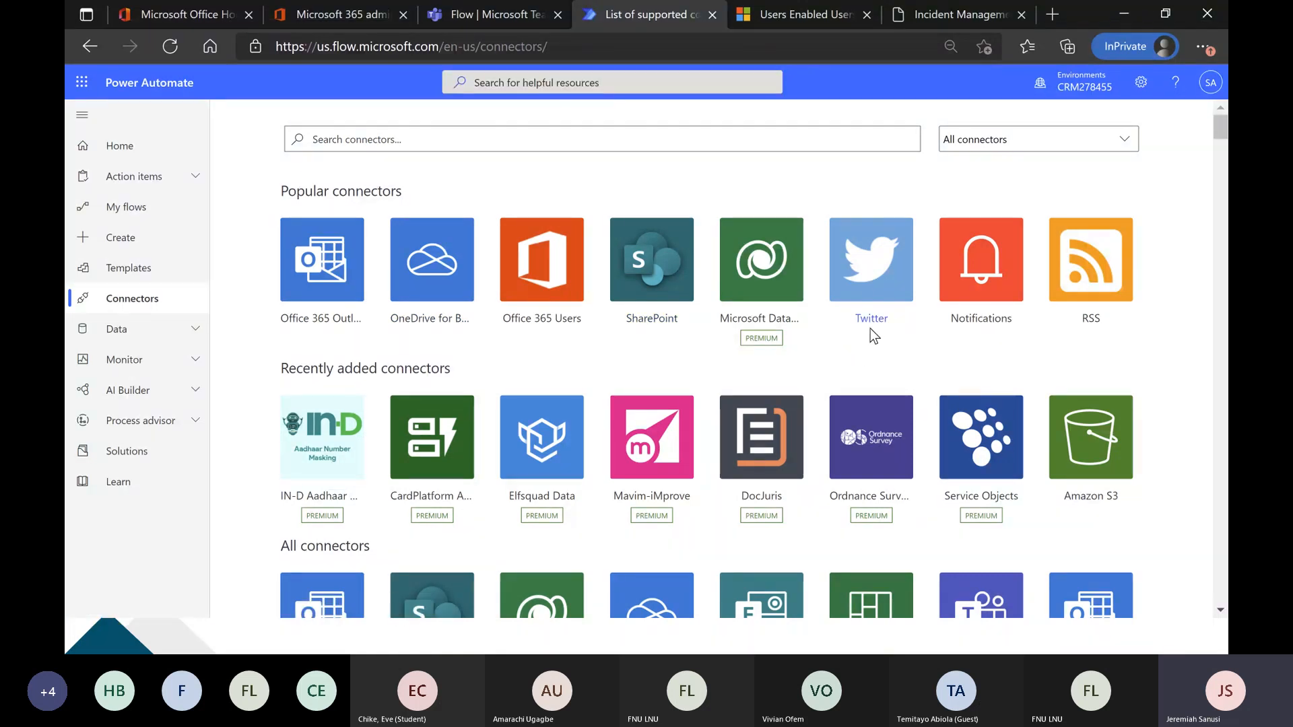
Browse the connector gallery, examining the popular, recently added and full connector lists and which connectors are marked premium.
scroll(873, 333, down, 3)
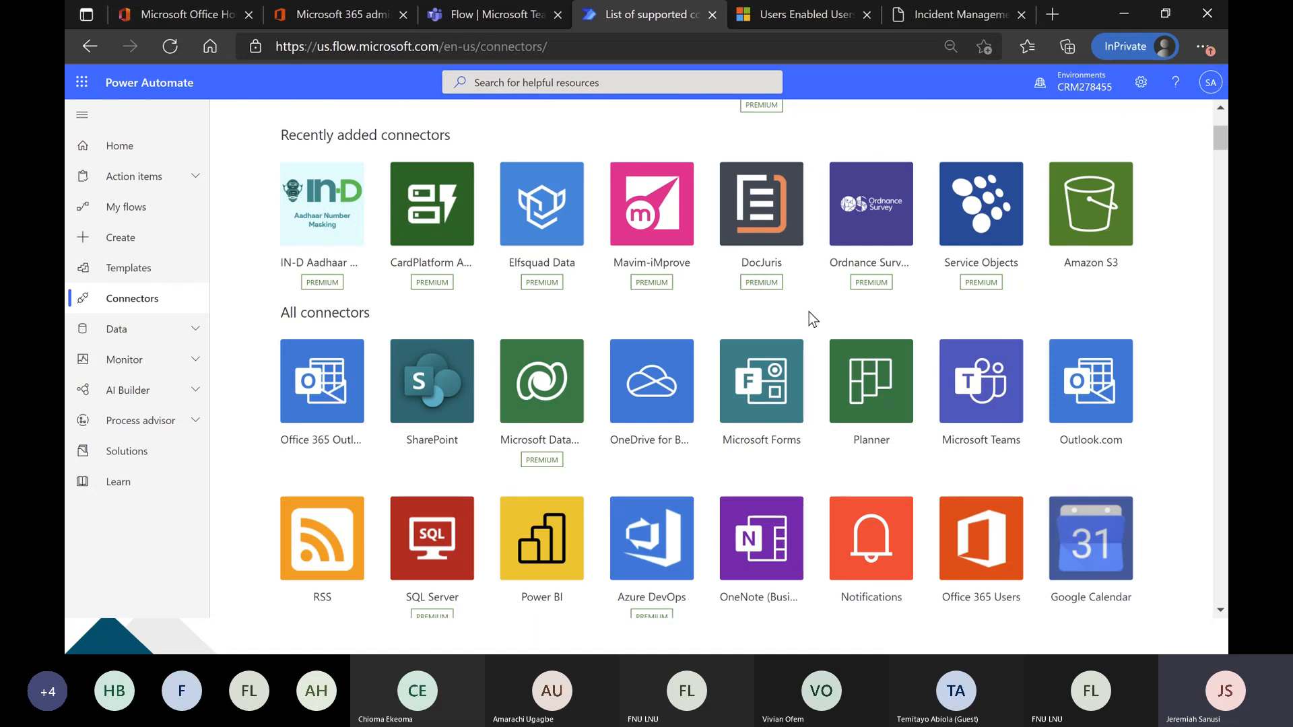
scroll(809, 313, up, 3)
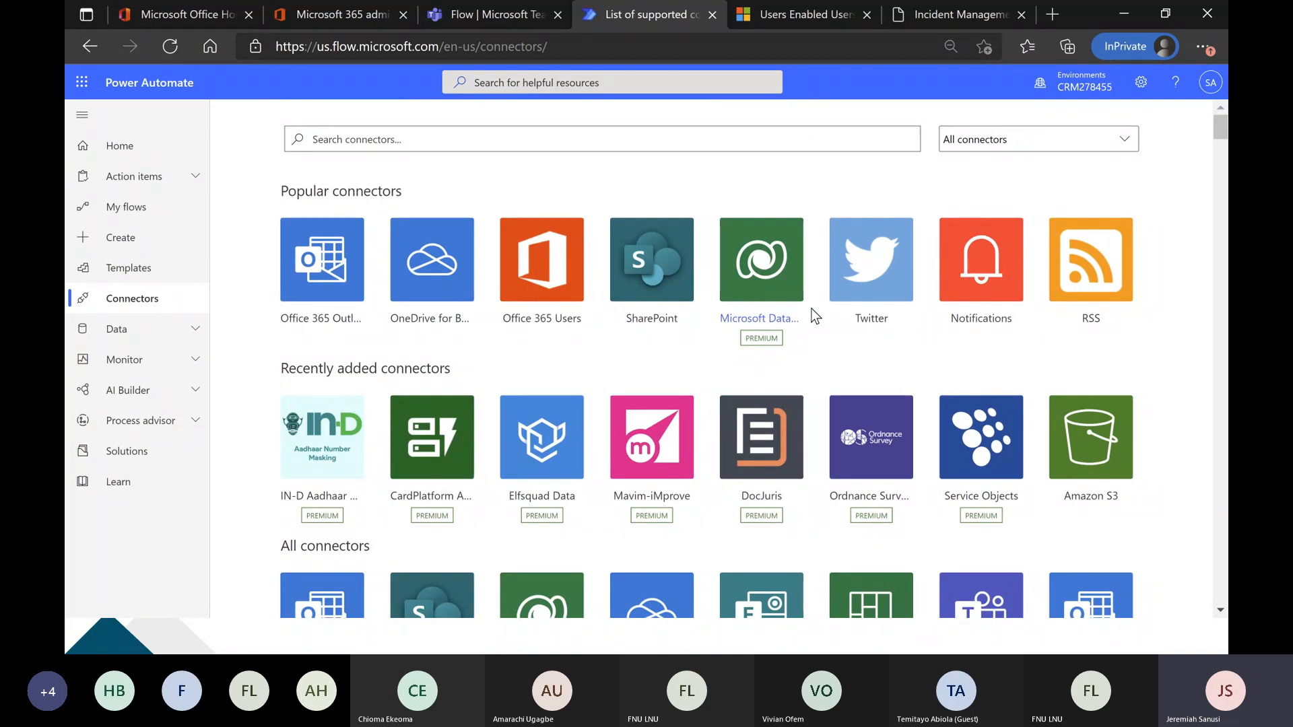
scroll(811, 310, down, 1)
scroll(811, 309, down, 2)
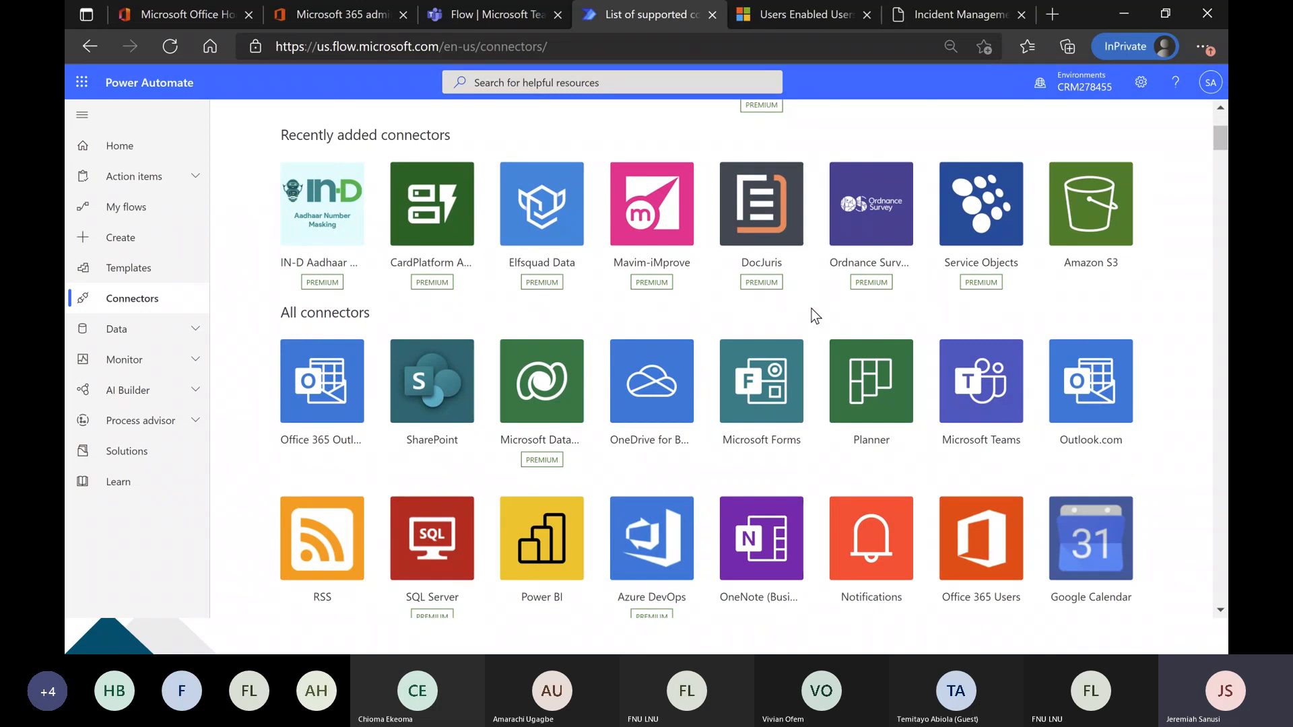
scroll(811, 308, down, 5)
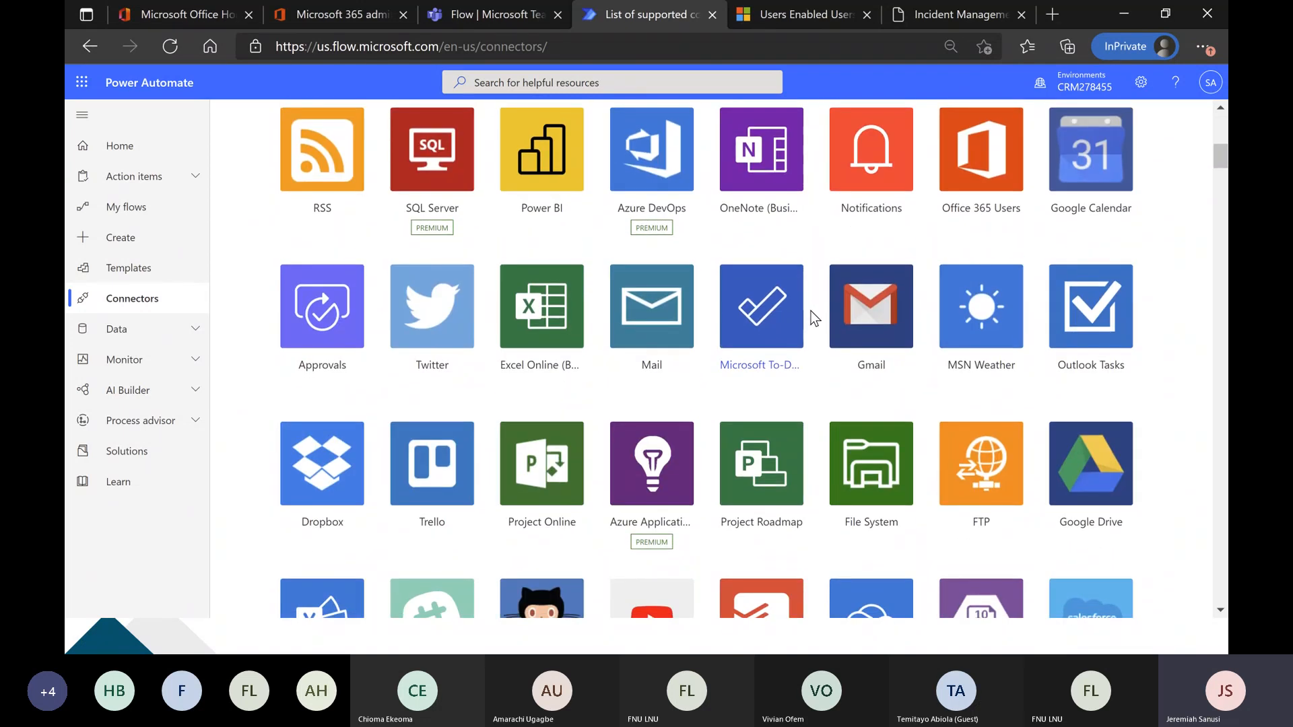
scroll(814, 318, down, 5)
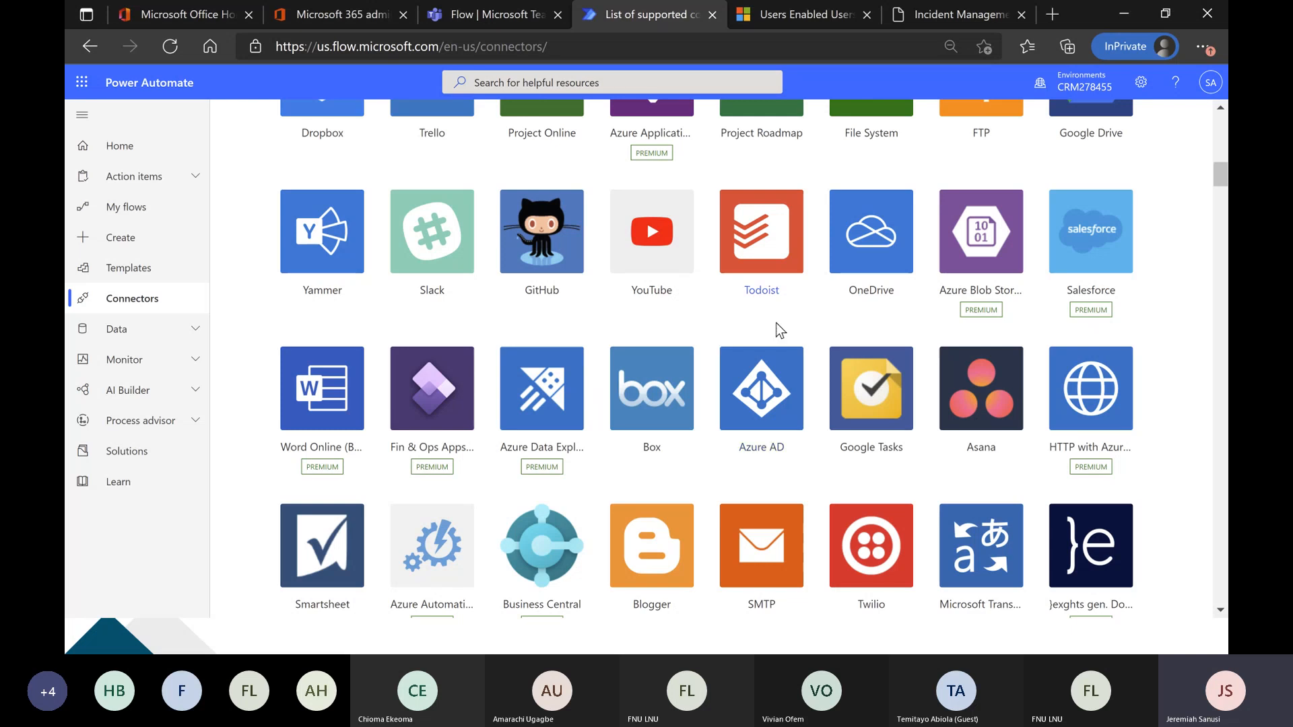
scroll(575, 293, down, 1)
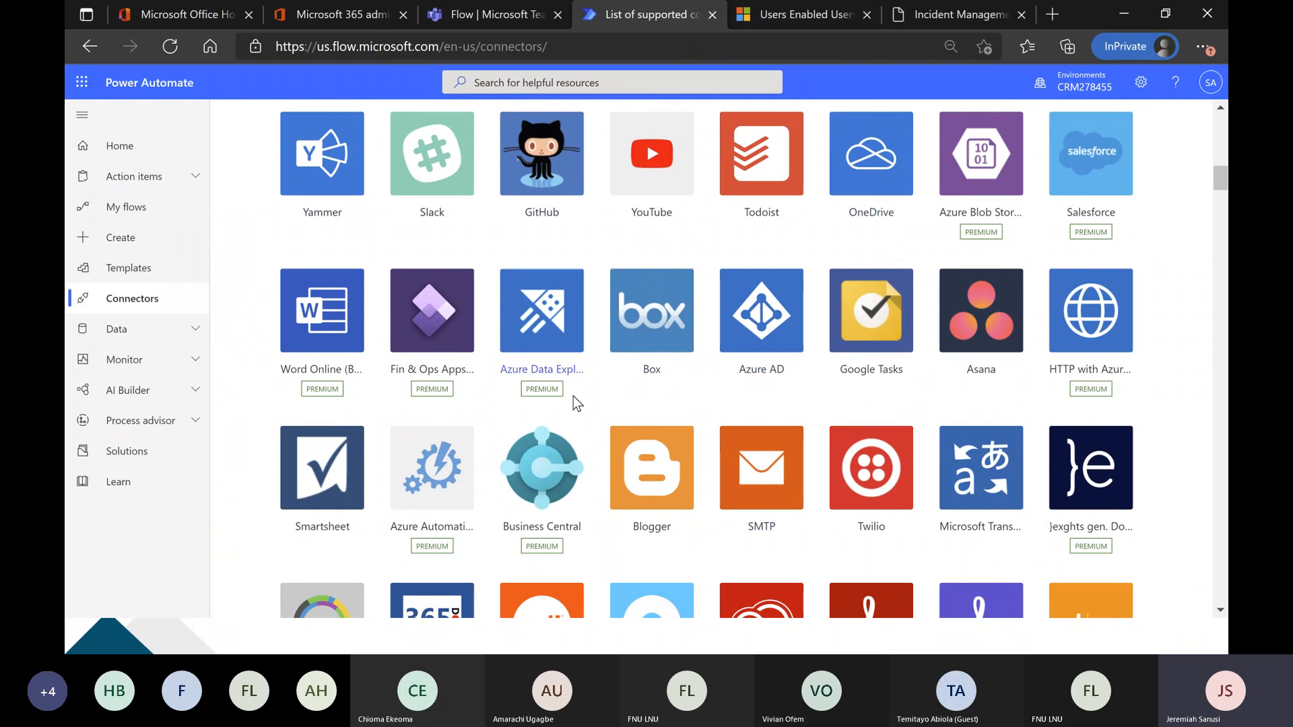
scroll(768, 330, down, 4)
scroll(753, 313, down, 15)
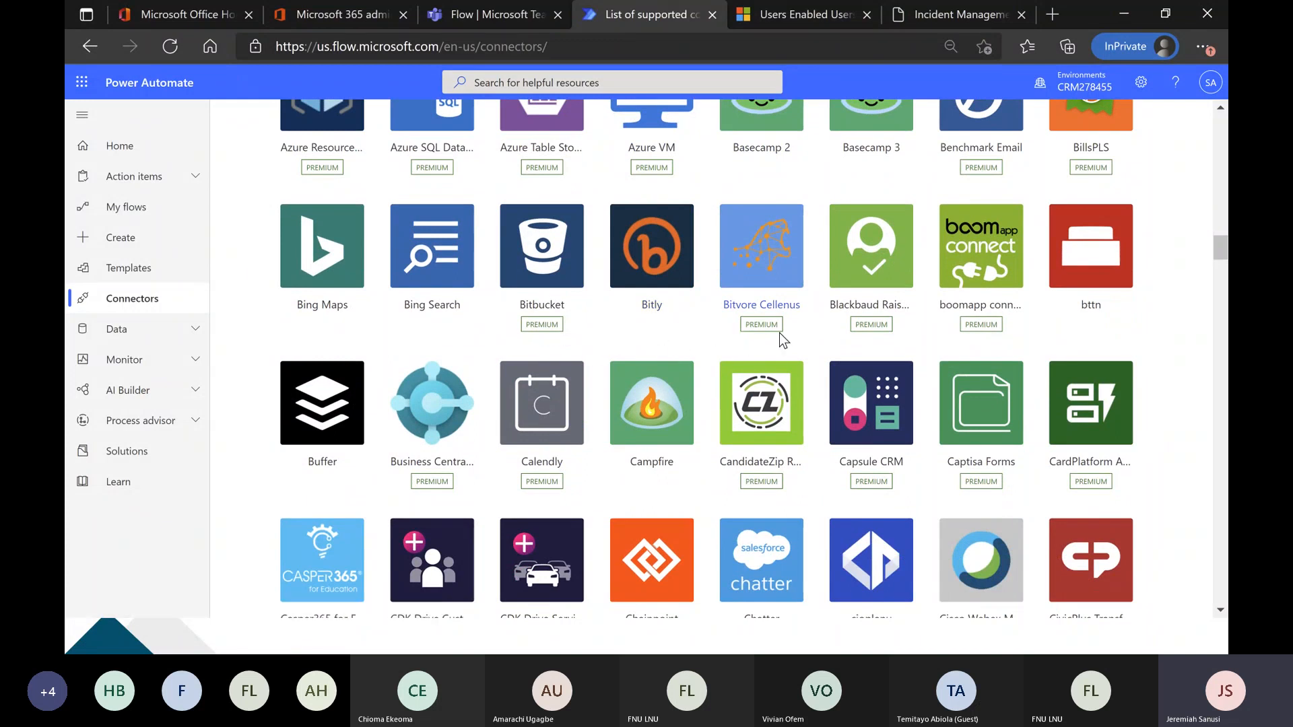
scroll(778, 333, down, 5)
scroll(773, 341, down, 9)
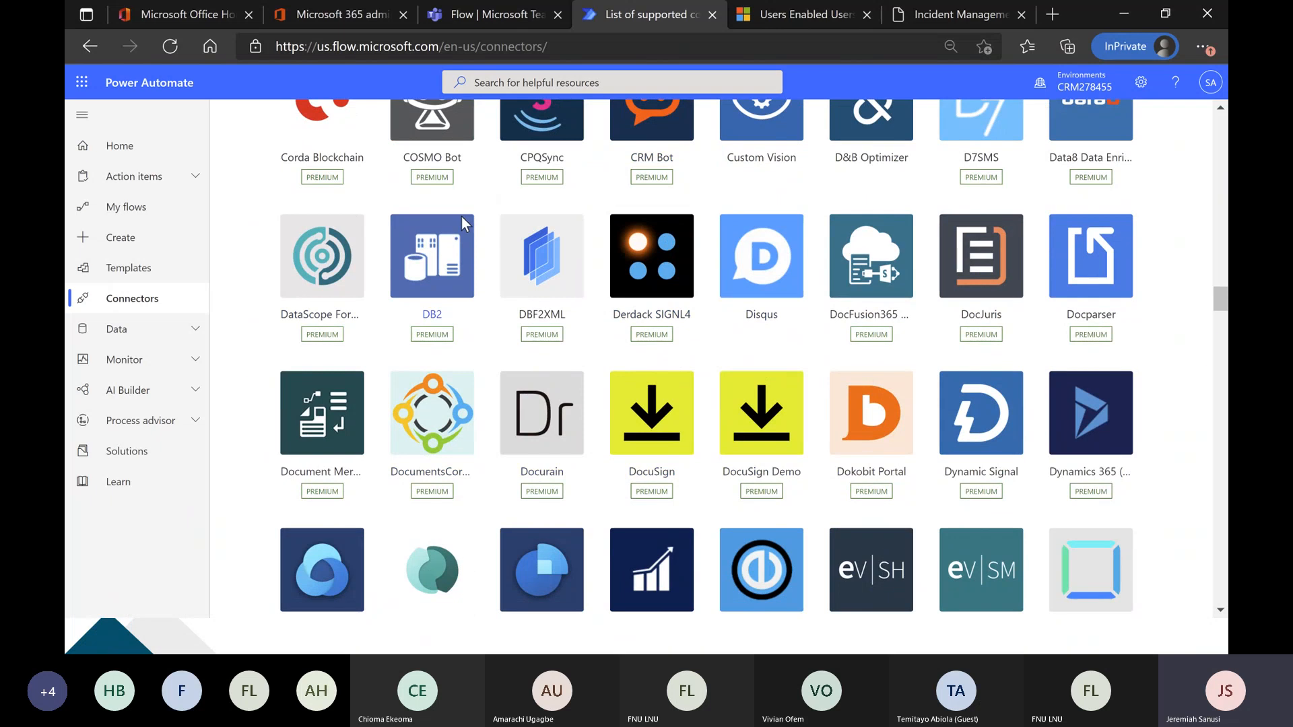
scroll(422, 298, down, 5)
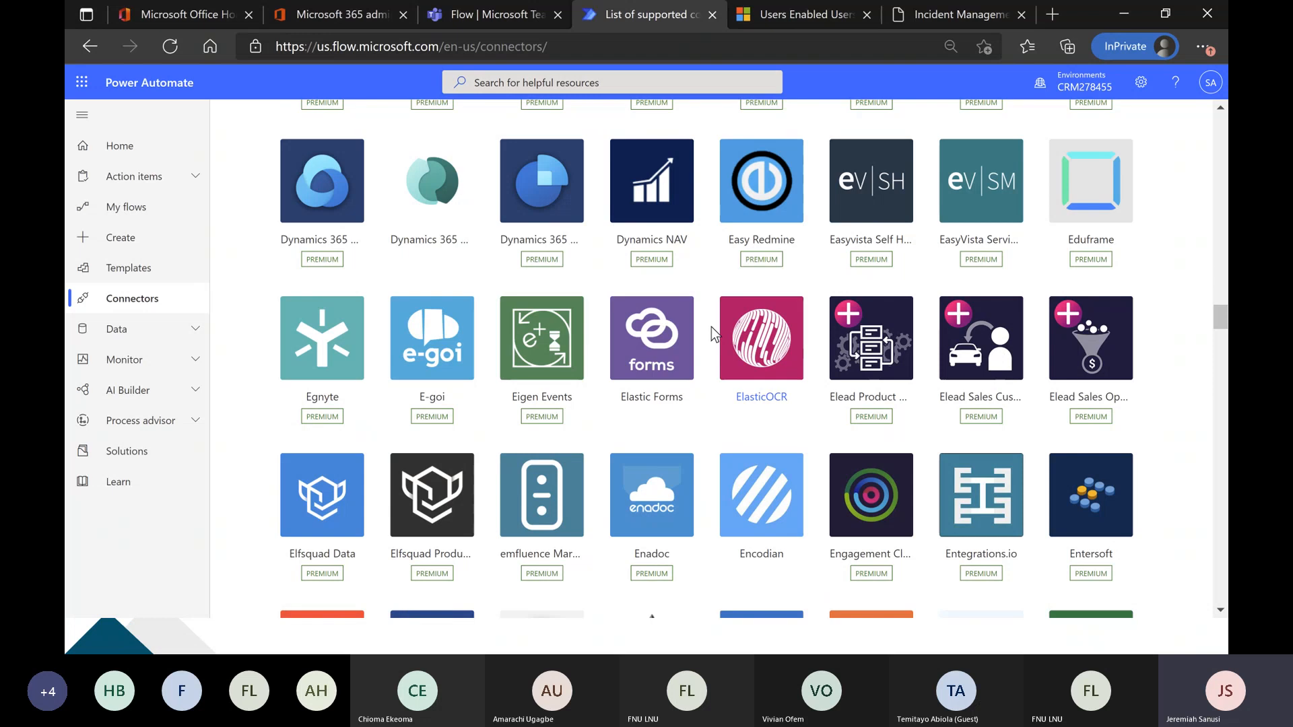
scroll(711, 330, down, 3)
scroll(713, 337, down, 2)
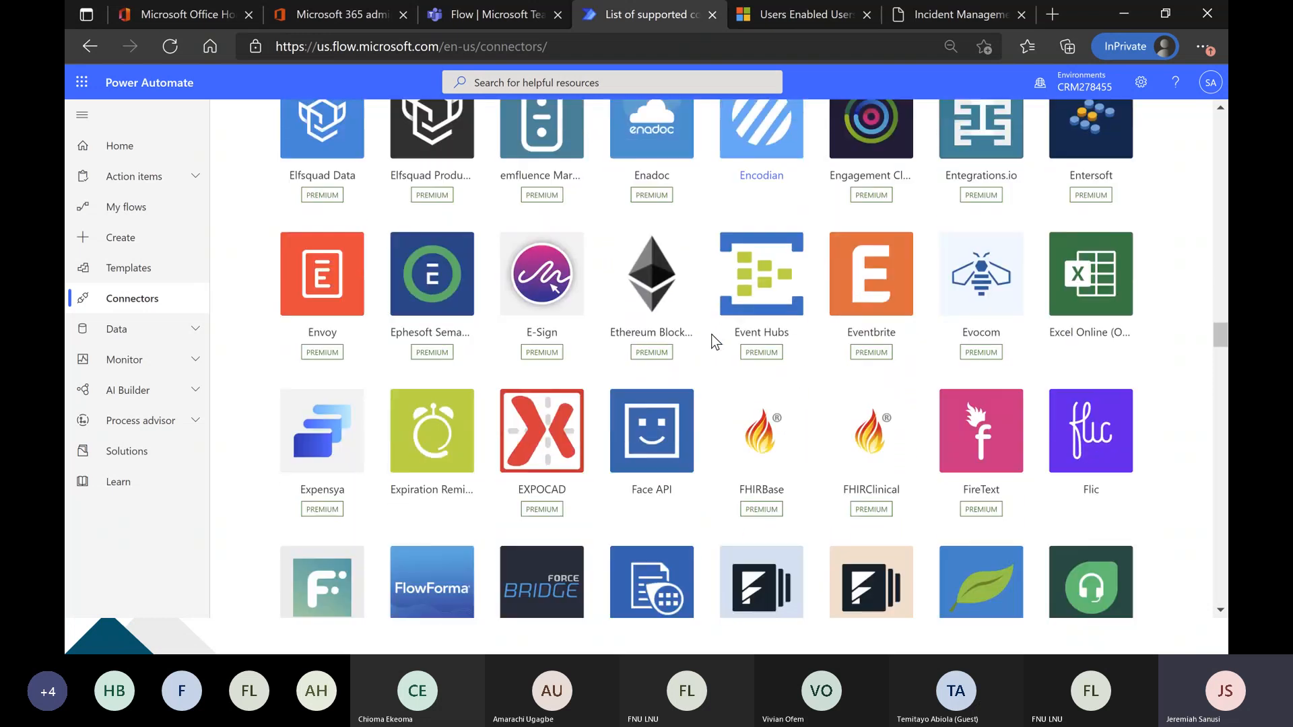
scroll(712, 337, up, 10)
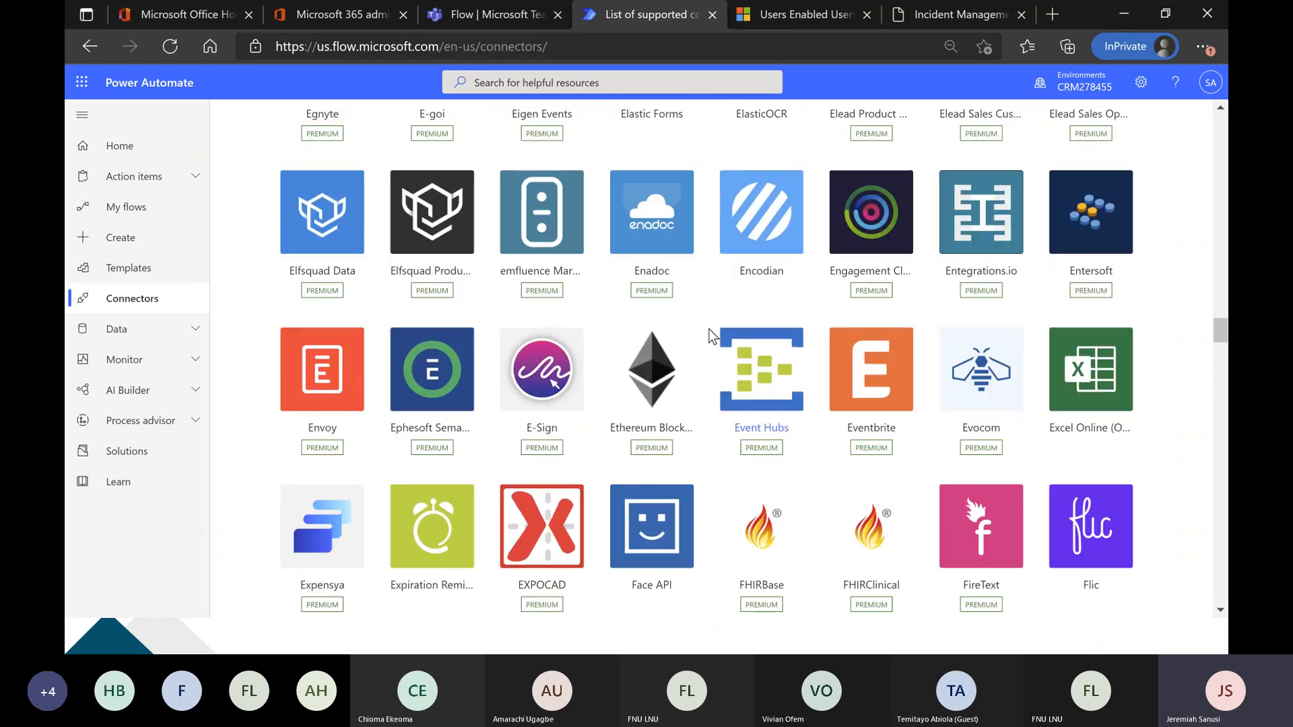
scroll(712, 337, up, 12)
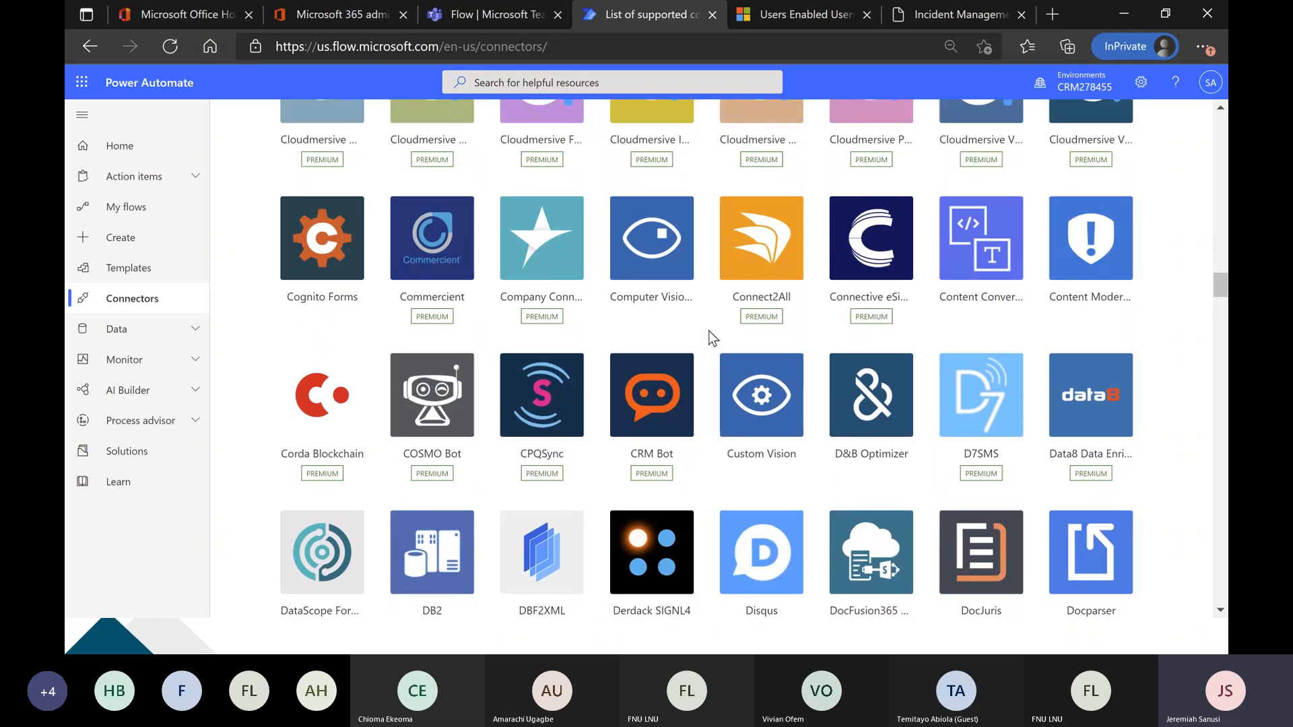
scroll(713, 337, up, 9)
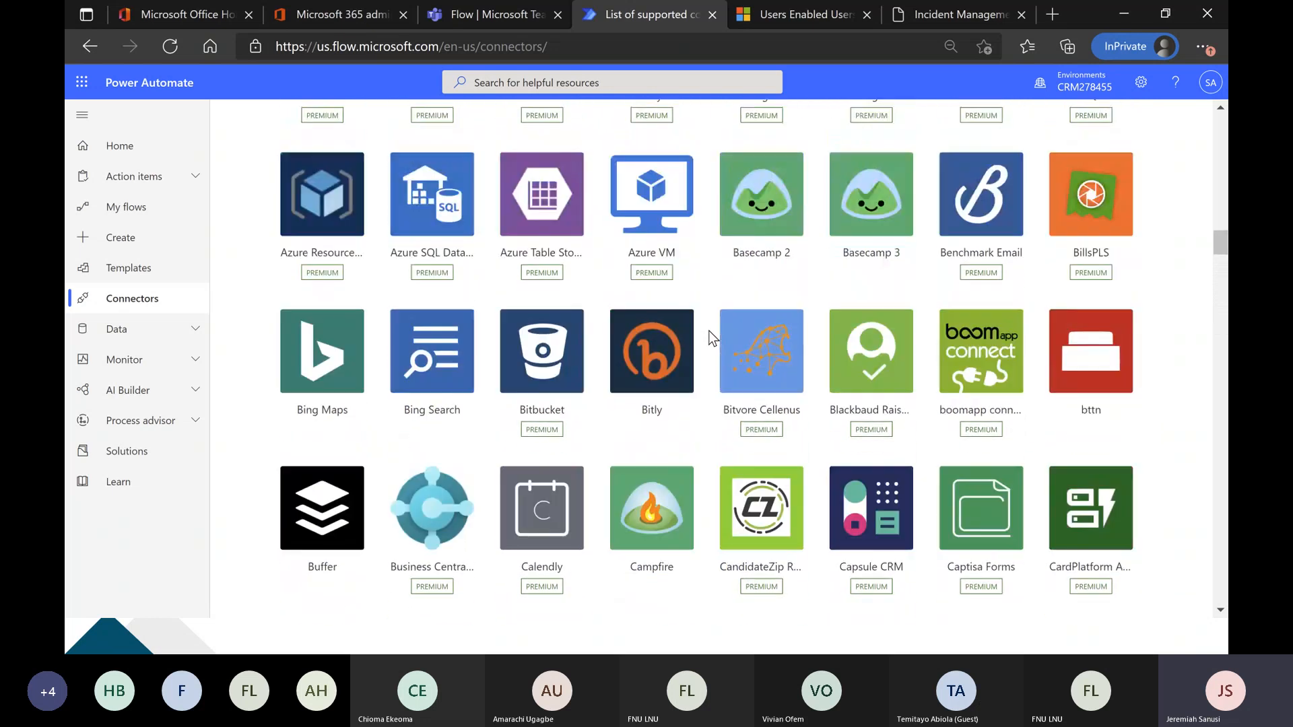
scroll(712, 337, up, 8)
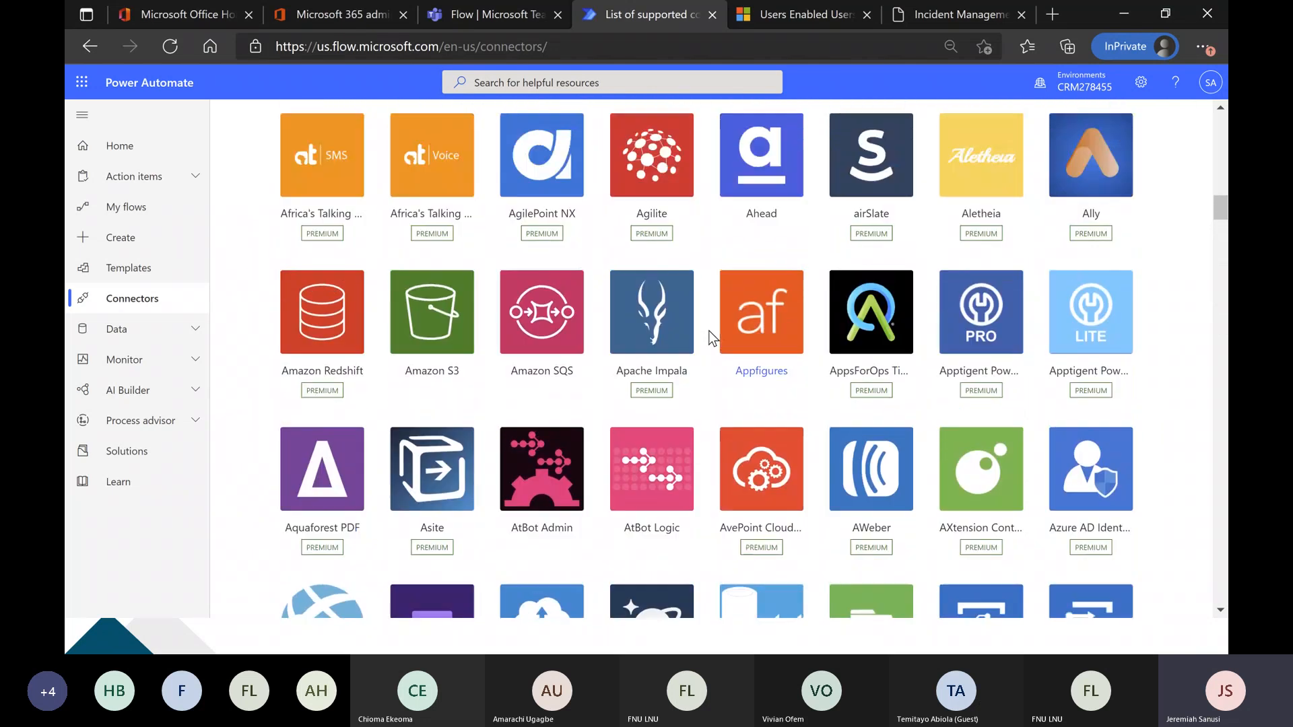
scroll(713, 337, up, 10)
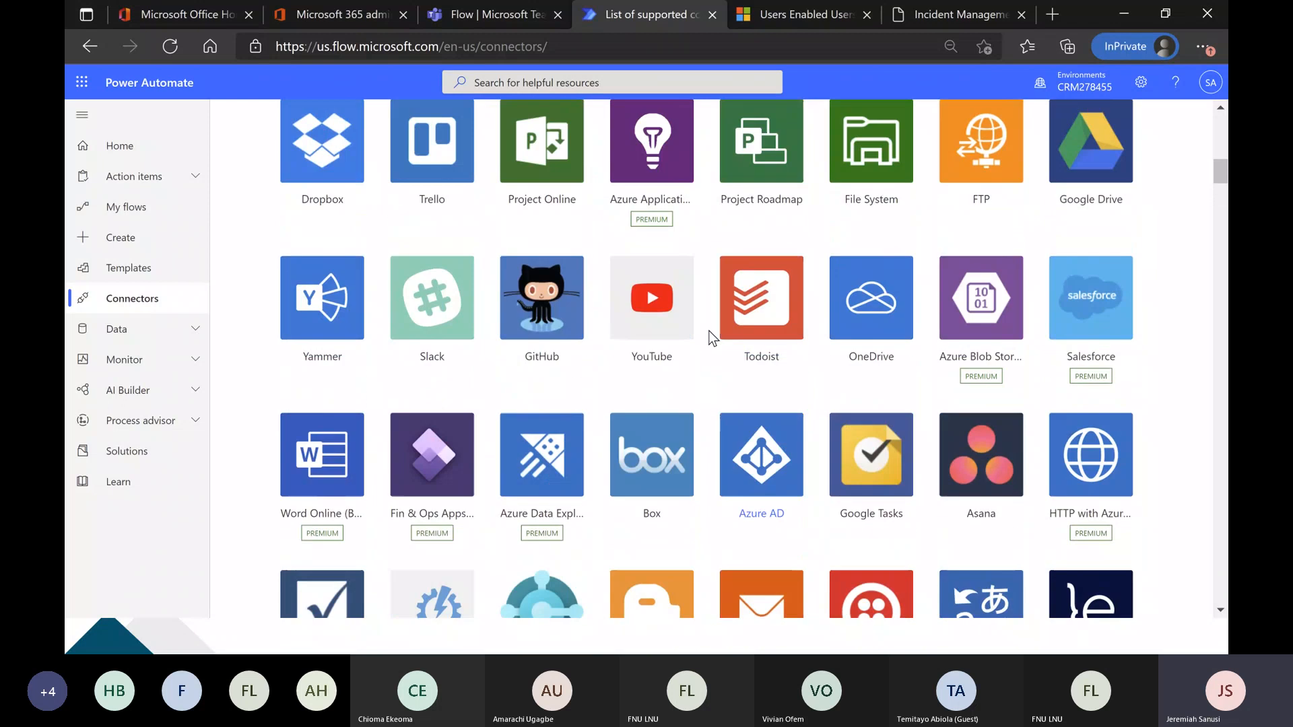
scroll(712, 337, up, 5)
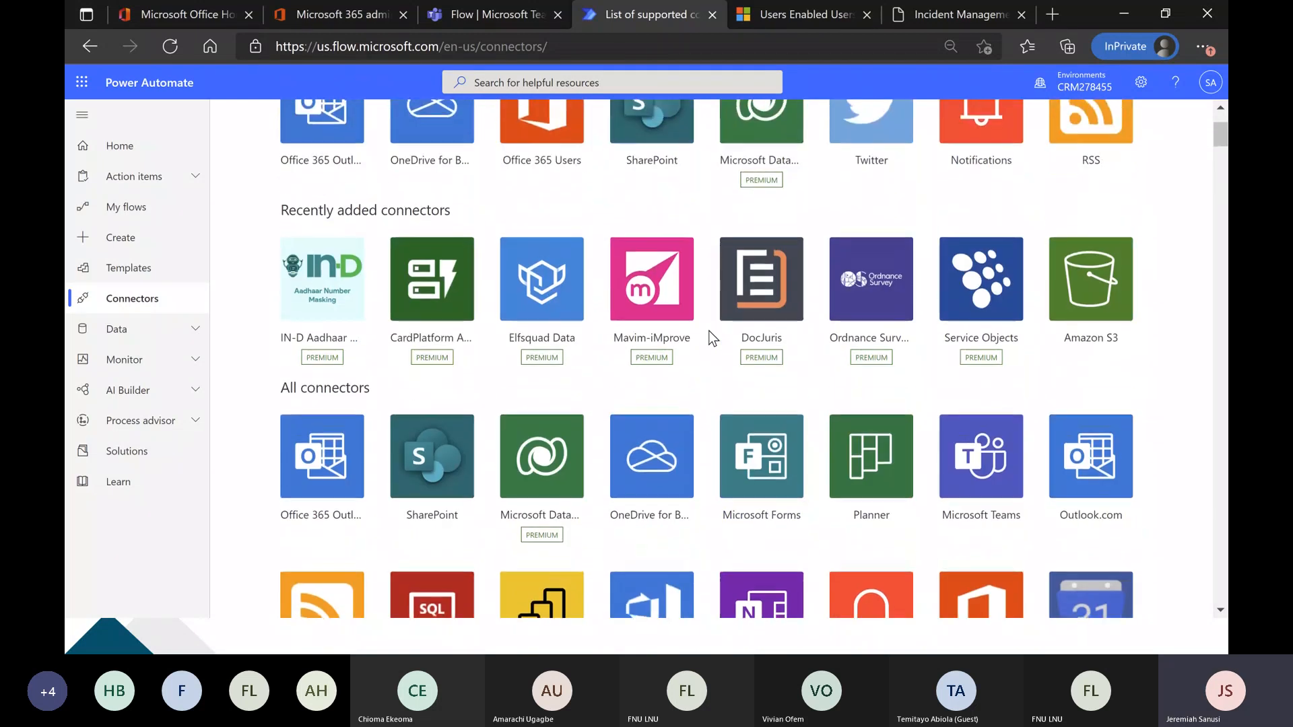
scroll(708, 334, down, 15)
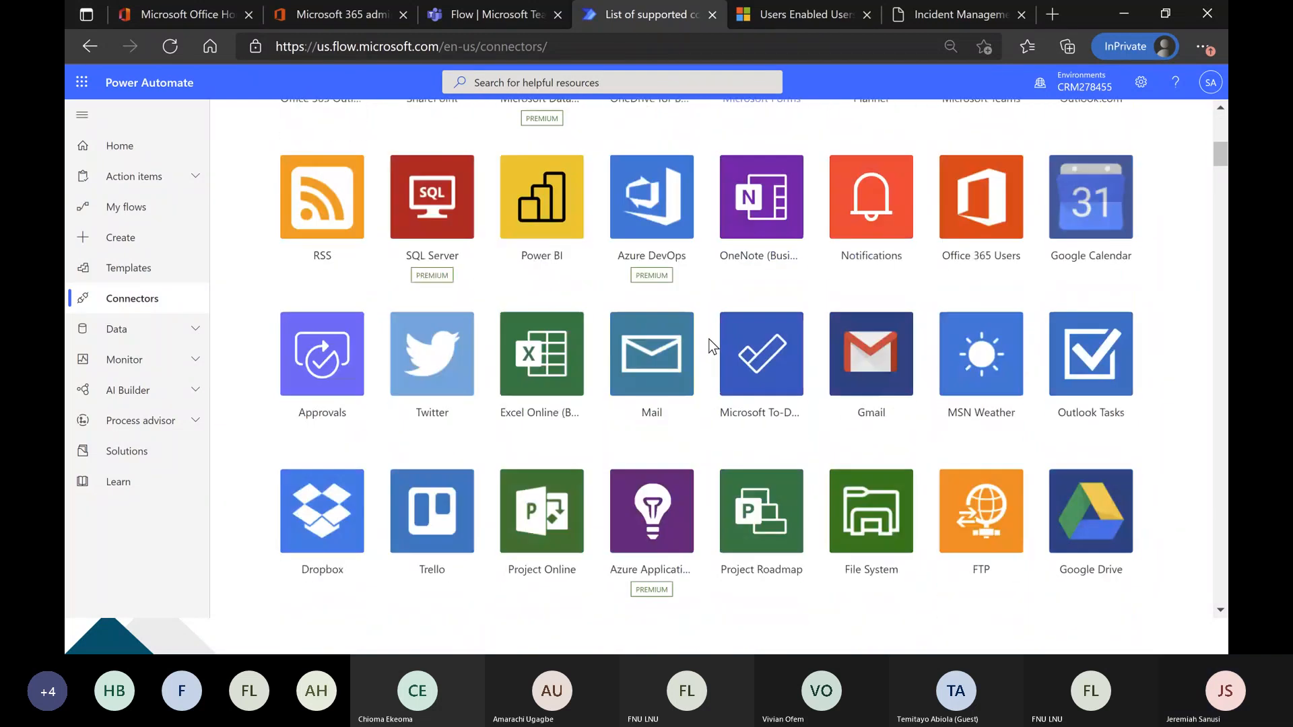
scroll(710, 336, down, 10)
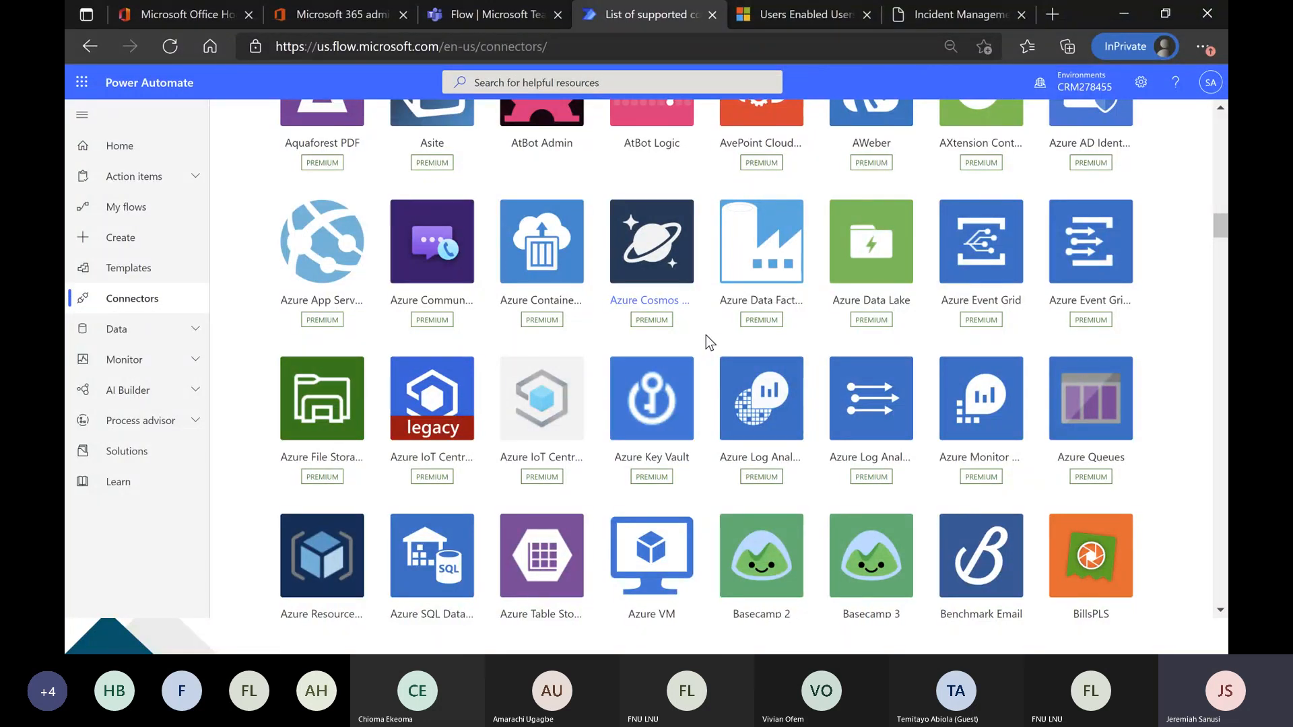
scroll(706, 335, up, 10)
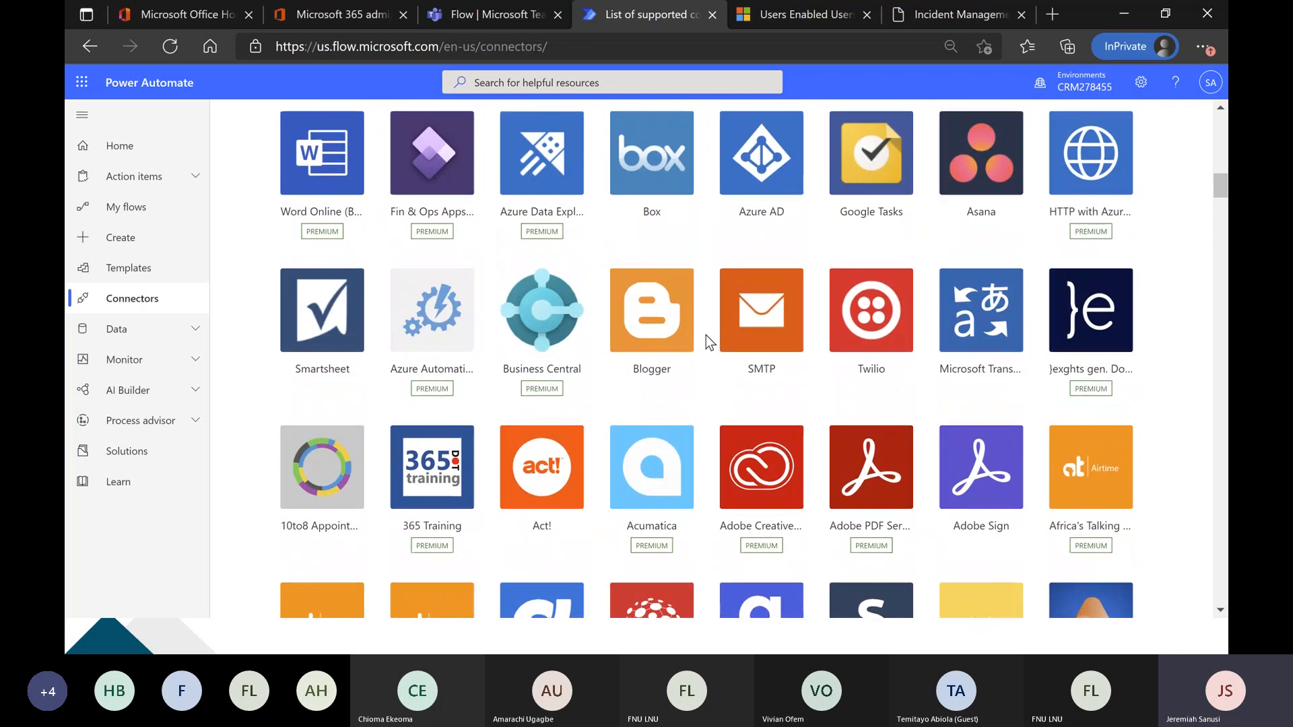
scroll(705, 336, up, 15)
scroll(705, 336, down, 3)
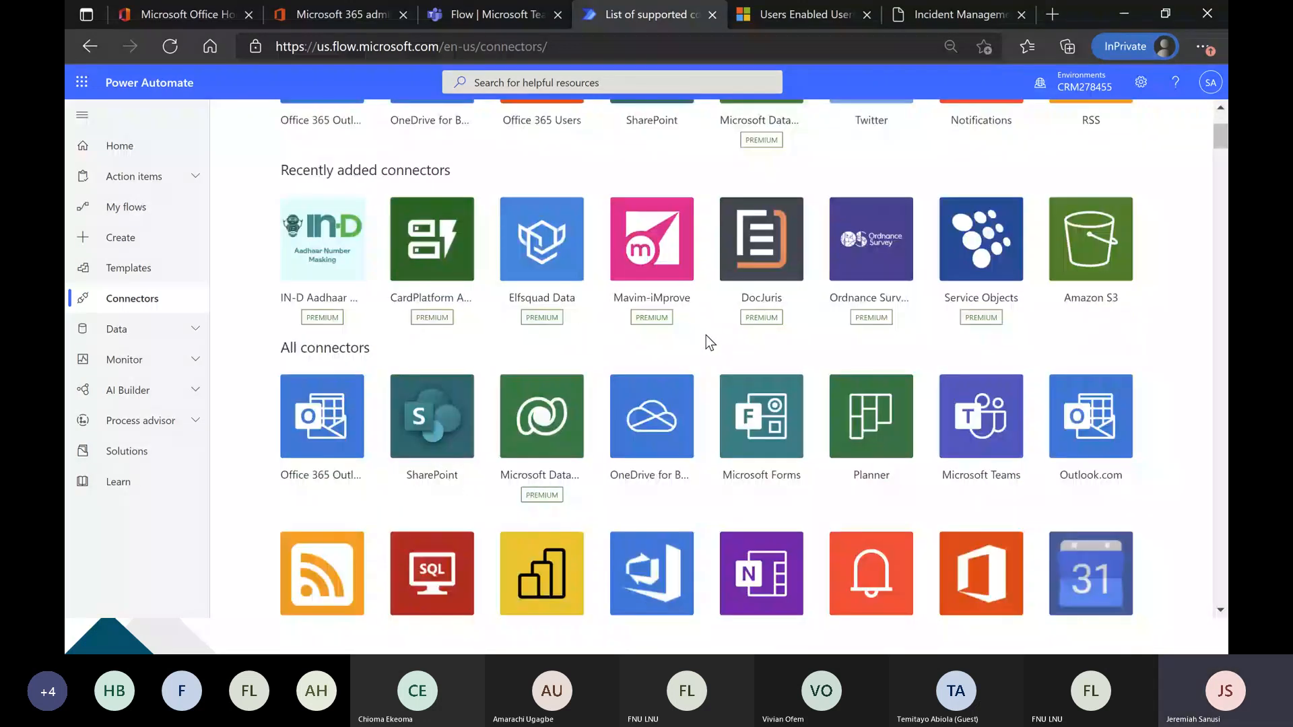
scroll(706, 336, down, 3)
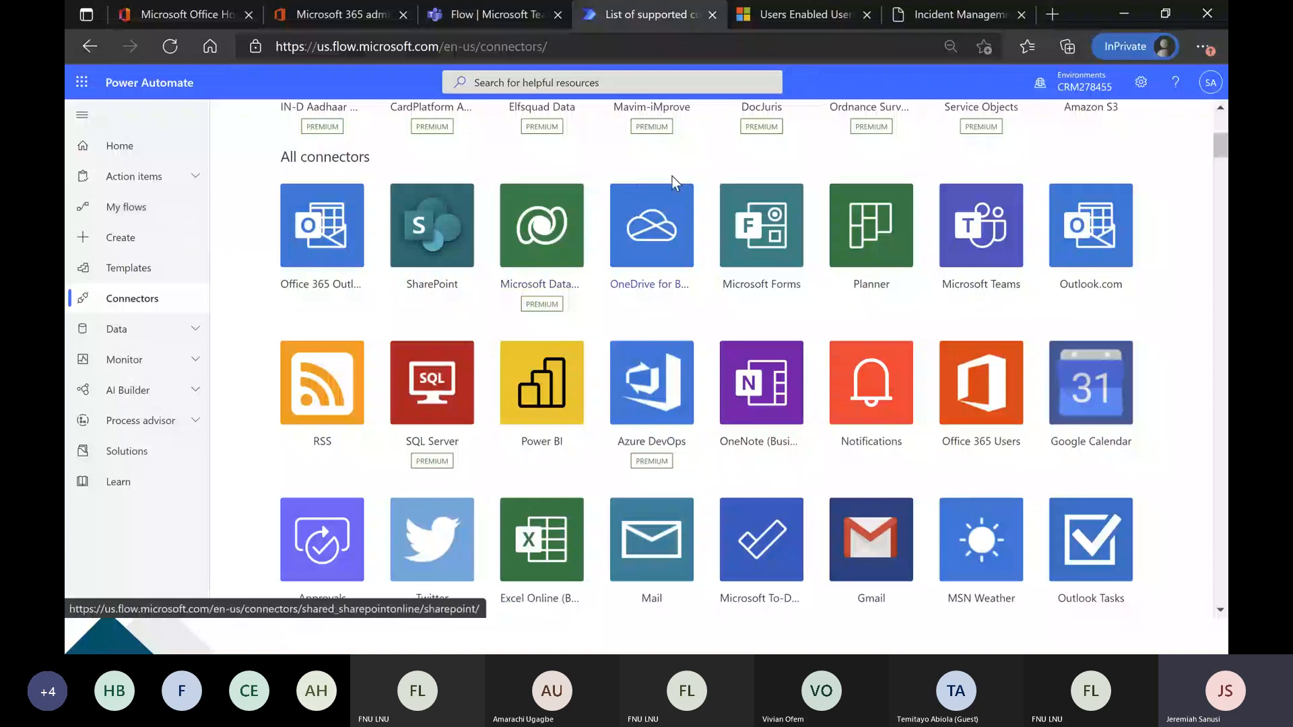
scroll(1163, 377, up, 5)
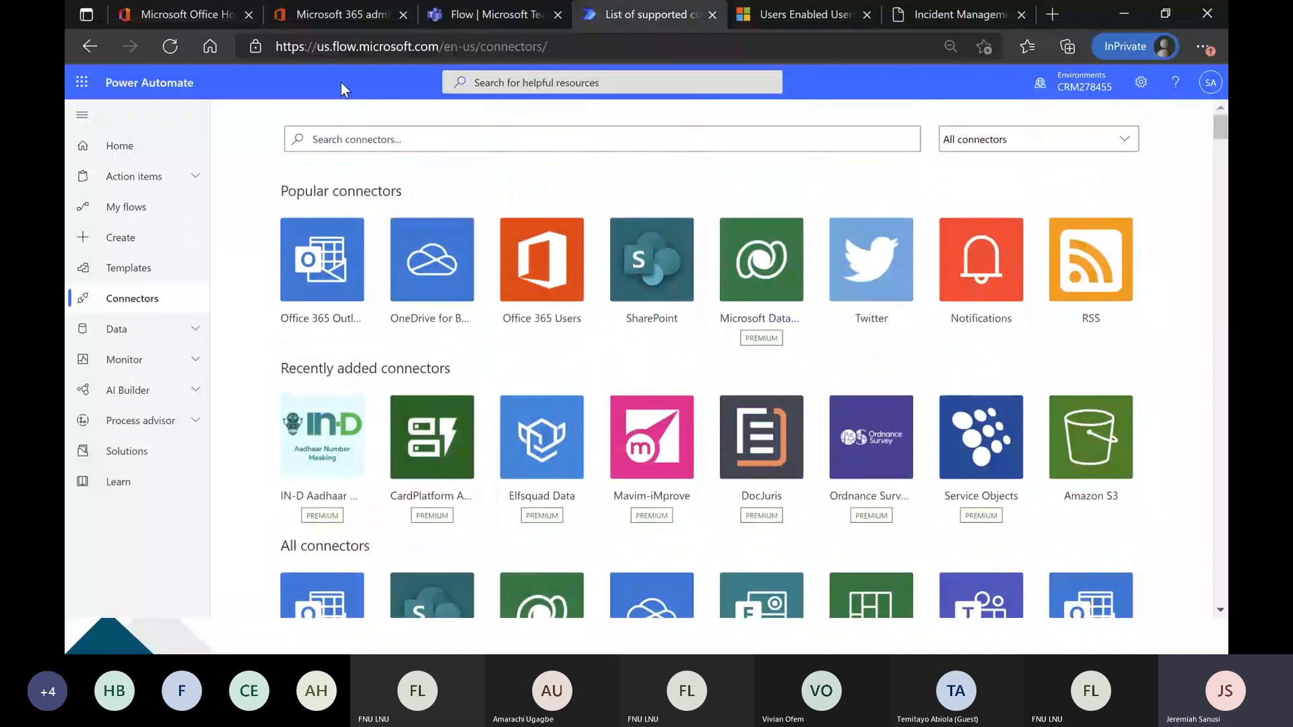
Go to the Power Automate home page and load it again from the address flow.microsoft.com.
click(124, 154)
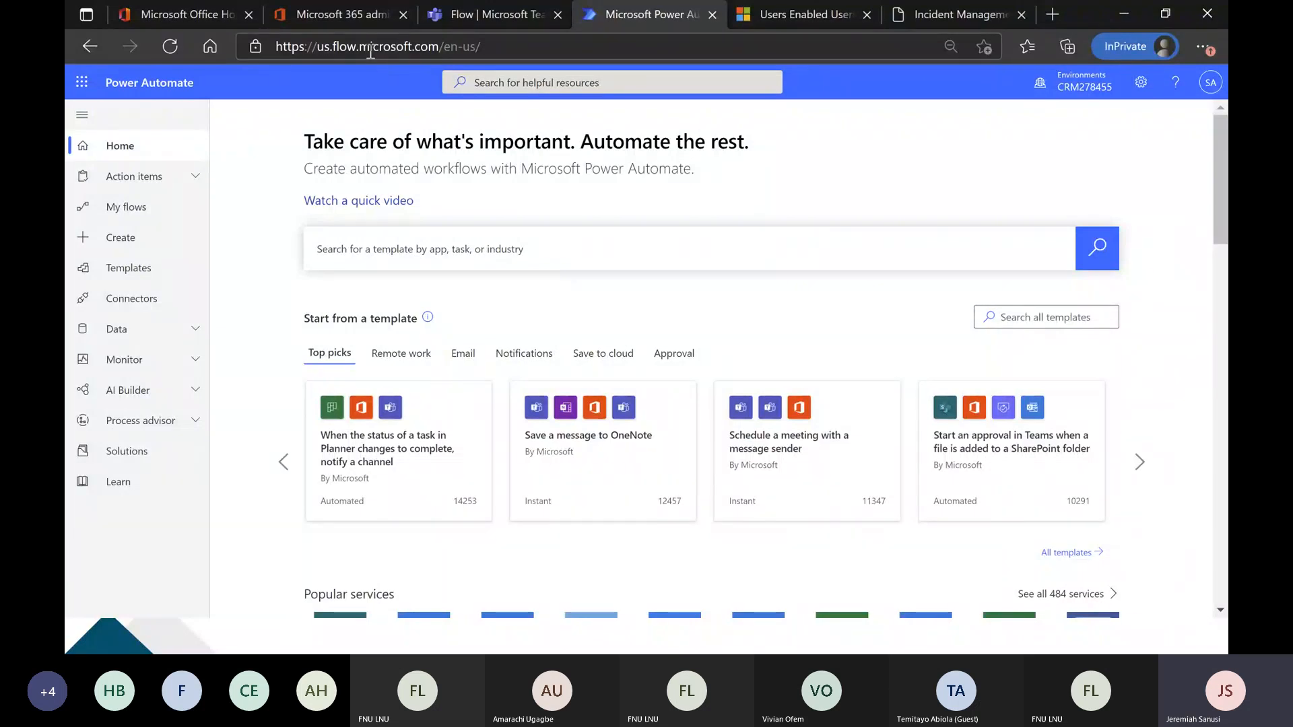
click(471, 49)
text(flow.micros)
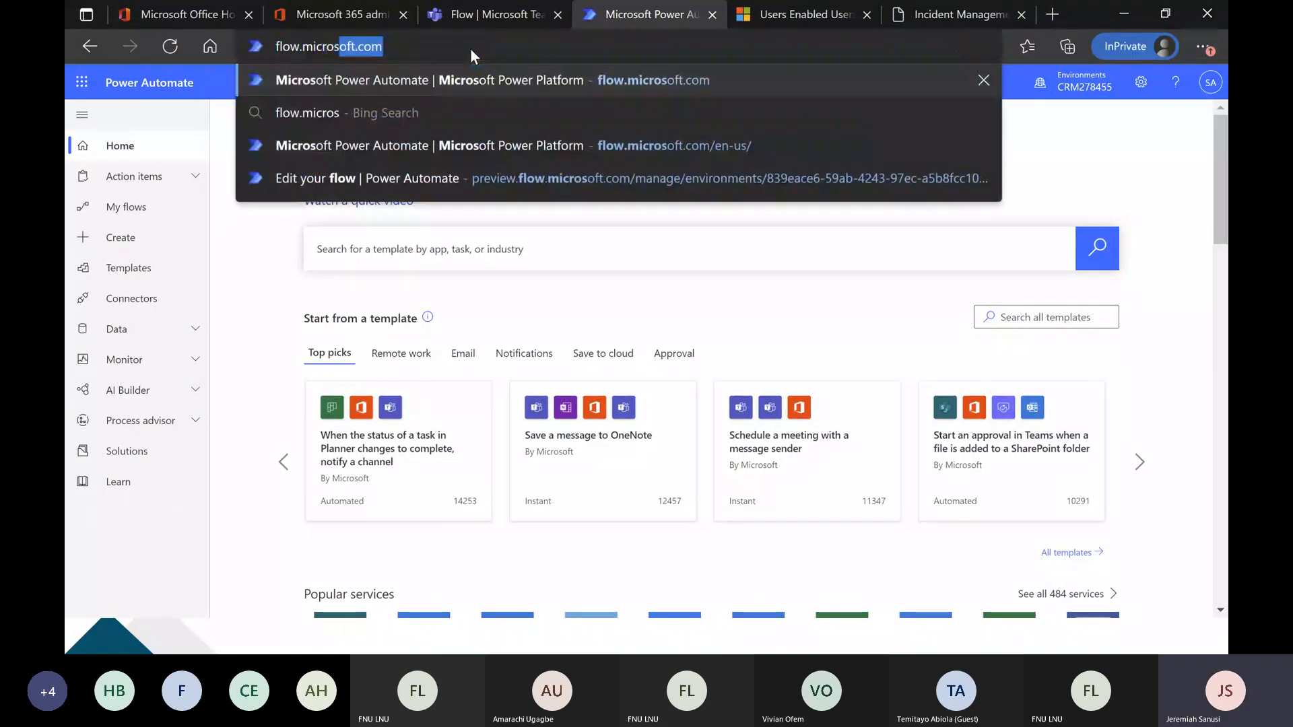
text(oft.com)
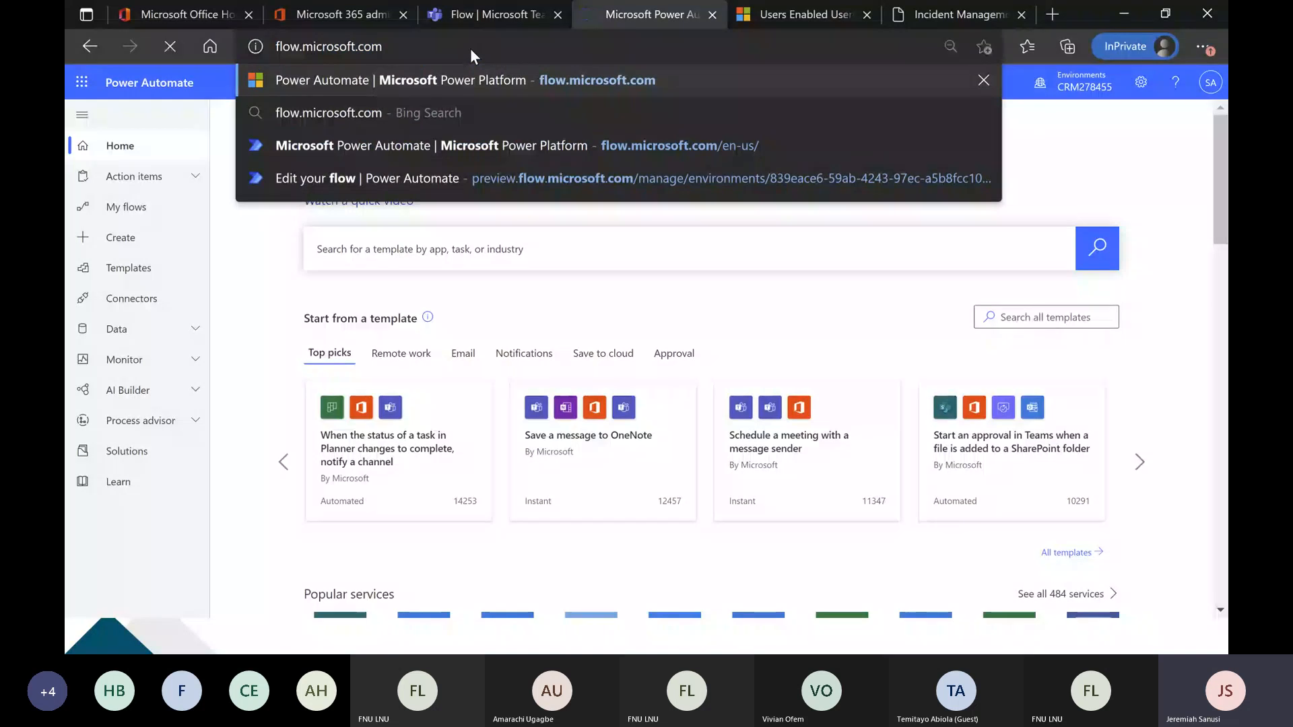
key(Return)
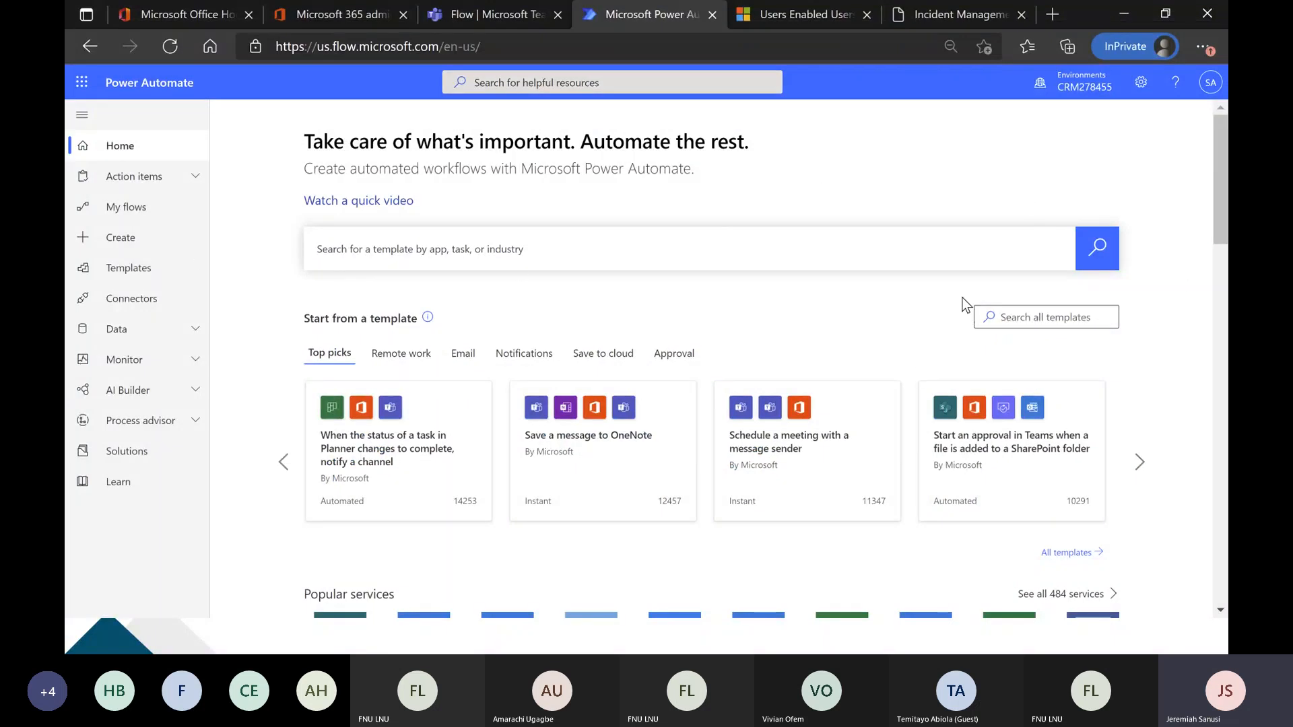
Open the flow templates gallery and search it for "sharepoint".
click(117, 268)
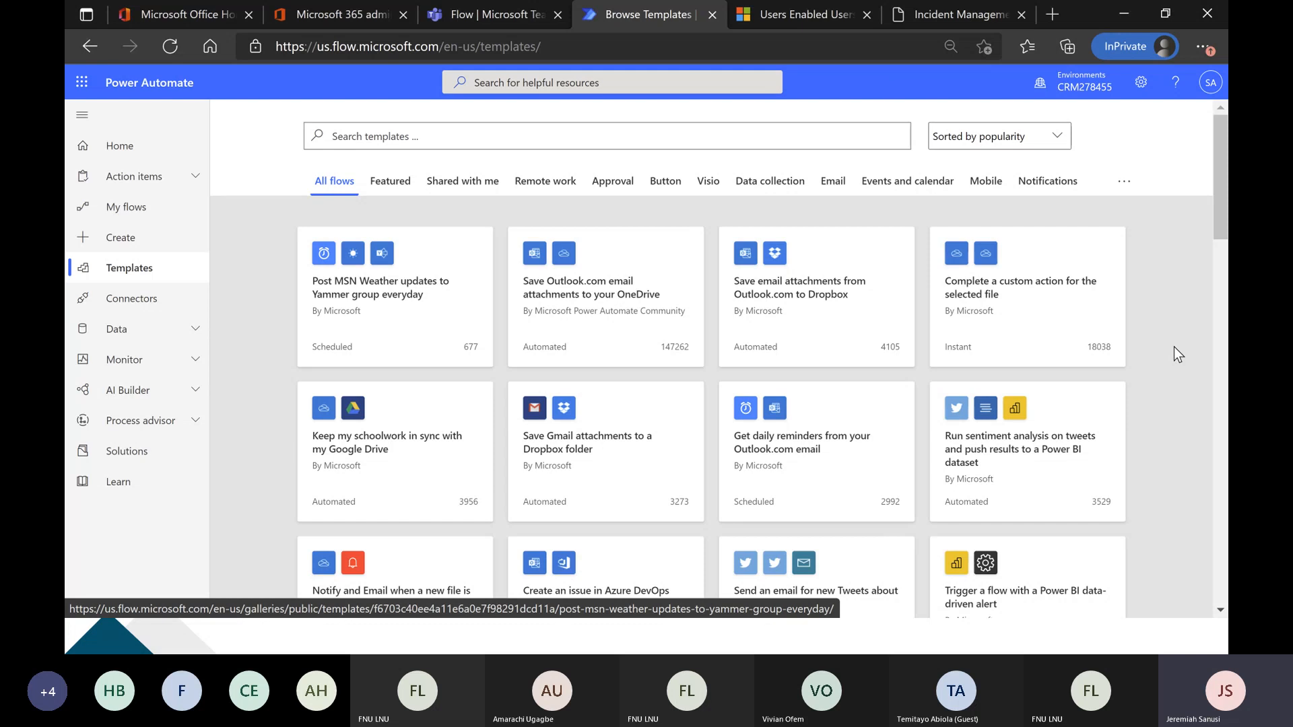
click(552, 135)
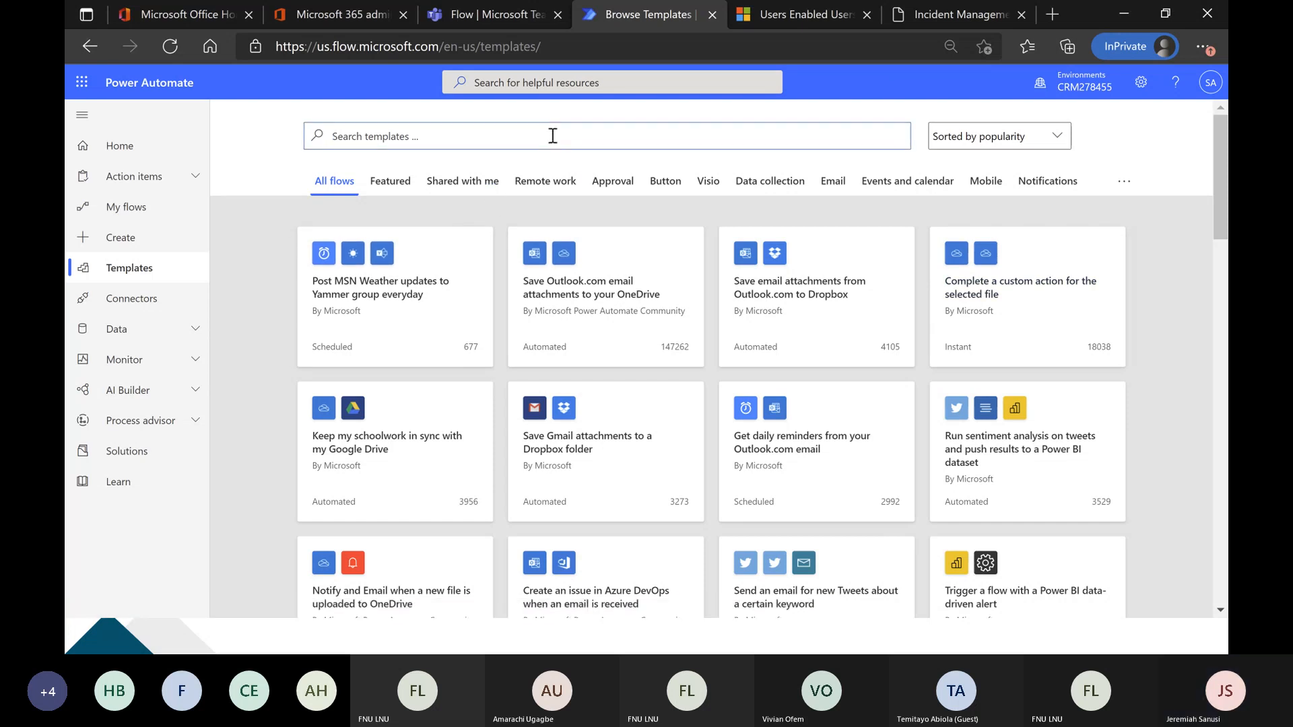
text(sharepoin)
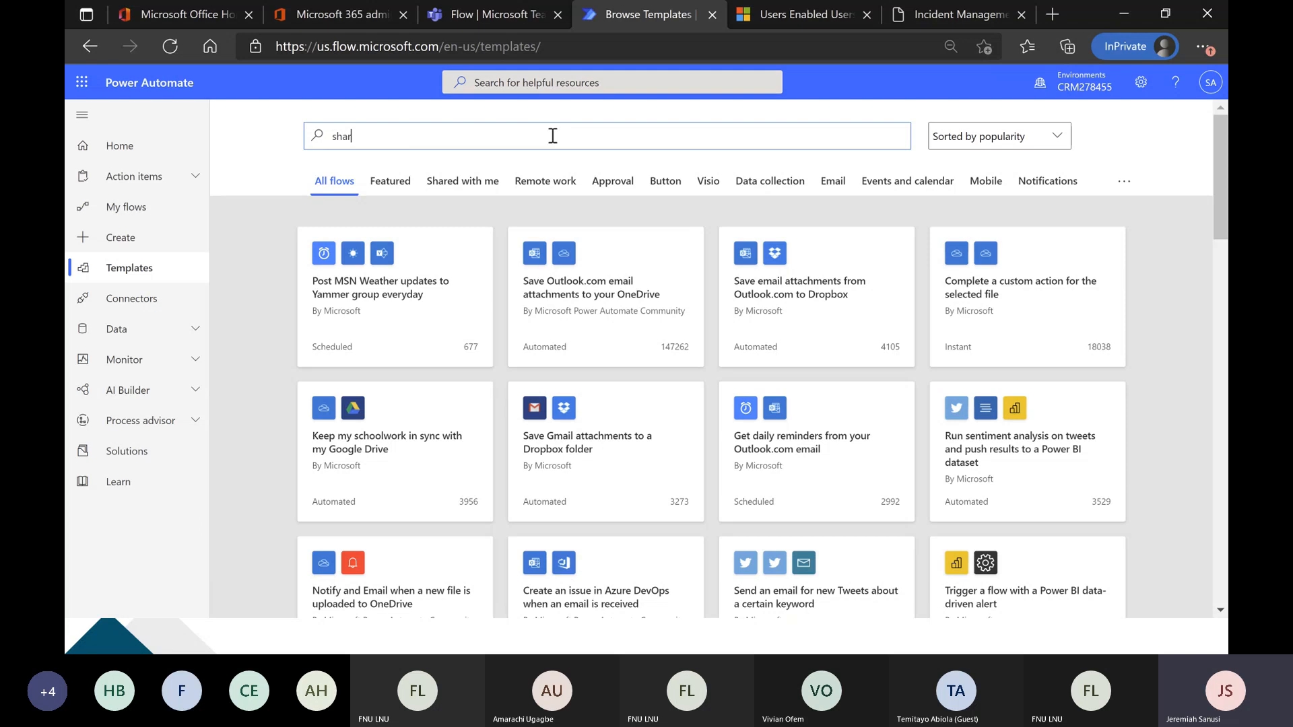
text(t)
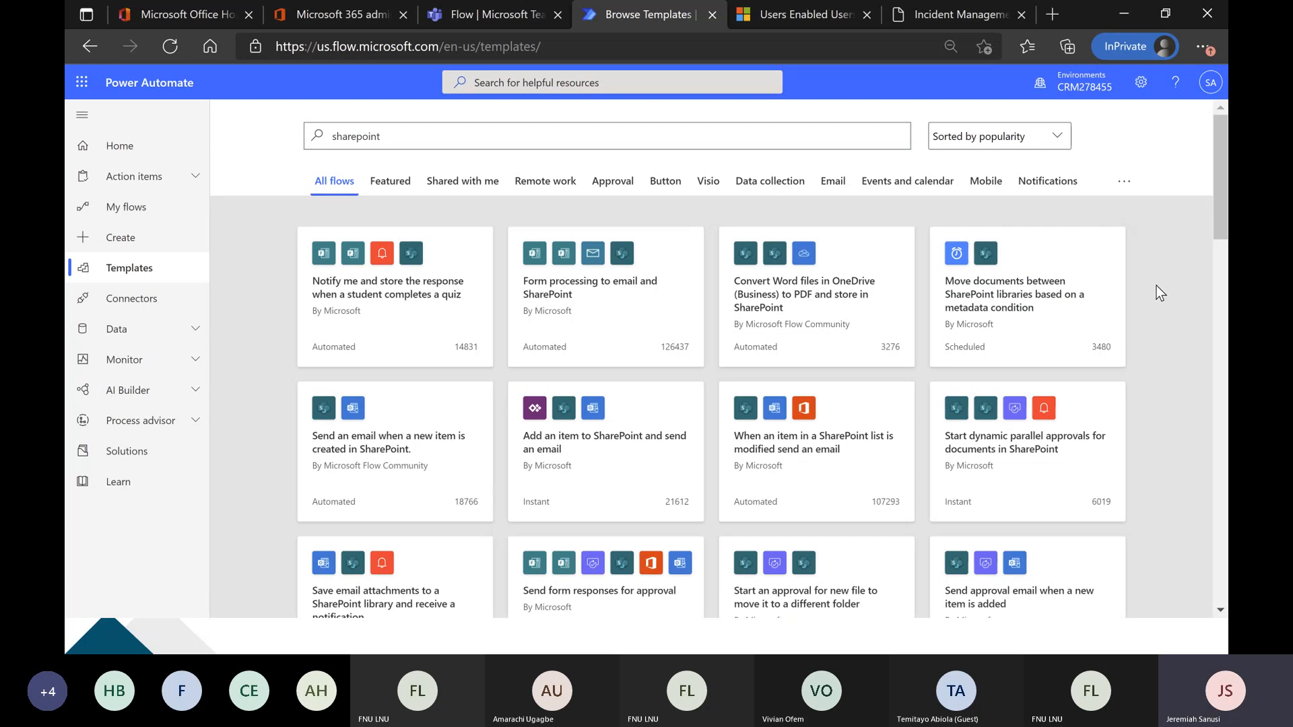
Look through the SharePoint template results, examining the kinds of automated, instant and scheduled flows offered.
scroll(1157, 287, down, 2)
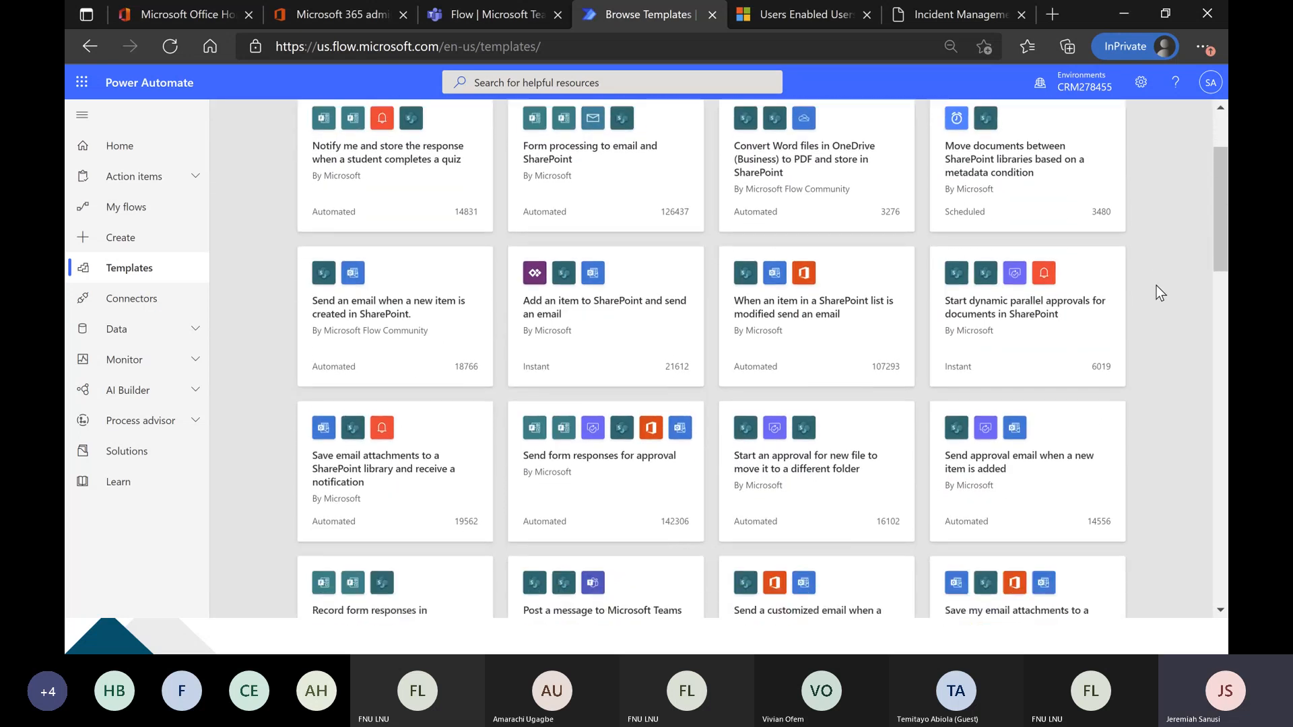
scroll(1155, 290, up, 1)
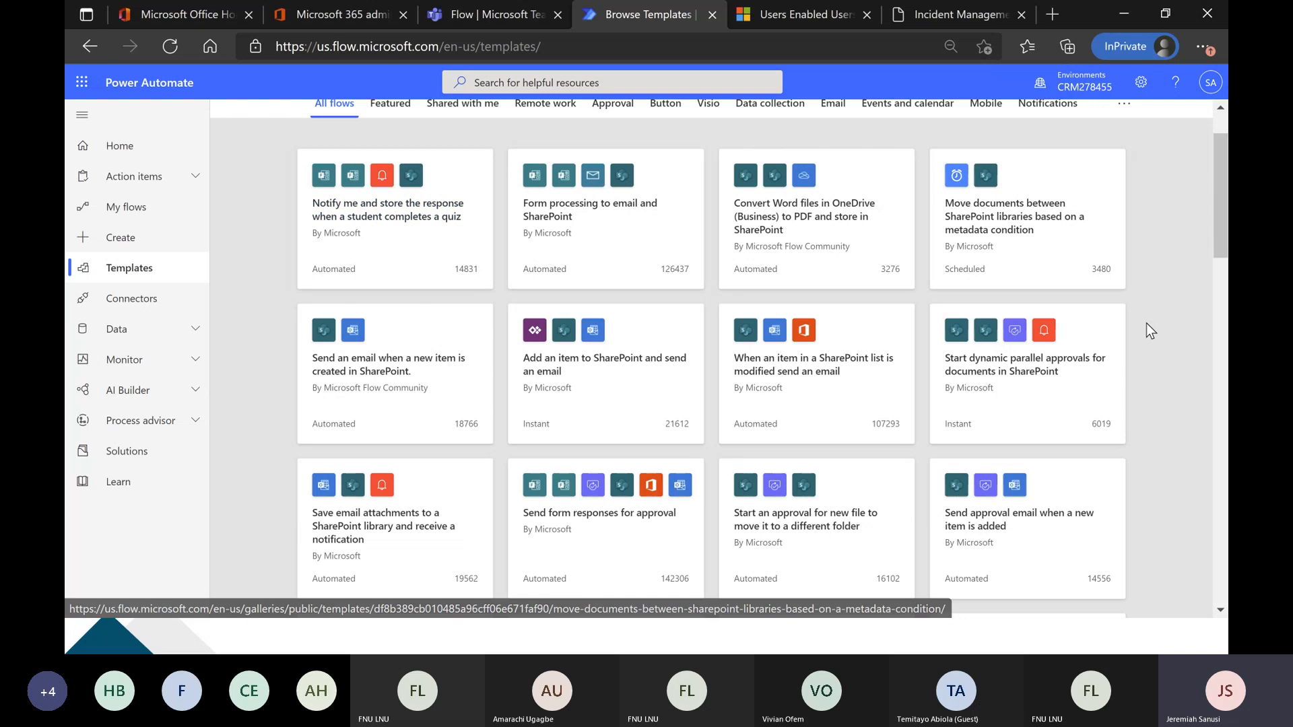
scroll(1145, 328, down, 2)
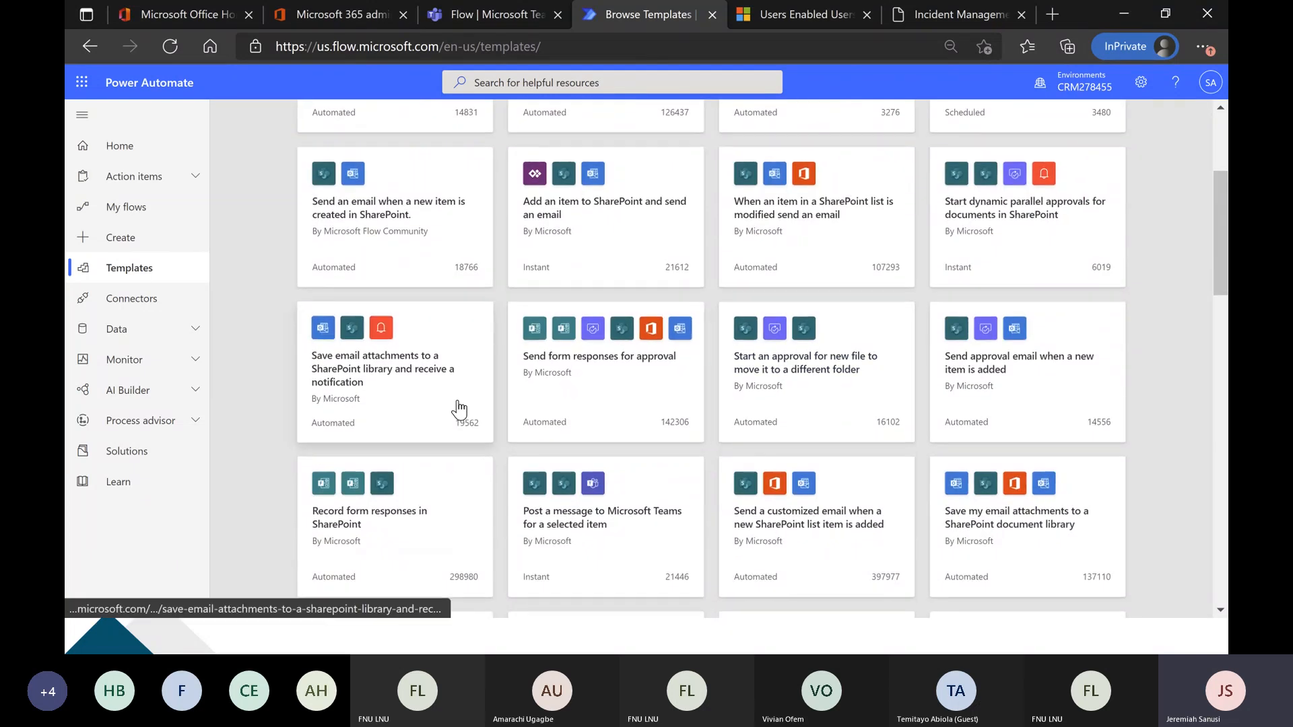
scroll(603, 456, down, 1)
scroll(638, 476, down, 1)
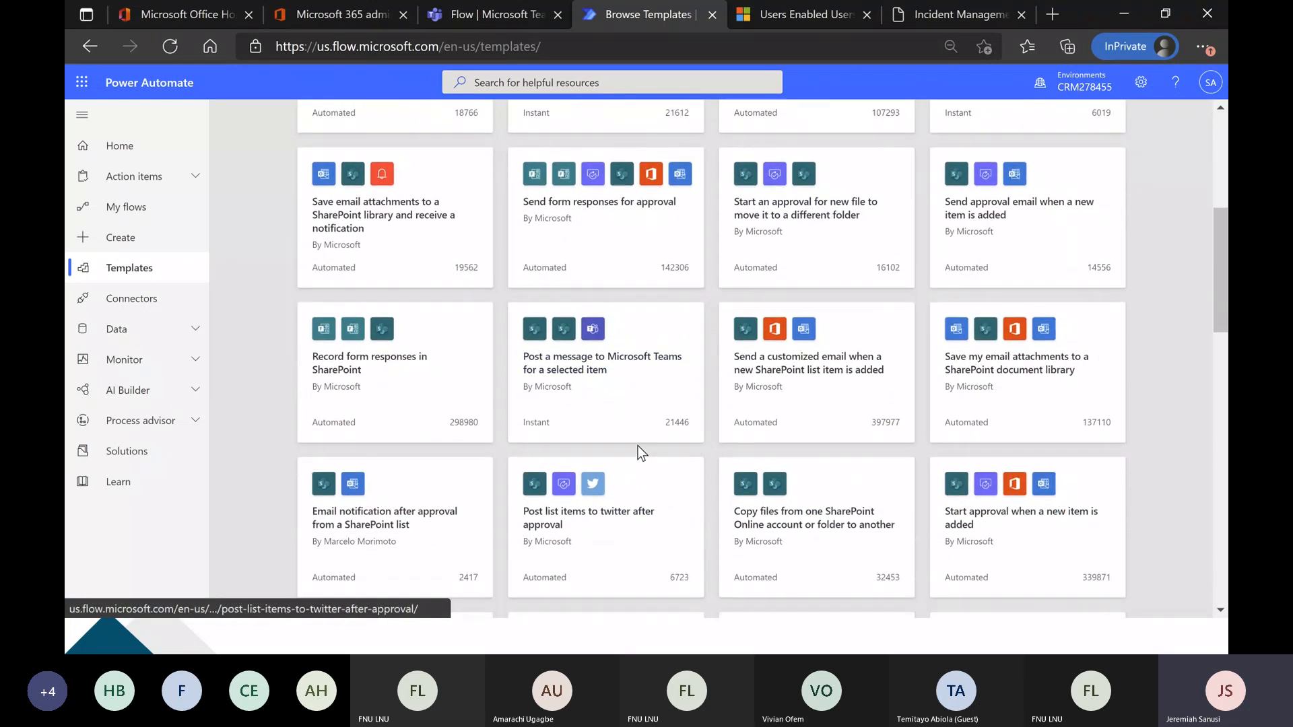
scroll(637, 472, down, 1)
scroll(615, 433, down, 1)
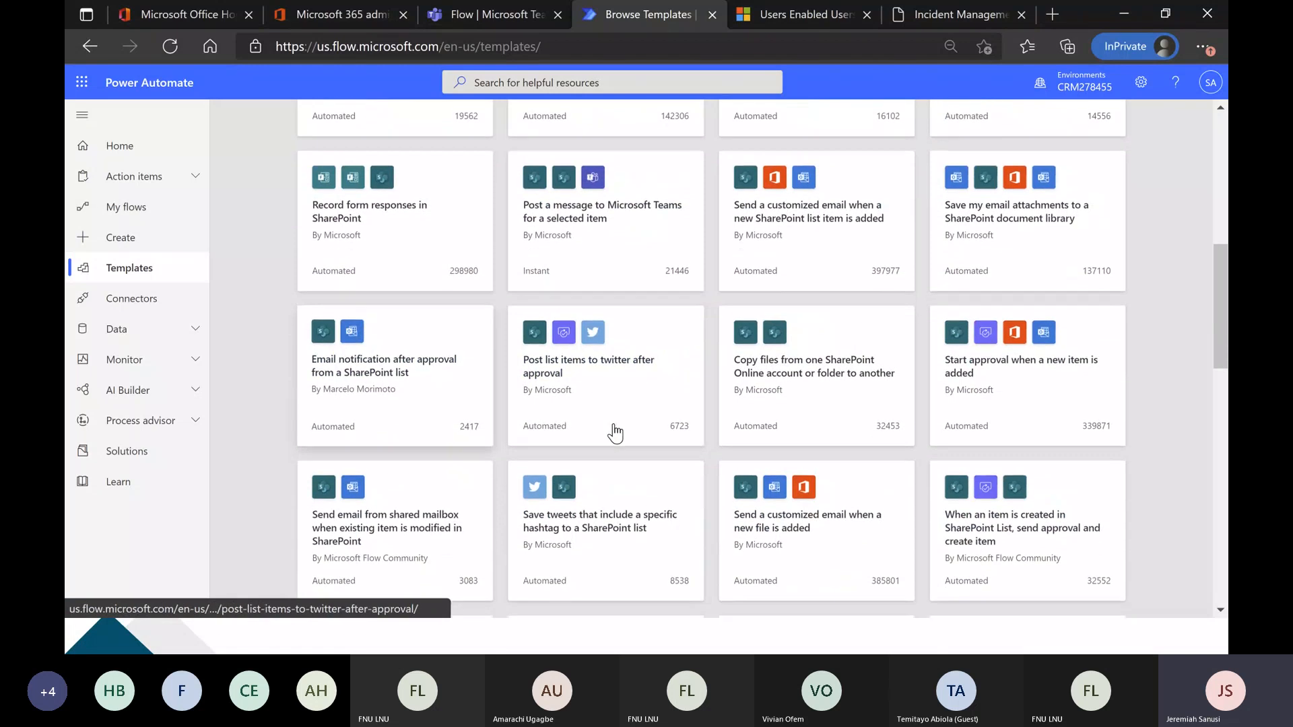
Create an unnamed automated cloud flow from blank with the SharePoint trigger "When an item is created".
scroll(627, 434, down, 1)
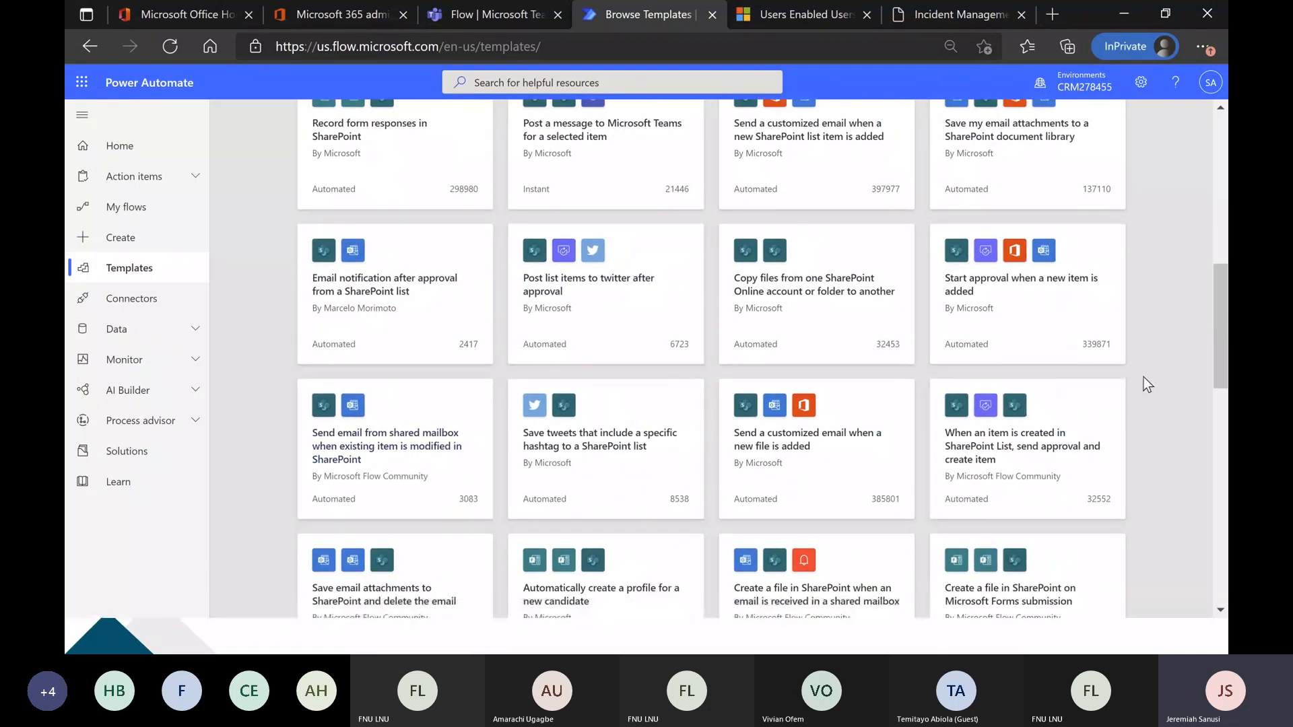
scroll(1144, 377, down, 1)
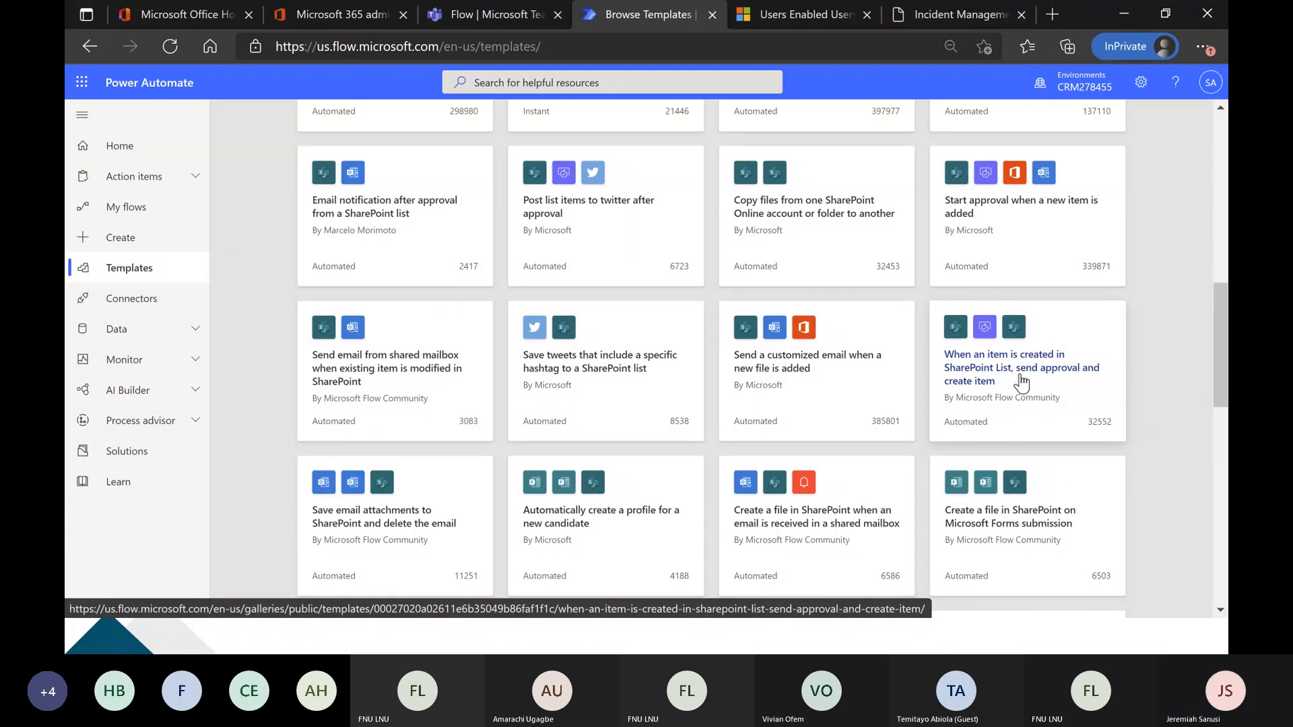
click(136, 249)
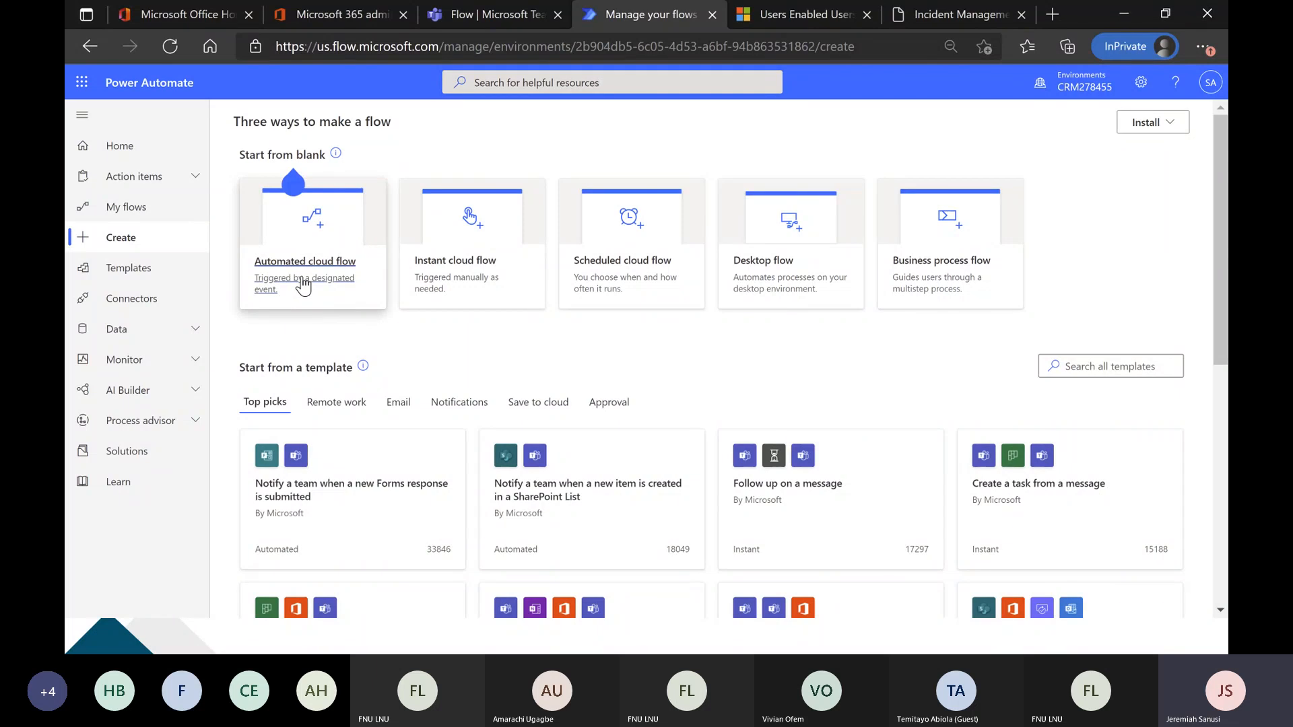
click(304, 285)
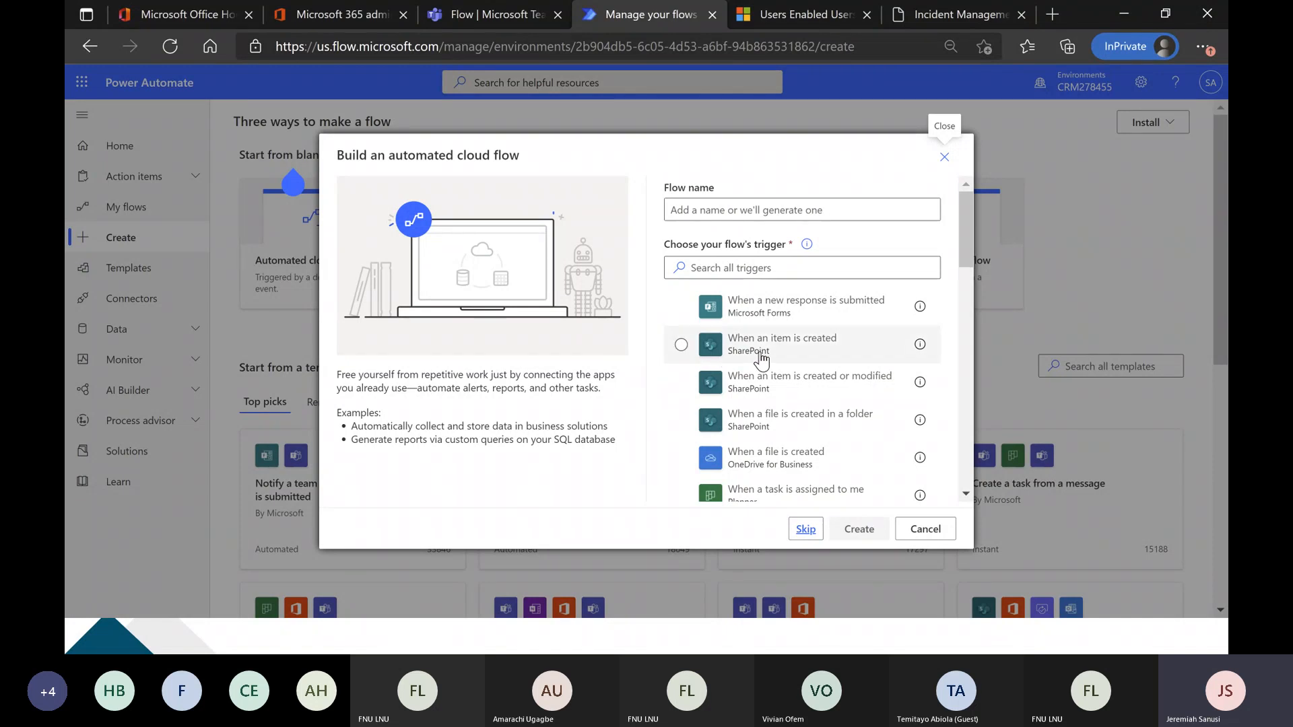
click(690, 350)
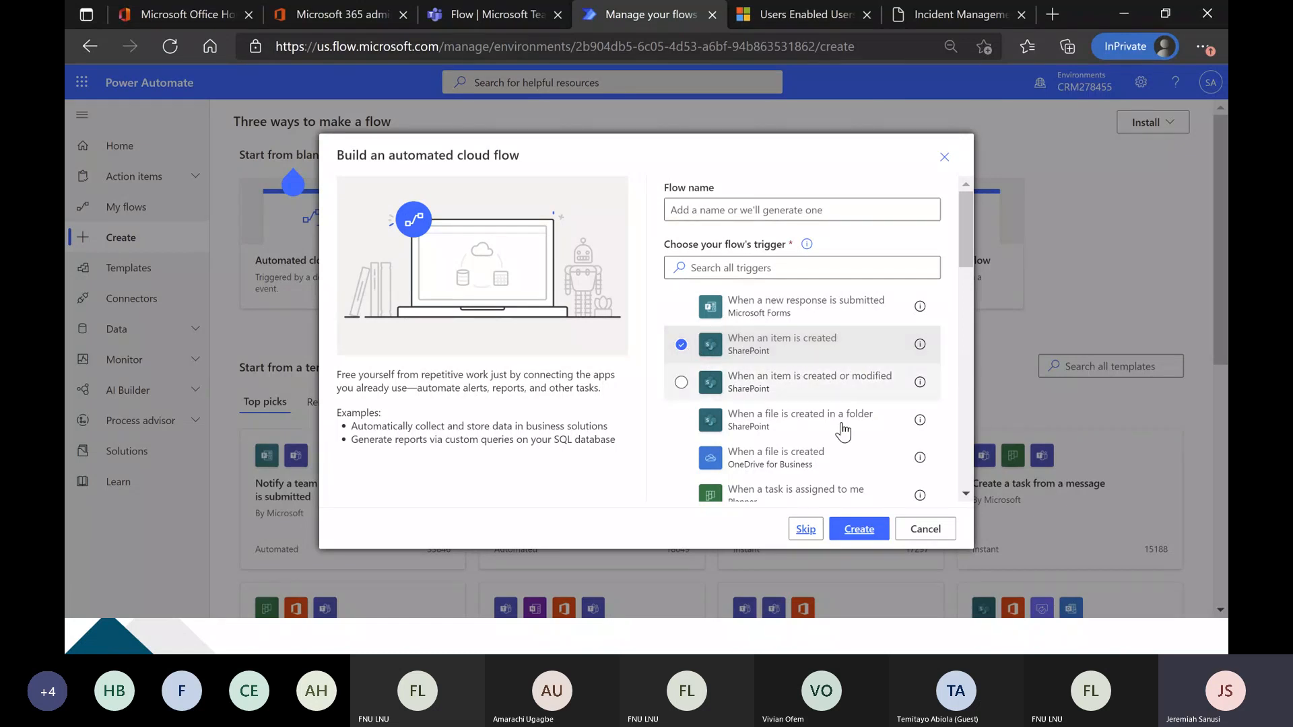
click(858, 530)
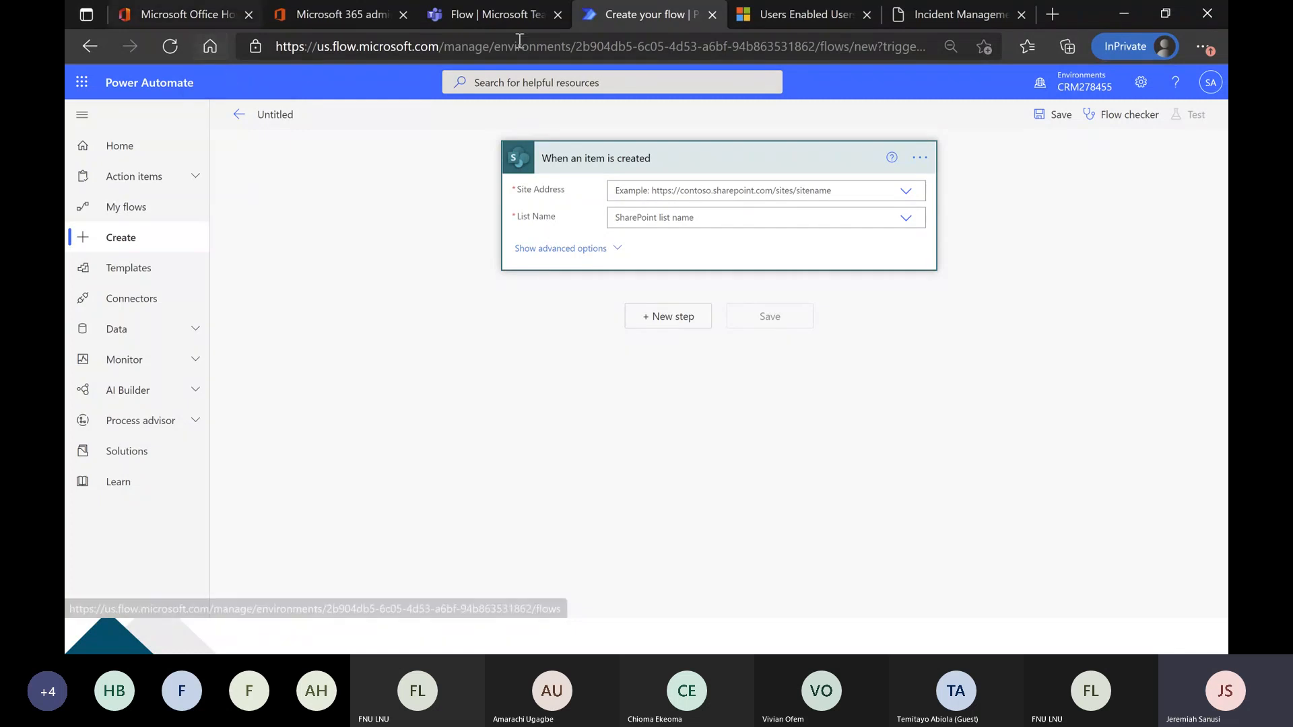
click(1050, 16)
text(s)
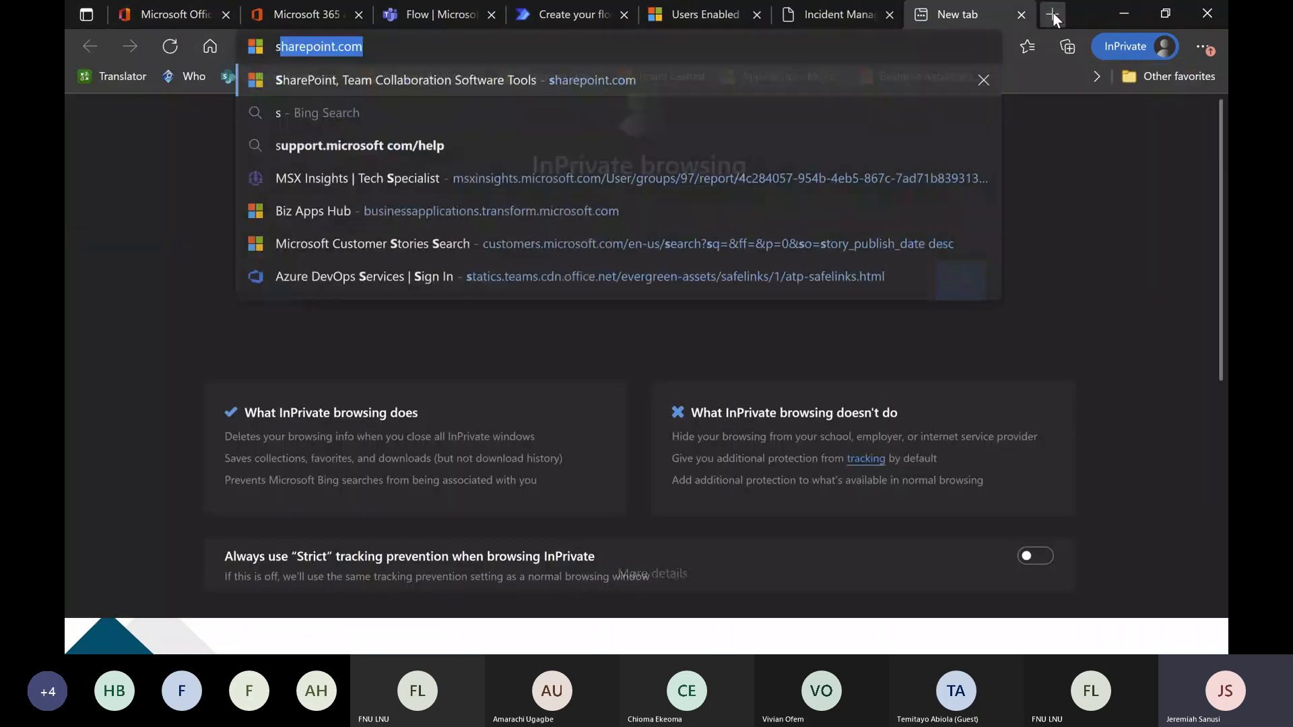
text(harepoint)
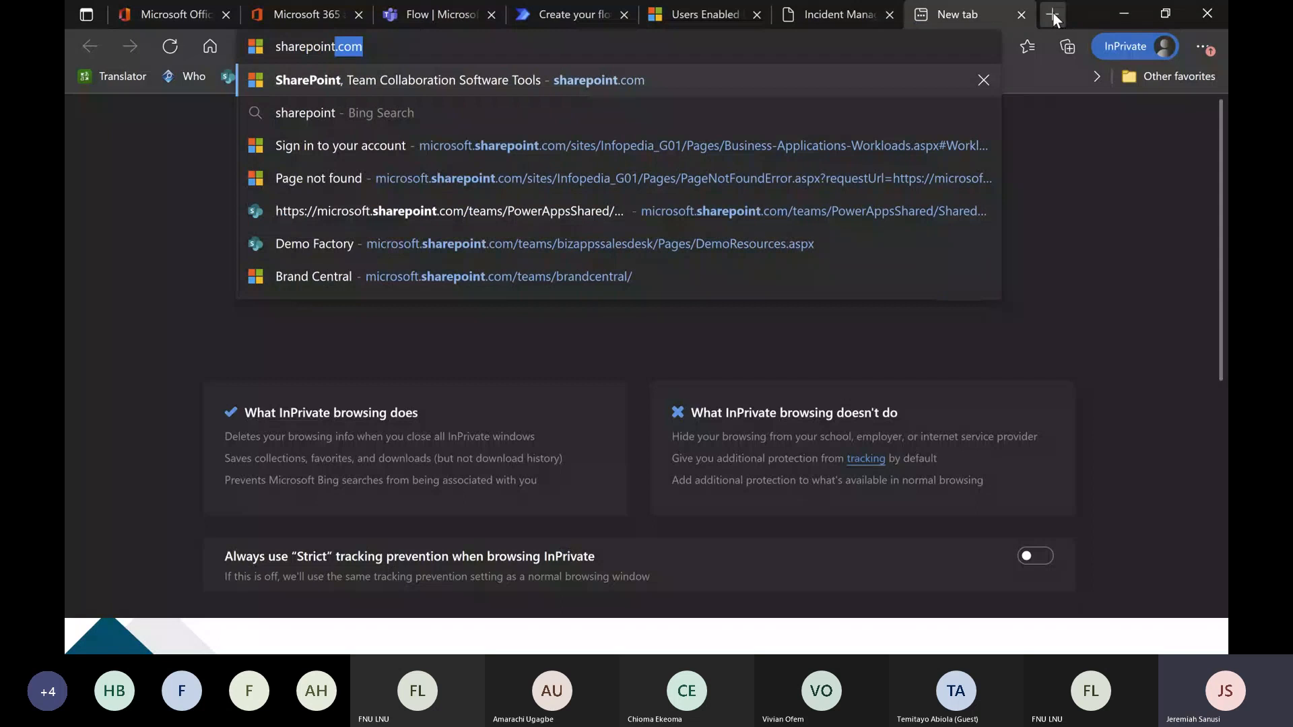
key(Return)
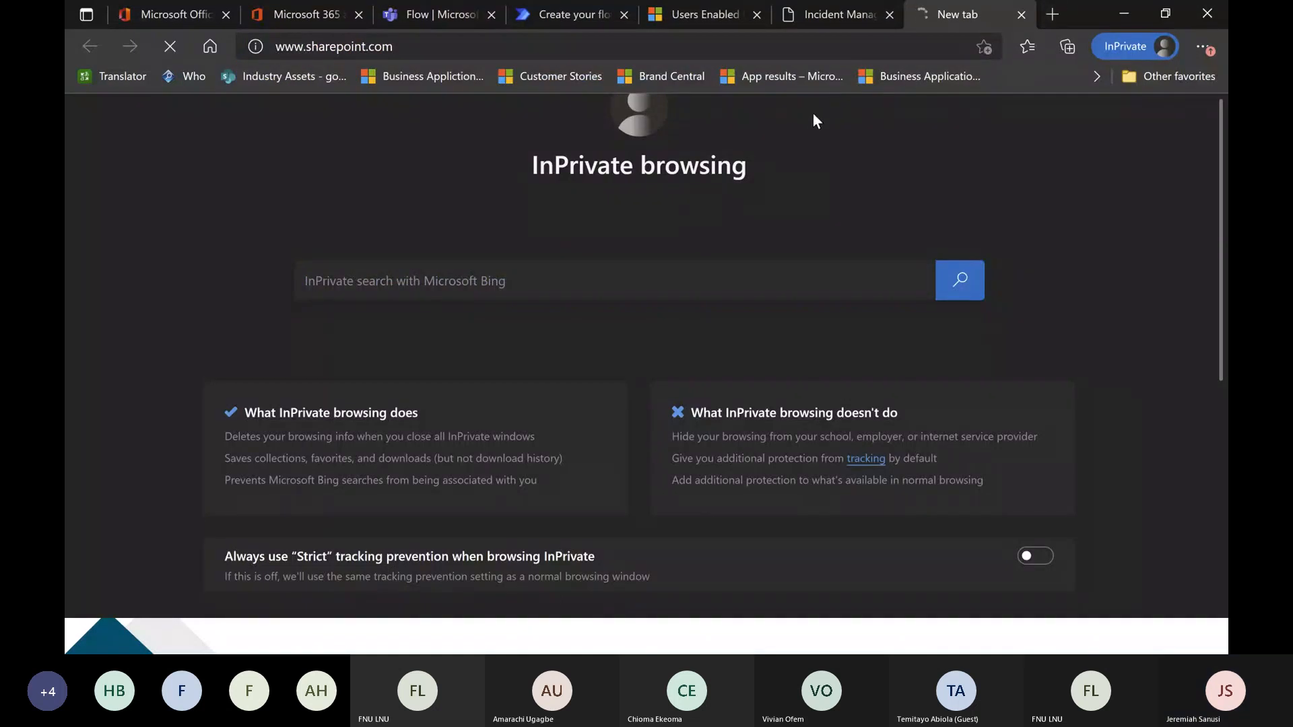
click(558, 19)
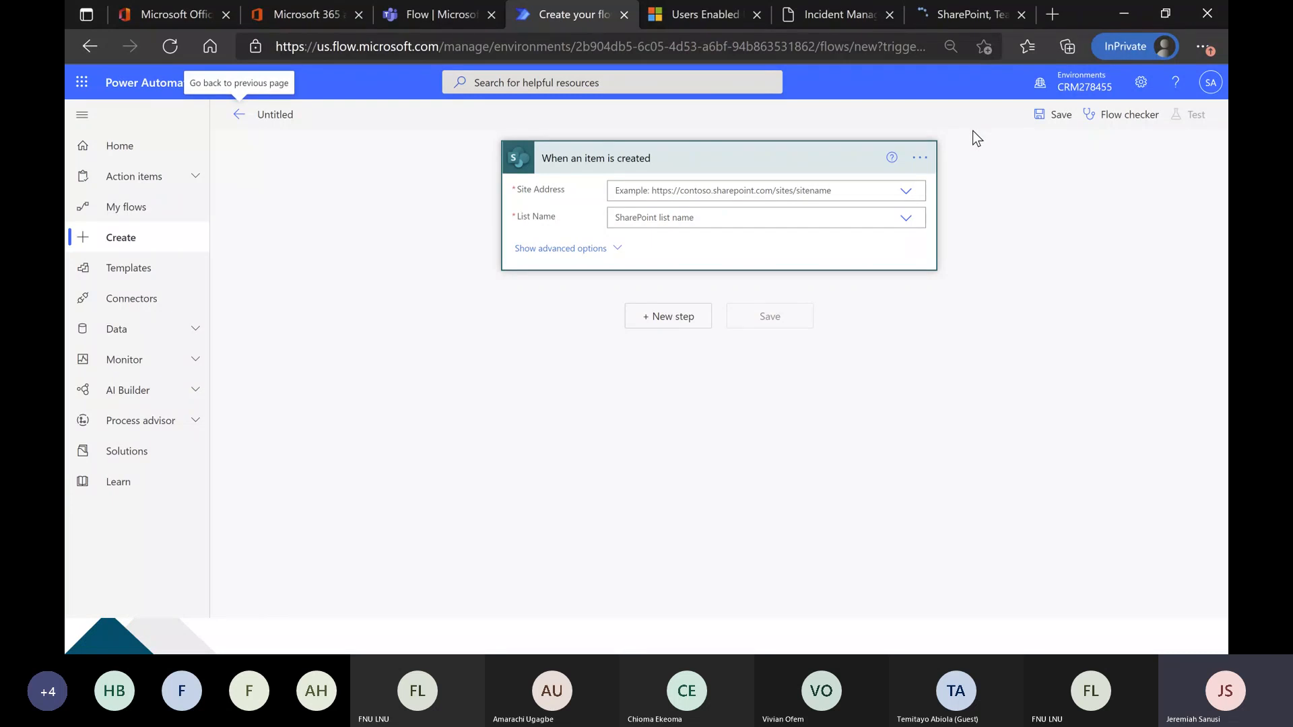
click(953, 13)
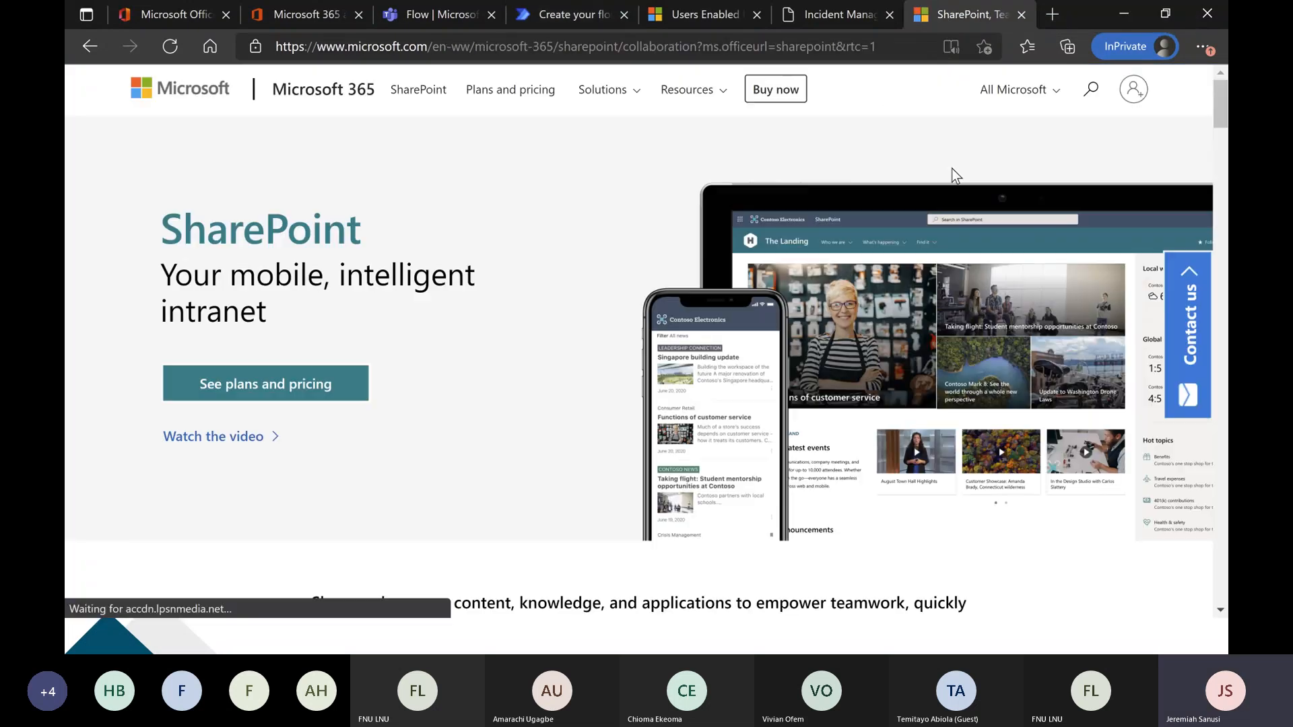
click(1133, 90)
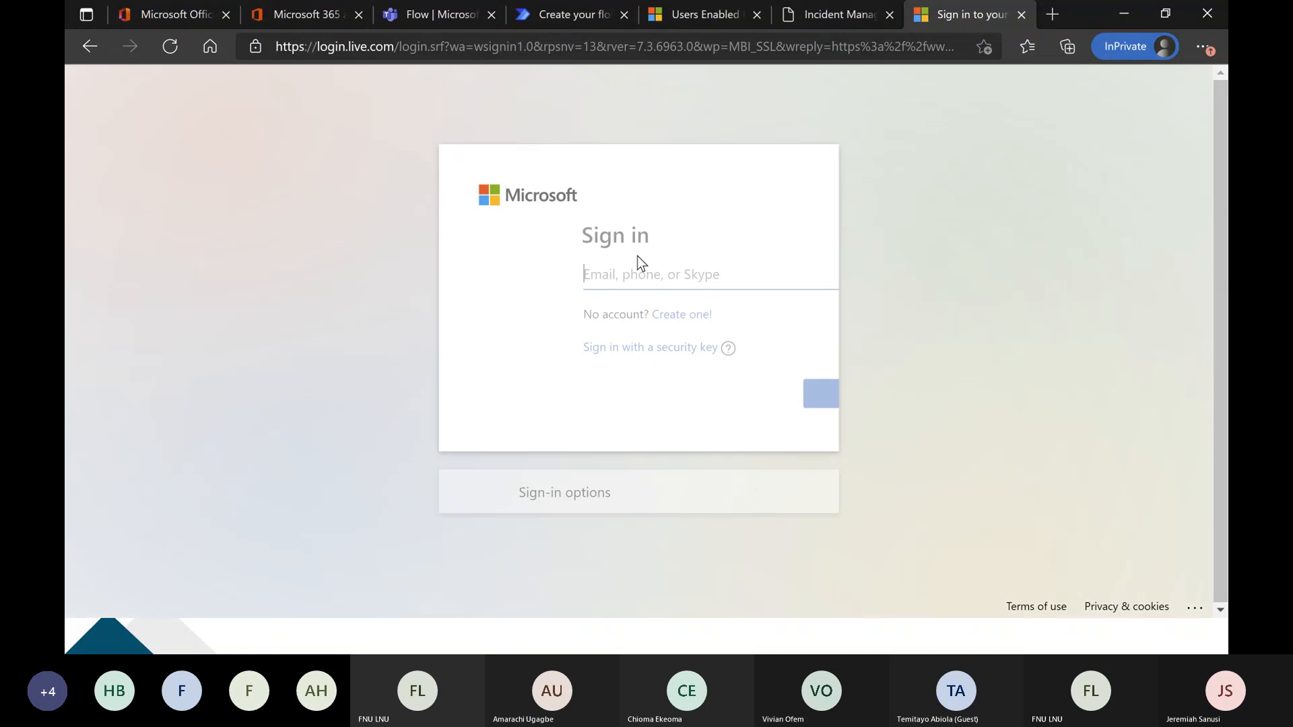
click(638, 270)
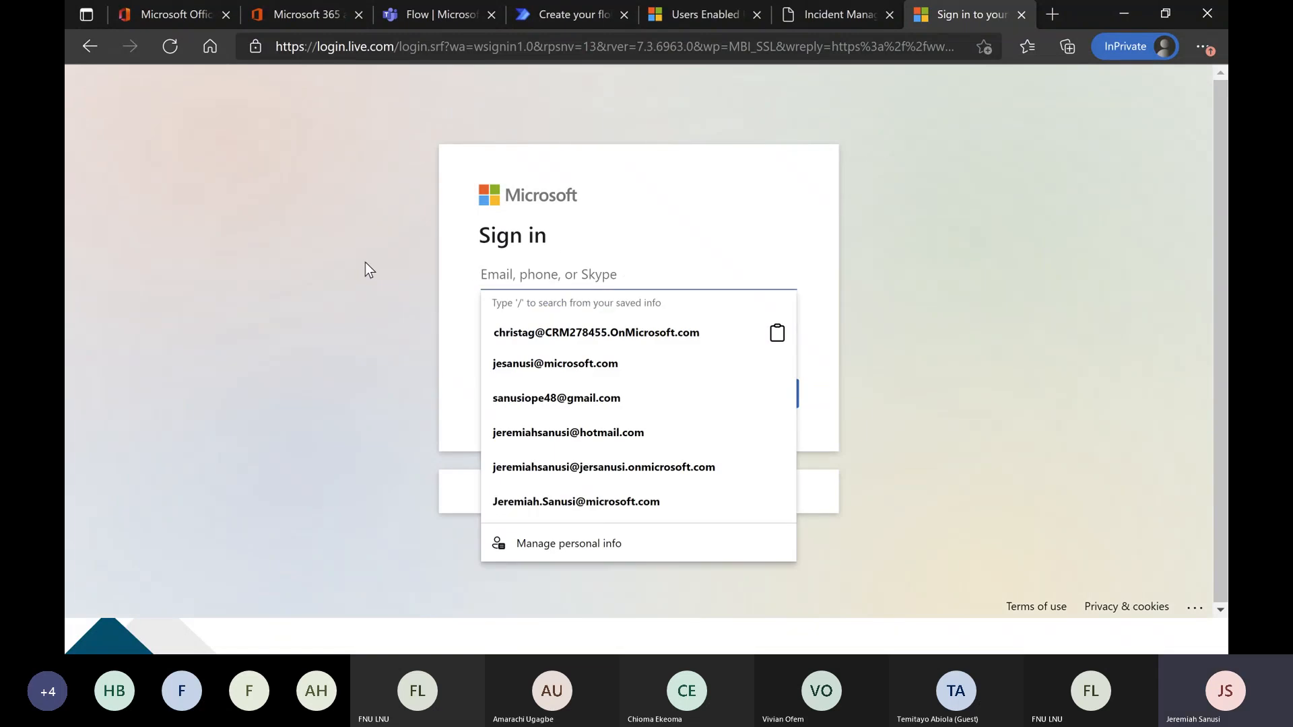
click(365, 262)
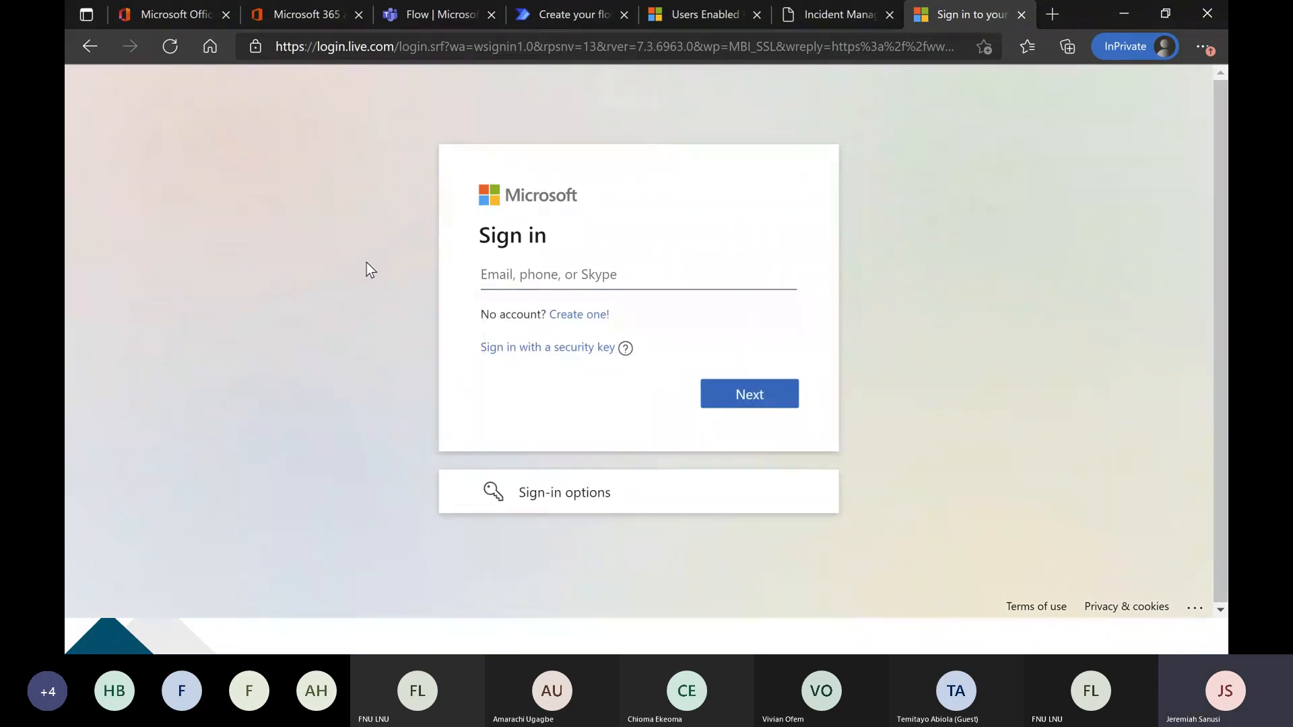
key(alt+Tab)
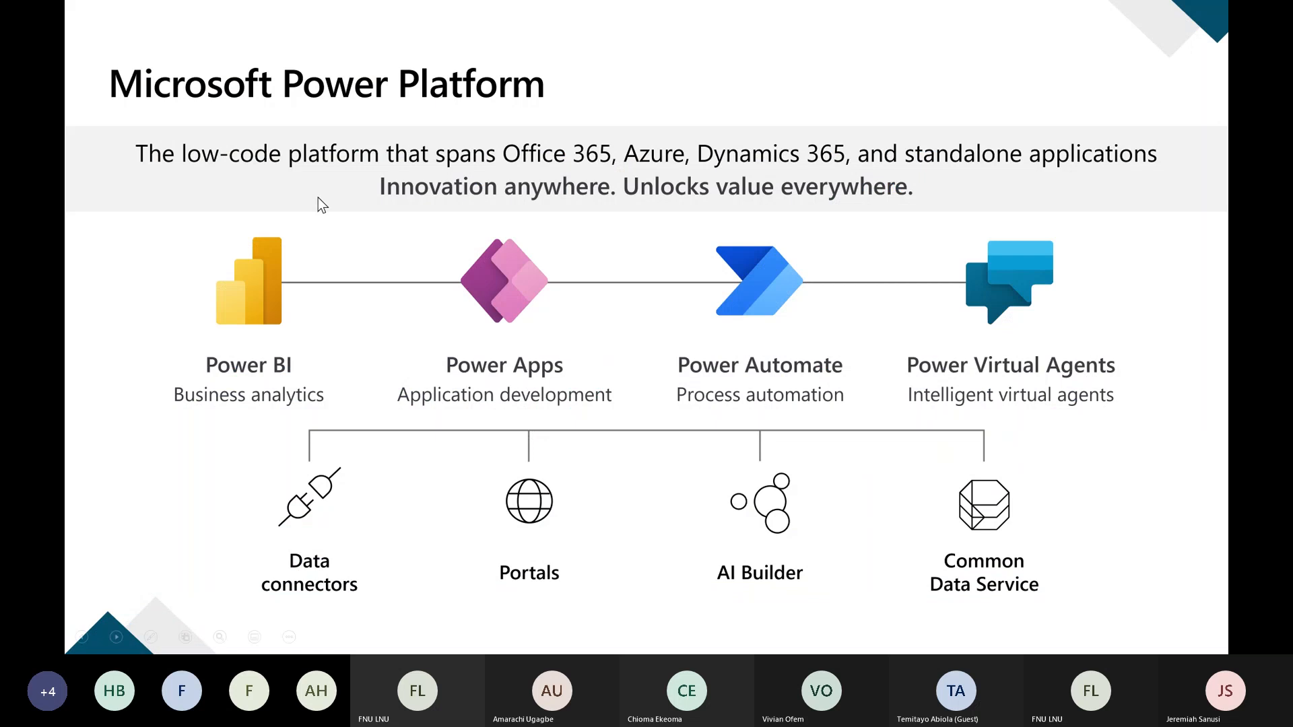
key(alt+Tab)
Open SharePoint from the Microsoft Office home page, close the leftover sign-in page, and open the followed team site.
click(176, 14)
click(86, 357)
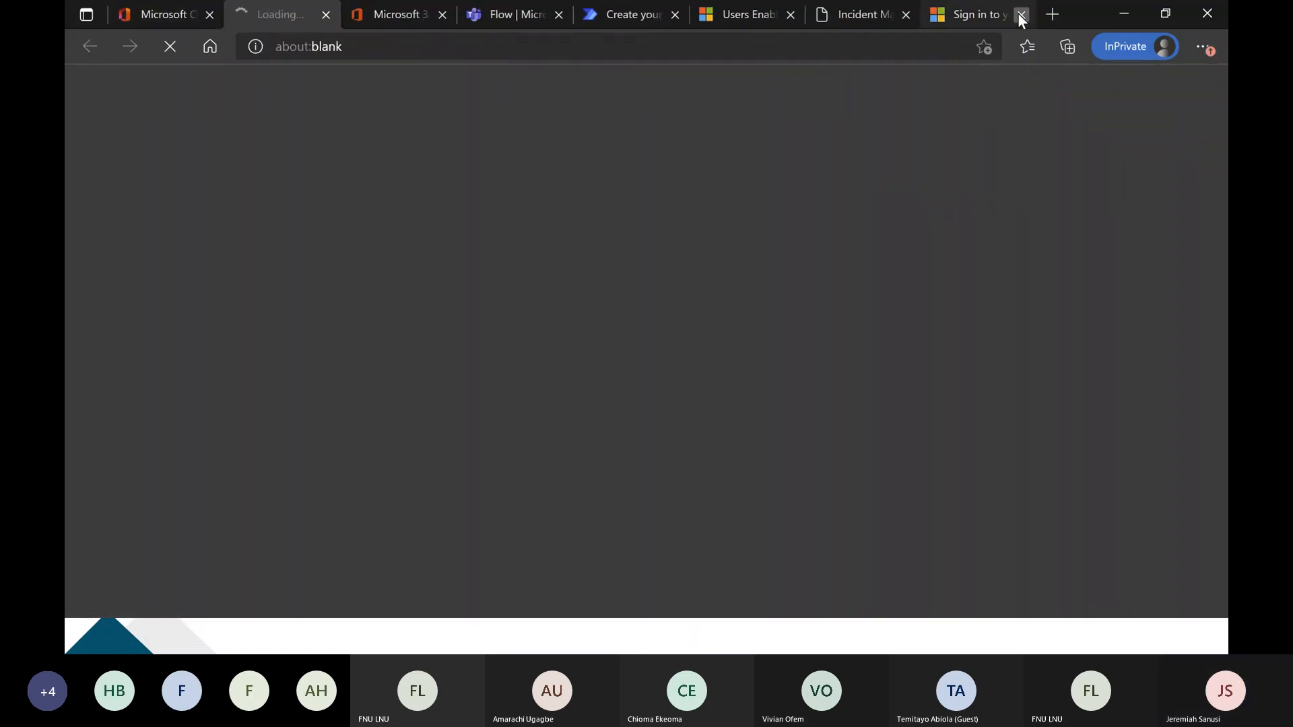
click(1020, 16)
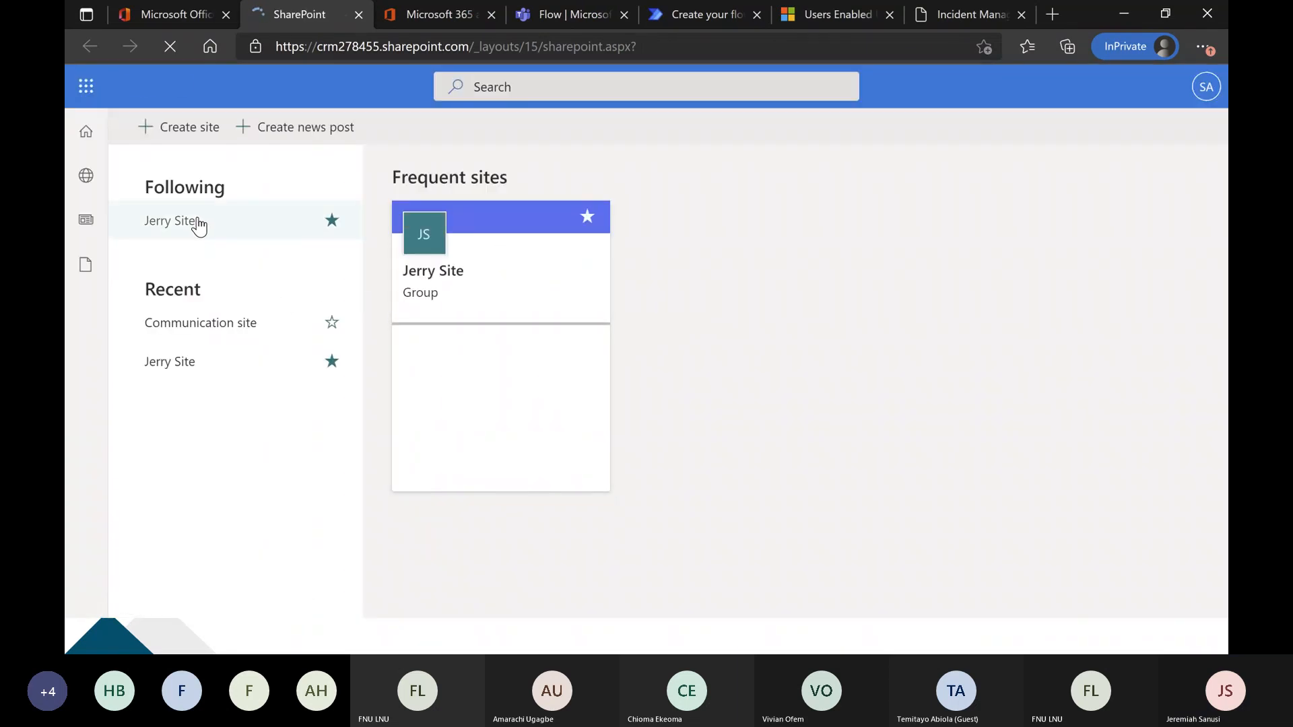
click(187, 226)
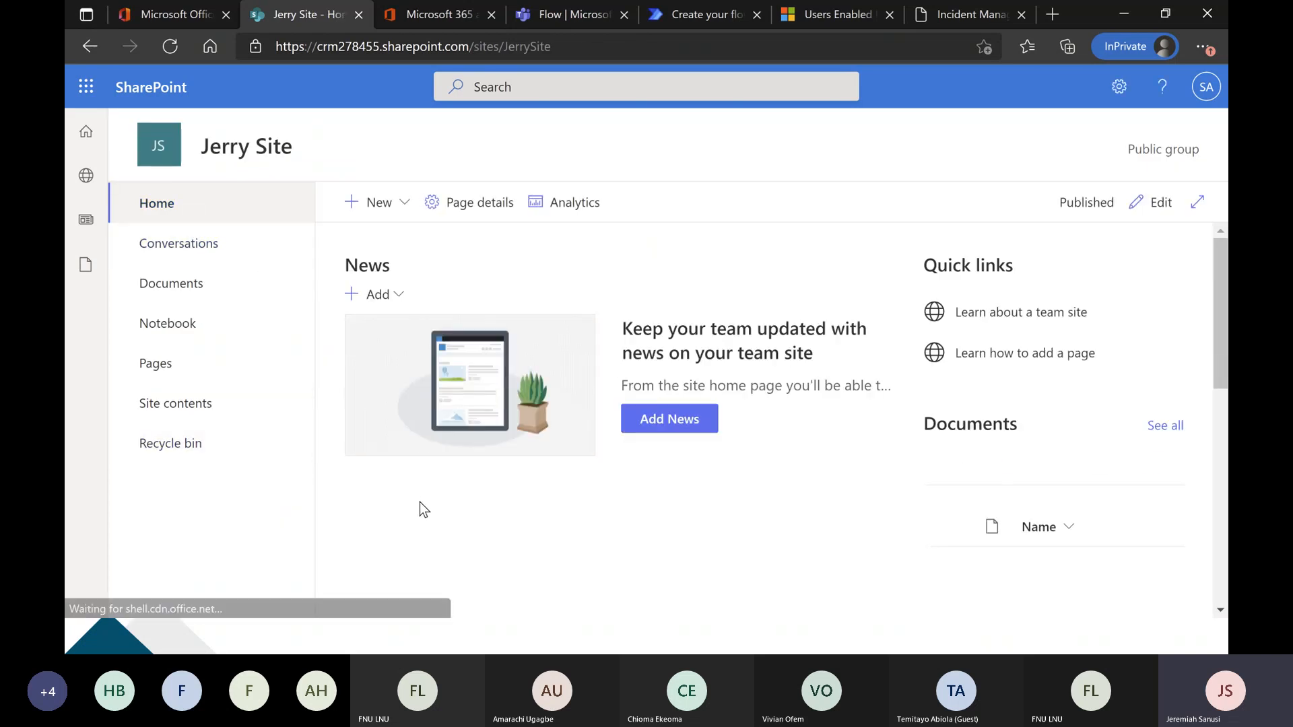
Create a blank list named "Wogepeef List" on the team site, keeping it shown in the site navigation.
click(395, 211)
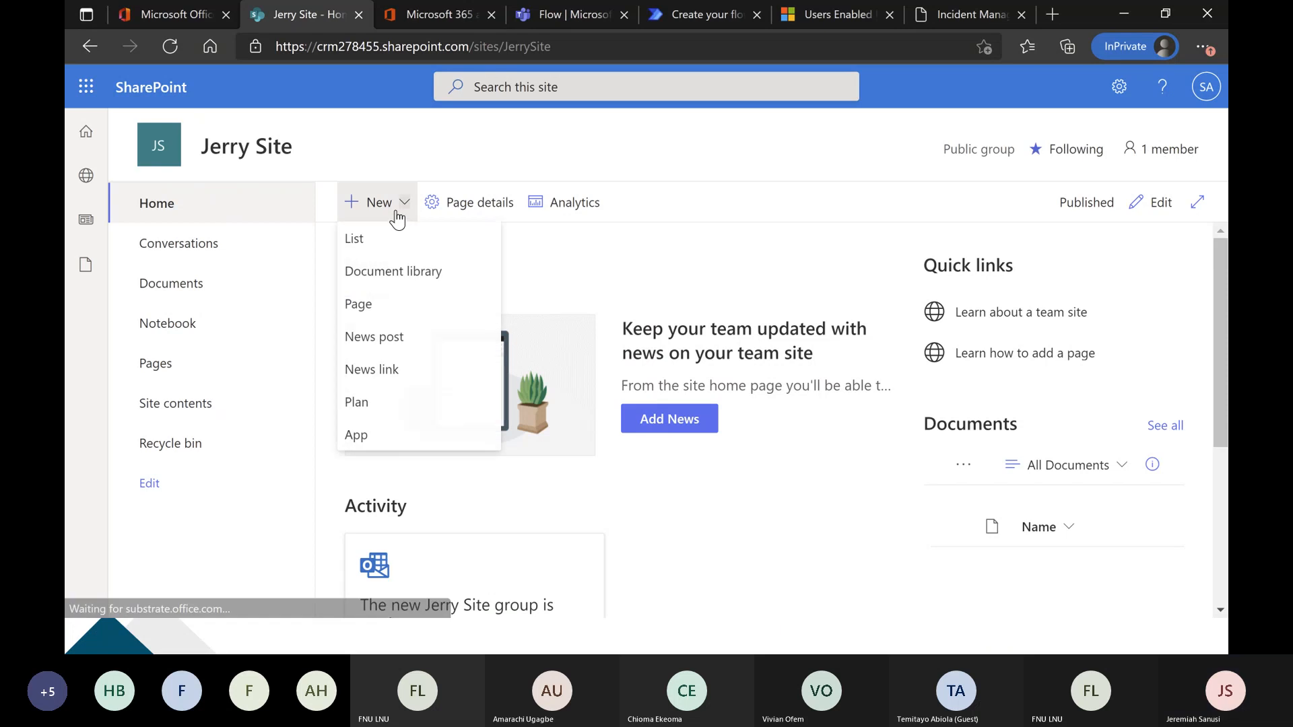
click(456, 250)
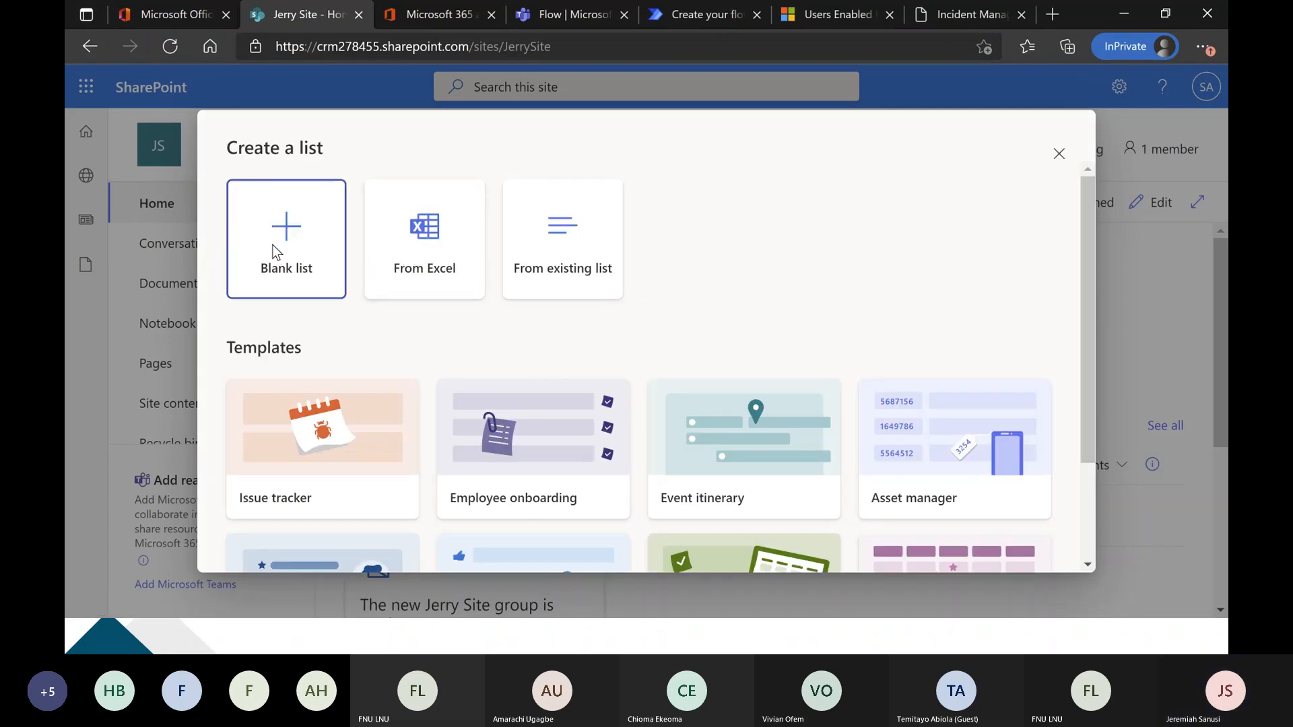
click(300, 250)
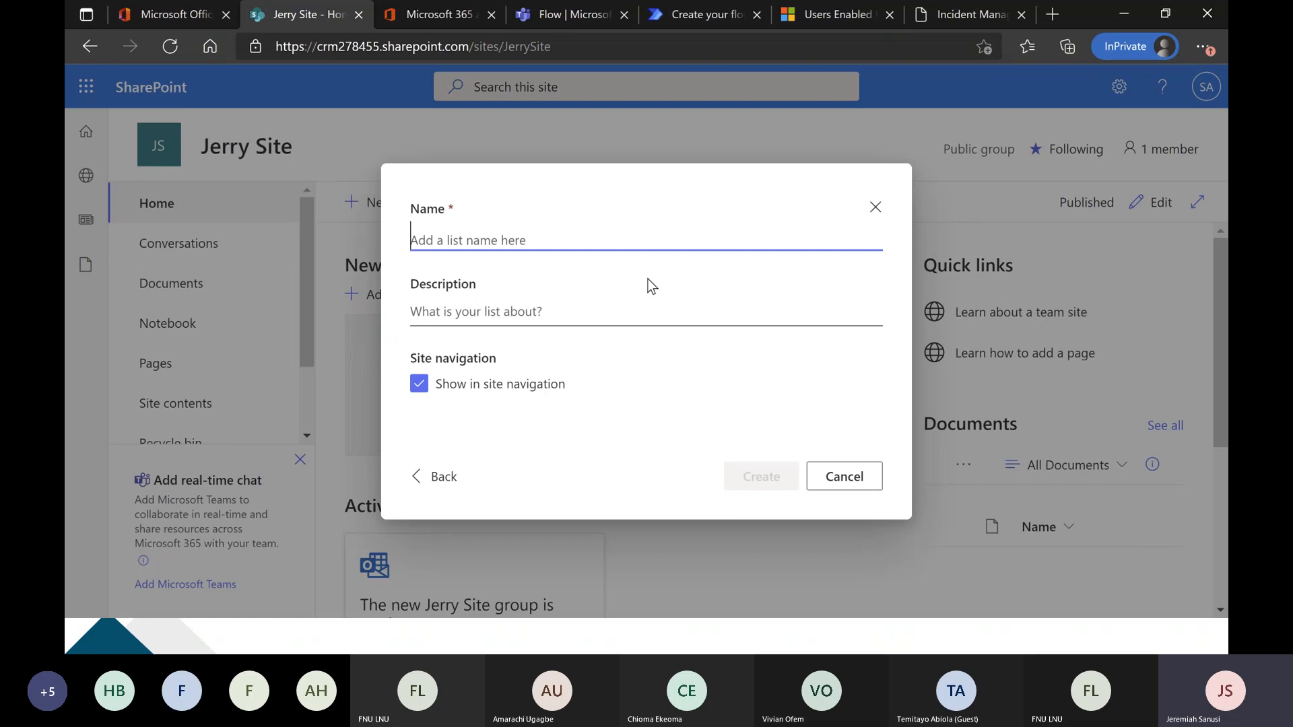
text(W)
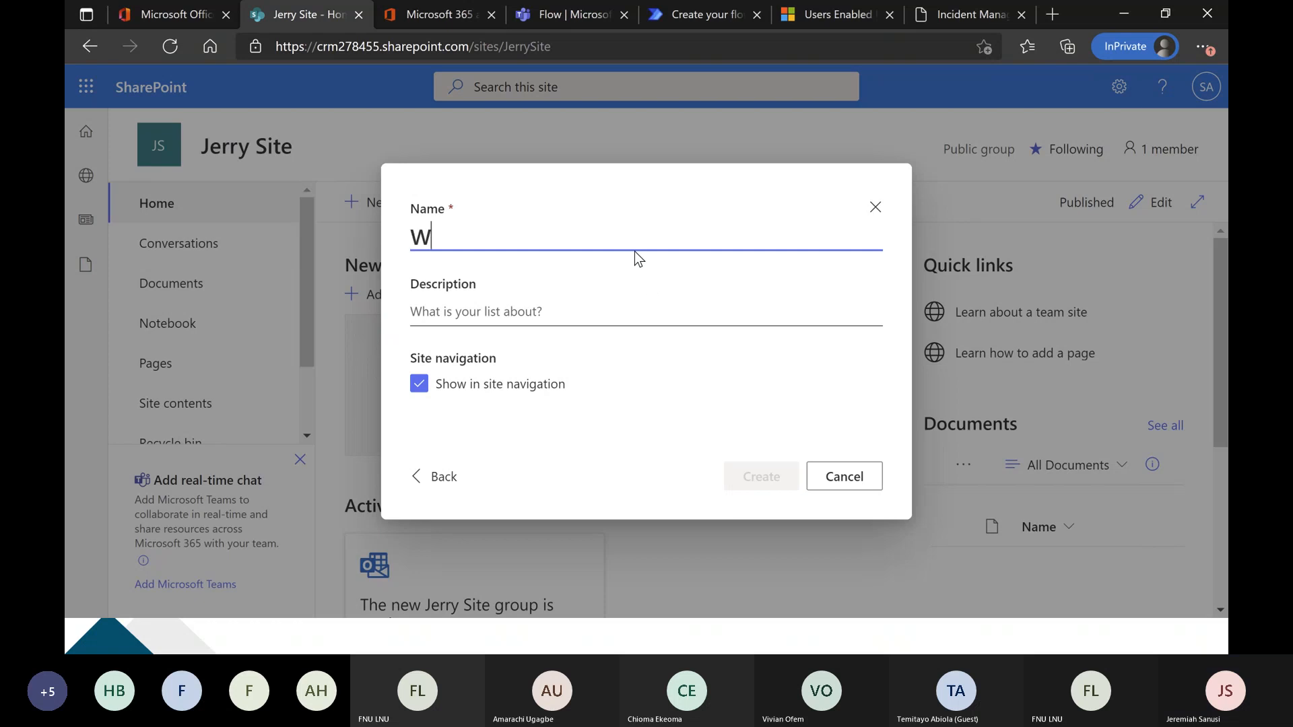
text(ocdee)
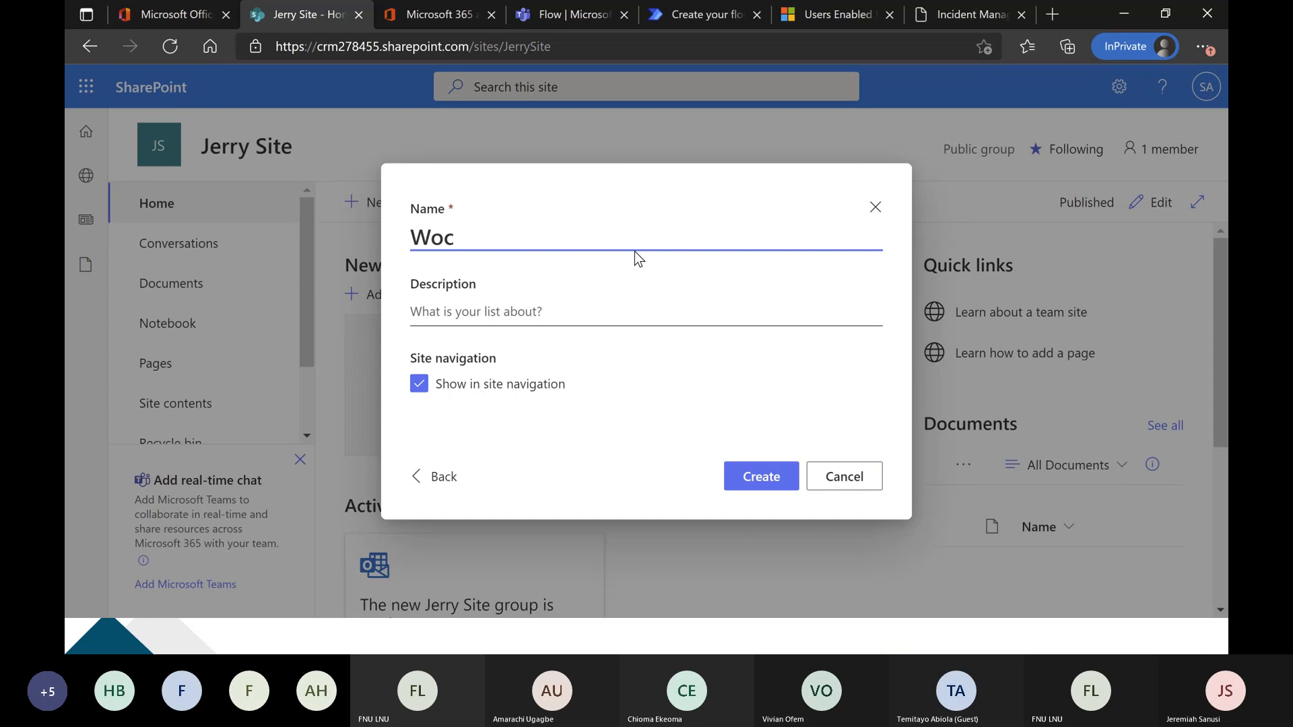
key(BackSpace)
key(BackSpace)
key(BackSpace)
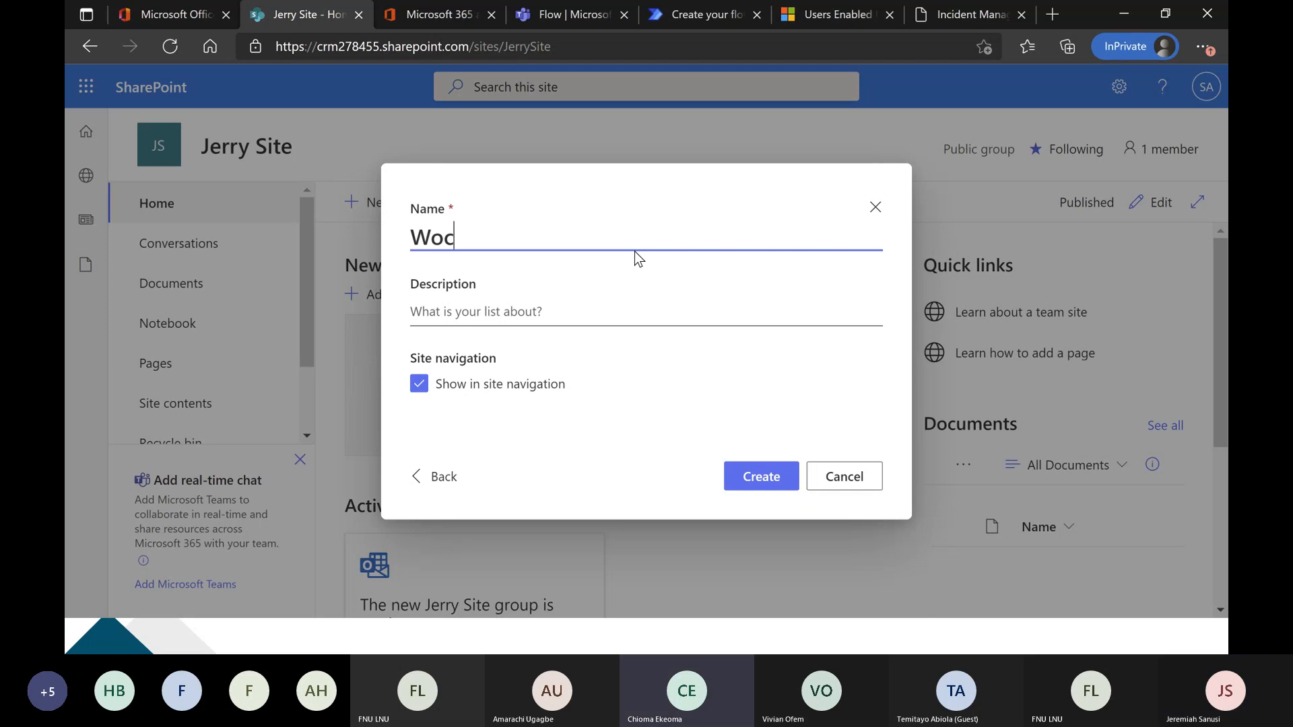
key(BackSpace)
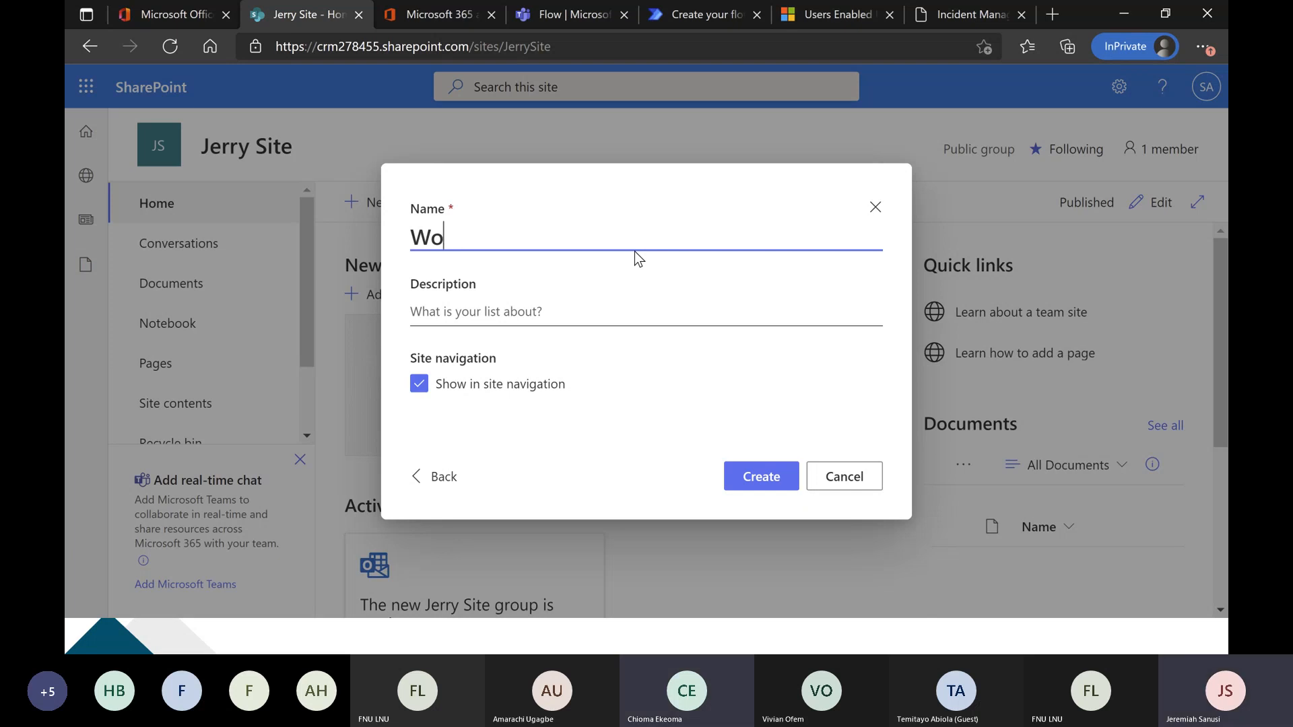
text(ge)
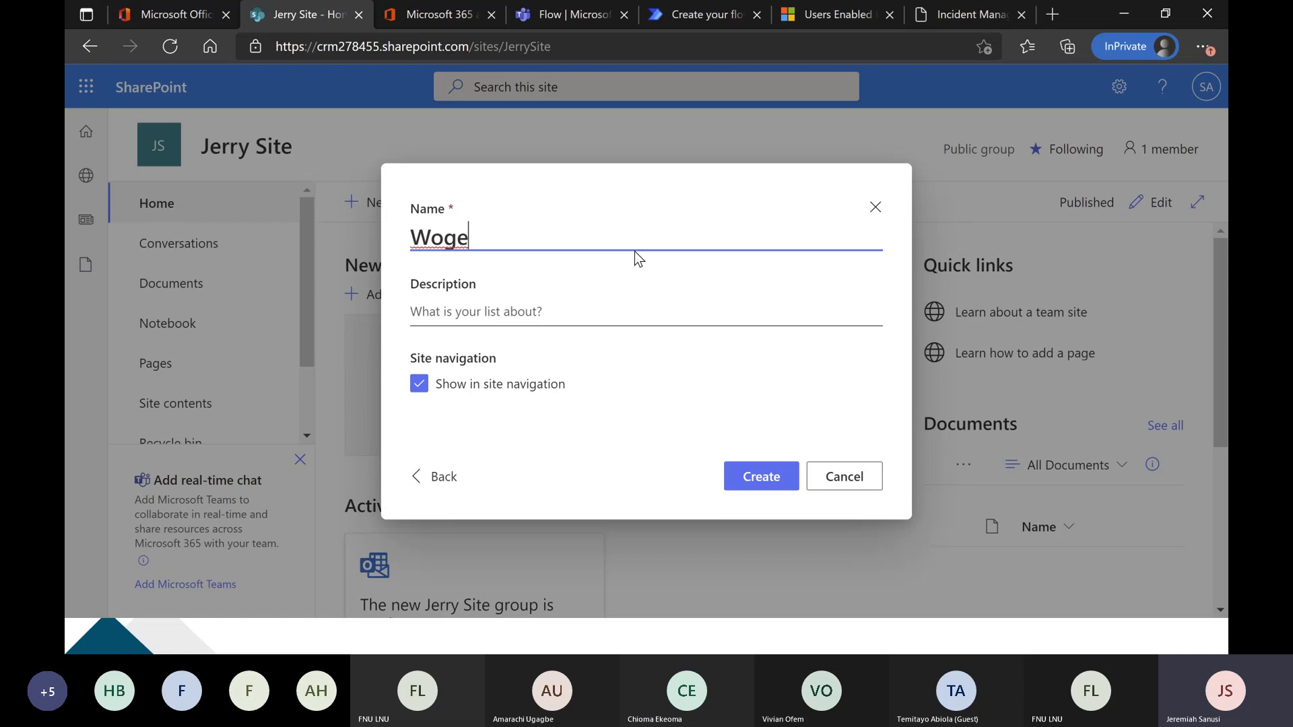
text(peef List)
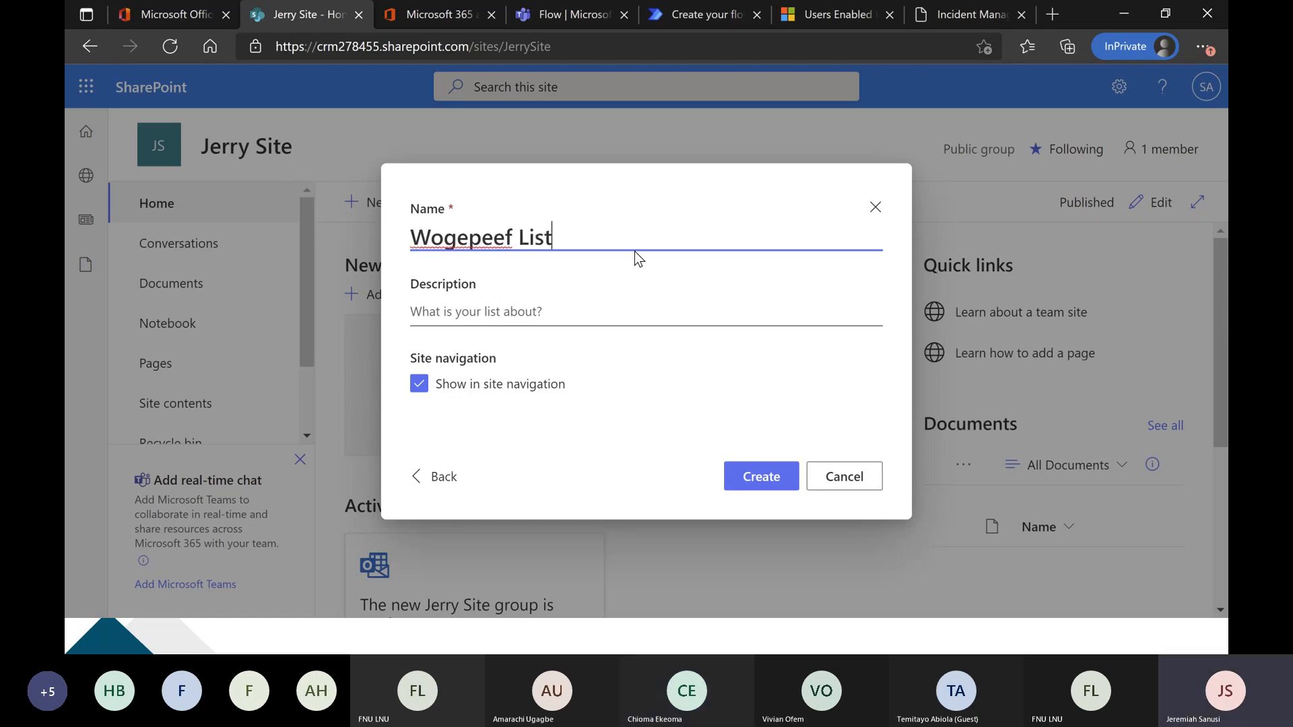
click(768, 476)
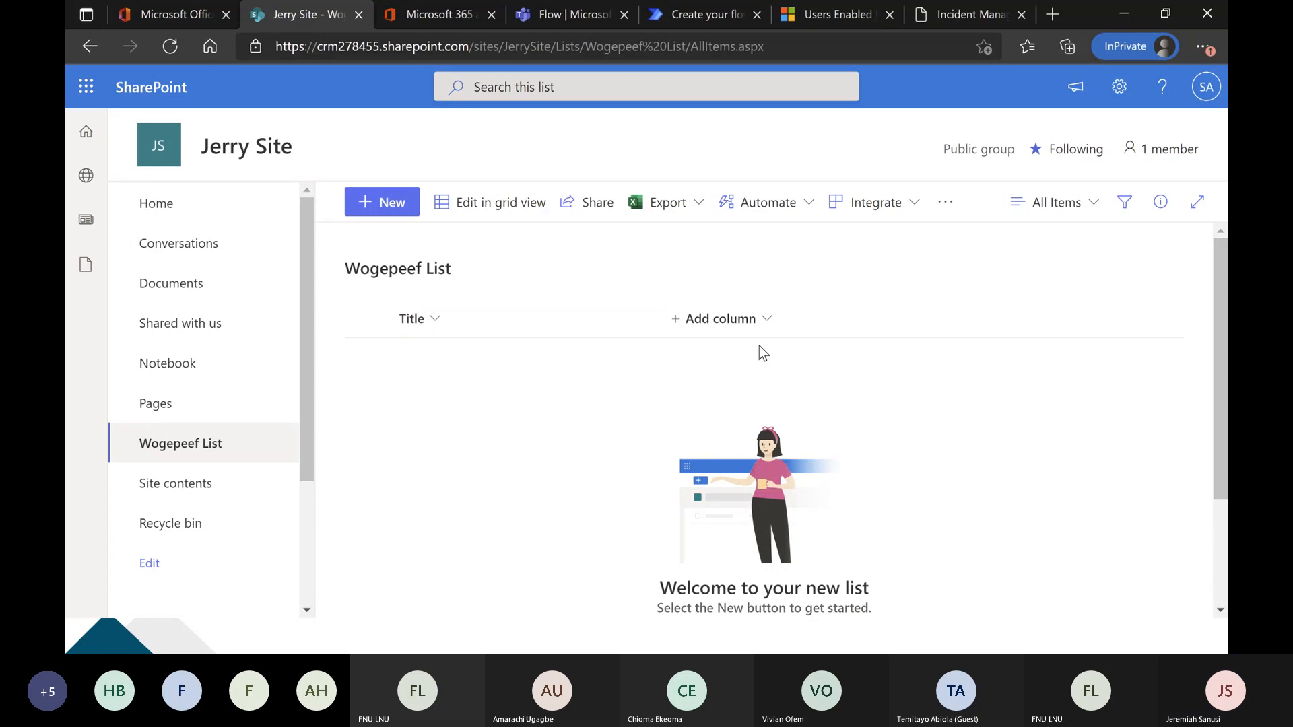
Add a single-line-of-text column named "First Name" to the Wogepeef List.
click(743, 319)
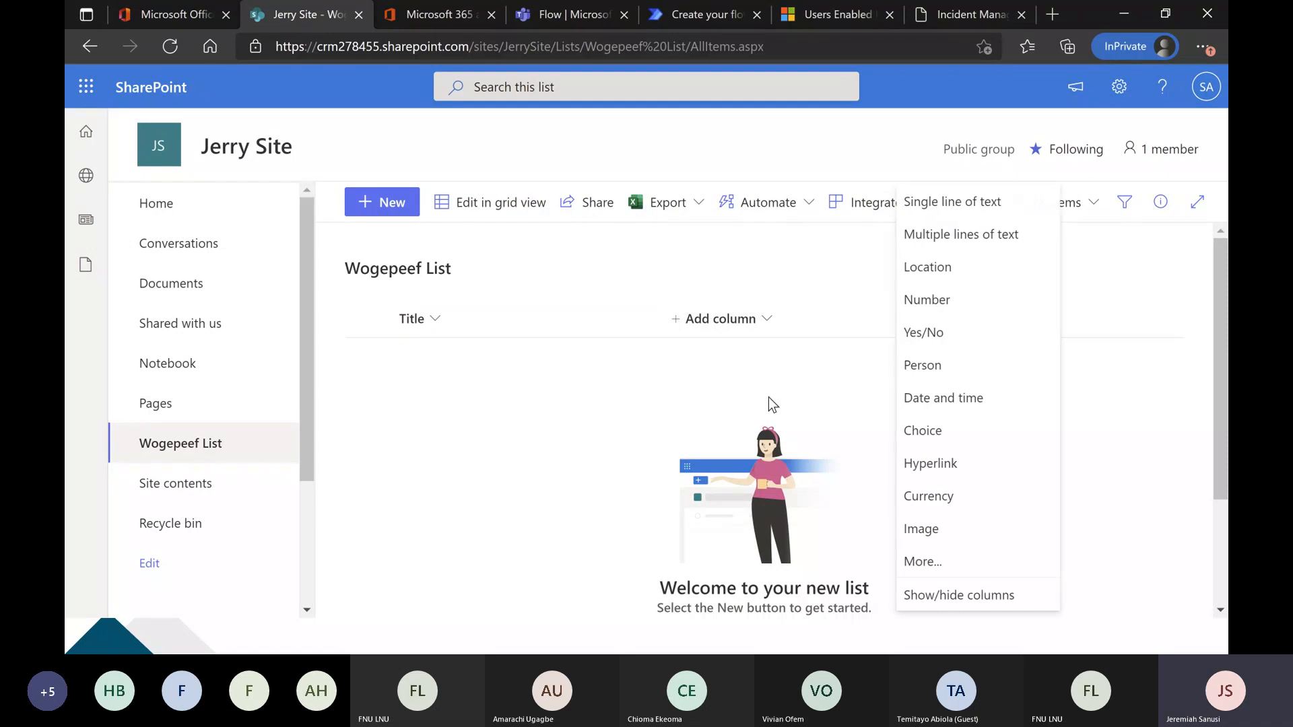
click(963, 204)
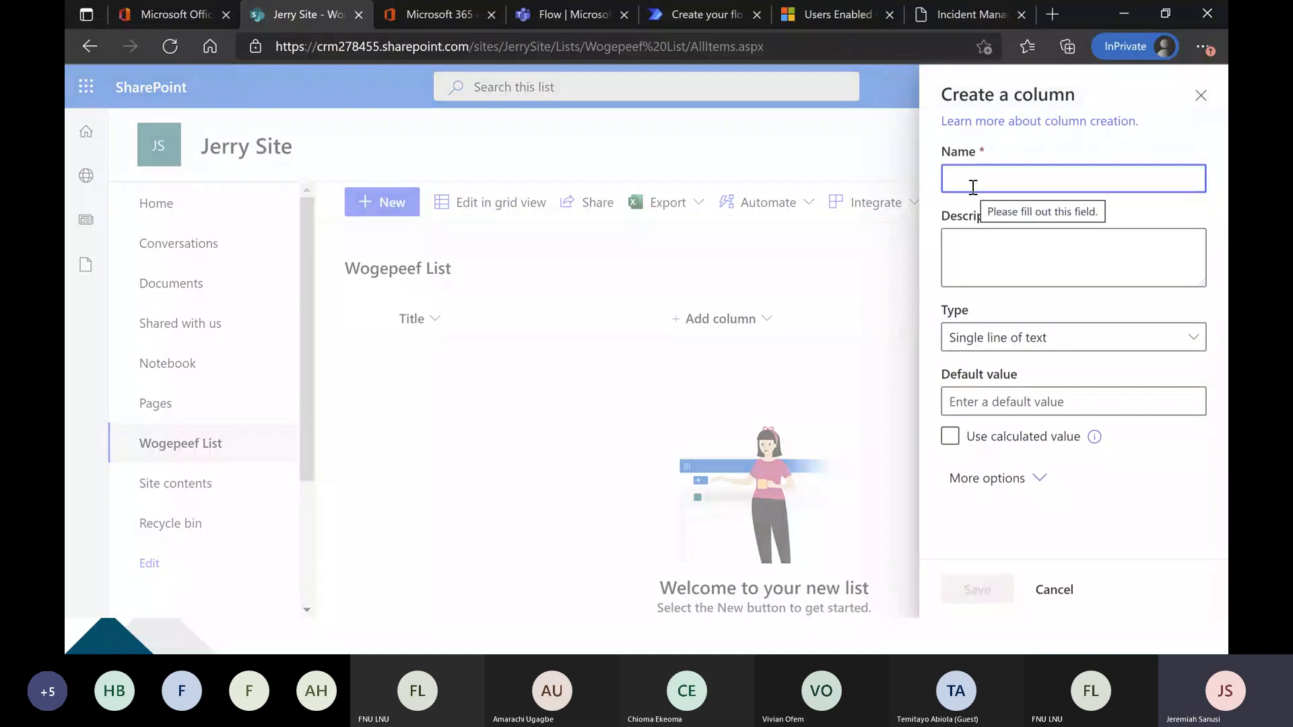
text(First Name)
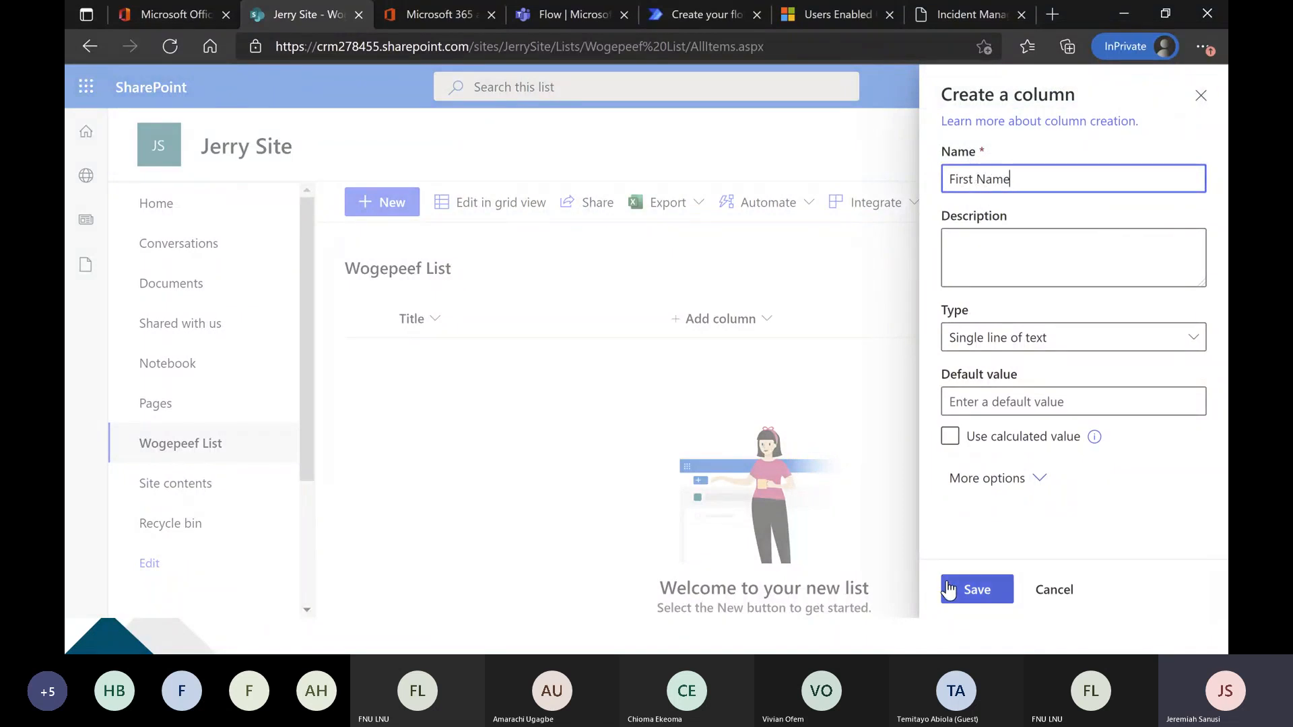
click(976, 590)
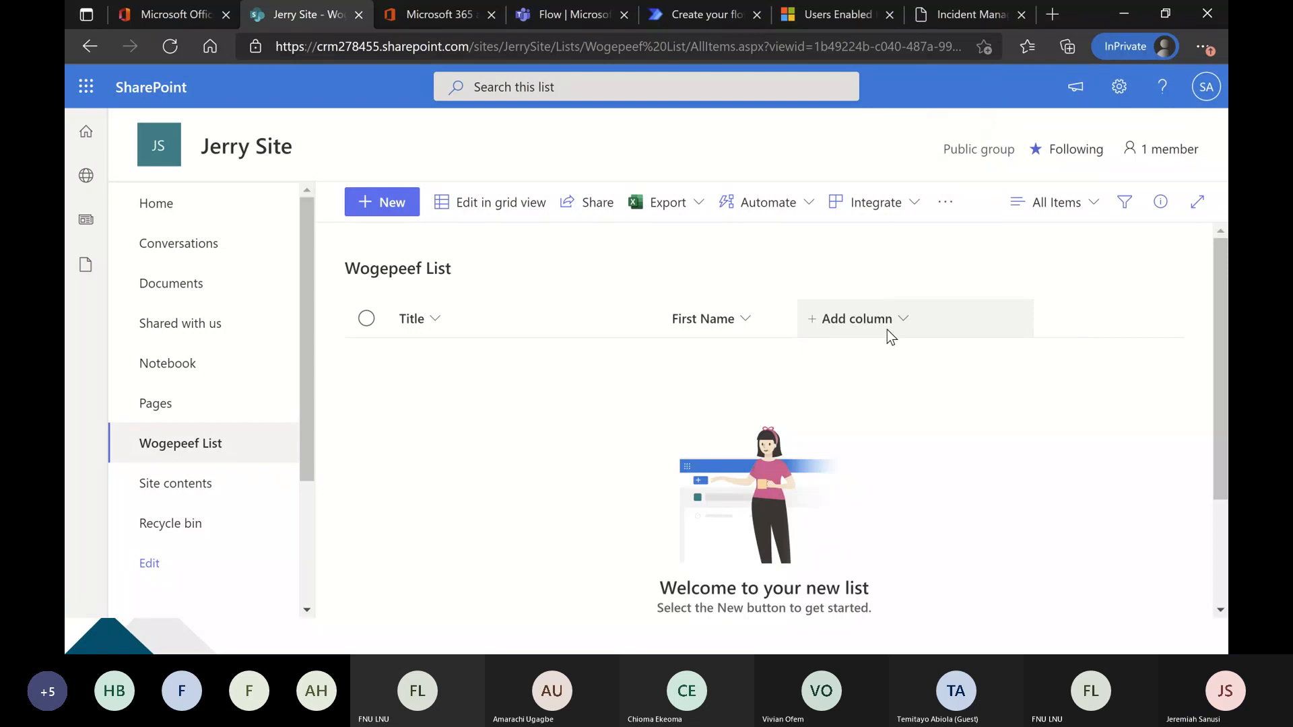
Add a single-line-of-text column named "Last Name" to the Wogepeef List.
click(892, 327)
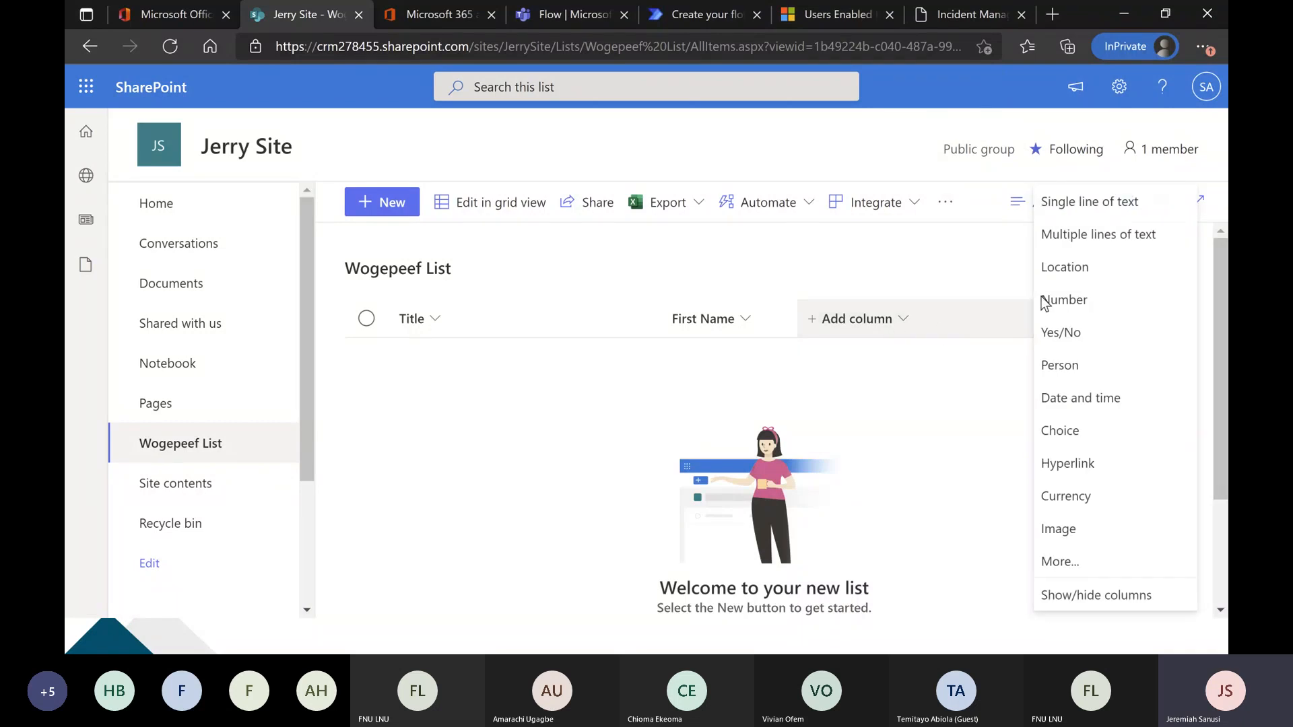
click(1116, 210)
text(Last Name)
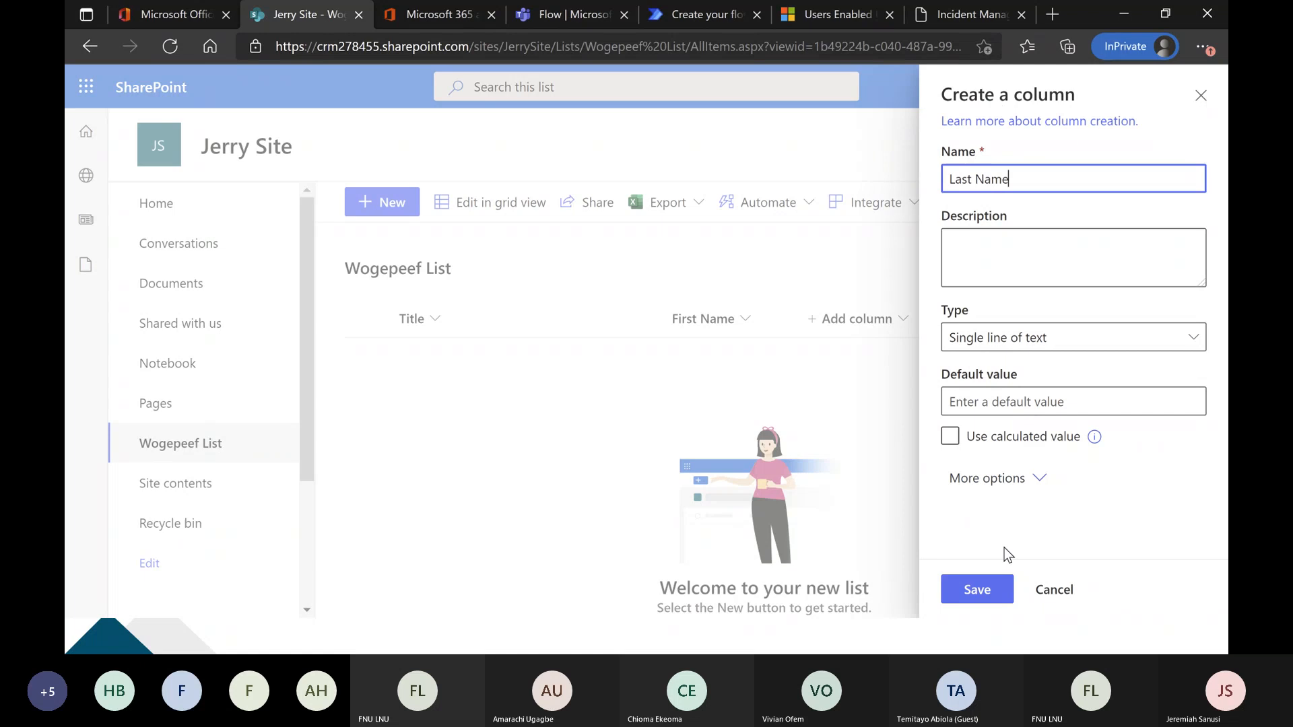
click(998, 590)
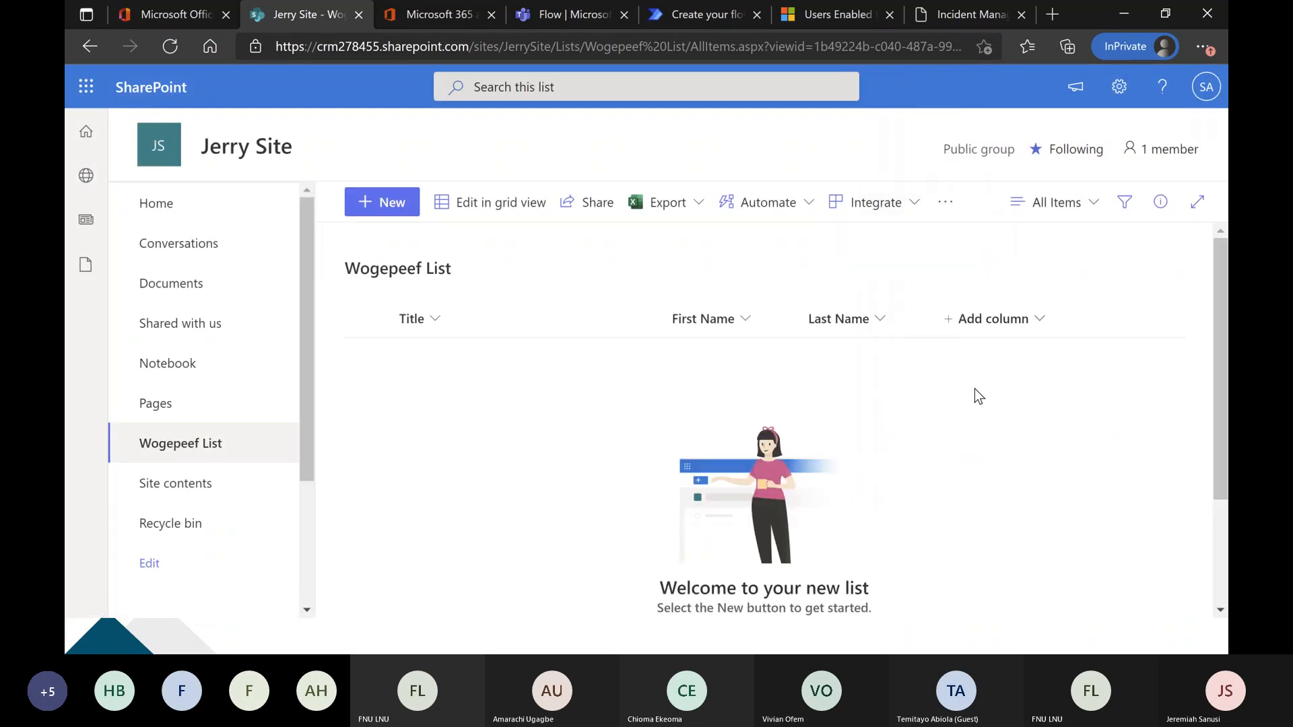
Add a single-line-of-text column named "Email Address" to the Wogepeef List.
click(1006, 321)
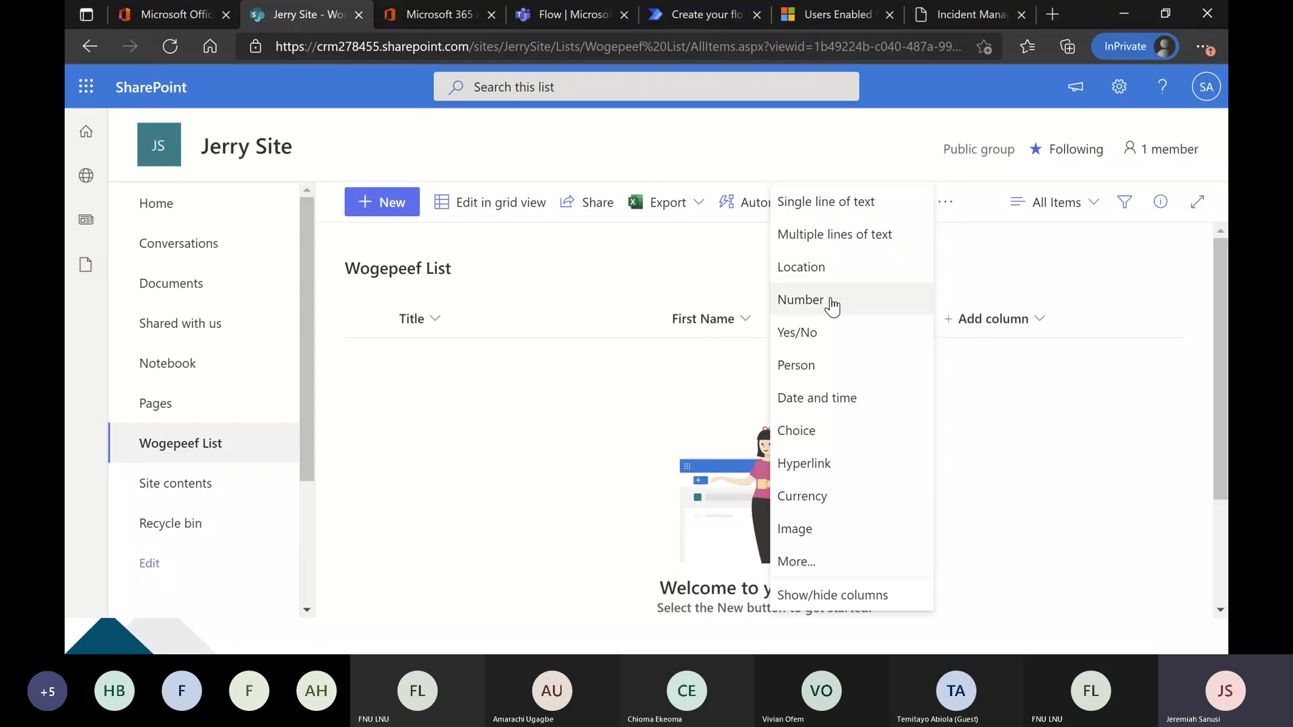
click(829, 206)
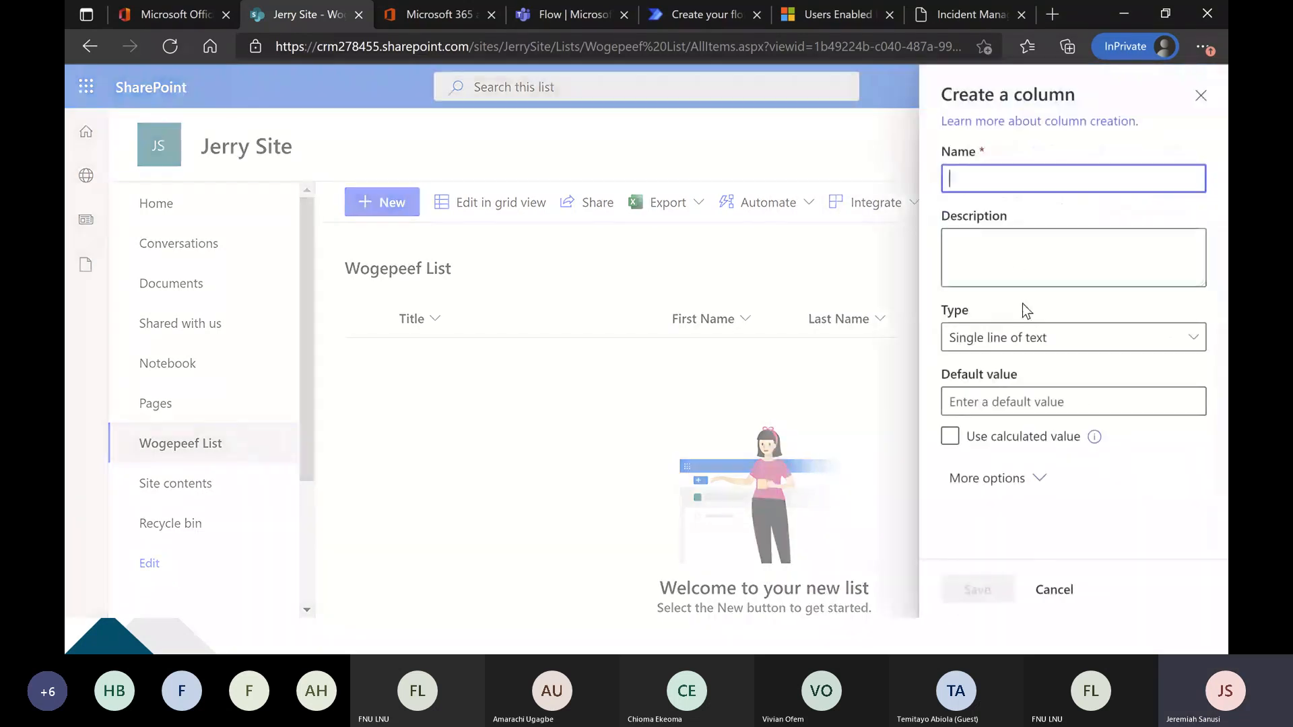
text(Email Addre)
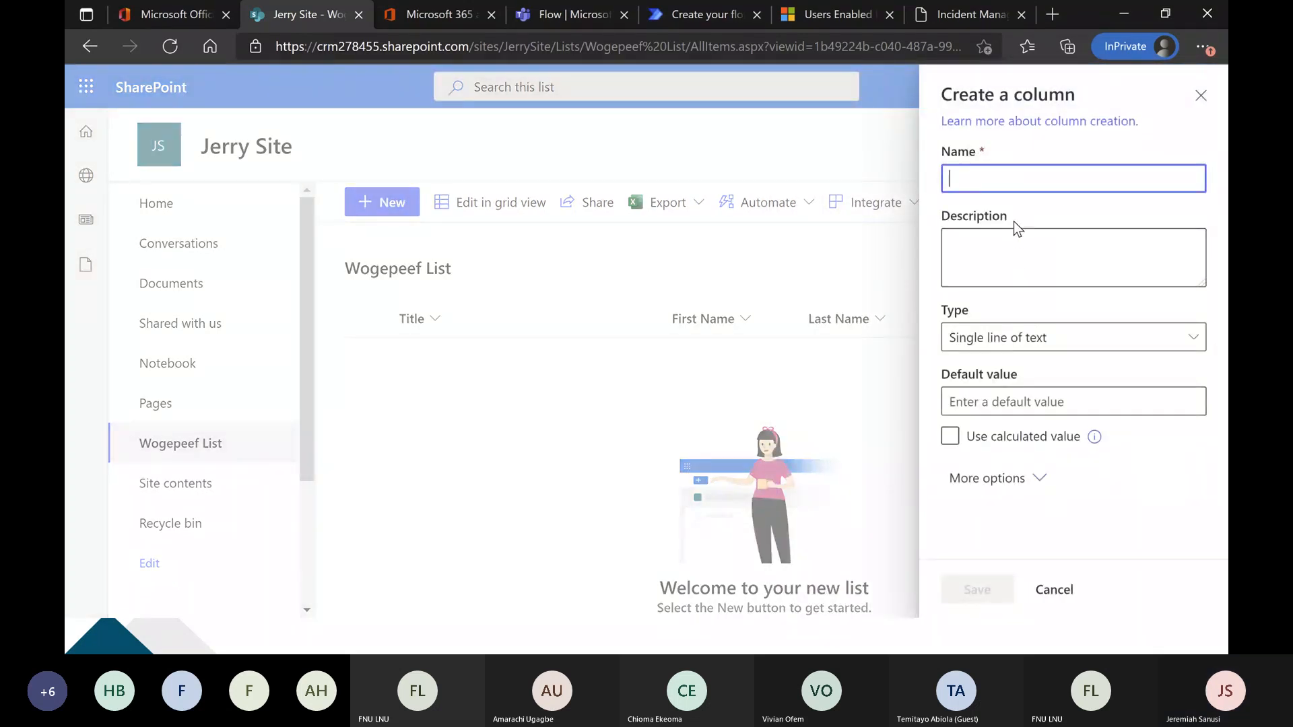
text(ss)
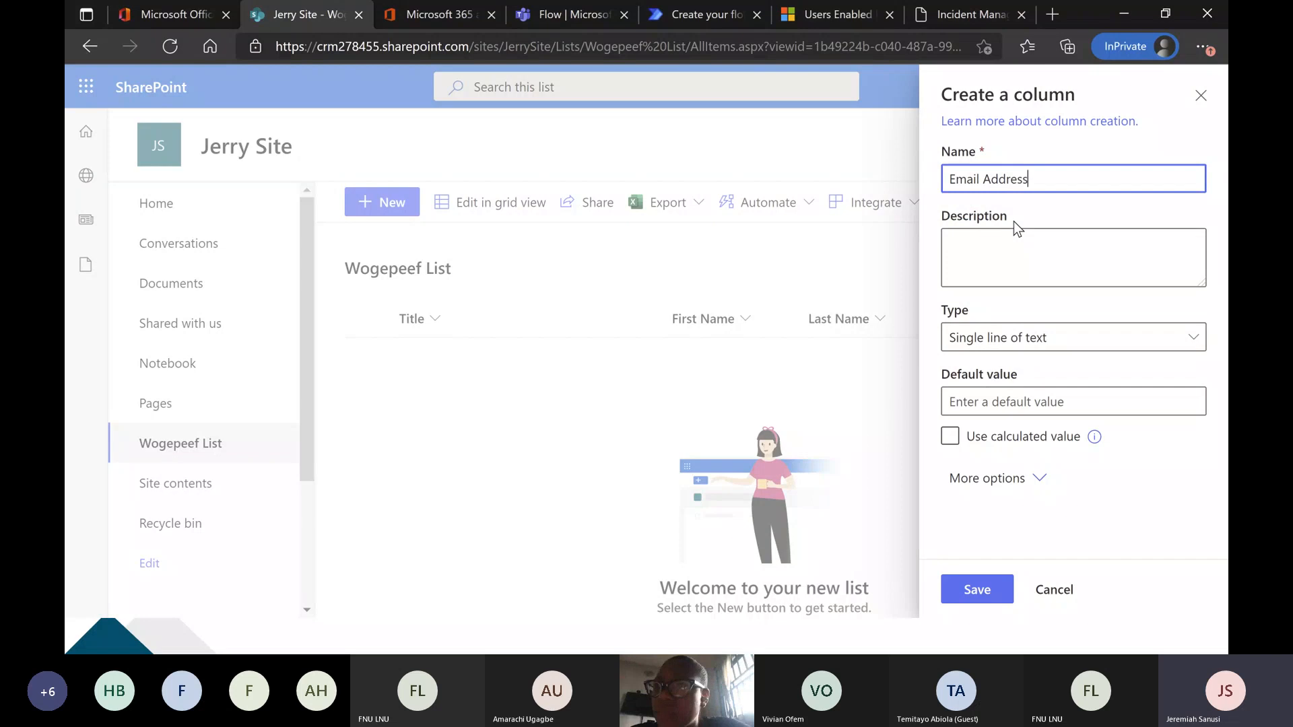
click(1036, 342)
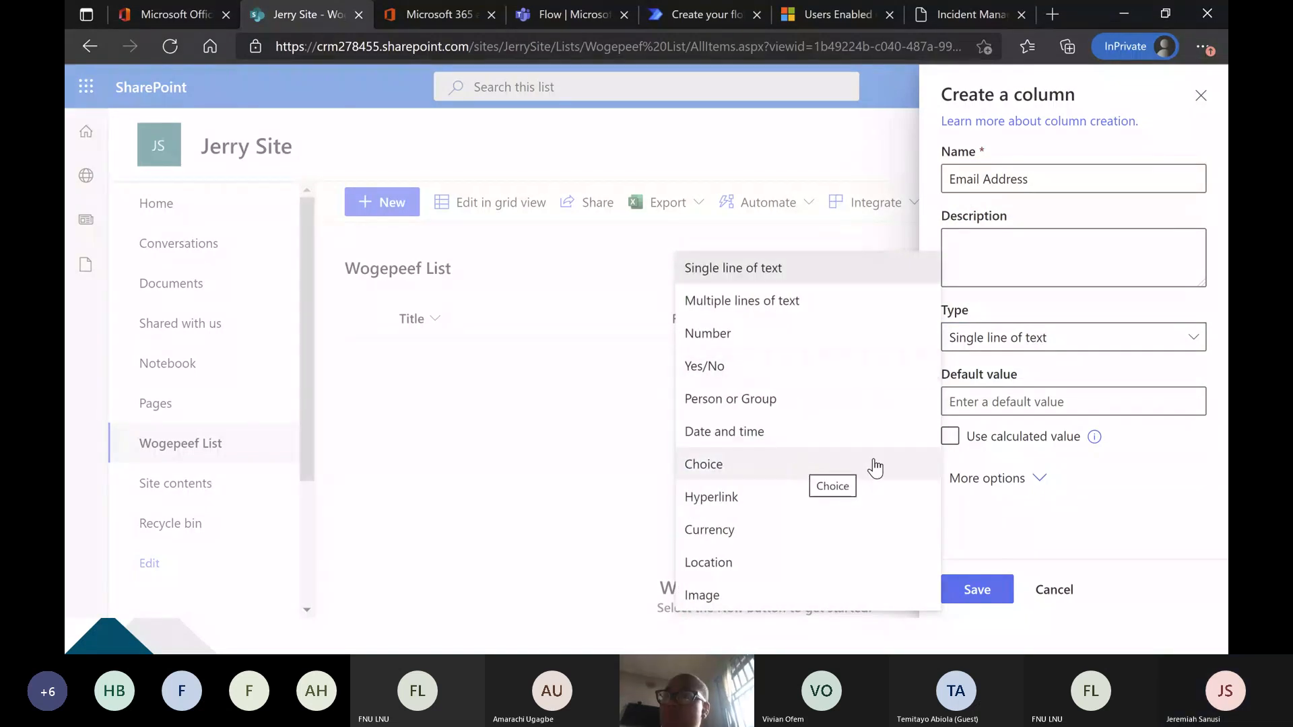
click(996, 594)
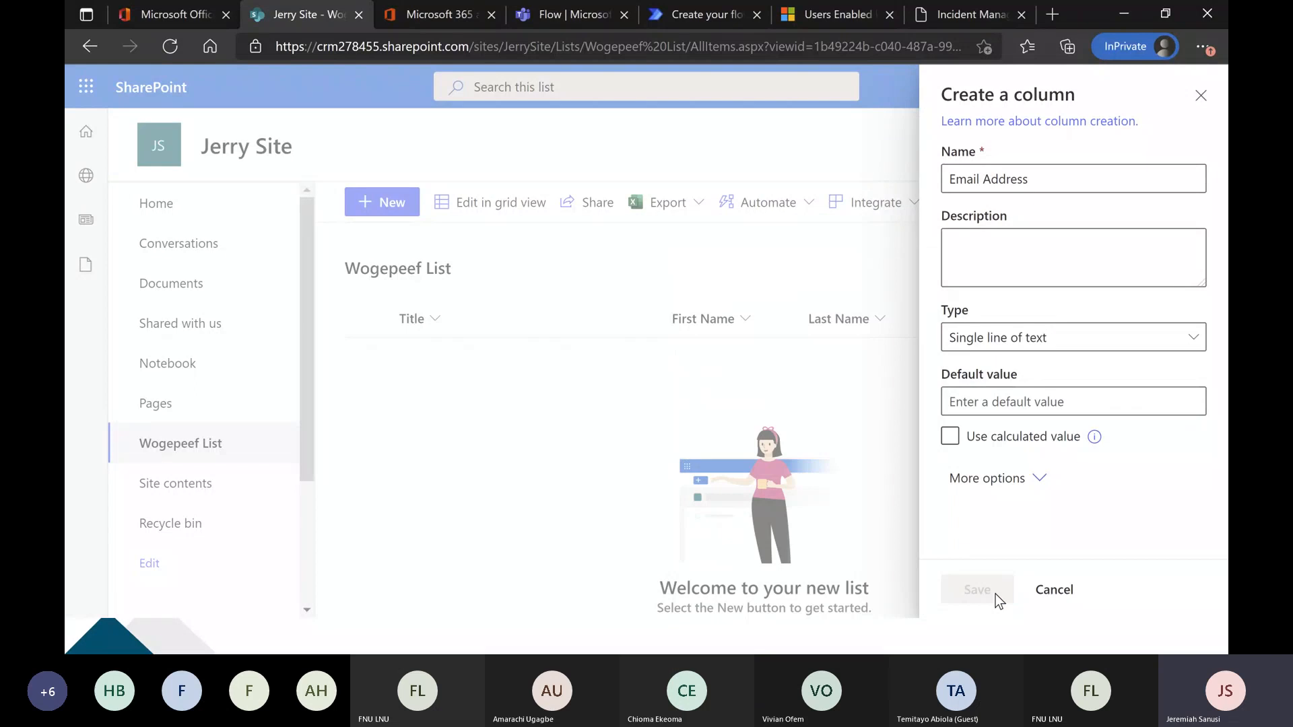
Start a Choice column for the Wogepeef List and name it "Seminar Type".
click(1121, 330)
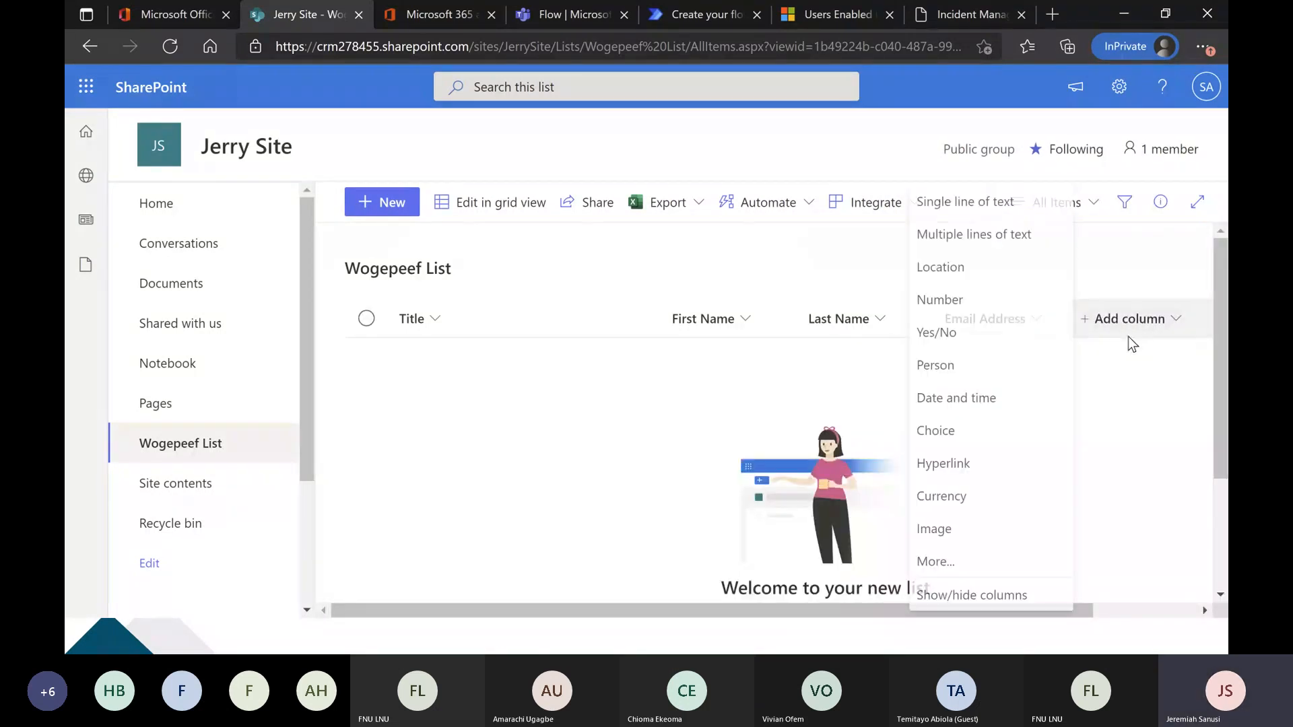
click(990, 431)
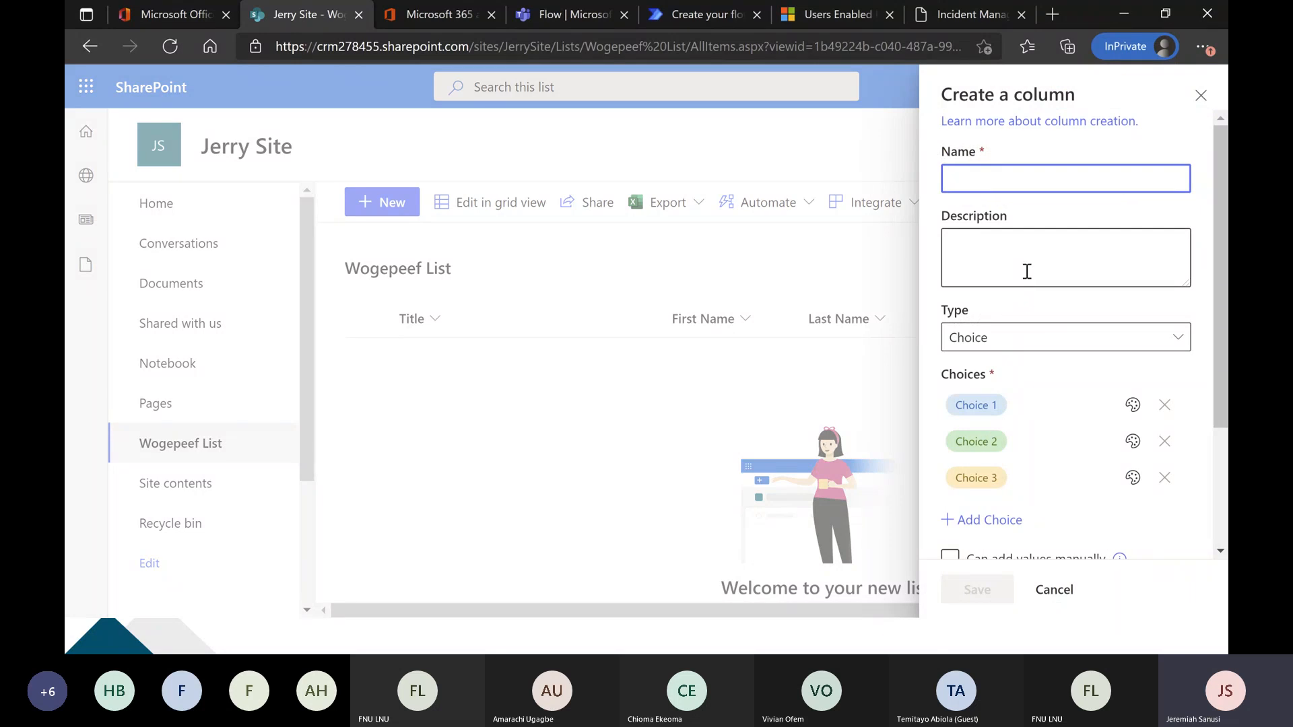
text(StatusSeminar)
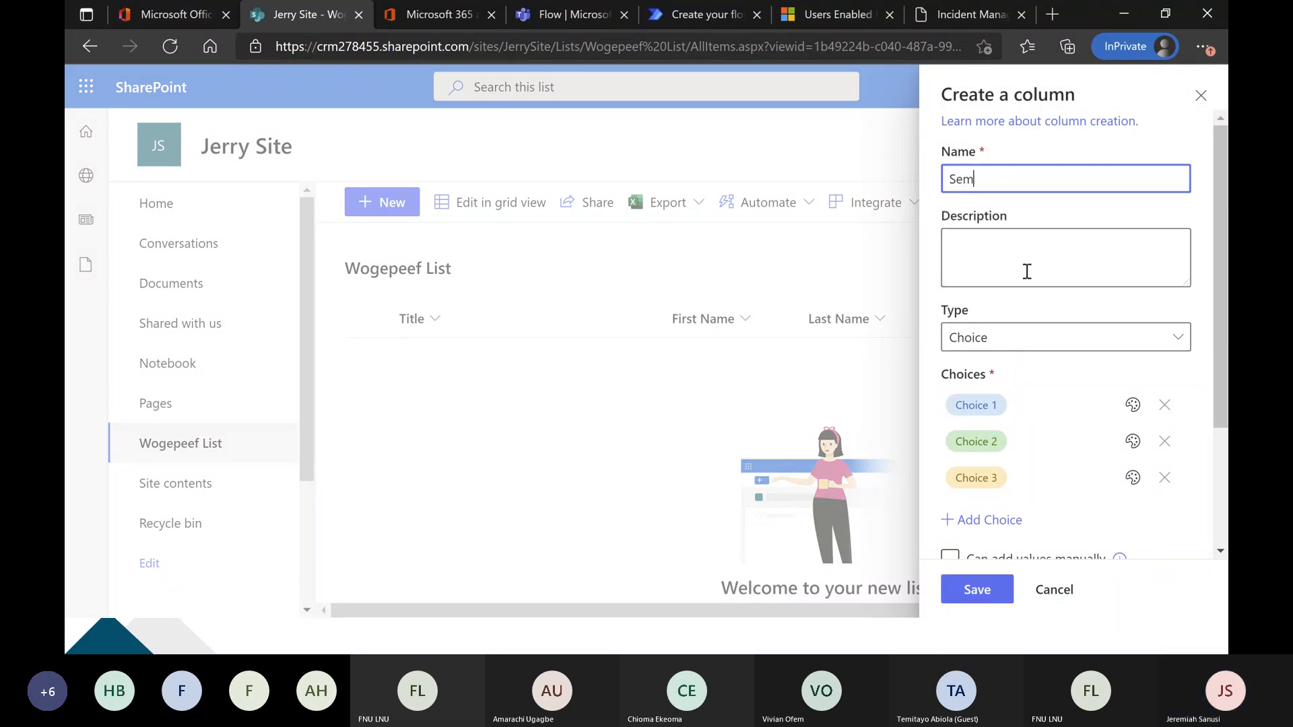
text( Type)
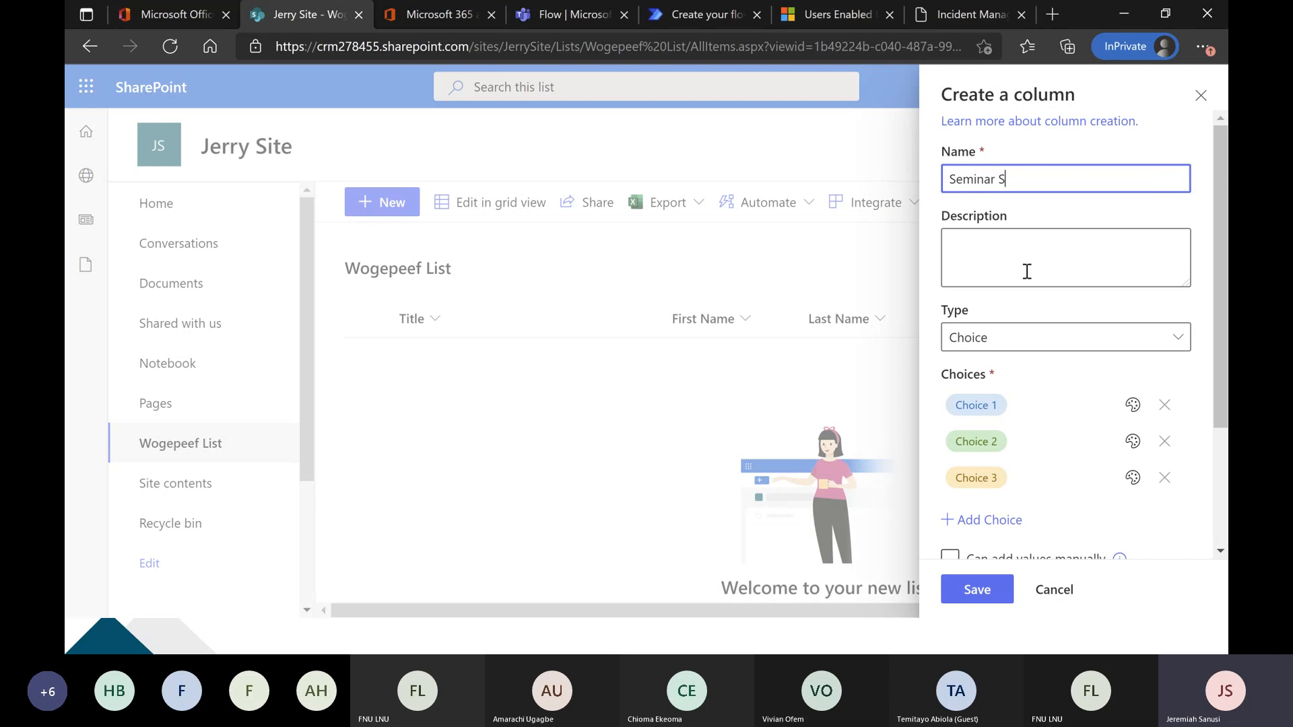
Replace the three default choices with "Power Apps", "Power Automate" and "Power Virtual Agent", and save the column.
click(997, 406)
text(Power Apps)
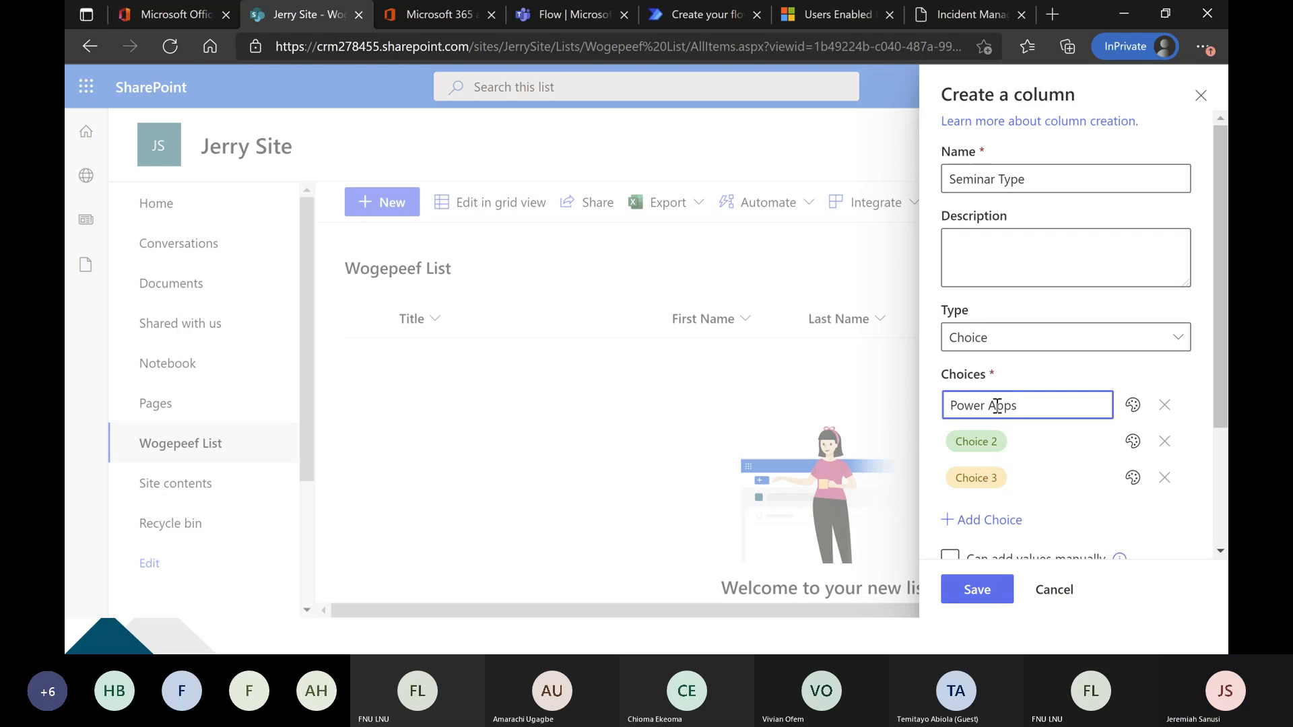
click(996, 441)
text(Power Automate)
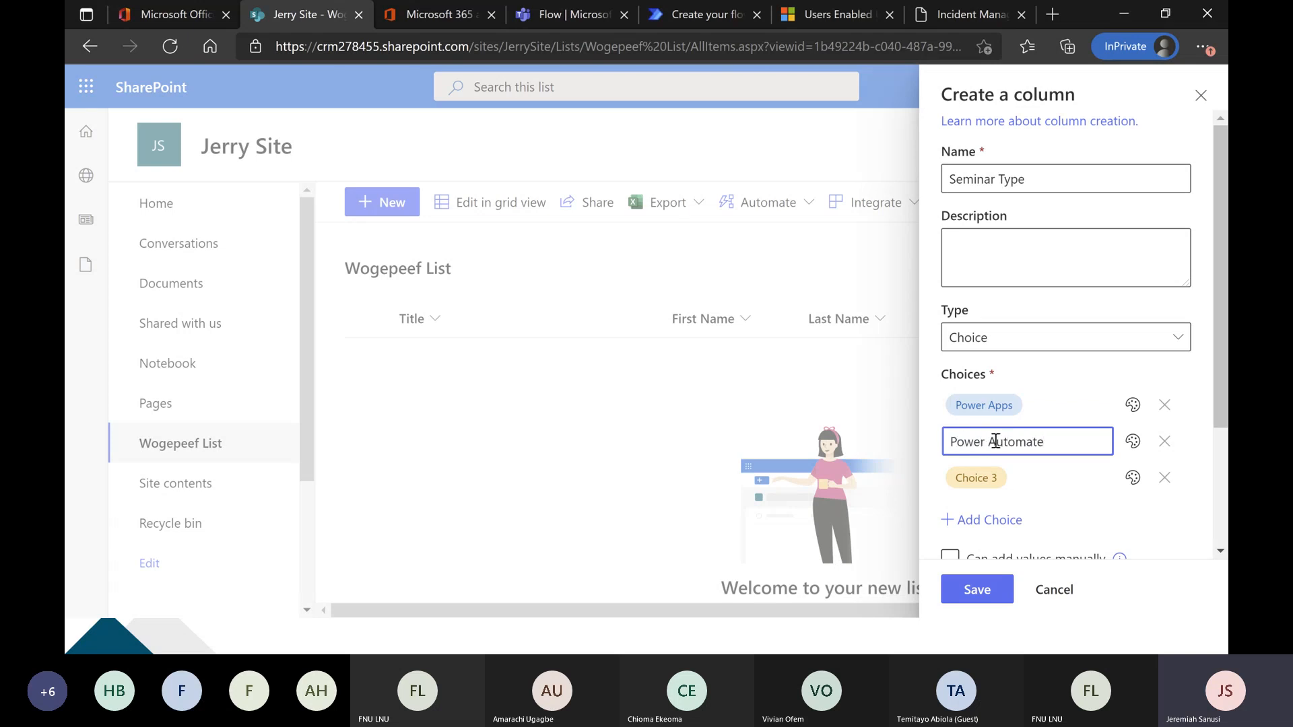
click(1000, 483)
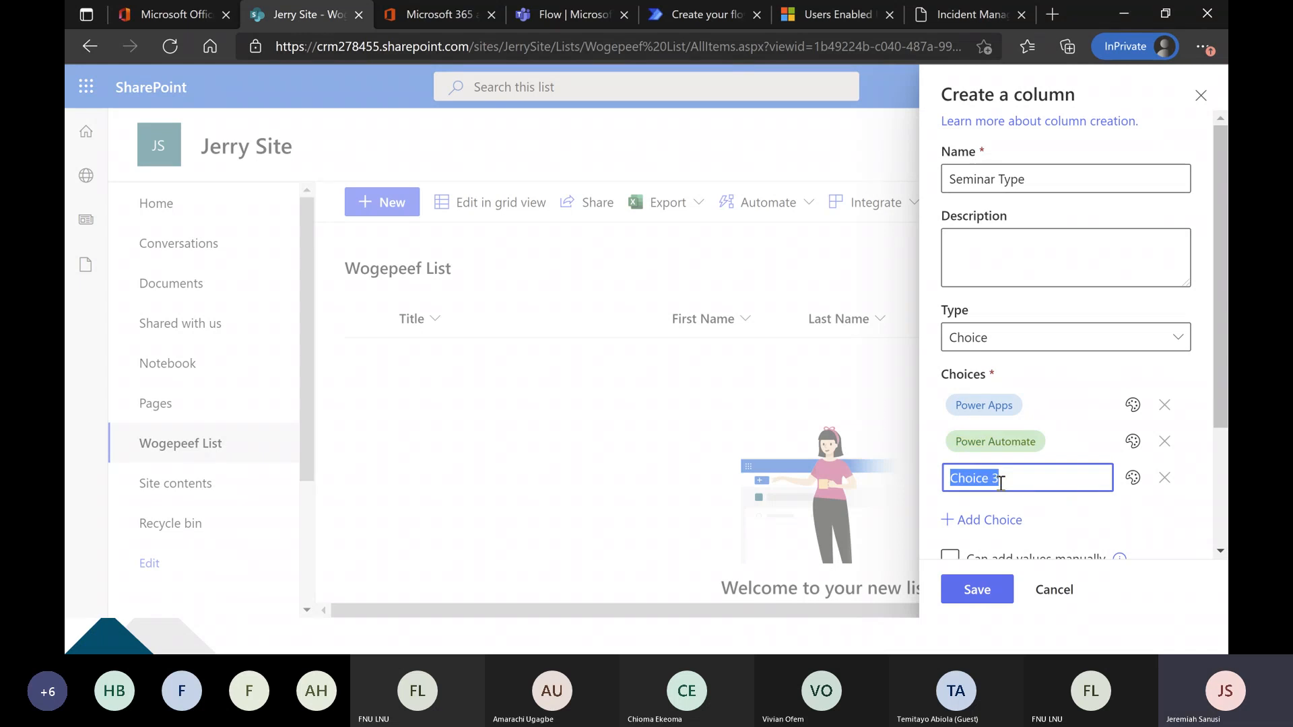
text(Power Virtual Agent)
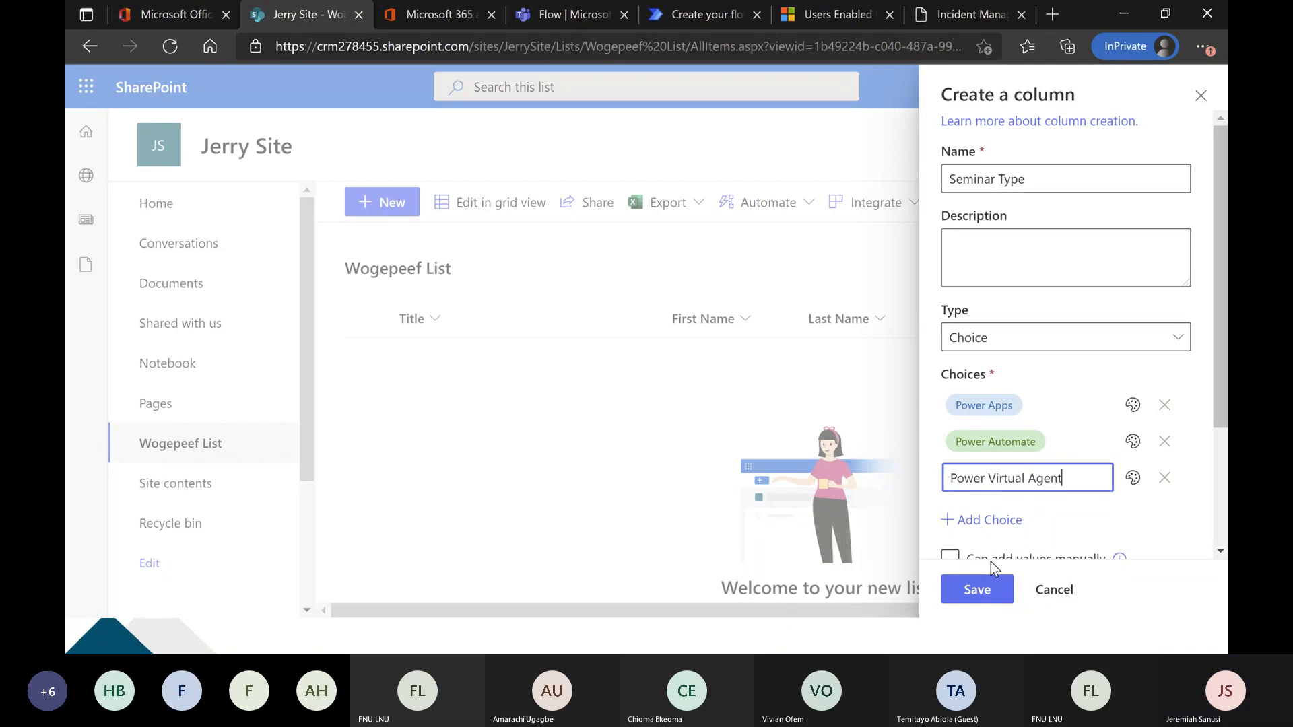
click(977, 590)
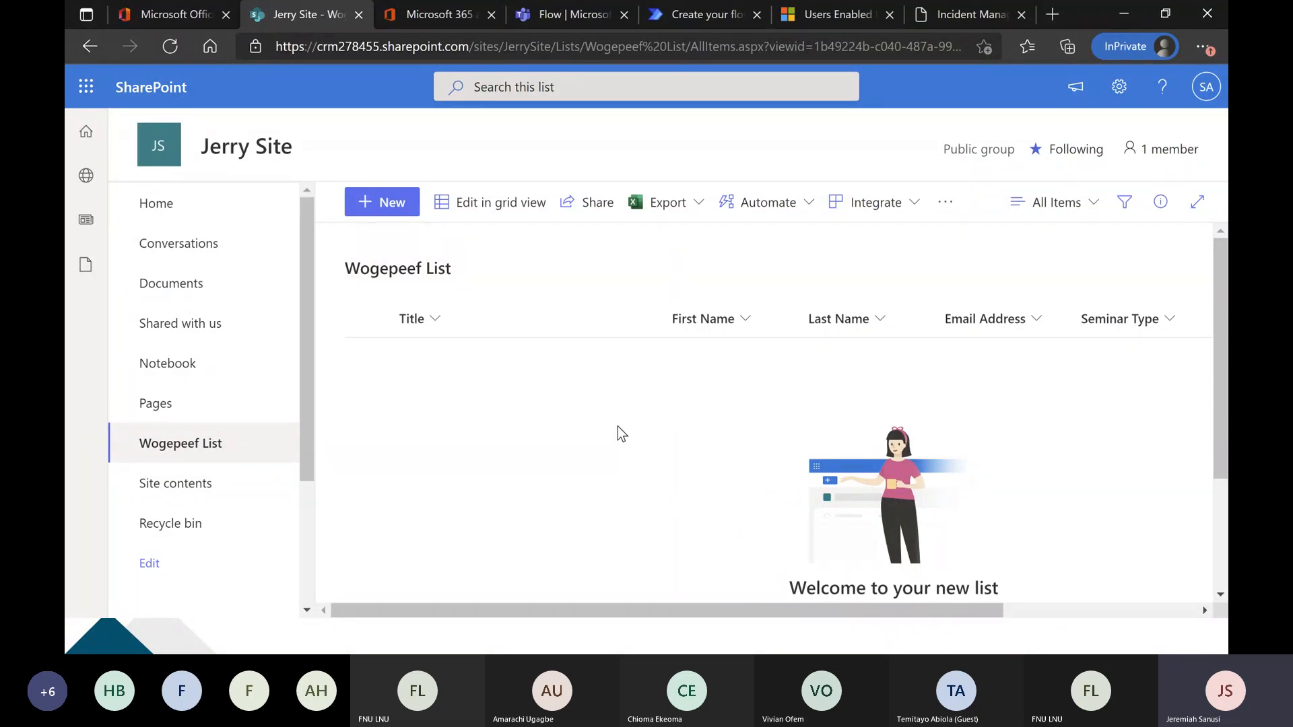
Switch to the Power Automate flow and point the "When an item is created" trigger at the team site's Wogepeef List.
click(694, 14)
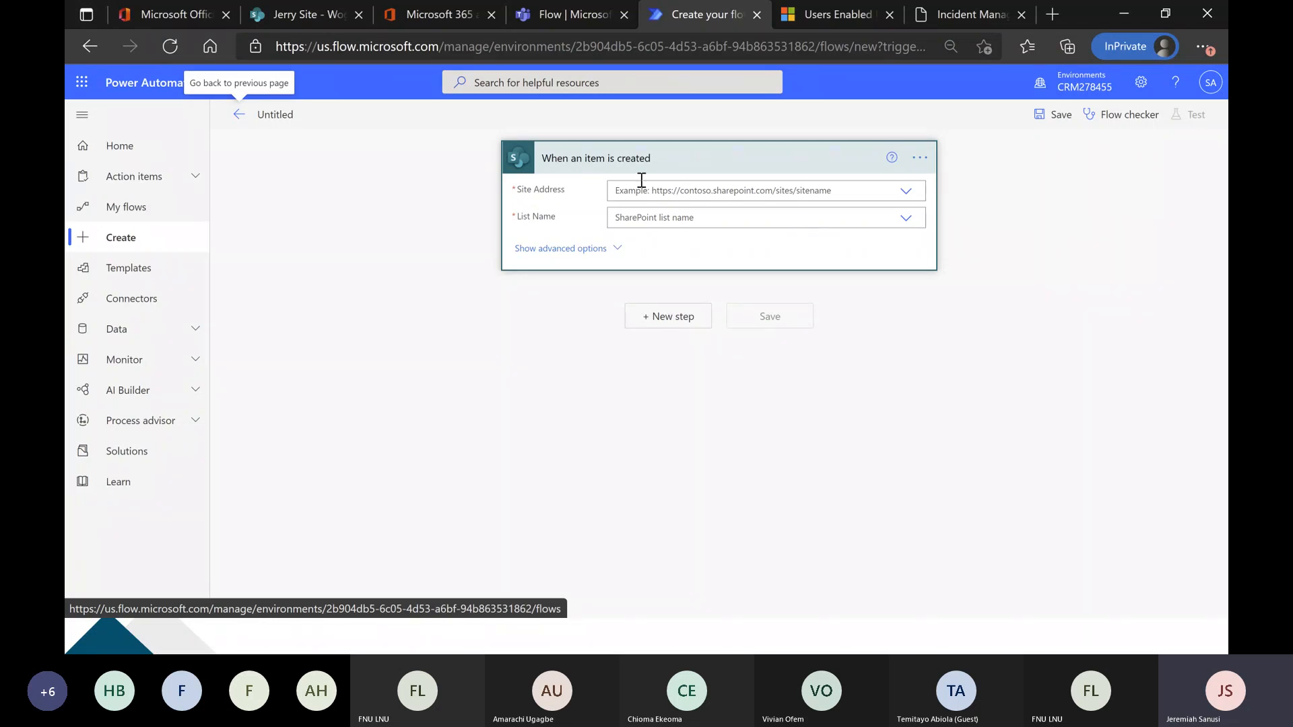
click(308, 13)
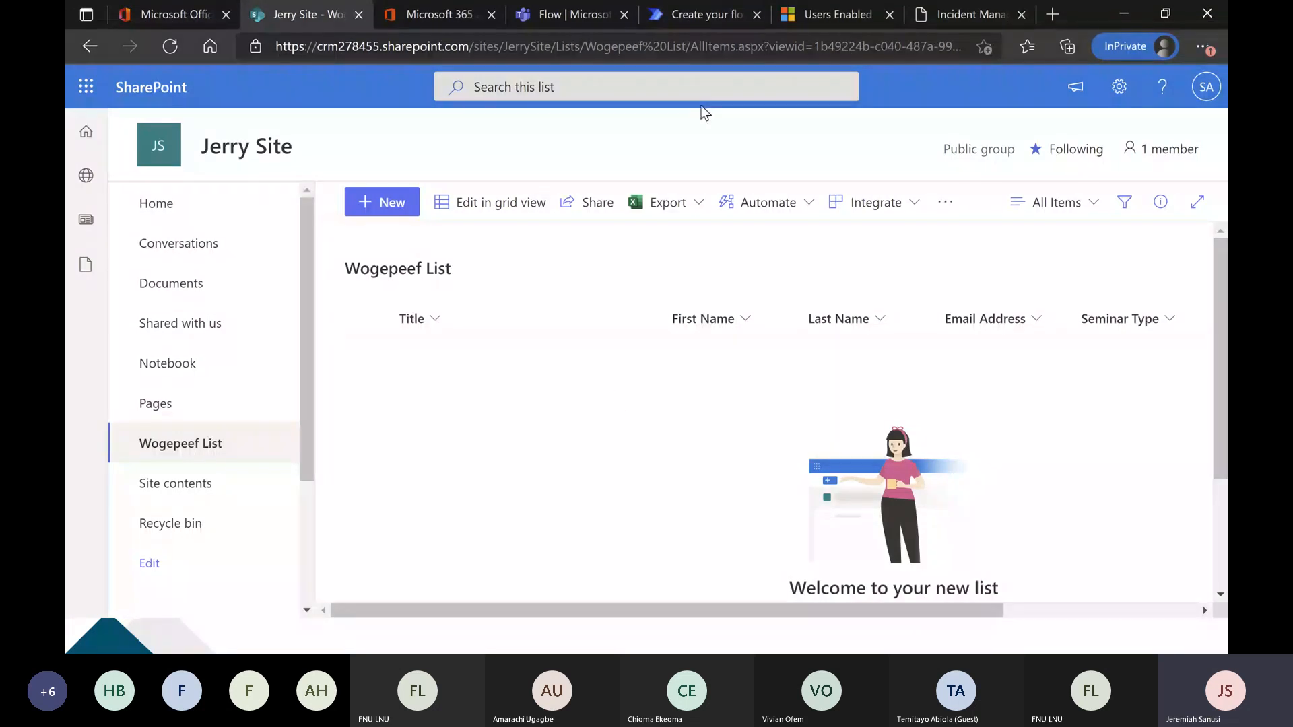
click(699, 14)
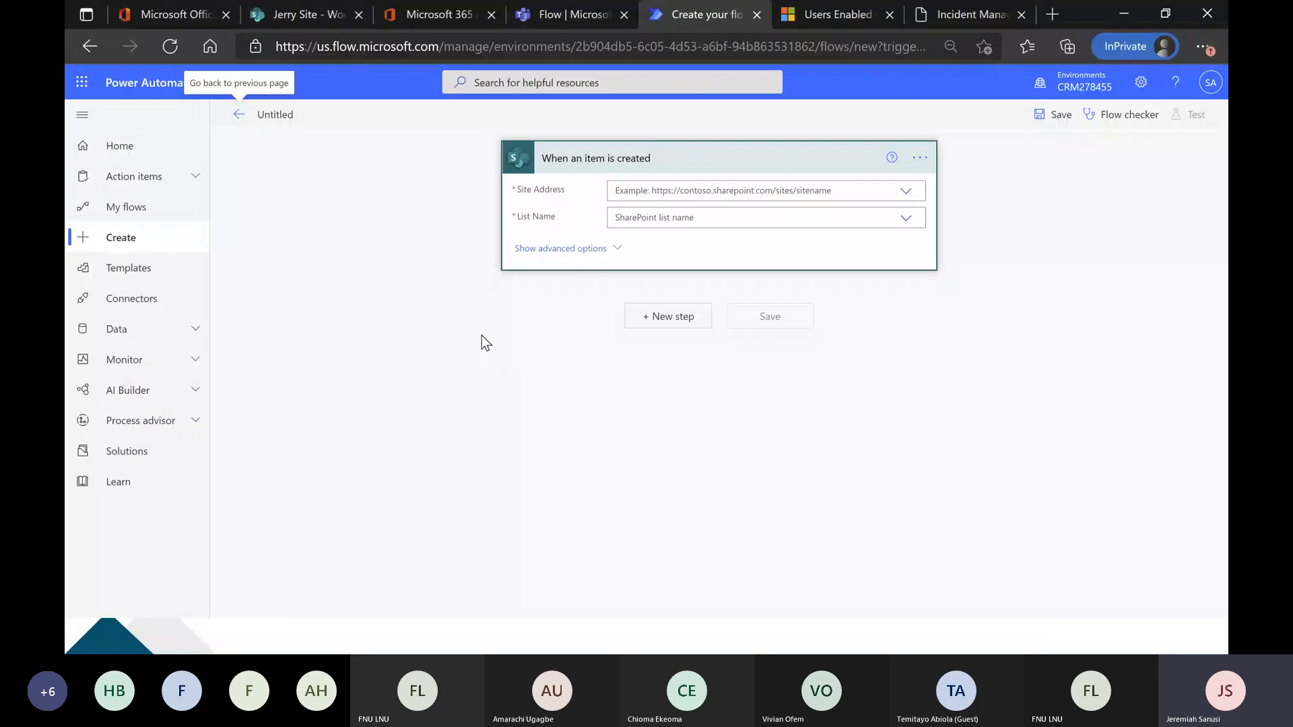
click(707, 192)
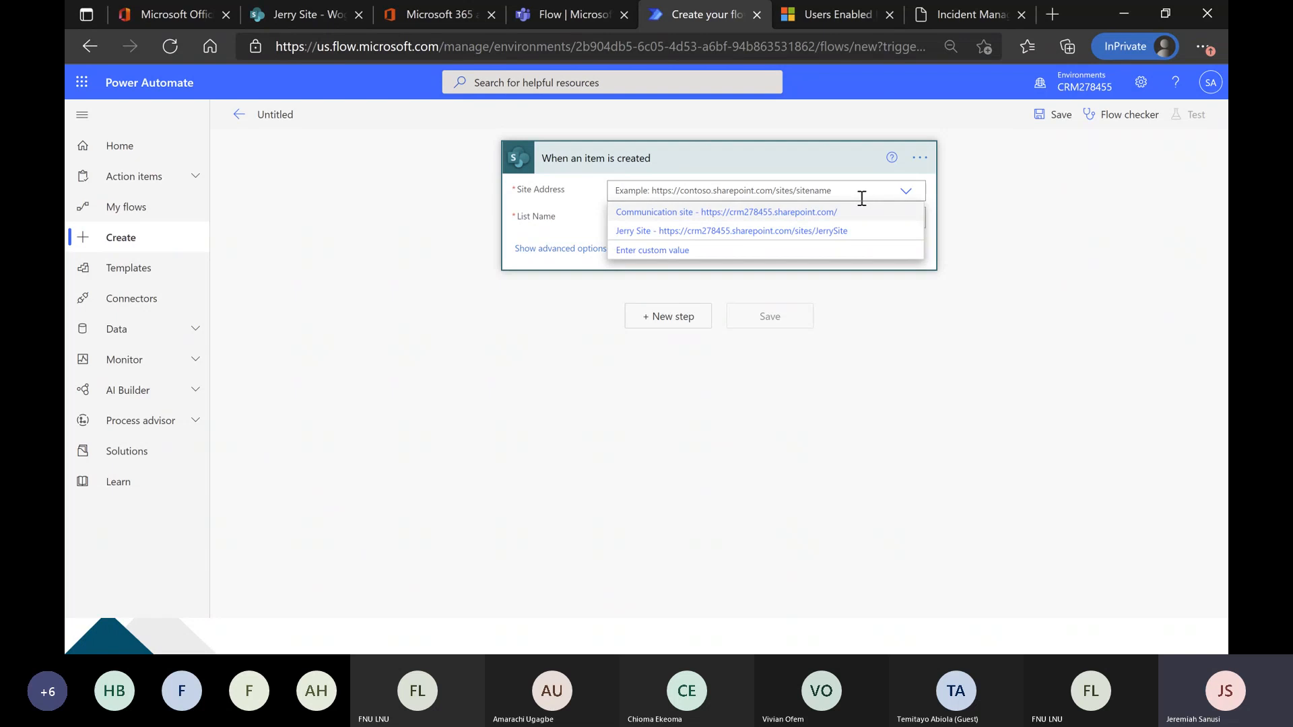
click(839, 232)
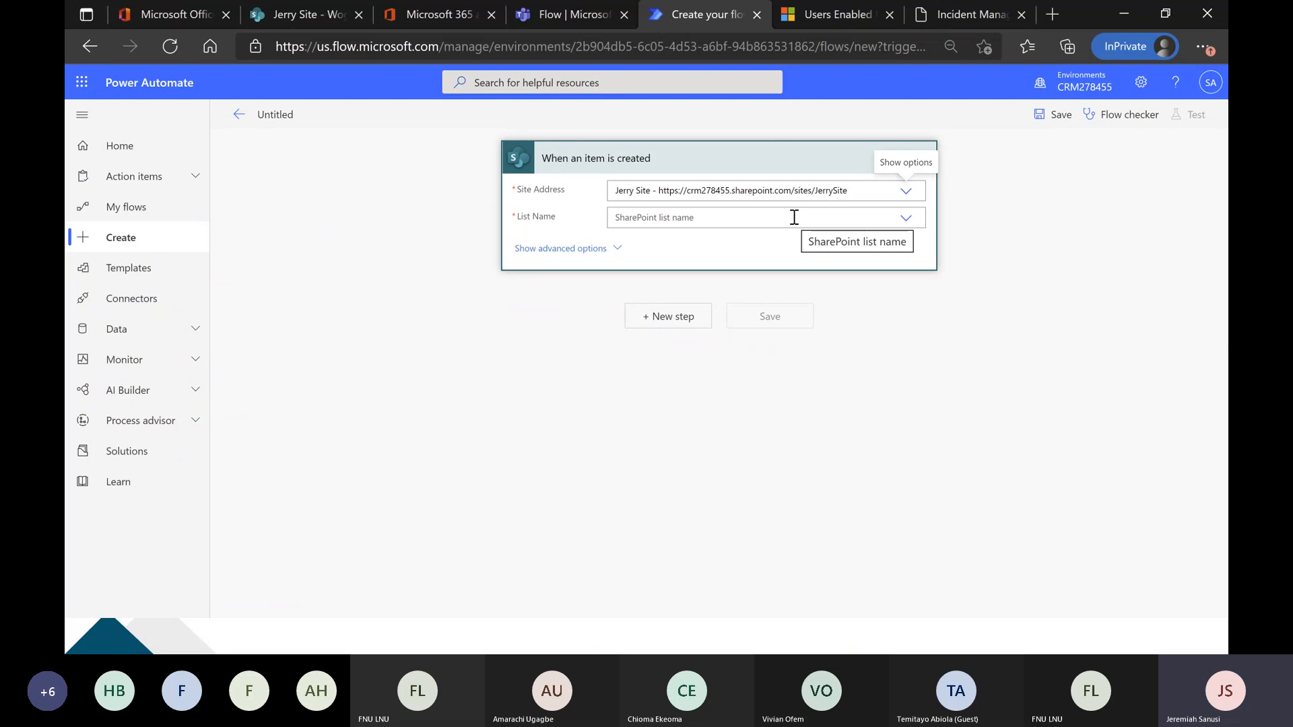
click(899, 220)
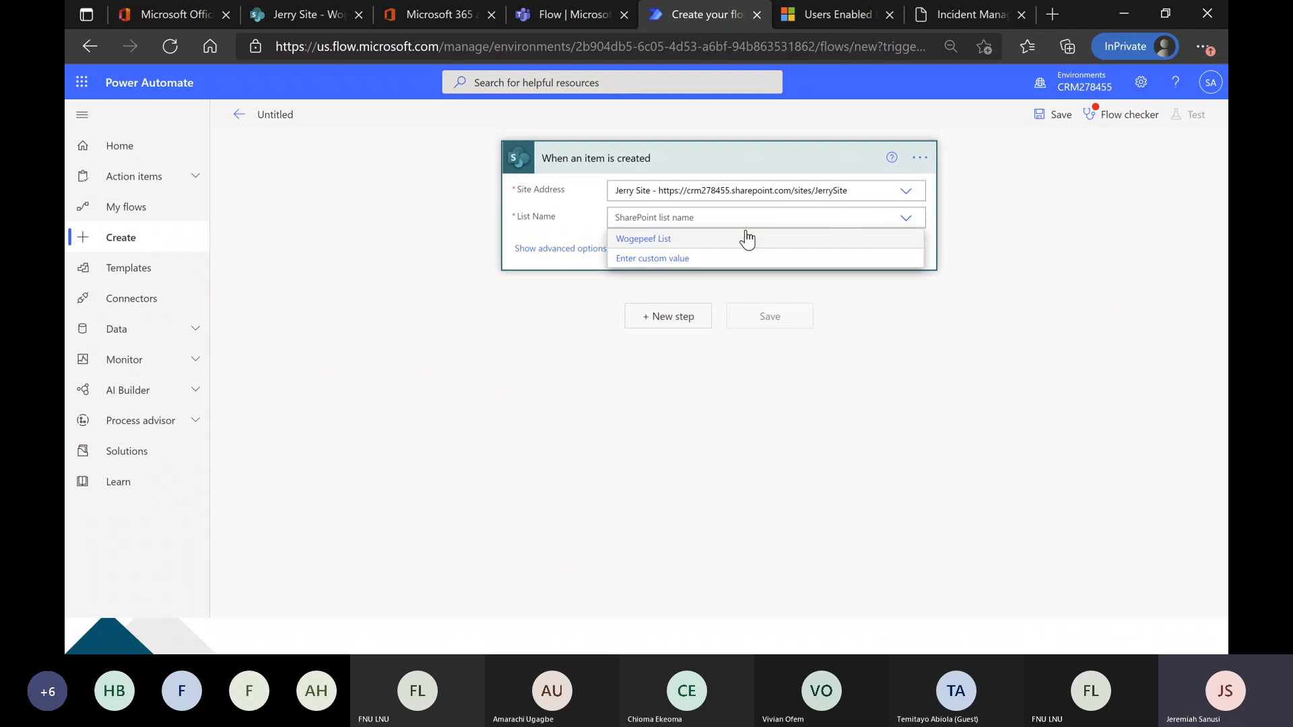
click(656, 243)
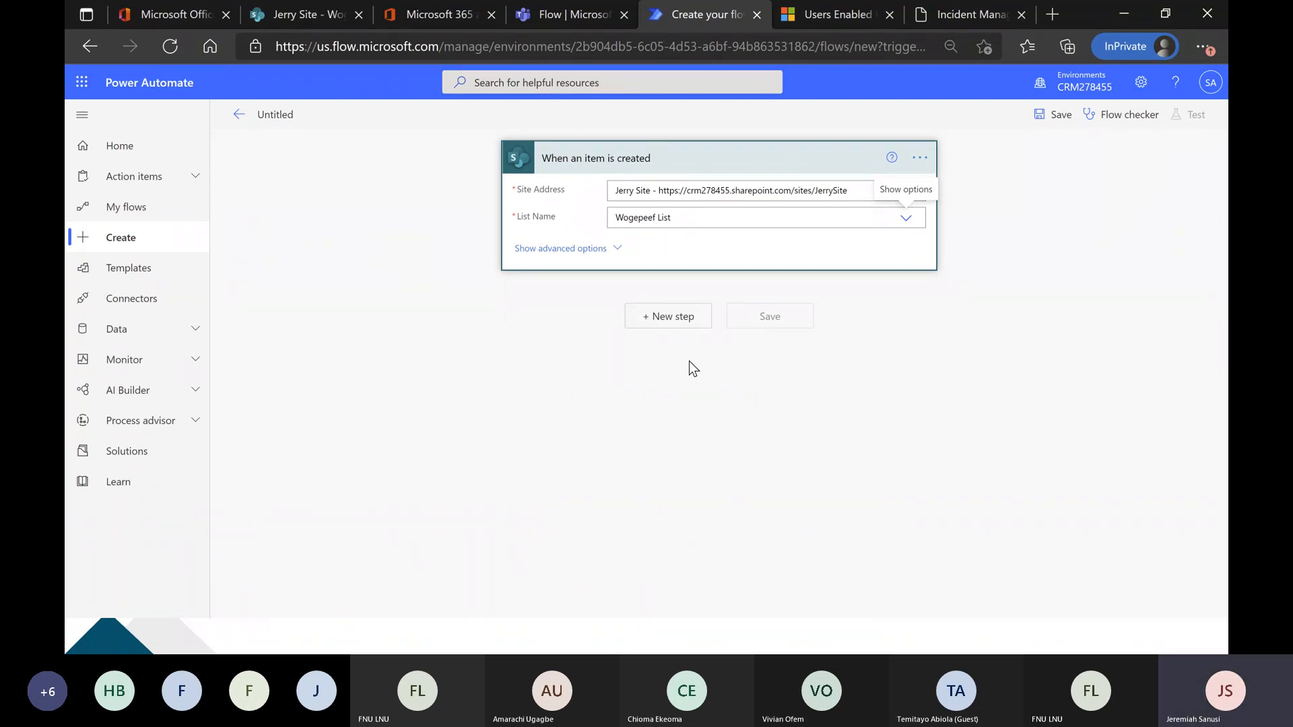
Search the actions for "send email" and add the Office 365 Outlook action "Send an email (V2)" after the trigger.
click(674, 320)
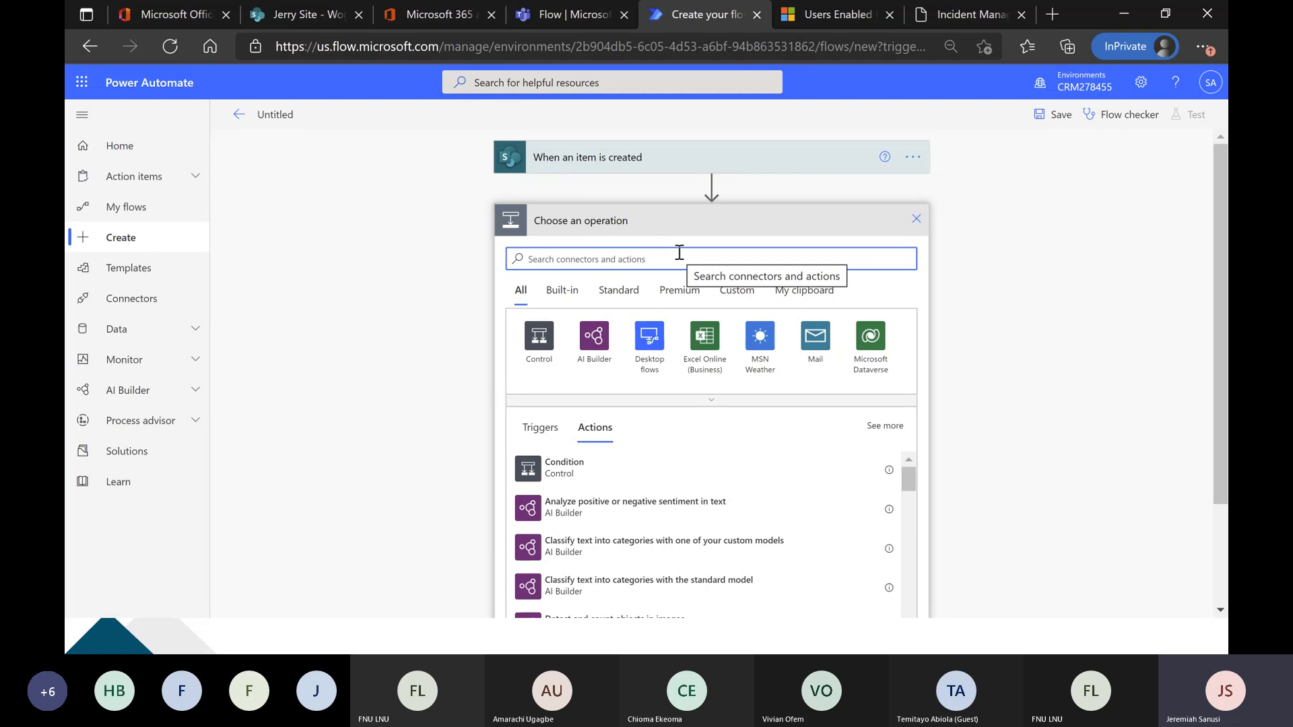
text(s)
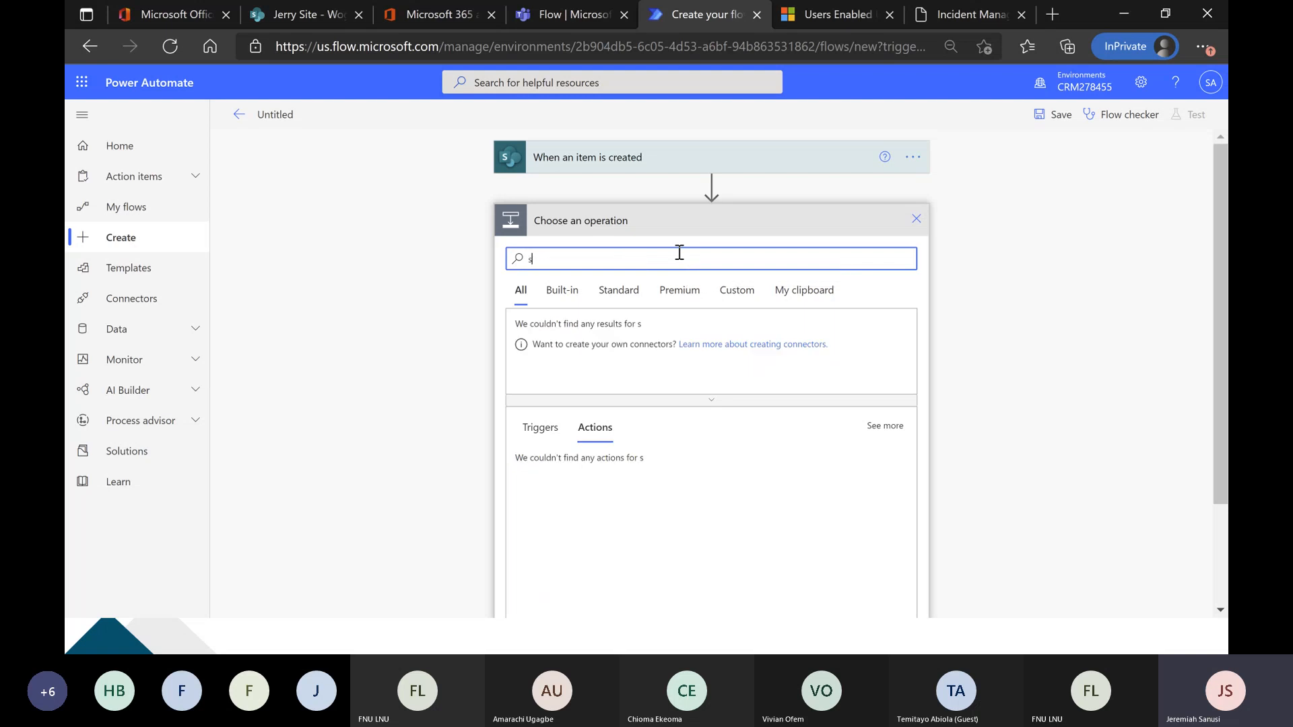
text(end email)
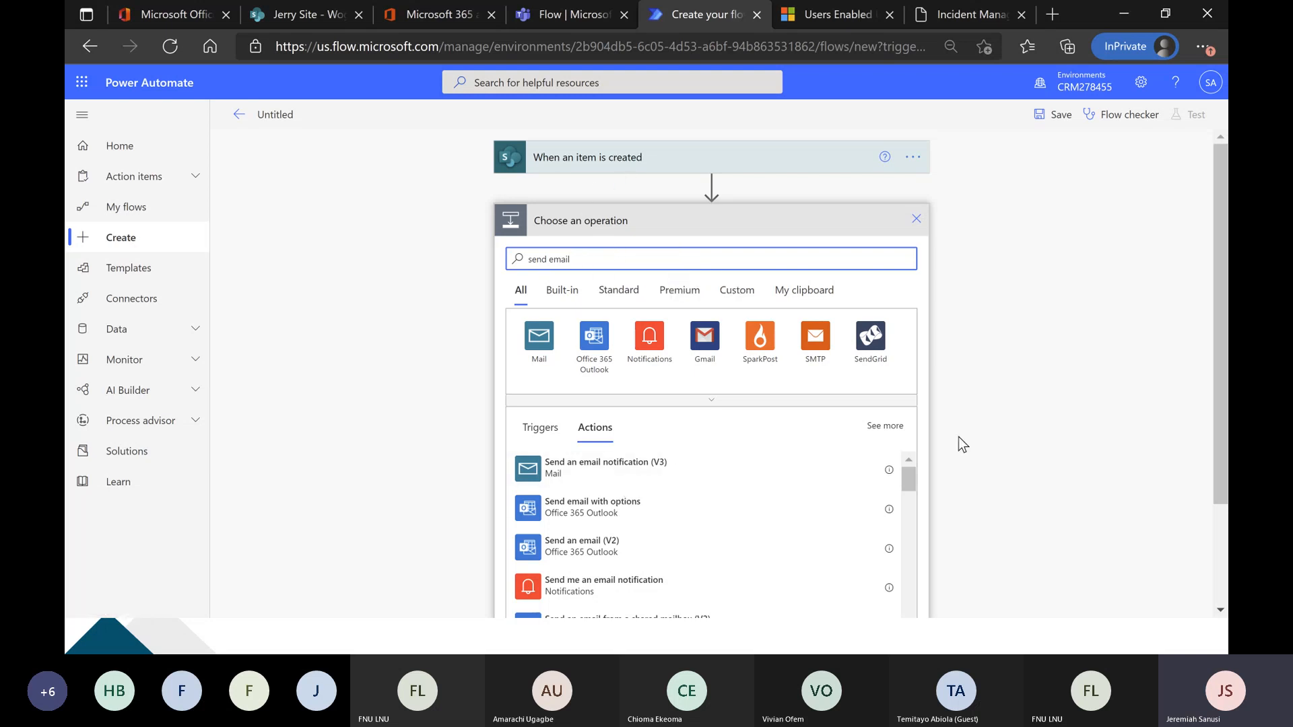
scroll(1004, 413, down, 1)
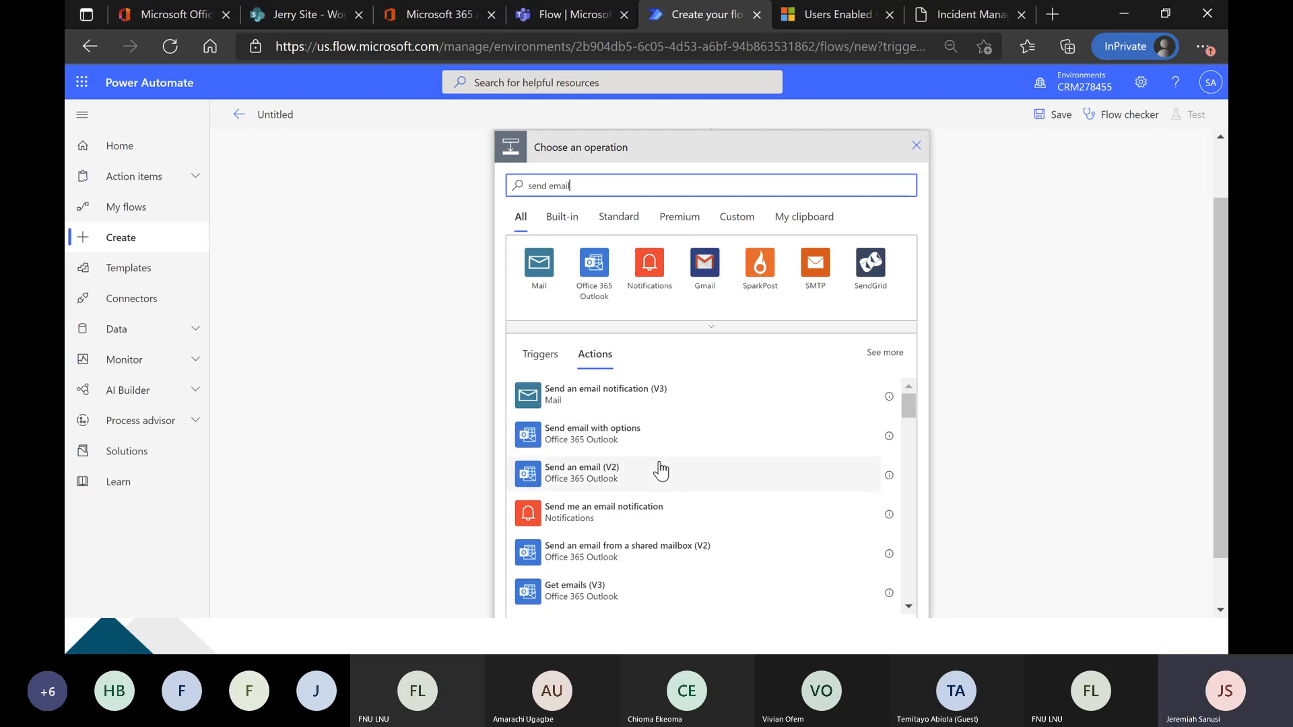
scroll(701, 498, down, 2)
scroll(701, 498, up, 2)
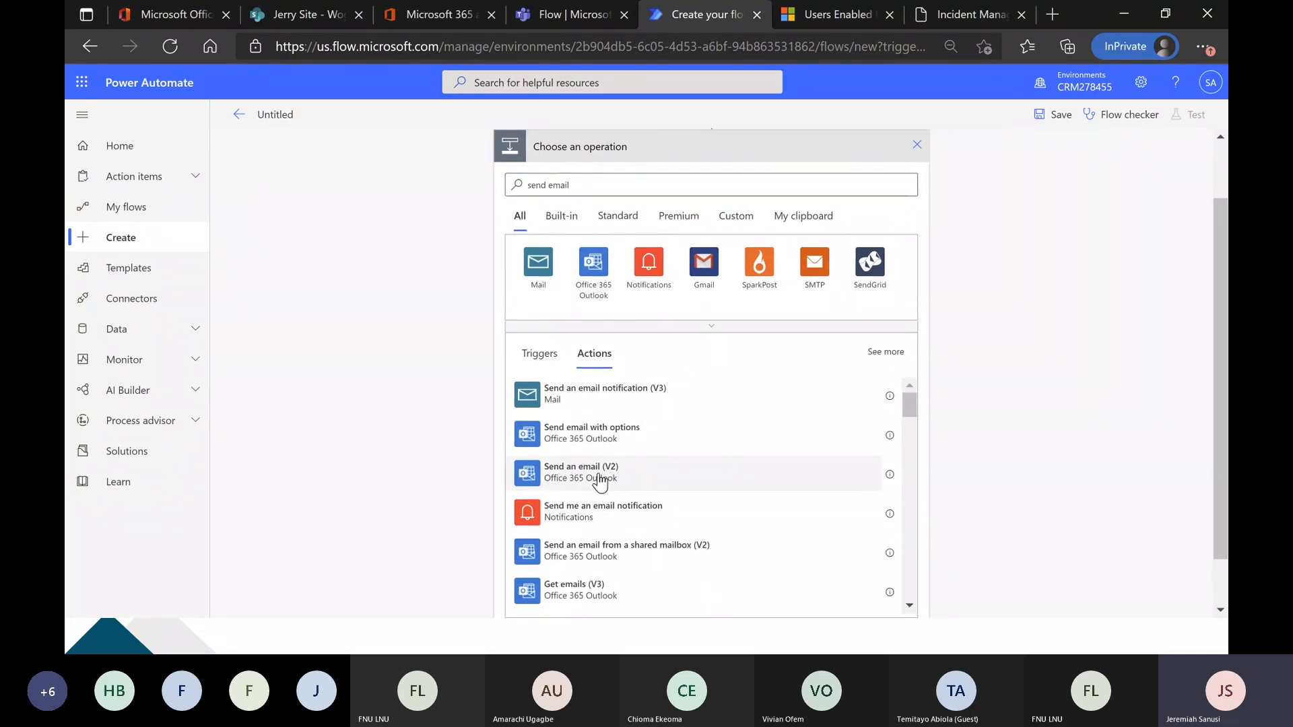
click(598, 474)
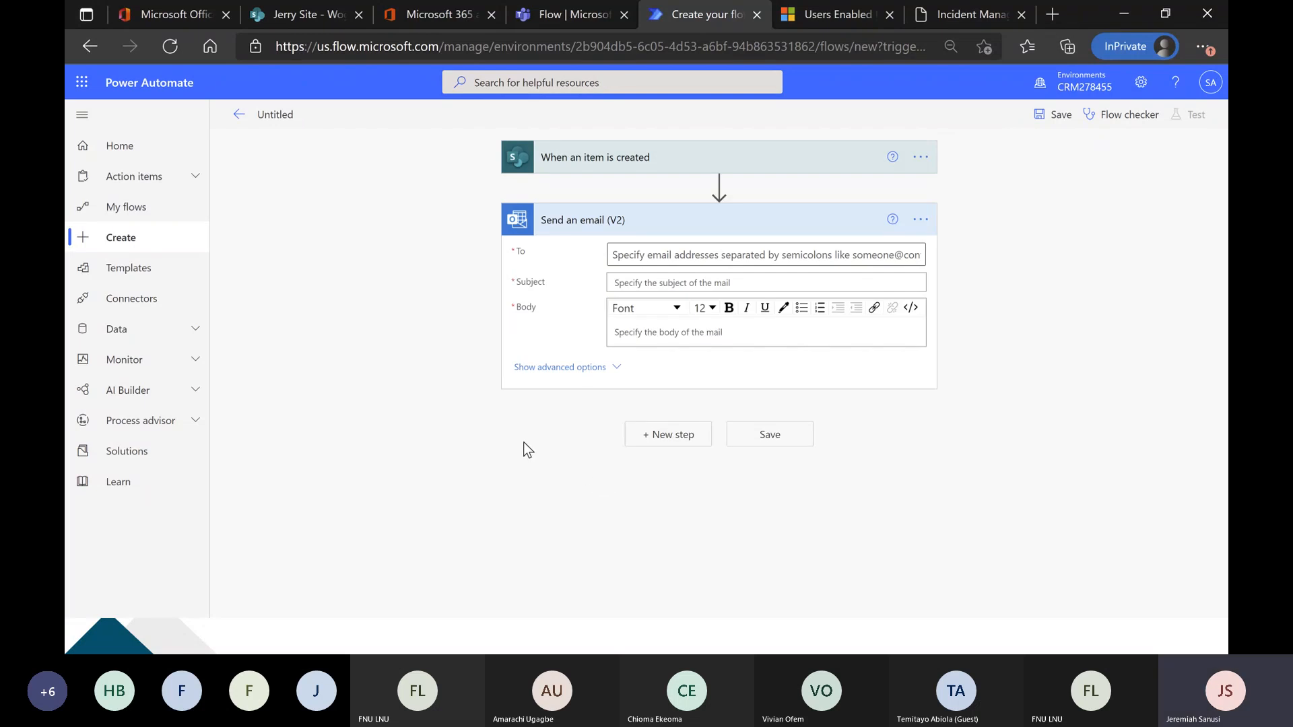
Check which account is signed in and set the email's recipient to the suggested System Administrator.
click(692, 255)
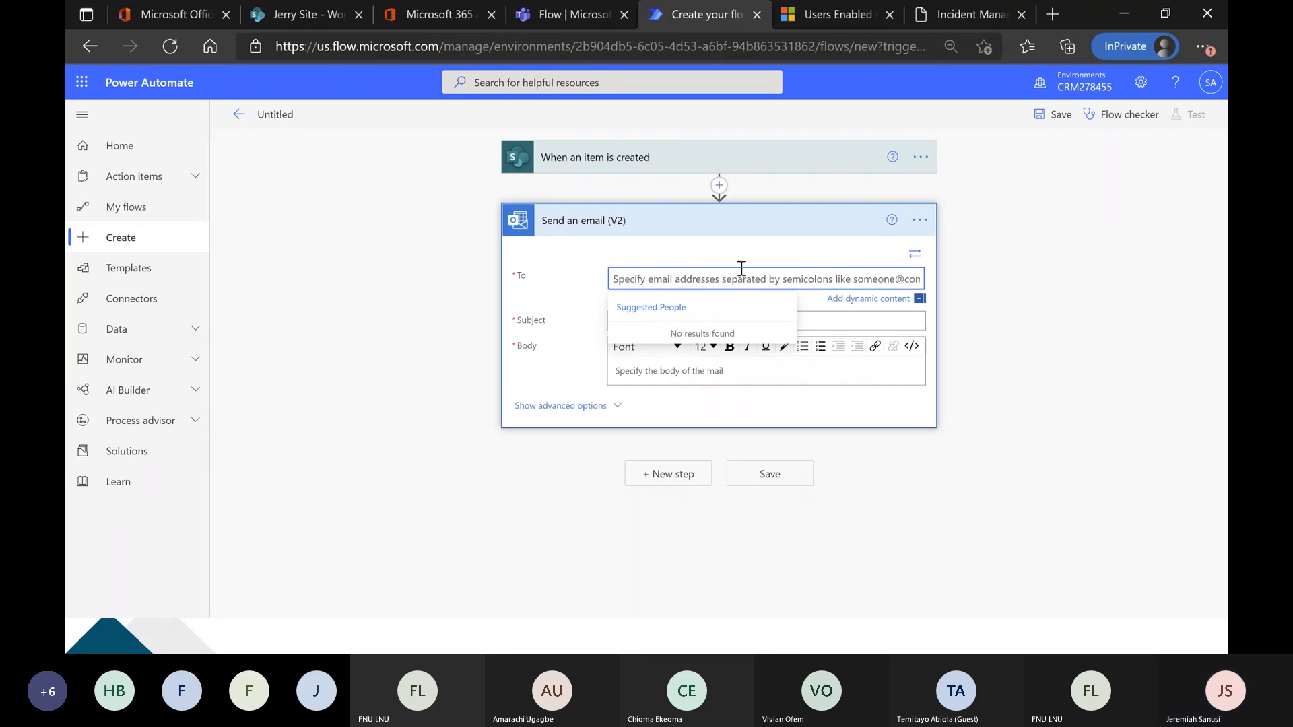
click(1210, 82)
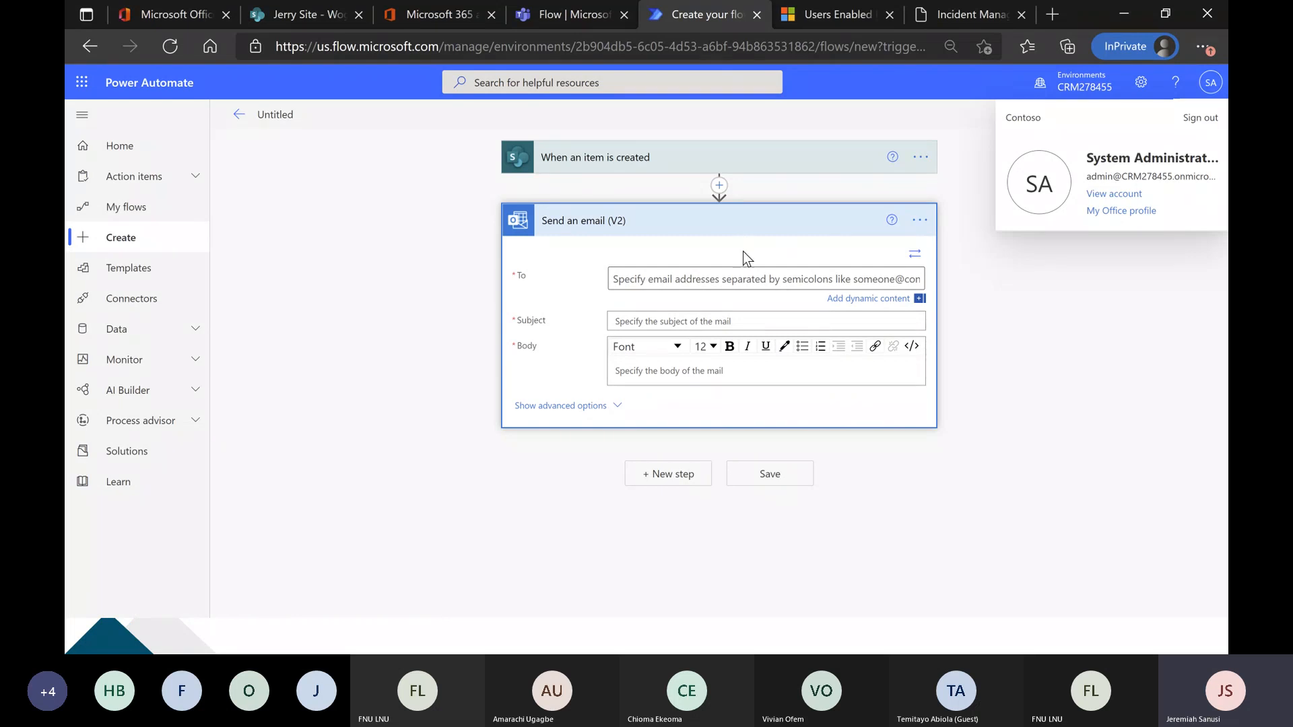
click(743, 276)
text(admin)
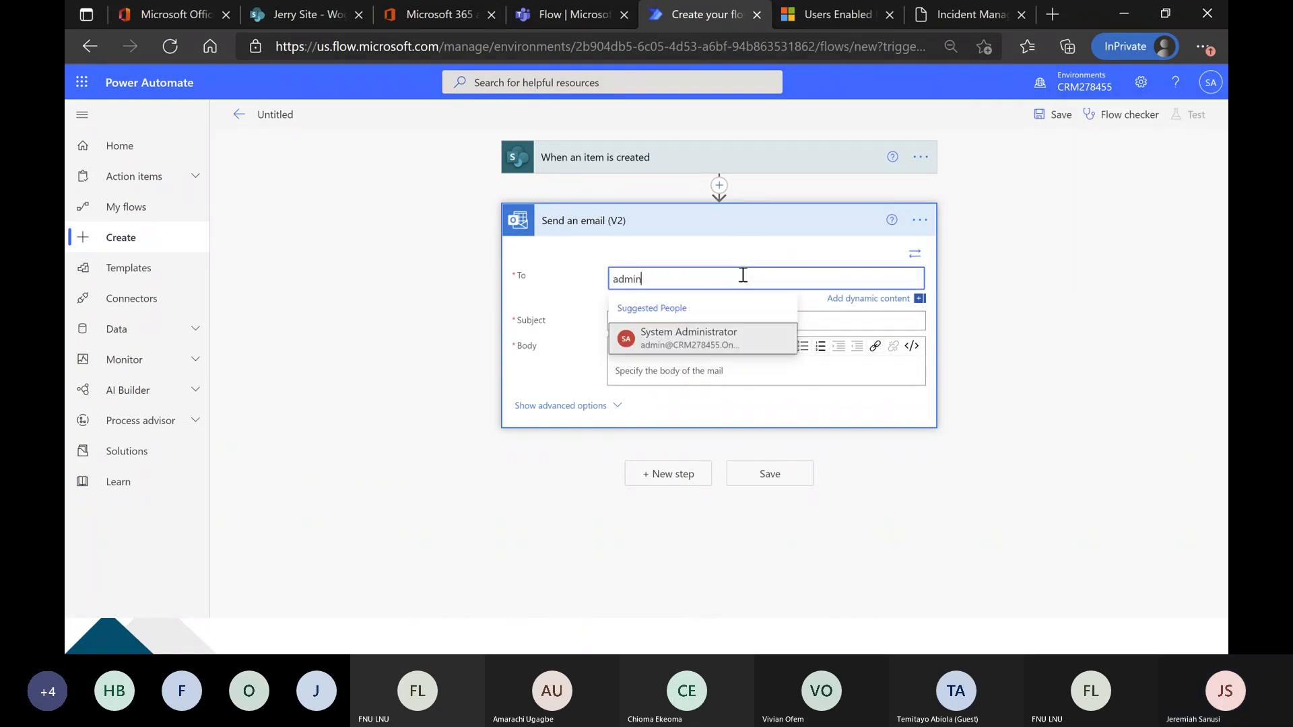
click(752, 348)
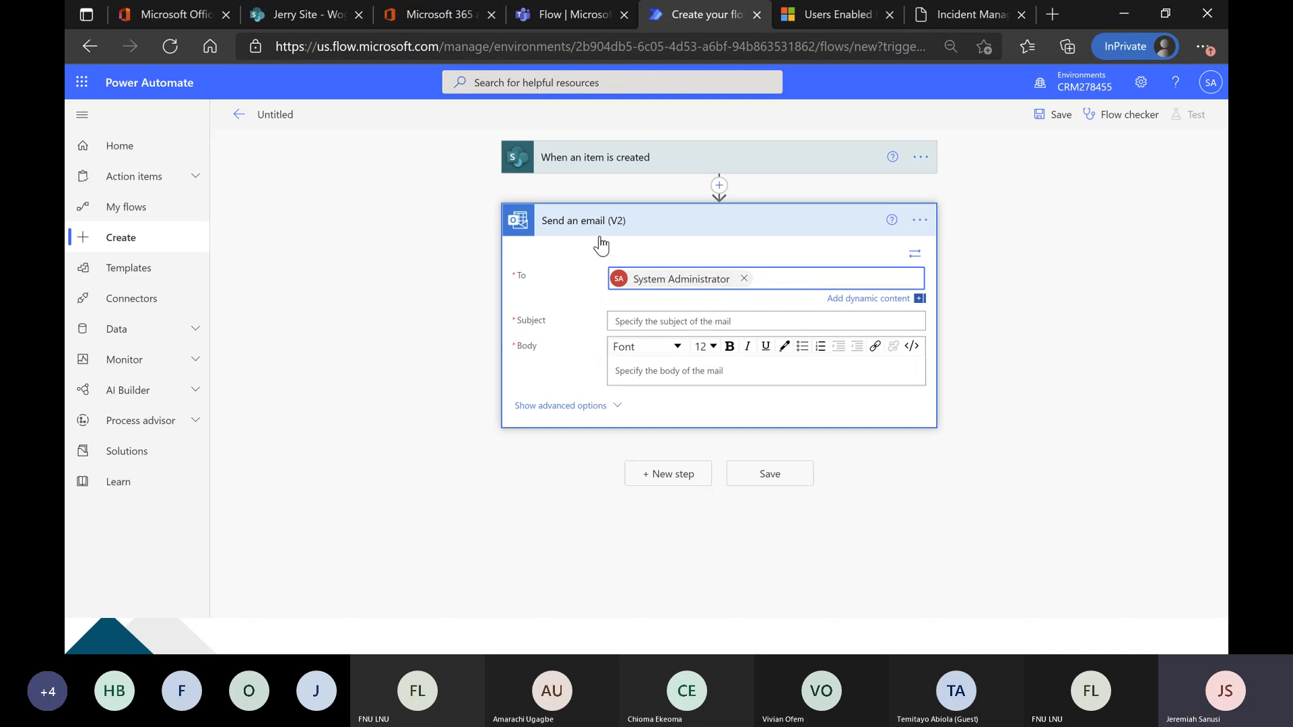
Set the email's subject to "A new item has been created".
click(681, 324)
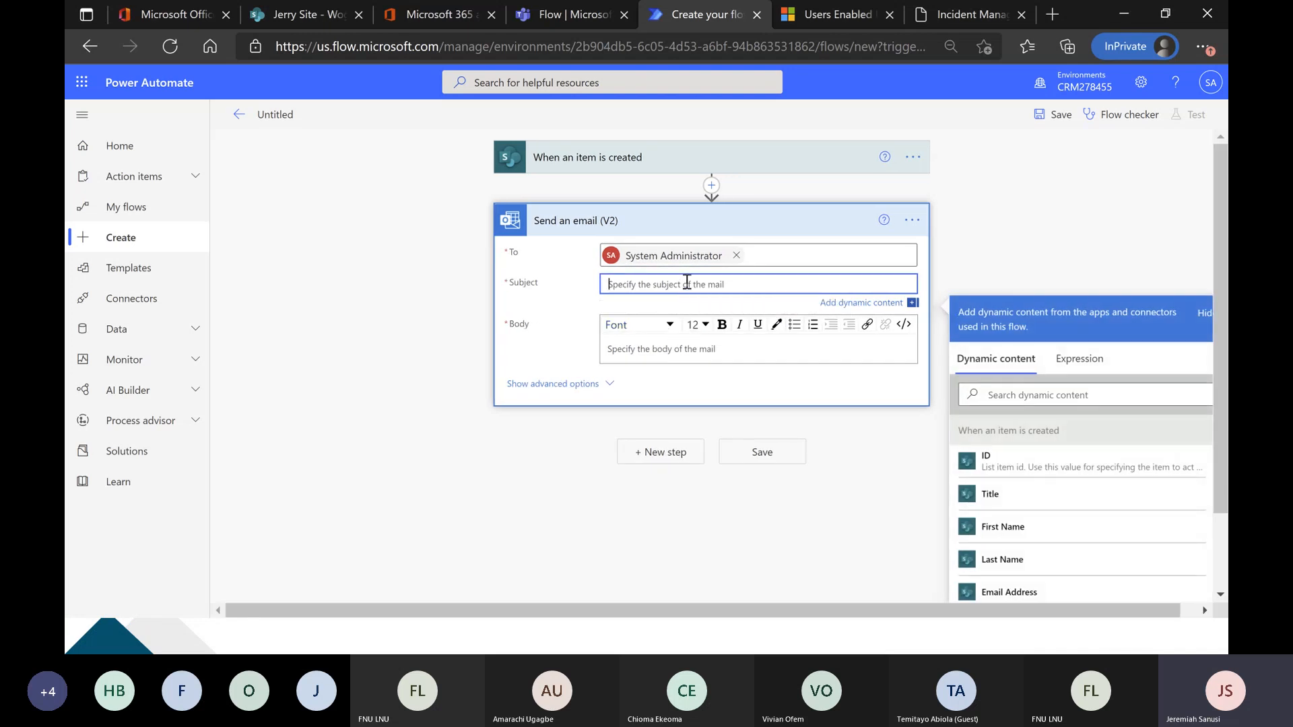
text(A new item has been created)
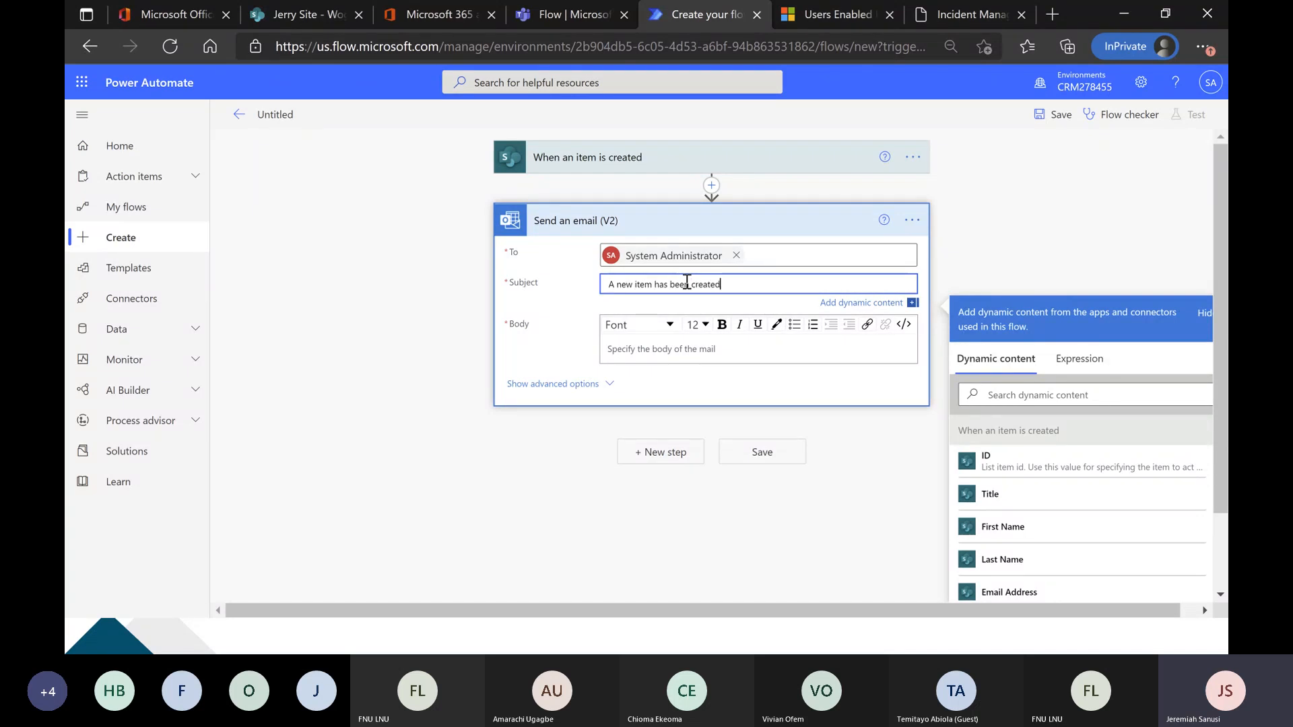
Begin the email body with "Hello," and, in a new paragraph, "Please be informed of a new item created".
click(688, 340)
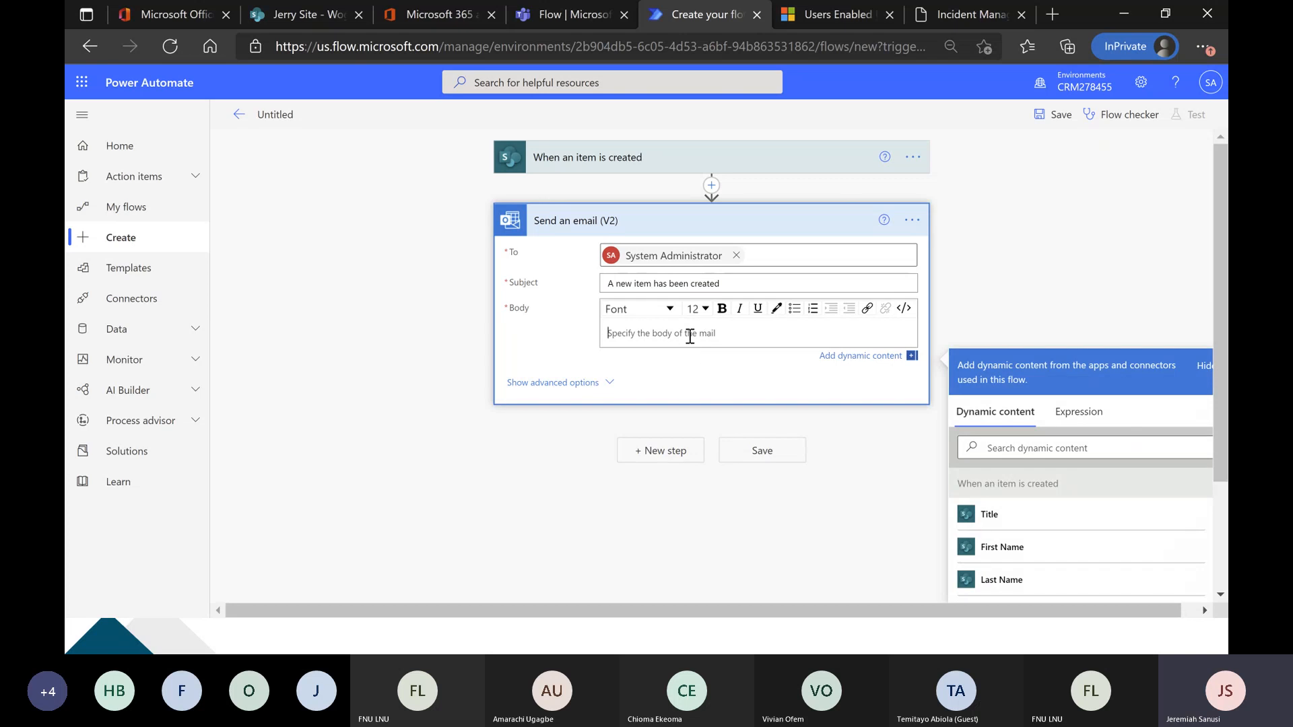
text(Hello,)
key(Return)
text(Please be informed of a new )
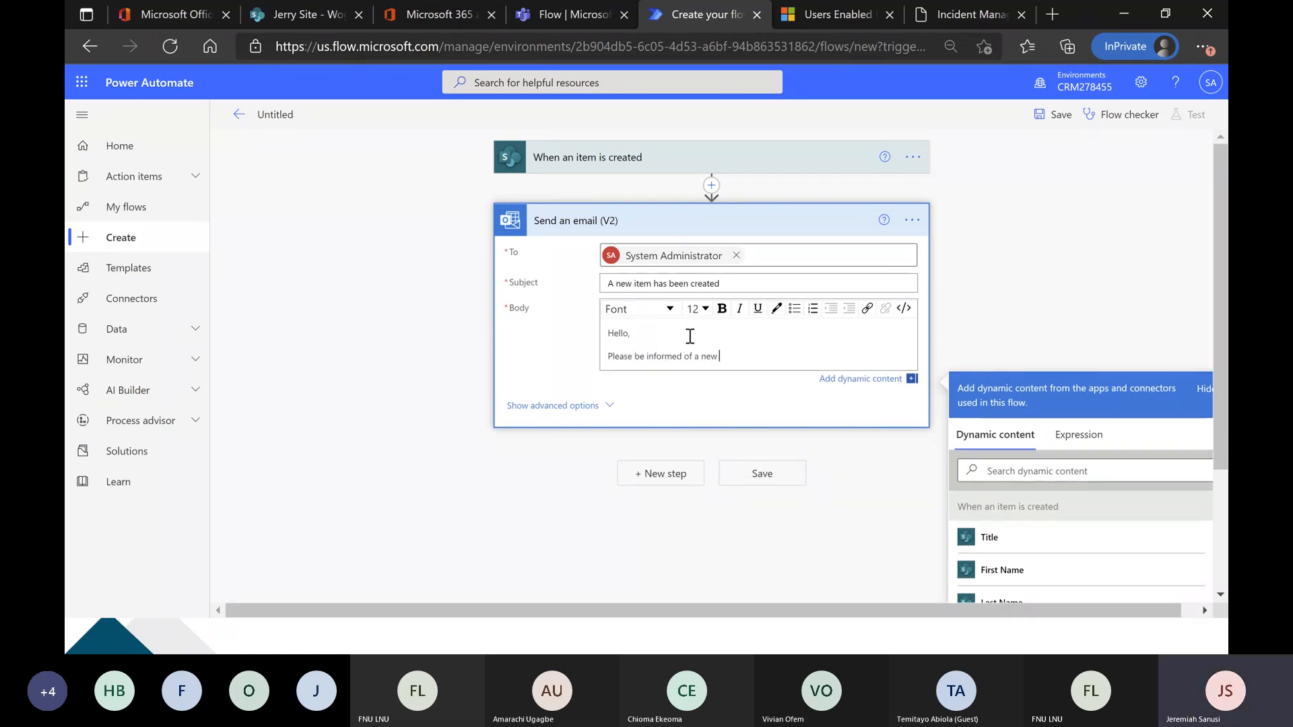
text(item created)
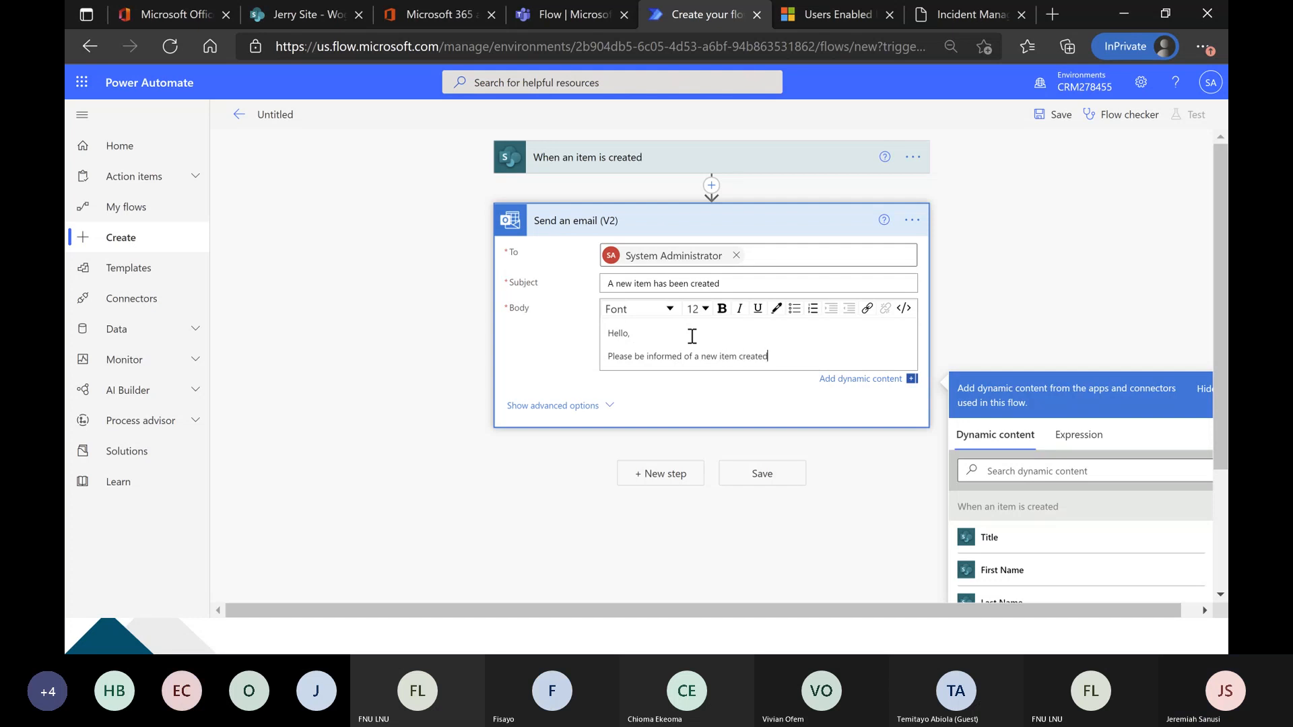
Look through the trigger's dynamic content for fields of the new item that could go into the email body.
scroll(690, 336, down, 1)
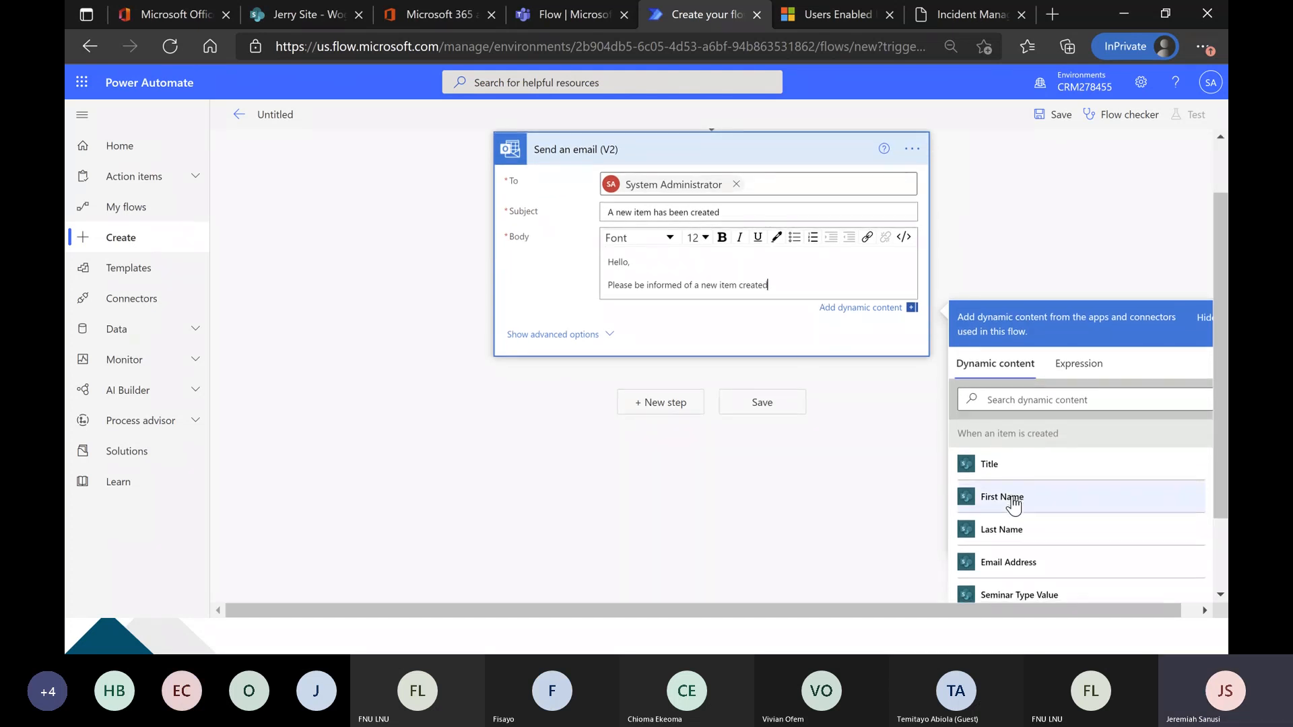
scroll(1010, 501, down, 1)
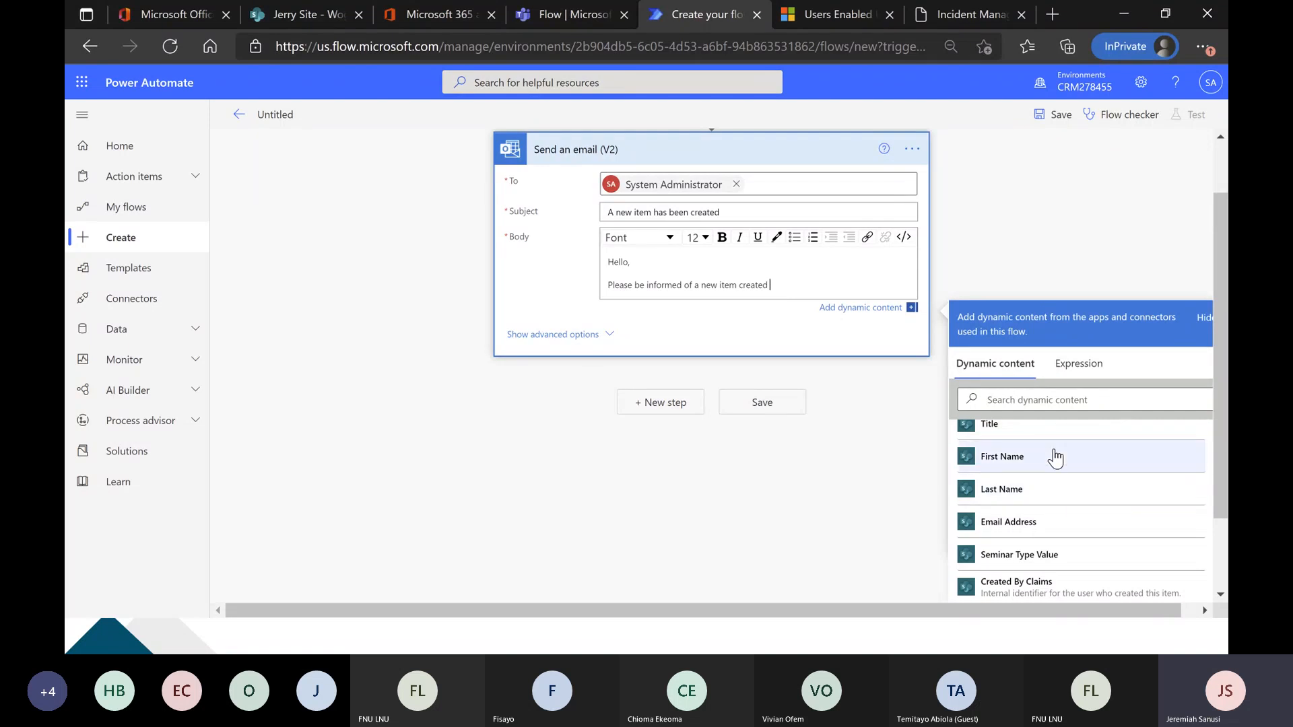
scroll(1057, 480, up, 1)
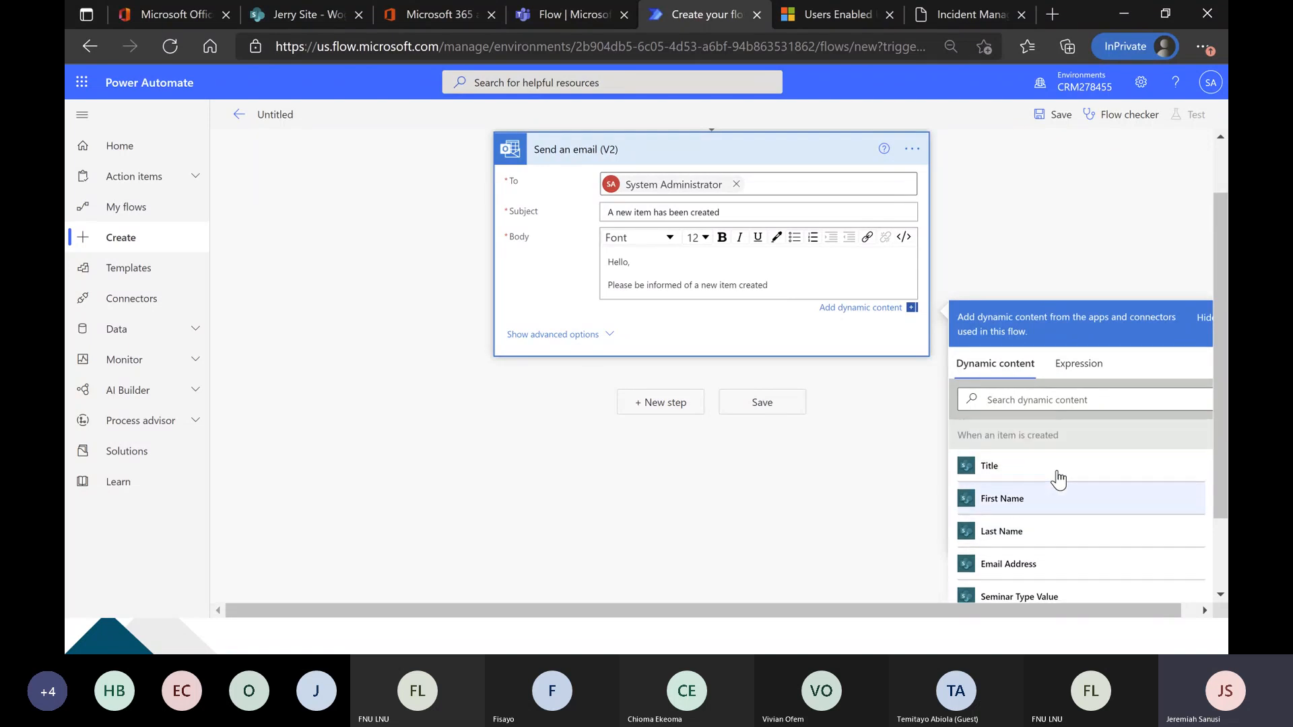
scroll(1030, 441, down, 1)
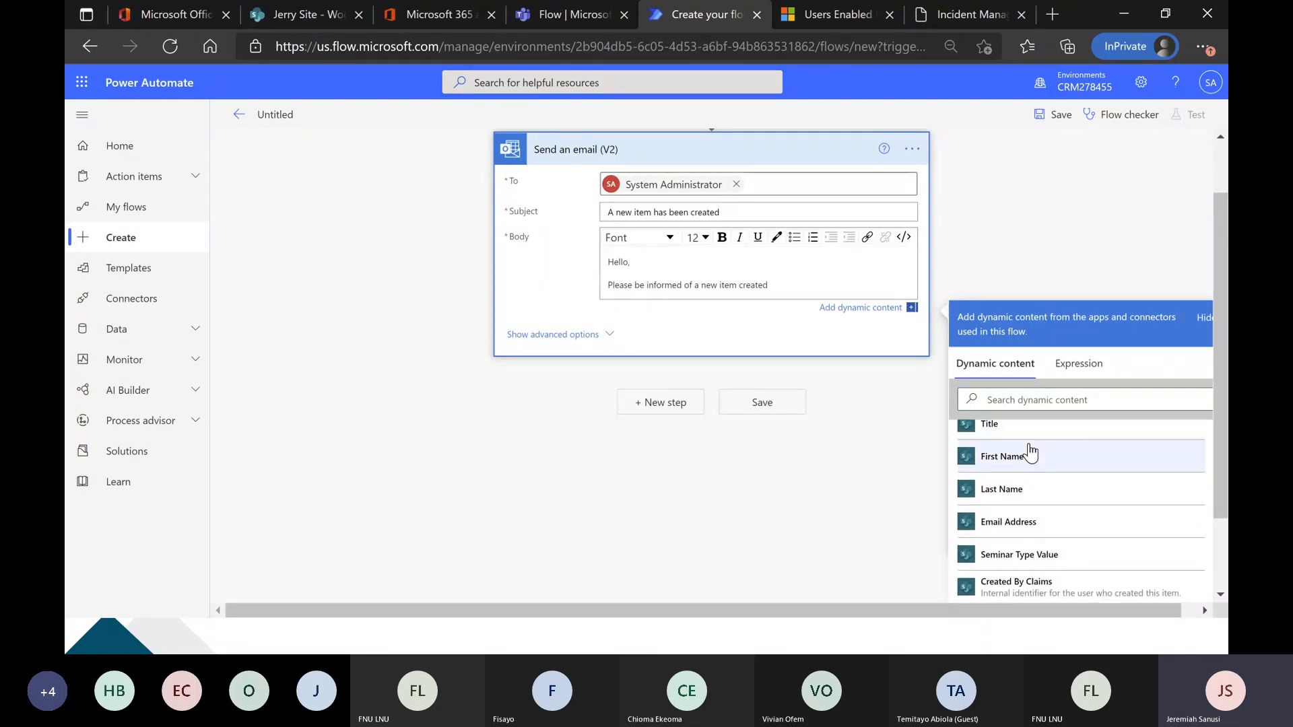
scroll(1033, 471, down, 1)
scroll(1035, 501, down, 1)
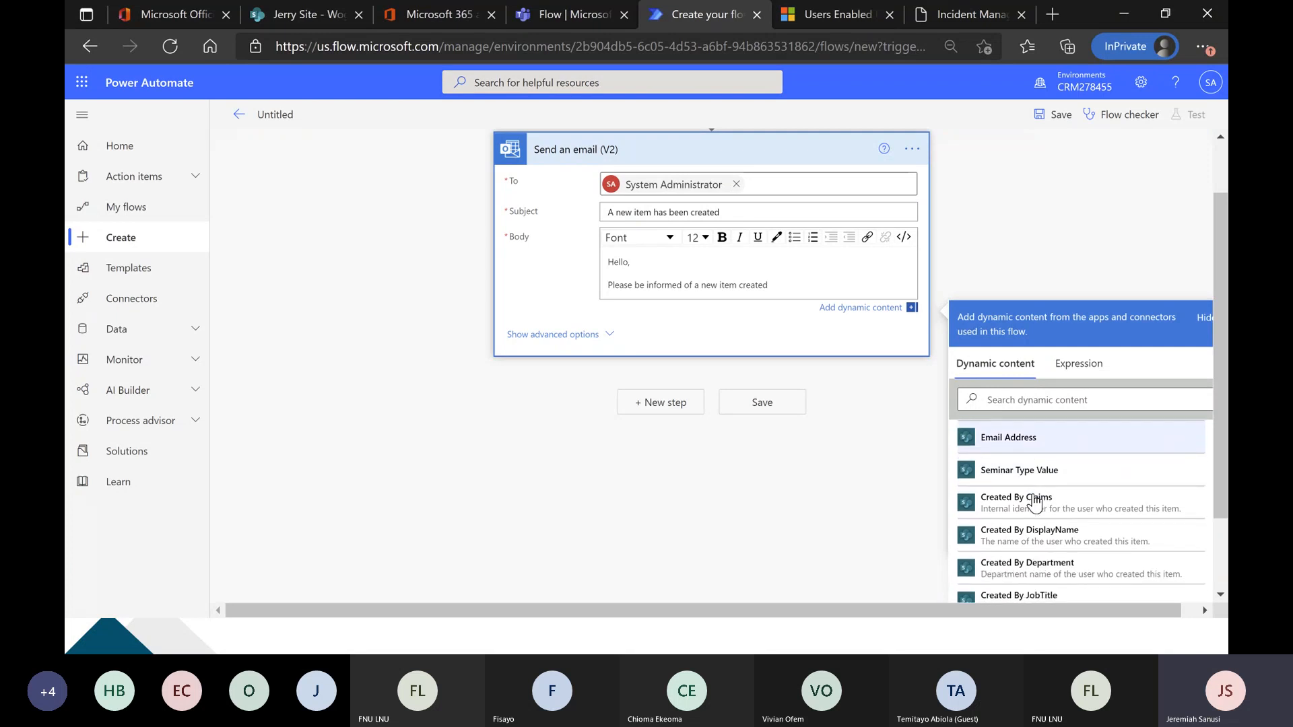
scroll(1037, 504, down, 1)
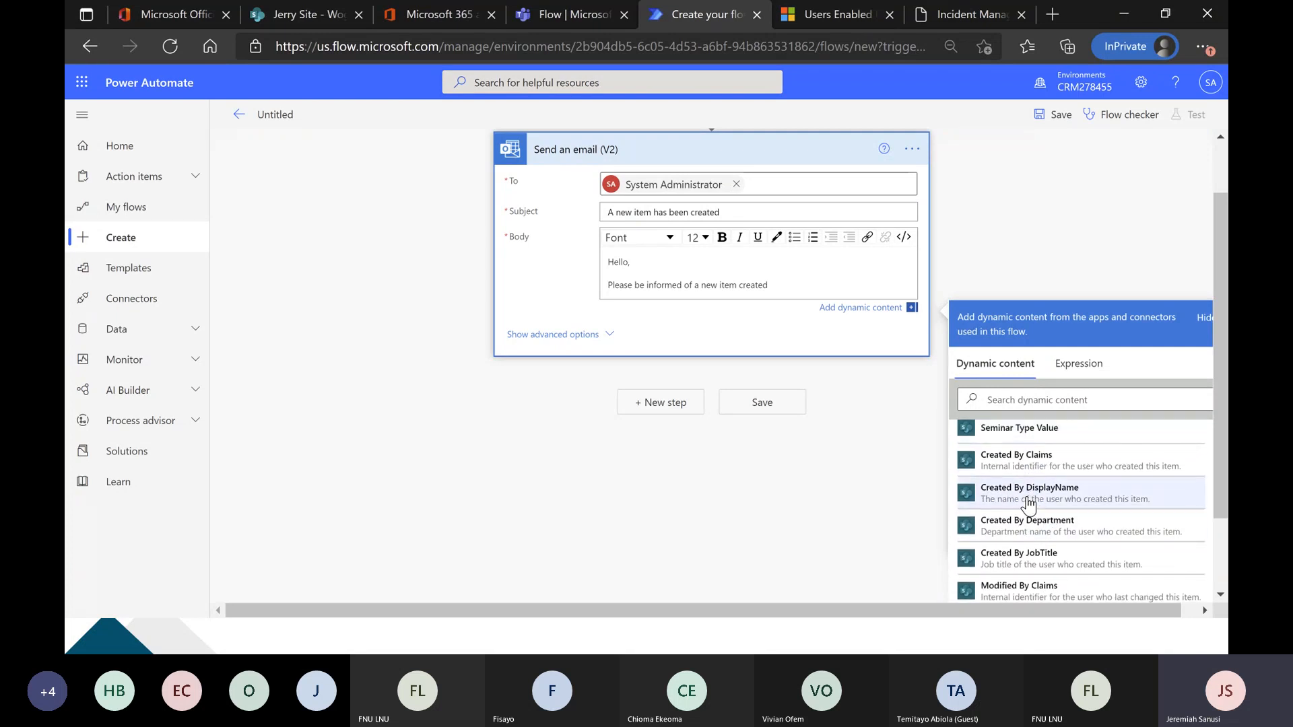
scroll(1033, 503, up, 2)
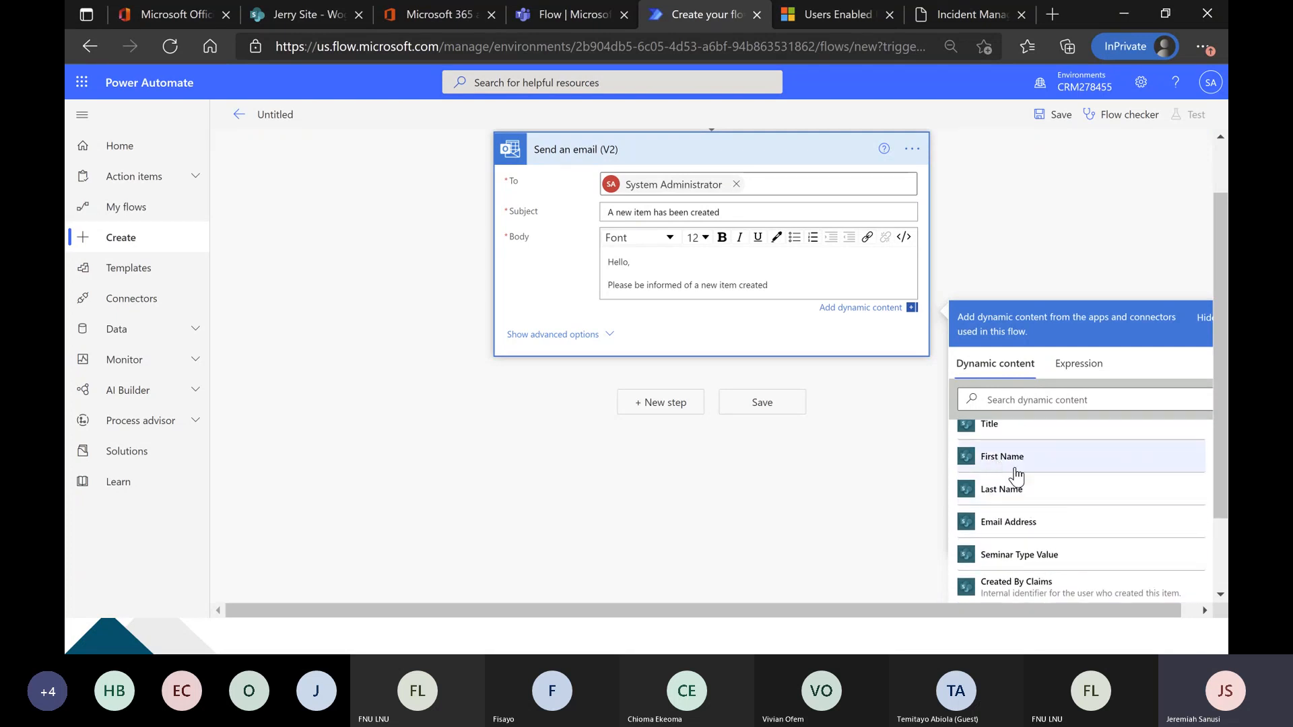
scroll(1043, 471, down, 1)
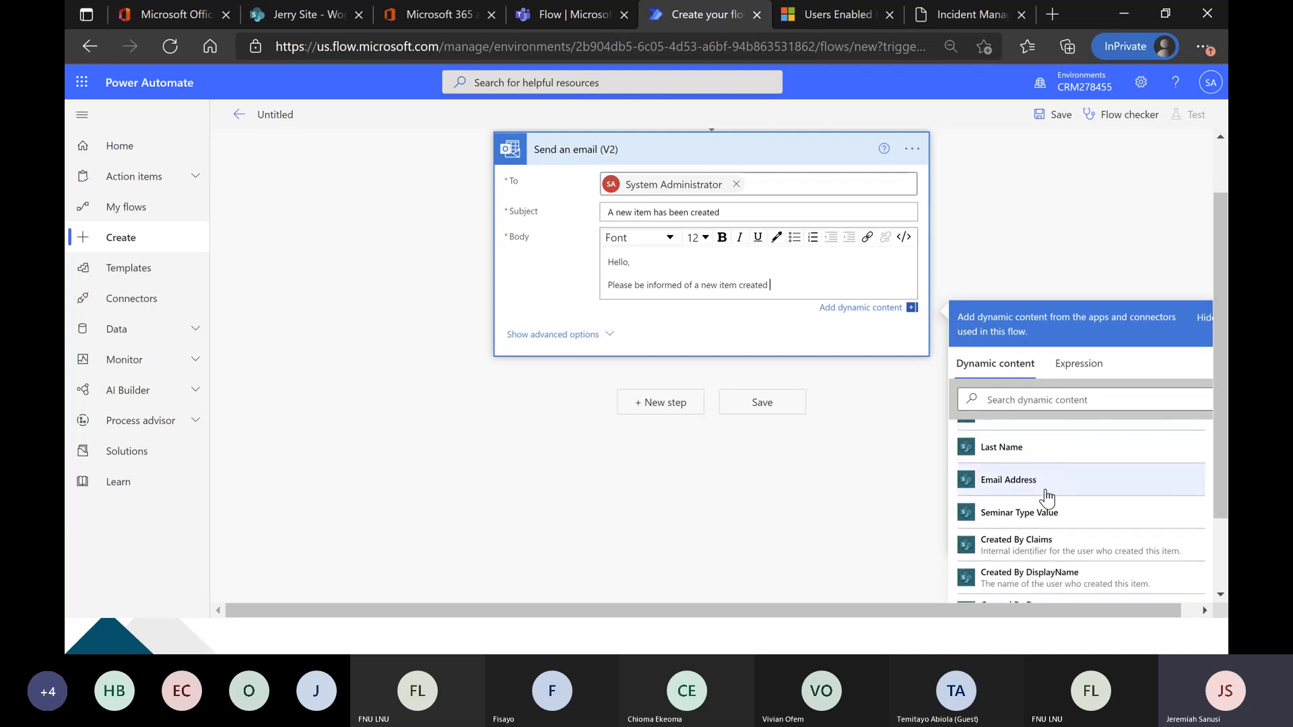
scroll(1047, 496, down, 2)
scroll(1045, 493, down, 1)
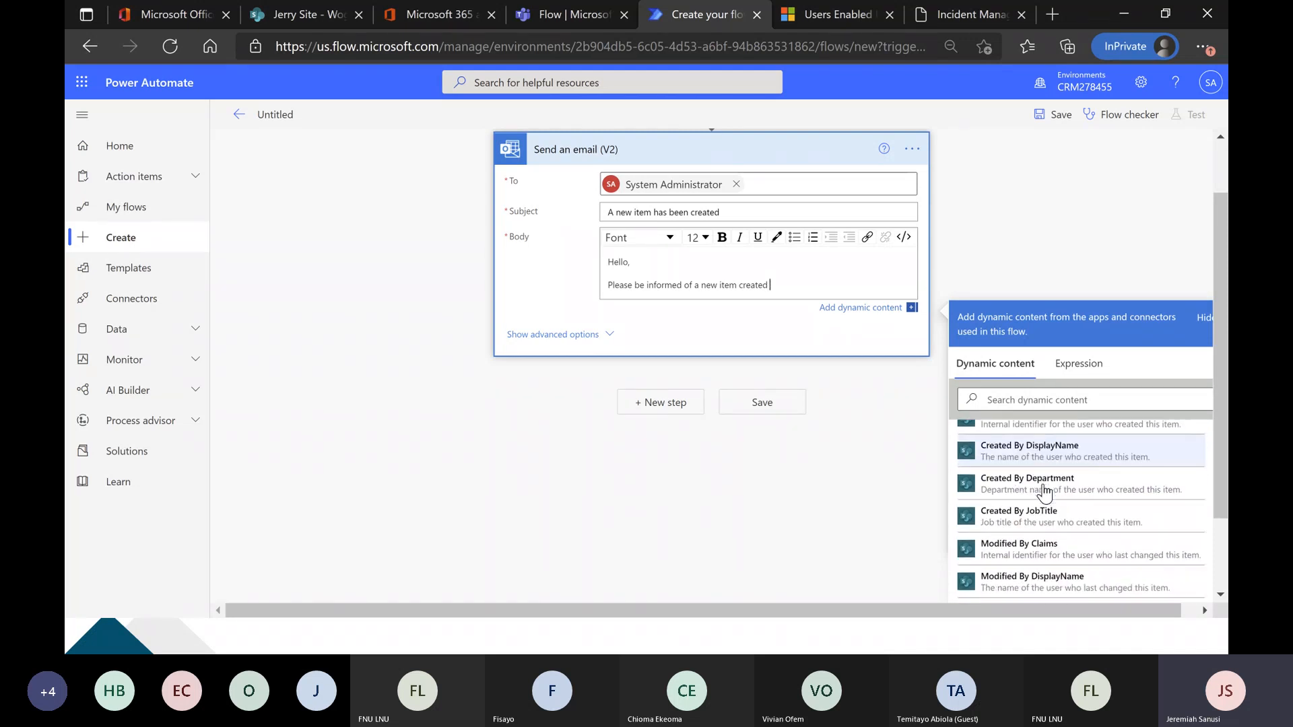
scroll(1045, 493, down, 1)
scroll(1044, 497, down, 4)
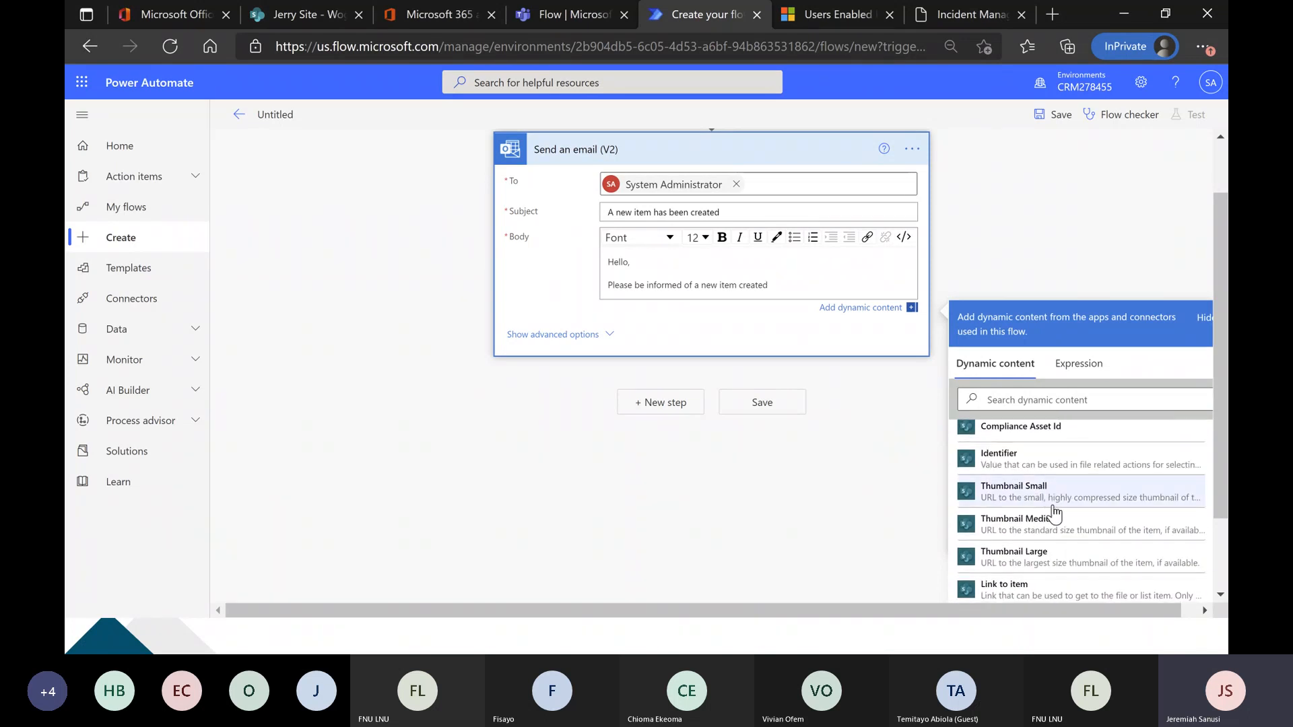
scroll(1048, 520, down, 1)
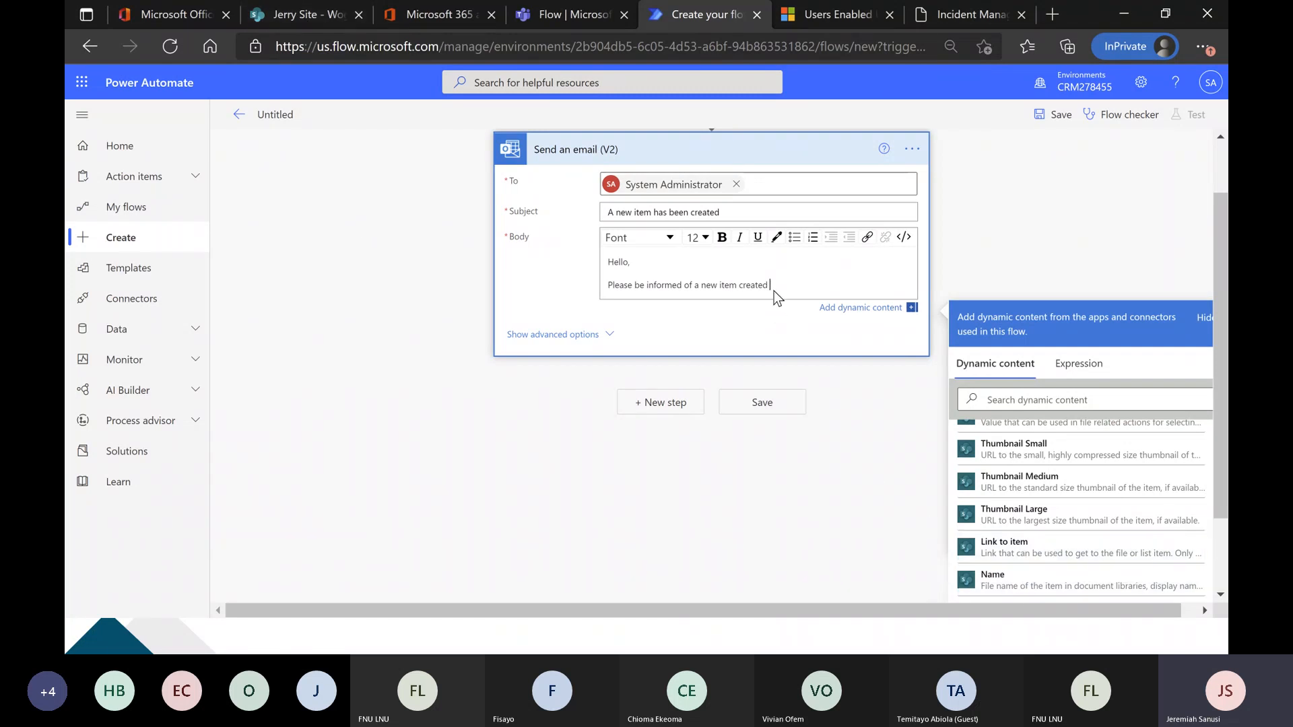
End the sentence with a period and add the paragraph "The link to the newly created item is" followed by the Link to item dynamic value.
text(.)
key(Return)
text(The link to )
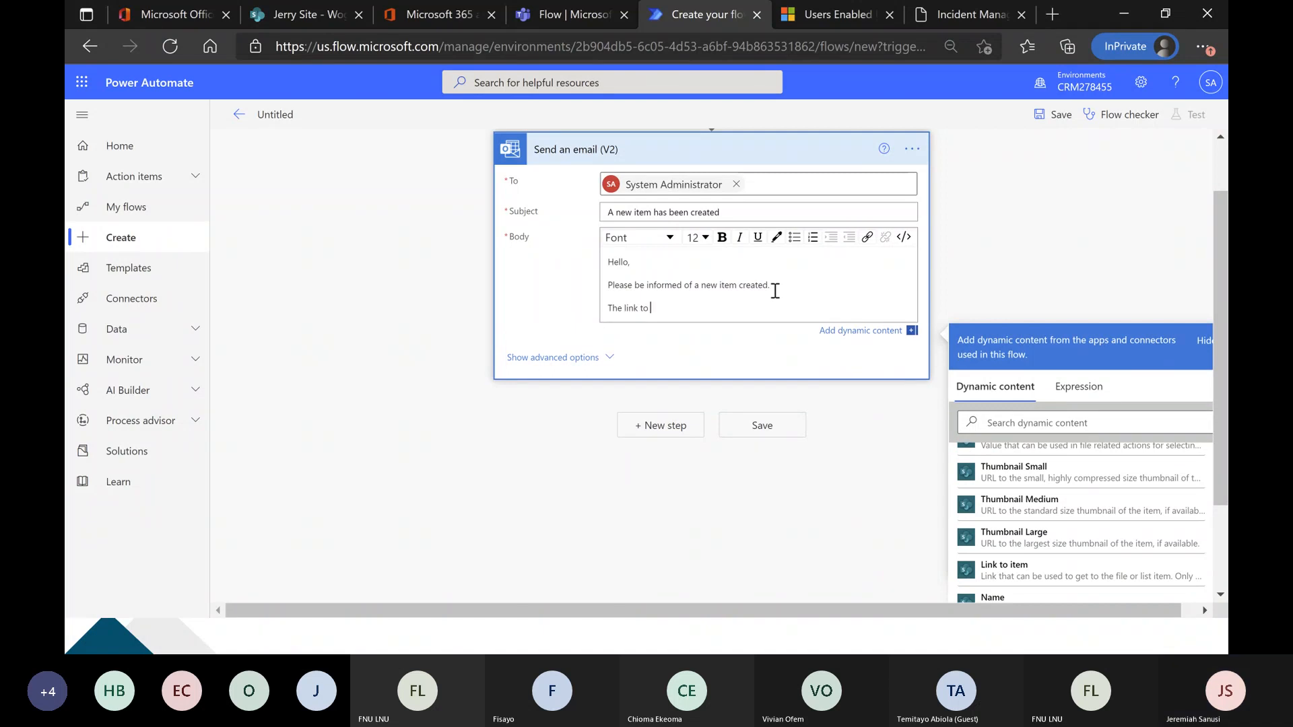
text(the newly cre)
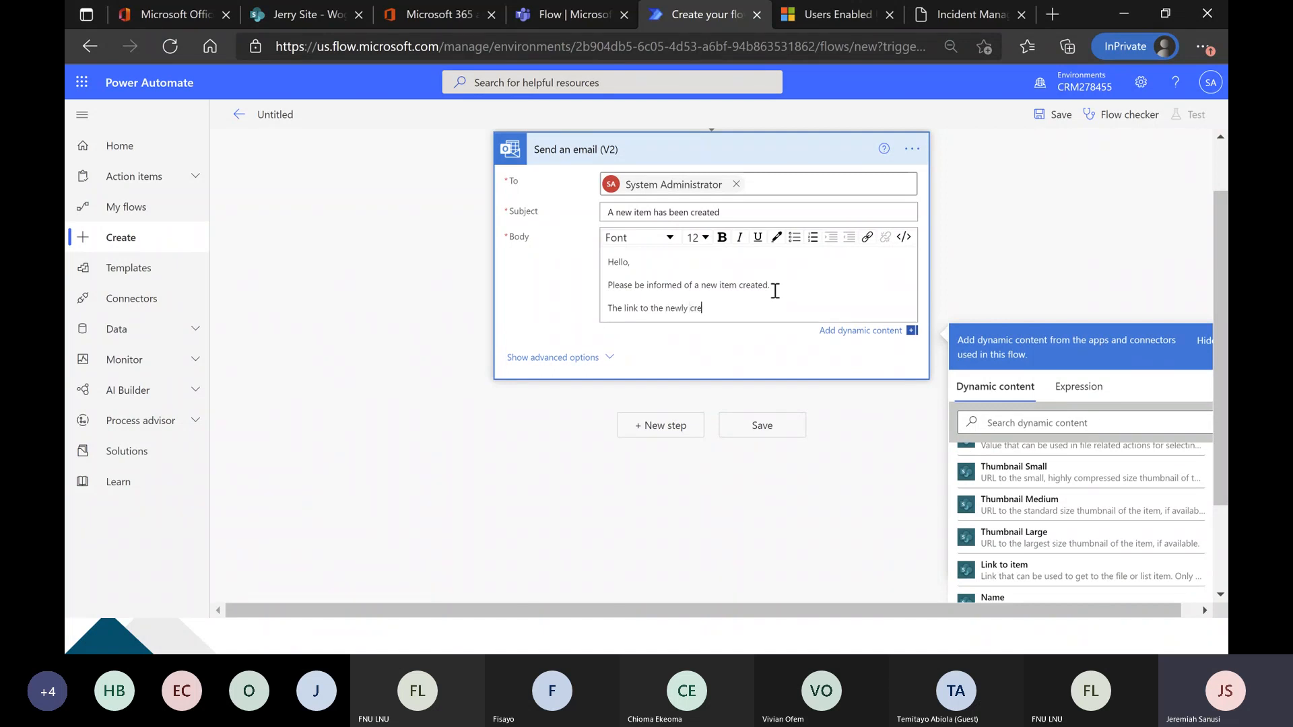
text(ated item is)
click(1000, 569)
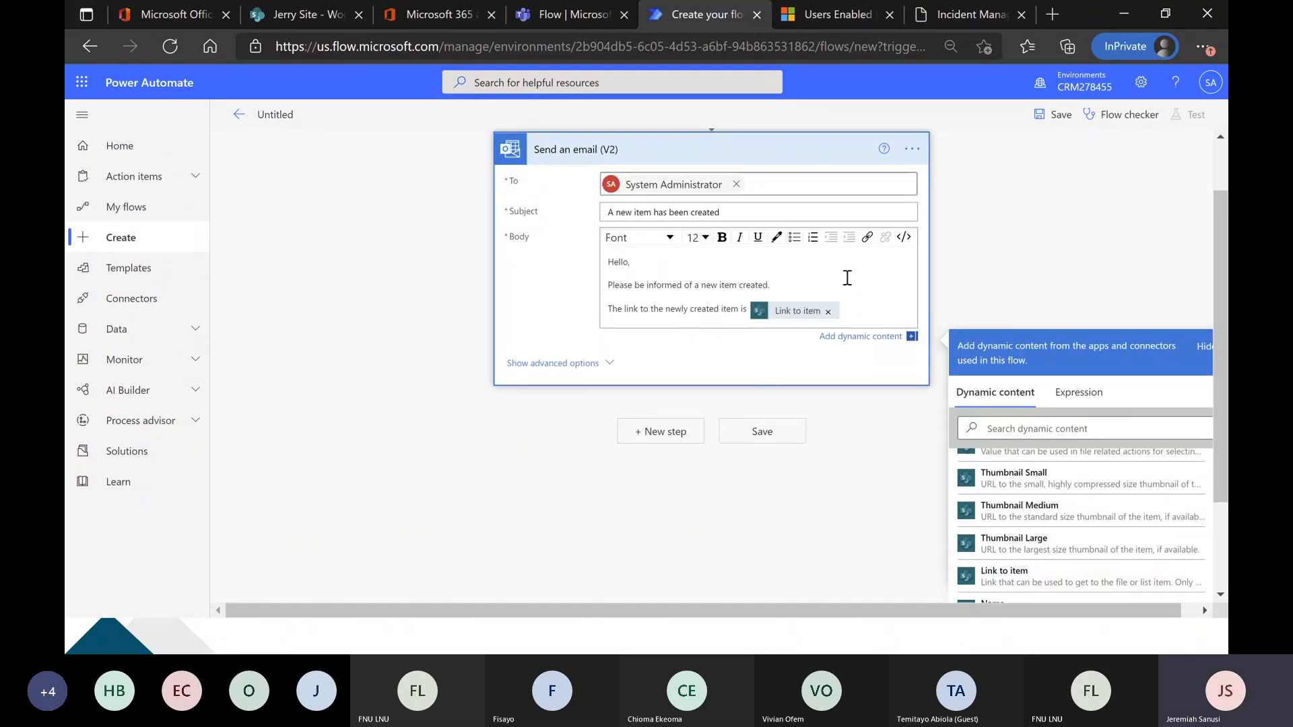
Close the email body with "Regards," and the initial "J" on the line below.
key(Return)
text(Regards,)
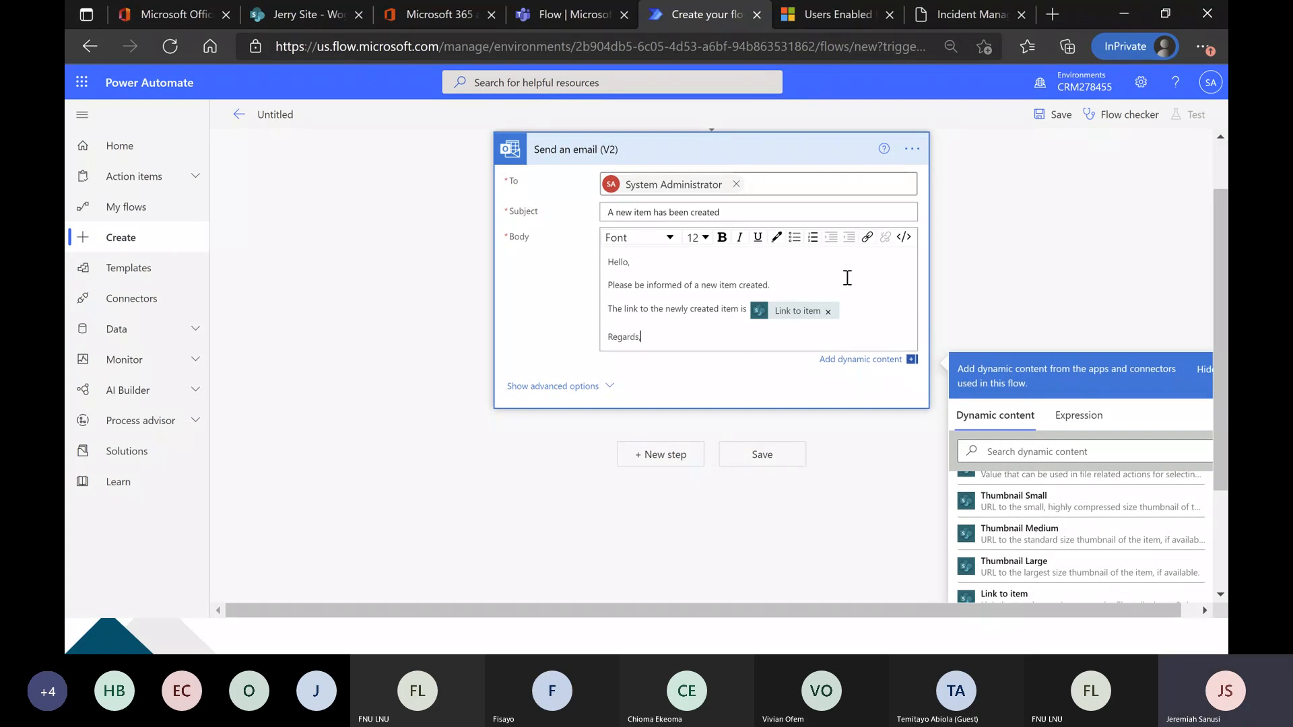
key(shift+Return)
text(Jer)
key(BackSpace)
key(BackSpace)
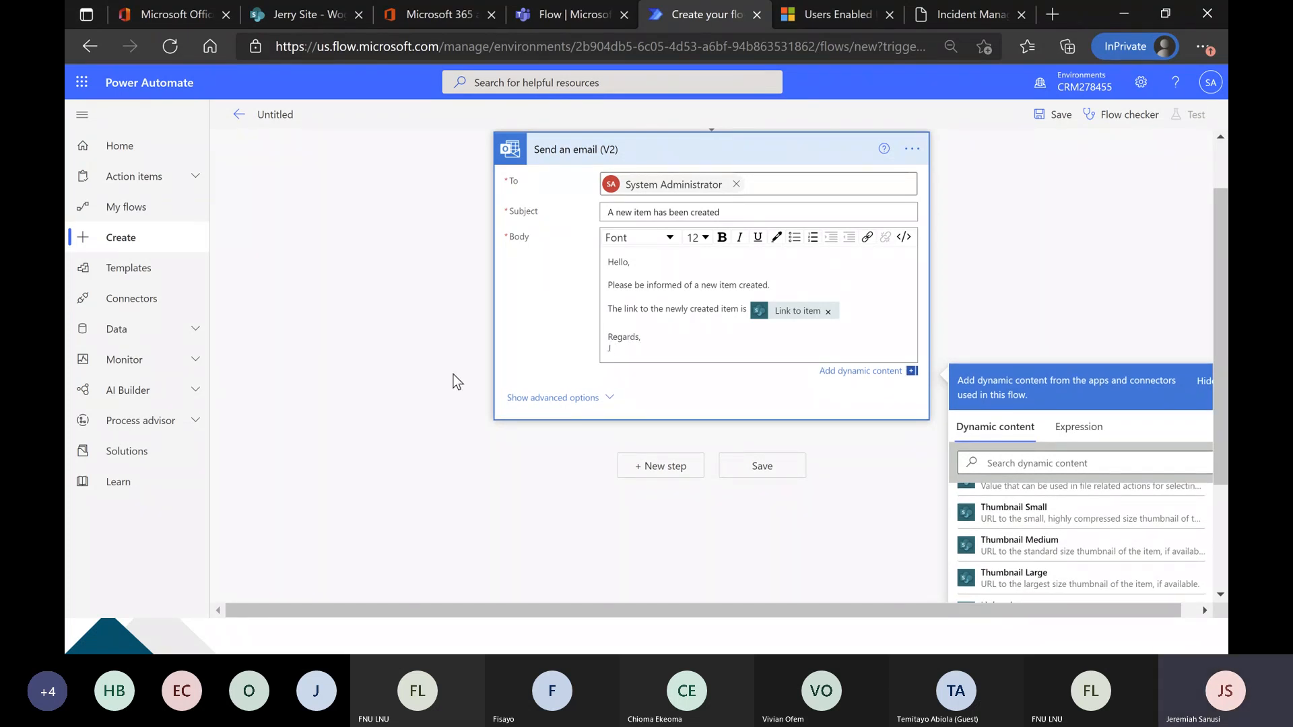
scroll(417, 372, up, 2)
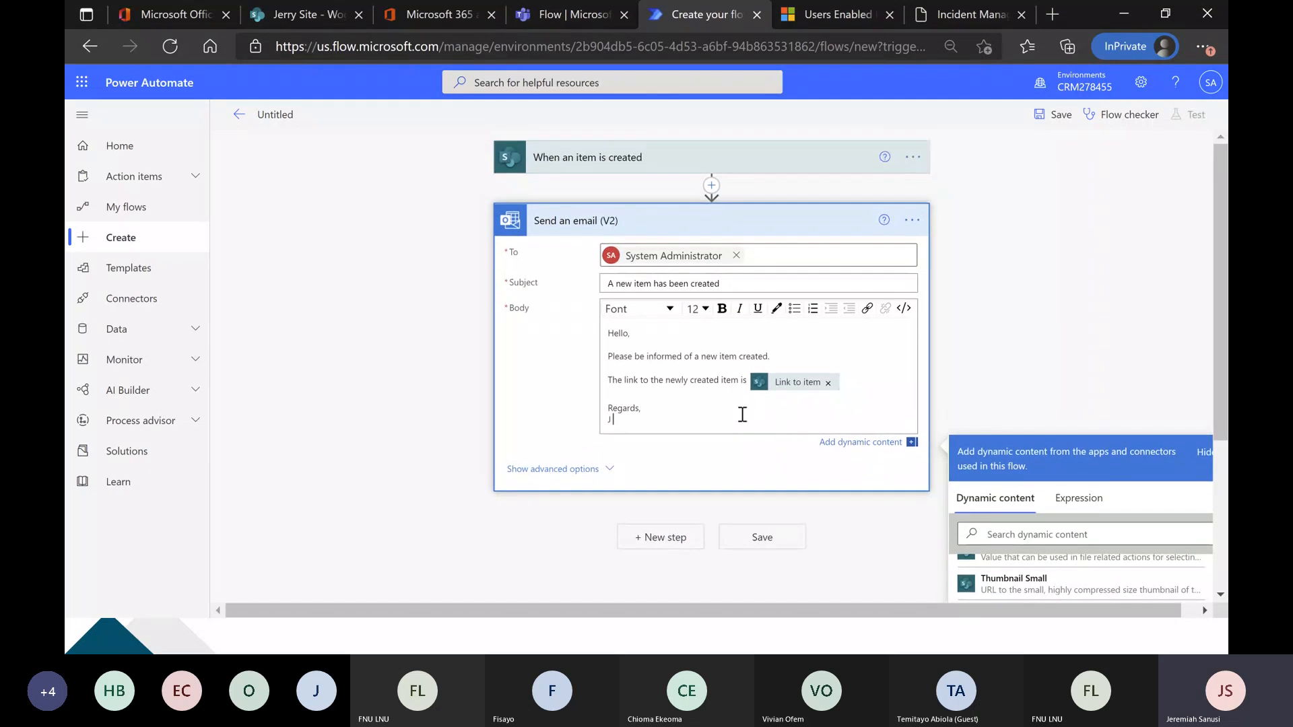
click(712, 356)
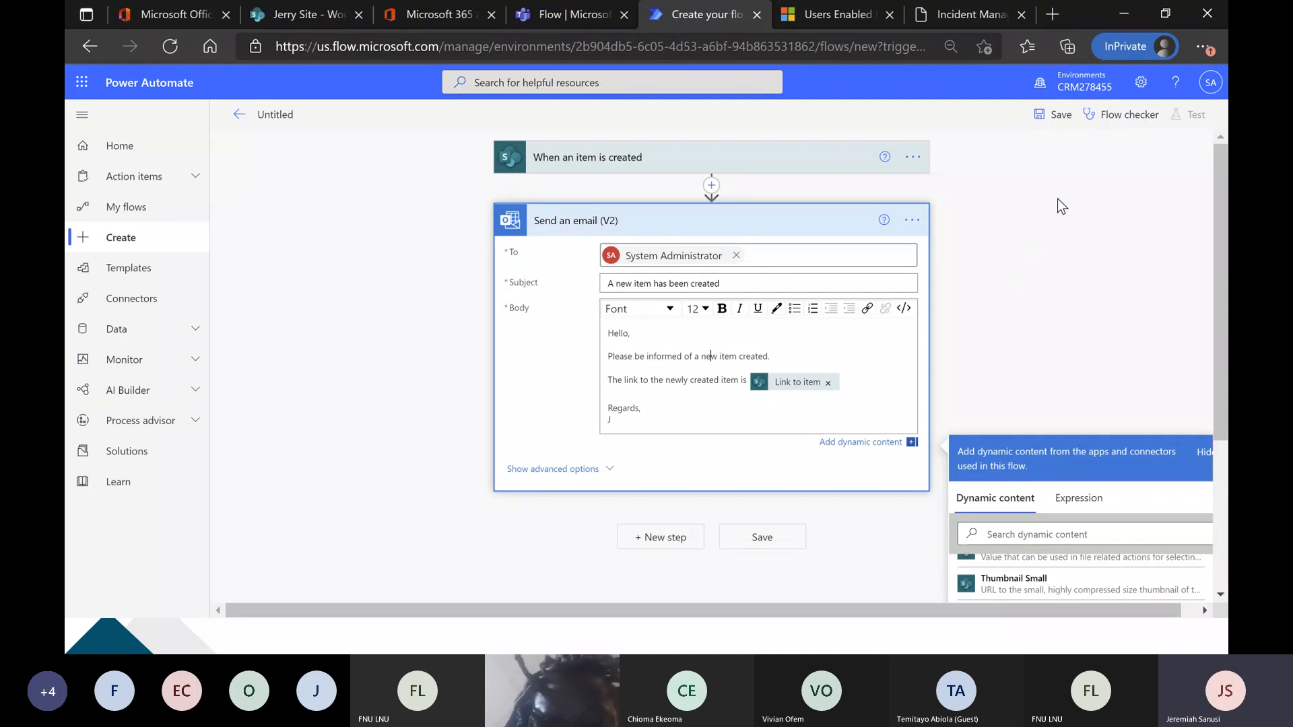
Name the flow SendEmailFlow and save it.
click(270, 115)
text(SendEmail)
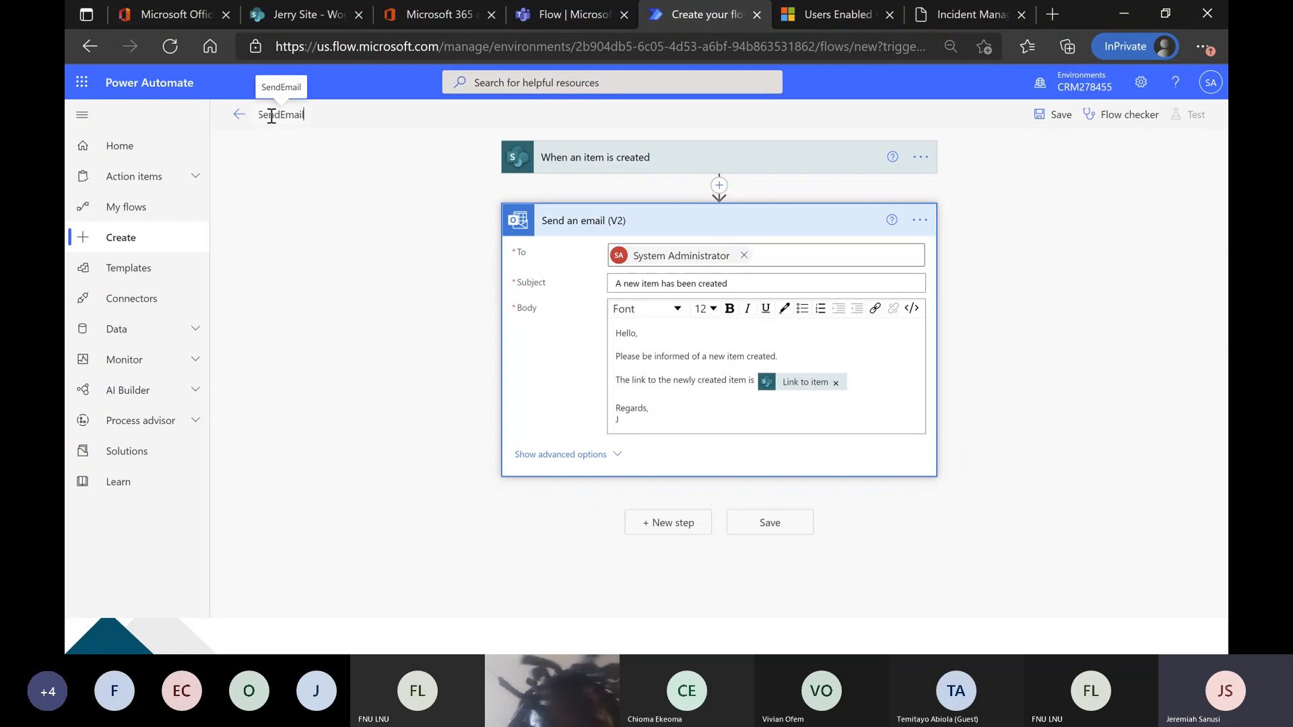
text(Flow)
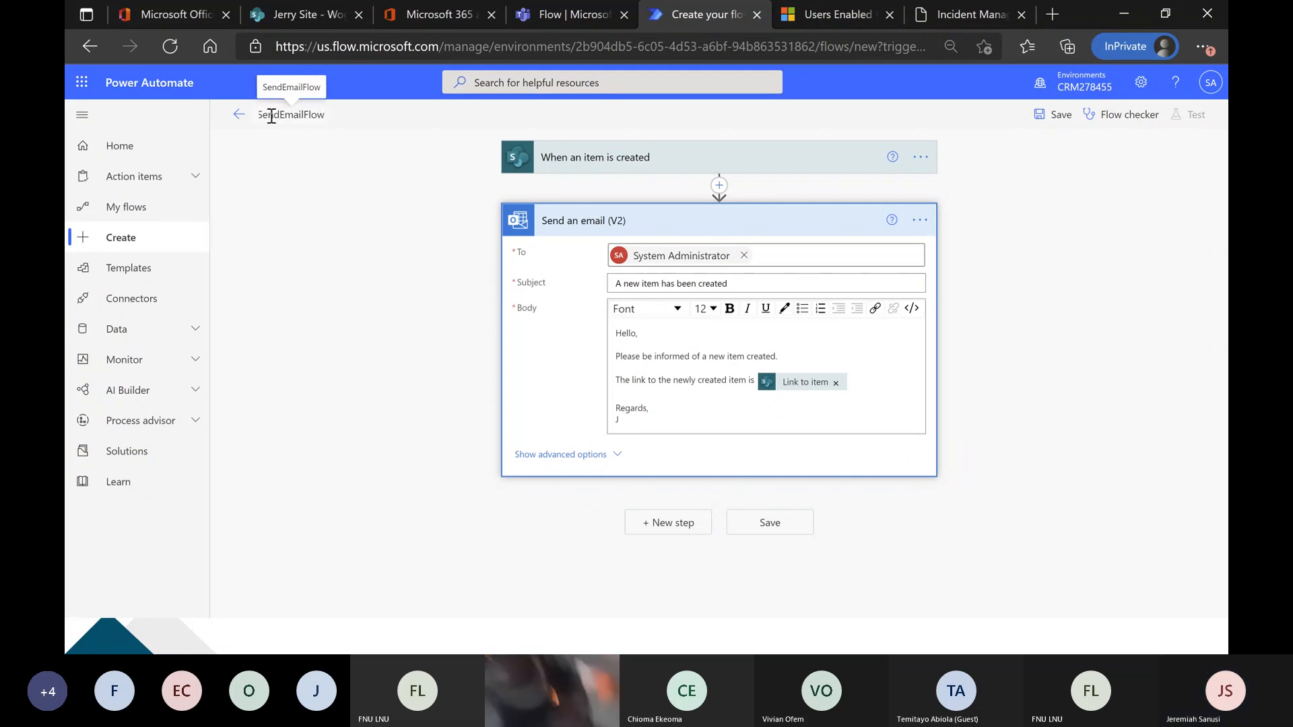
click(329, 233)
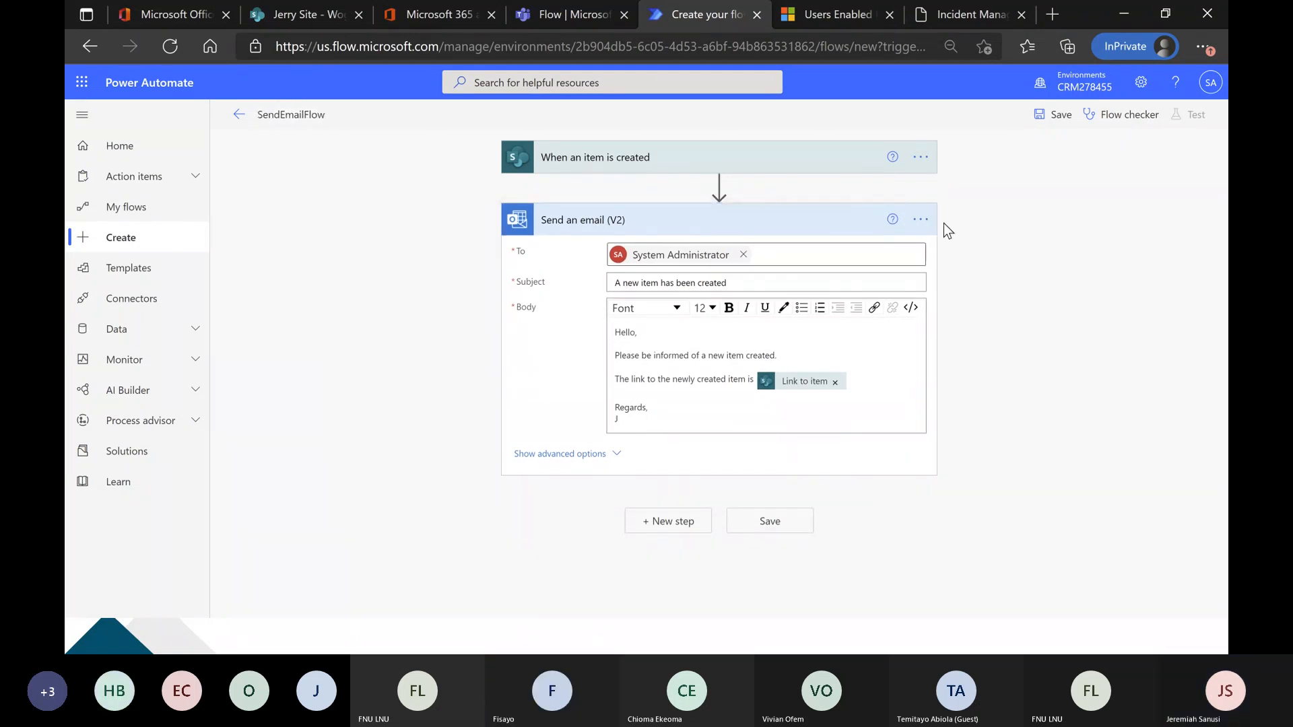
click(1054, 116)
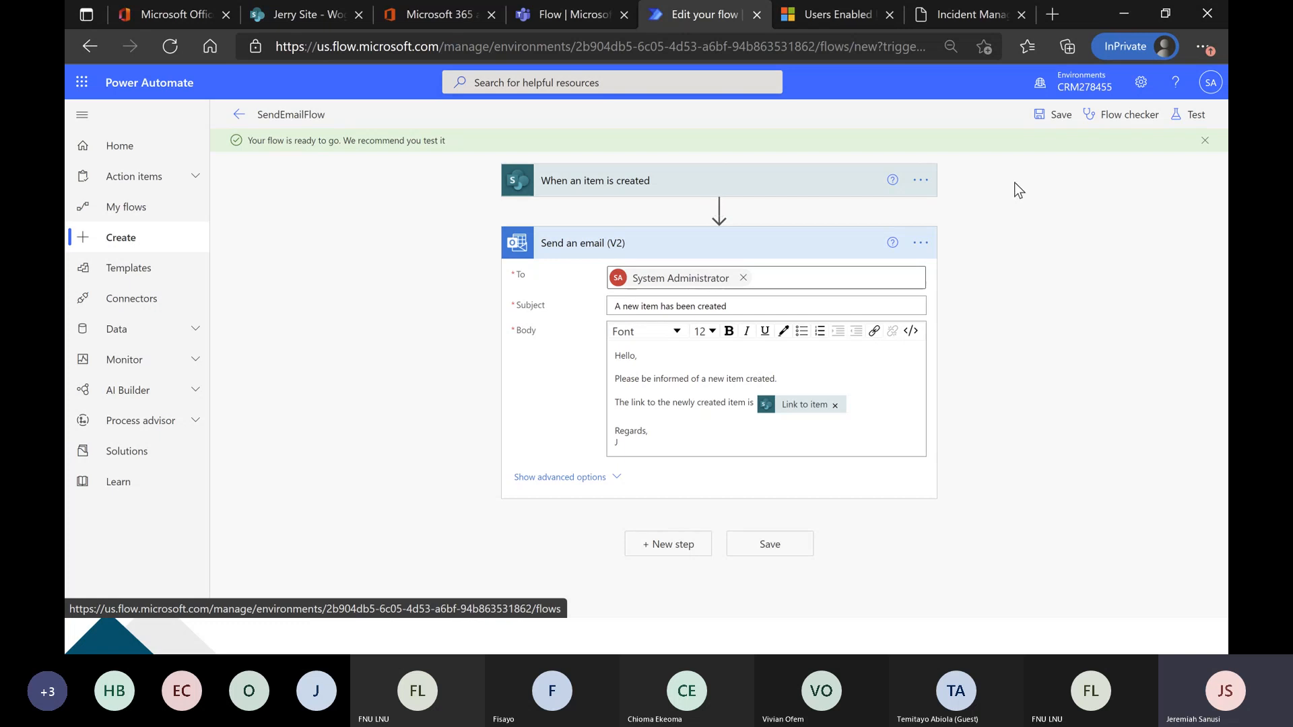
Open the Outlook inbox from the Office 365 home page, view its messages, and return to the Power Automate flow.
click(167, 11)
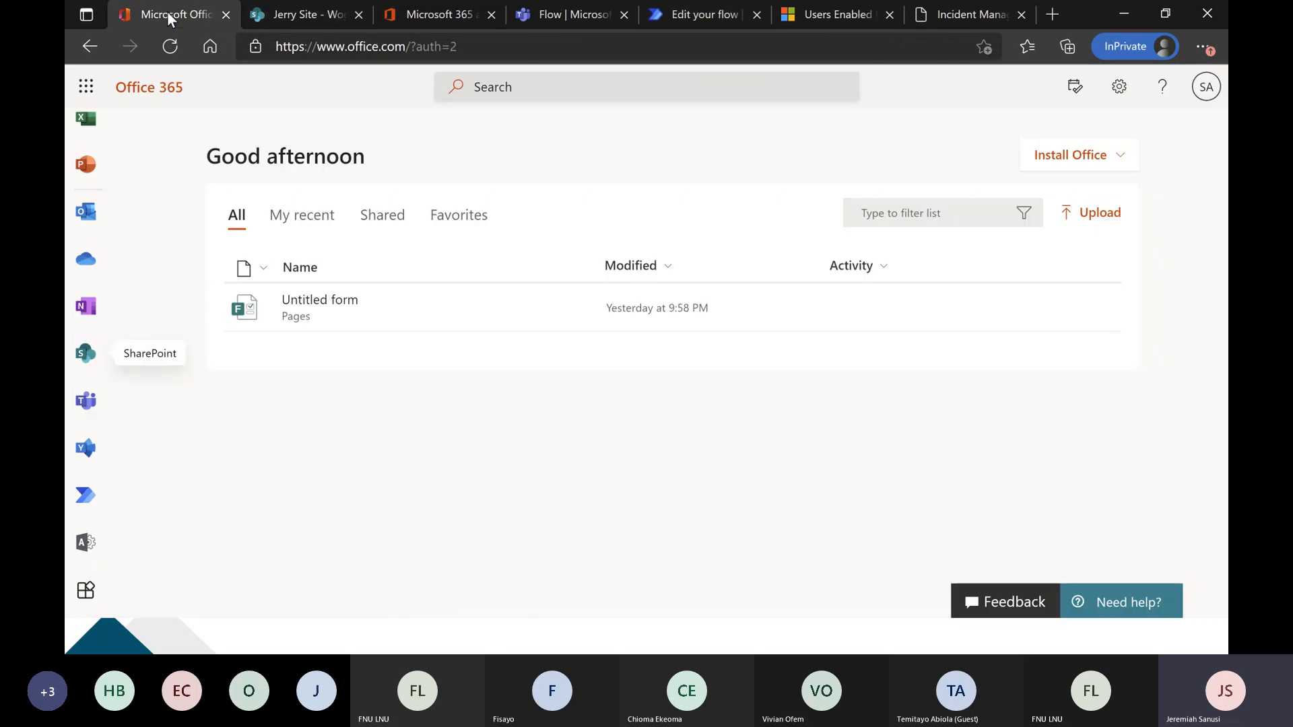
click(86, 213)
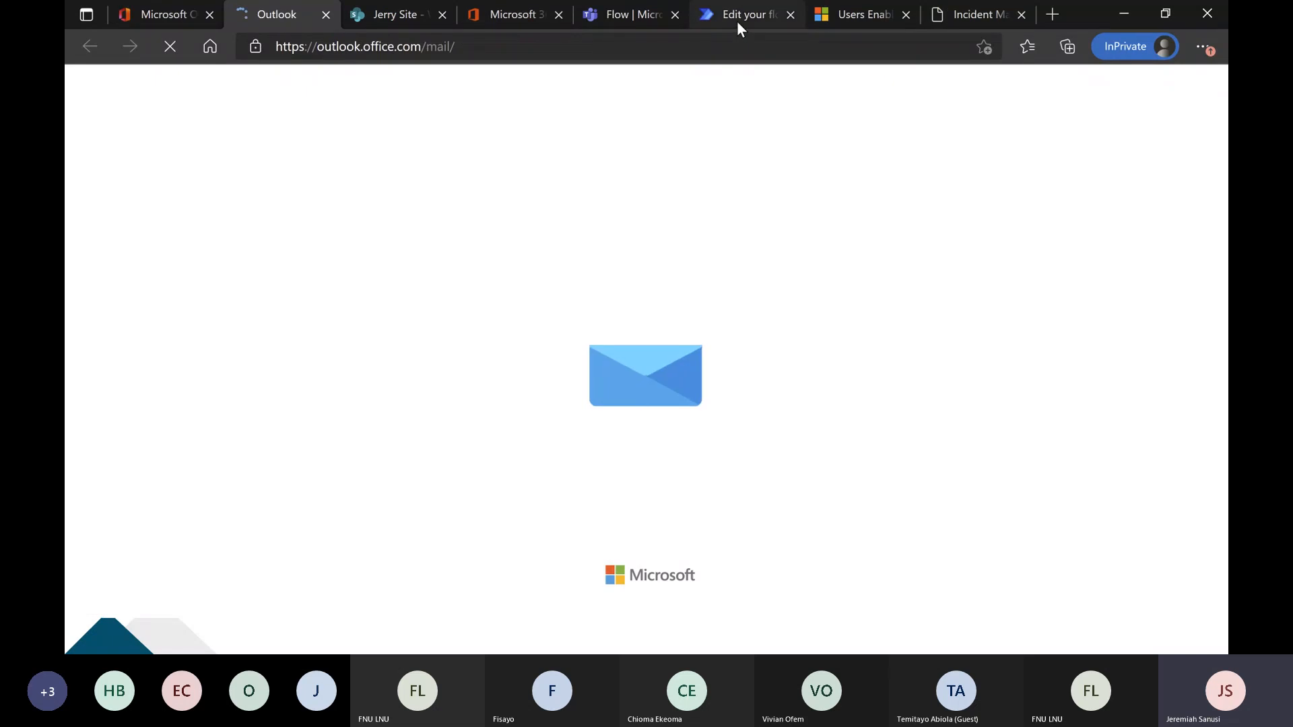
click(737, 22)
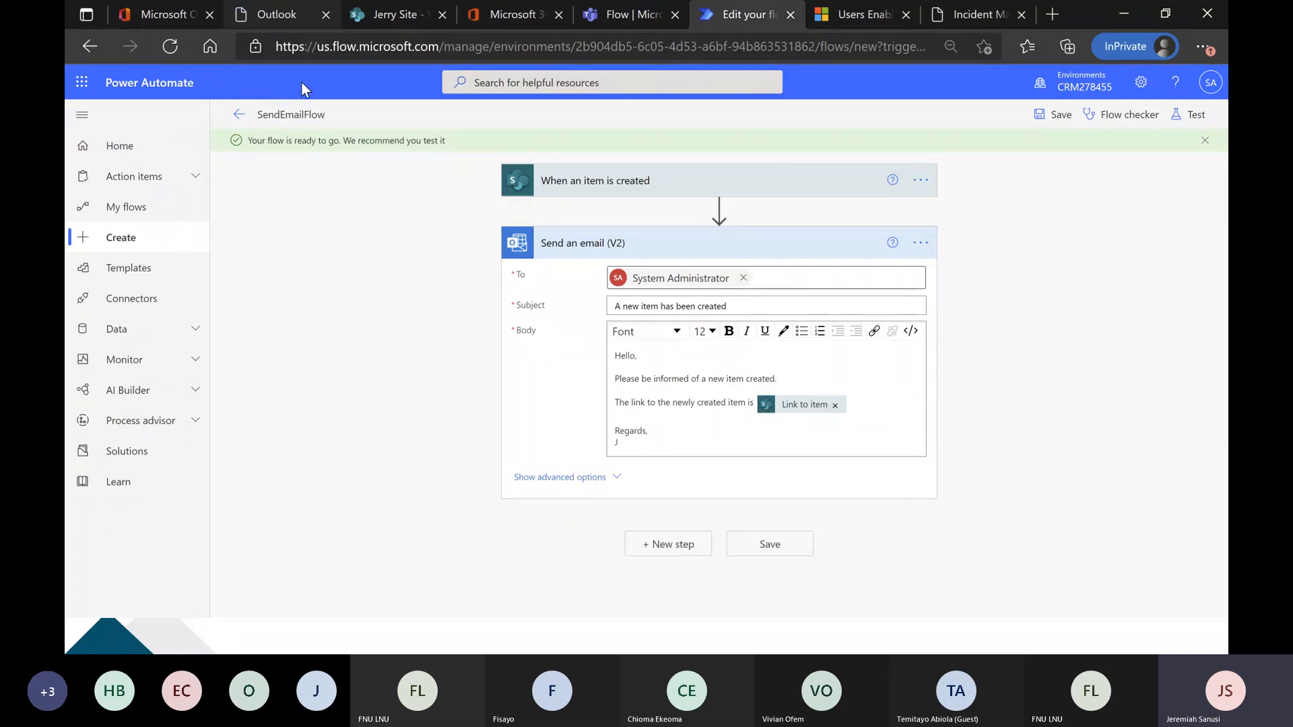
click(297, 16)
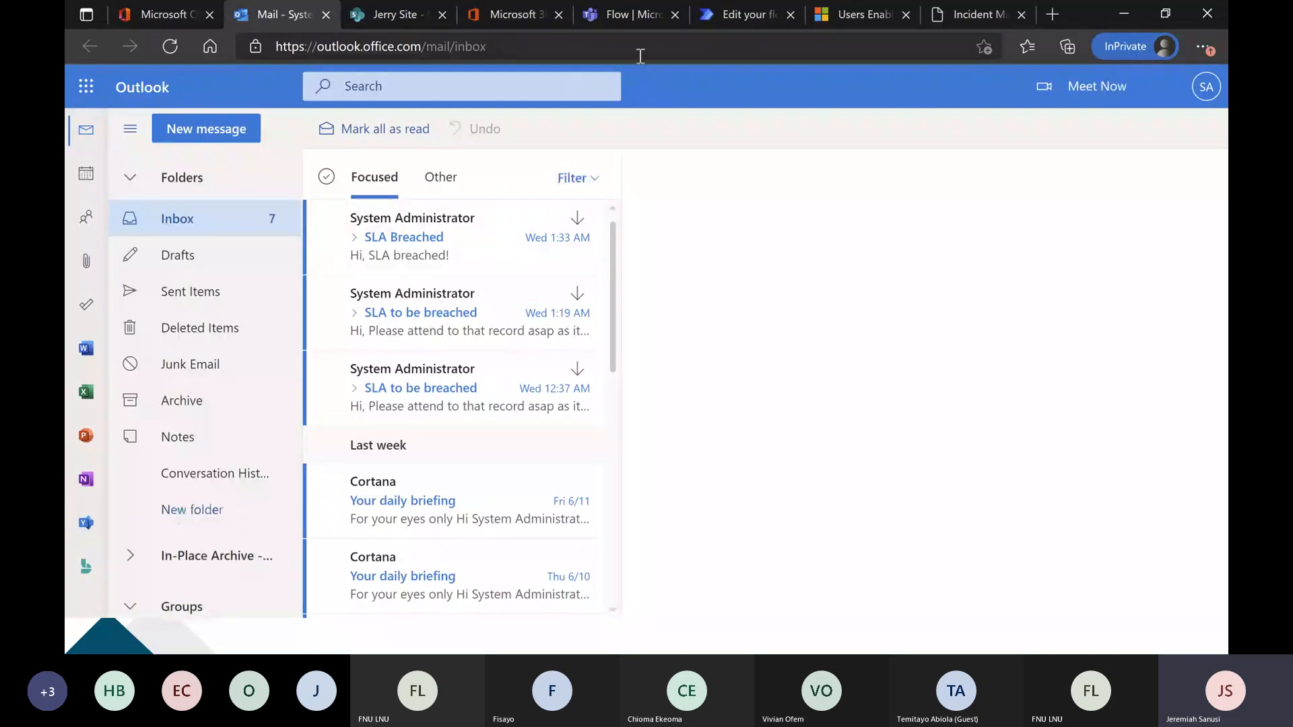
click(717, 12)
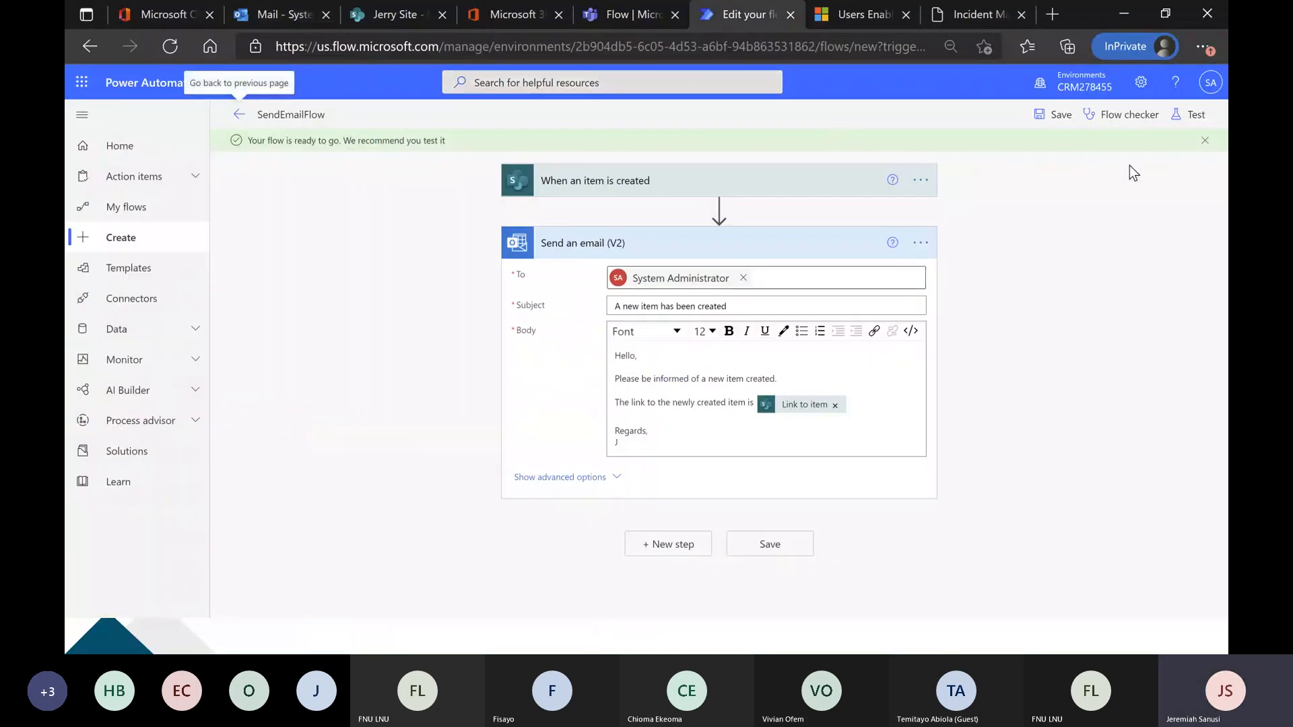
Start a test of the flow with the Manually option.
click(1187, 115)
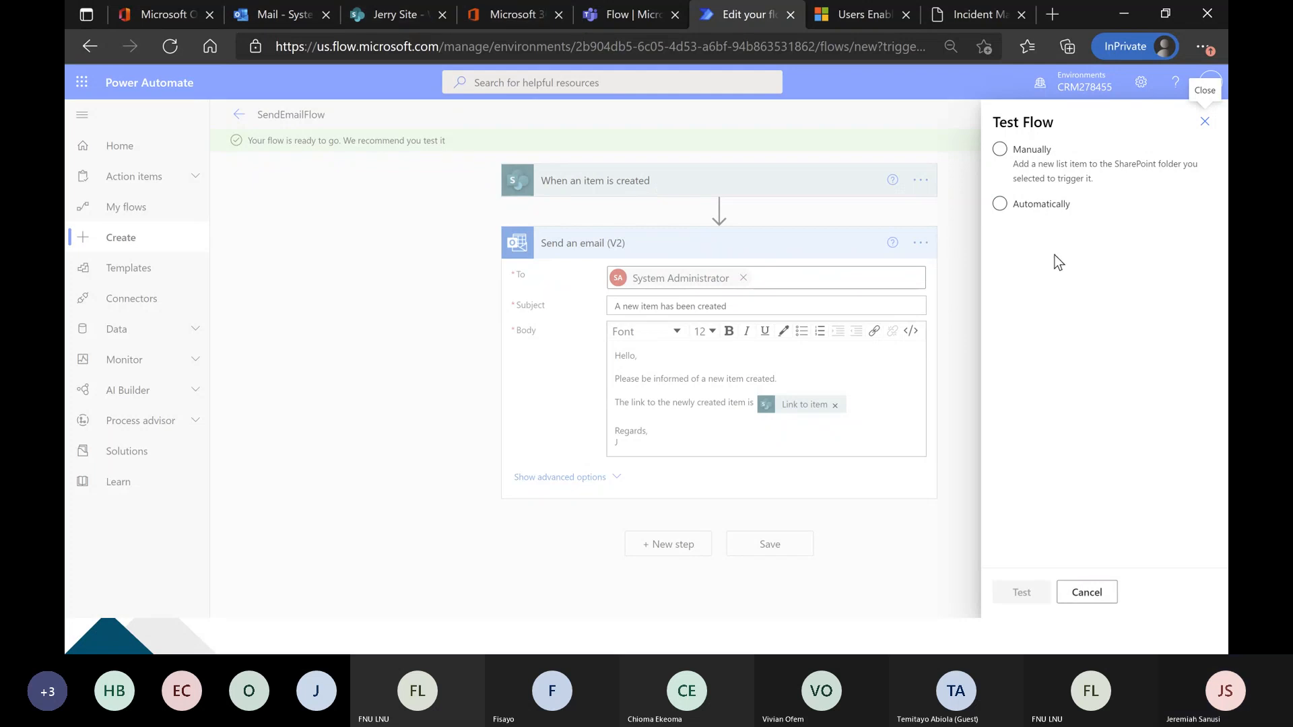
click(1058, 207)
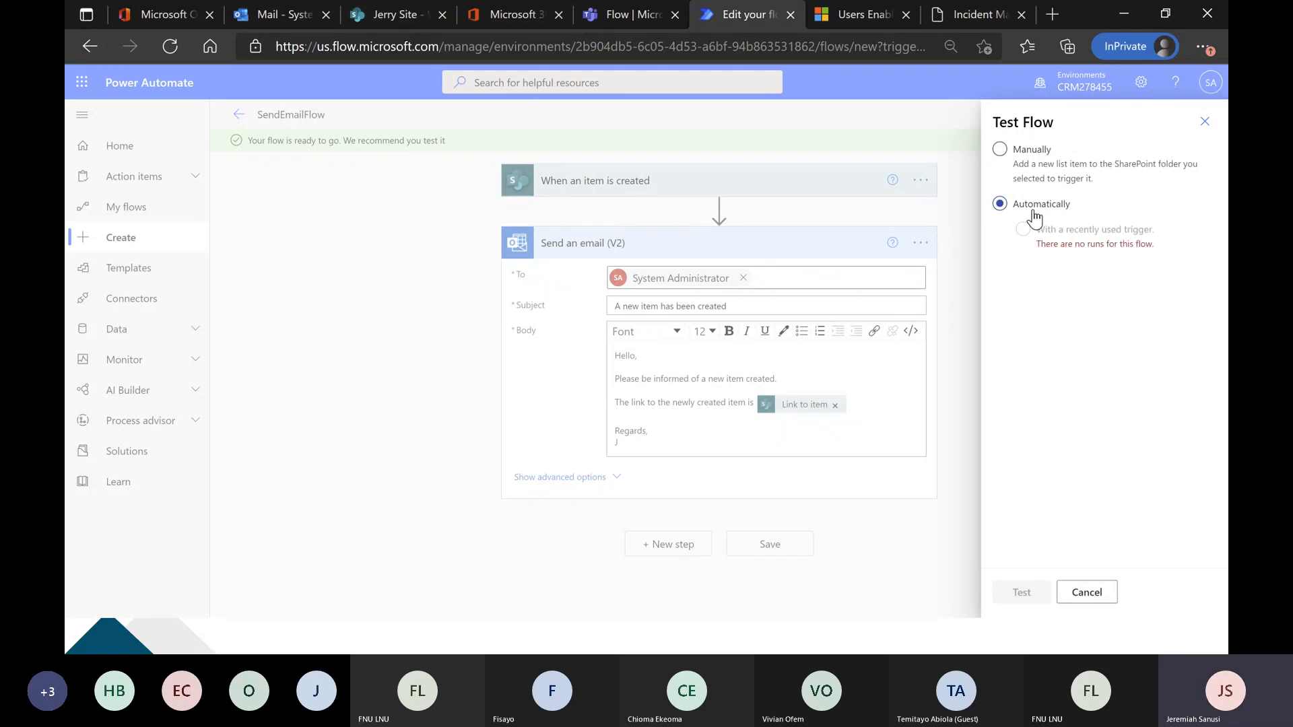
click(1019, 160)
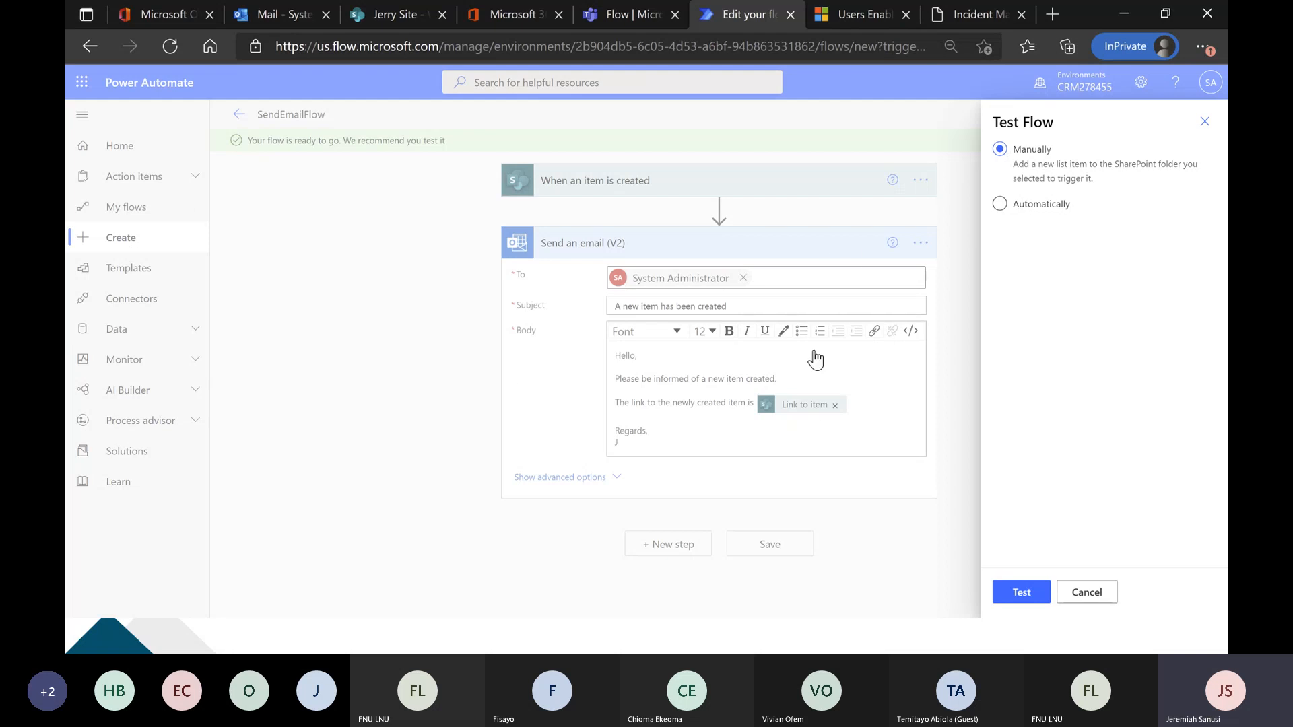
click(1034, 595)
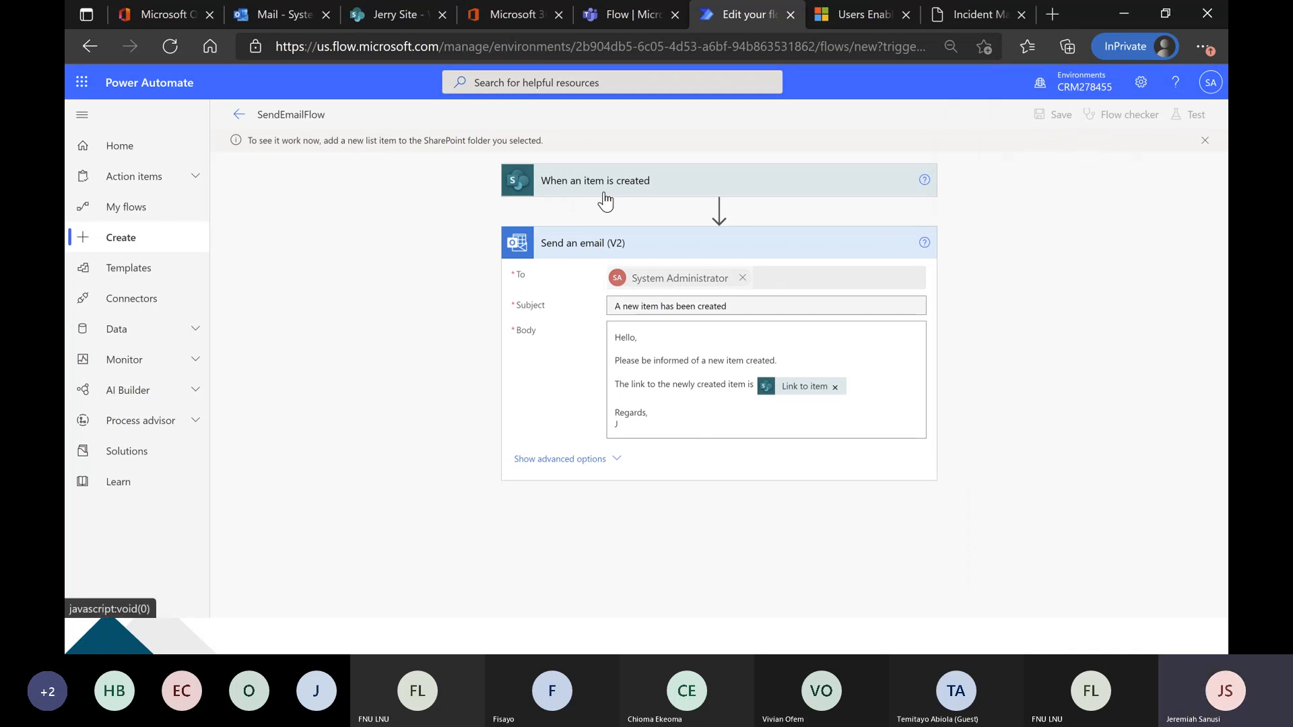
Switch to the SharePoint Wogepeef List and start a new item with the title Mr and the person's first and last name.
click(410, 16)
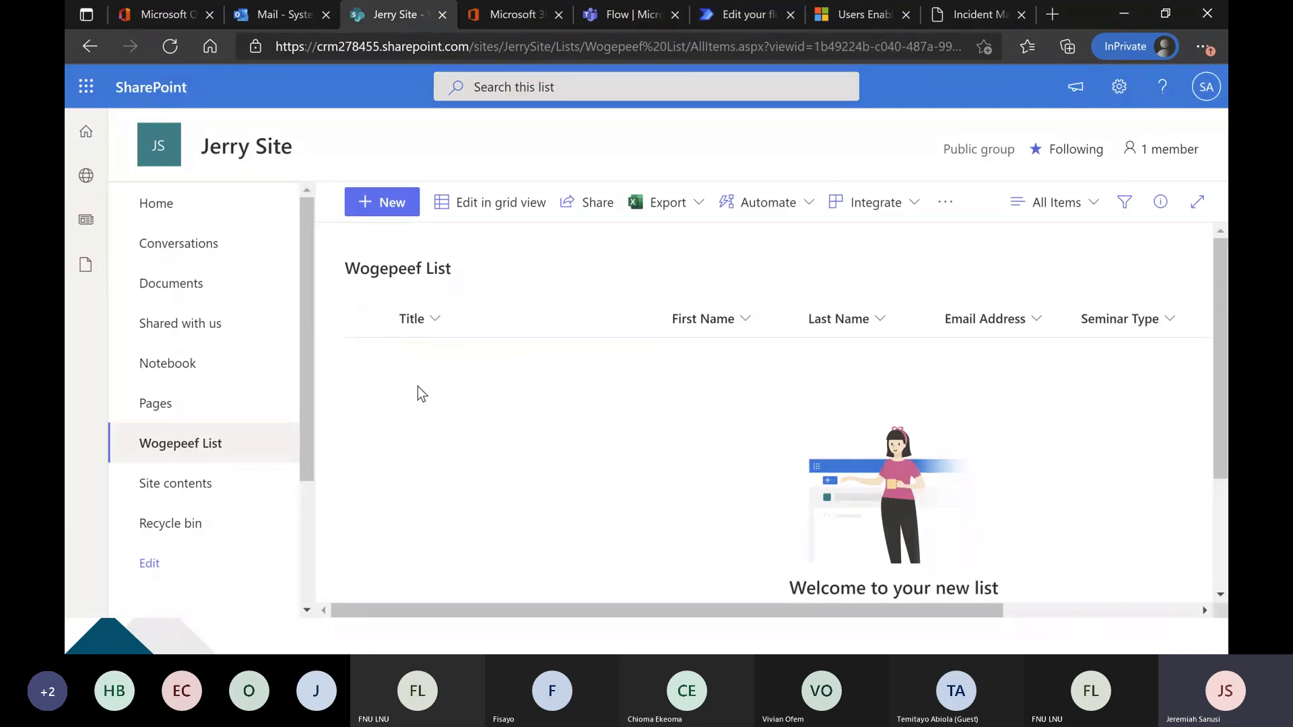
click(390, 208)
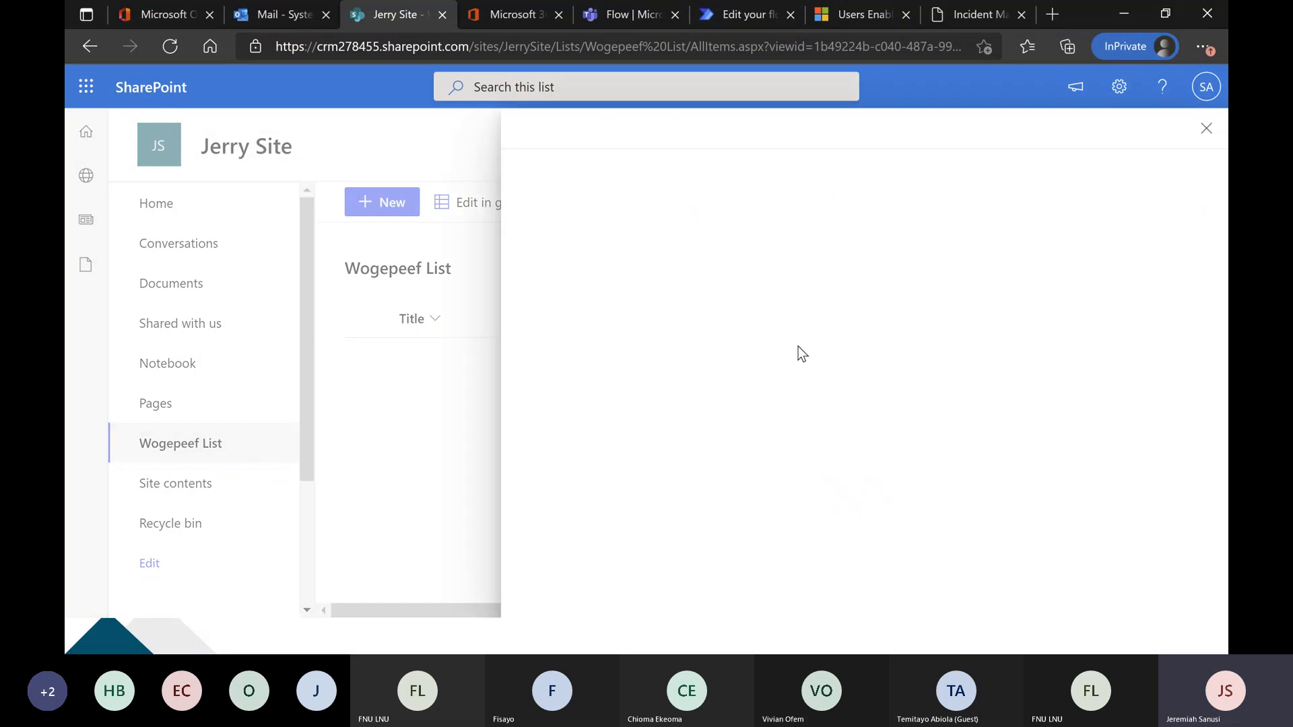
text(Mr)
key(Tab)
key(Tab)
key(Tab)
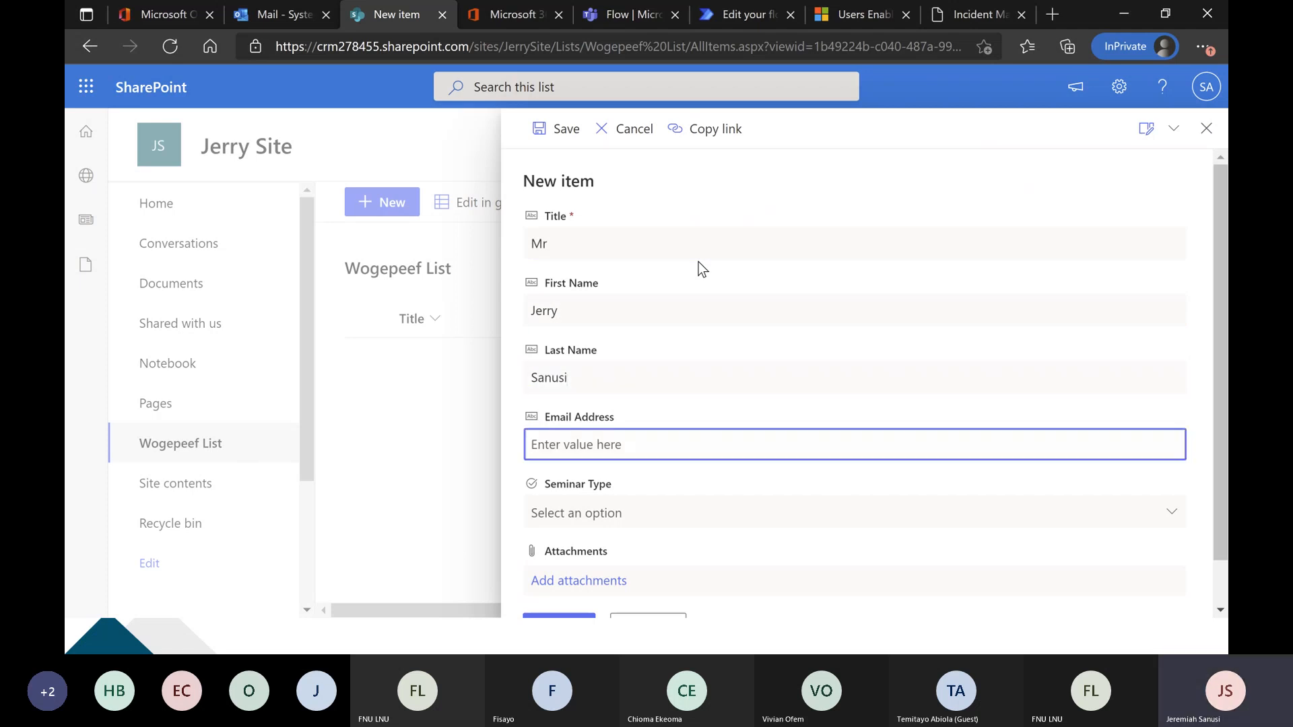
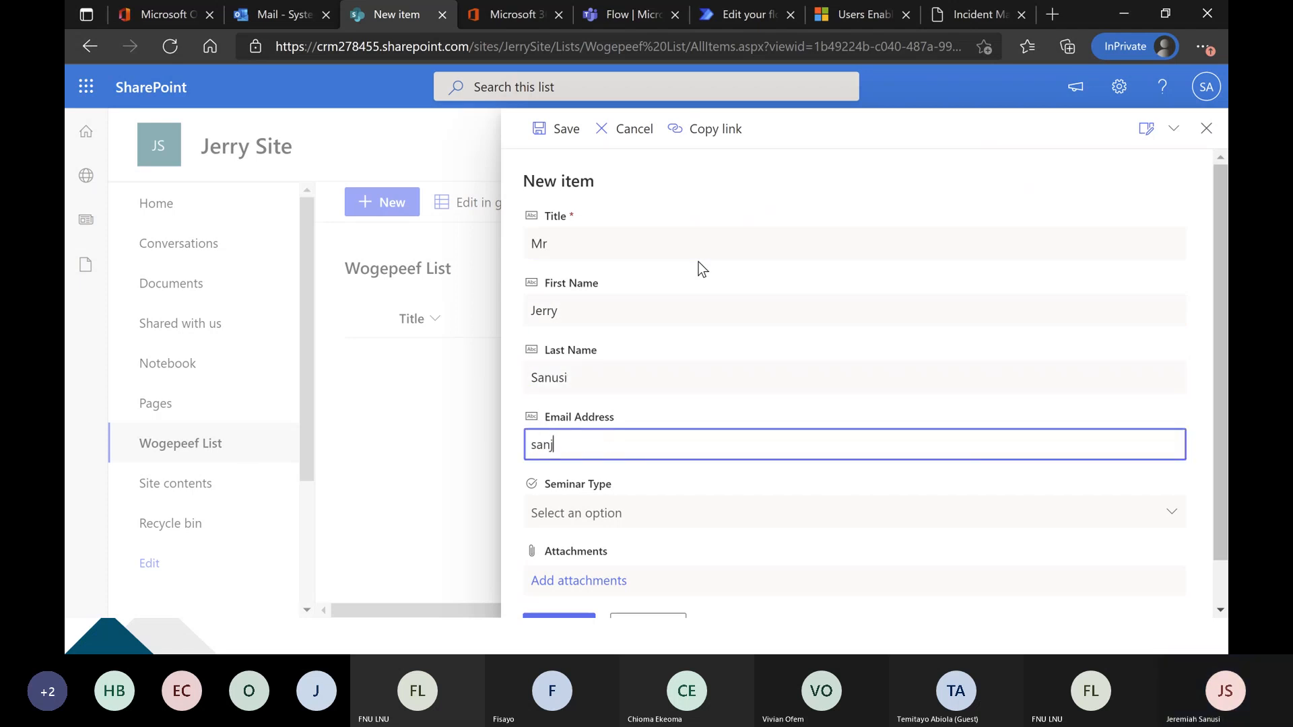
Fill in the new item's email address, set Seminar Type to Power Automate, and save the item.
scroll(727, 450, down, 1)
click(721, 462)
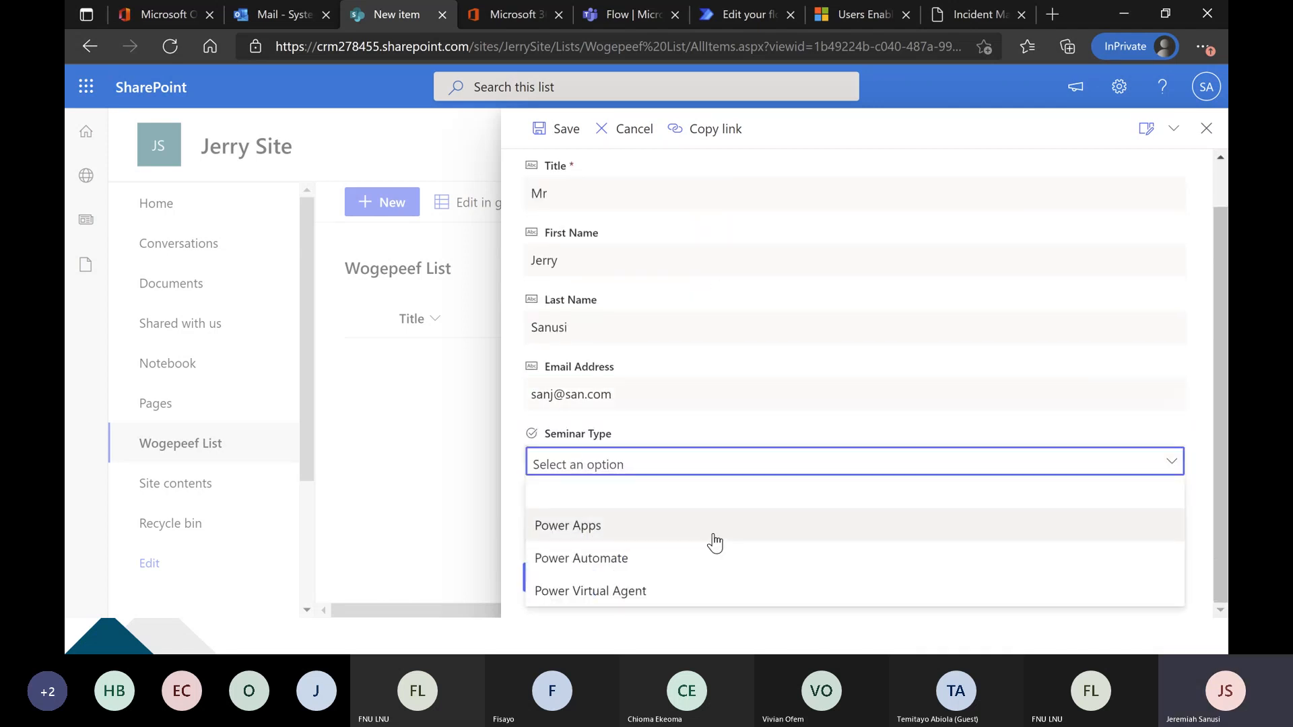
click(718, 558)
click(570, 579)
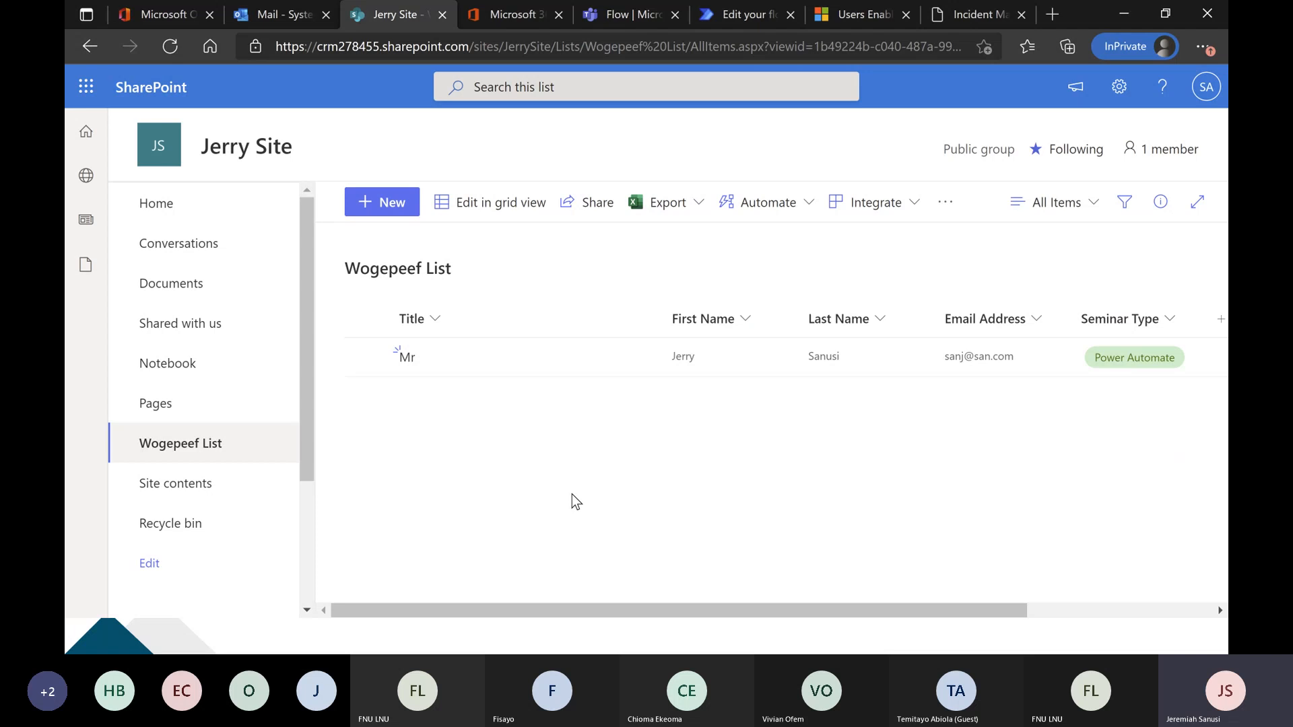
Check the flow's test run in Power Automate, and read the "A new item has been created" email in the Outlook inbox.
click(715, 18)
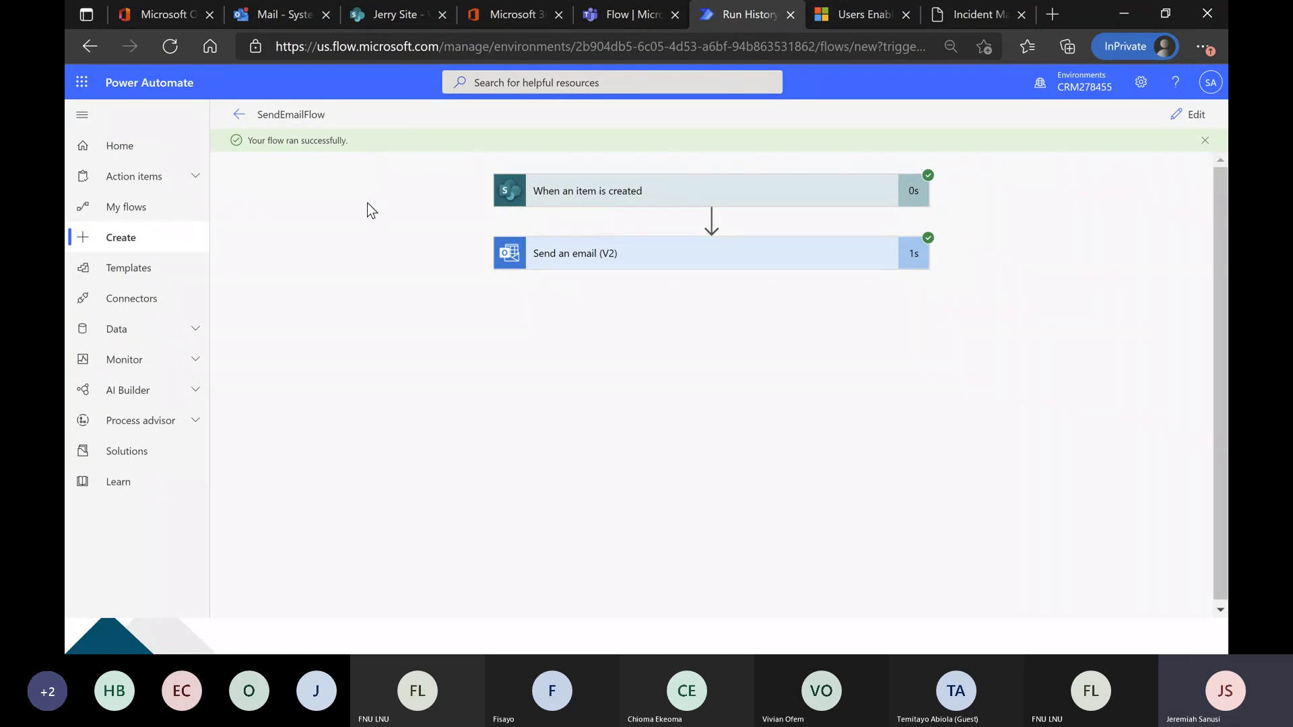
click(290, 14)
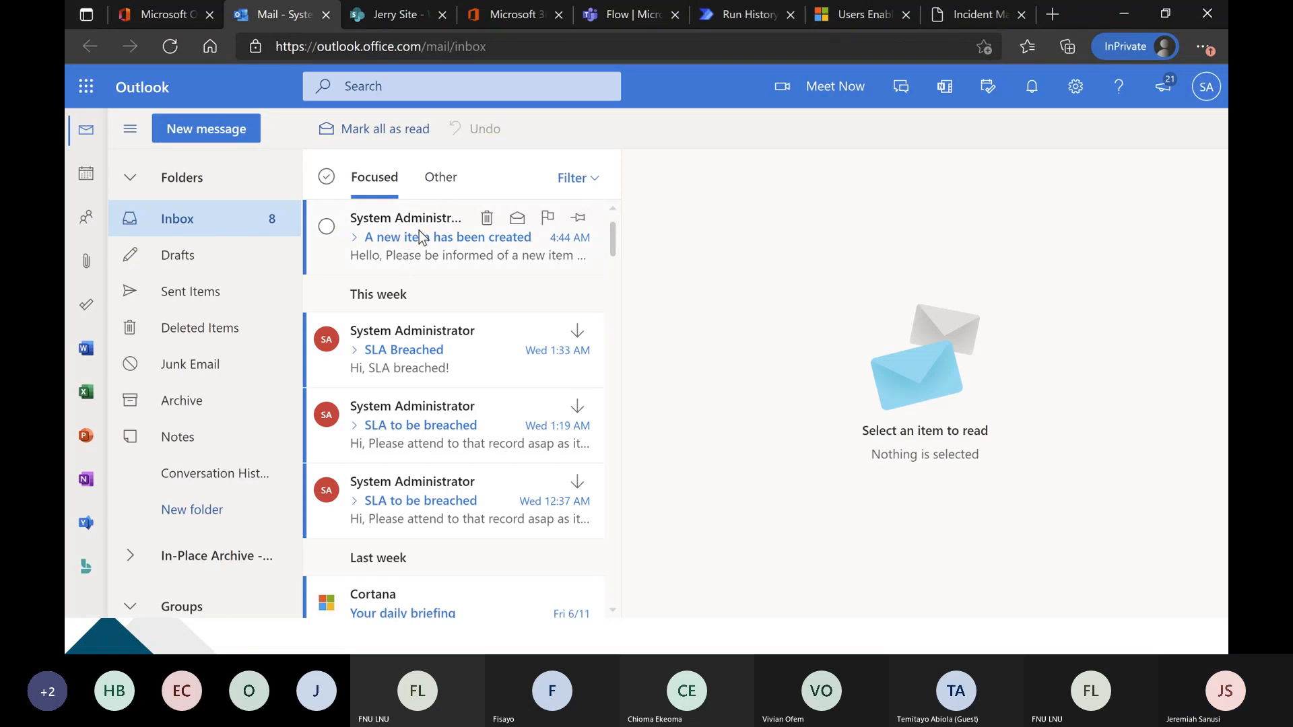
click(421, 237)
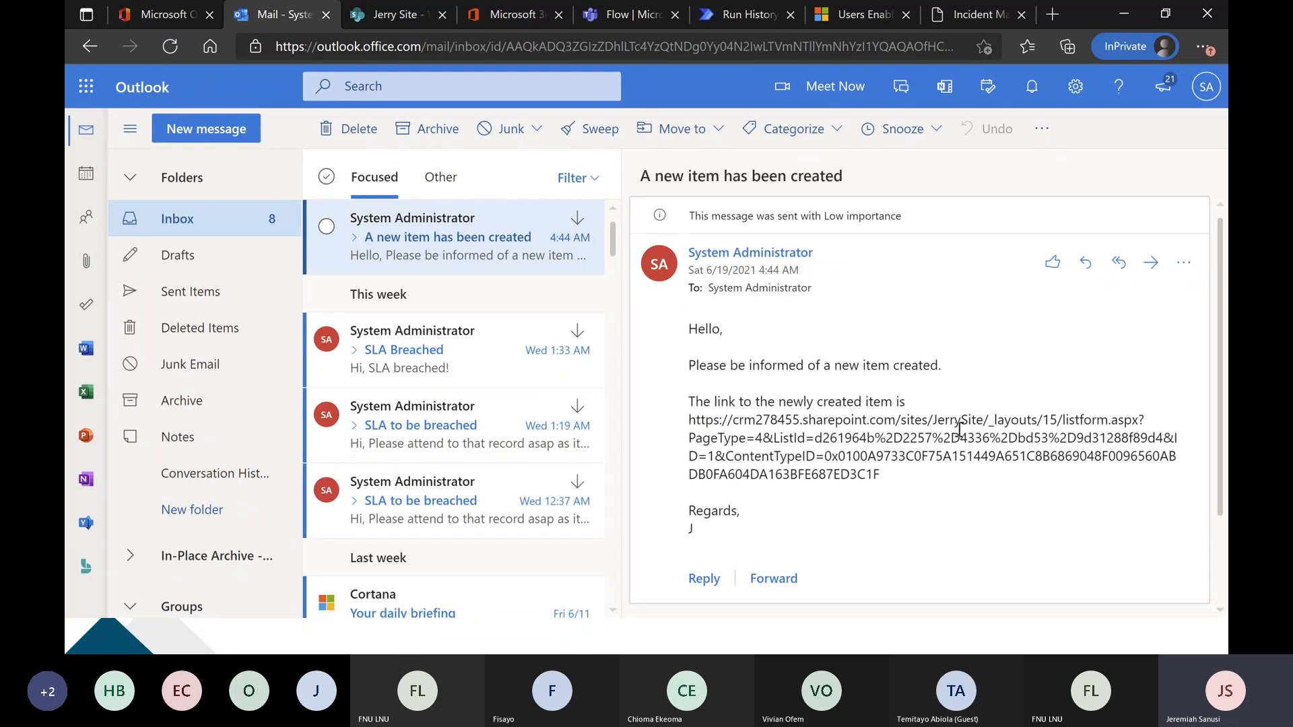
Return to SendEmailFlow in Power Automate for editing and add the Teams action "Post a choice of options as the Flow bot to a user" after the email.
click(719, 13)
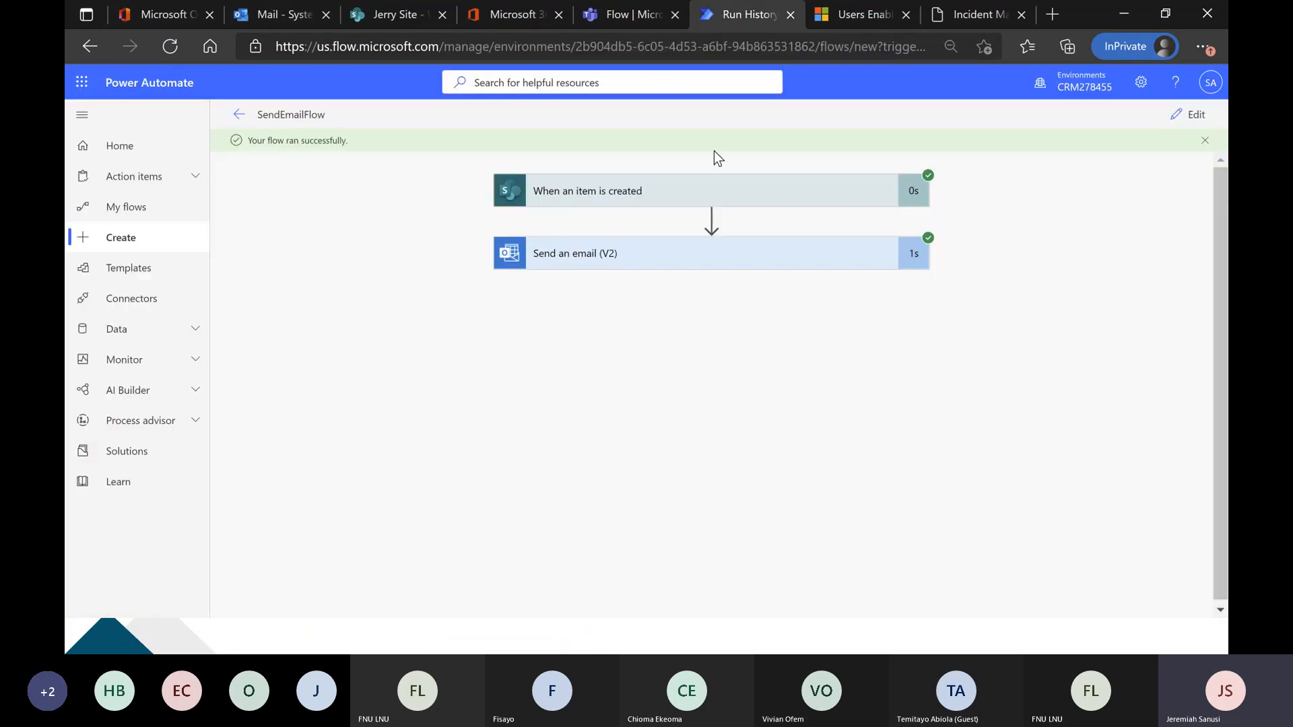
click(1190, 116)
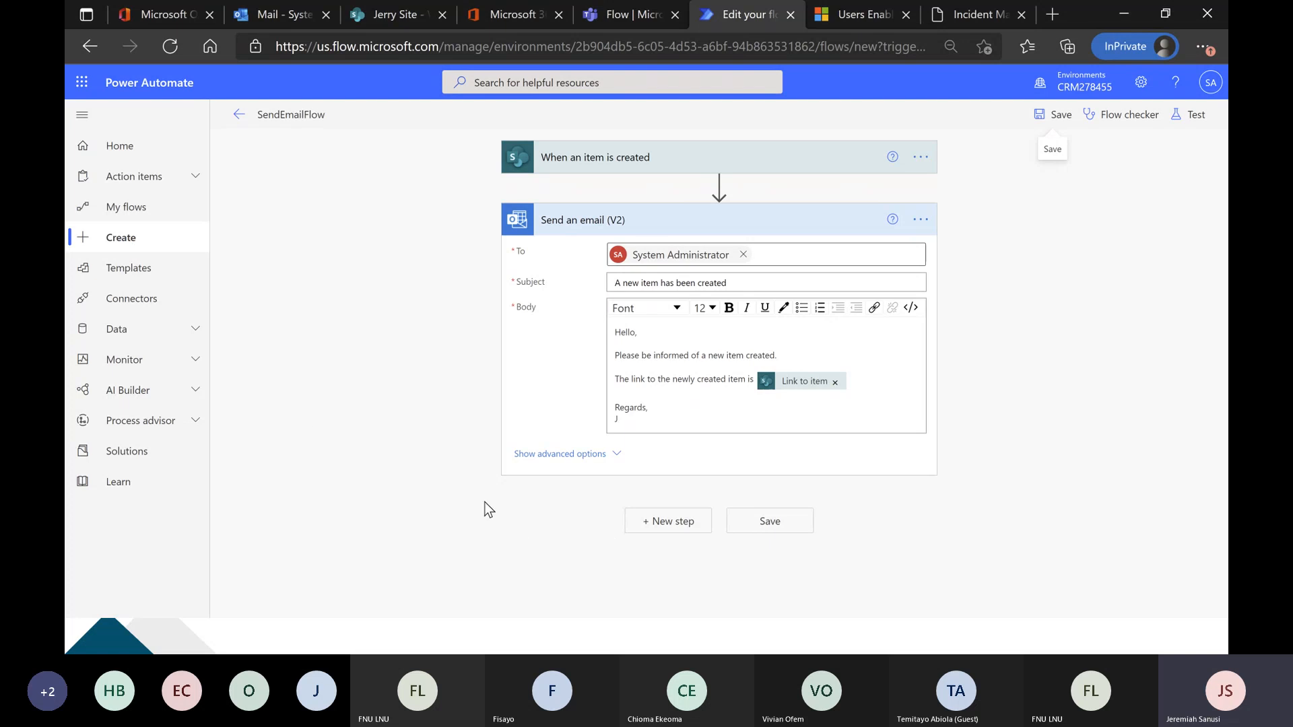
click(674, 534)
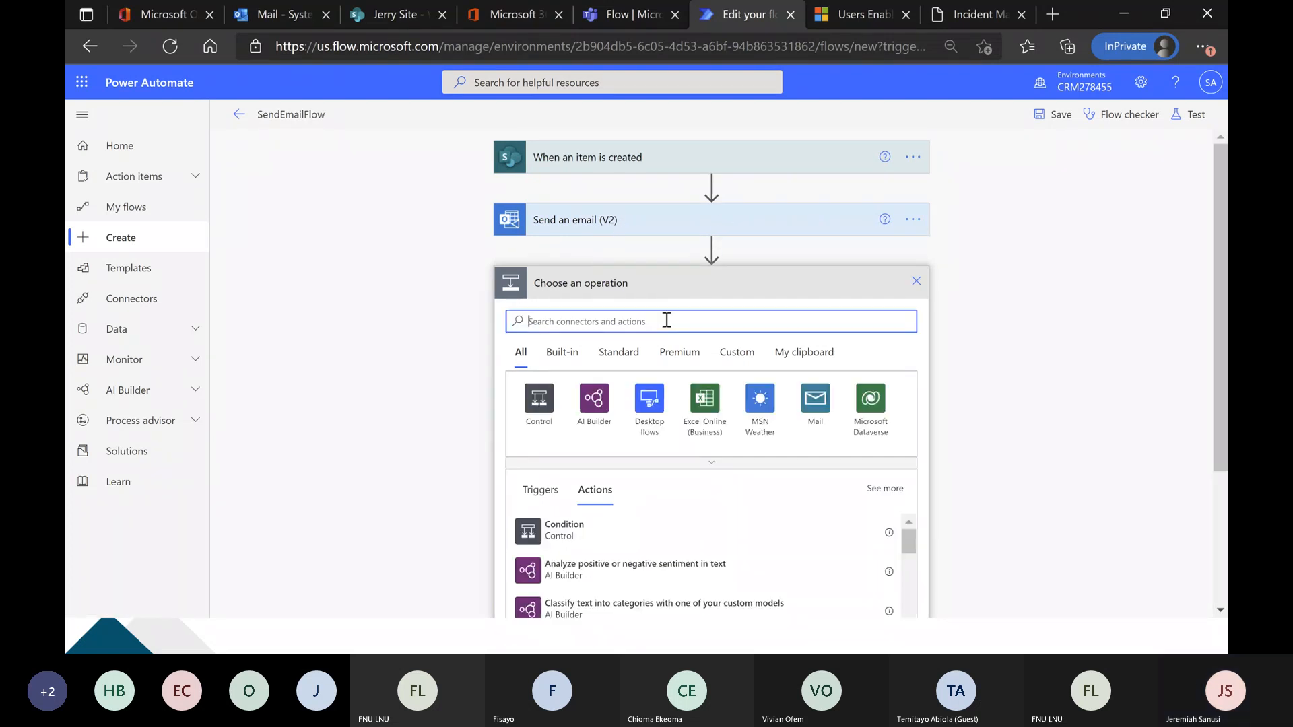
text(Teams)
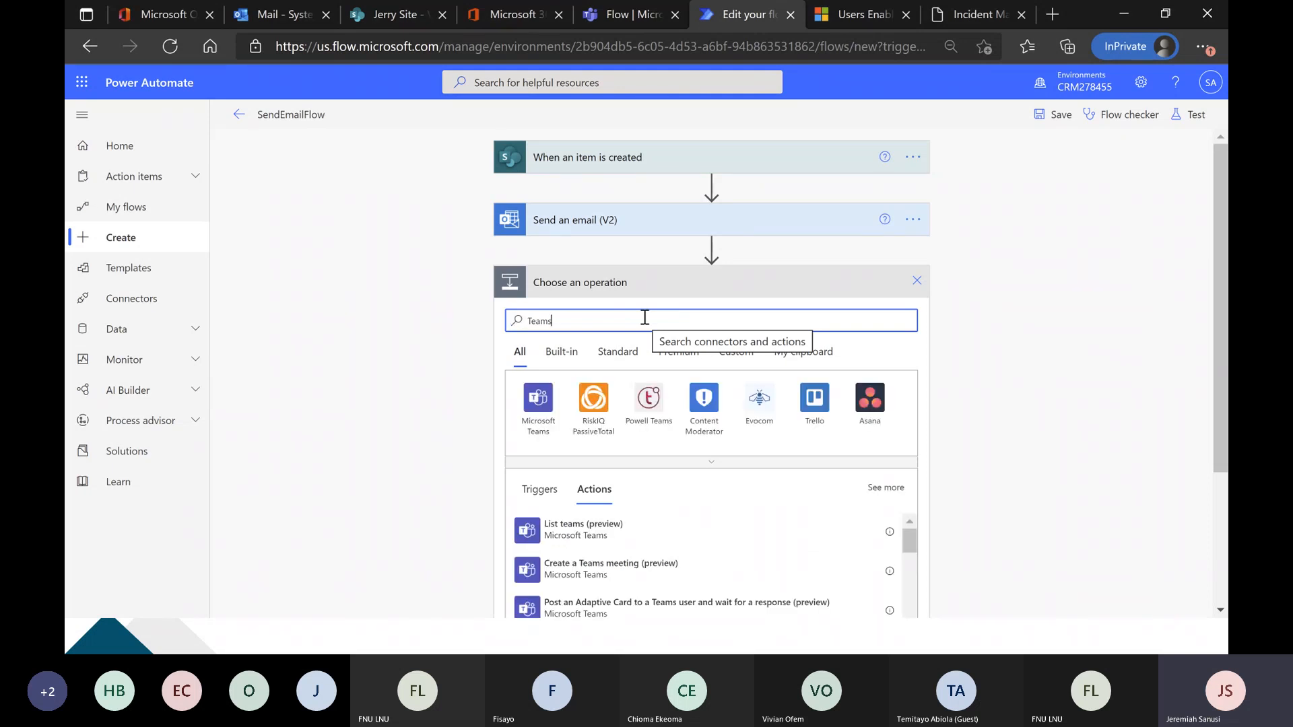
scroll(295, 341, down, 2)
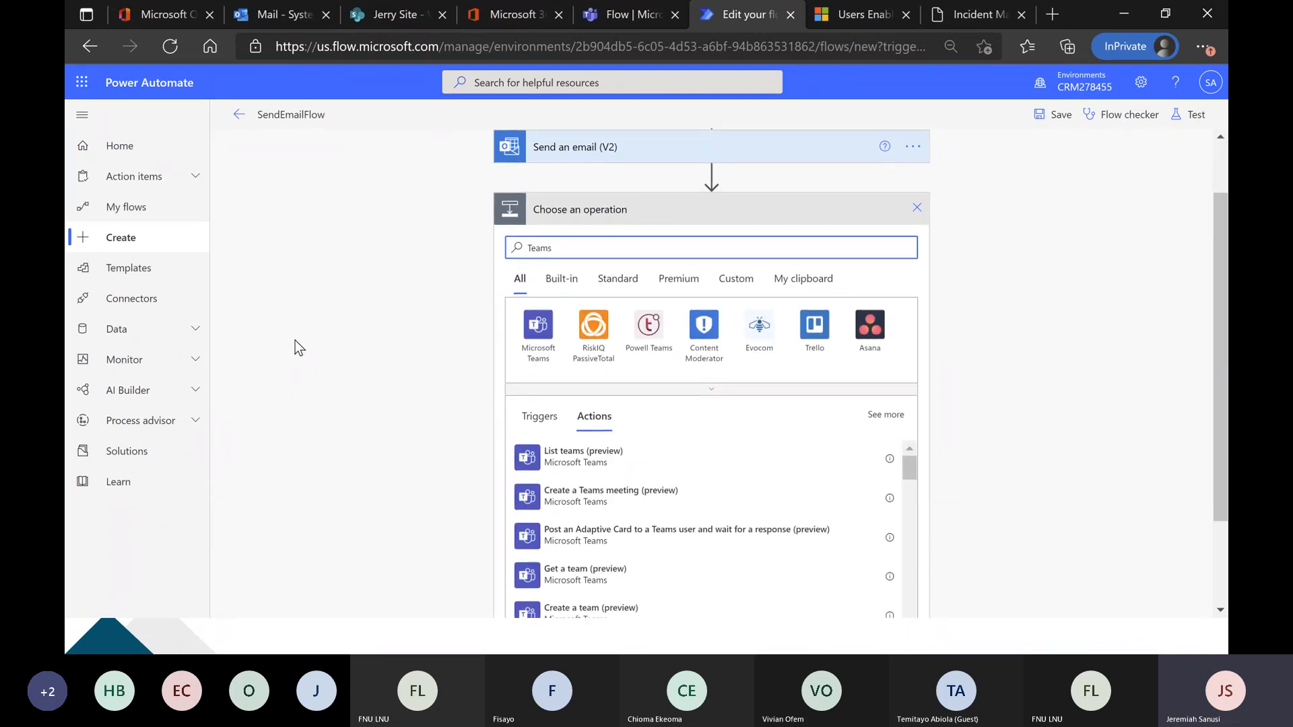
scroll(291, 350, down, 1)
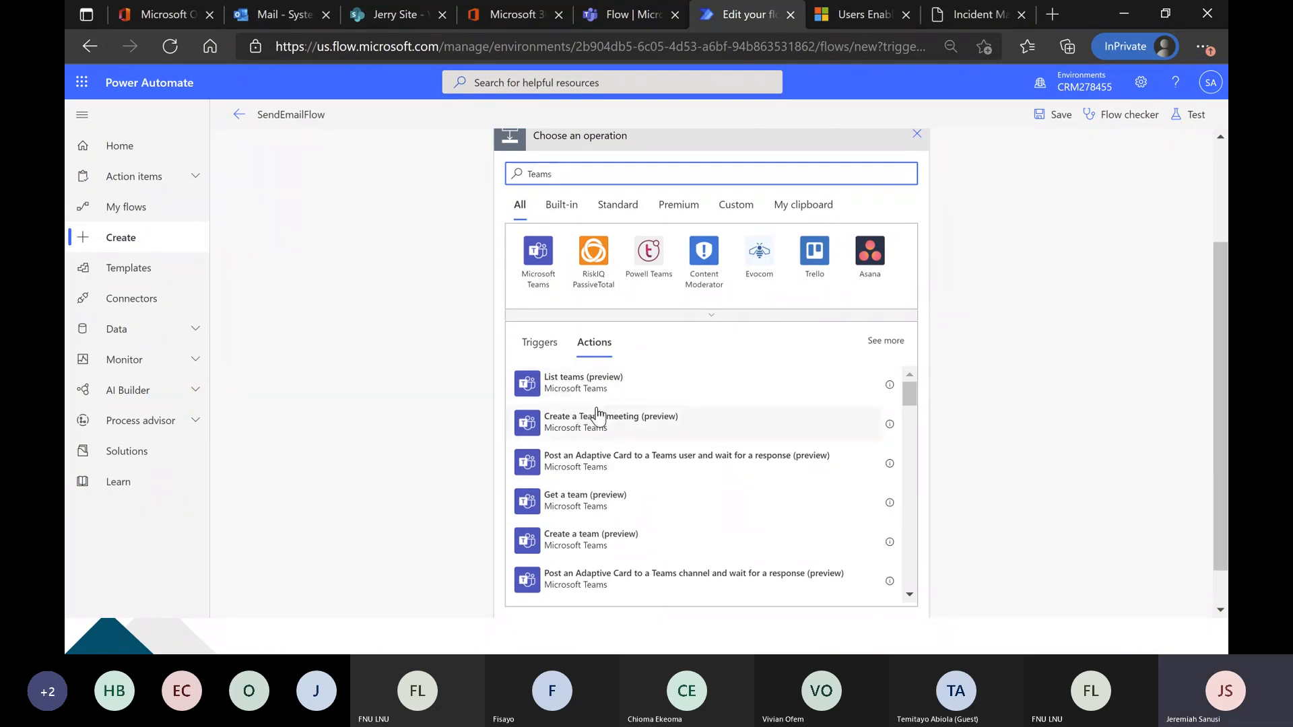
scroll(614, 424, down, 2)
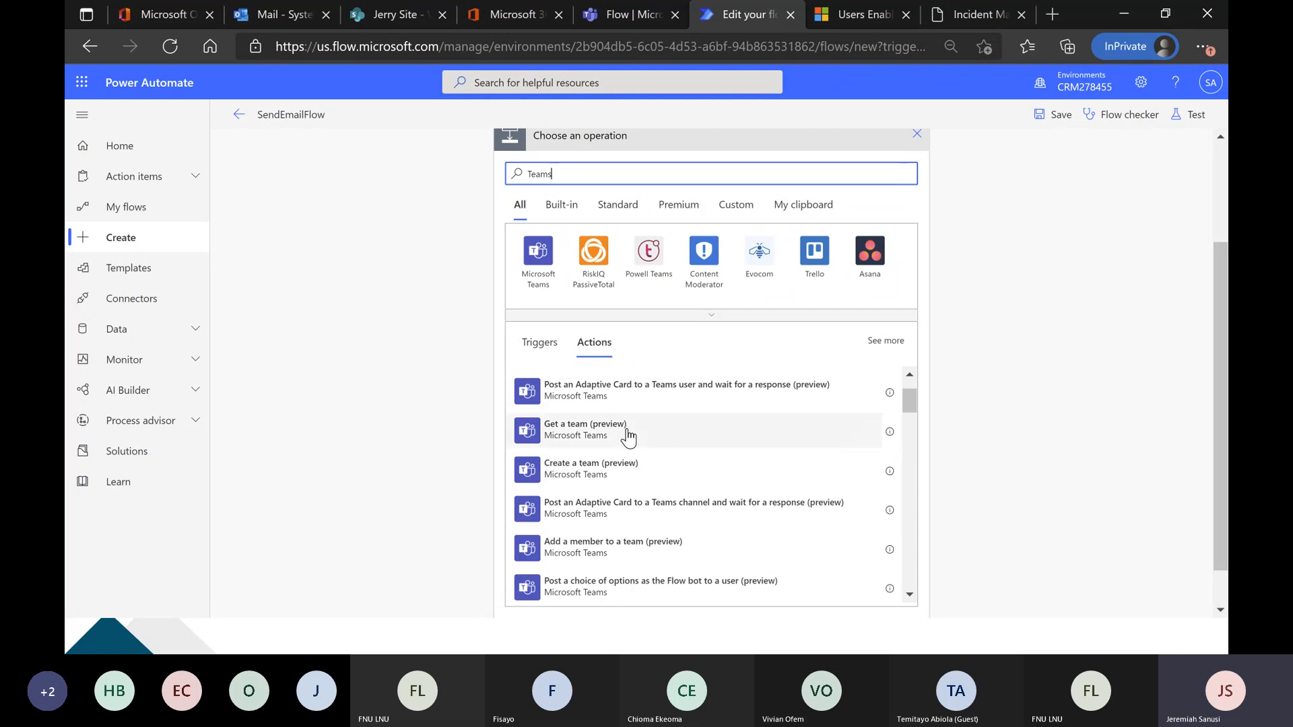
scroll(628, 437, down, 2)
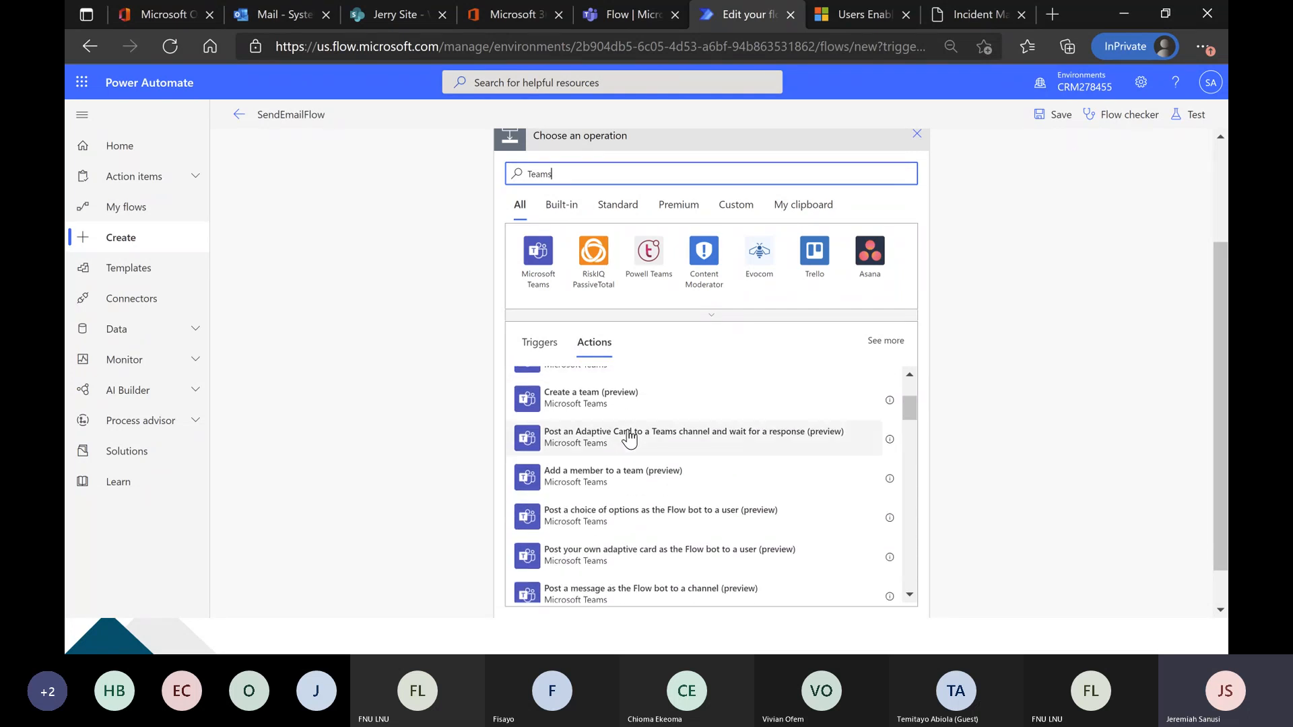
scroll(629, 437, down, 1)
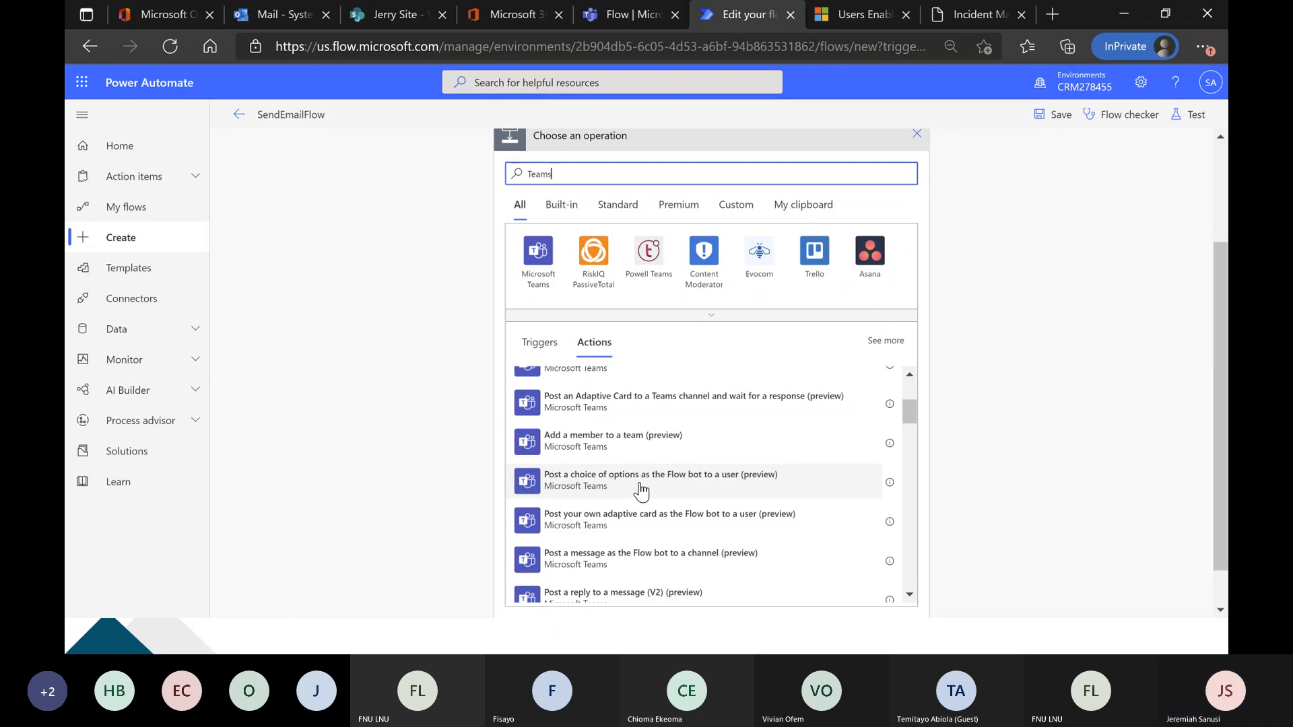
click(683, 479)
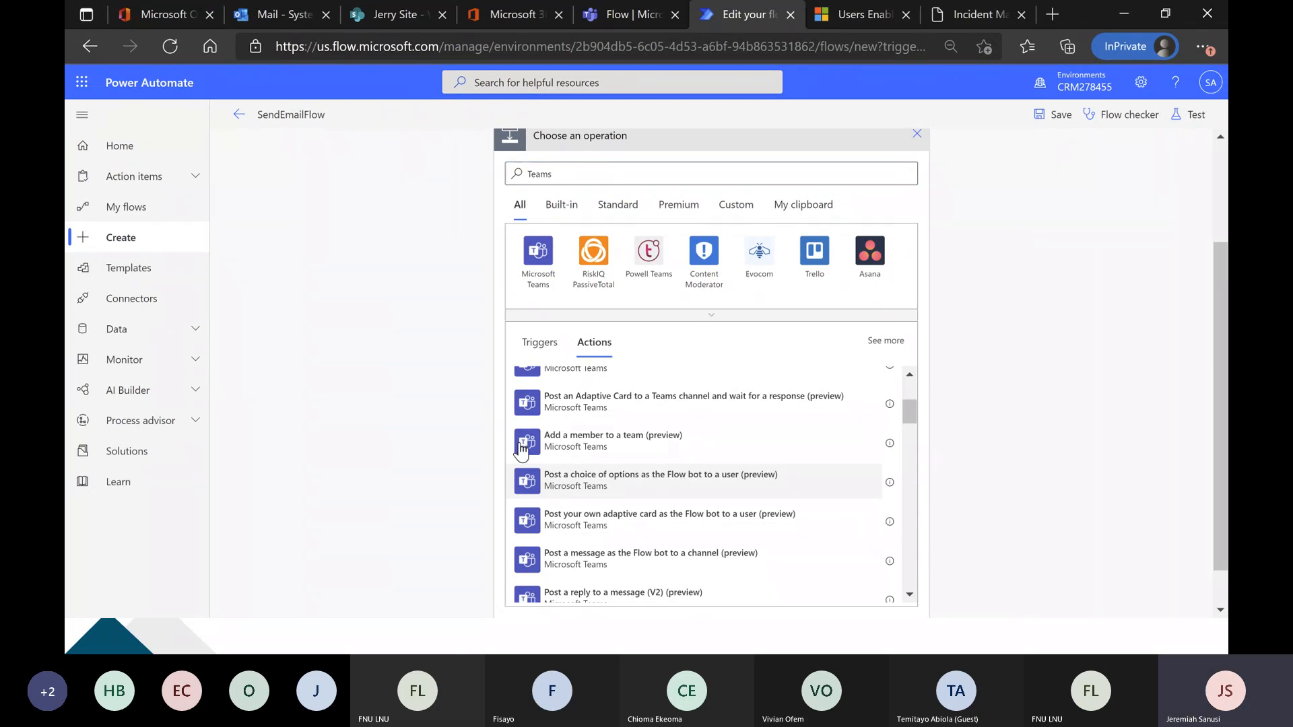
click(736, 479)
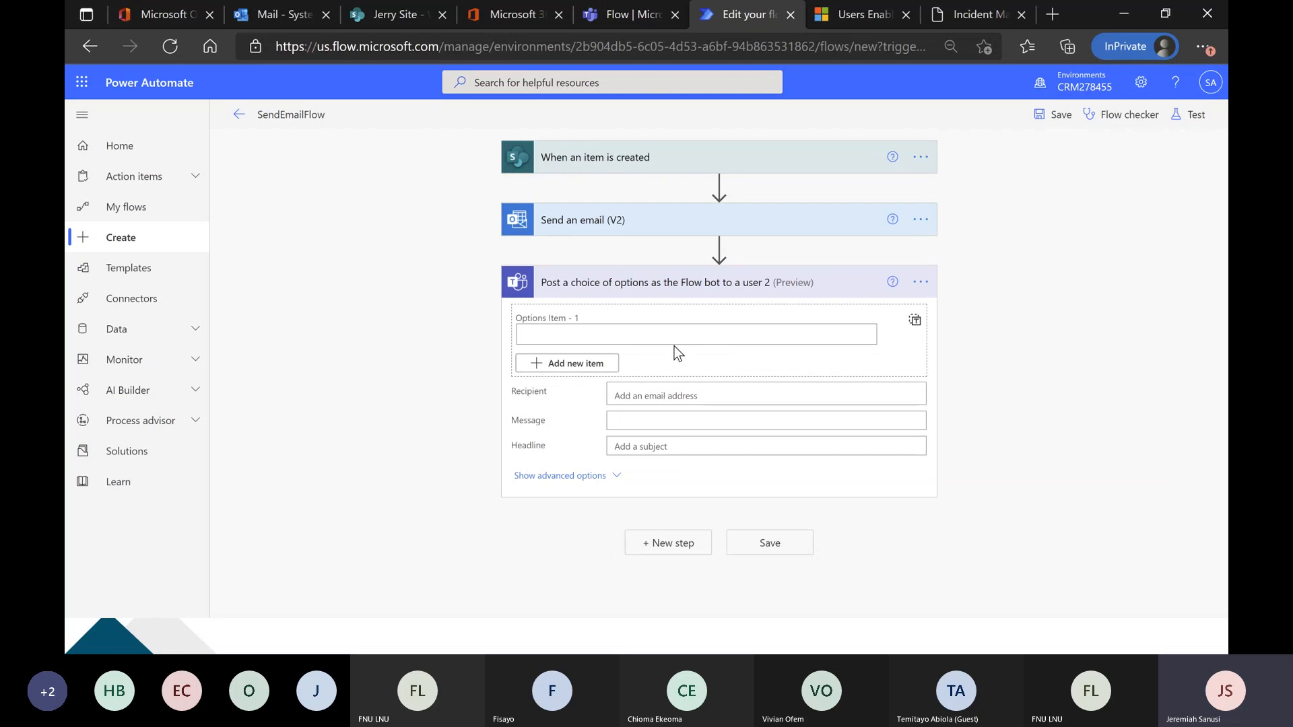
Enter Approve as the first option and add Reject as the second option of the Teams action.
click(658, 334)
text(Approve)
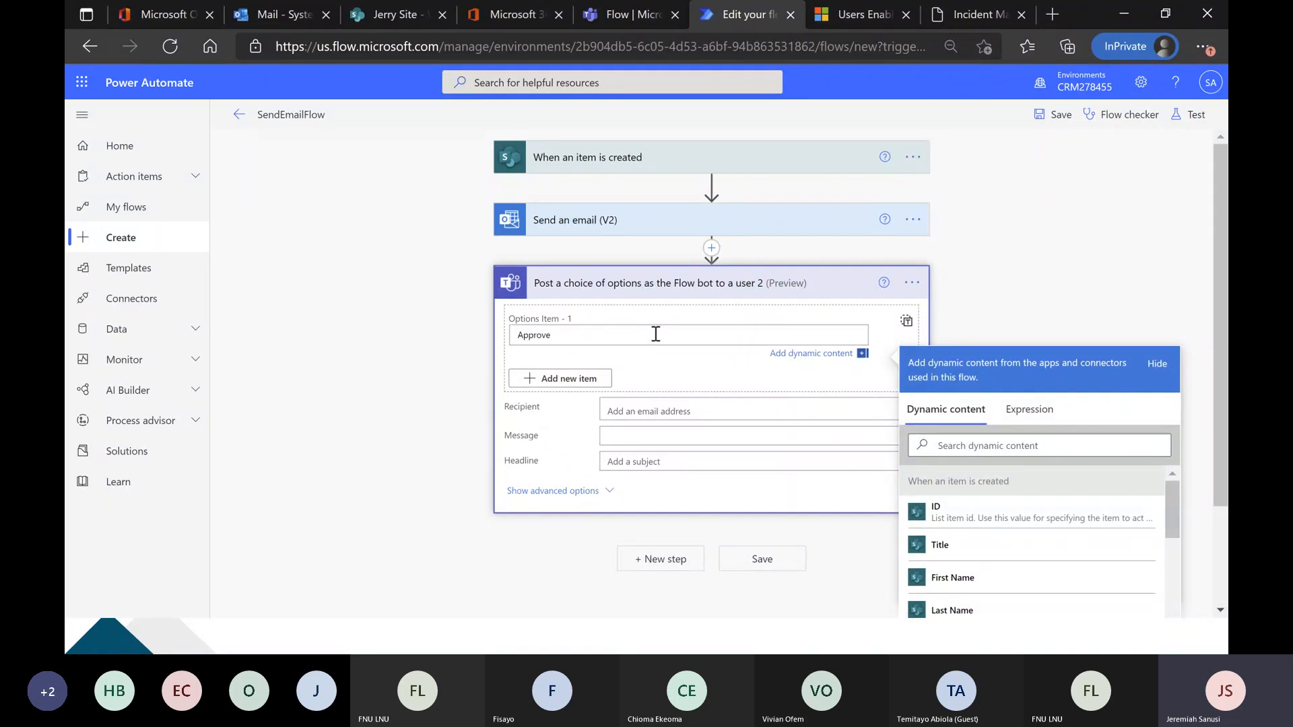
click(594, 379)
click(594, 373)
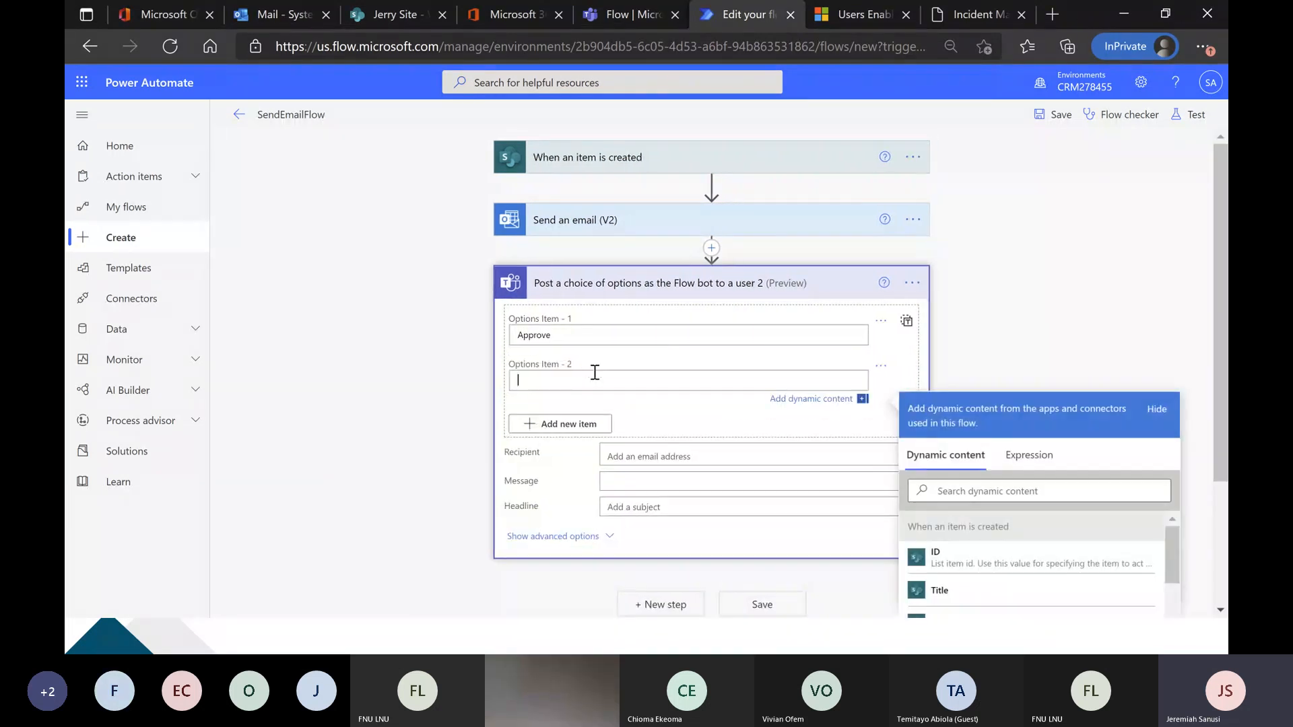
text(Reject)
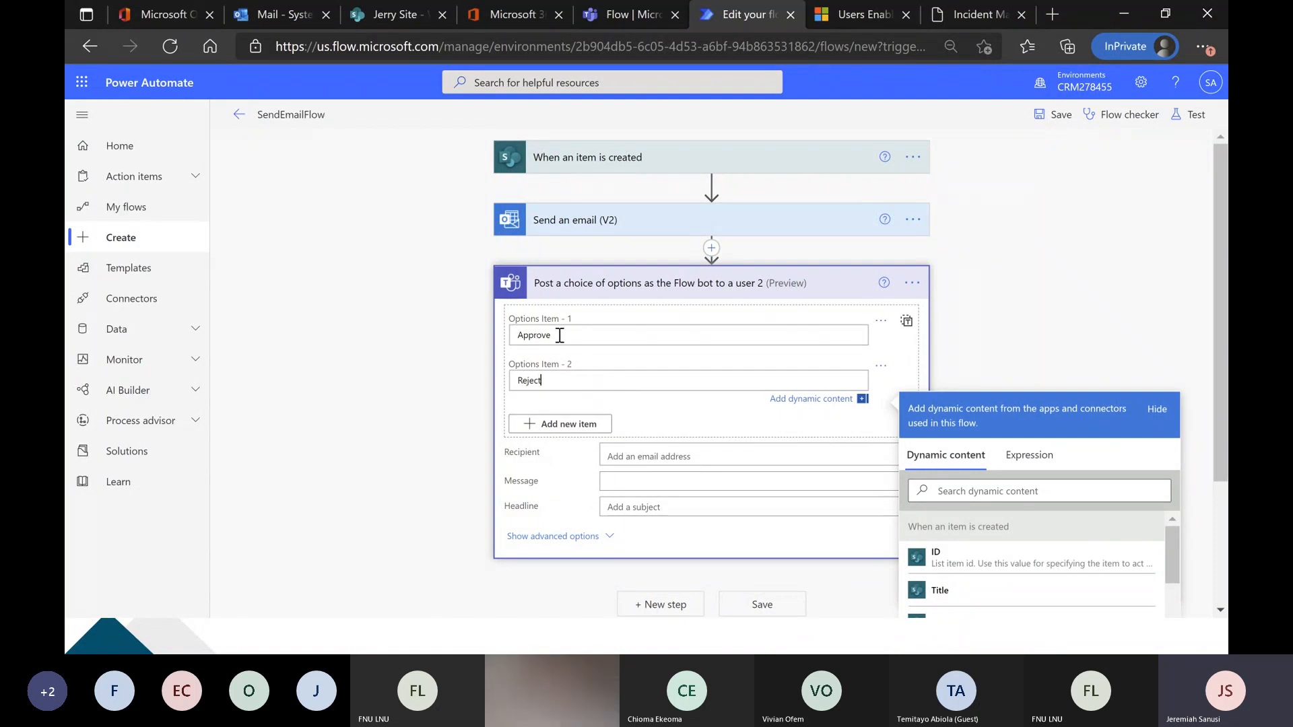
click(595, 338)
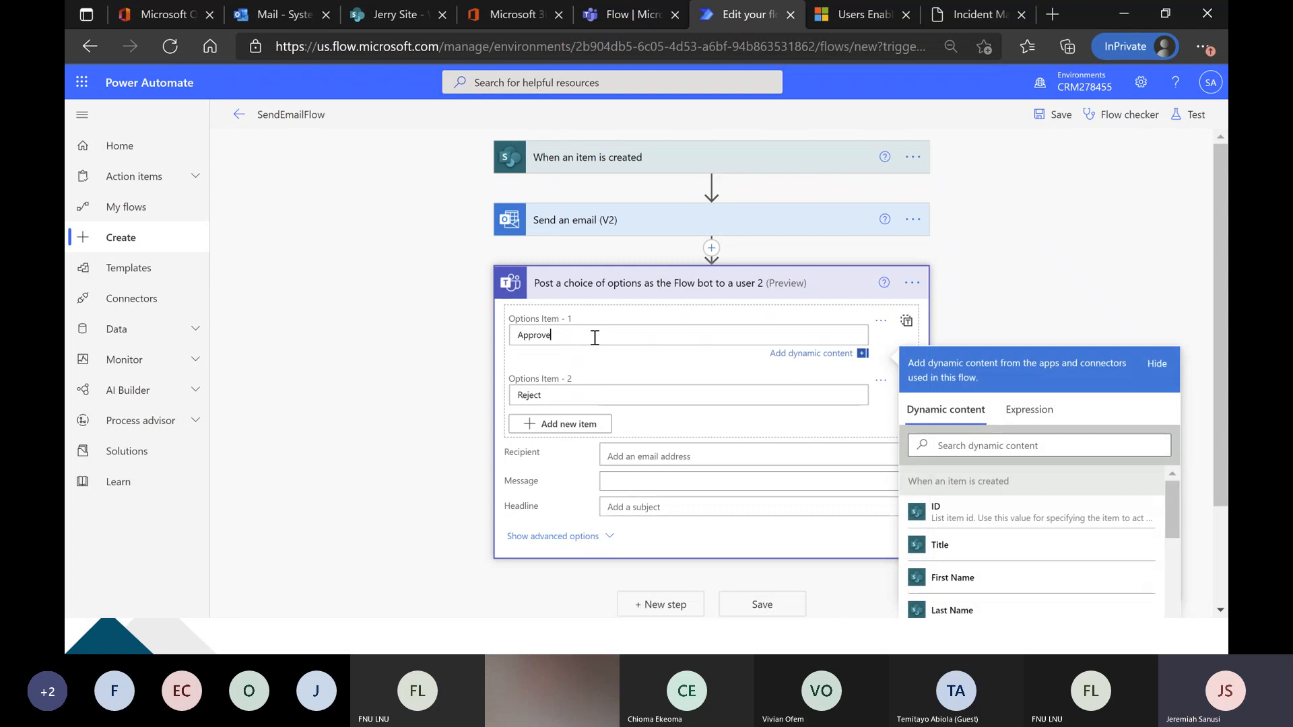
click(618, 393)
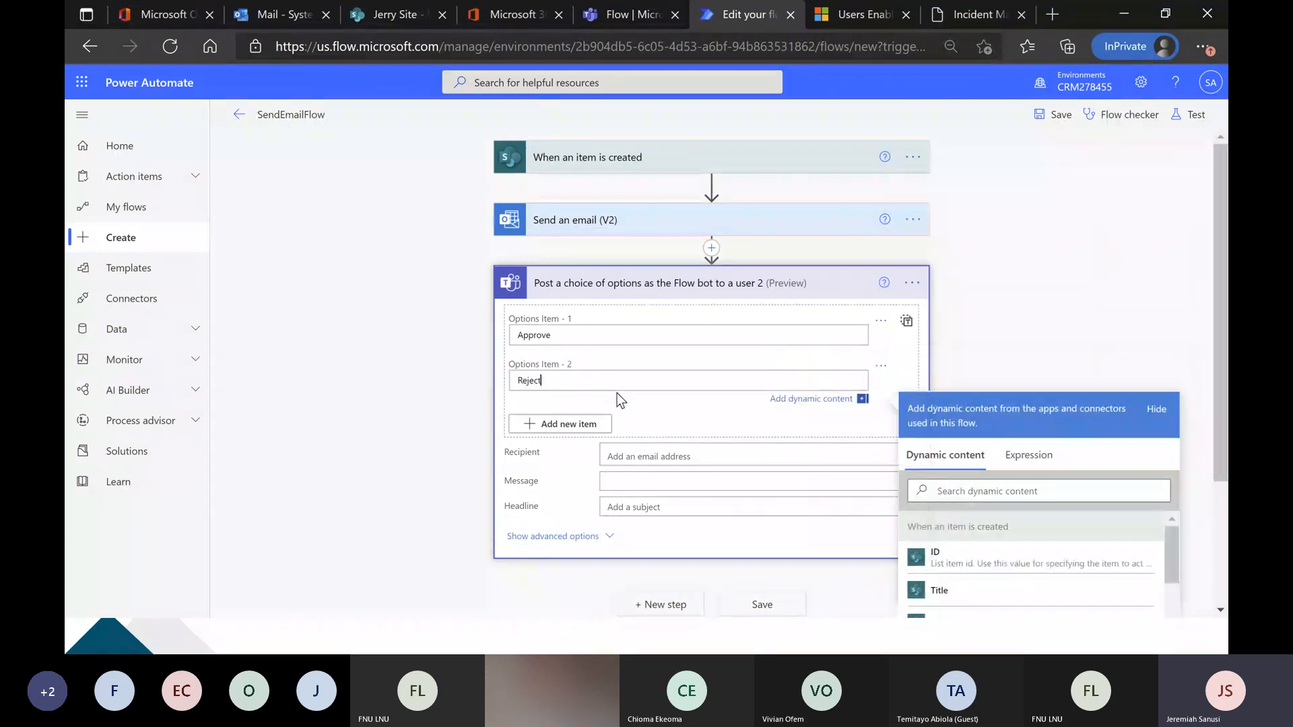
click(619, 336)
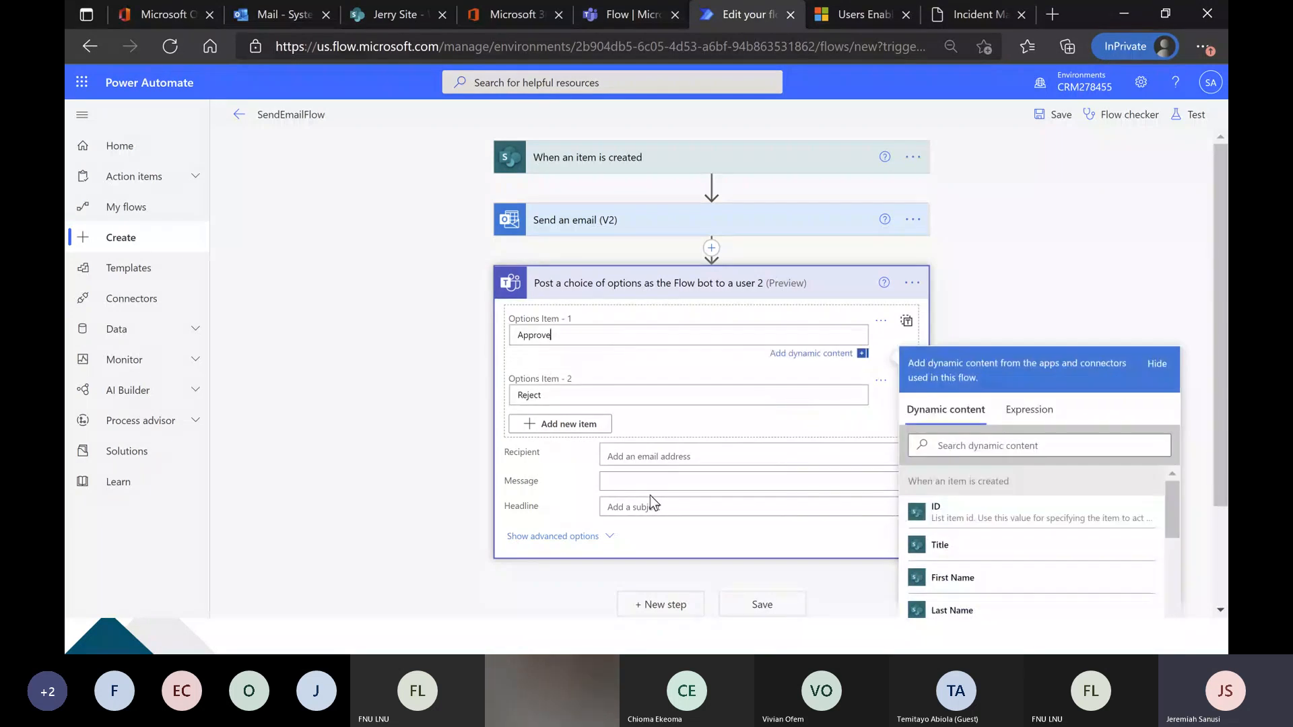
Look up "admin" and set System Administrator as the recipient of the Teams action.
scroll(647, 438, down, 1)
click(659, 398)
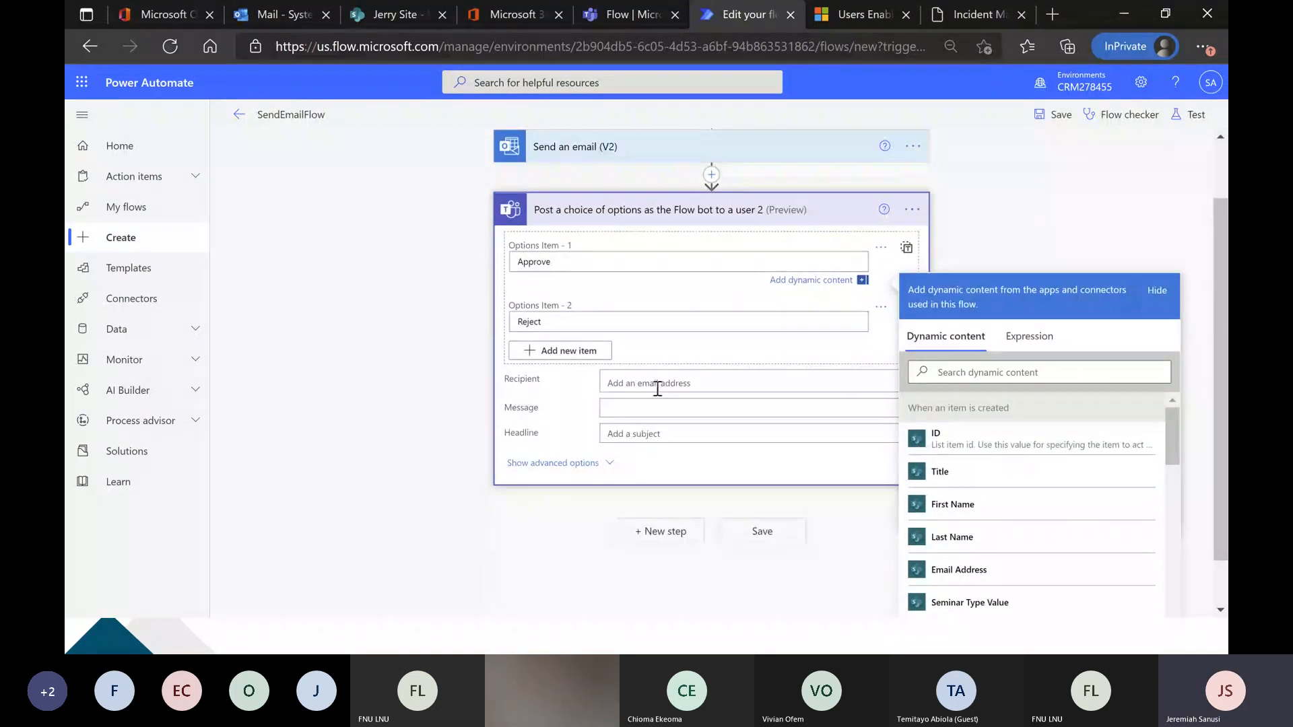
scroll(656, 387, up, 1)
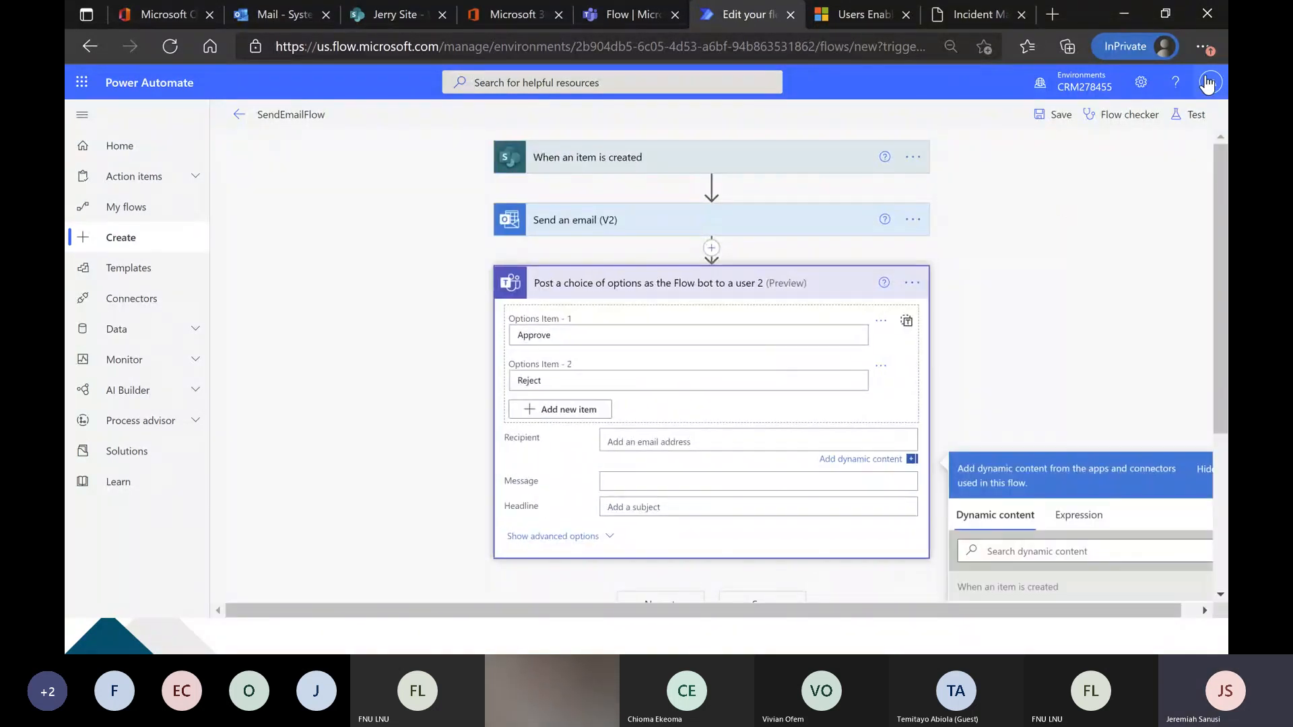
text(admin)
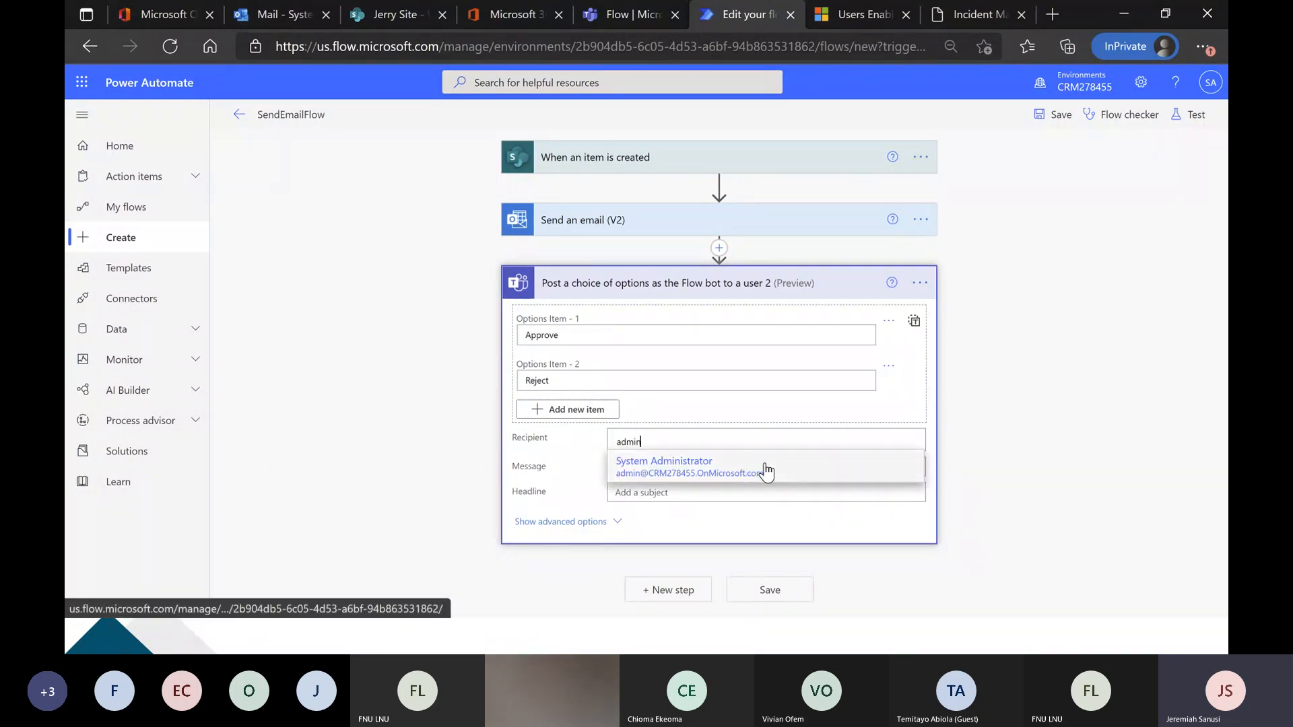
click(765, 466)
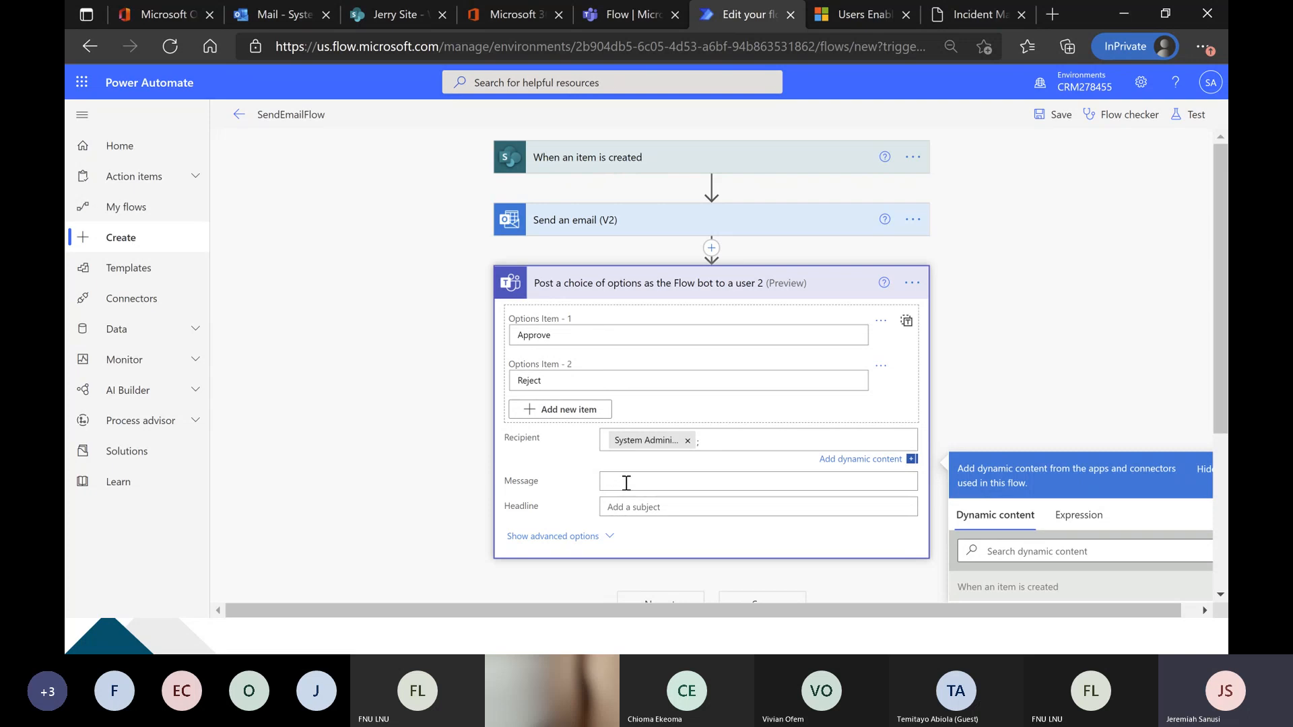
Set the Teams action's headline to "A new item has been created".
click(645, 504)
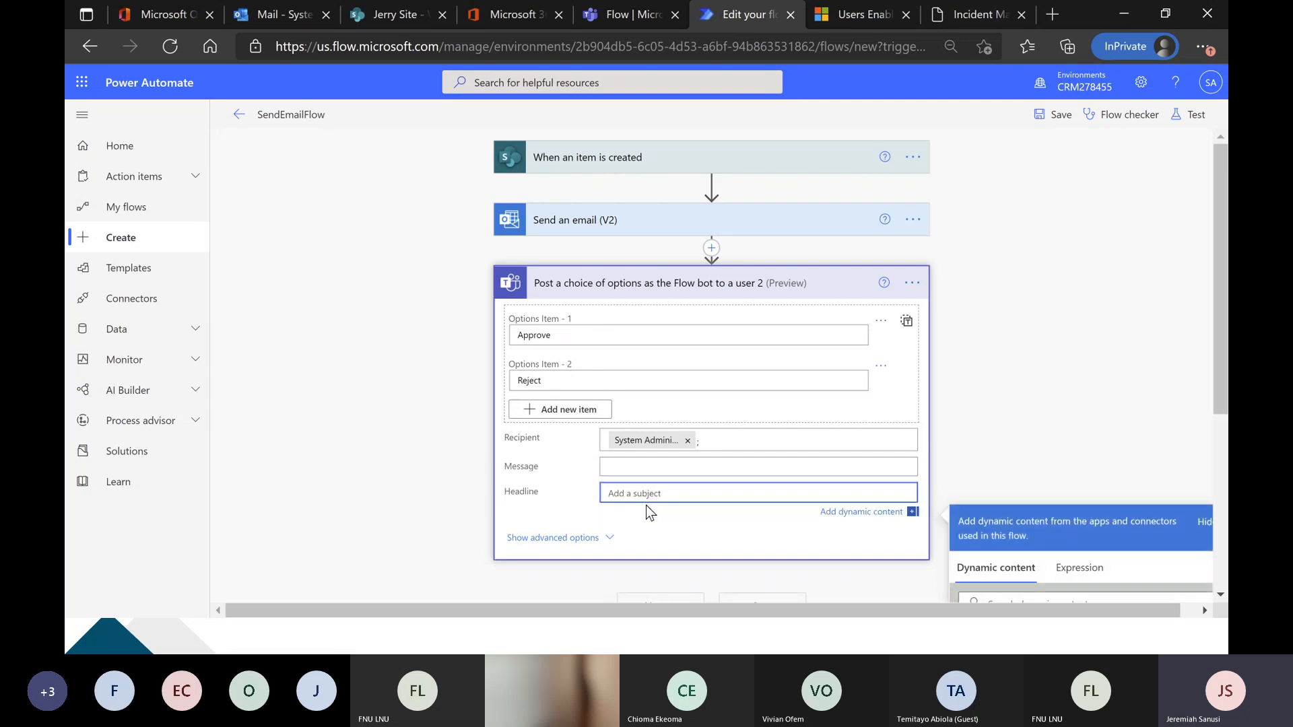
text(Anew)
key(BackSpace)
key(BackSpace)
text(n)
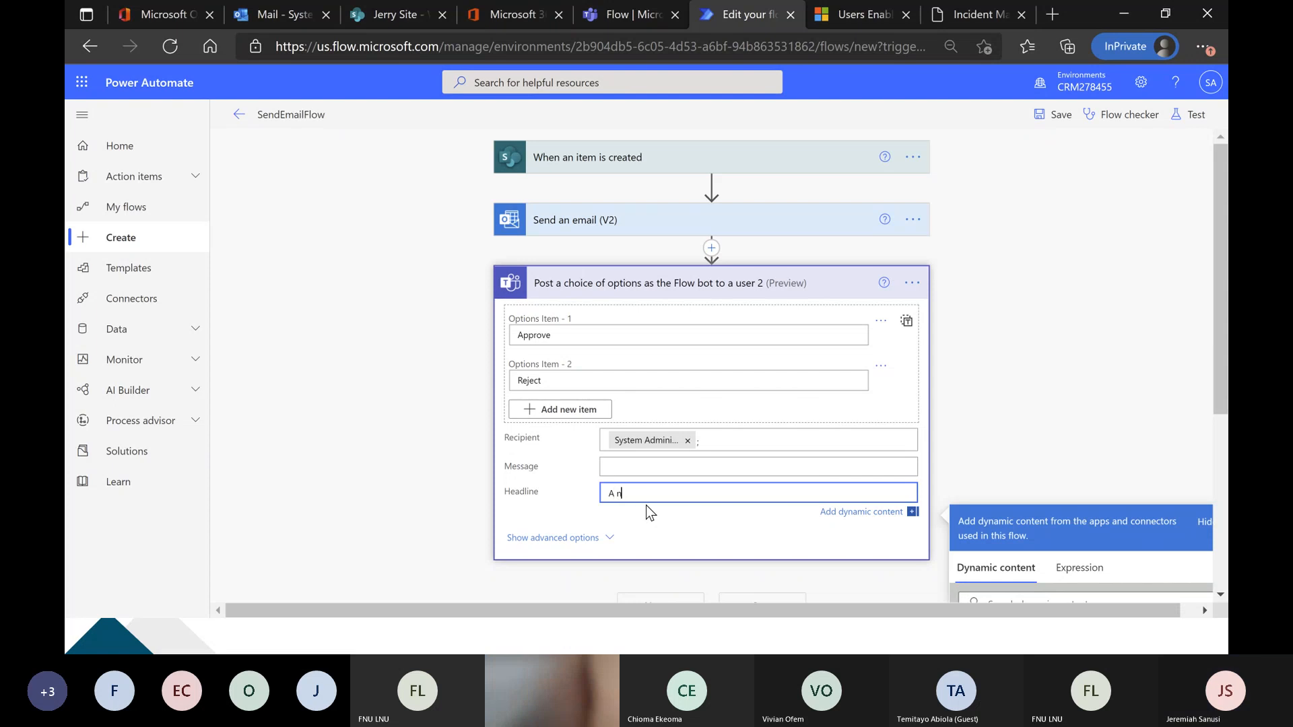
text(ew item has been )
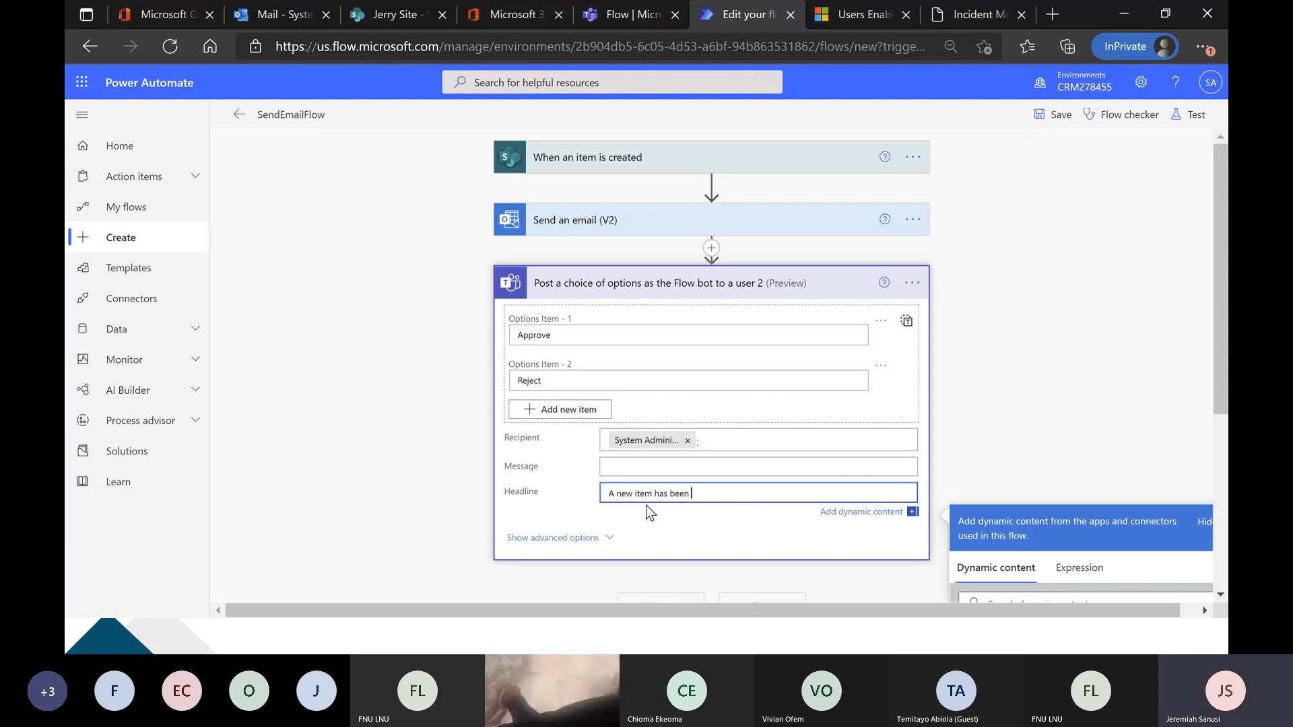
text(created)
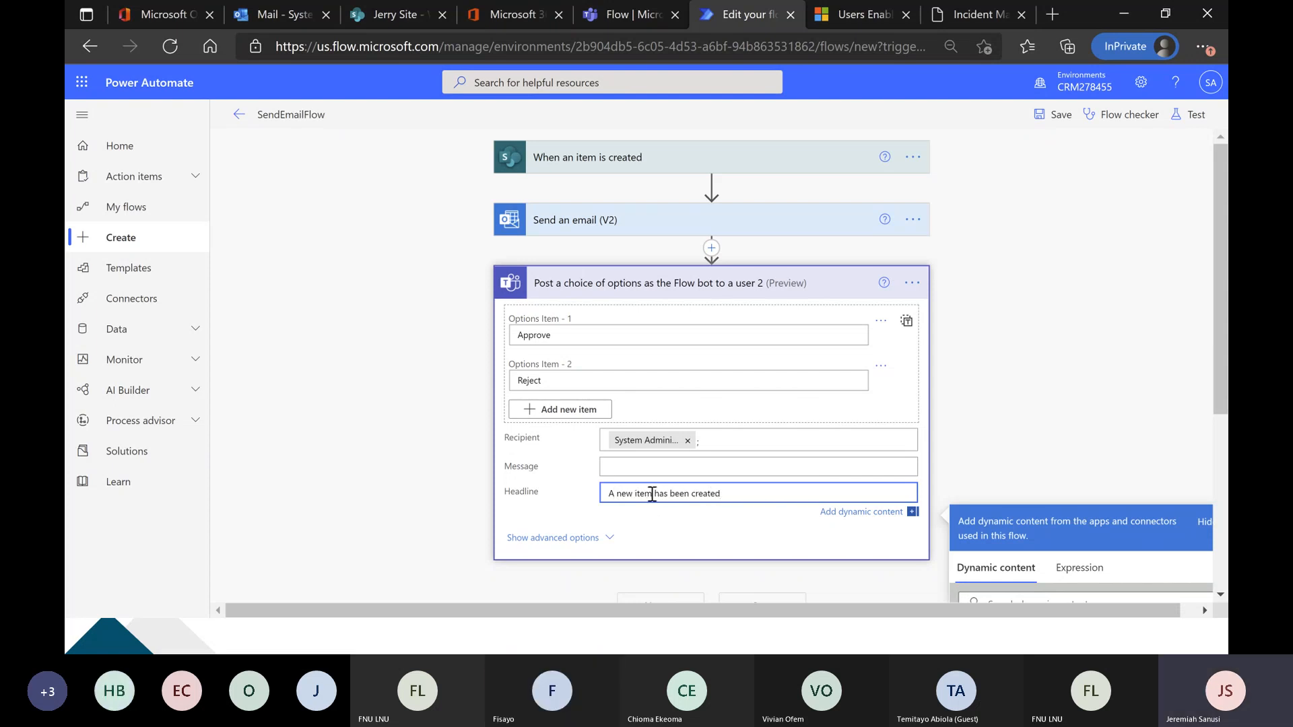
Write the Teams action's message as separate paragraphs: "Hello,", "Plese be informed of a new record created." and "Do you approve?".
click(660, 467)
text(Hell)
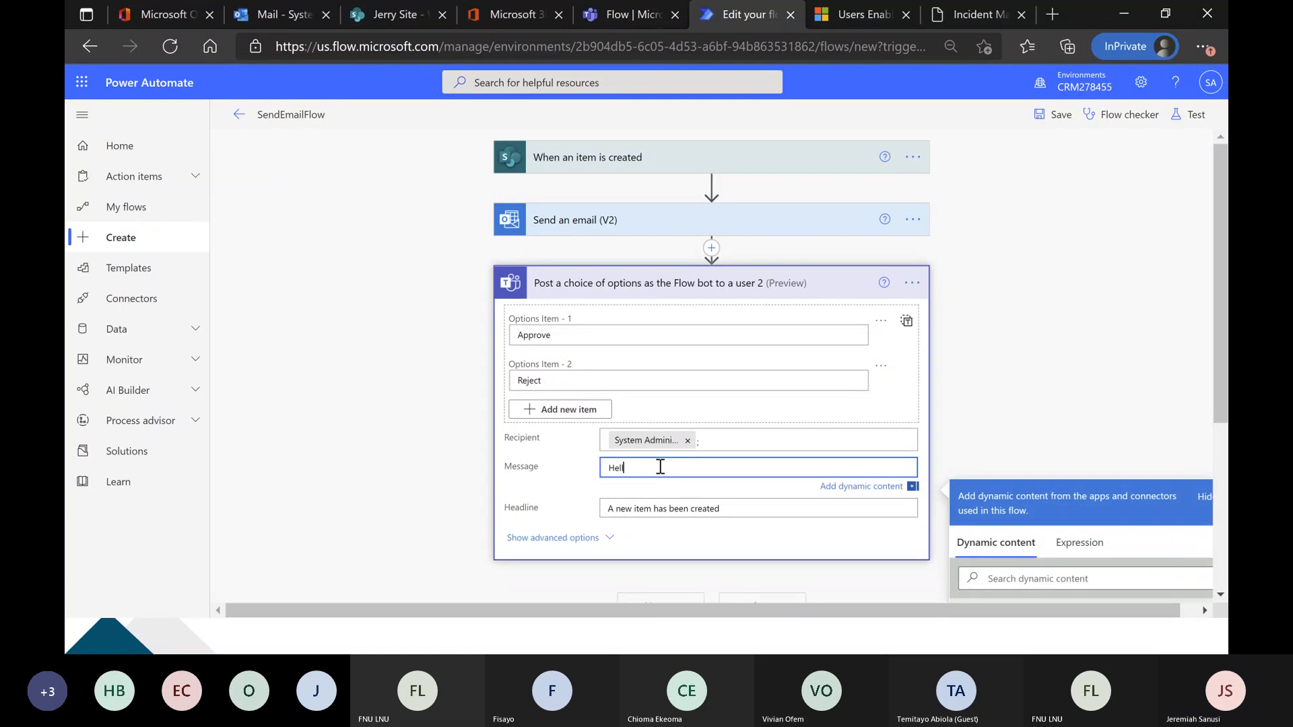
text(o ,)
key(Return)
key(Return)
text(Plese be info)
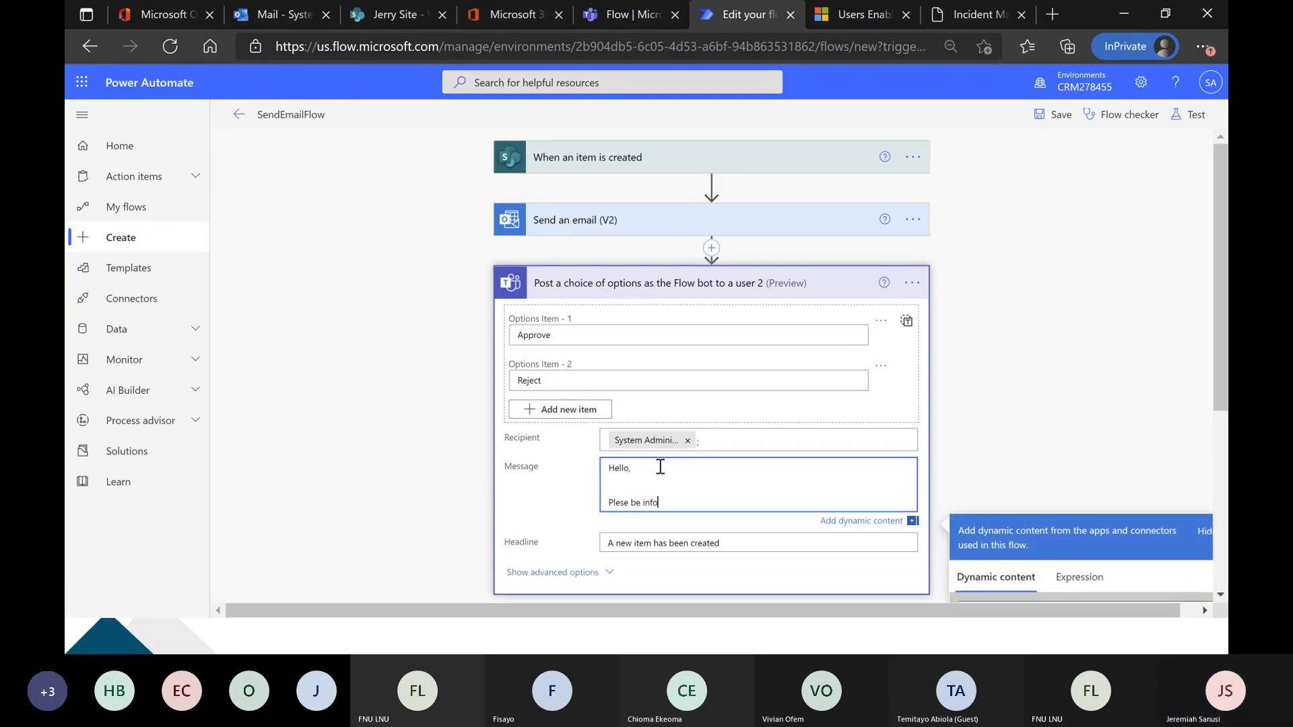
text(rmed of a new record created.)
key(Return)
key(Return)
text(Do you approve?)
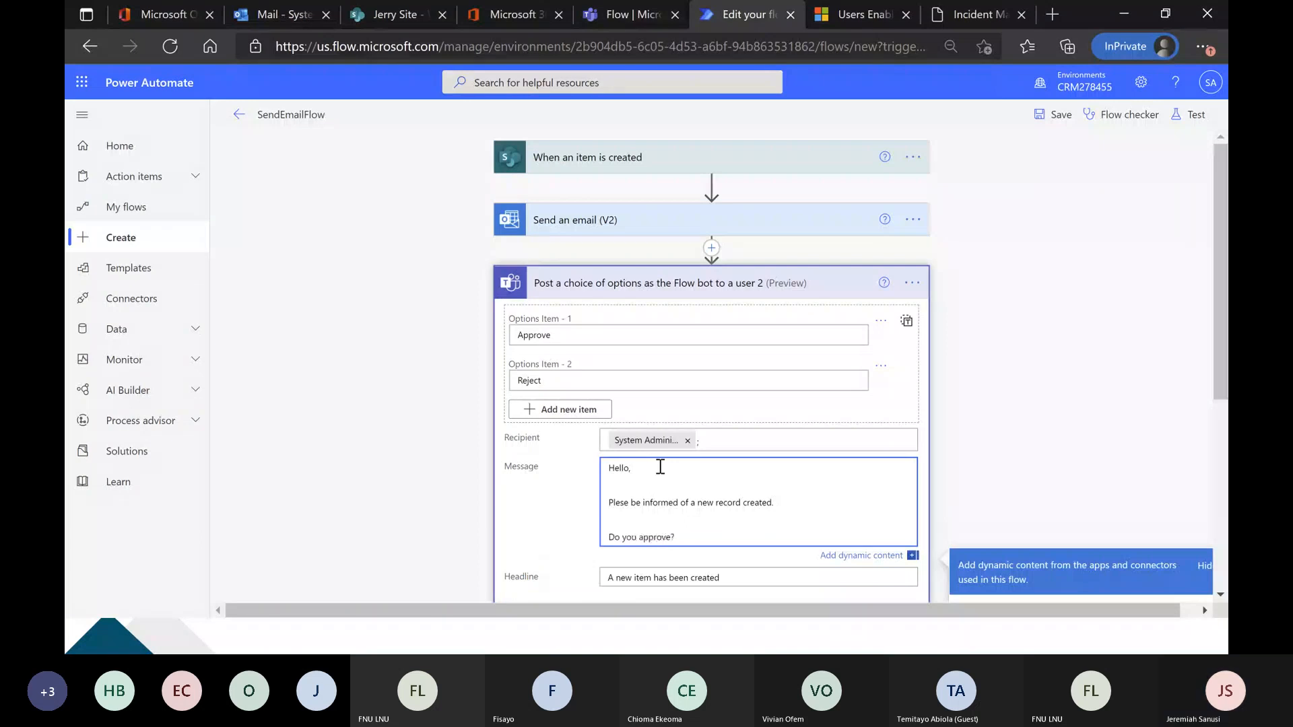
Add the labels "First Name:", "Last Name:" and "Session interested in:" to the message above the approval question.
scroll(673, 448, down, 3)
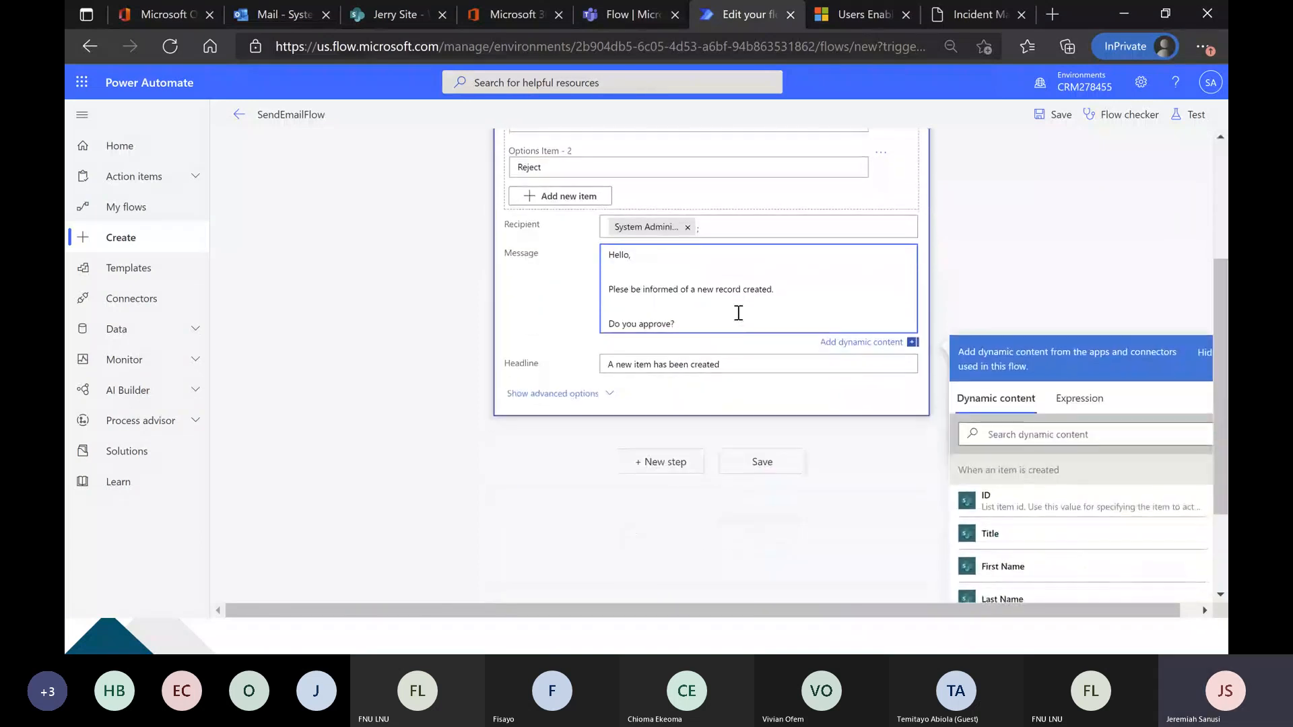
click(773, 300)
key(Return)
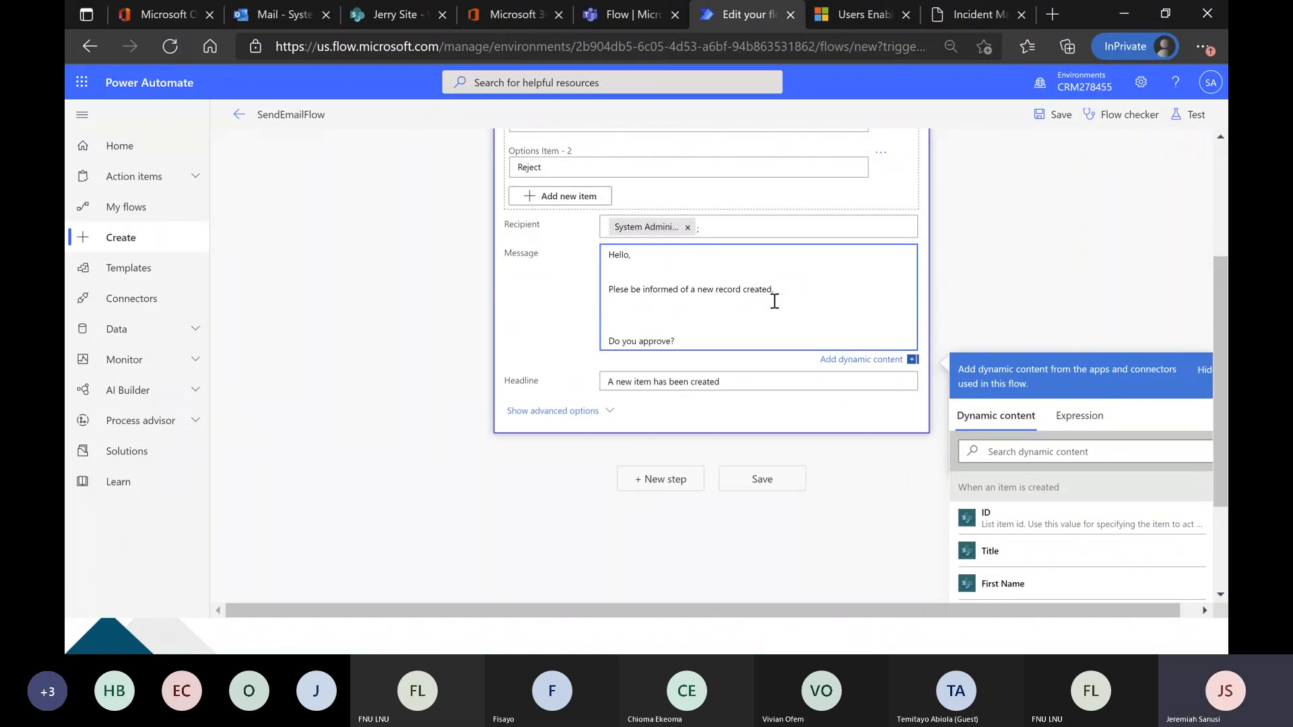
text(First Name:)
key(Return)
key(Return)
text(Last Name)
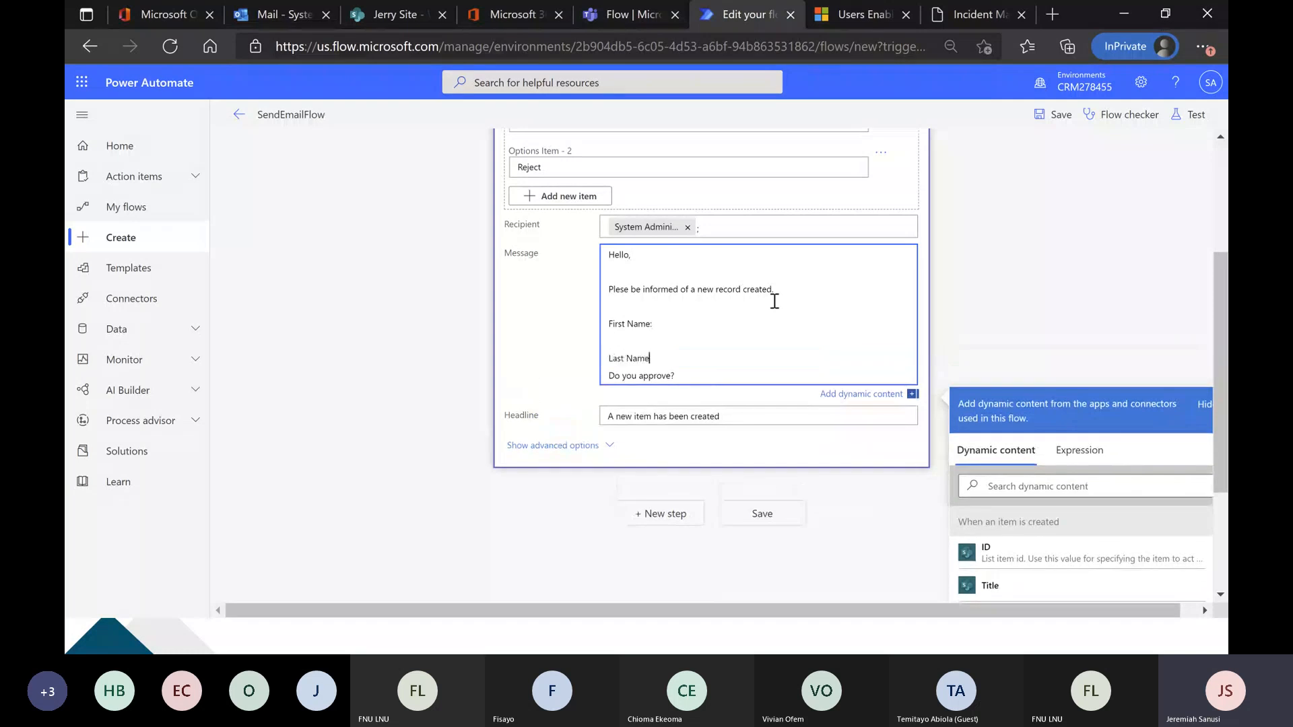
text(:)
key(Return)
key(Return)
text(Session interest)
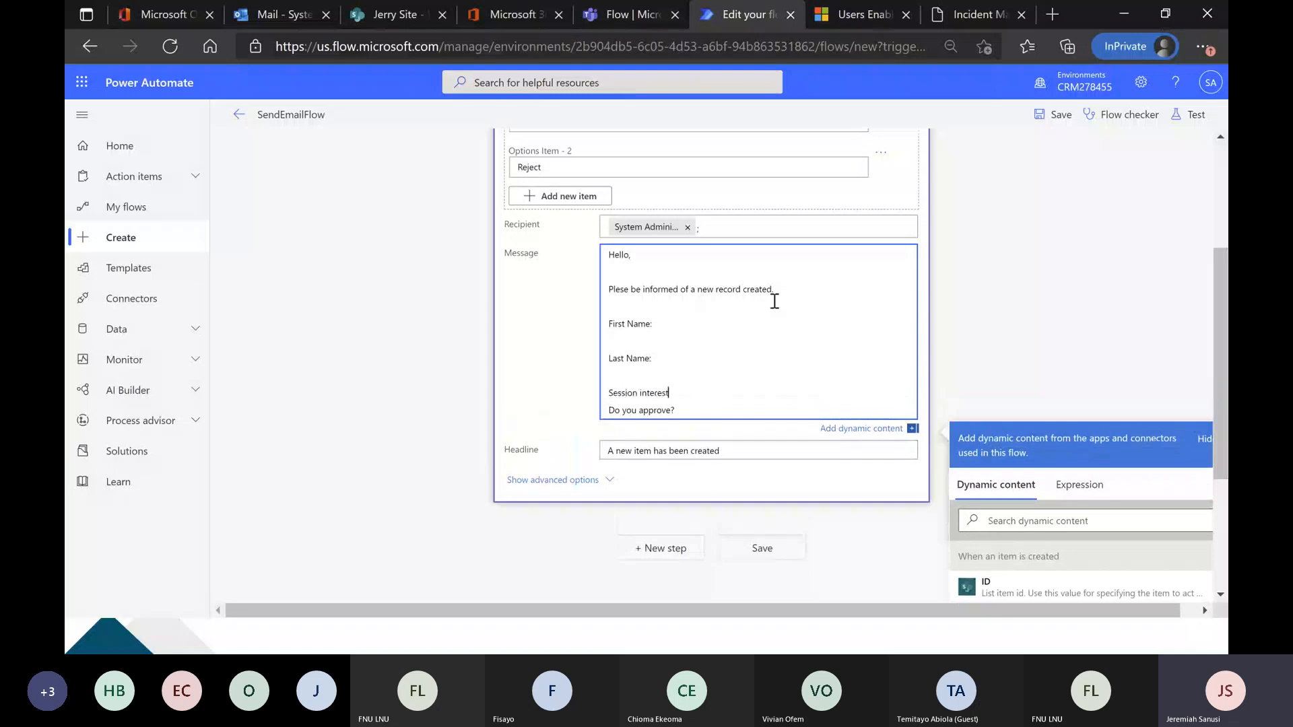
text(ed in:)
key(Return)
key(Return)
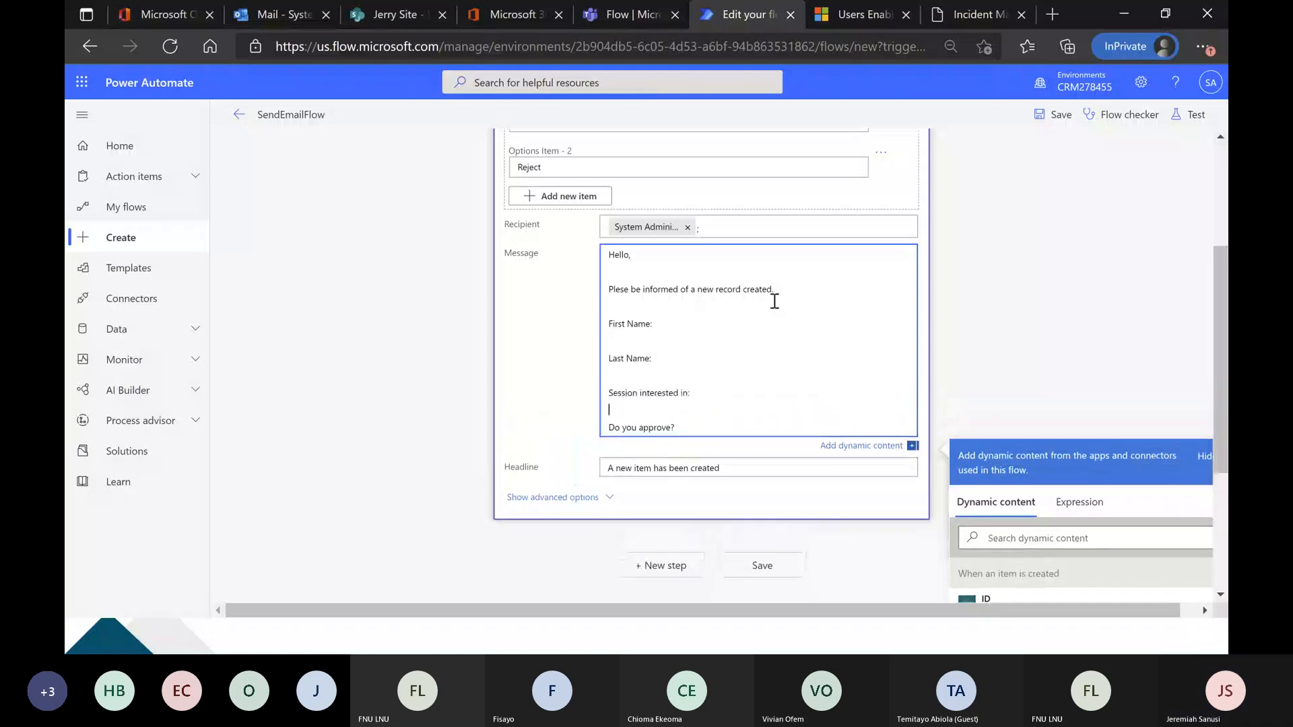
Insert the First Name and Last Name dynamic values after their matching labels in the message.
click(762, 324)
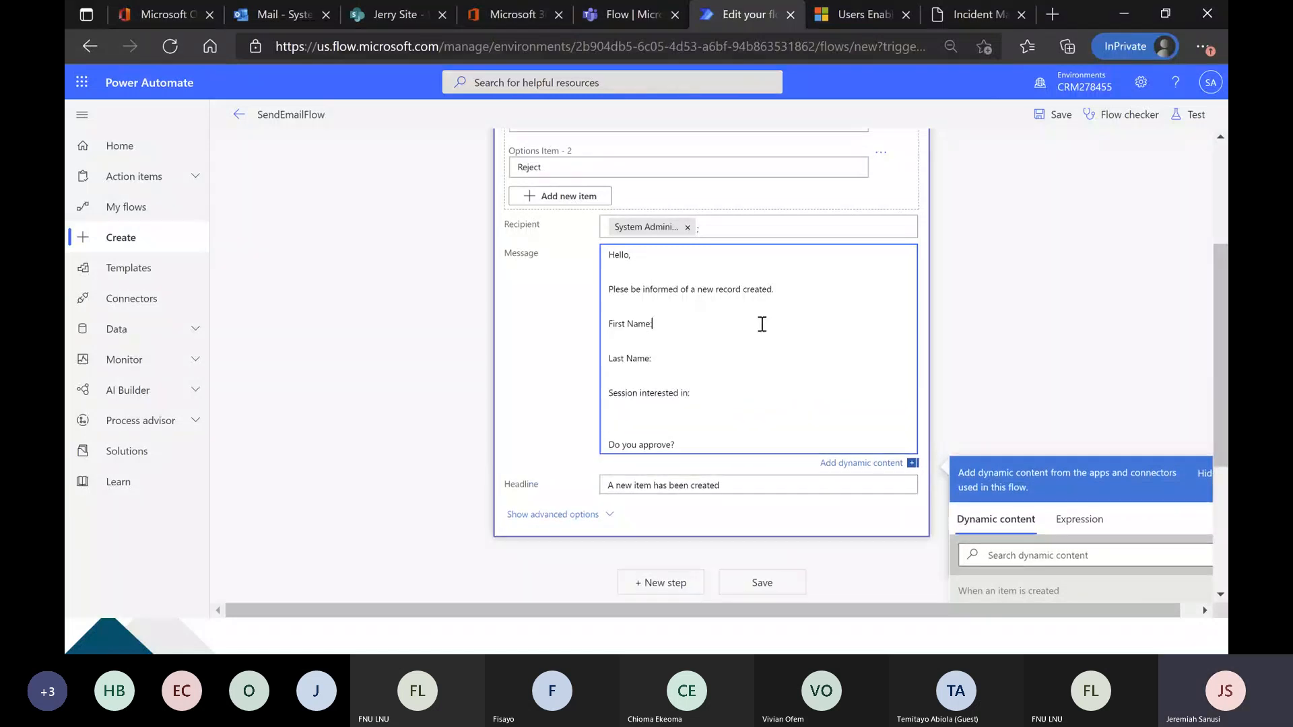
scroll(761, 324, down, 1)
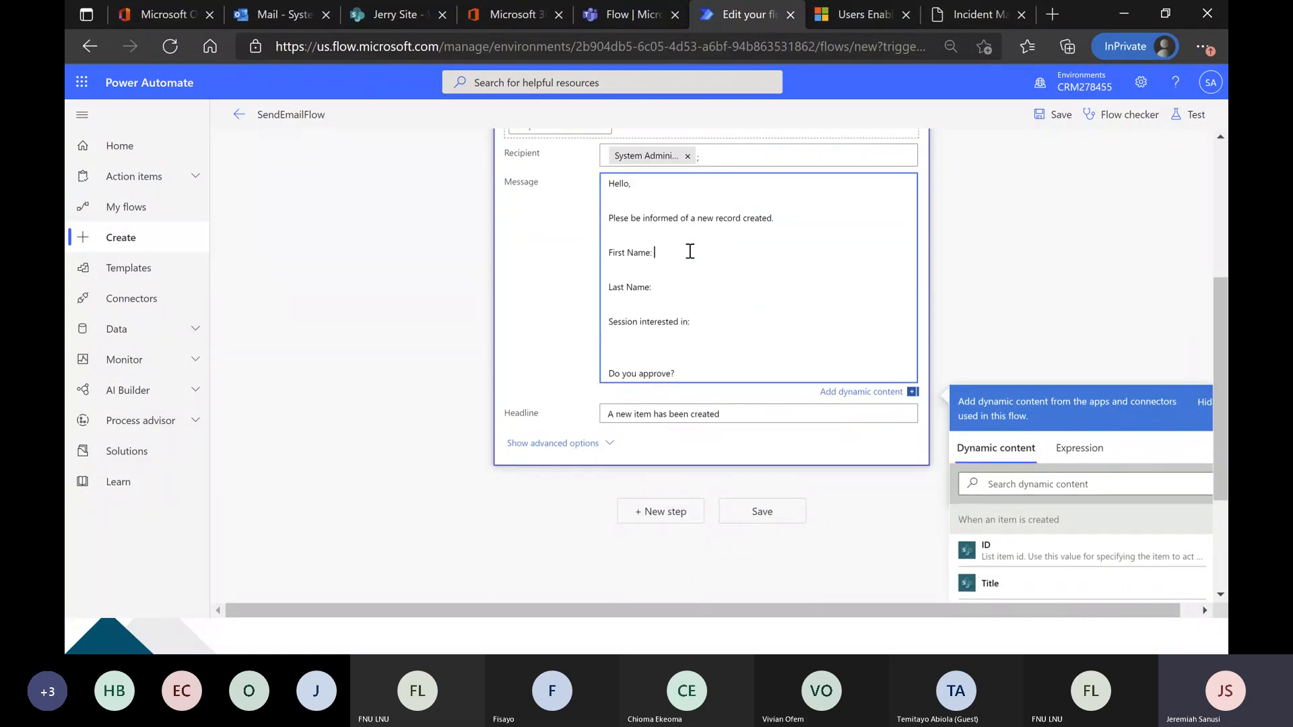
scroll(713, 269, down, 1)
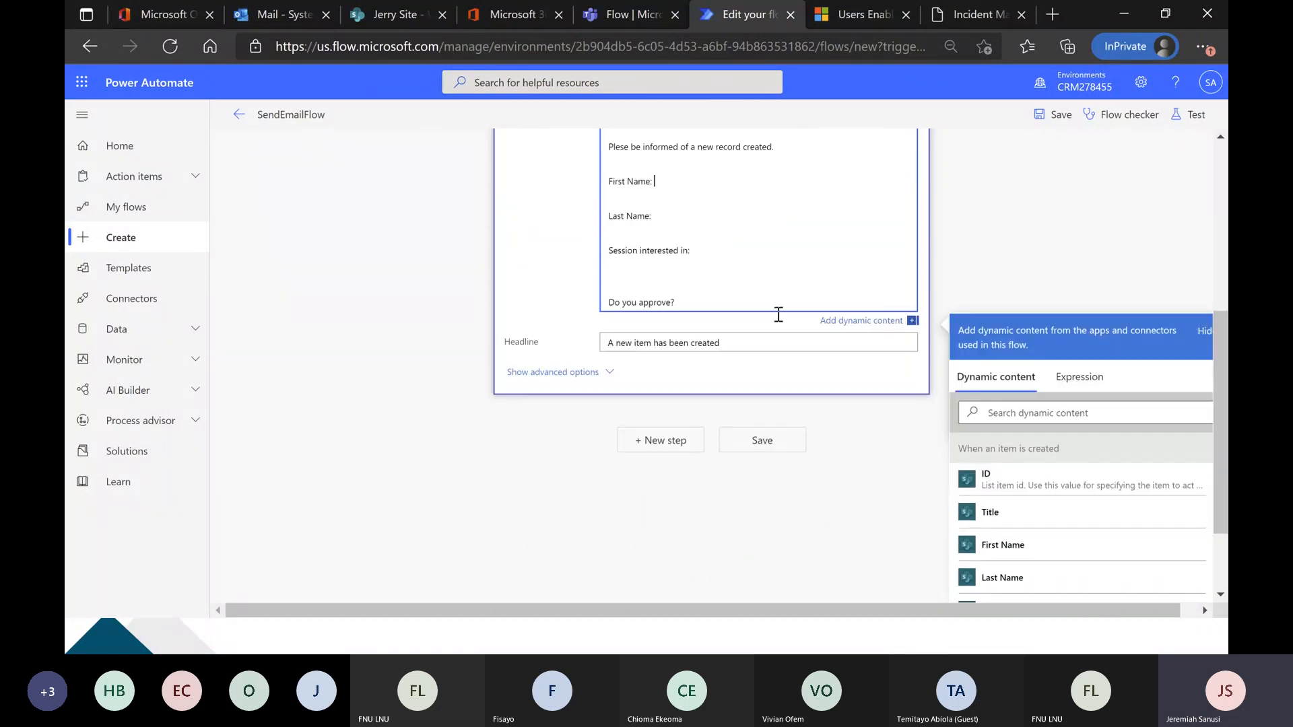
click(1056, 552)
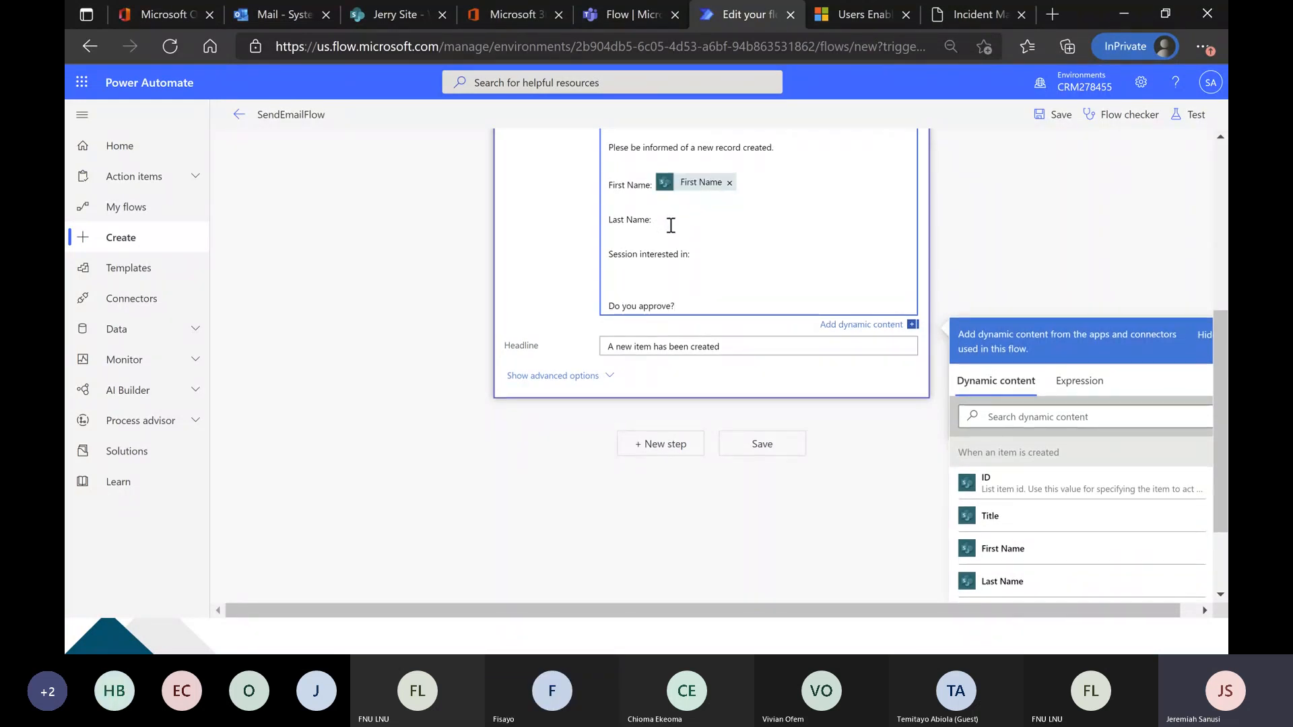
click(671, 224)
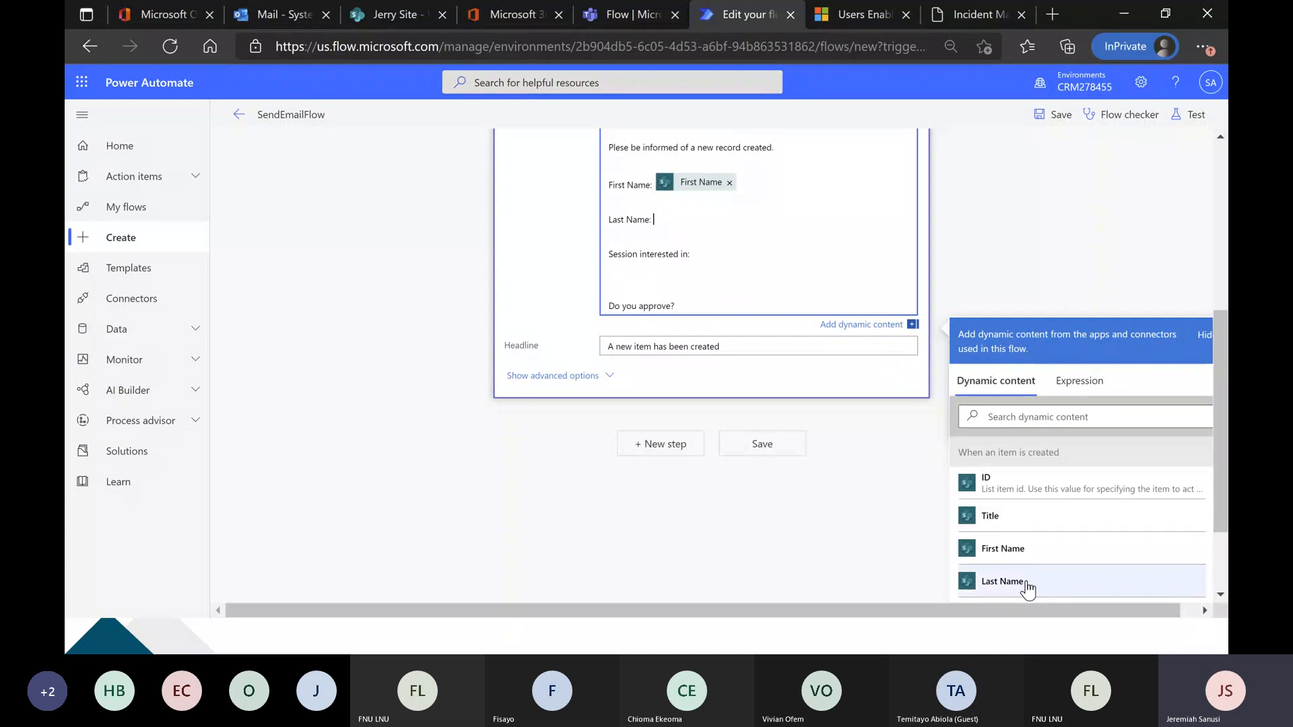
click(1026, 583)
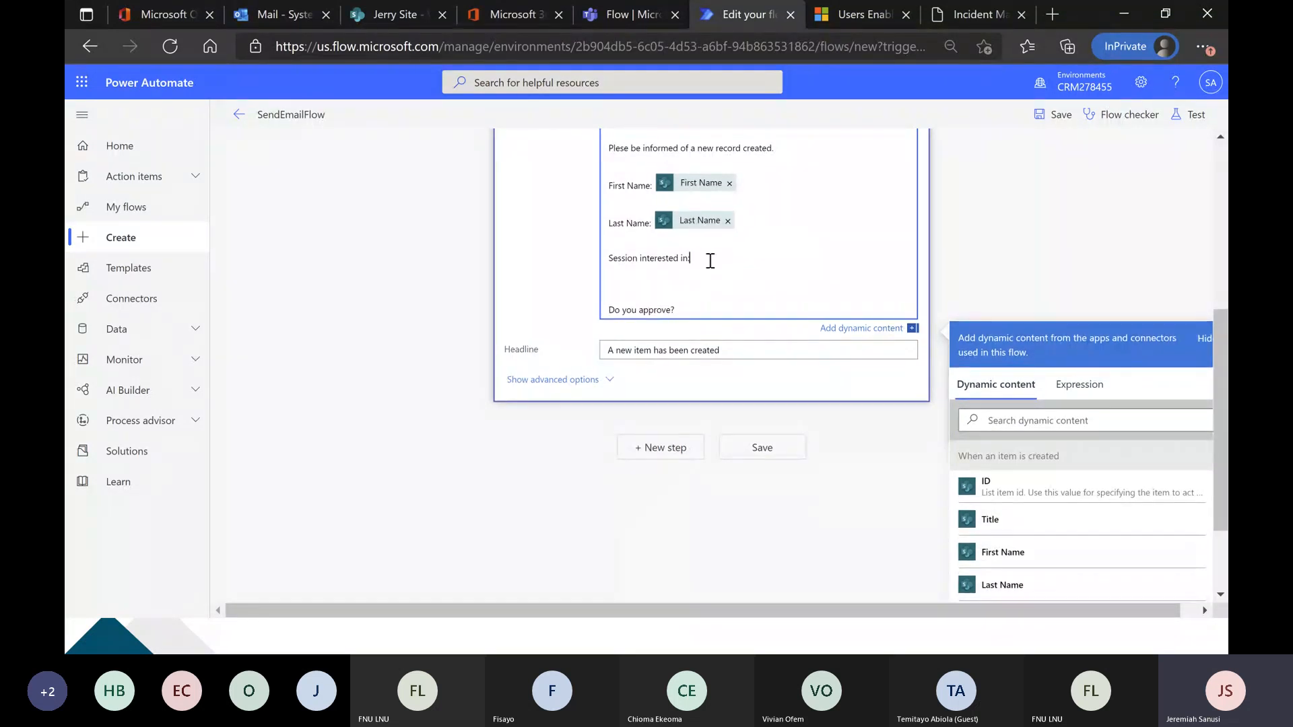
Insert the Seminar Type Value dynamic content after "Session interested in:" in the message.
scroll(653, 298, up, 1)
scroll(719, 346, down, 1)
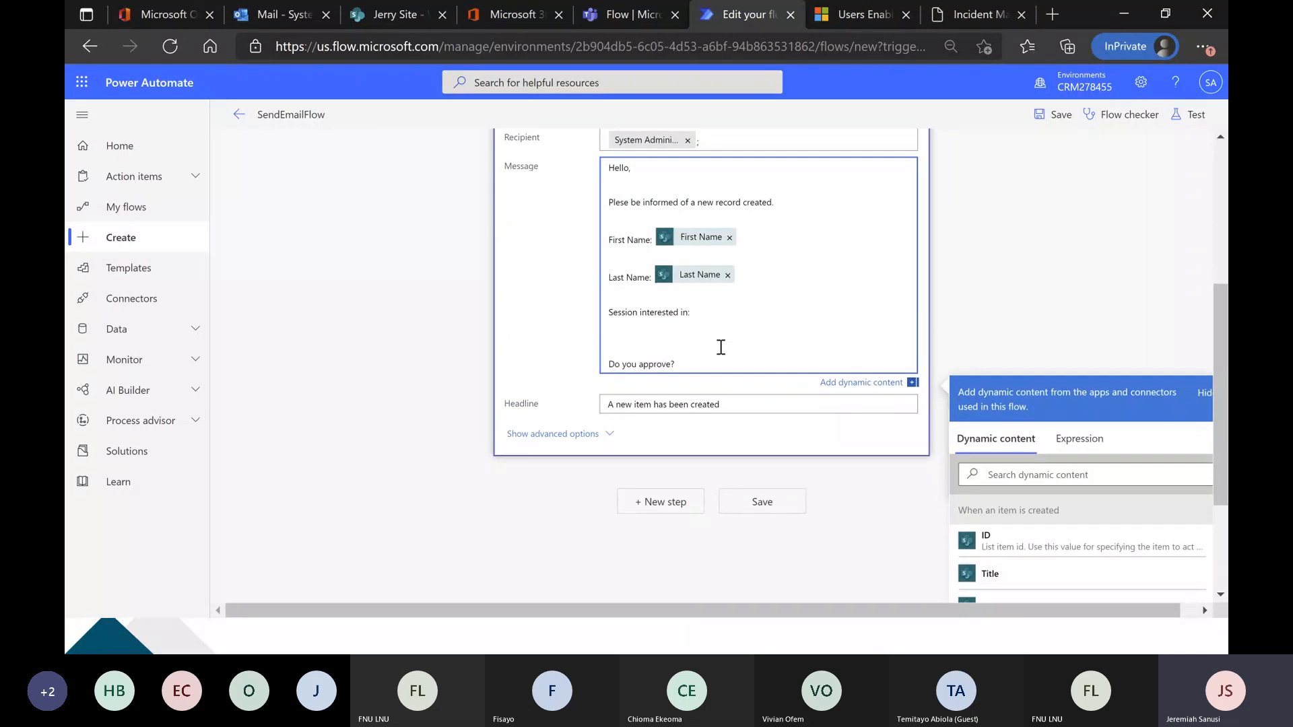
scroll(773, 330, down, 2)
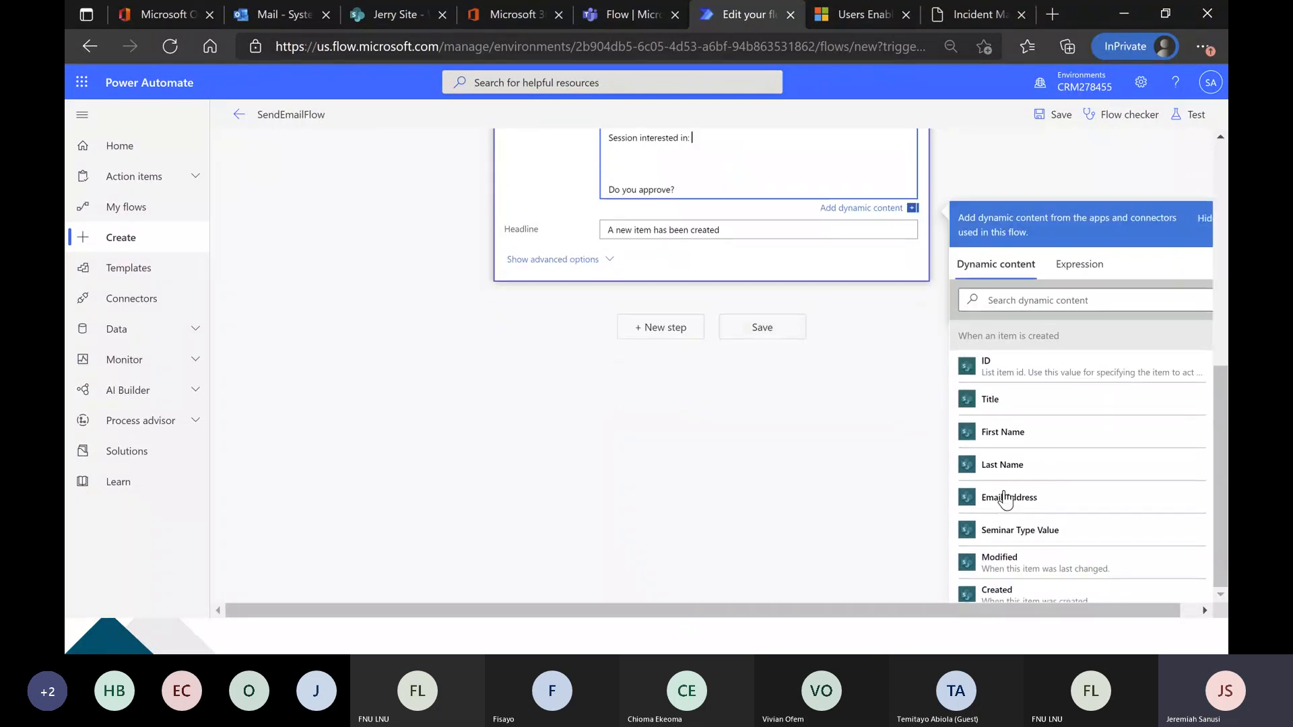
click(1049, 538)
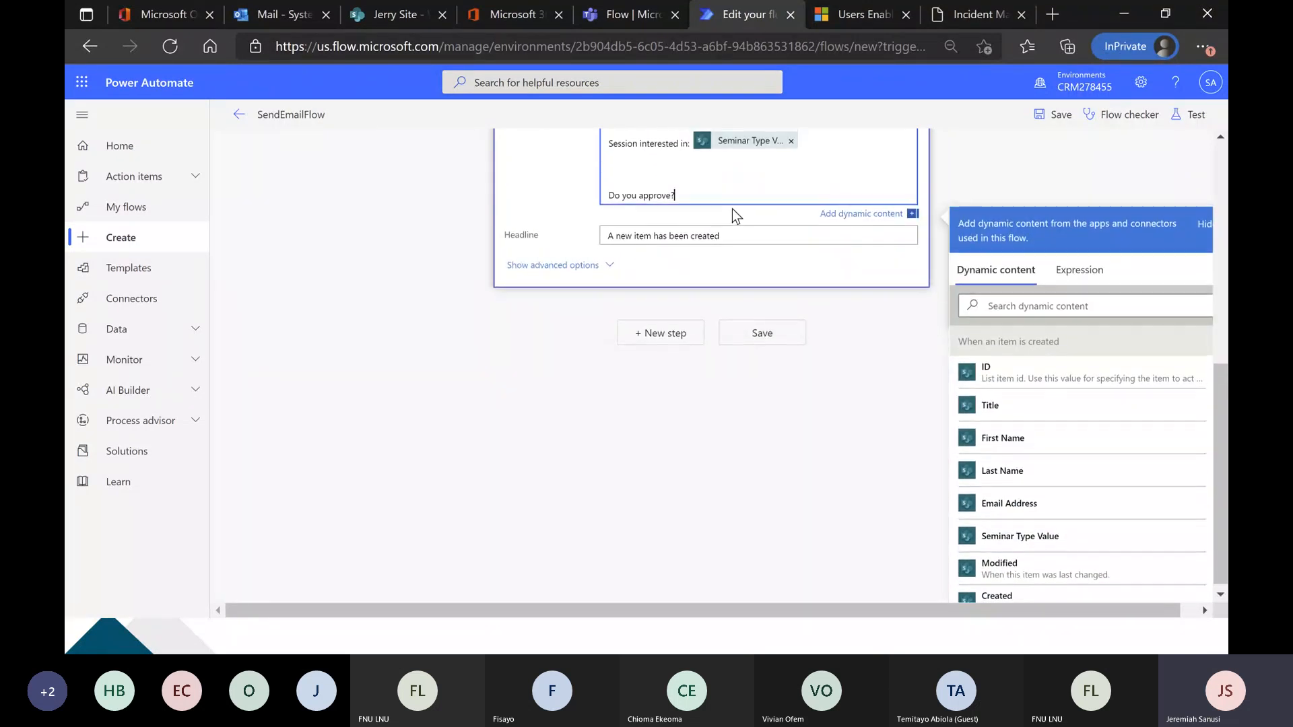
scroll(731, 216, up, 1)
click(691, 271)
Review the Teams action's options, recipient, message and headline together with the flow steps before it.
scroll(575, 314, up, 3)
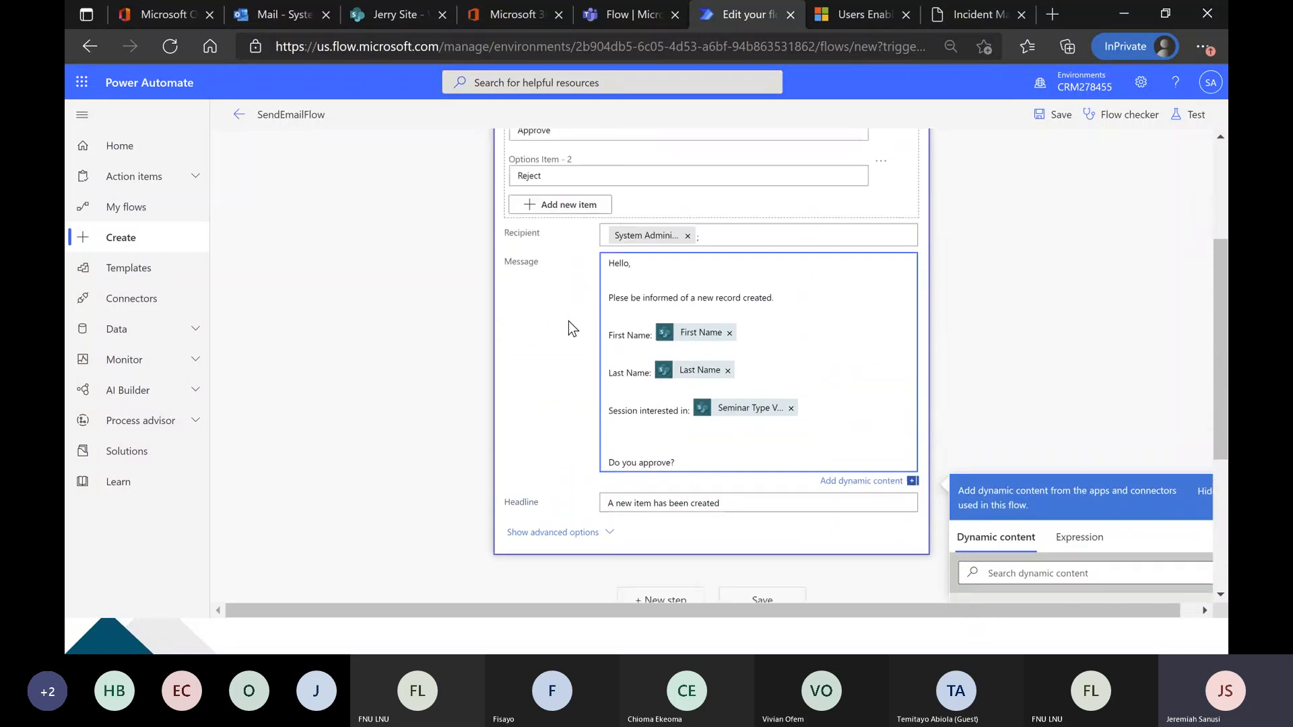
scroll(567, 323, up, 3)
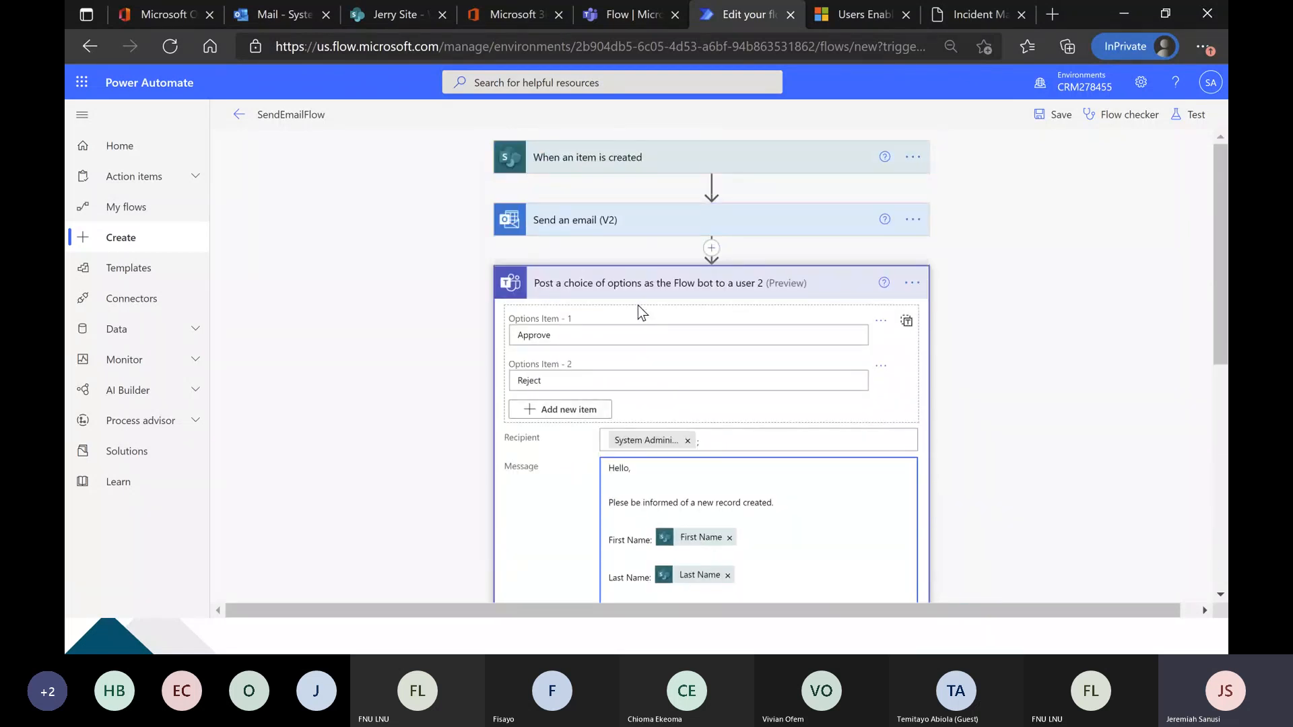
scroll(480, 366, down, 1)
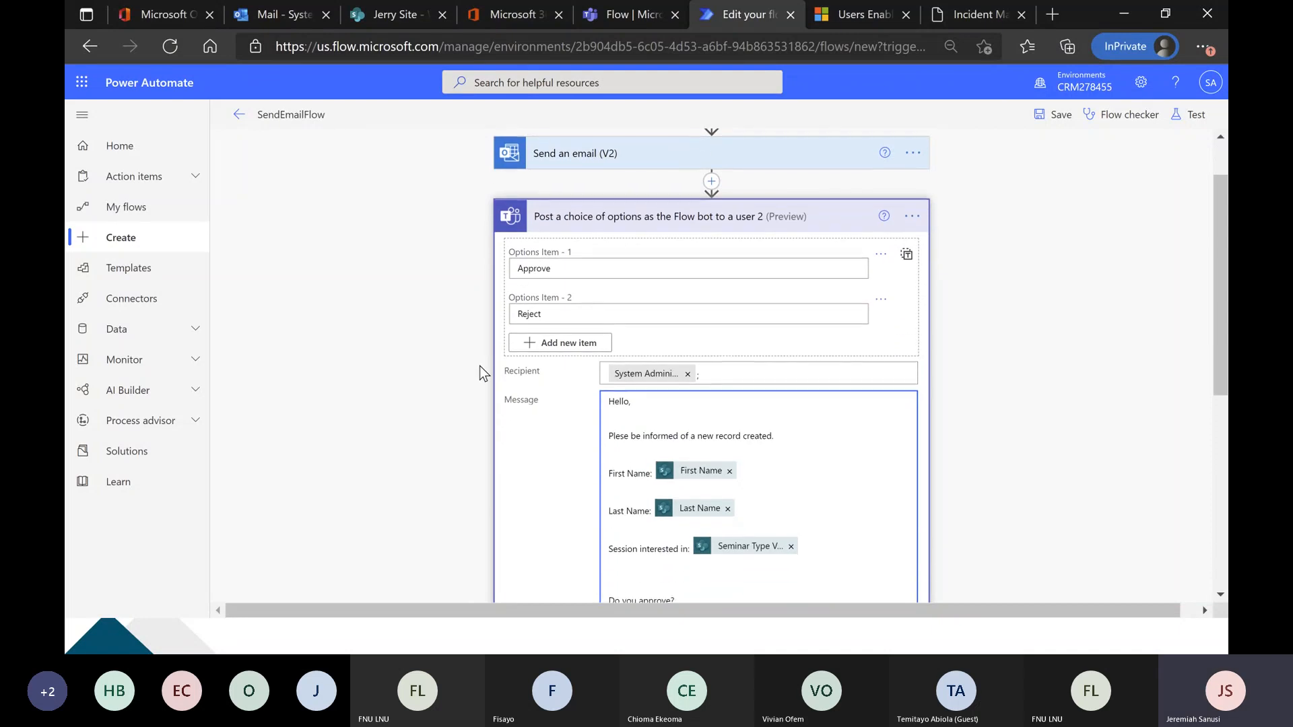
scroll(479, 365, down, 2)
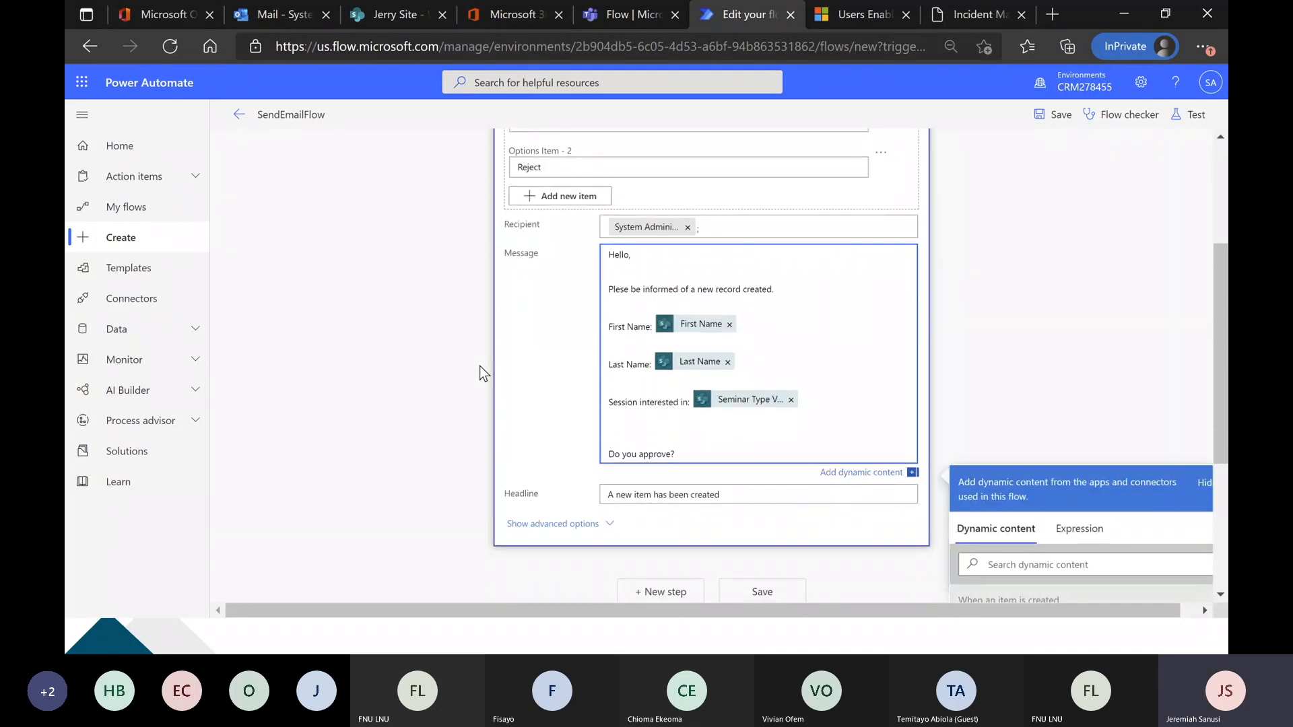
scroll(479, 366, down, 2)
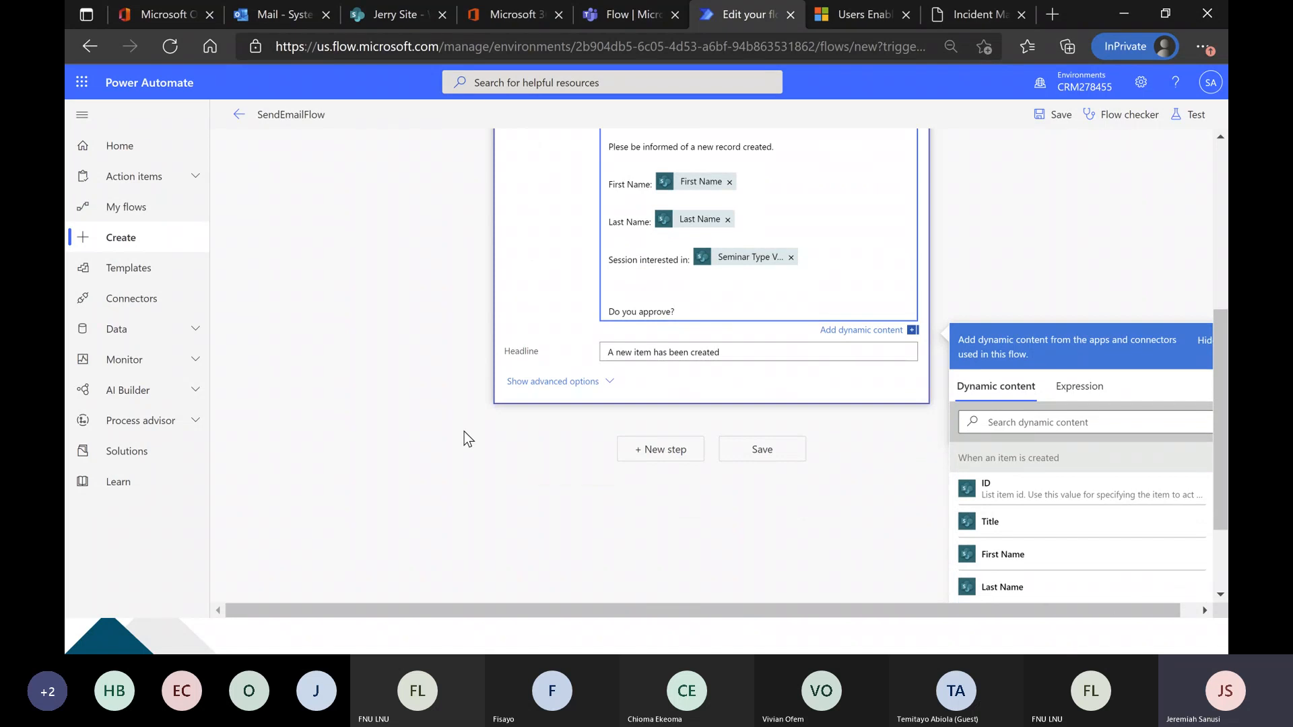
scroll(463, 439, up, 2)
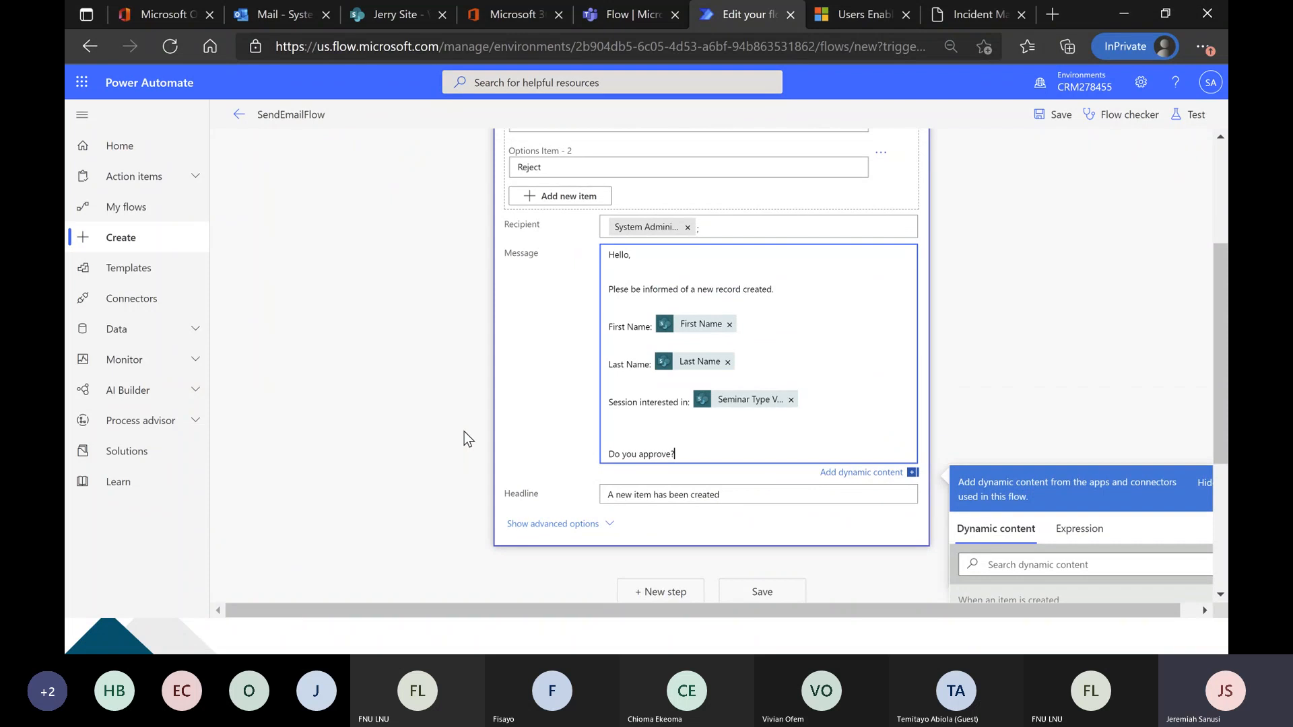
scroll(464, 431, up, 2)
scroll(683, 509, down, 1)
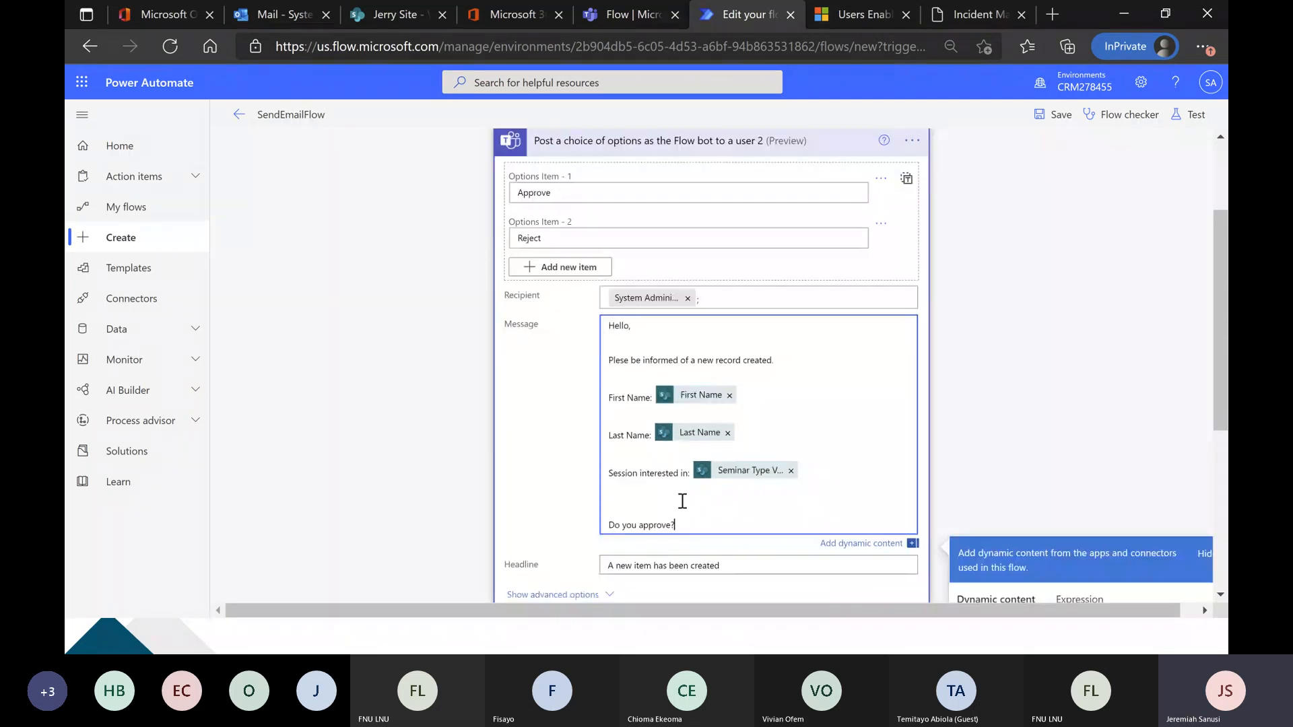
scroll(681, 500, down, 2)
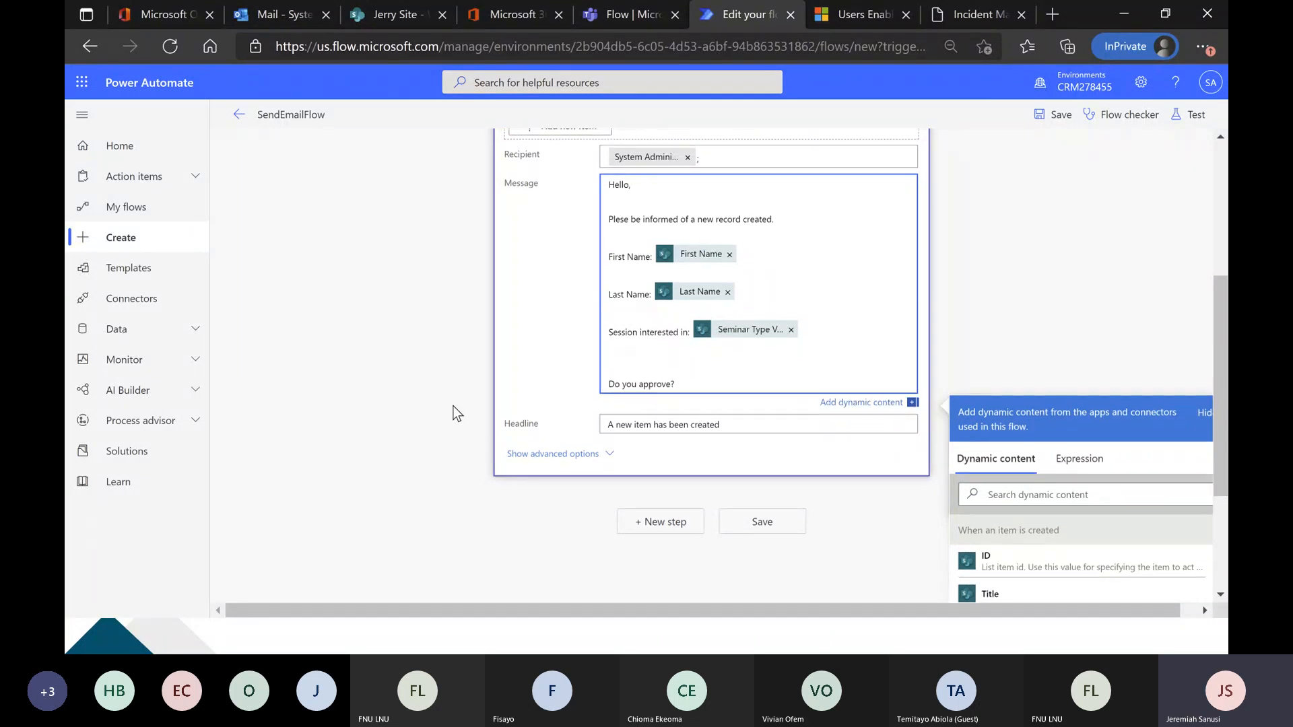
scroll(454, 406, up, 1)
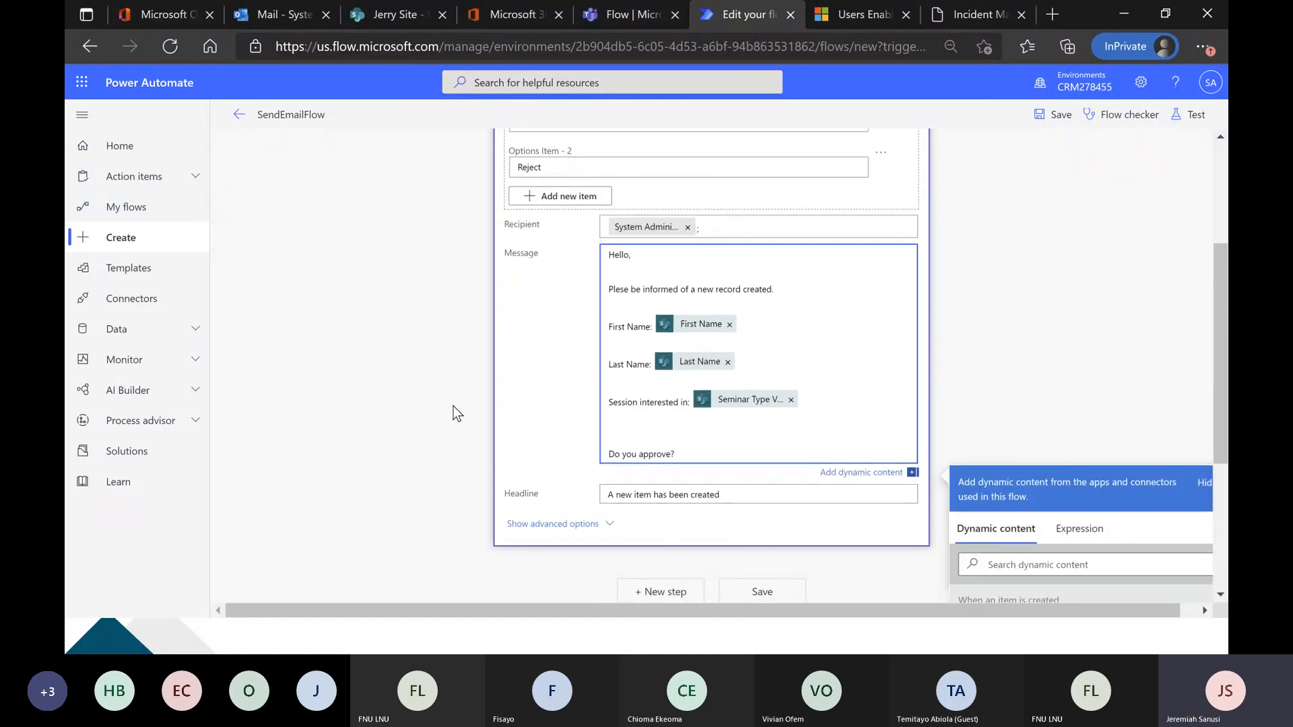
scroll(454, 406, down, 1)
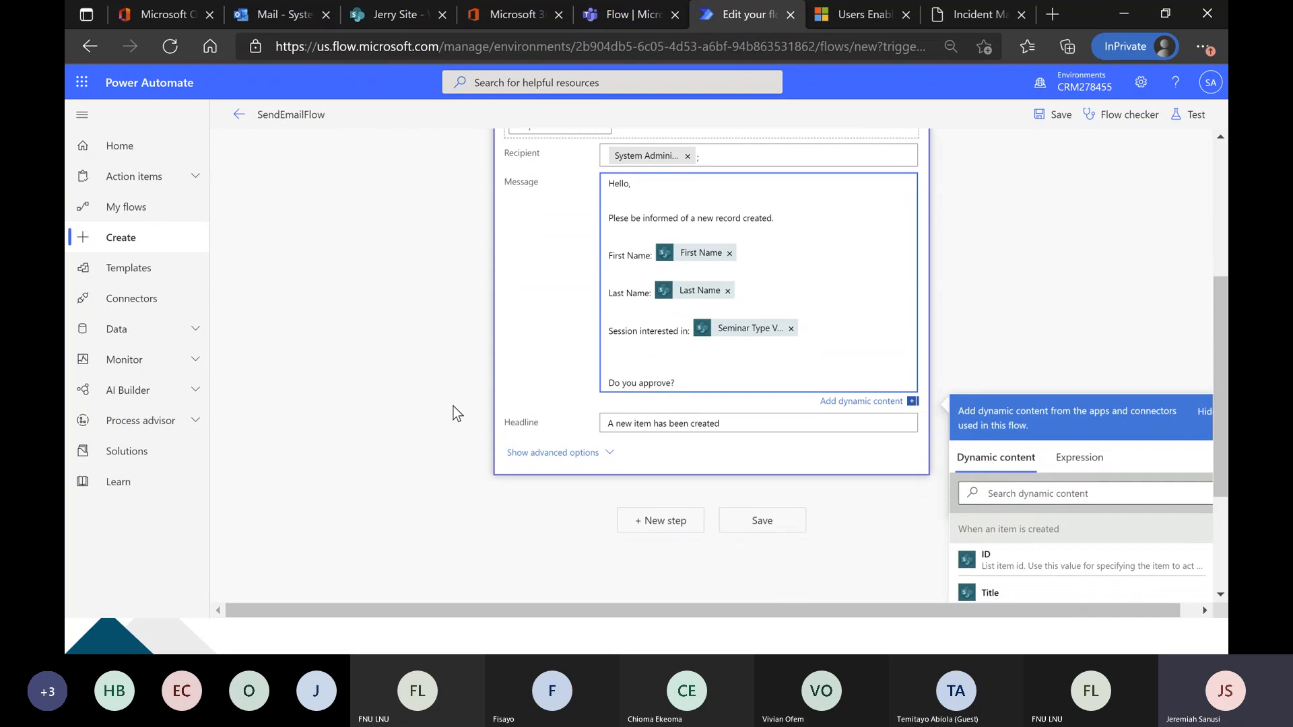
scroll(454, 406, up, 1)
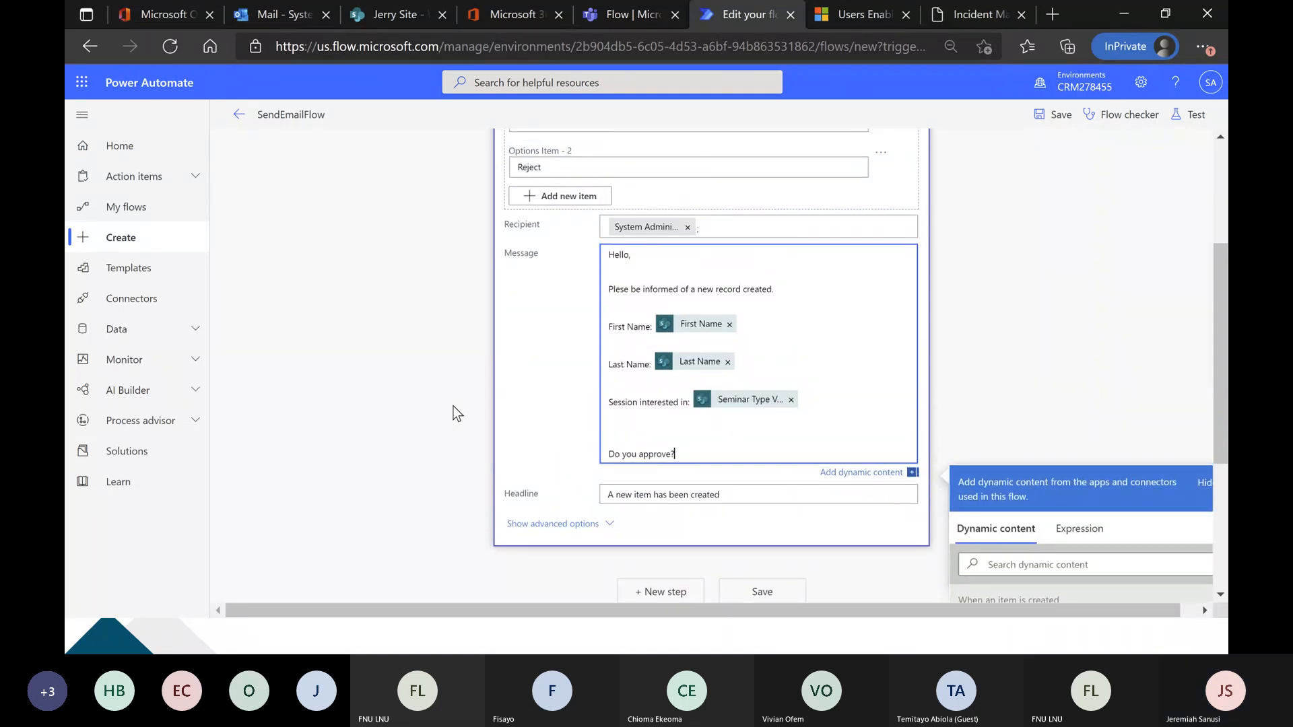
scroll(454, 406, down, 3)
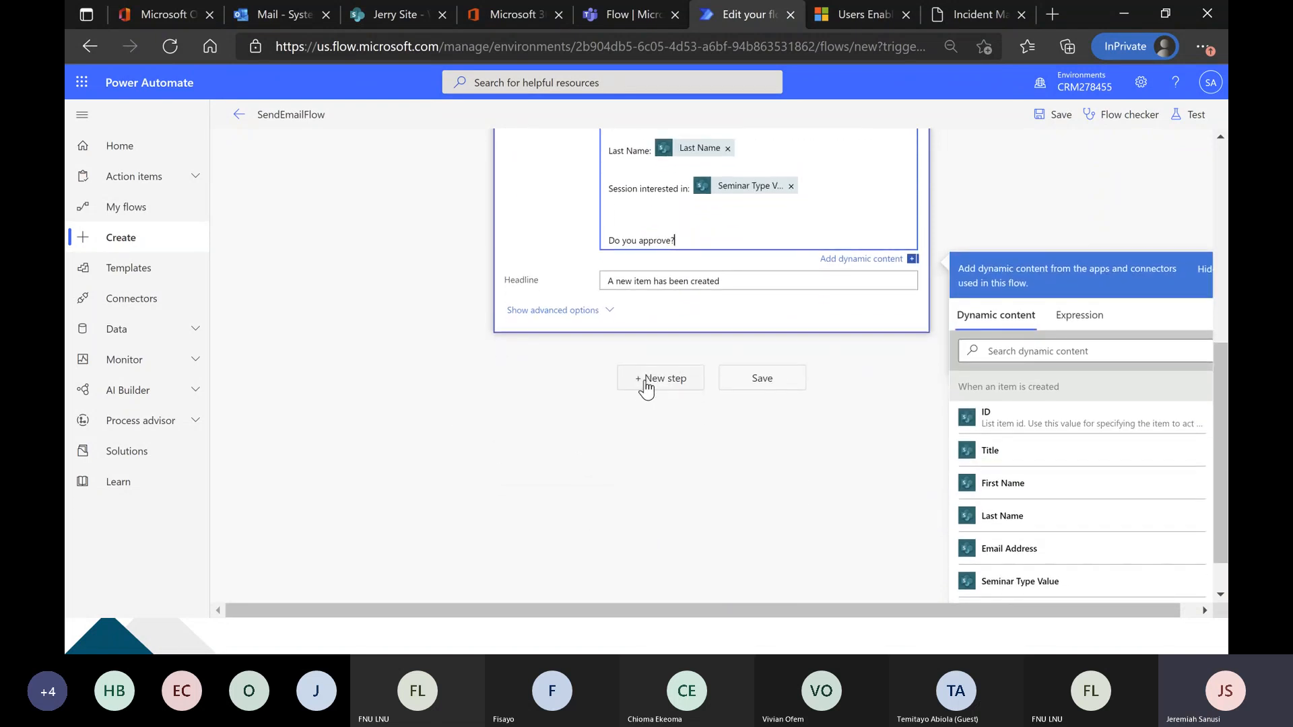
scroll(479, 399, up, 1)
scroll(479, 398, up, 3)
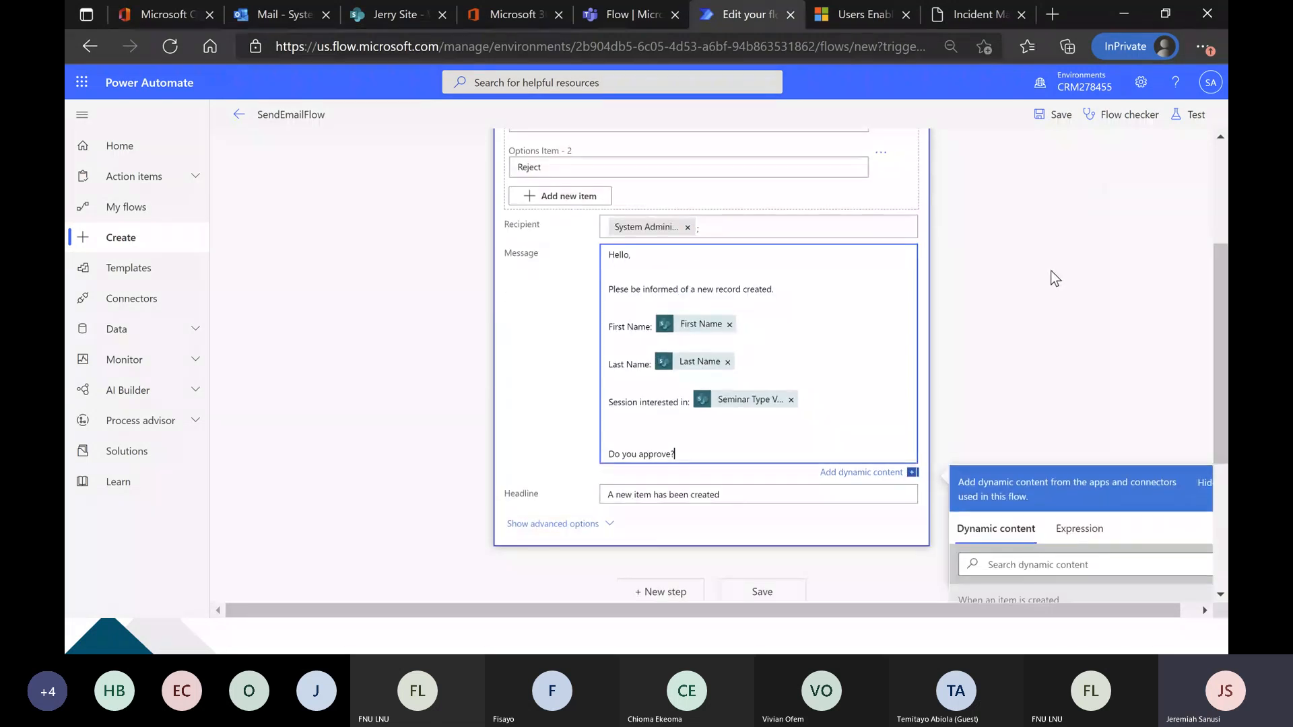
click(1020, 313)
scroll(487, 312, up, 3)
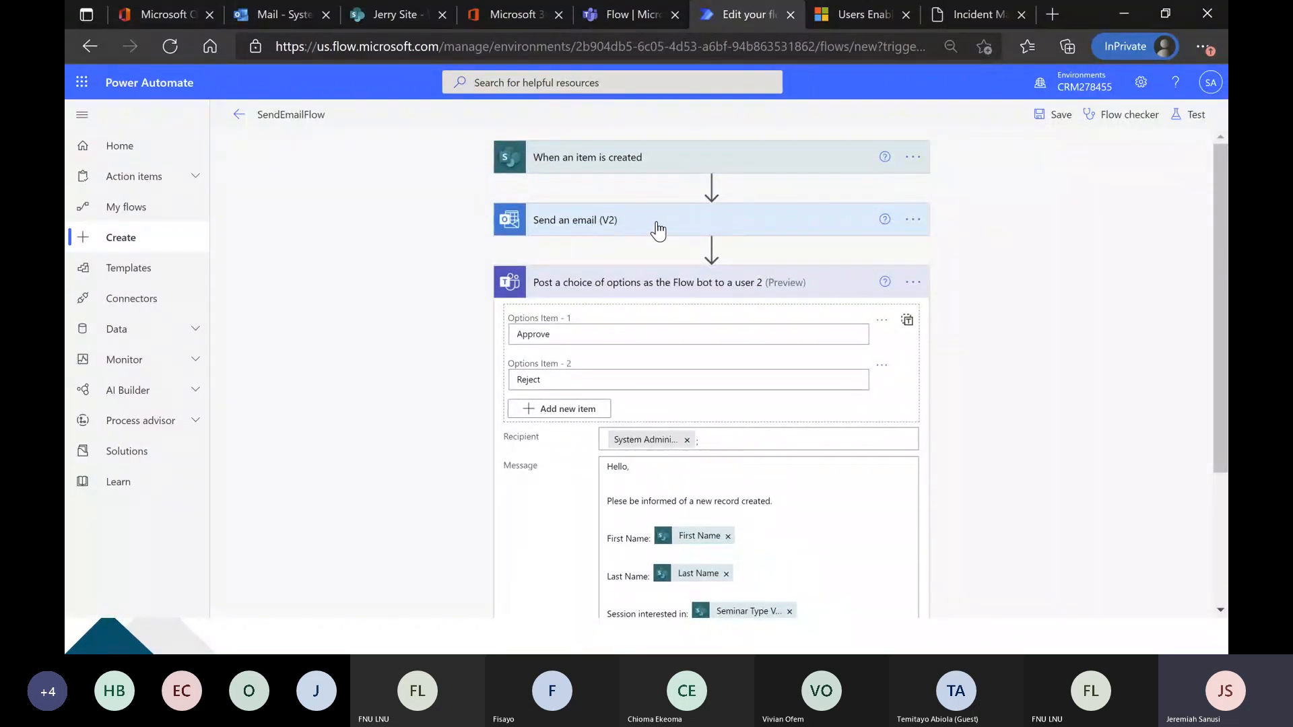
scroll(758, 326, down, 1)
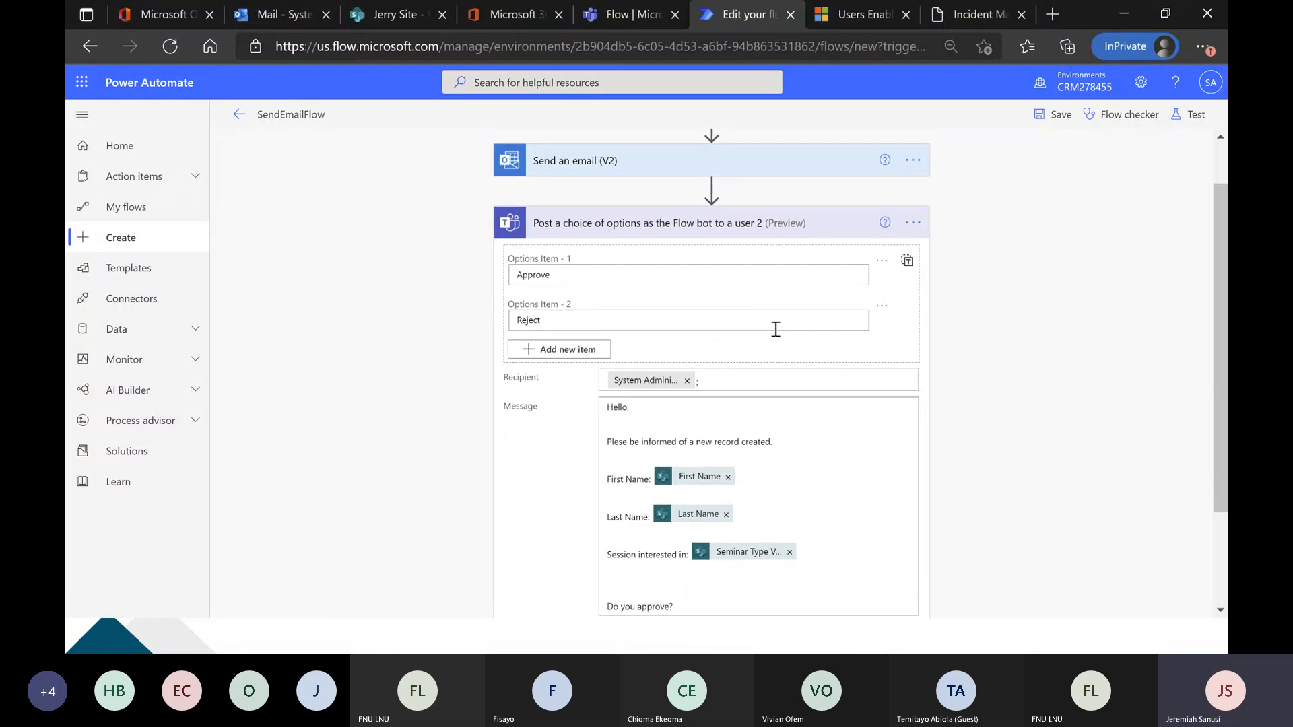
Save the flow and start a manual test, switching to the Wogepeef List in SharePoint to trigger it.
click(1186, 116)
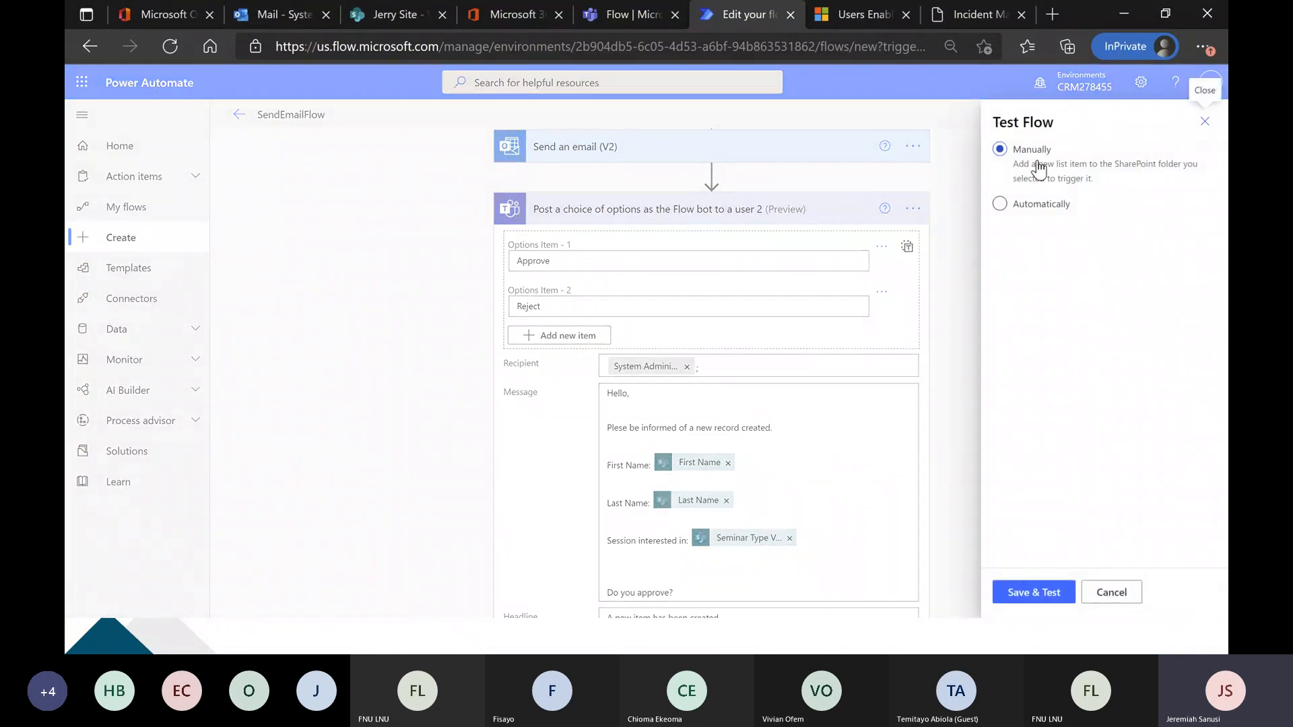
click(1062, 591)
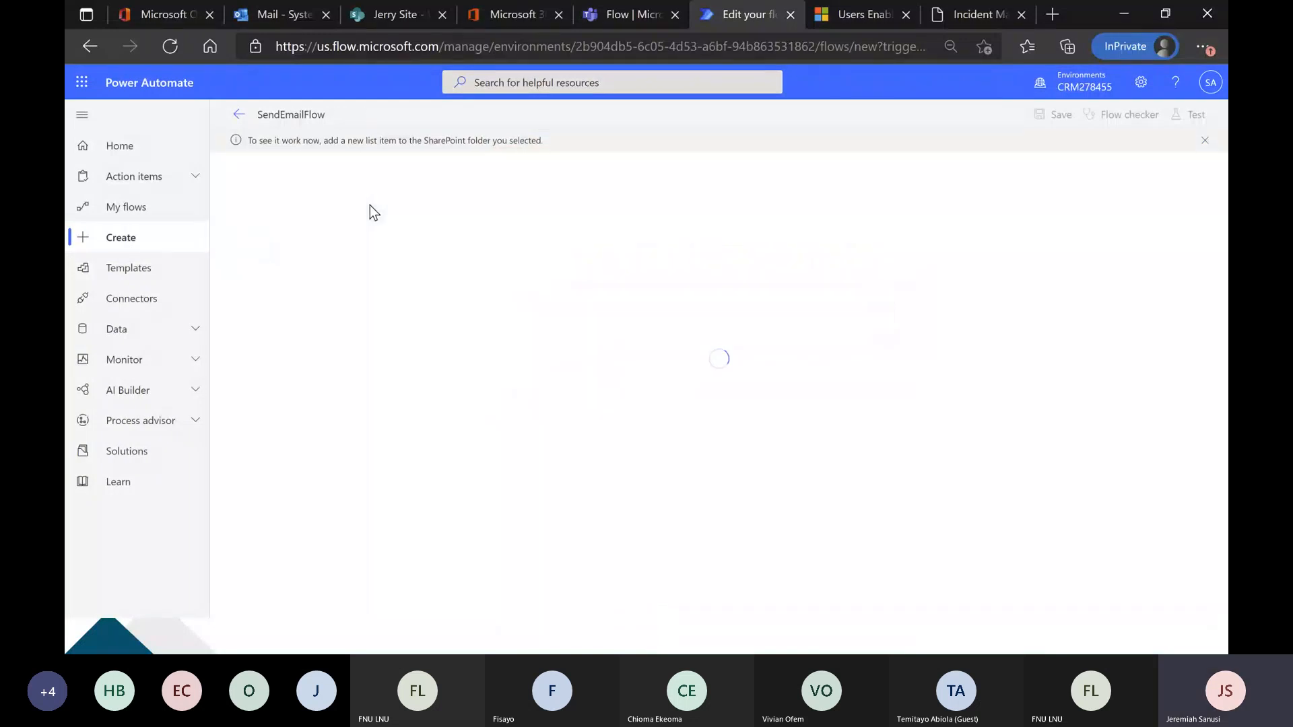
click(397, 14)
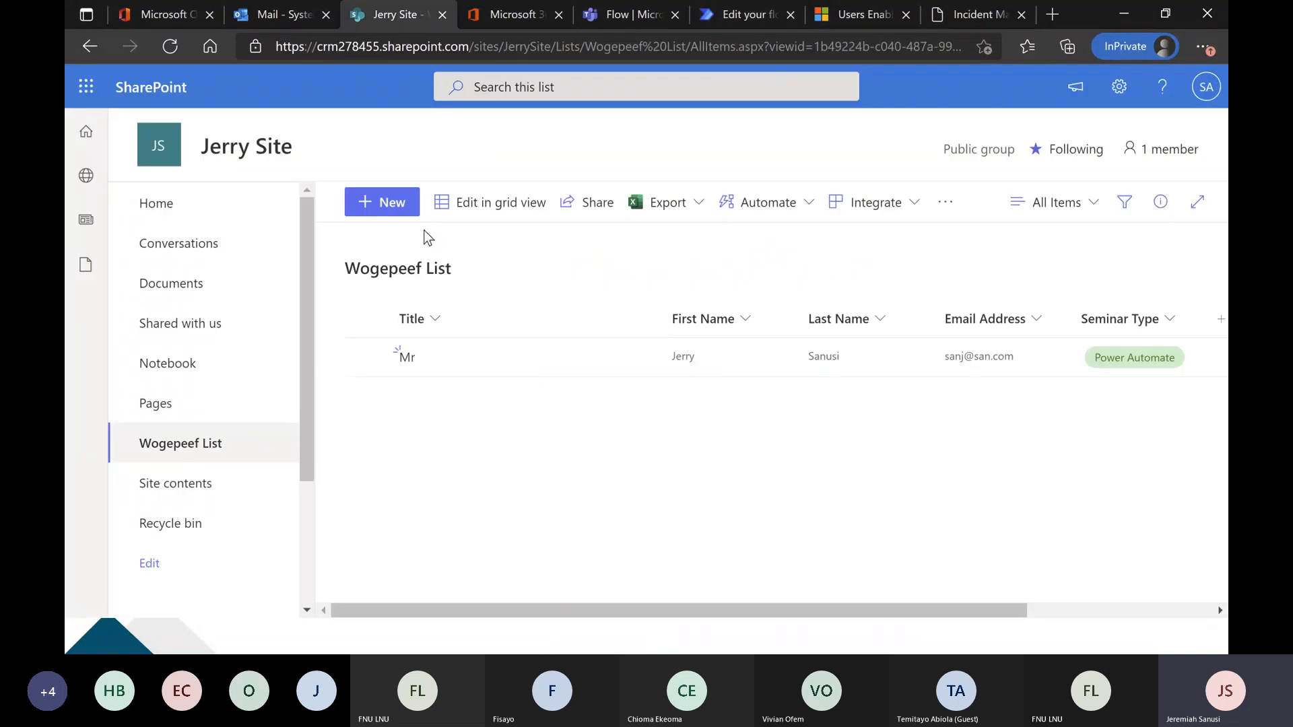
Start a new Wogepeef List item with the title Miss and enter the registrant's first and last names.
click(393, 214)
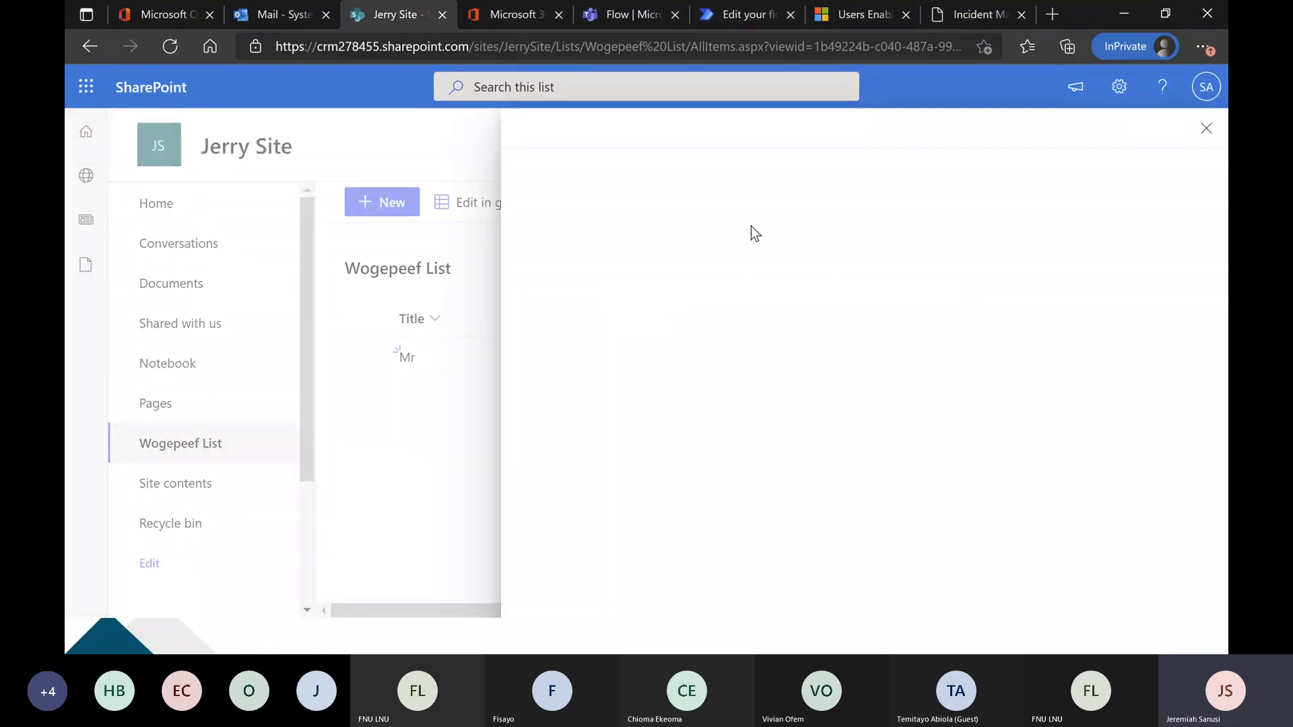
text(Miss)
key(Tab)
key(Tab)
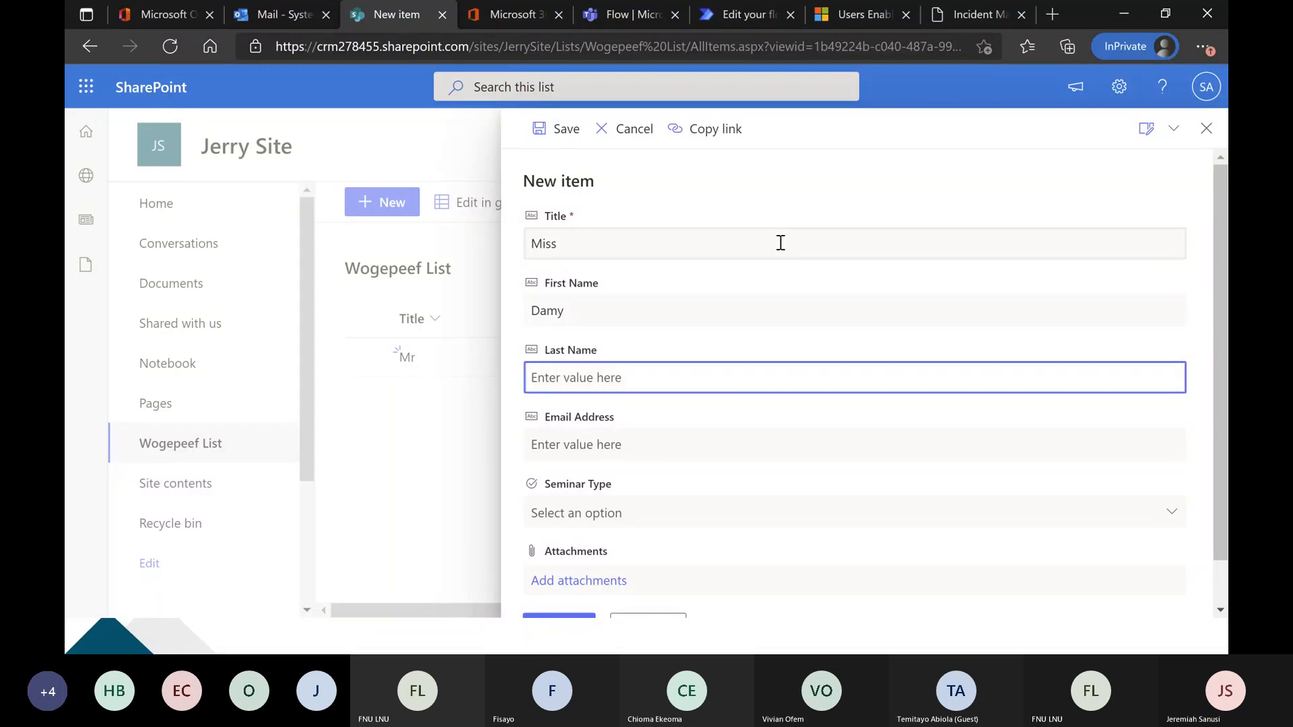
Set the new item's Seminar Type to Power Apps and save the item.
scroll(728, 404, down, 1)
click(716, 464)
click(703, 529)
click(585, 578)
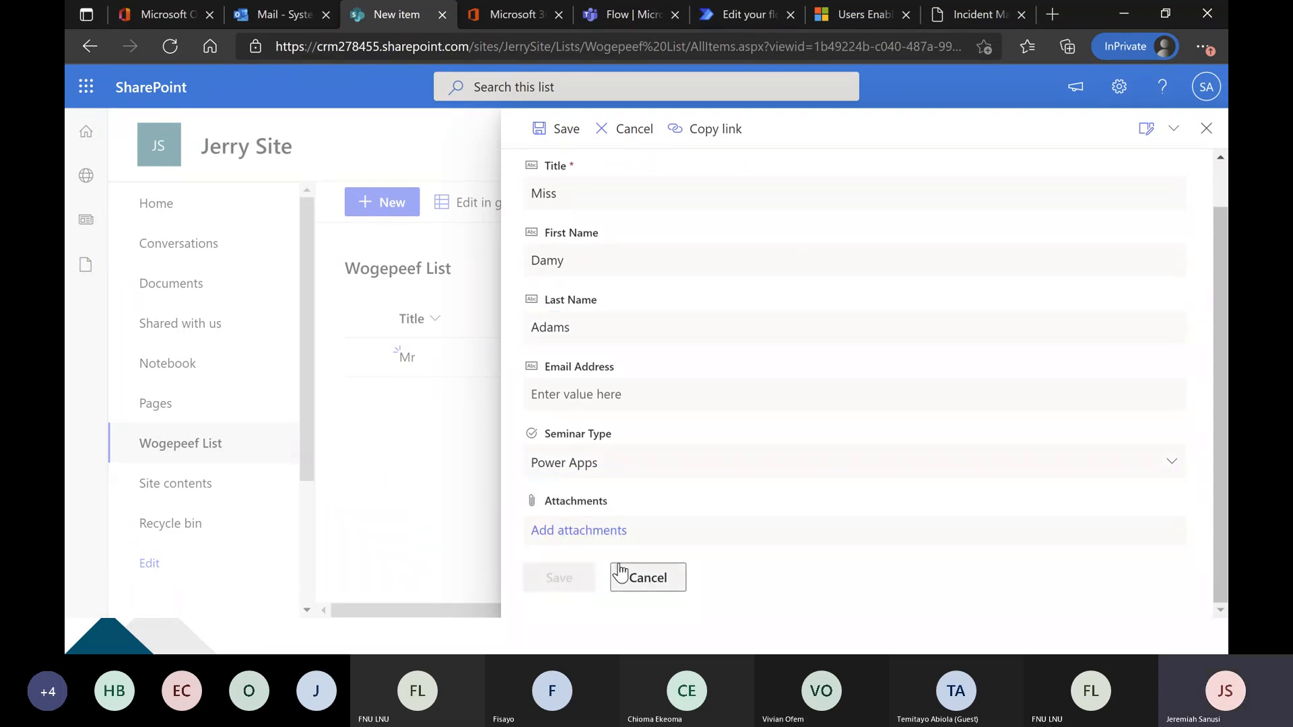
Check the test run in Power Automate and the Flow chat in Teams, and open the newest "A new item has been created" email in Outlook.
click(739, 14)
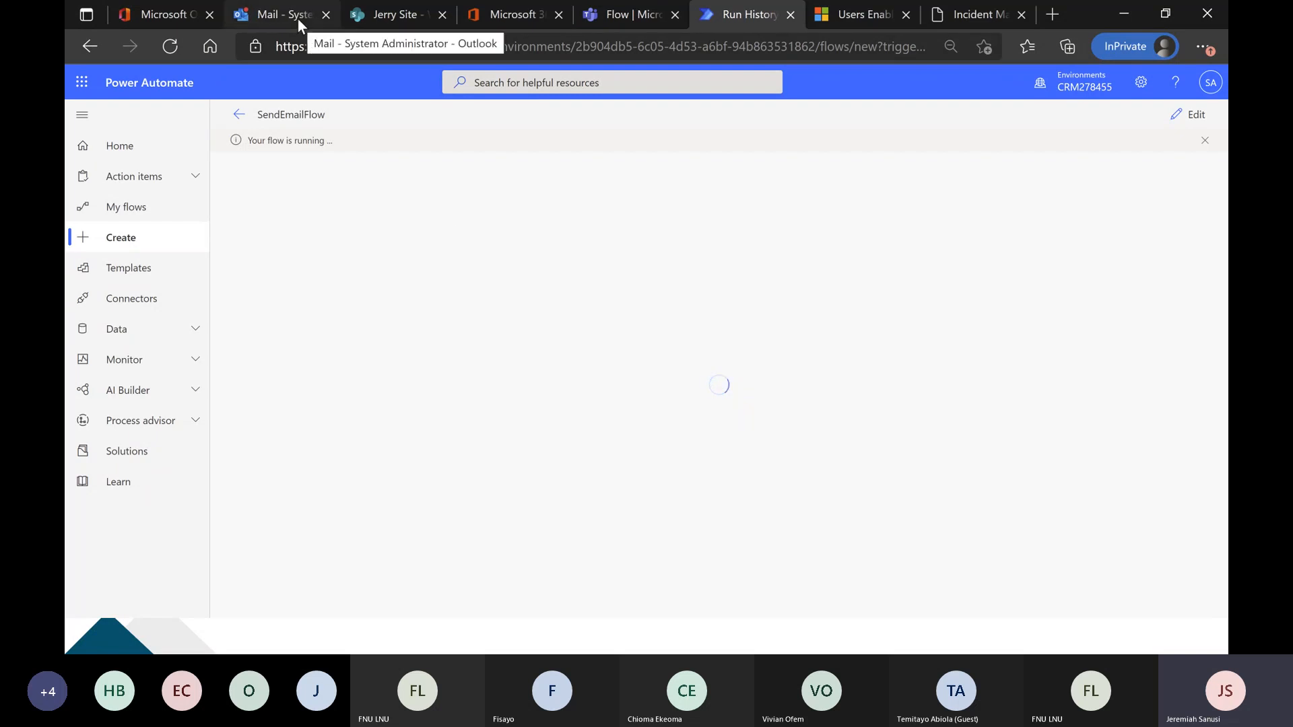
click(610, 17)
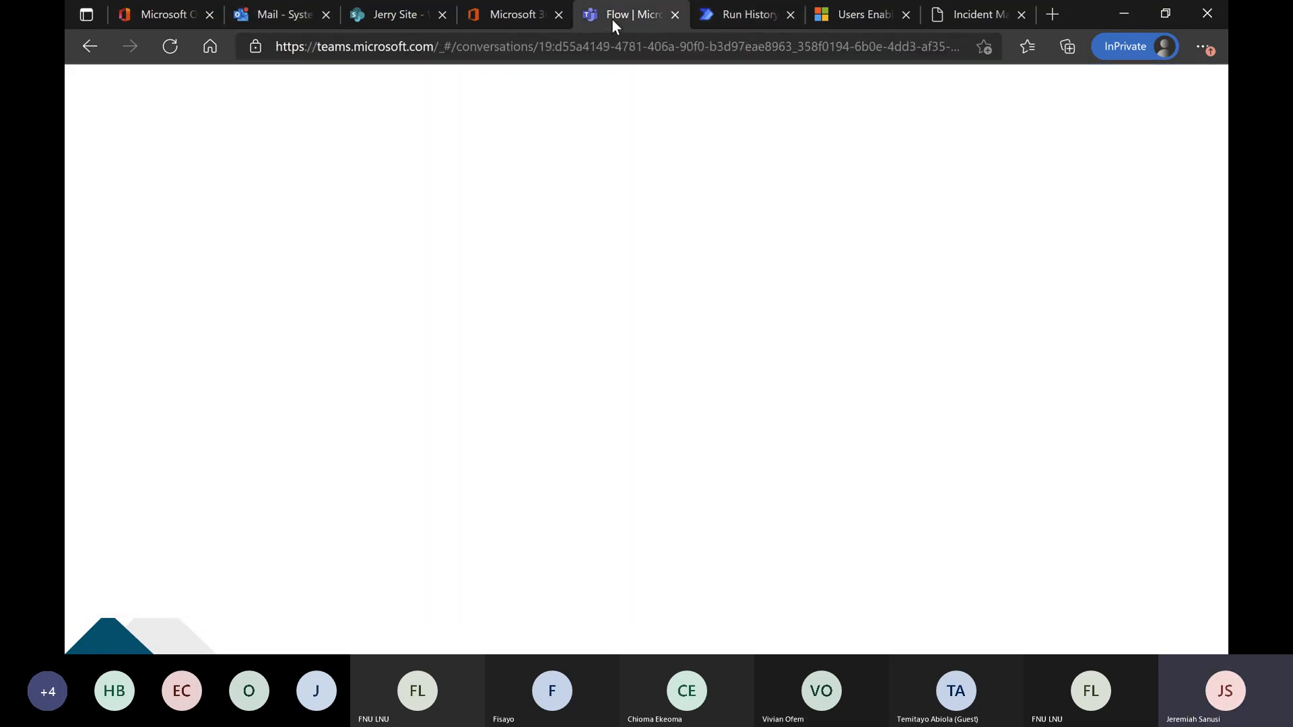
click(746, 18)
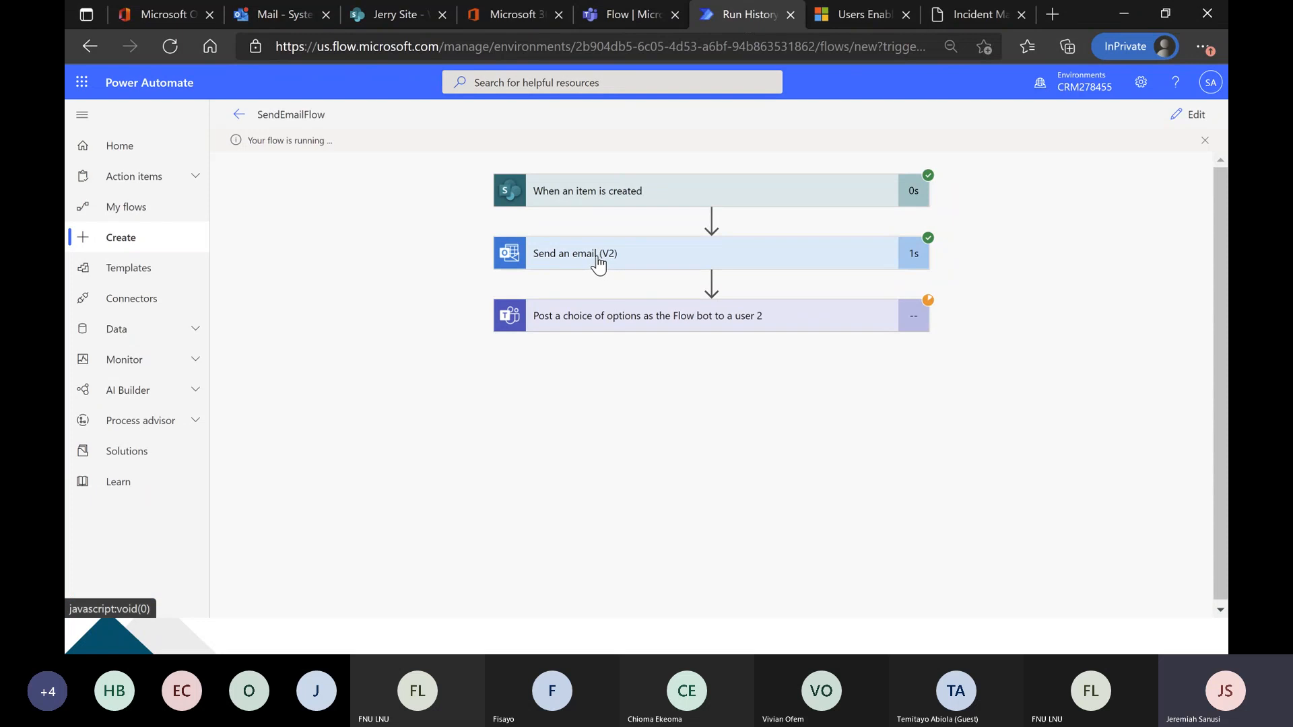
click(283, 14)
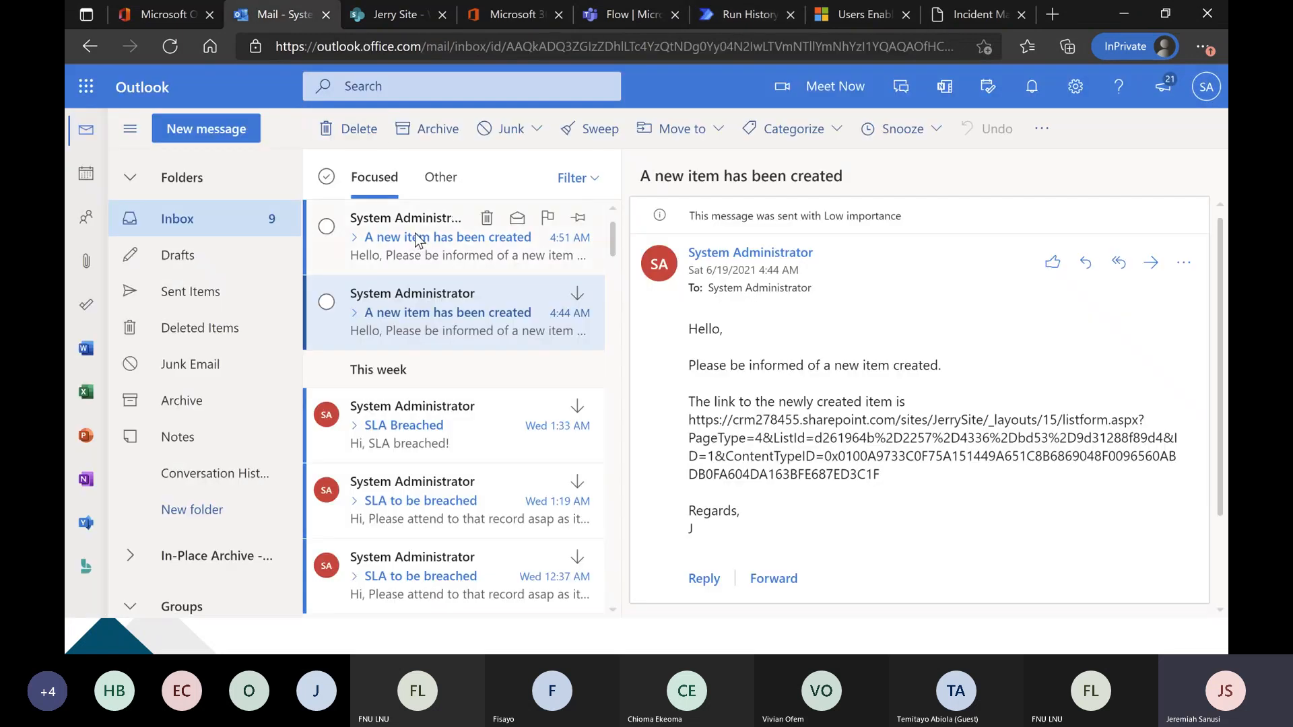
click(417, 239)
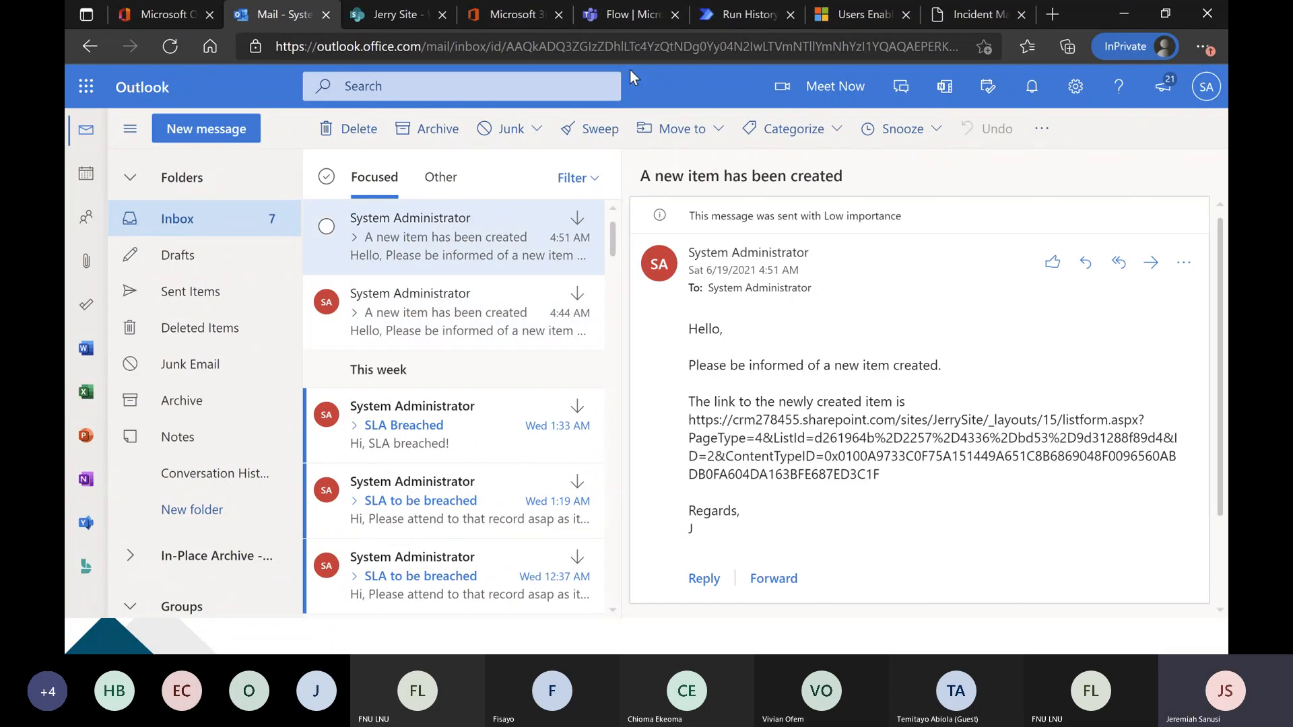
Reload the Flow chat in Teams and check its approval card against the flow's run history.
click(740, 14)
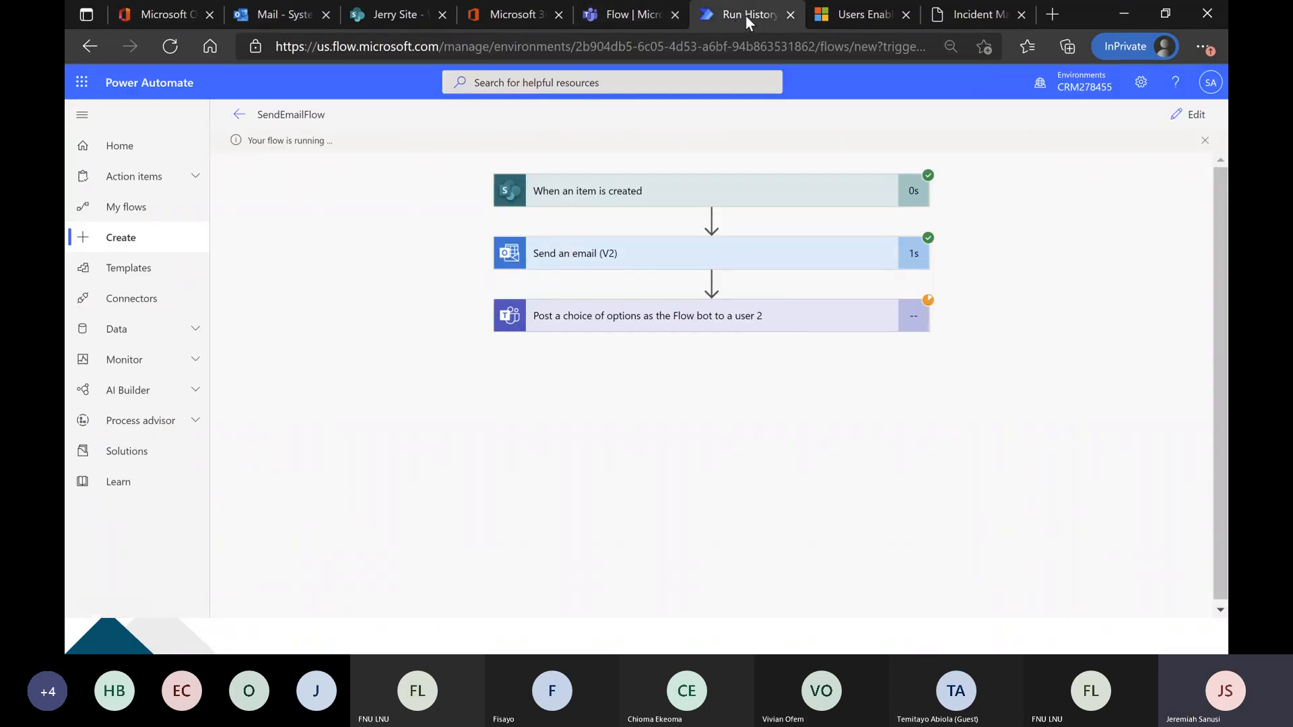
click(623, 12)
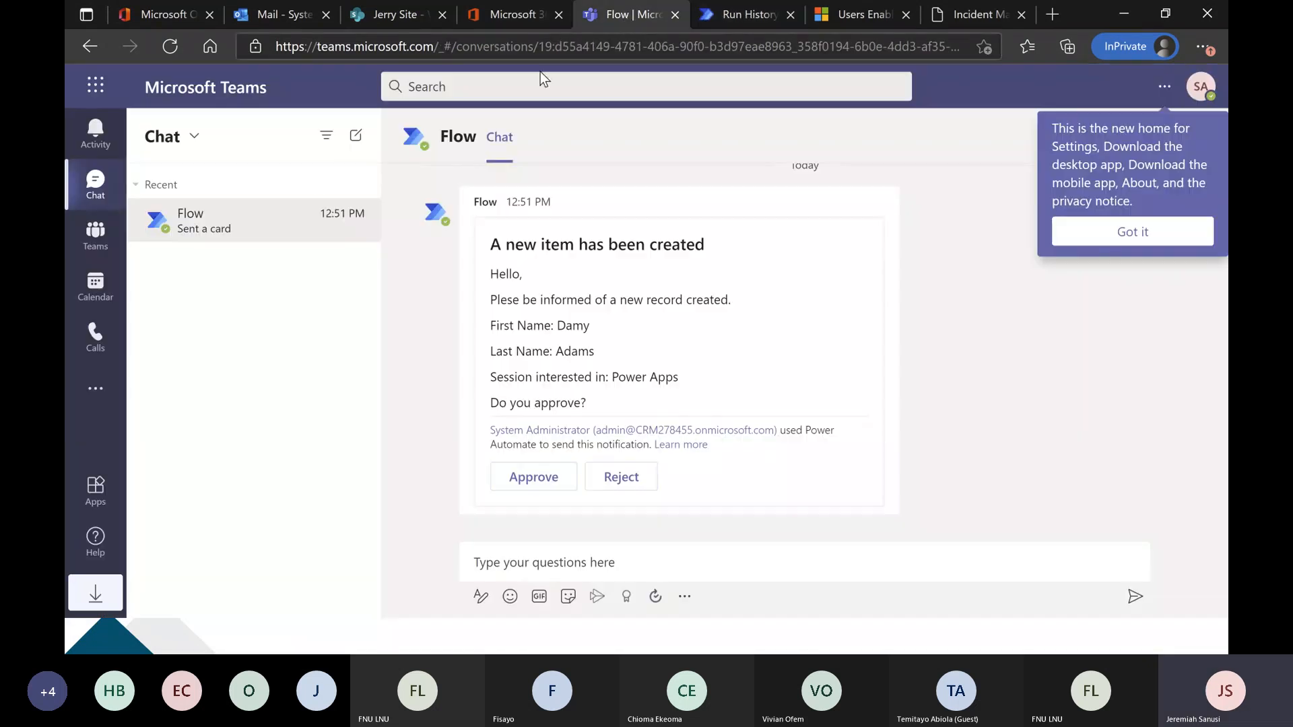
click(170, 47)
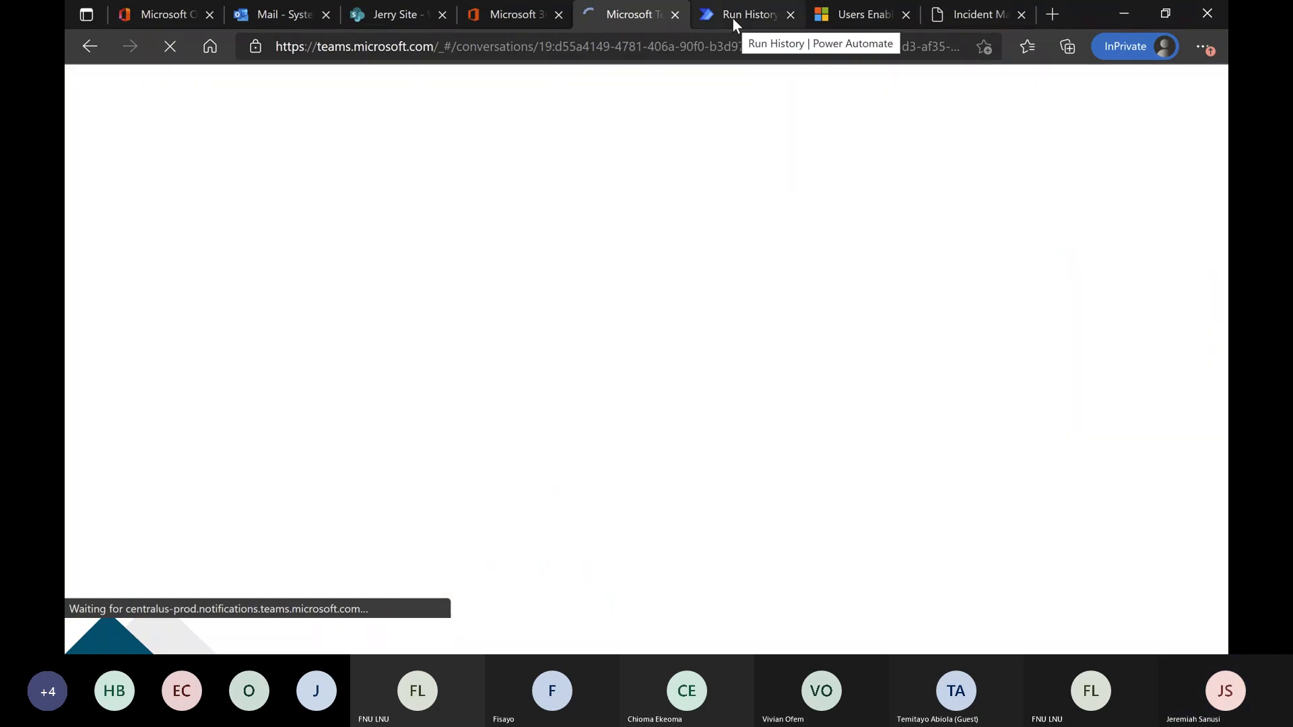
click(733, 17)
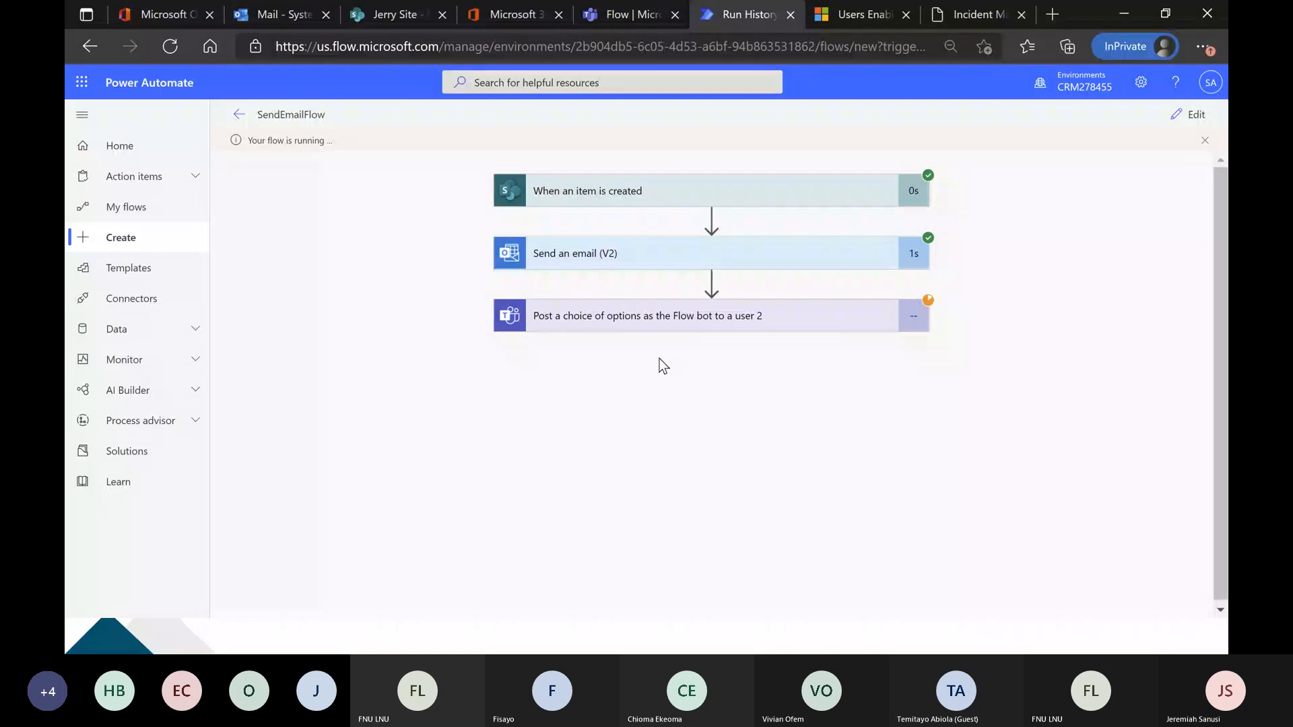
click(614, 18)
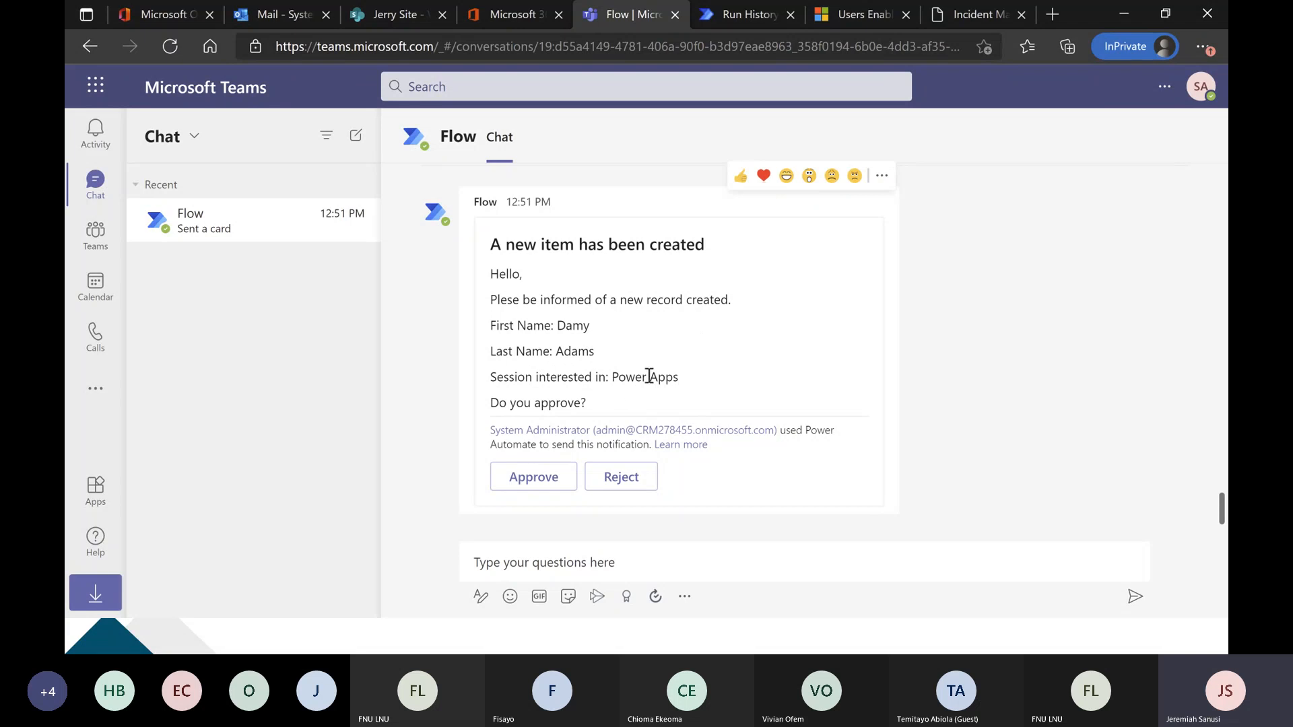
Compare the new Wogepeef List entry in SharePoint with the Teams approval card and the flow's run steps.
click(396, 16)
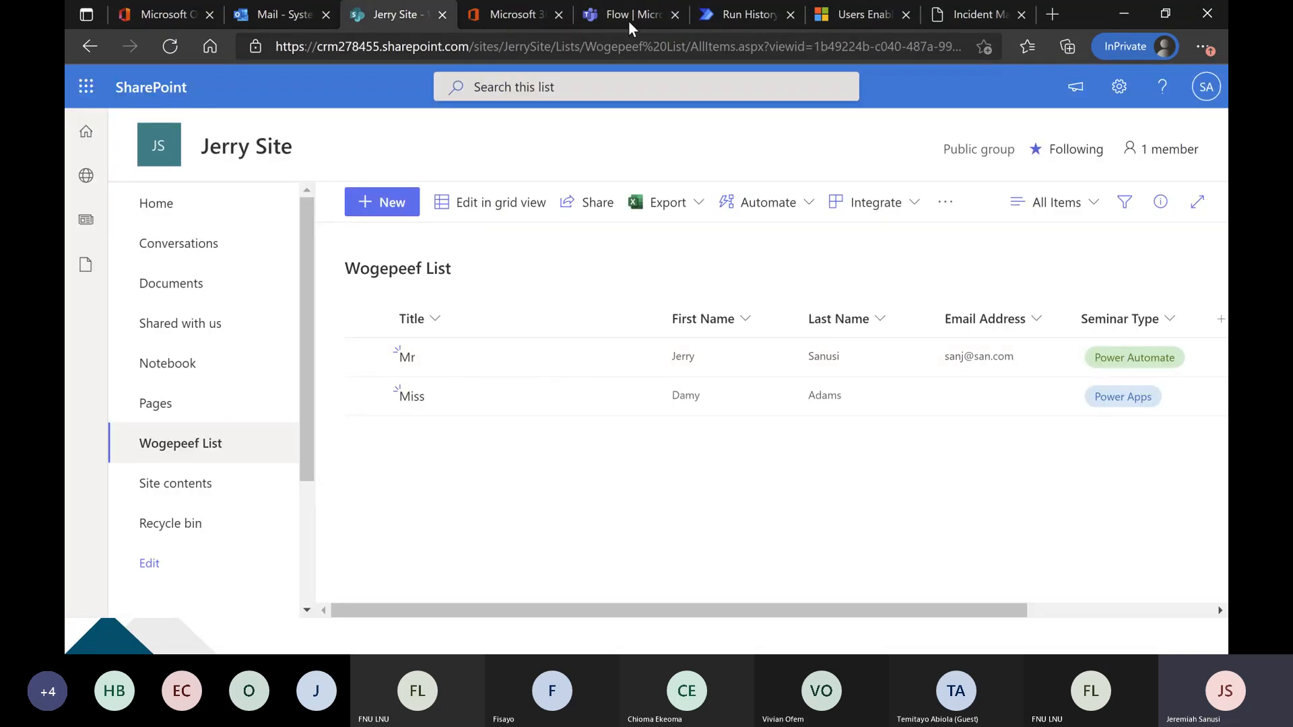
click(724, 9)
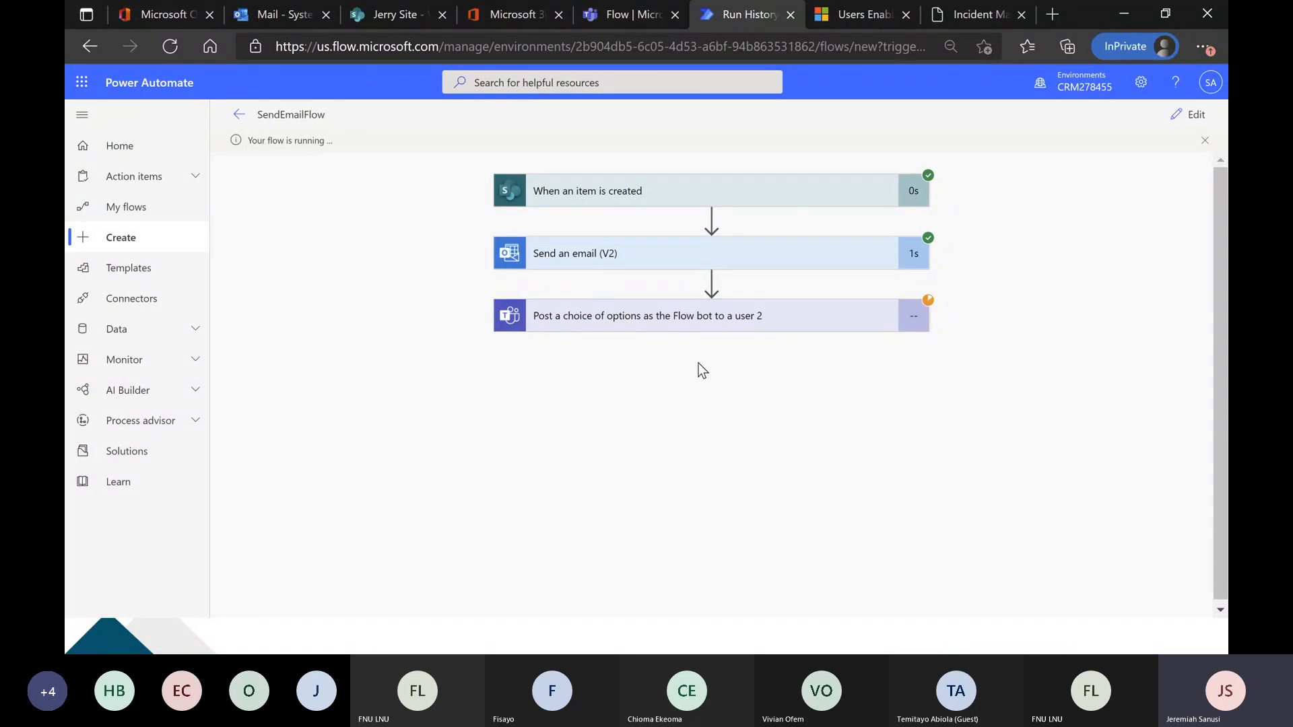
click(637, 11)
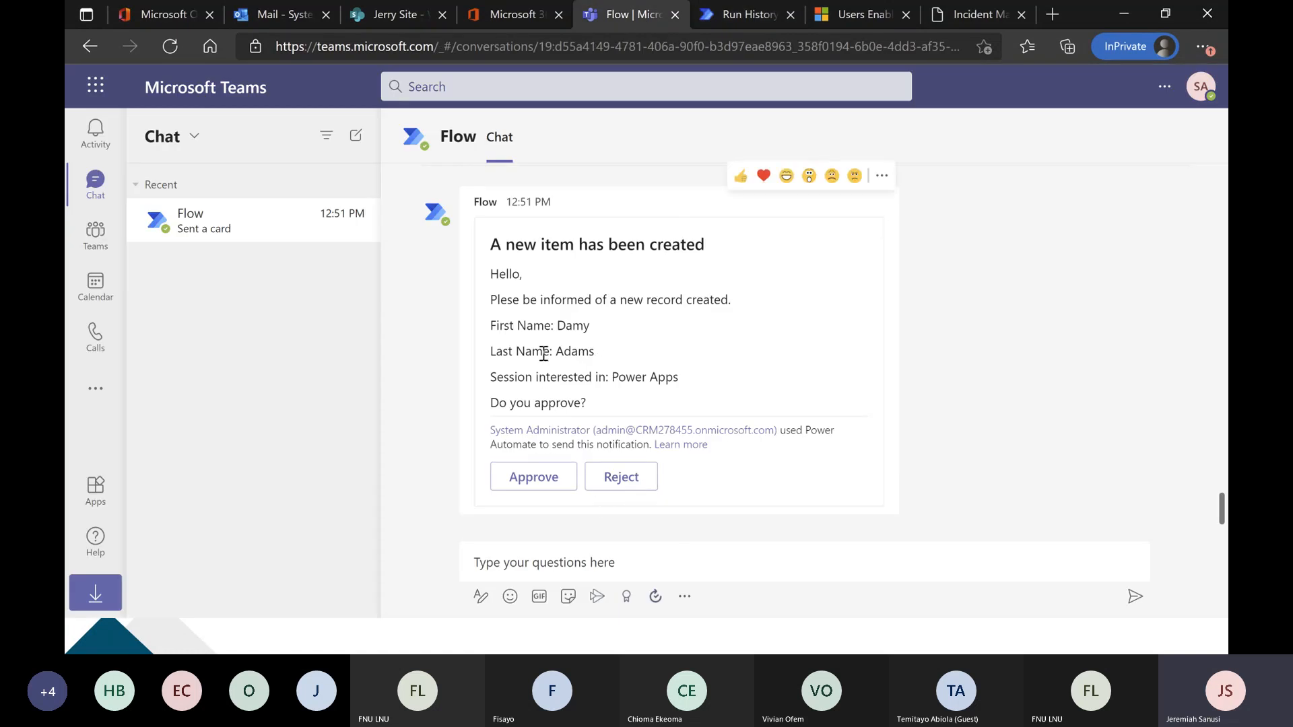
click(775, 14)
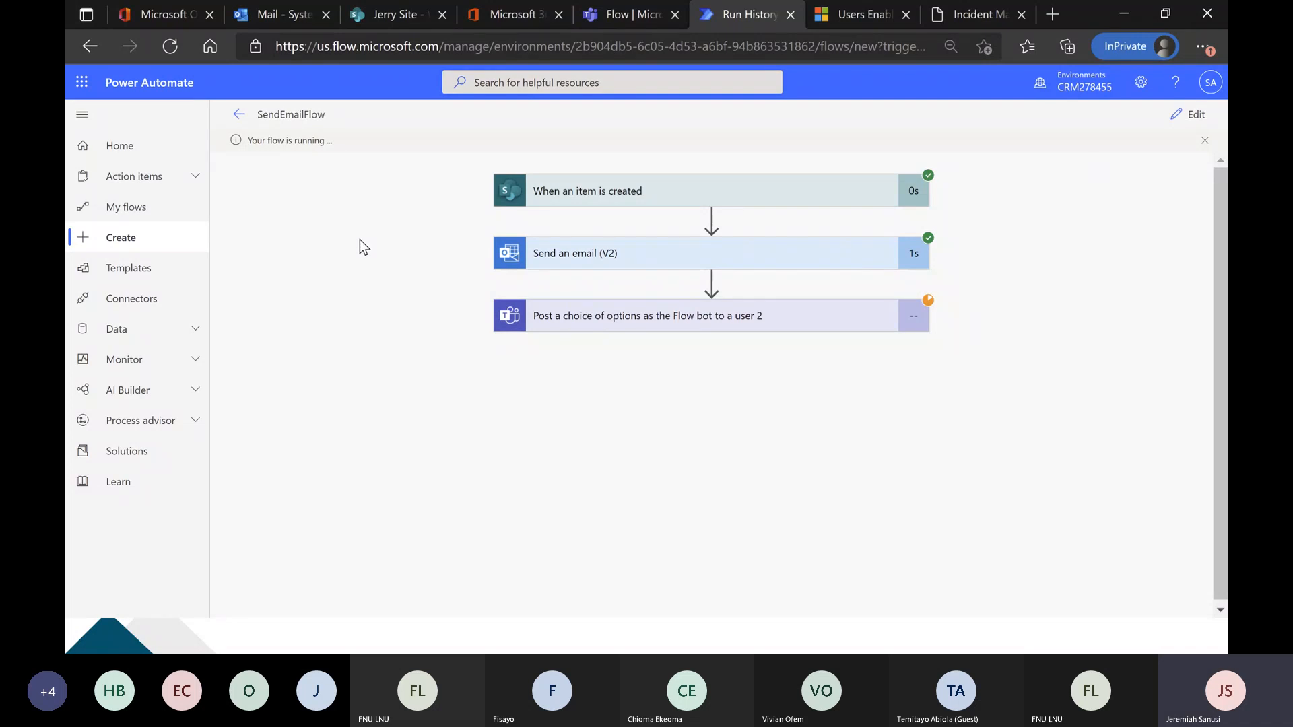
Reopen SendEmailFlow for editing and review the Teams action's options, recipient, message and headline.
click(1183, 119)
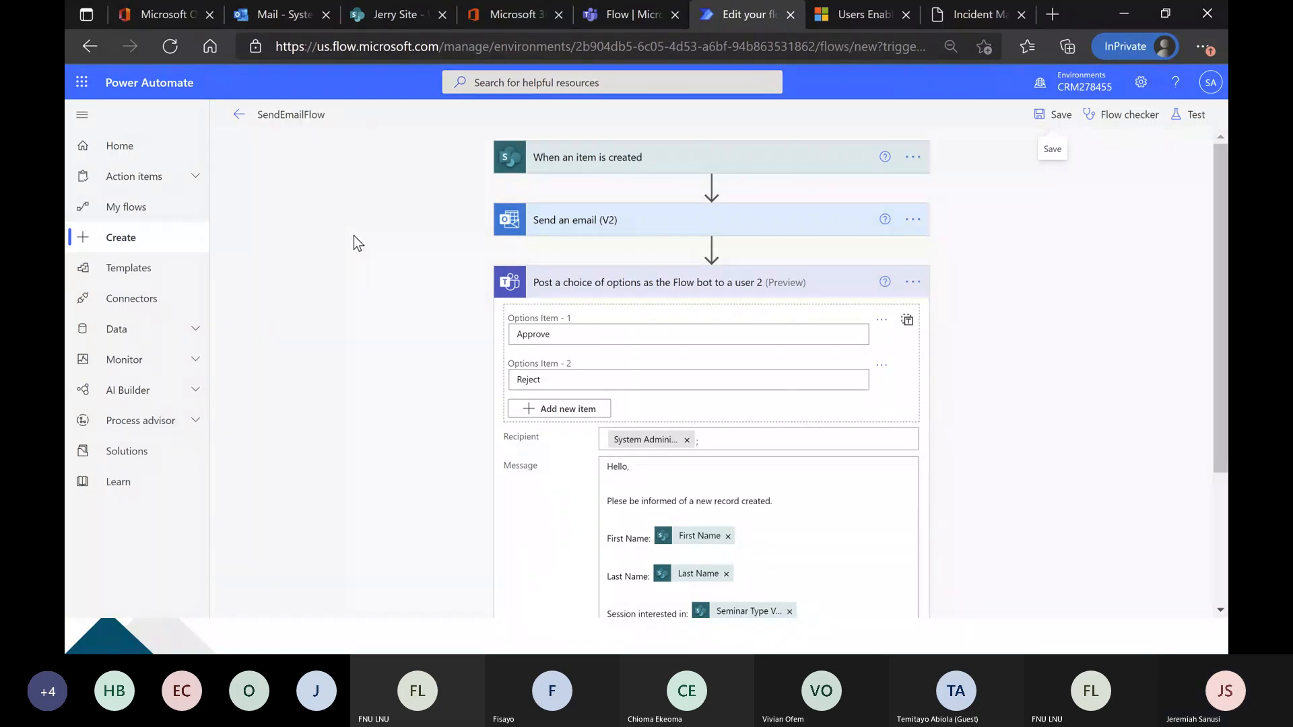
scroll(353, 236, down, 3)
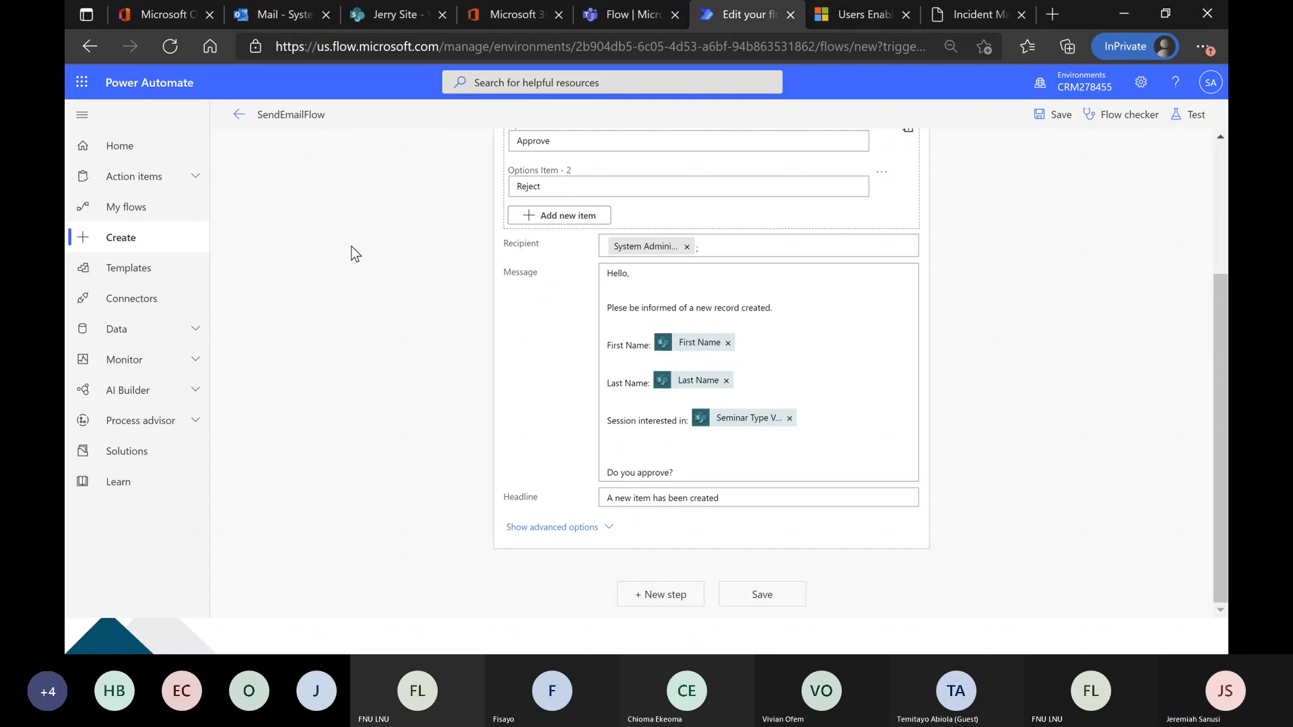
scroll(345, 280, up, 3)
scroll(345, 280, down, 3)
scroll(344, 280, up, 2)
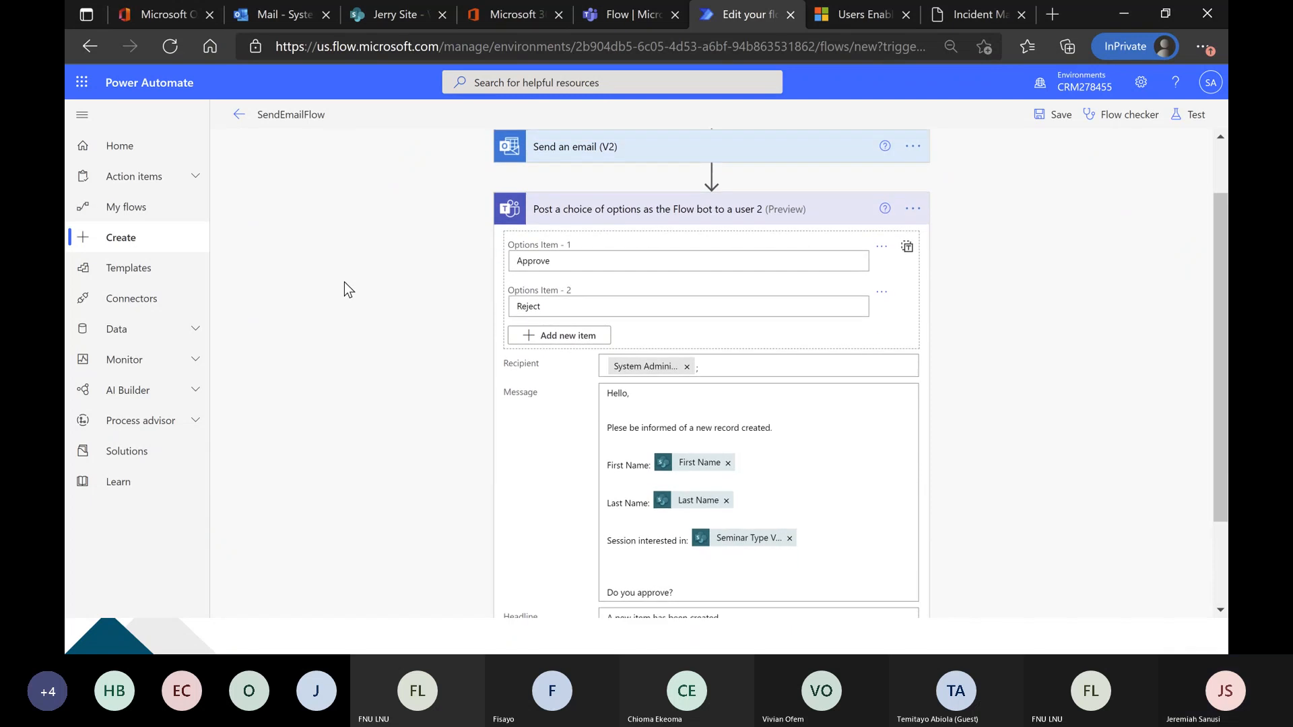
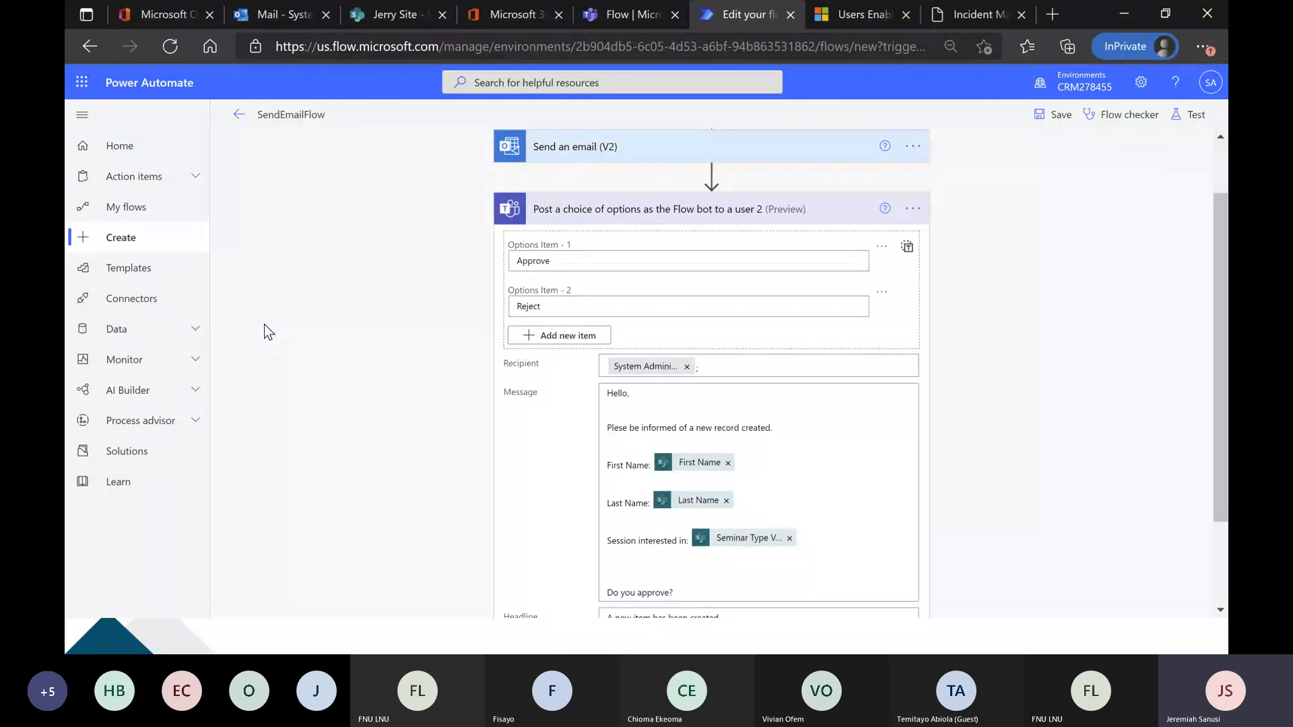
Open the list of AI Builder models in Power Automate.
click(196, 393)
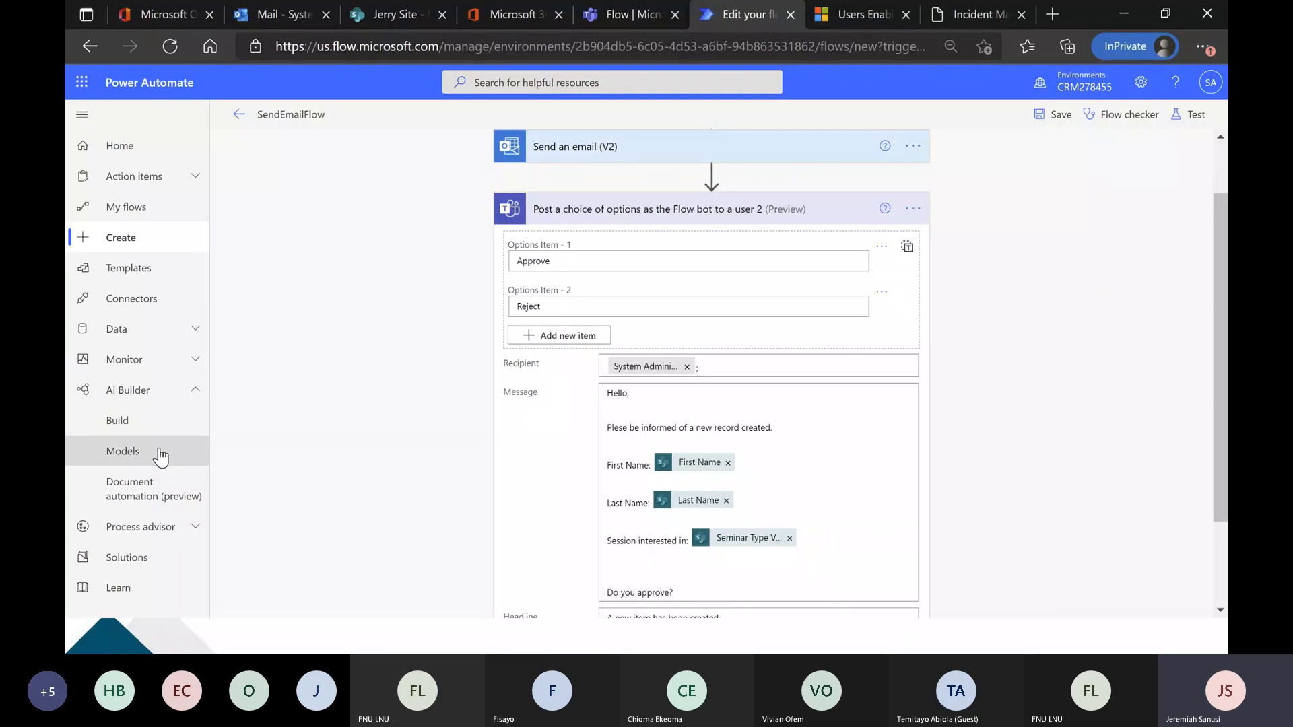
click(161, 453)
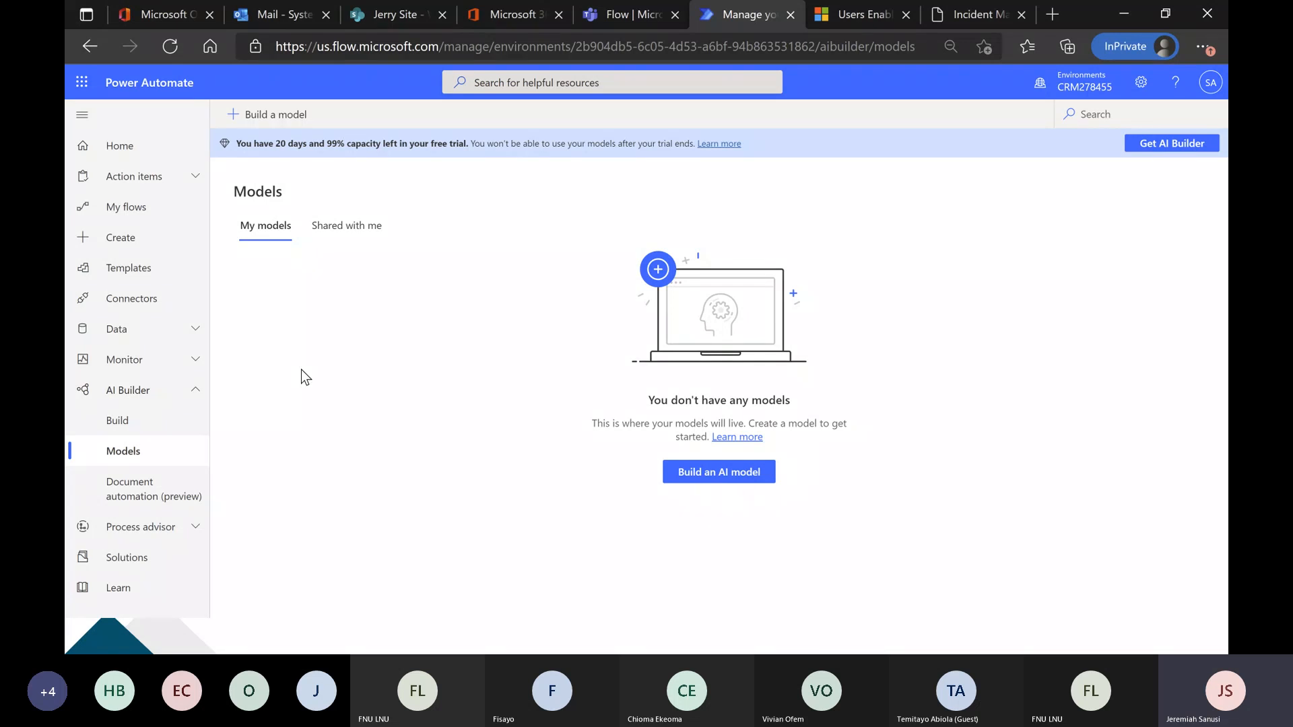
Switch to File Explorer, open Adatum 1 from the Invoice folder, examine the invoice's header and line items, and close it.
key(alt+Tab)
key(alt+Tab)
key(alt+Tab)
key(alt+Tab)
key(alt+Tab)
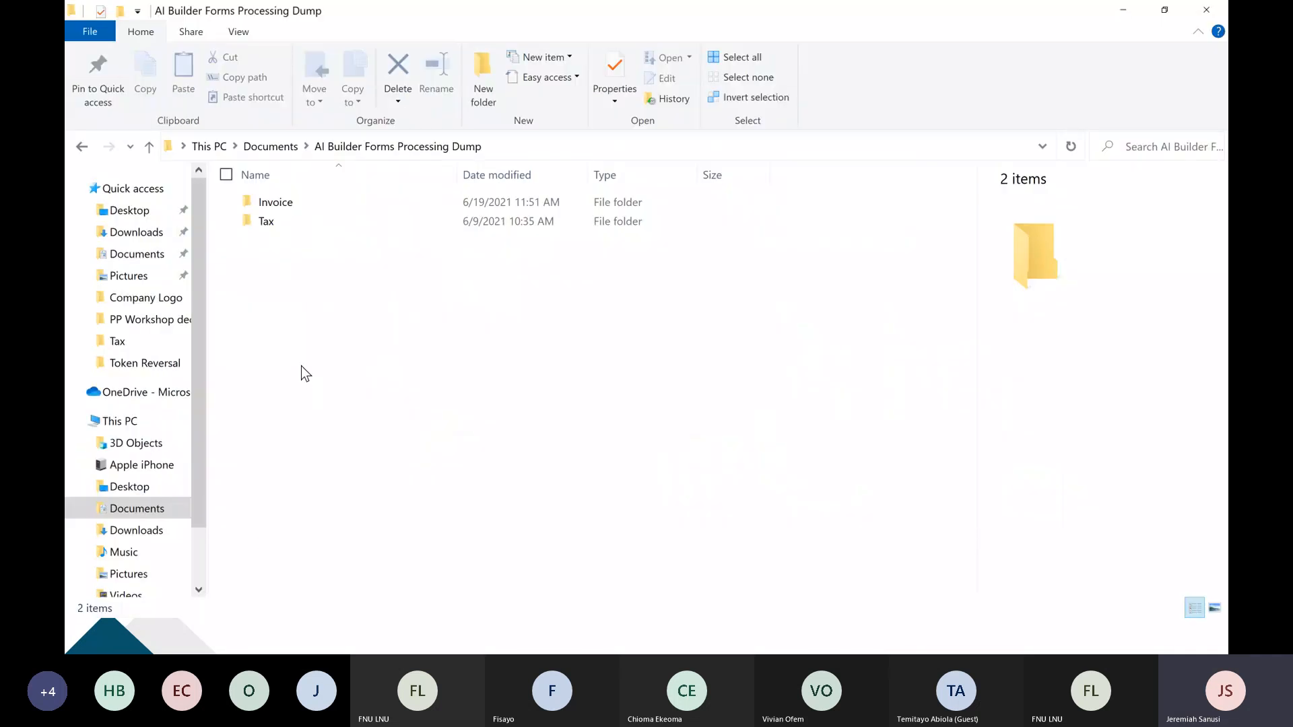
click(333, 204)
double_click(332, 204)
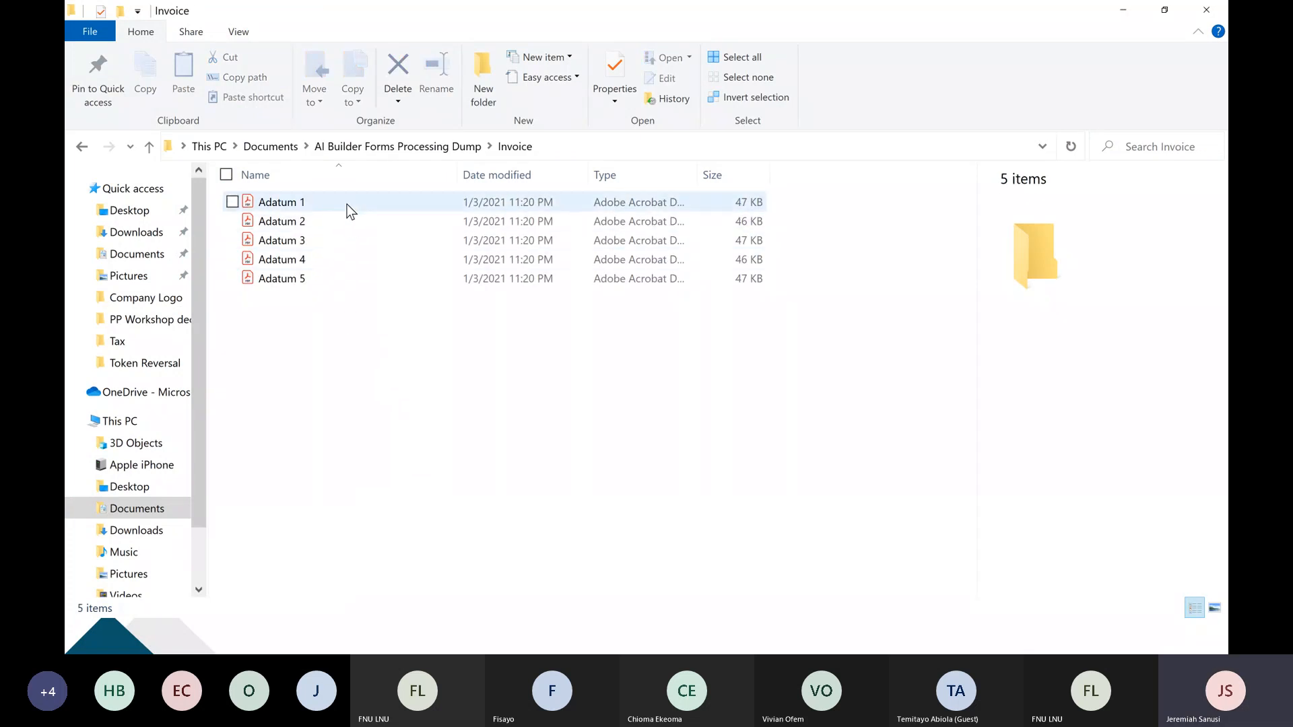
click(346, 204)
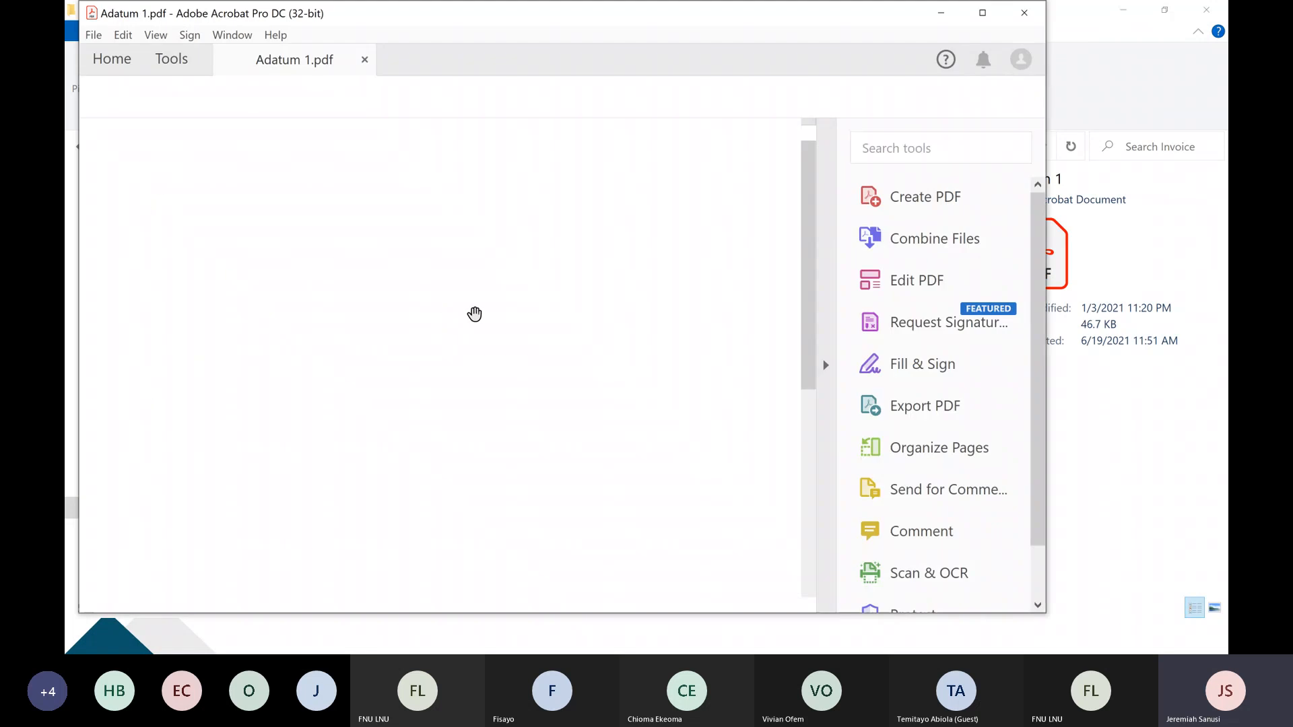
scroll(474, 314, down, 3)
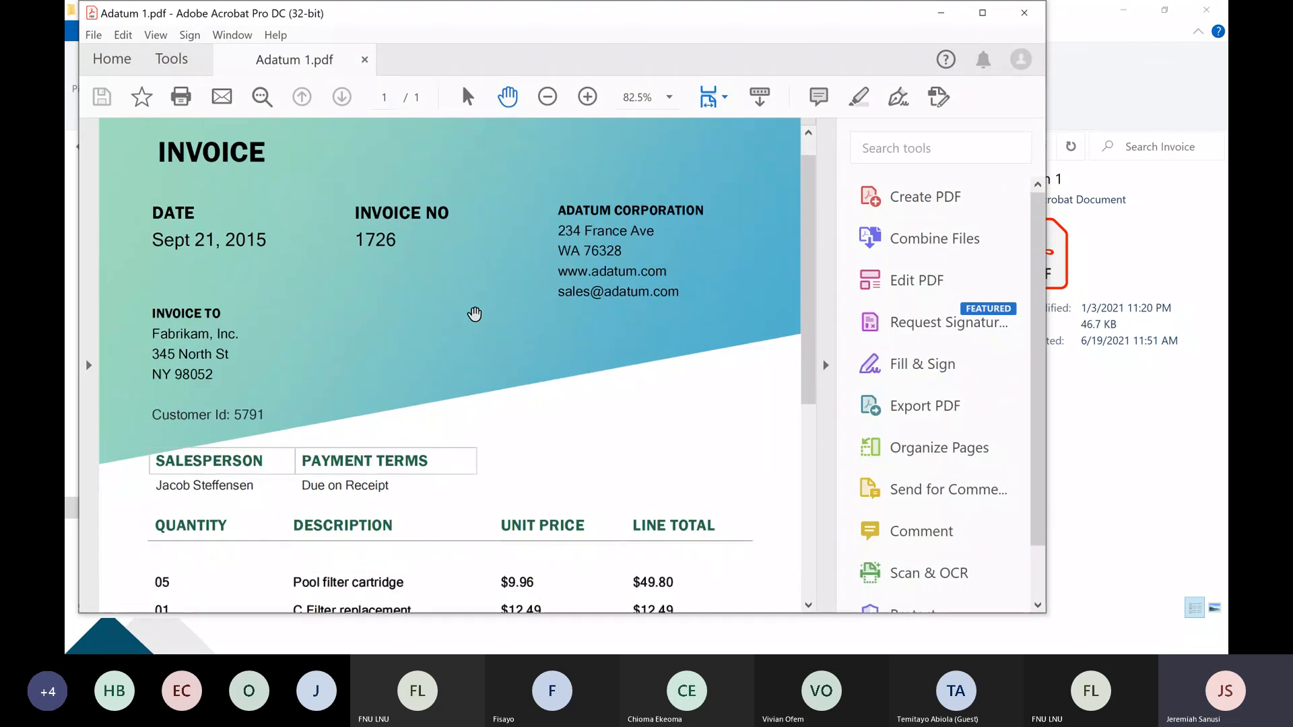
scroll(475, 314, down, 3)
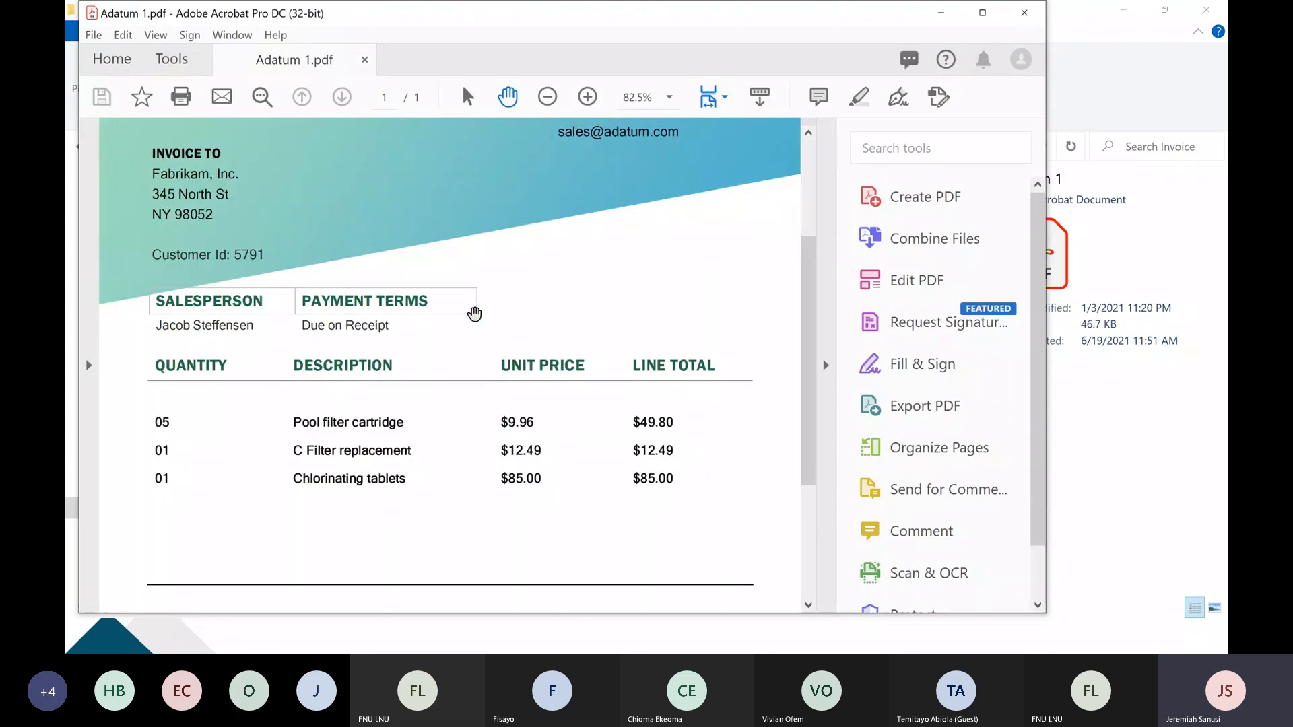
scroll(475, 314, up, 1)
scroll(475, 314, up, 5)
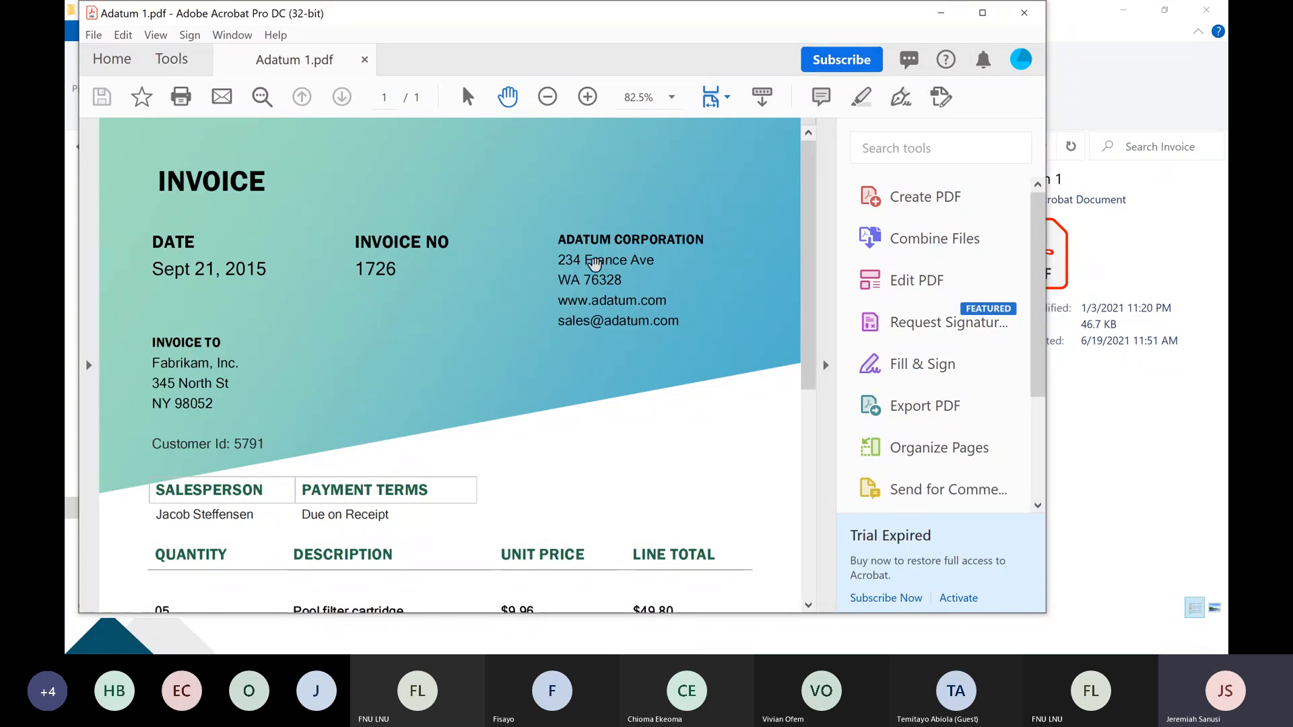
click(1023, 14)
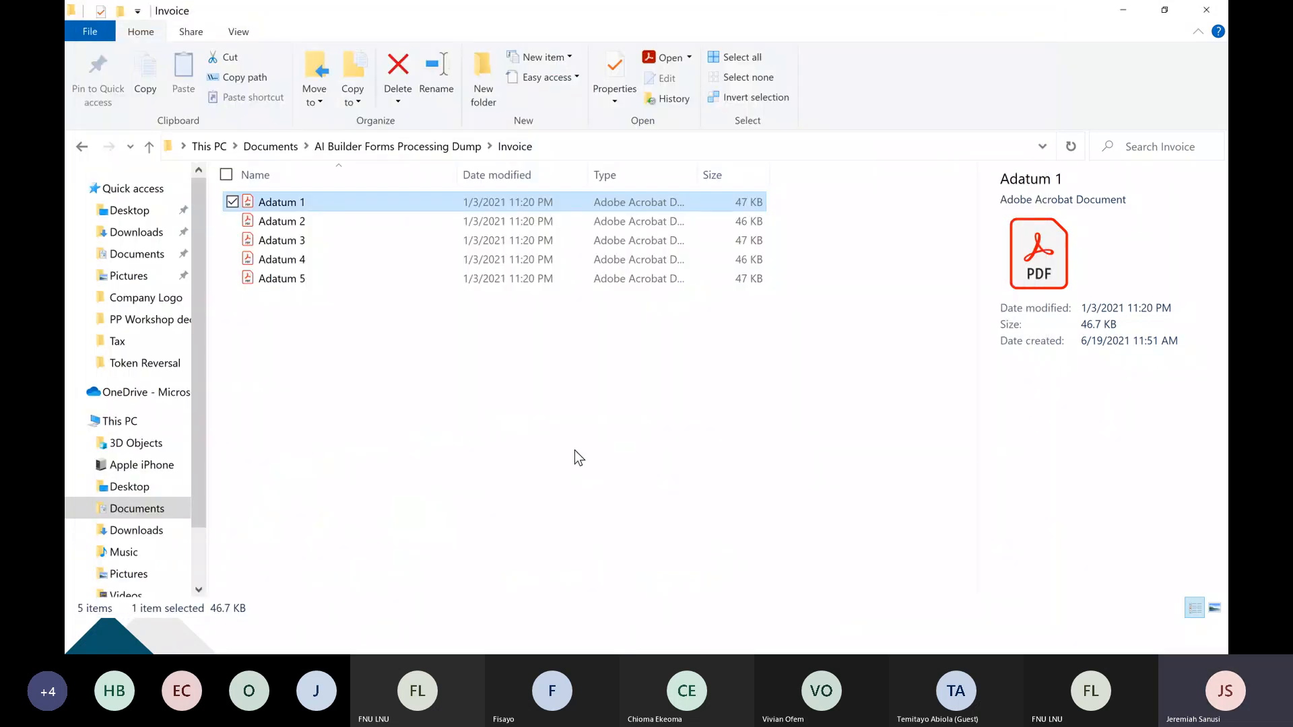
Return to Power Automate and create a Form Processing AI model named "Wogepeef Model".
key(alt+Tab)
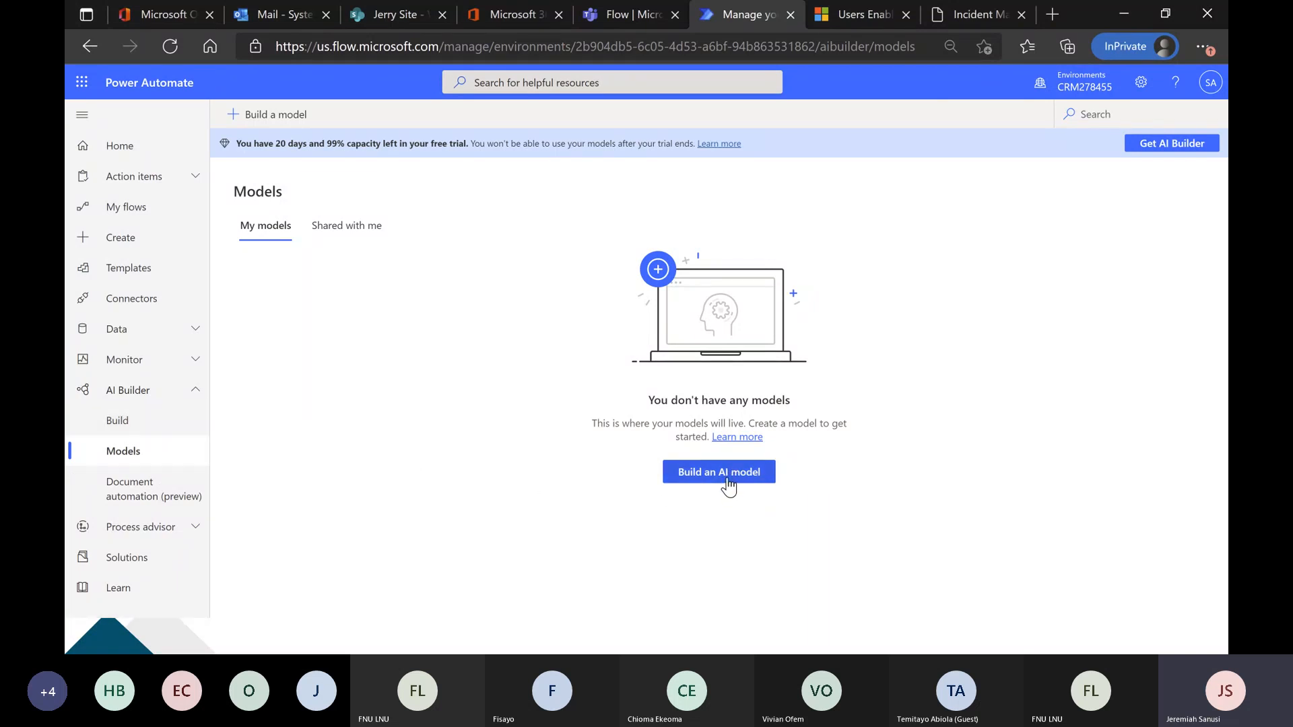
click(727, 487)
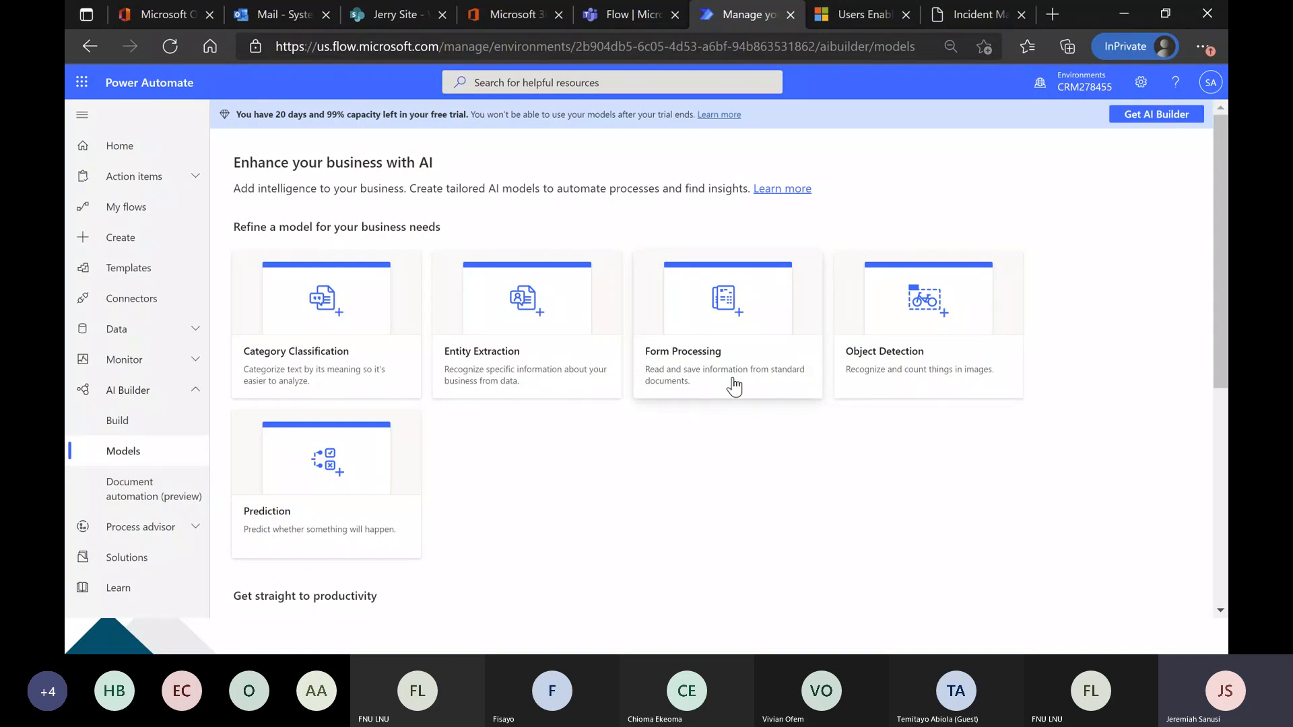
click(752, 364)
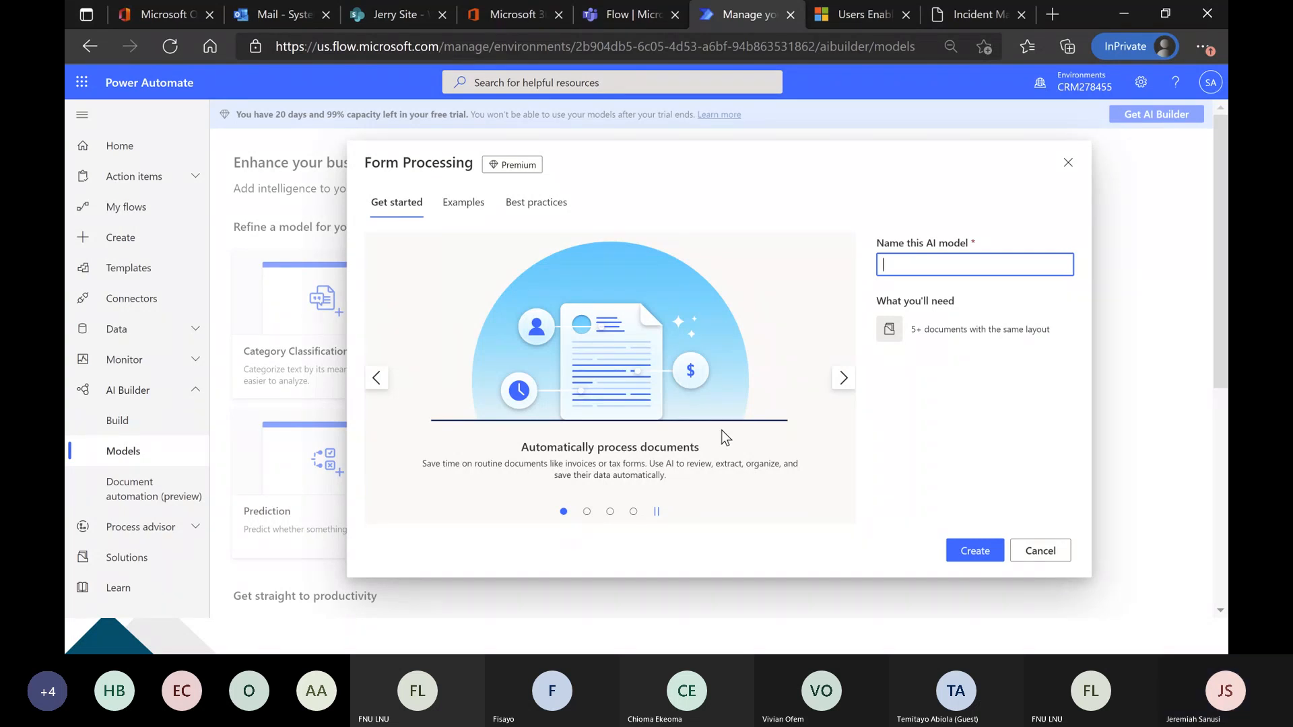
text(Wogepeef Model)
click(983, 564)
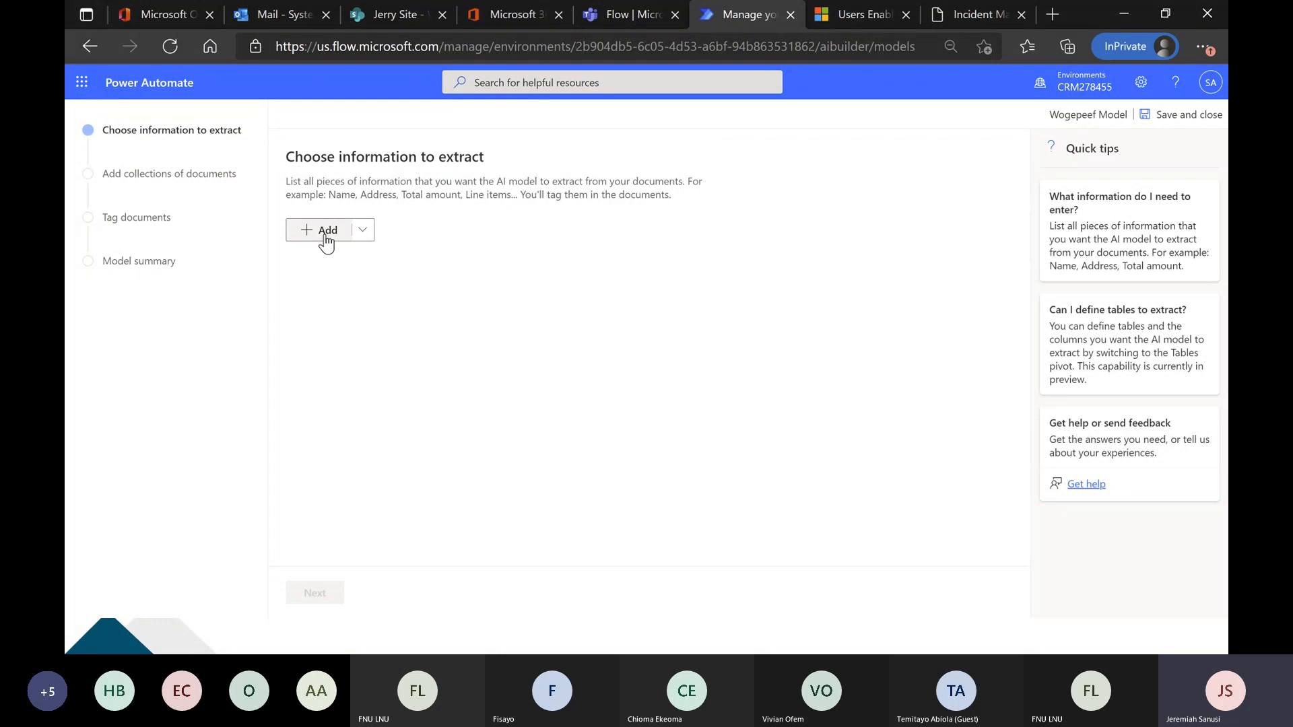
Consult the Adatum 1 invoice in Acrobat and add a field named "Invoice No" to the information the model extracts.
key(alt+Tab)
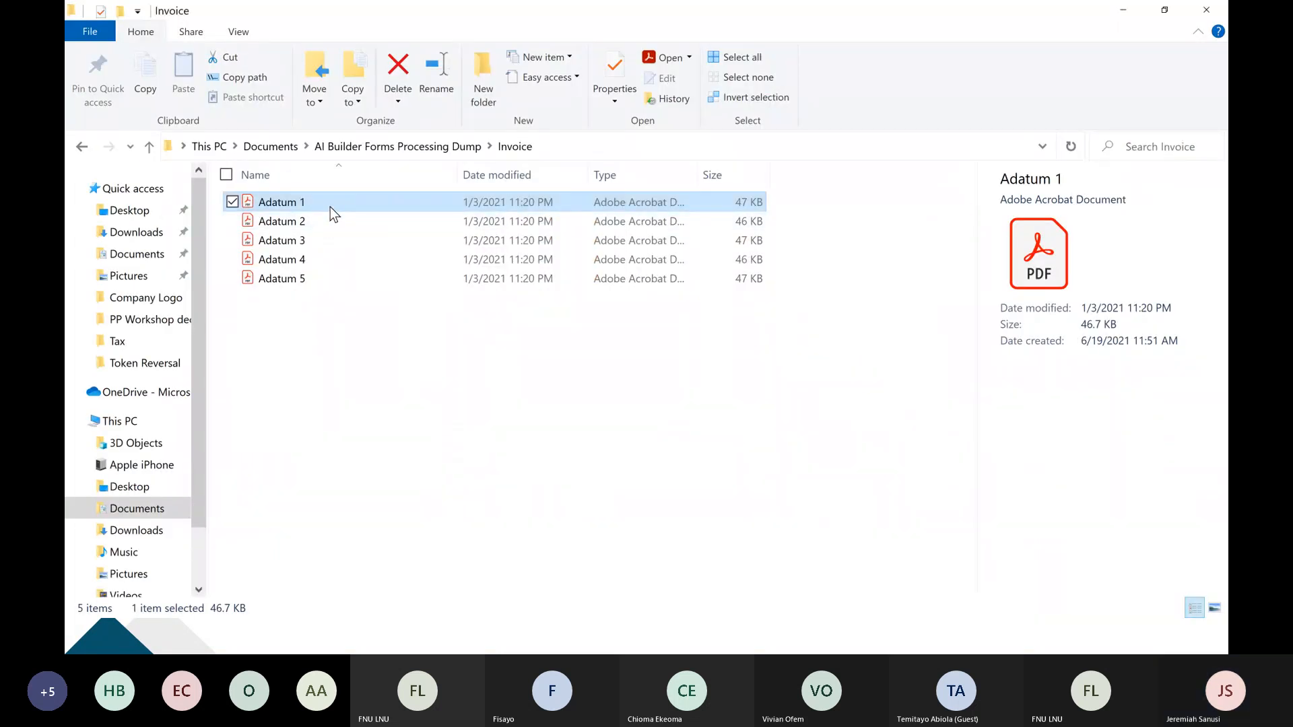
double_click(330, 207)
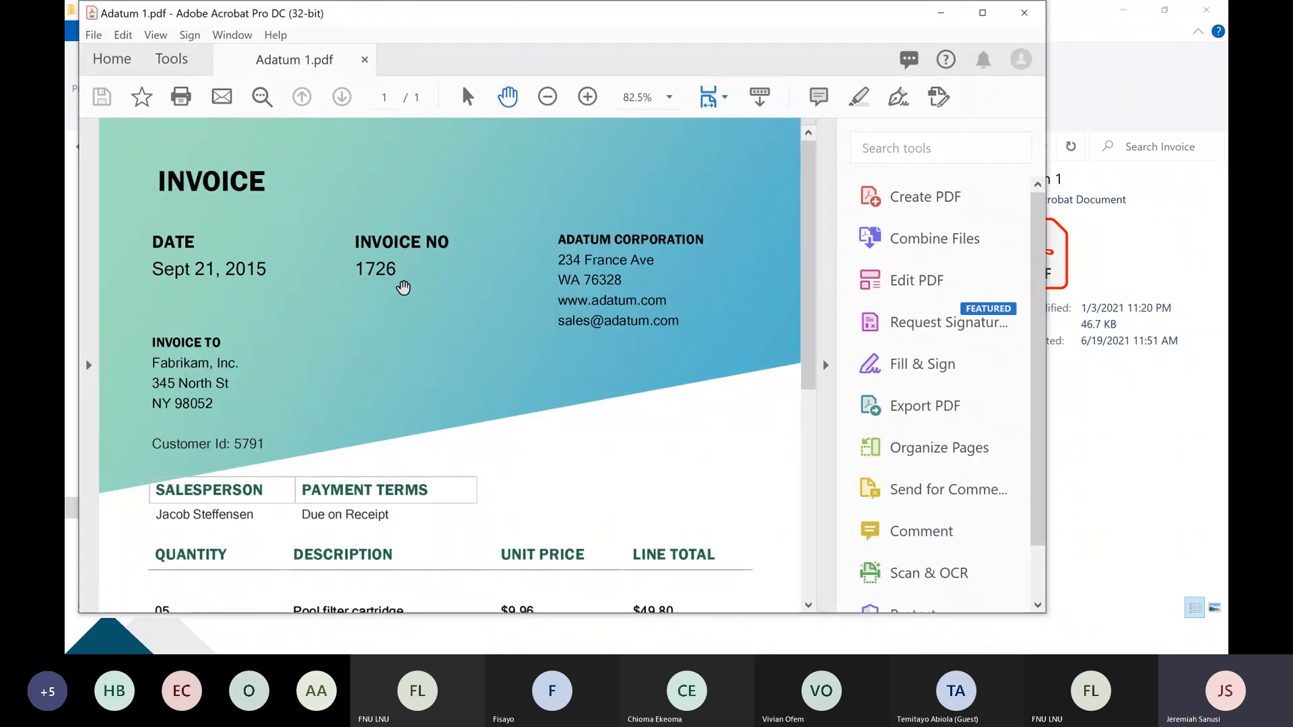
key(alt+Tab)
key(alt+Tab)
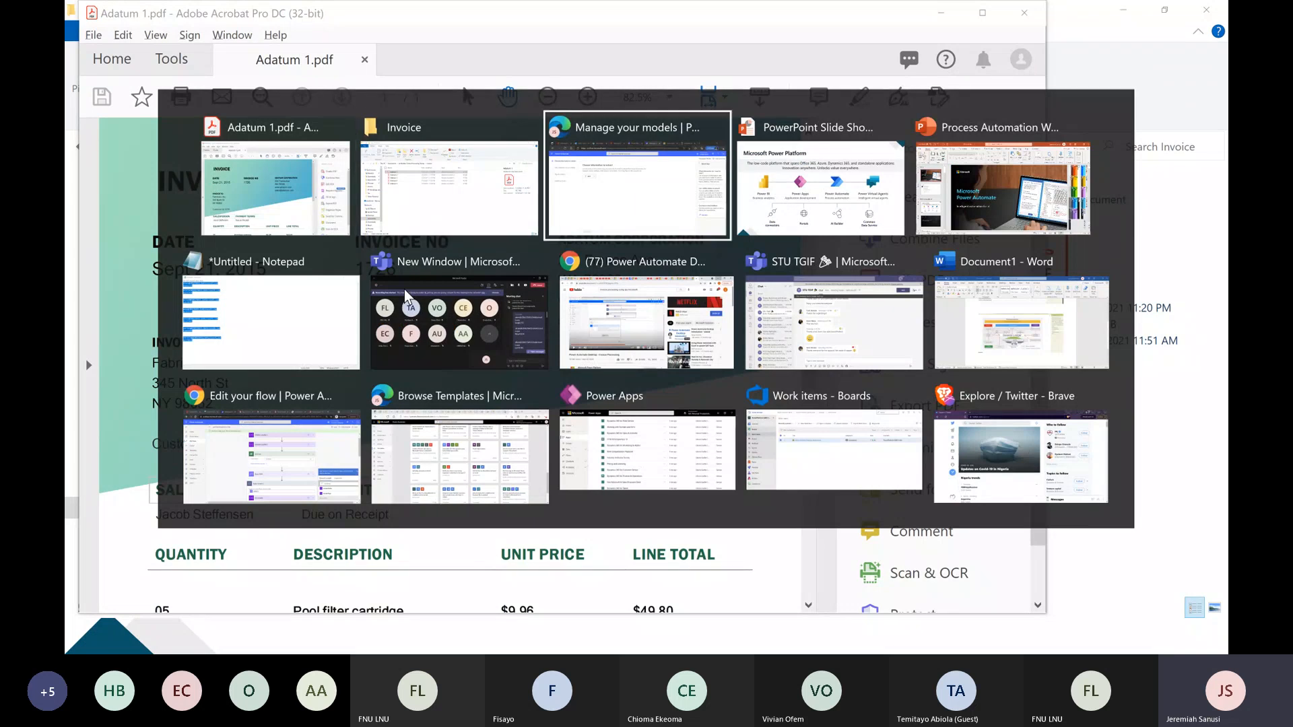
click(323, 230)
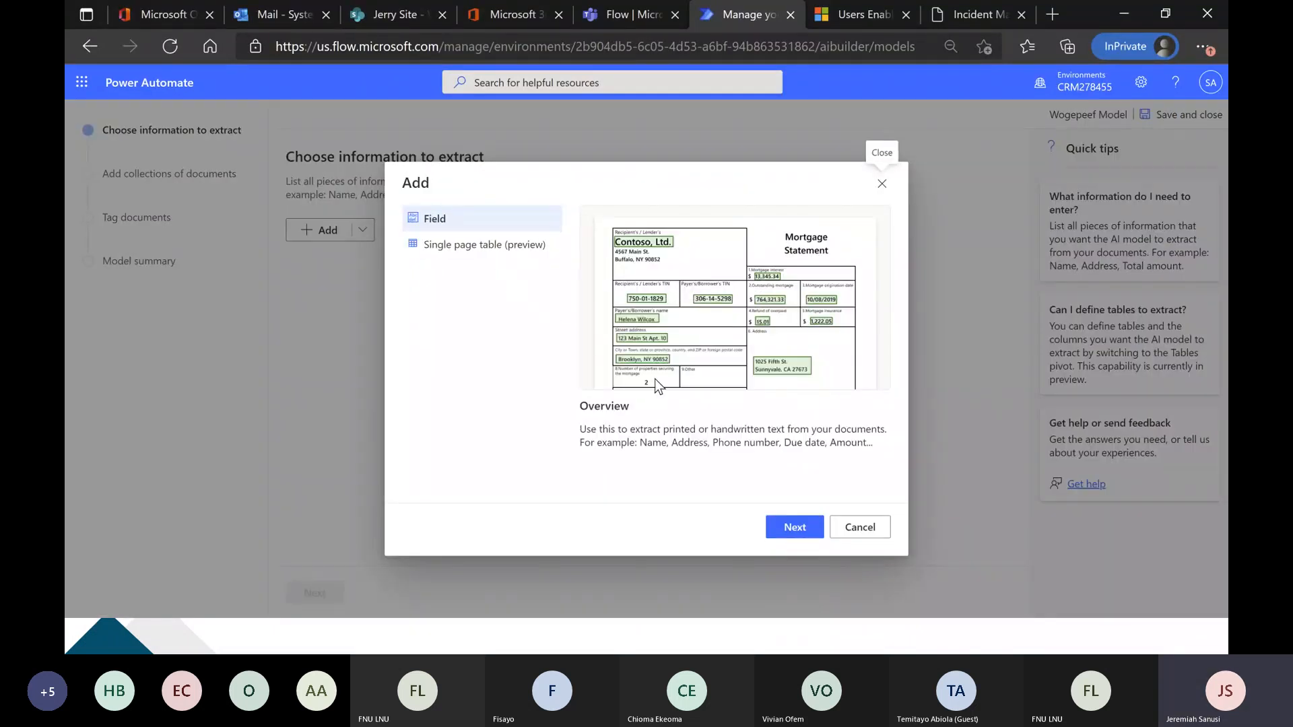
click(798, 528)
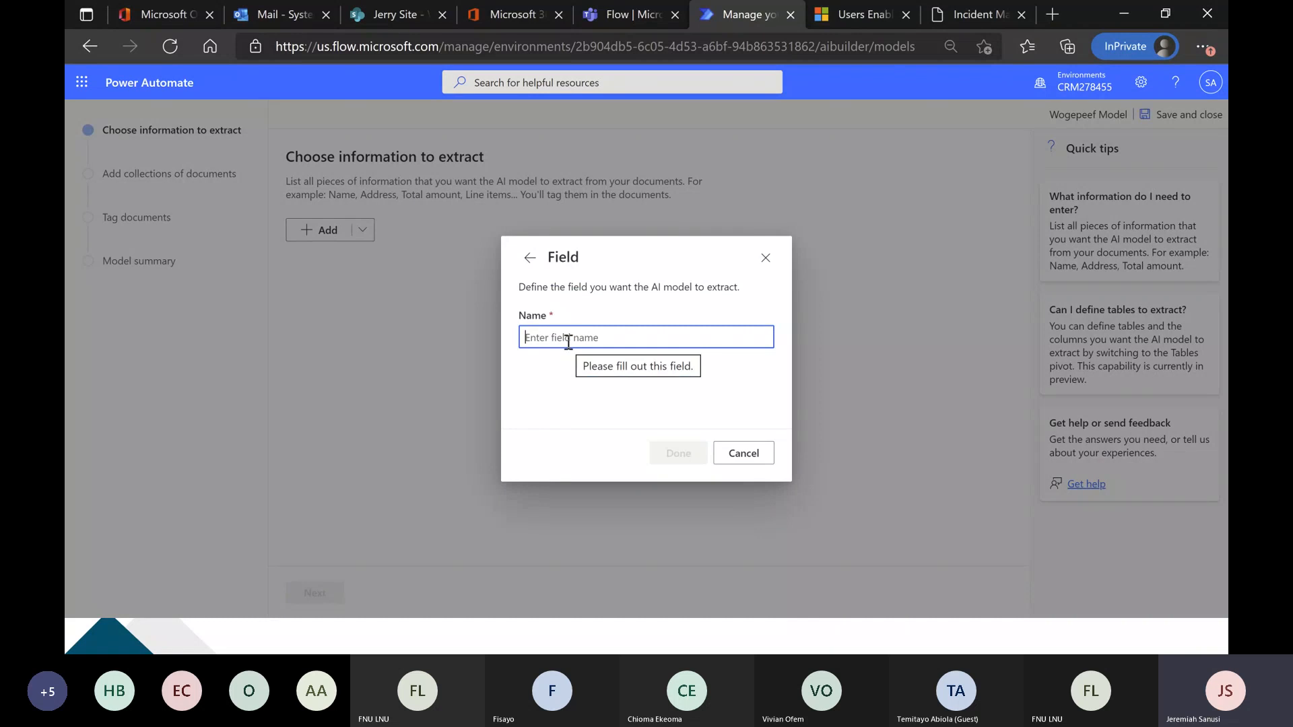
text(Invoice No)
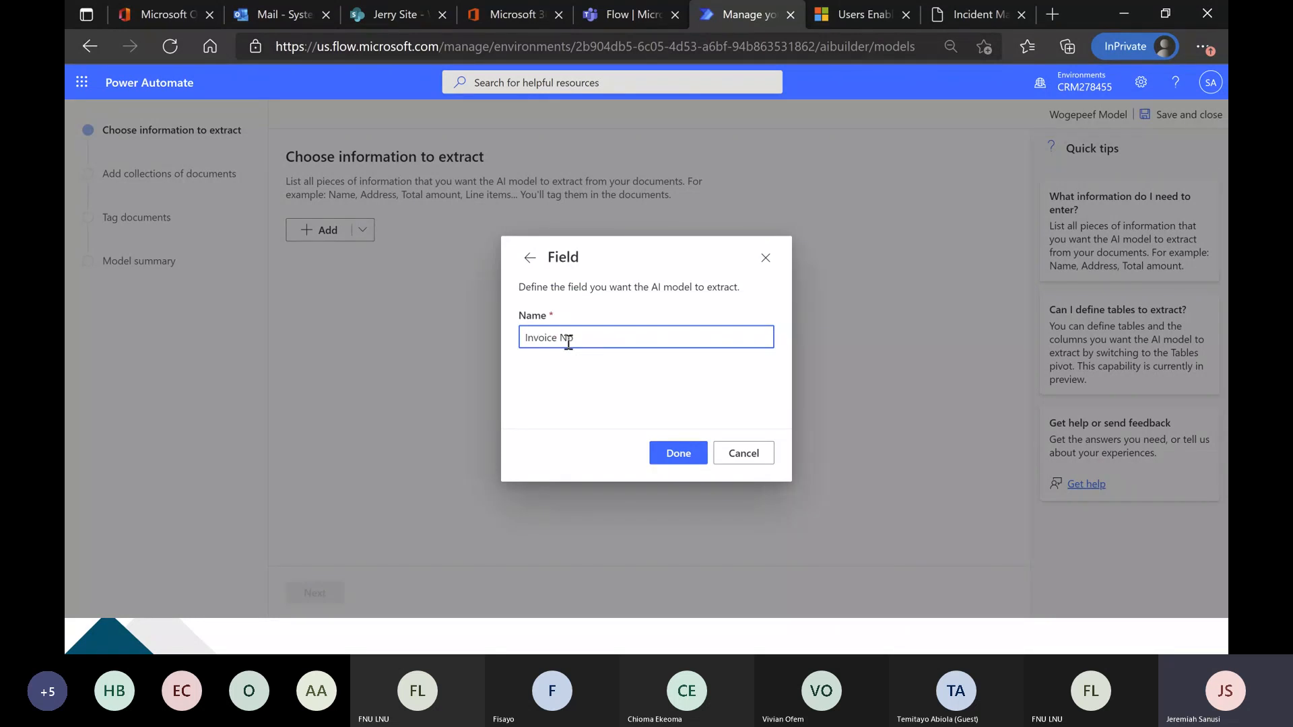
click(672, 454)
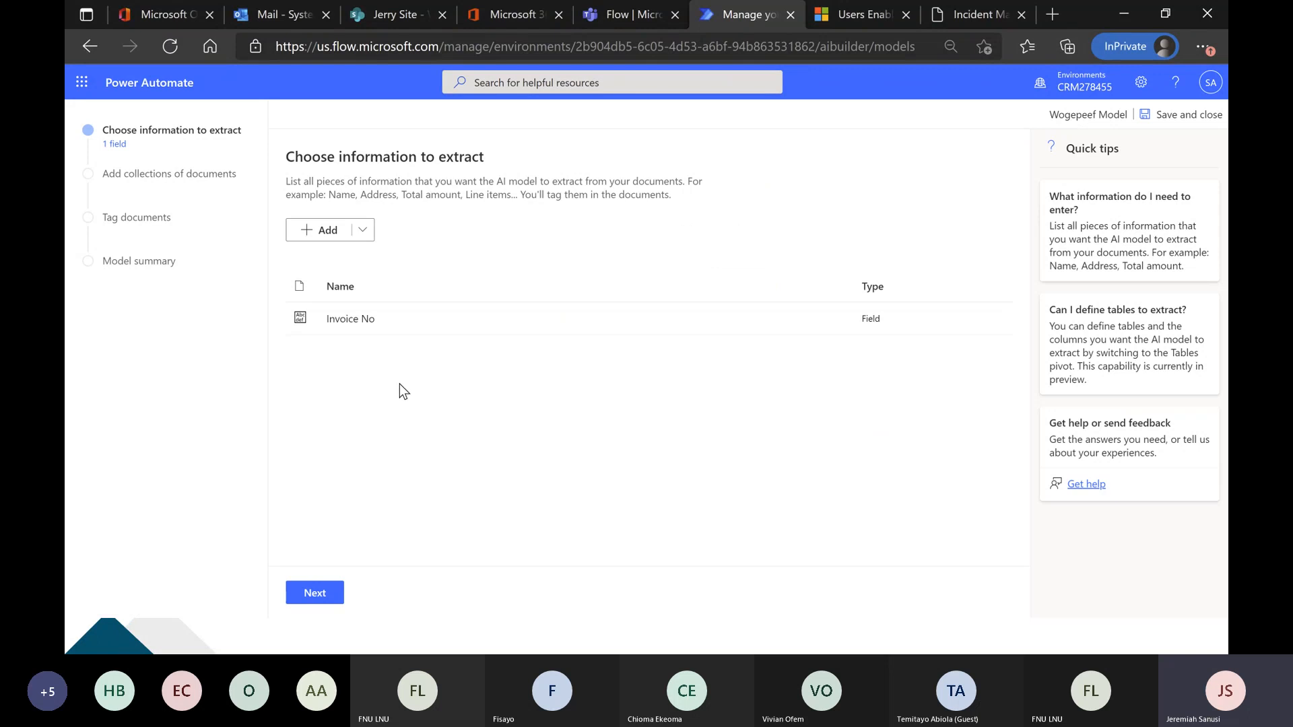
Recheck the invoice's header and add an extraction field named "Date" to the model.
key(alt+Tab)
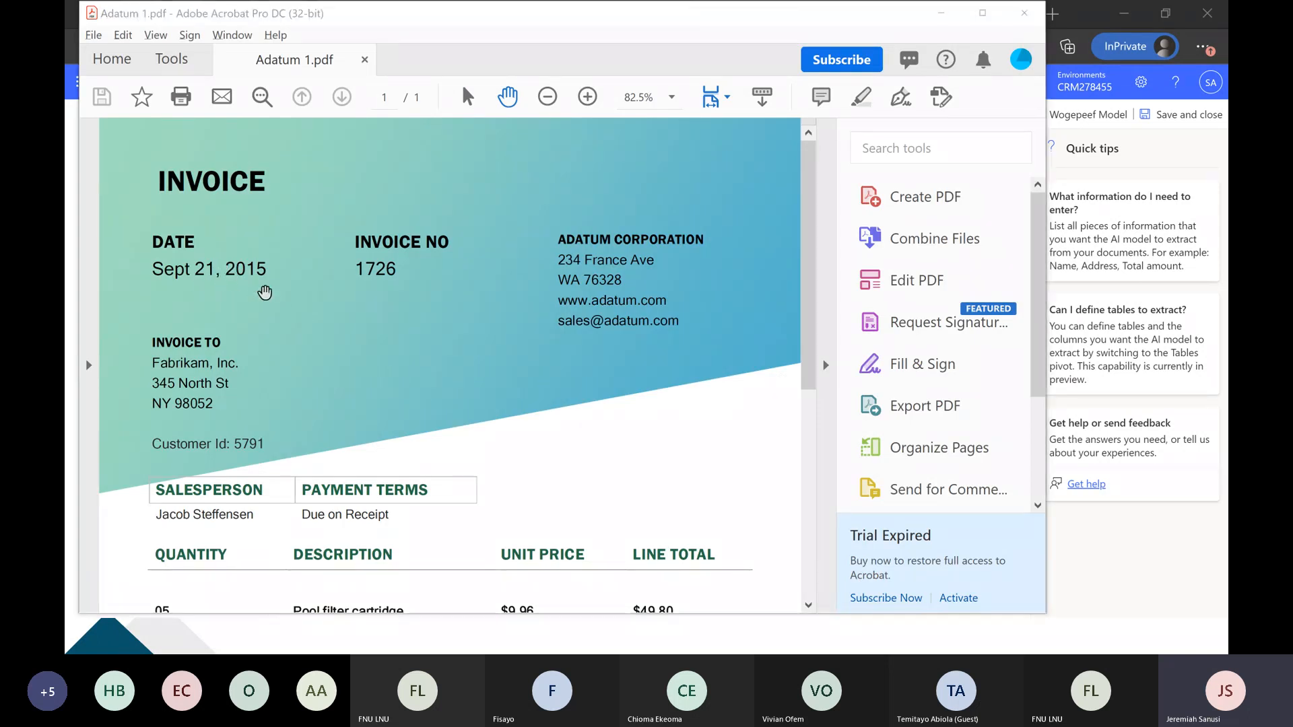
key(alt+Tab)
click(324, 230)
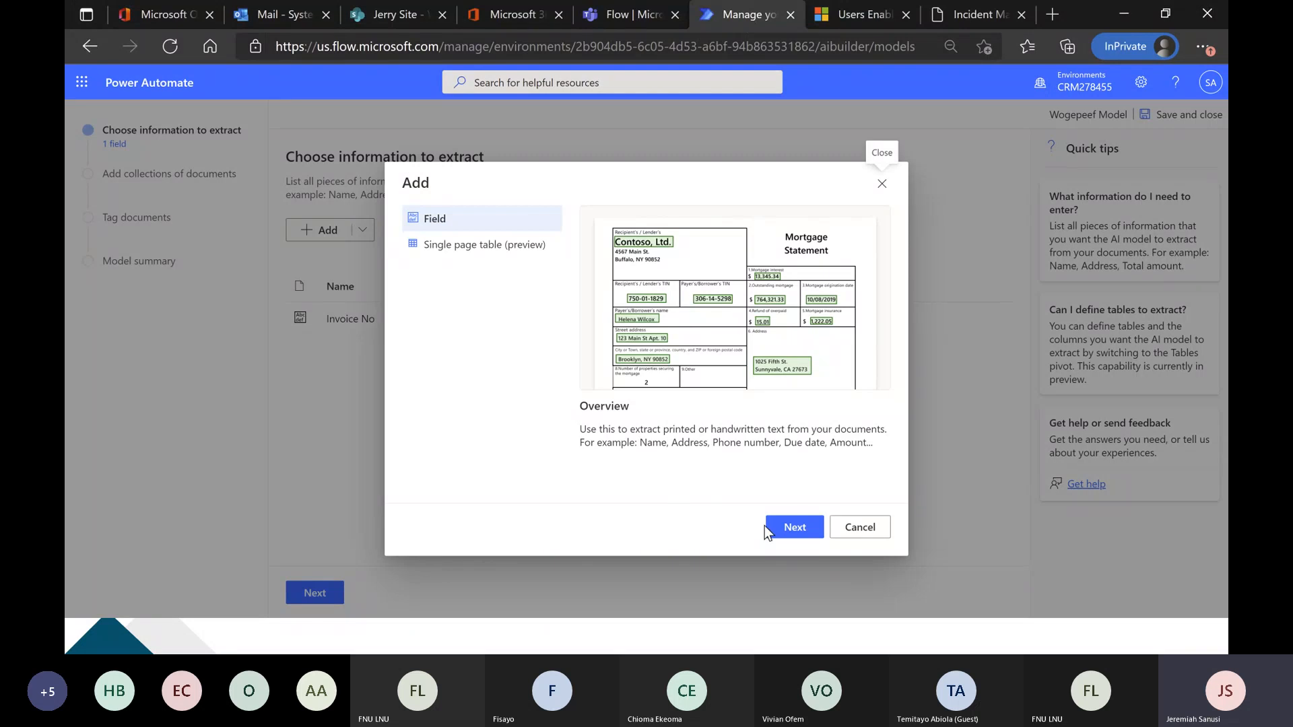
click(793, 527)
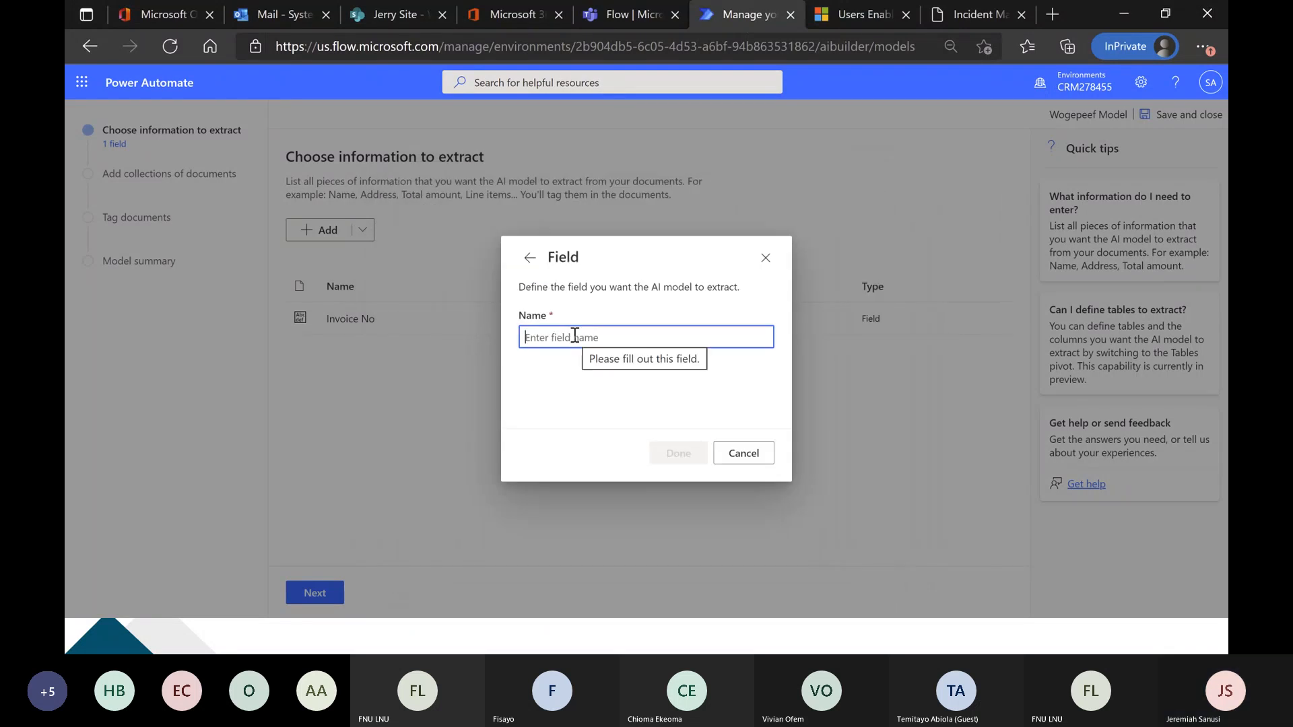
text(Date)
click(682, 461)
Look over the invoice's recipient details and add an extraction field named "Contact" to the model.
key(alt+Tab)
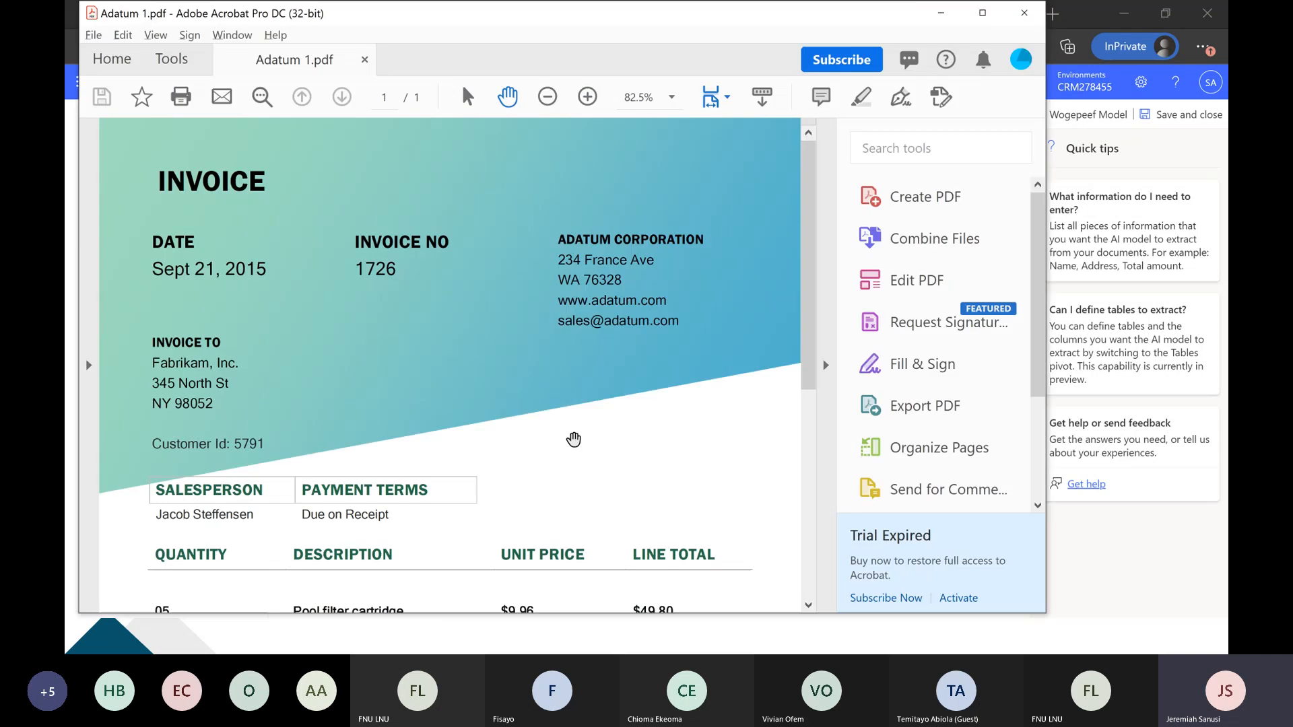
scroll(290, 368, down, 1)
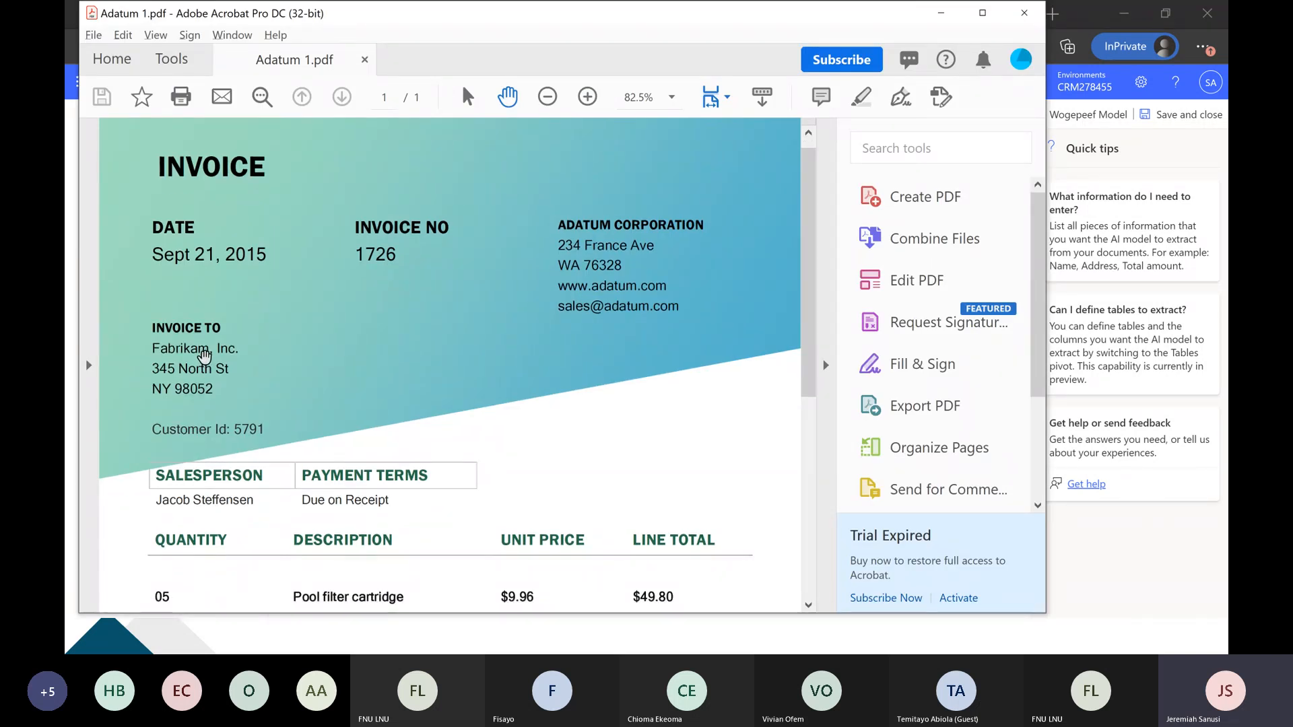
key(alt+Tab)
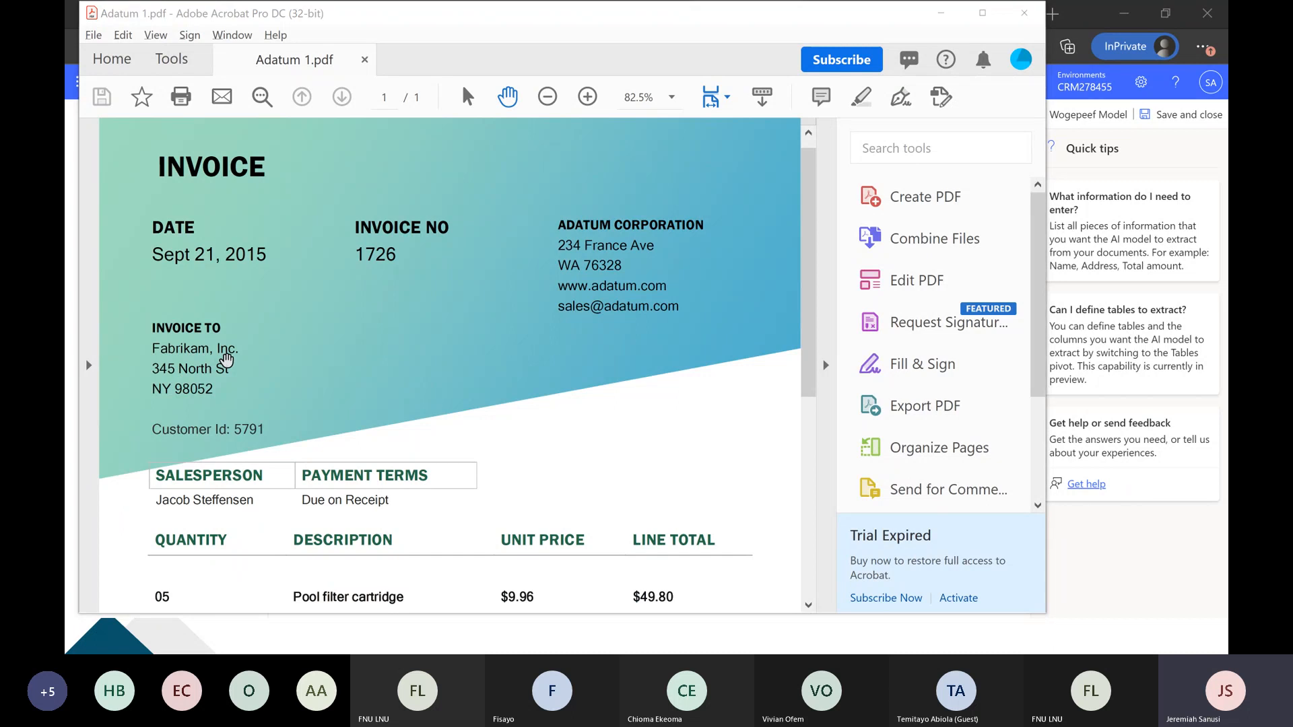
key(alt+Tab)
click(322, 230)
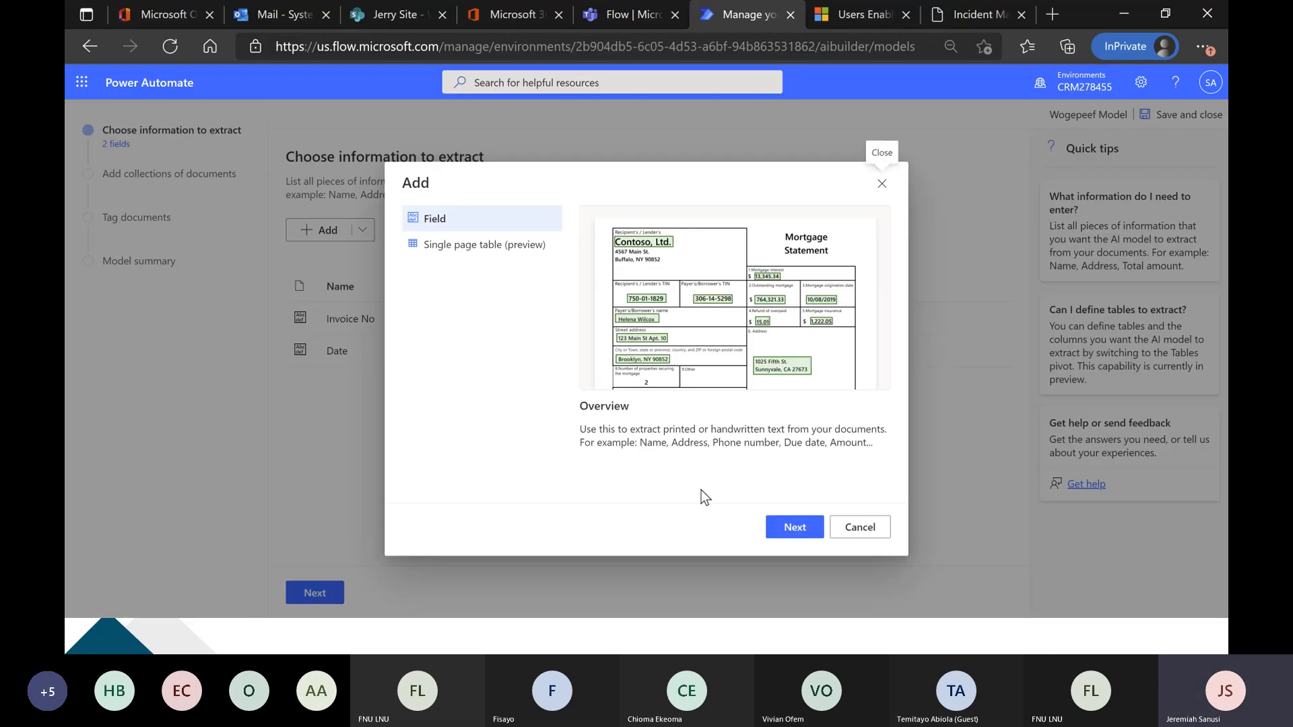
click(779, 528)
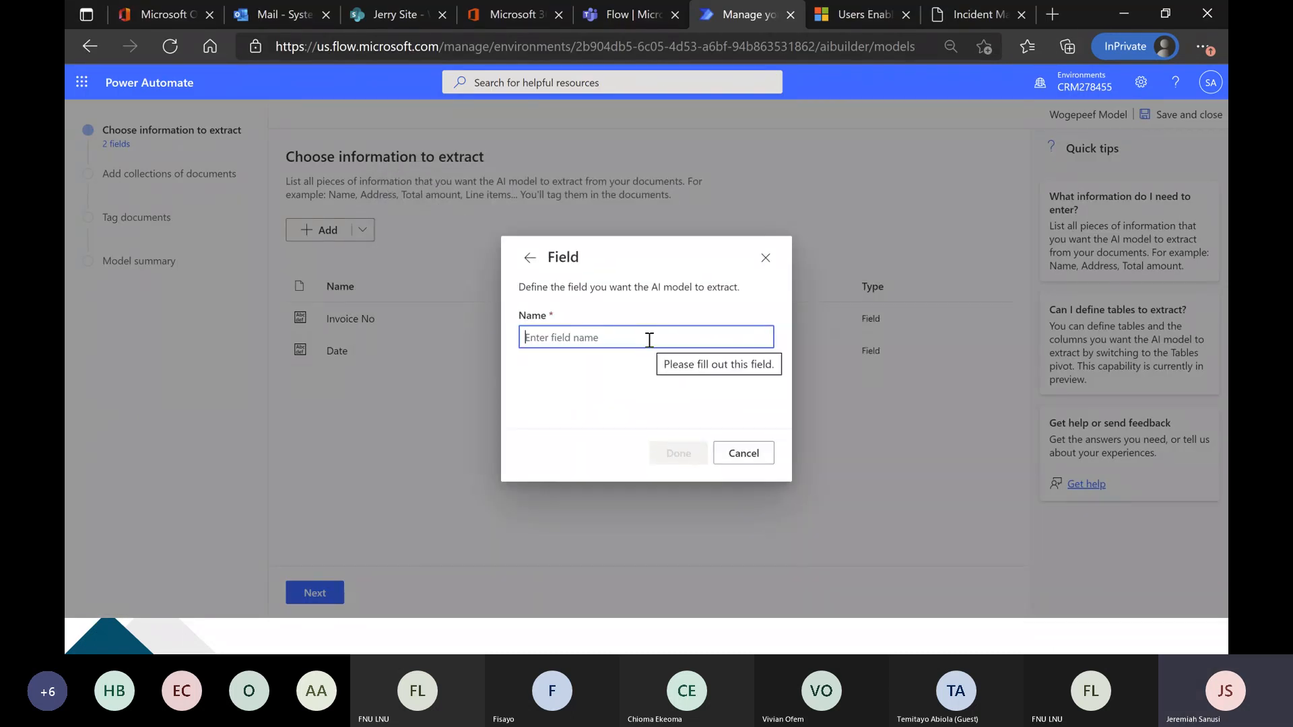
text(Contact)
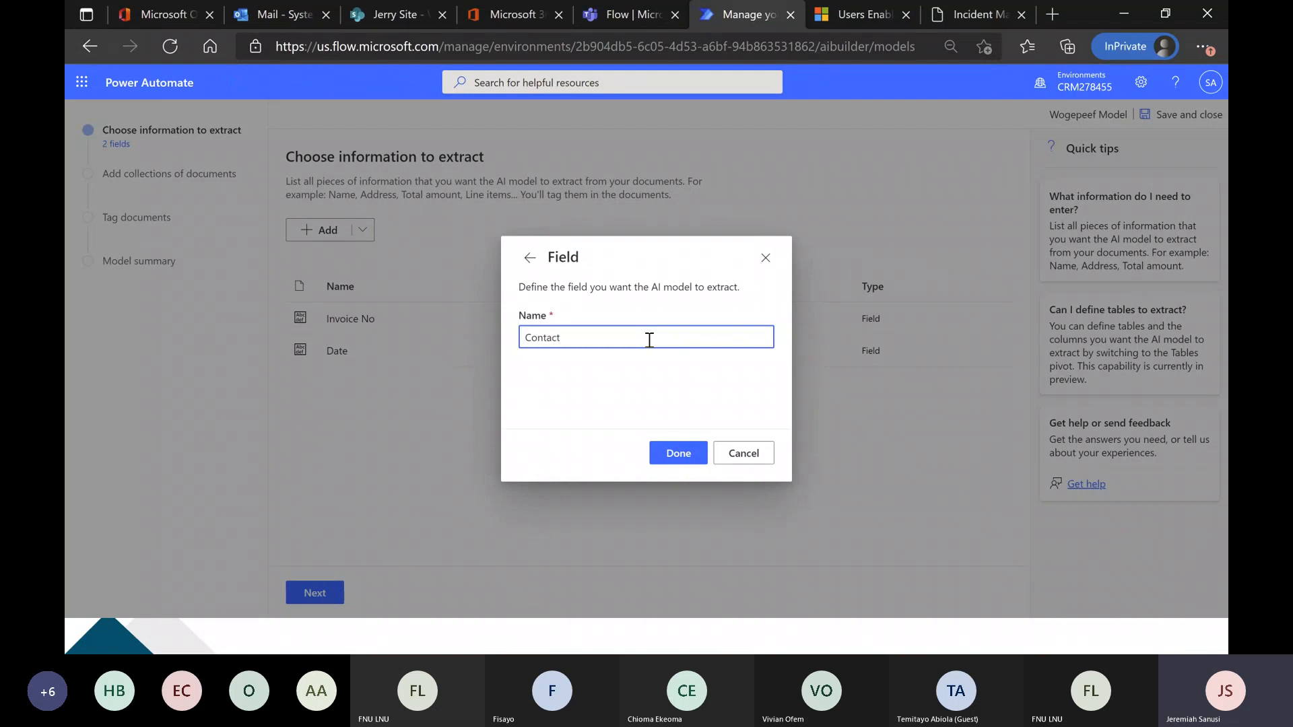
click(678, 453)
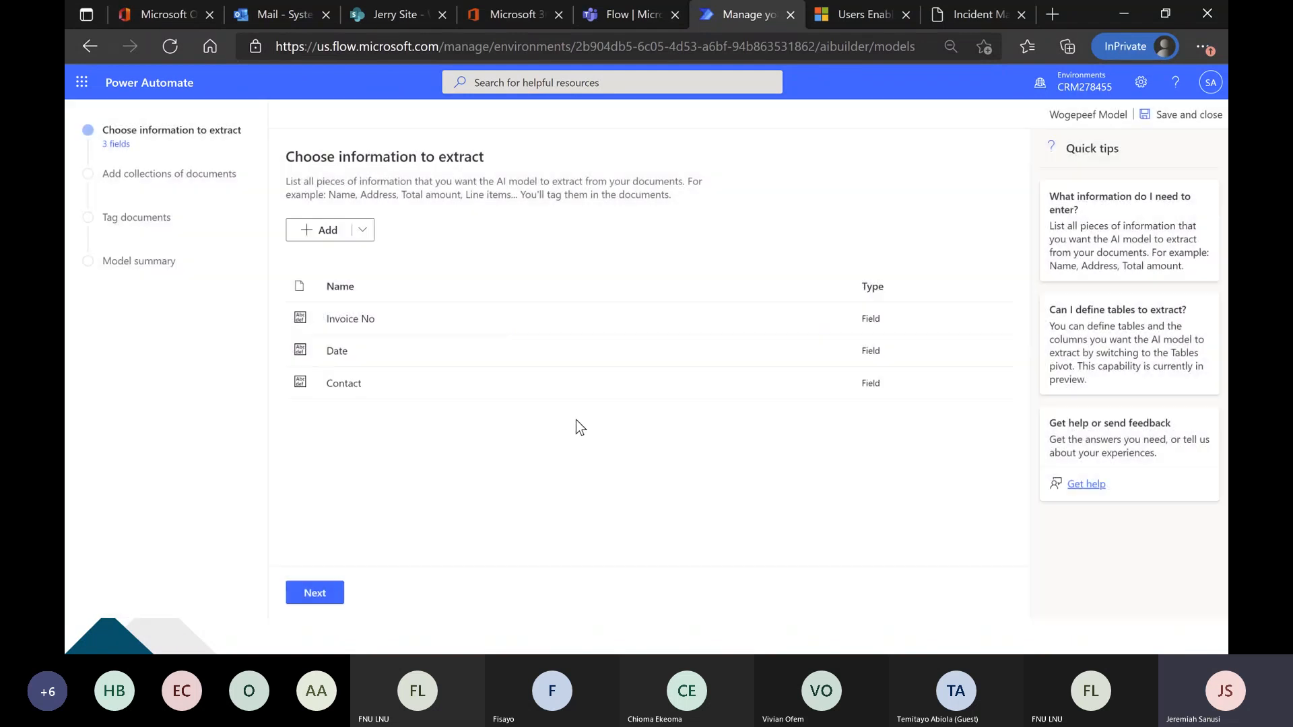
Check the company contact details on the Adatum 1 invoice in Acrobat and add an extraction field named "Email Address" to the model.
key(alt+Tab)
scroll(422, 375, down, 3)
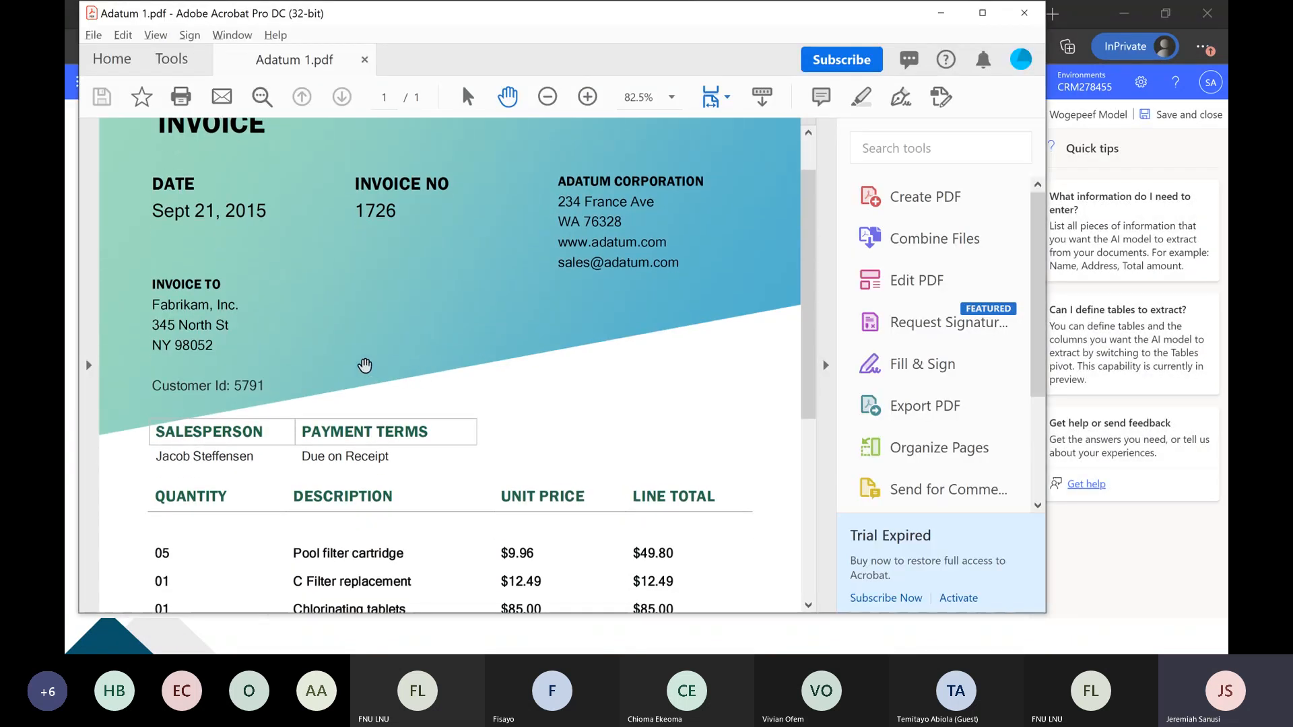
scroll(357, 364, down, 2)
scroll(345, 362, up, 1)
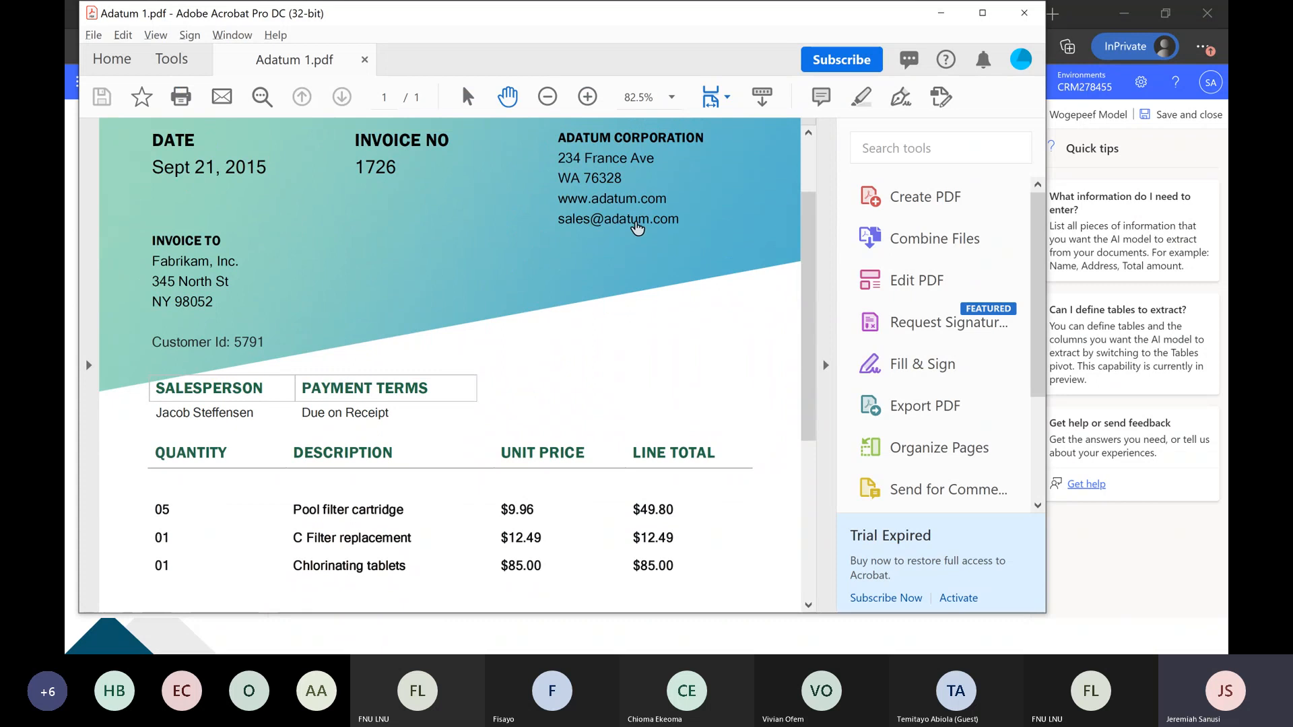
key(alt+Tab)
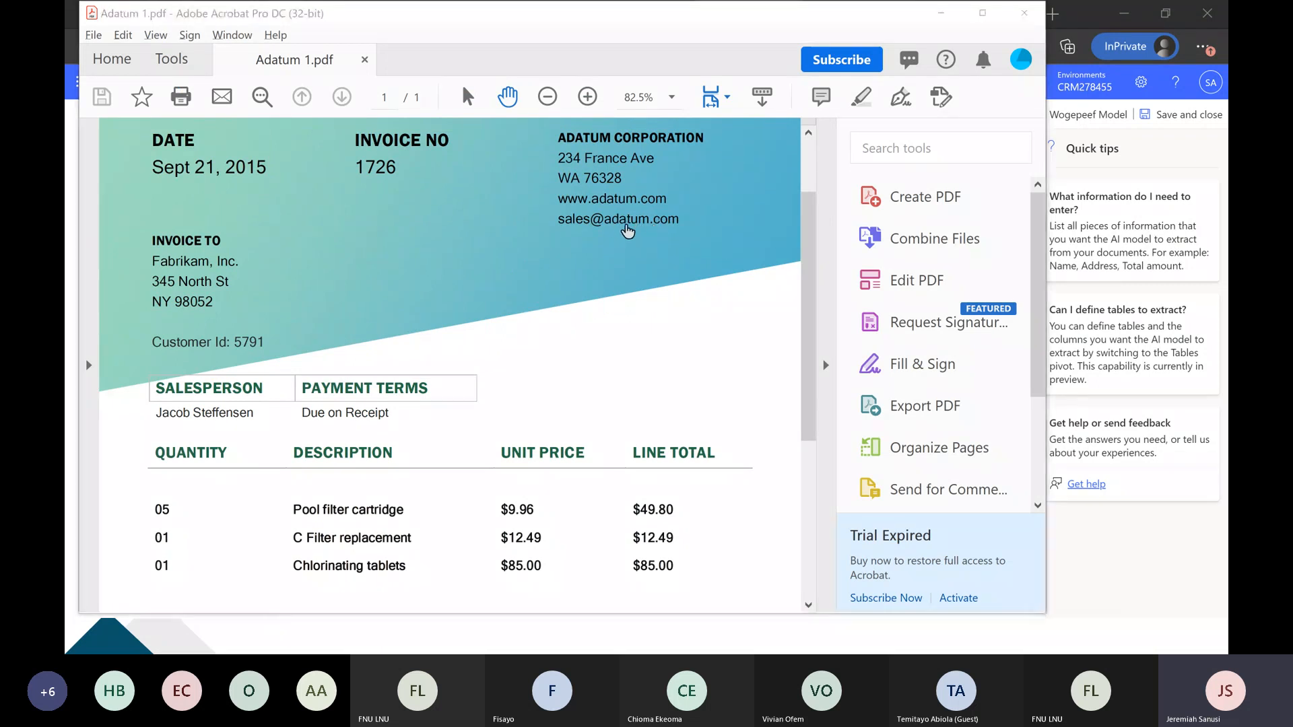
click(324, 235)
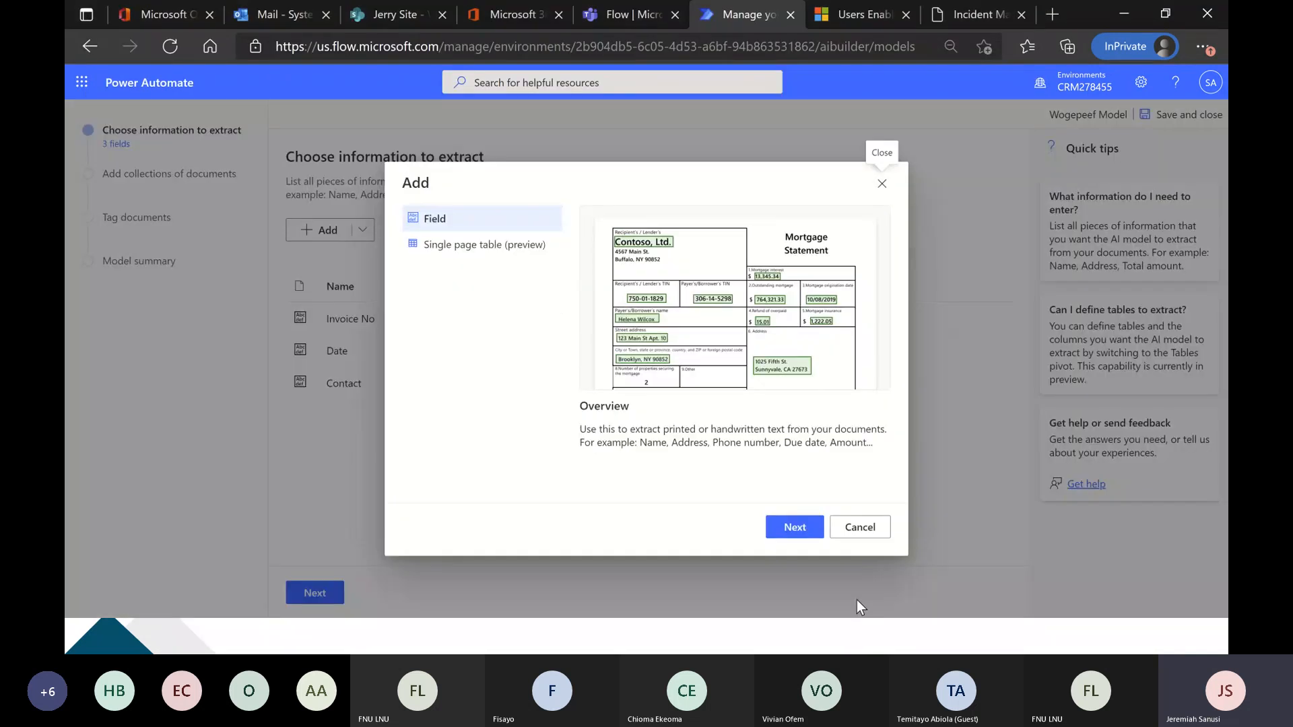
click(805, 531)
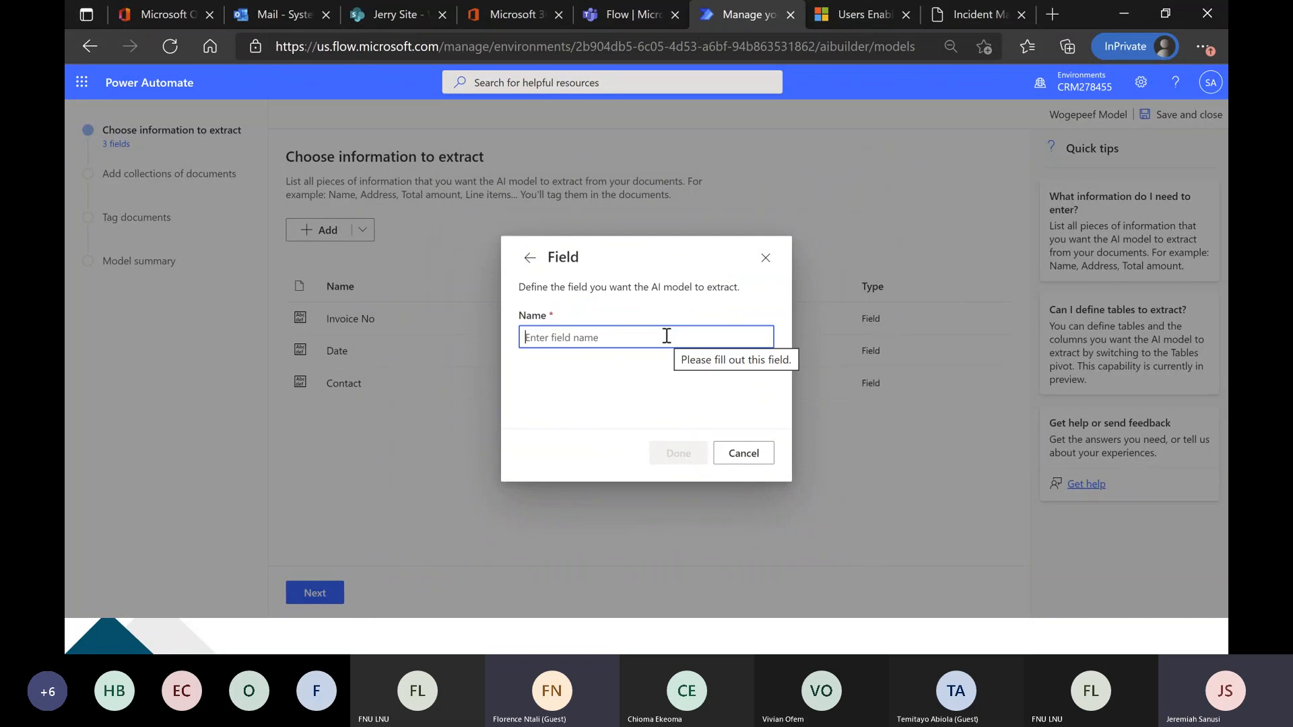
text(Email Ad)
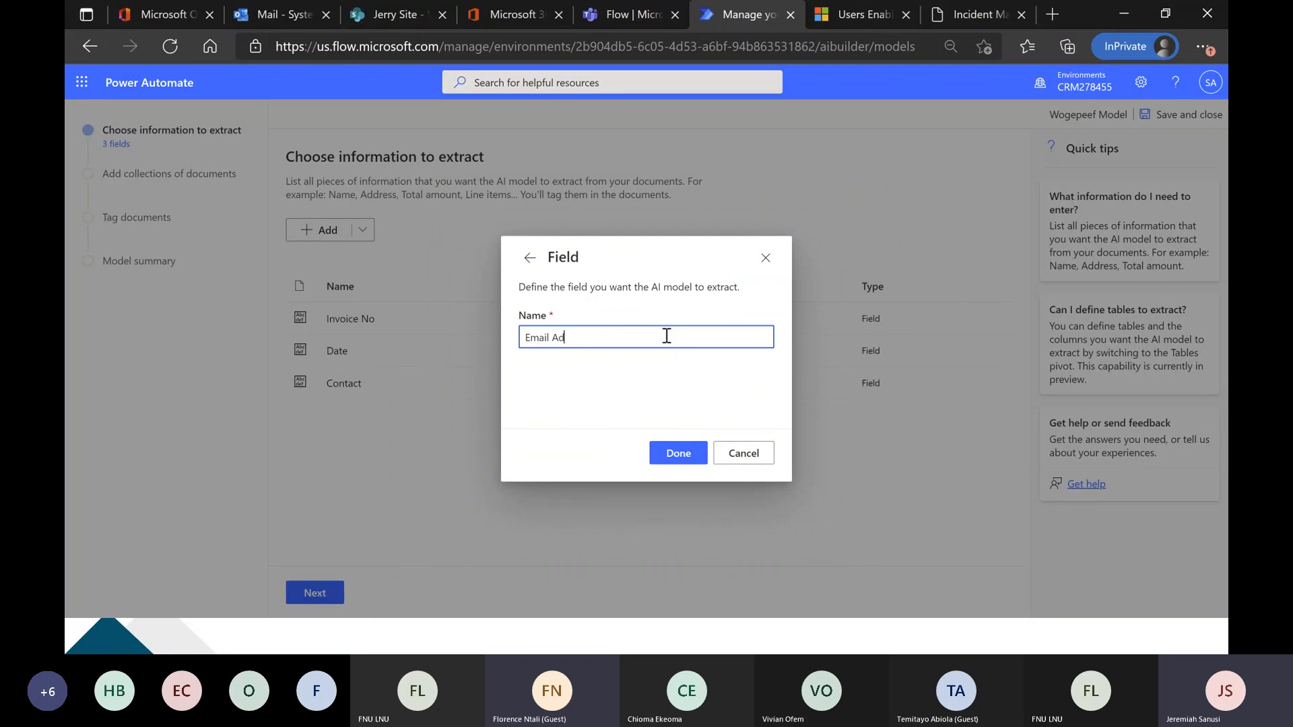
text(dress)
click(684, 452)
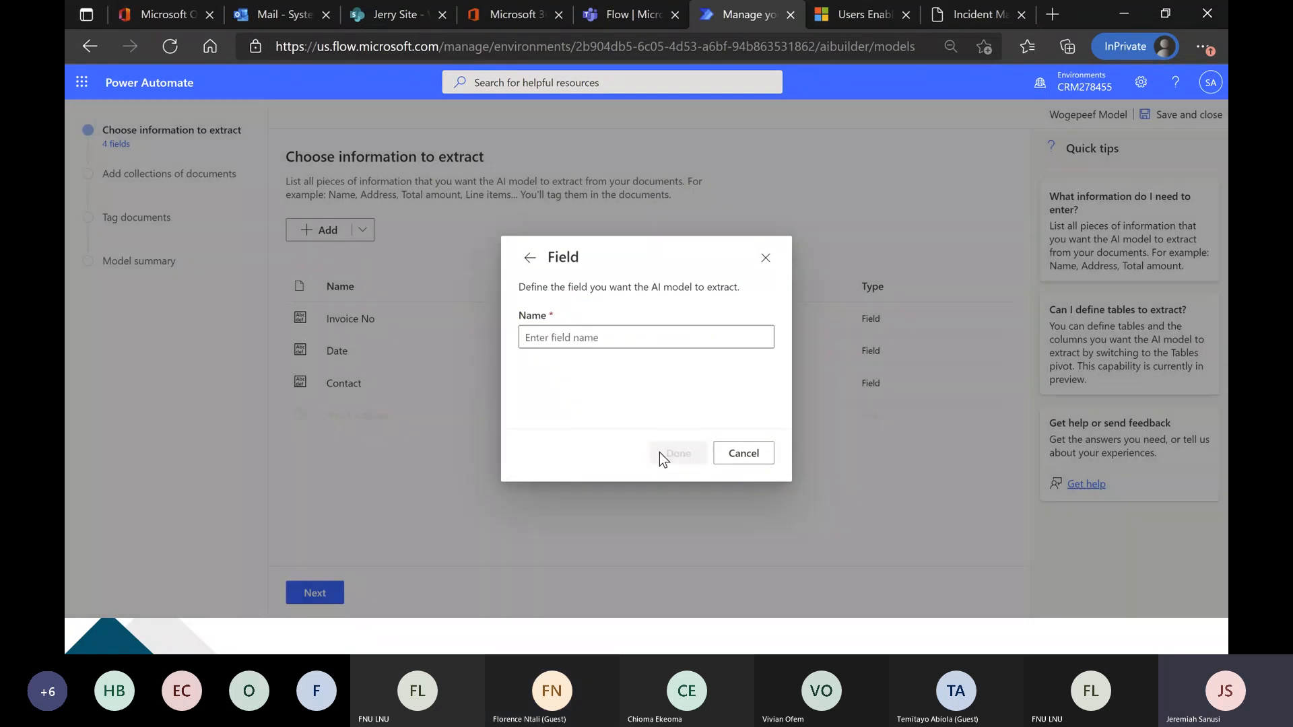
Look over the amounts at the end of the invoice in Acrobat and add an extraction field named "Total" to the model.
key(alt+Tab)
scroll(517, 408, down, 5)
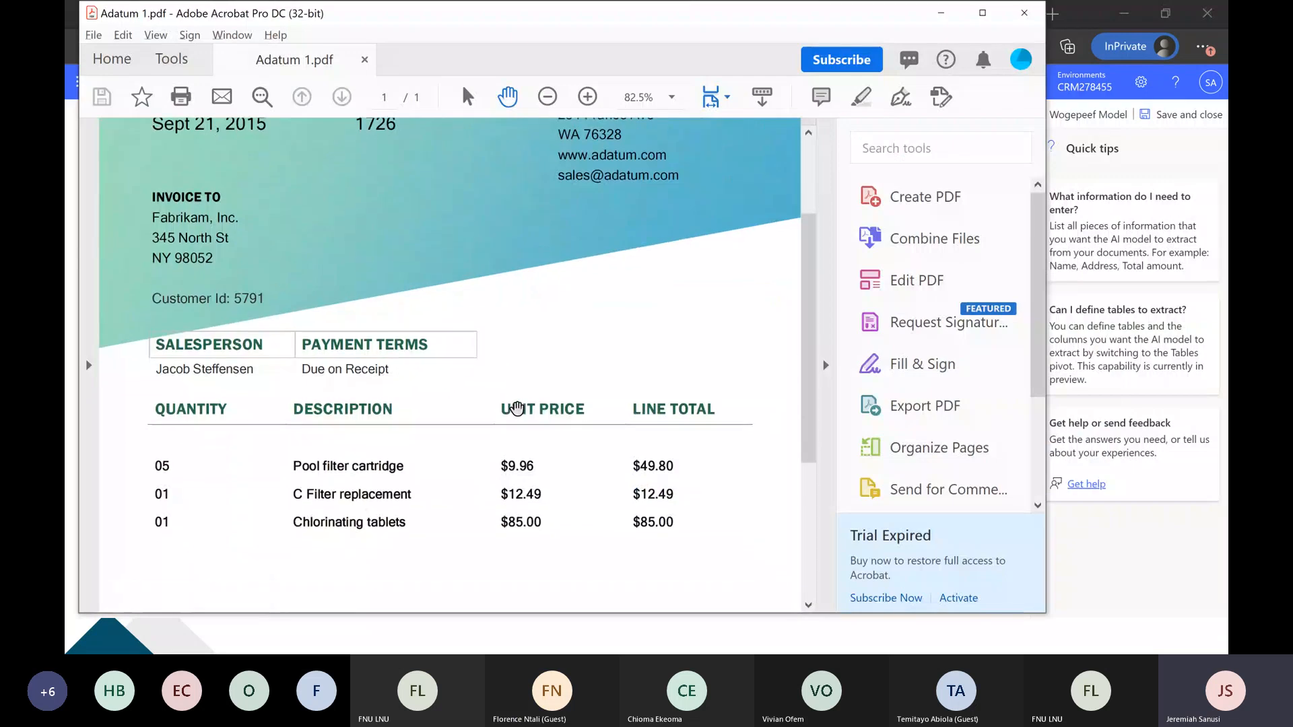
scroll(516, 408, down, 2)
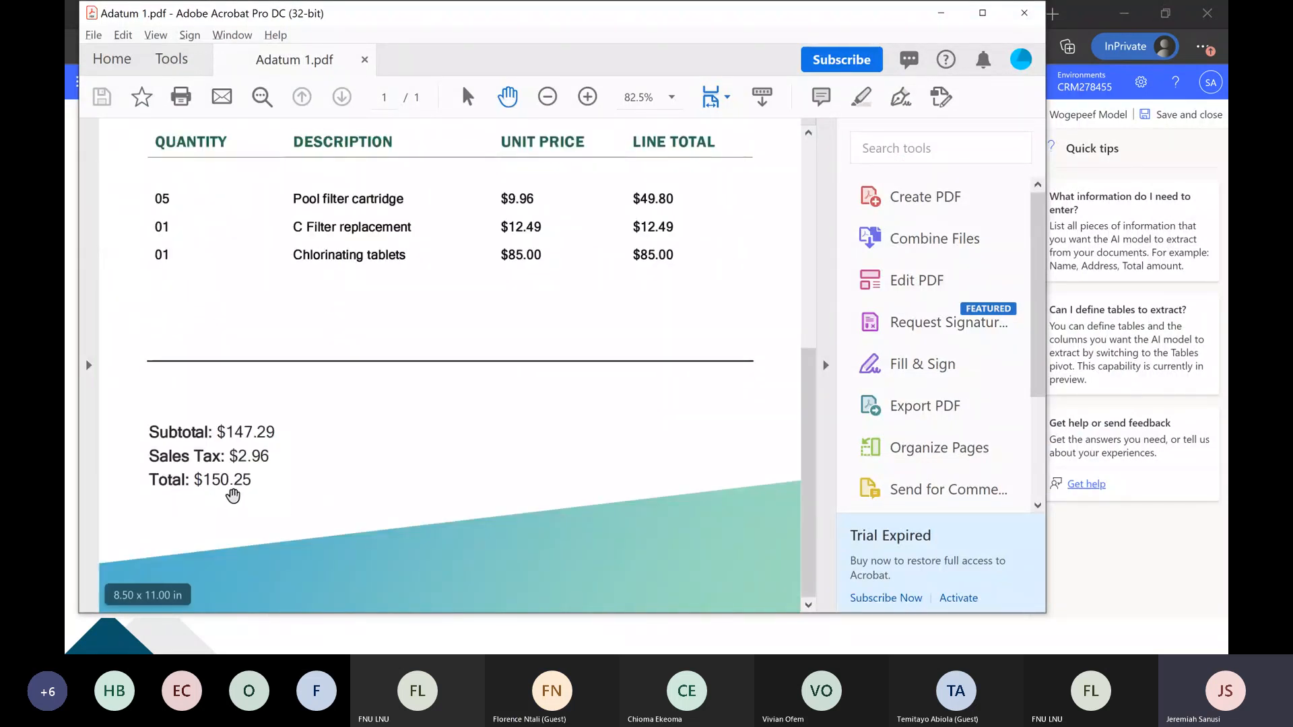
key(alt+Tab)
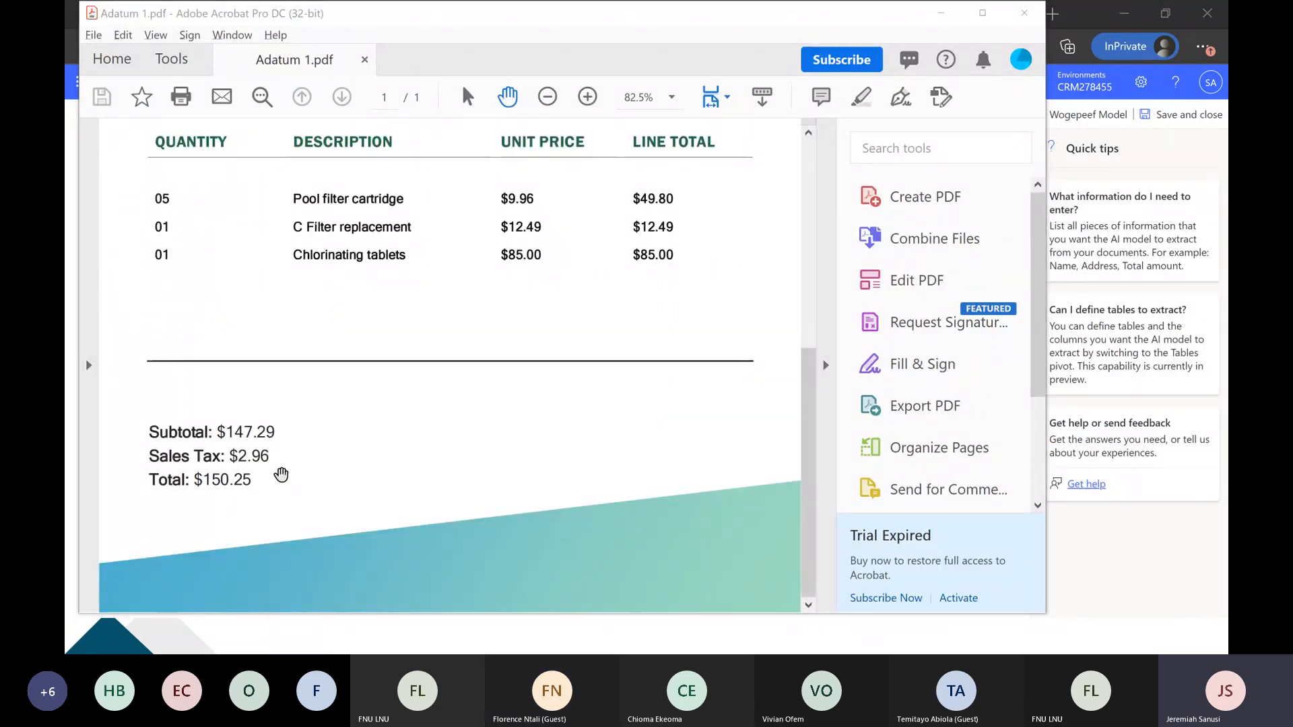
click(317, 236)
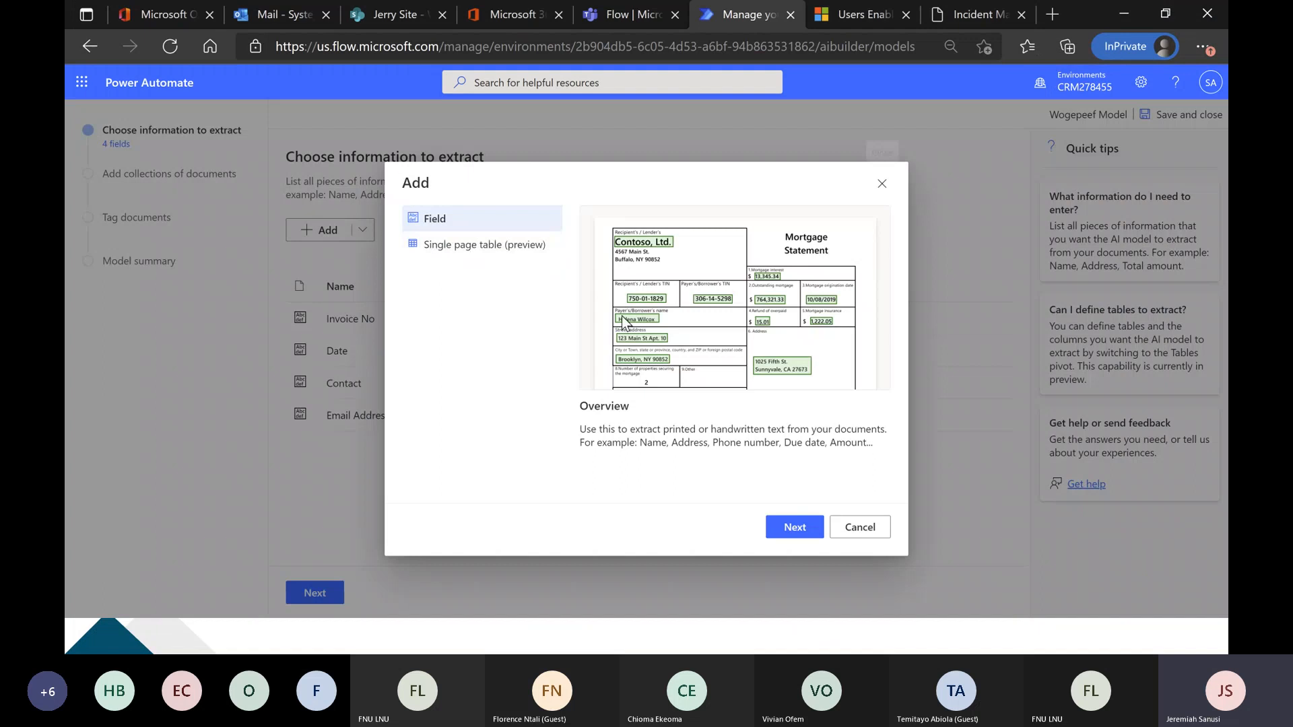
click(792, 532)
text(To)
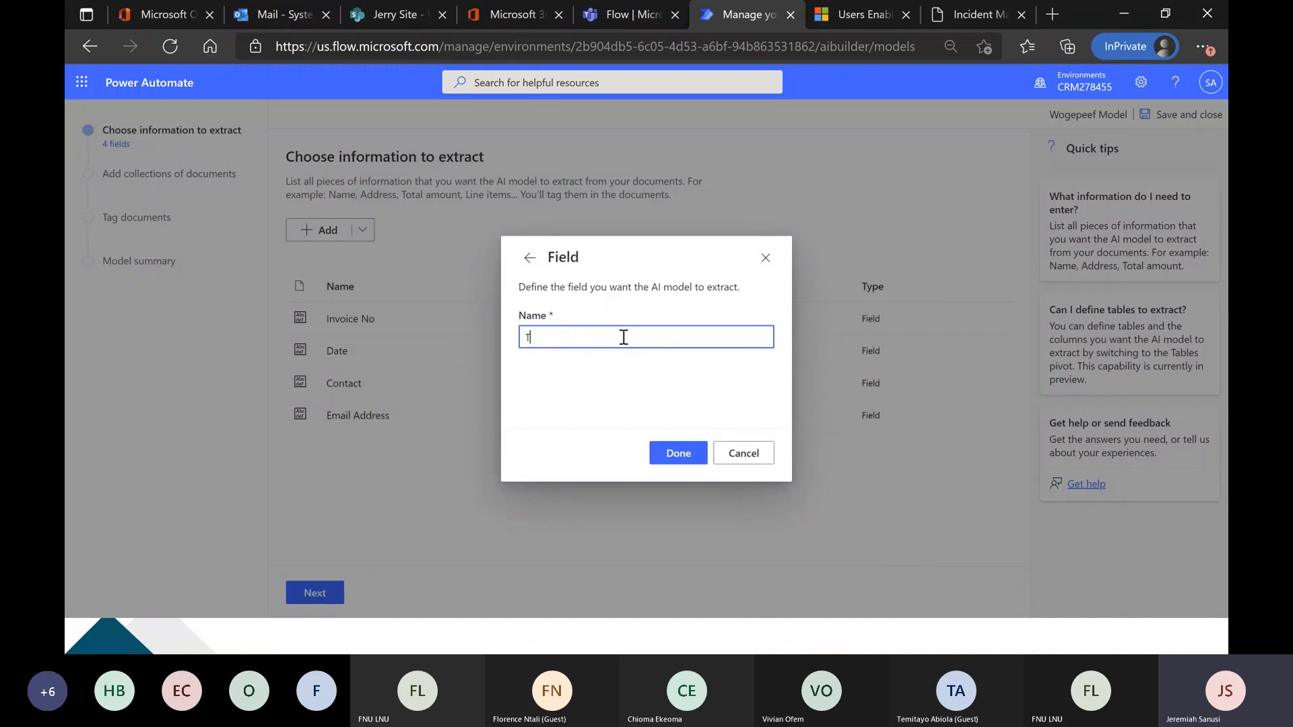
text(tal)
click(678, 460)
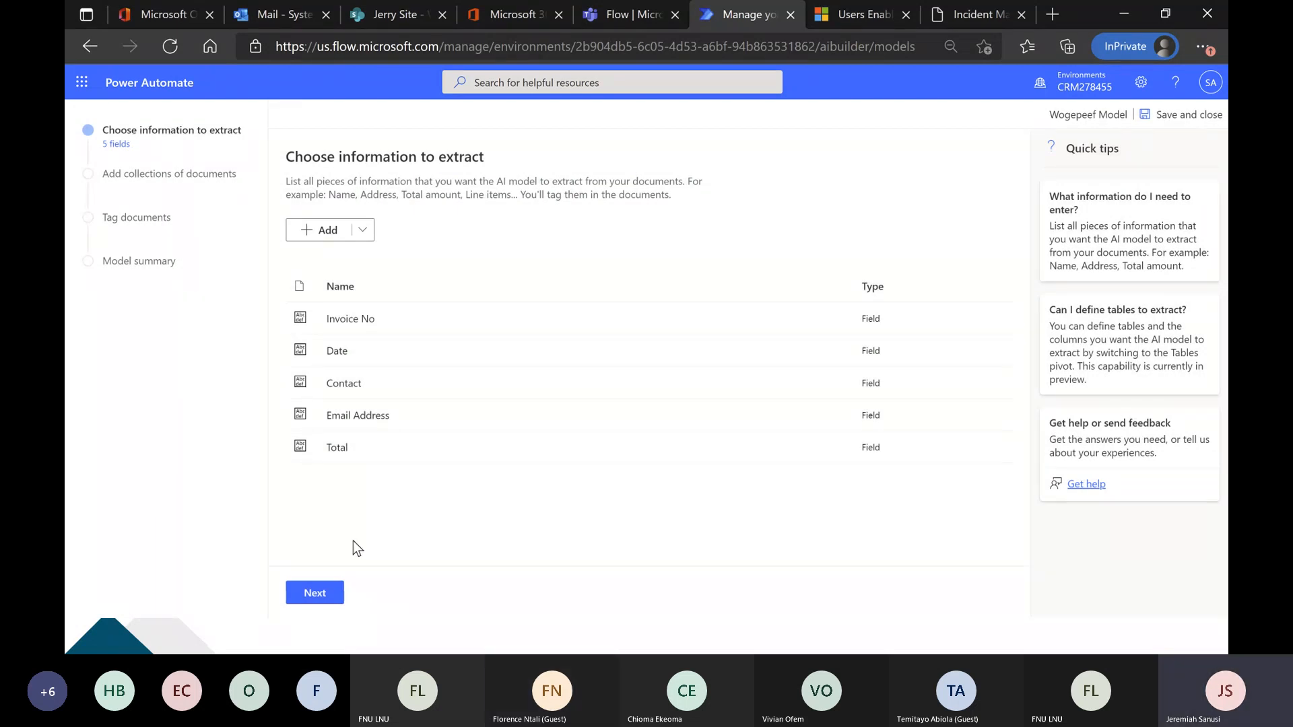
Proceed to the document collections, create a new collection, and choose local storage as the source of its documents.
click(317, 595)
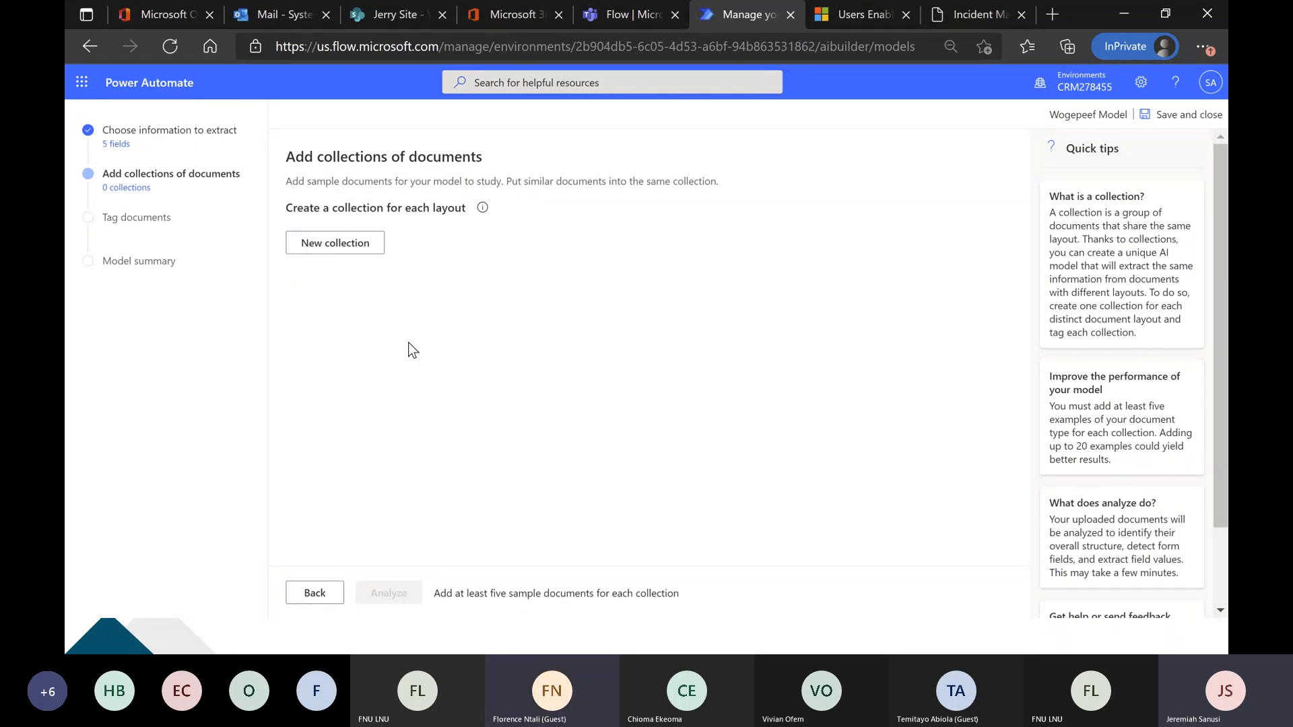
click(352, 249)
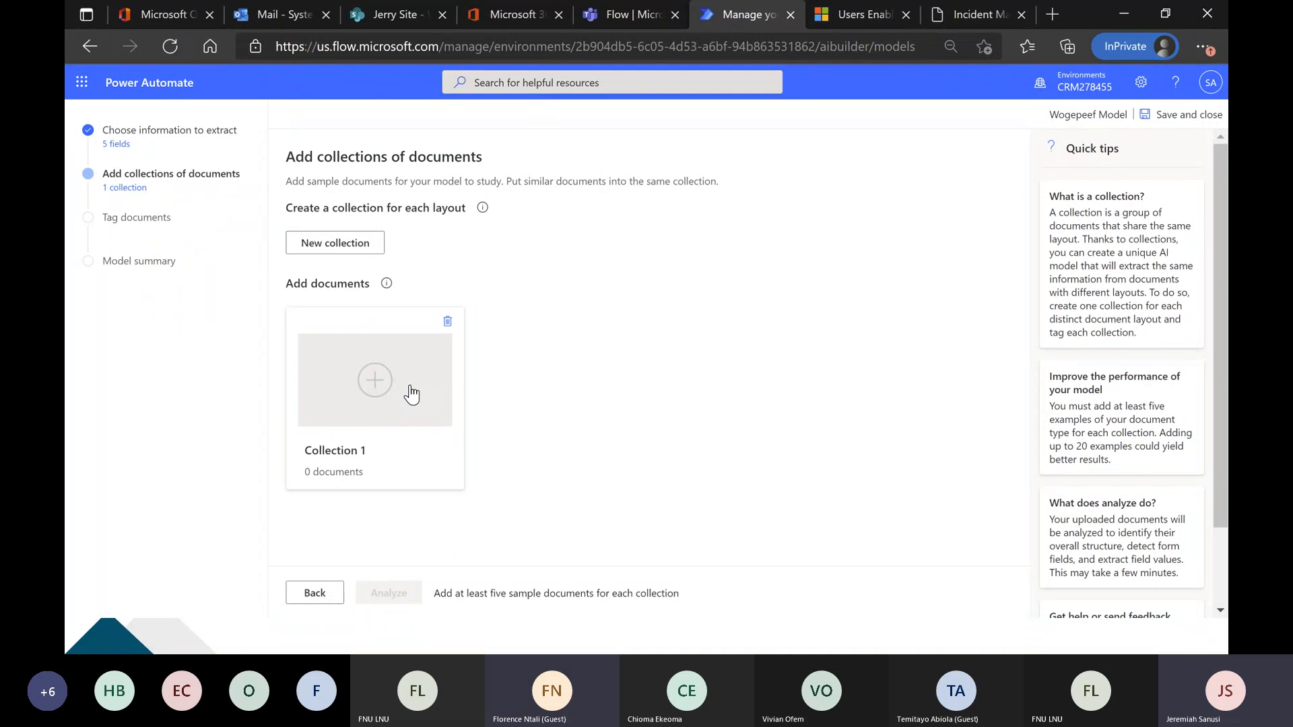
click(411, 394)
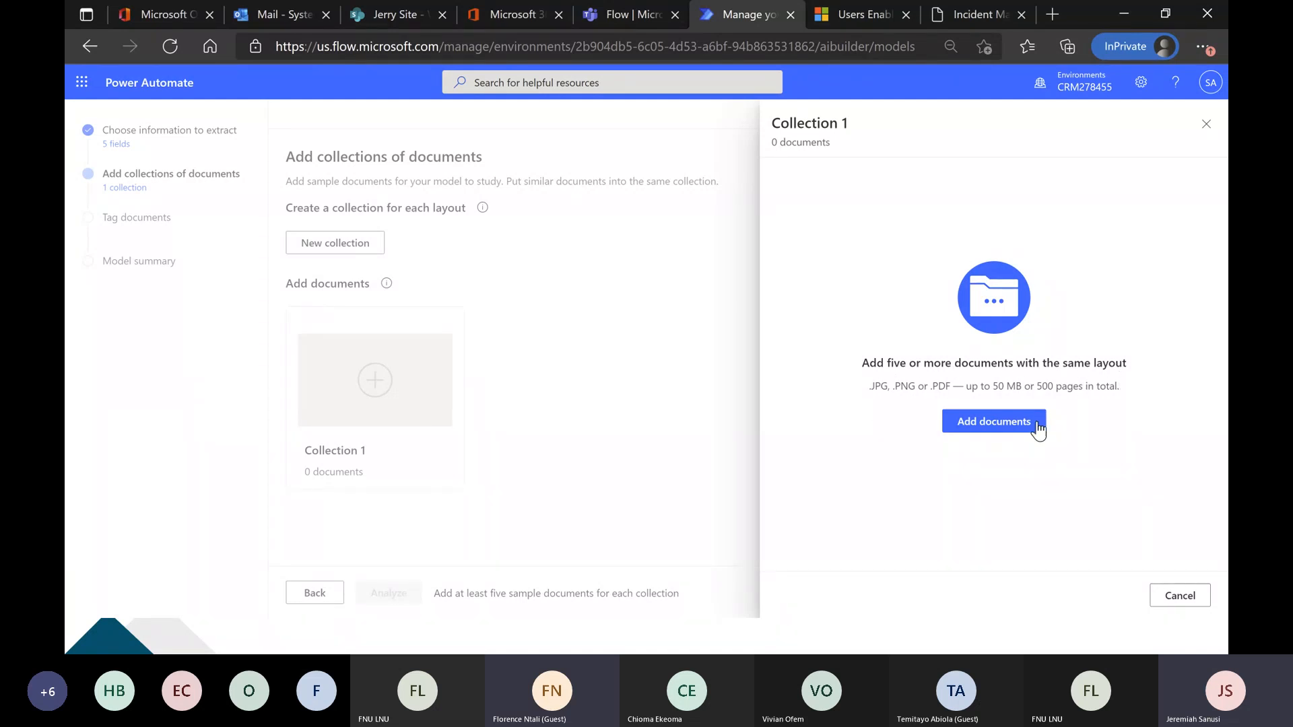
click(1015, 422)
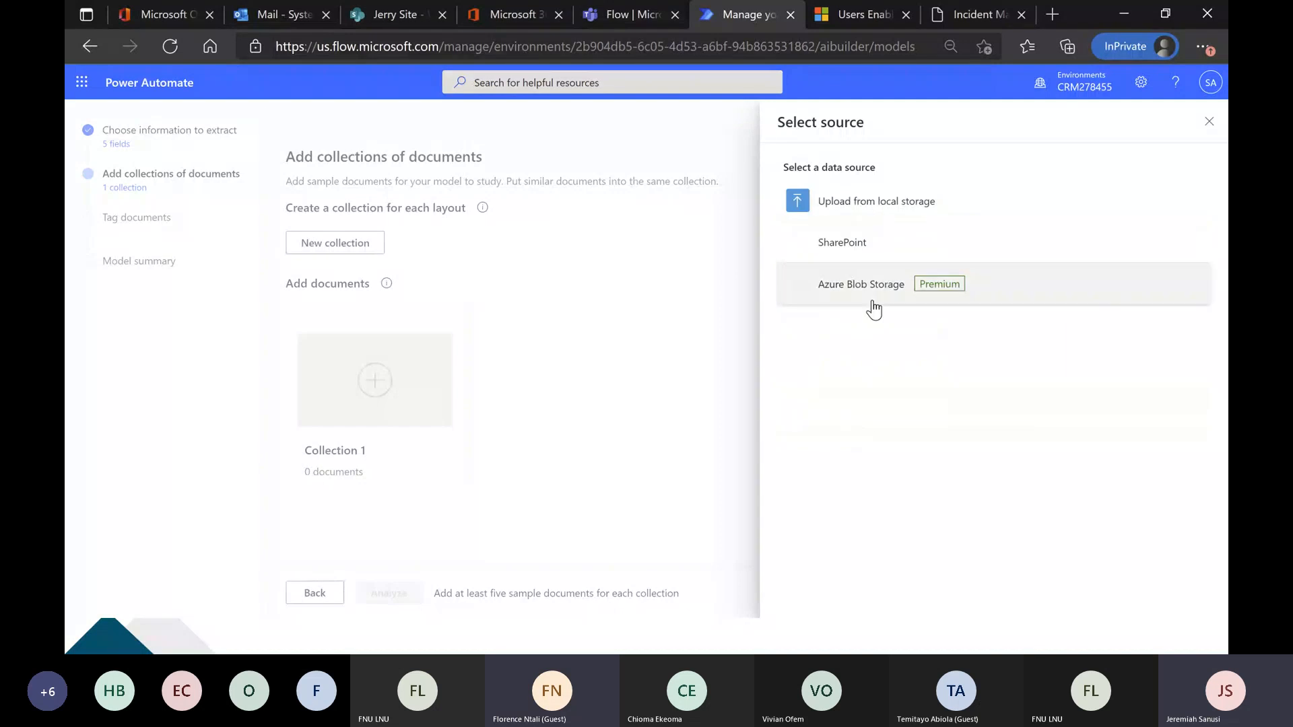
click(880, 210)
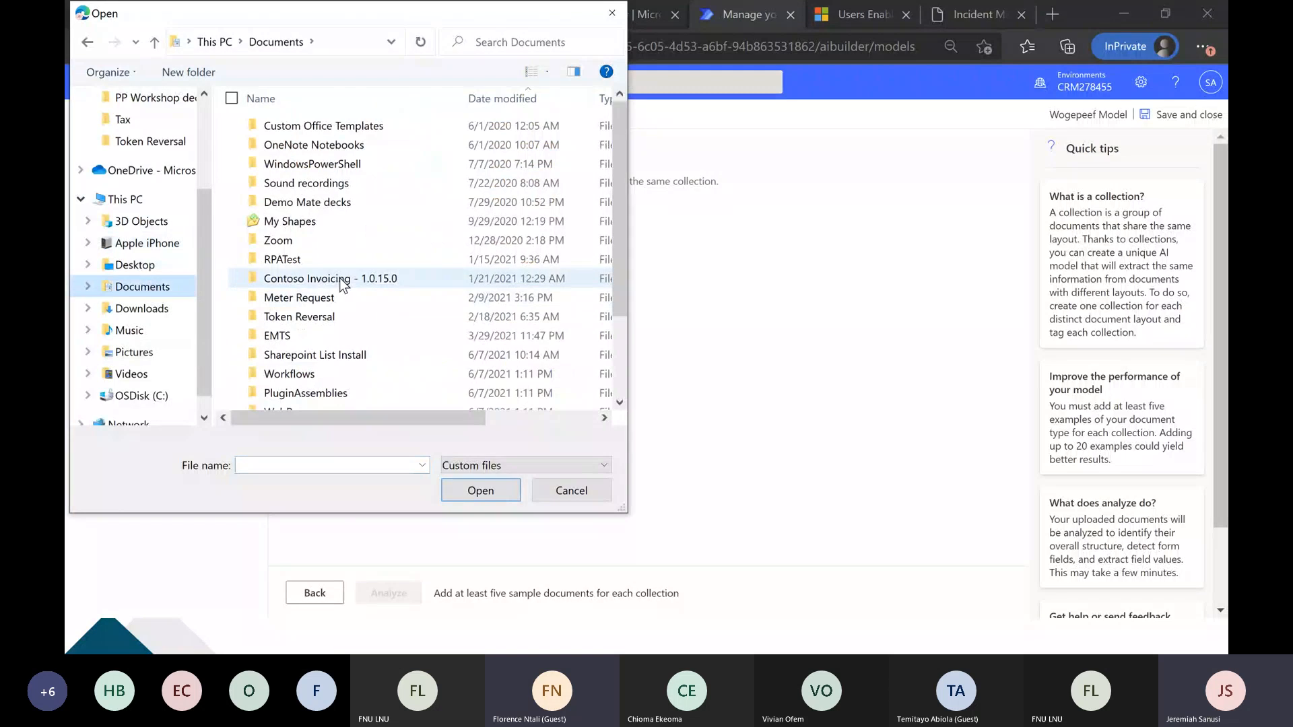
Upload Adatum 1 through Adatum 4 from the Invoice folder in AI Builder Forms Processing Dump to Collection 1.
scroll(318, 281, down, 2)
double_click(305, 324)
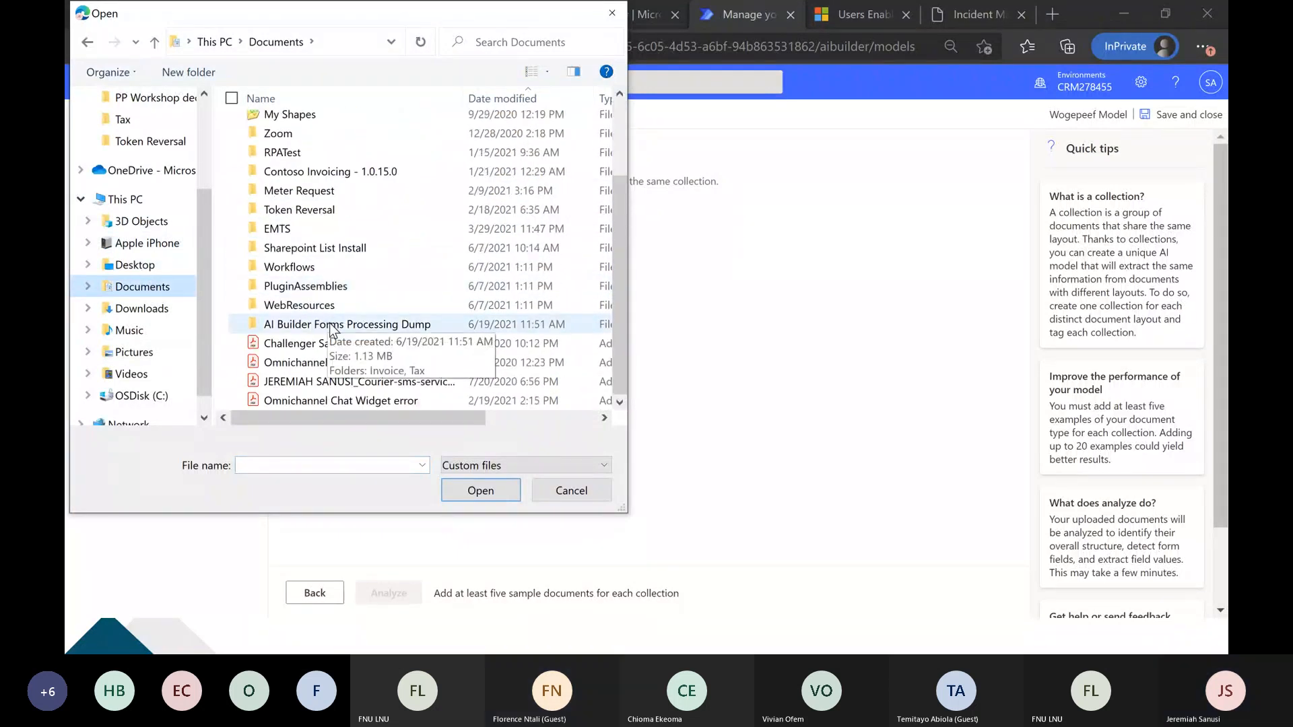
double_click(305, 128)
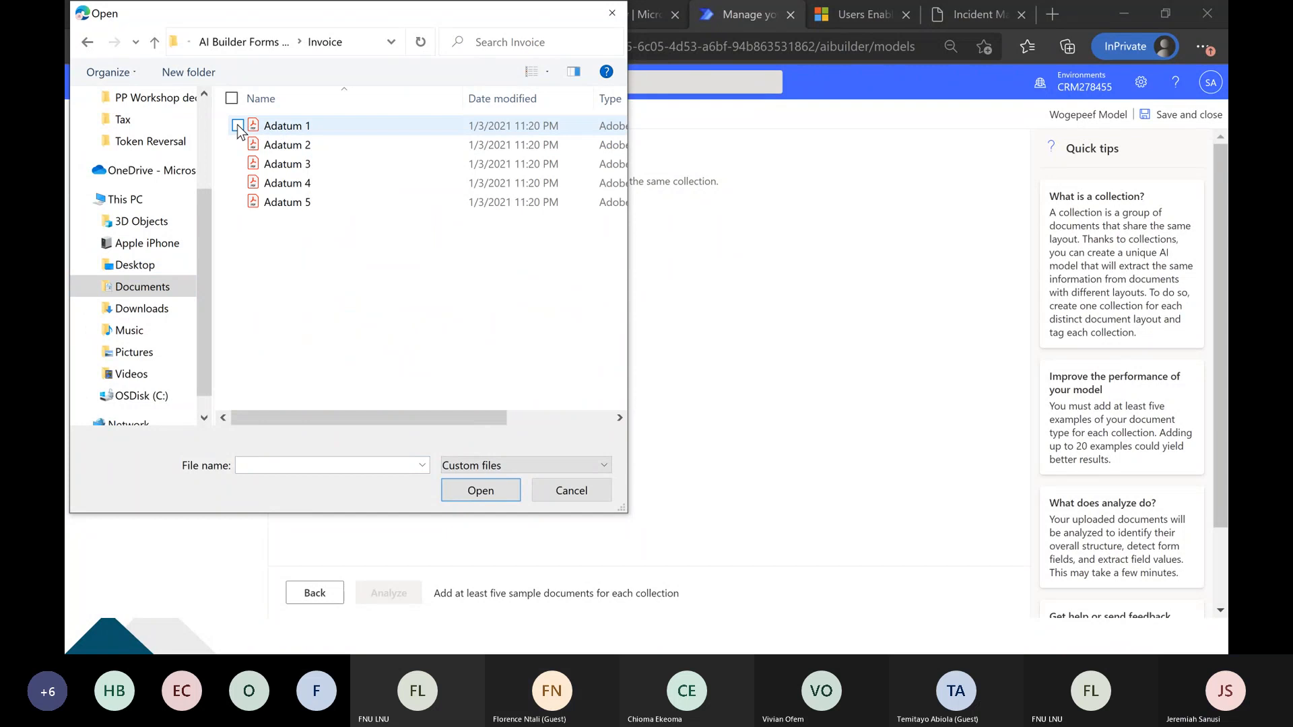
click(237, 126)
click(238, 145)
click(237, 163)
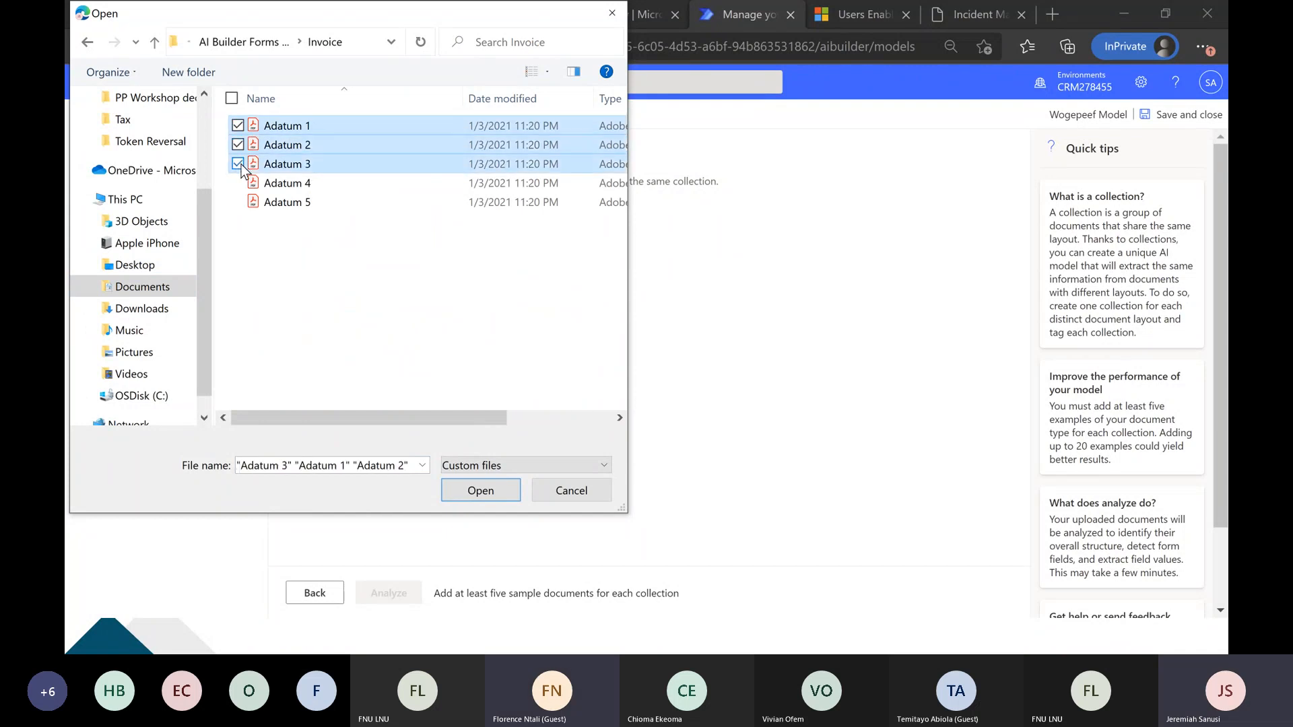
click(238, 184)
click(459, 485)
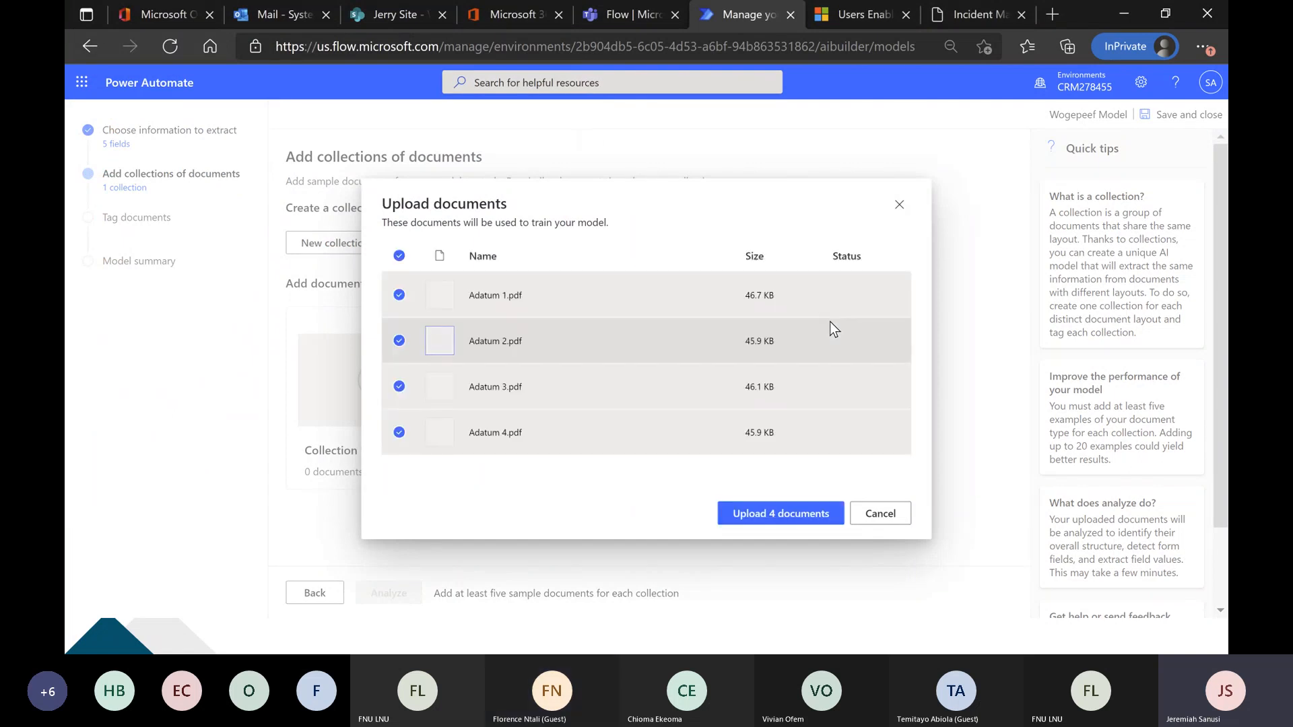
click(779, 514)
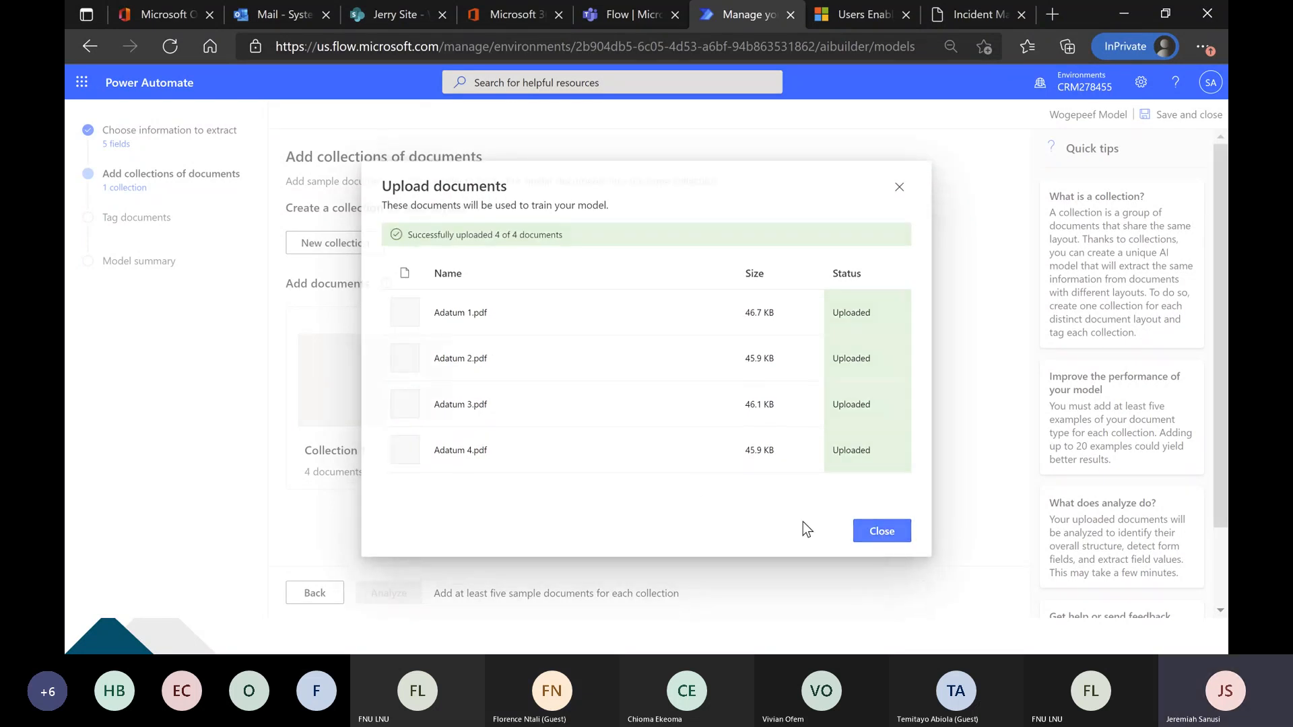
click(882, 530)
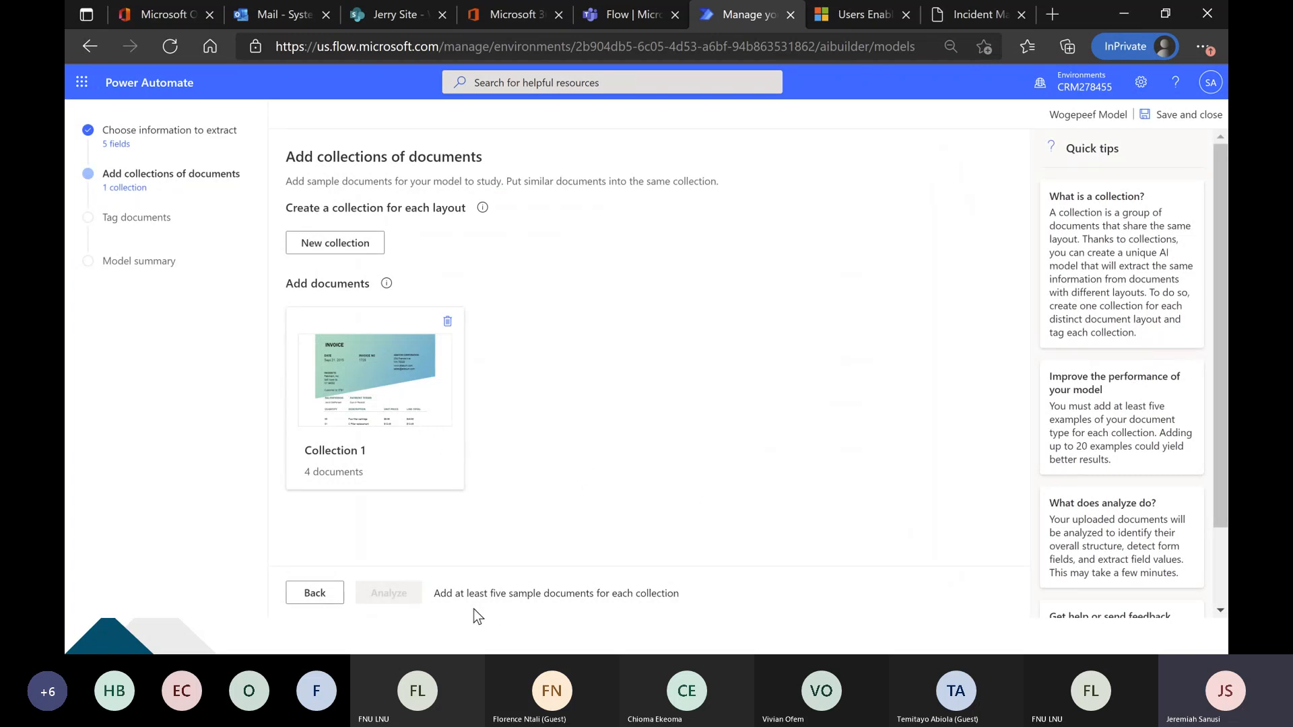
Add the Adatum 5 invoice from local storage to Collection 1 as a further sample document.
click(375, 396)
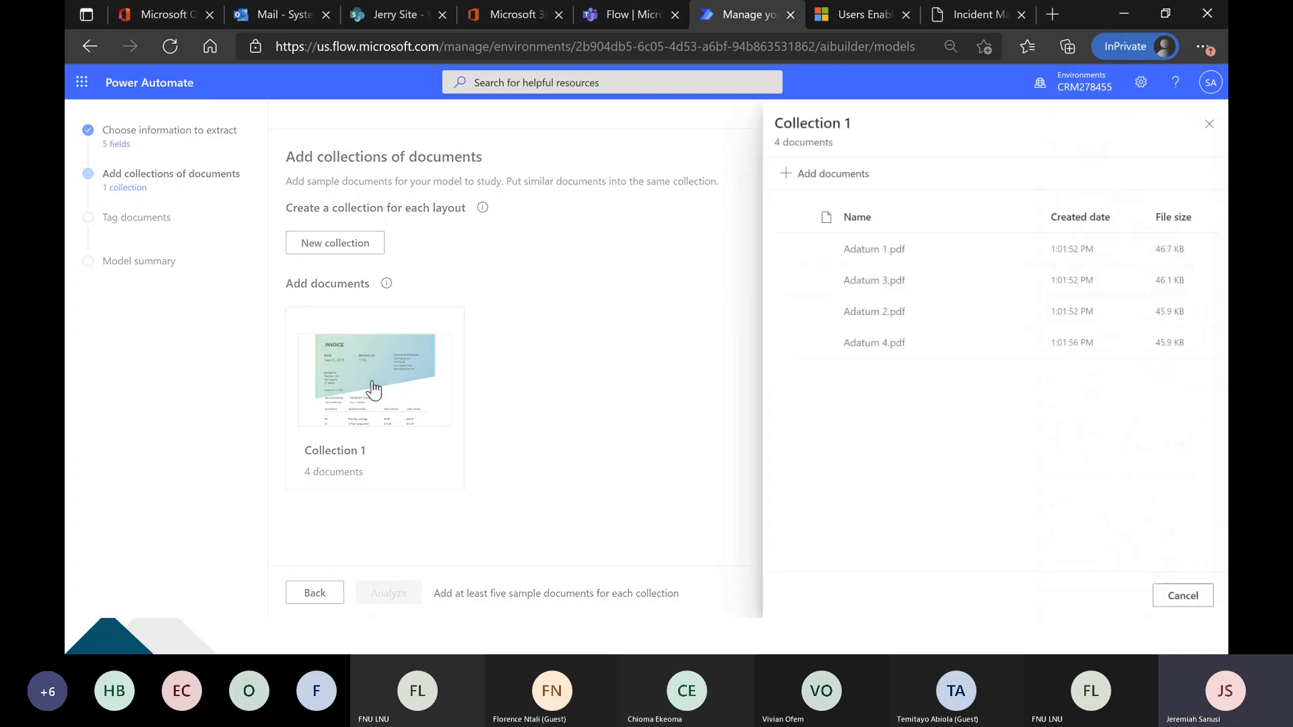
click(828, 177)
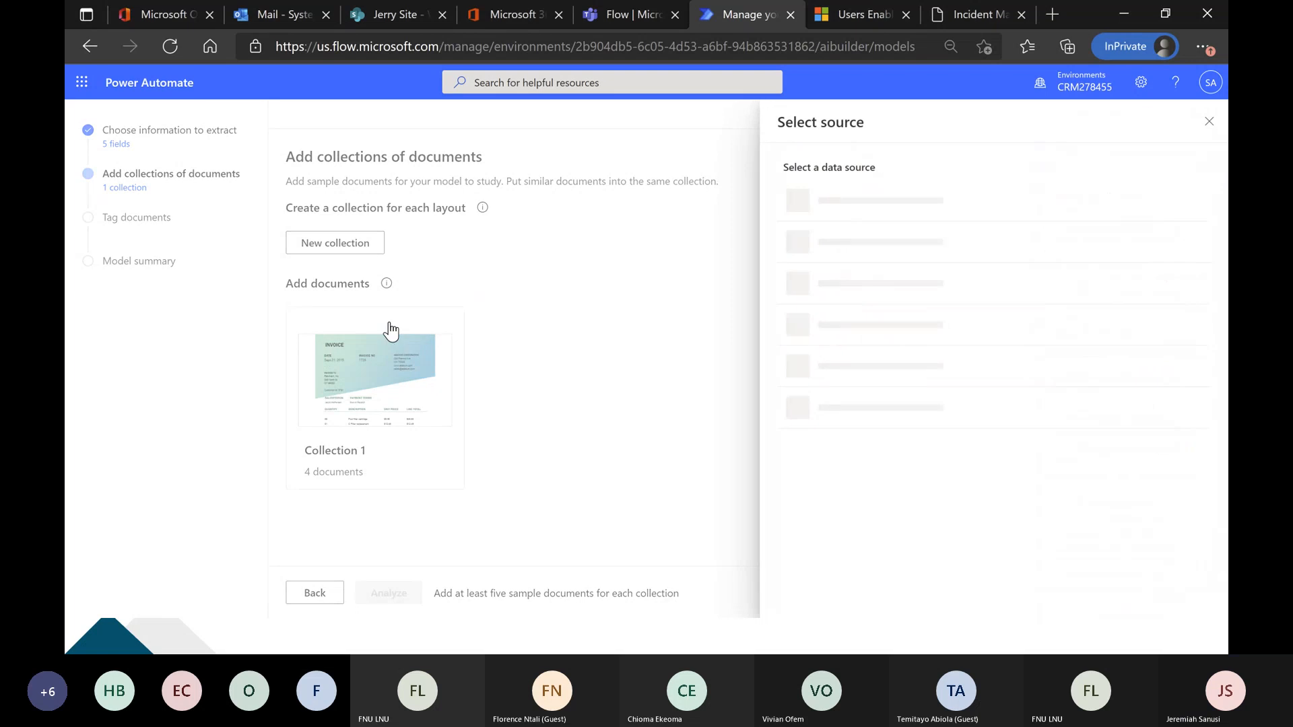
click(845, 199)
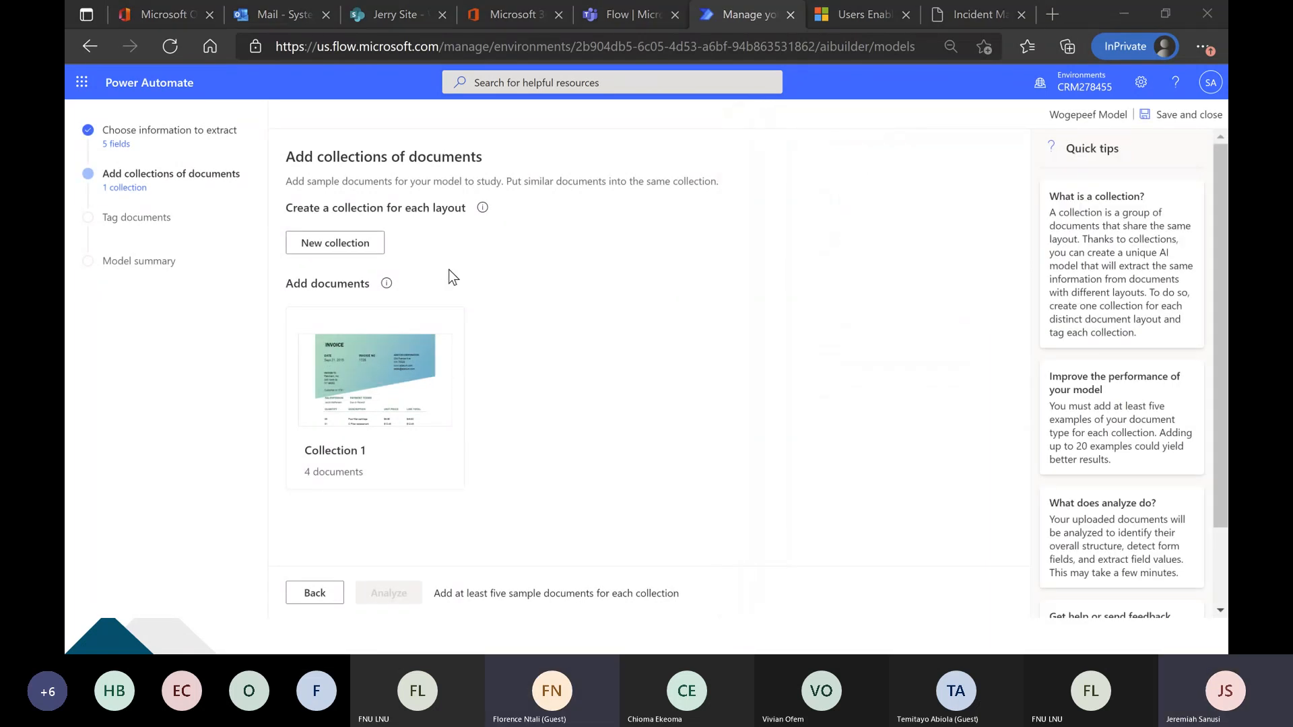
double_click(321, 209)
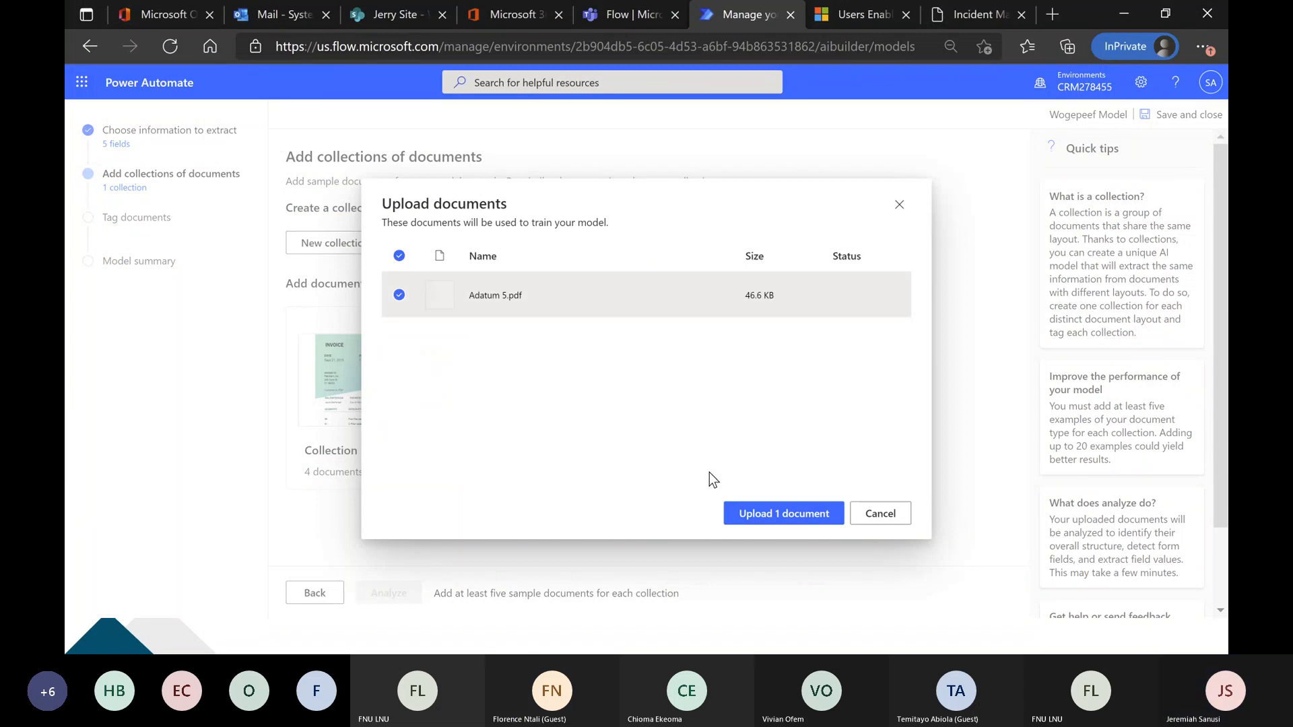
click(745, 512)
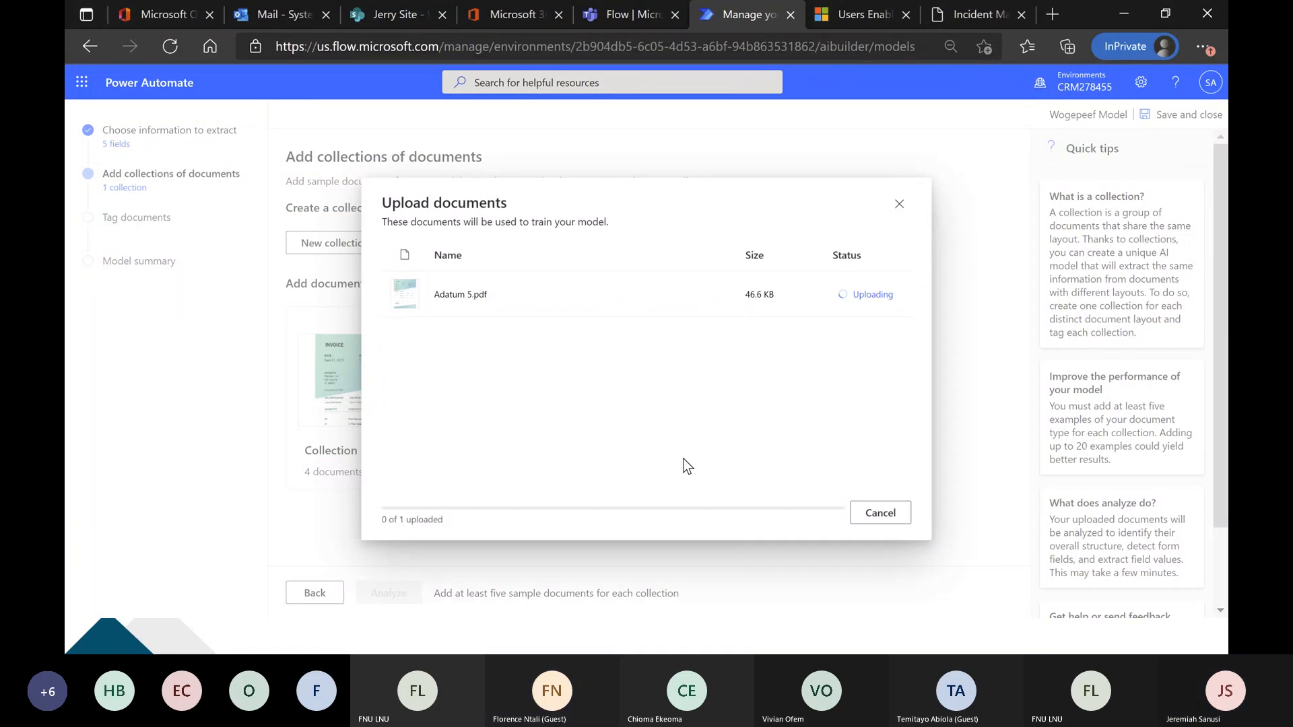
click(892, 532)
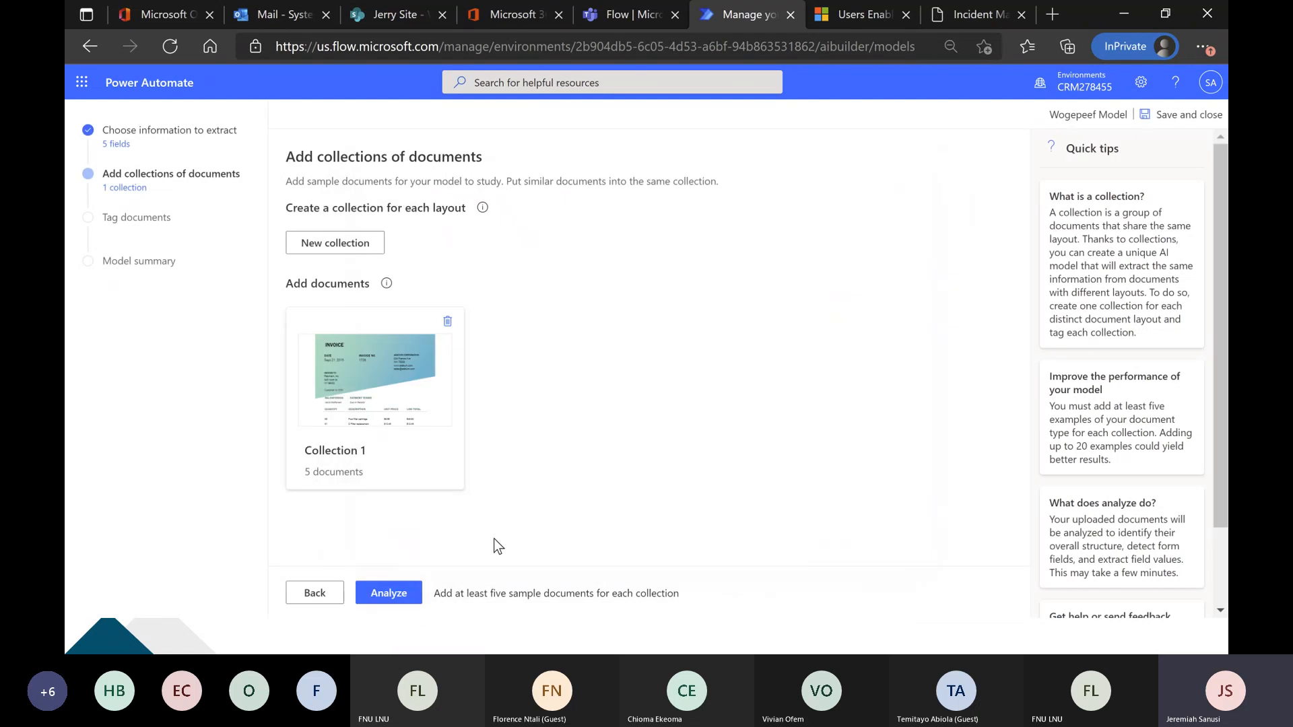
Analyze Collection 1's documents, reviewing the Adatum 1 invoice in Acrobat meanwhile, and return to the tagging page's guided tips in Power Automate.
click(387, 602)
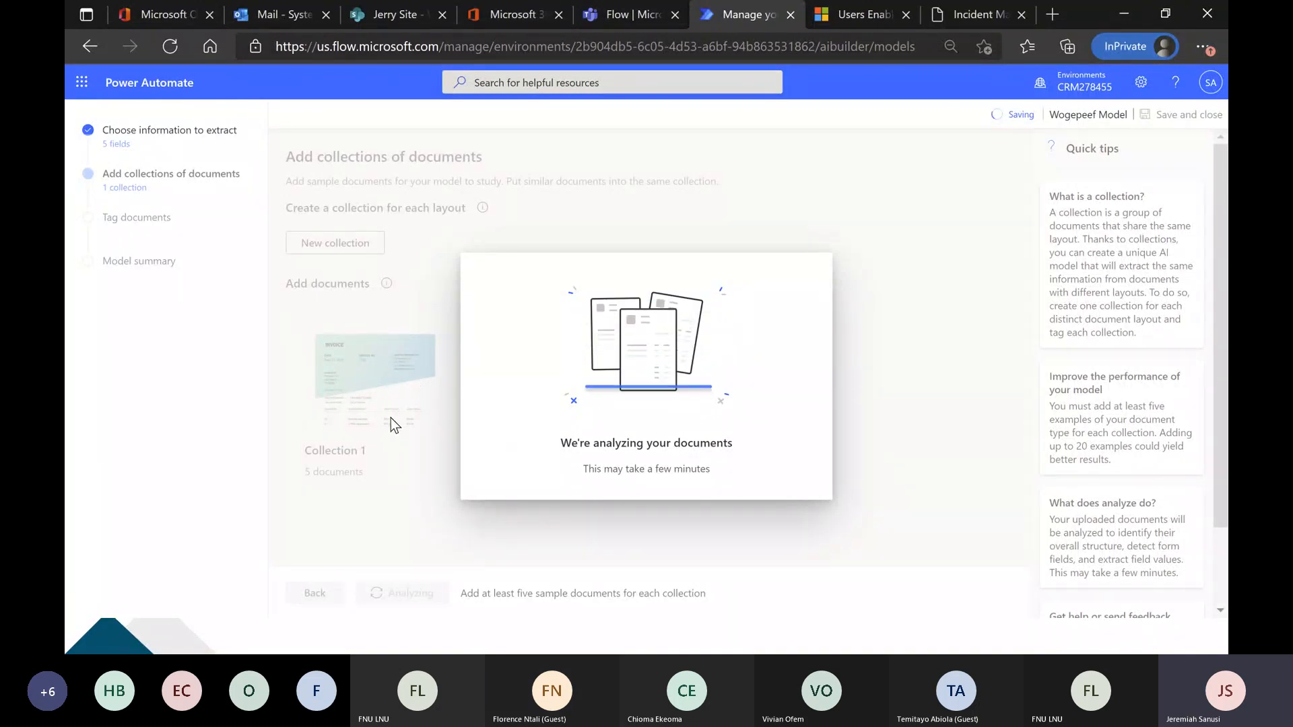
key(alt+Tab)
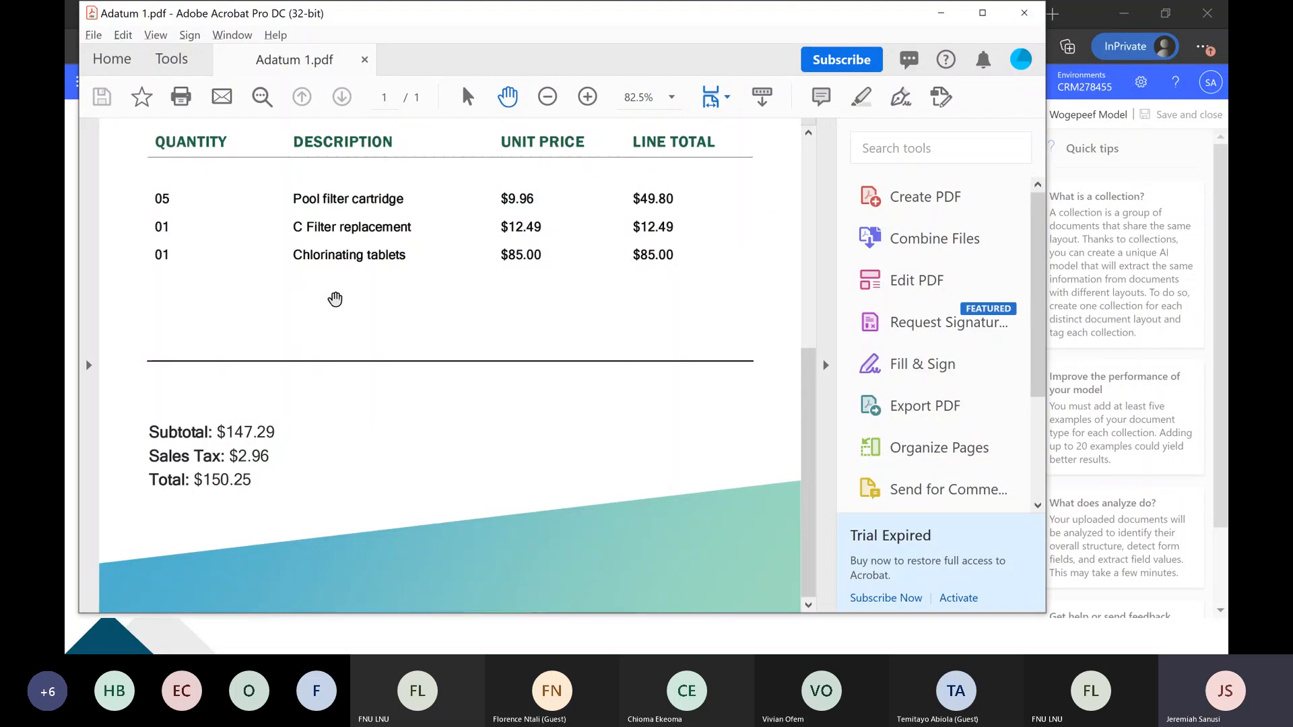
scroll(341, 305, up, 6)
scroll(298, 266, up, 2)
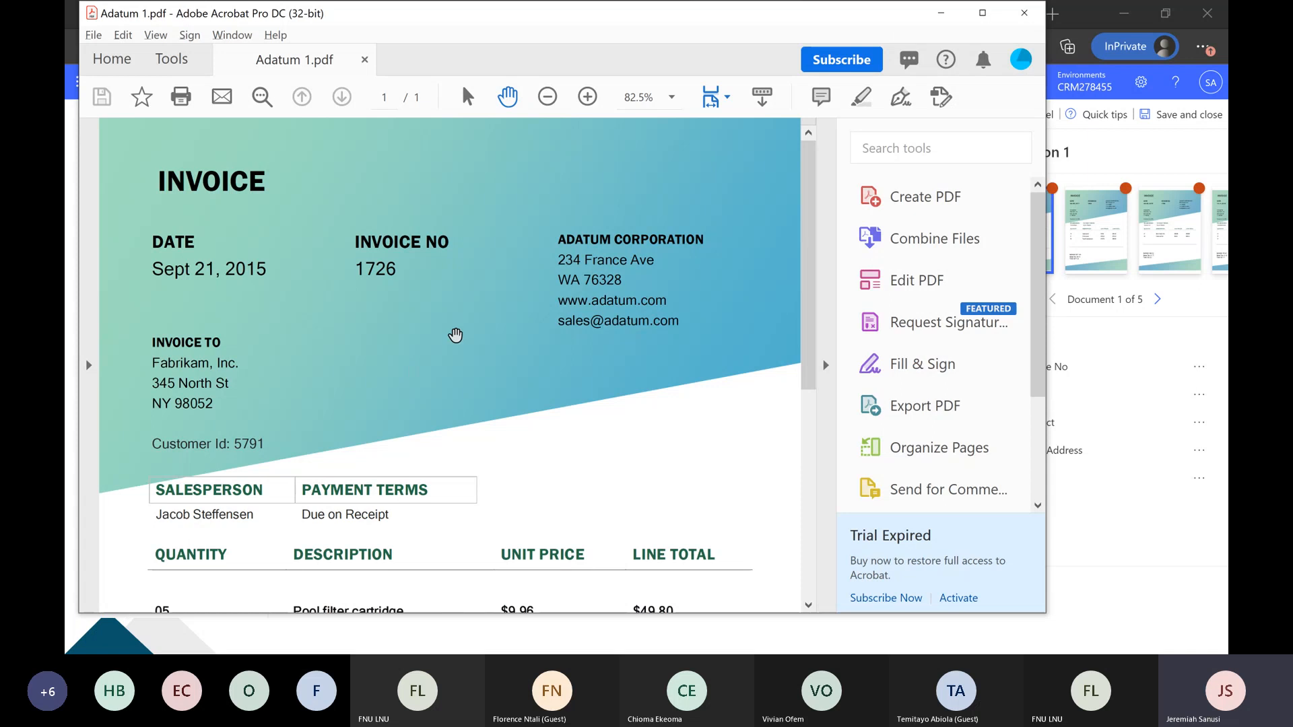
click(941, 13)
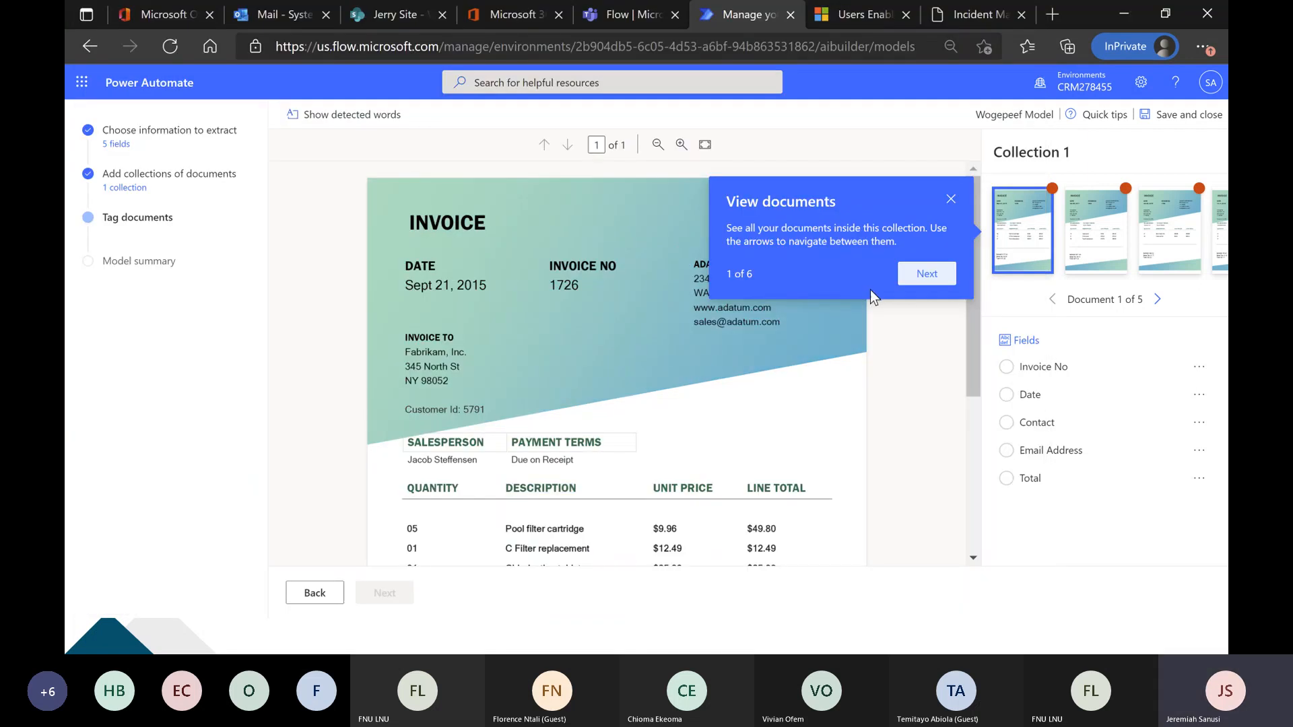
click(928, 273)
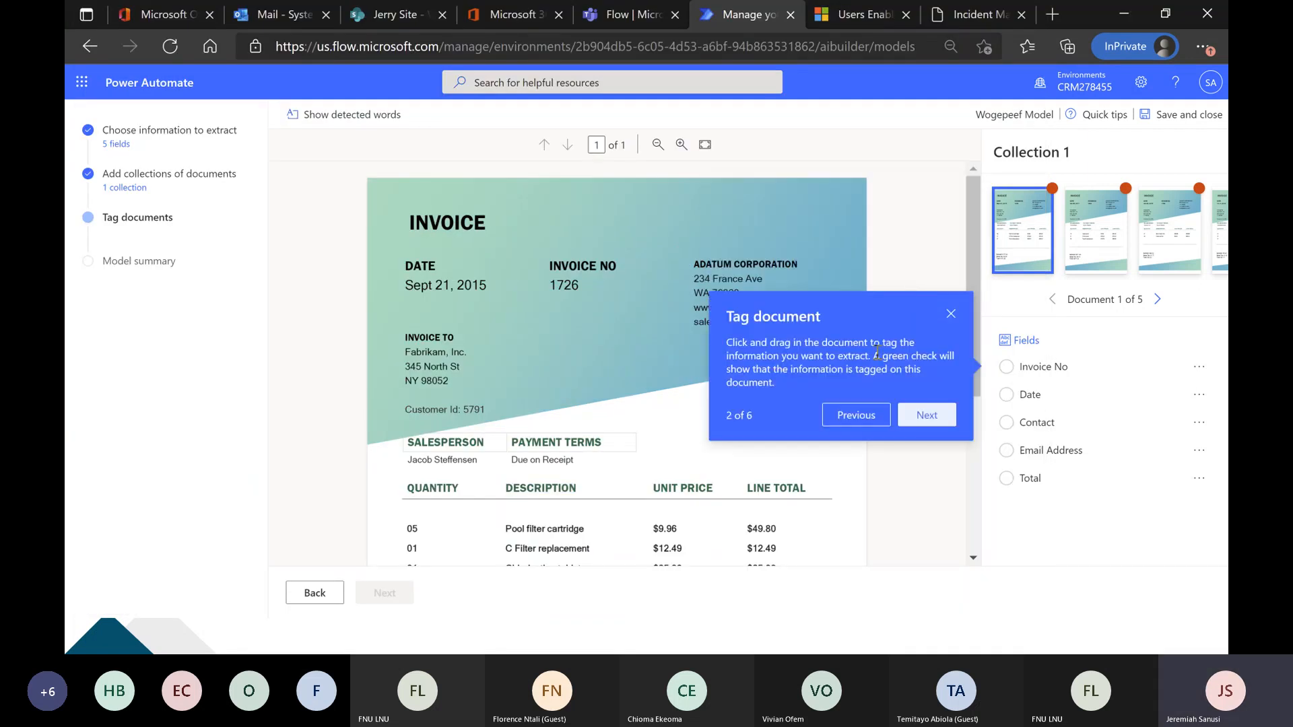
Dismiss the tagging tips and tag Sept 21, 2015 on the first invoice as the Date field.
click(950, 315)
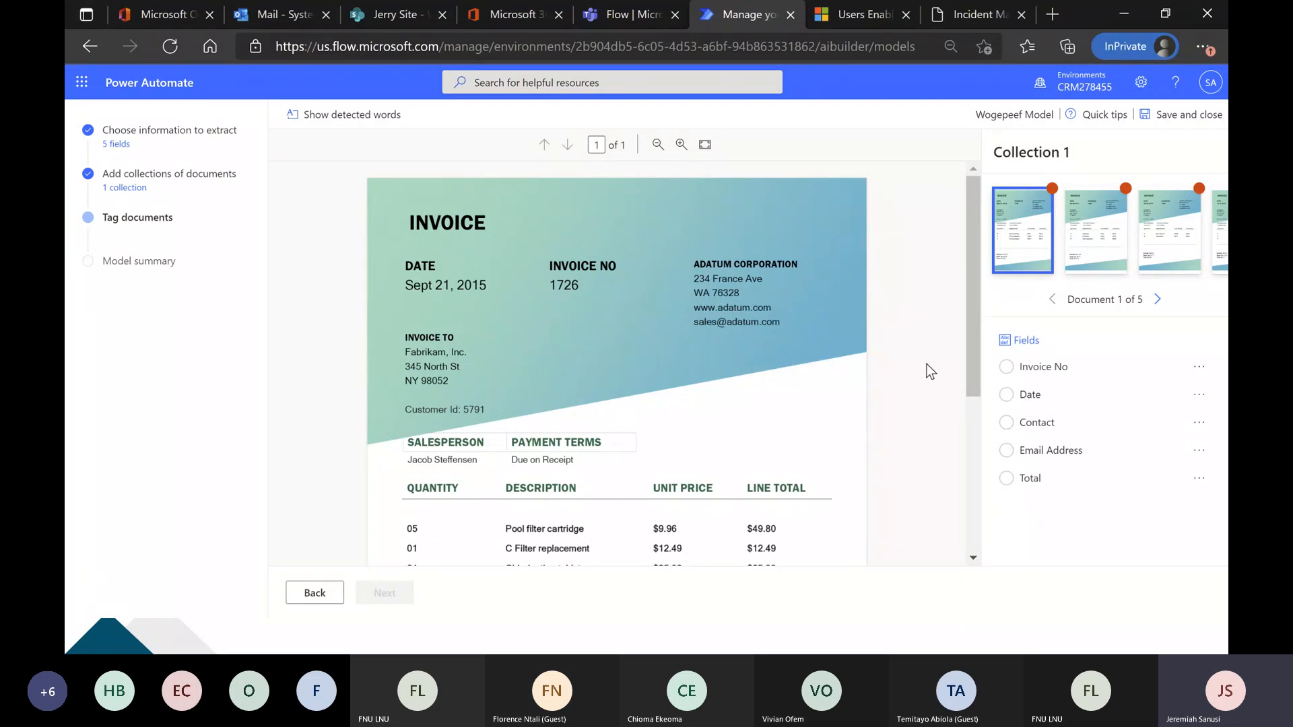
scroll(910, 367, down, 1)
scroll(910, 367, up, 1)
scroll(909, 363, up, 1)
drag(403, 278, 483, 294)
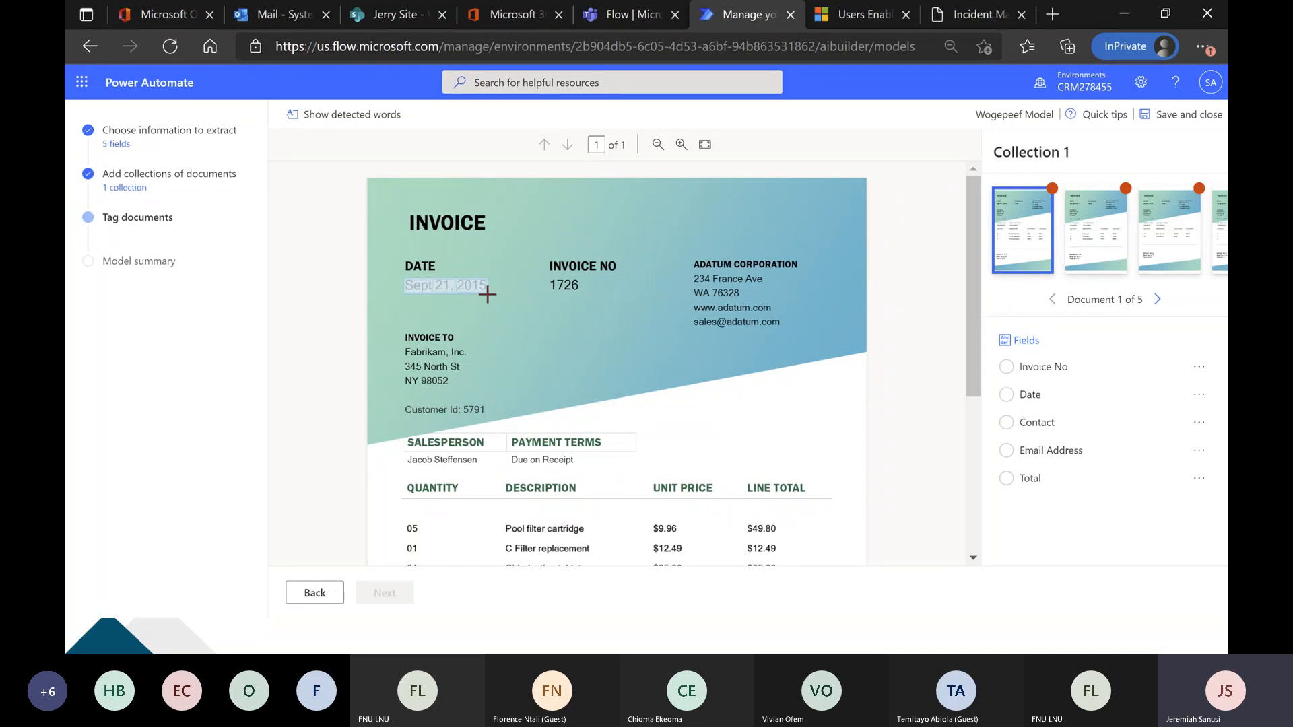
click(487, 294)
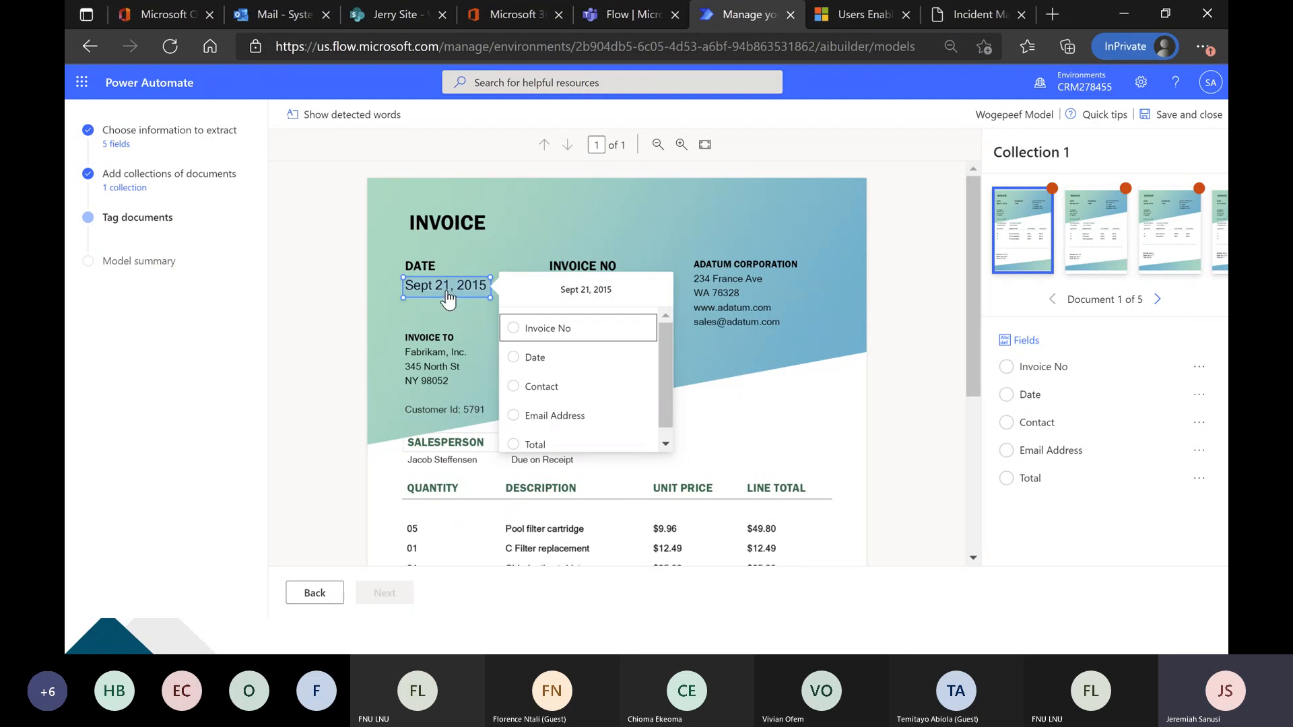
click(517, 358)
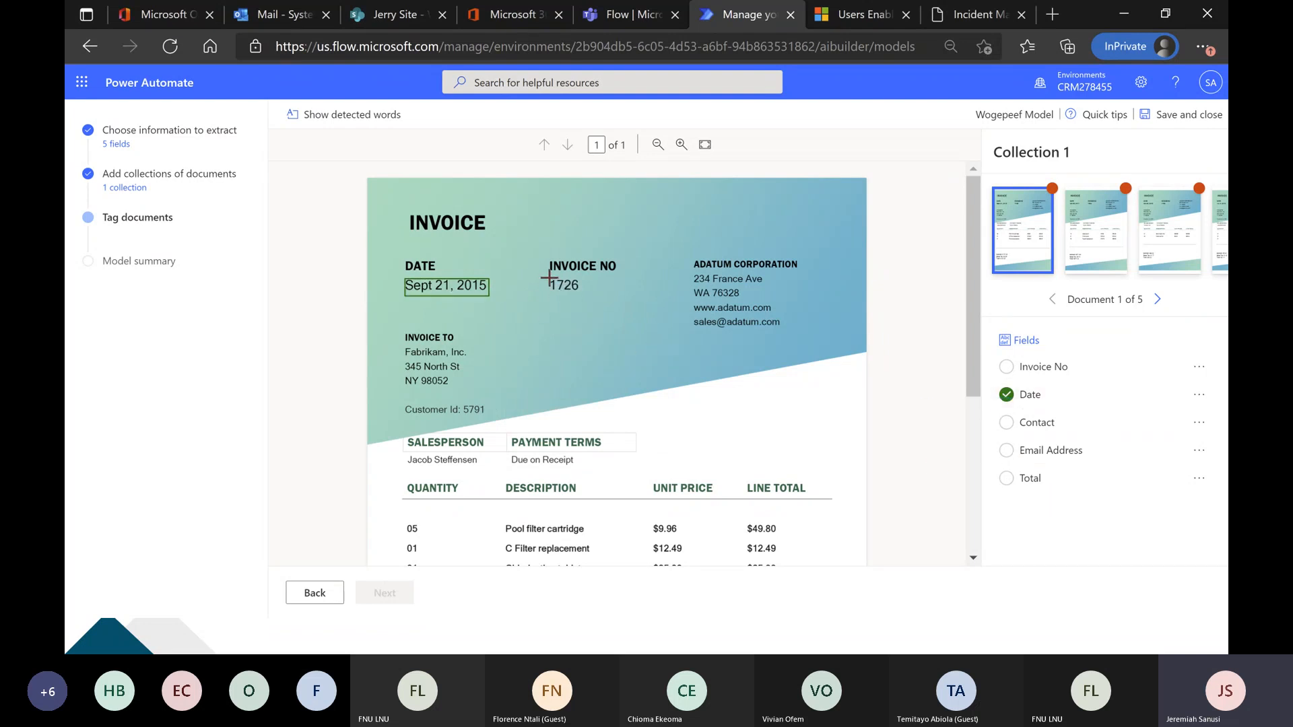
Tag the first invoice's number as Invoice No and the company's sales email as Email Address.
drag(548, 277, 579, 307)
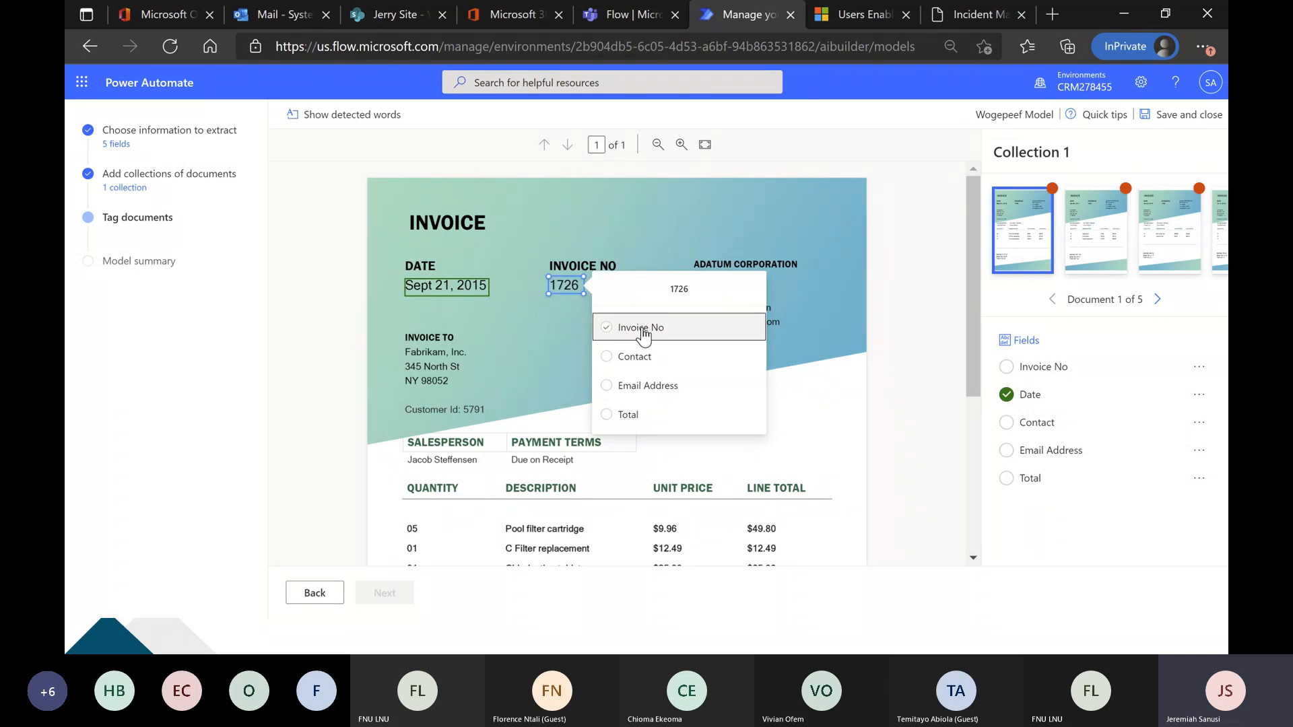
click(628, 330)
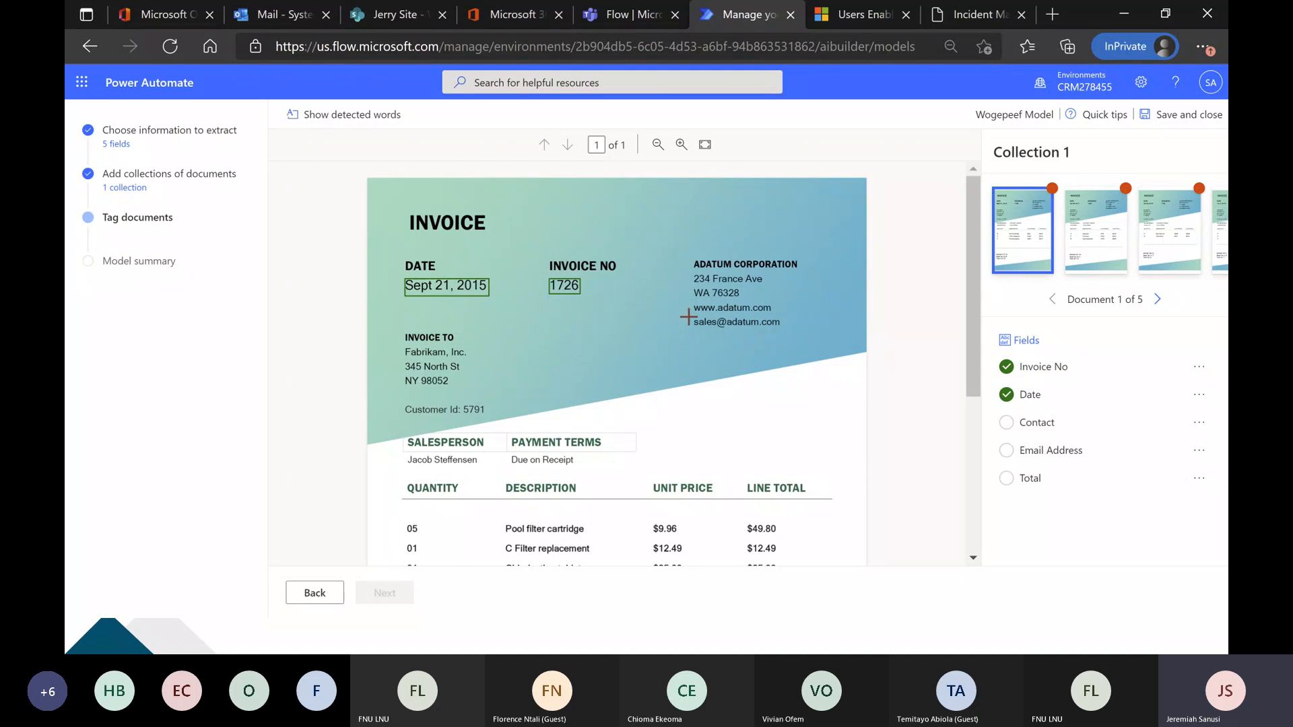
drag(698, 322, 781, 333)
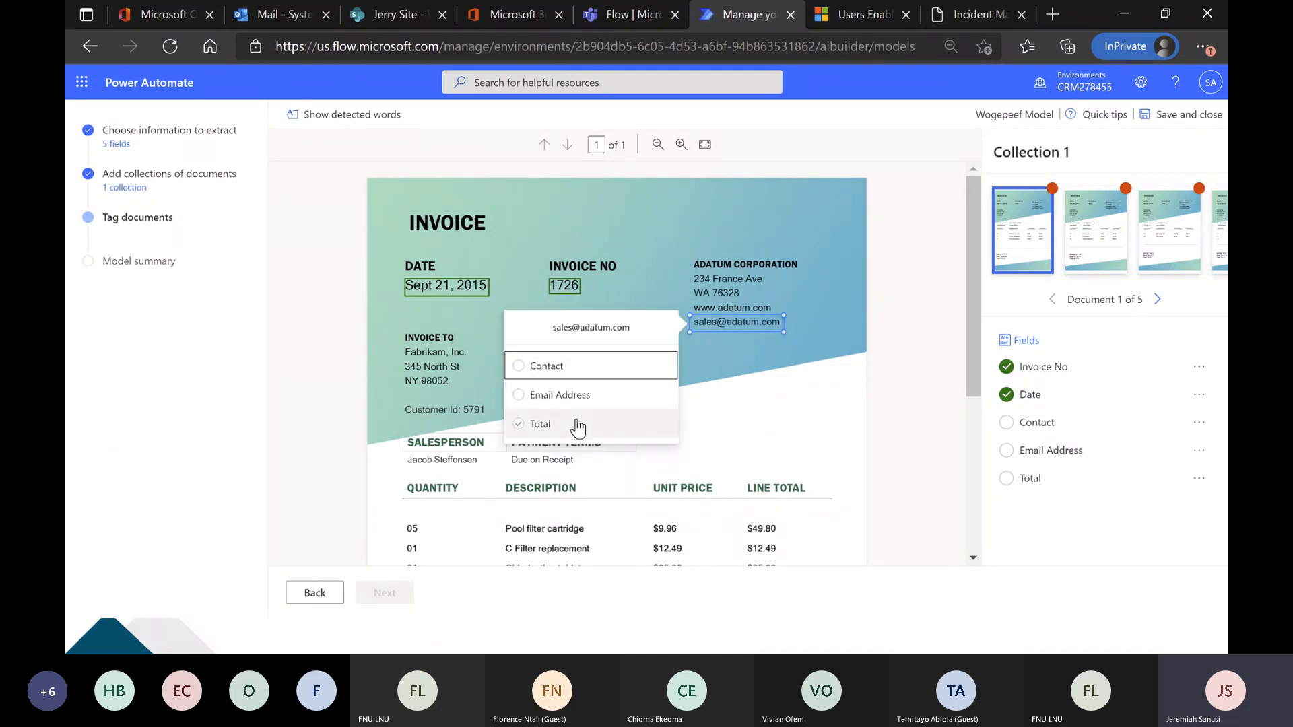
click(578, 397)
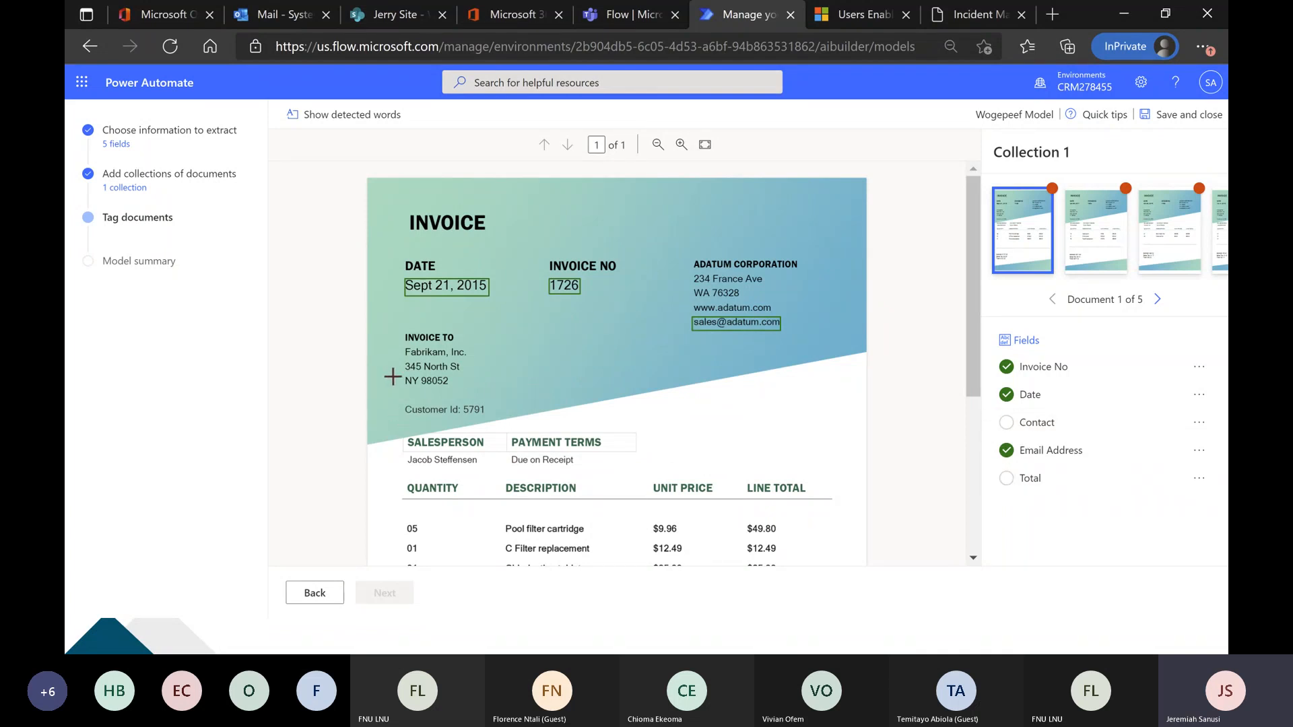
Tag the salesperson's name as Contact and the $150.25 amount as Total on the first invoice.
scroll(389, 371, down, 2)
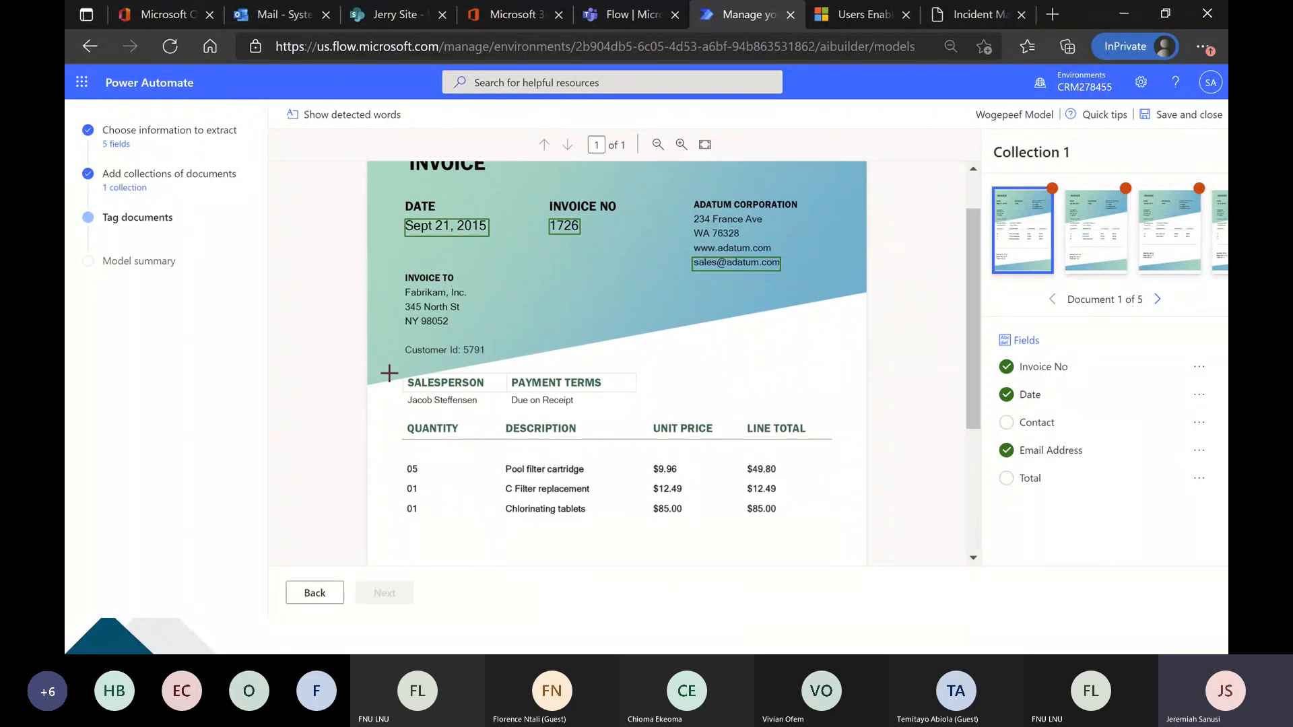
scroll(386, 375, up, 1)
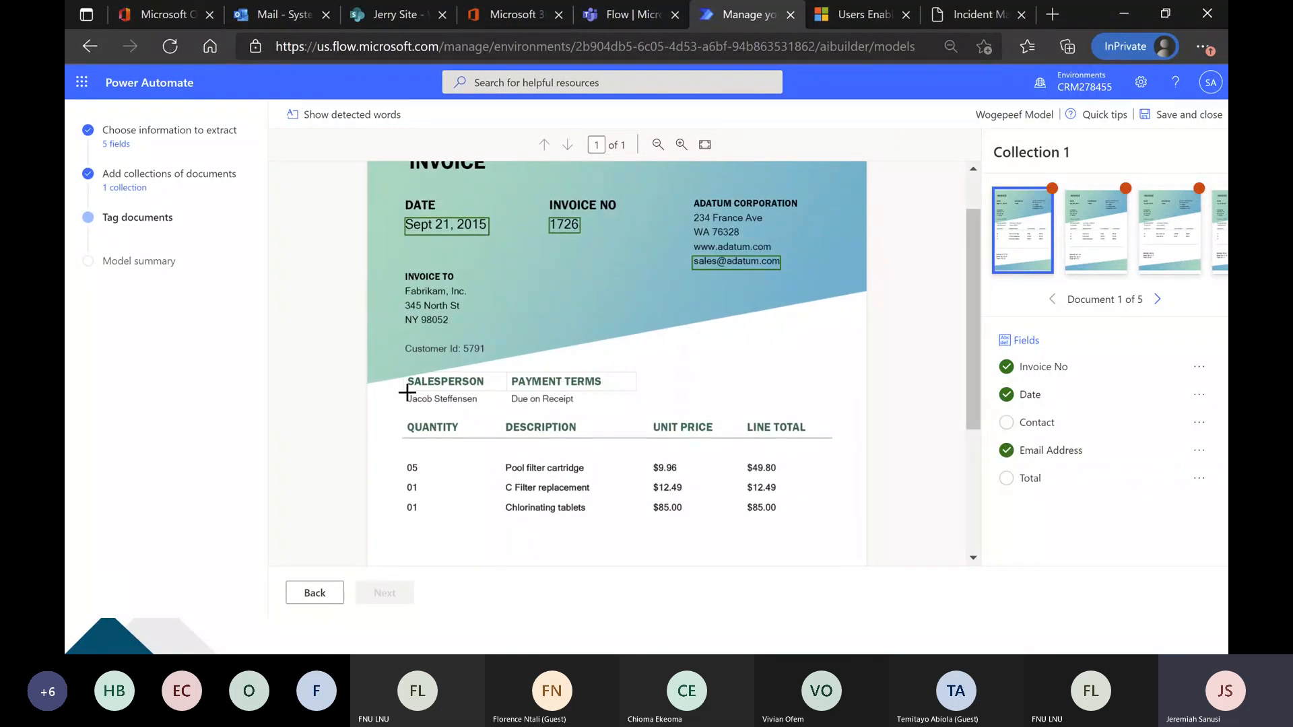
drag(407, 394, 480, 412)
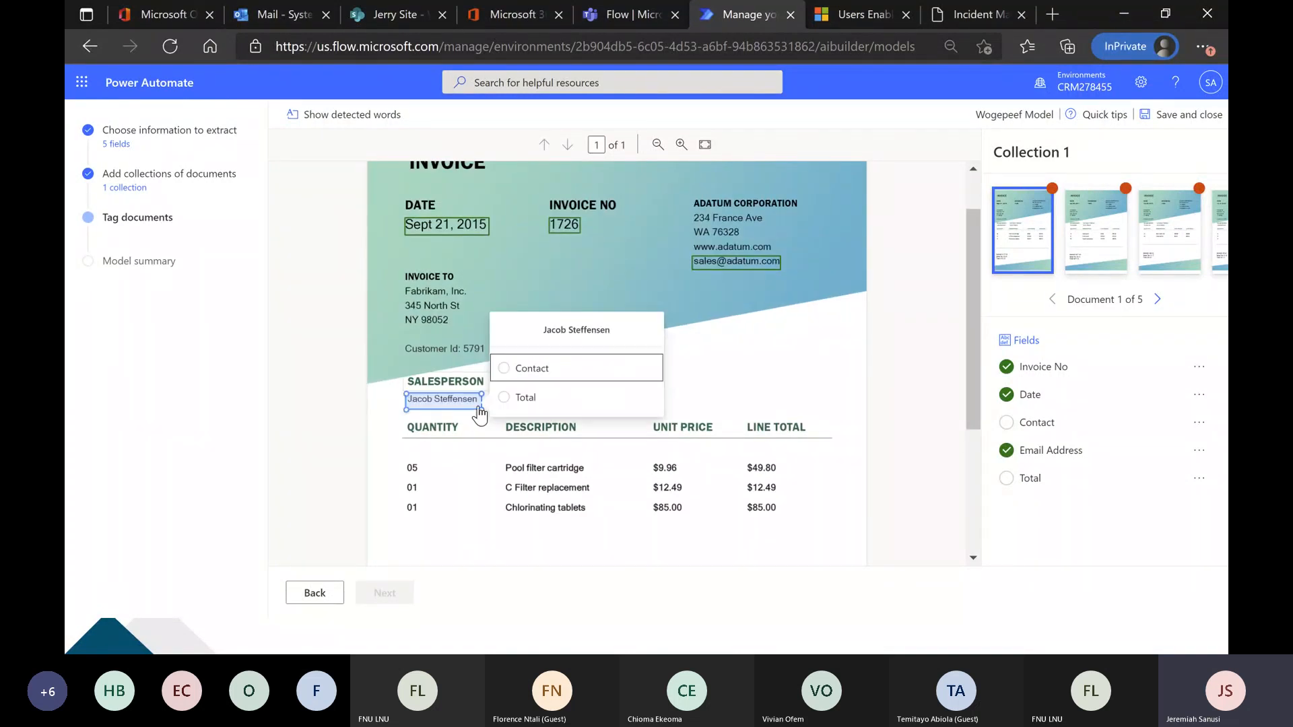
click(524, 367)
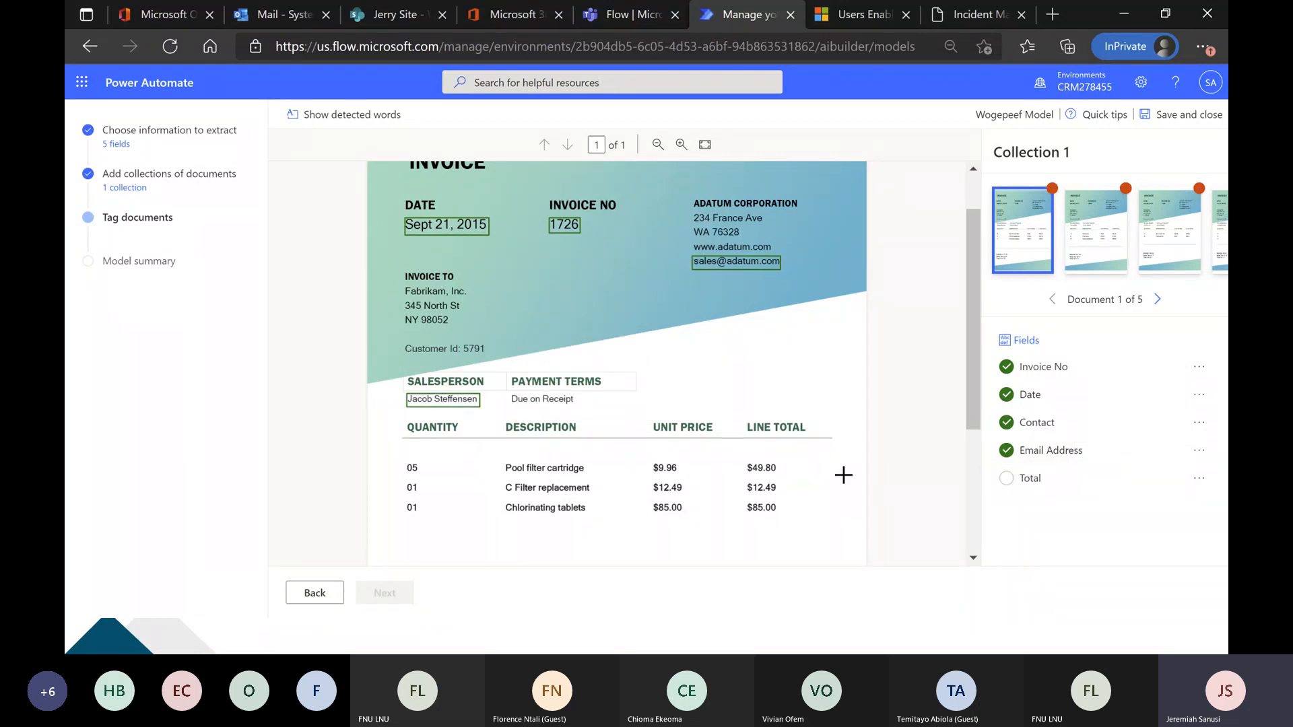
scroll(843, 474, down, 3)
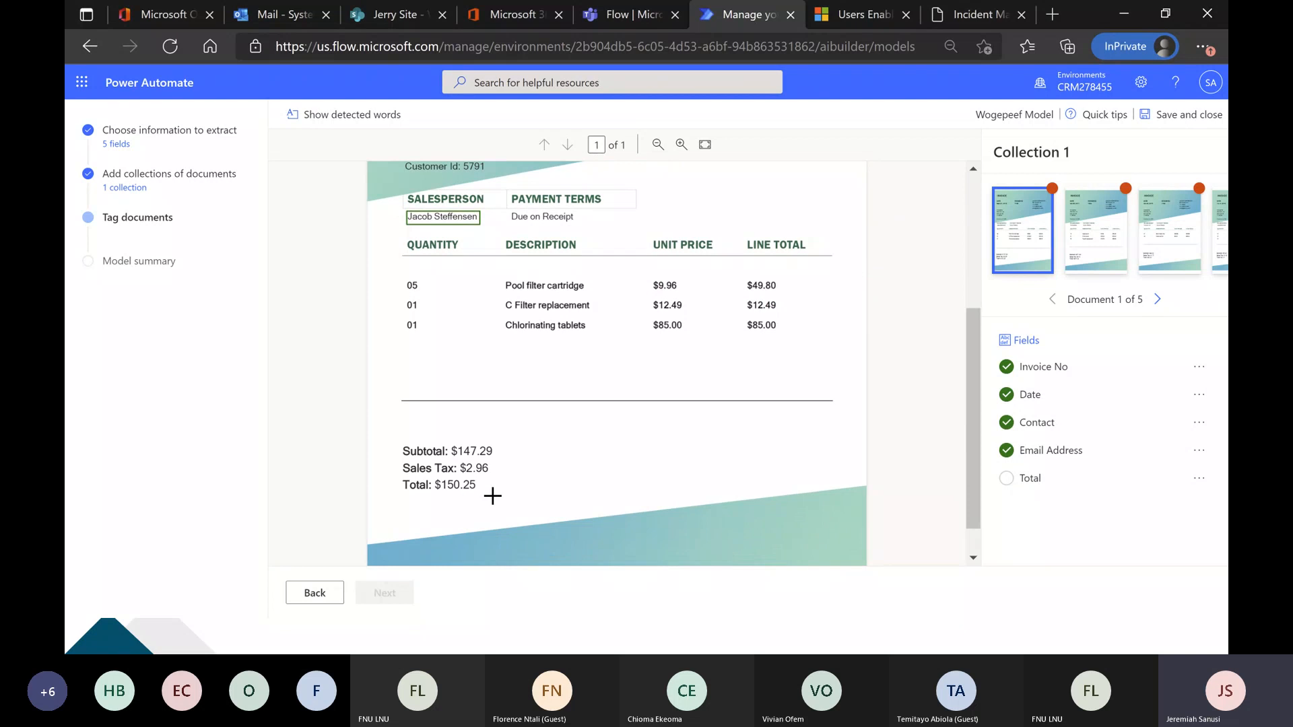
drag(435, 477, 479, 496)
click(511, 482)
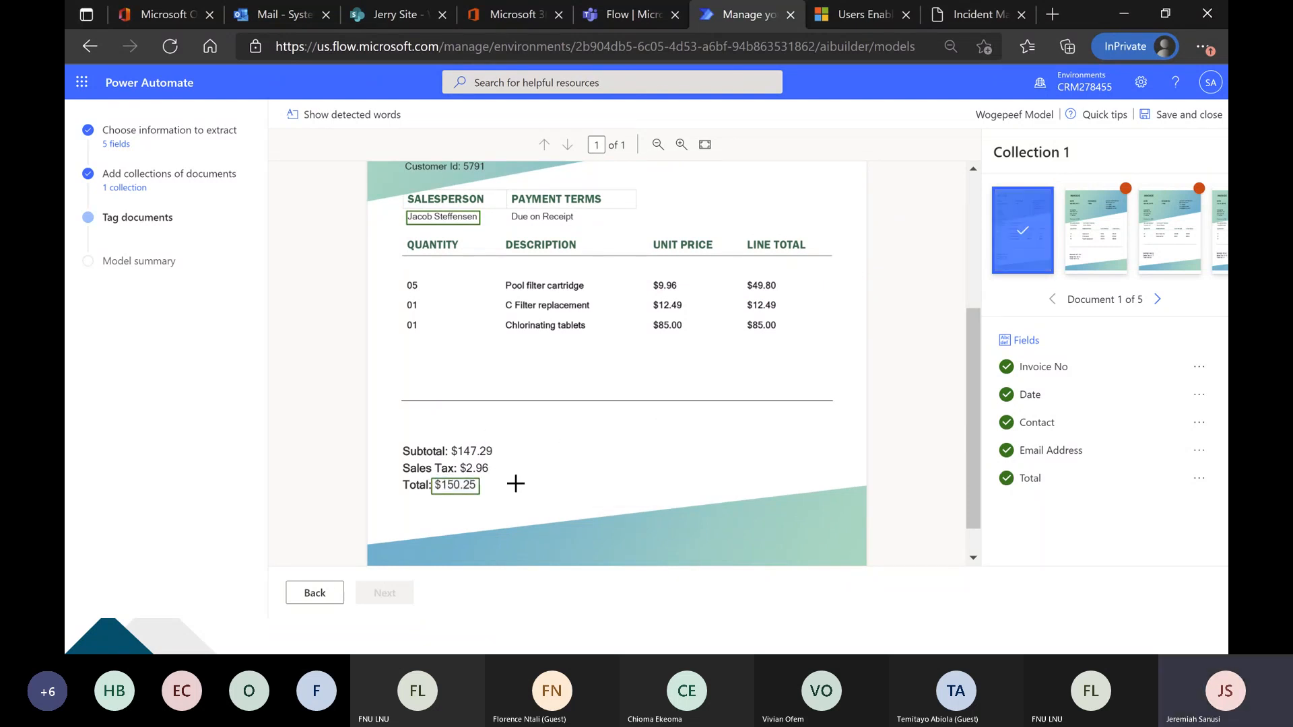
scroll(731, 425, up, 3)
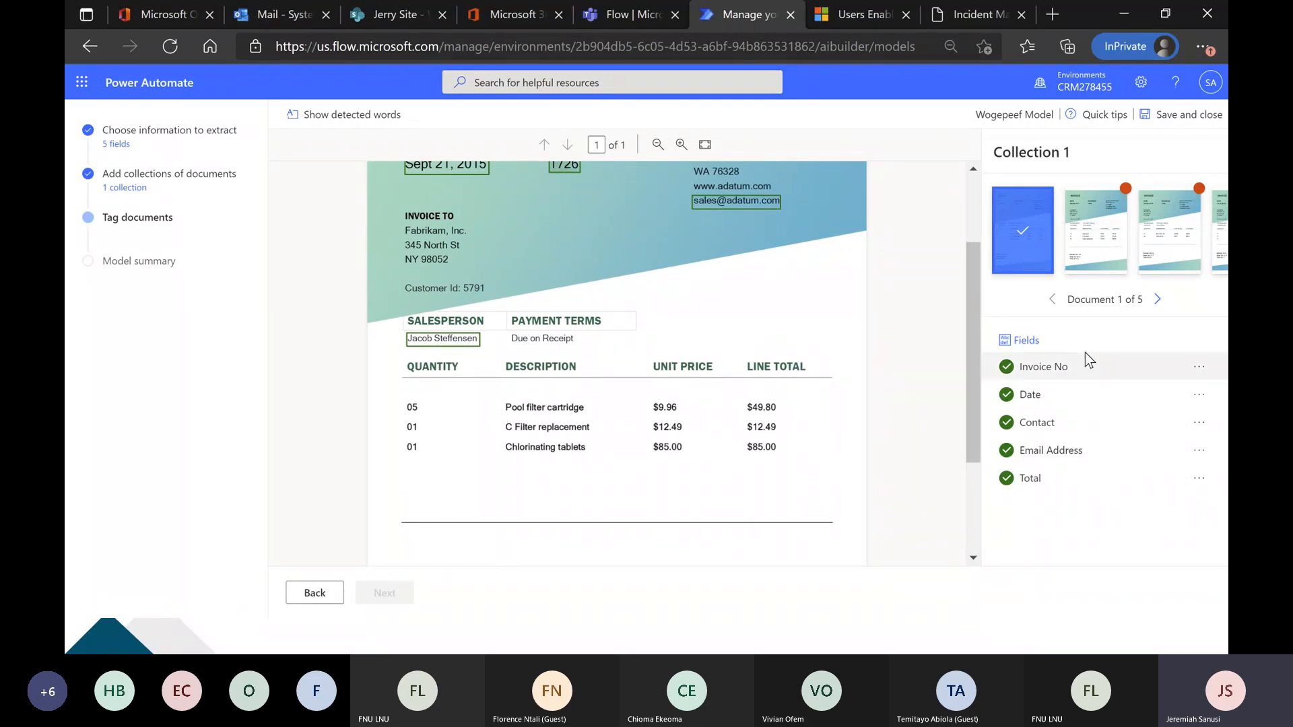
Go to document 2, dismiss the automatic tagging notice, and tag the company's sales email as Email Address.
click(1157, 300)
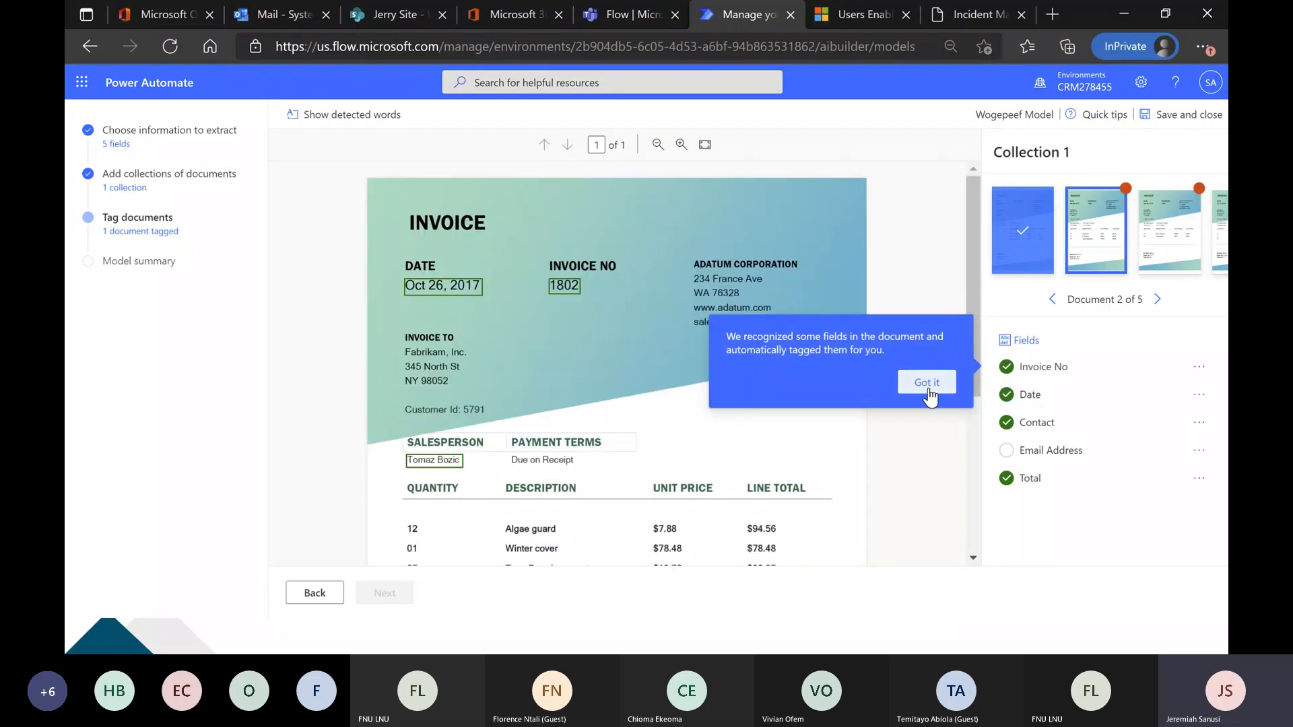
click(926, 383)
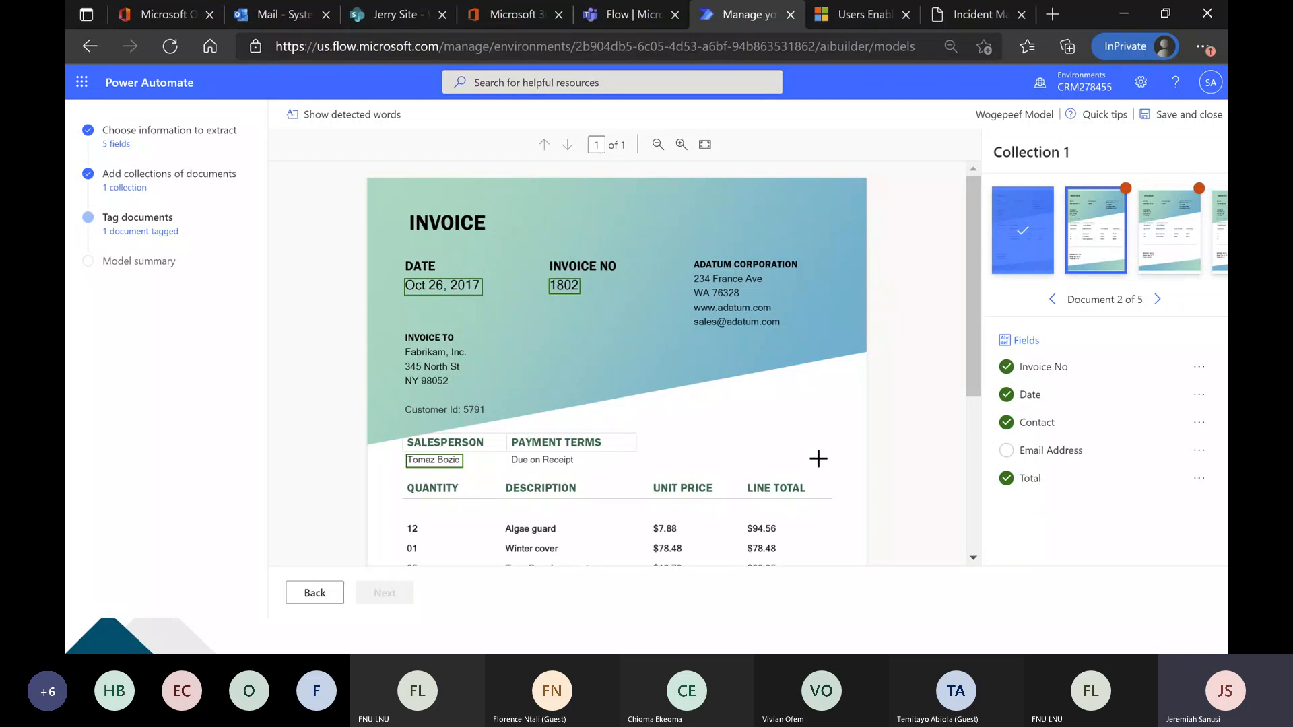
drag(691, 314, 784, 329)
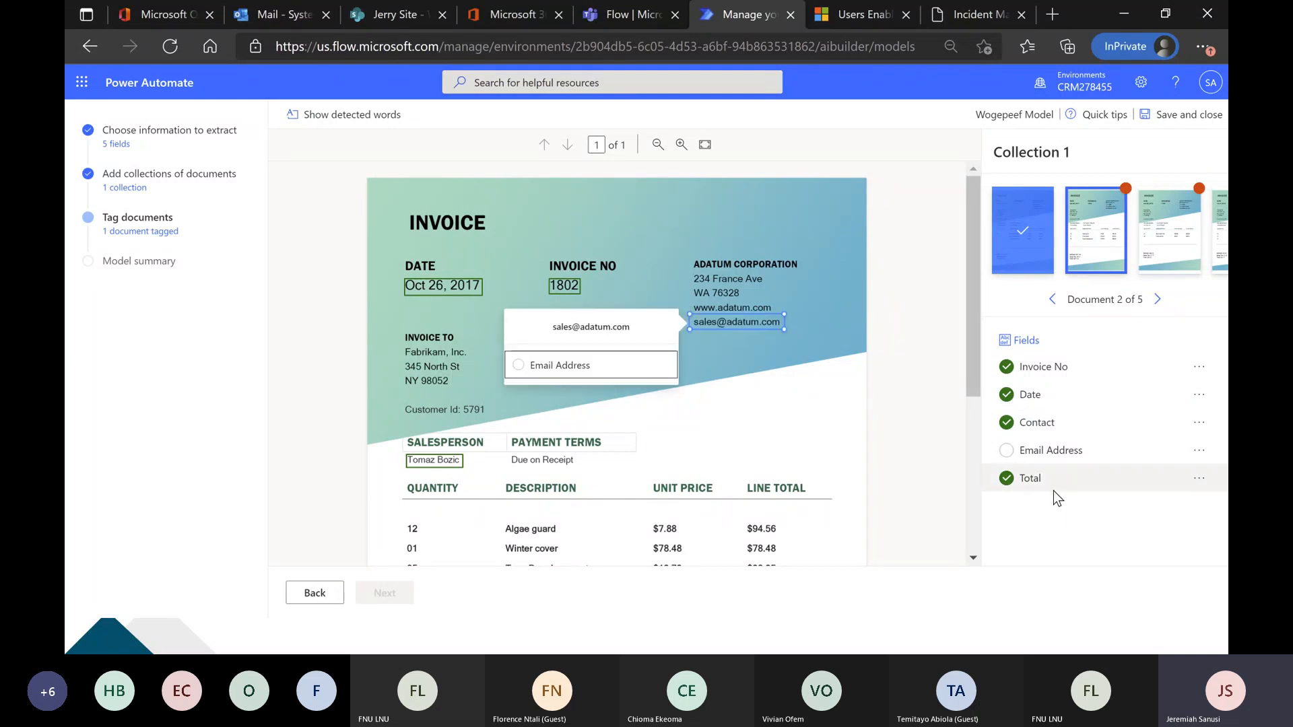
click(612, 370)
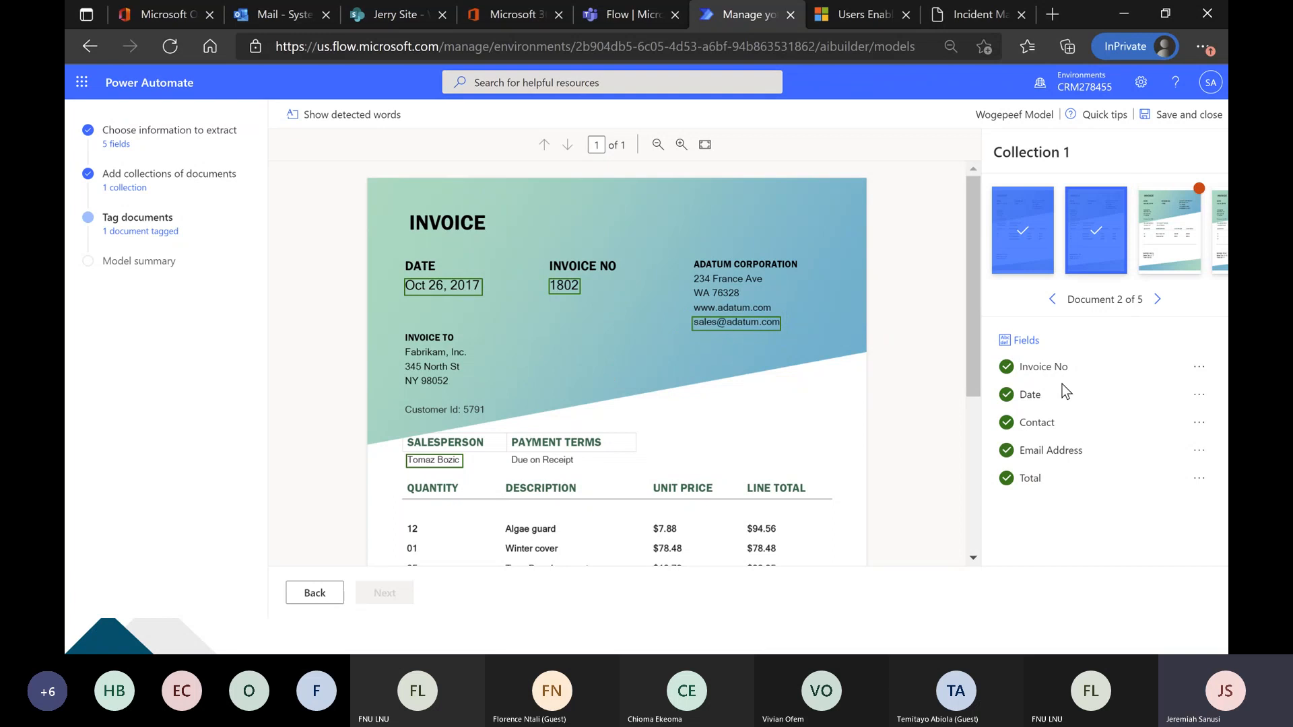
Check the automatic tags on document 3 and tag its company sales email as Email Address.
click(1156, 299)
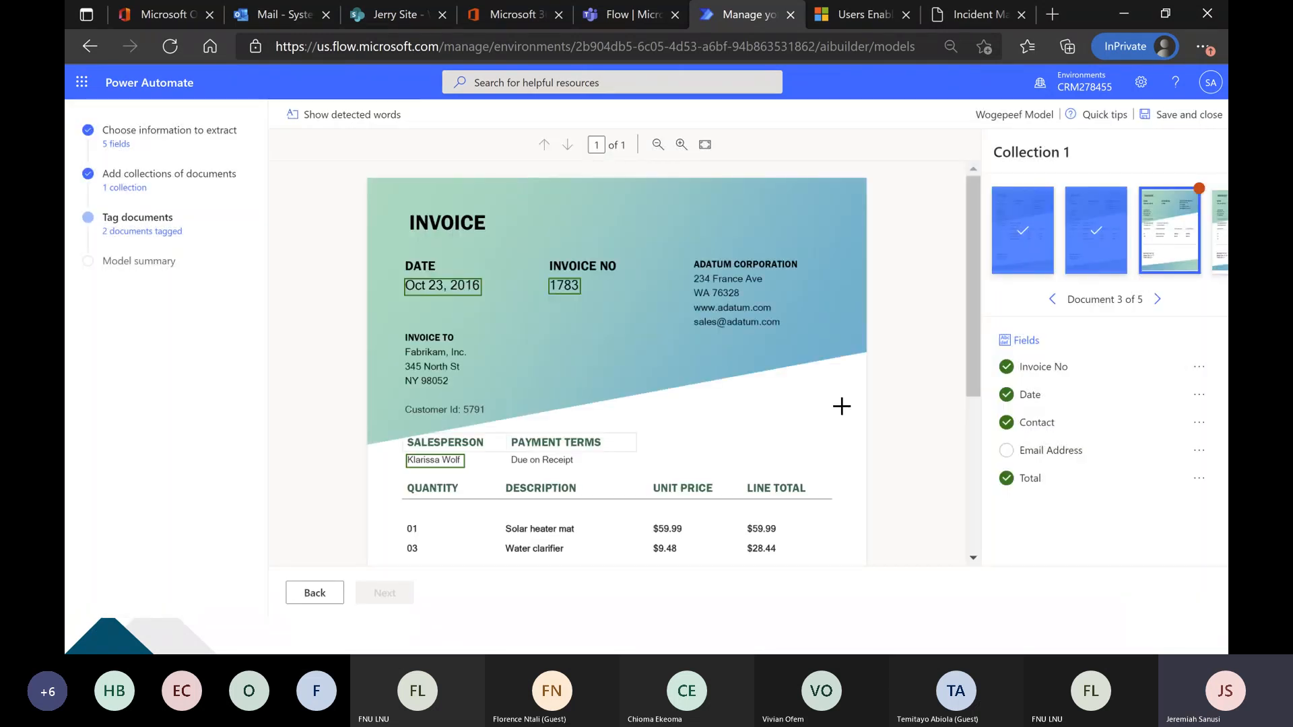
scroll(841, 406, down, 4)
scroll(841, 406, up, 3)
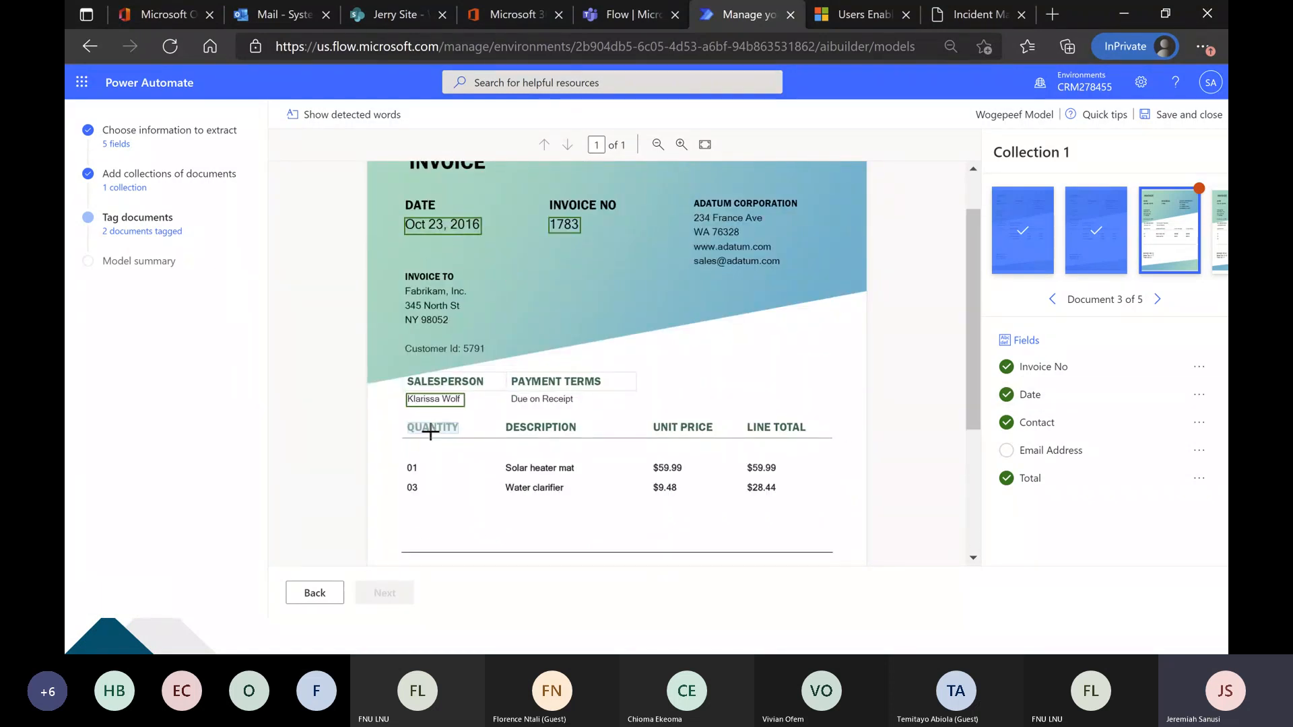
scroll(498, 419, down, 2)
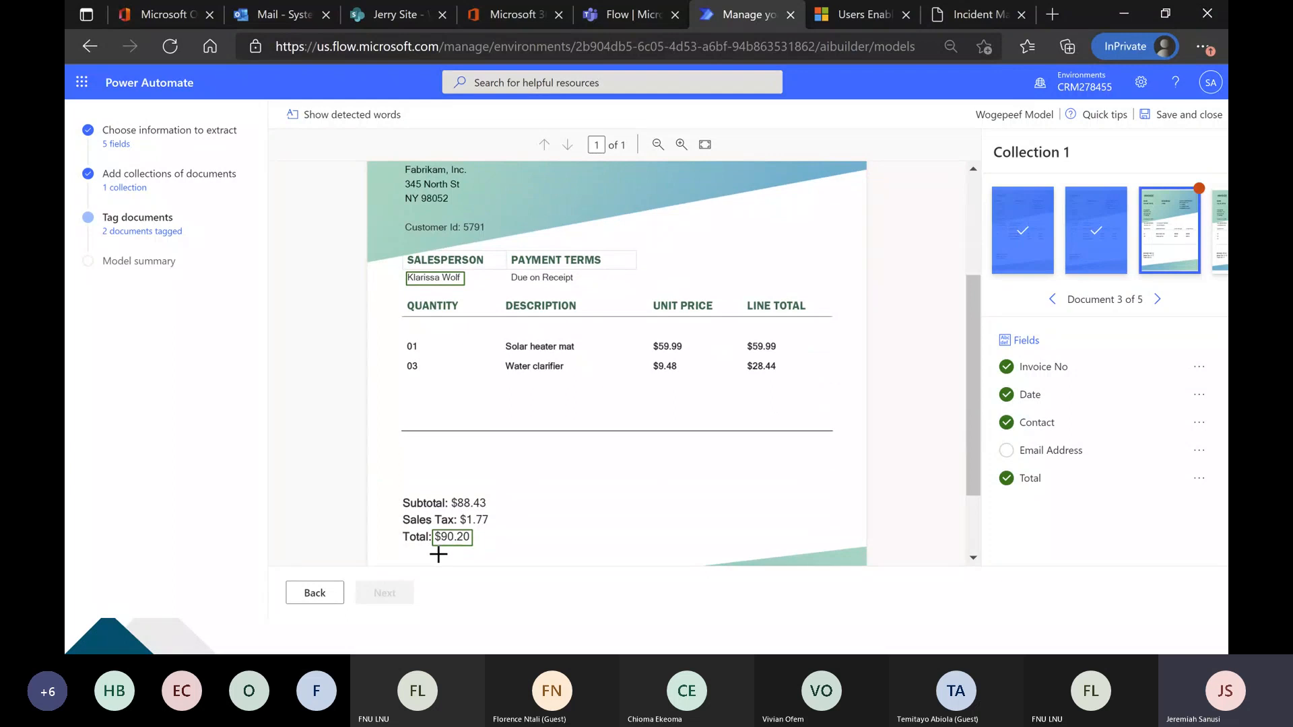
scroll(614, 476, up, 3)
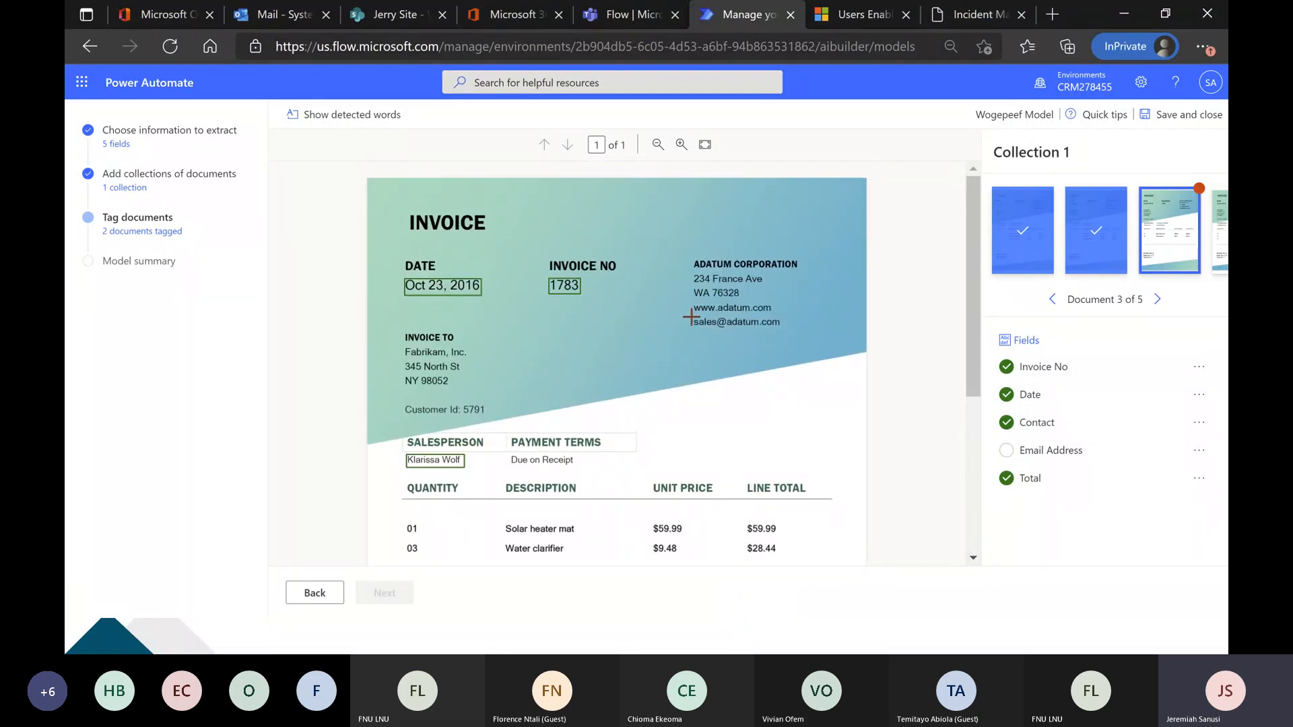
drag(693, 320, 774, 331)
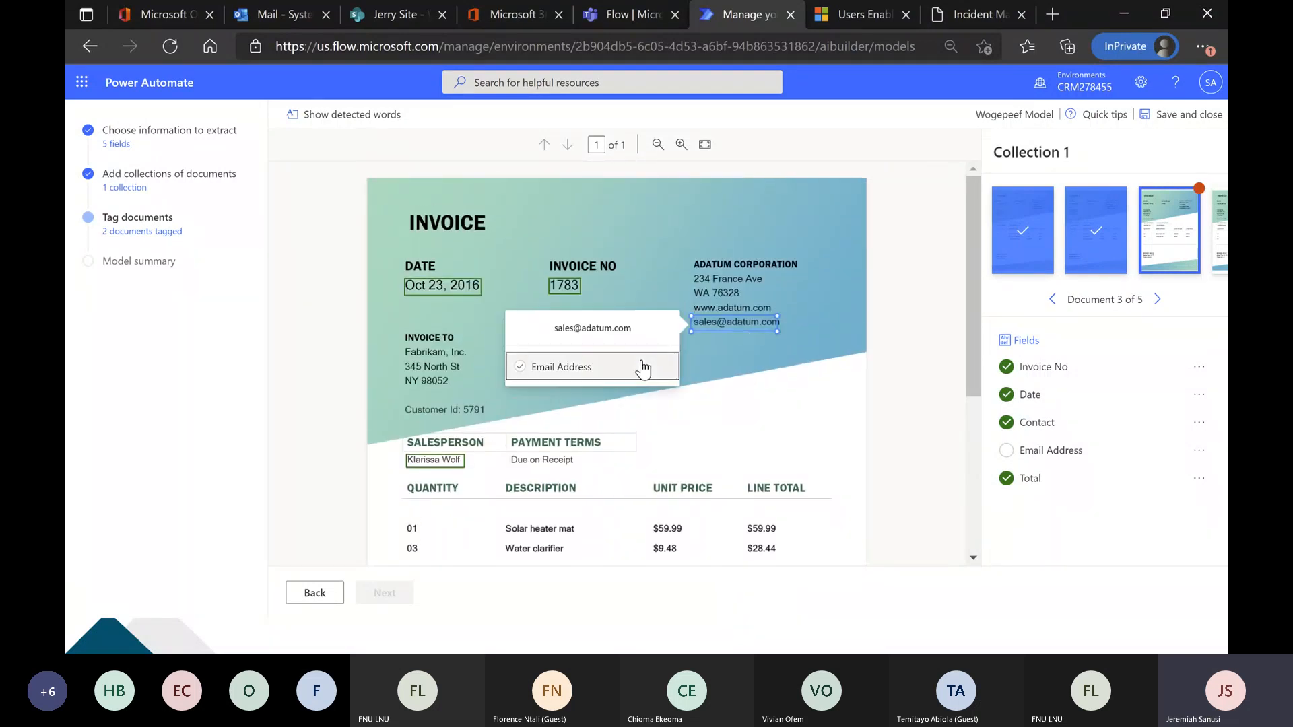
click(640, 367)
Tag the company's sales email as Email Address on documents 4 and 5.
click(1158, 300)
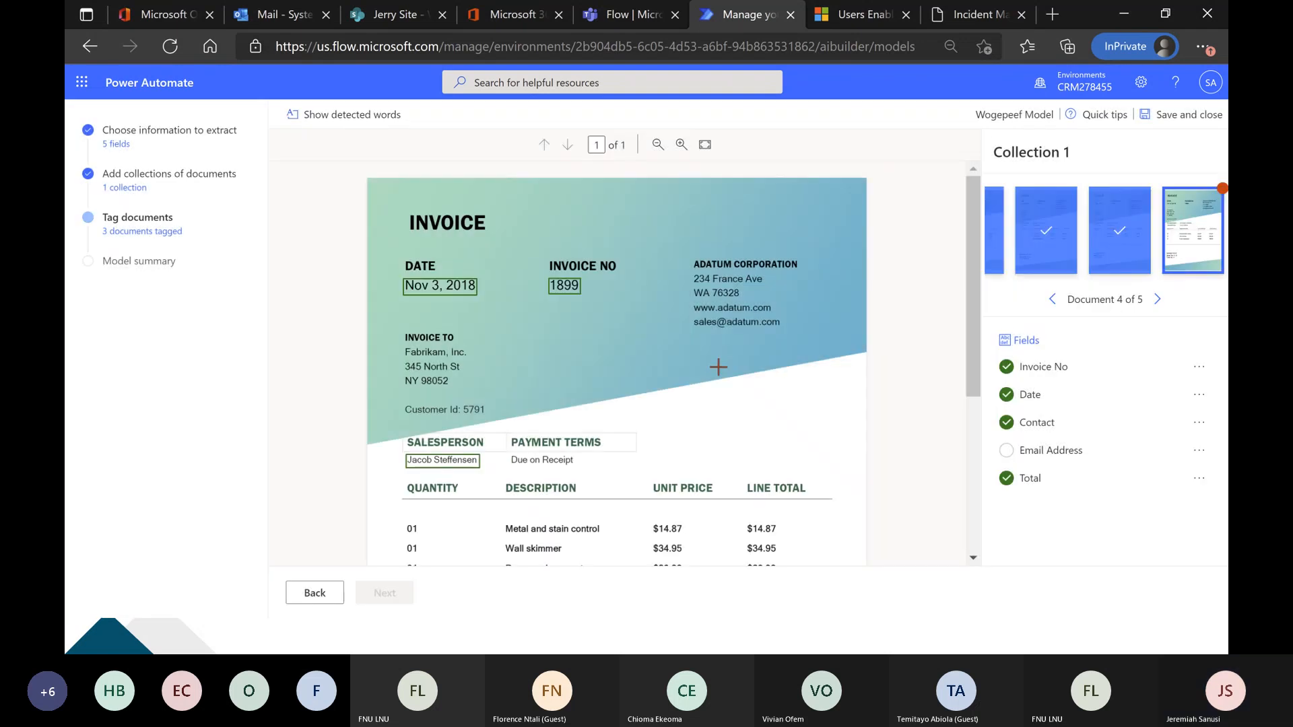
drag(700, 334, 695, 322)
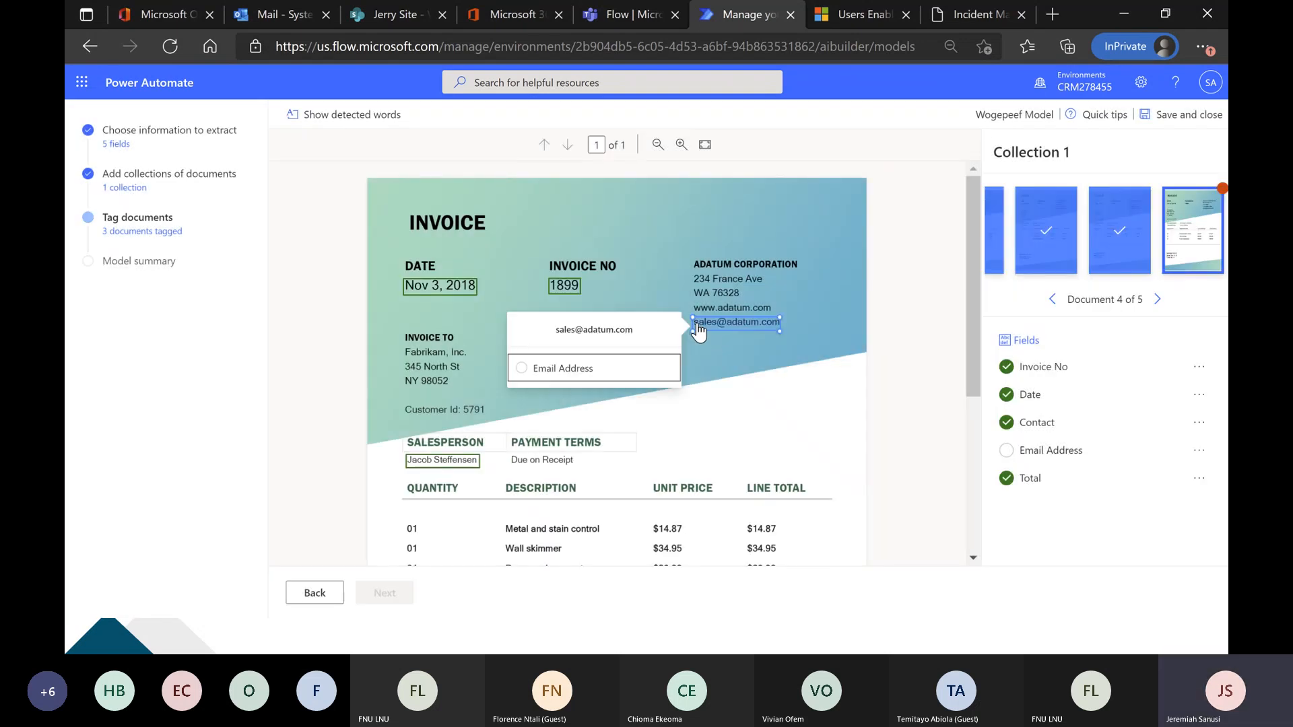
click(616, 377)
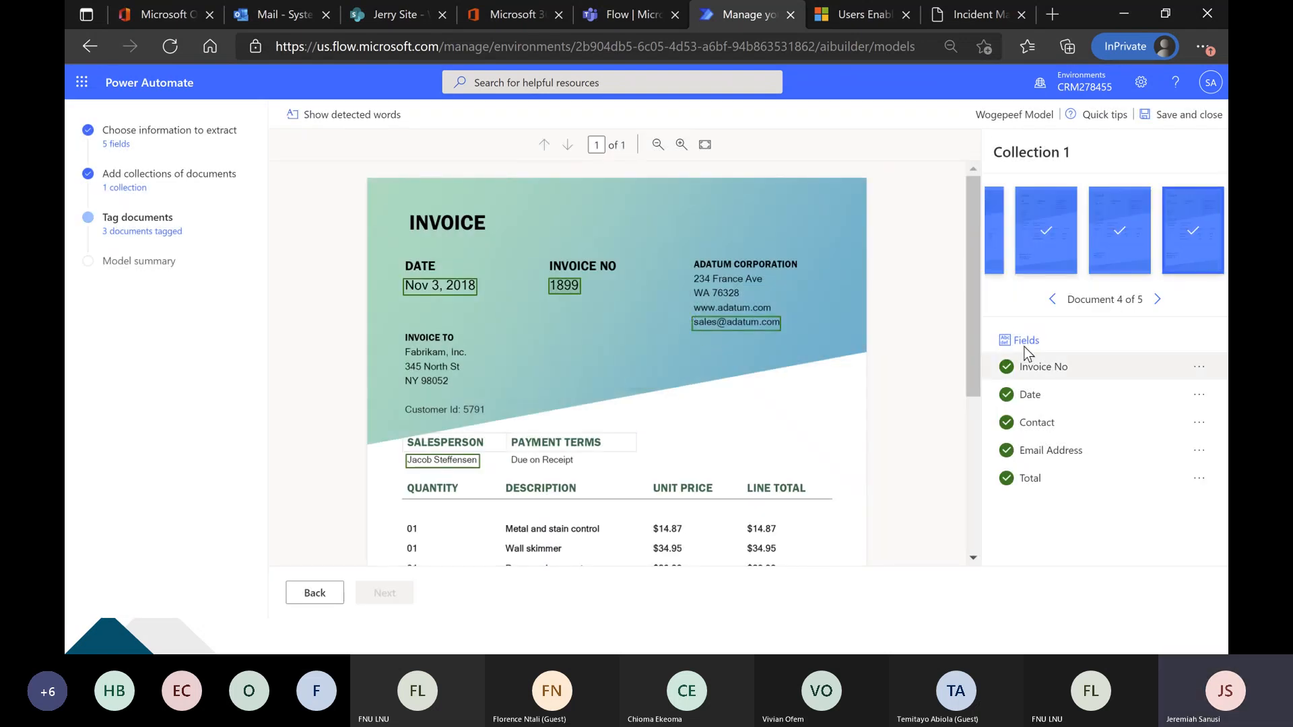
click(1156, 301)
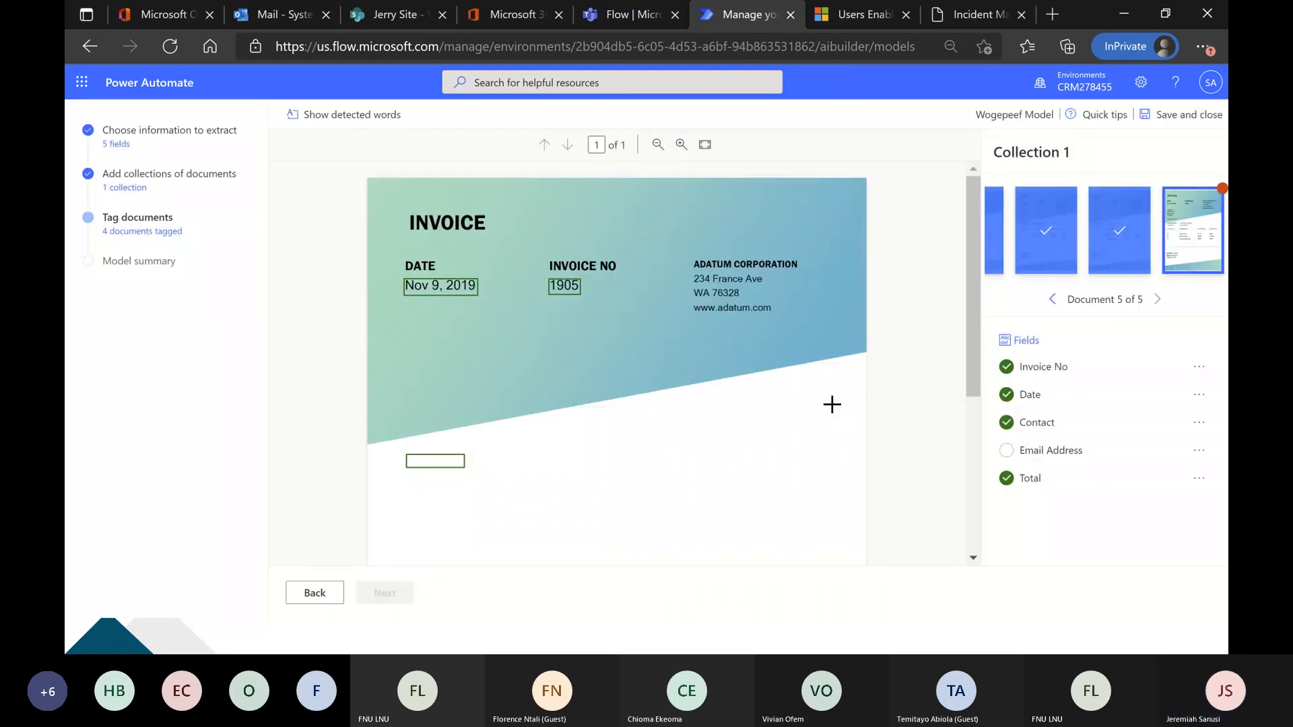
click(715, 330)
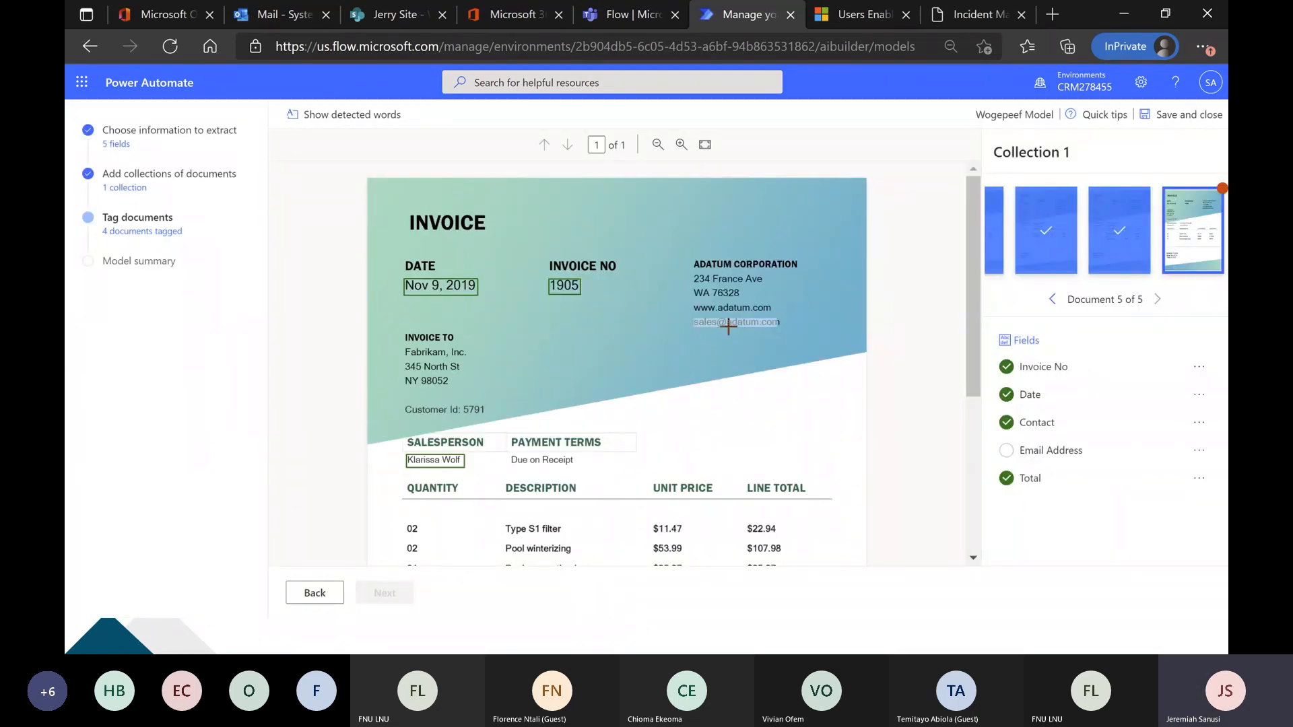
click(630, 375)
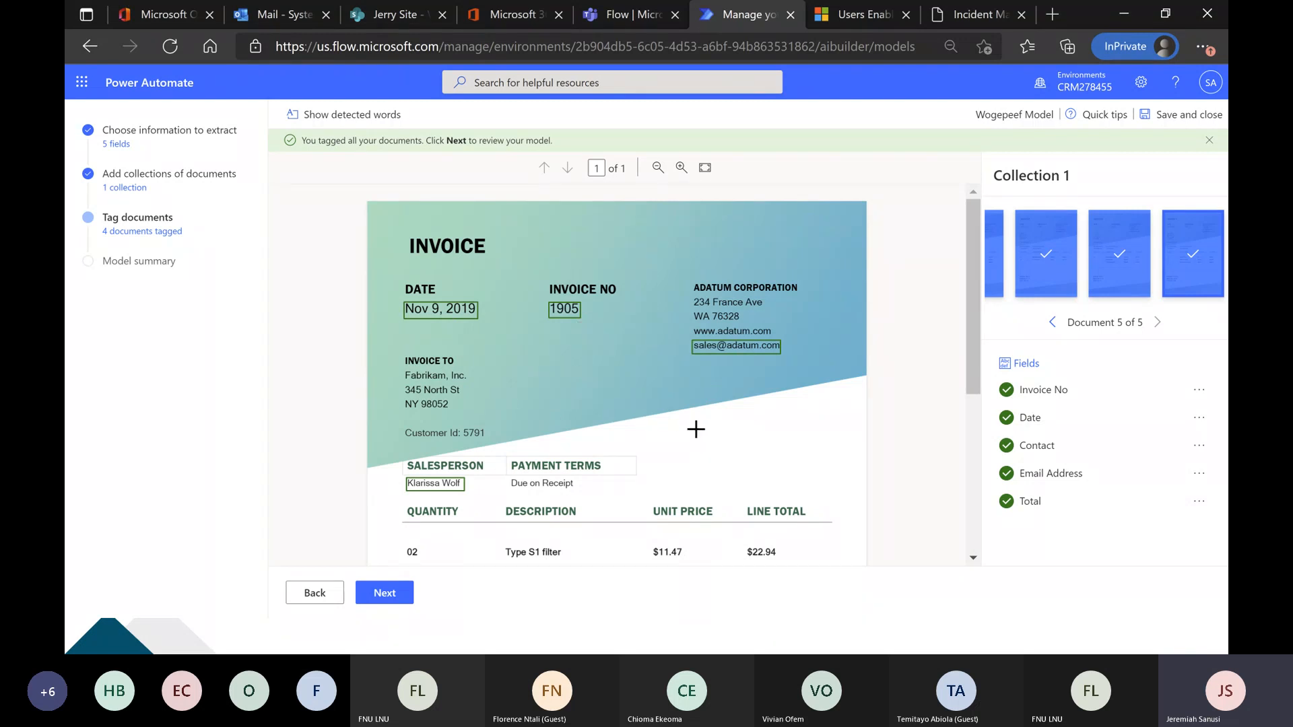
Review the tags on document 5 and start training the Form Processing model from its model summary.
scroll(693, 433, down, 1)
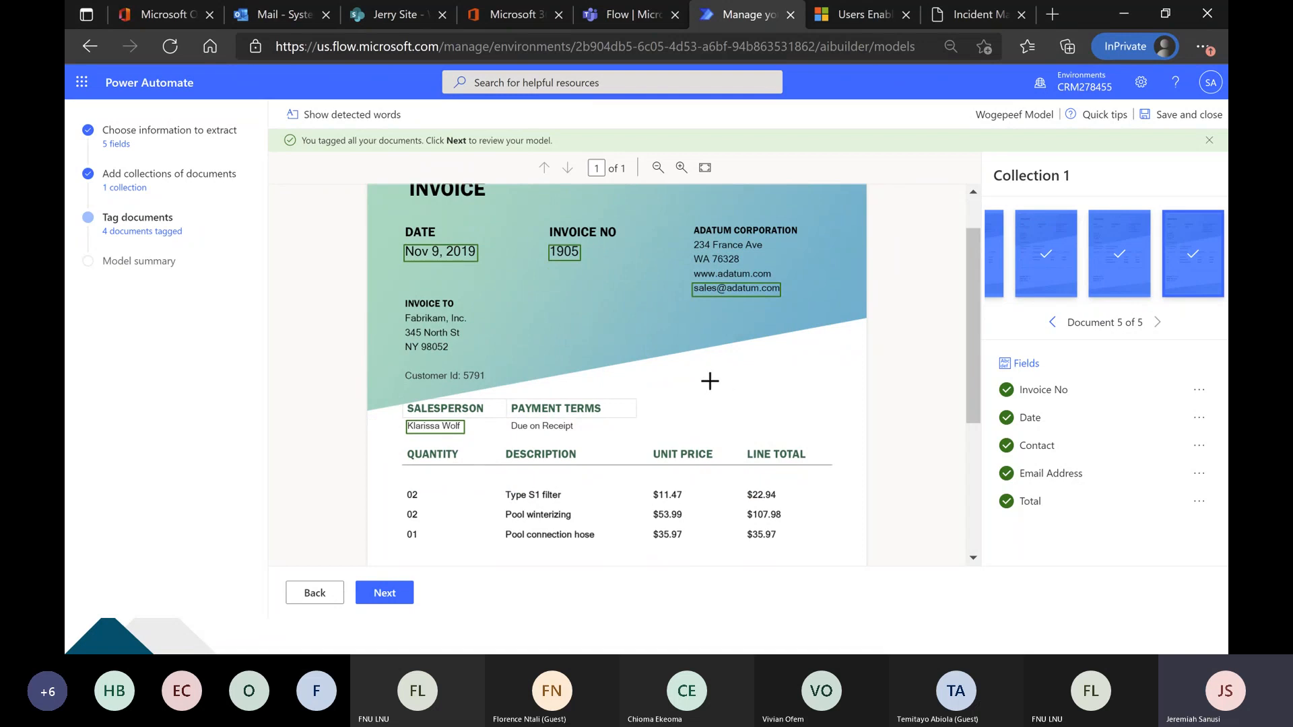
scroll(710, 381, up, 1)
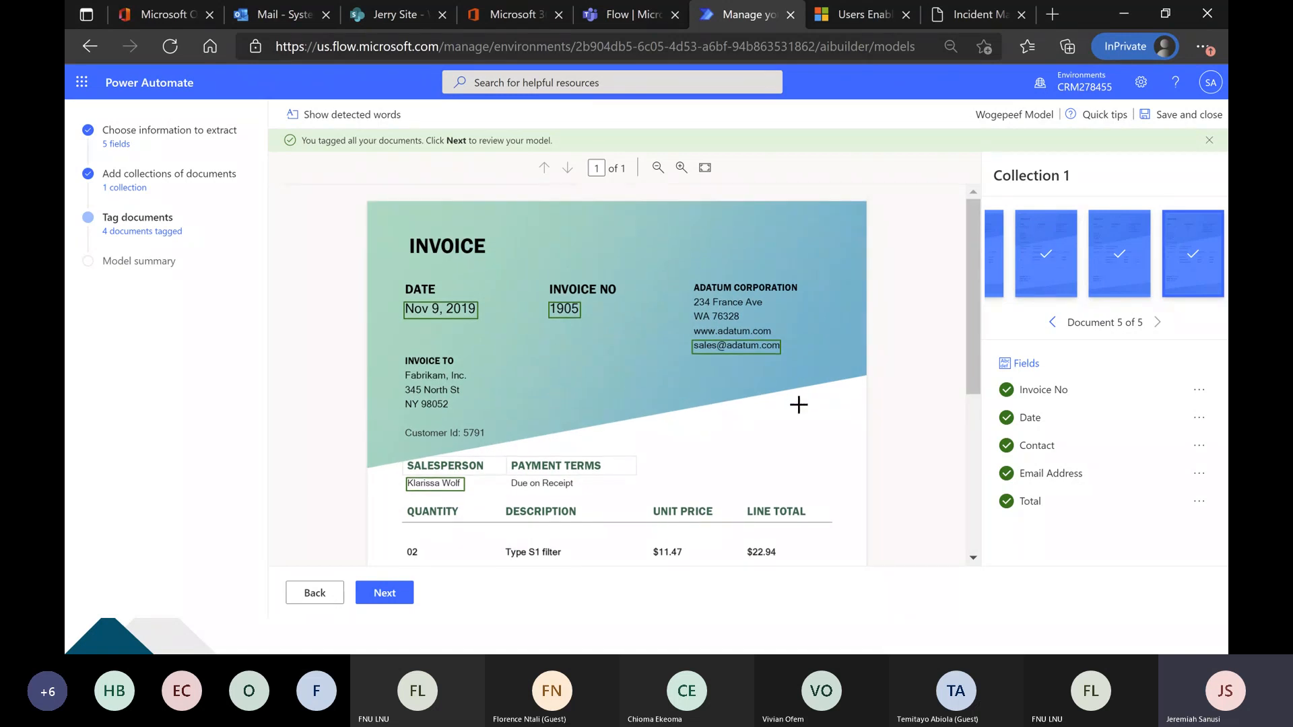
scroll(799, 406, down, 5)
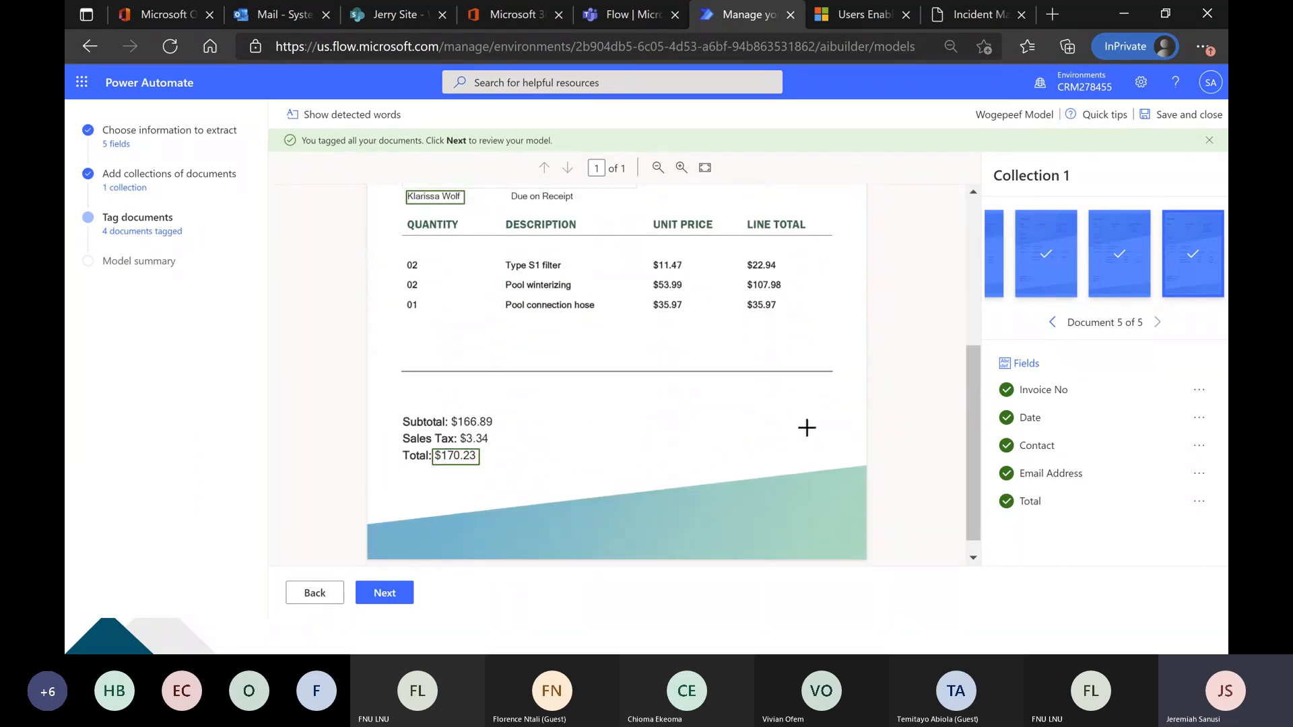
click(402, 599)
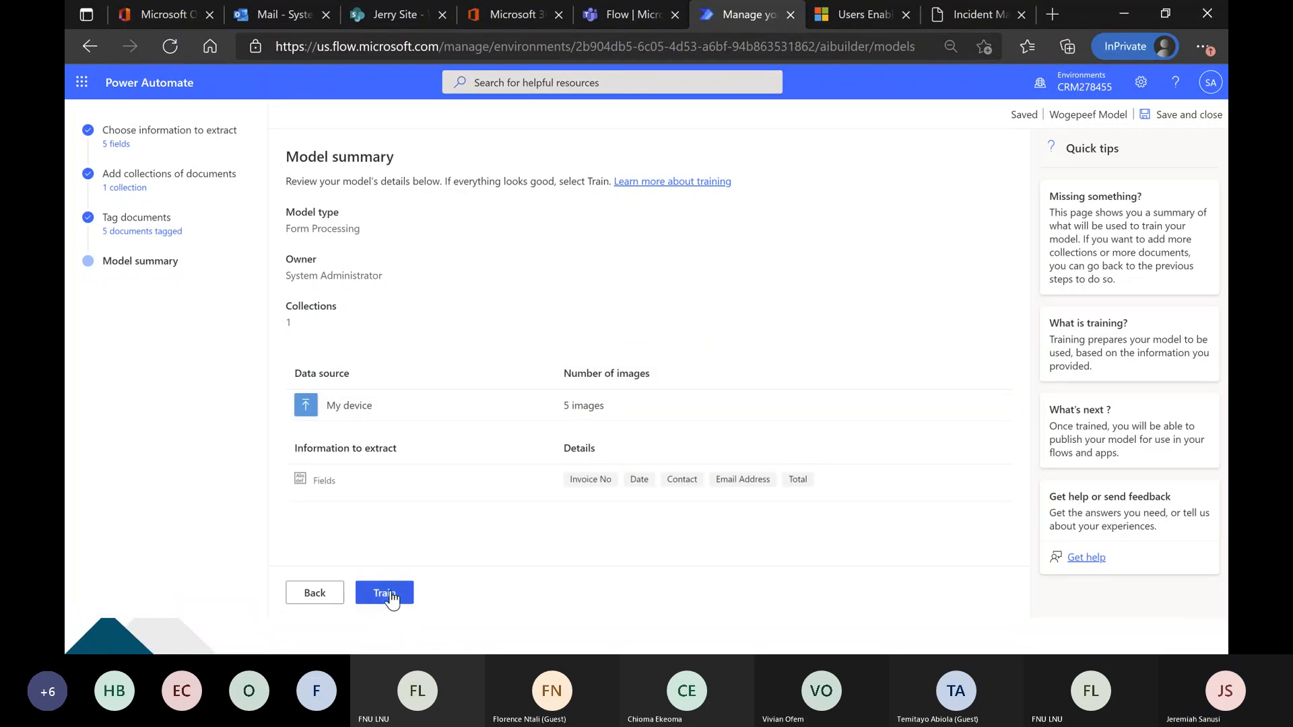
click(384, 594)
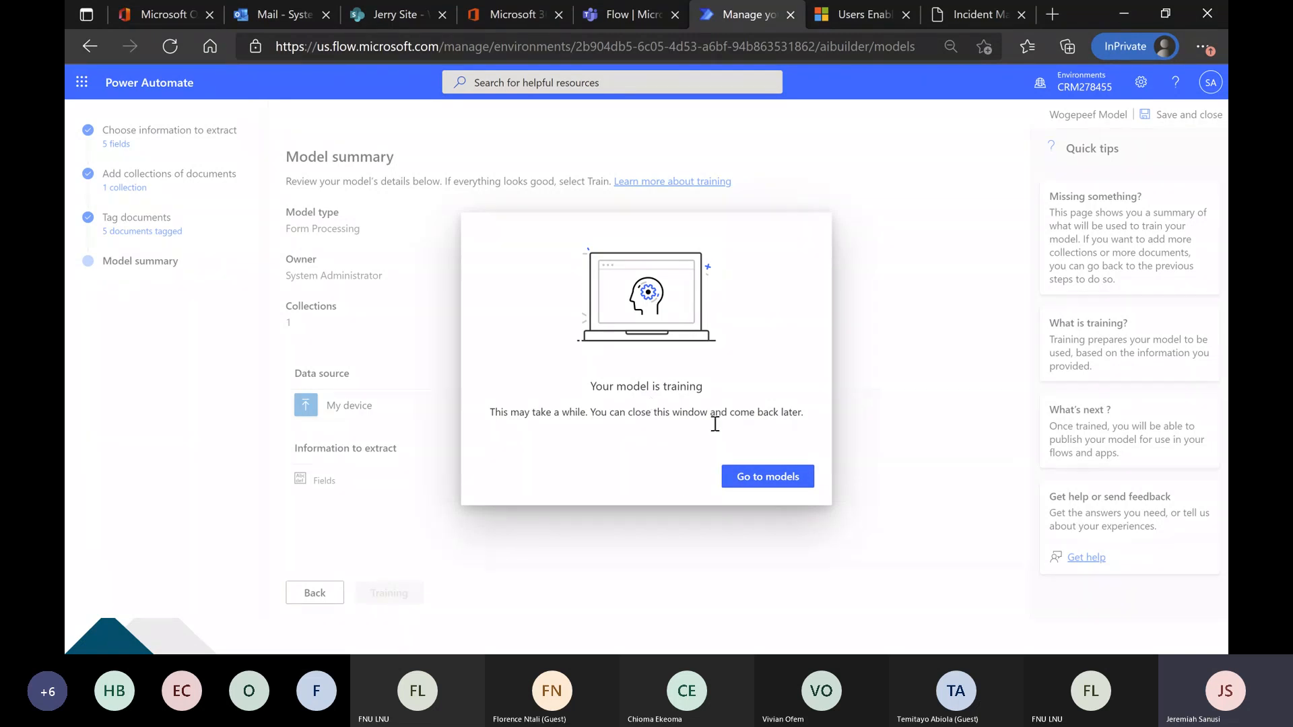
Return to the AI Builder models list and switch to the Wogepeef List on the Jerry Site in SharePoint.
click(747, 479)
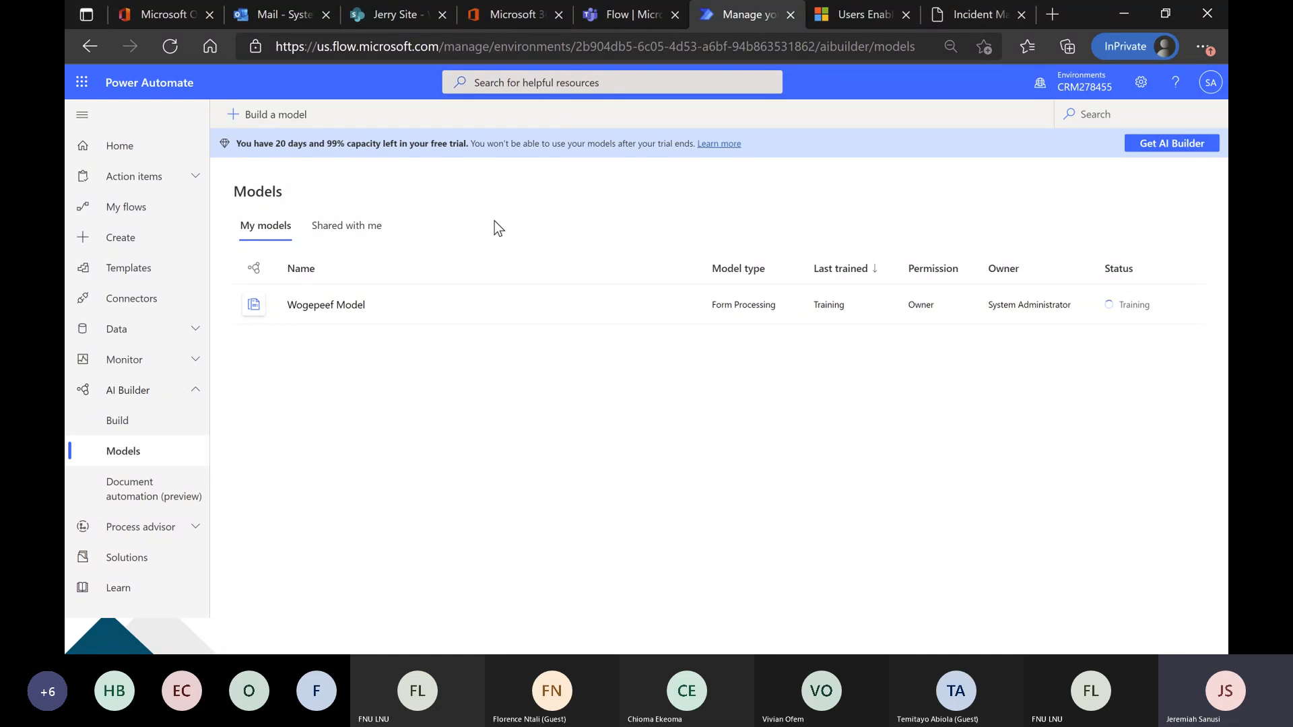
key(alt+Tab)
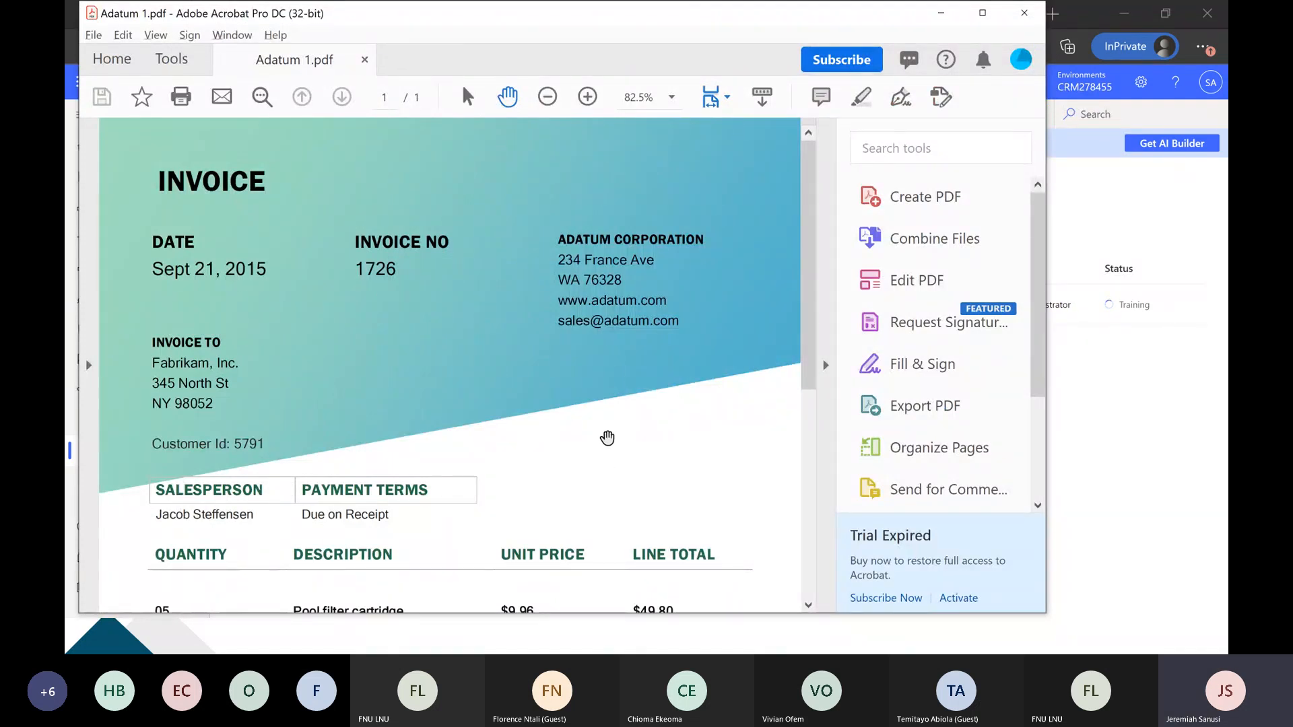
key(alt+Tab)
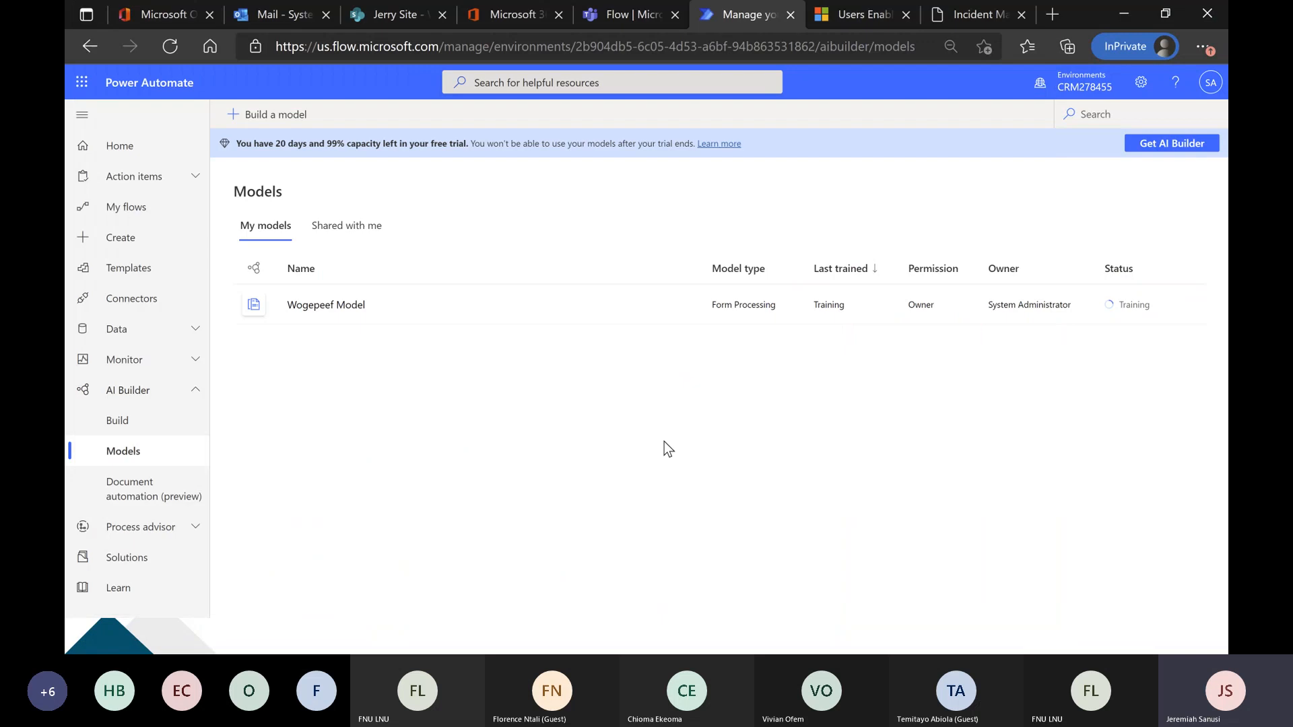
click(383, 16)
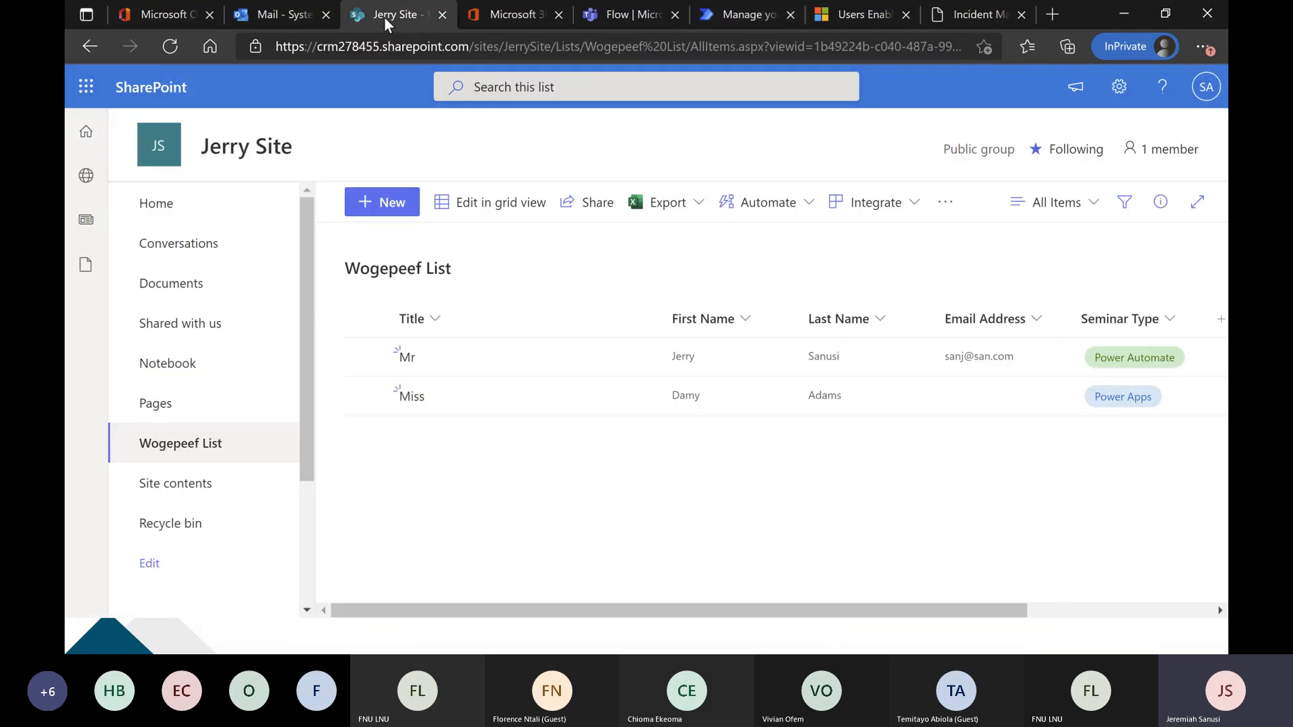
click(396, 205)
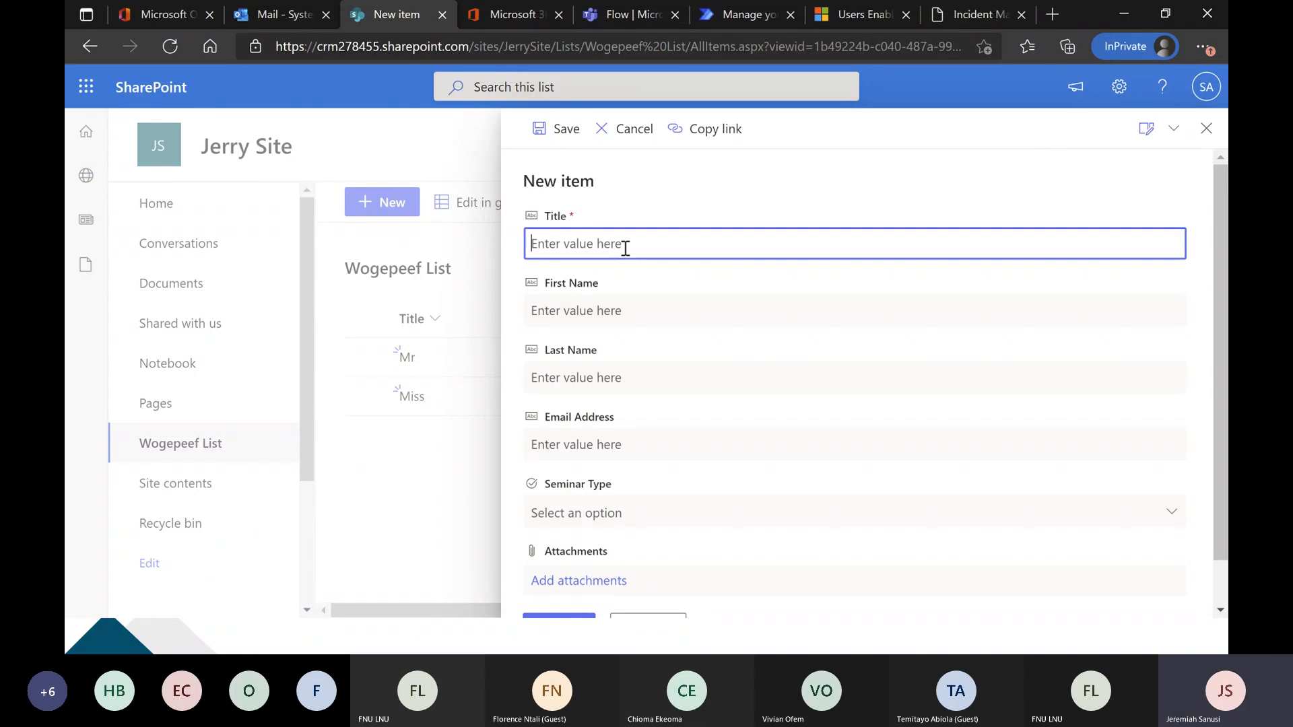
text(Woge)
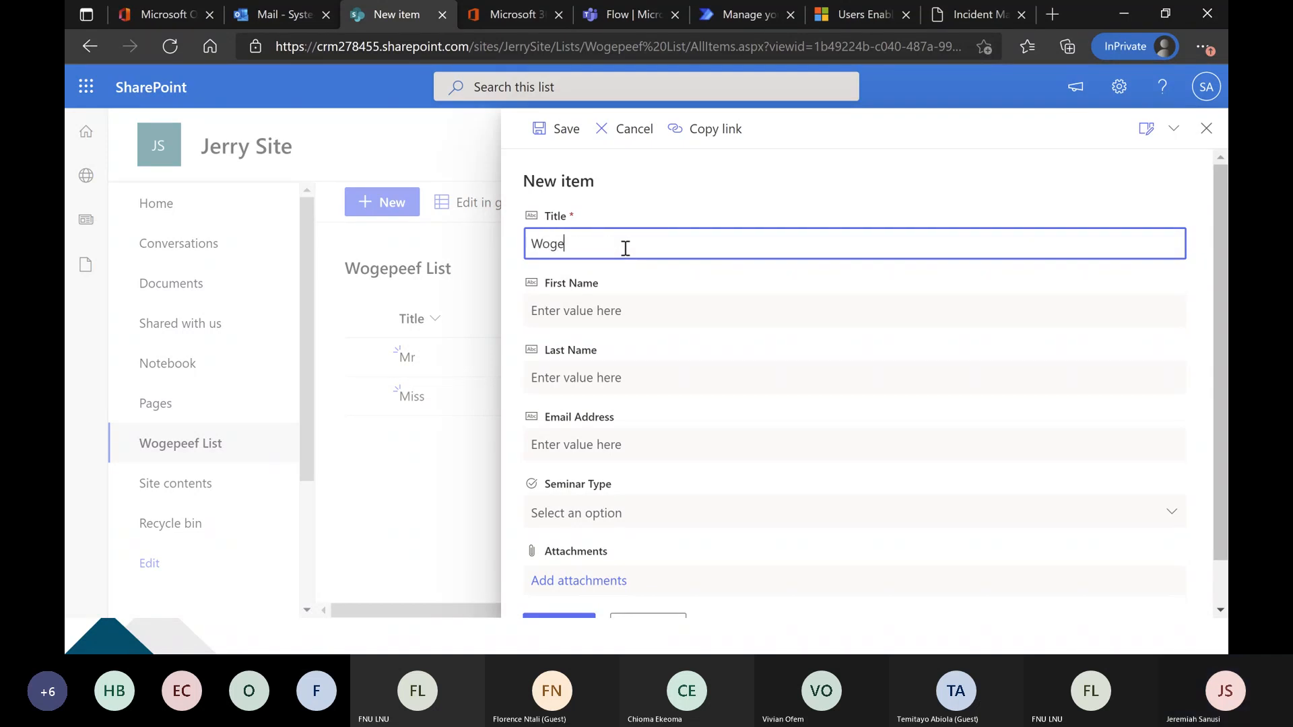
text(peef )
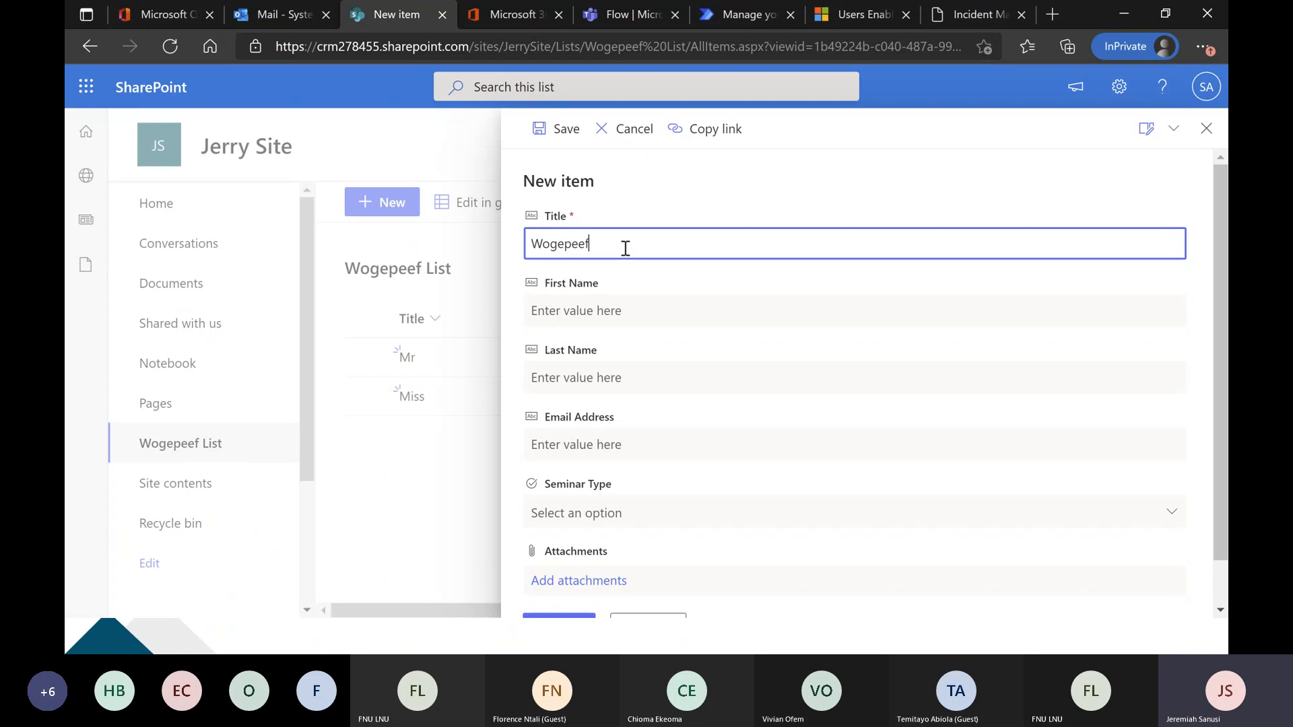
text(Invoice Table)
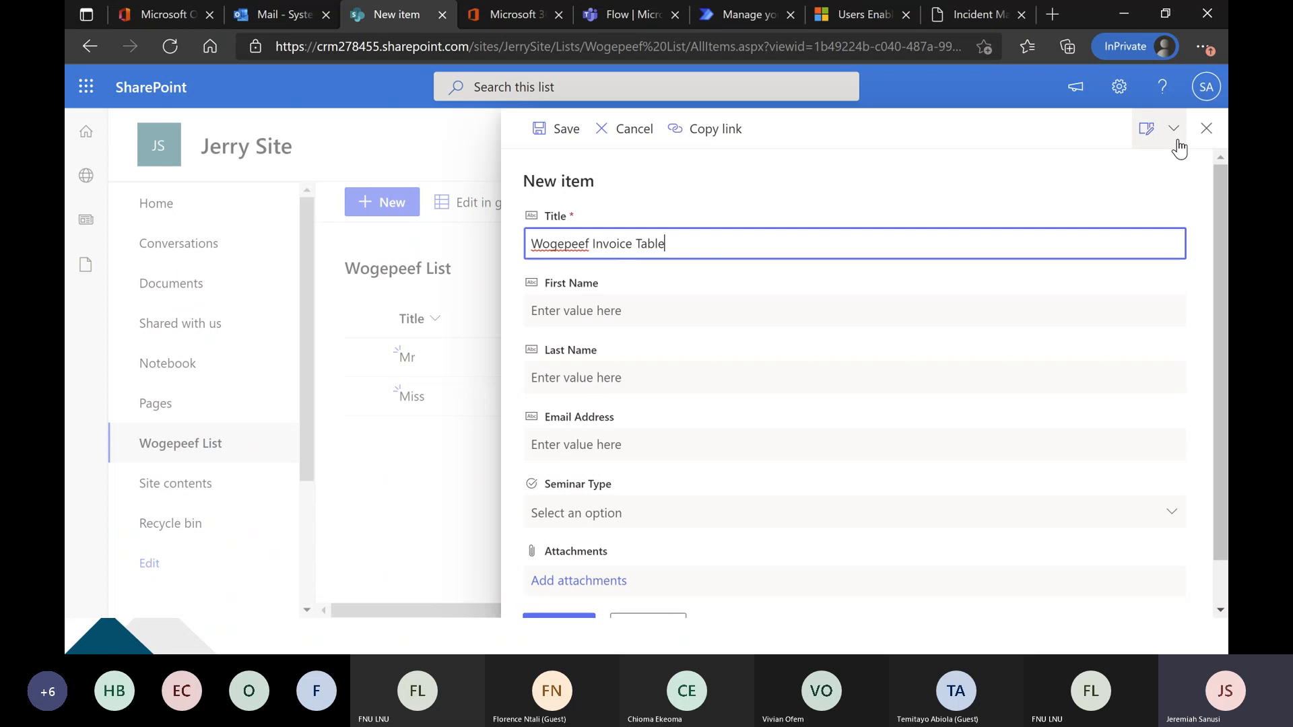
click(1206, 128)
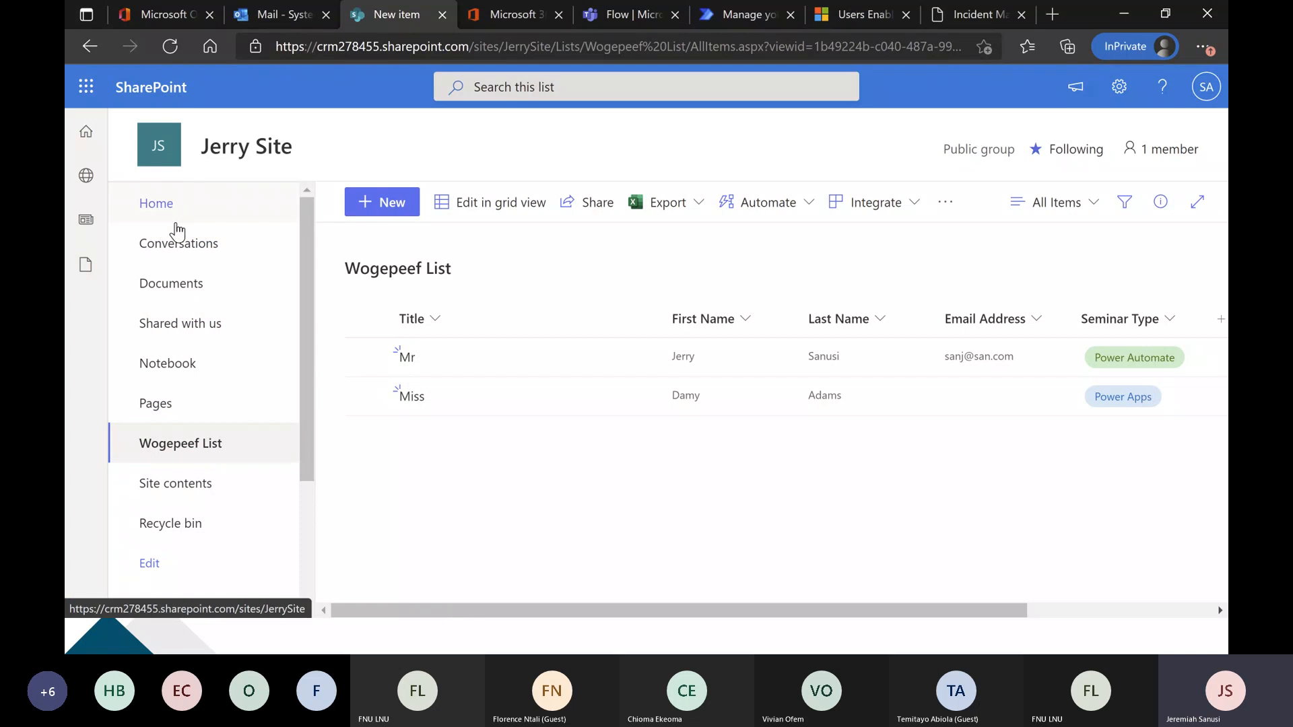
From the Jerry Site home page, create a blank list named Wogepeef Invoice Table.
click(167, 153)
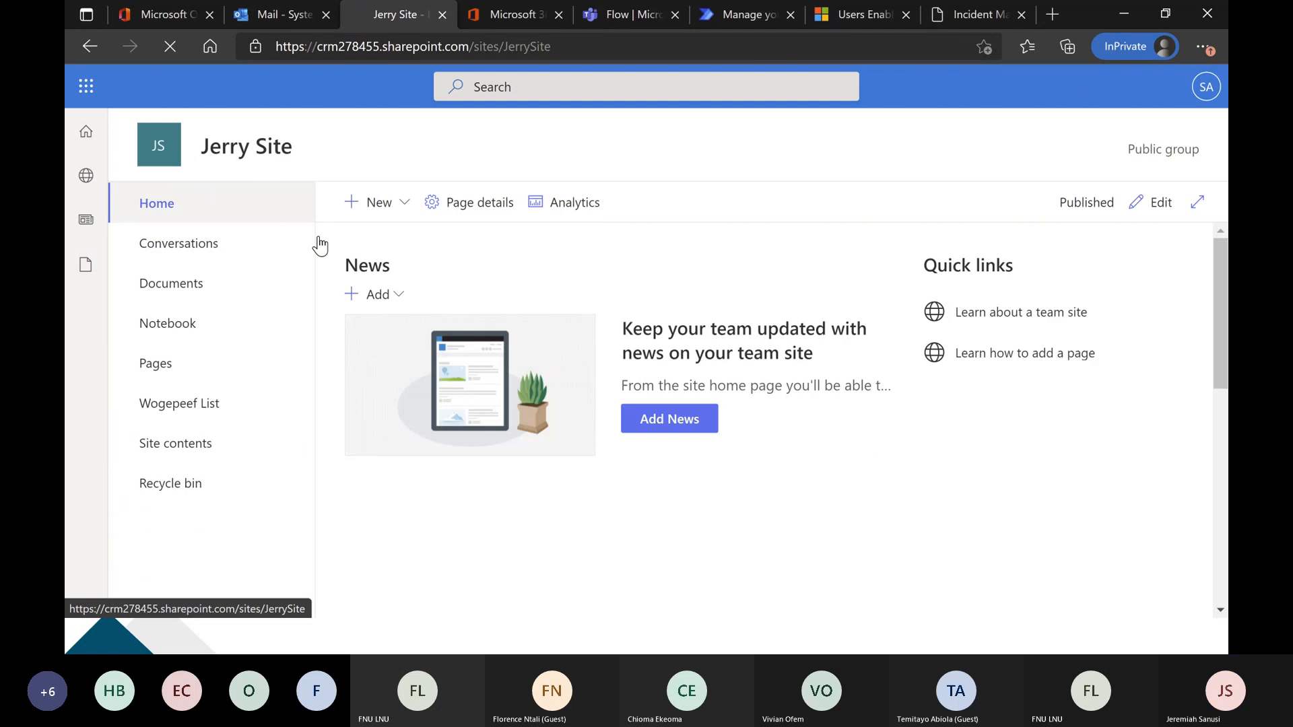
click(379, 205)
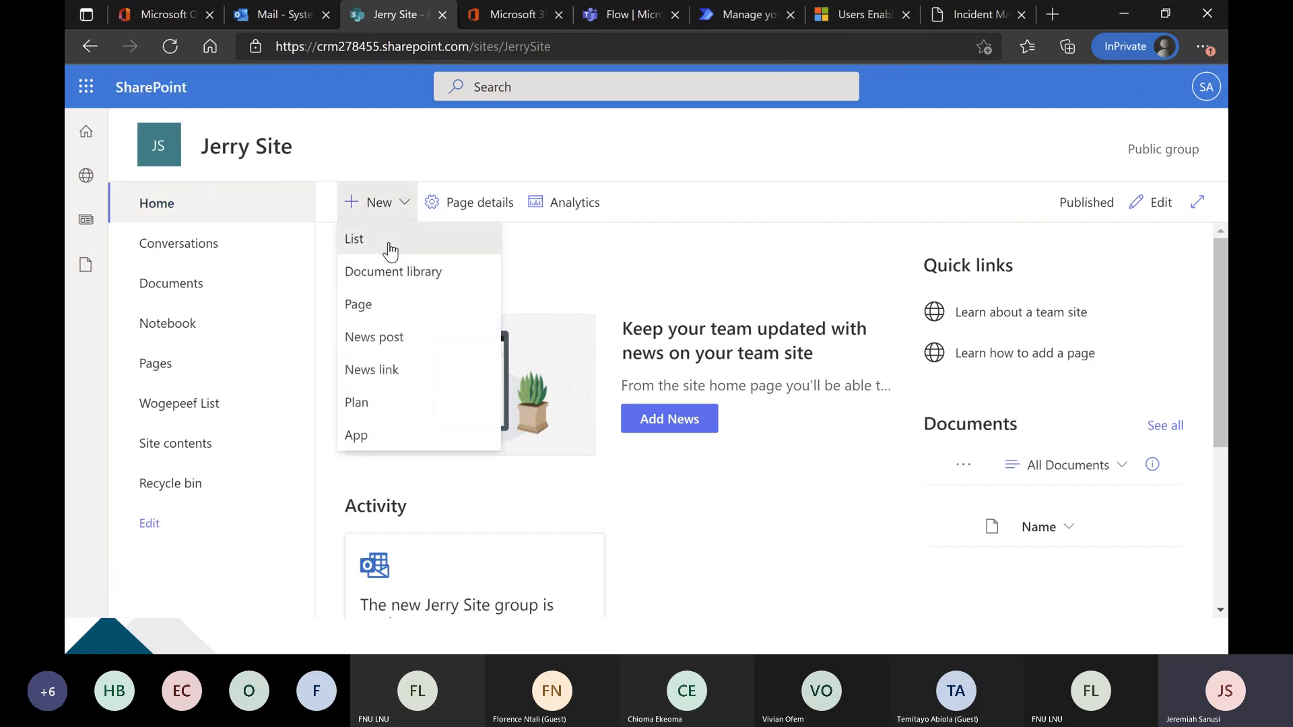
click(388, 241)
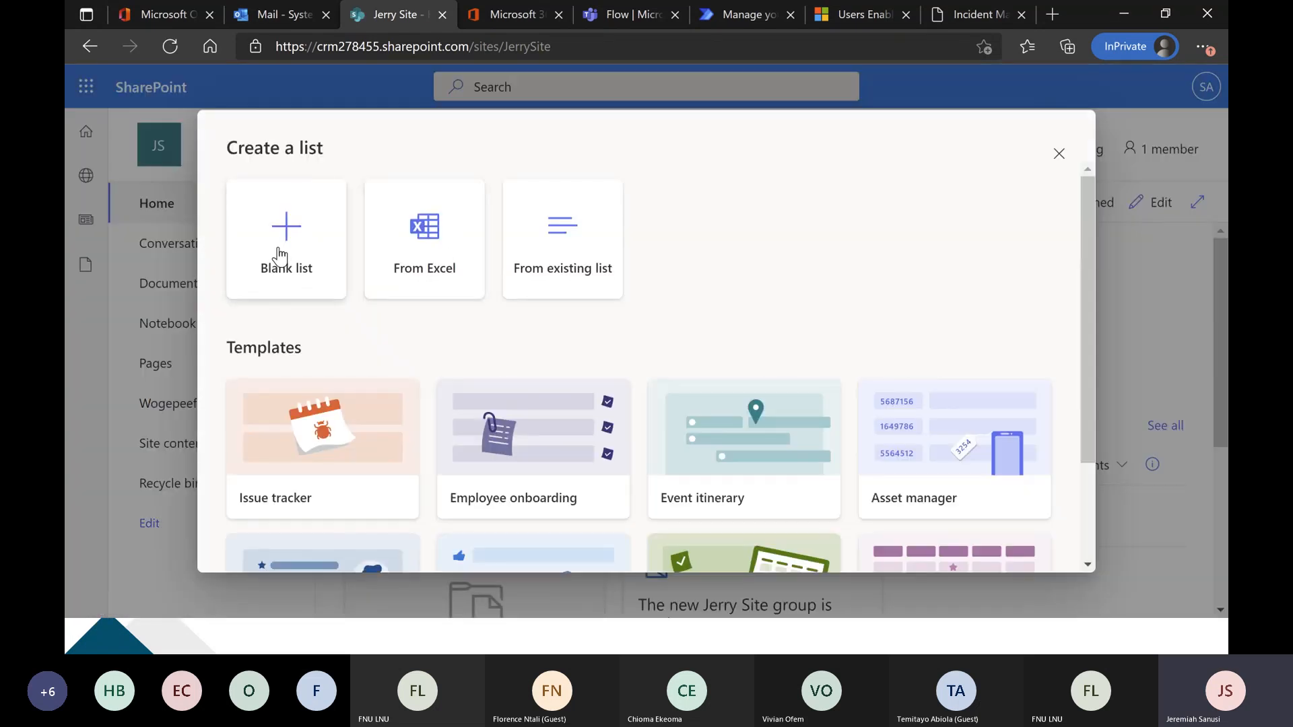
click(281, 260)
text(Wogepe)
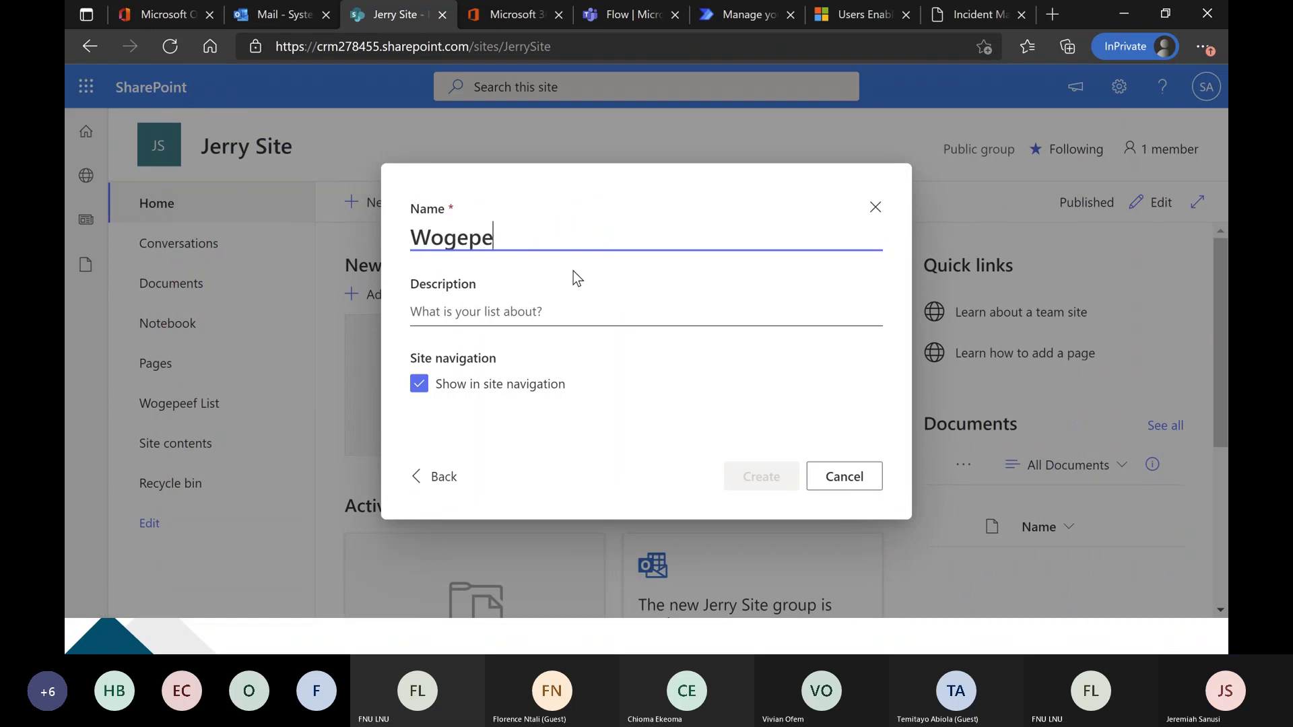
text(ef Invoice Table)
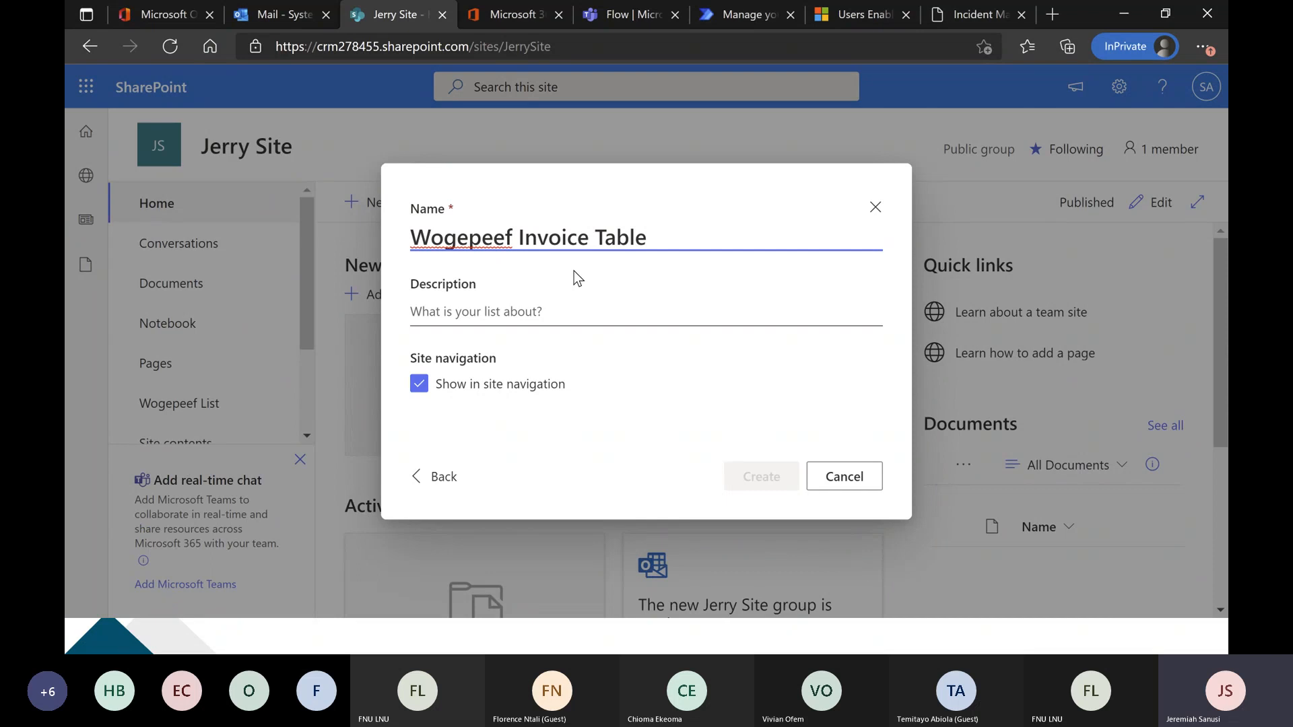
click(740, 476)
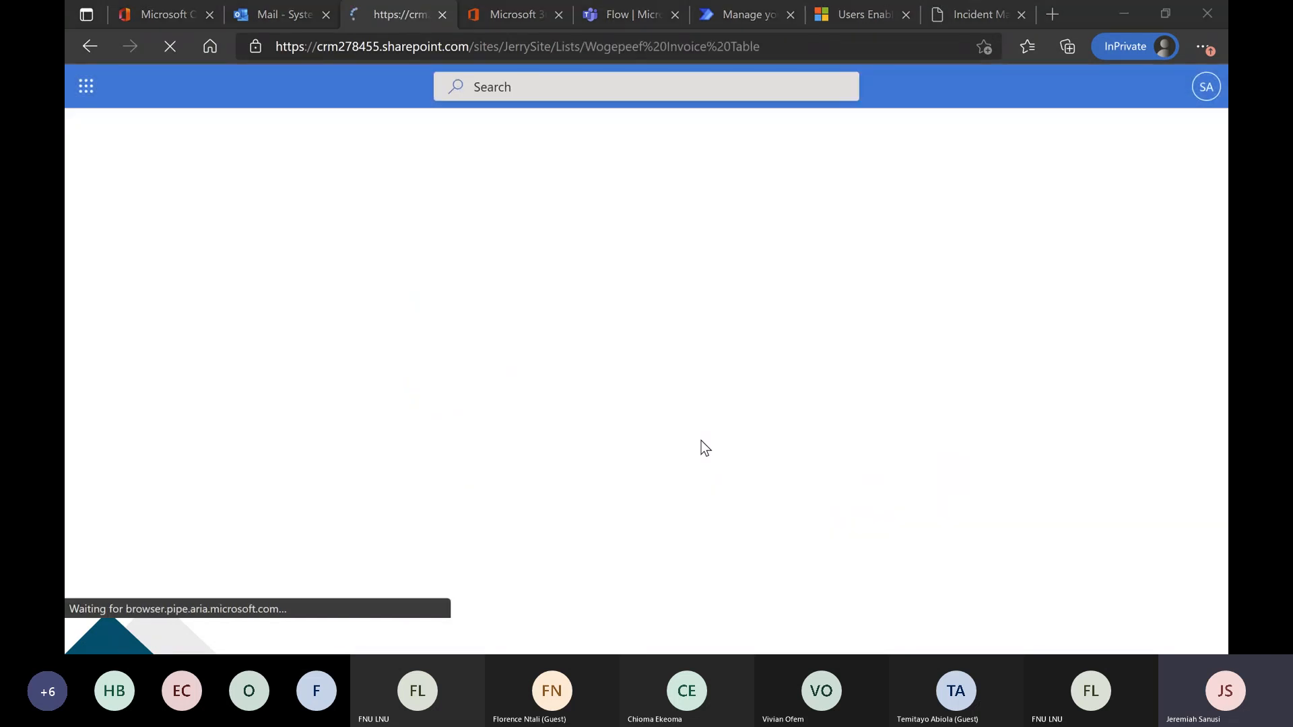
Check the Adatum 1 invoice and add a single line of text column named Contact to the Wogepeef Invoice Table list.
key(alt+Tab)
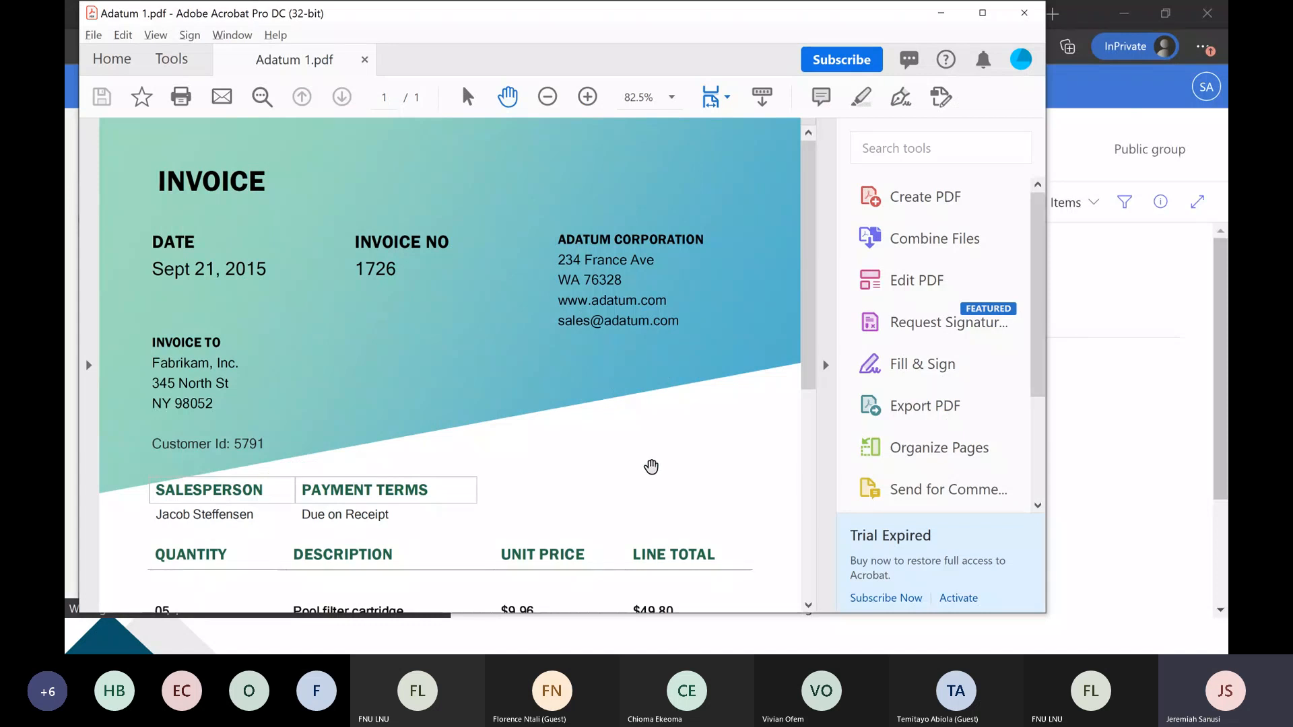
key(alt+Tab)
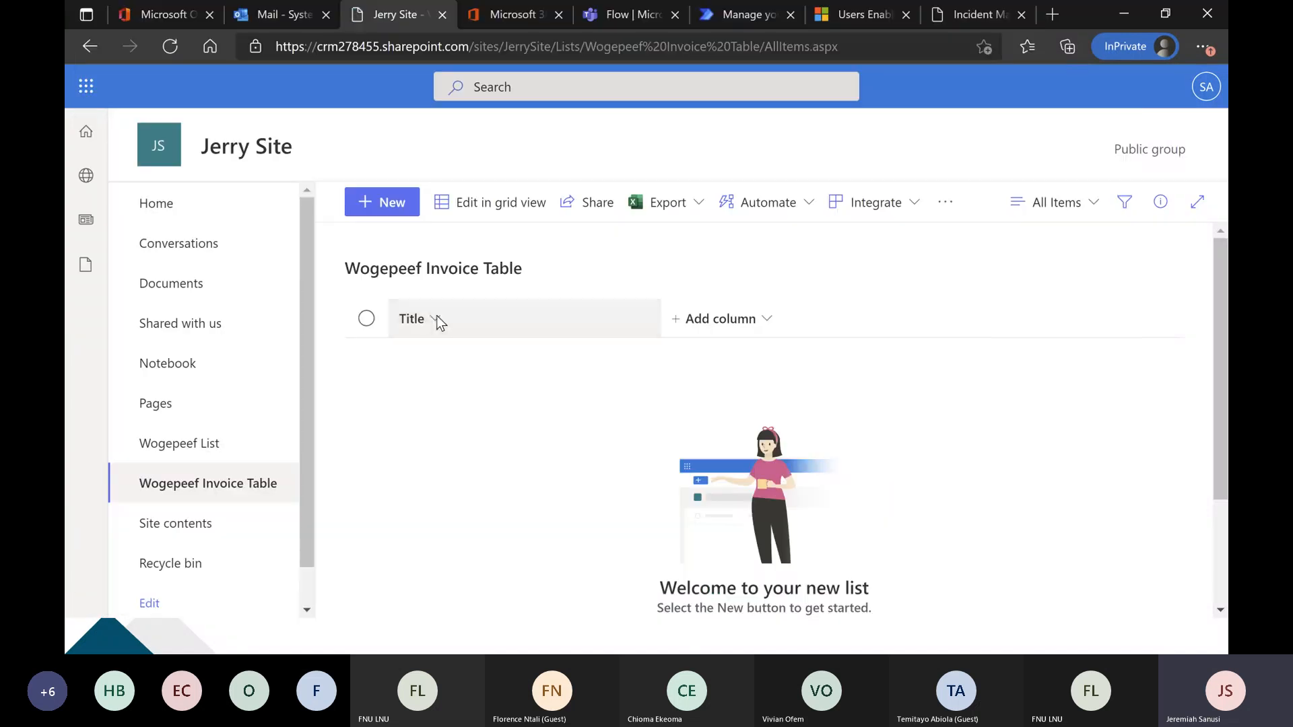
click(739, 321)
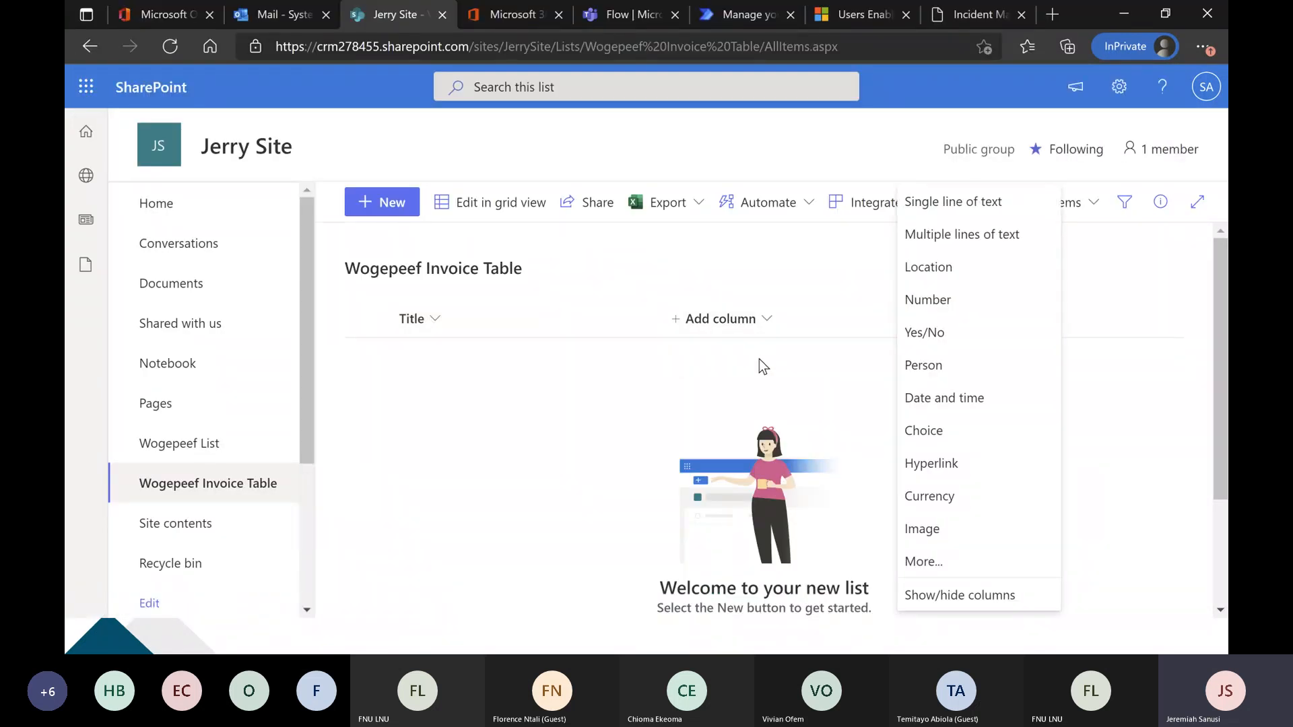
click(956, 205)
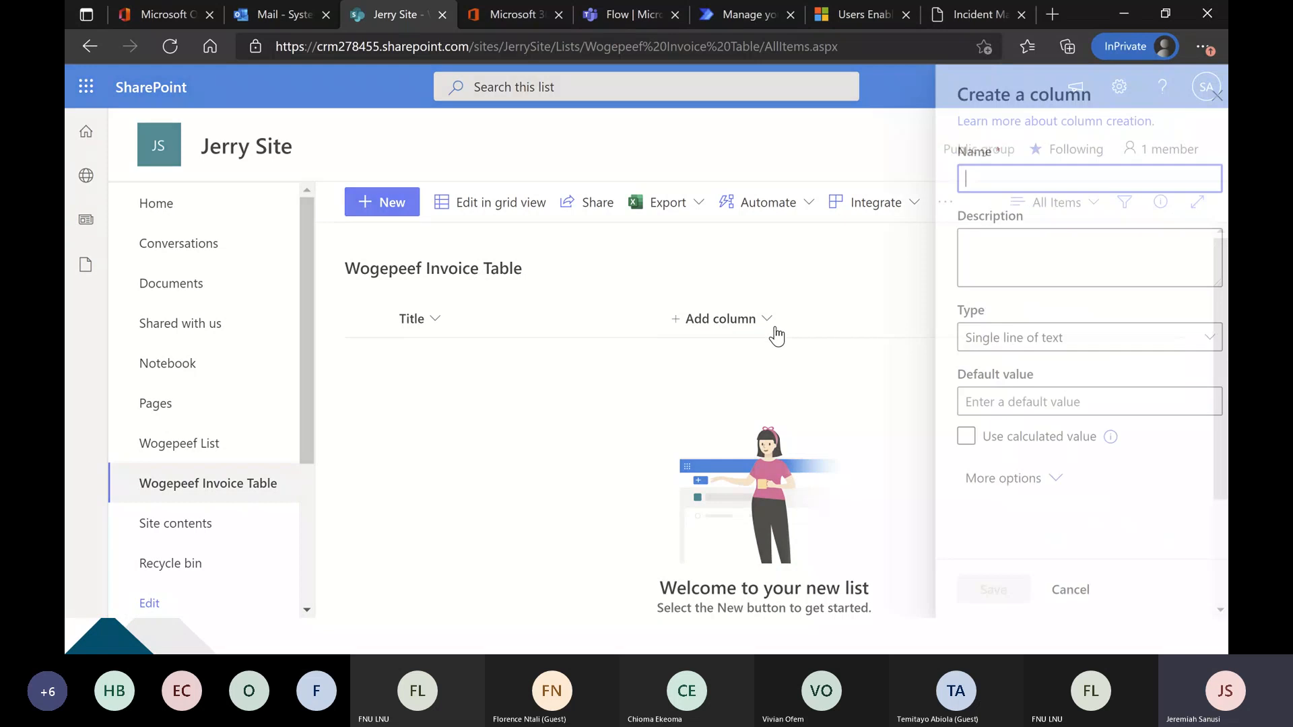
text(Contact)
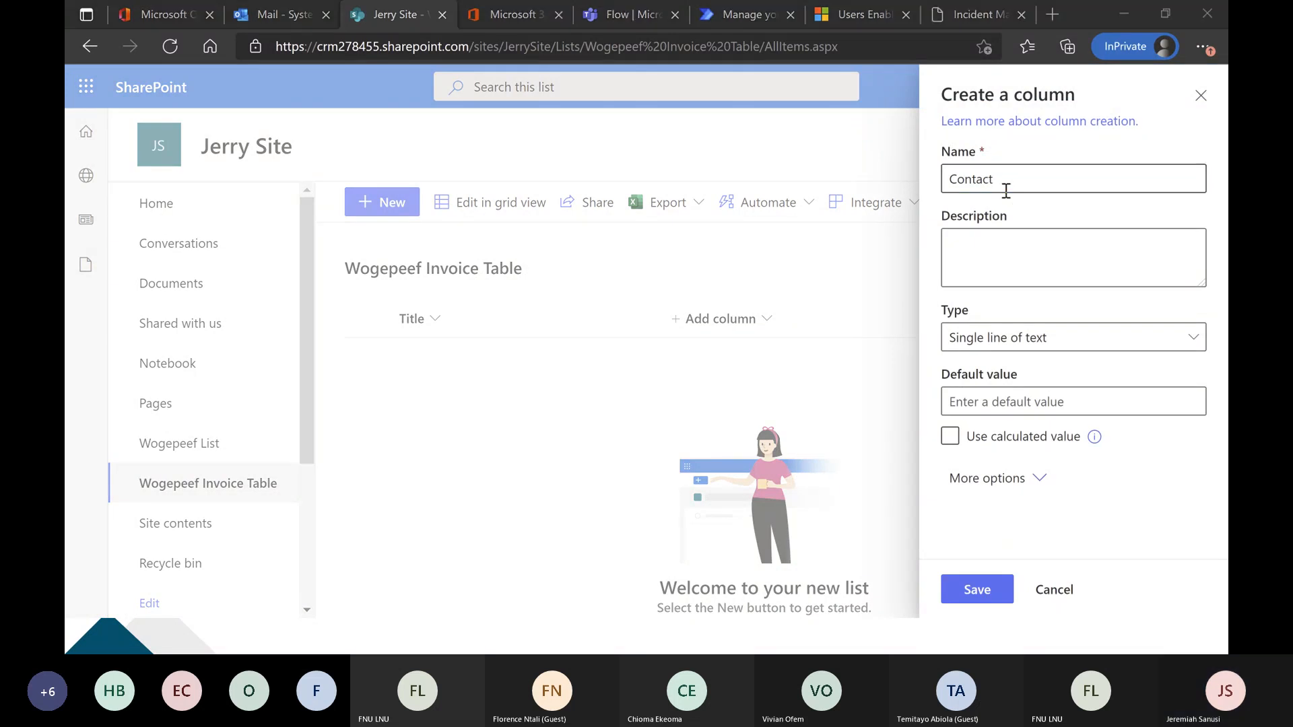
key(alt+Tab)
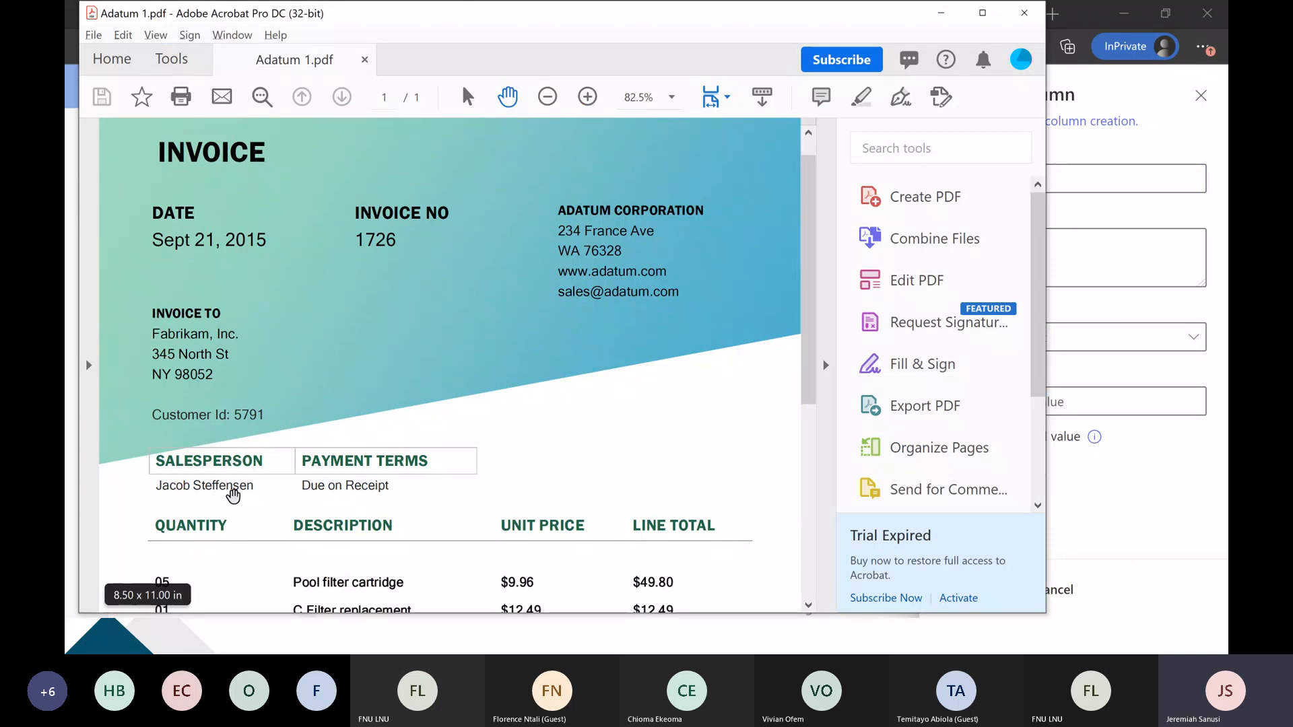
key(alt+Tab)
click(1001, 607)
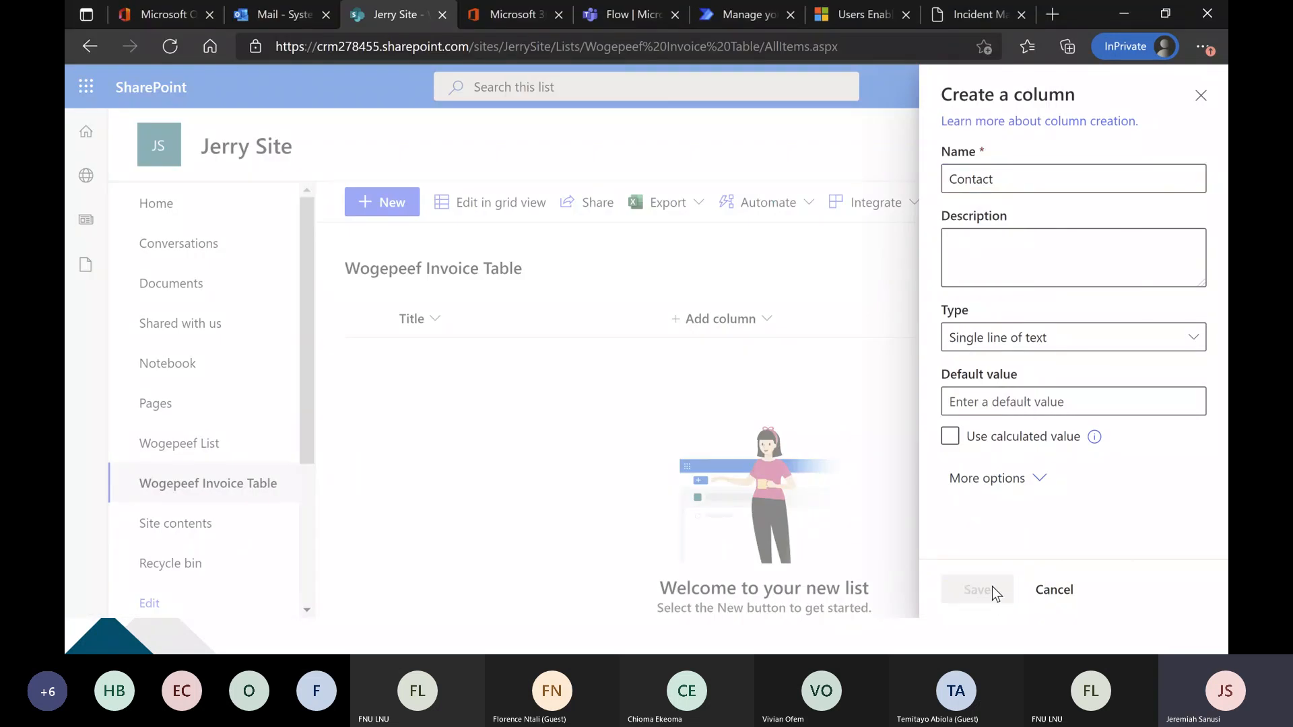
Check the invoice's date field and add a single line of text column named Date to the list.
key(alt+Tab)
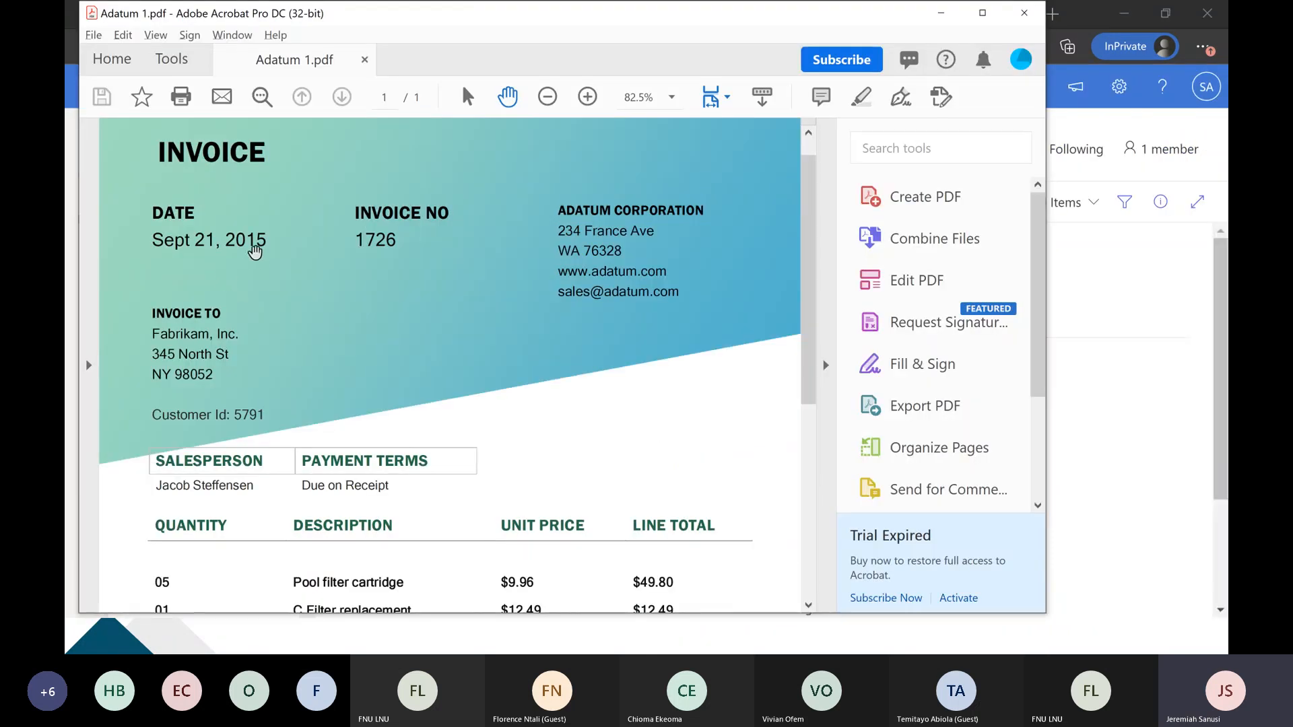
key(alt+Tab)
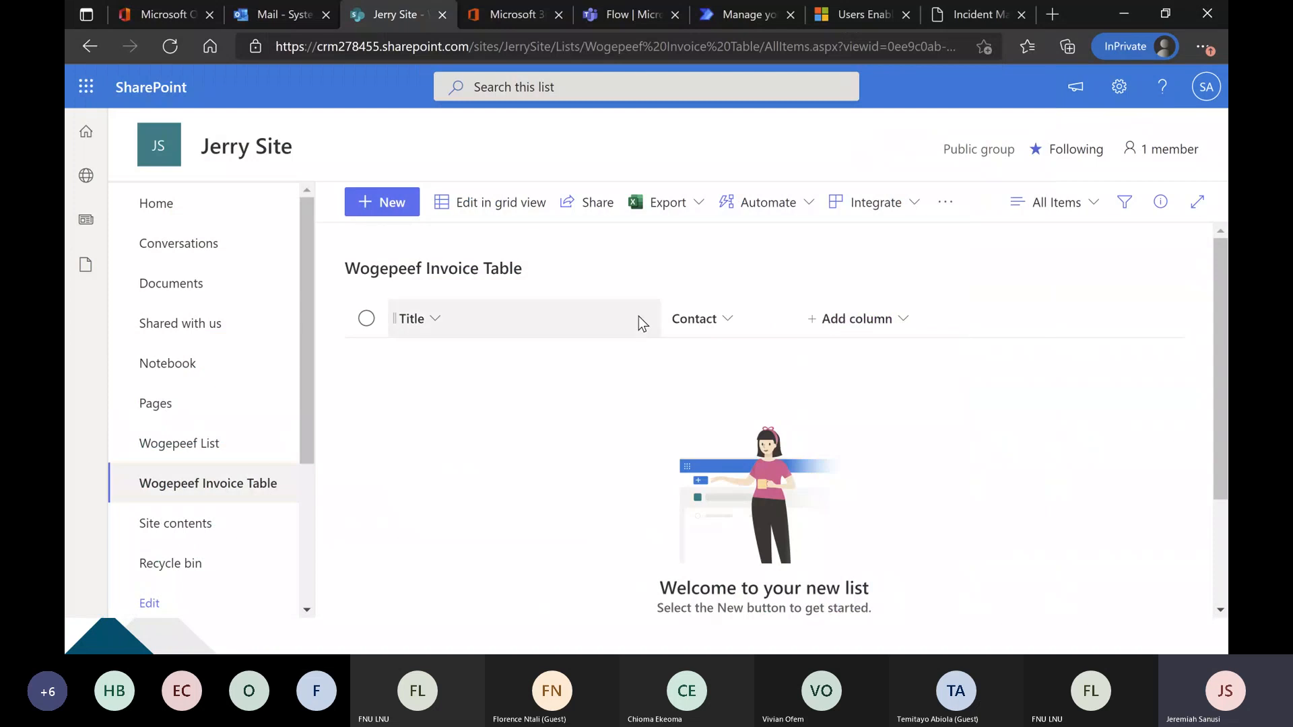
click(850, 322)
click(1109, 203)
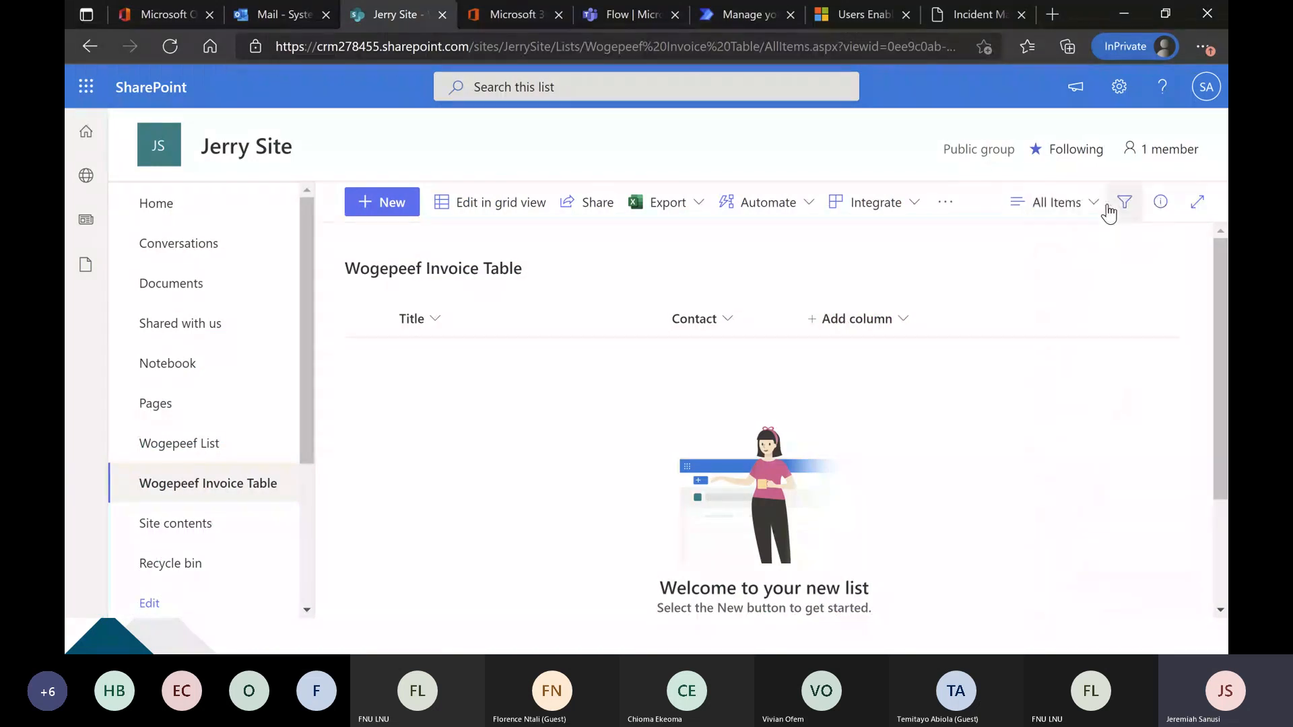
text(Date)
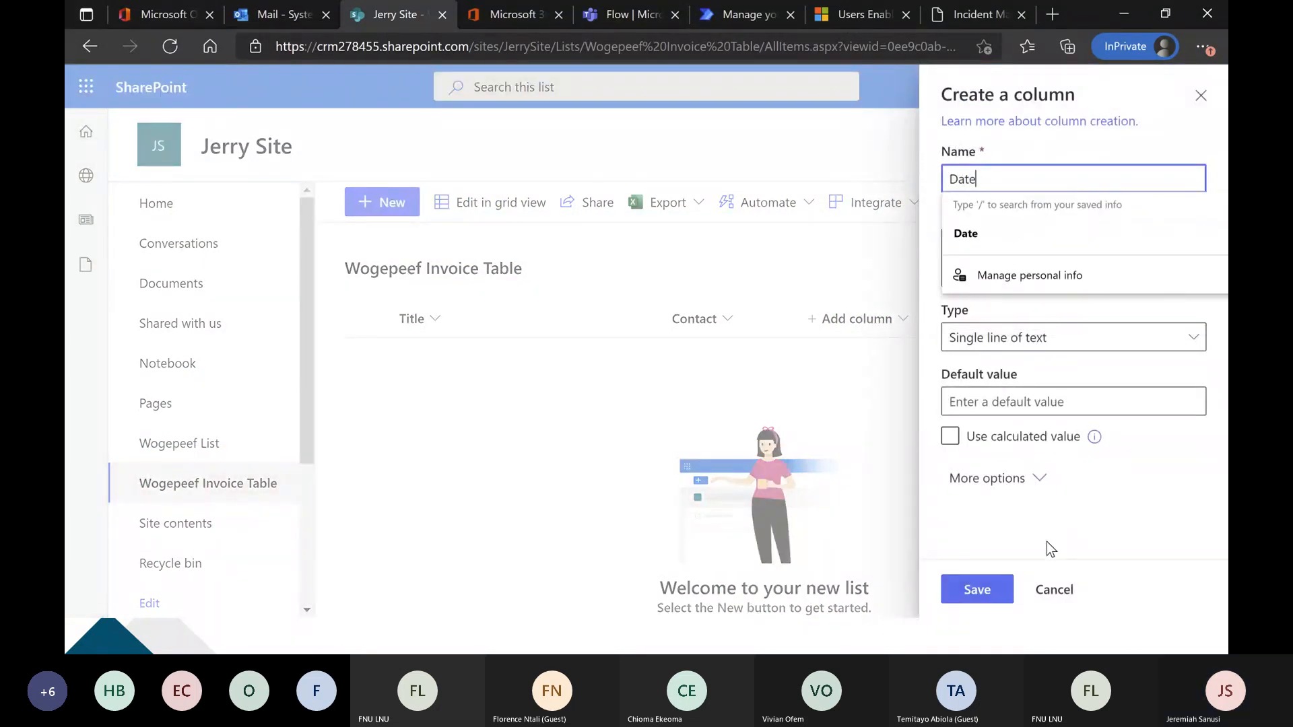
click(976, 590)
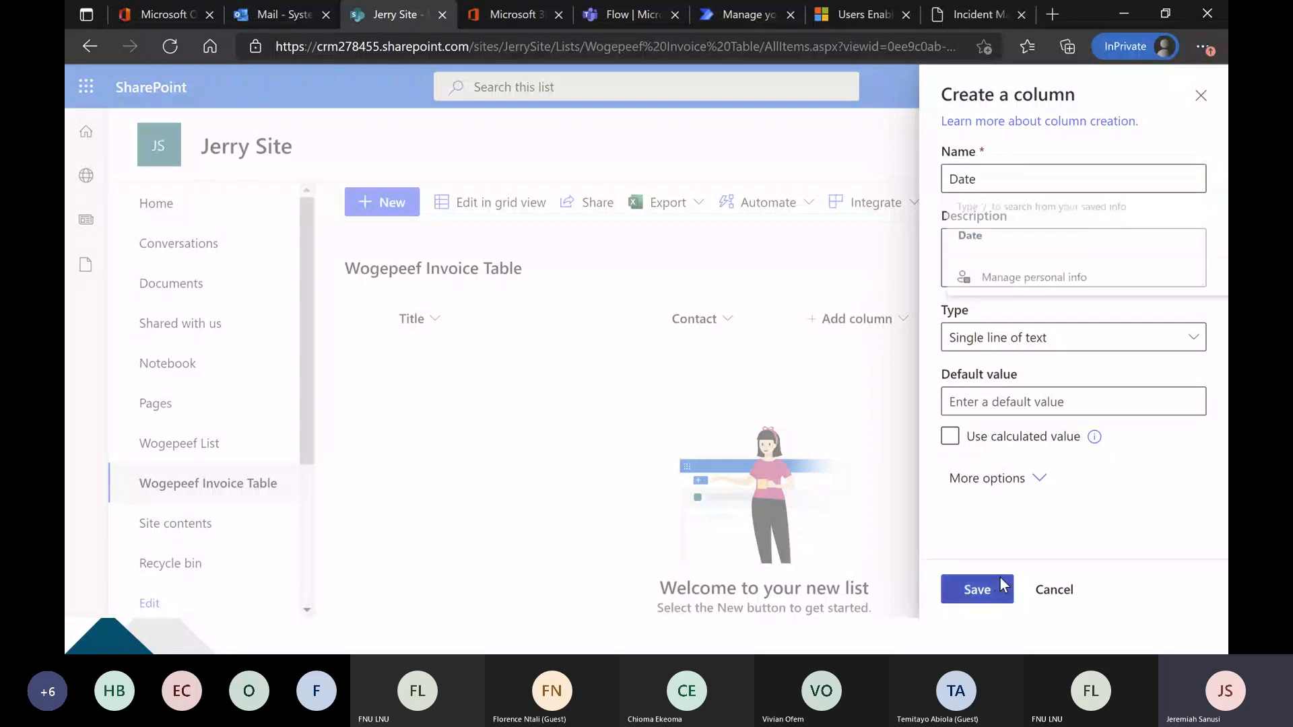
Check the invoice number field on the invoice and add a single line of text column named Invoice No.
key(alt+Tab)
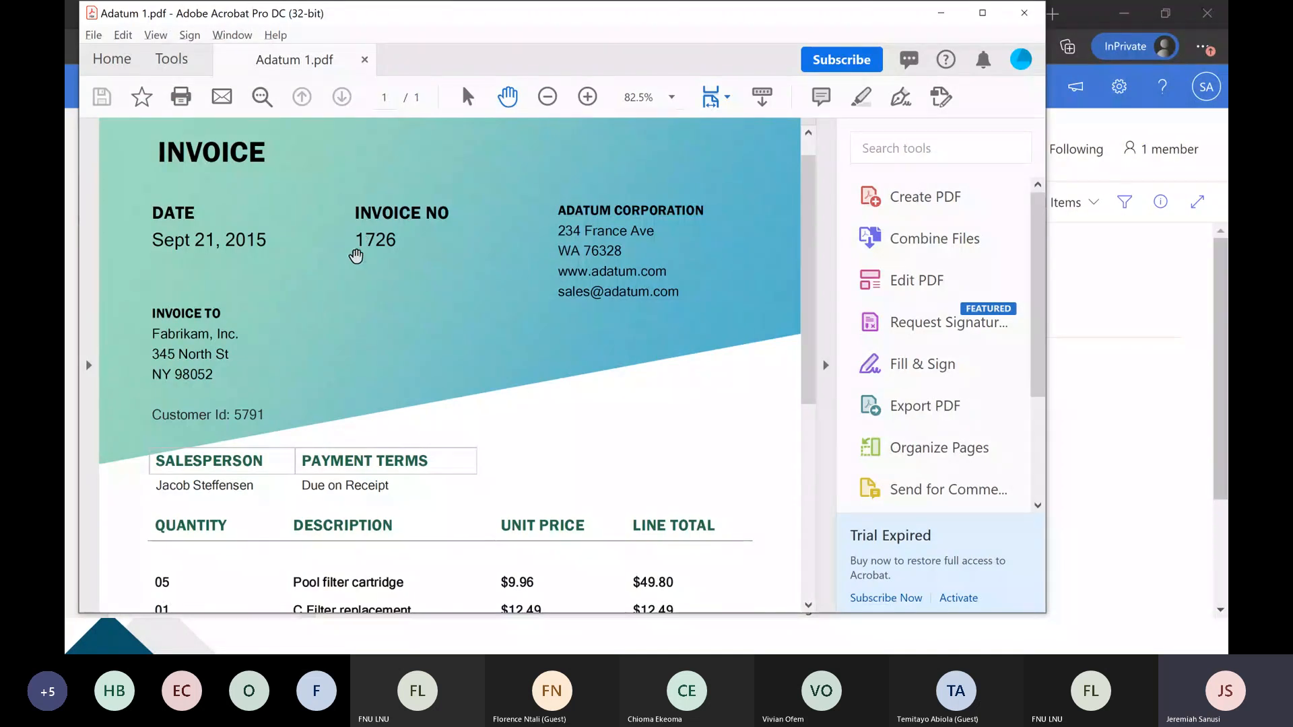
key(alt+Tab)
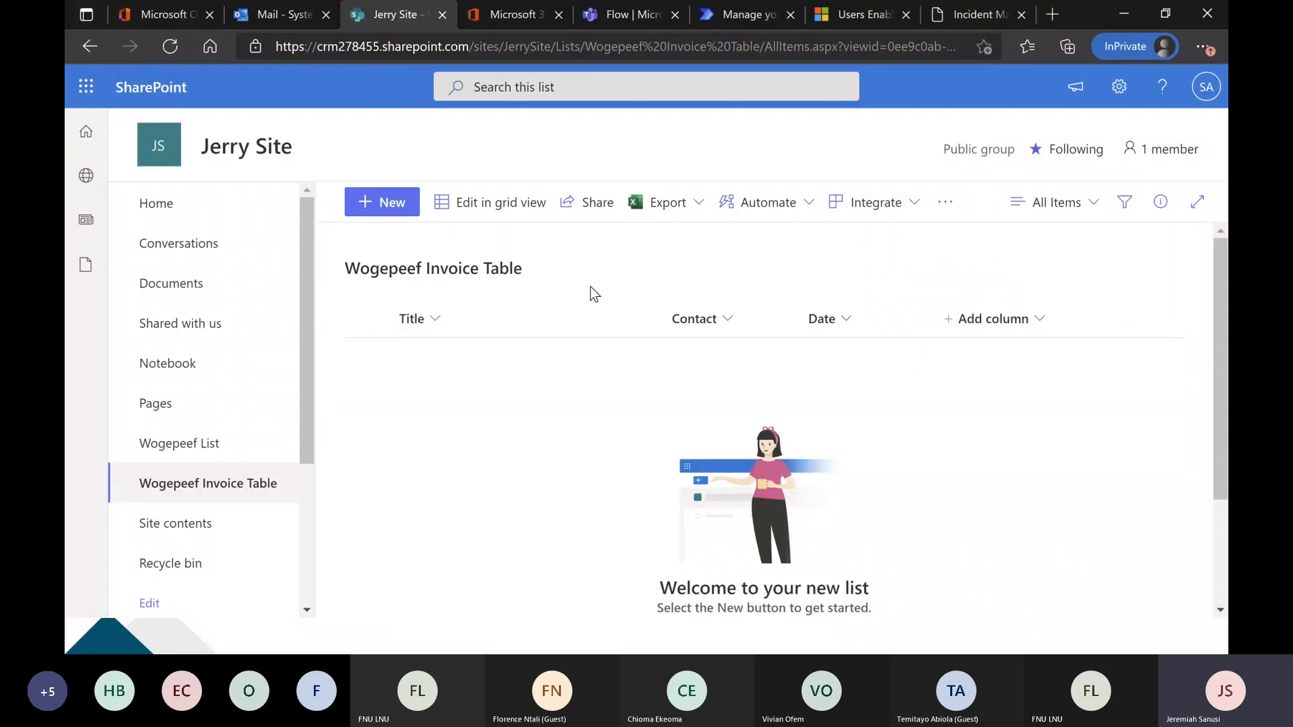
click(1022, 321)
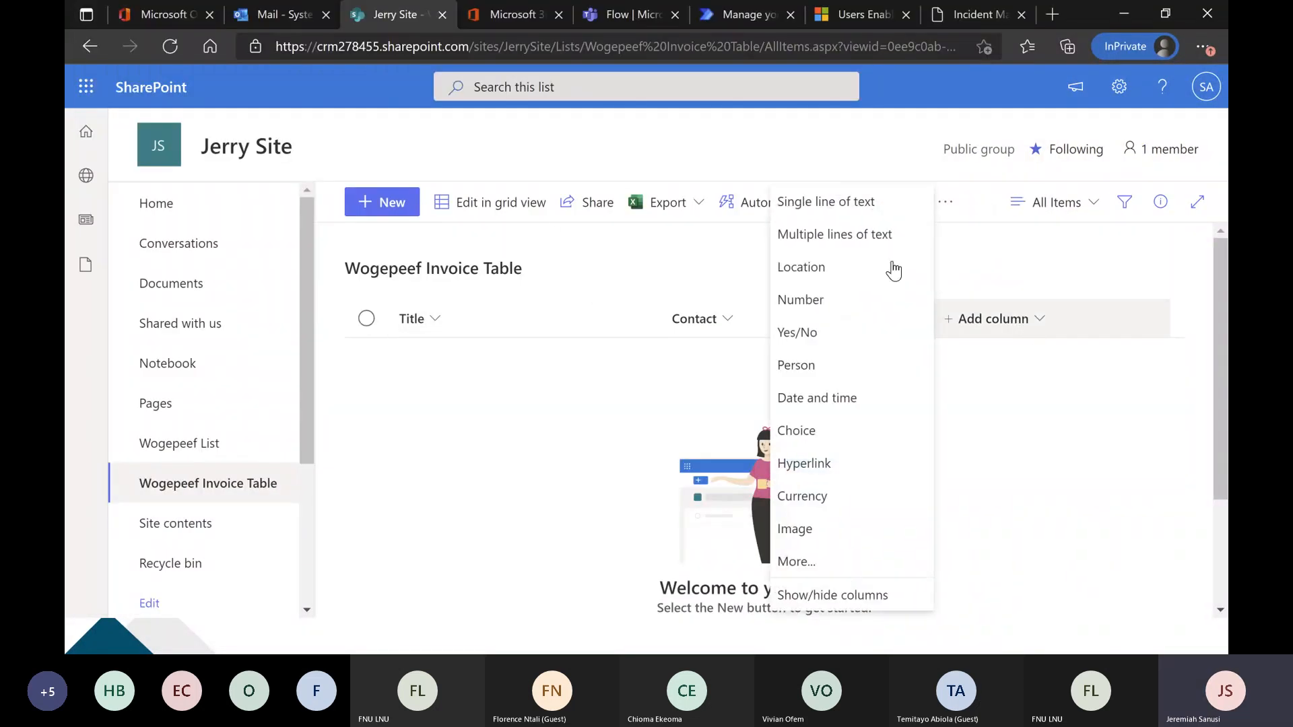
click(835, 201)
text(Invoice No)
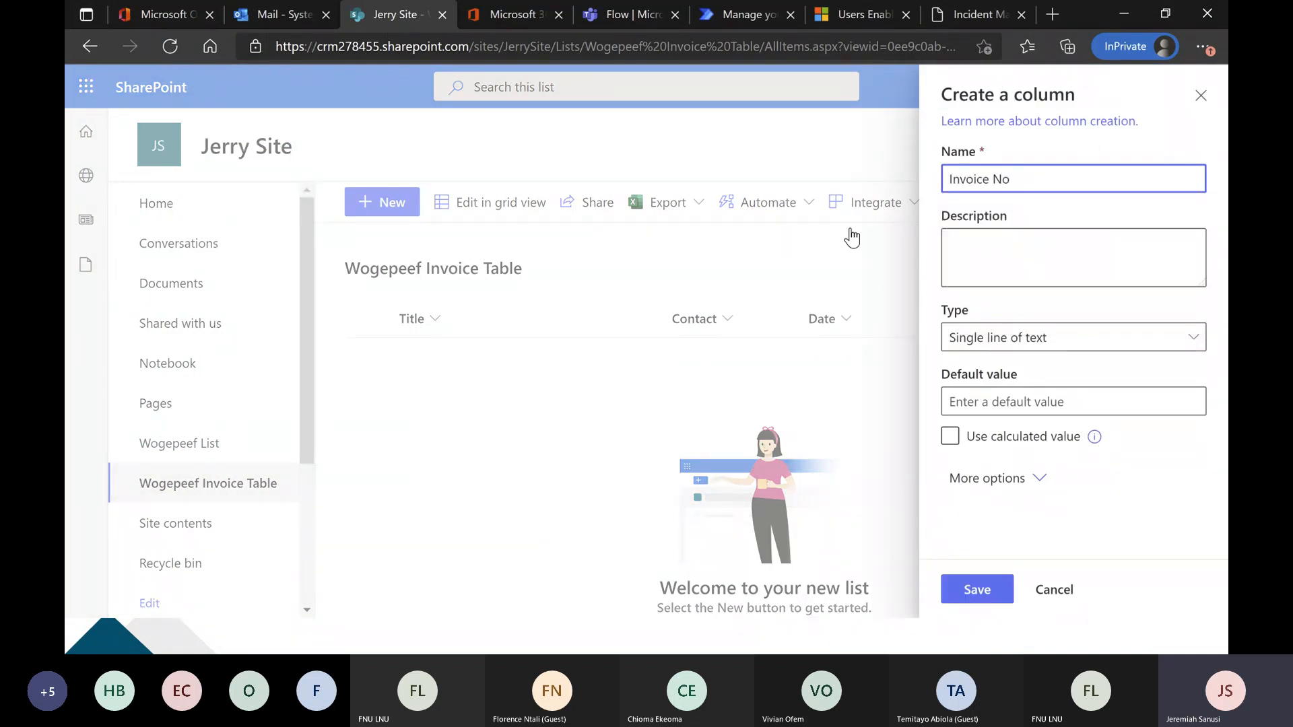
click(984, 591)
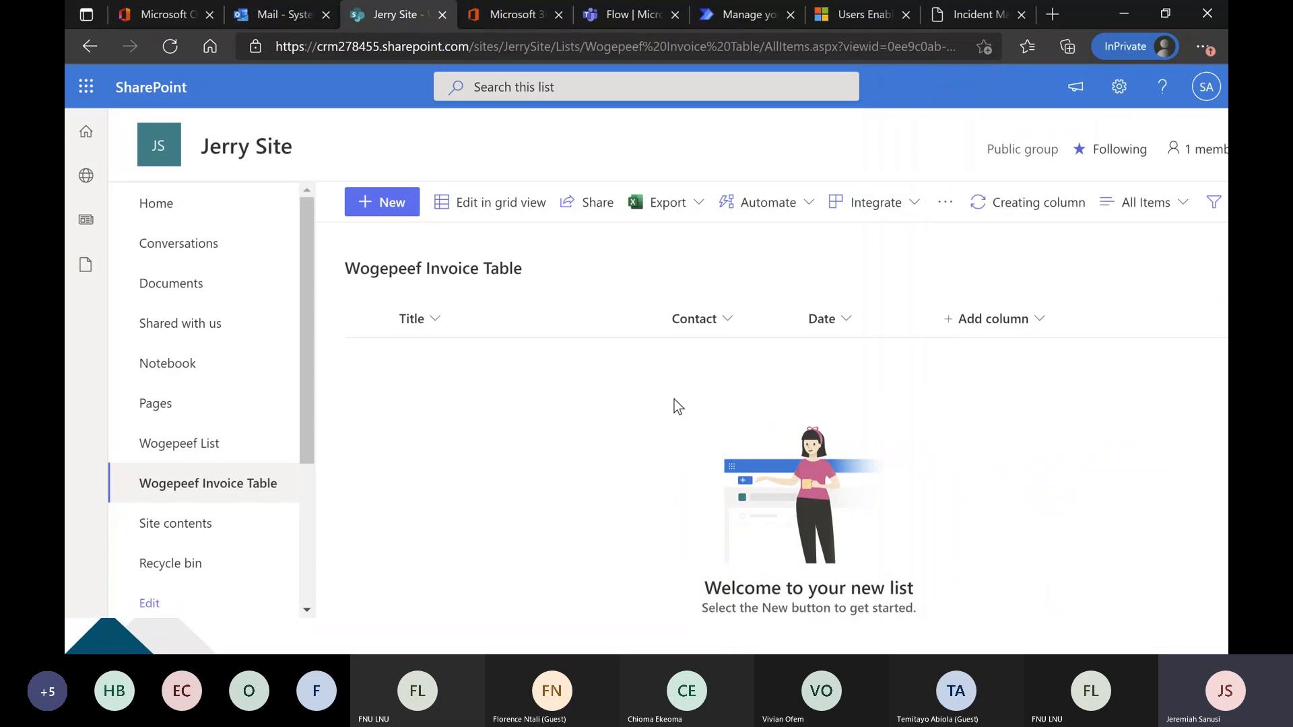
Check the email field on the invoice and add a single line of text column named Email to the Wogepeef Invoice Table list.
key(alt+Tab)
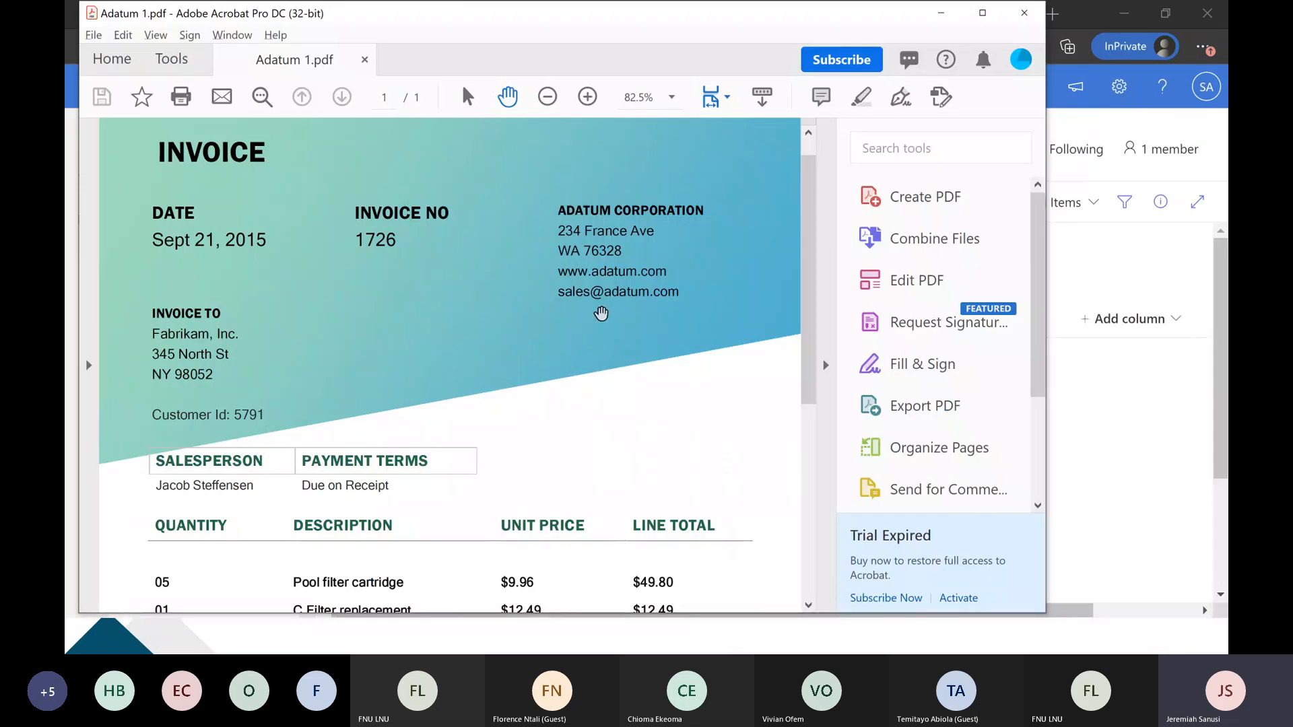
key(alt+Tab)
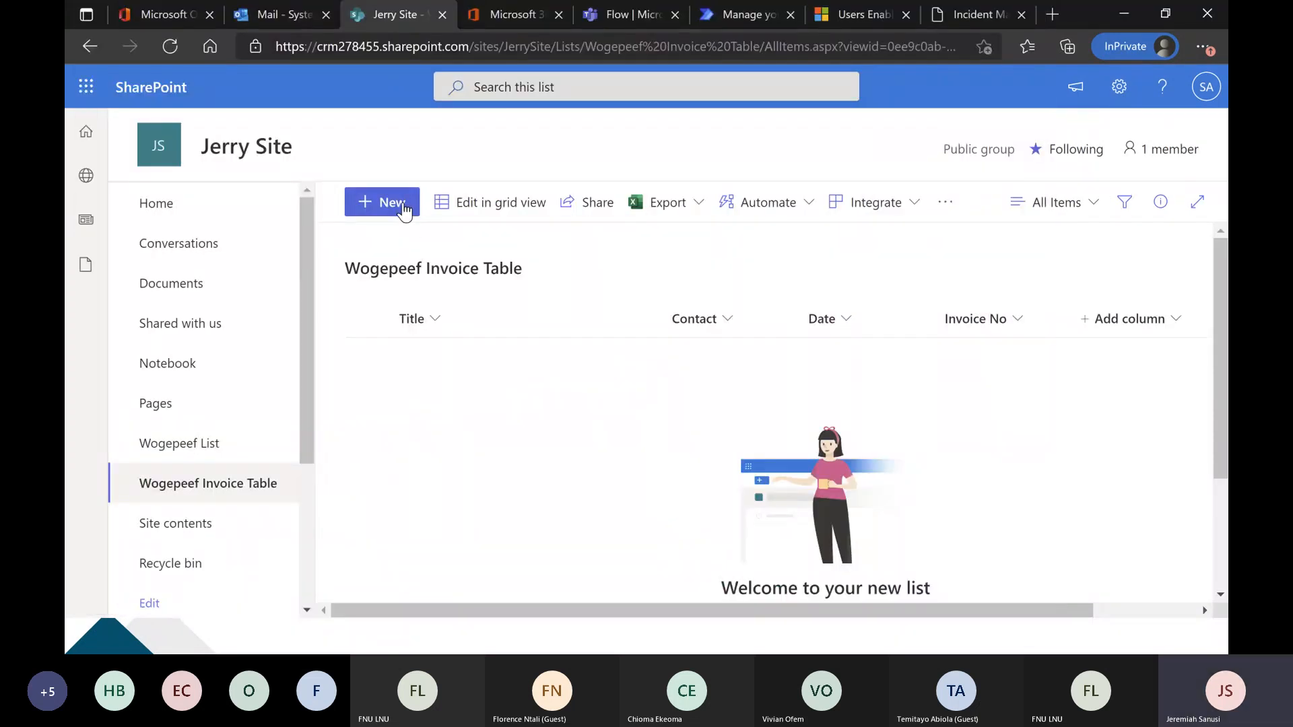
click(404, 210)
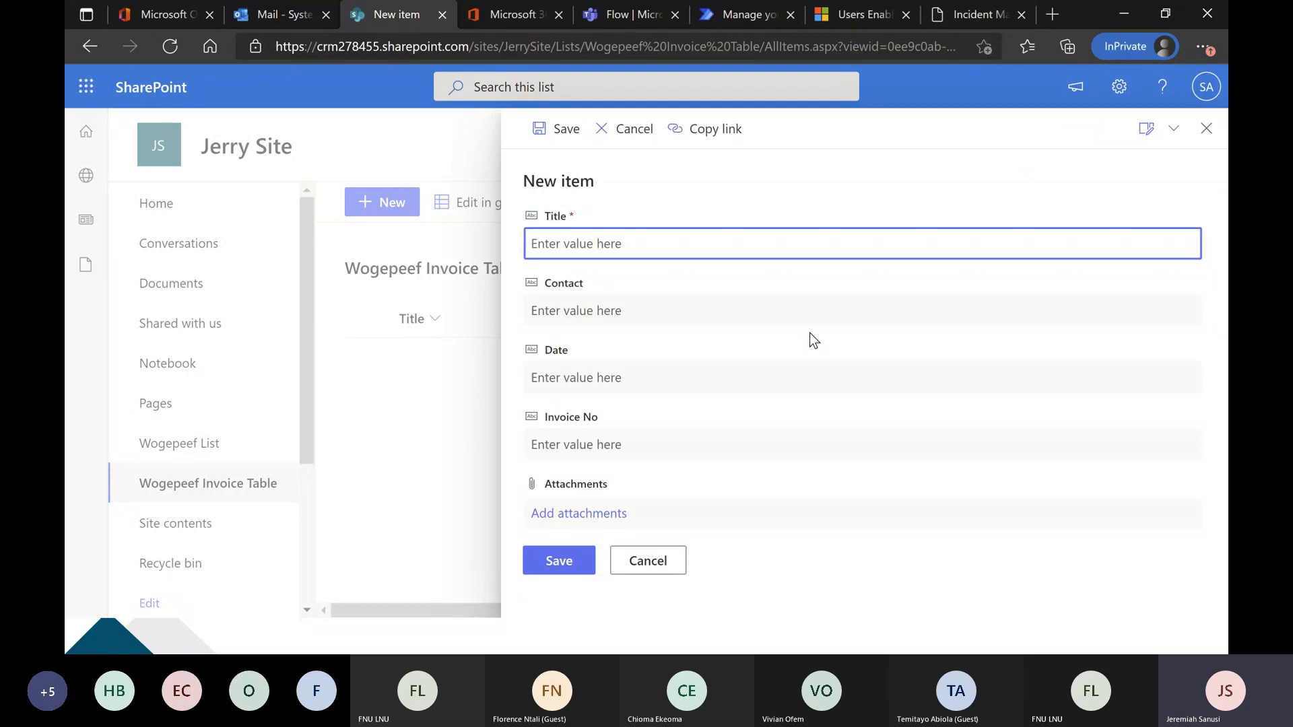
click(1206, 128)
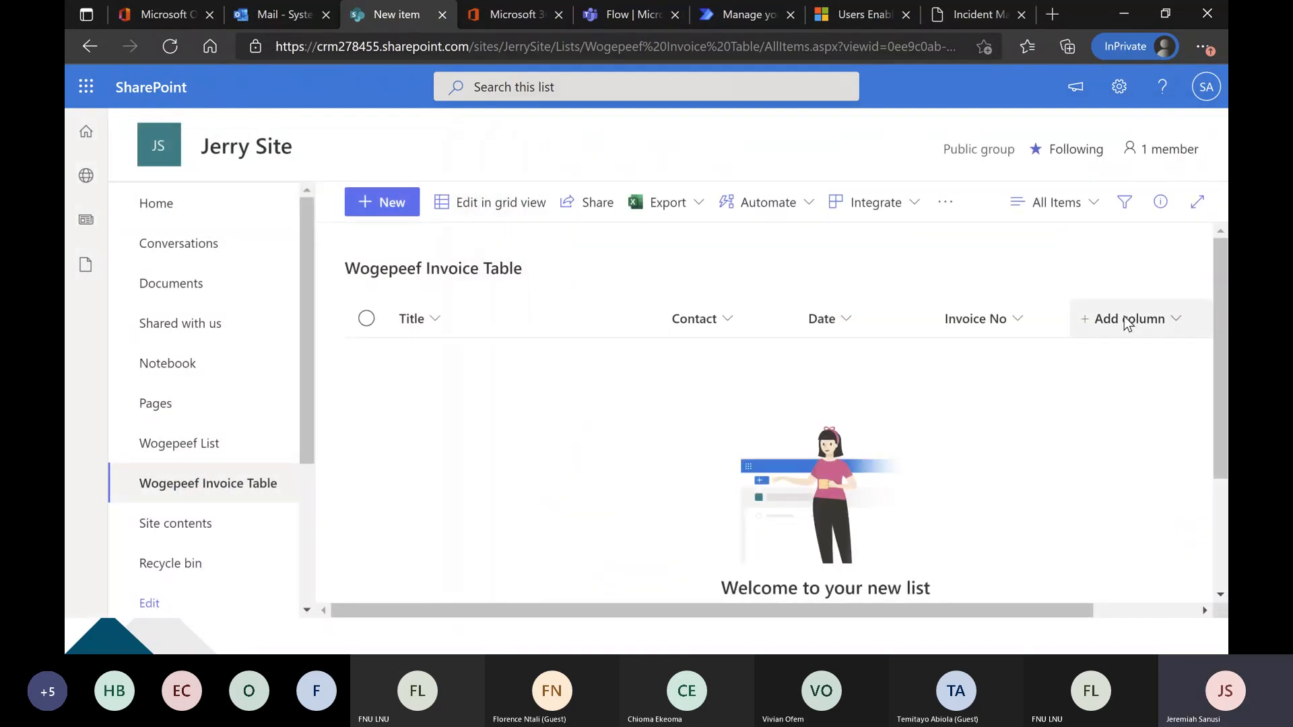
click(1128, 322)
click(1020, 202)
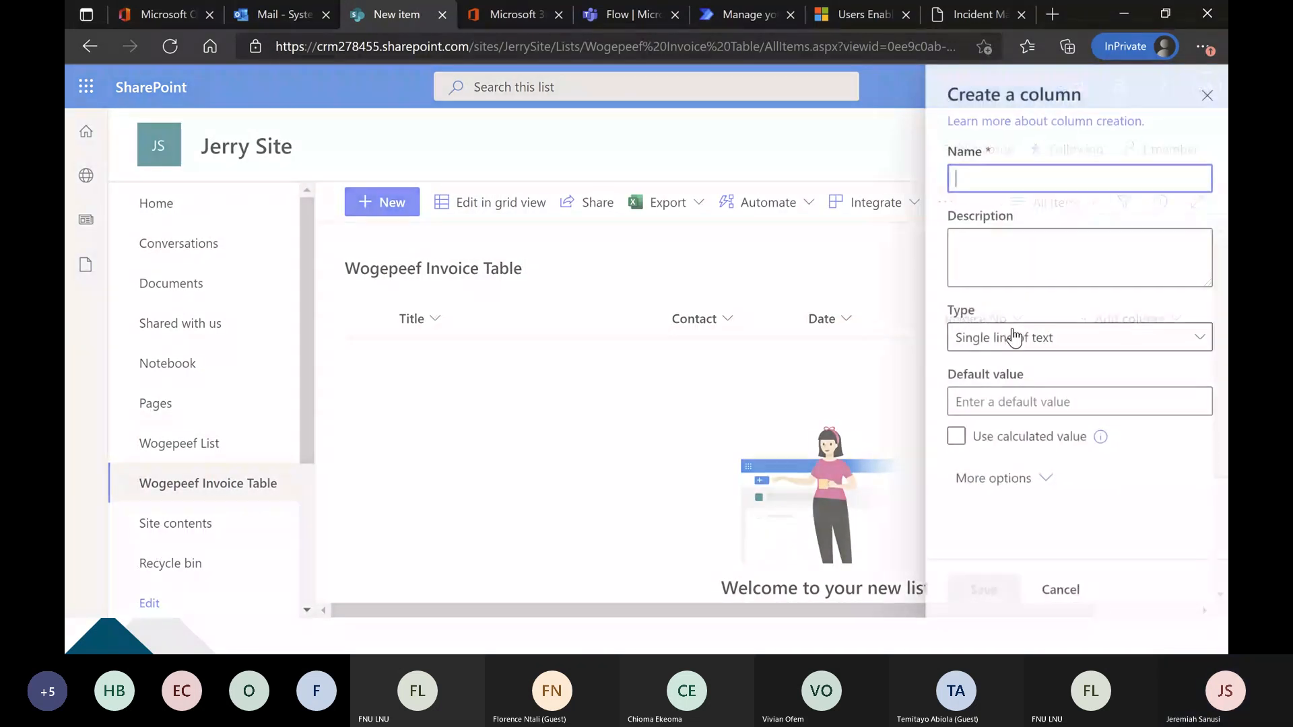
text(Email)
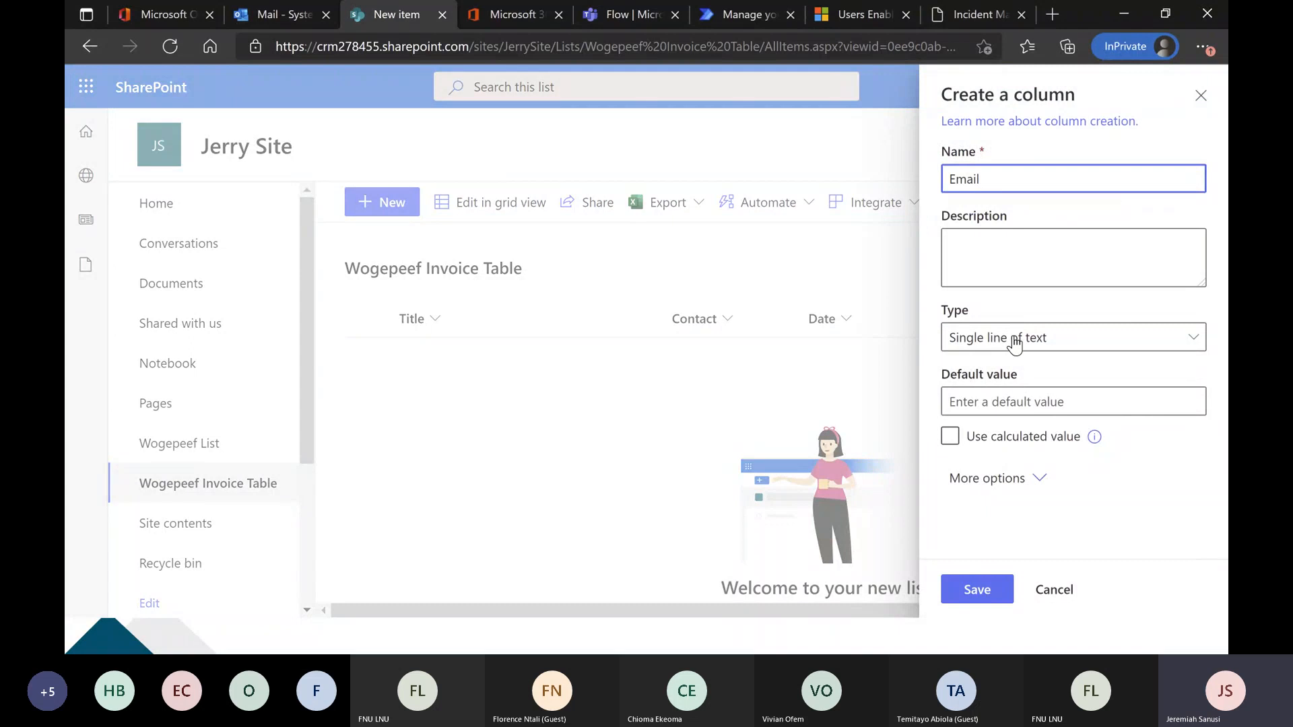
click(1002, 593)
Check the totals area of the invoice and add a single line of text column named Total to the list.
key(alt+Tab)
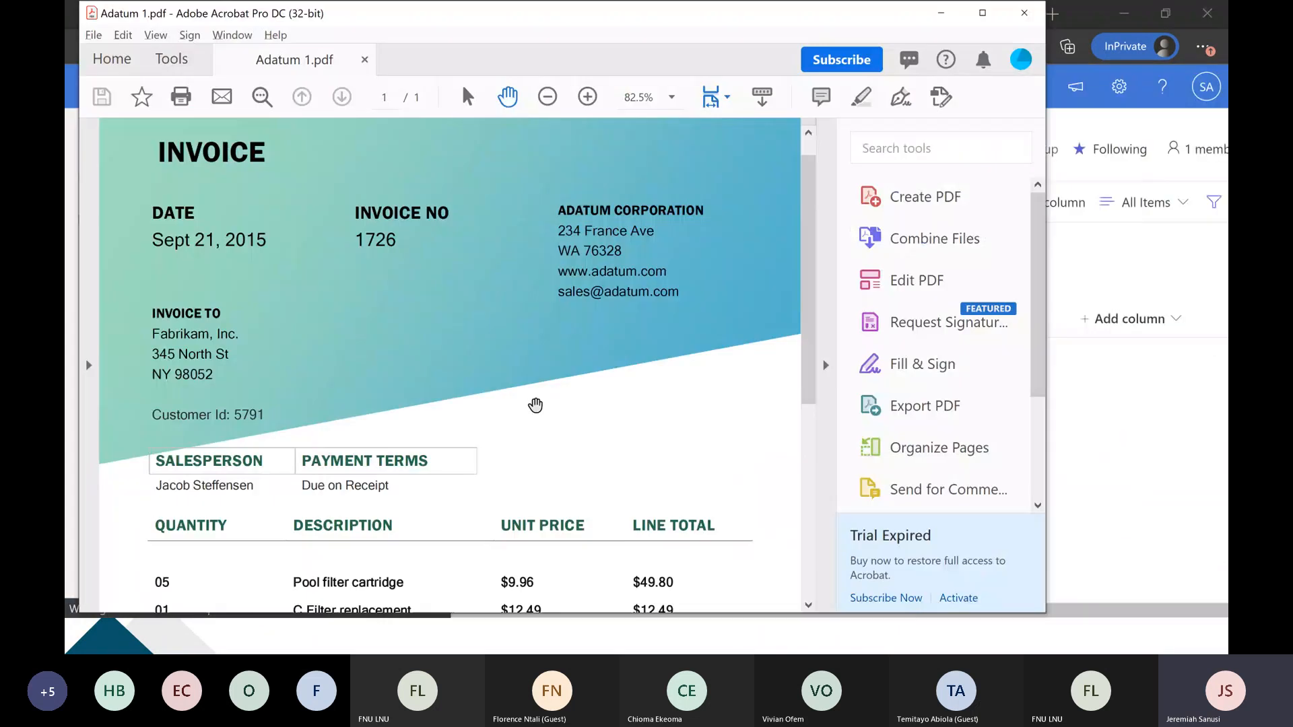
scroll(535, 404, down, 4)
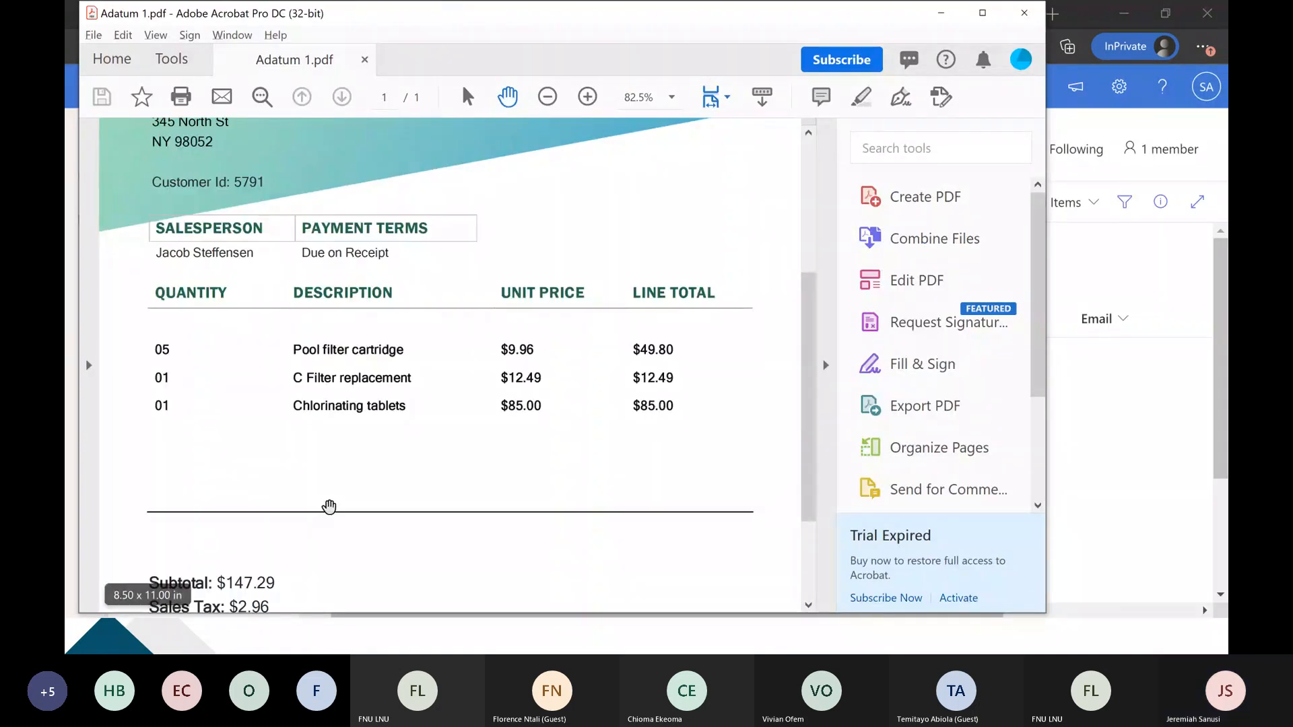
key(alt+Tab)
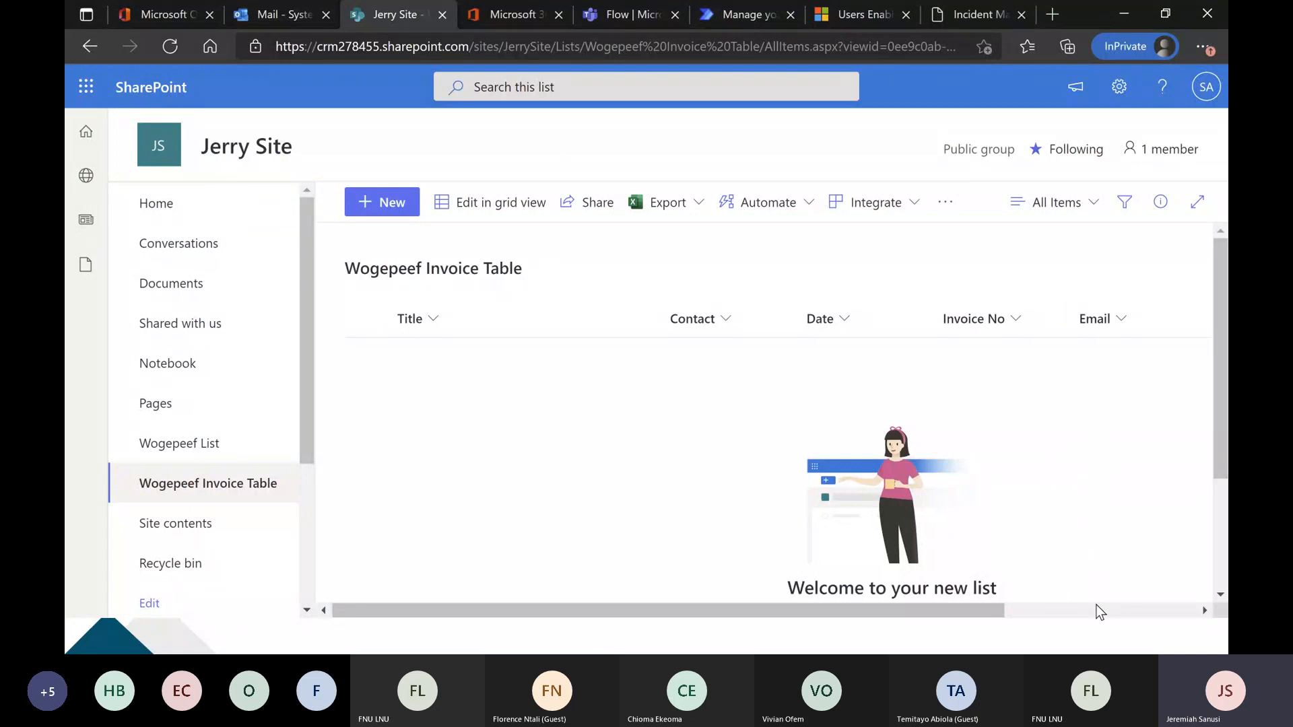
click(1096, 605)
click(1053, 319)
click(883, 227)
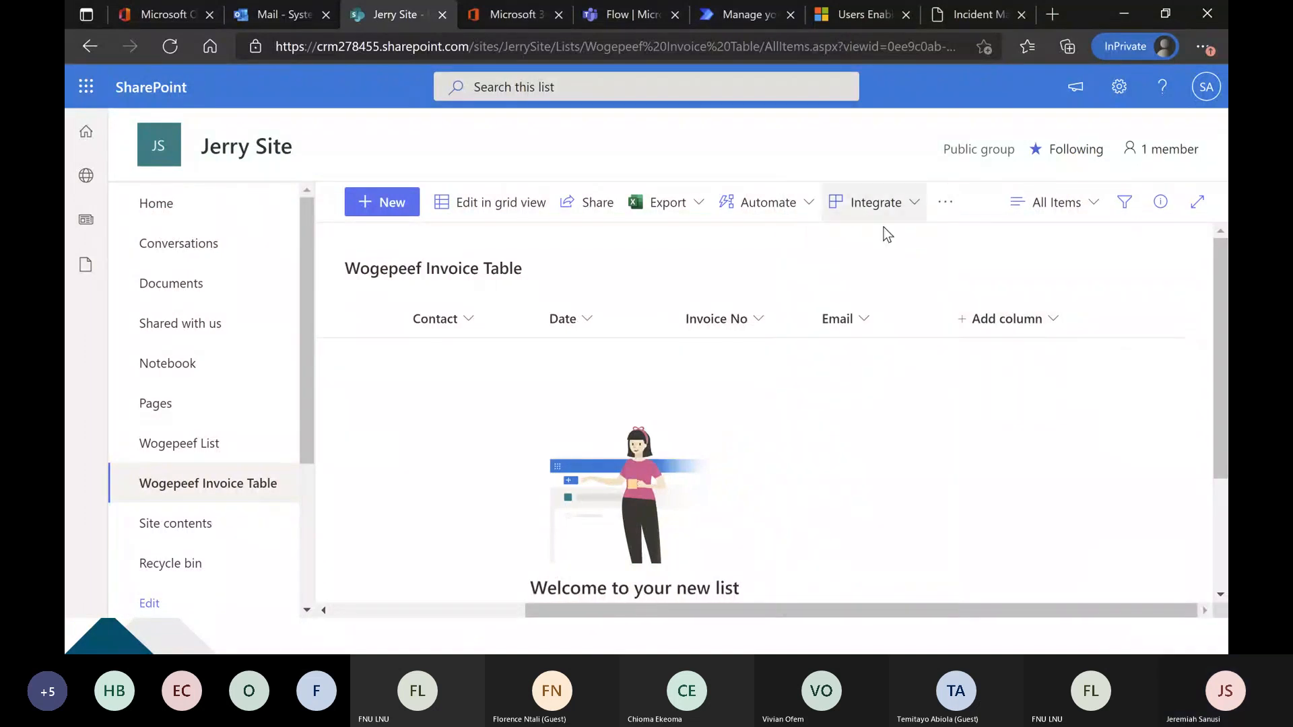
text(Total)
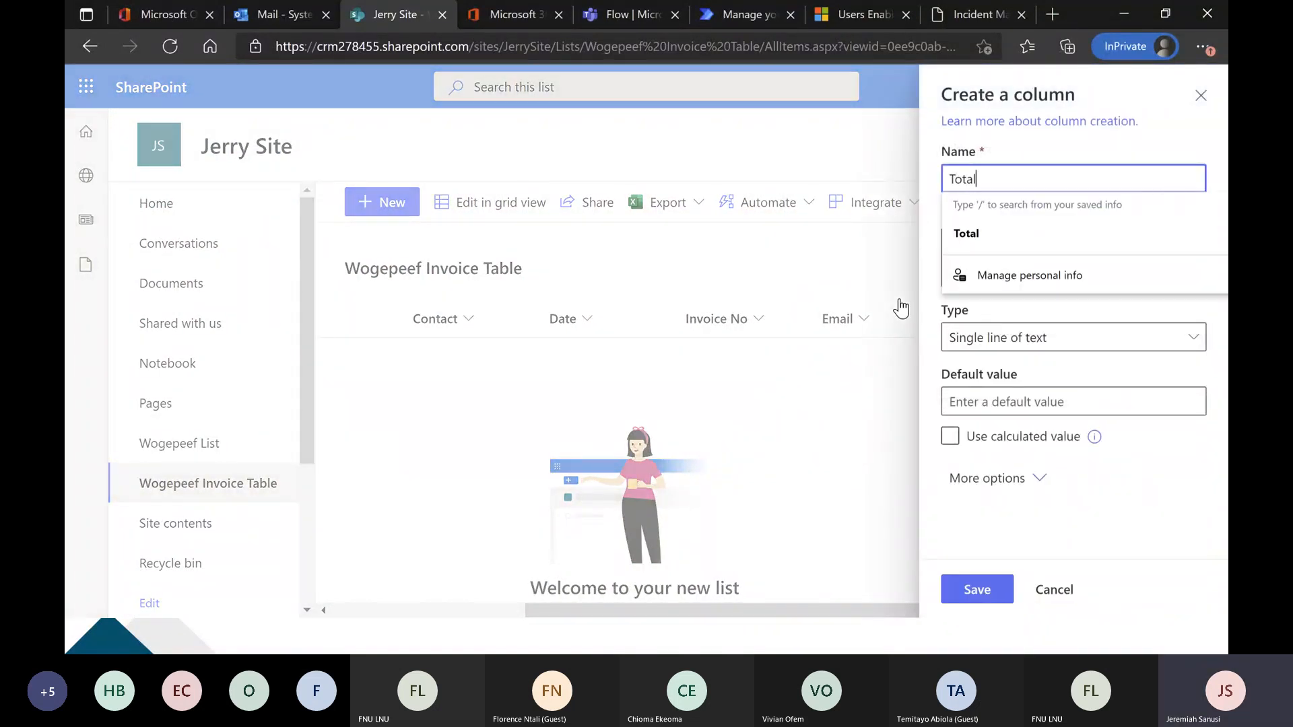
click(986, 592)
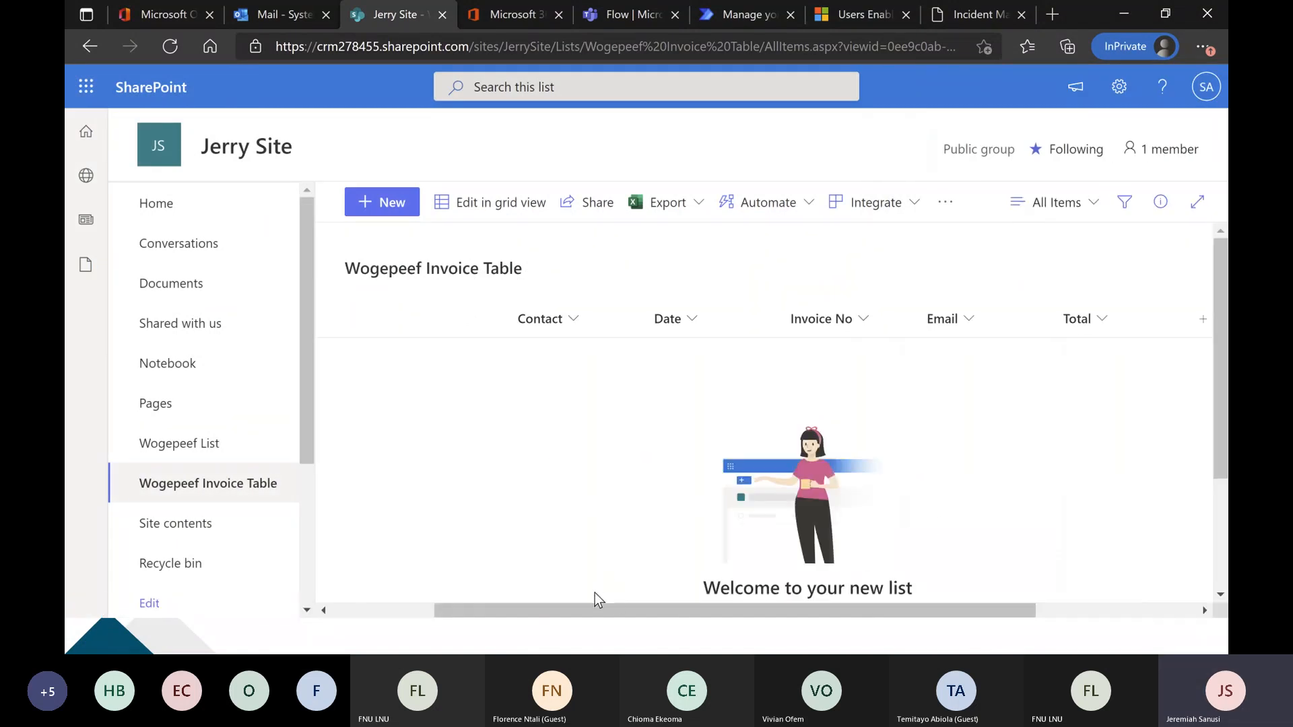
scroll(595, 607, left, 3)
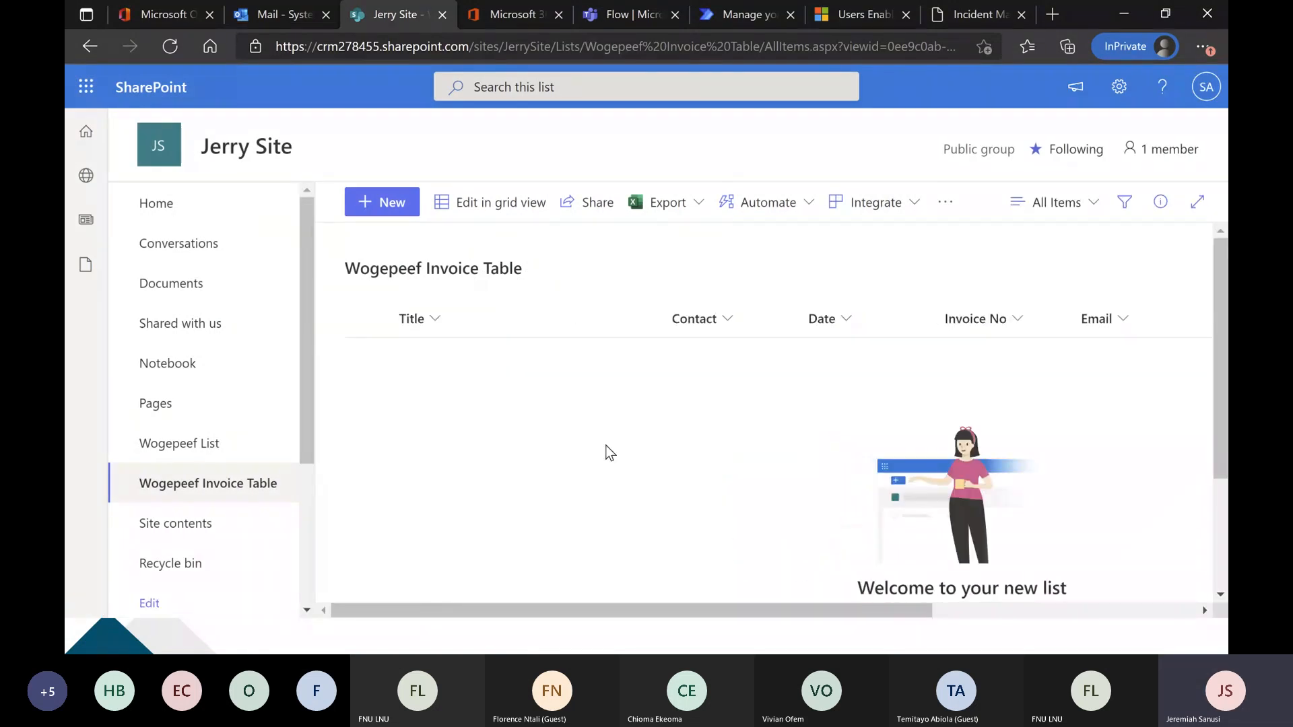
Switch to Power Automate, publish the trained Wogepeef Model, and check its entry in the models list.
click(734, 16)
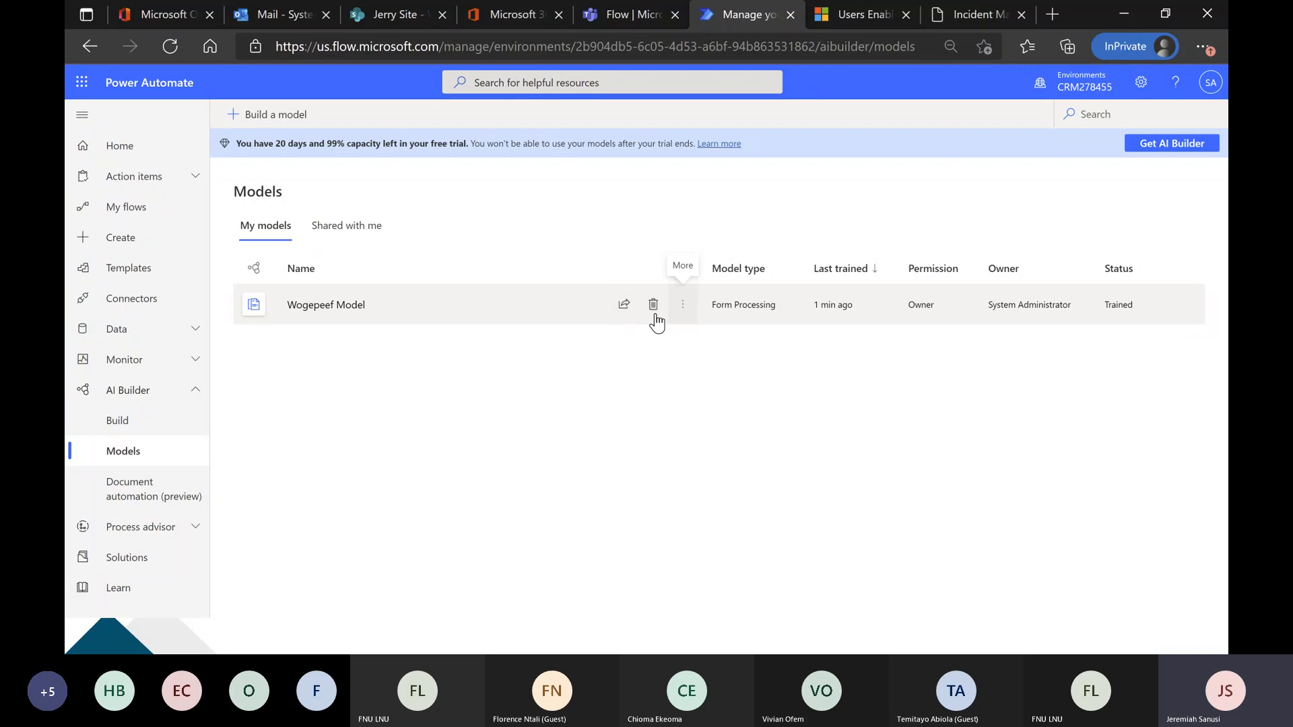
click(330, 306)
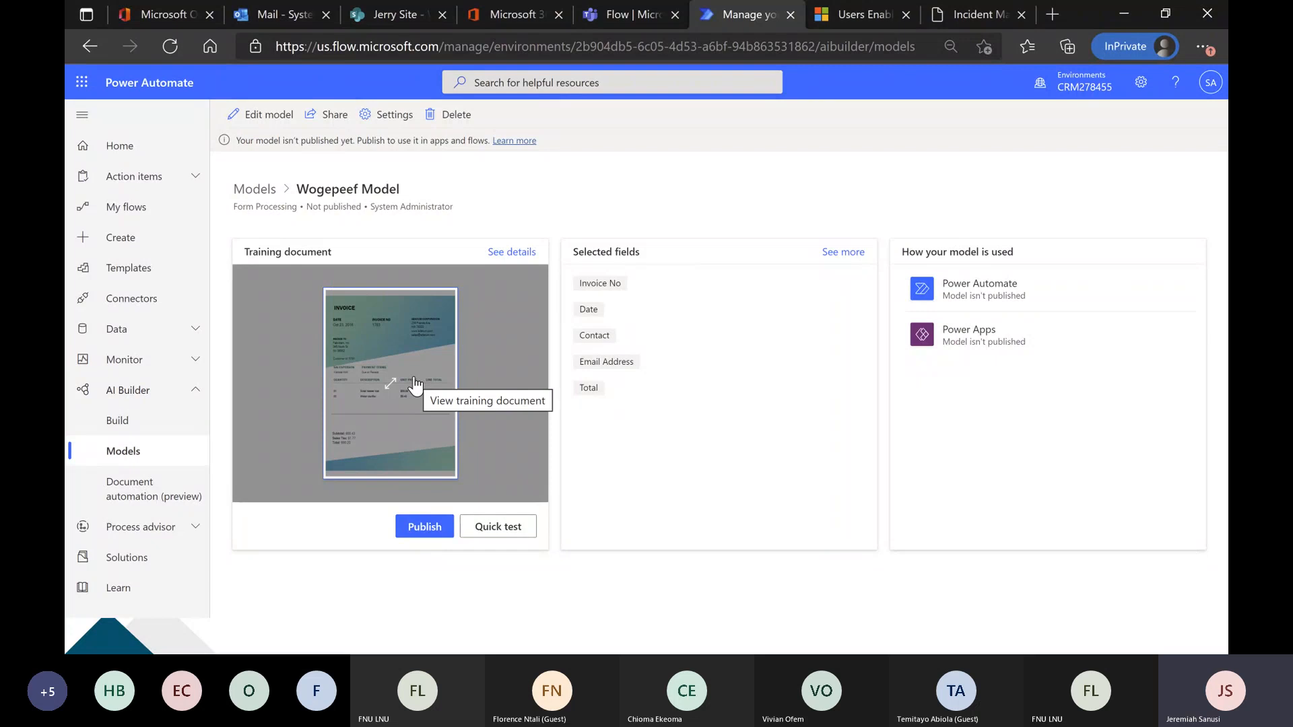
click(425, 526)
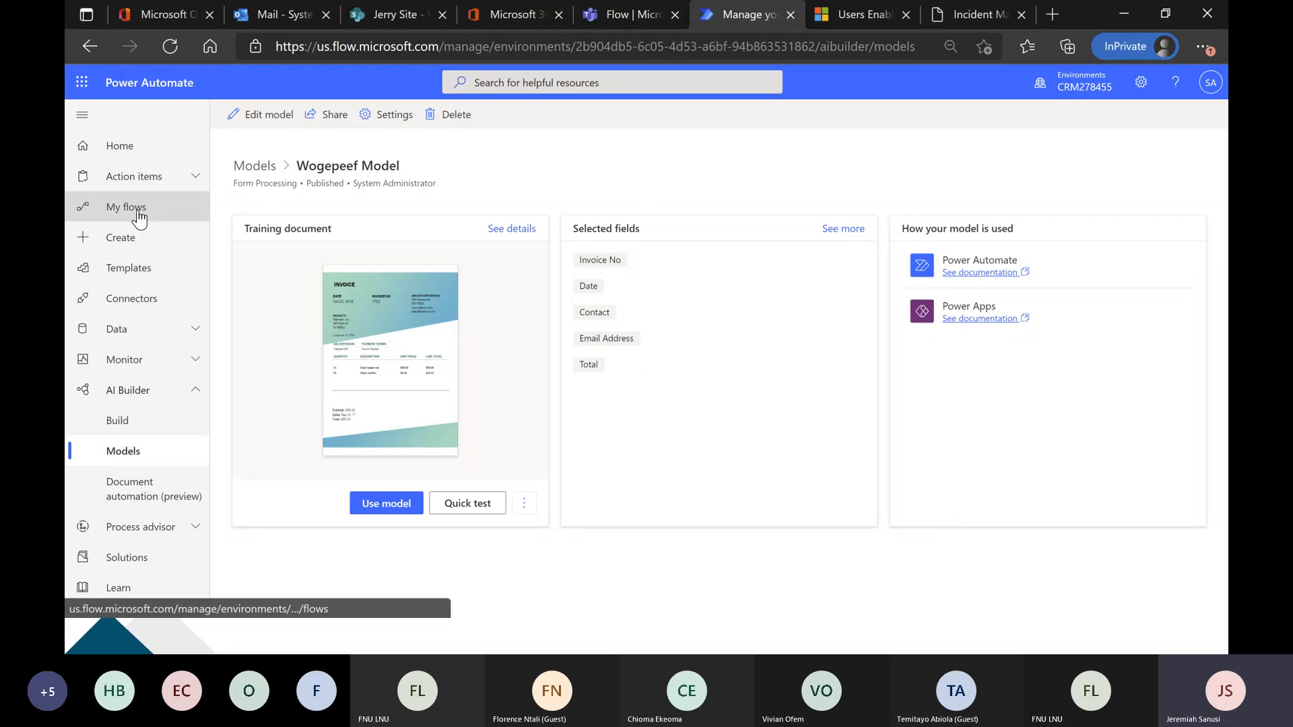
click(136, 248)
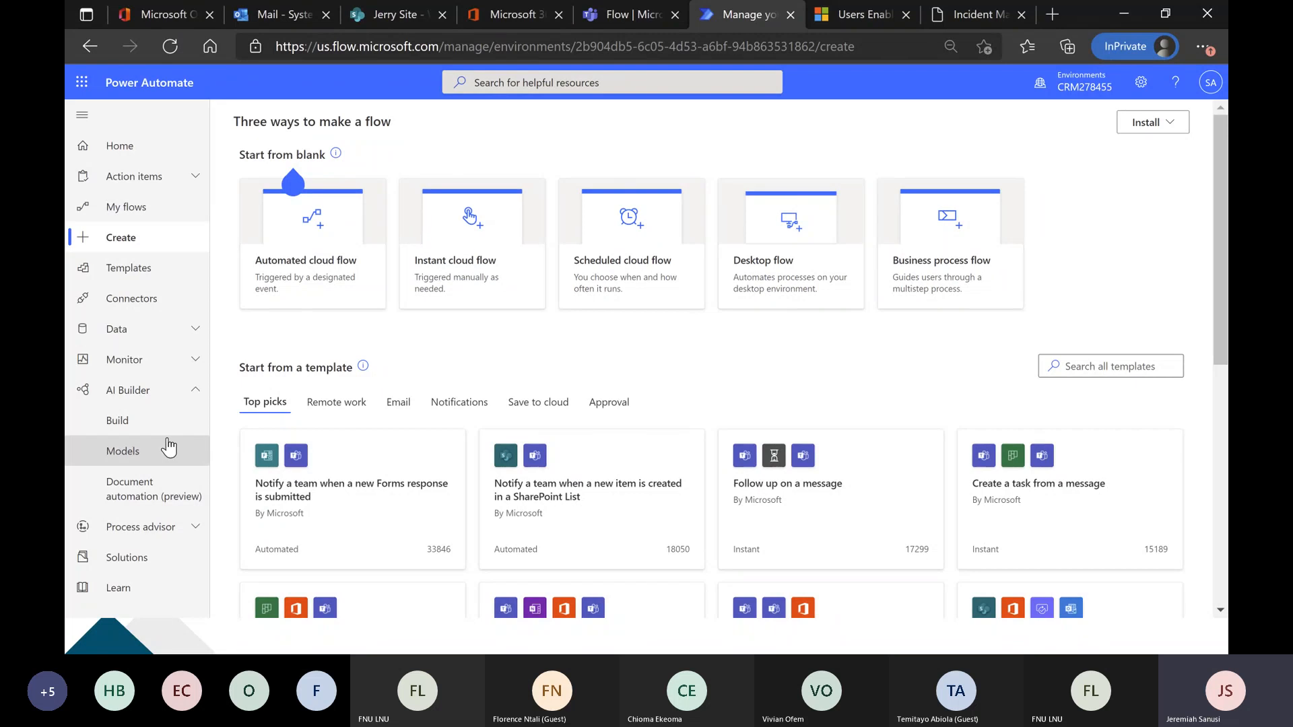
click(159, 456)
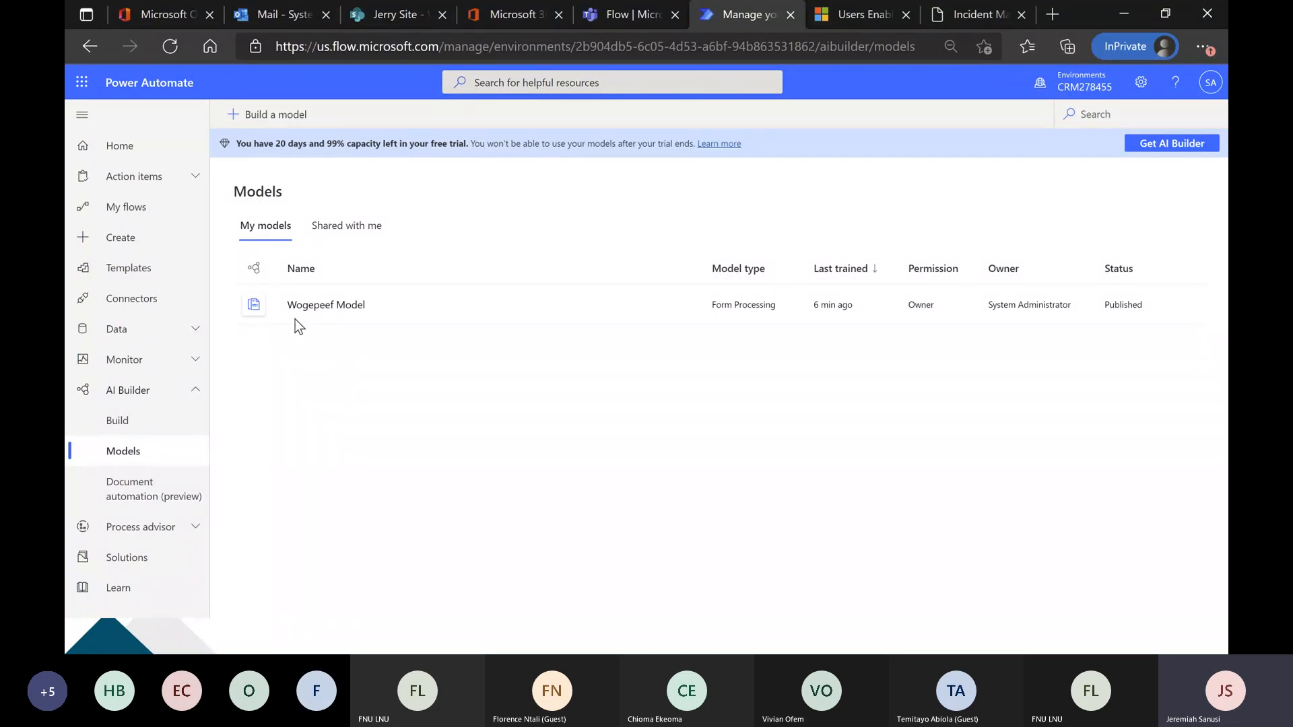
Create an automated cloud flow with the Outlook.com trigger When a new email arrives (V2) and start signing in to its connection.
click(167, 252)
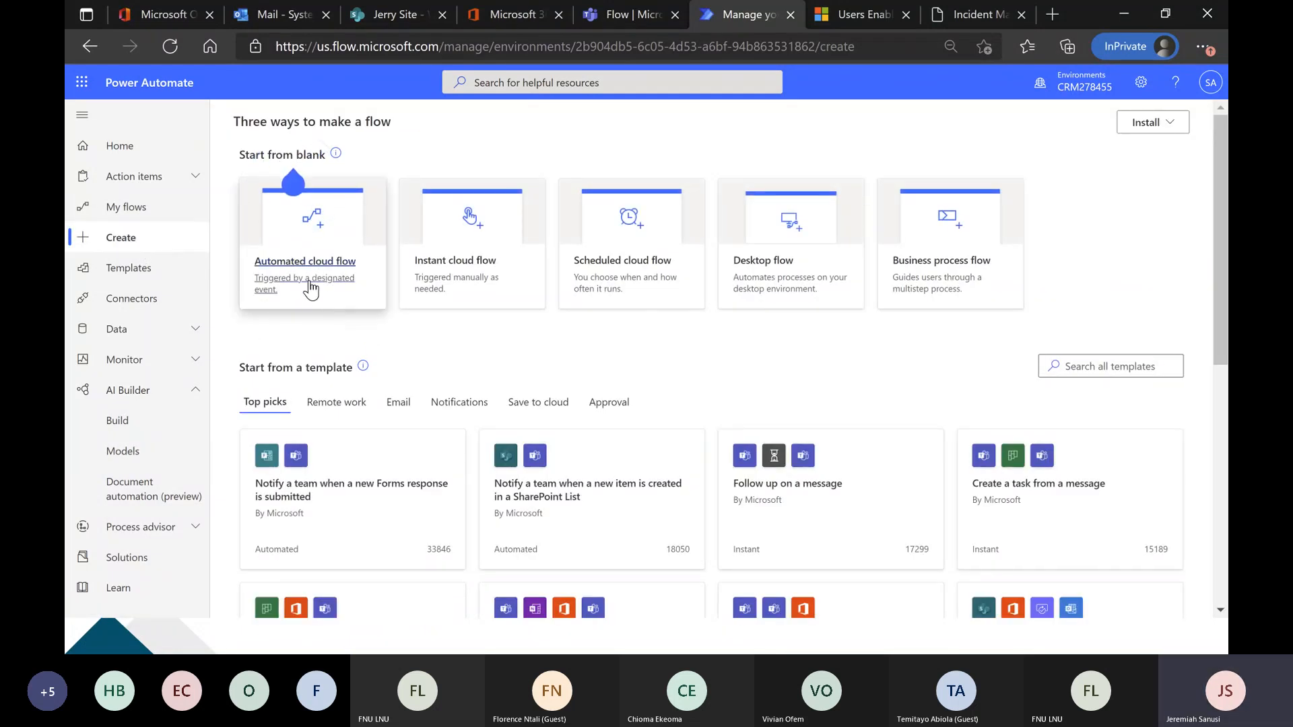
click(325, 277)
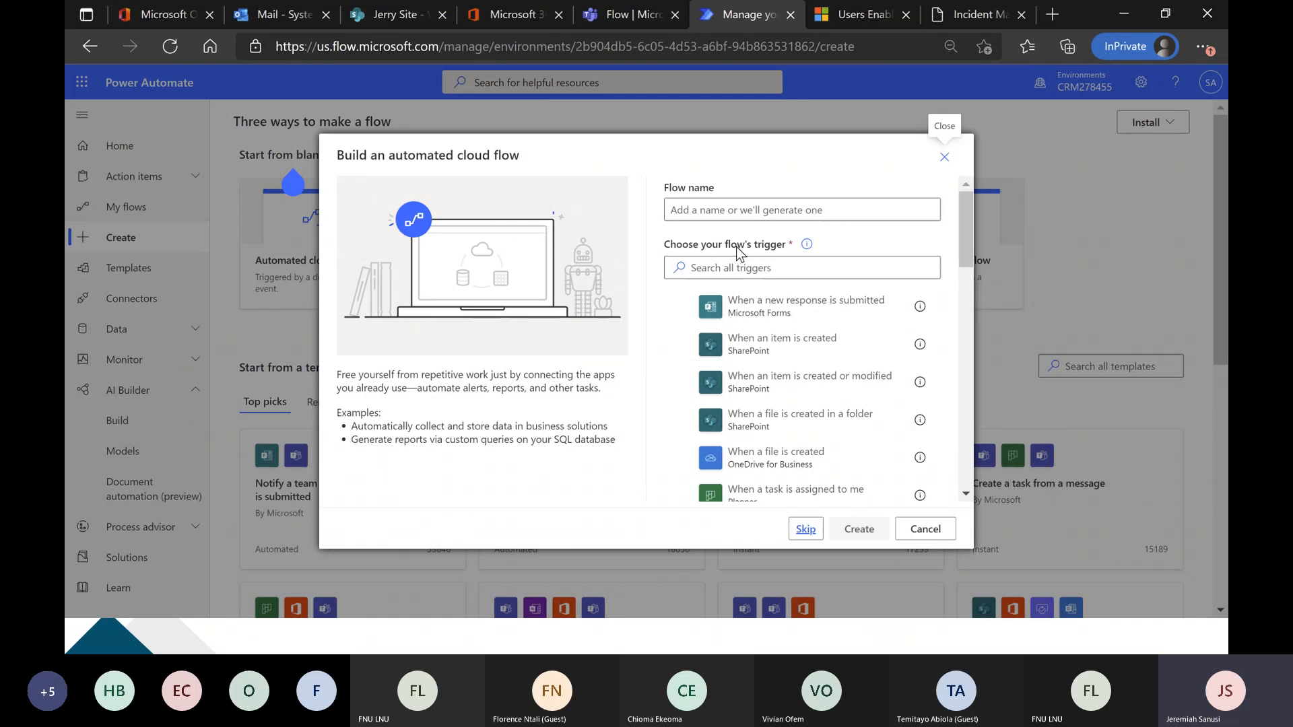
click(751, 268)
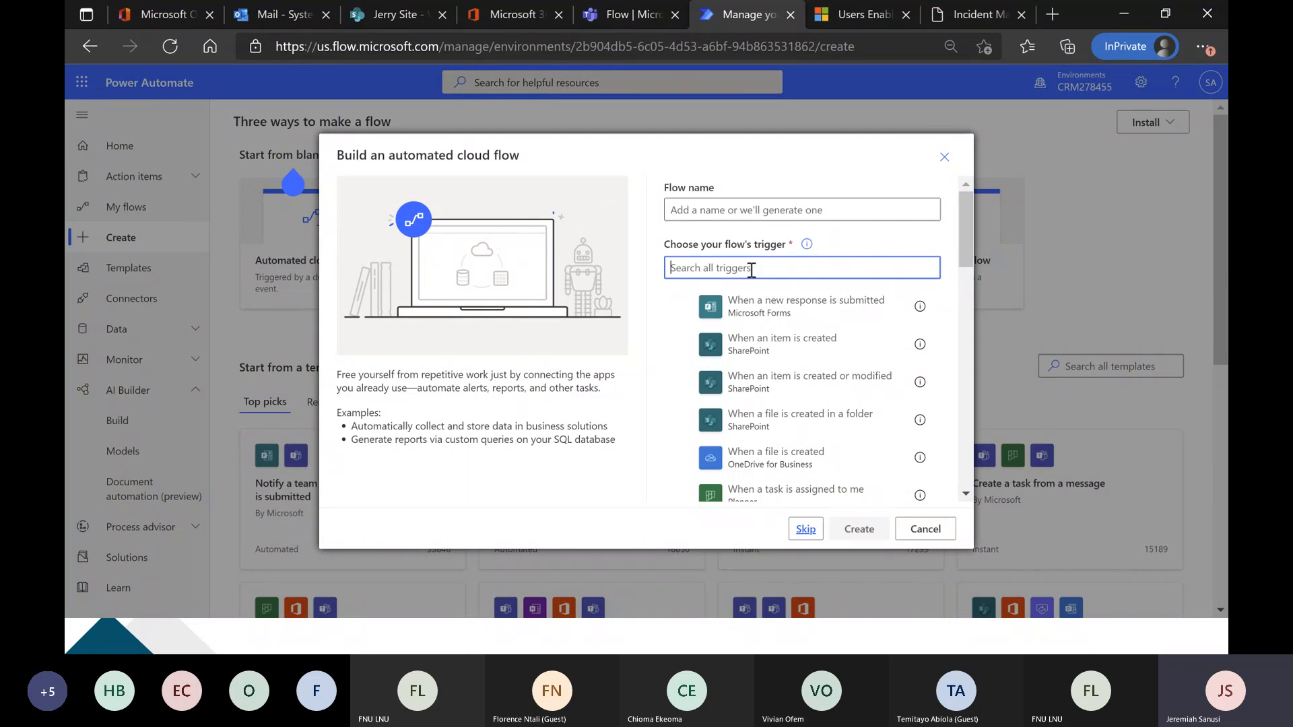
text(when a ne)
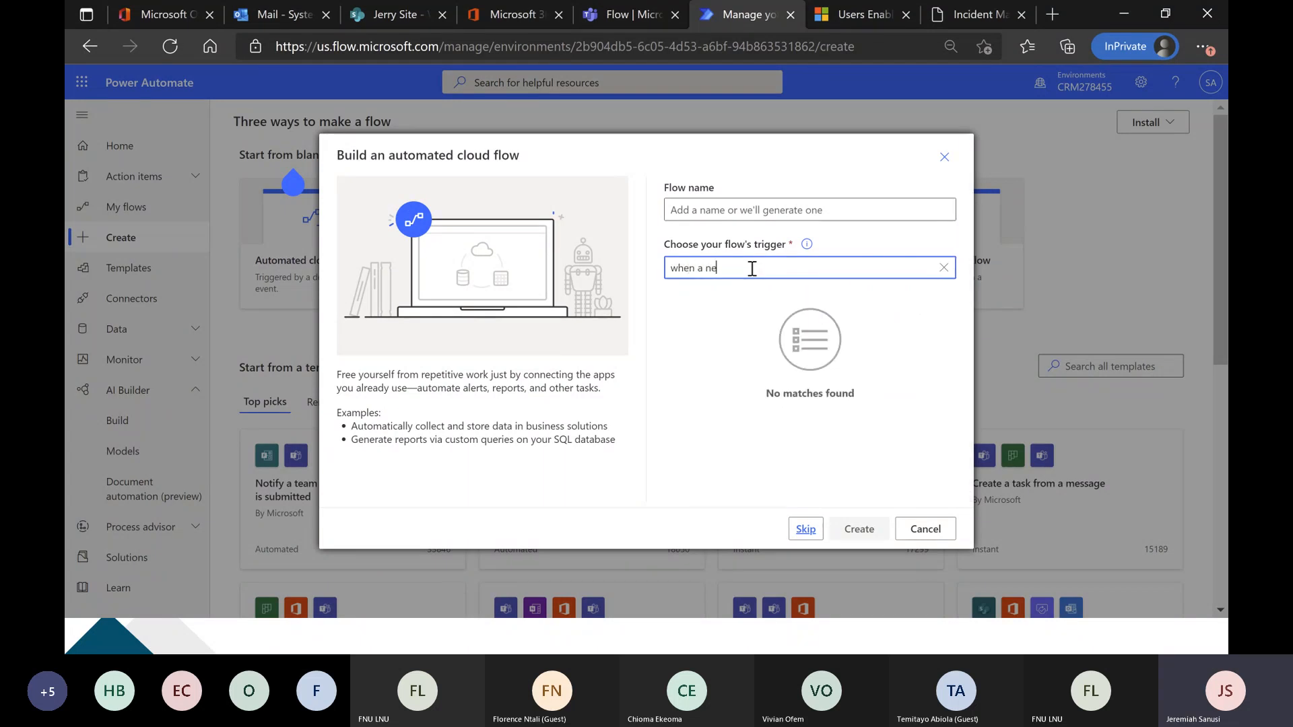
text(w e)
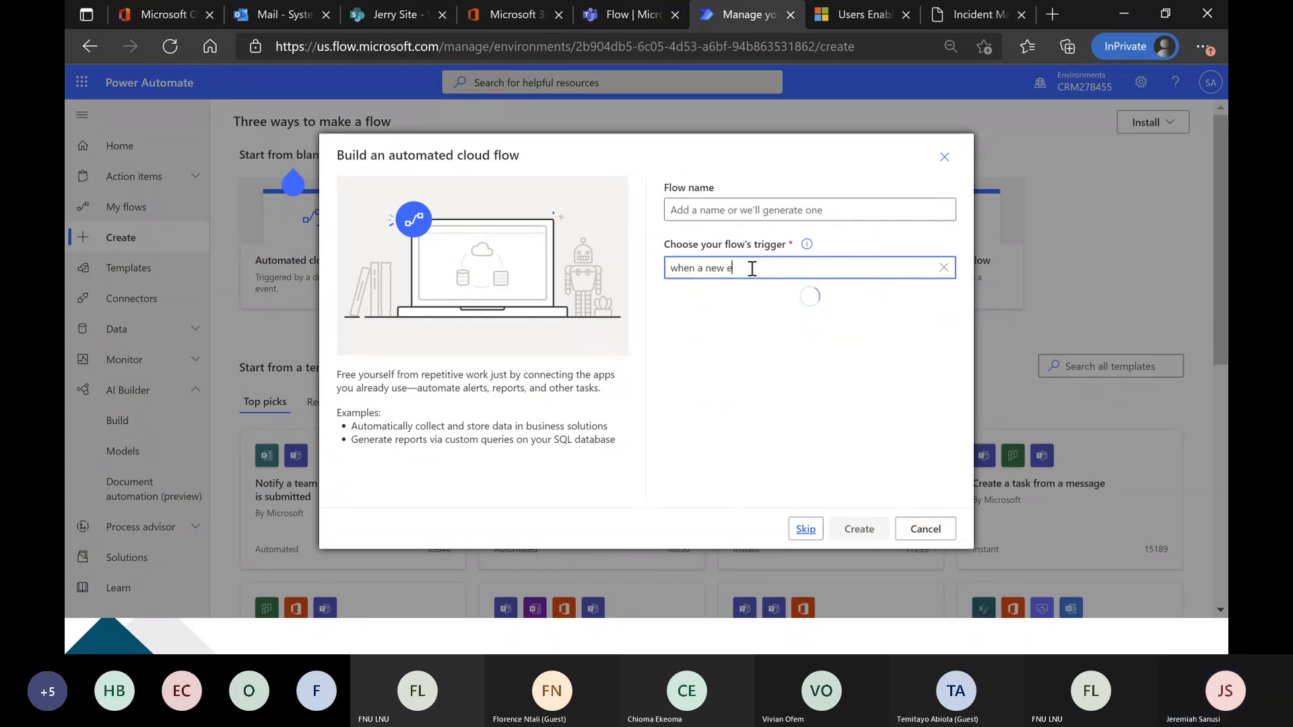
text(mail)
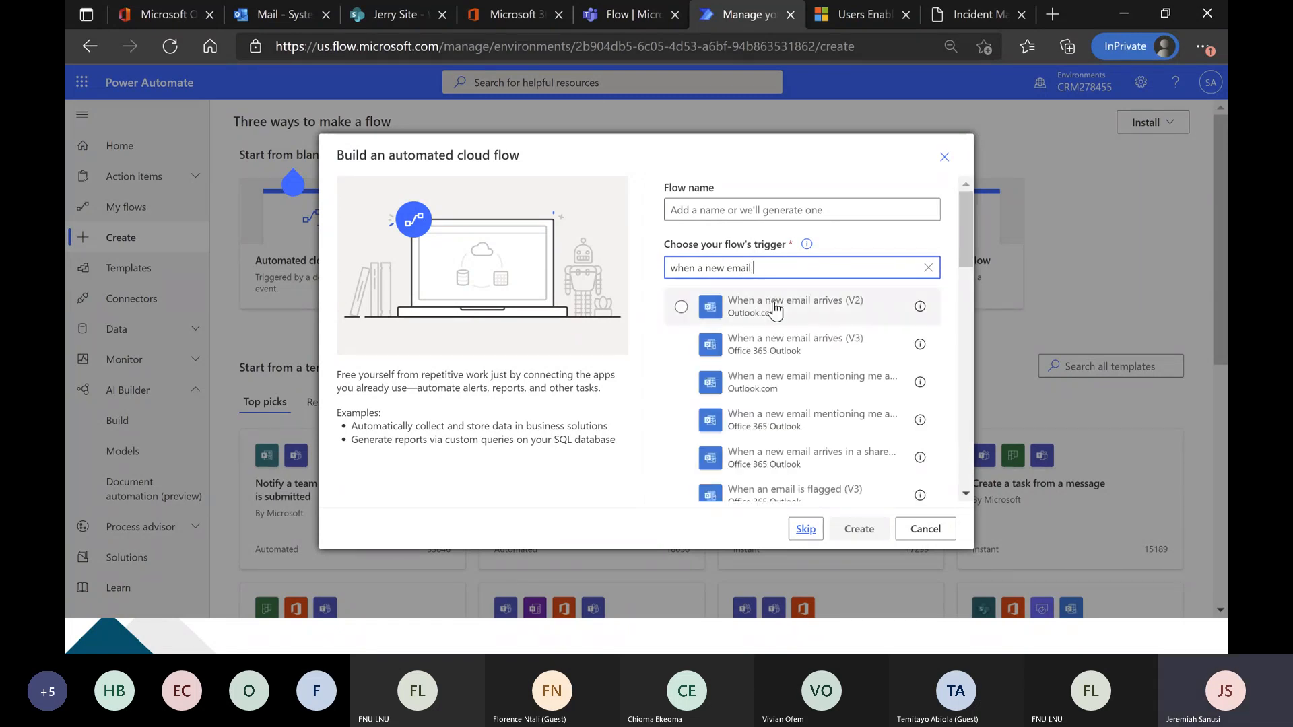
click(796, 314)
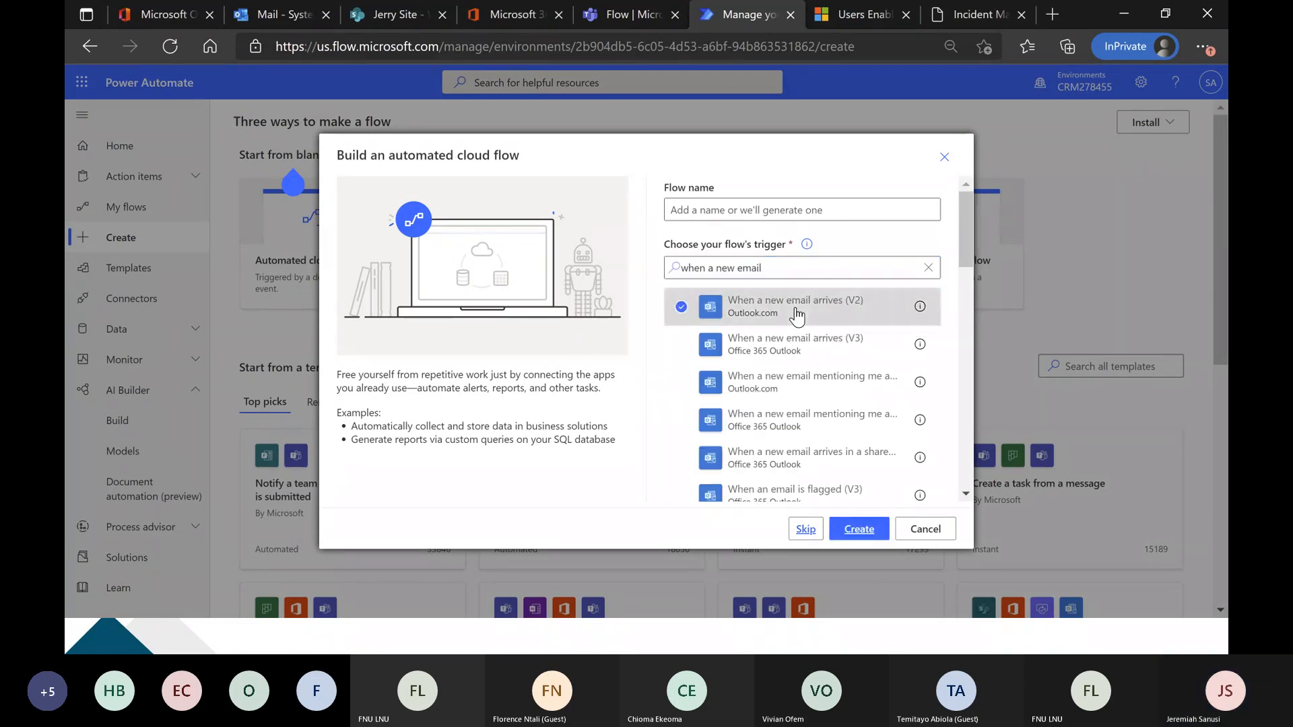
click(859, 528)
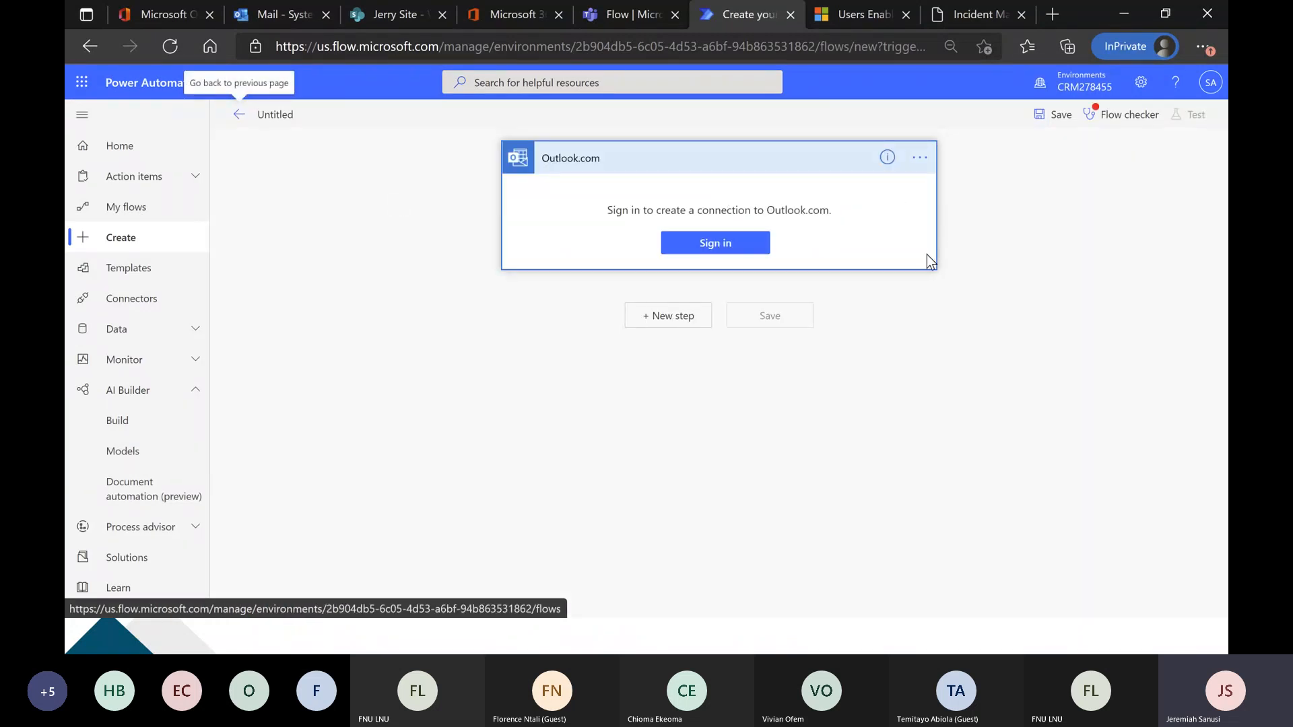
click(753, 246)
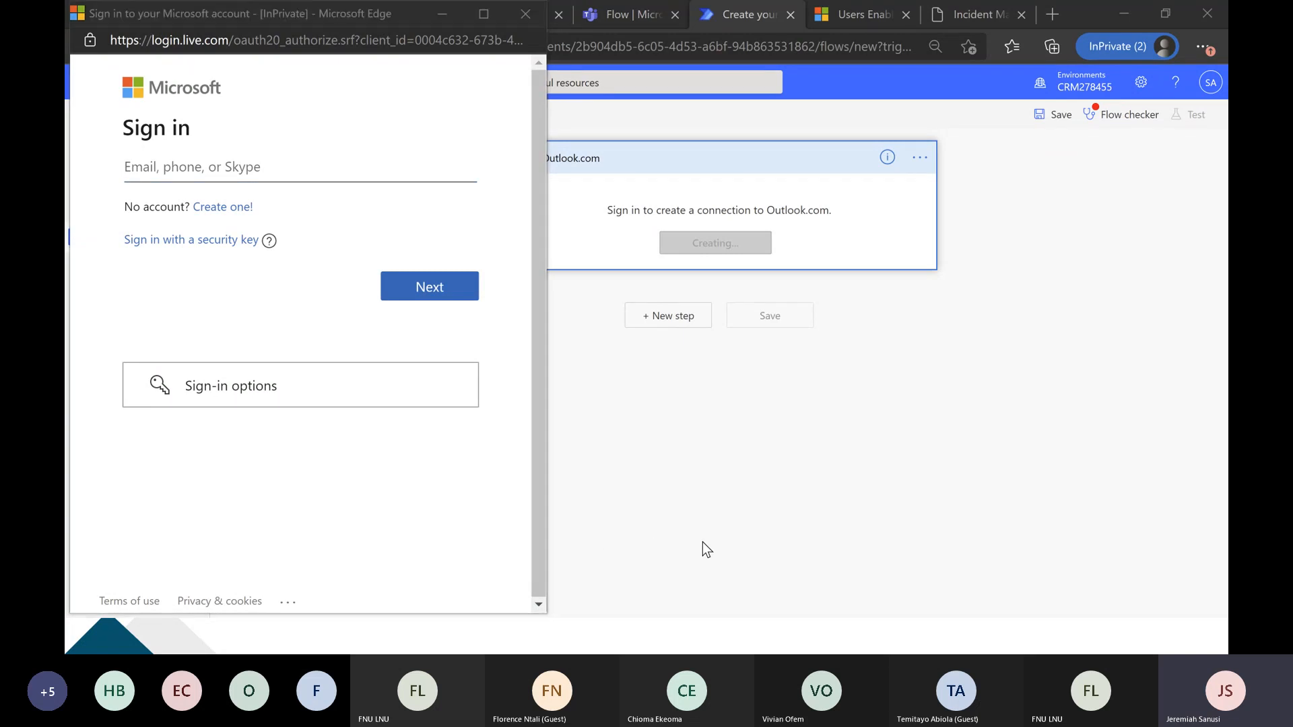
Switch to the Microsoft Teams meeting and stop sharing the screen.
key(alt+Tab)
key(alt+Tab)
key(alt+Tab)
key(alt+Tab)
key(alt+Tab)
key(alt+Tab)
key(alt+Tab)
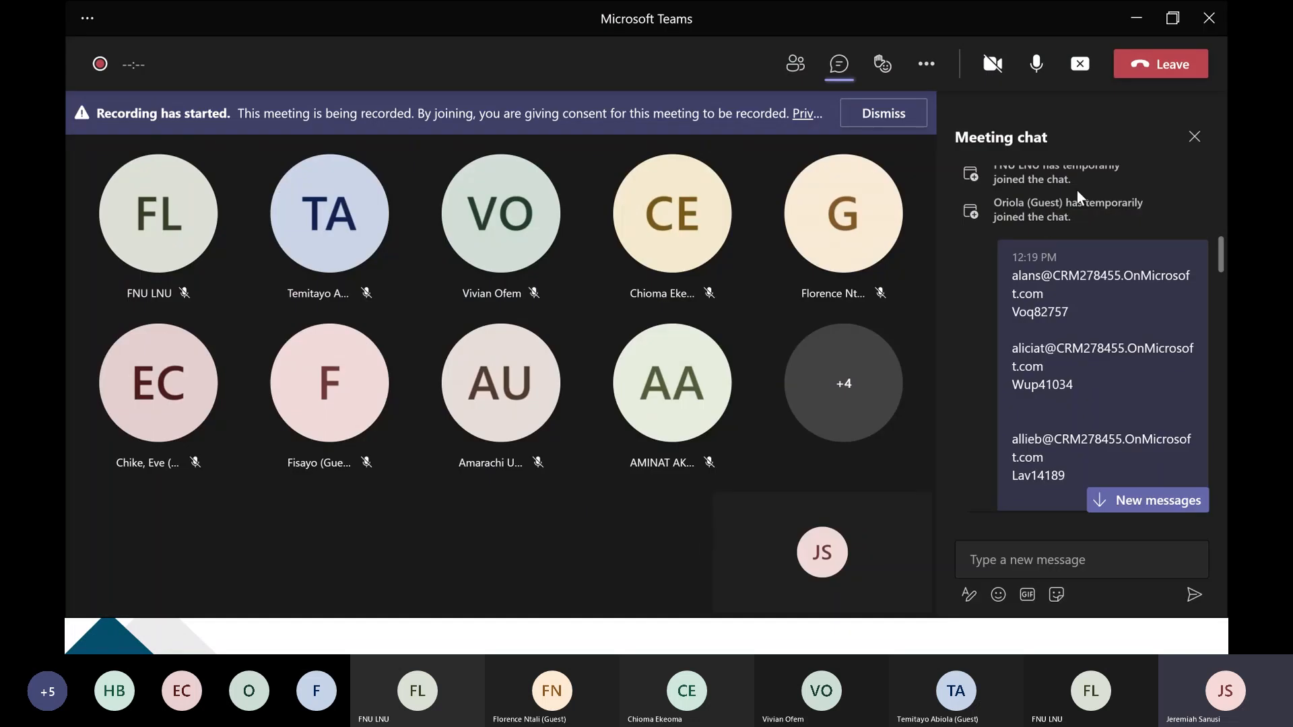
click(1071, 78)
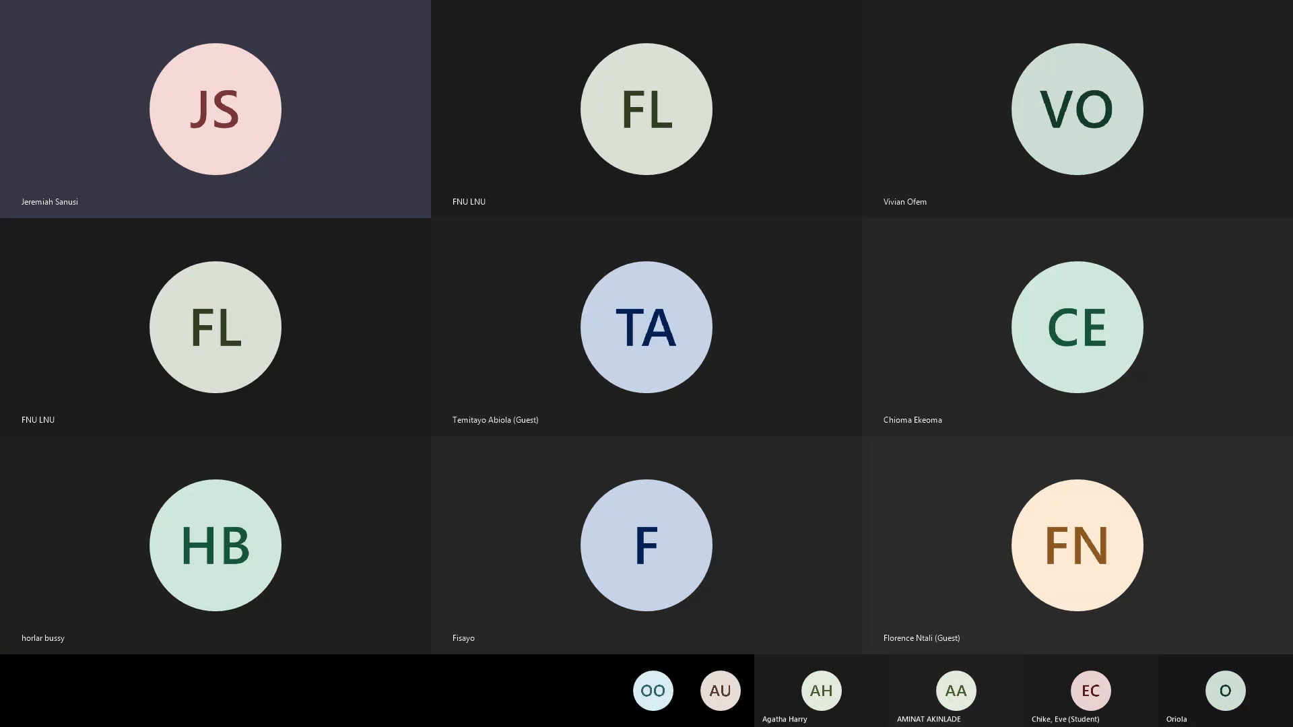
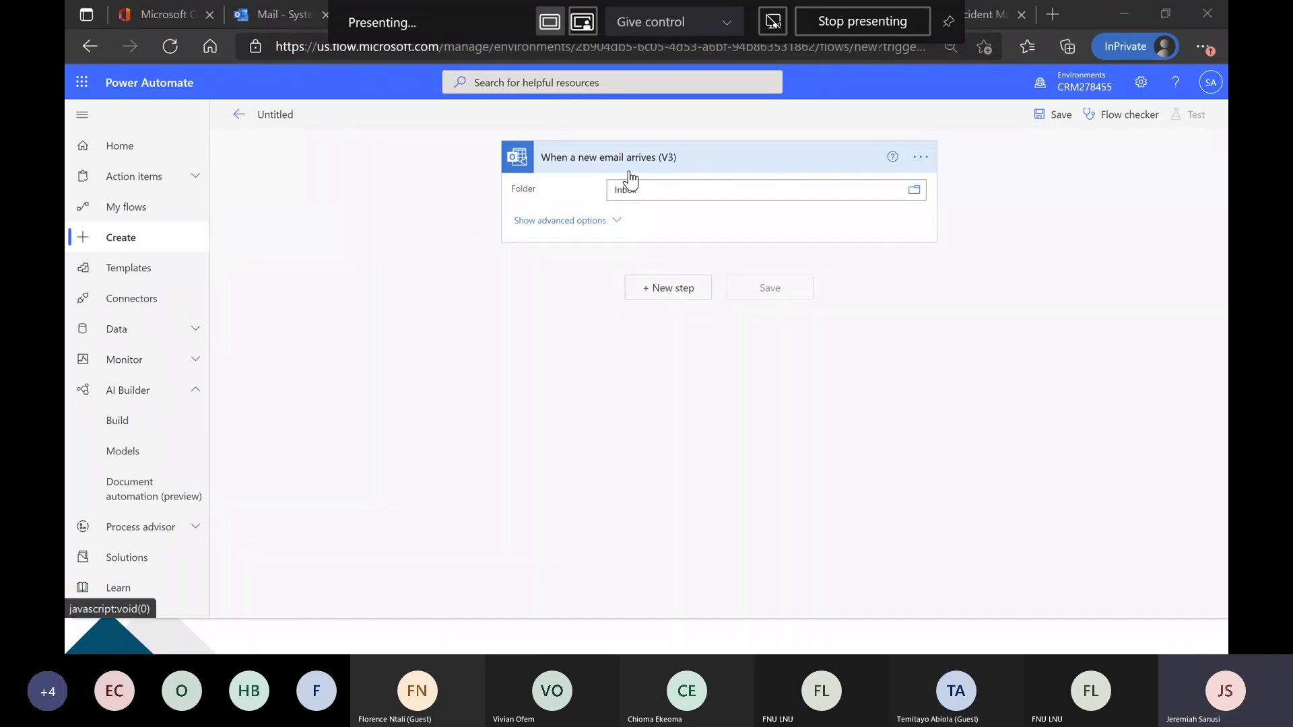
Configure the email trigger with subject filter Invoice, Only with Attachments set to Yes, and Include Attachments set to Yes.
click(617, 222)
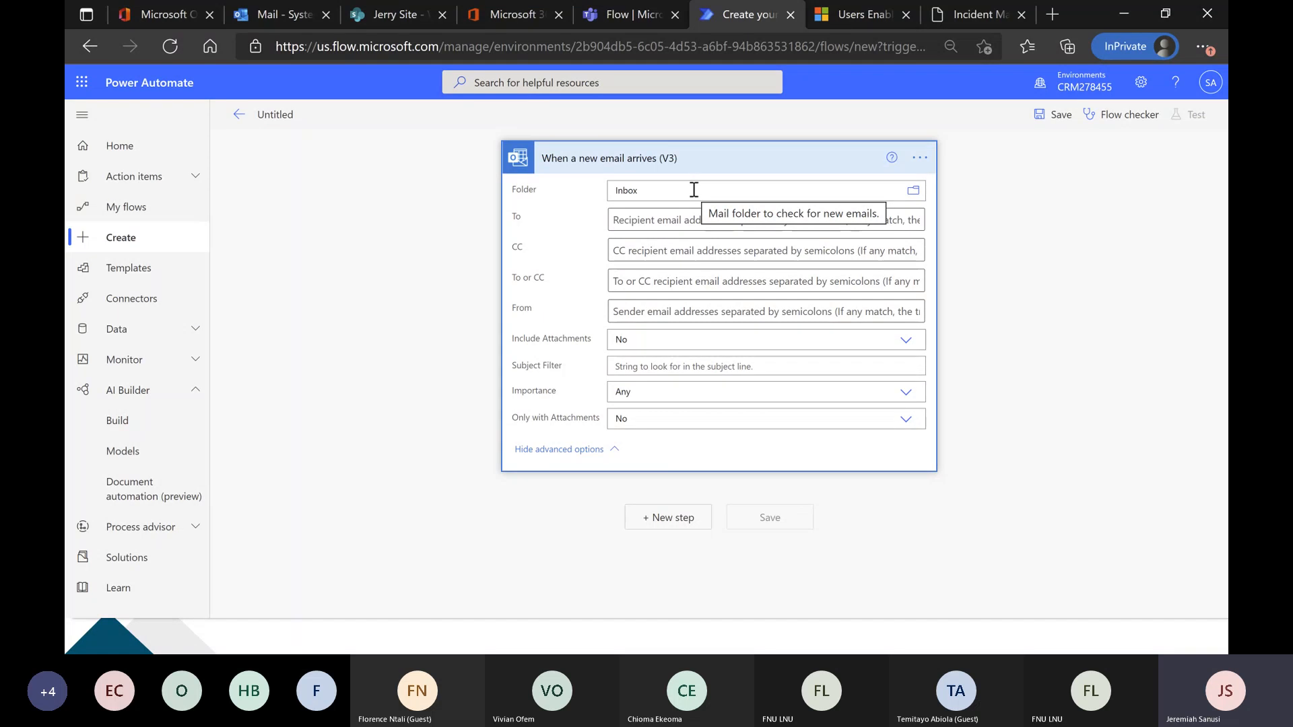
click(653, 371)
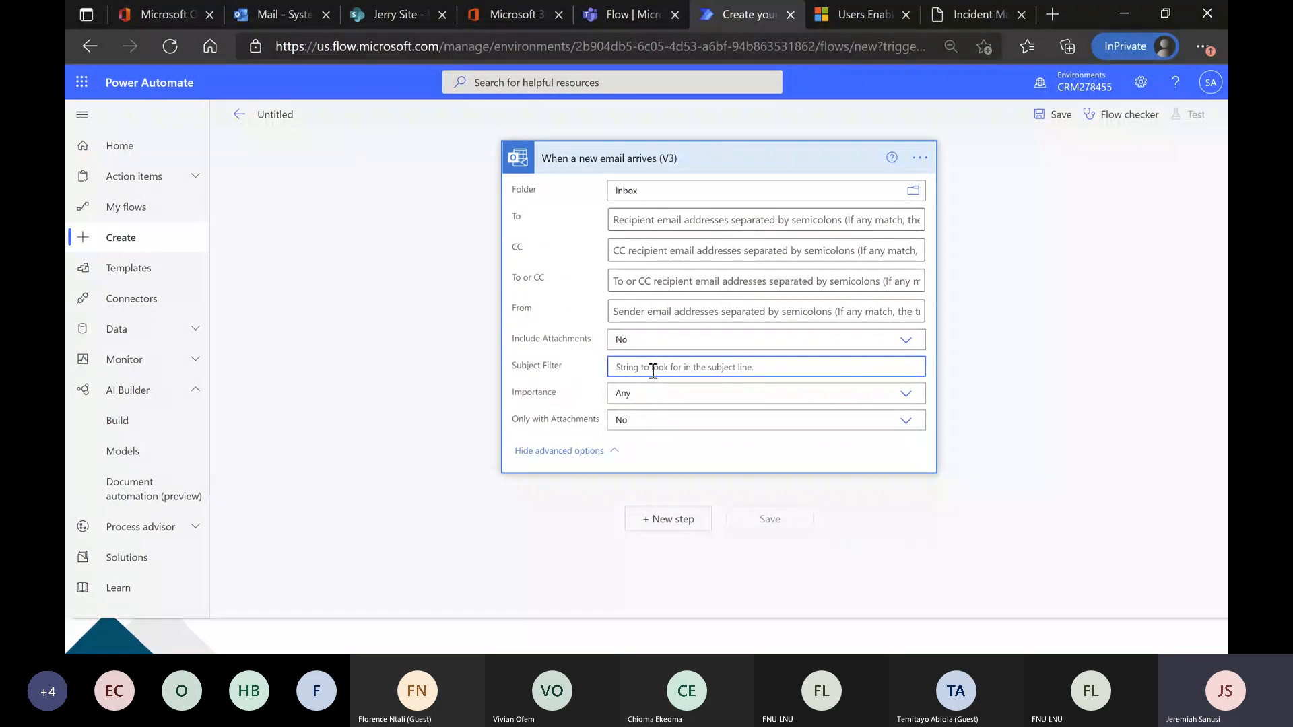
text(Invoice)
click(653, 422)
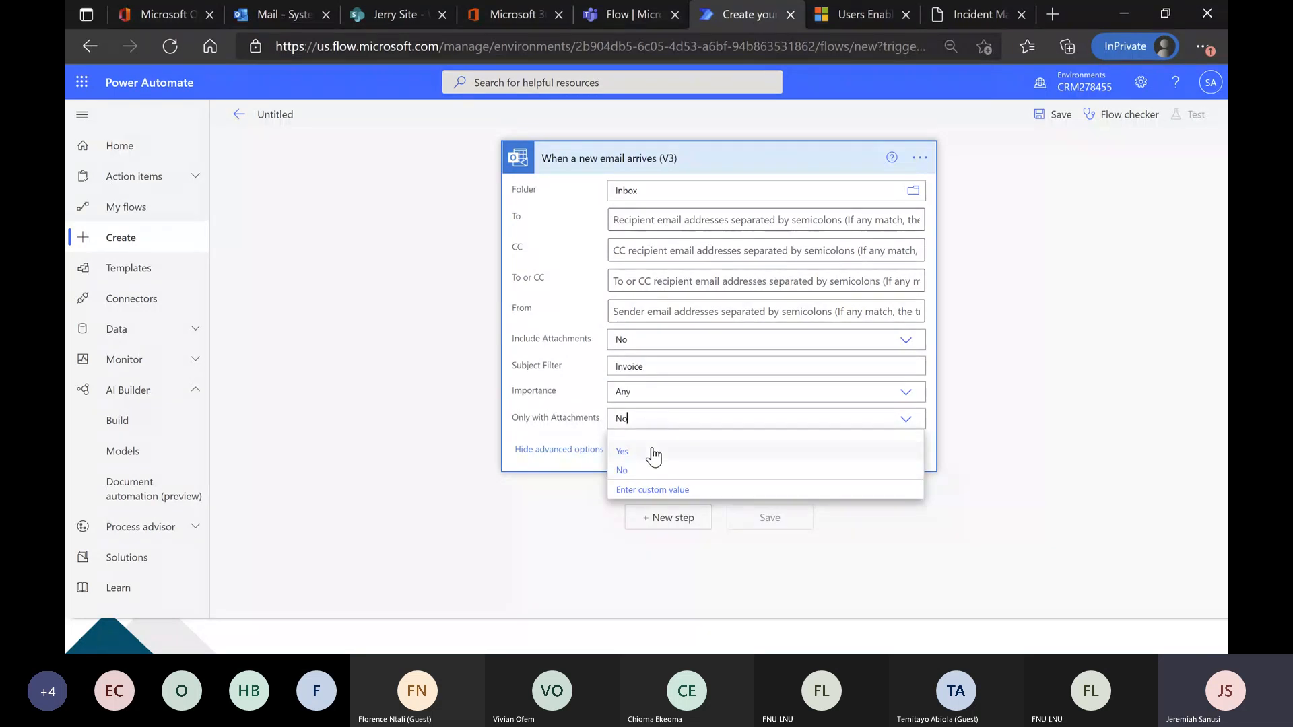
click(655, 453)
click(651, 345)
click(648, 375)
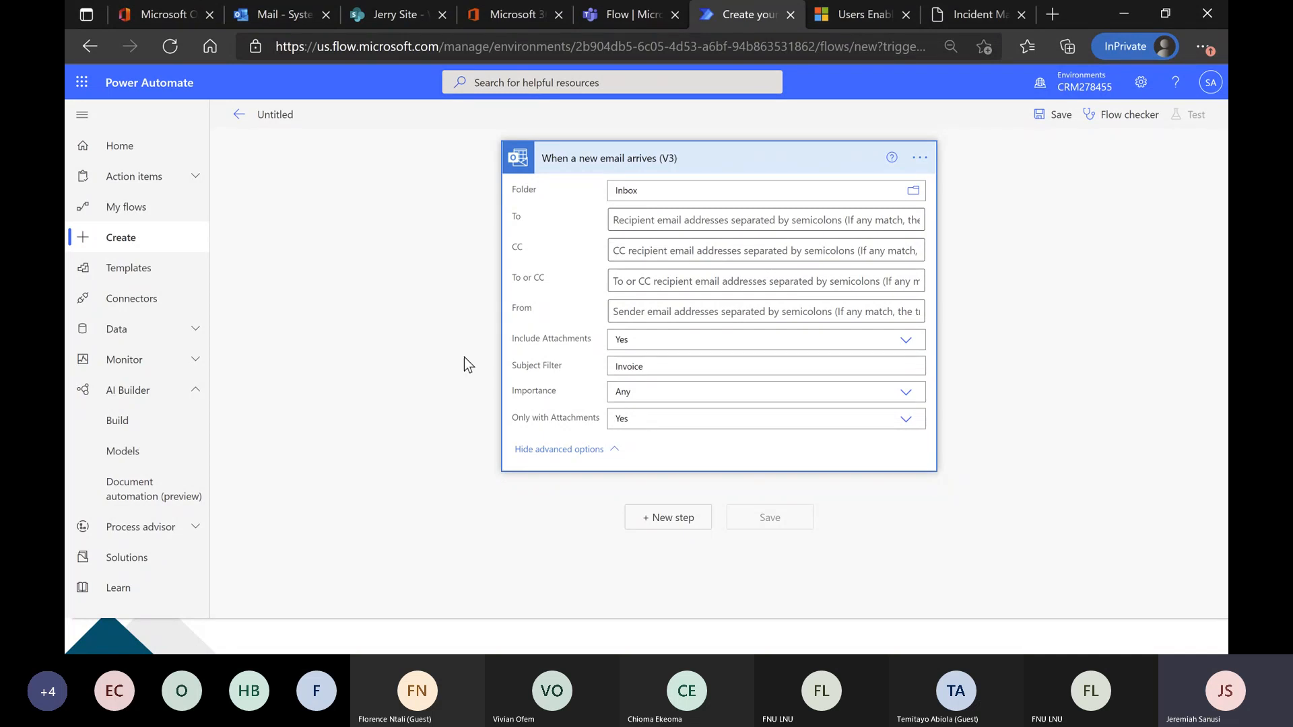
click(677, 165)
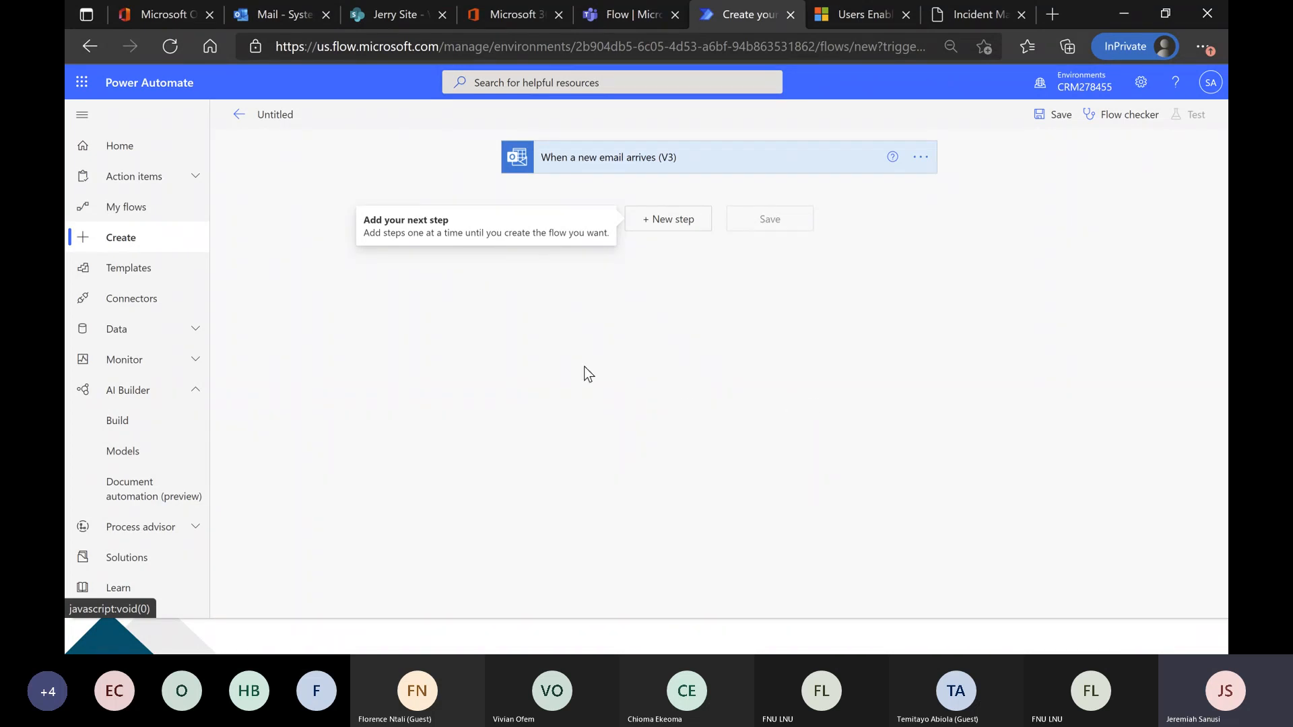
click(678, 222)
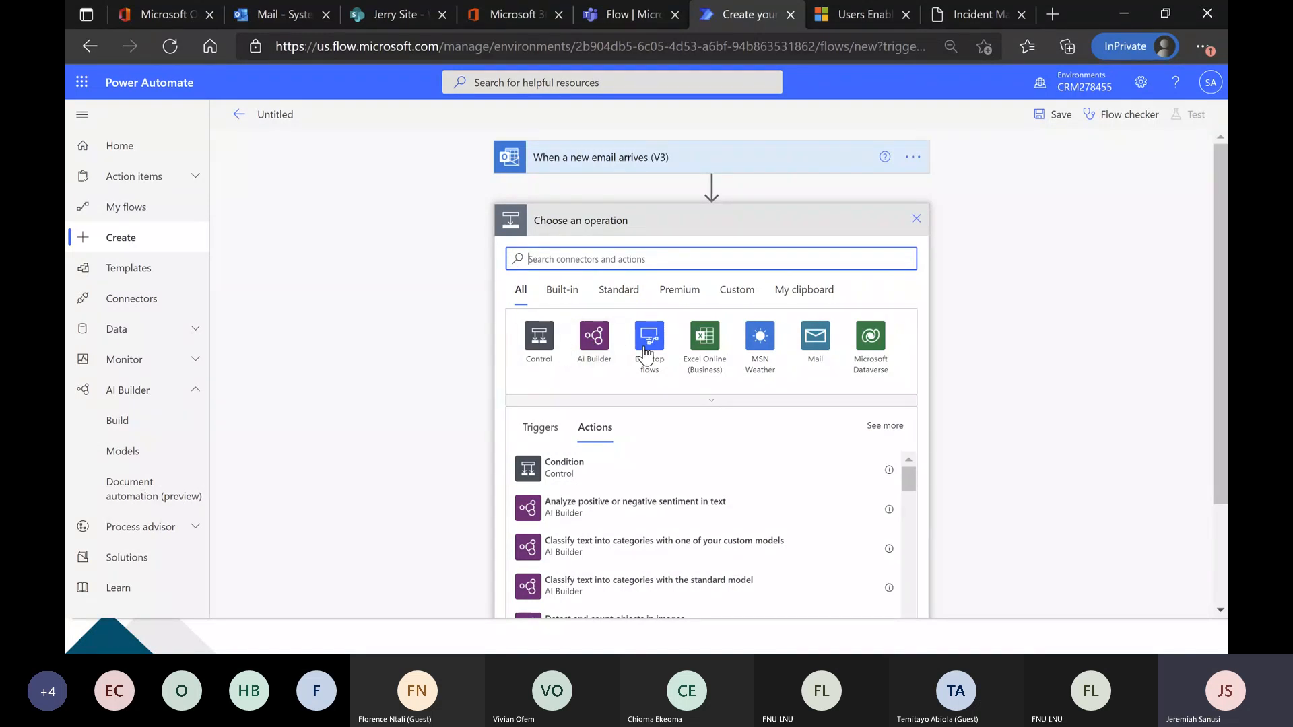
click(597, 352)
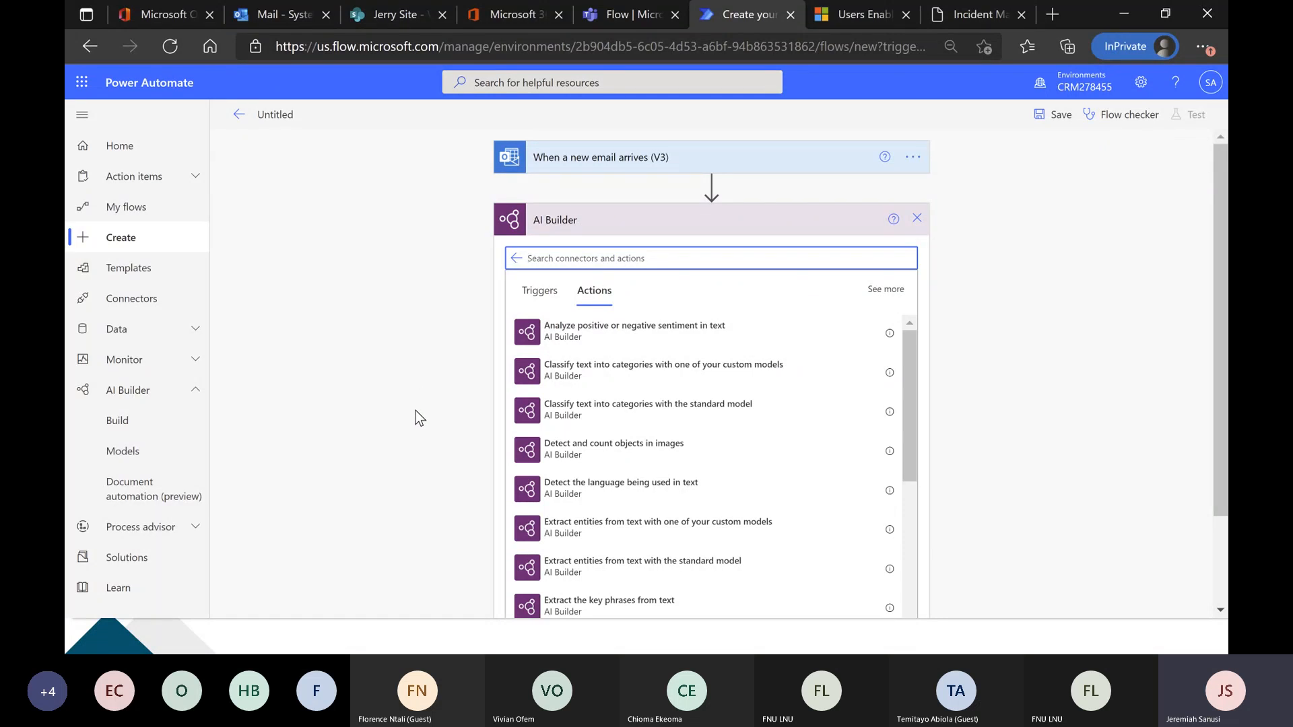
scroll(704, 469, down, 3)
scroll(703, 469, down, 4)
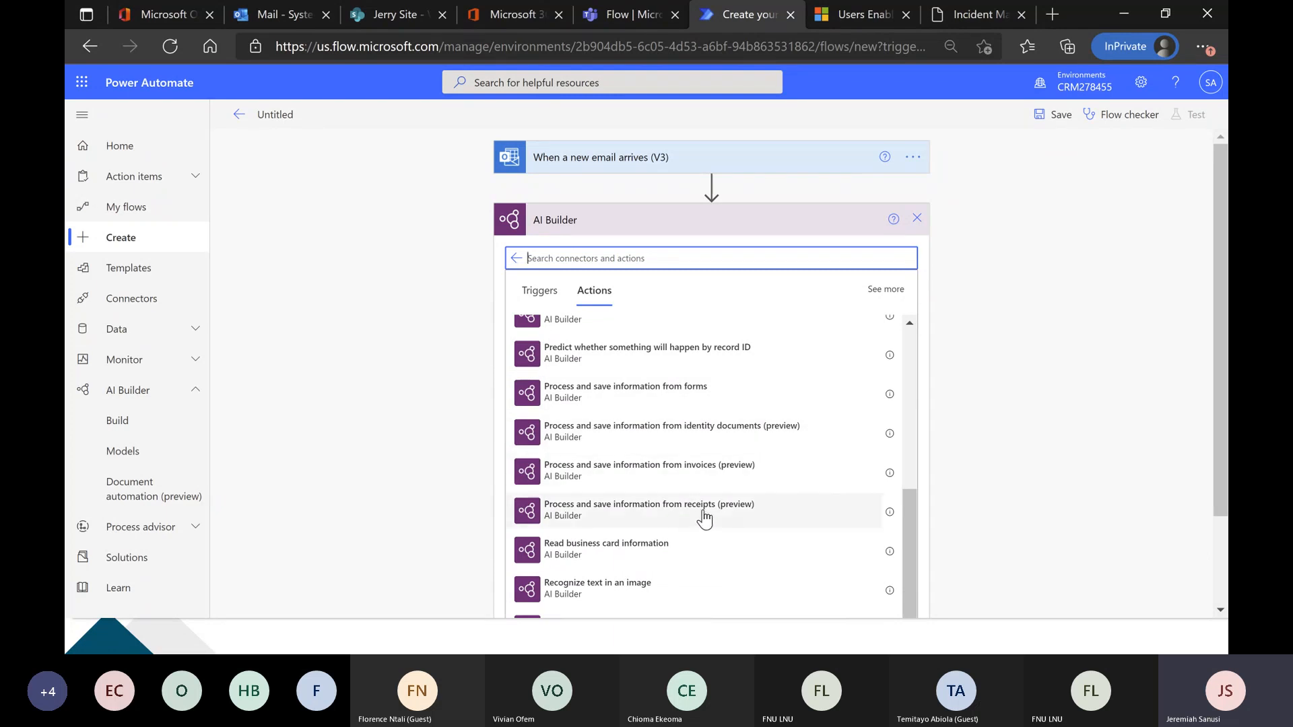
click(616, 468)
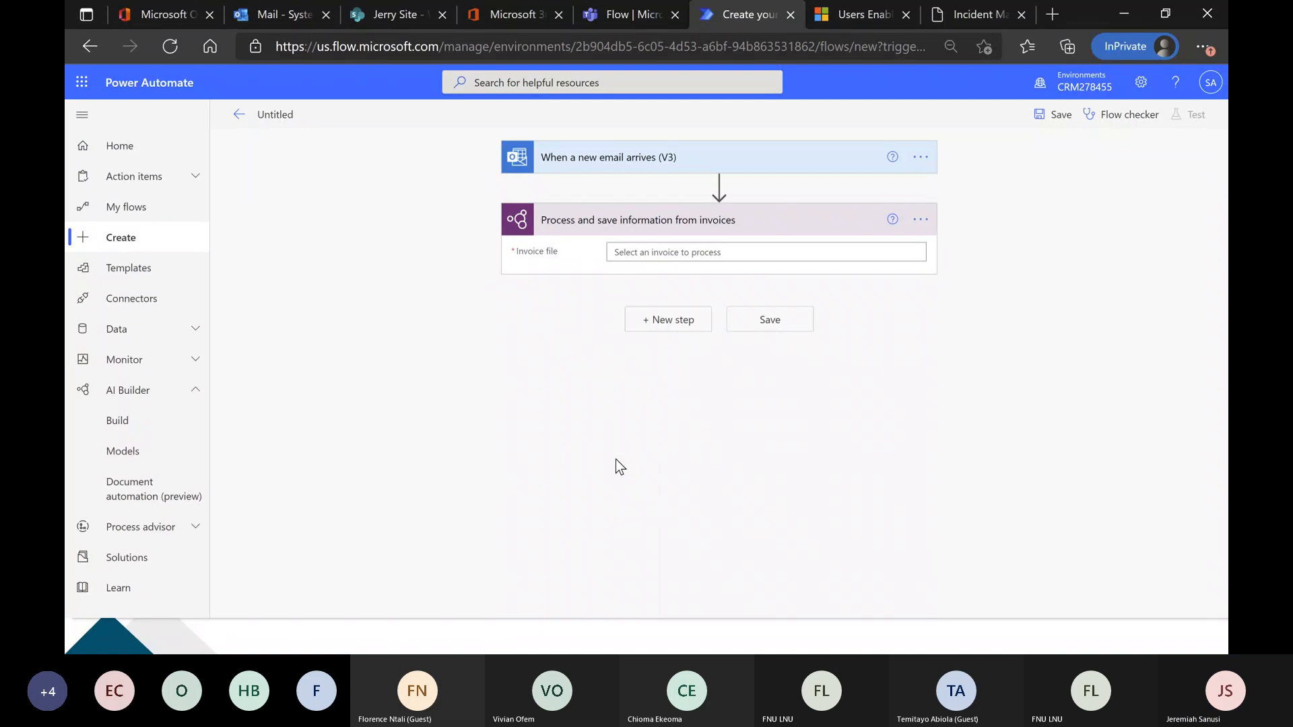
click(920, 219)
click(993, 401)
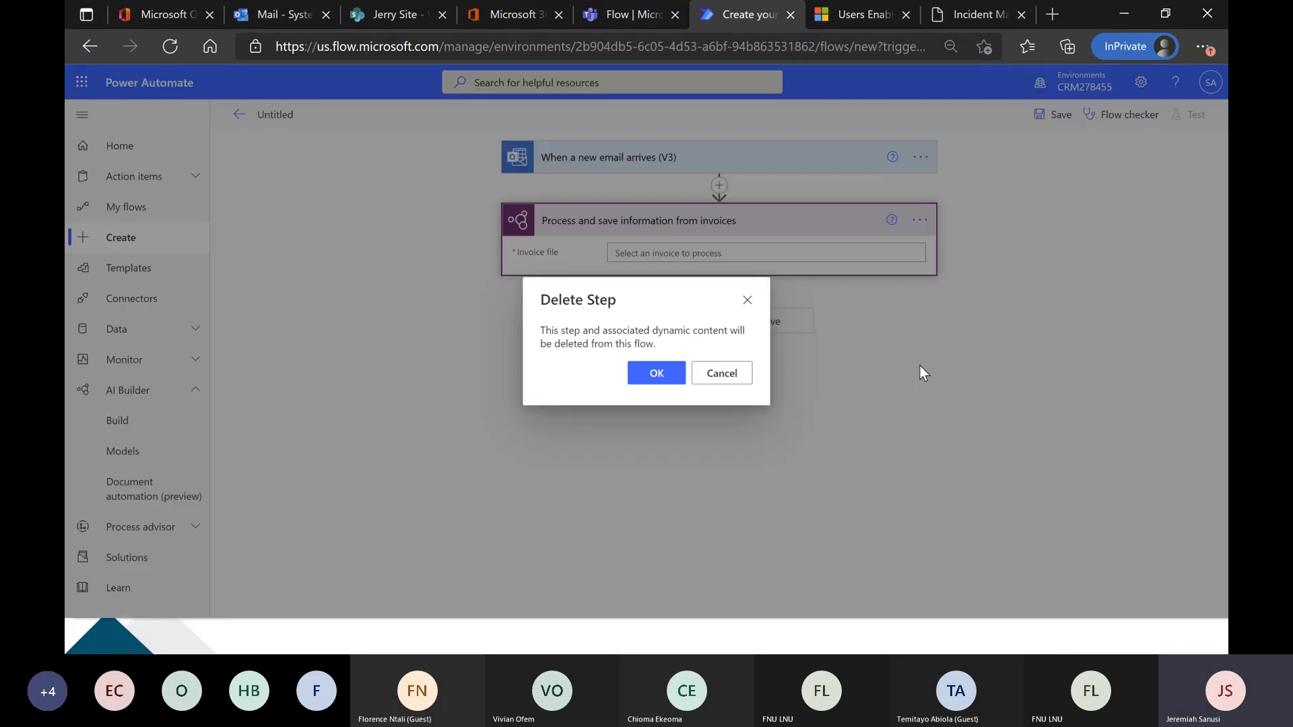
click(651, 377)
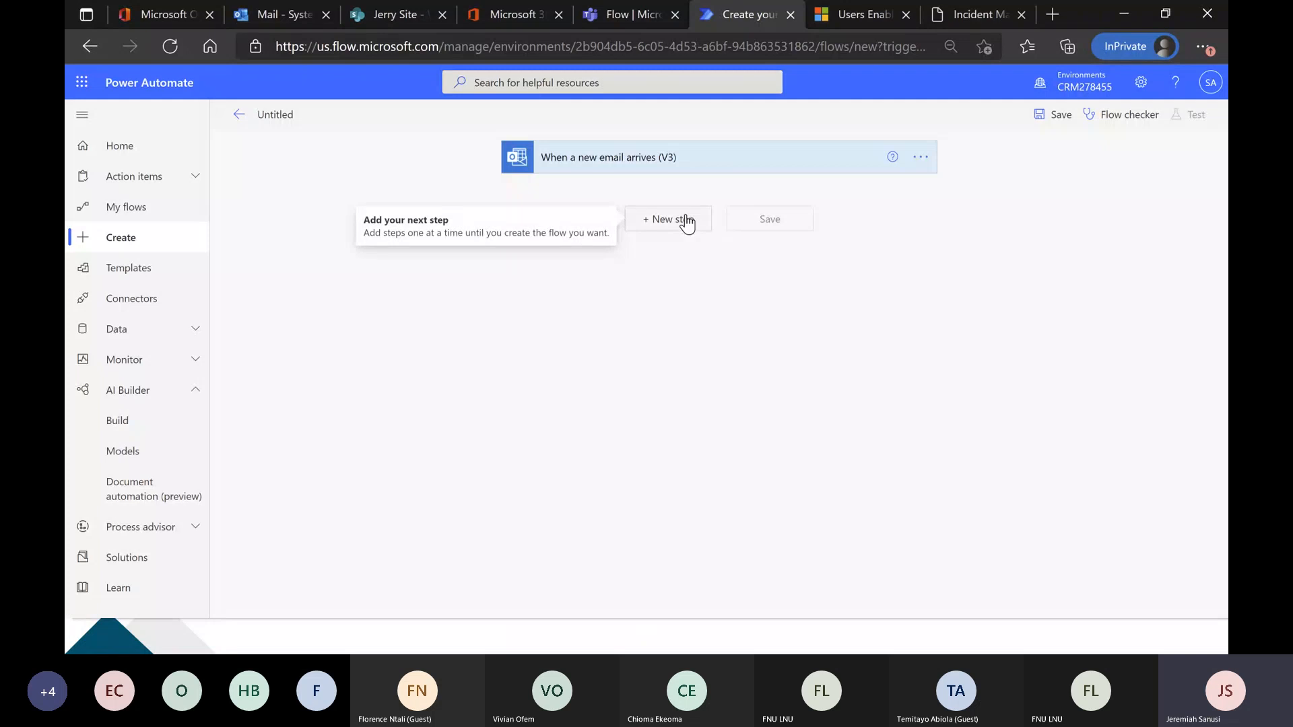
Add the AI Builder action Process and save information from forms after the email trigger.
click(682, 217)
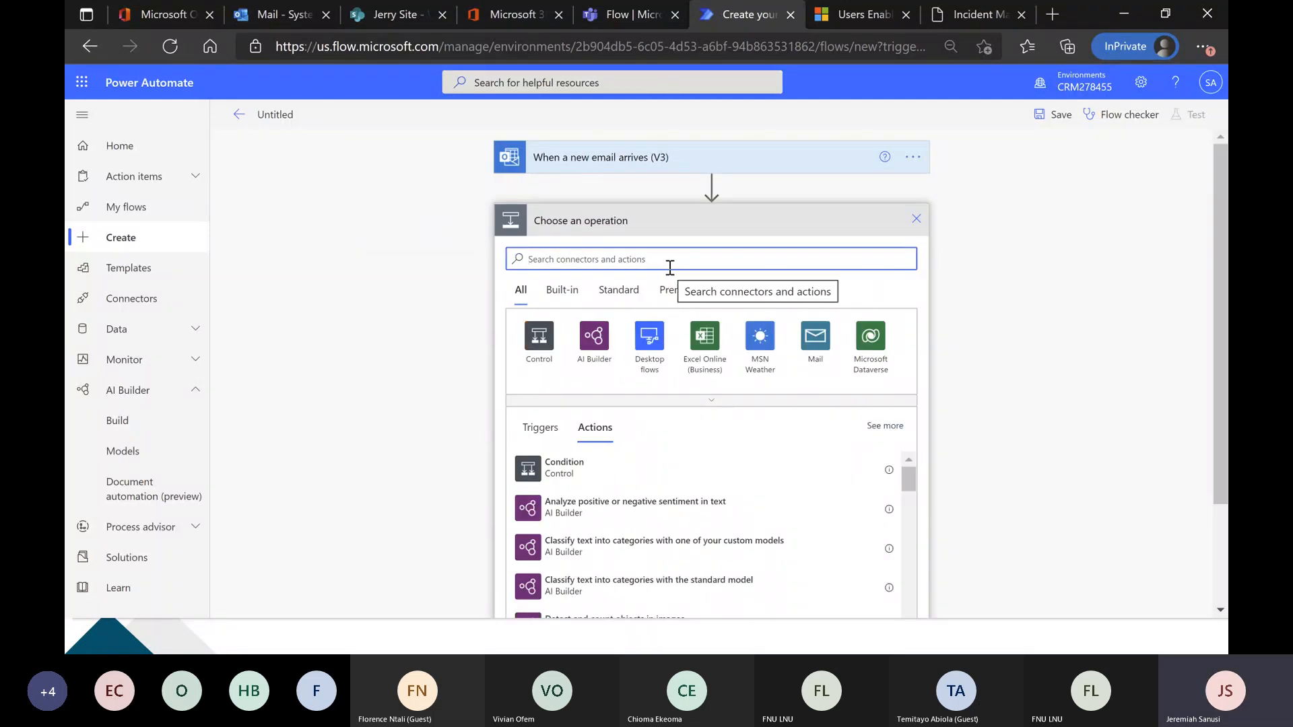
click(594, 340)
scroll(739, 428, down, 2)
scroll(739, 427, down, 5)
scroll(729, 419, down, 1)
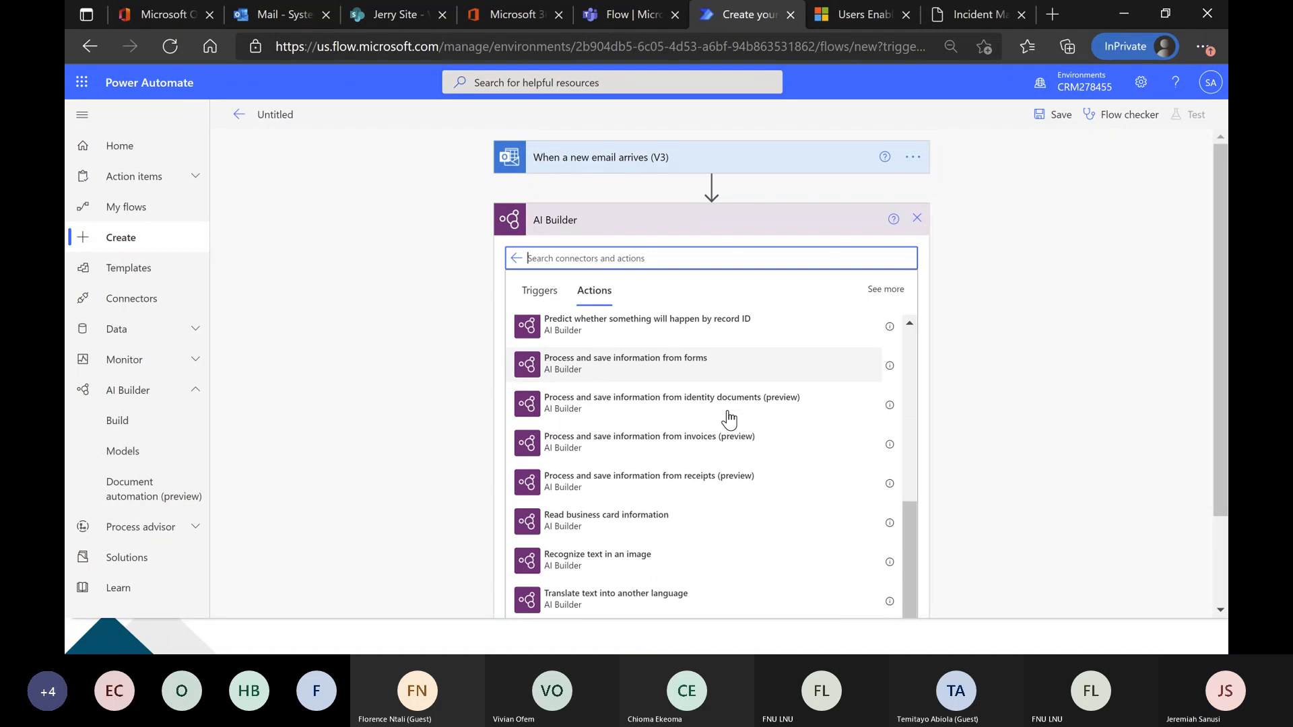
click(696, 378)
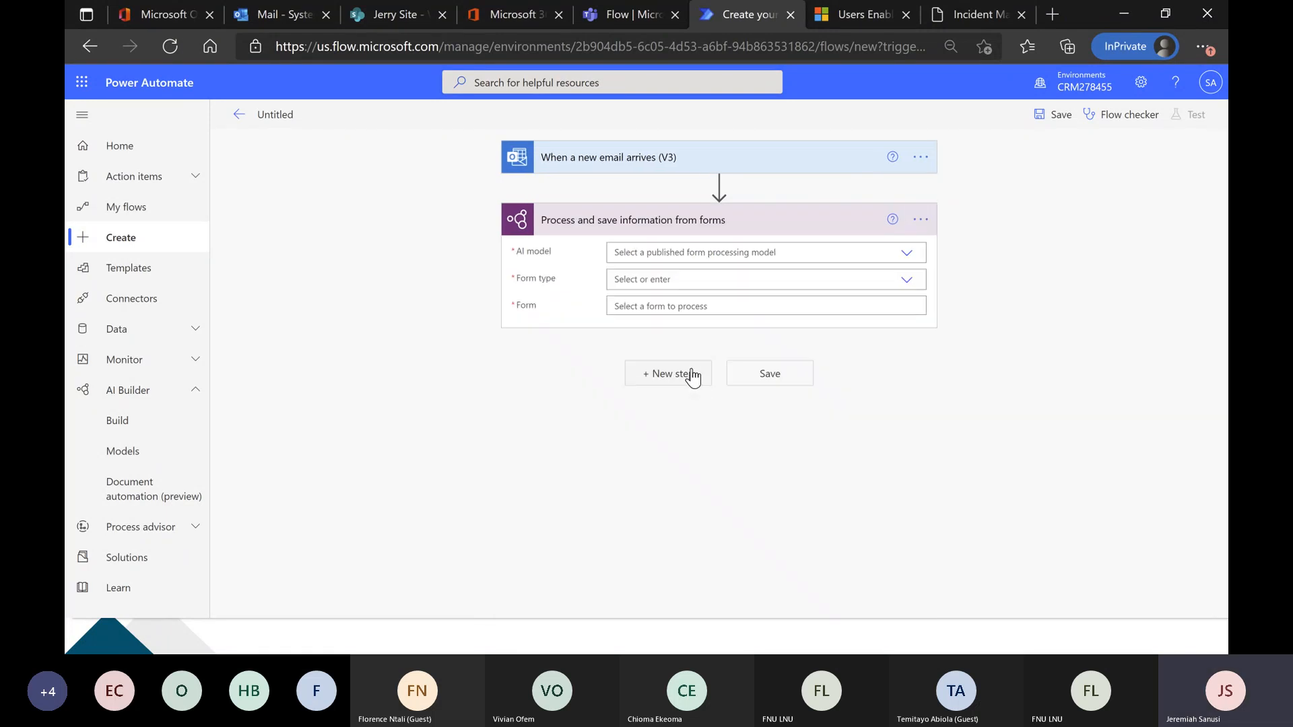
Set the form processing action to use Wogepeef Model, form type PDF Document, and Attachments Content as the form.
click(909, 255)
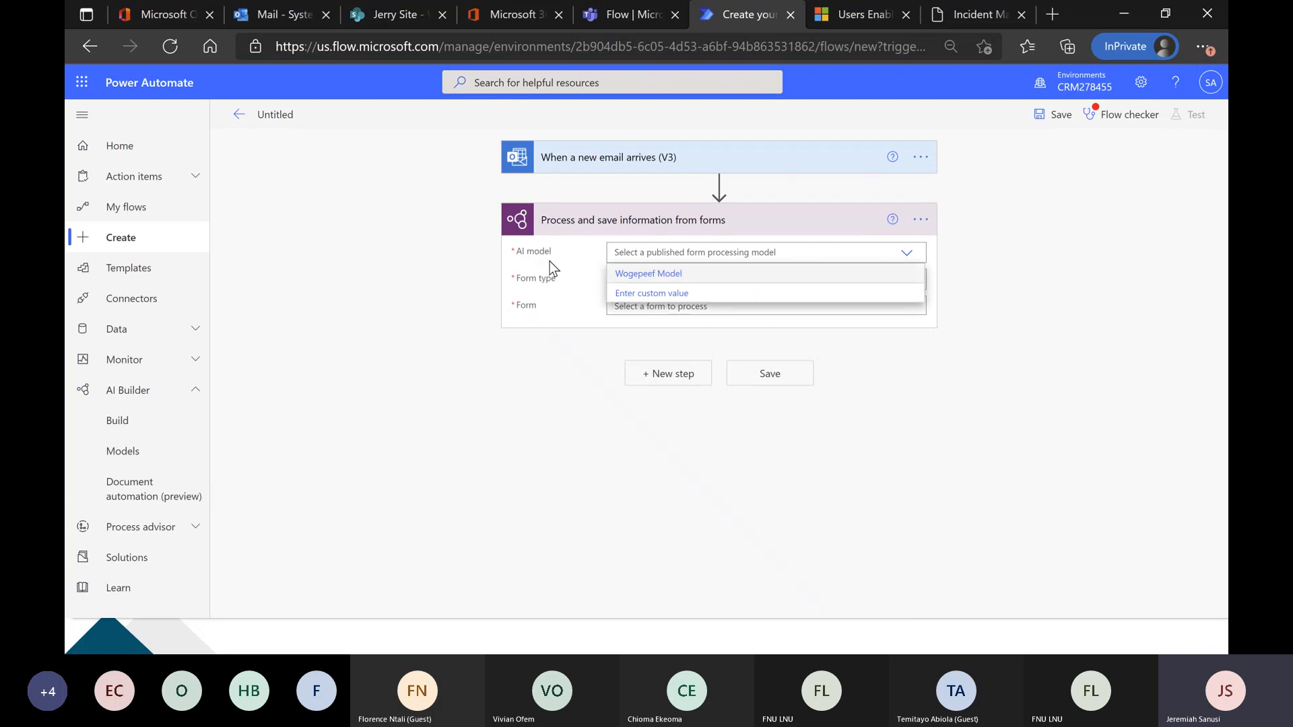
click(671, 278)
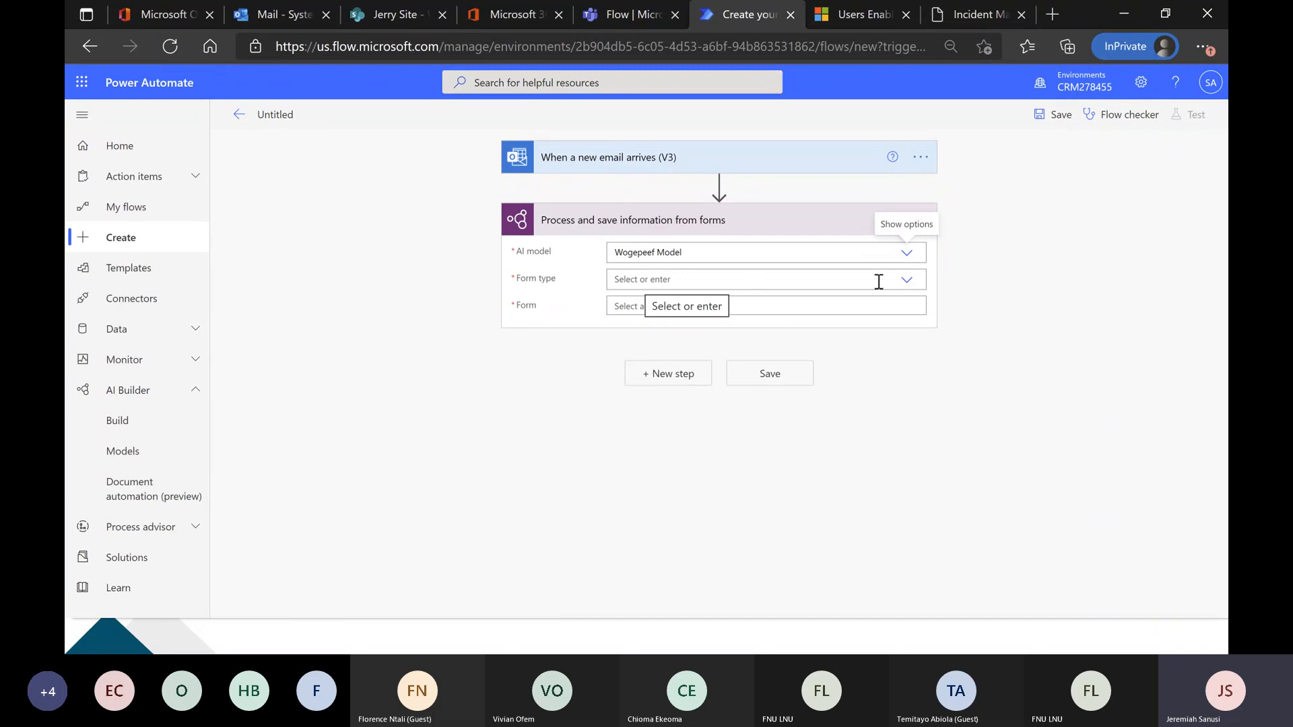
click(906, 283)
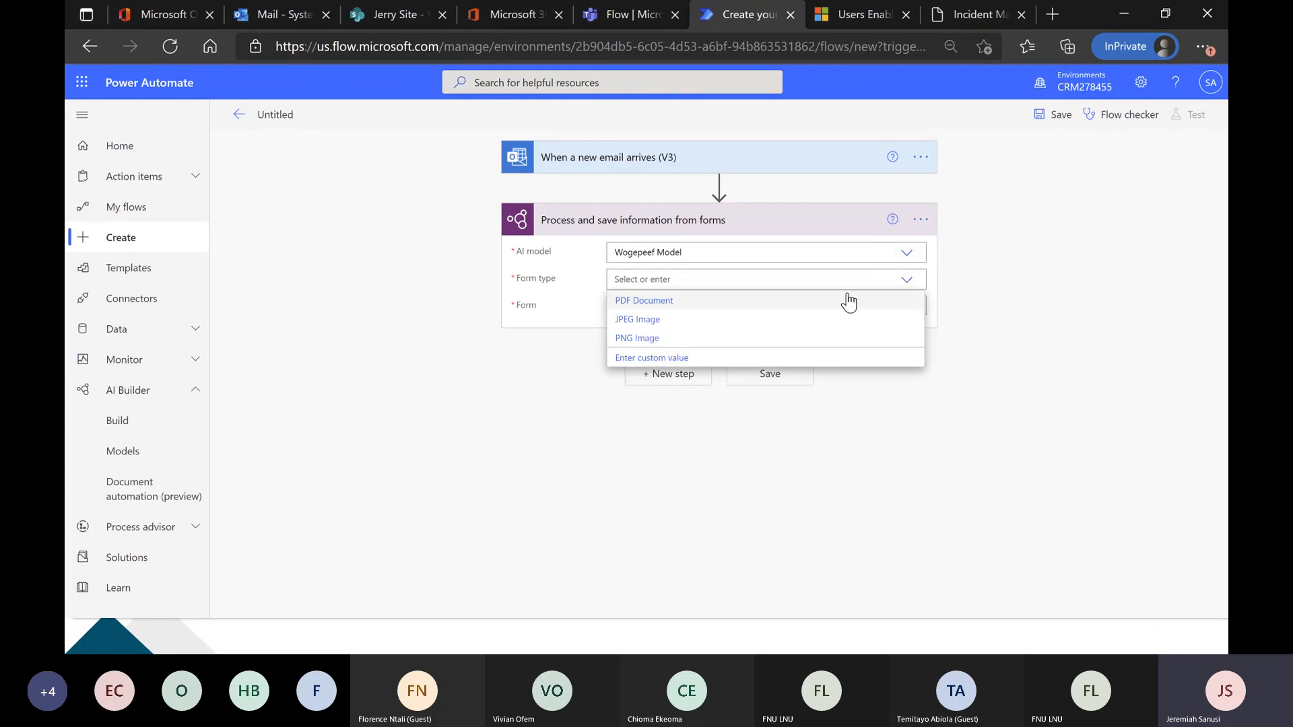
click(721, 306)
click(688, 308)
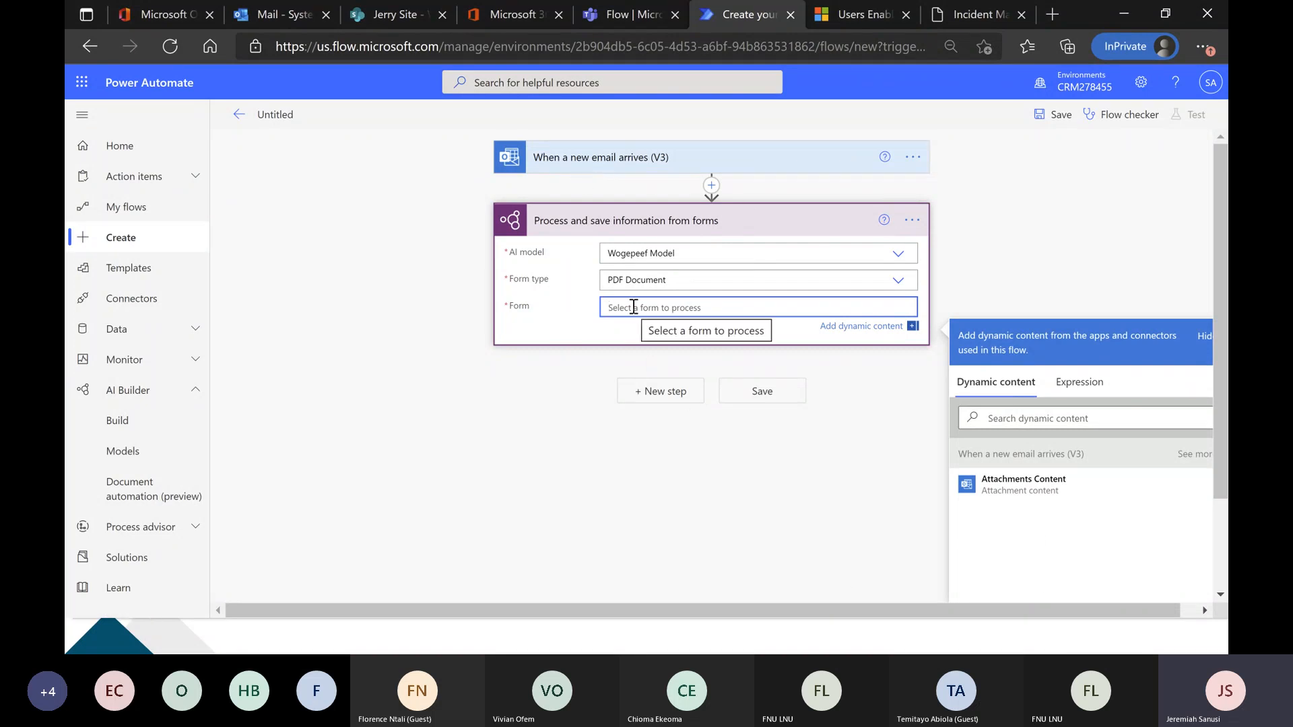
click(1026, 493)
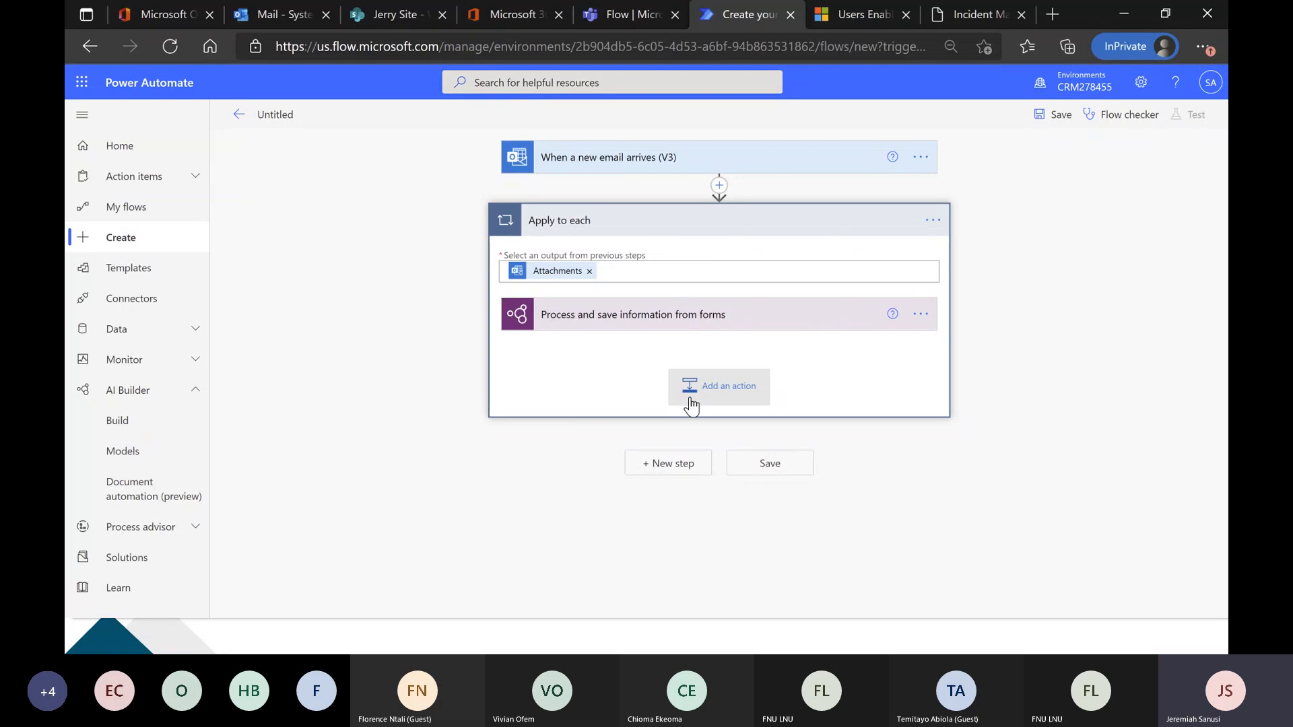
Add the Microsoft Teams action Post a choice of options as the Flow bot to a user inside the Apply to each loop.
click(629, 415)
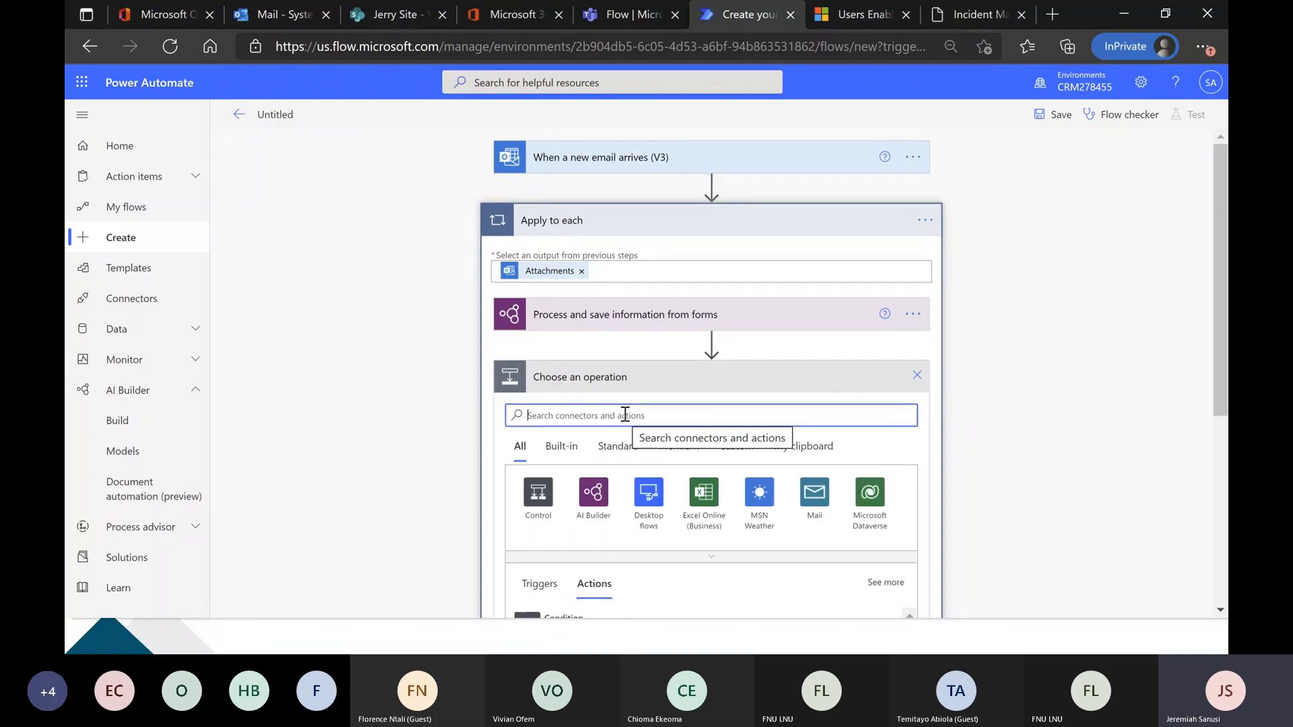
text(Teams)
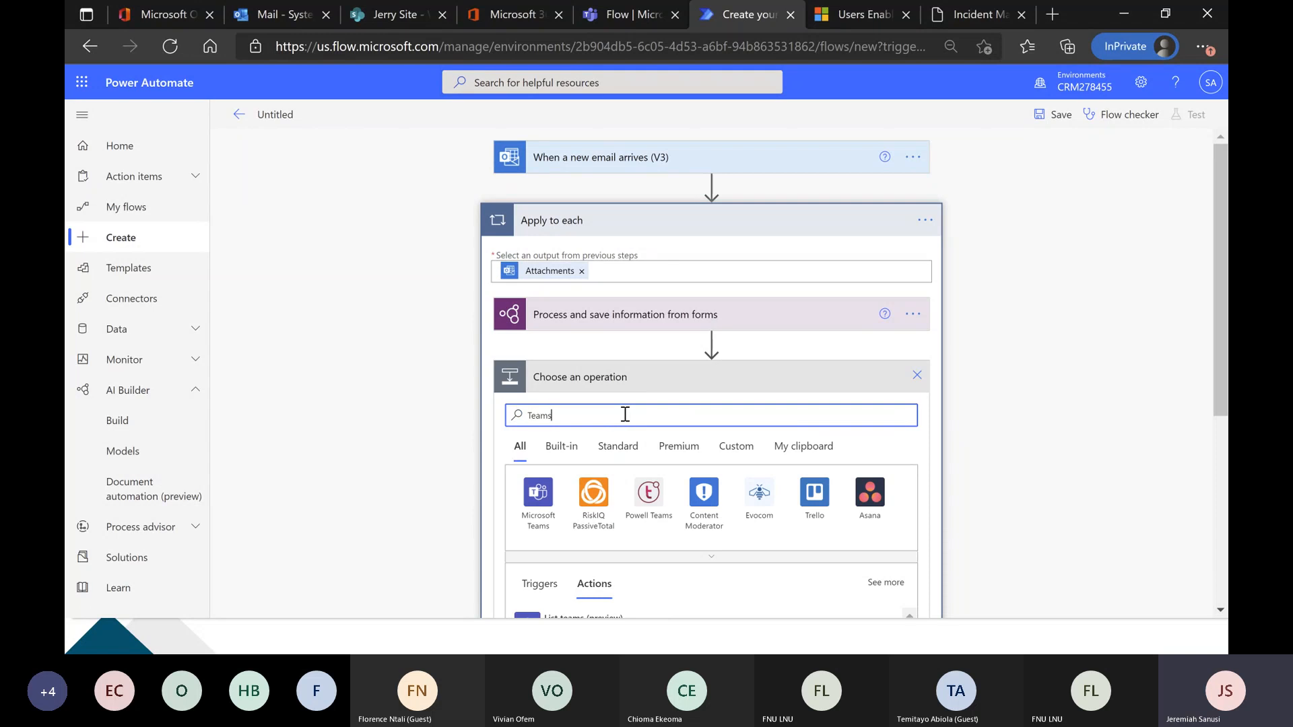
scroll(431, 426, down, 1)
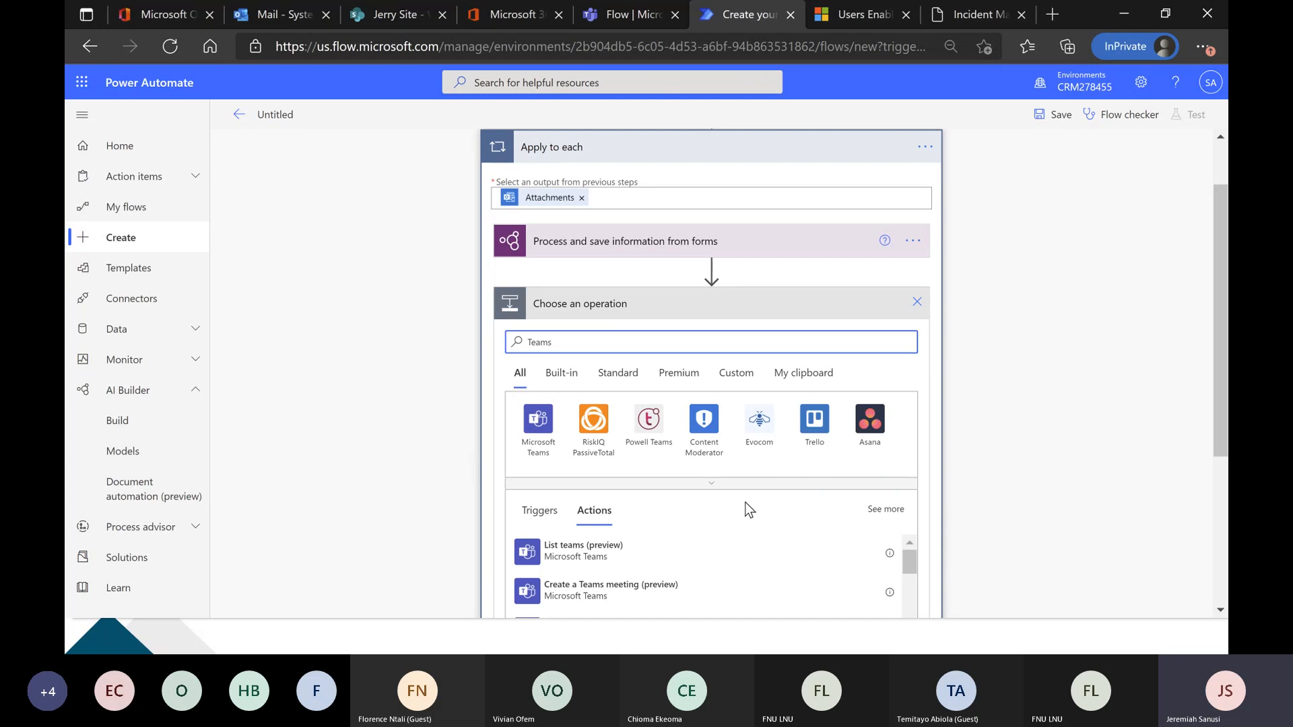
scroll(750, 510, down, 1)
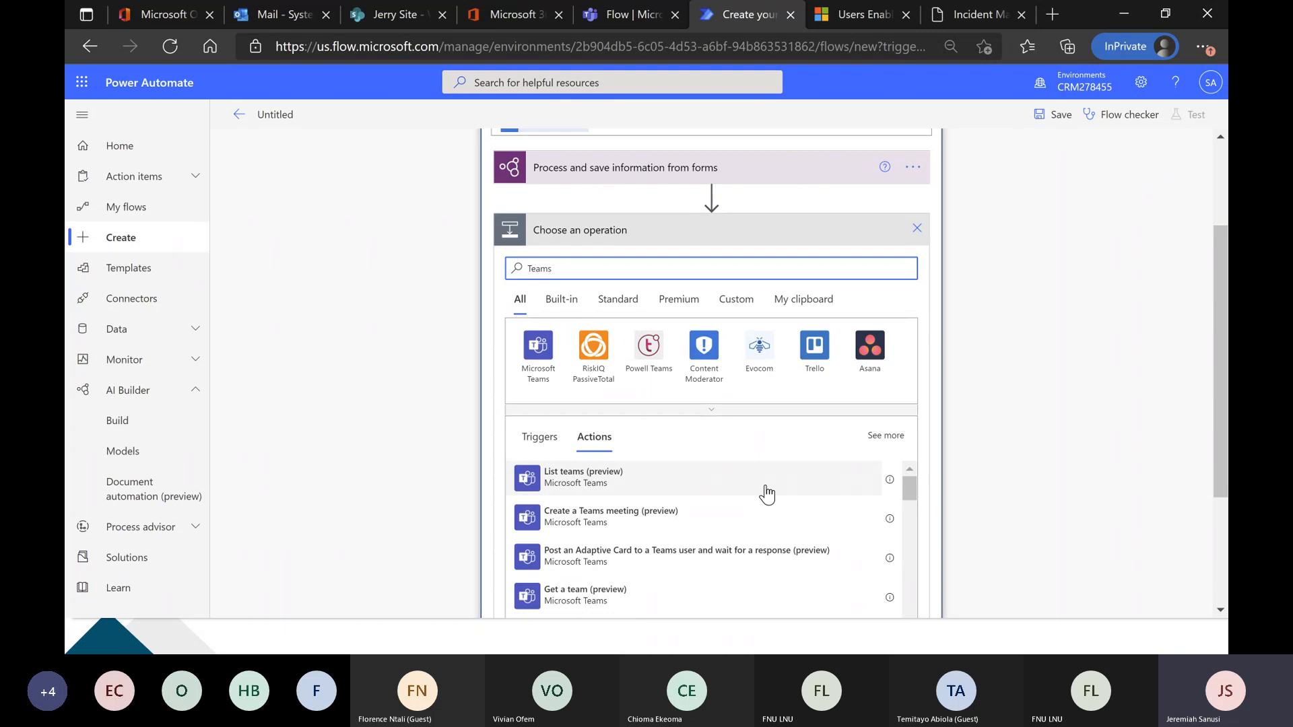
scroll(767, 493, down, 1)
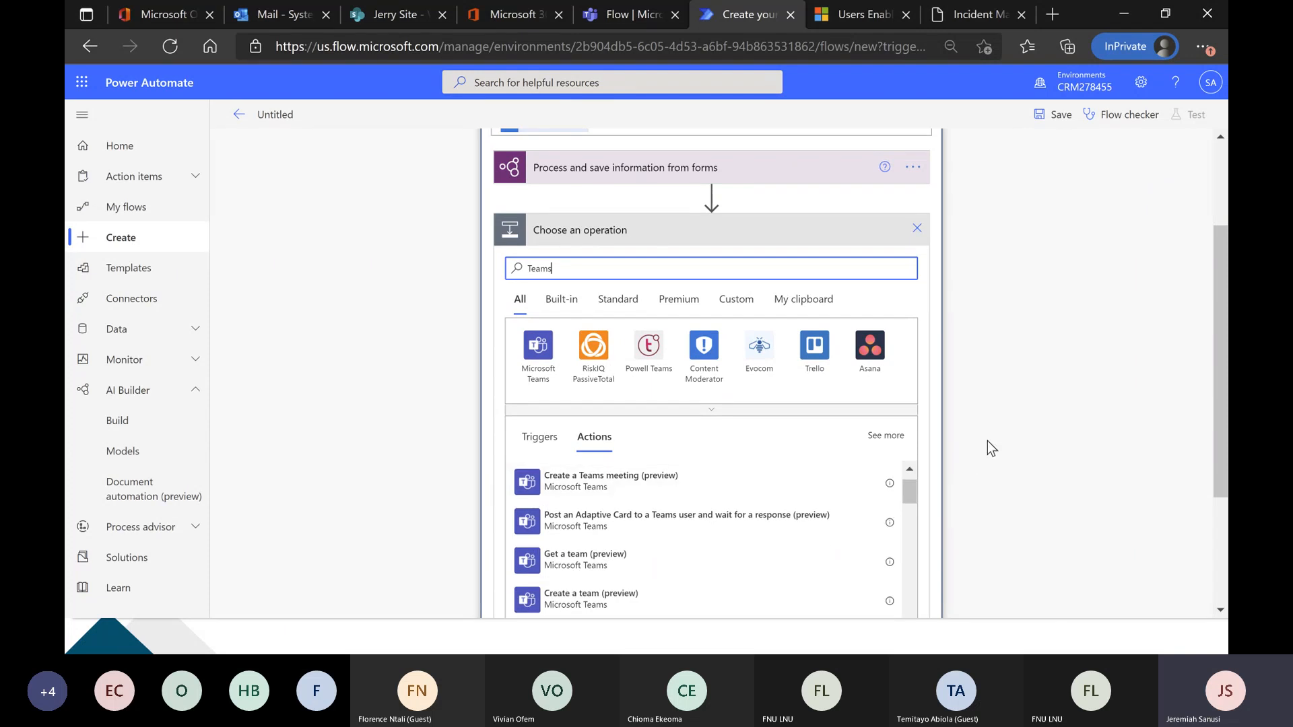
scroll(987, 440, down, 1)
scroll(716, 467, down, 2)
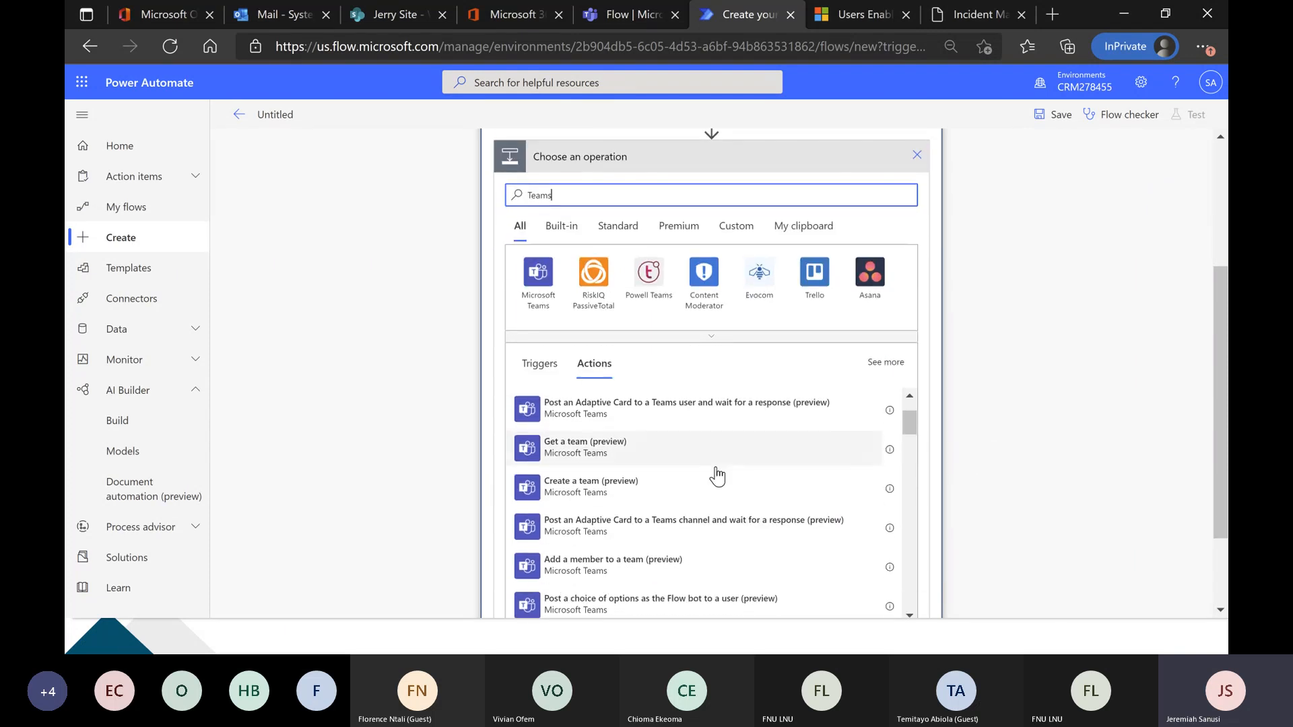
scroll(716, 475, down, 1)
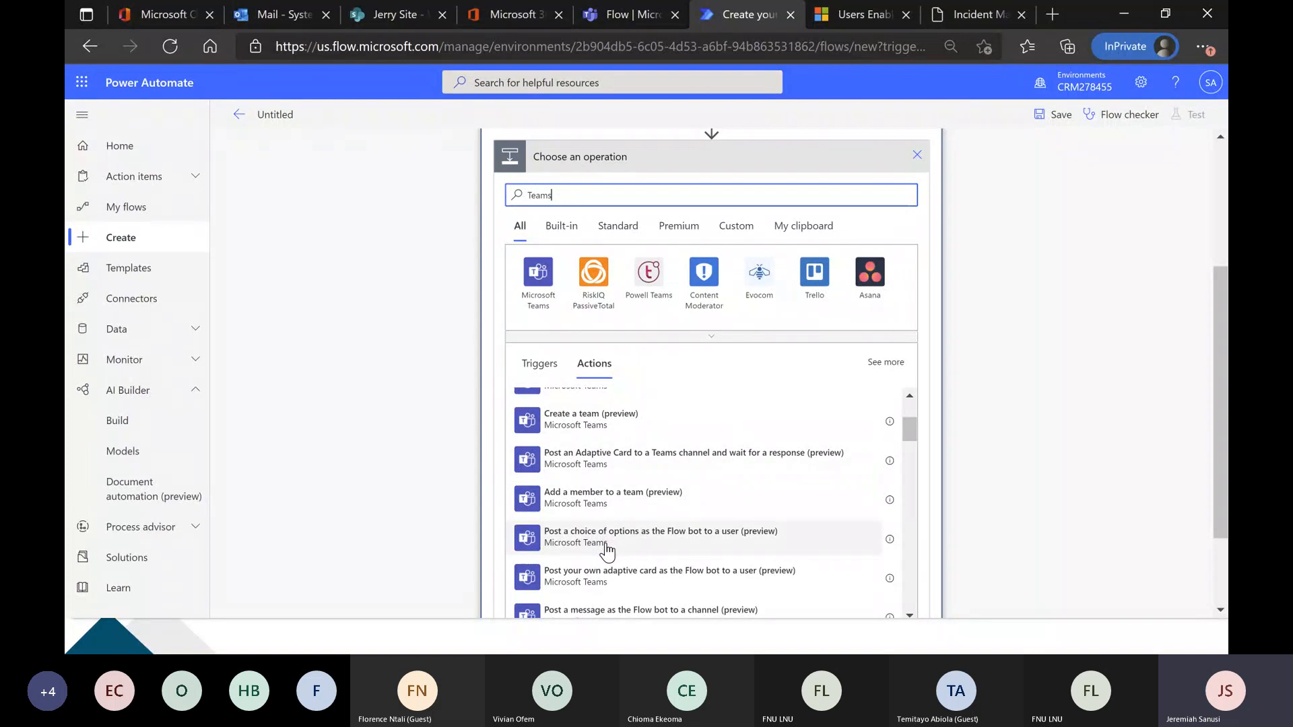
click(723, 546)
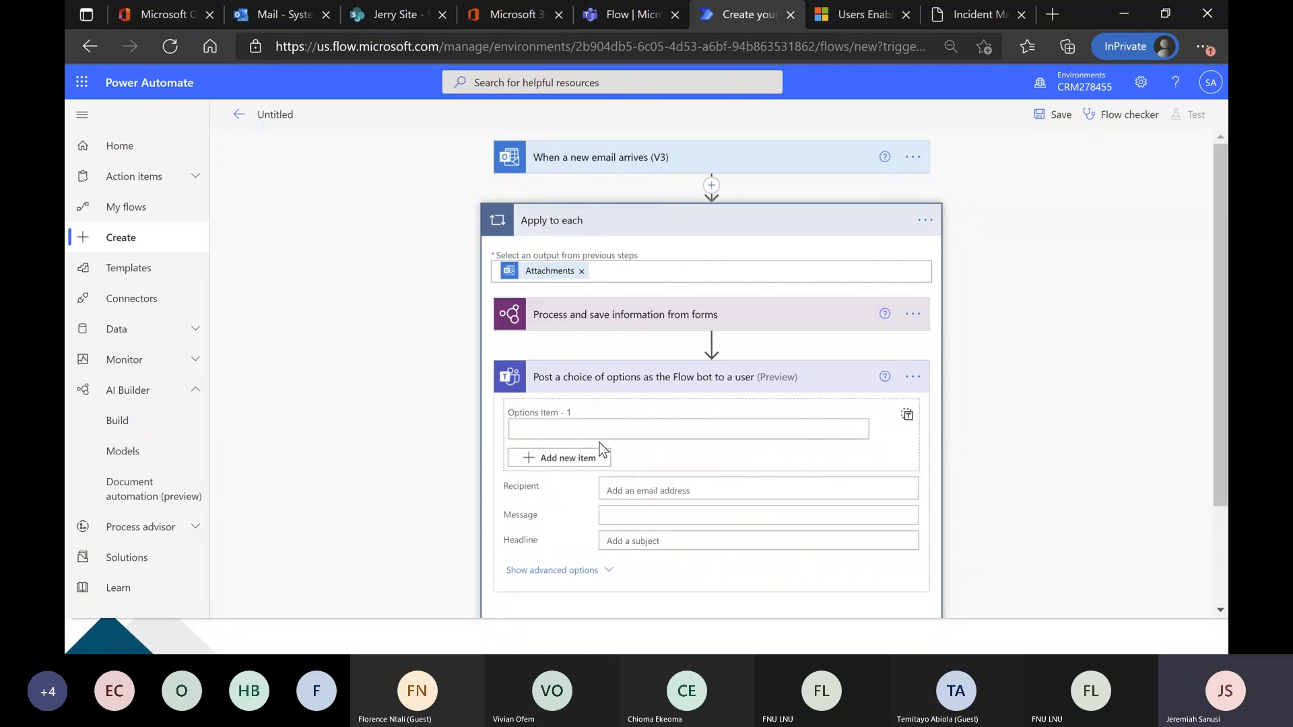
Enter Approve and Reject as the two option items of the Teams choice action.
scroll(369, 400, down, 2)
click(557, 297)
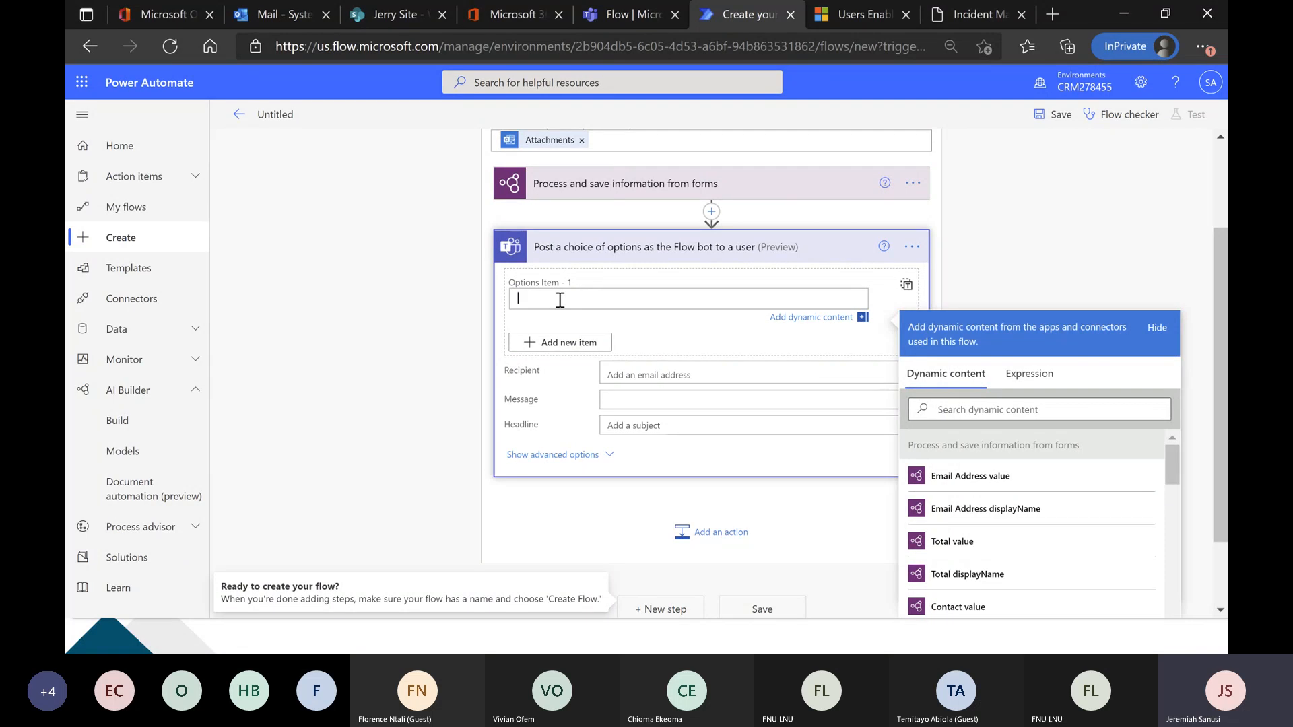
text(Approve)
click(564, 343)
click(569, 344)
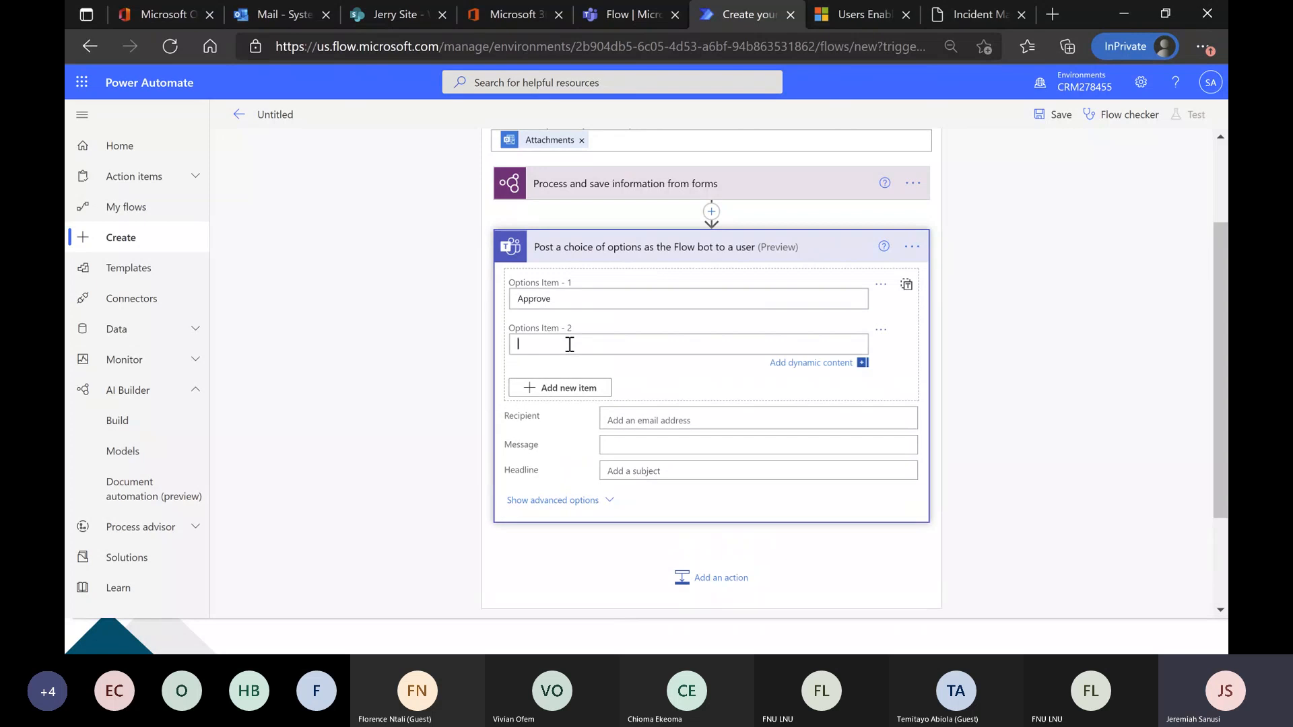
text(Reject)
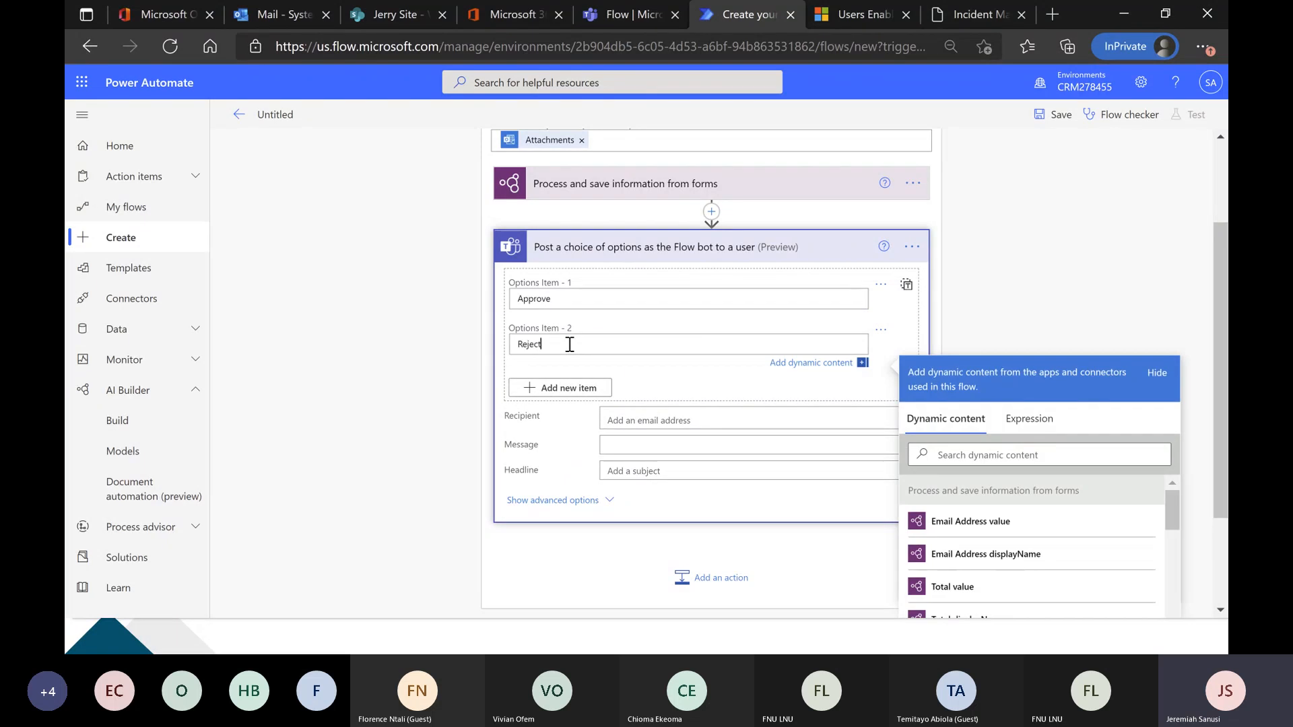
Search for "admin" and set the System Administrator account as the recipient of the Teams choice action.
click(637, 418)
scroll(657, 400, down, 1)
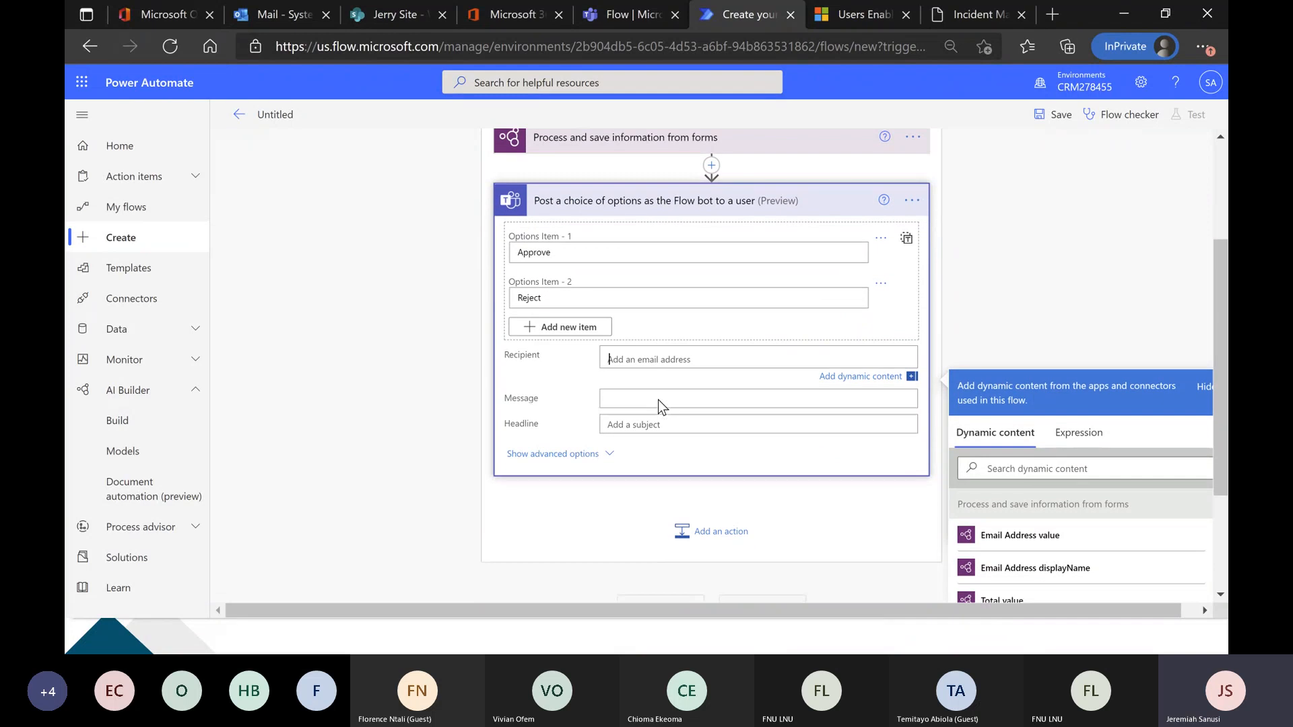
text(admin)
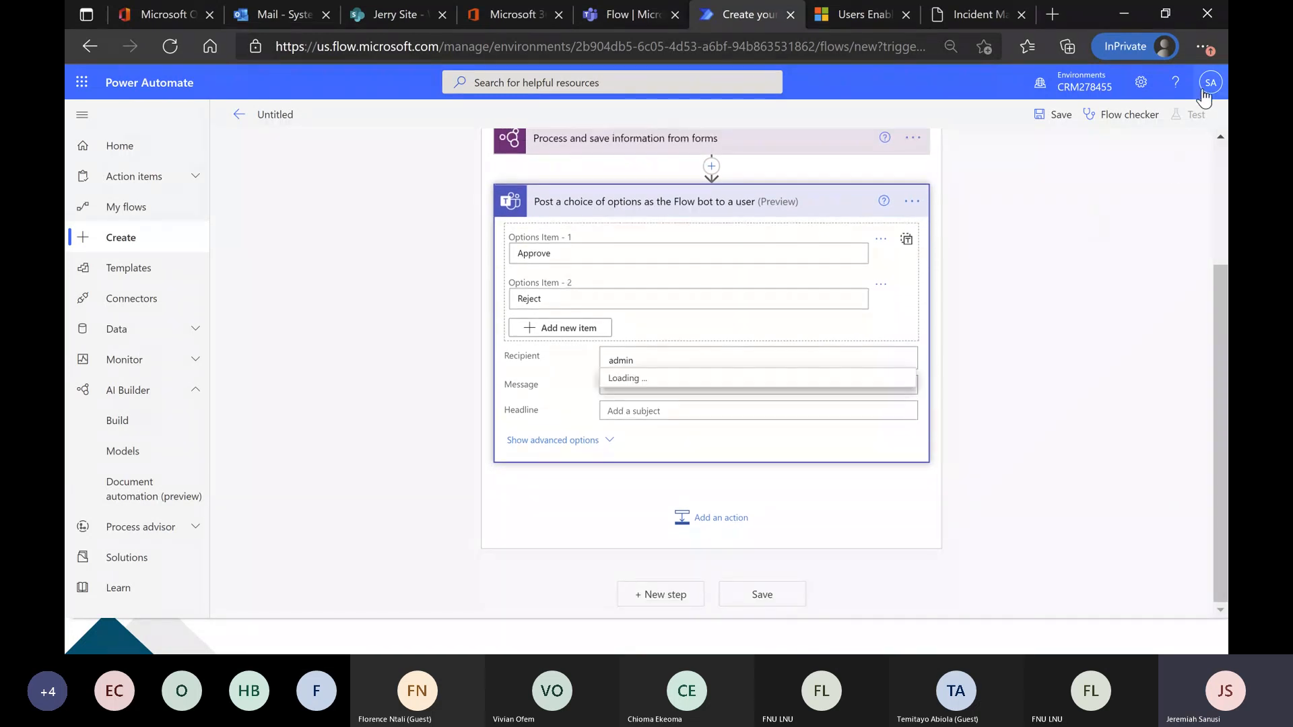
click(702, 392)
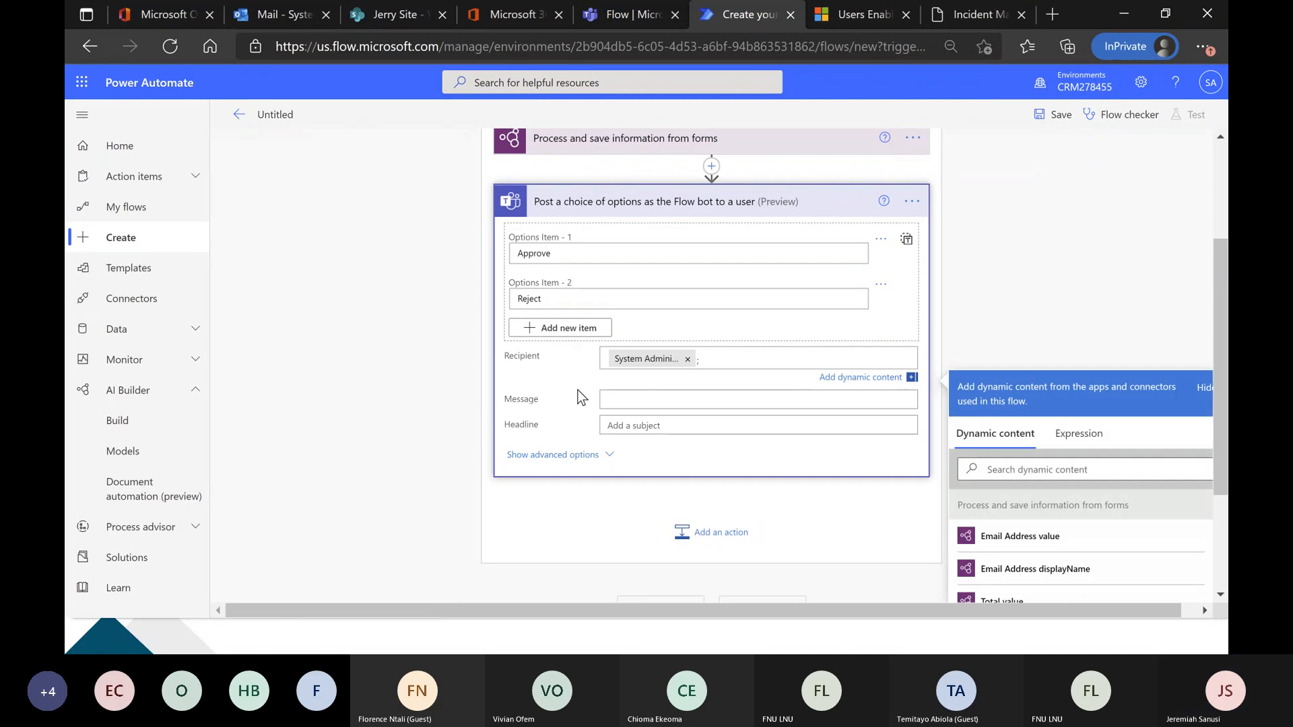
Set the headline of the Teams choice action to "A new item has been created".
click(640, 400)
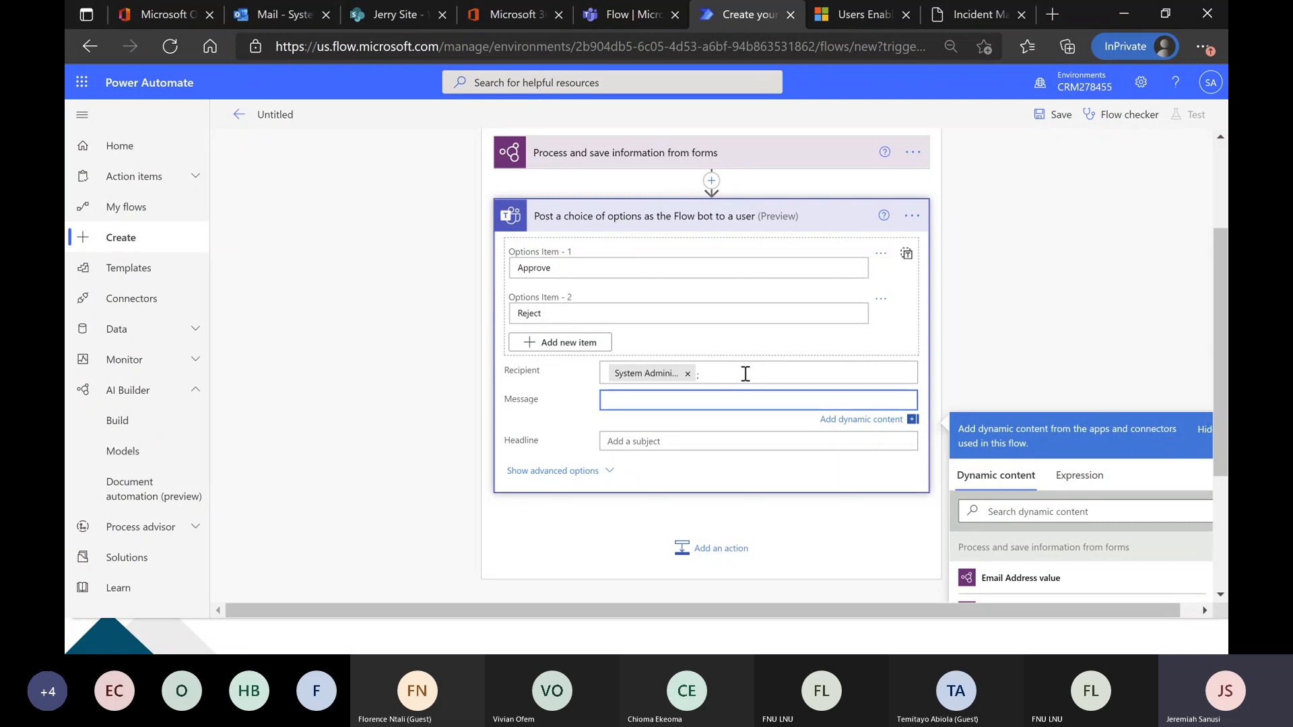
click(667, 440)
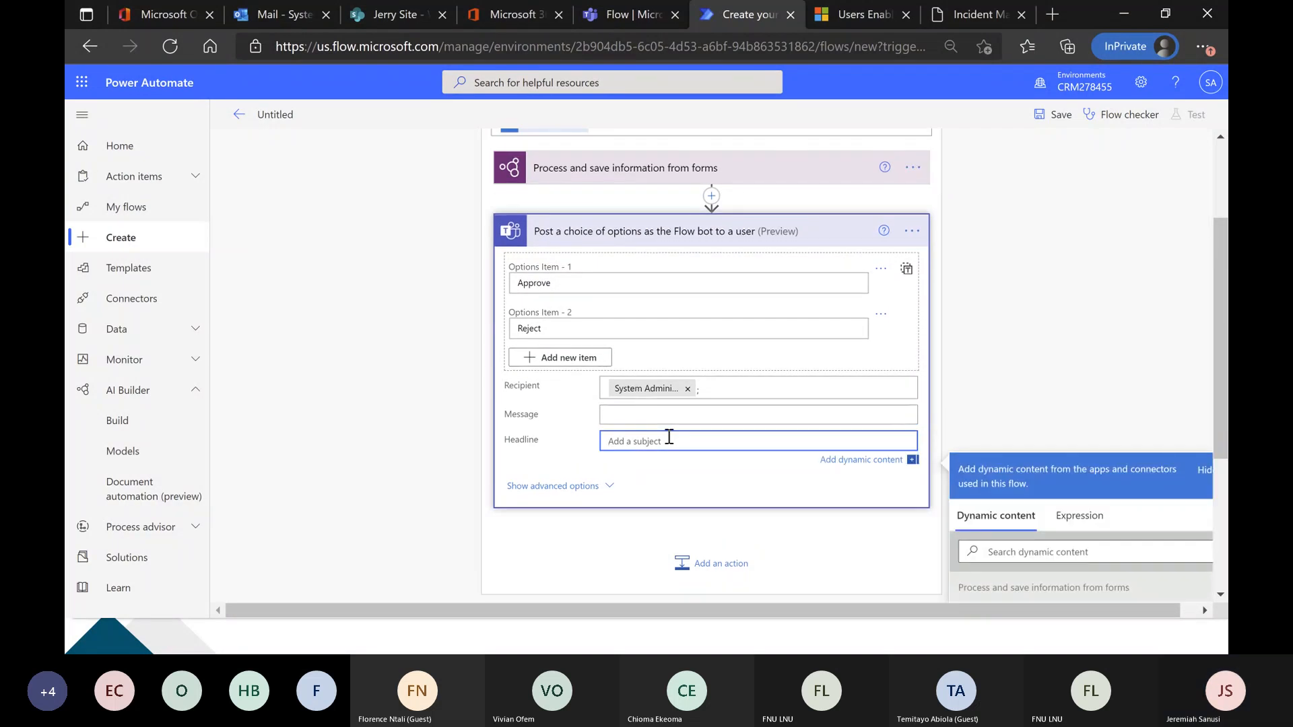
text(A new item )
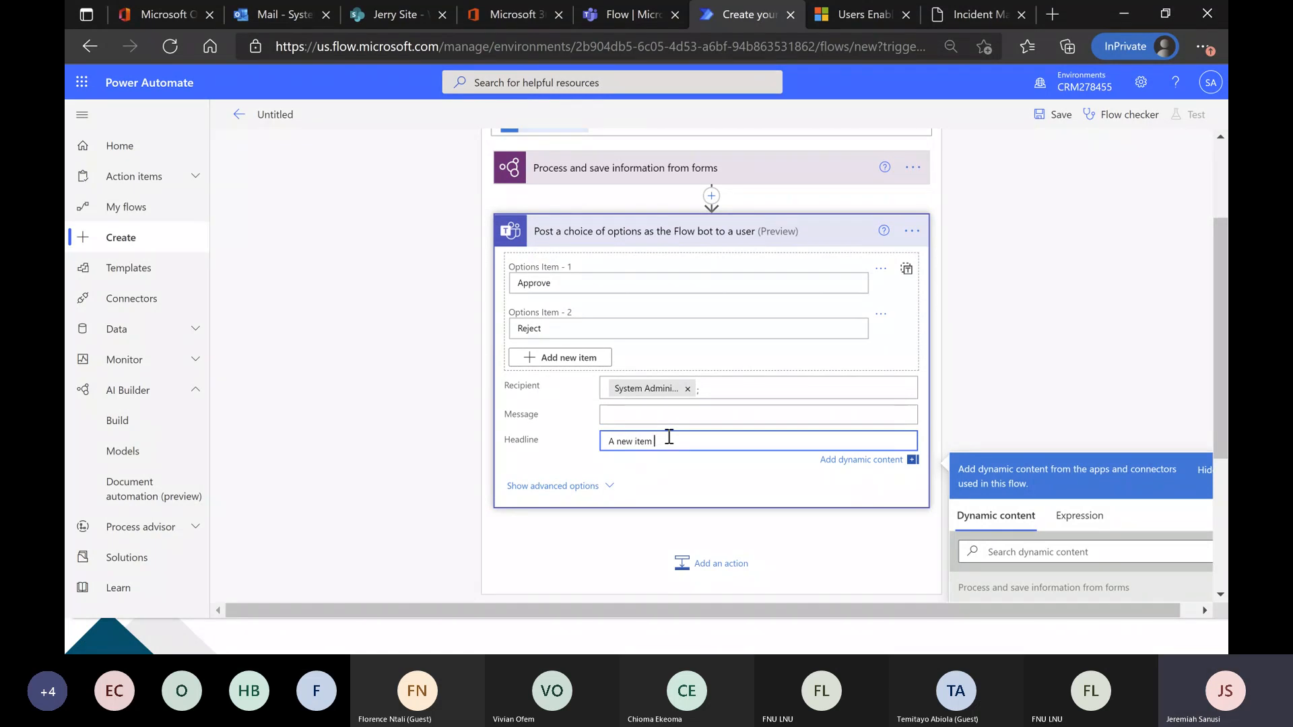
text(has been created)
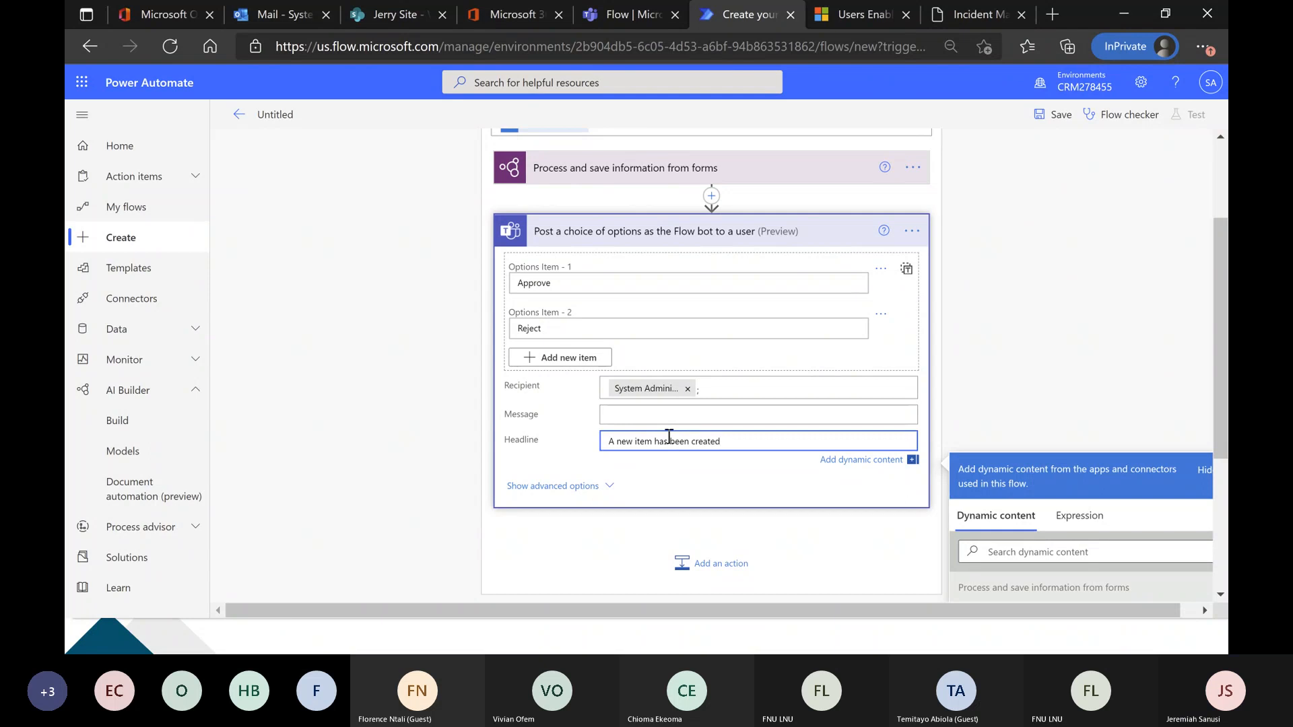
Begin the Teams message with "Please attend to the new item with the following details:" followed by a blank line.
click(674, 415)
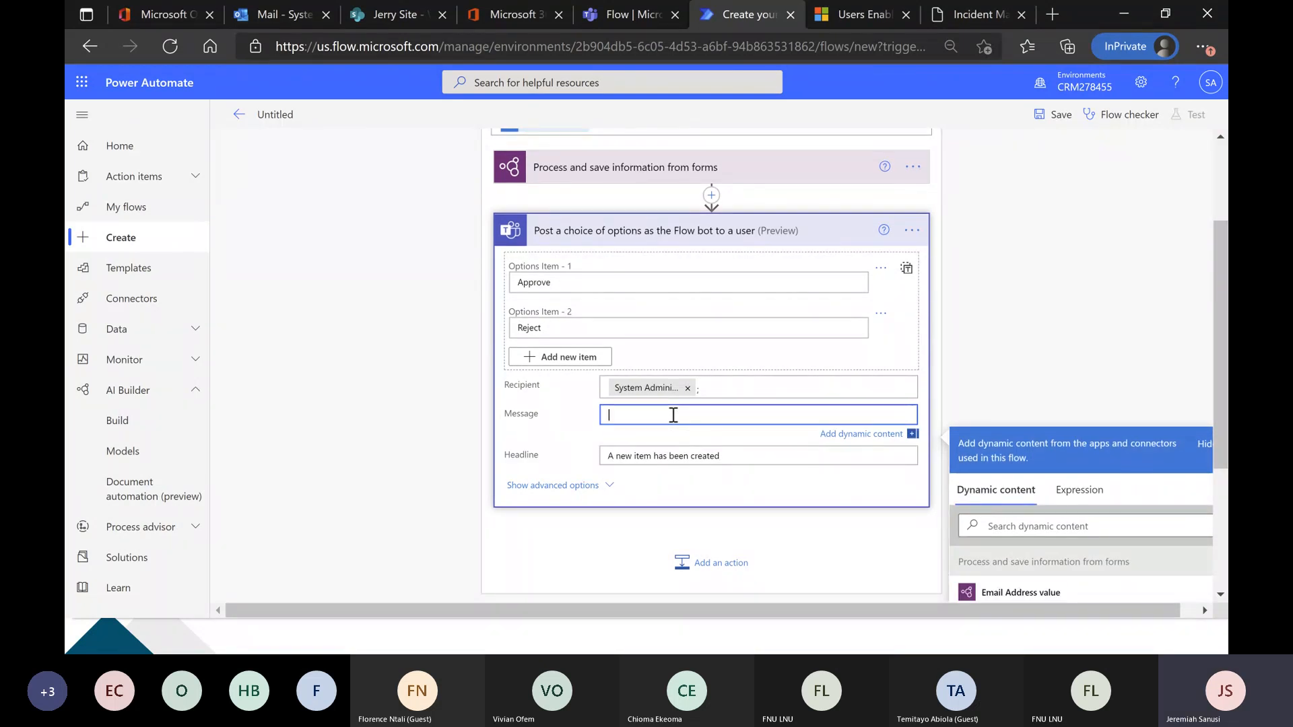
text(Please )
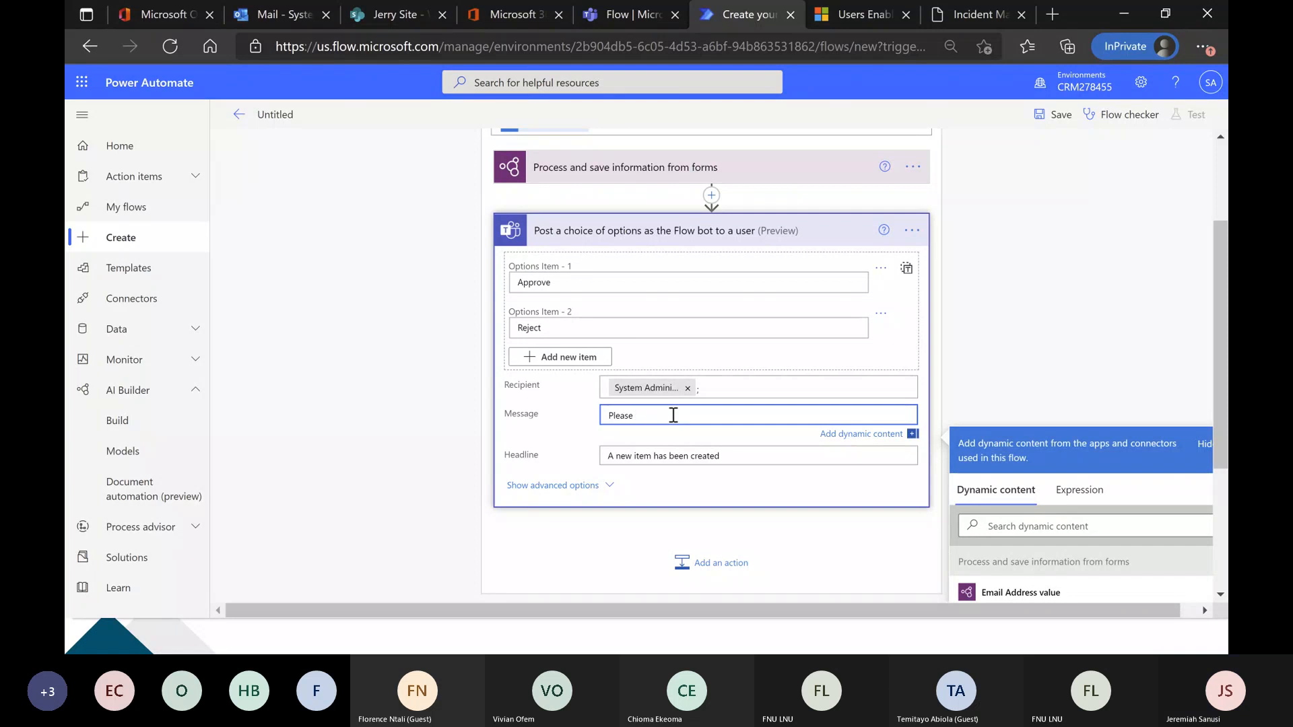
text(attend to th)
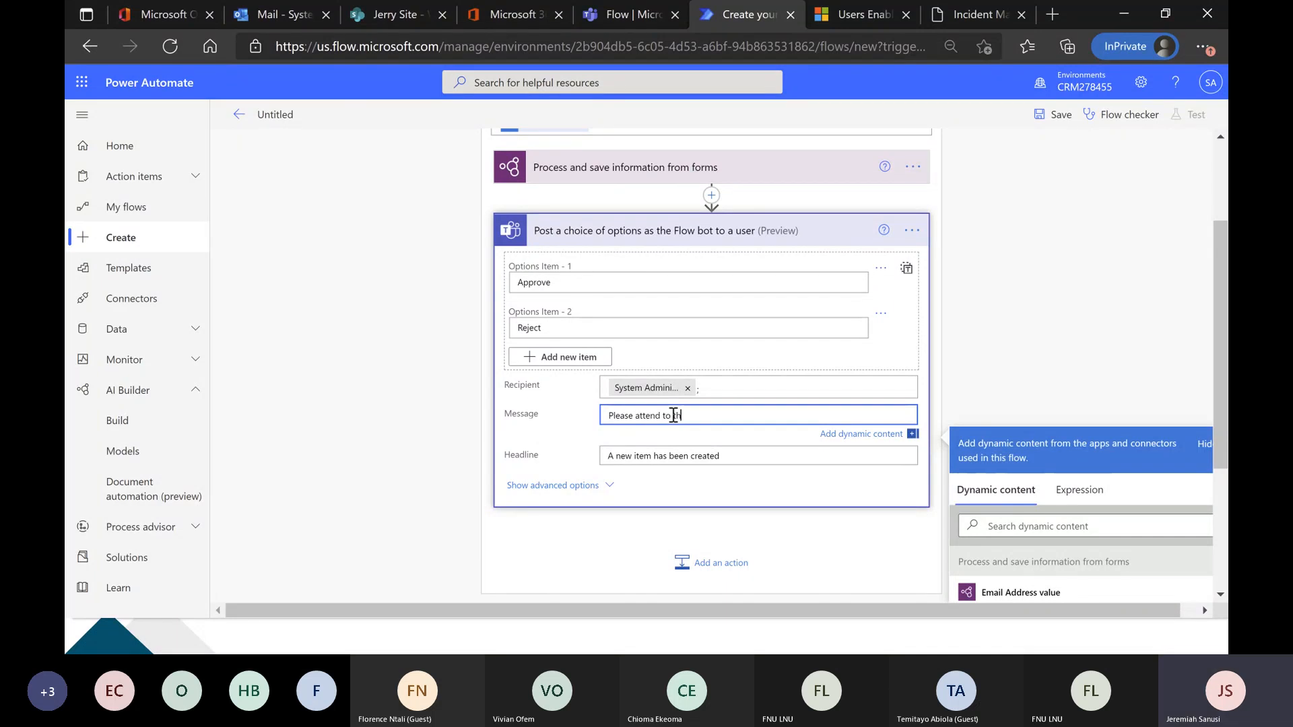
text(e new item wi)
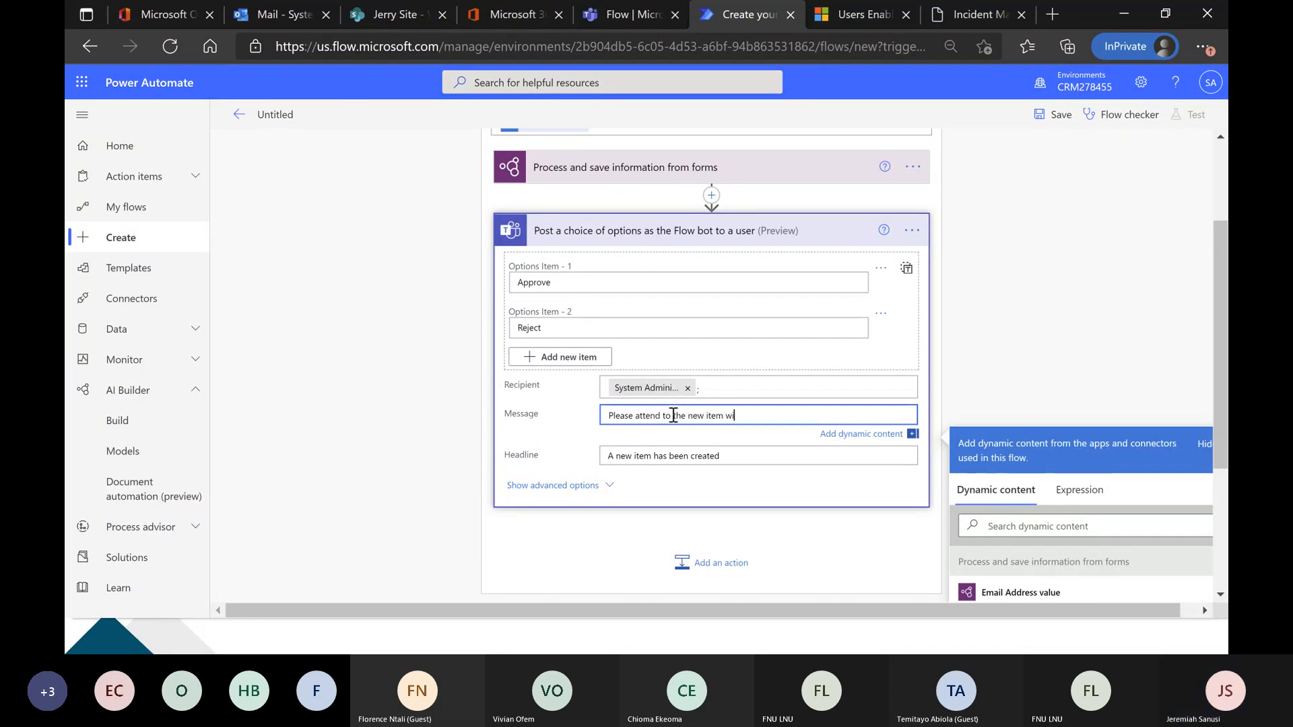
text(th the following)
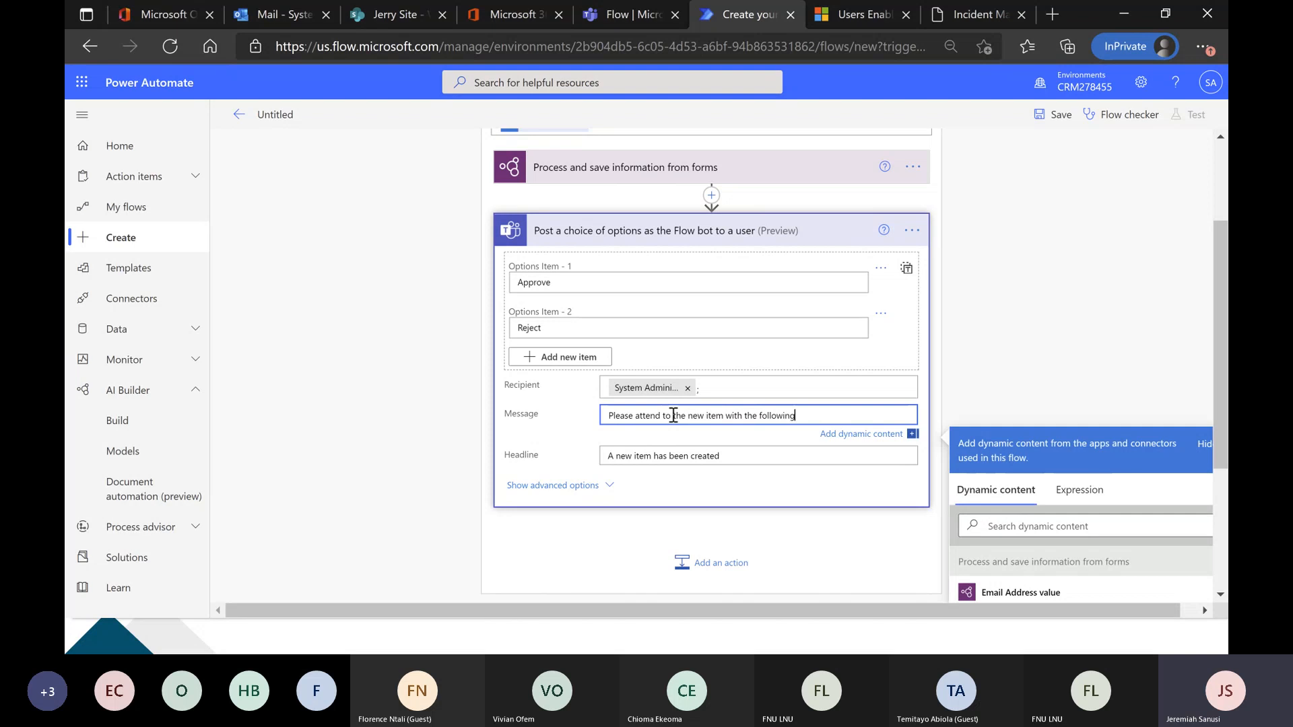
text( details:)
key(Return)
key(Return)
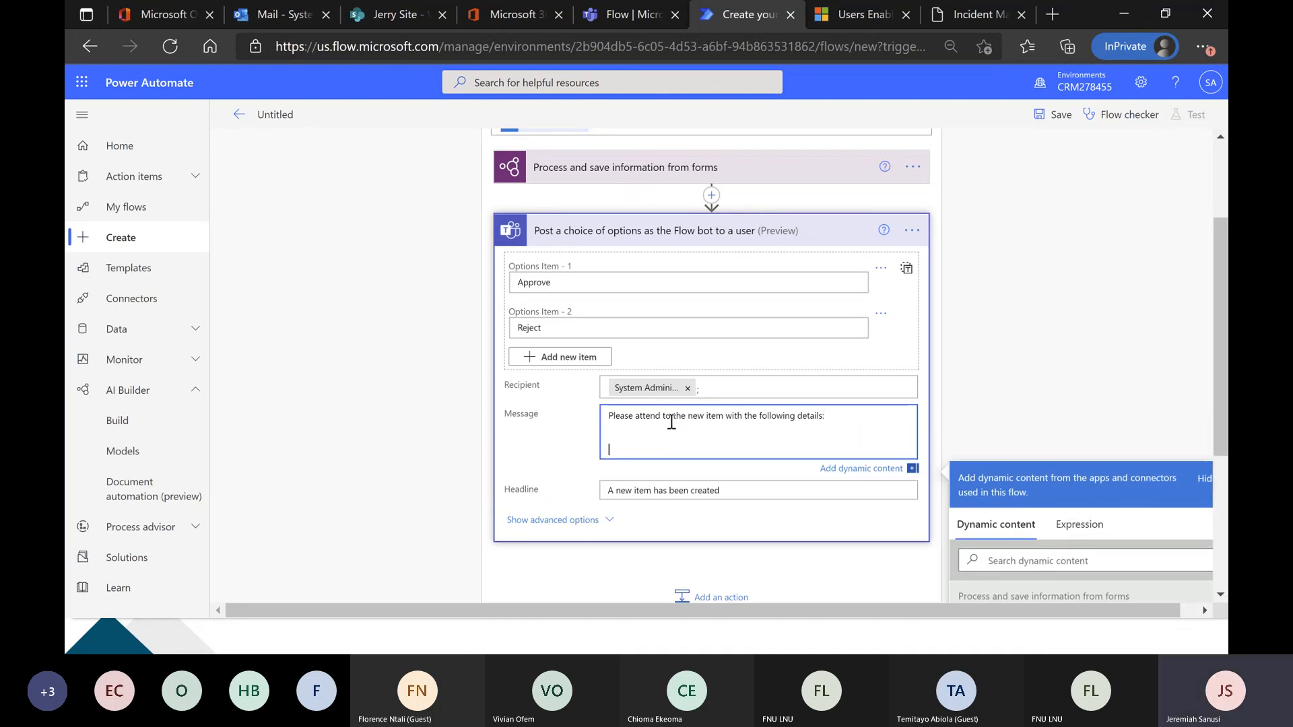
Add an "Invoice No:" line to the message with the dynamic content Invoice No value.
text(Invoice No:)
scroll(956, 390, down, 2)
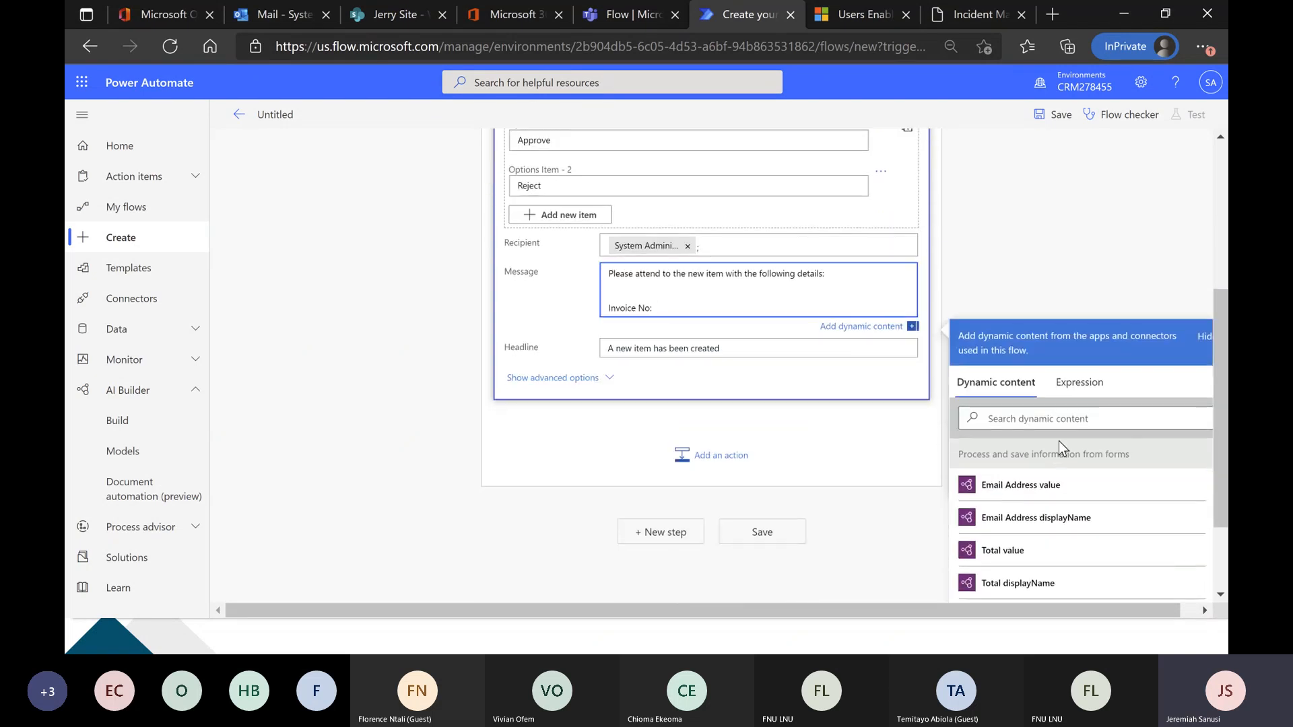
scroll(1045, 552, down, 4)
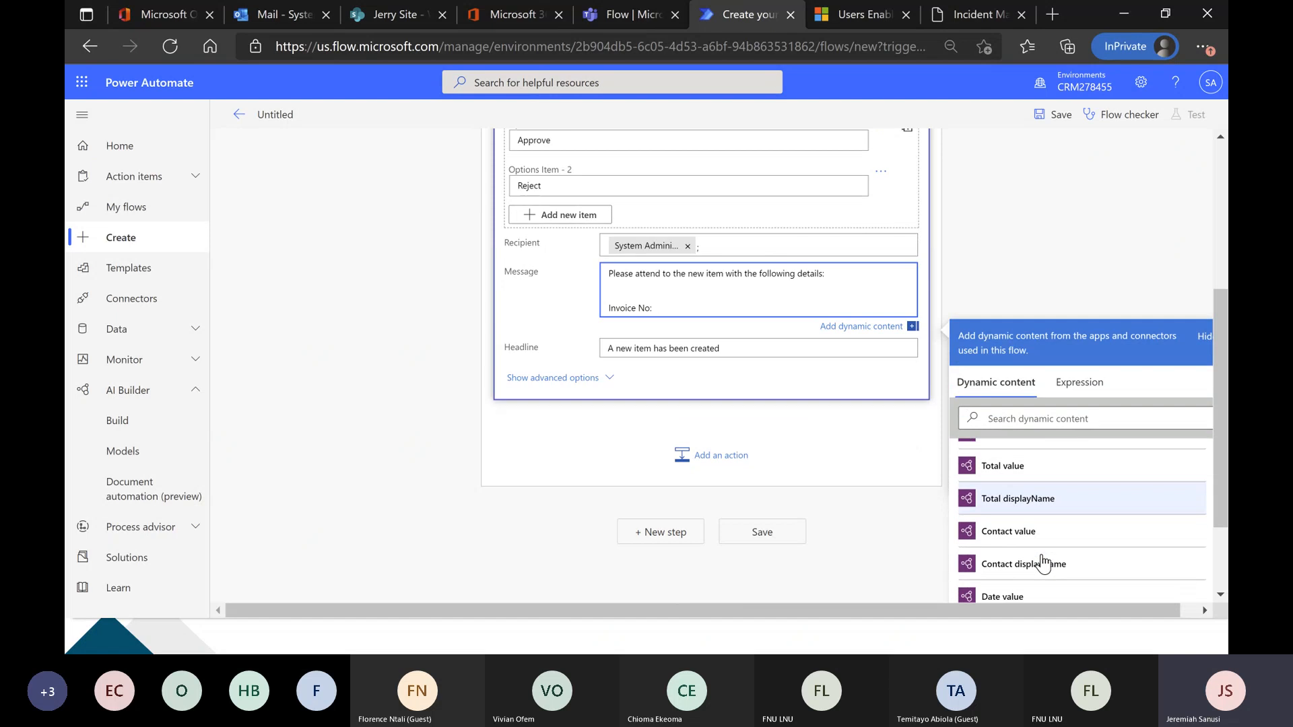
scroll(1044, 561, down, 1)
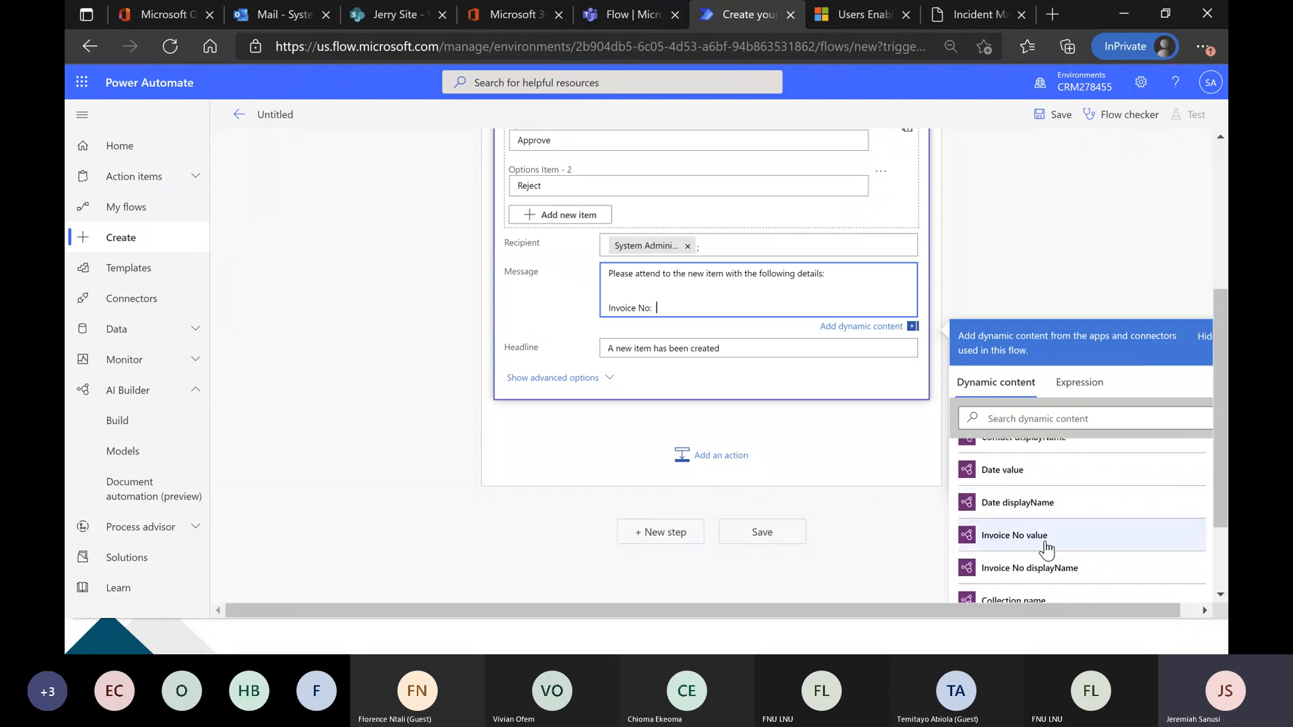
click(1045, 540)
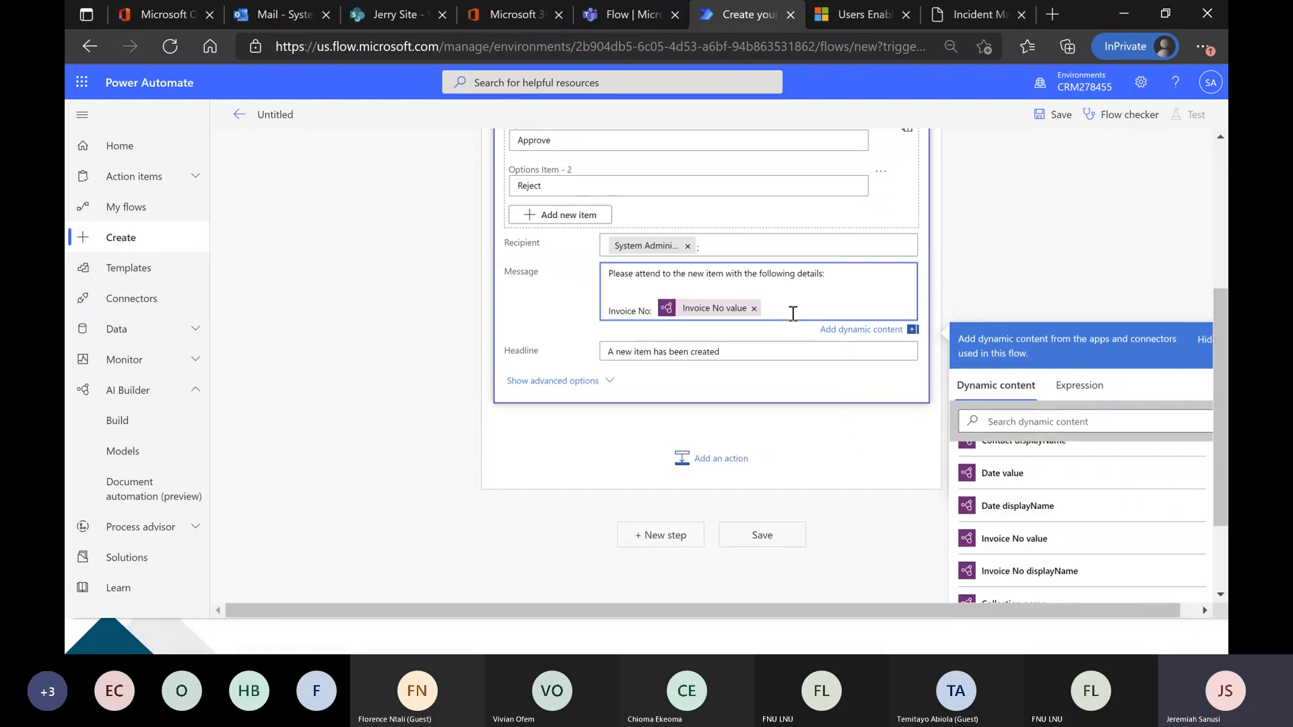
Add an "Invoice Date:" line to the message with the dynamic content Date value.
key(Return)
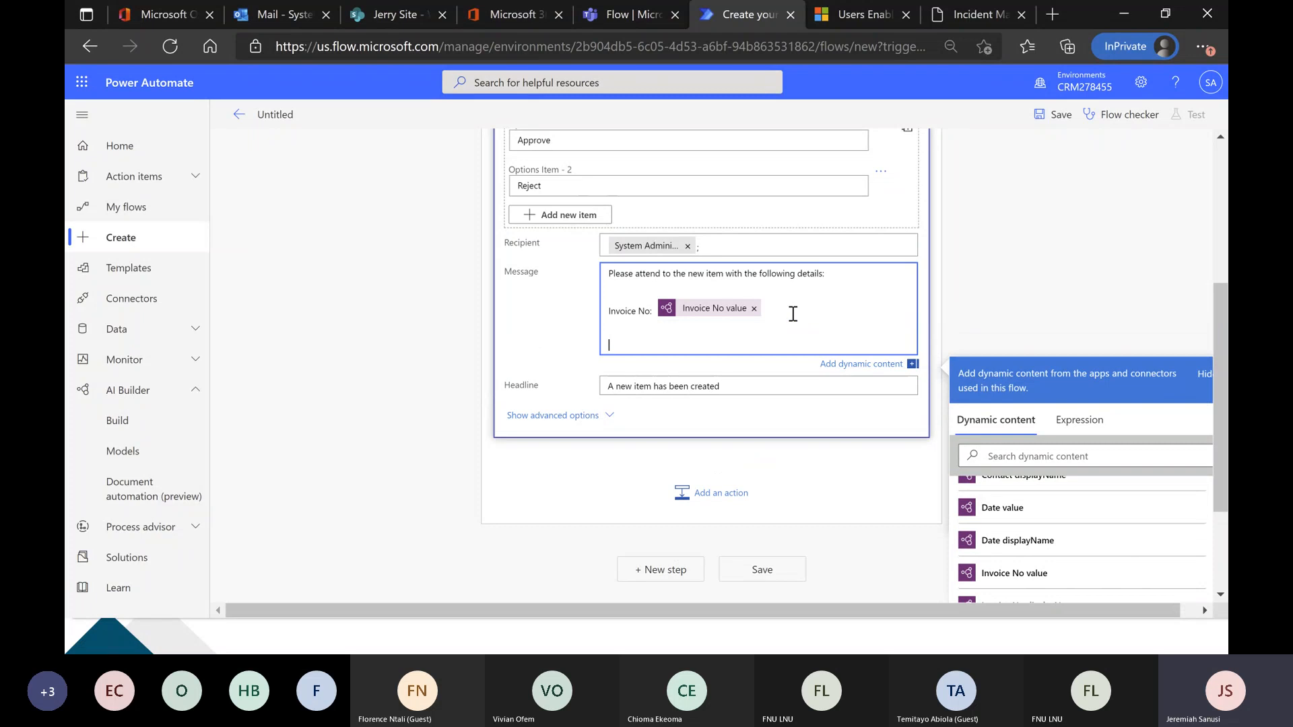
text(Invoice Datre:)
key(BackSpace)
key(BackSpace)
key(BackSpace)
key(BackSpace)
text(e:)
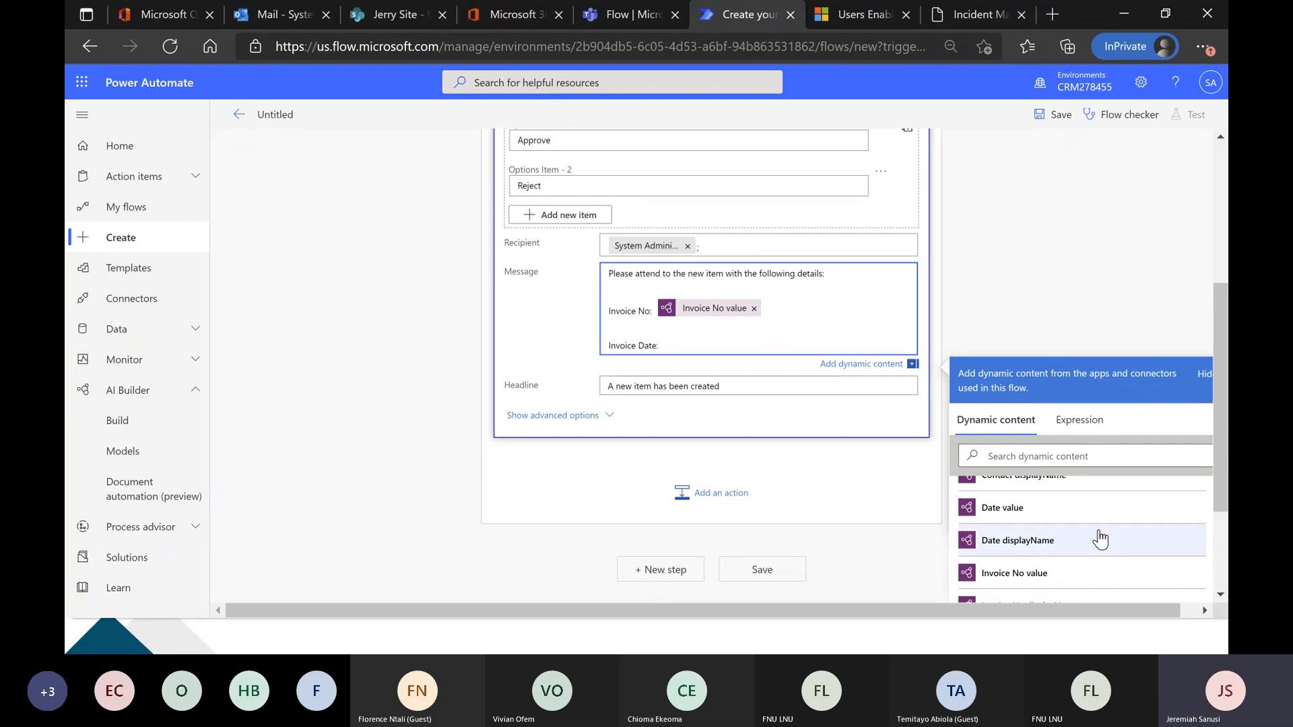
click(1068, 513)
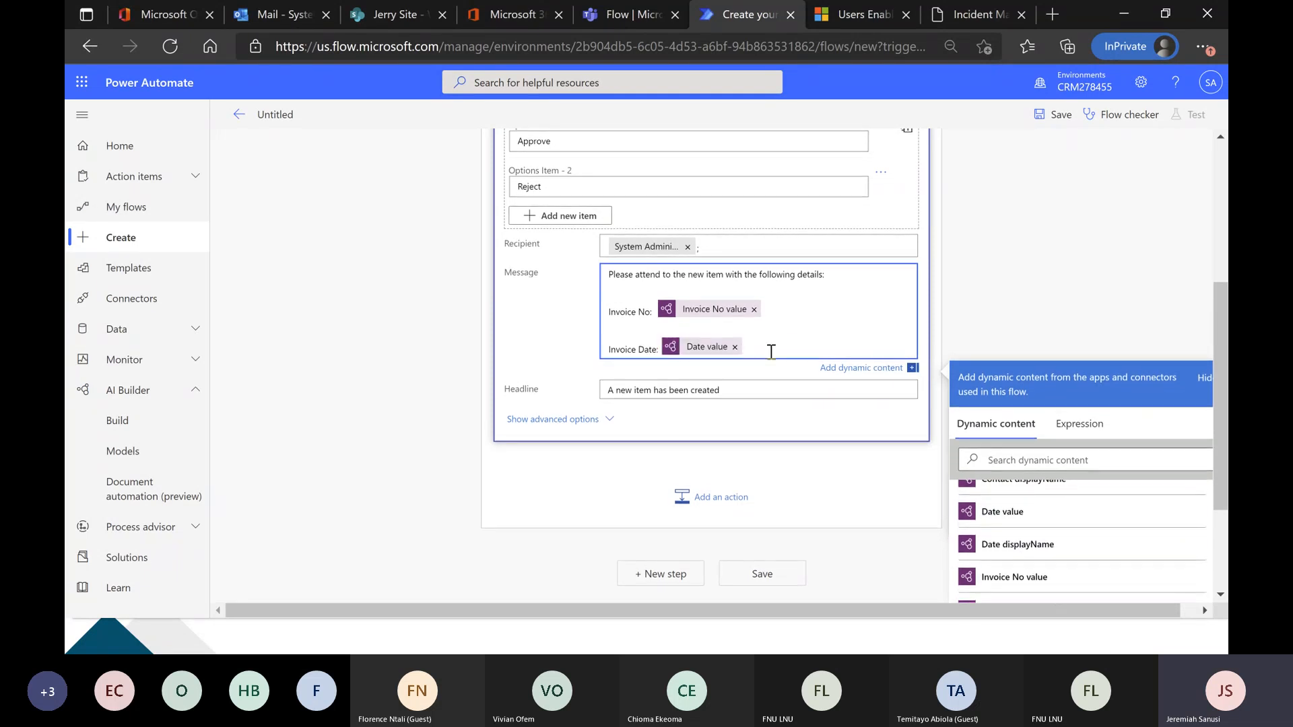
Add a "Contact:" line to the message with the dynamic content Contact value.
key(Return)
key(Return)
text(Contact)
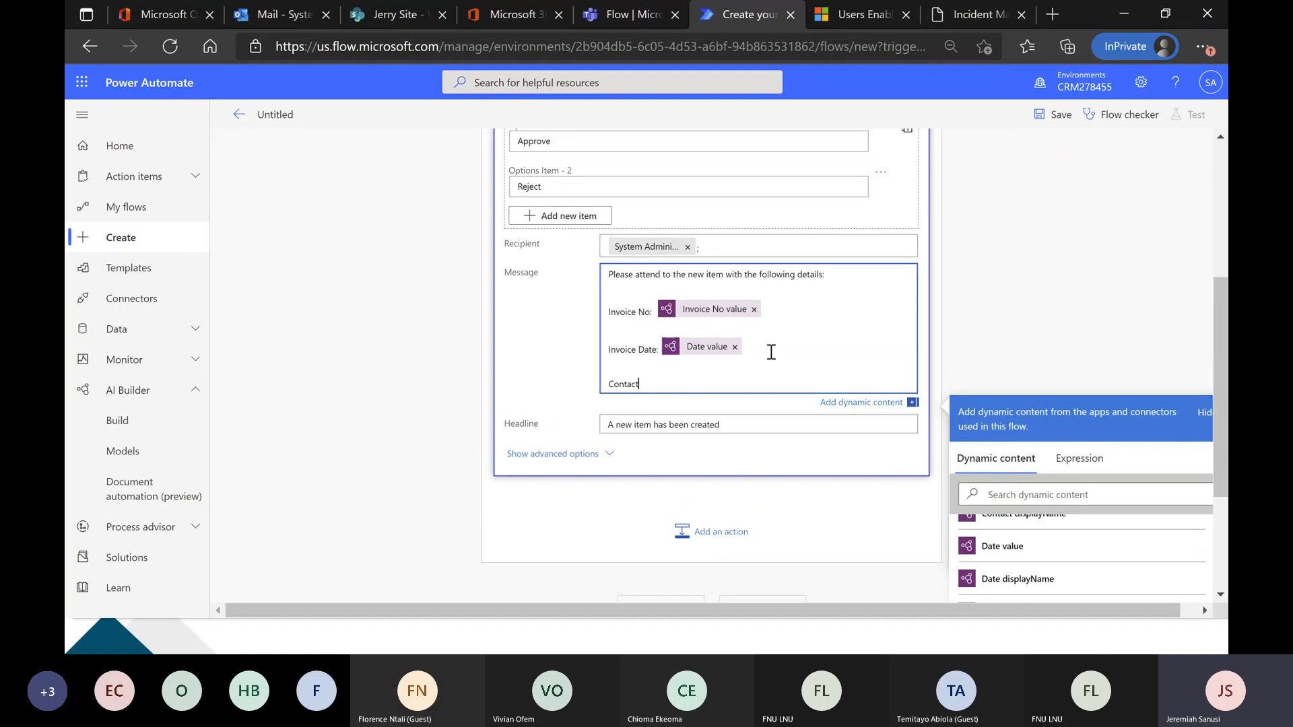
text(:)
scroll(1000, 542, up, 2)
click(1008, 566)
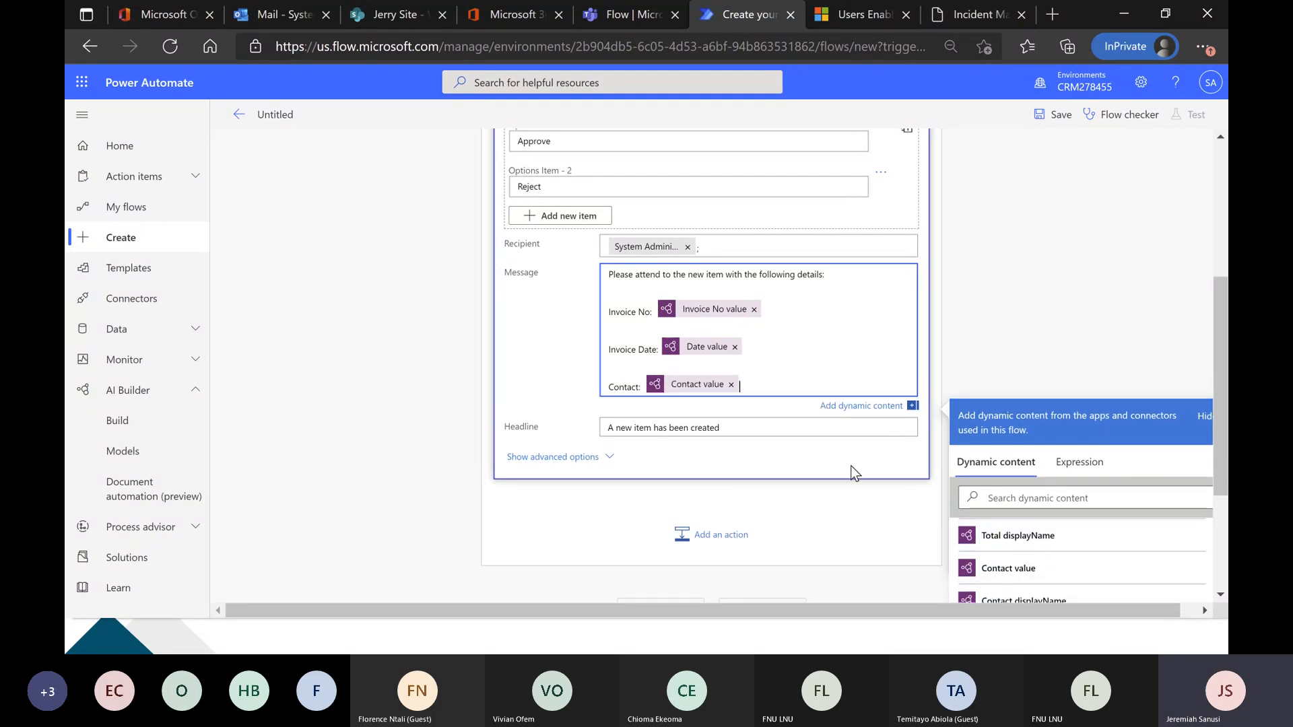
Add a "Total:" line to the message with the dynamic content Total value.
key(Return)
key(Return)
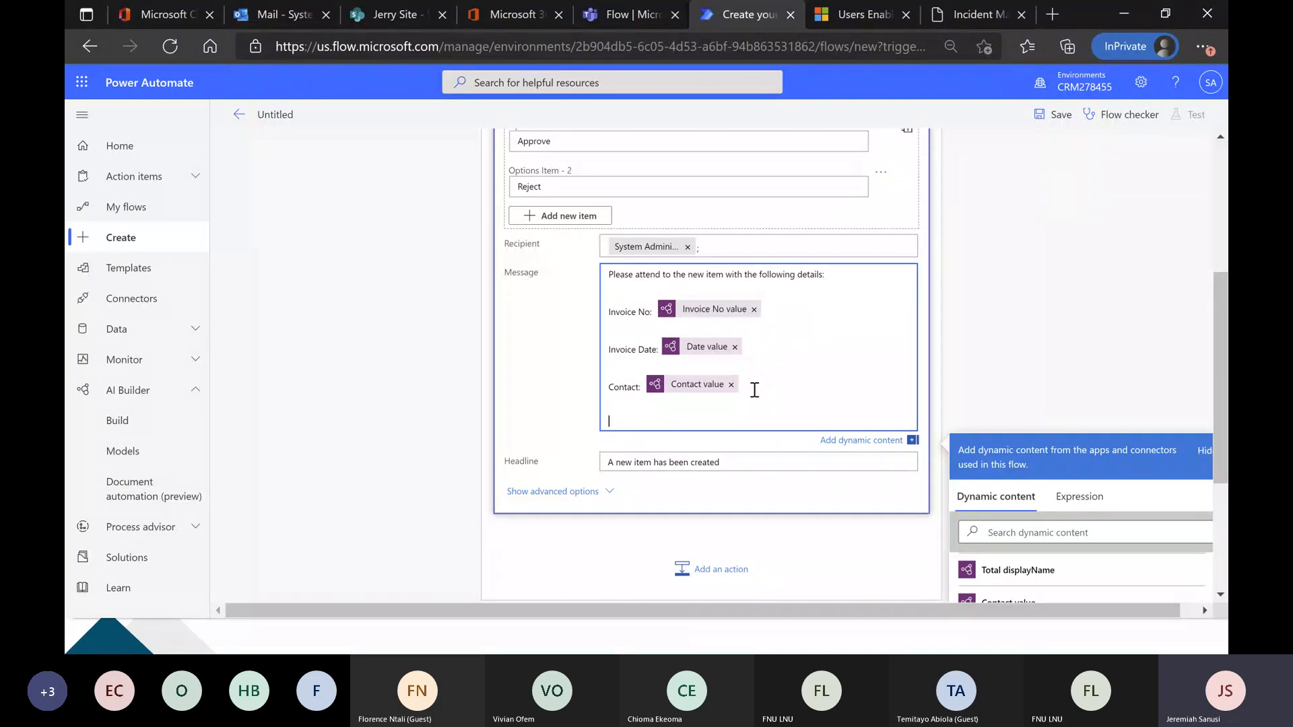
text(Amount:)
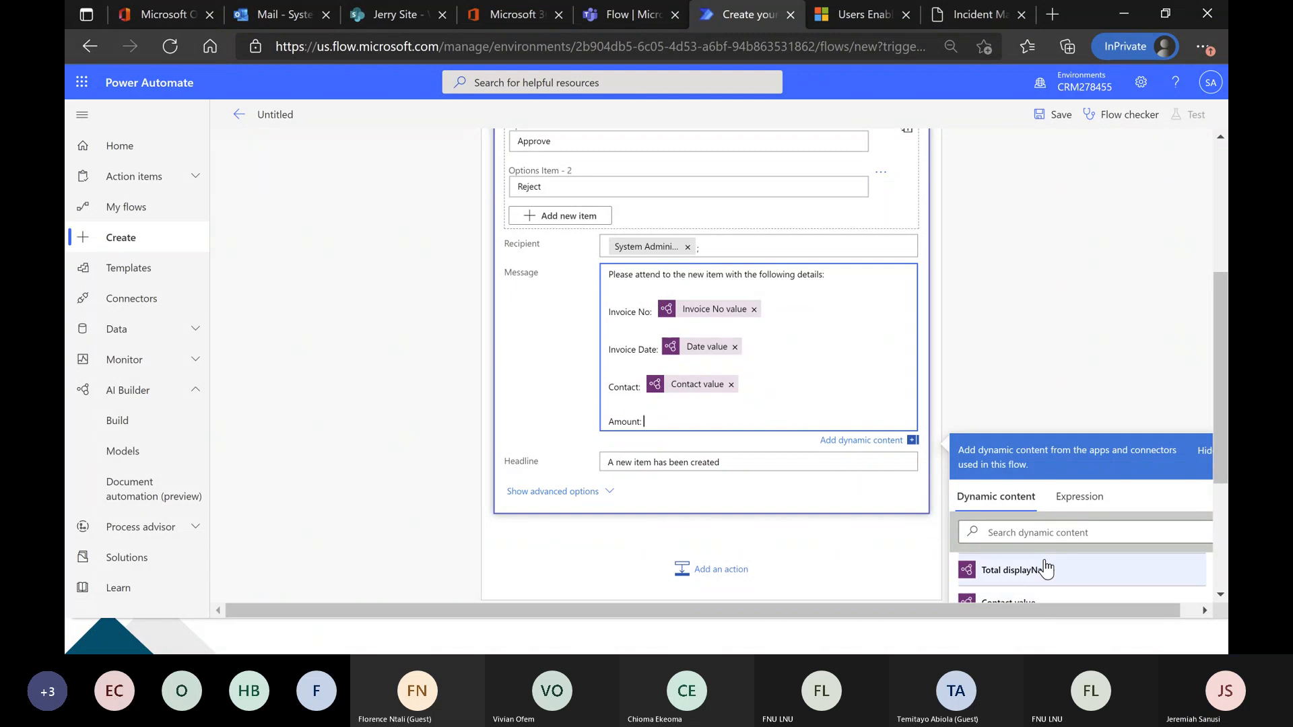
double_click(619, 421)
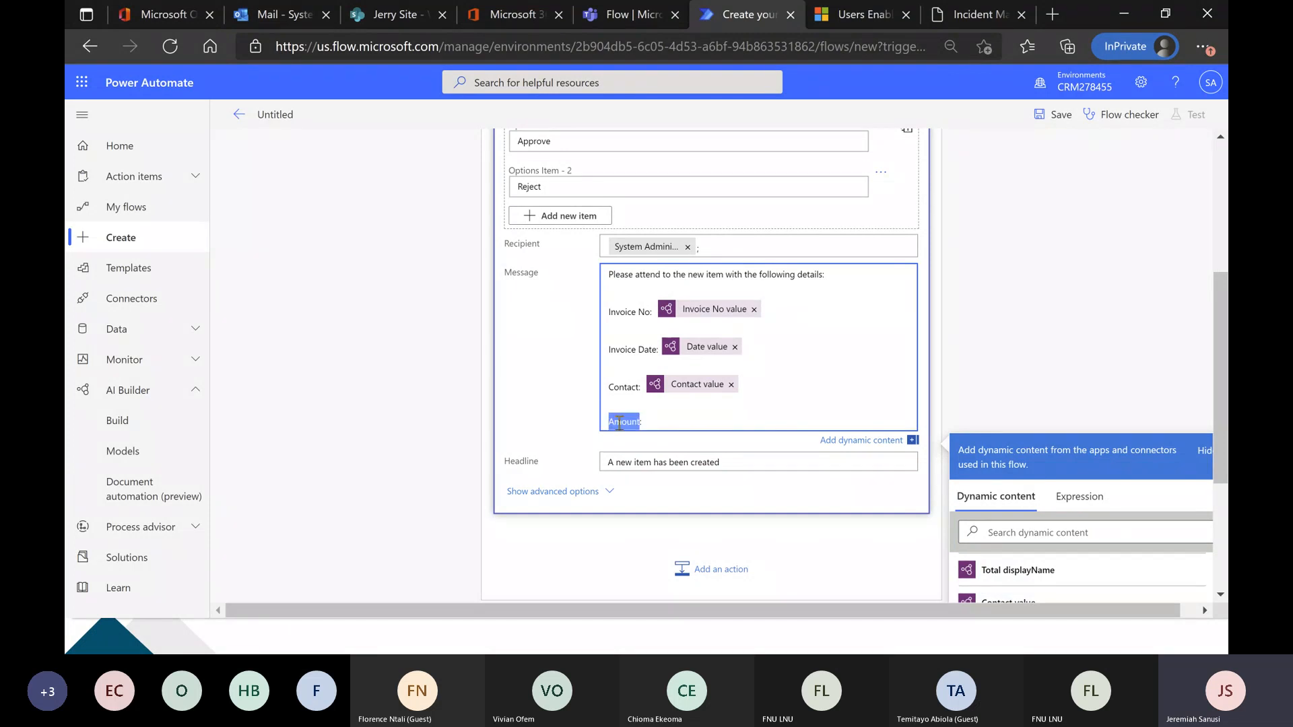
text(Total:)
scroll(981, 539, down, 1)
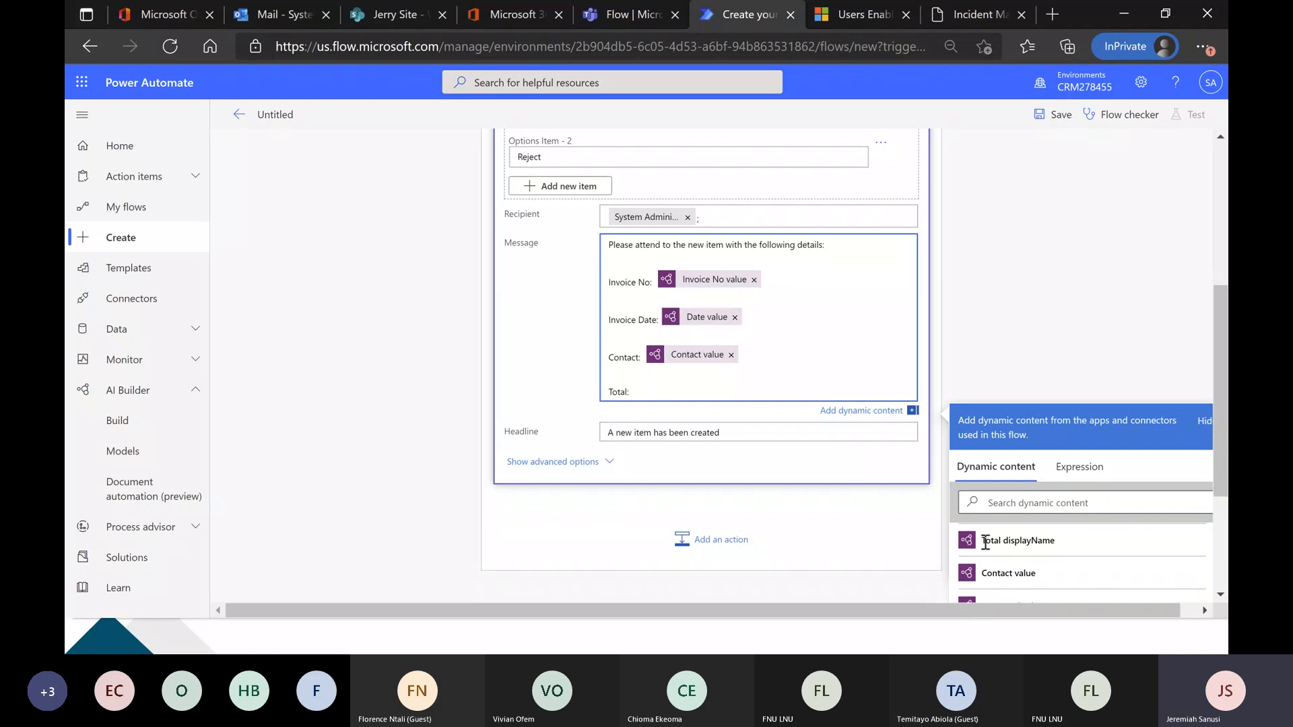
scroll(980, 556, up, 2)
click(998, 551)
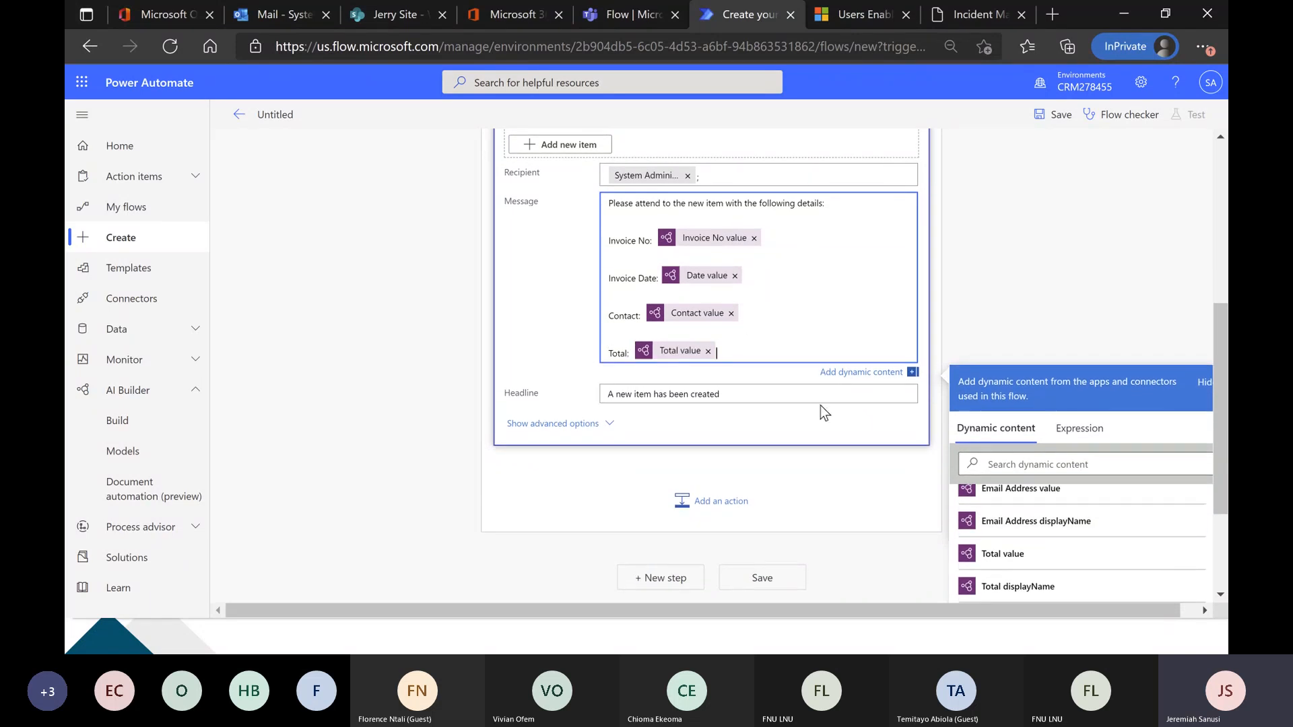
End the message with the question "Do you want to approve?" and insert a blank line before and after the whole text.
key(Return)
text(D)
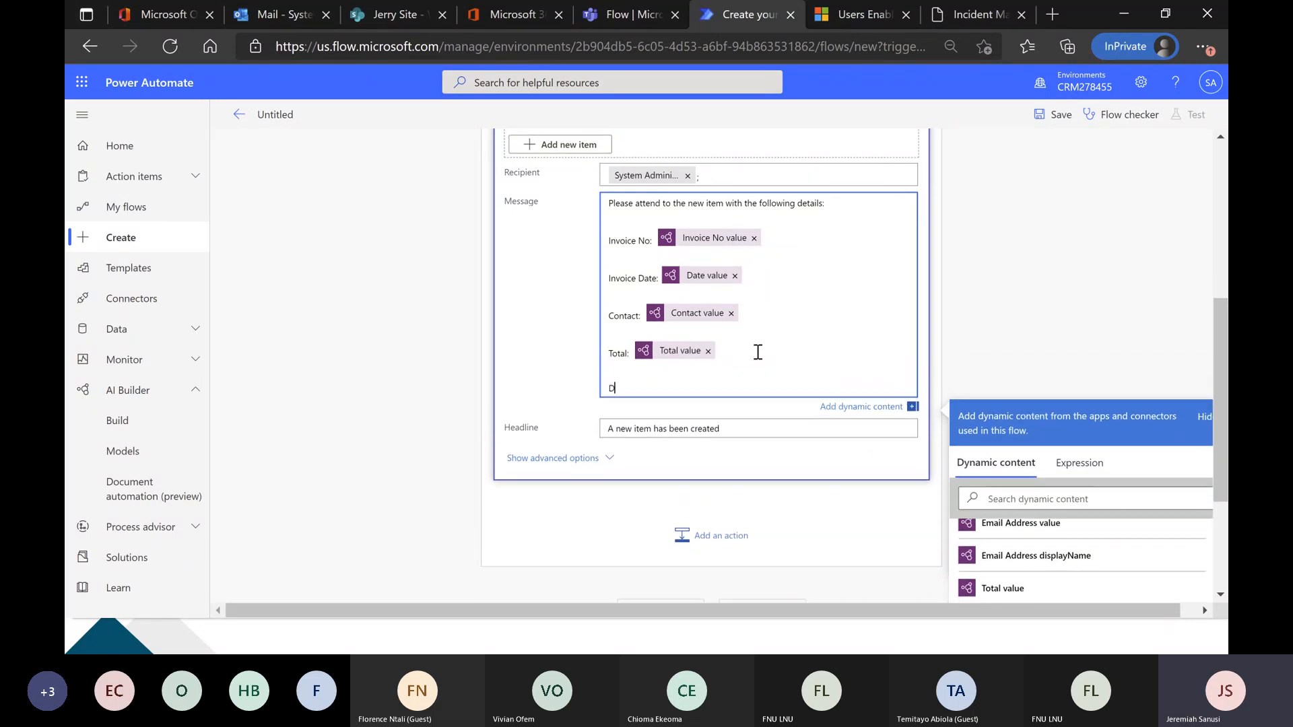
text(o you want to p)
text(pprove?)
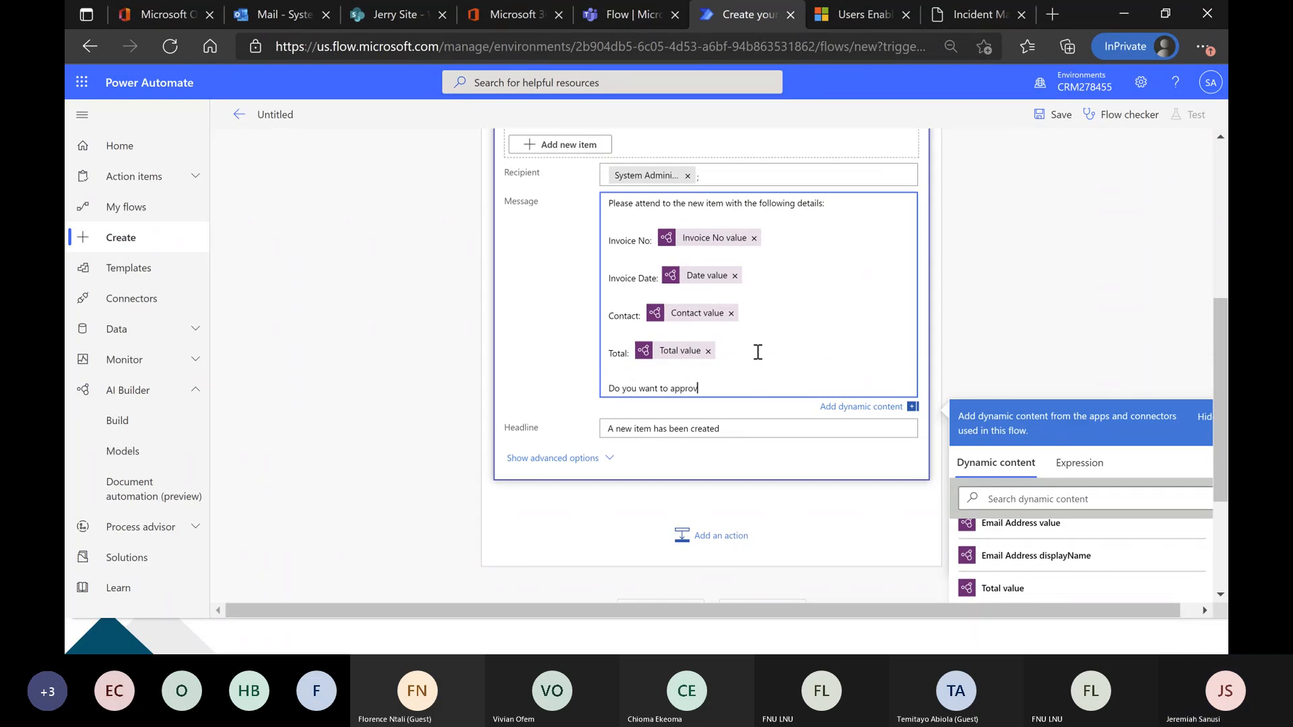
key(Return)
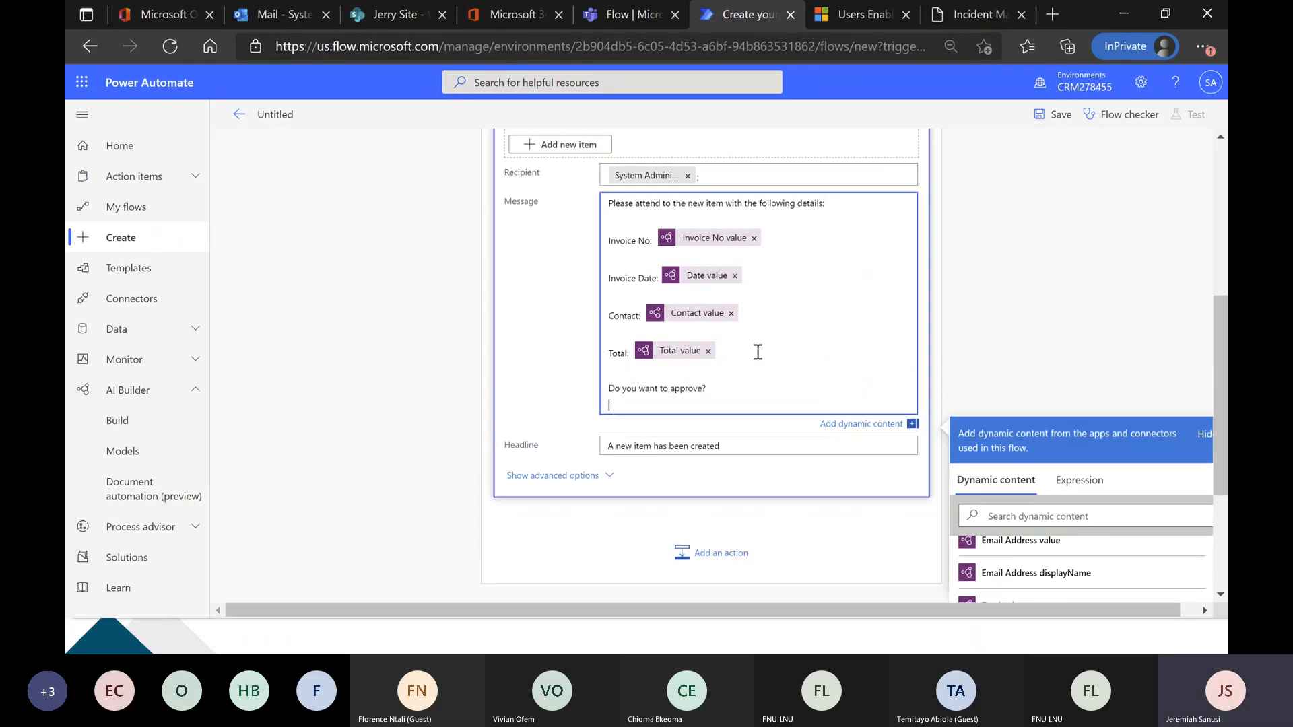
click(609, 203)
click(609, 203)
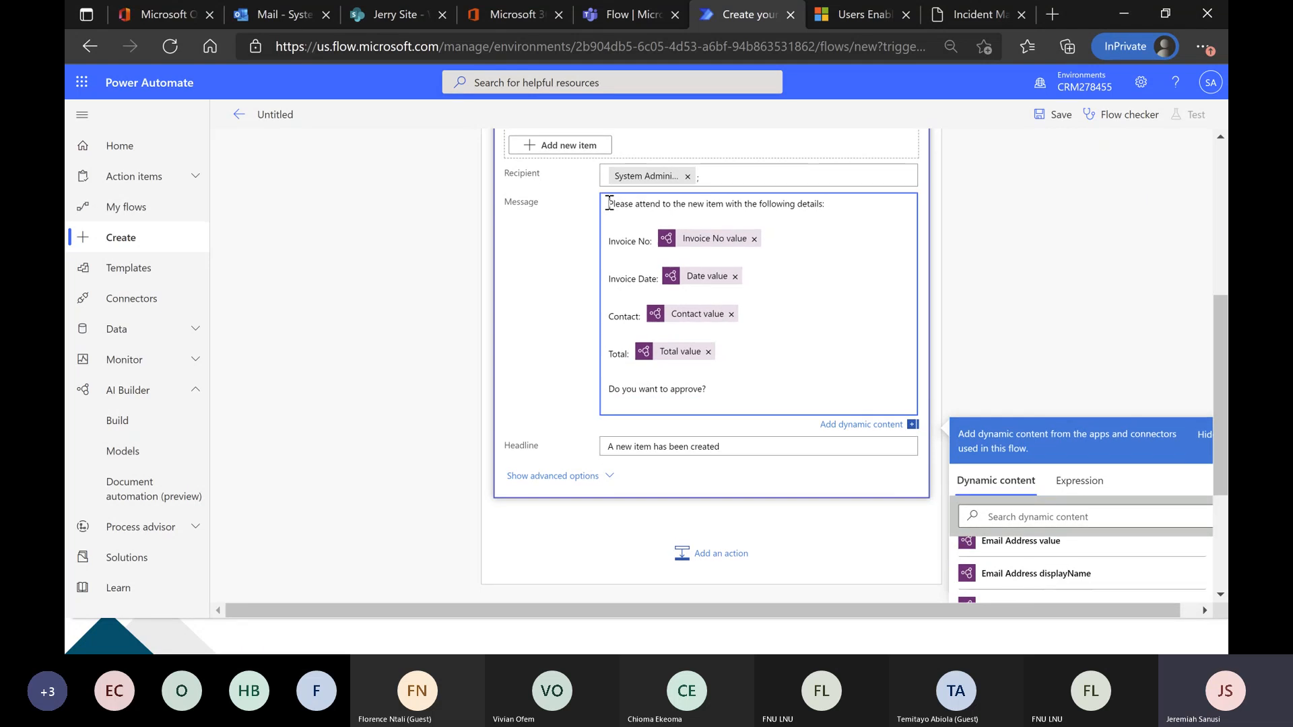
key(Return)
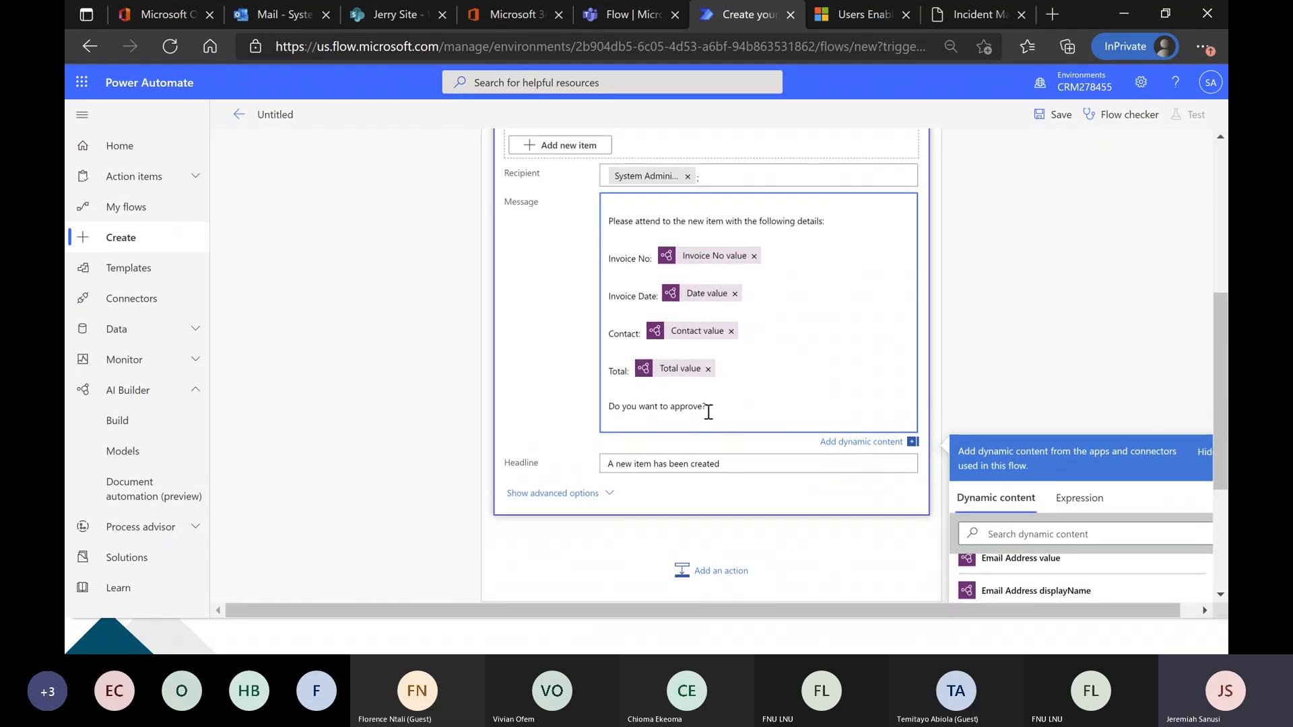
Add a Condition control after the Teams post action inside the Apply to each loop.
scroll(537, 391, down, 3)
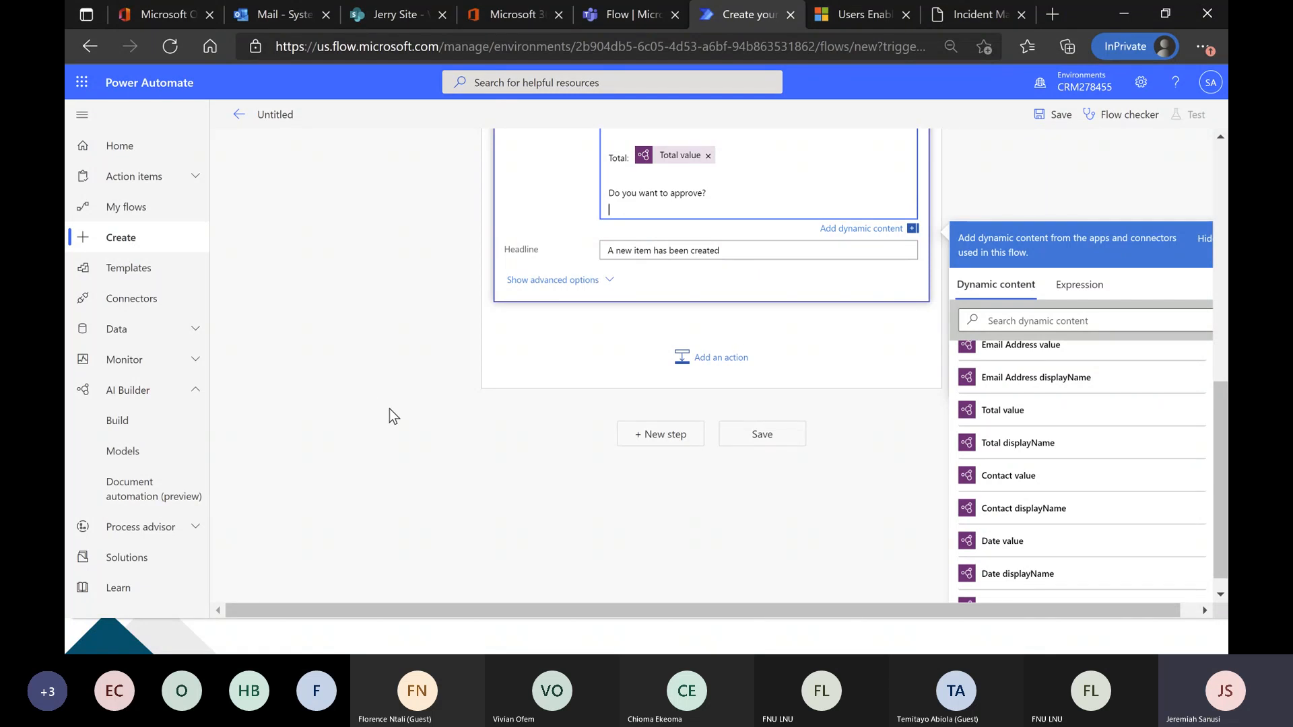
click(693, 364)
scroll(381, 406, up, 1)
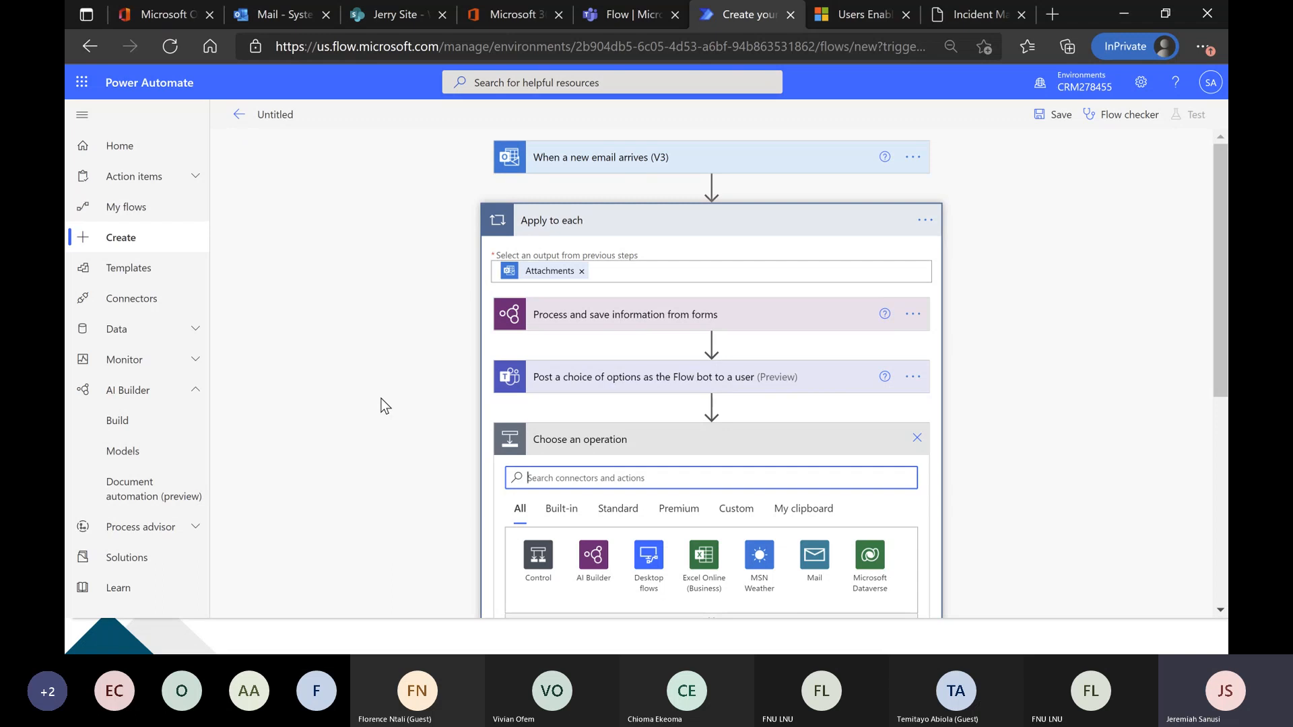
scroll(396, 405, down, 3)
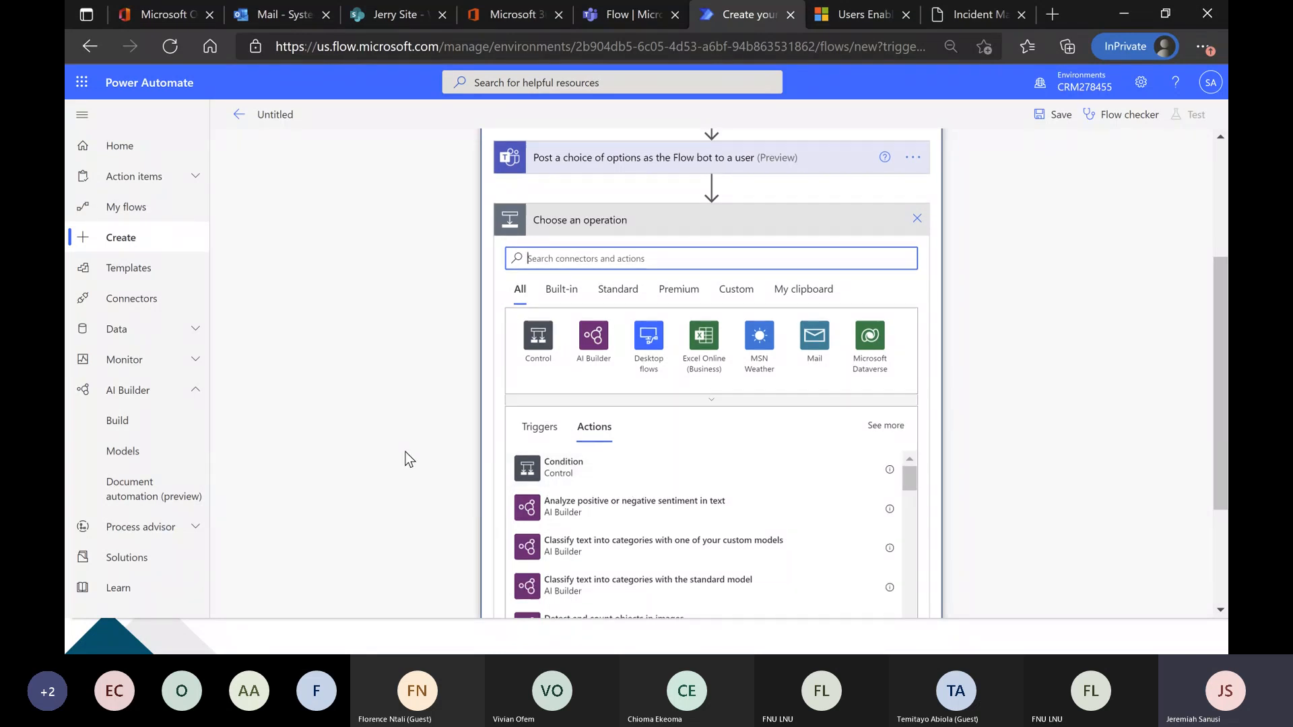
scroll(404, 452, up, 1)
scroll(401, 452, up, 1)
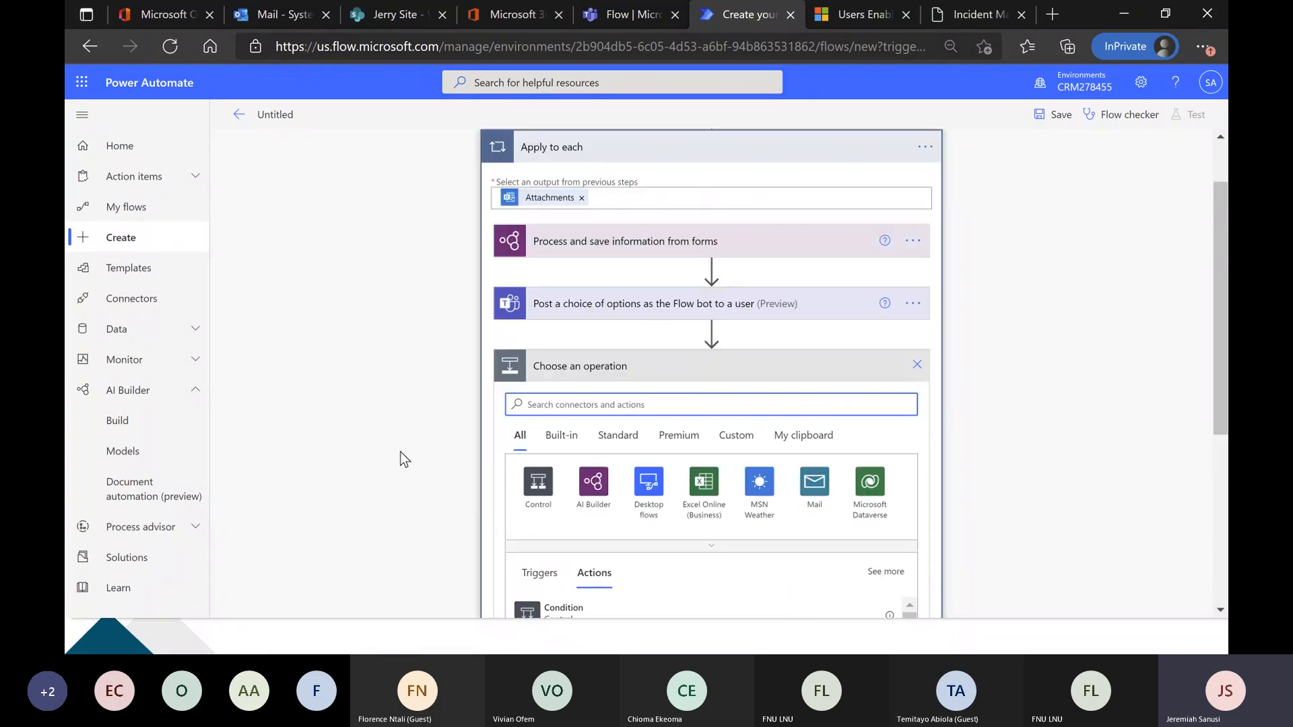
scroll(666, 249, down, 1)
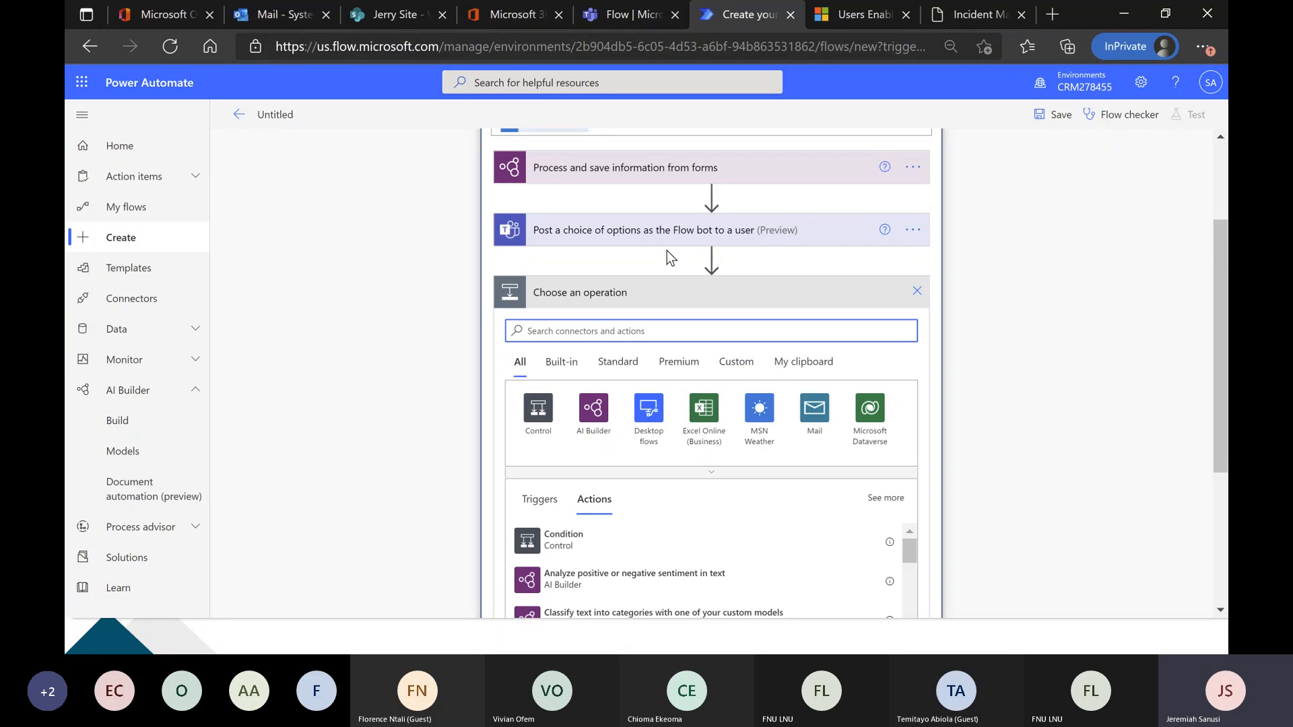
scroll(417, 404, down, 1)
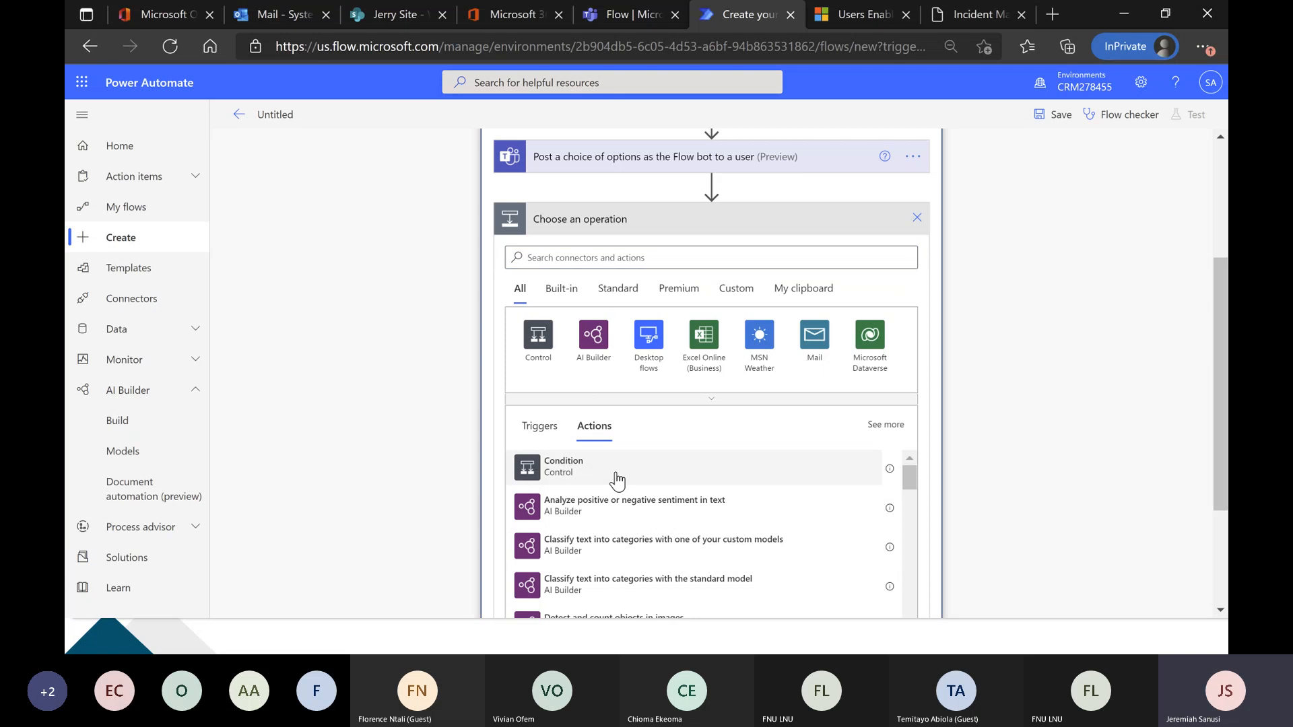
click(616, 479)
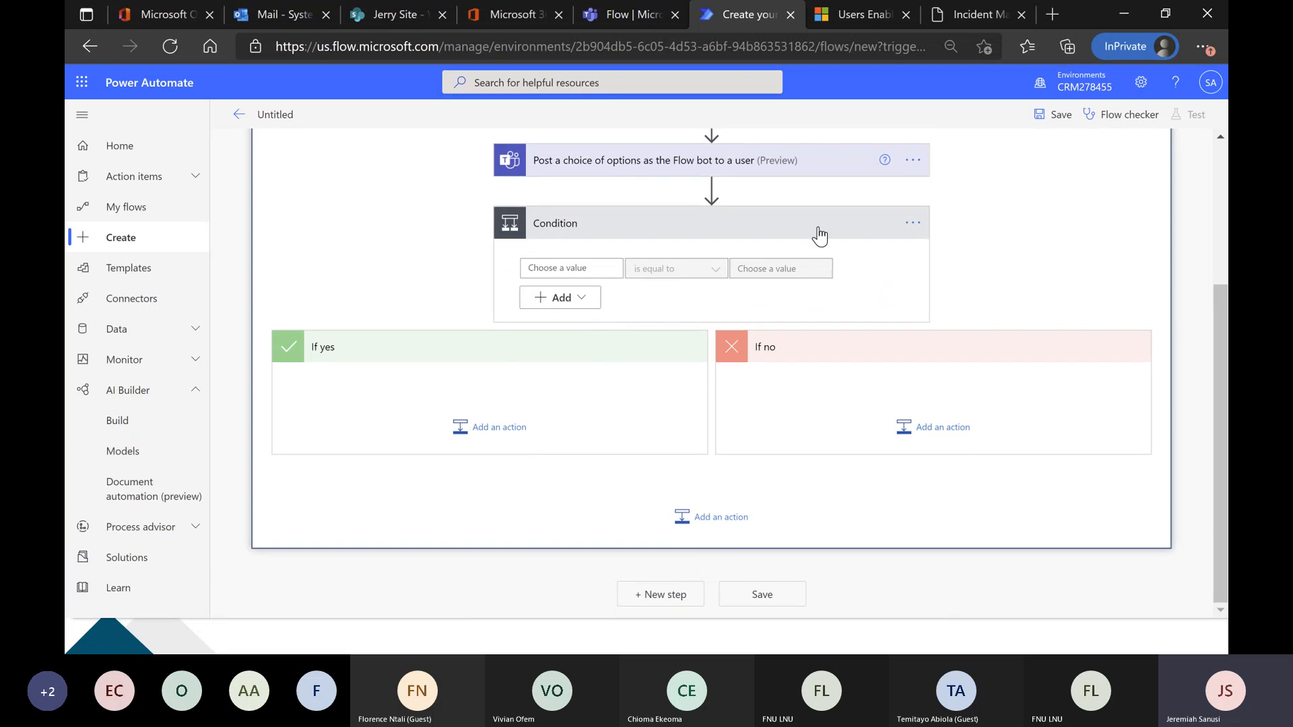
Delete the Condition control from the Apply to each loop.
click(914, 224)
click(1005, 332)
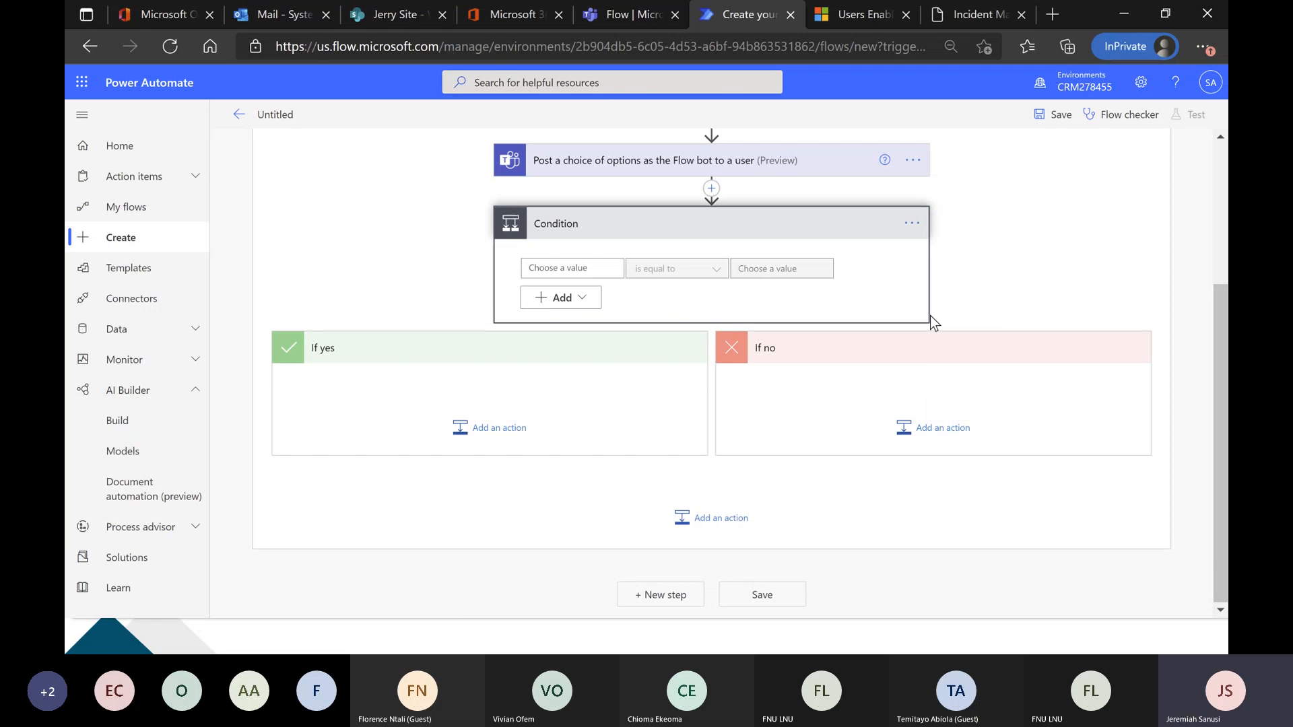
click(911, 222)
click(976, 404)
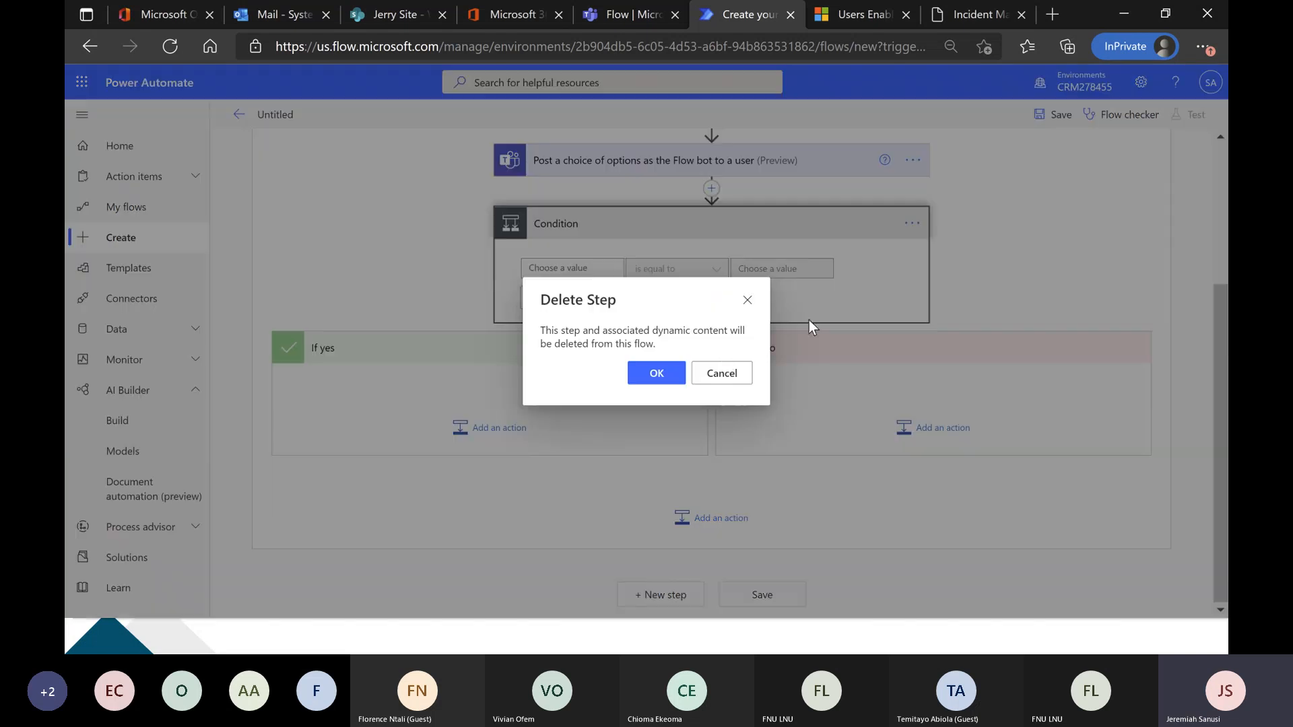
click(674, 373)
Search the actions for "switch" and add the Switch control after the Teams post action.
click(707, 450)
click(650, 338)
text(swit)
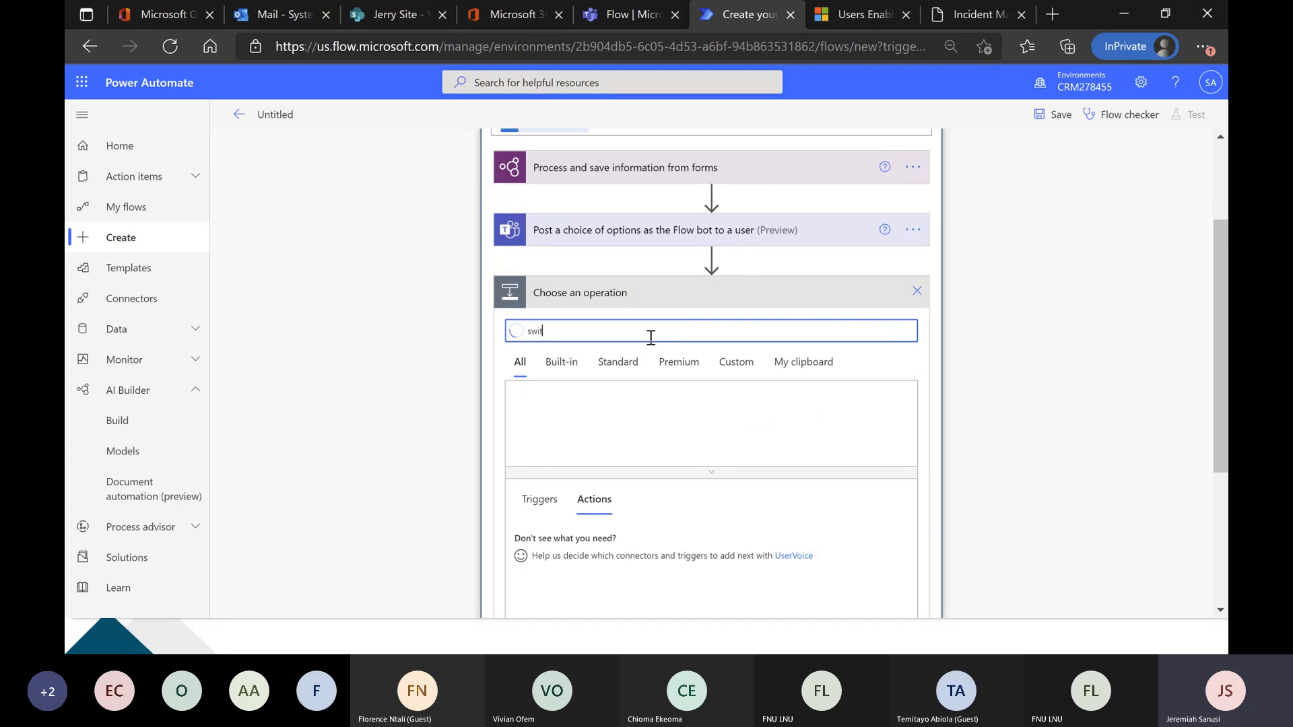
text(ch)
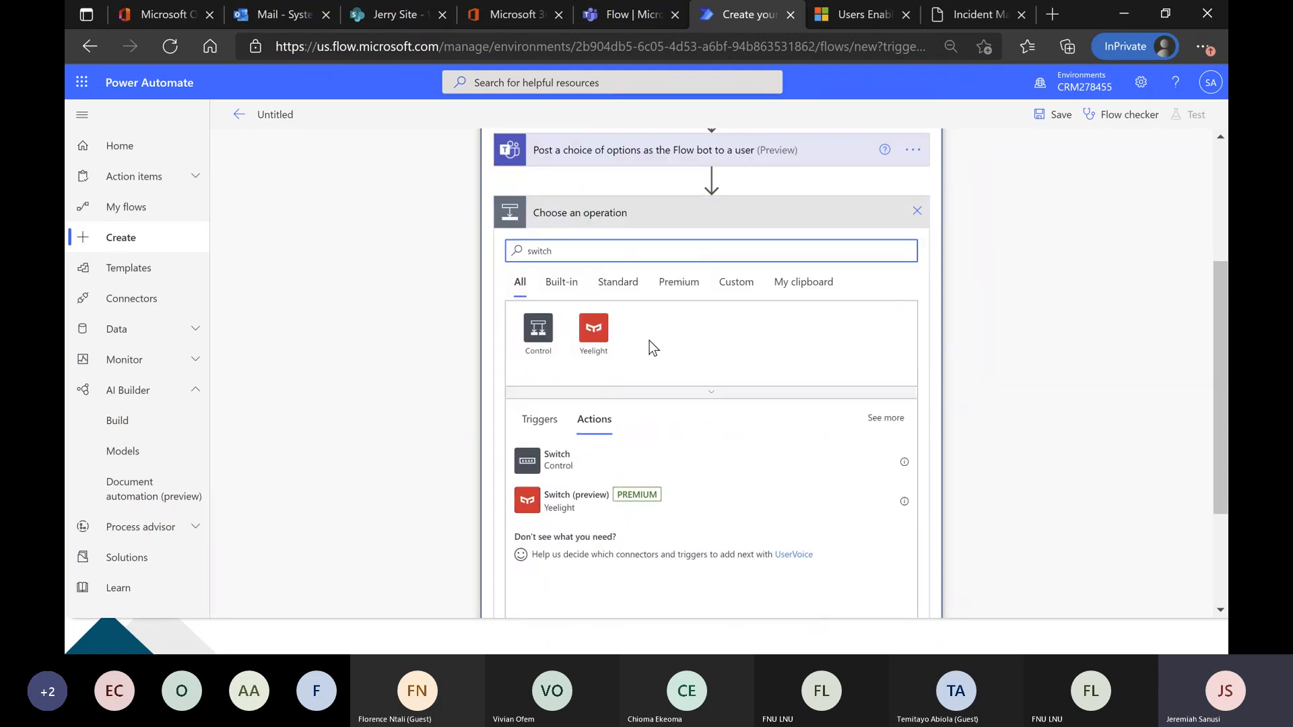
click(615, 397)
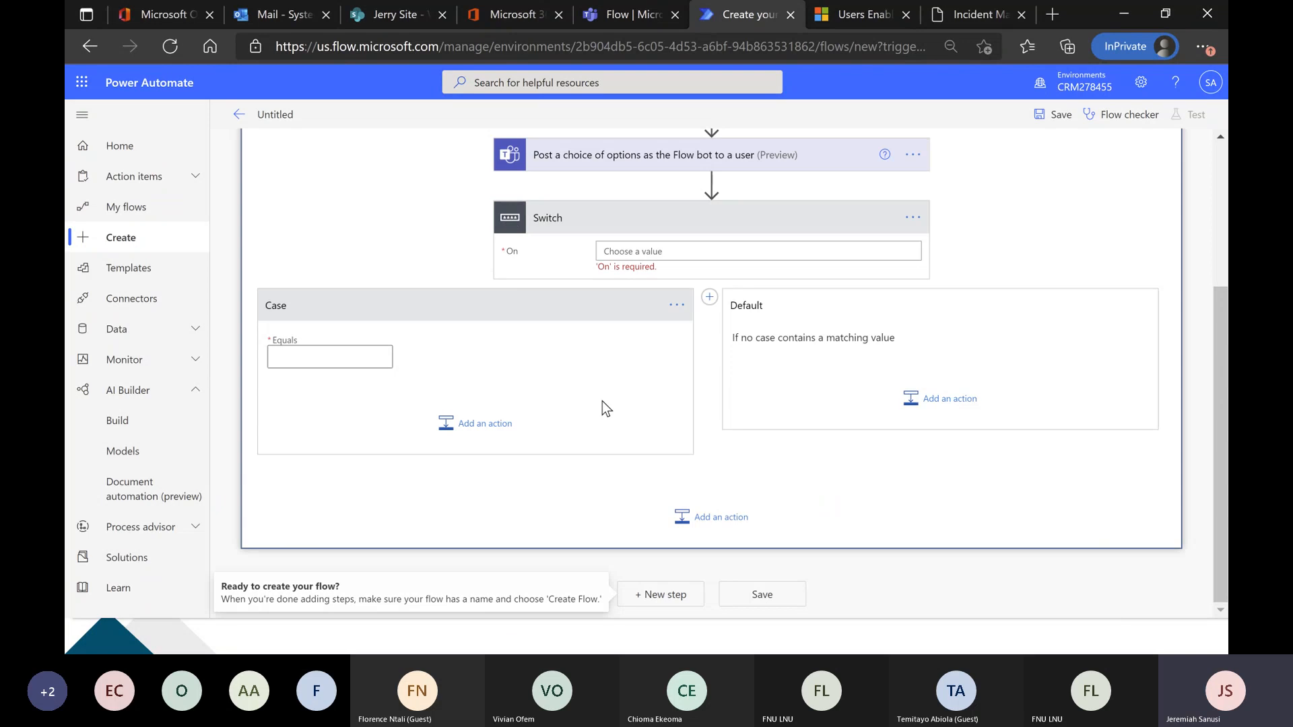
Set the Switch to evaluate the Teams action's selectedOption output and make its first case equal "Approve".
click(658, 251)
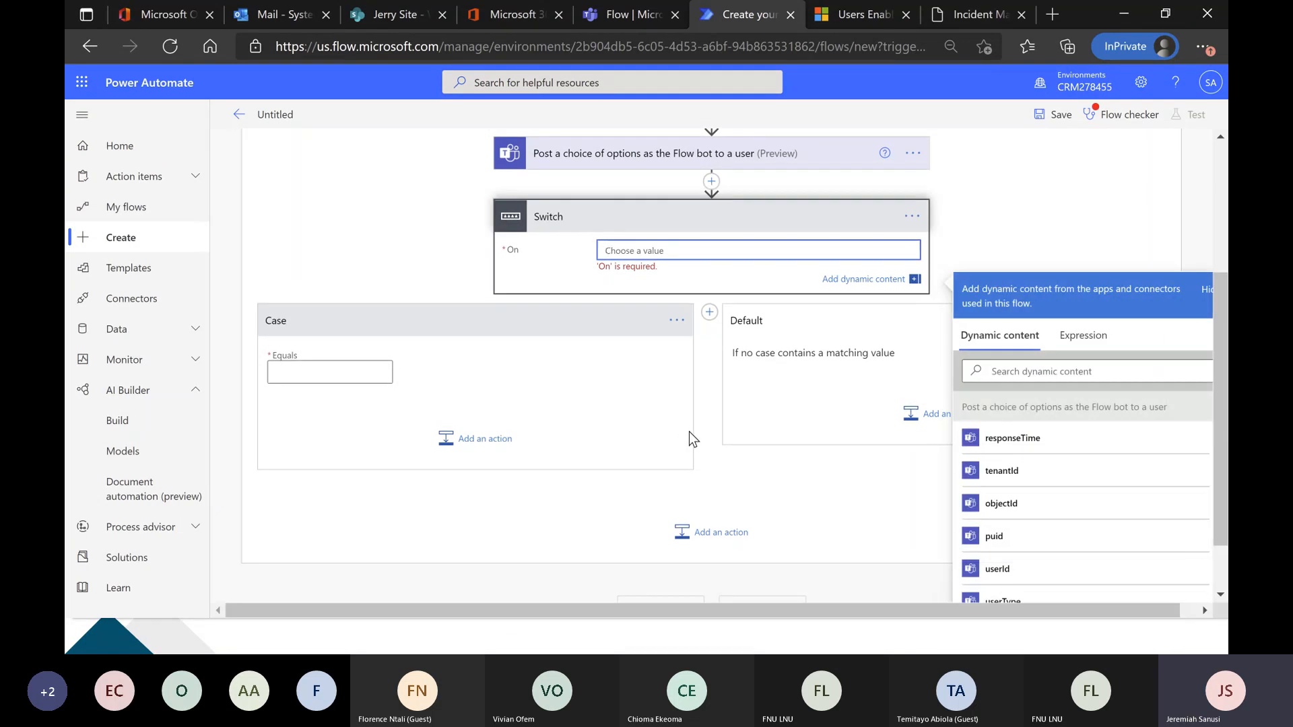
scroll(689, 431, down, 1)
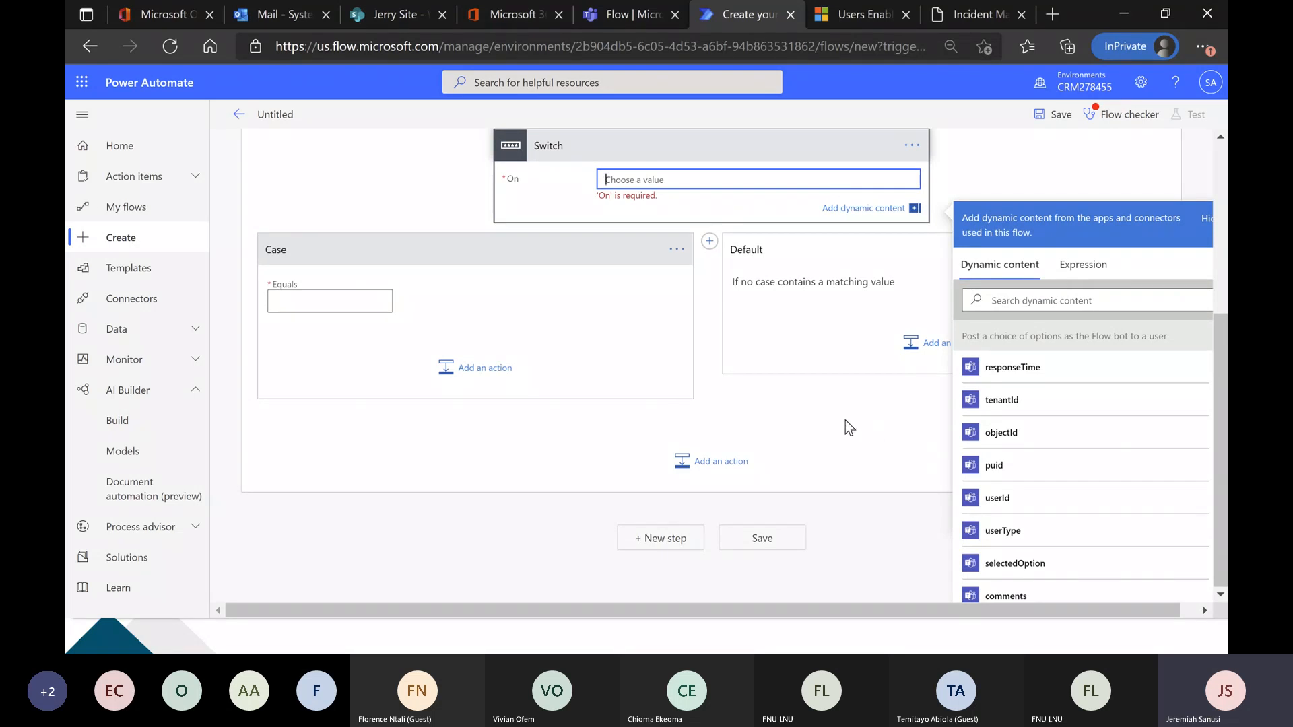
scroll(427, 192, up, 2)
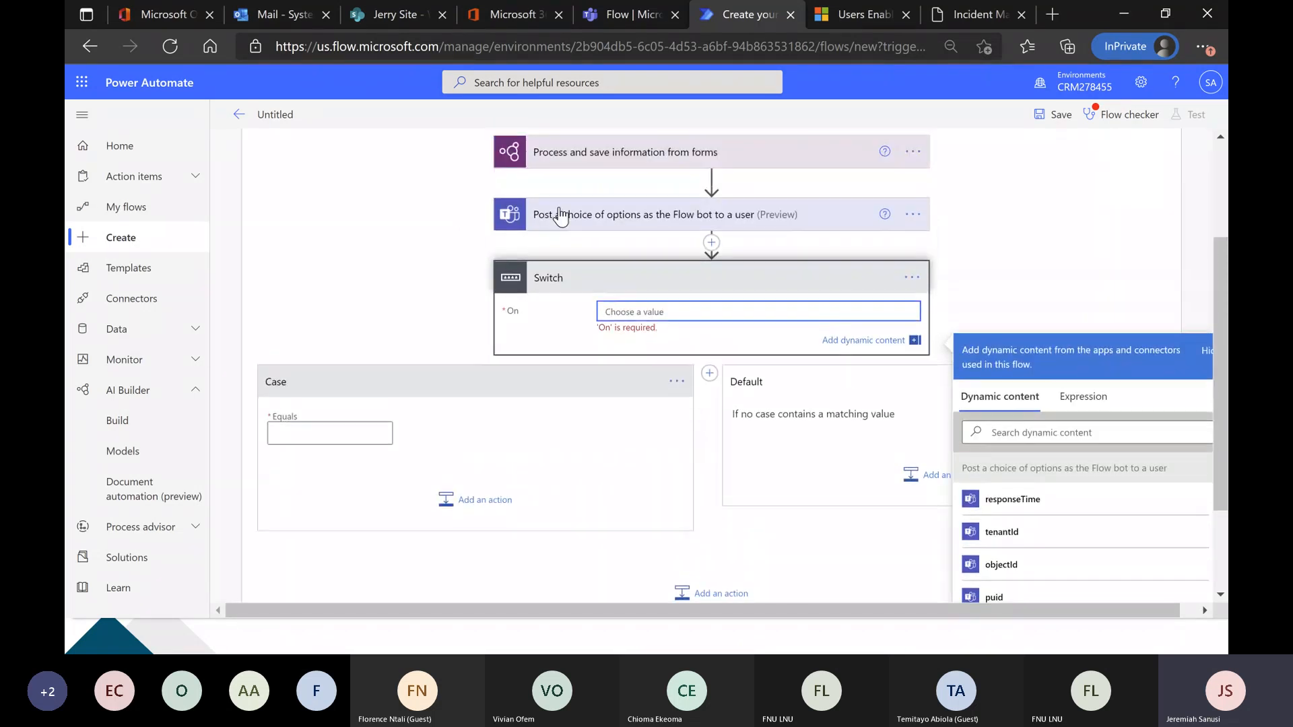
click(581, 227)
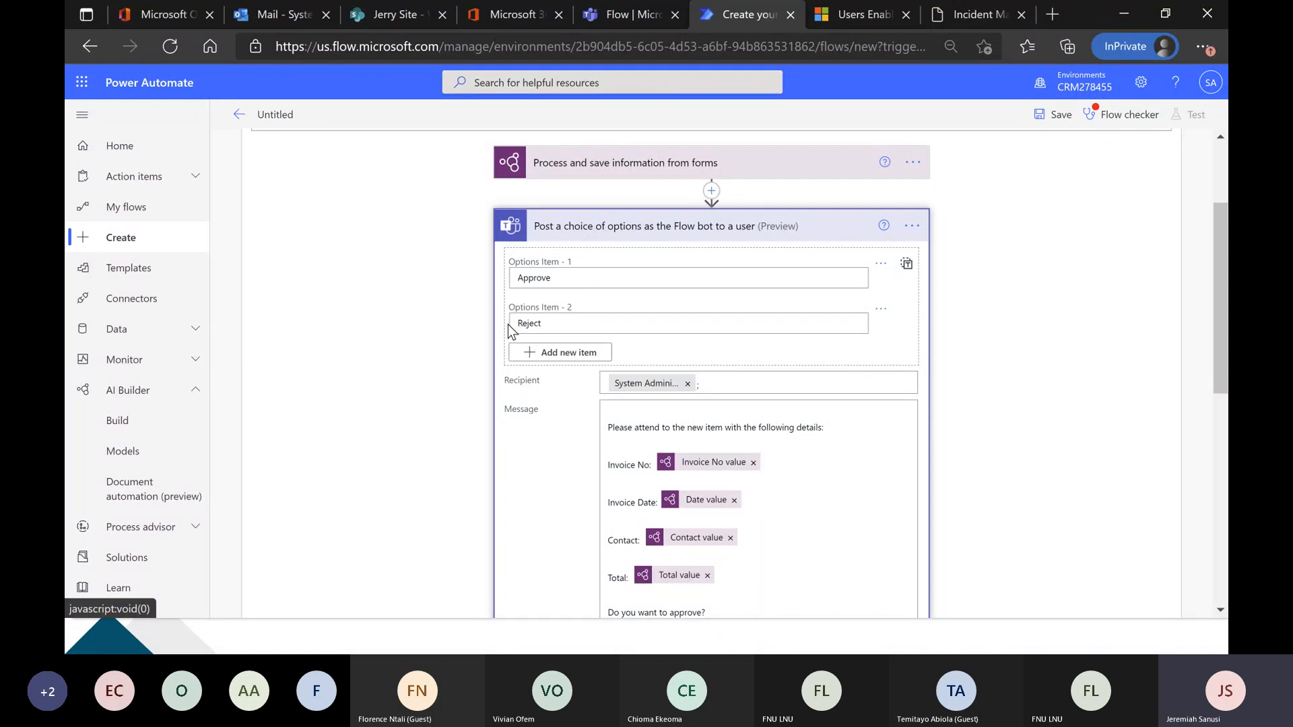
scroll(421, 325, down, 4)
scroll(414, 326, down, 2)
click(653, 345)
scroll(358, 343, down, 1)
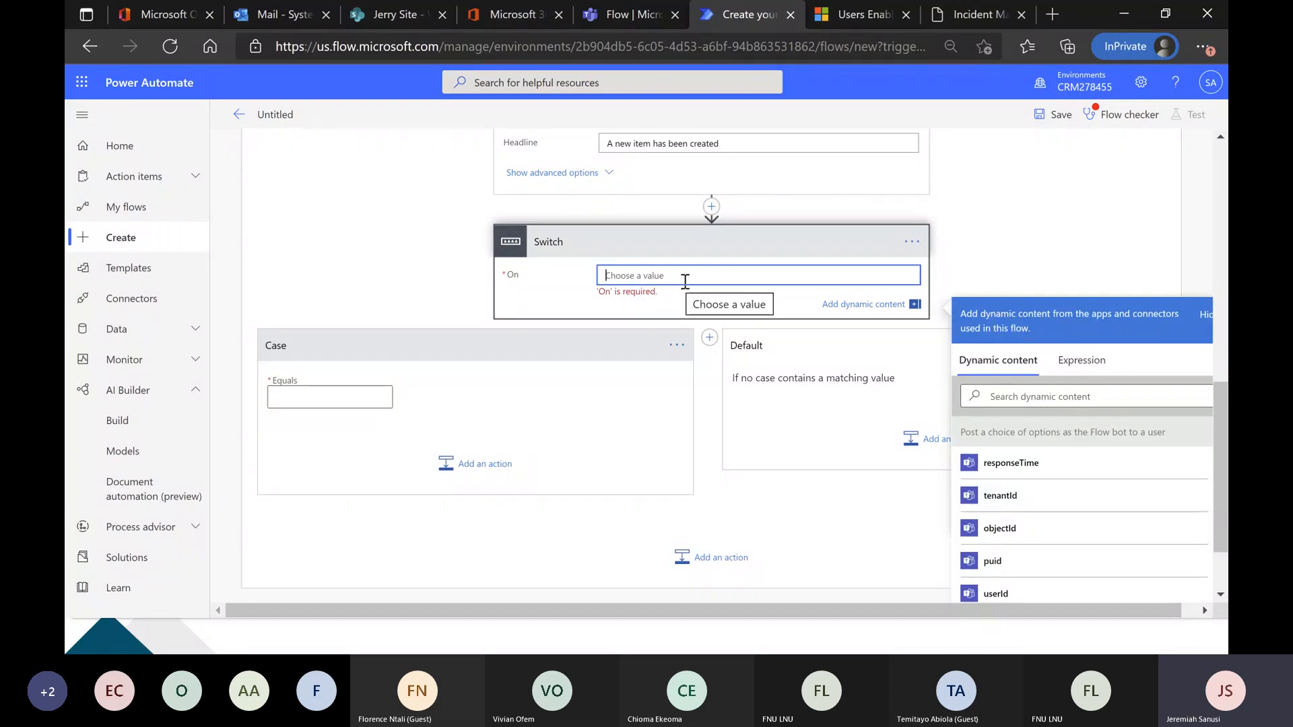
scroll(1007, 491, down, 1)
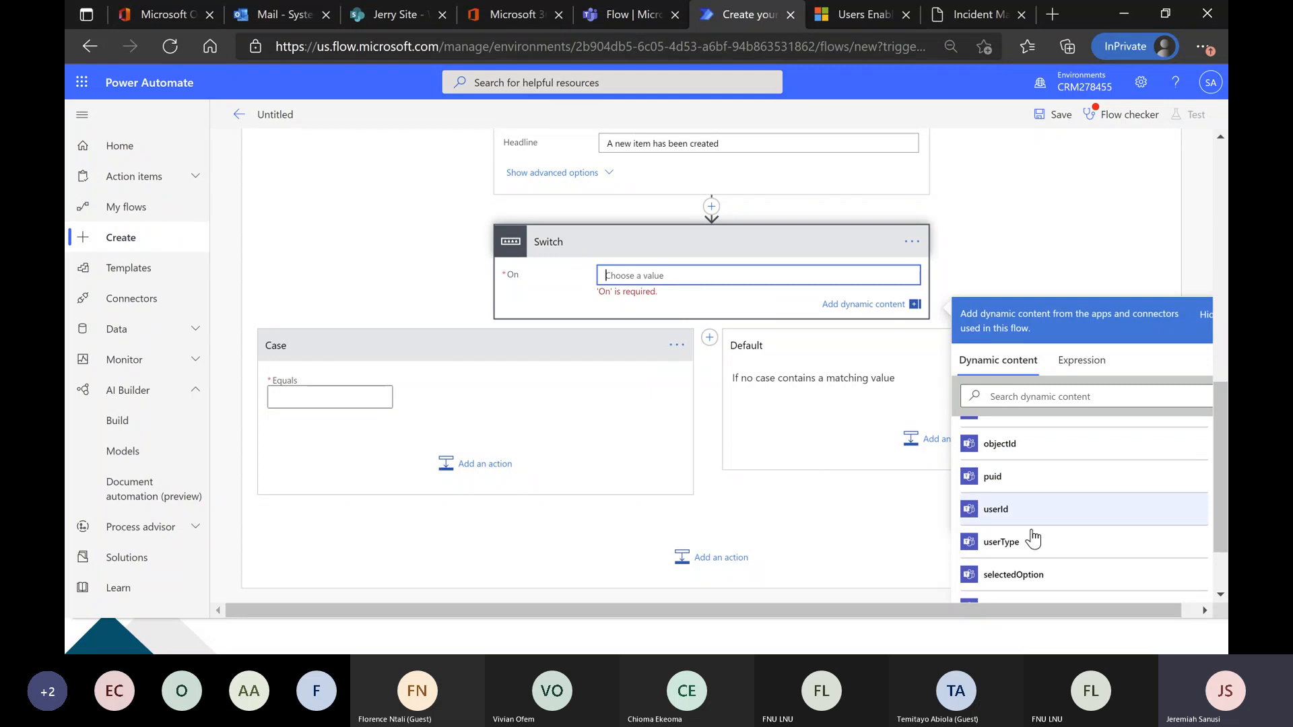
click(1051, 578)
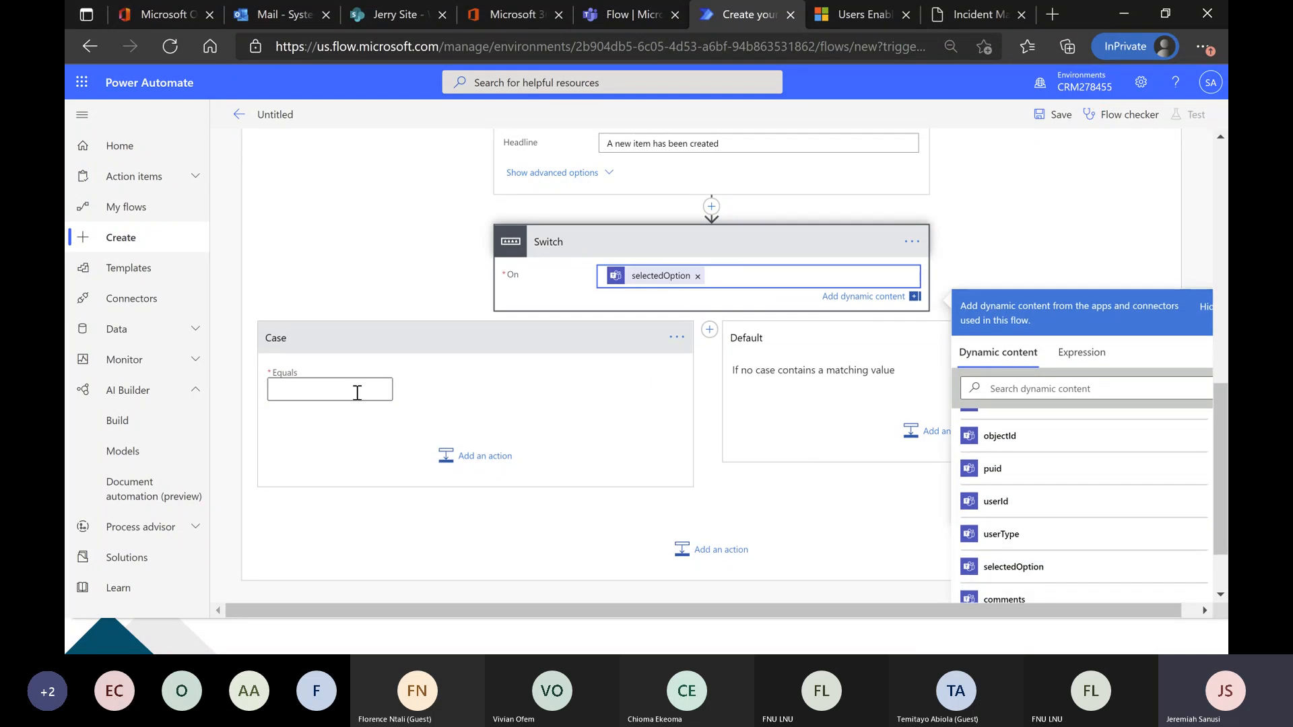
click(357, 393)
text(Approve)
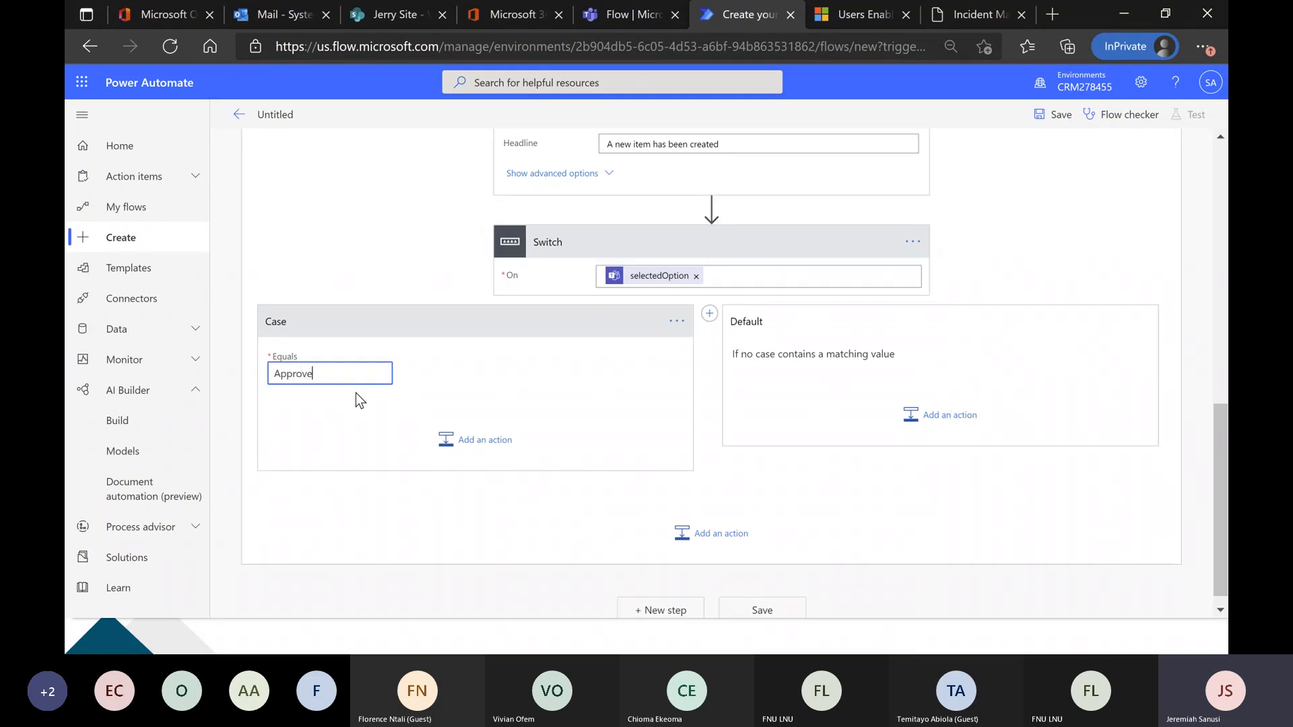
Search the actions for "send" and add Send an email notification (V3) to the Approve case.
click(448, 440)
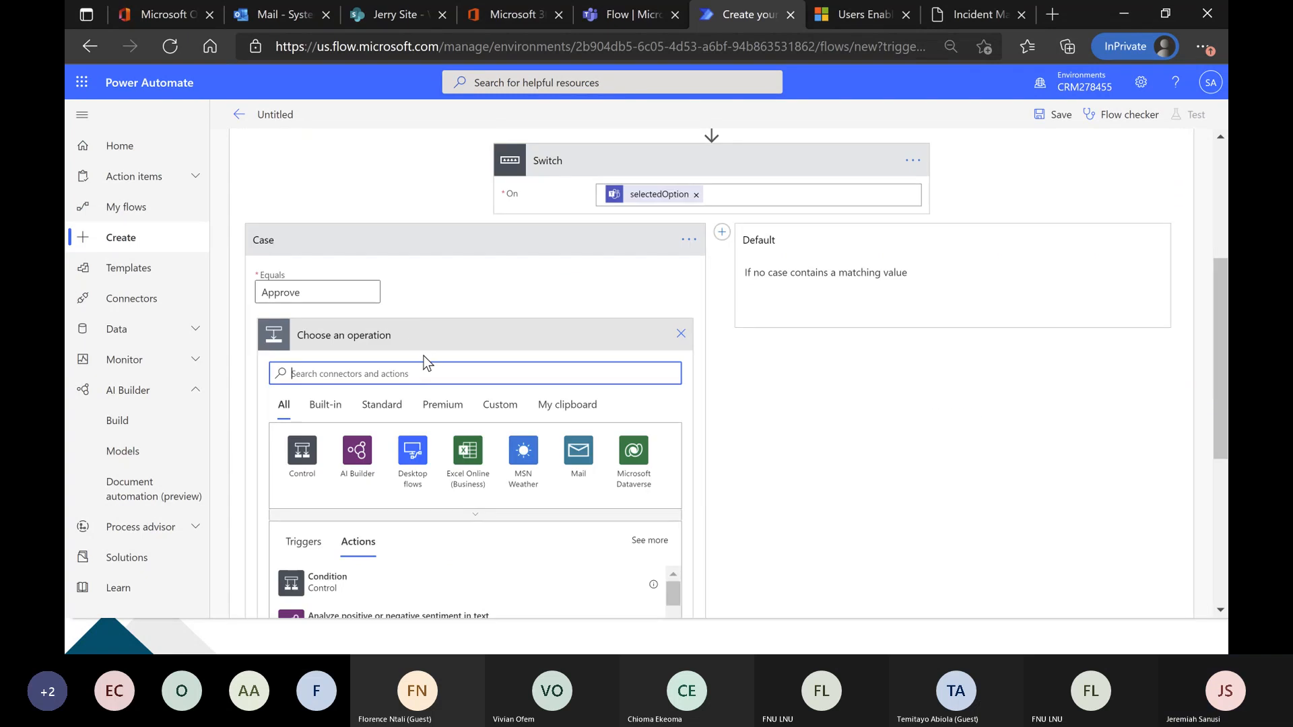
text(send)
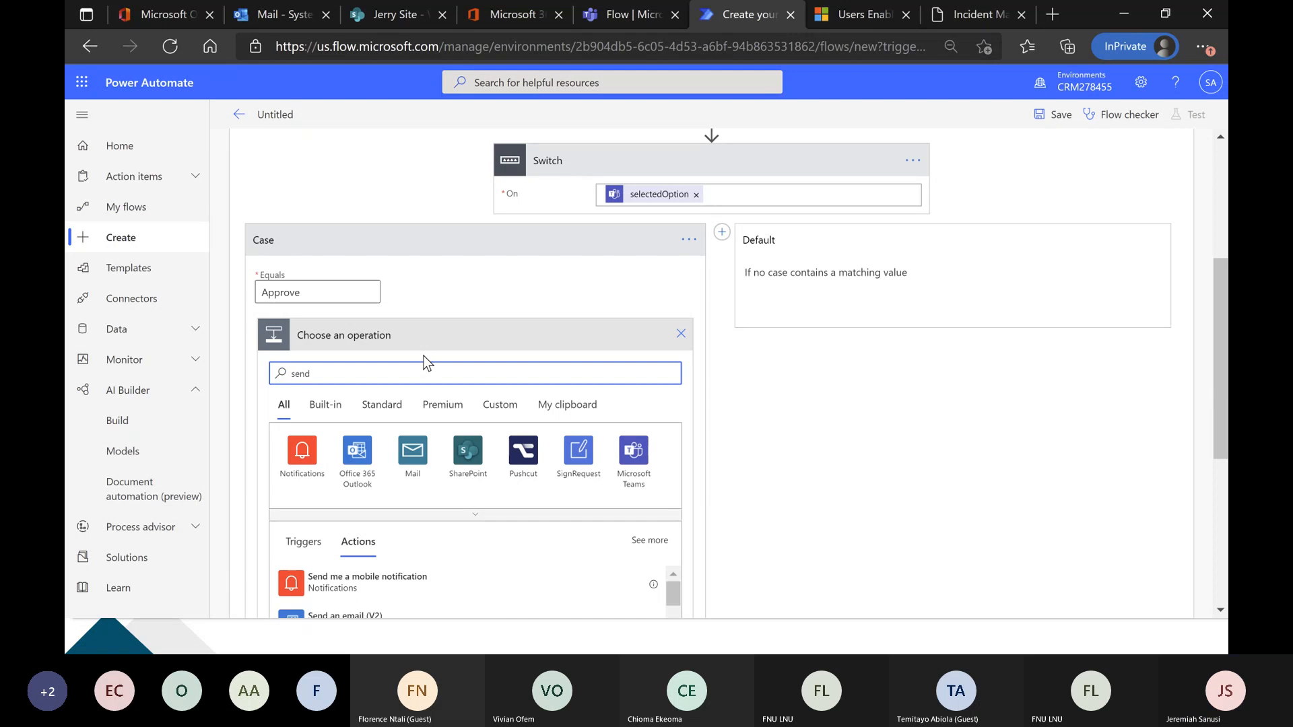
scroll(423, 388, down, 4)
scroll(425, 409, down, 1)
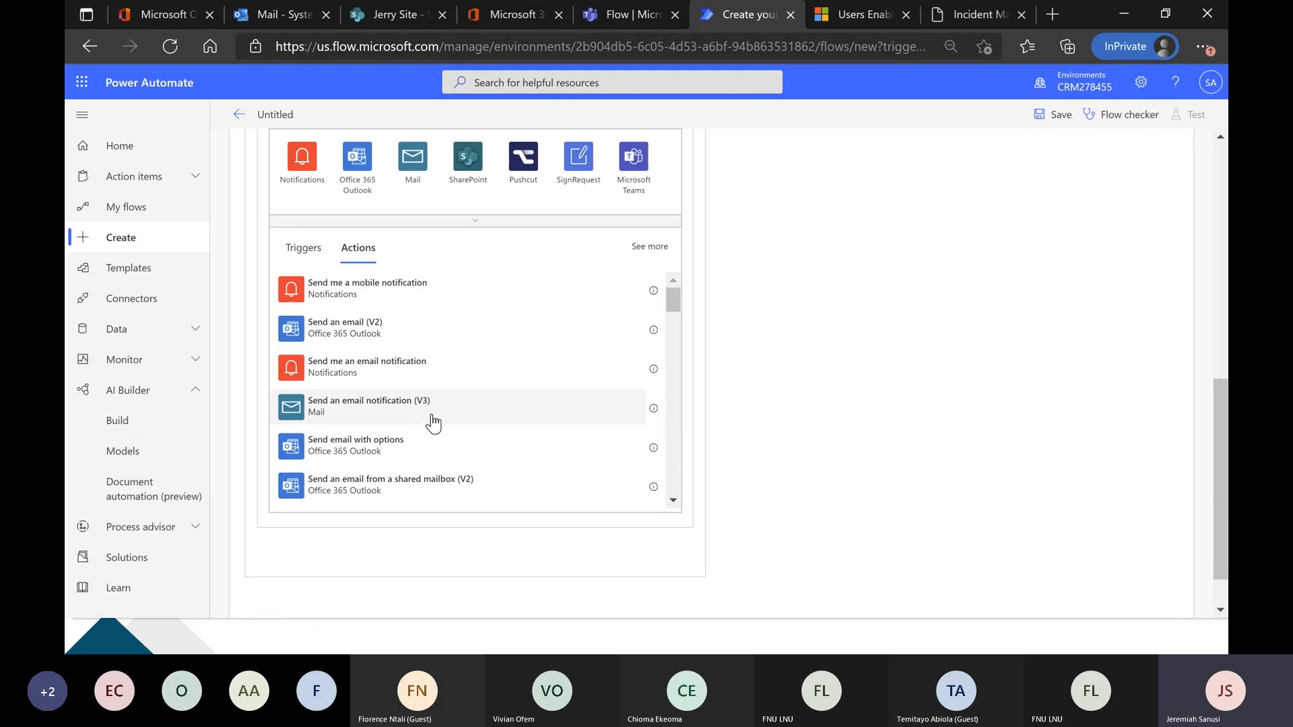
click(433, 421)
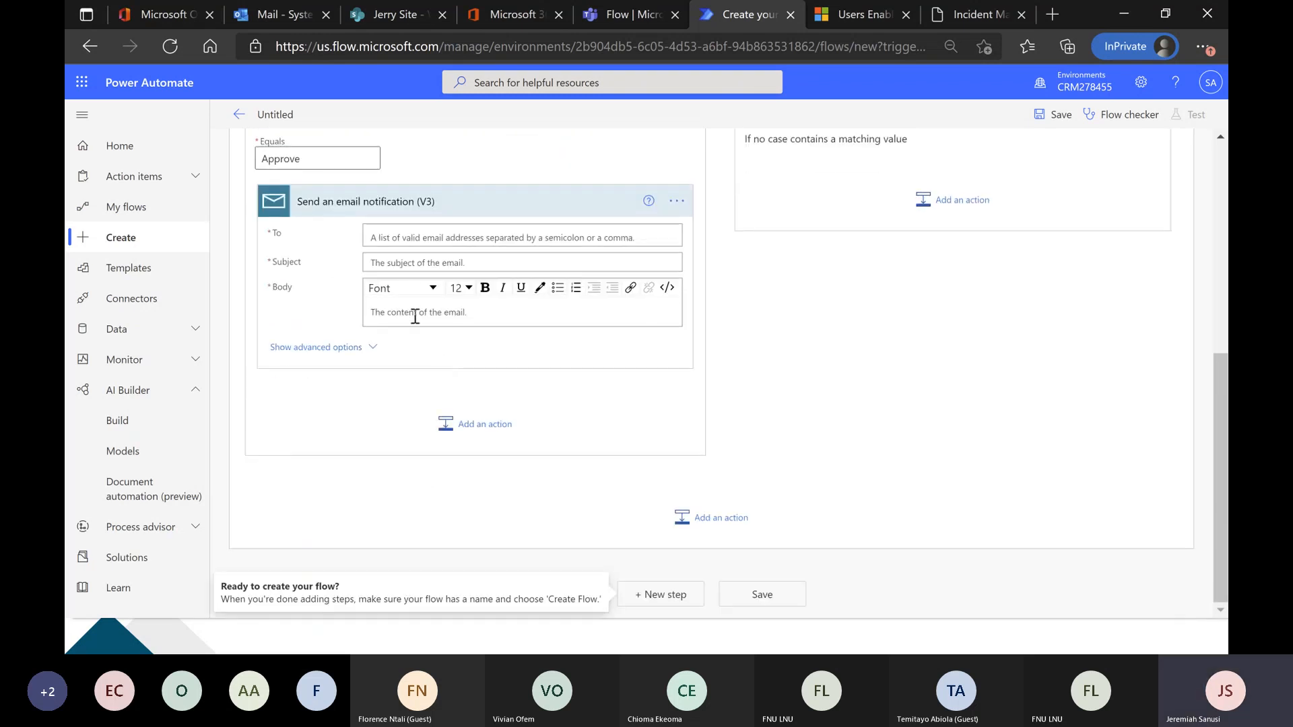
Delete the Send an email notification (V3) action from the Approve case.
click(405, 264)
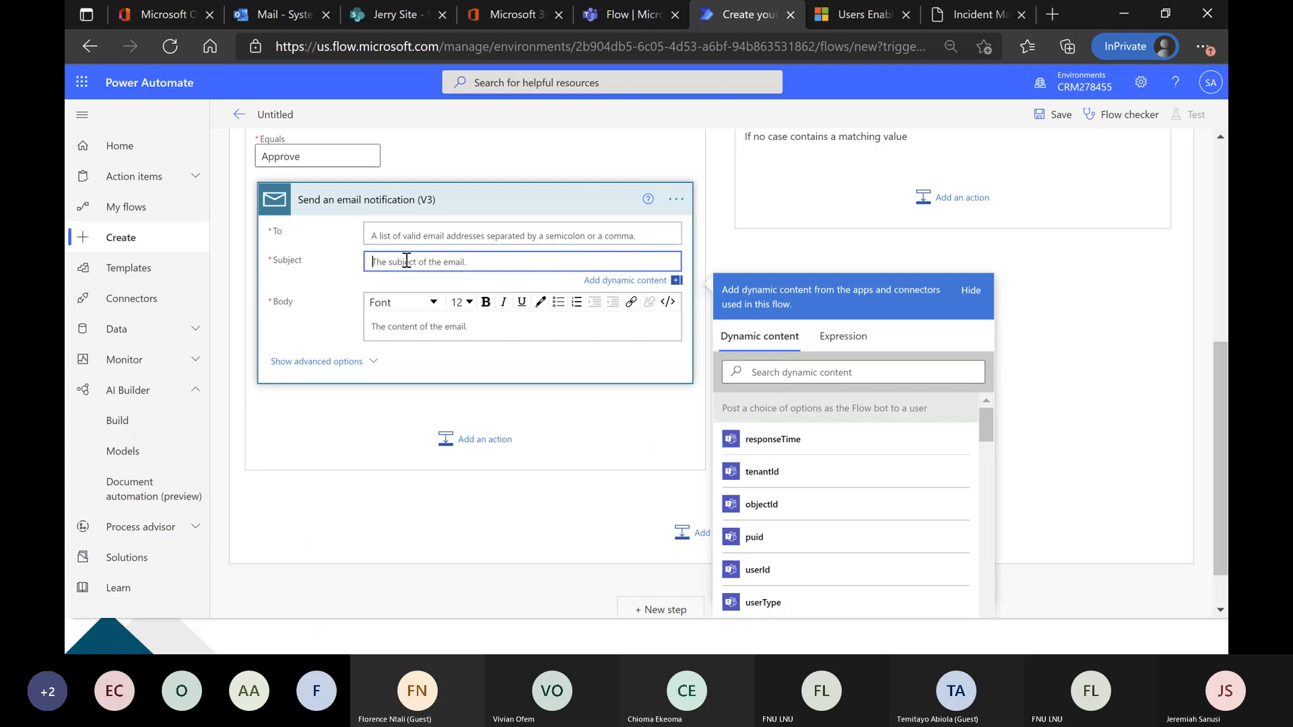
click(412, 237)
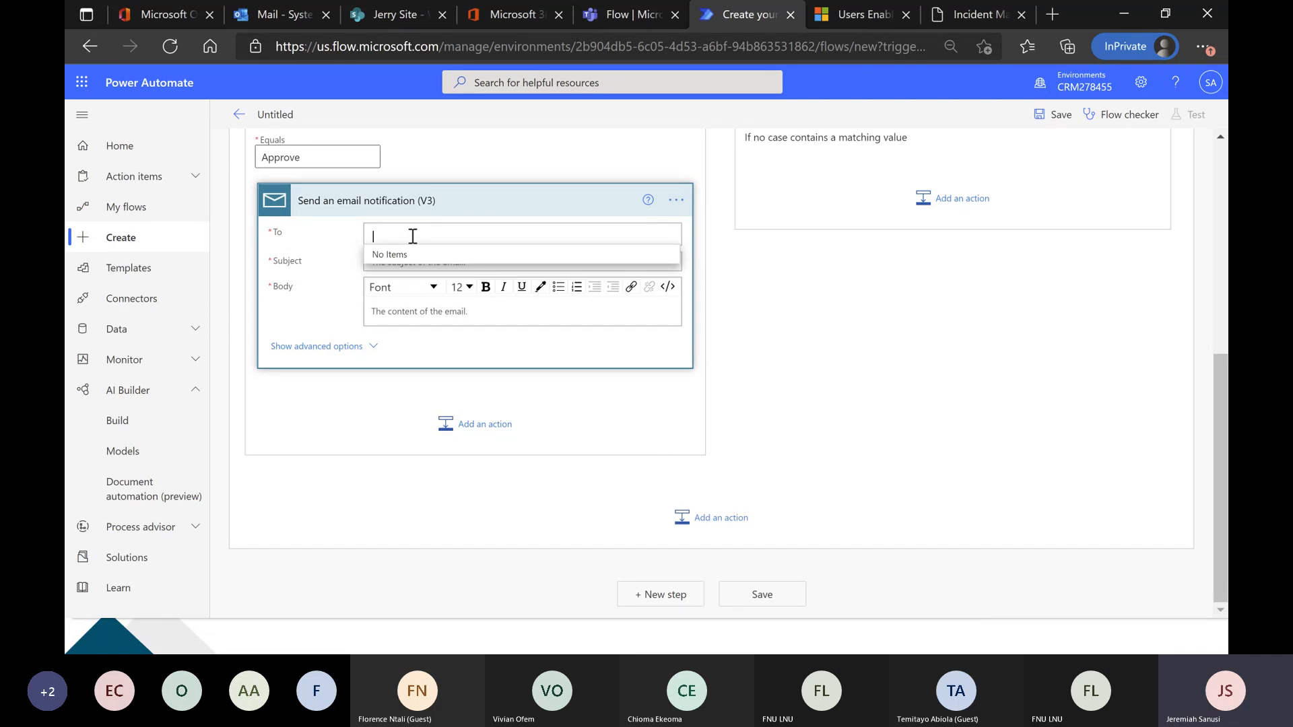
click(412, 236)
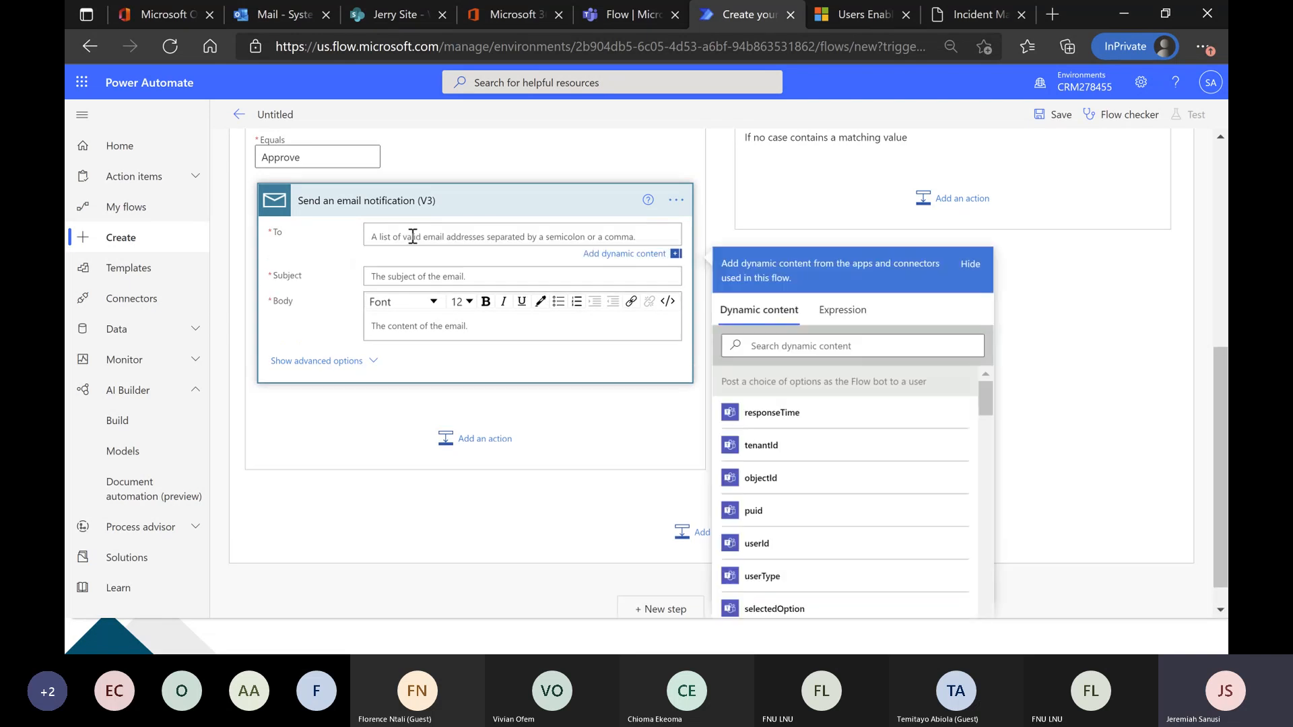
click(676, 200)
click(645, 390)
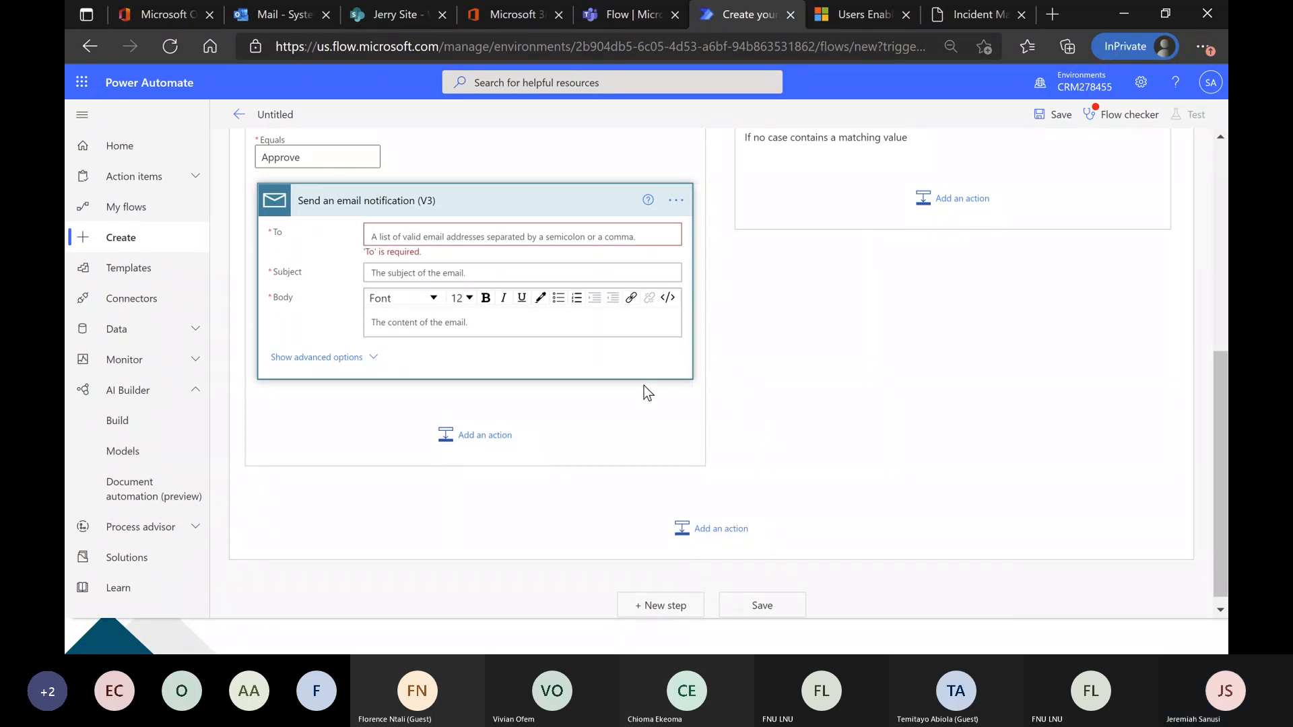
click(637, 374)
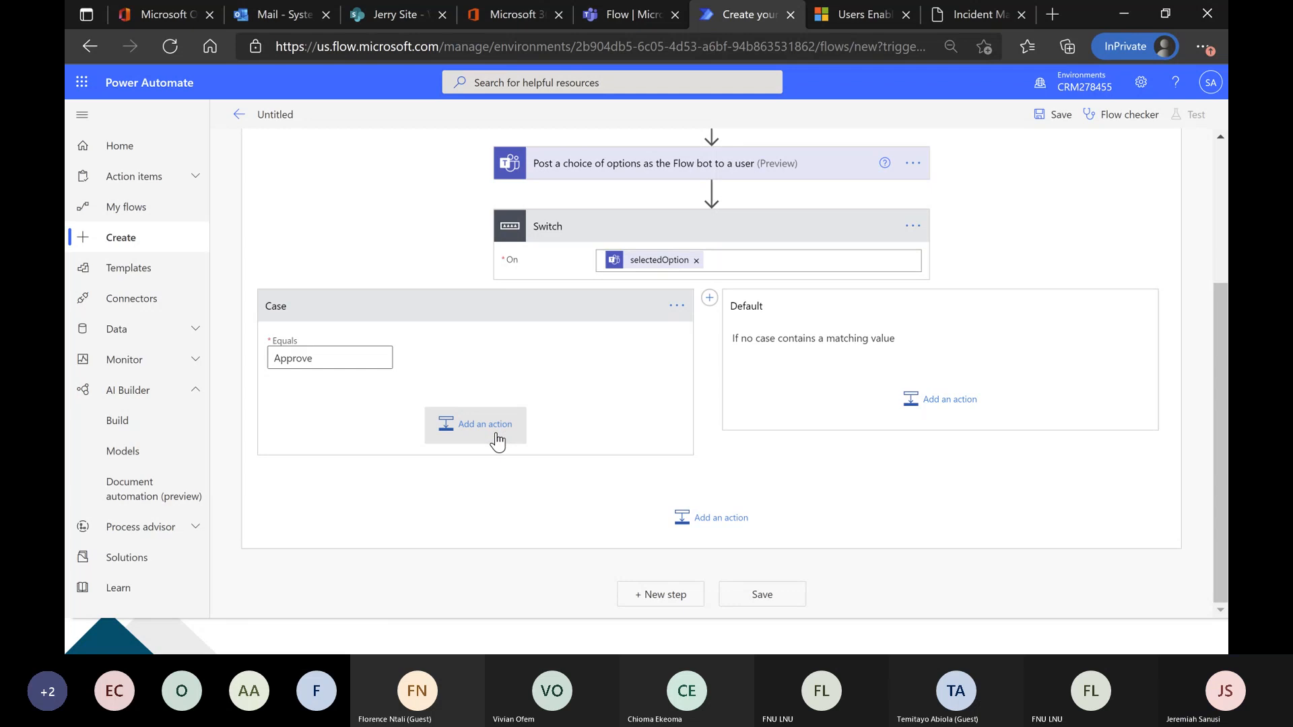
Switch to Microsoft Teams, read the newest message in the meeting chat, and return to the flow editor.
key(alt+Tab)
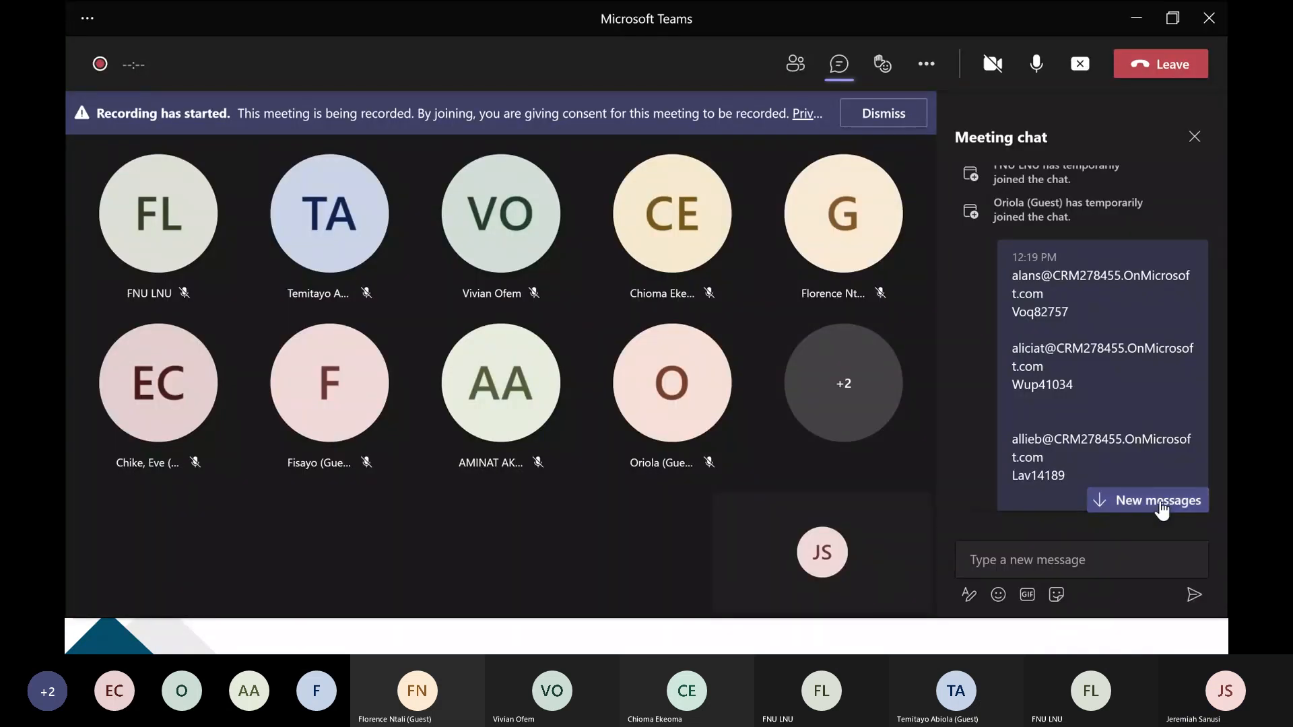
click(1155, 499)
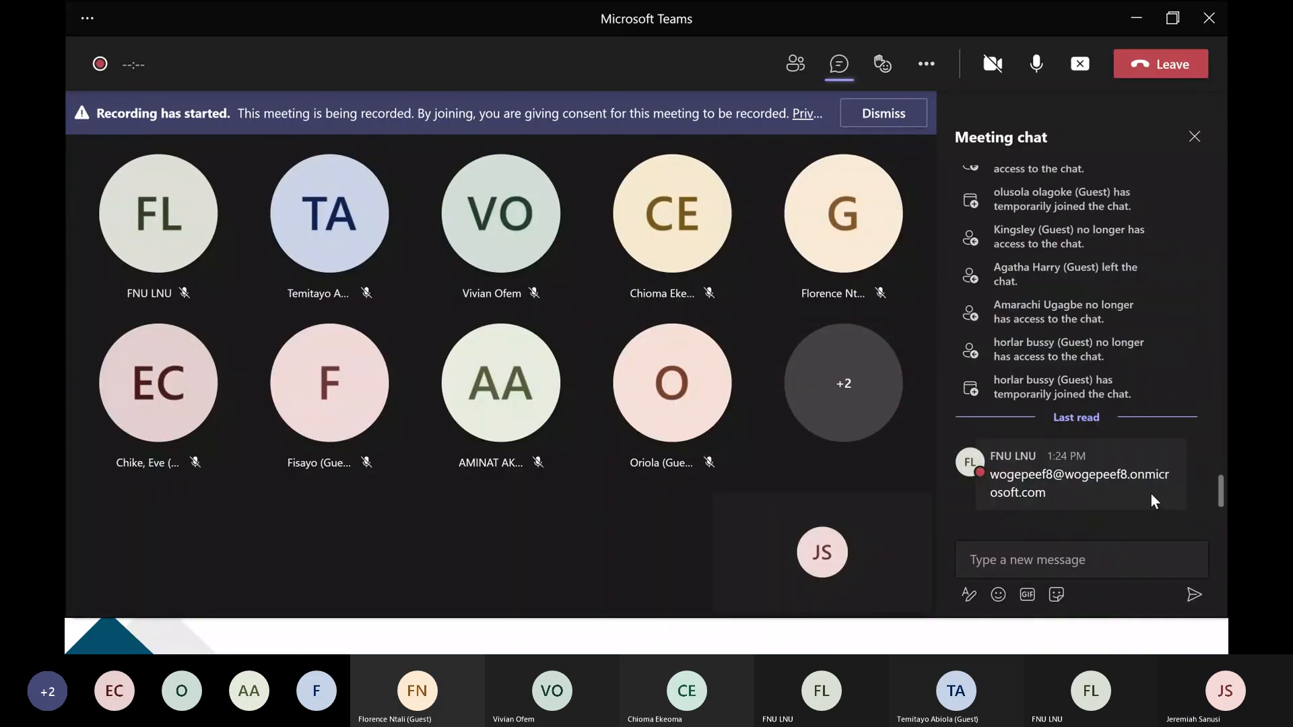
mouse_move(1092, 505)
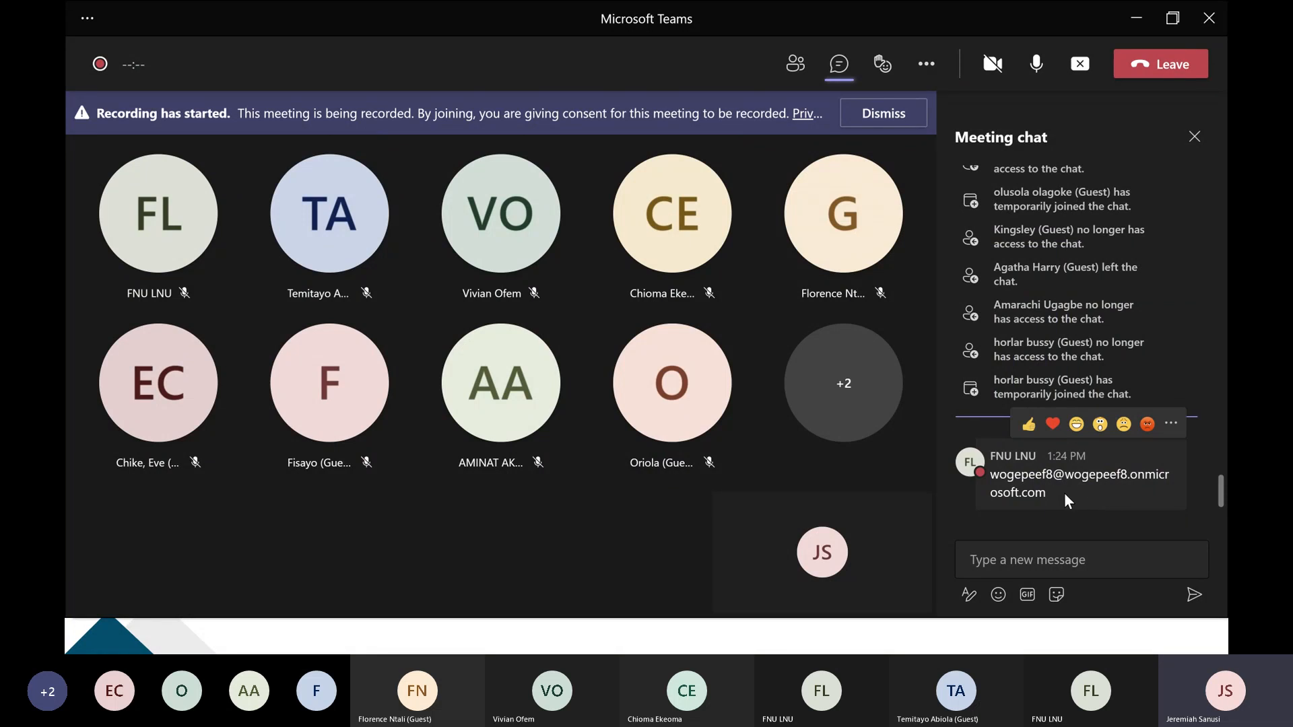
key(alt+Tab)
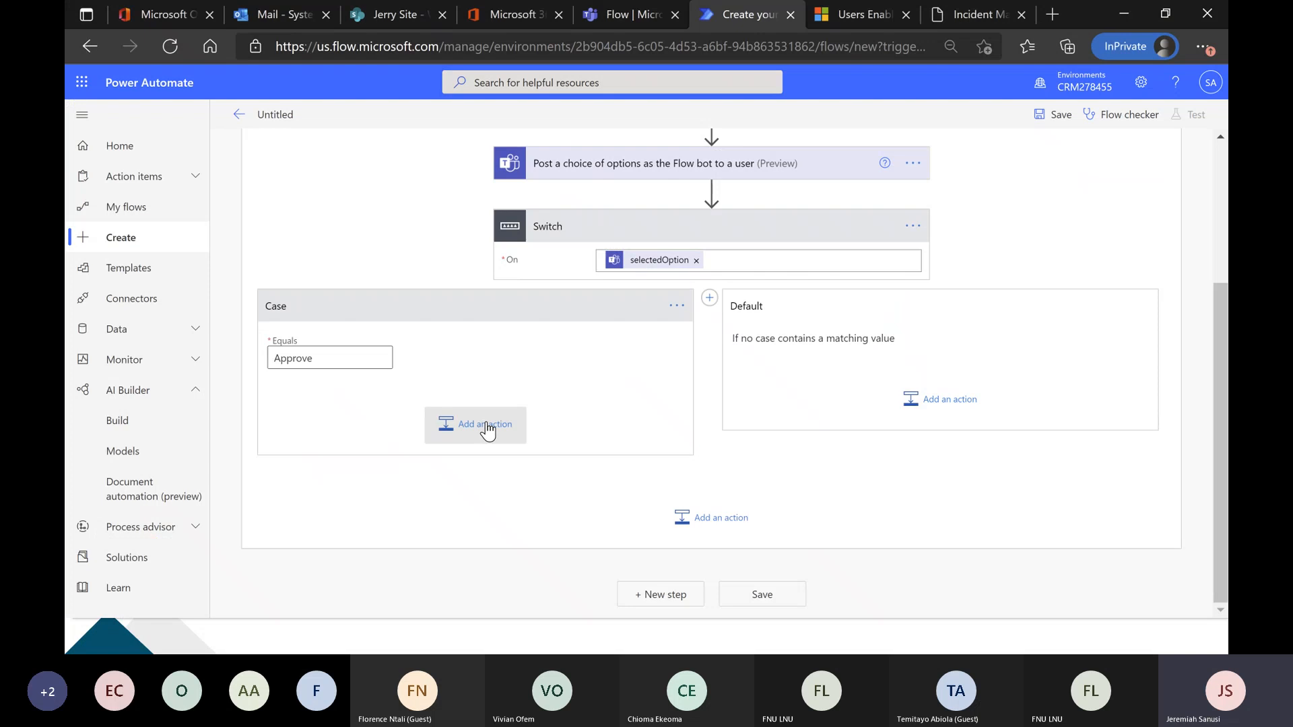
Add the Send an email notification (V3) action inside the Switch's Approve case, finding it with the search term "send".
click(443, 432)
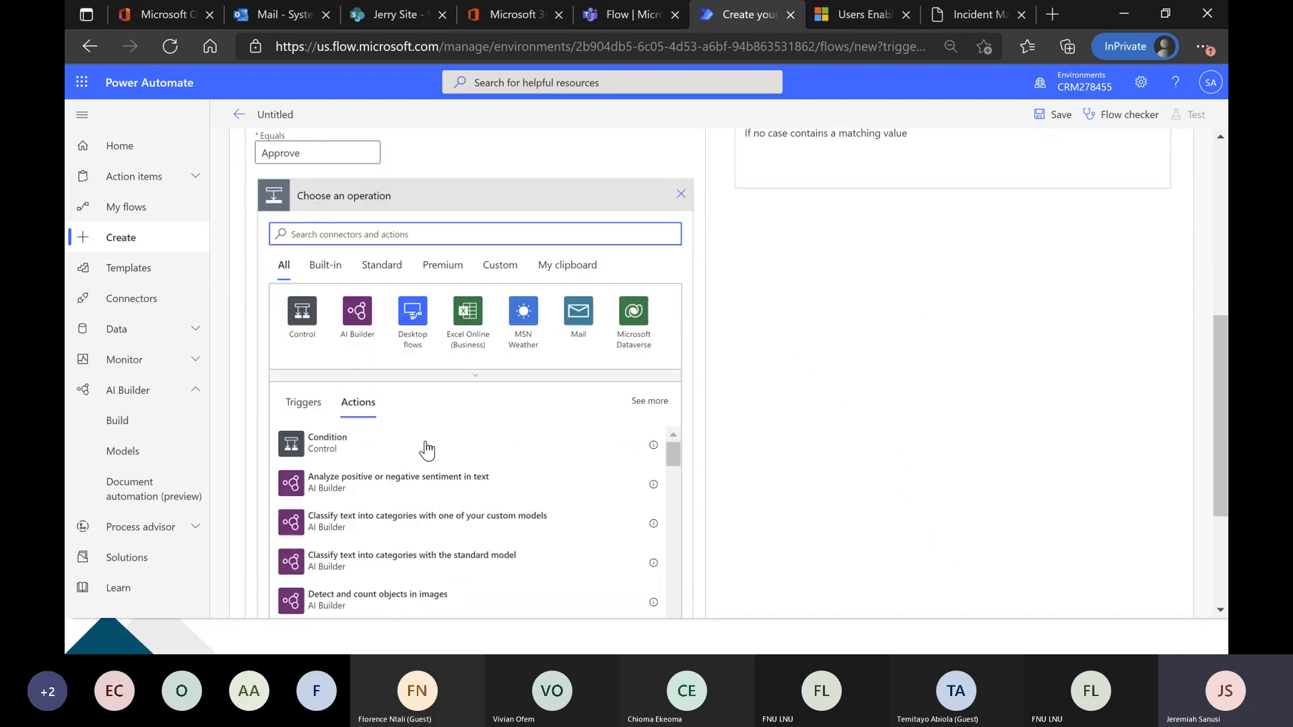
text(send)
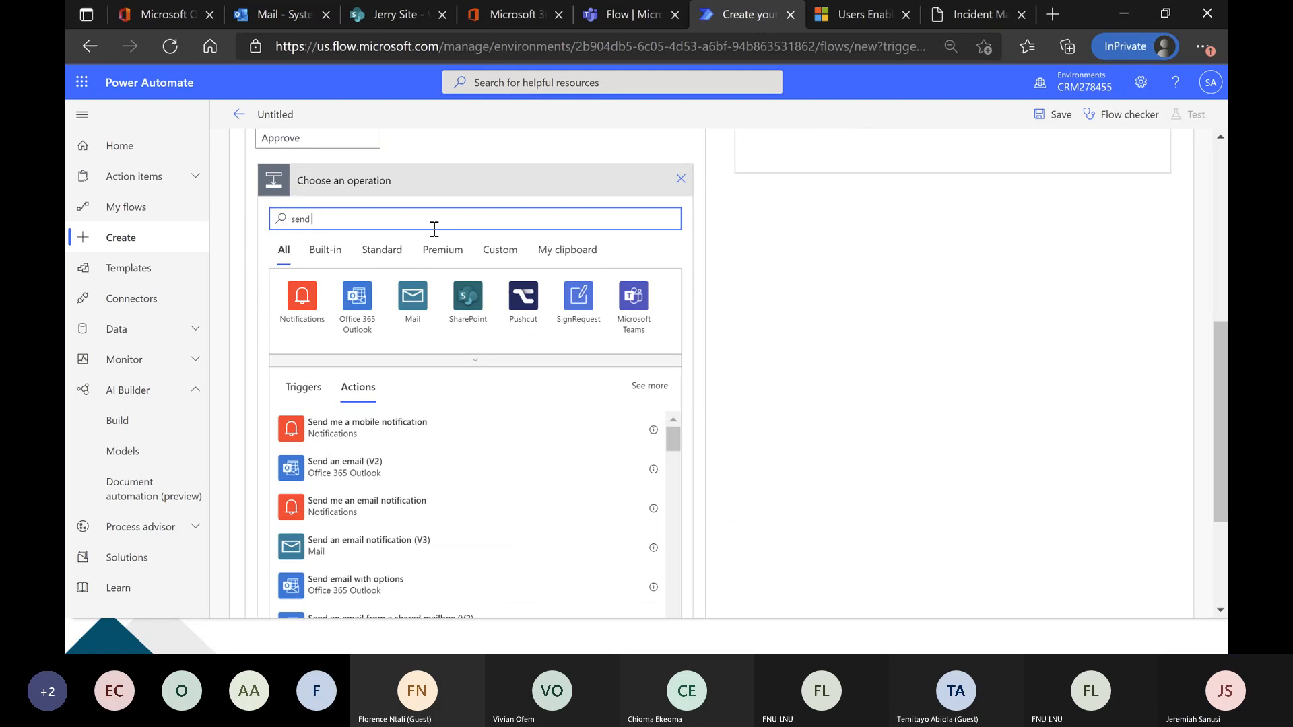
scroll(455, 501, down, 2)
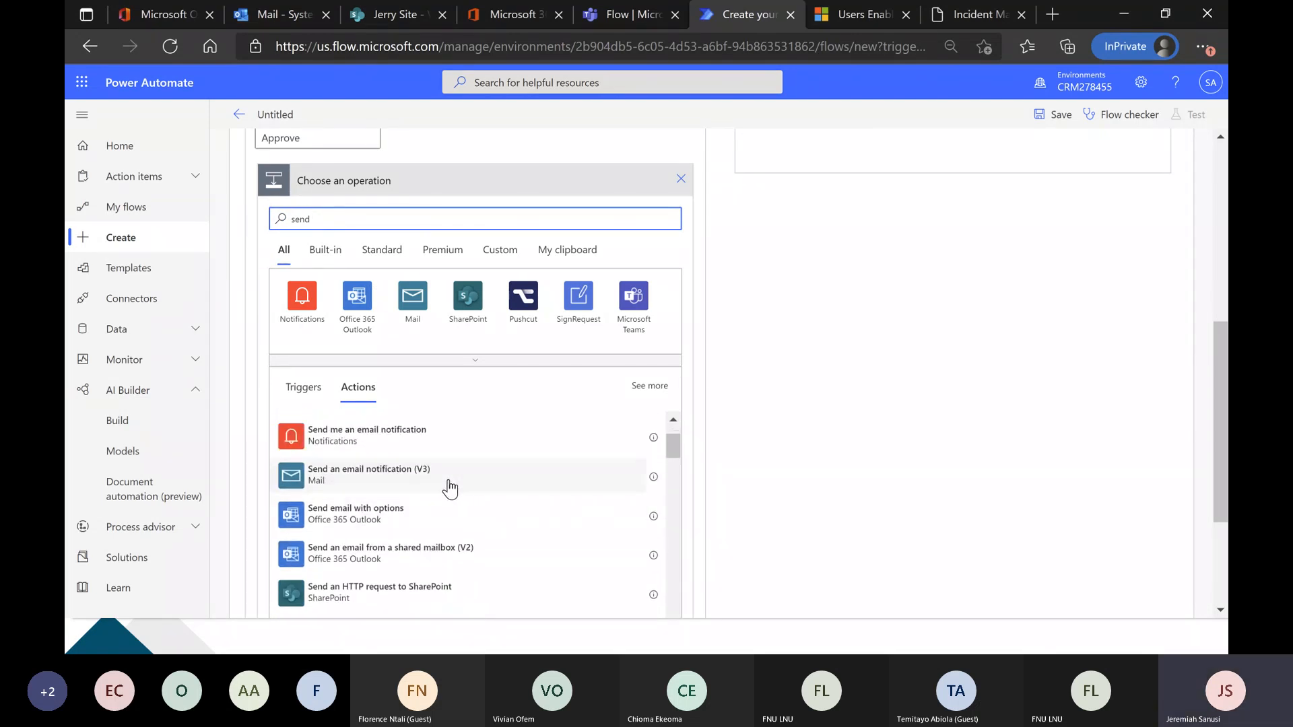
click(450, 474)
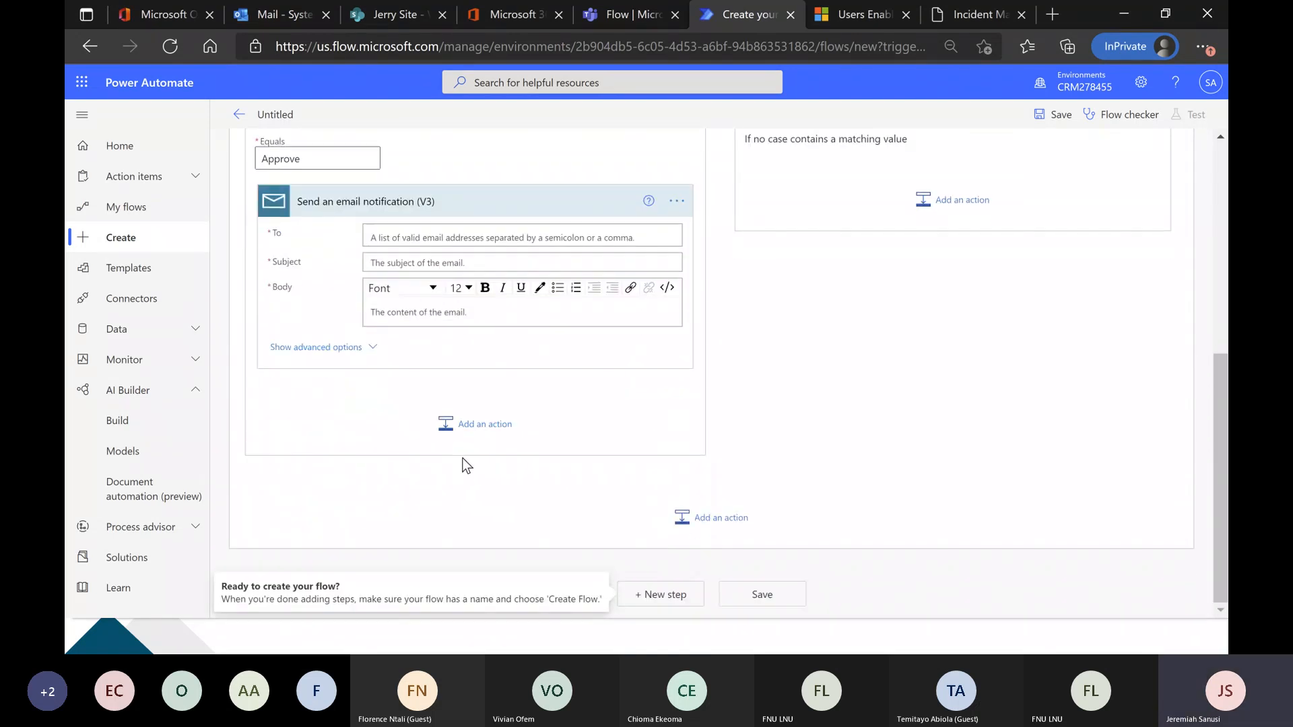
Copy the participant's e-mail address from the Microsoft Teams meeting chat and paste it as the notification's To recipient in the flow editor.
click(442, 240)
key(alt+Tab)
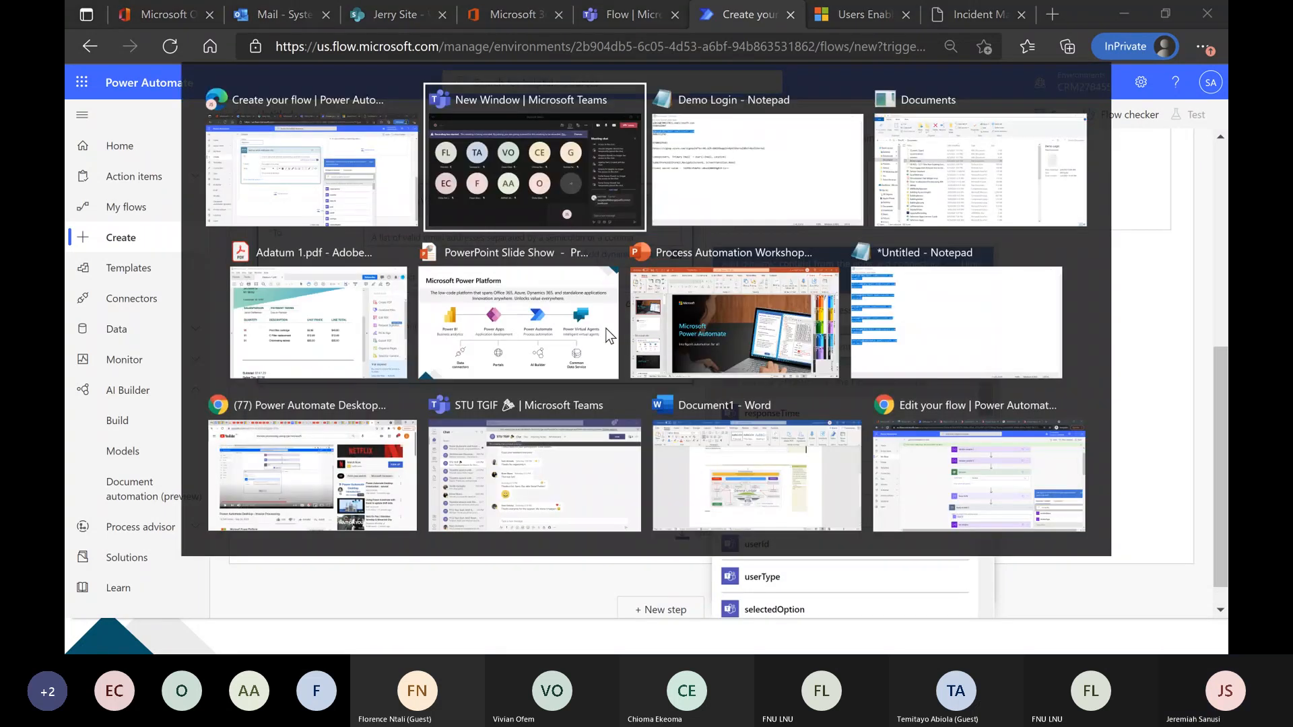
drag(1047, 495, 994, 475)
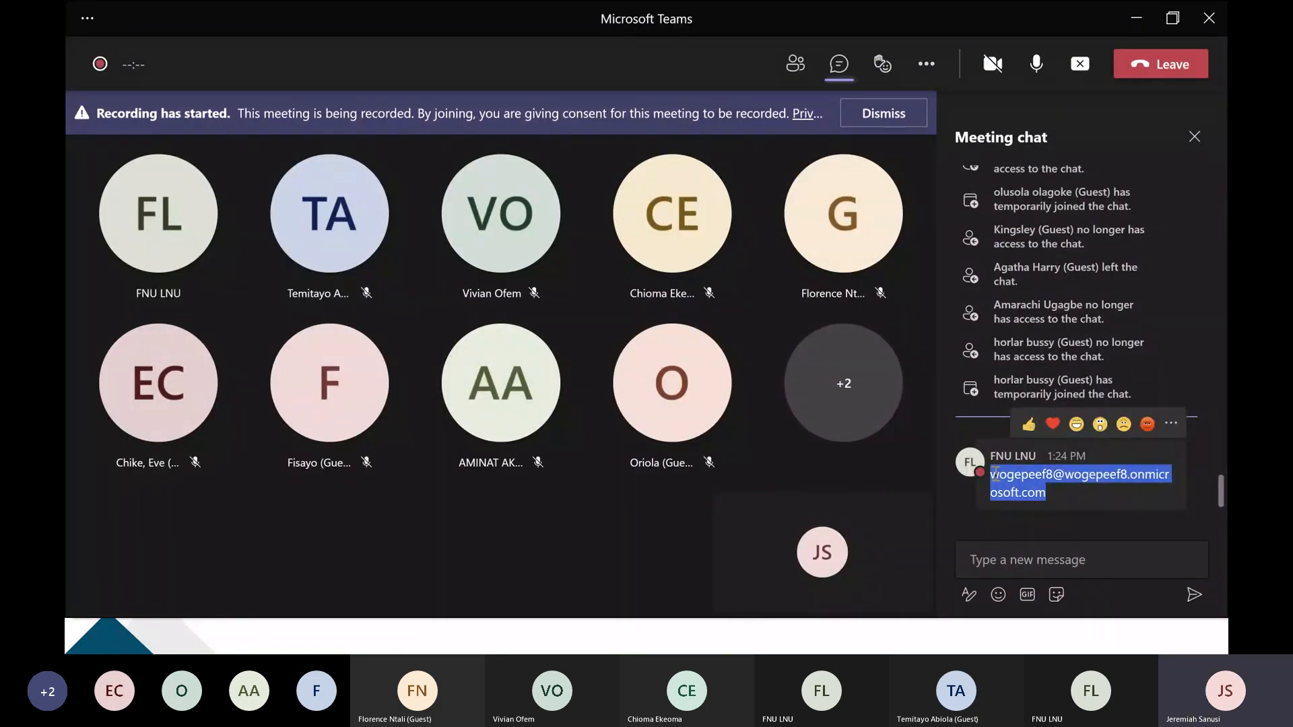
key(ctrl+c)
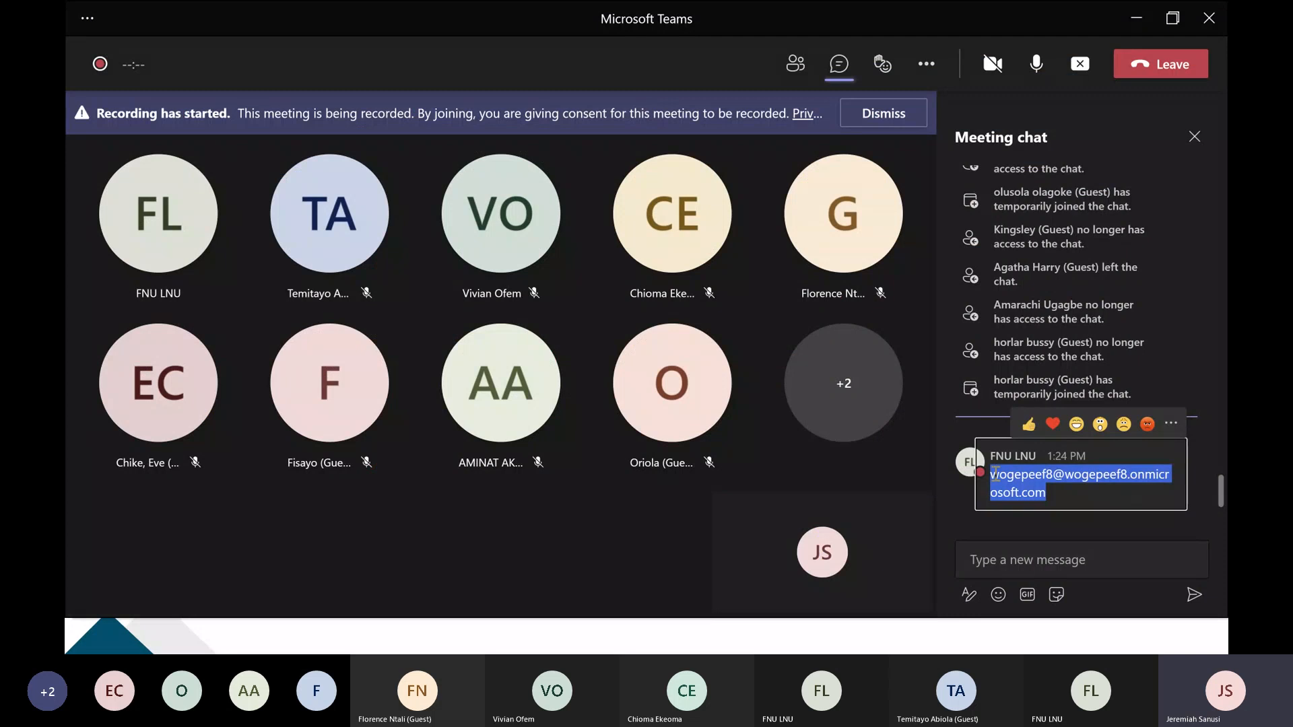
key(alt+Tab)
key(ctrl+v)
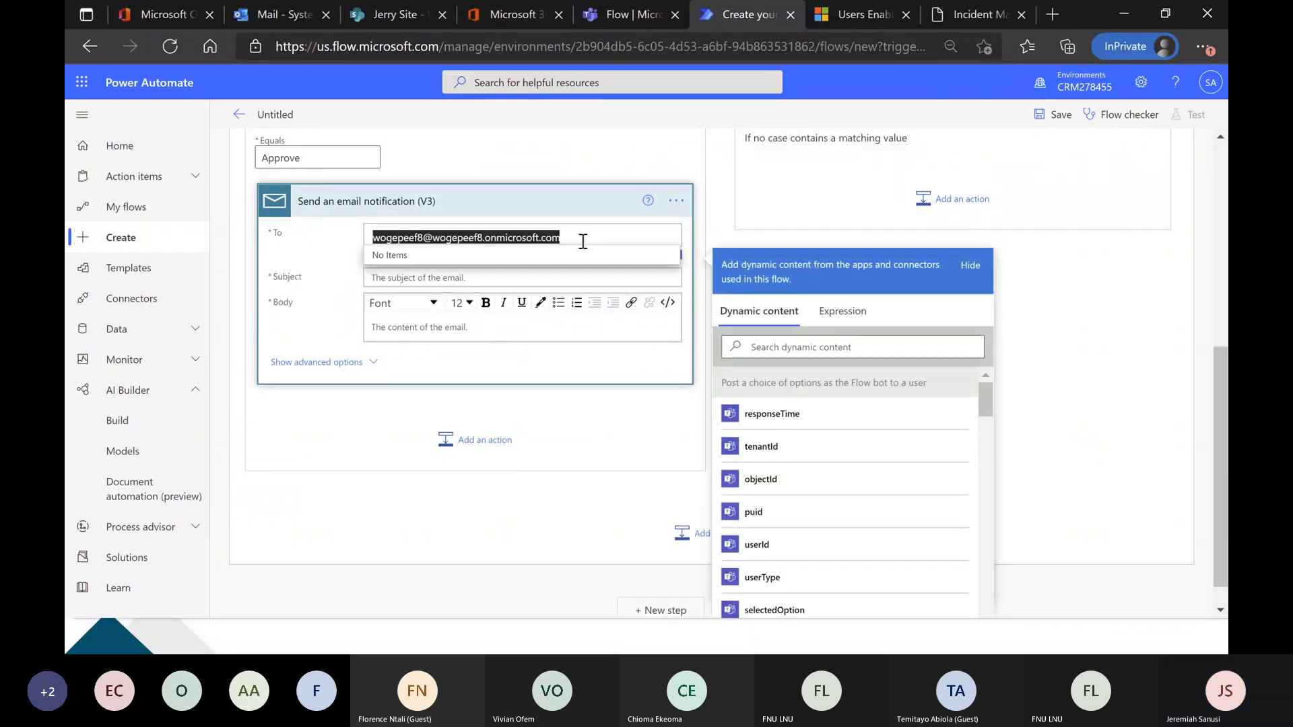
Set the email notification's subject to "The item has been approved".
click(452, 278)
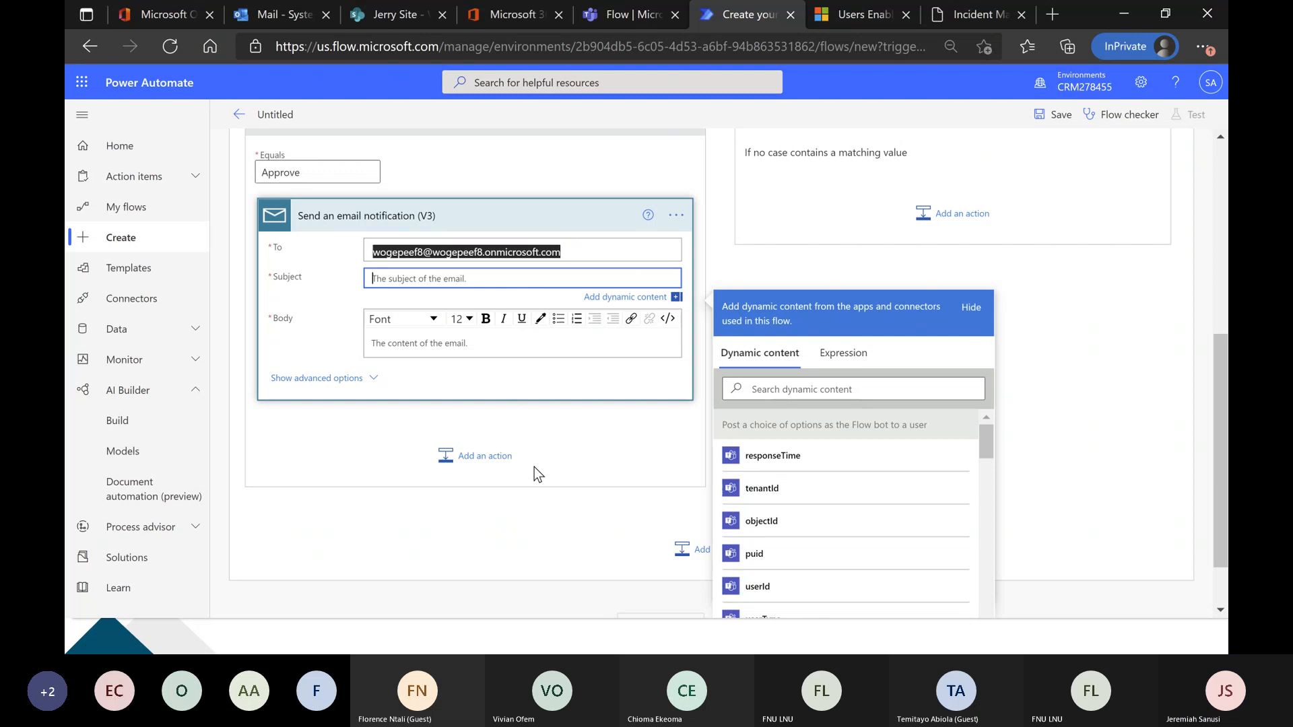
text(The item has been approved)
Write the notification body with the greeting "Hello," and a second line beginning "This is to inform you of the" that announces the approval.
click(528, 344)
text(Hell)
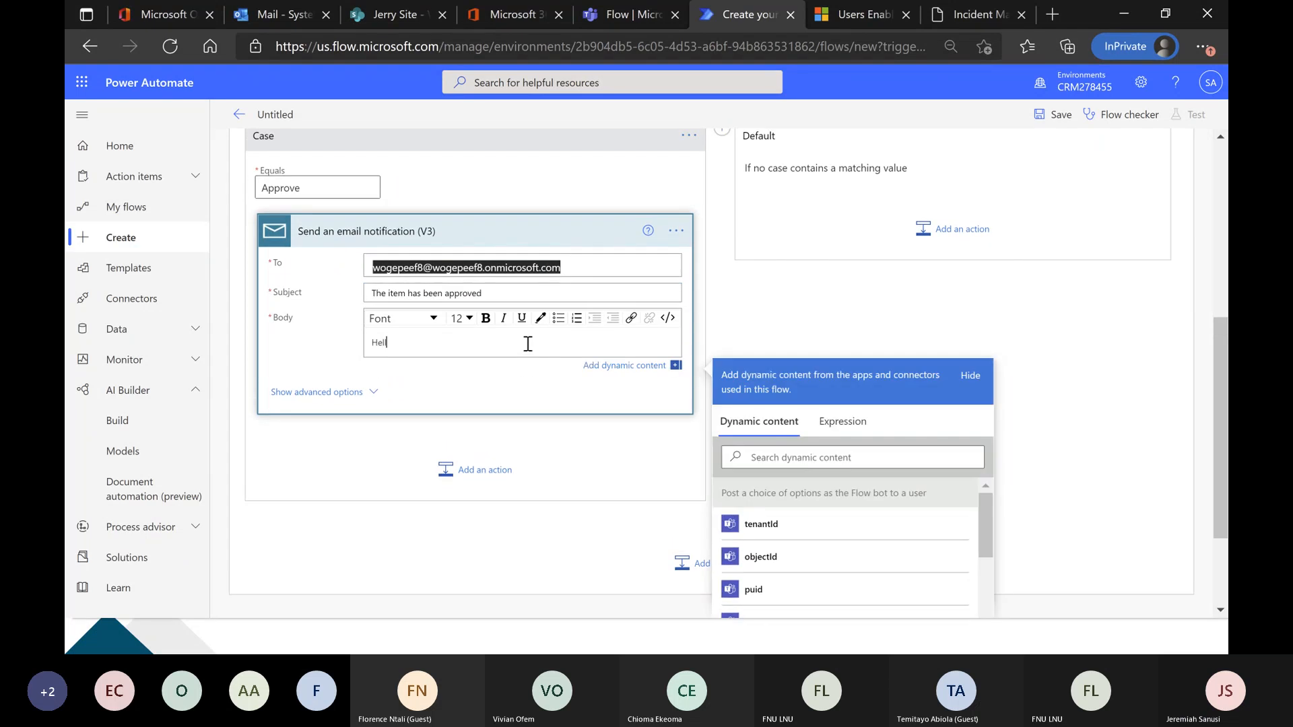
text(o,)
key(Return)
text(Thi)
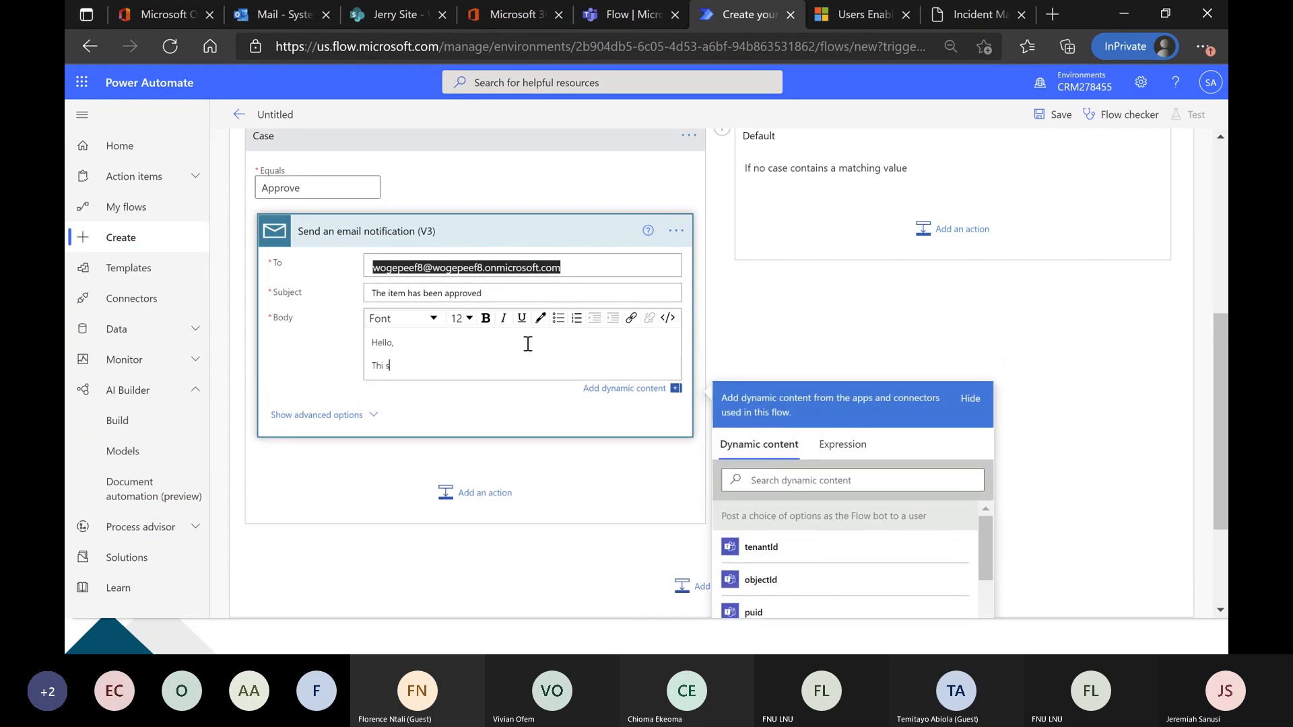
text(s it)
key(BackSpace)
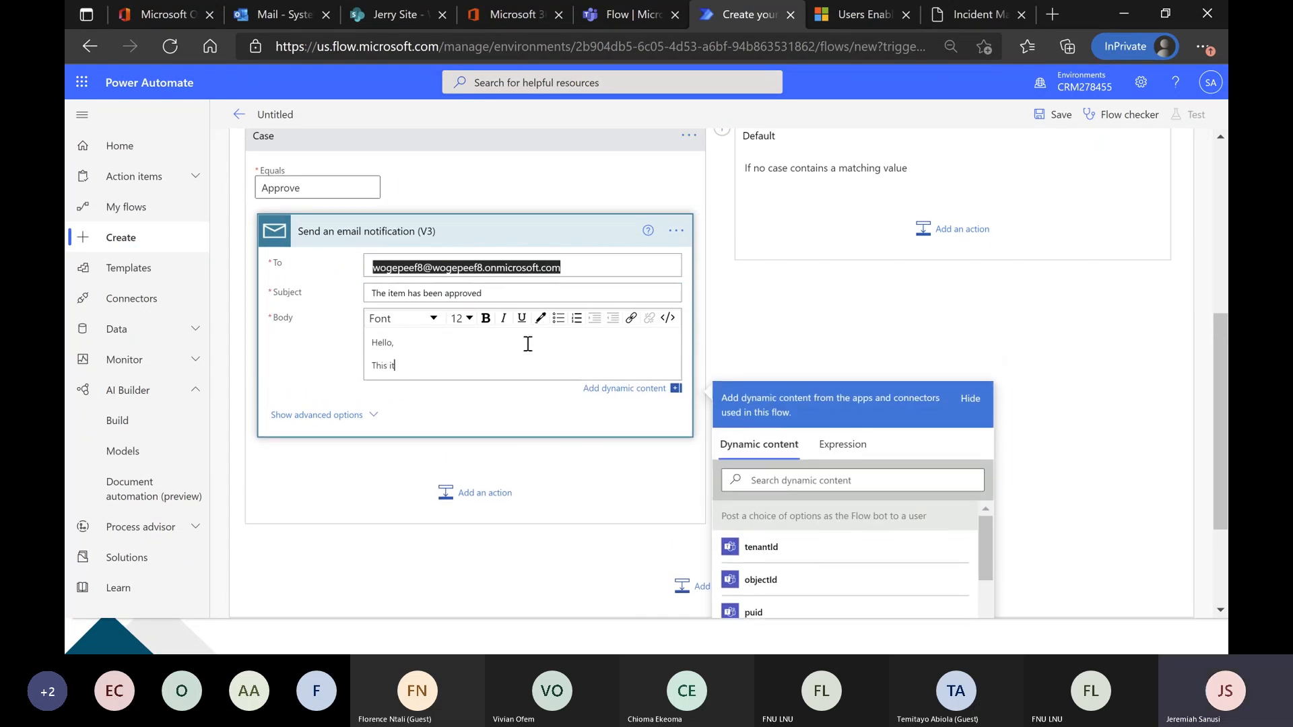
text(to inform you of tha e approv)
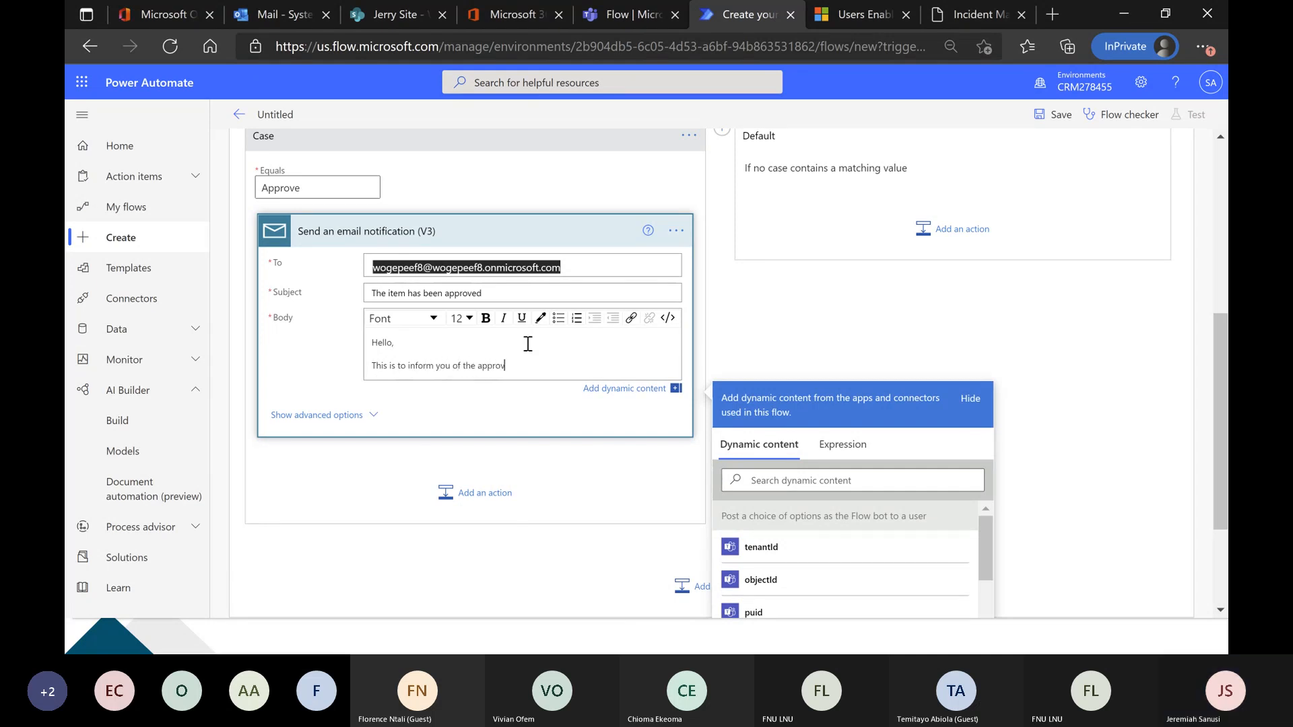
click(792, 346)
Review the flow's email trigger settings, Teams approval message and Switch branches, and save the flow.
scroll(1151, 314, up, 6)
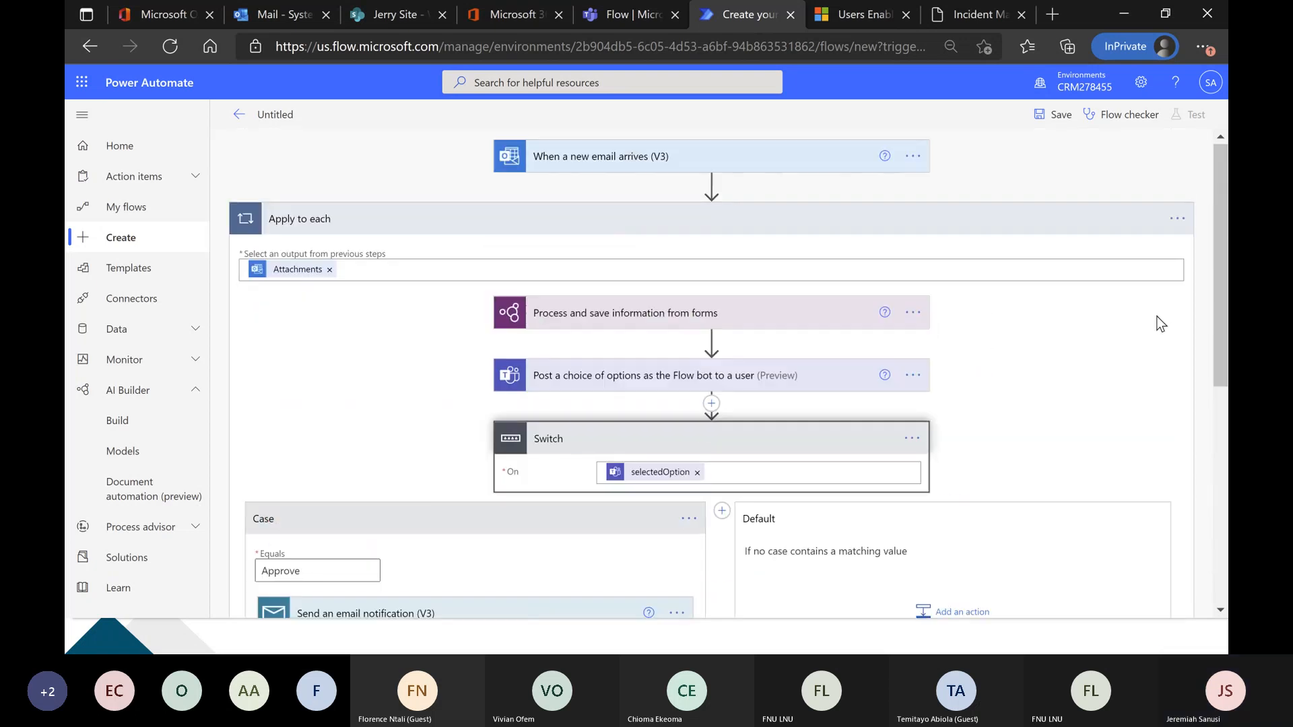
click(650, 162)
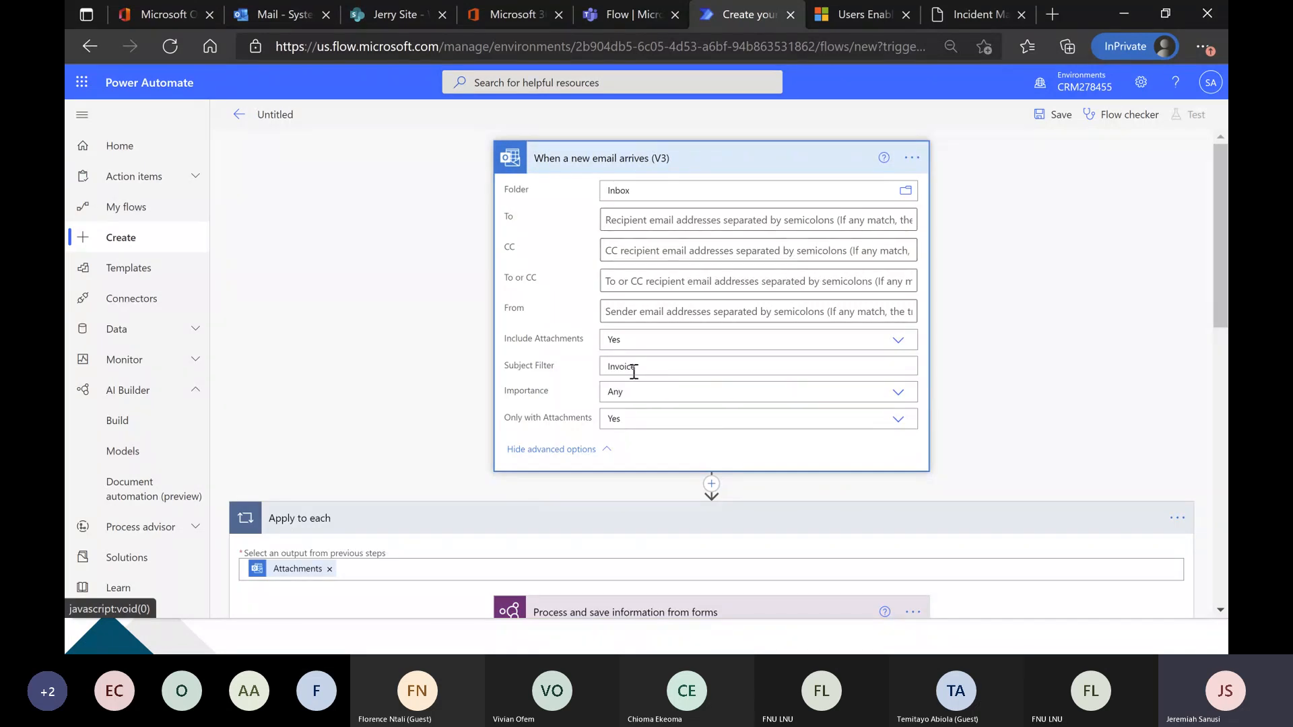
scroll(612, 372, down, 1)
scroll(684, 283, down, 2)
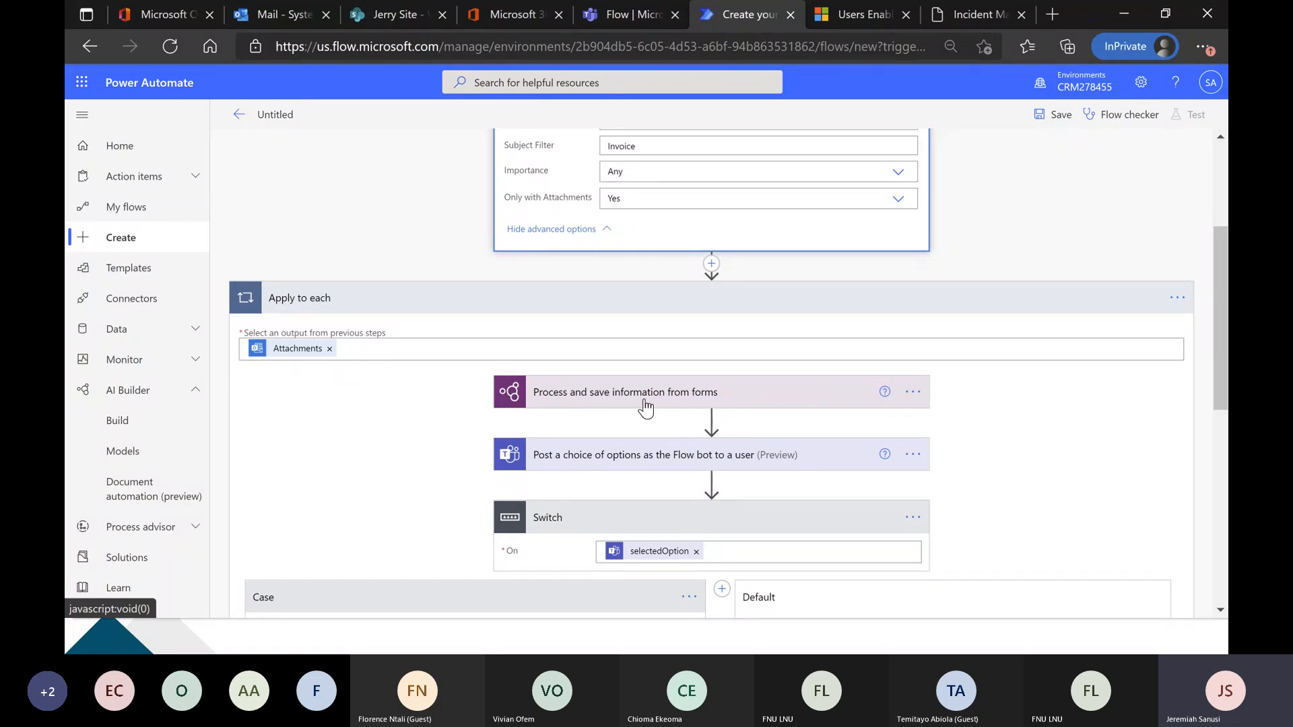
scroll(645, 404, down, 1)
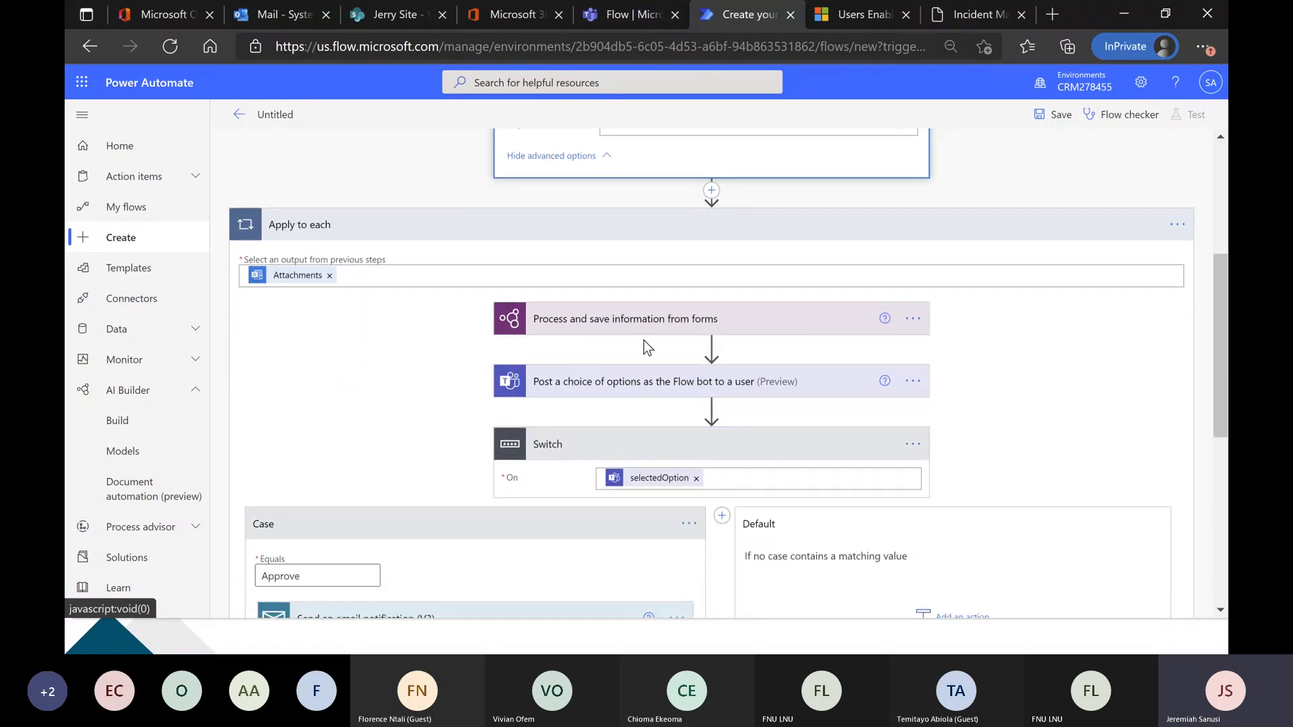
click(634, 388)
scroll(487, 406, down, 3)
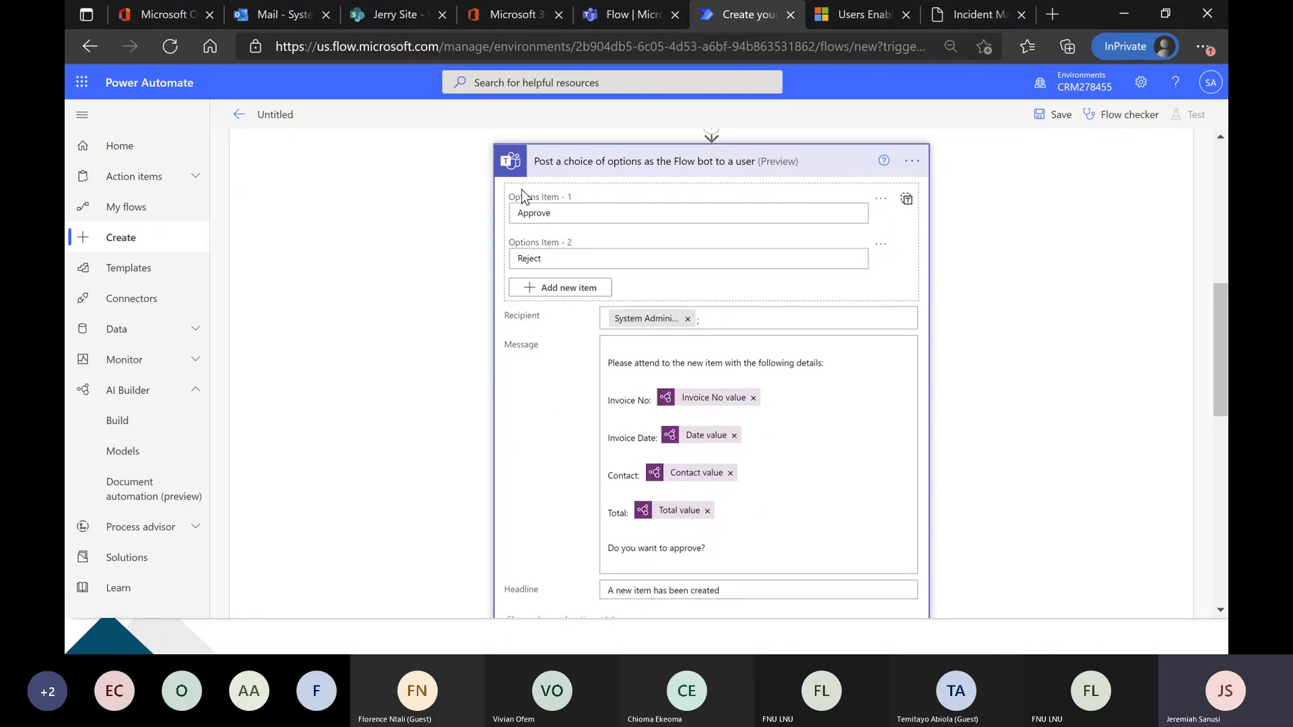
scroll(673, 451, down, 2)
scroll(601, 460, down, 2)
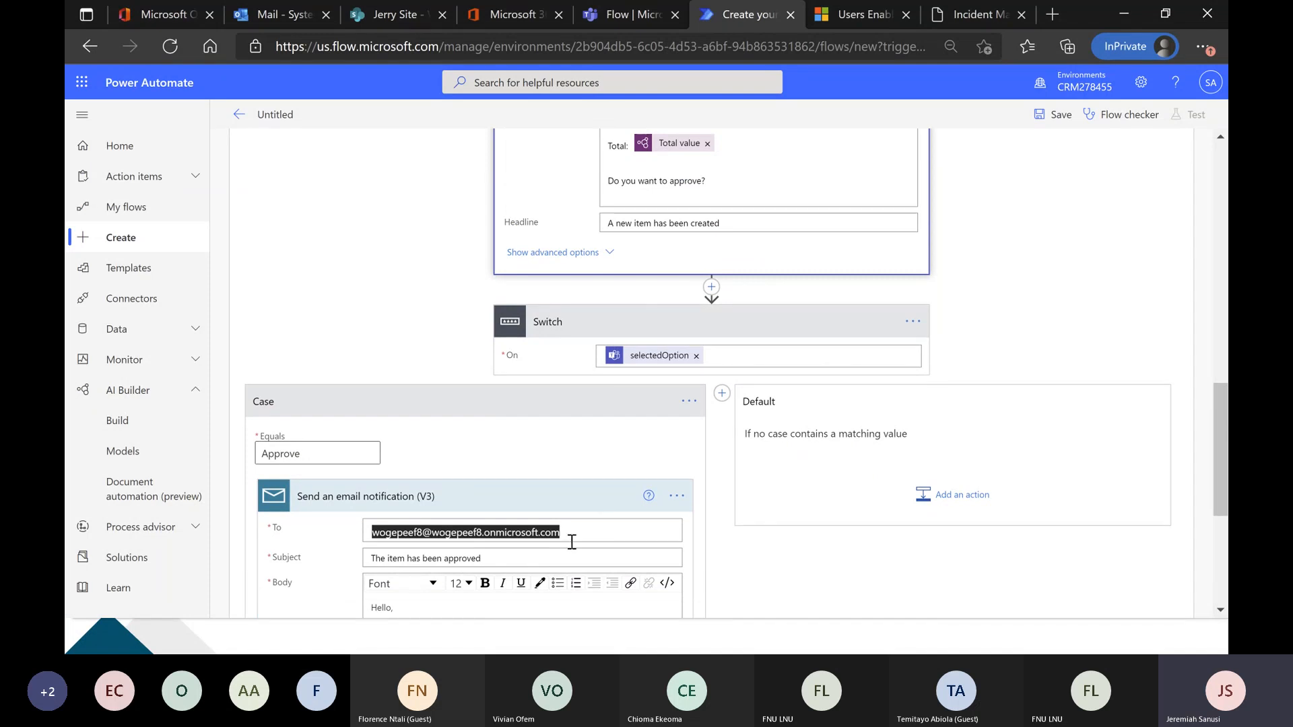
click(1060, 116)
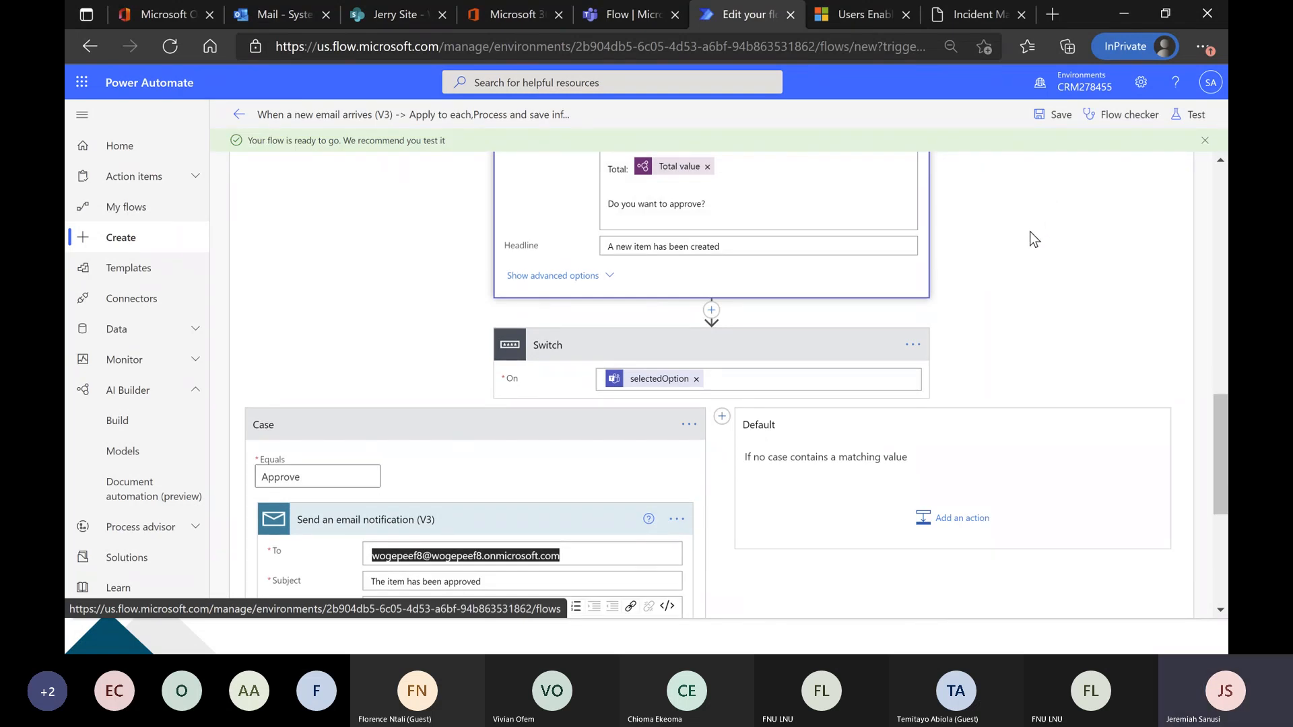
Switch to File Explorer and open the Invoice folder inside Documents > AI Builder Forms Processing Dump.
key(alt+Tab)
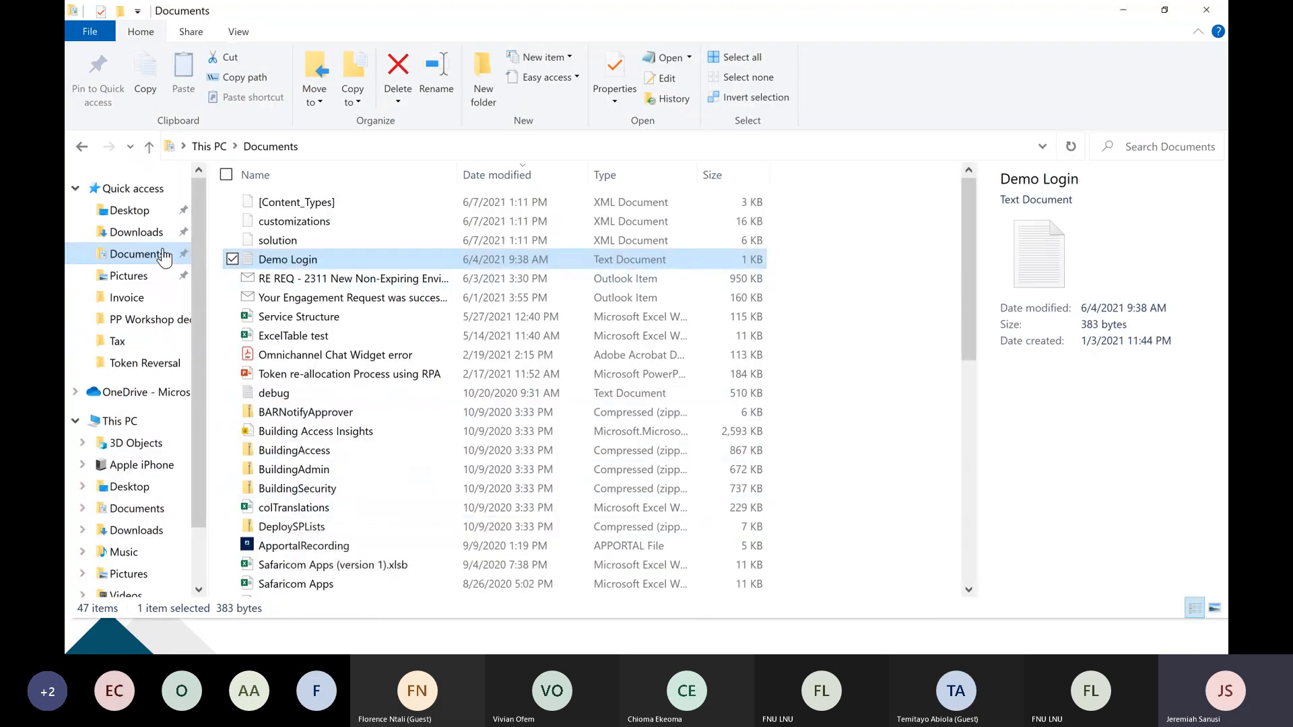
click(164, 257)
scroll(402, 412, down, 9)
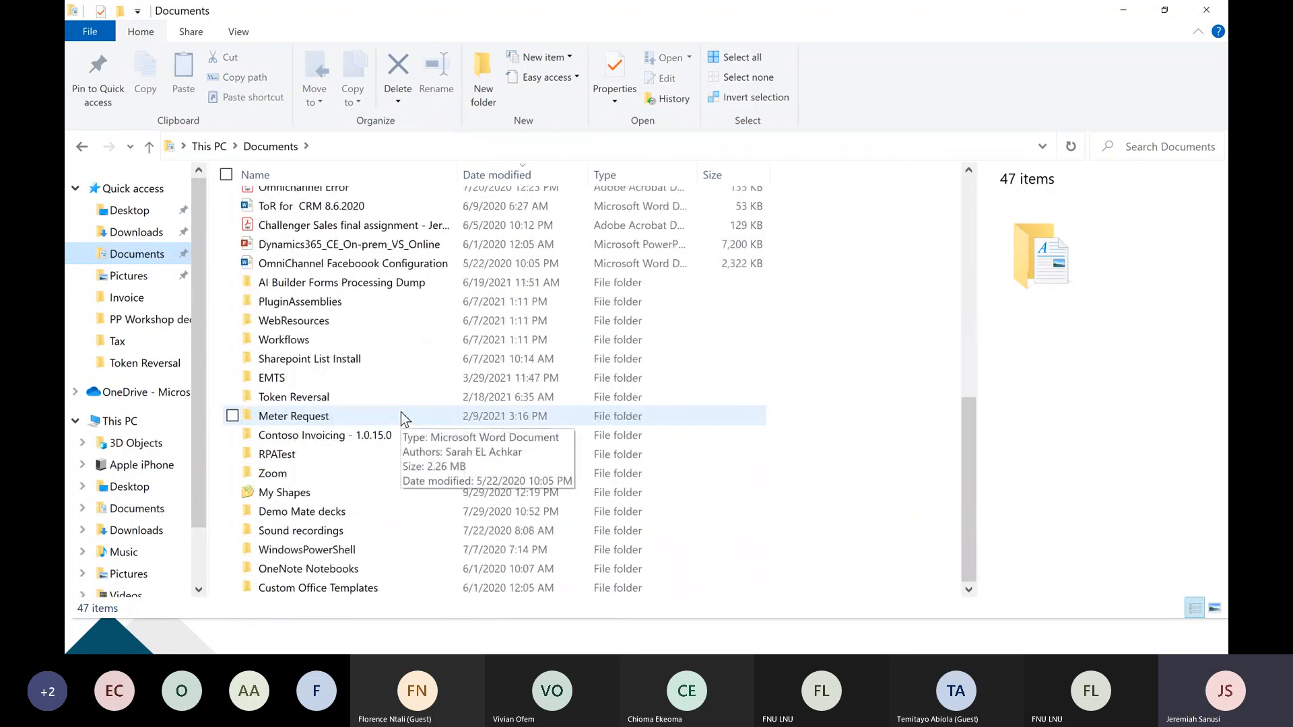
double_click(399, 282)
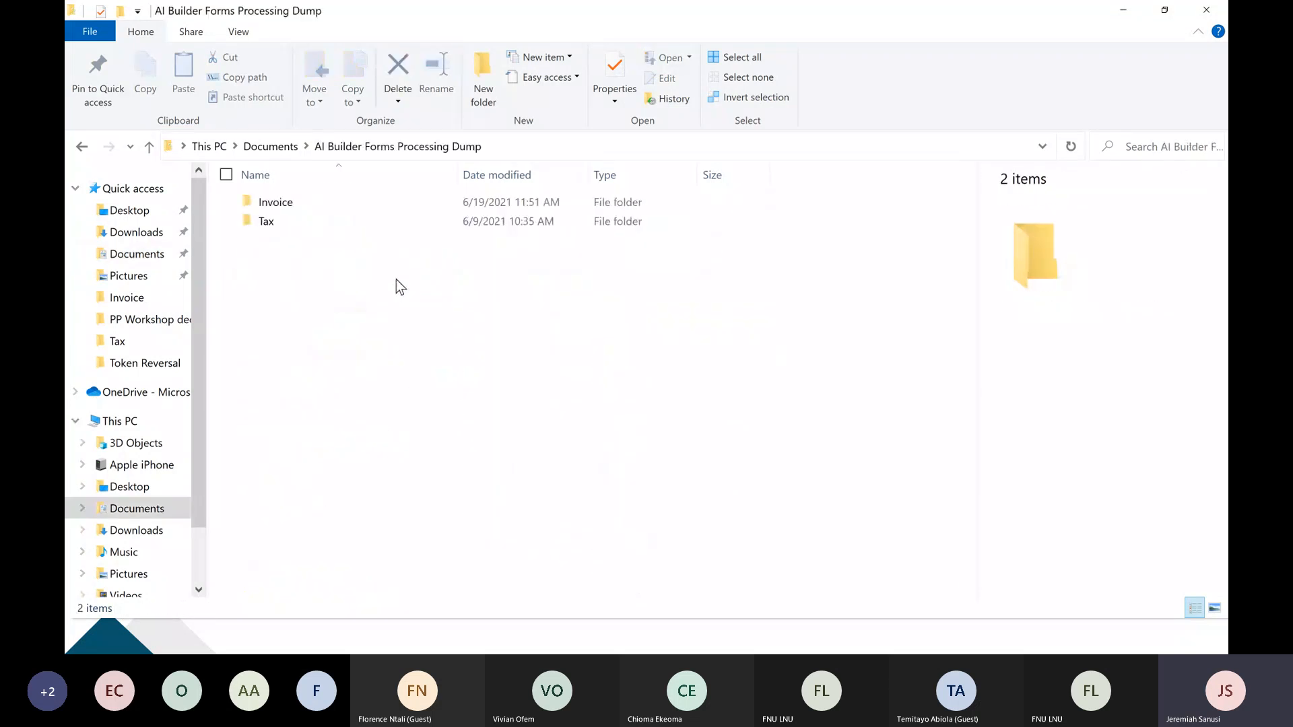
double_click(389, 205)
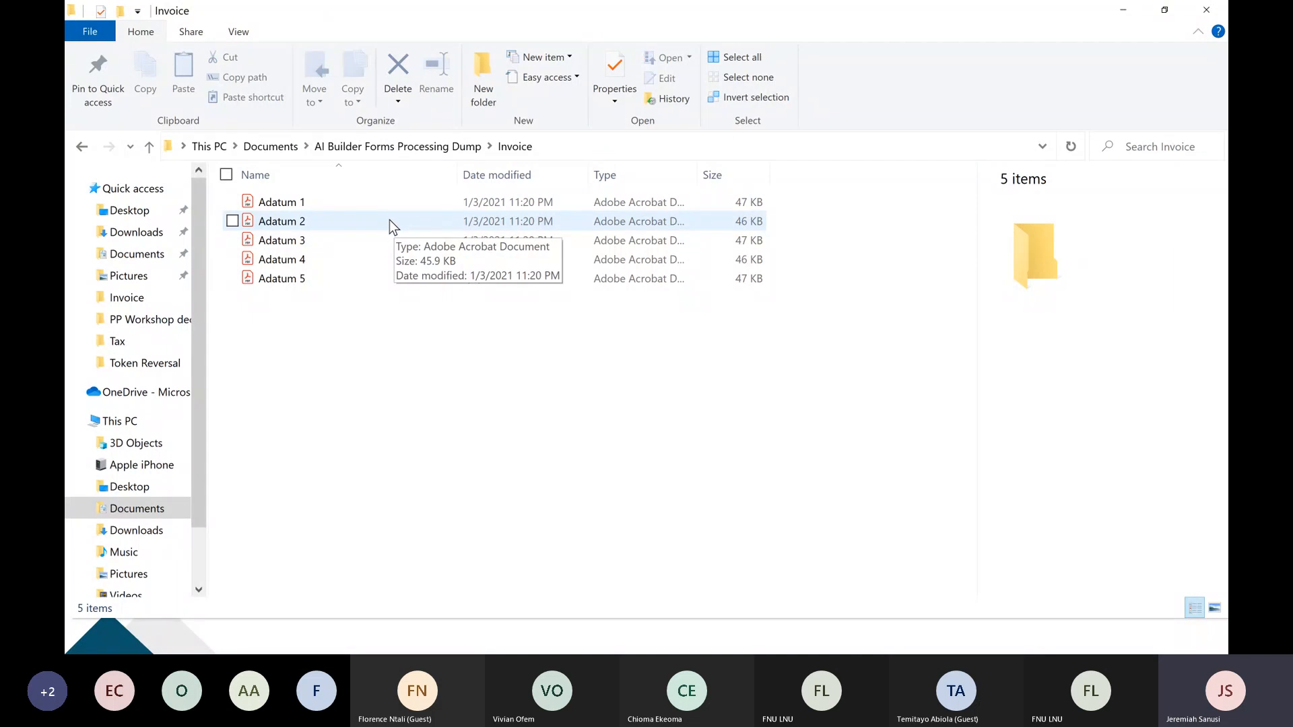
Copy the Adatum 2 PDF and try to paste it into a new message in the Microsoft Teams meeting chat.
click(389, 221)
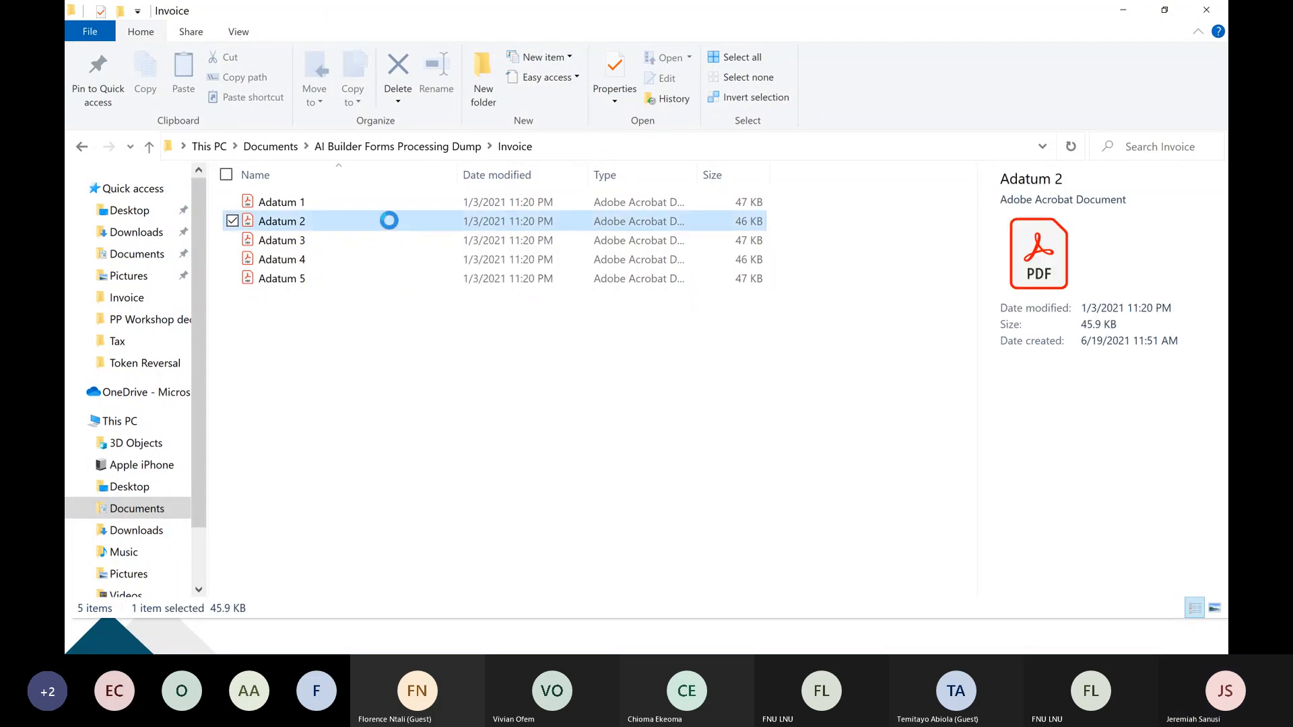
click(407, 398)
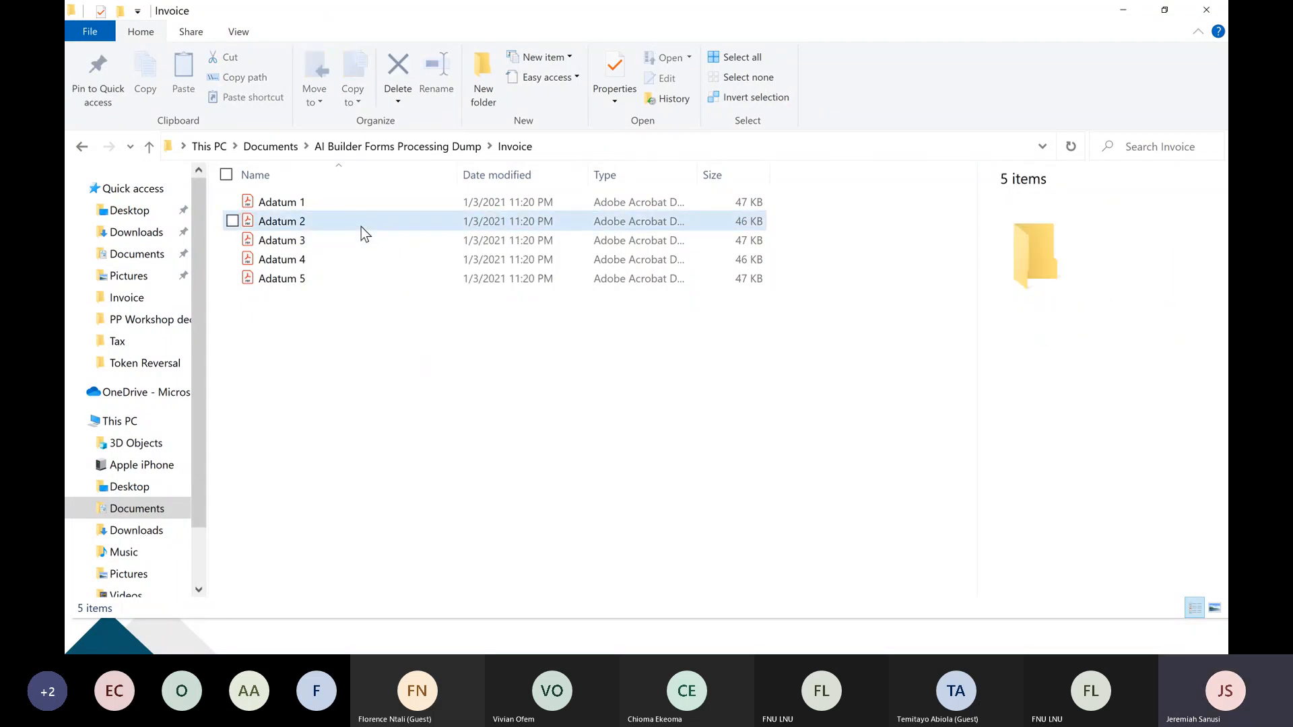
right_click(361, 226)
click(365, 225)
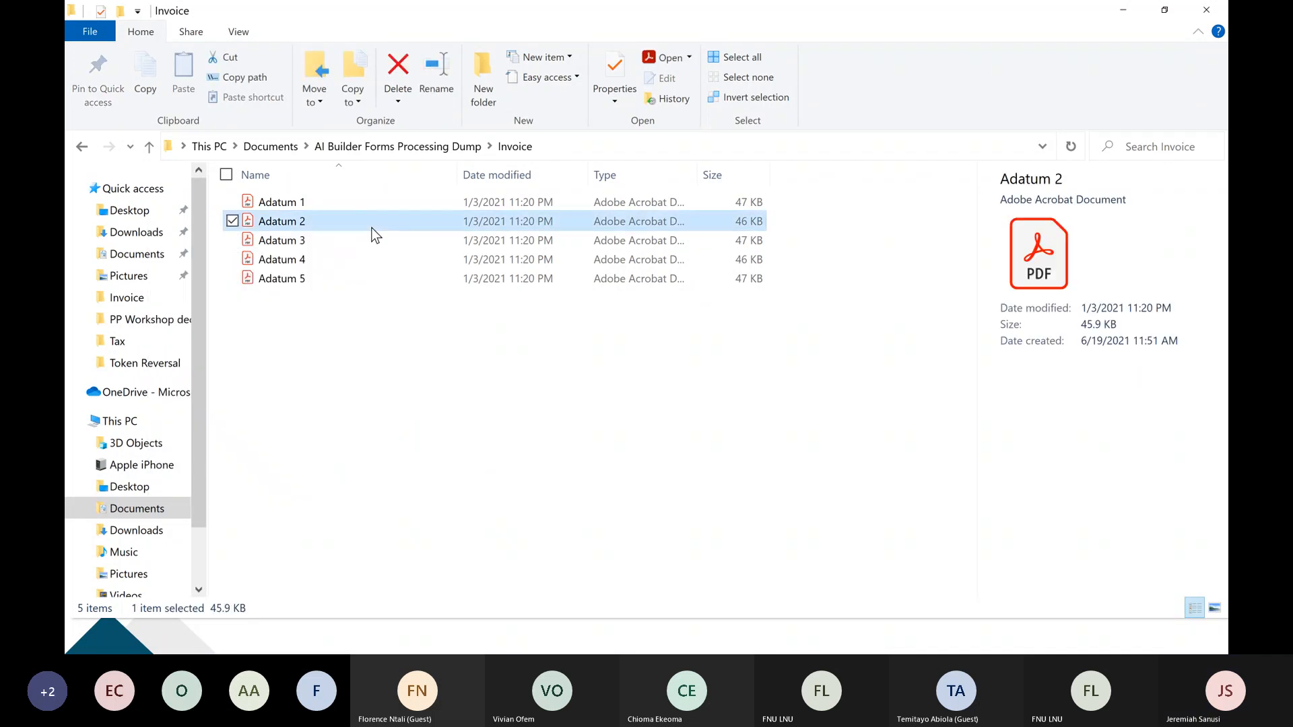
right_click(377, 231)
click(265, 513)
key(alt+Tab)
key(alt+Tab)
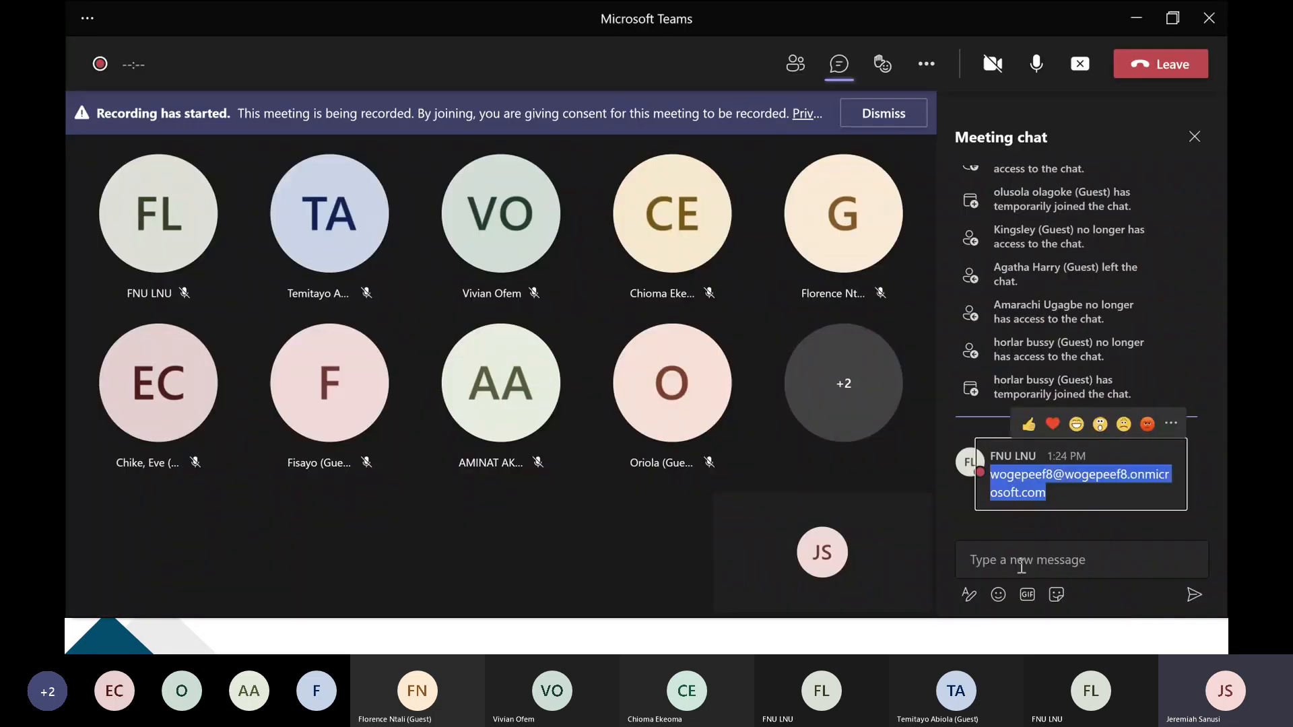
click(1021, 567)
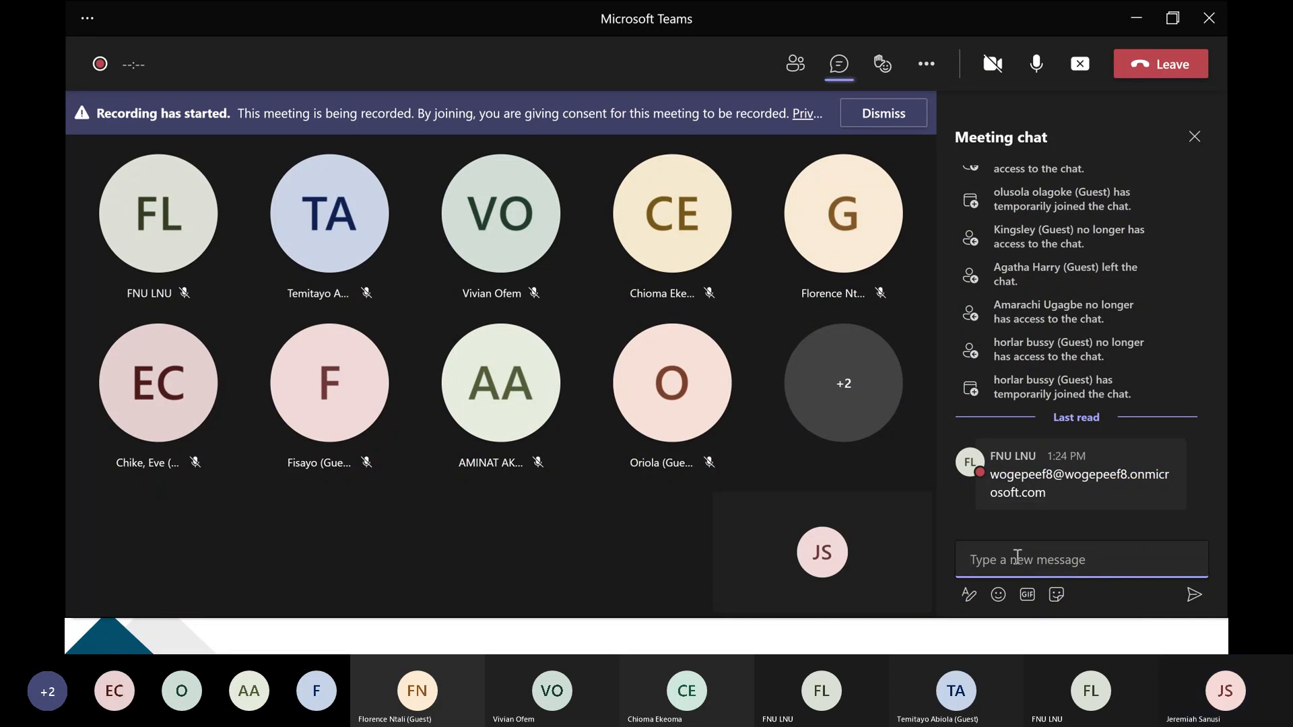
right_click(1005, 555)
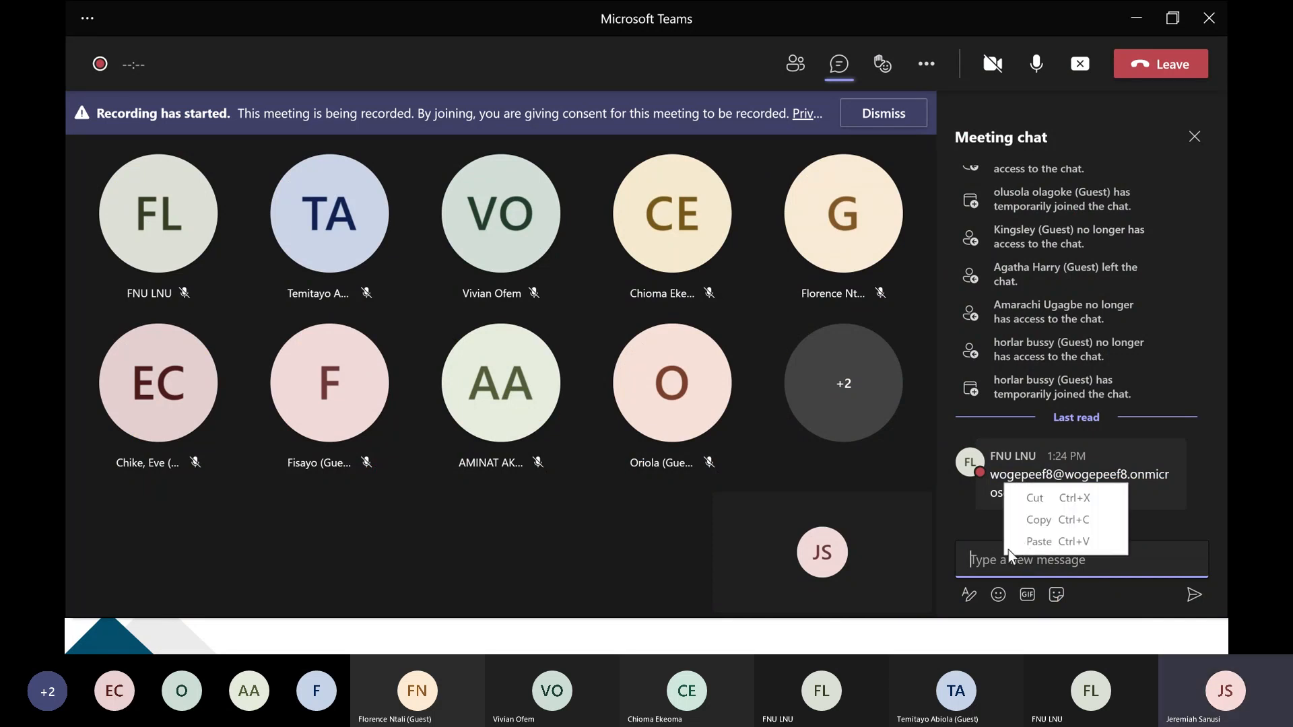
click(1024, 543)
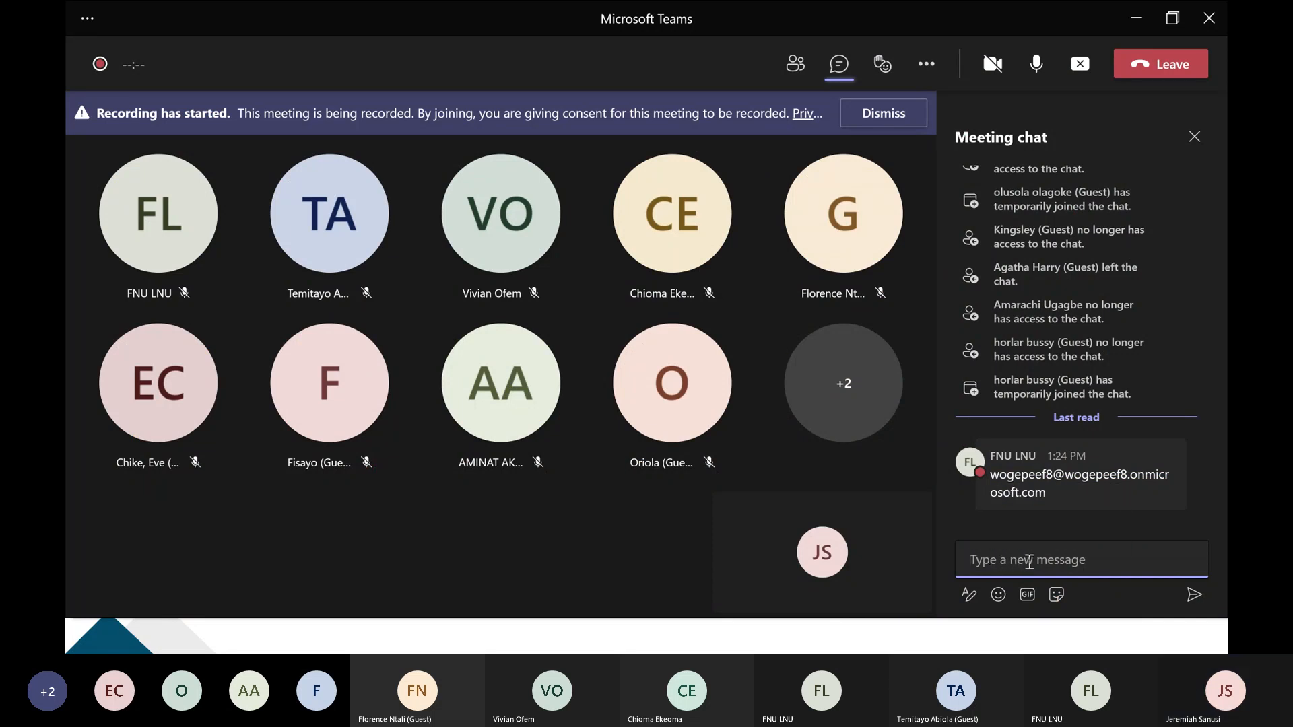
Return to the Invoice folder and try to transfer the Adatum 2 PDF directly from there to the Teams meeting window.
key(alt+Tab)
click(334, 324)
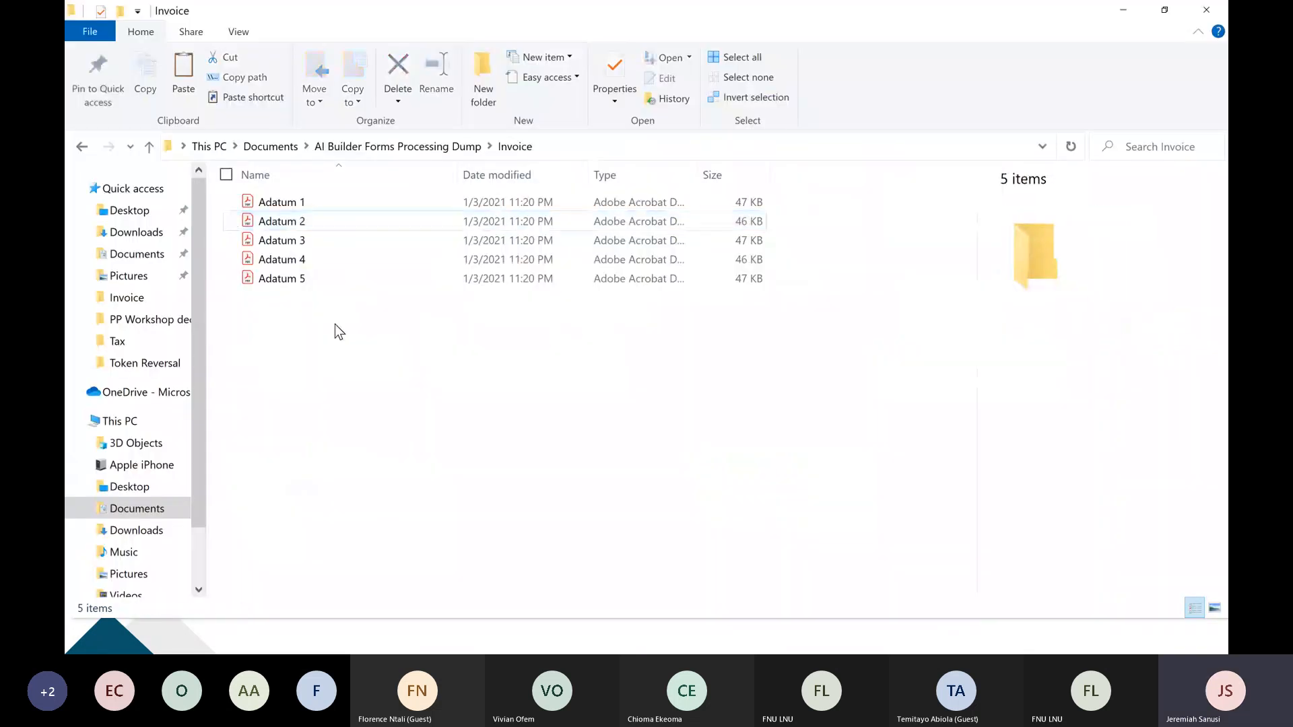
click(313, 221)
drag(313, 221, 715, 490)
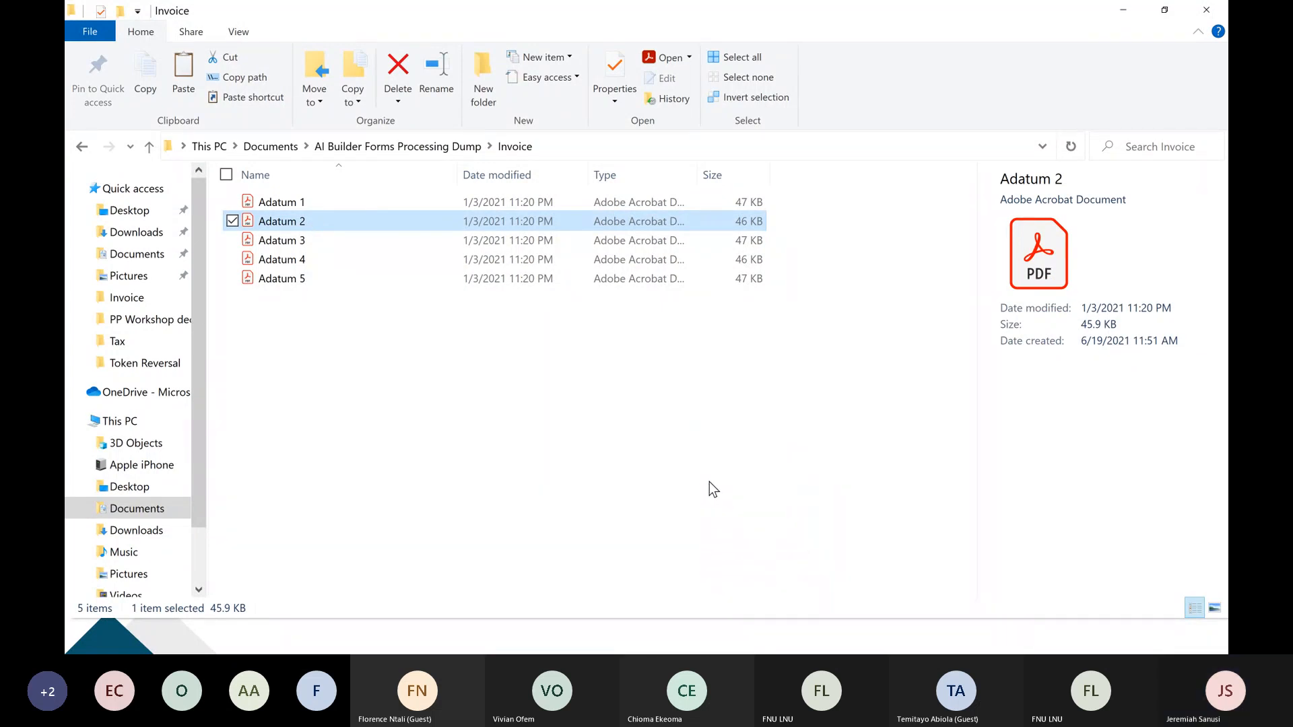
Switch to the Microsoft Teams meeting and stop sharing the screen.
key(alt+Tab)
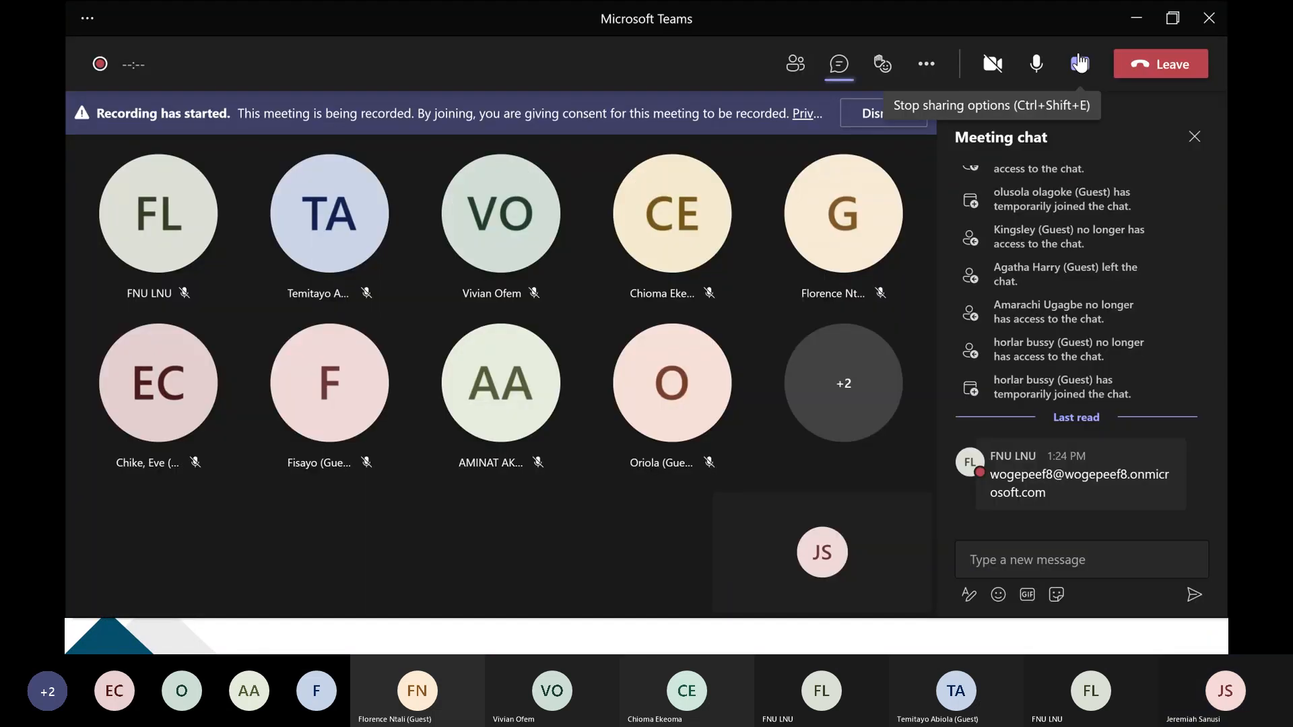
click(1079, 63)
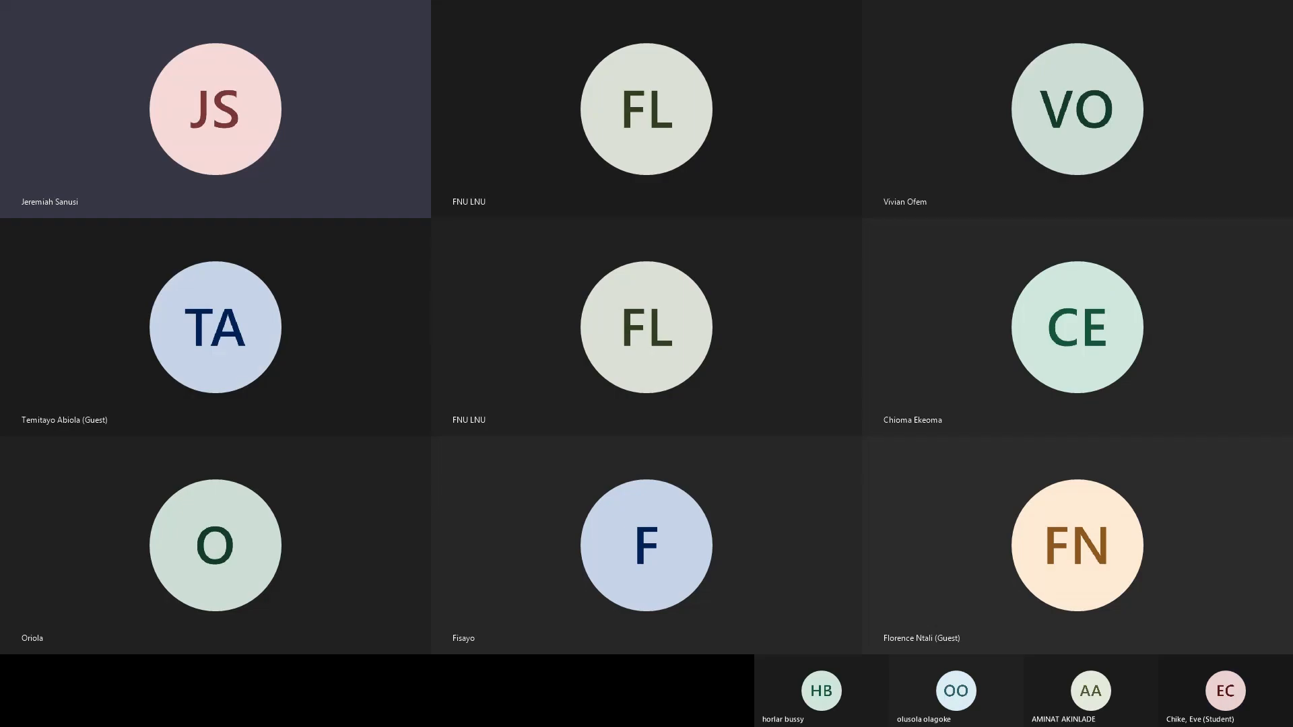
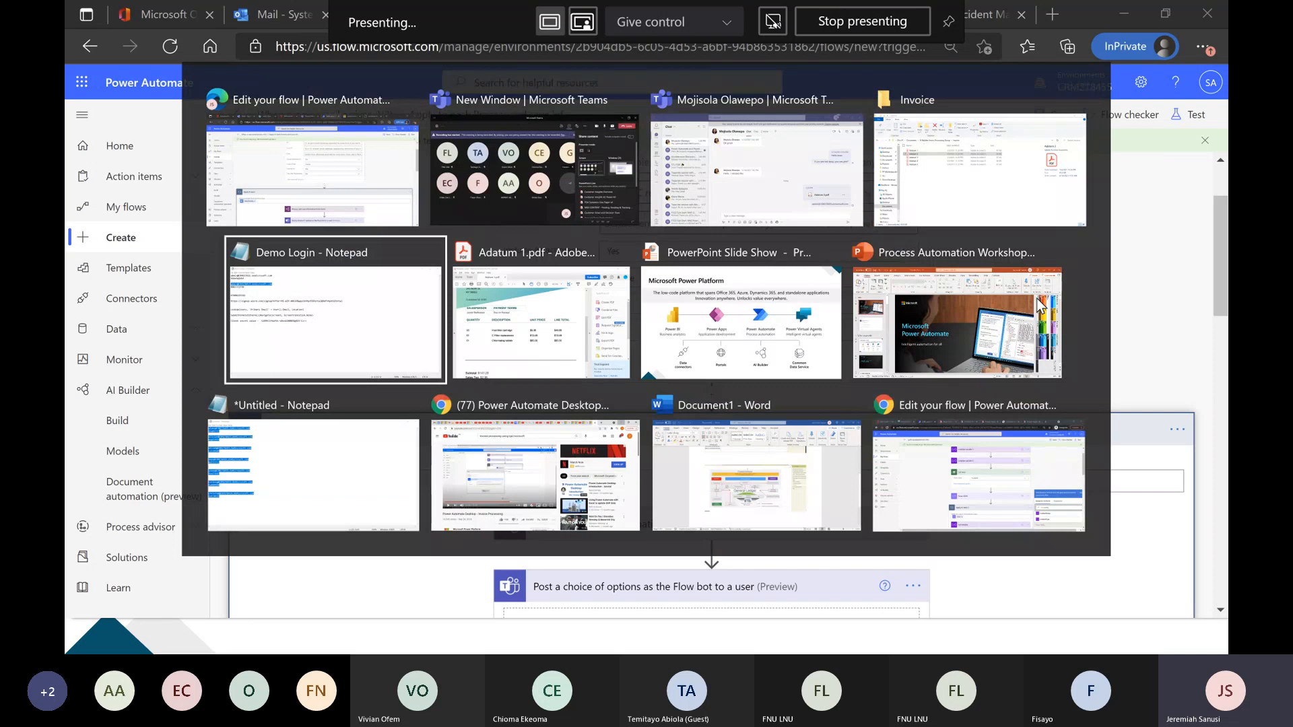
Bring up the Teams meeting window again and end the current screen share.
click(515, 196)
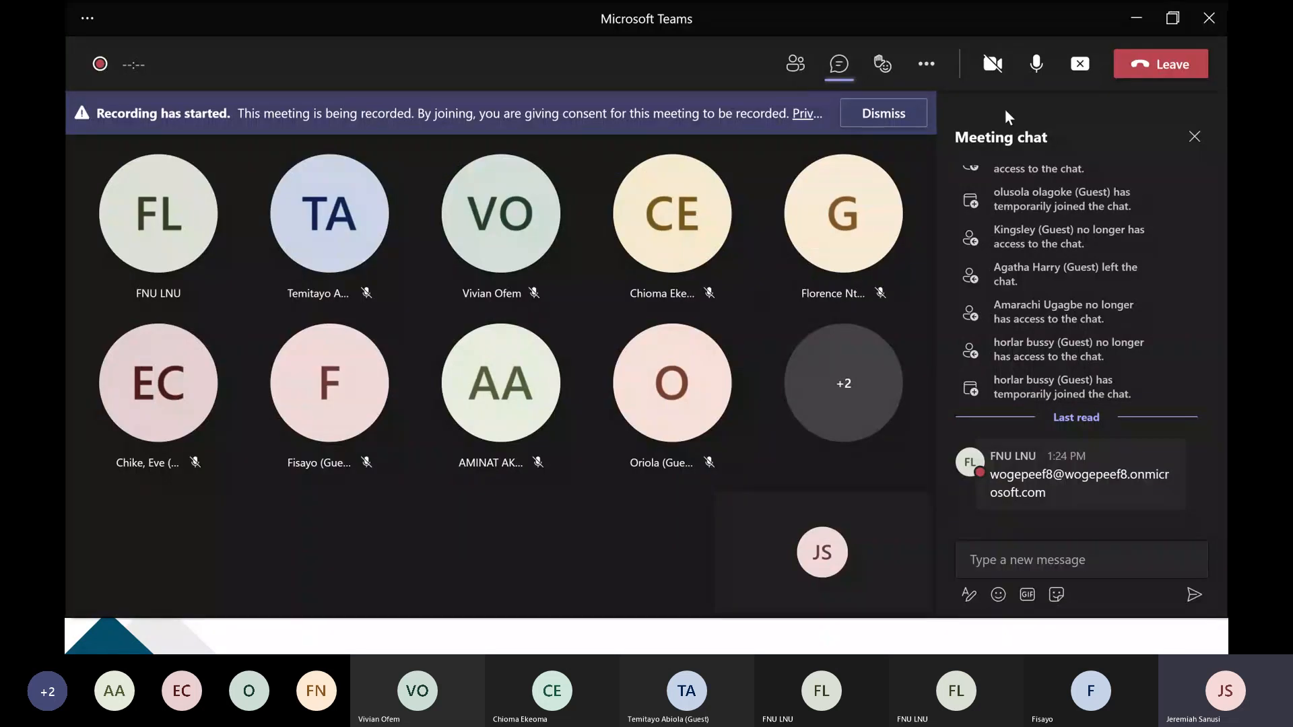
click(1078, 70)
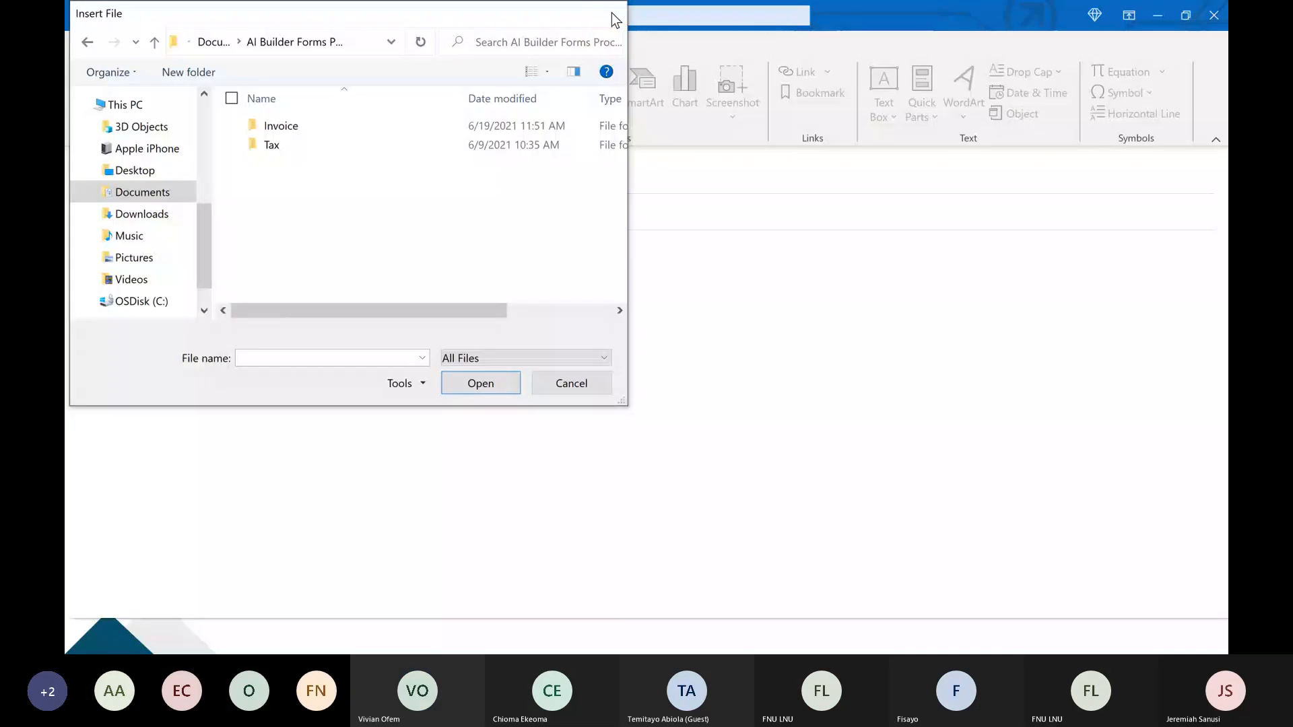
click(612, 15)
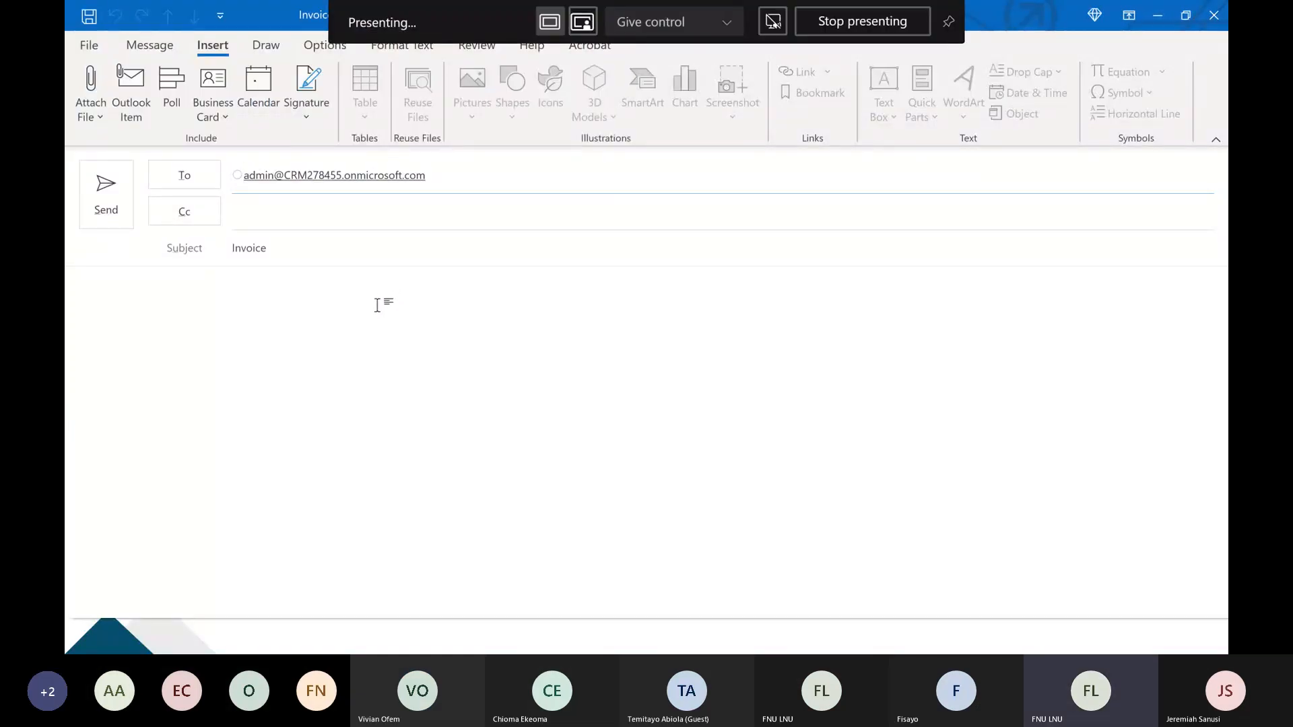
Write the Invoice email's body: "Hello,", "Please accept my new item for your attention." and "Regards" as separate paragraphs.
click(407, 324)
text(Hello,)
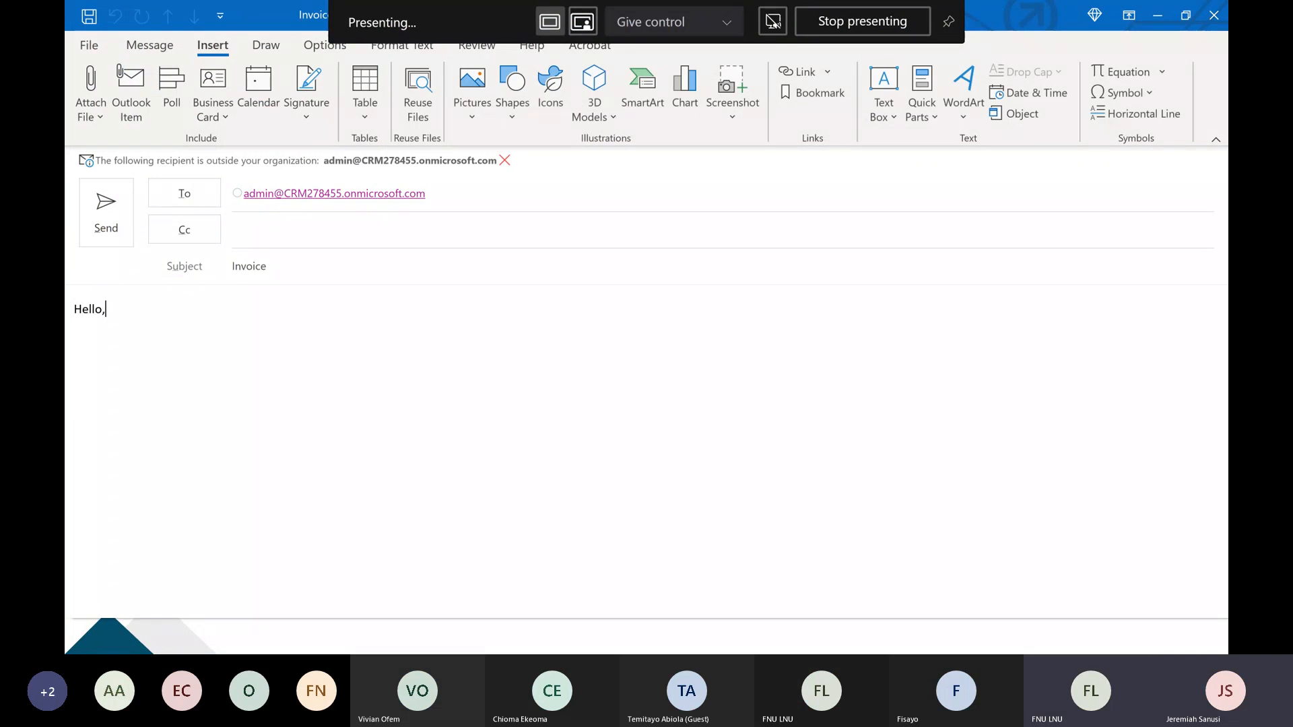
key(Return)
text(Please accept my new item )
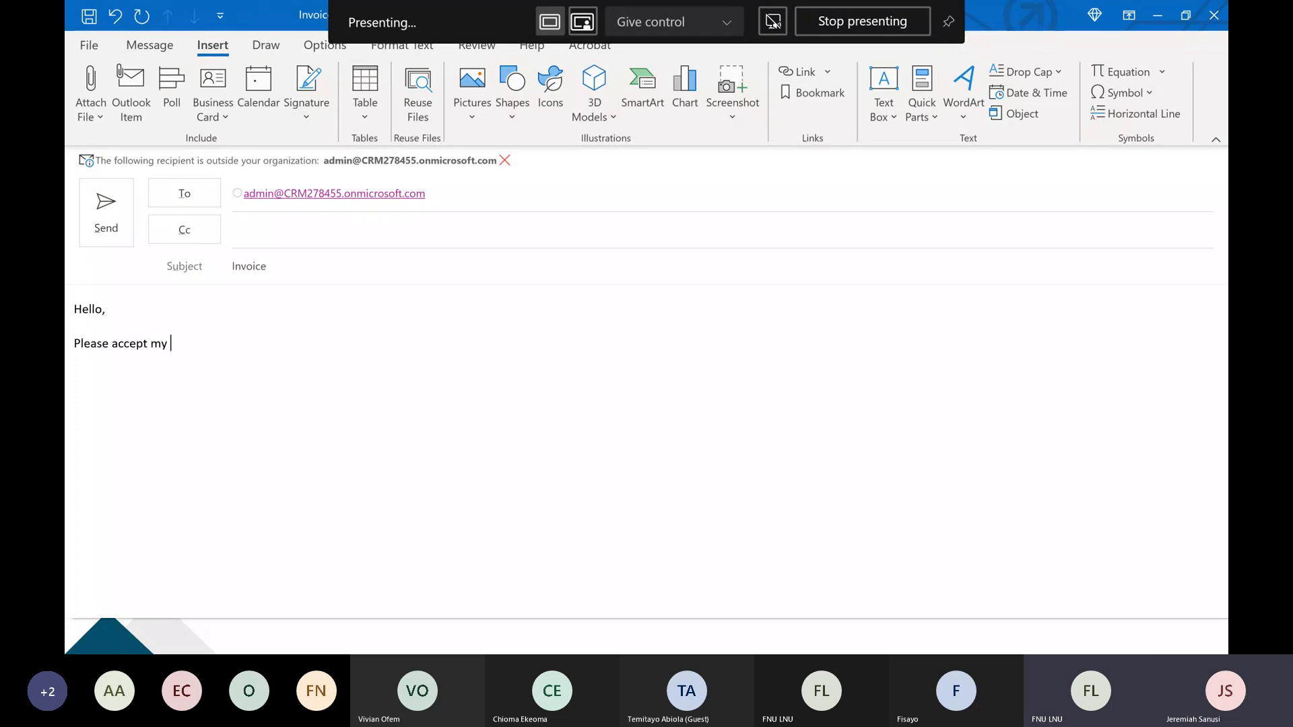
text(for your attentio)
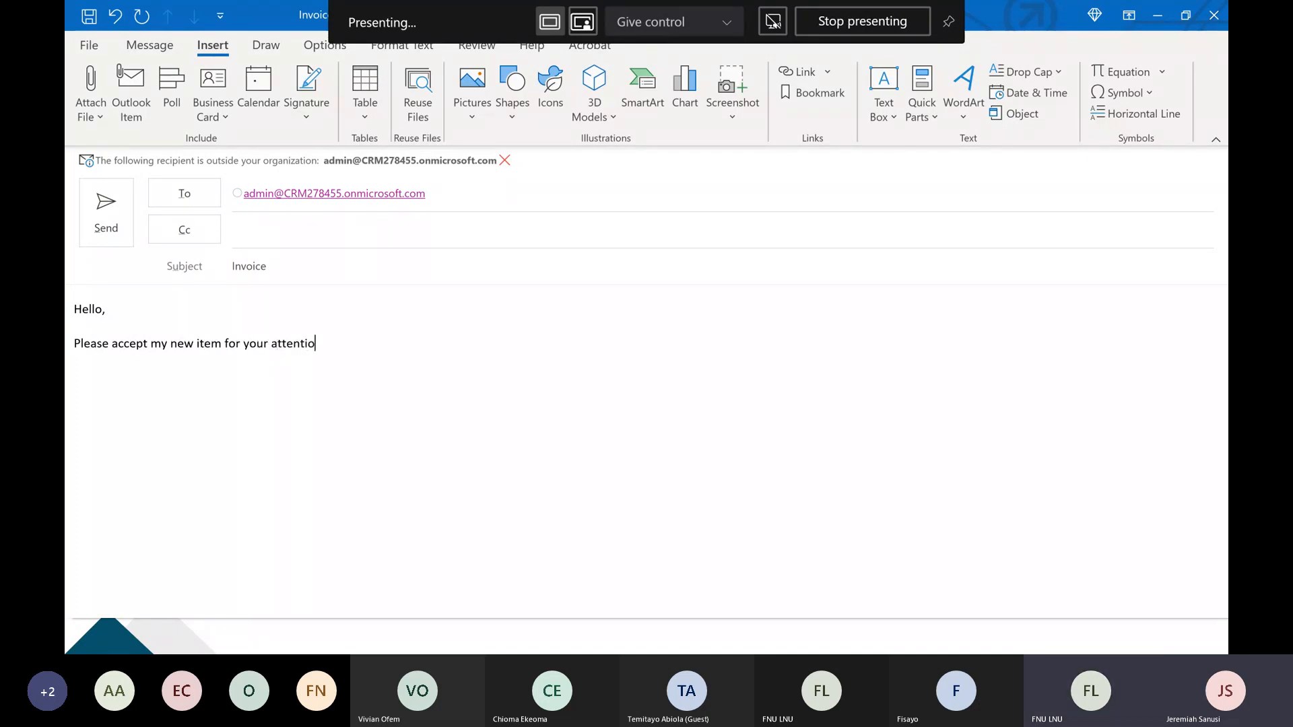
text(n.)
key(Return)
key(Return)
text(Regards)
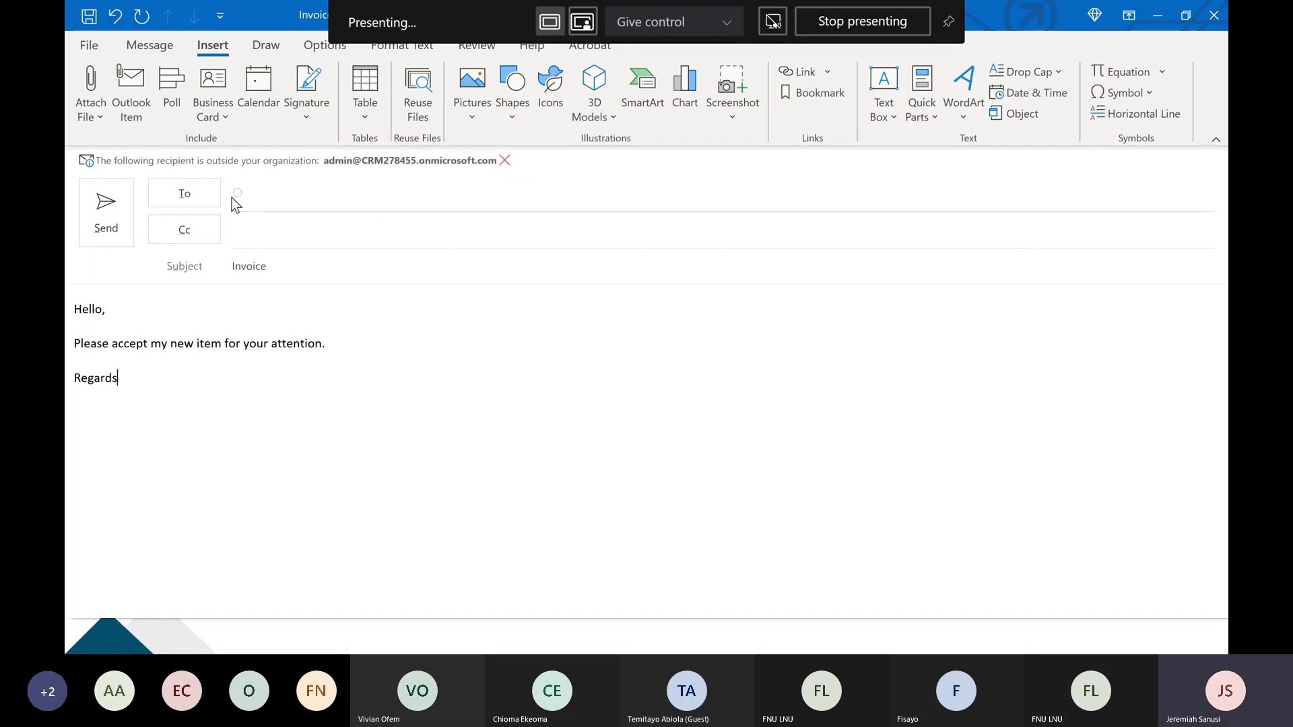
Attach the Adatum 4 PDF from the Invoice folder on this PC and send the email.
click(93, 111)
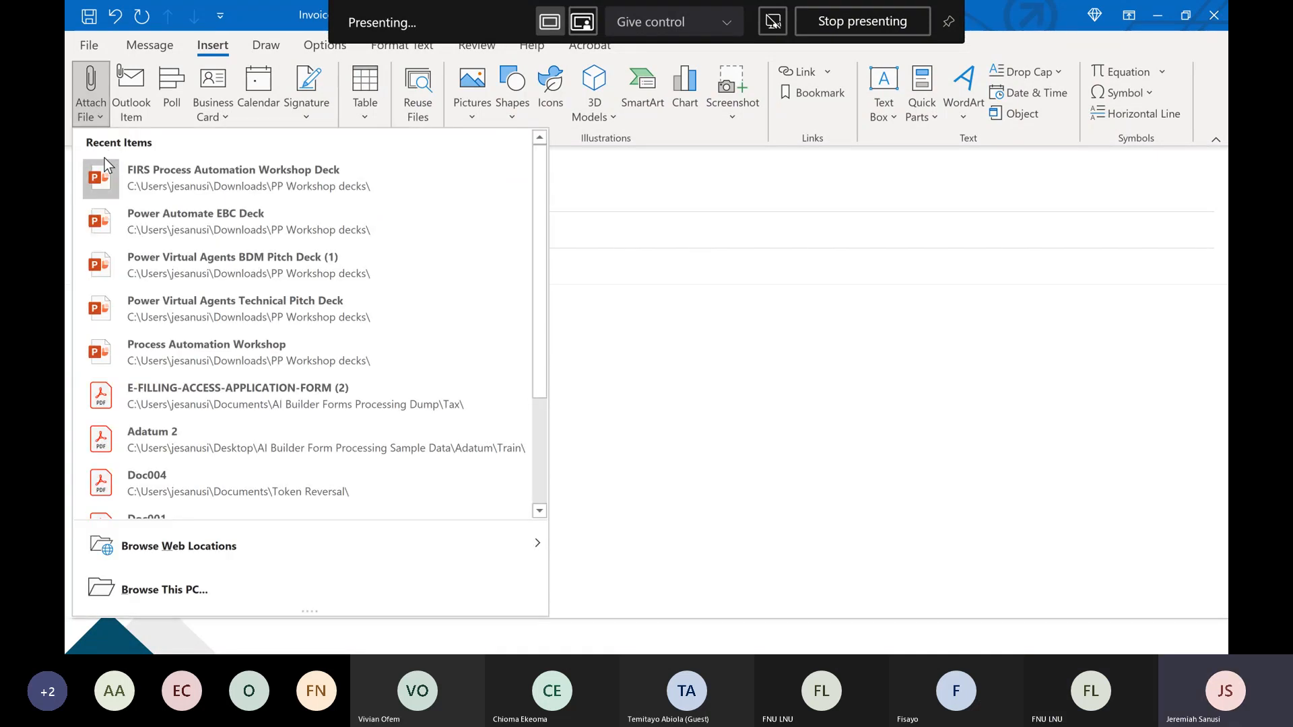
click(280, 584)
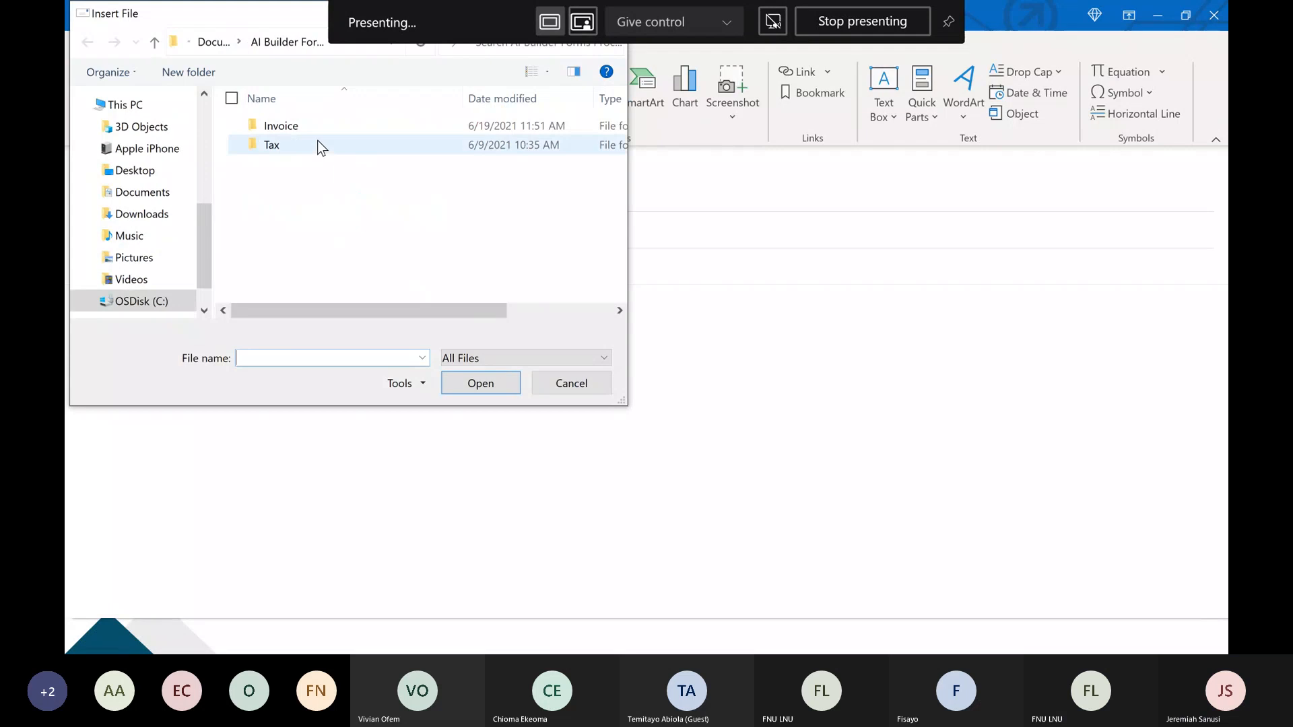
double_click(320, 131)
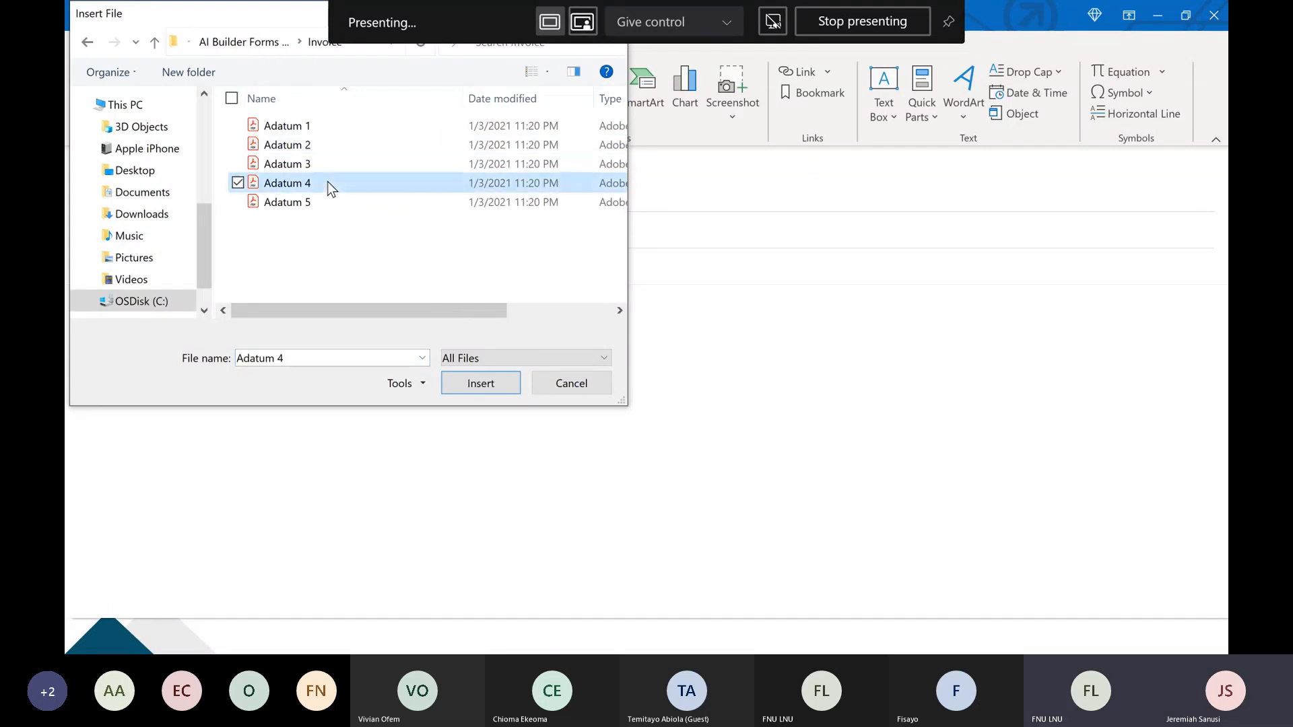
double_click(327, 183)
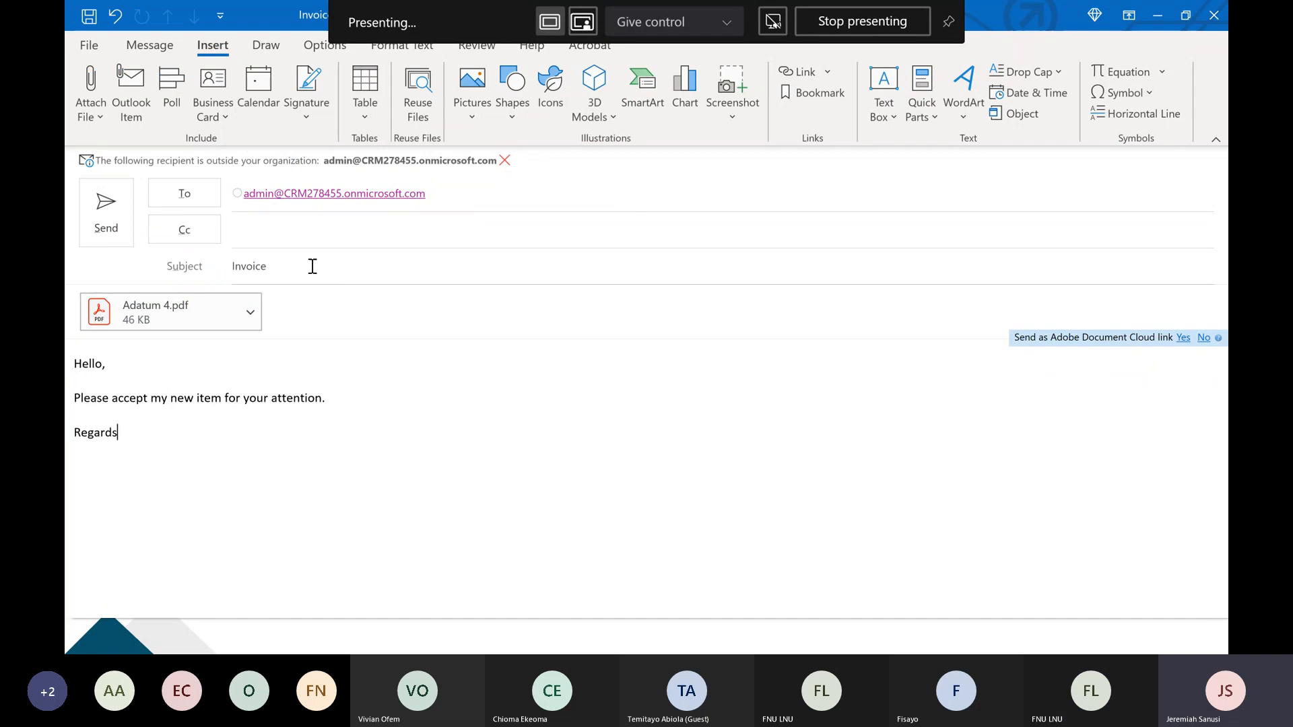
click(119, 225)
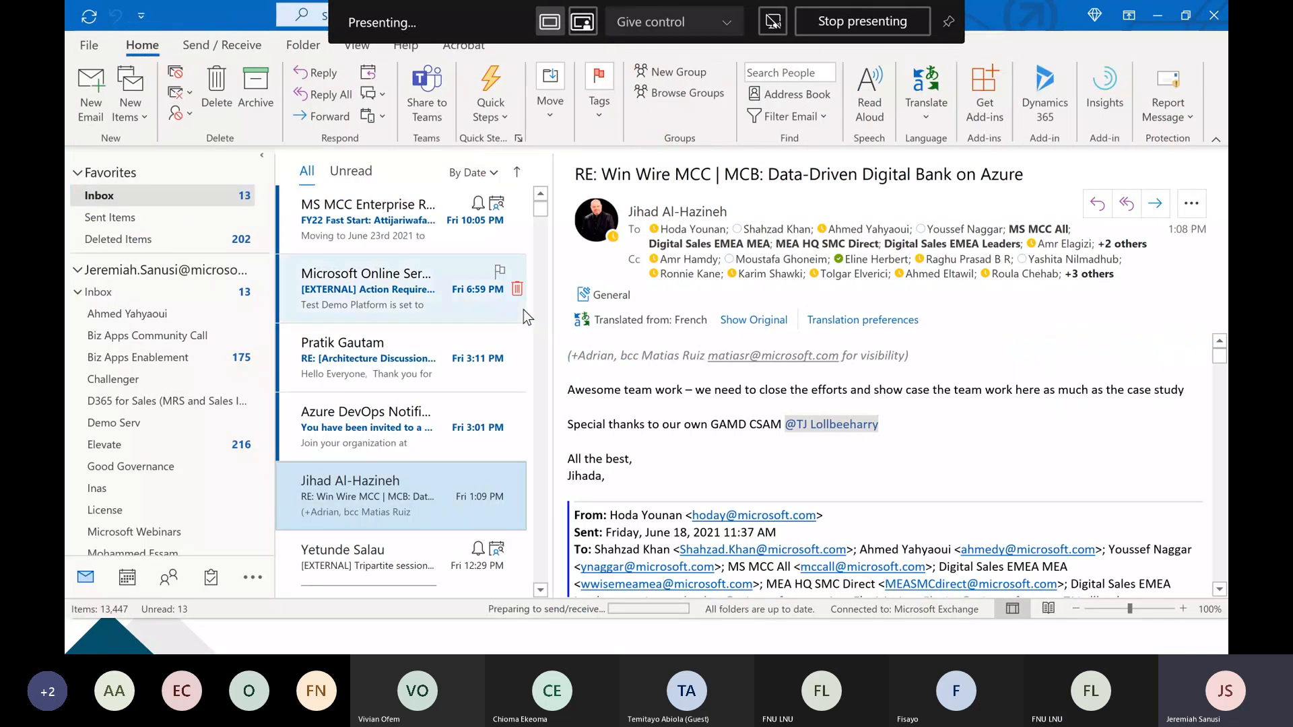
Switch to the browser and check the Outlook web inbox for the sent Invoice email.
key(alt+Tab)
key(alt+Tab)
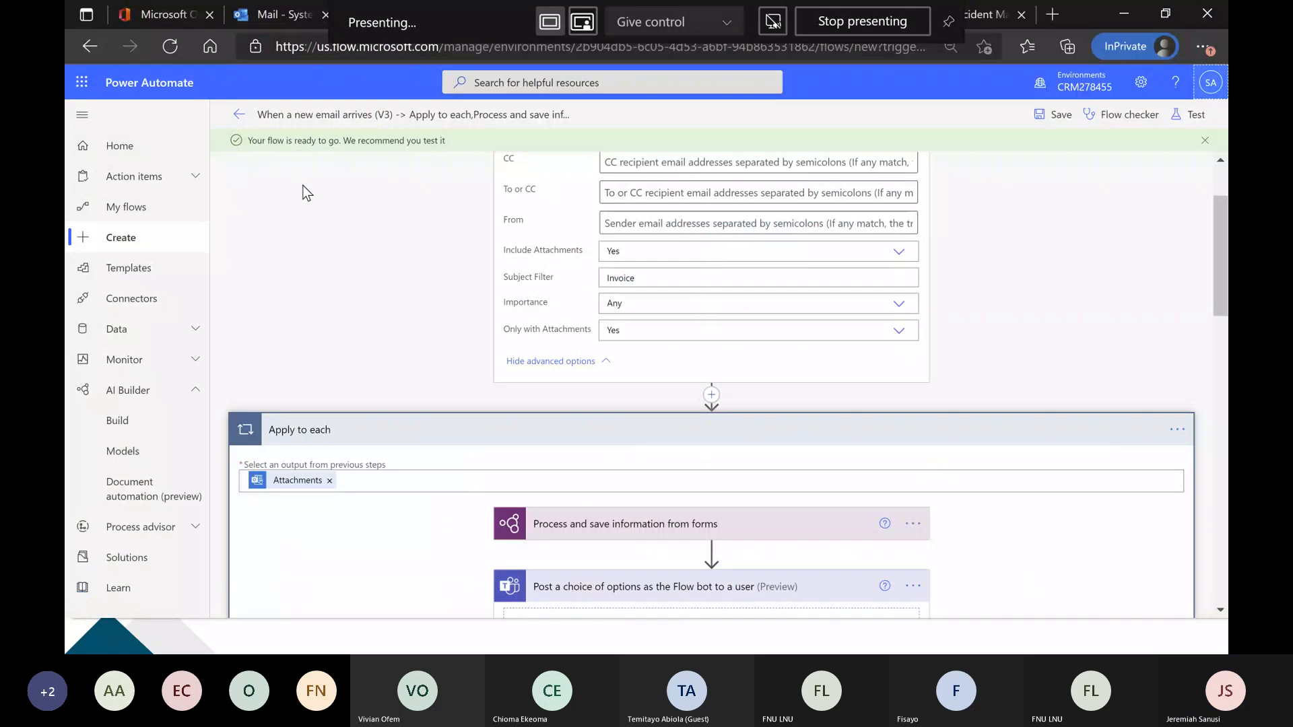
click(268, 16)
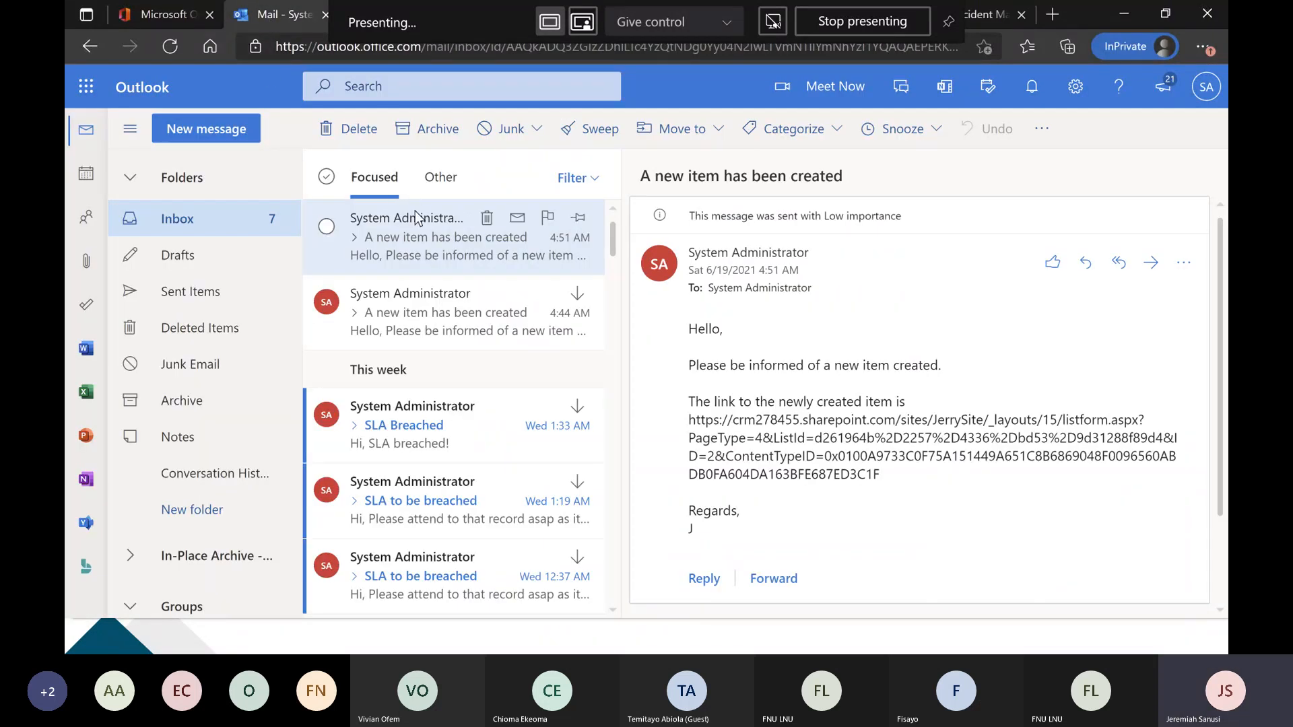
key(alt+Tab)
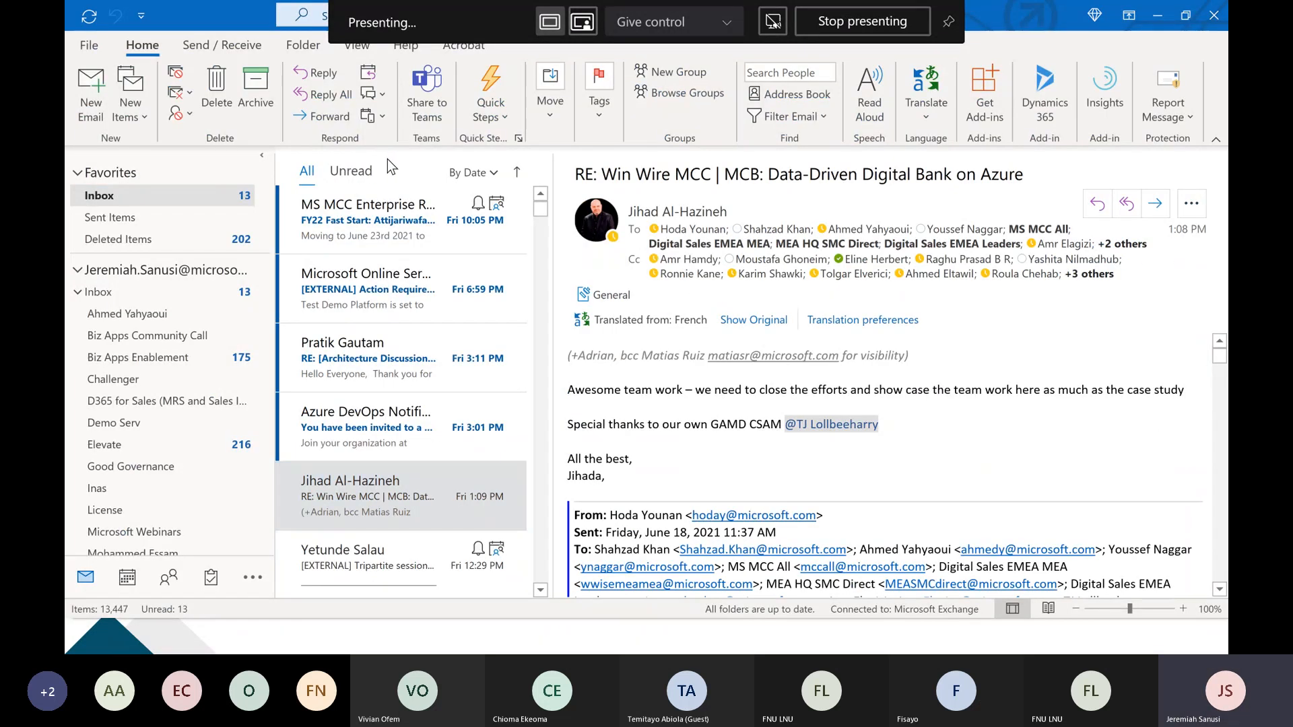
key(alt+Tab)
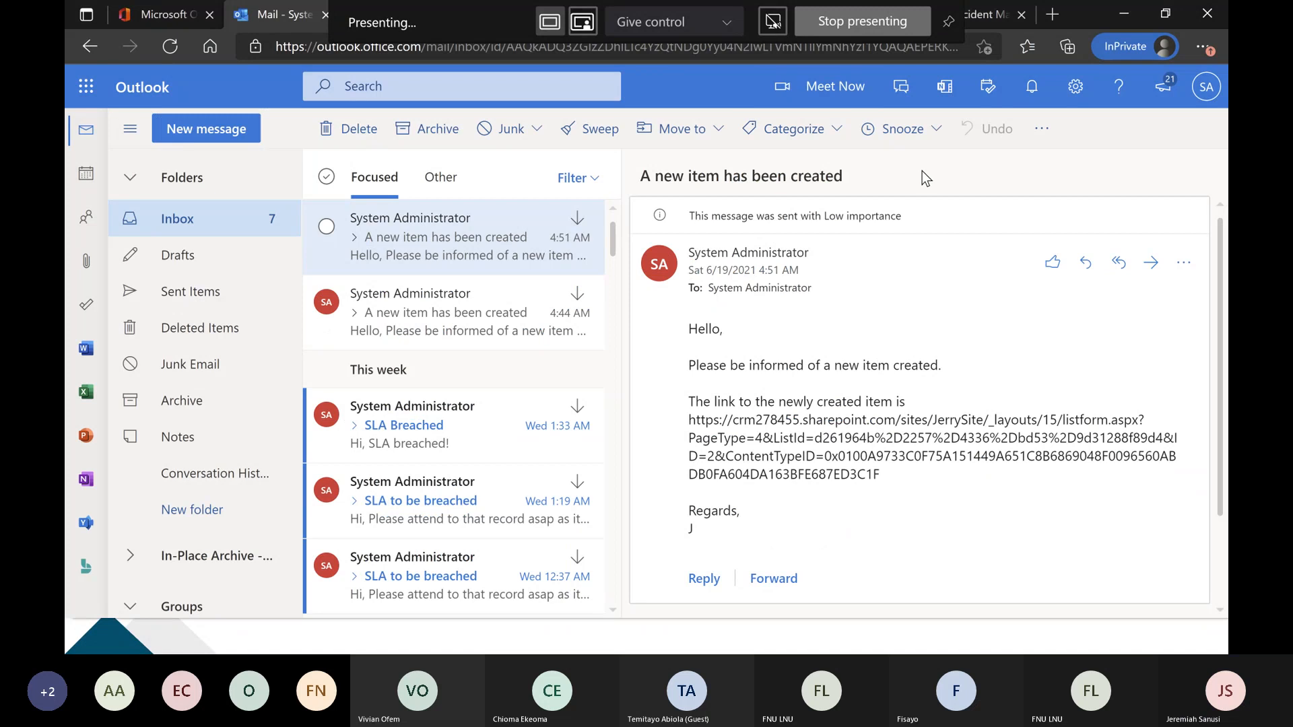
Return to the email-triggered flow in Power Automate, then save it and start a manual test.
click(707, 20)
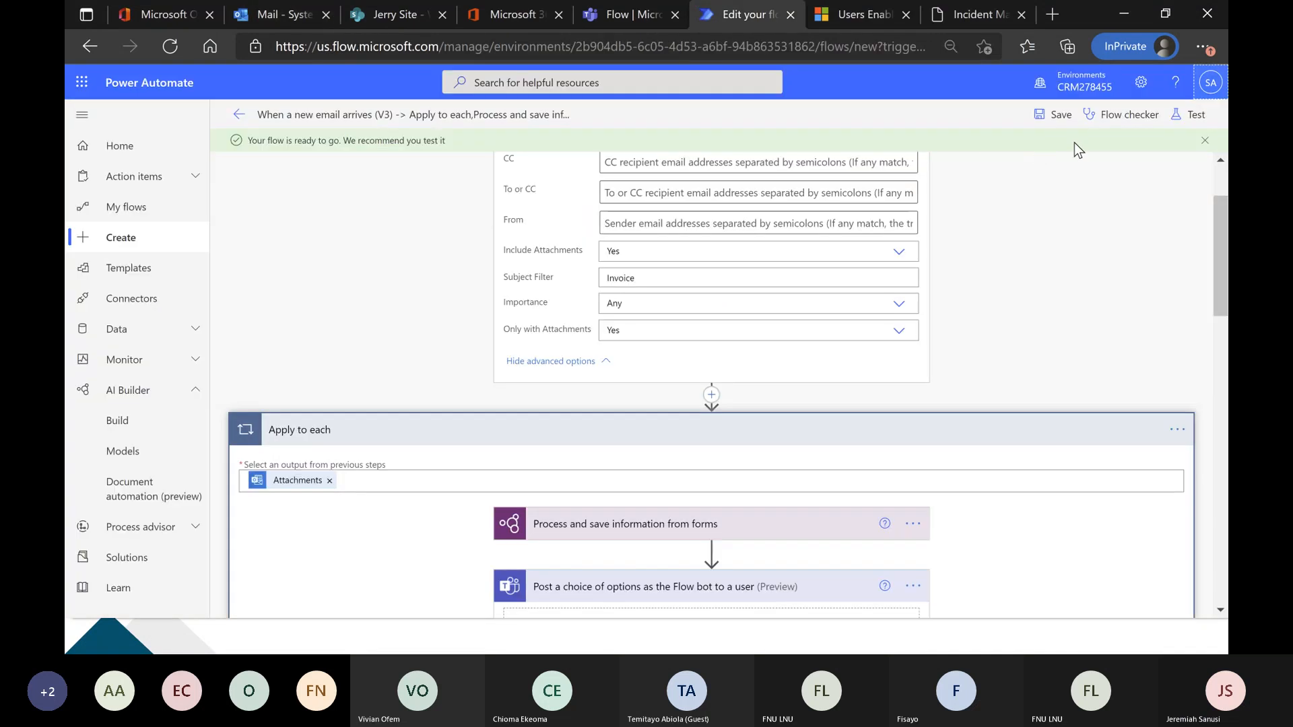
click(1194, 119)
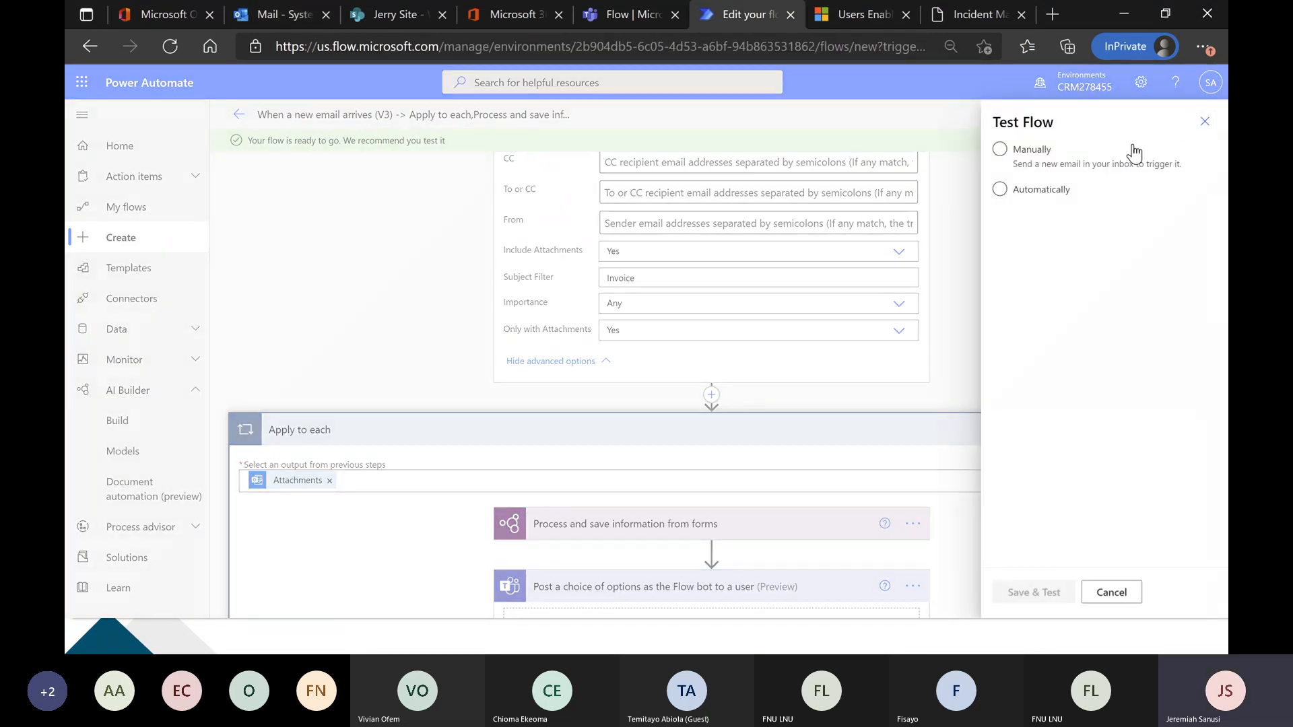
click(1116, 166)
click(1193, 477)
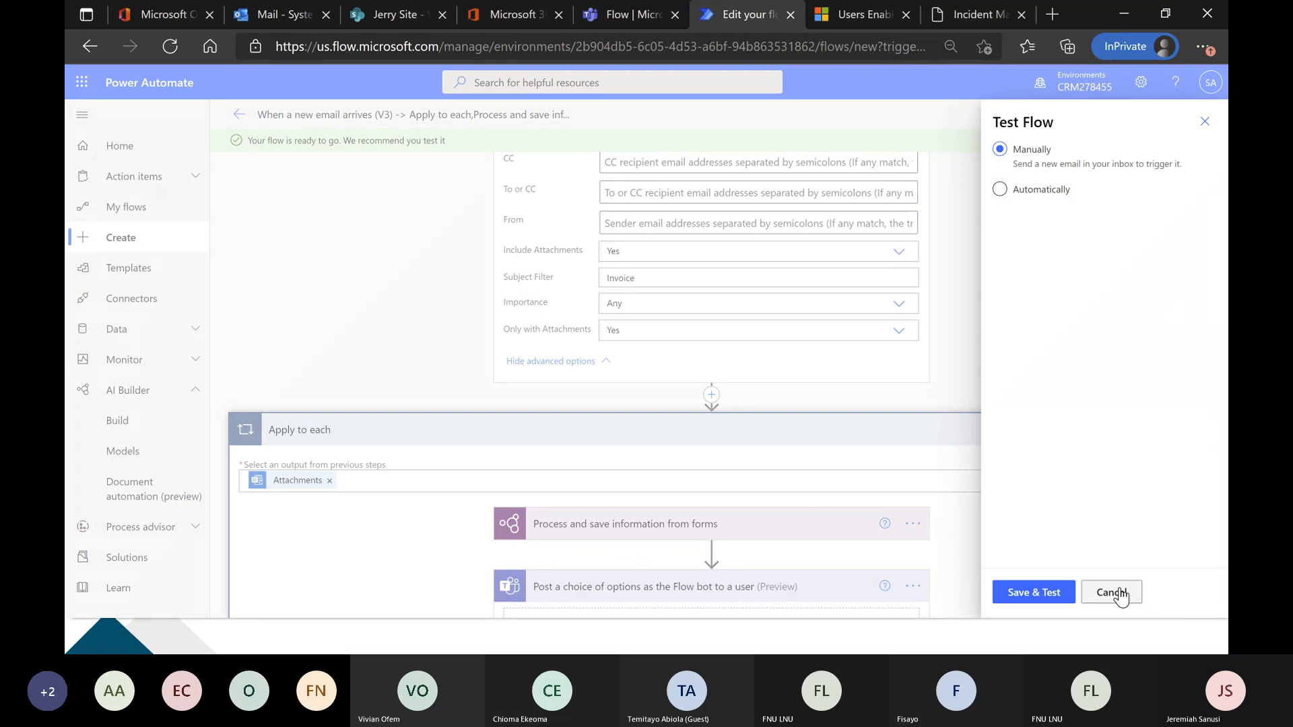
click(1049, 602)
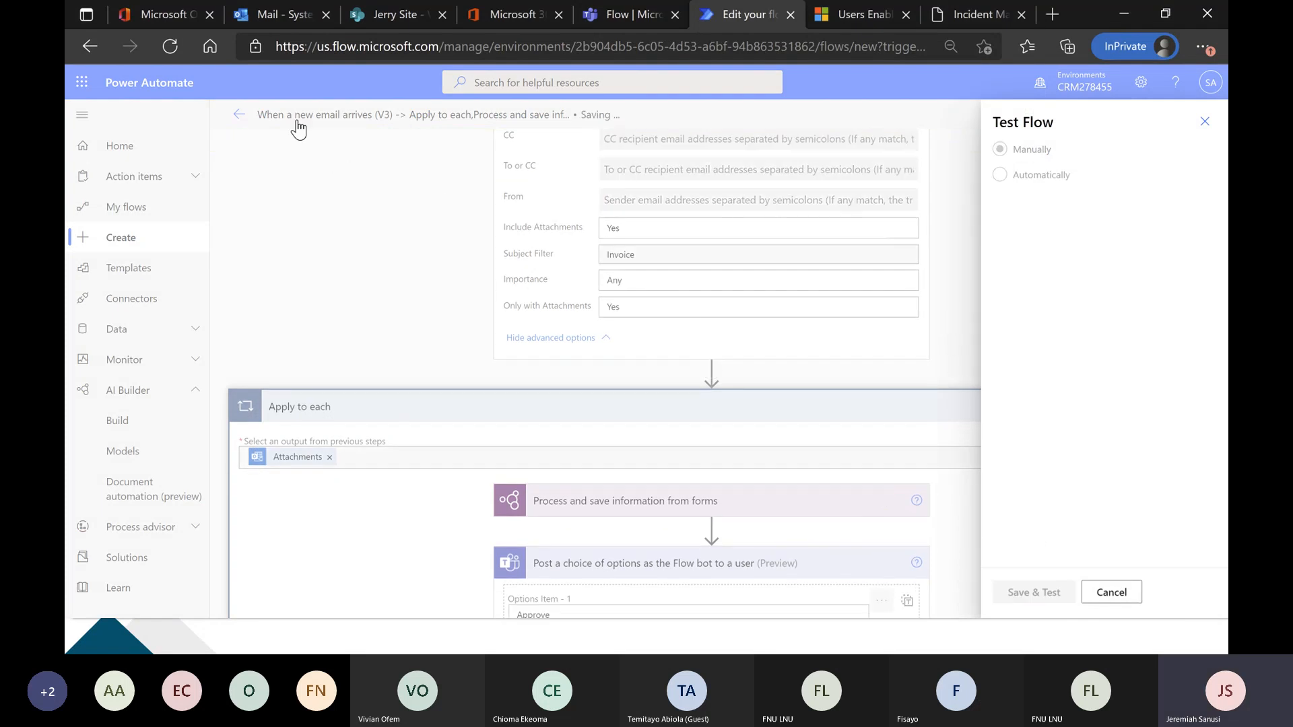
View the received Invoice email in the Outlook web inbox and return to the flow test.
click(283, 16)
click(426, 239)
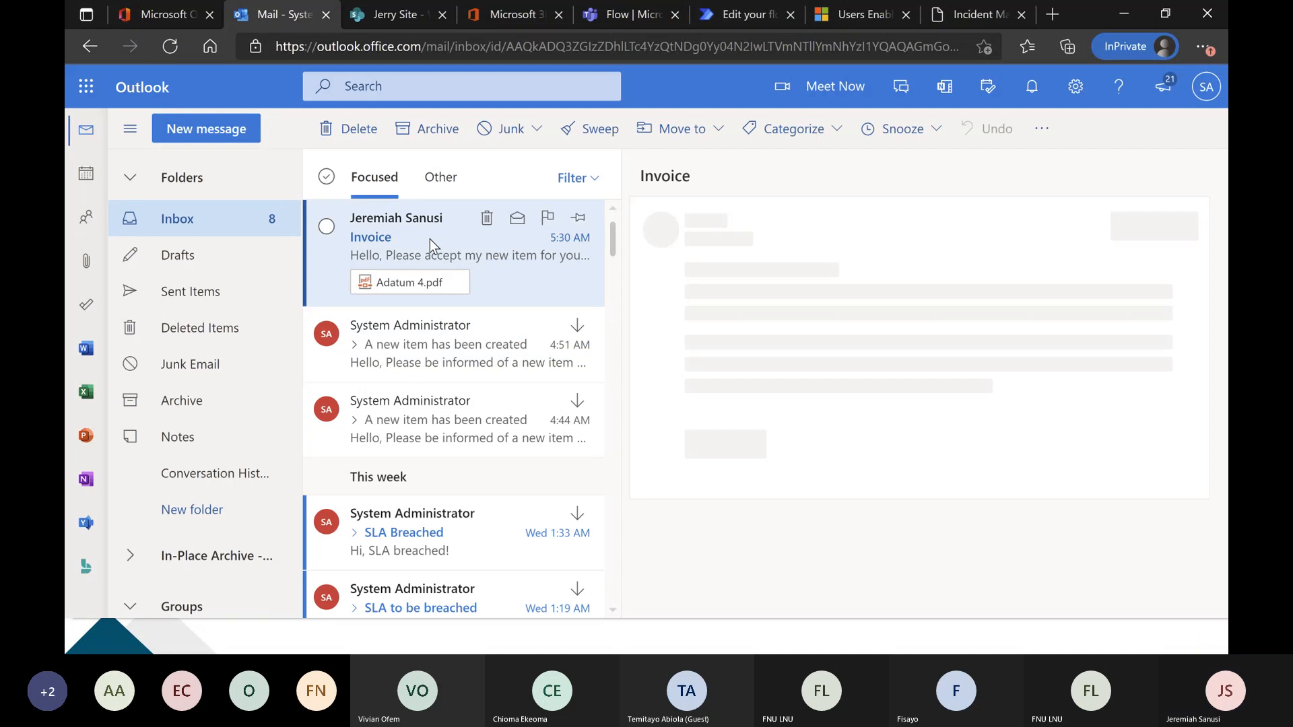
click(733, 18)
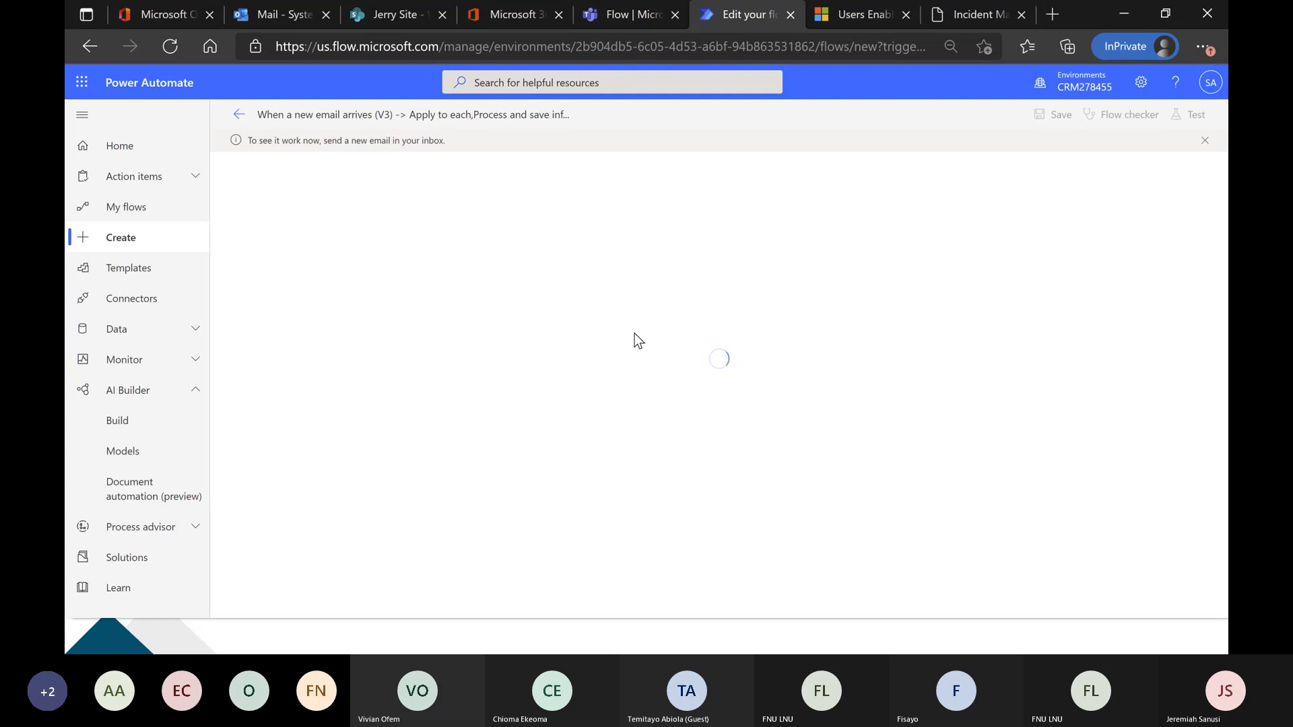
Switch to desktop Outlook and start forwarding the Invoice email with Adatum 4.pdf from Sent Items.
key(alt+Tab)
key(alt+Tab)
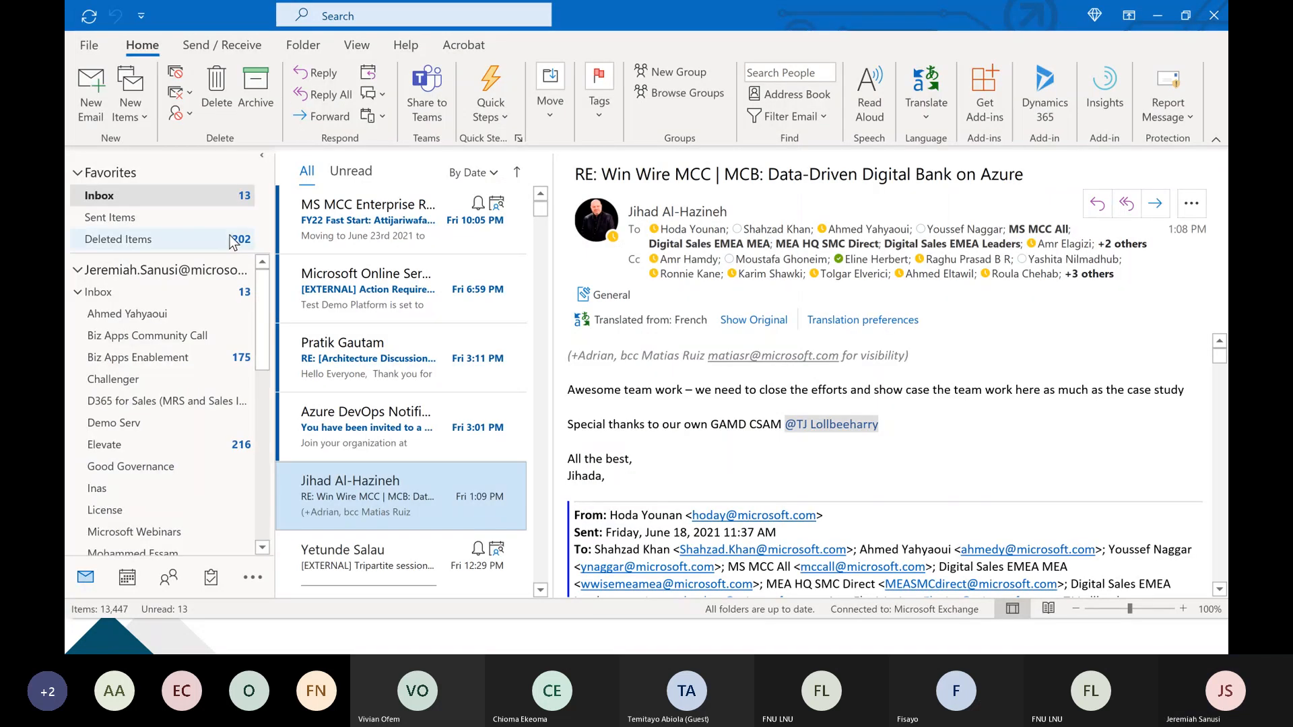
click(222, 218)
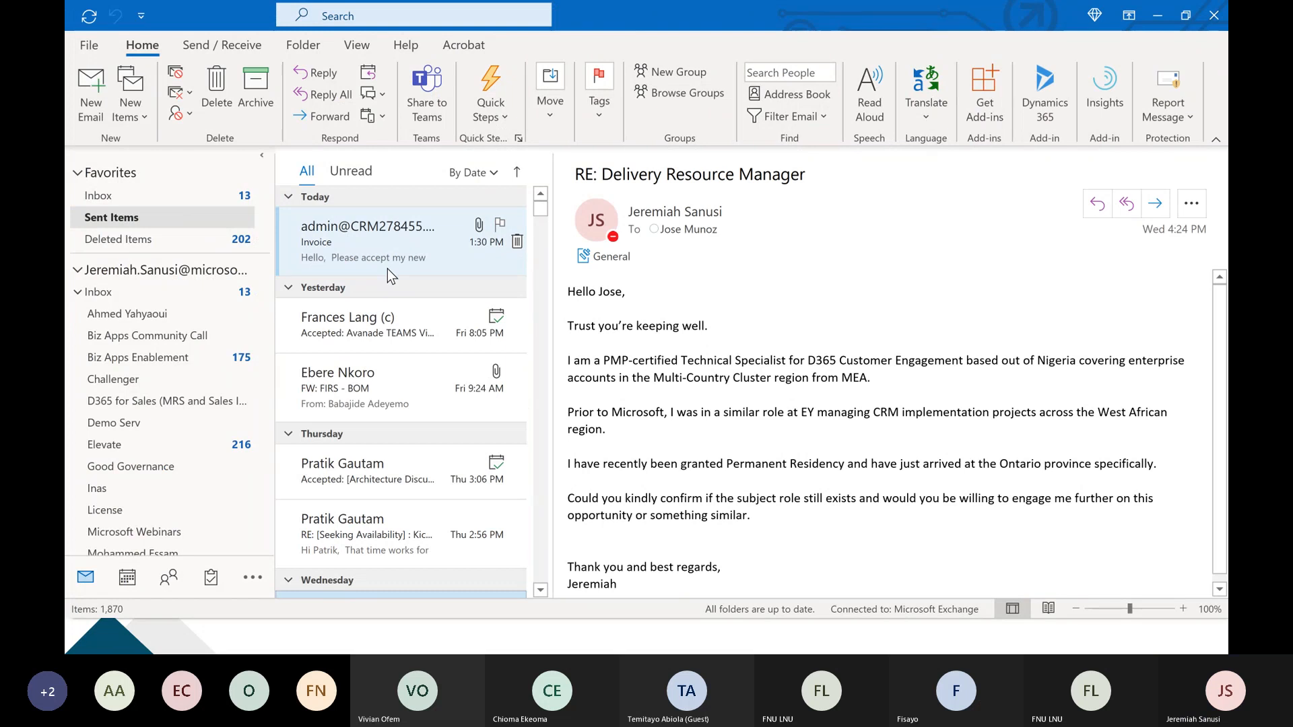
click(393, 253)
click(1154, 203)
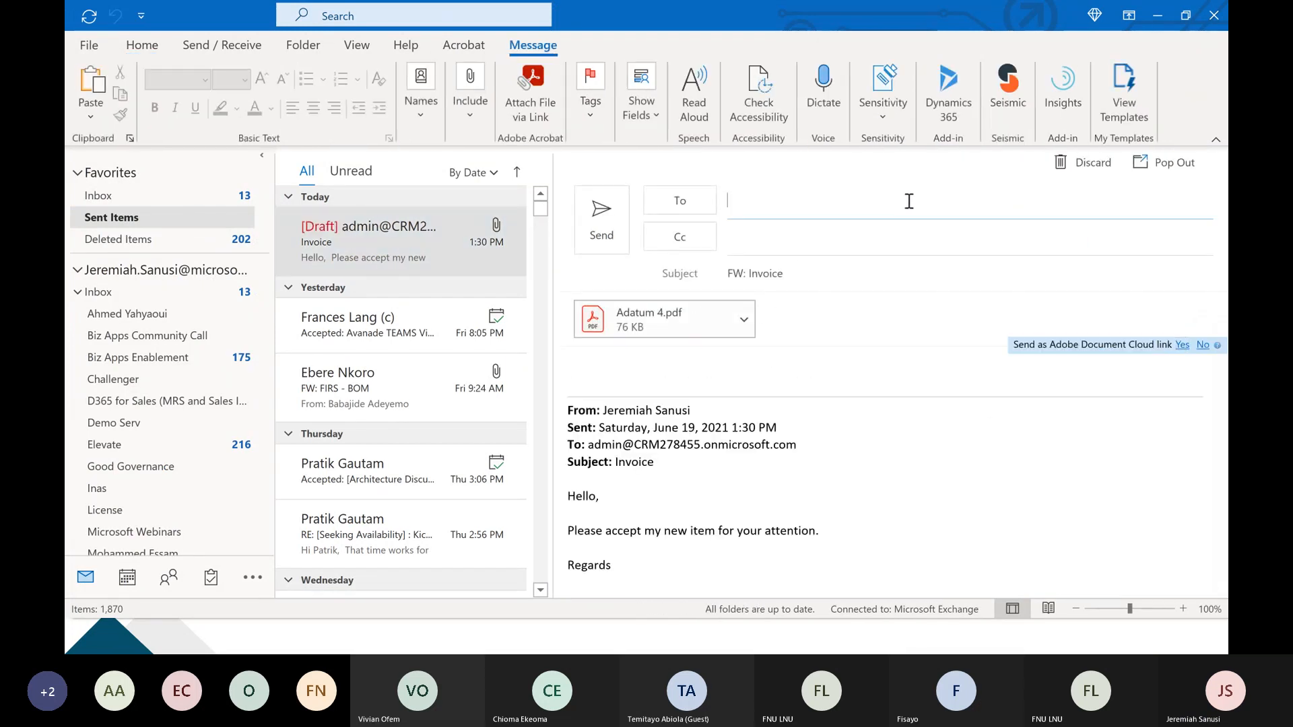
Address the forward to the admin's e-mail address, remove the "FW:" prefix from the subject, and send it.
key(ctrl+v)
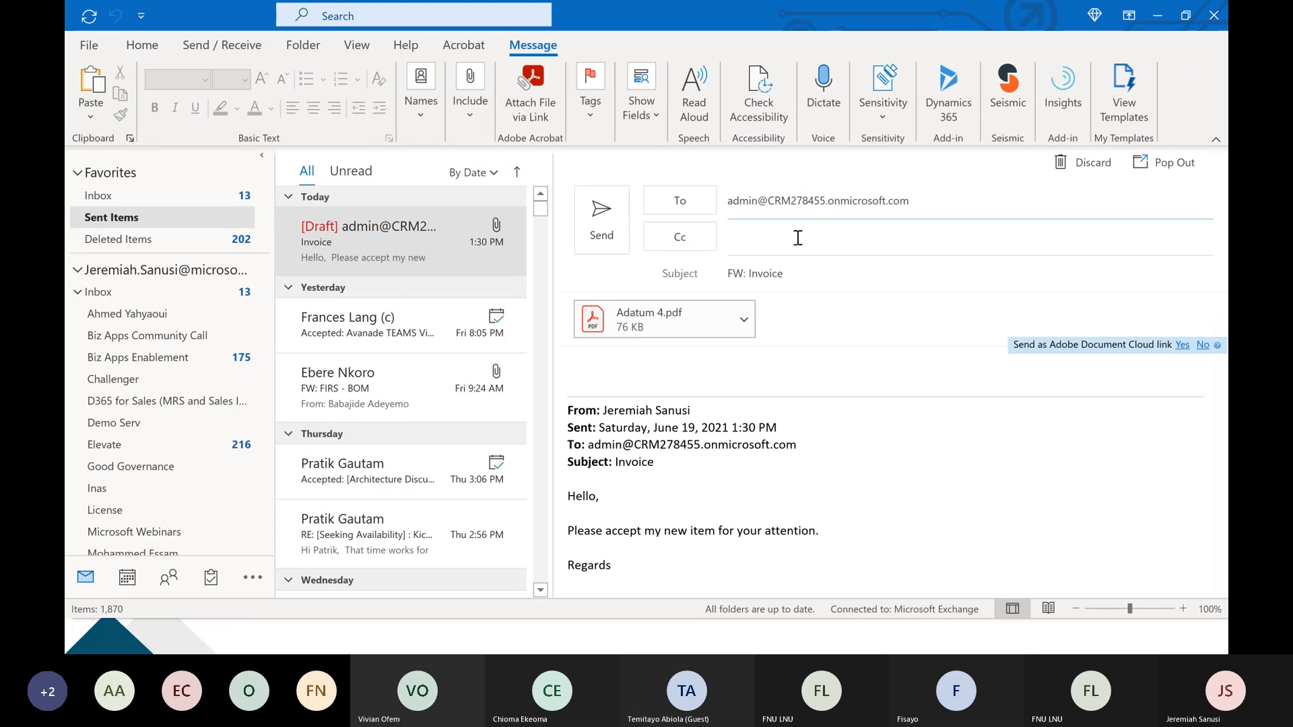
click(749, 274)
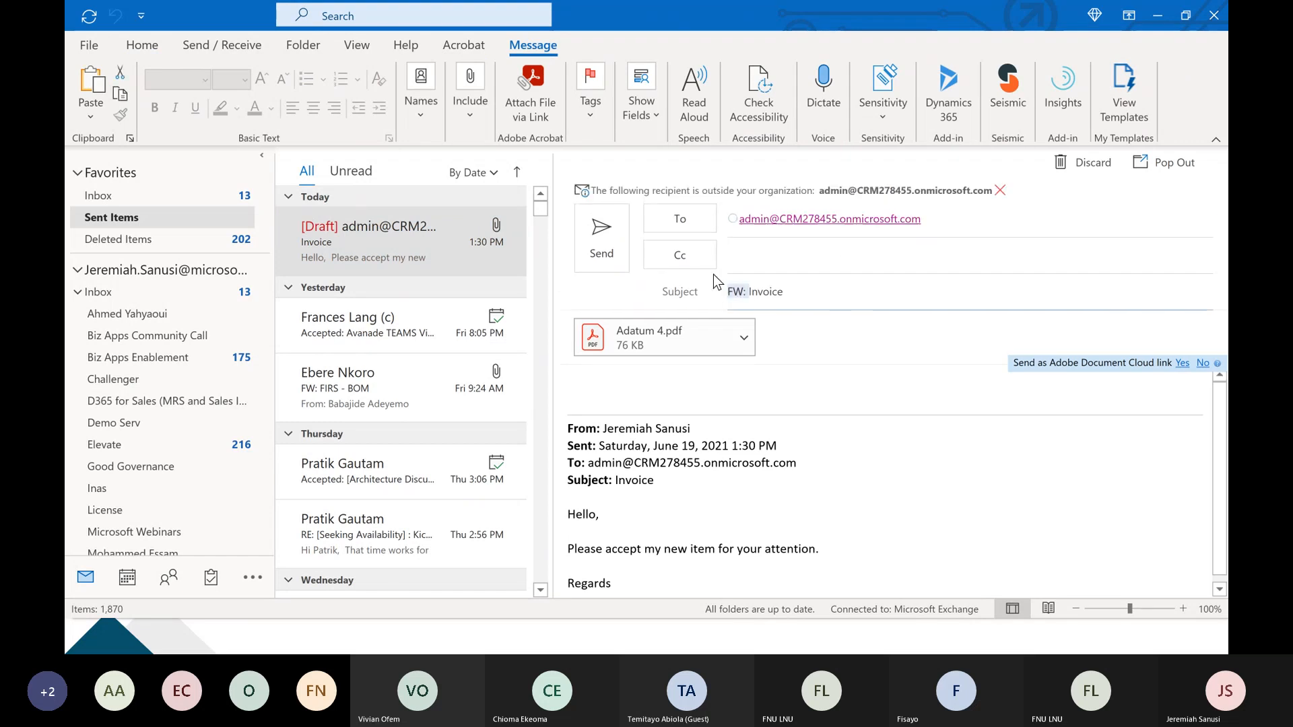
key(BackSpace)
key(BackSpace)
key(BackSpace)
key(BackSpace)
click(606, 269)
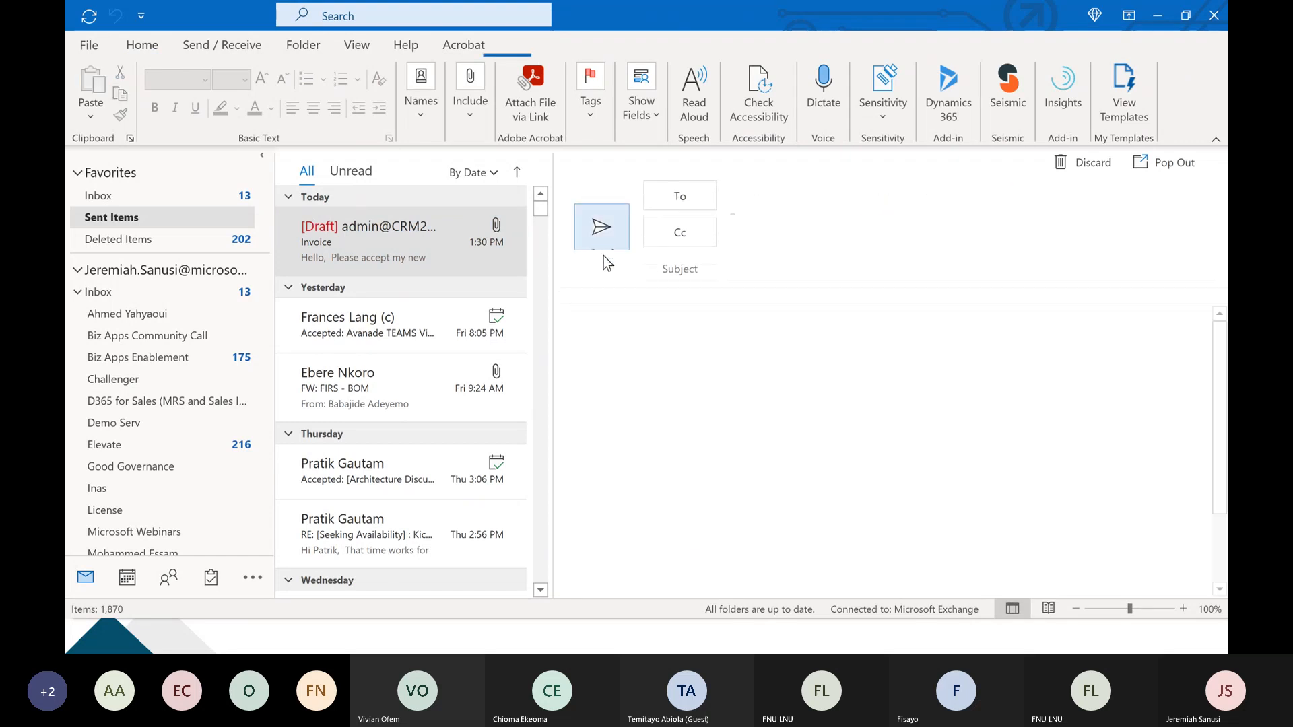
Switch to the browser and check the flow's run progress and the forwarded Invoice email in the inbox.
key(alt+Tab)
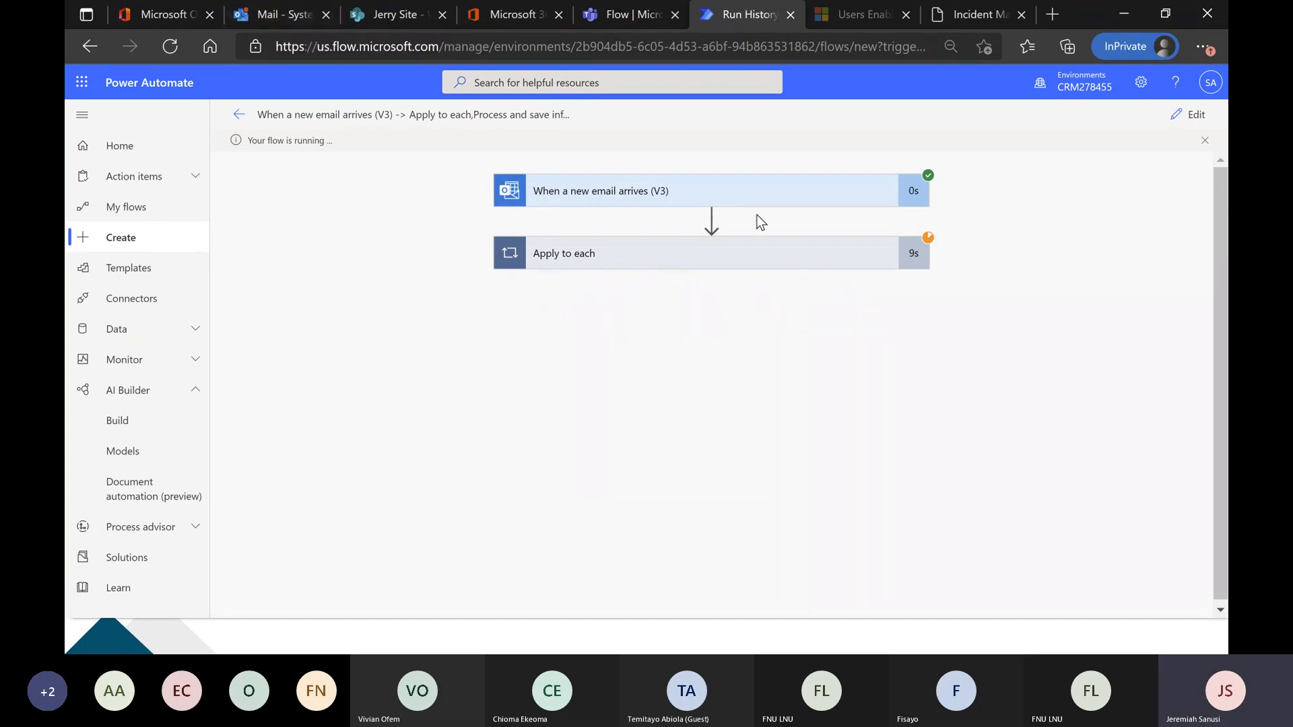
click(269, 19)
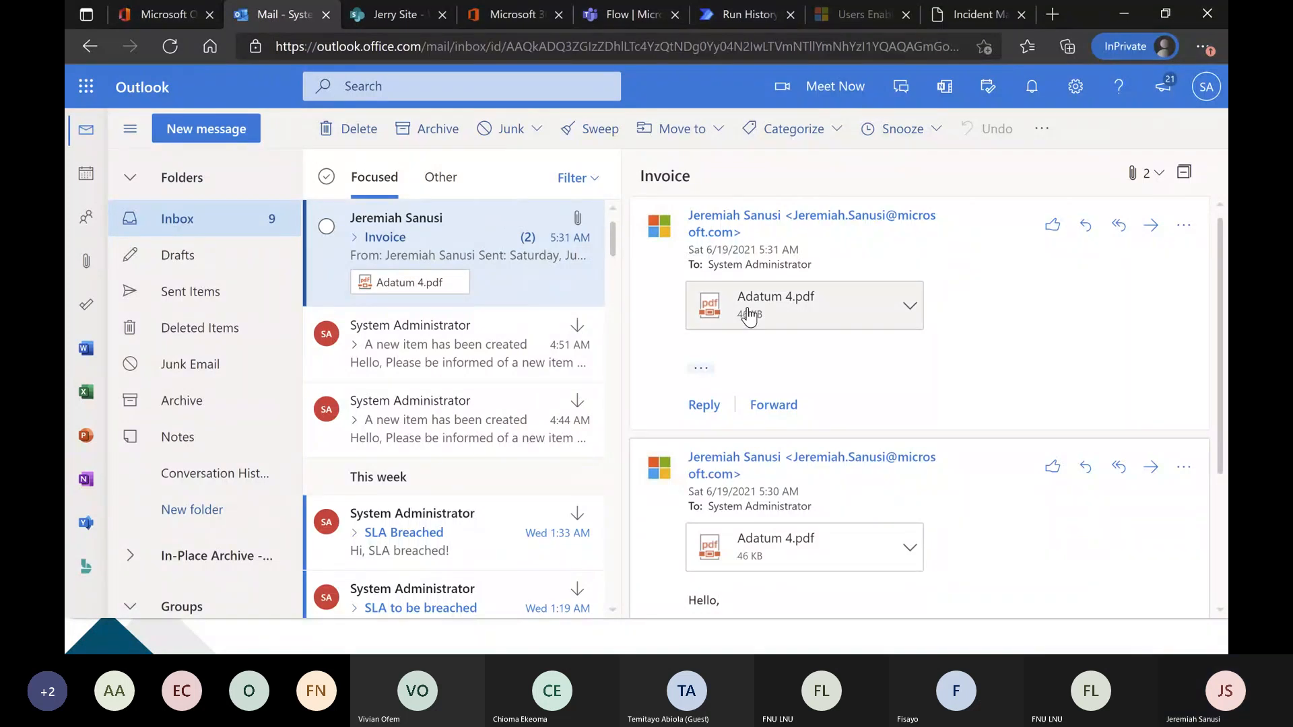
click(714, 14)
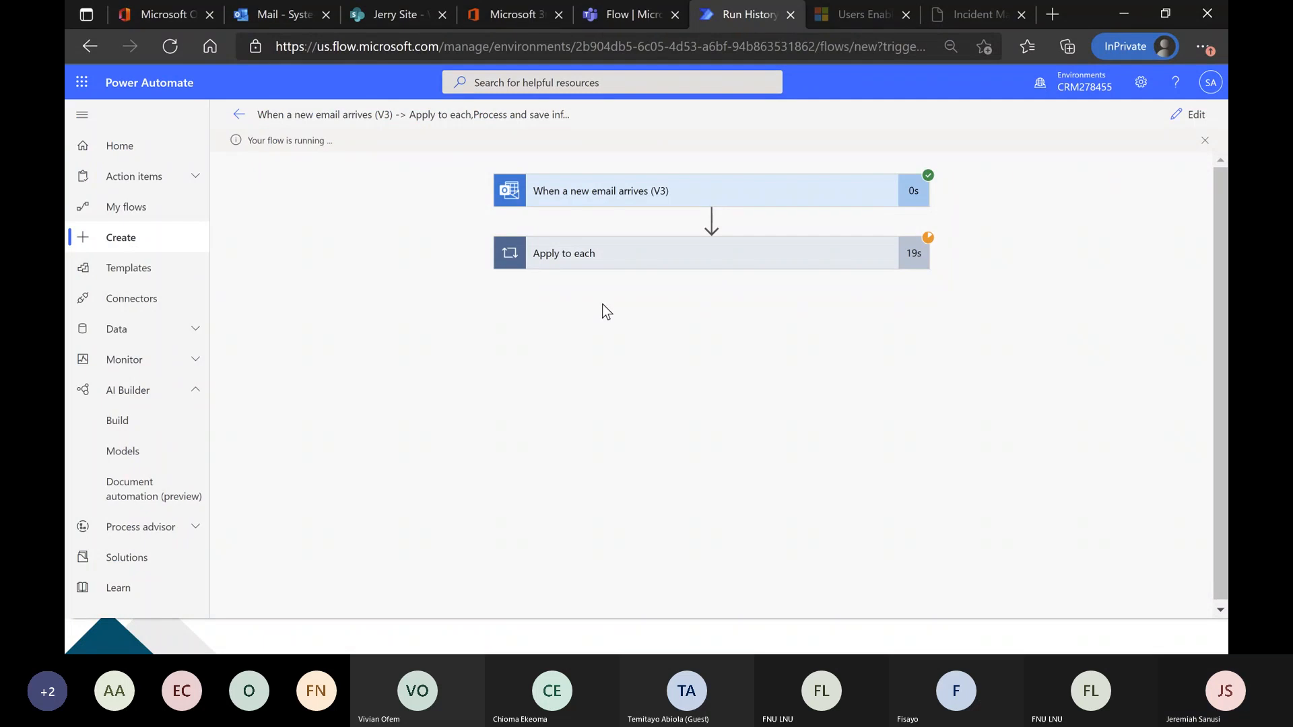
Check the Teams Flow chat and the flow run for the new invoice approval card.
click(634, 18)
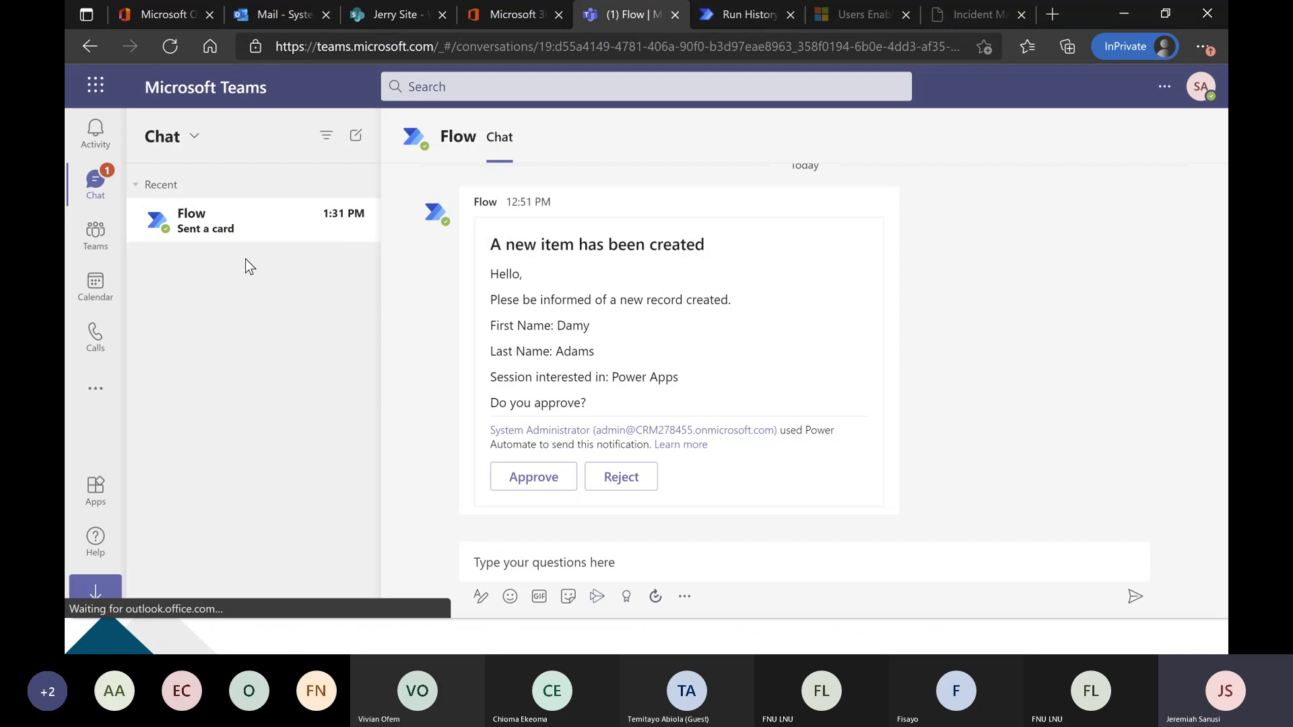
click(735, 14)
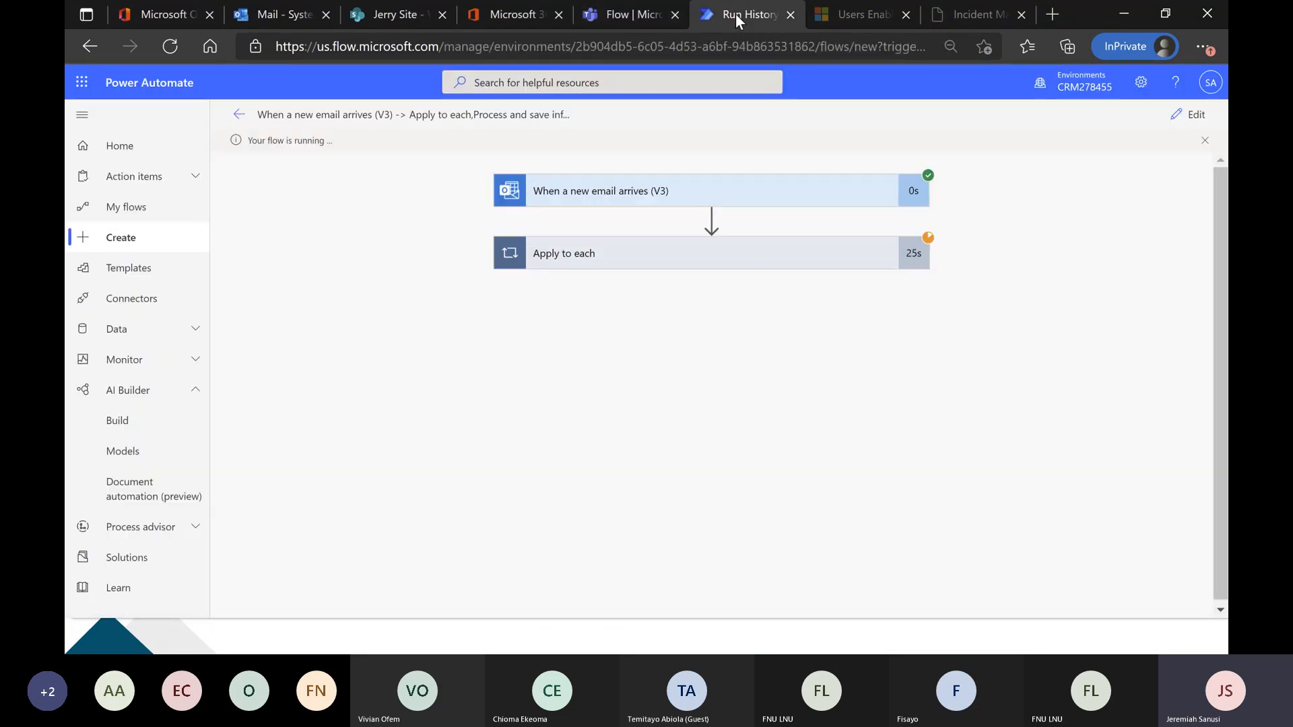
click(646, 14)
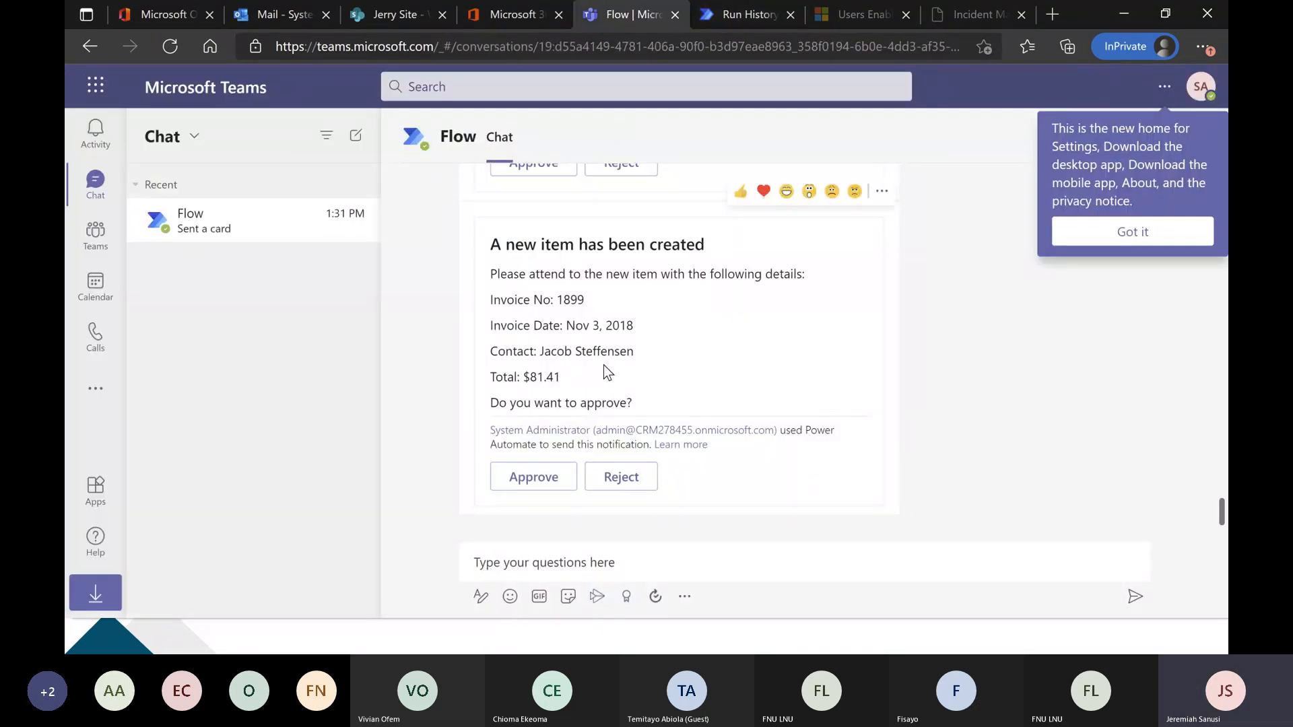
View Adatum 4.pdf from the Invoice email in Outlook and compare its invoice number and date with the Teams approval card.
click(278, 12)
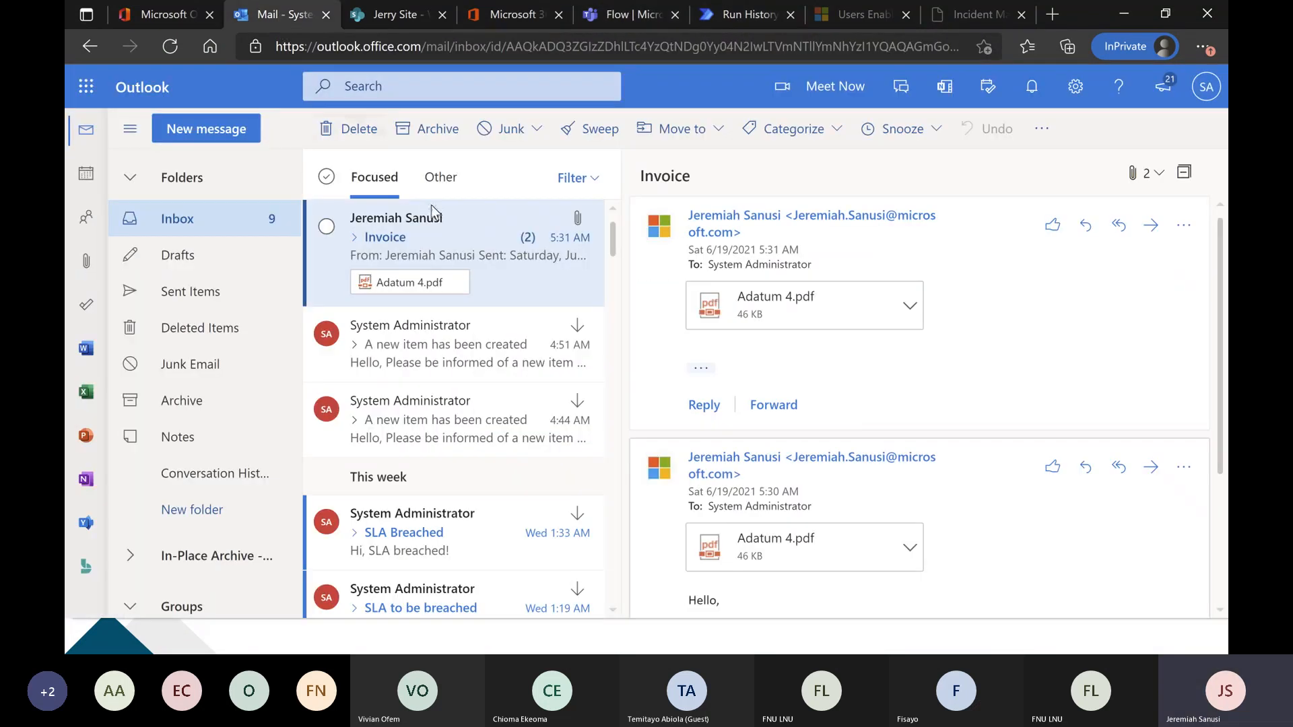
click(759, 314)
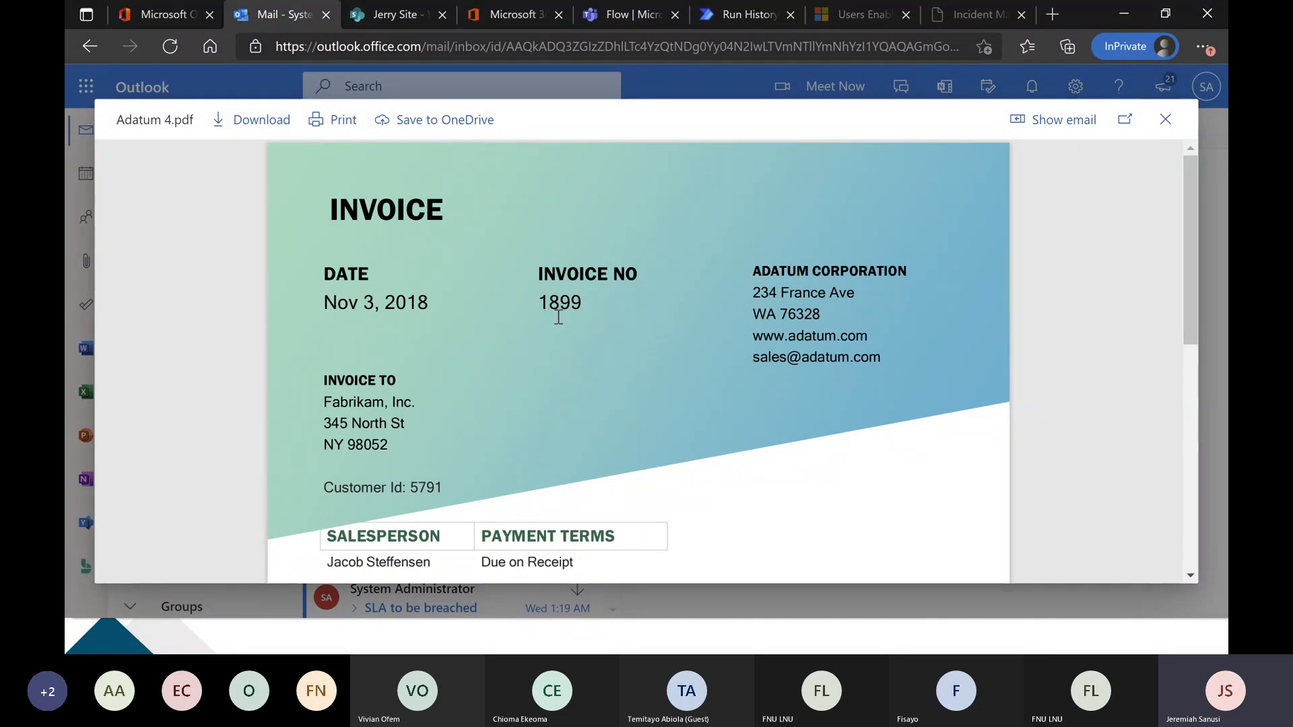
key(alt+Tab)
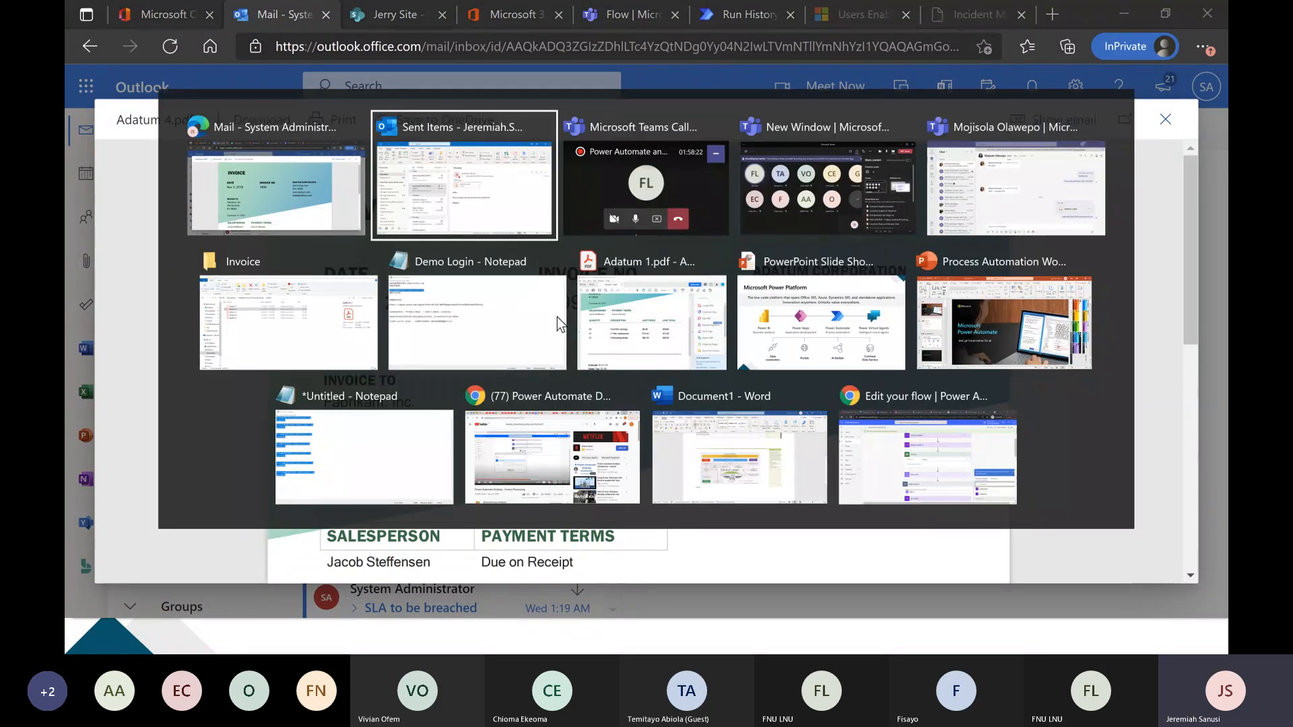
key(Escape)
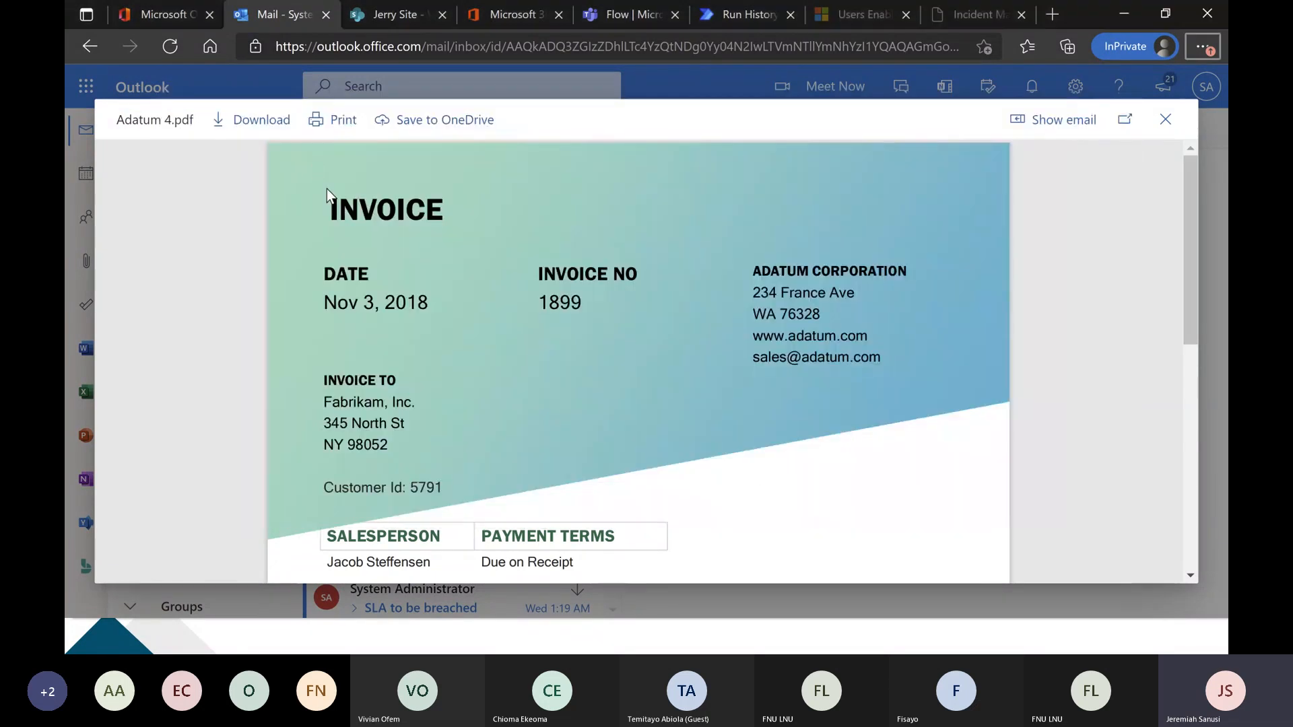
click(871, 127)
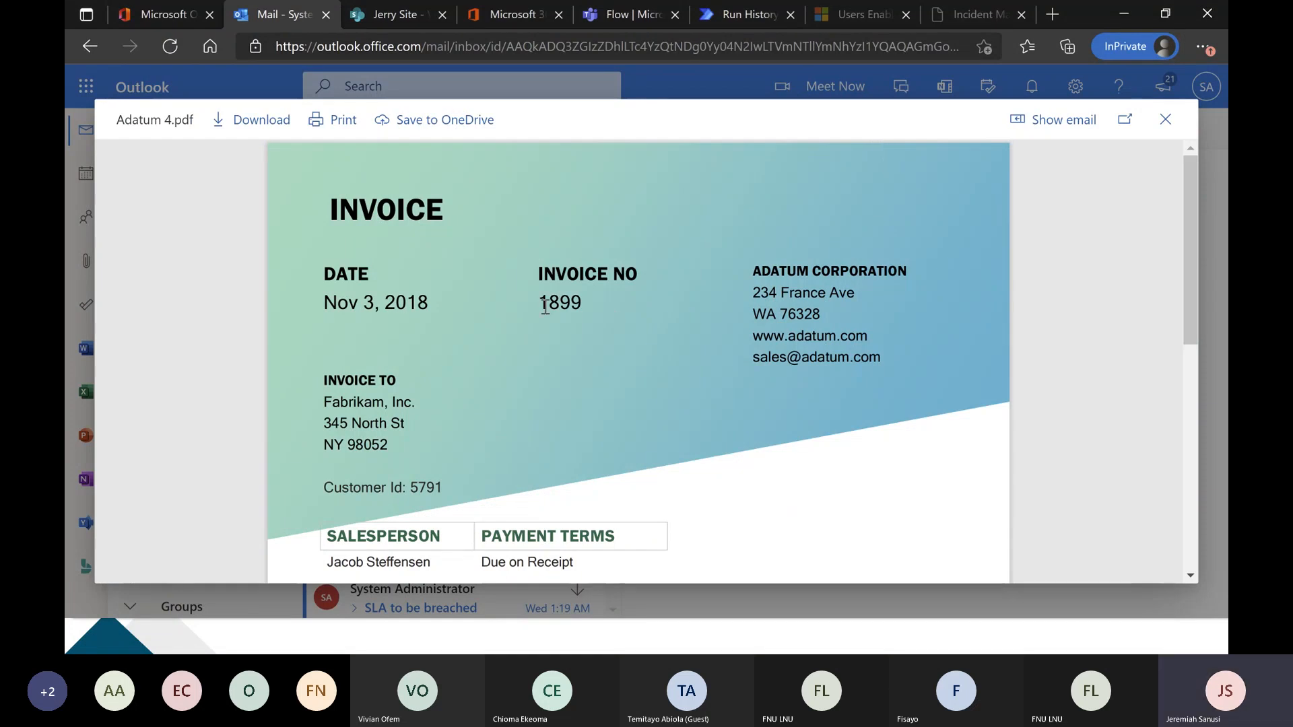
click(1164, 123)
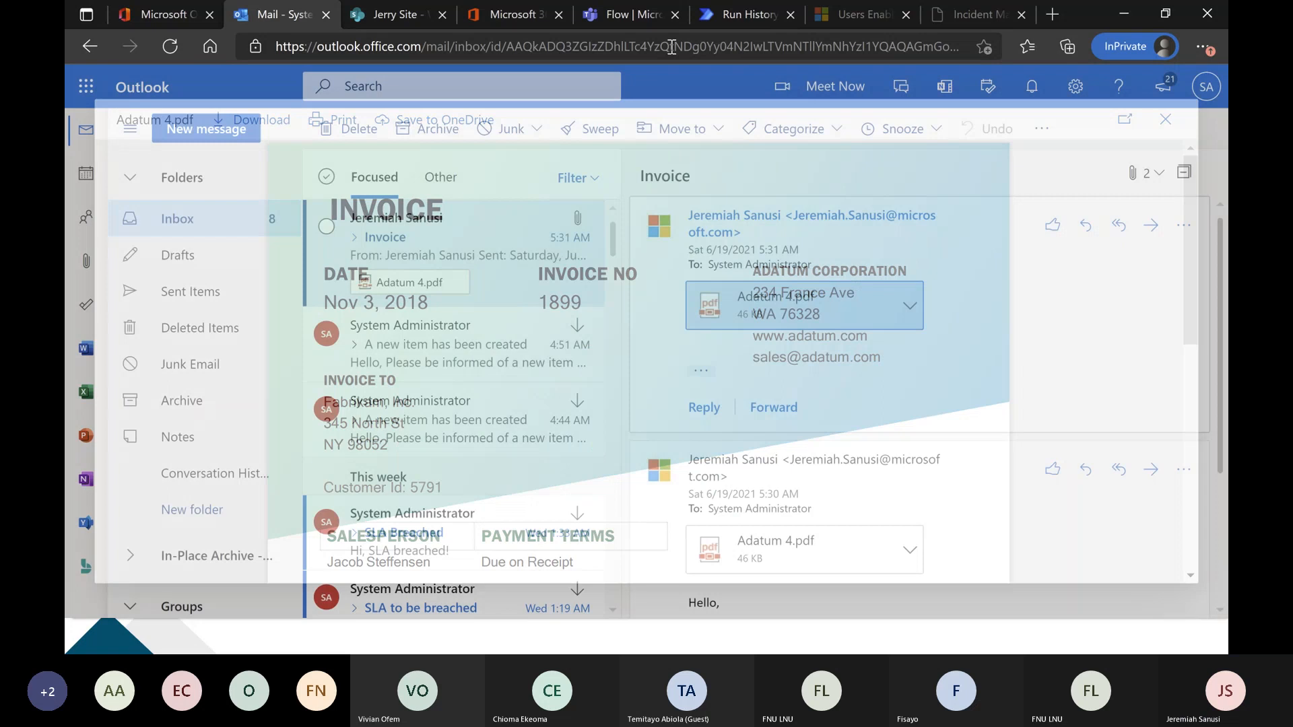
click(627, 14)
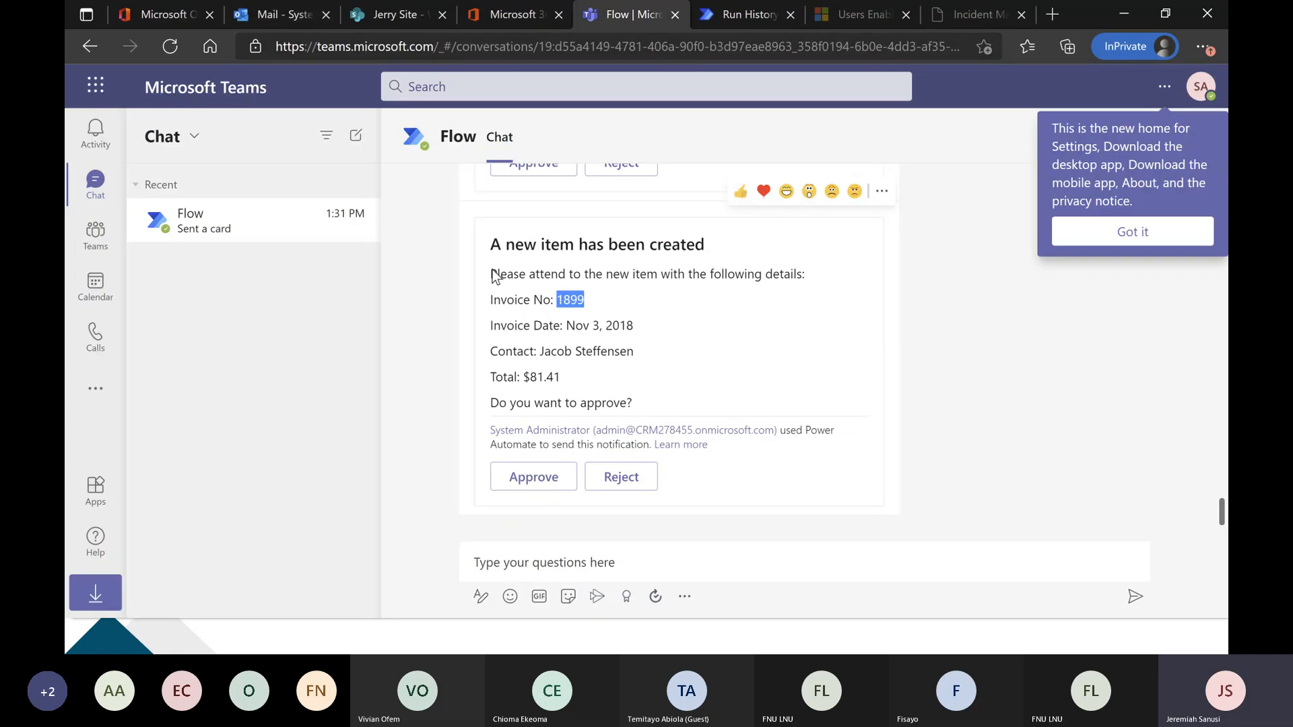
click(644, 329)
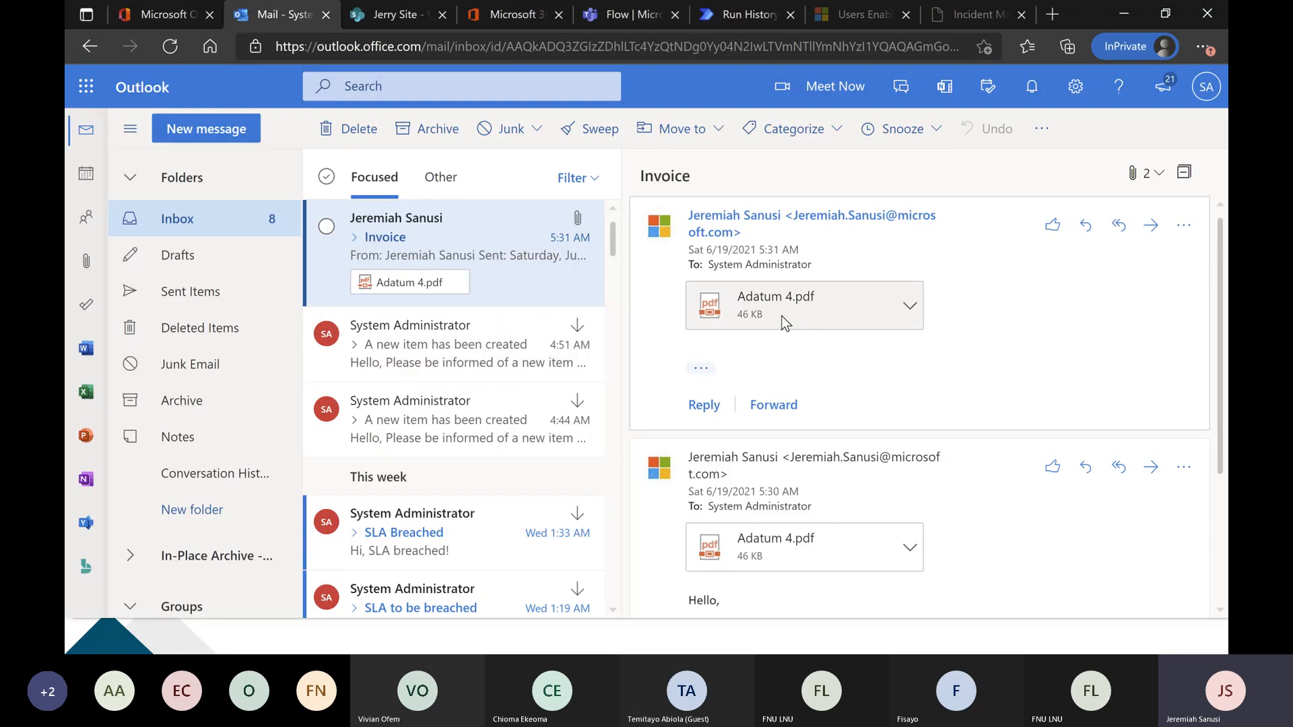
Reopen Adatum 4.pdf from the Invoice email, examine the salesperson and total, and close the preview.
click(781, 322)
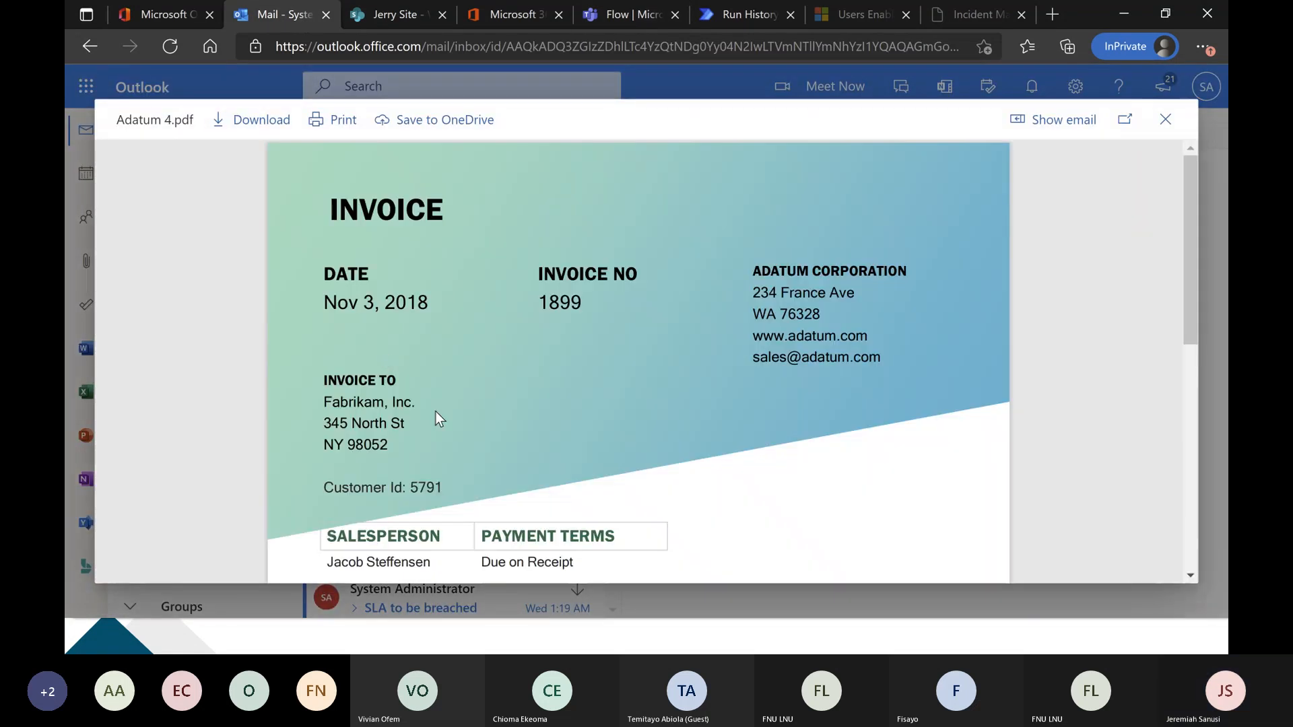
scroll(435, 411, down, 3)
drag(432, 362, 335, 364)
click(392, 366)
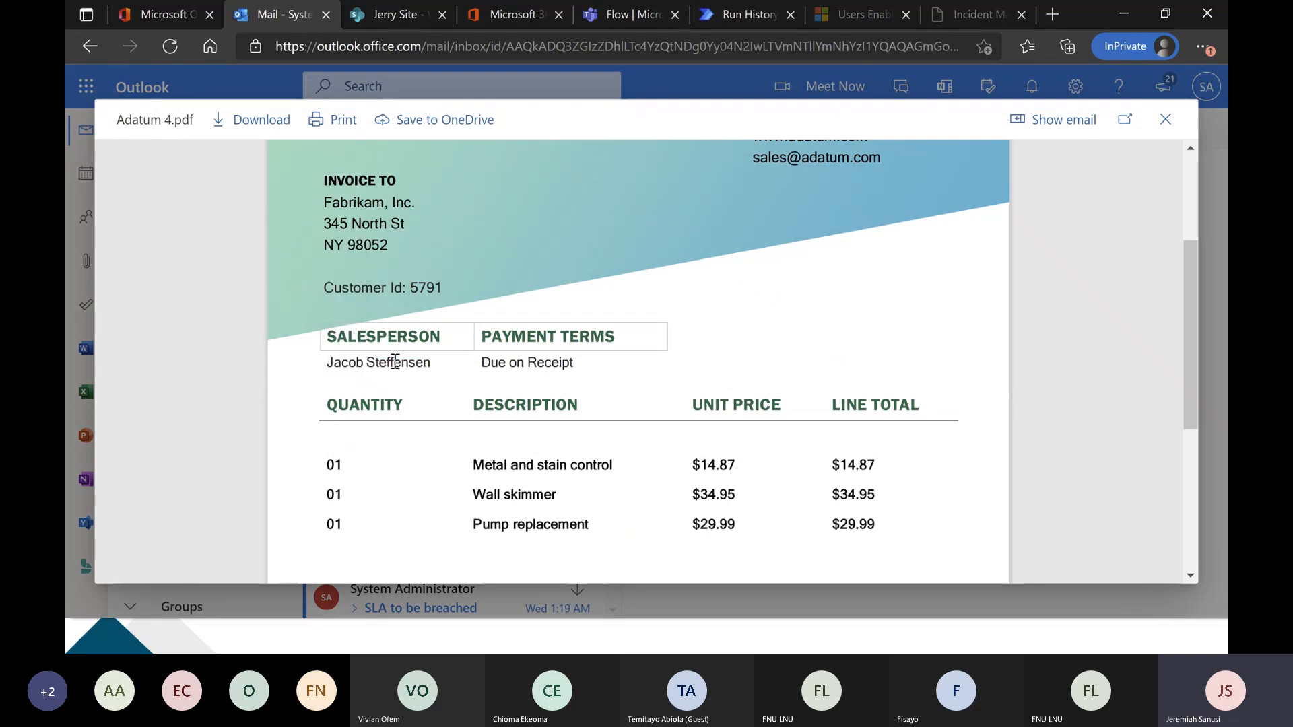
scroll(394, 367, down, 5)
drag(420, 424, 377, 424)
scroll(664, 423, up, 10)
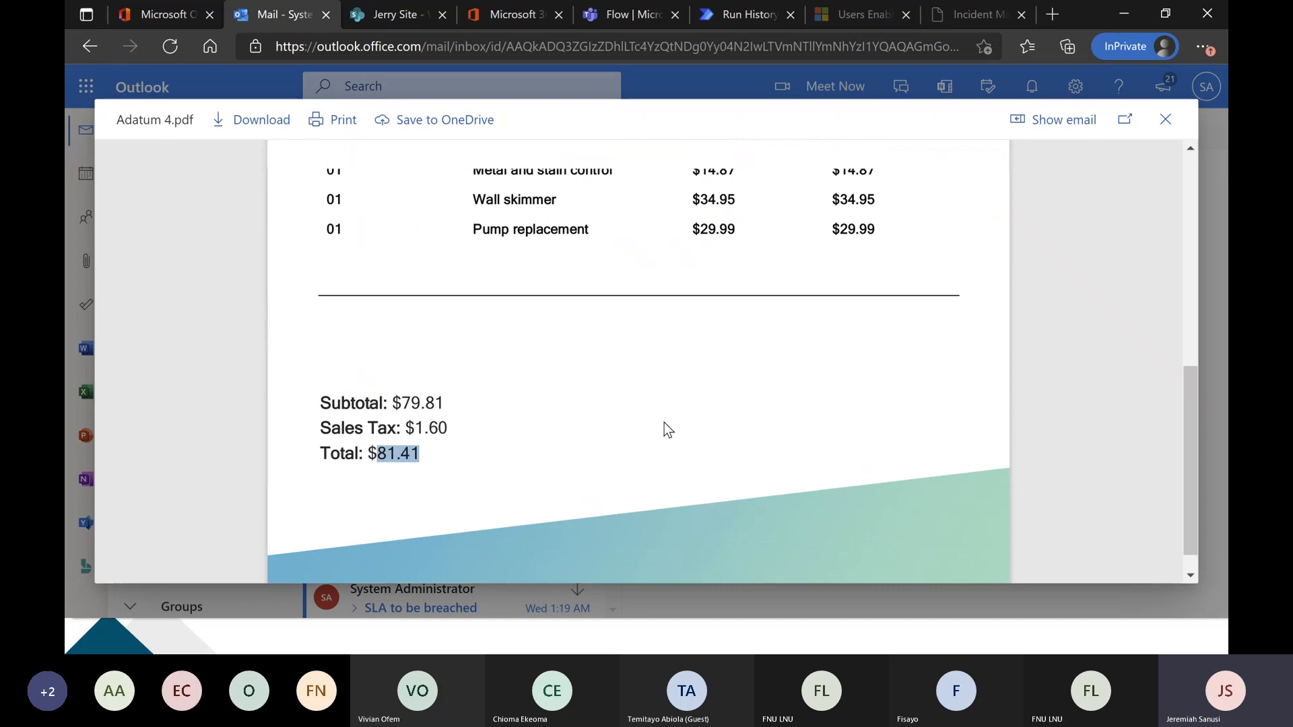
click(1166, 120)
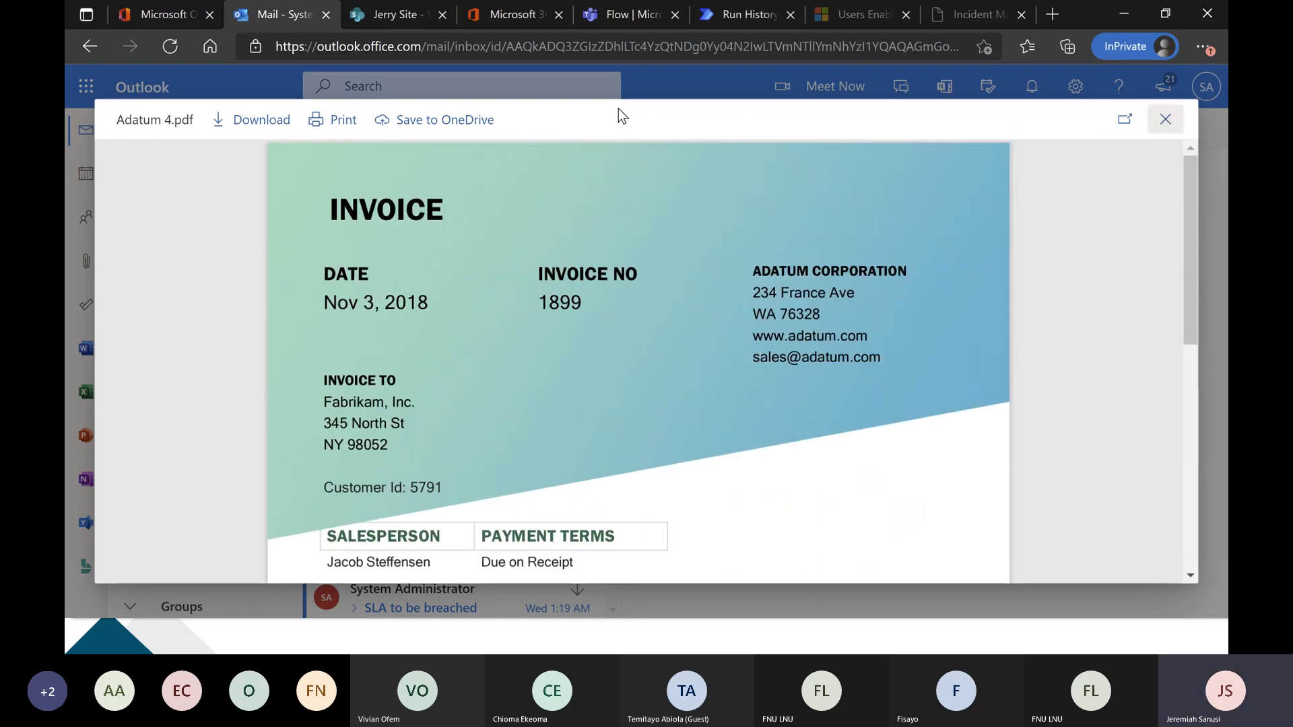
Expand the Apply to each loop in the flow run, and approve the invoice card in the Teams Flow chat.
click(627, 14)
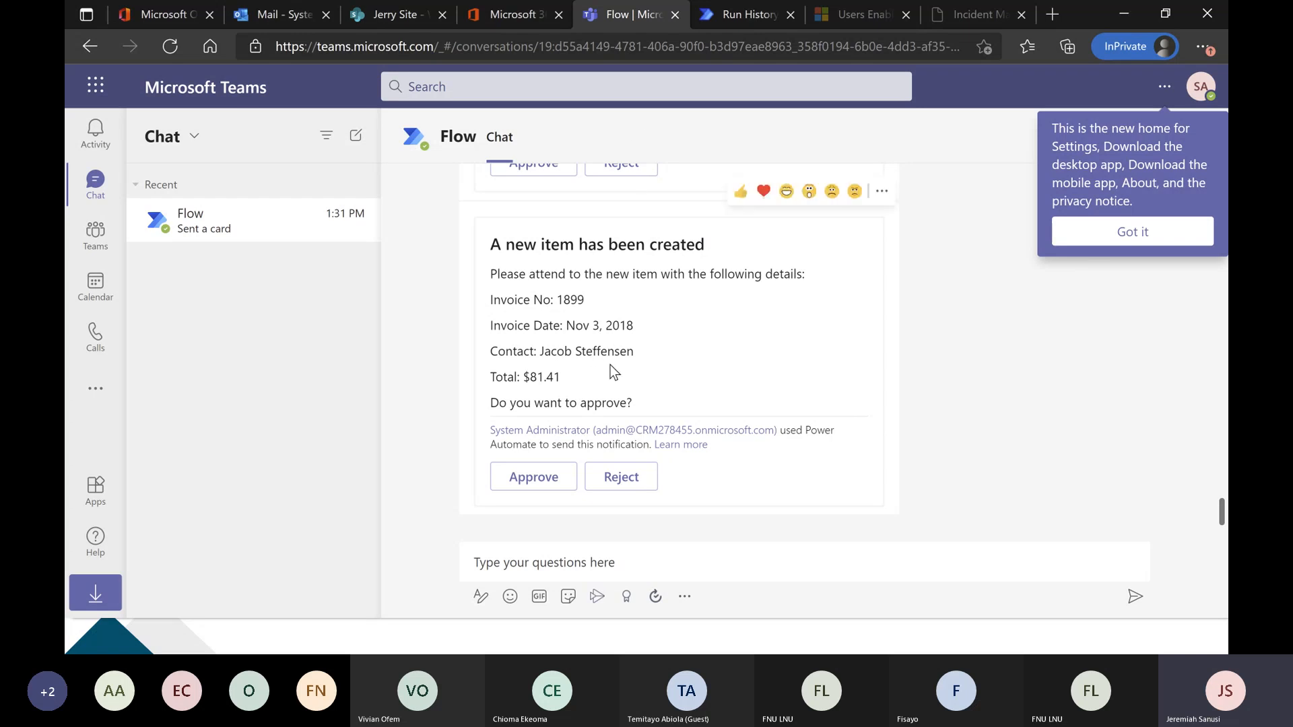
click(712, 18)
click(660, 254)
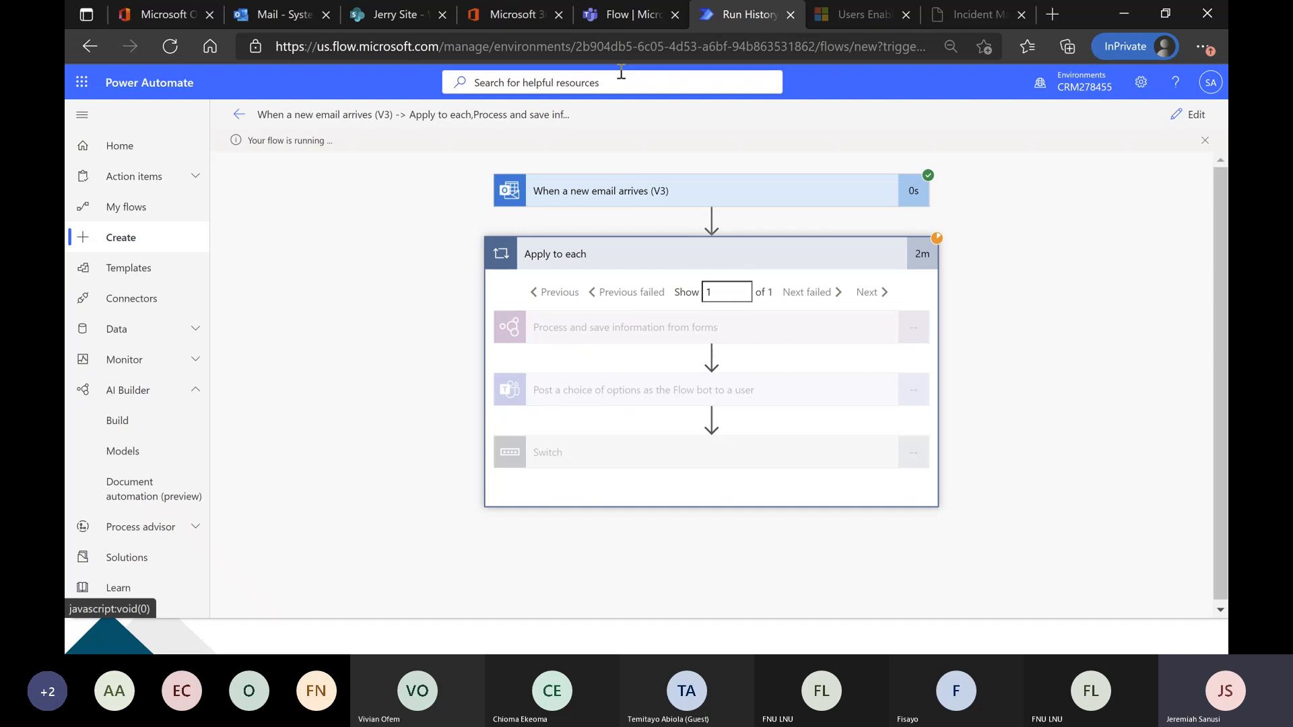
click(620, 13)
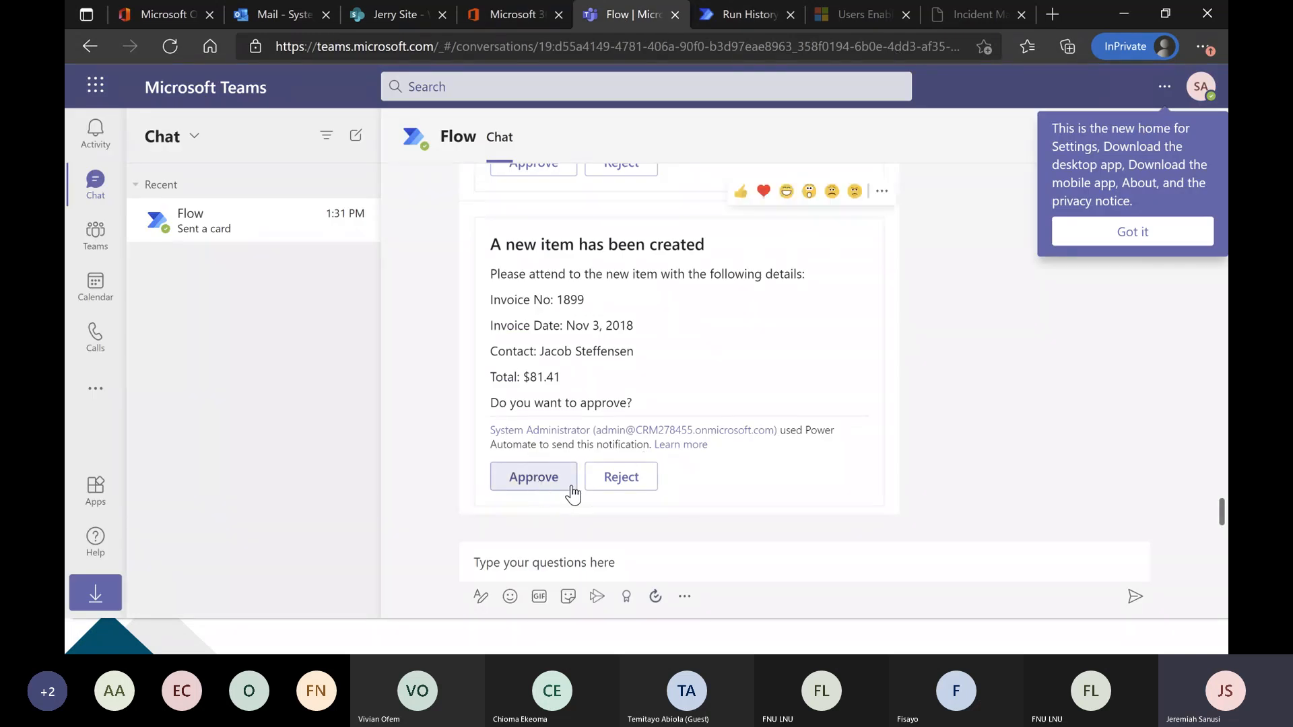
click(539, 479)
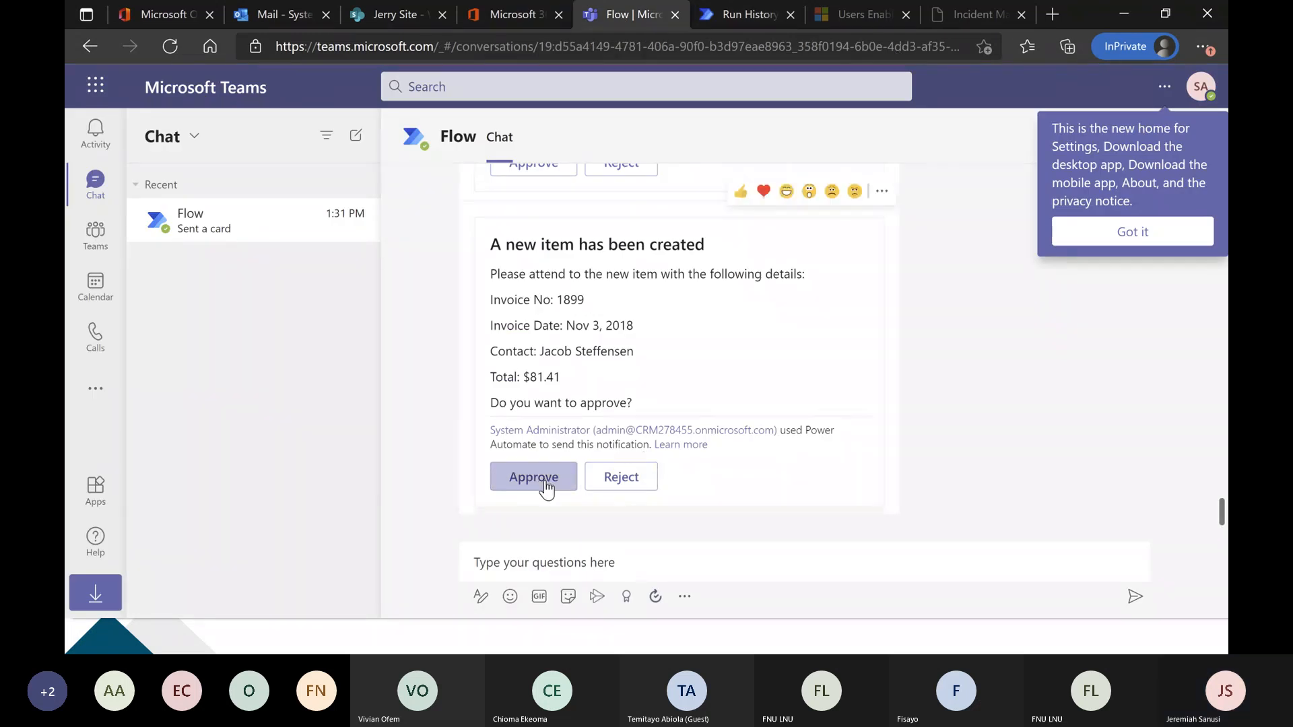
click(544, 482)
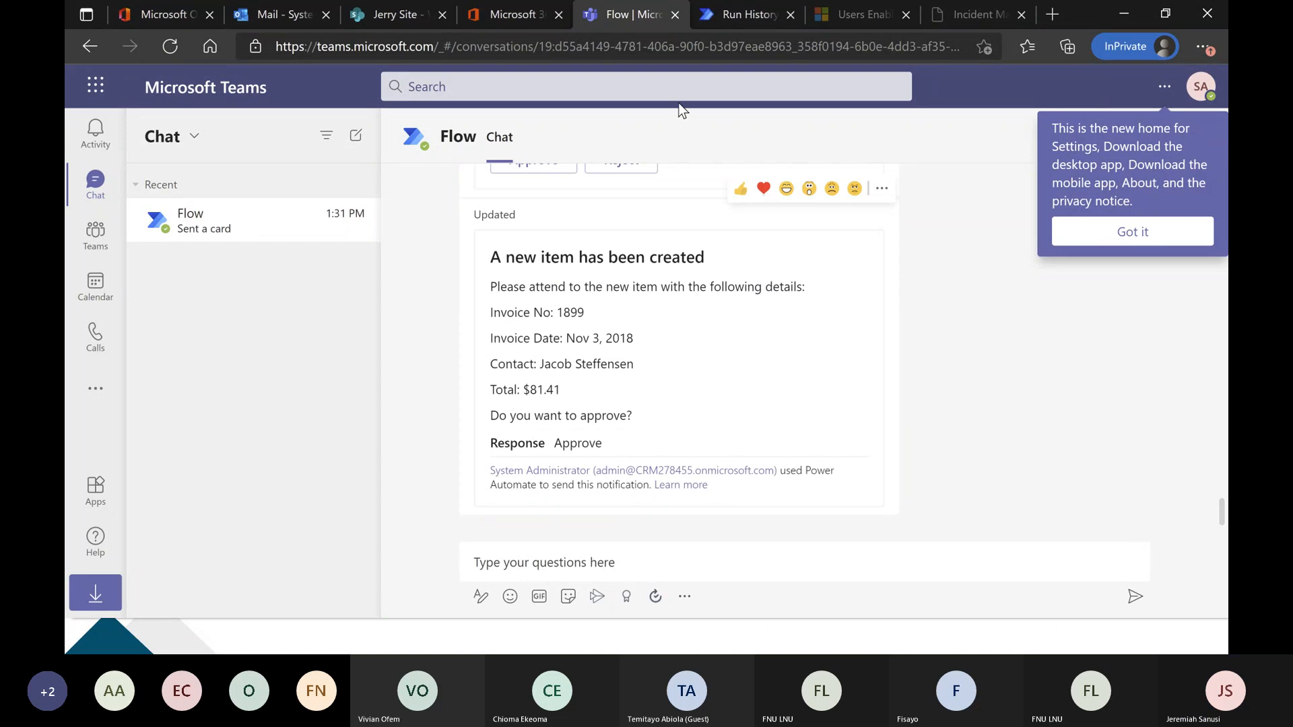
Check the flow run's action statuses and the response recorded on the Teams approval card.
click(730, 19)
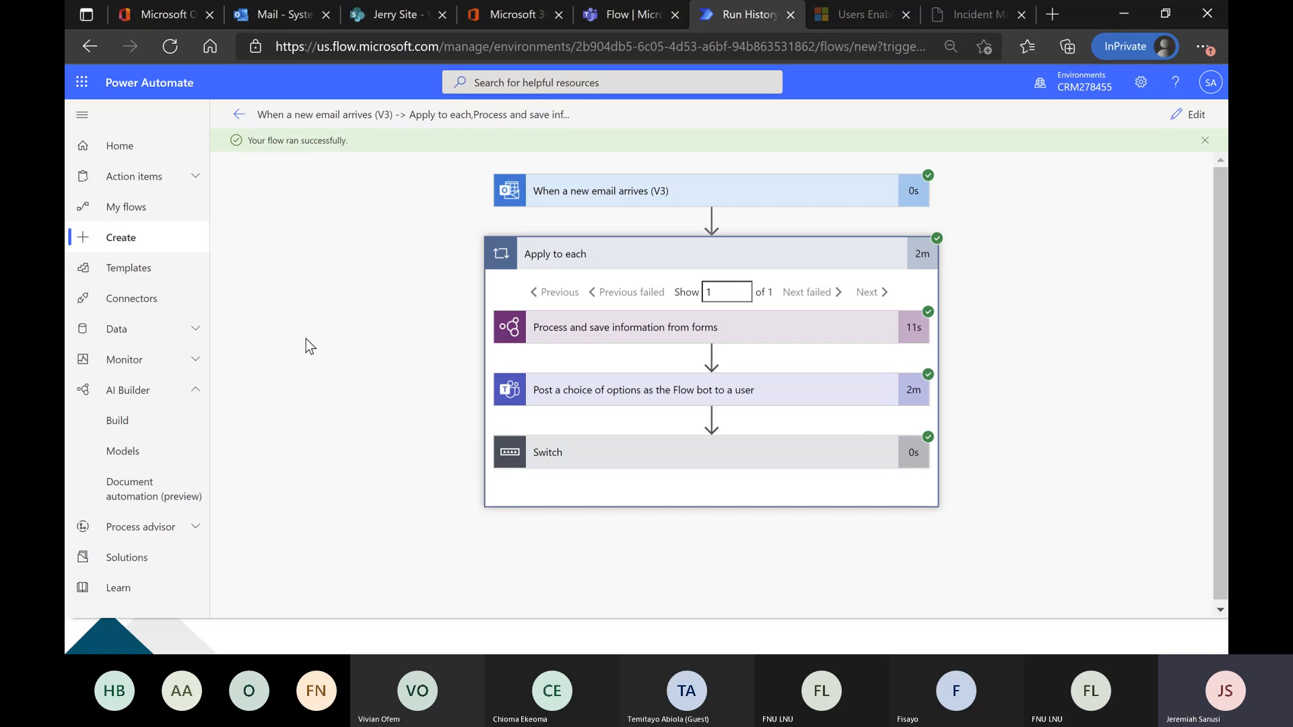
click(617, 16)
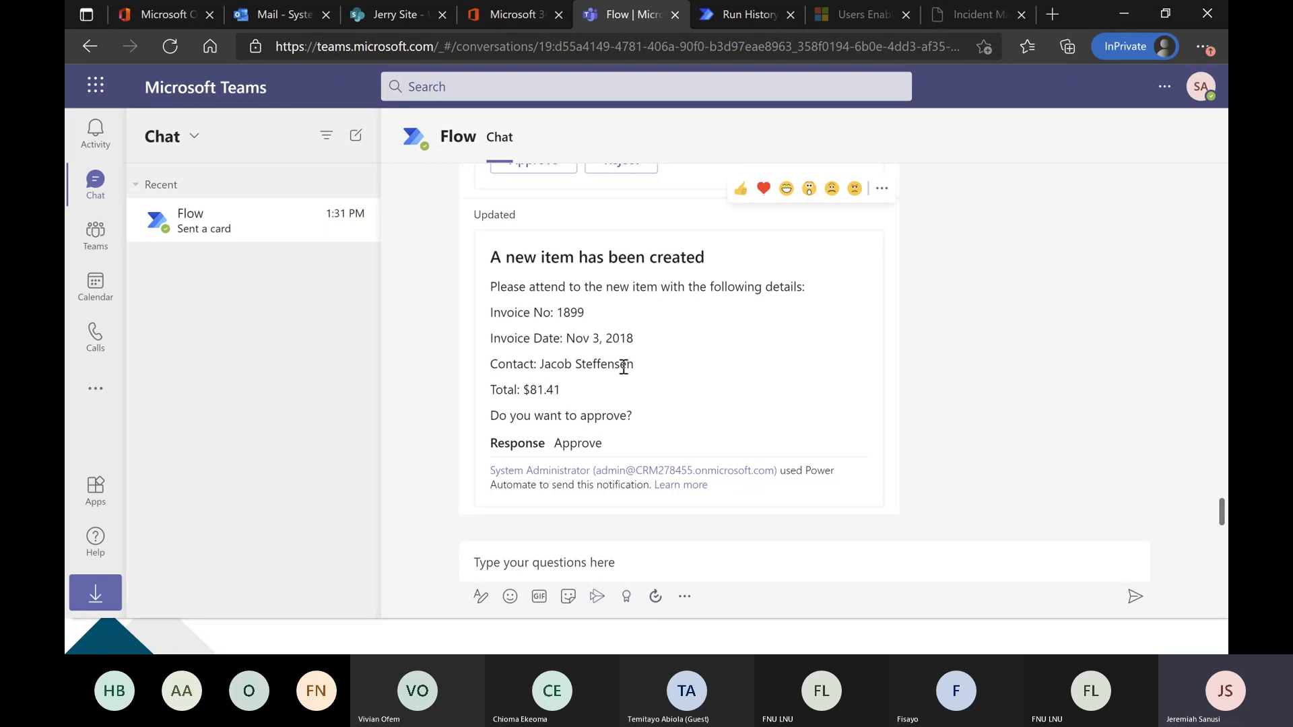
key(ctrl+Tab)
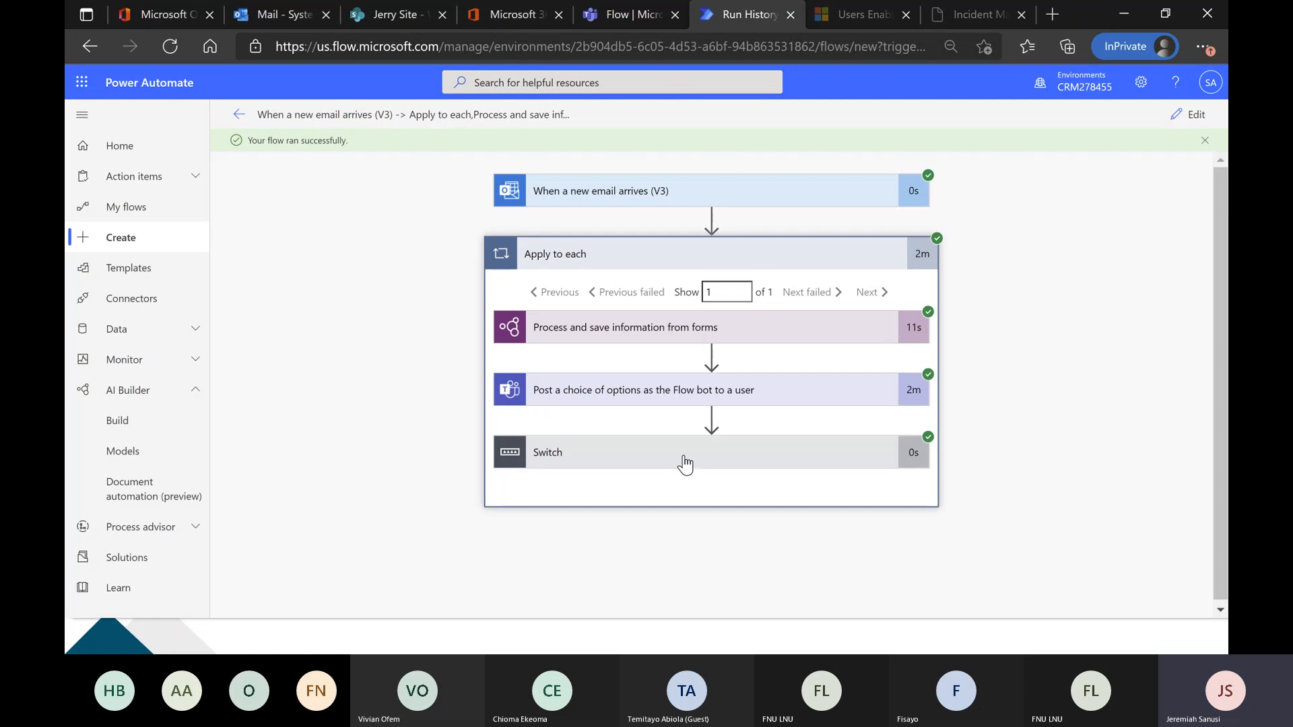
Open the flow for editing and examine the Teams approval message, the Switch action and its Approve case.
click(1194, 125)
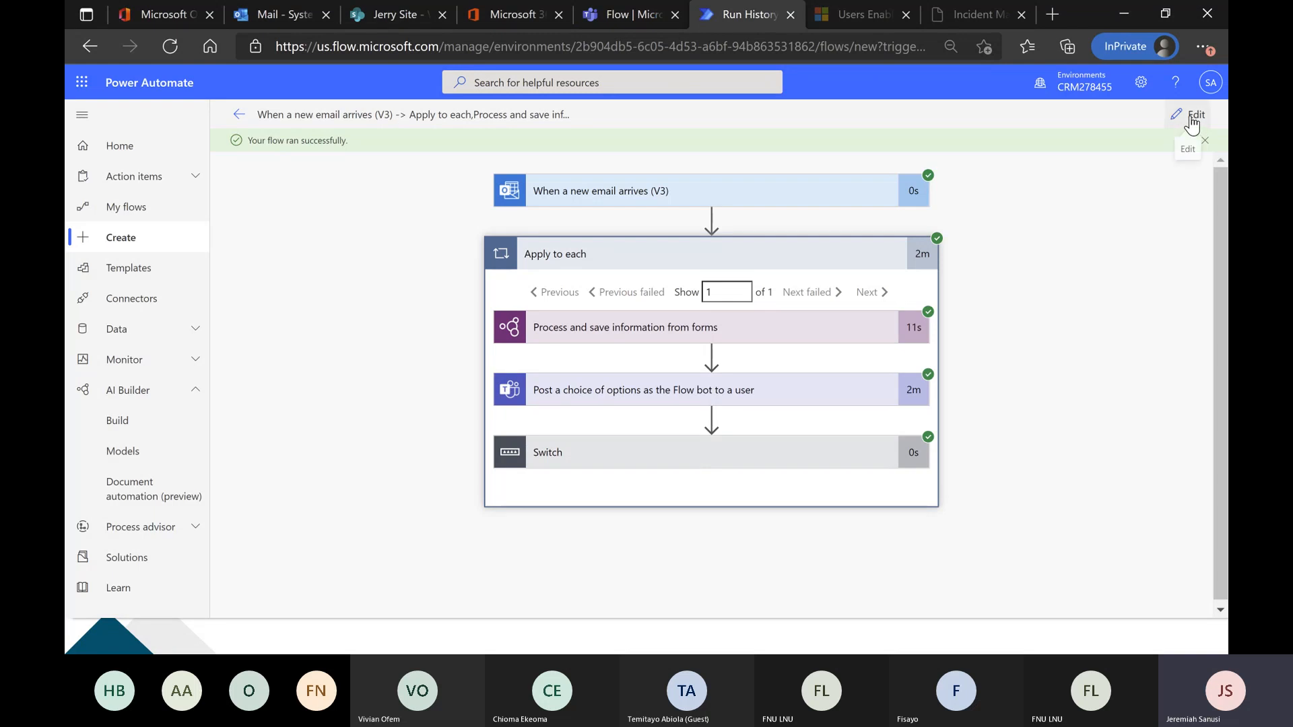
scroll(415, 344, down, 8)
scroll(411, 350, down, 10)
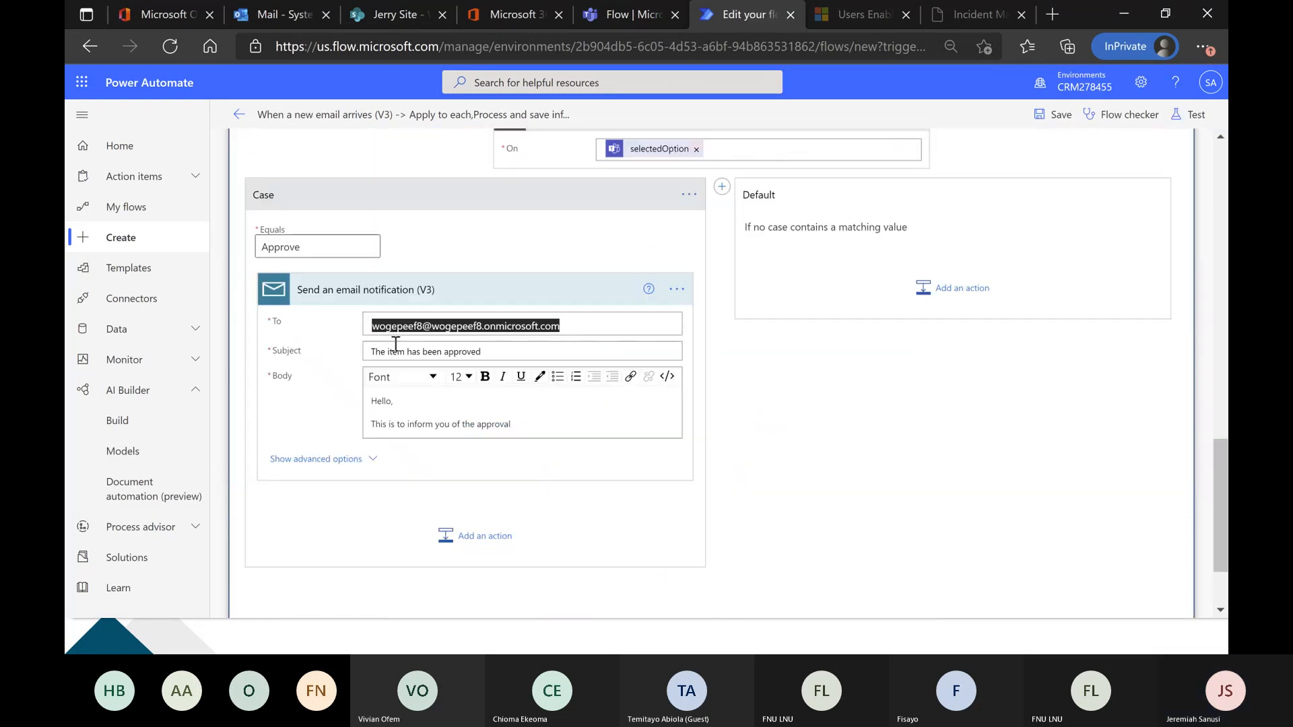
scroll(894, 388, up, 4)
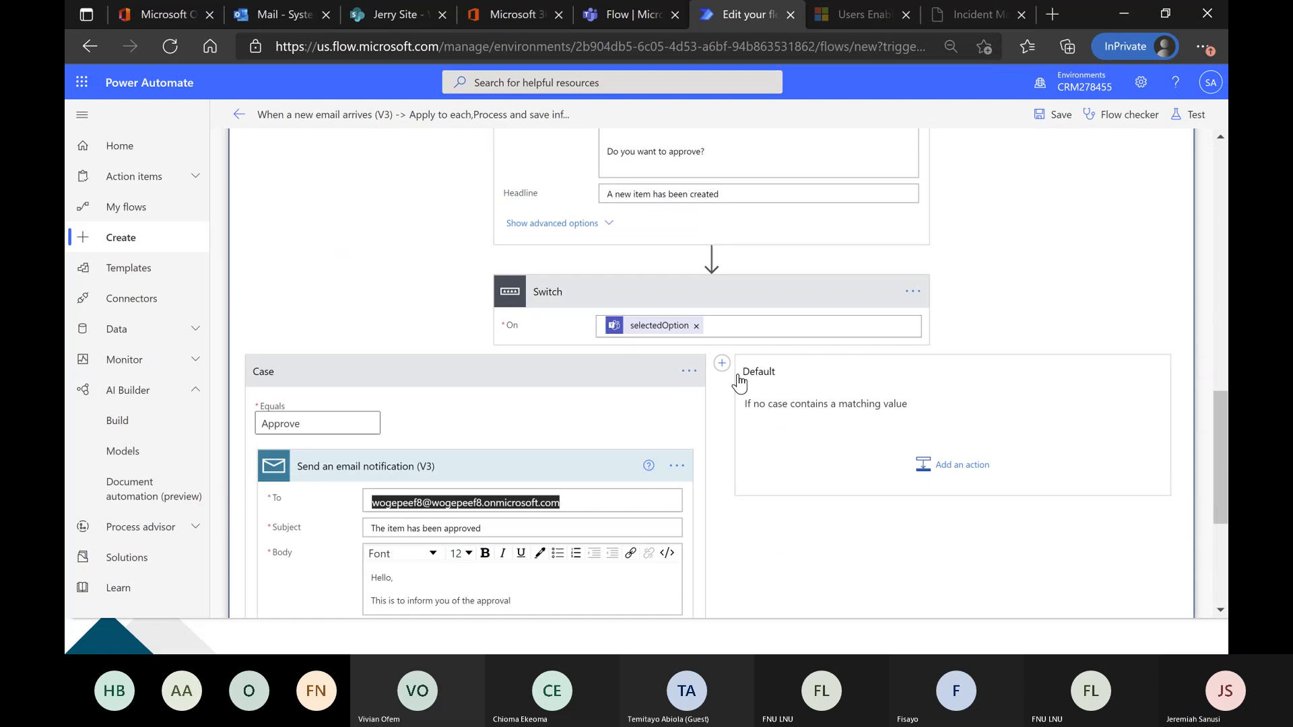
scroll(979, 255, down, 3)
scroll(943, 303, down, 1)
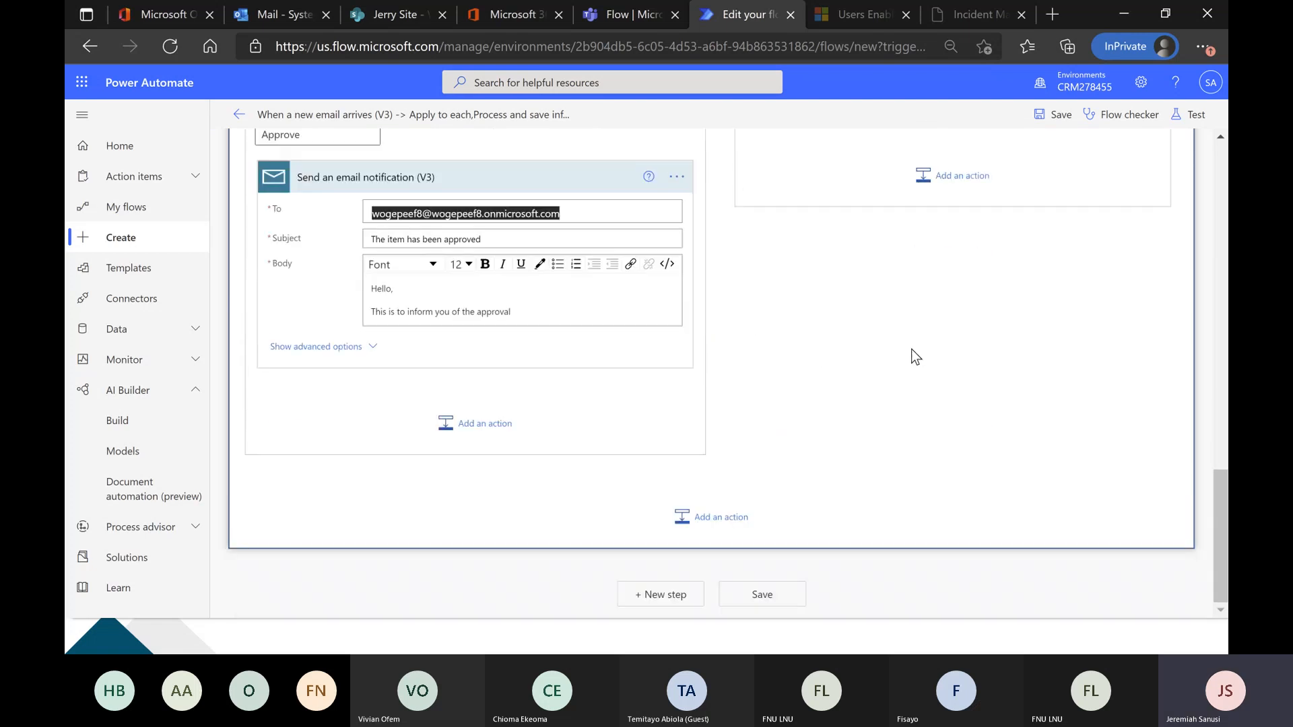
scroll(892, 363, up, 7)
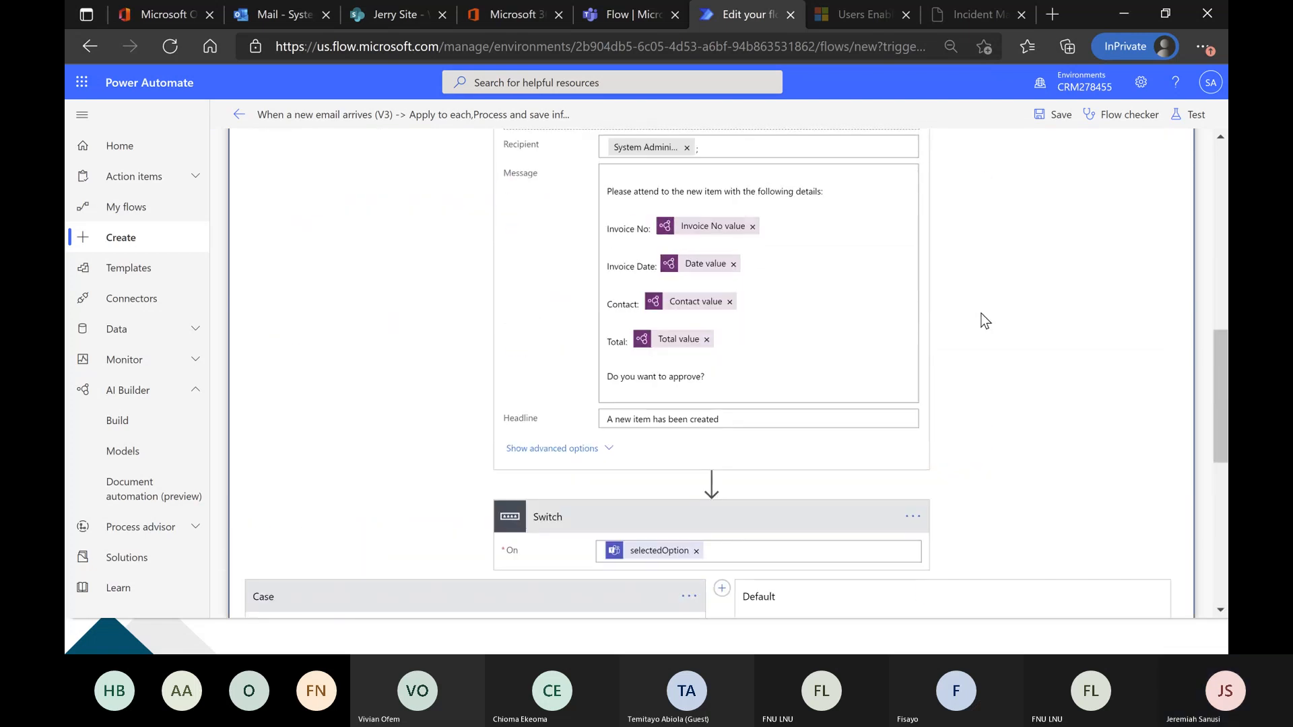
scroll(981, 321, down, 5)
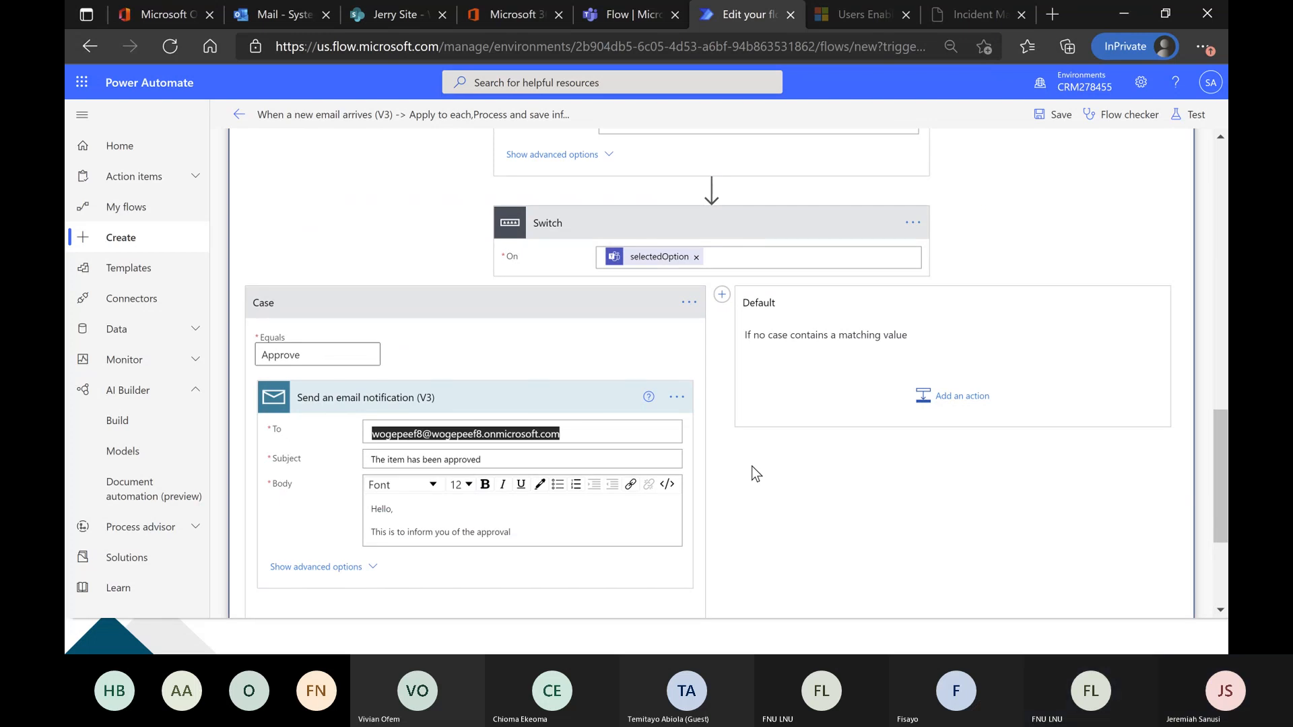
scroll(751, 466, down, 1)
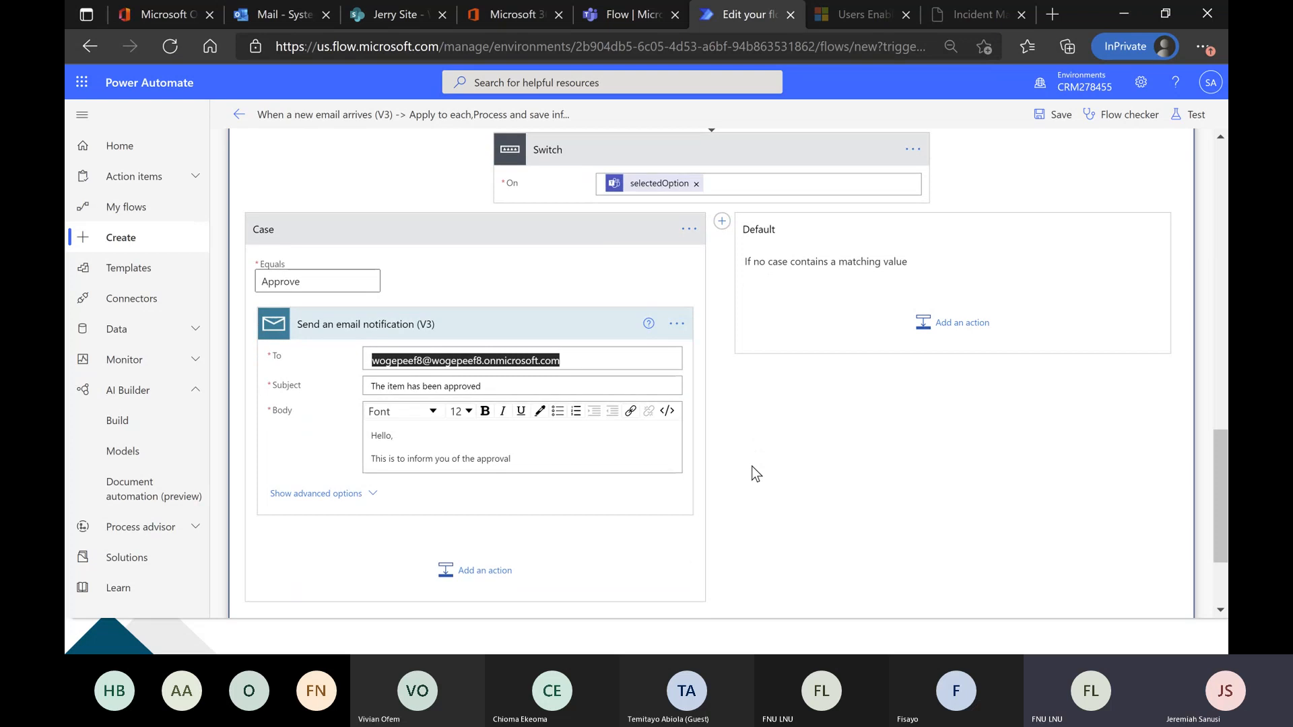
Inspect the approval email notification's recipient and review the flow's actions back up to the email trigger.
click(559, 359)
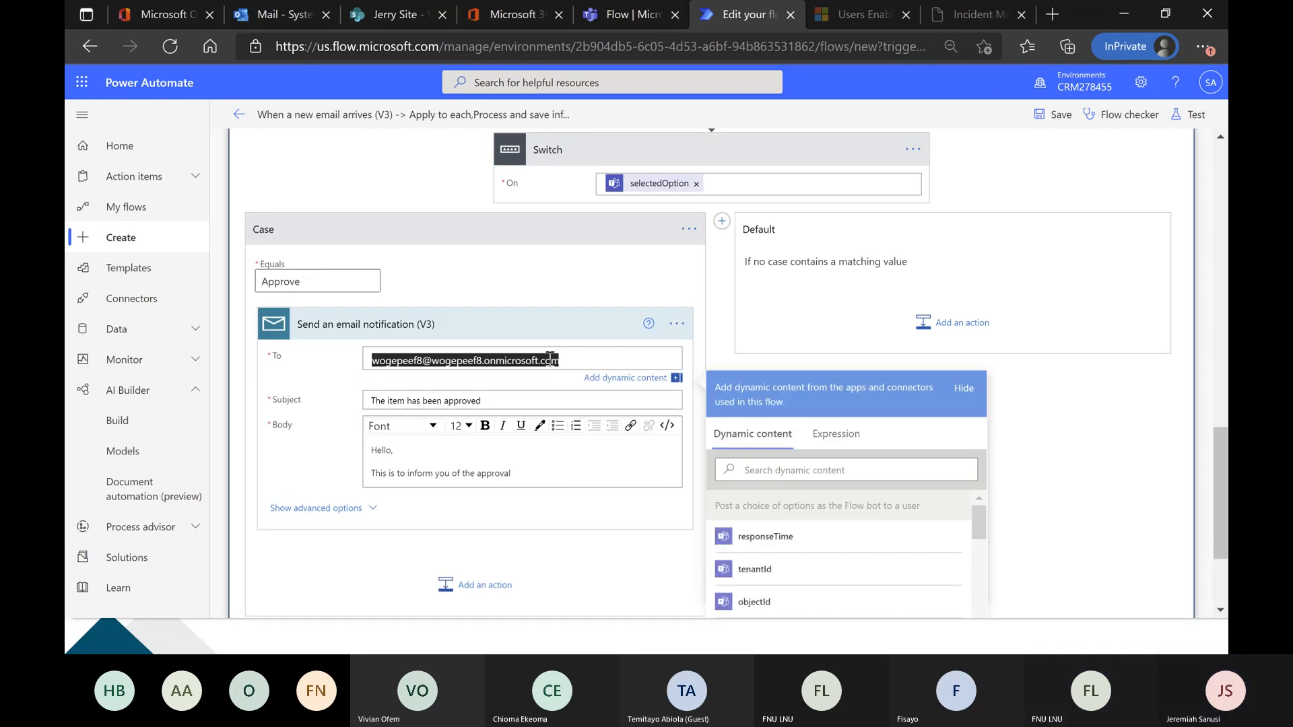
click(1060, 391)
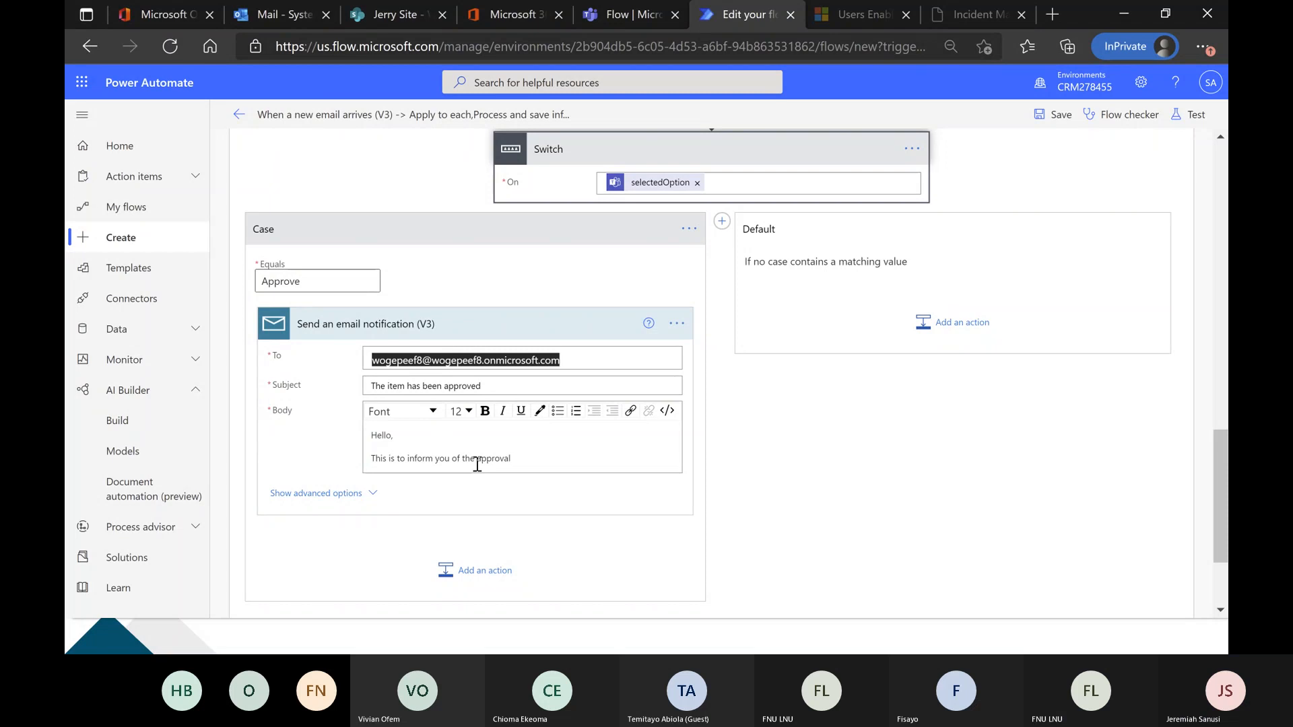
scroll(606, 471, down, 1)
scroll(871, 462, down, 1)
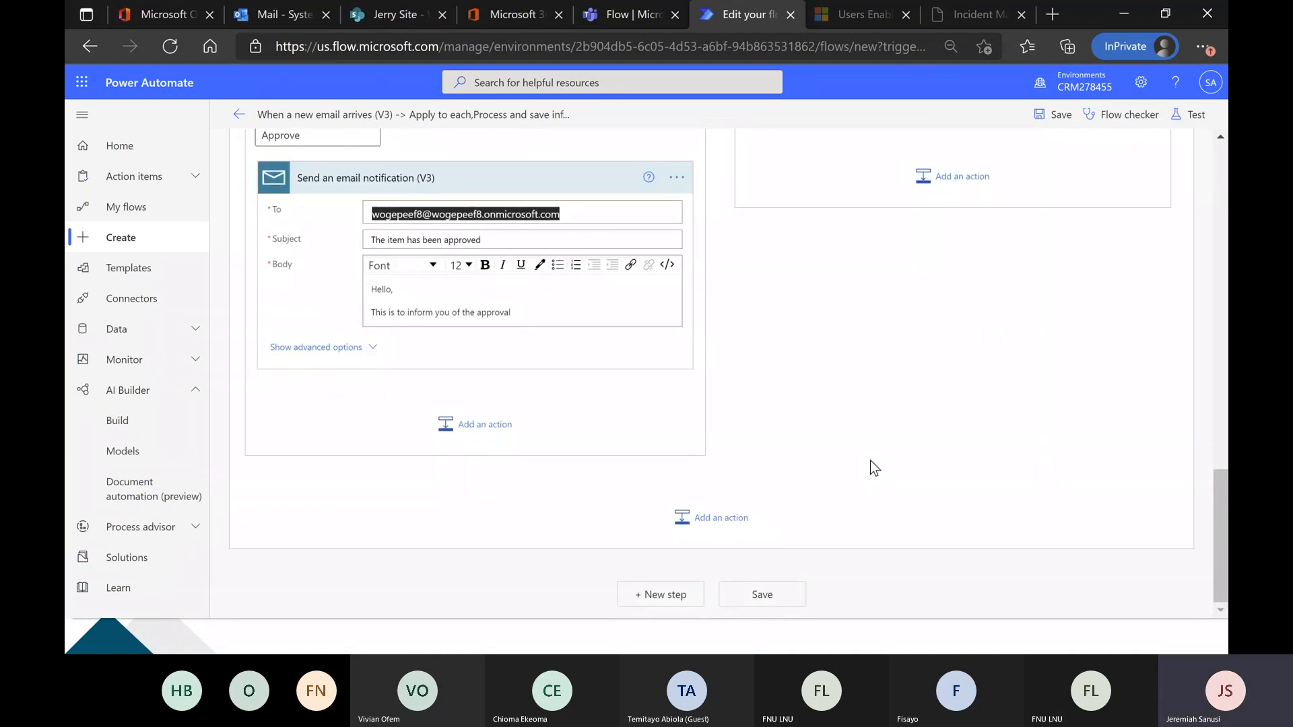
scroll(869, 461, up, 10)
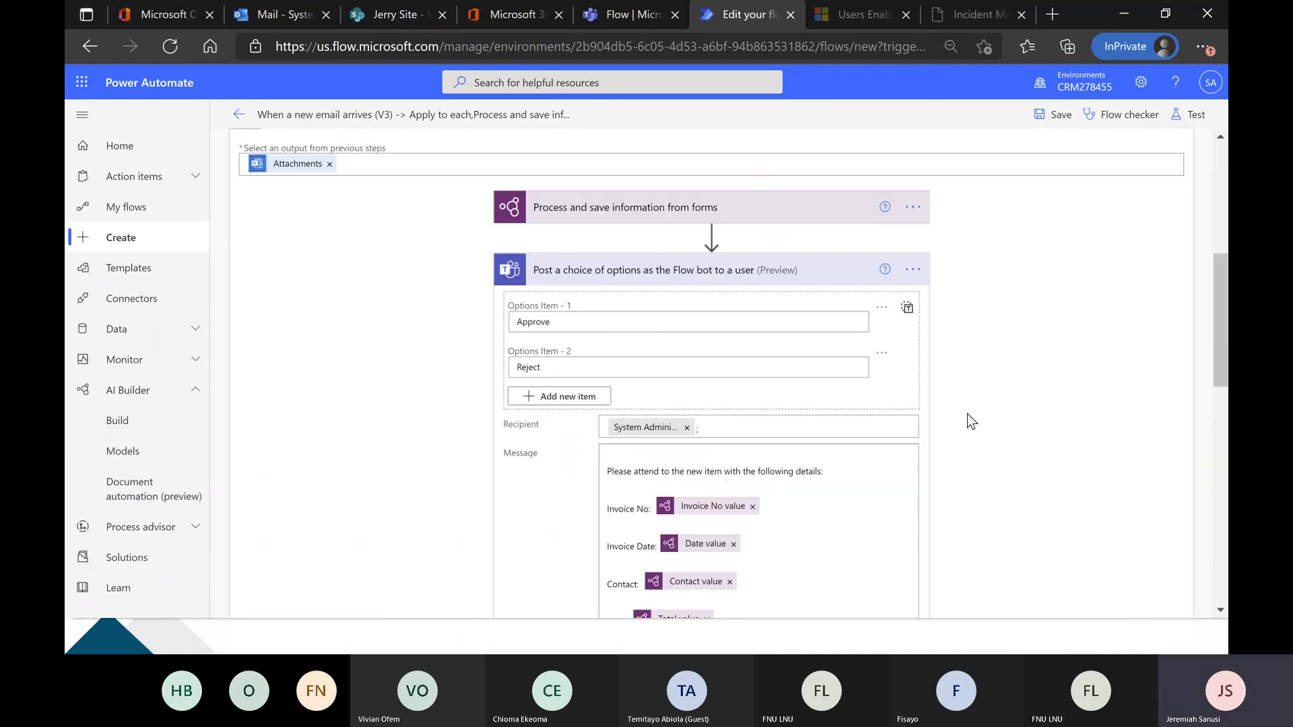
scroll(967, 413, up, 5)
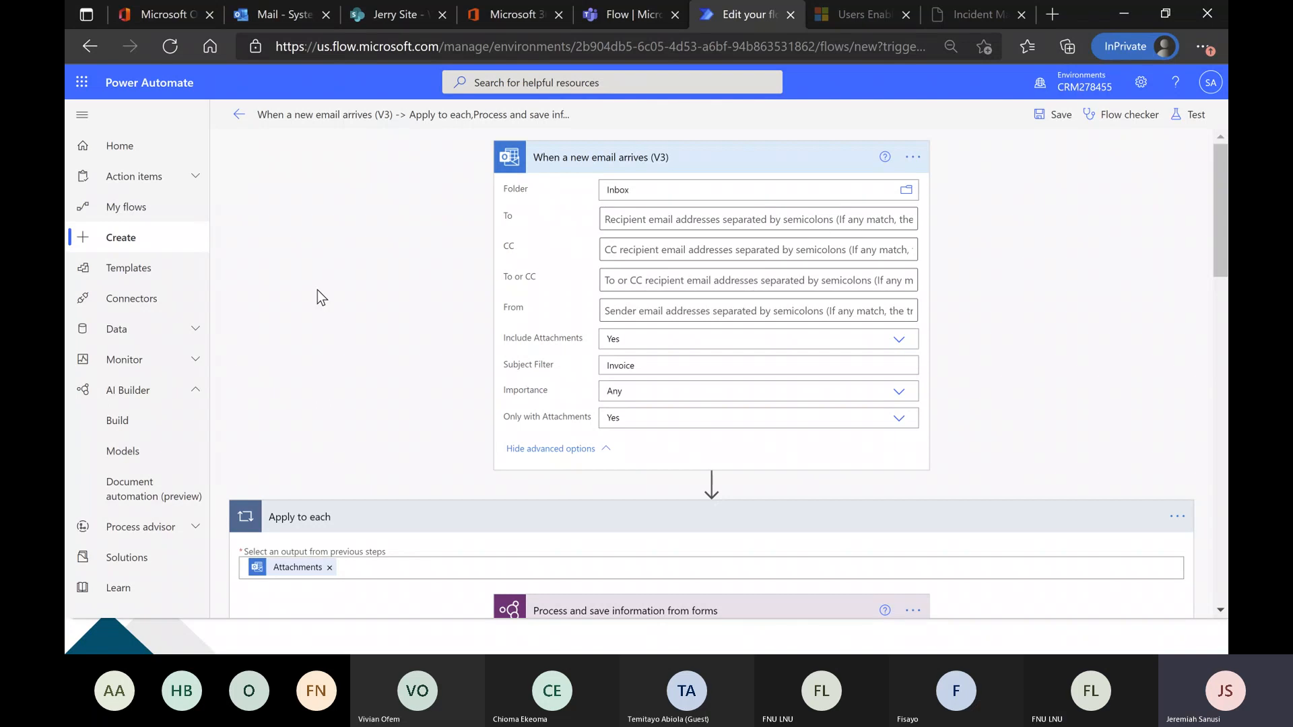
Review the flow from the email trigger through the Teams approval message to the Switch action's Approve case.
scroll(317, 290, down, 1)
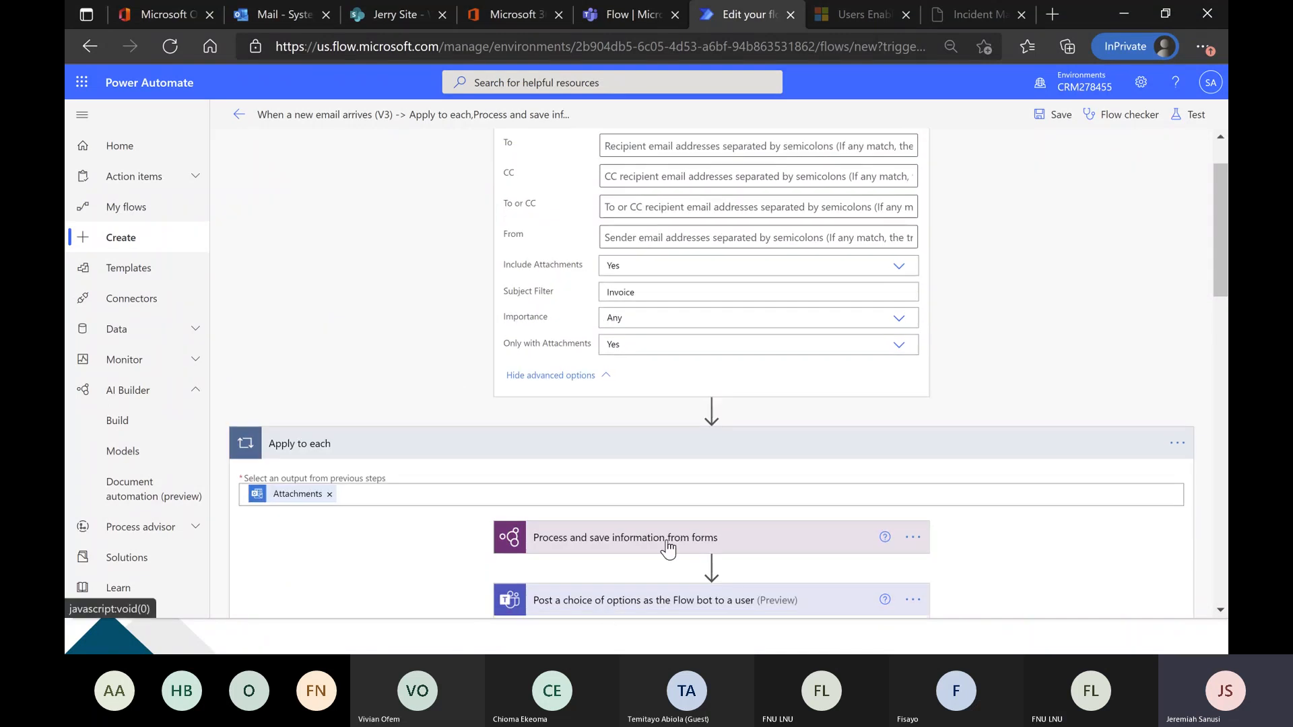
scroll(668, 549, down, 1)
scroll(543, 307, up, 2)
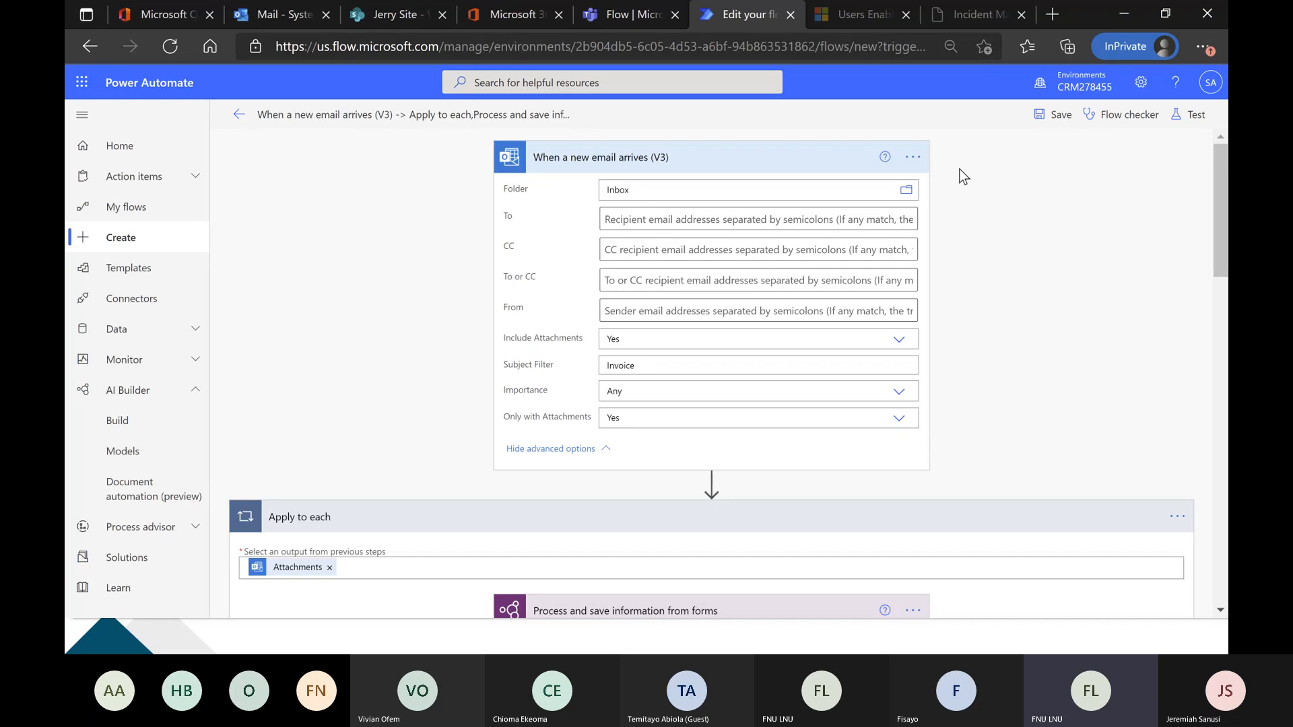
scroll(1004, 193, down, 4)
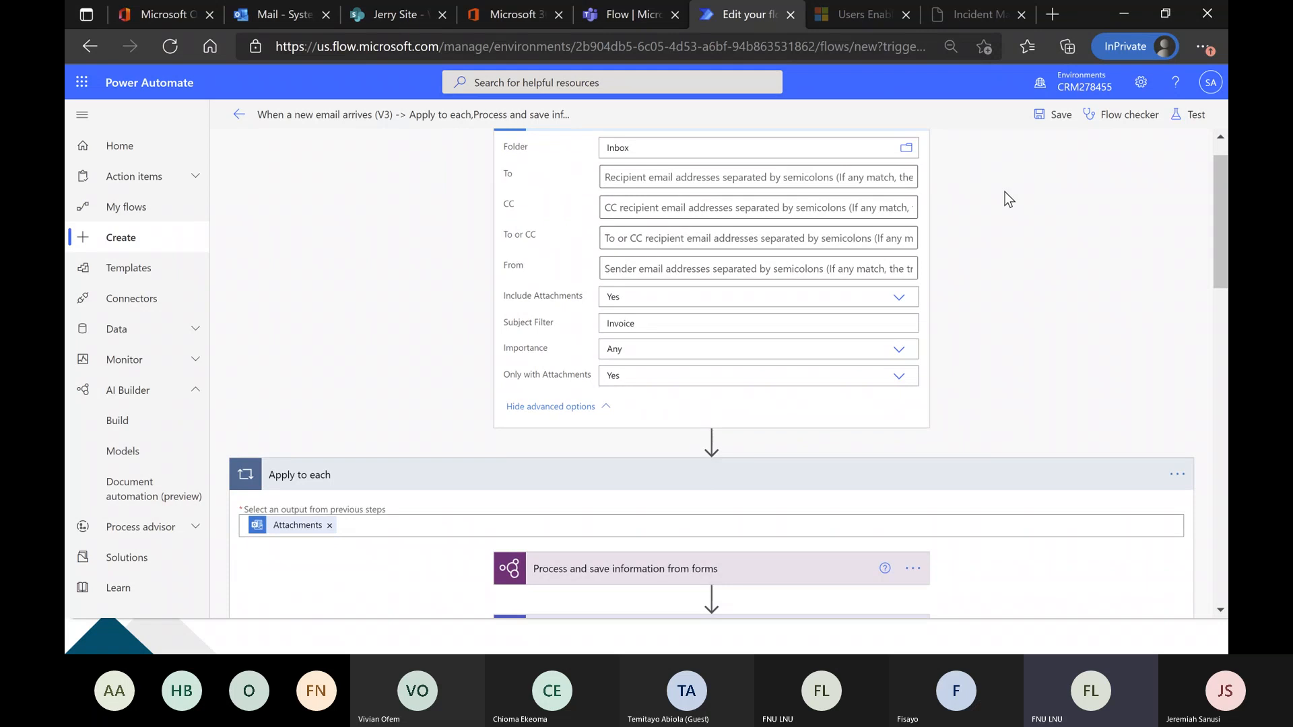
scroll(1004, 192, down, 2)
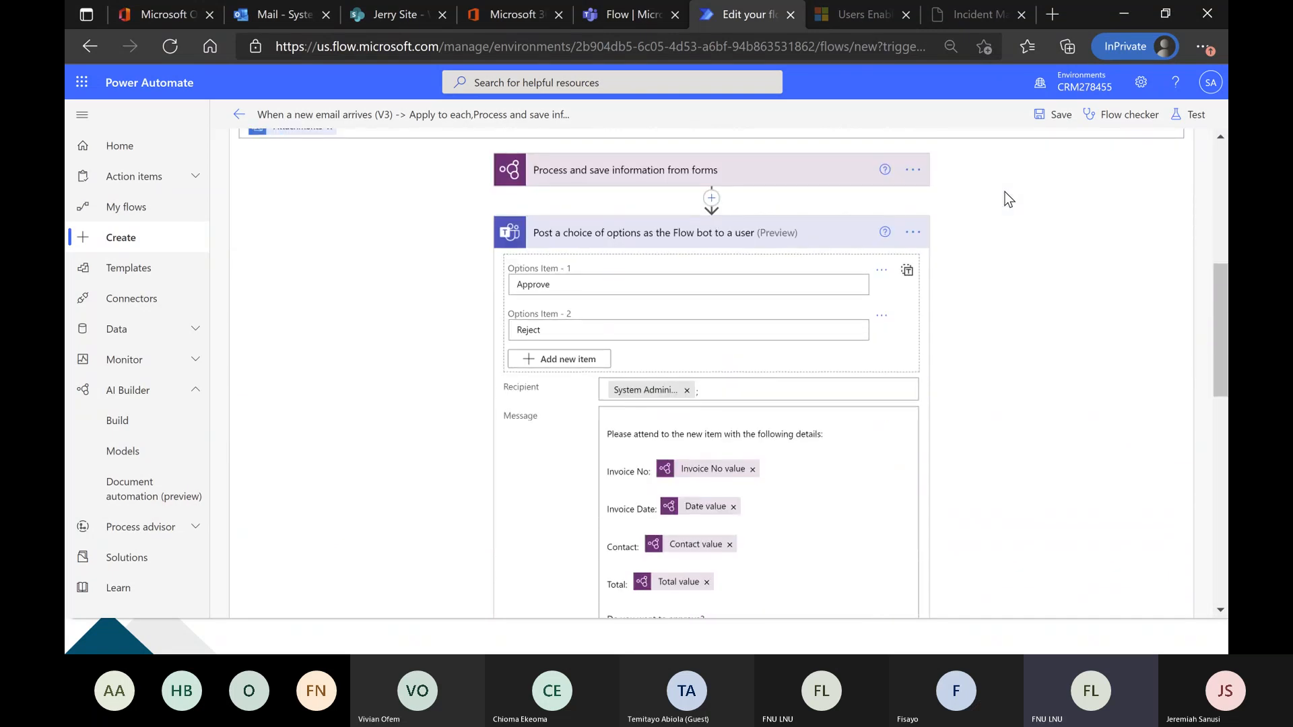
scroll(1007, 199, down, 2)
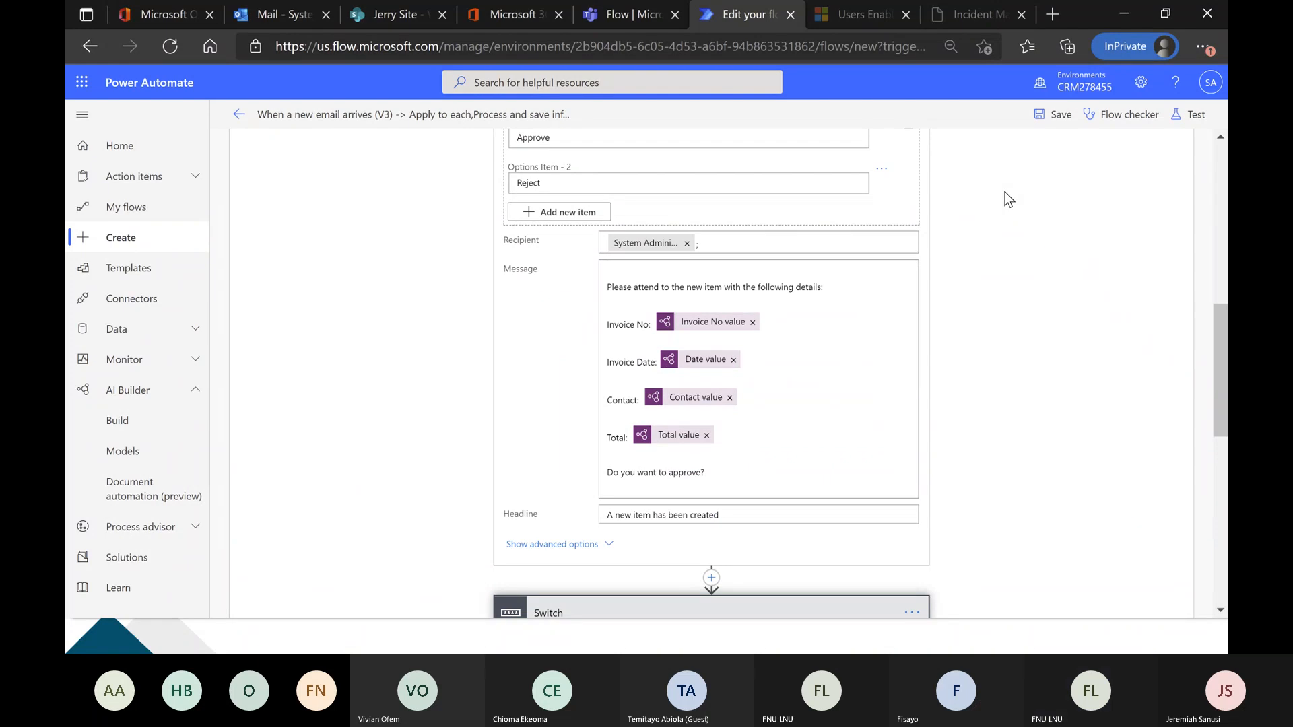
scroll(1004, 192, down, 1)
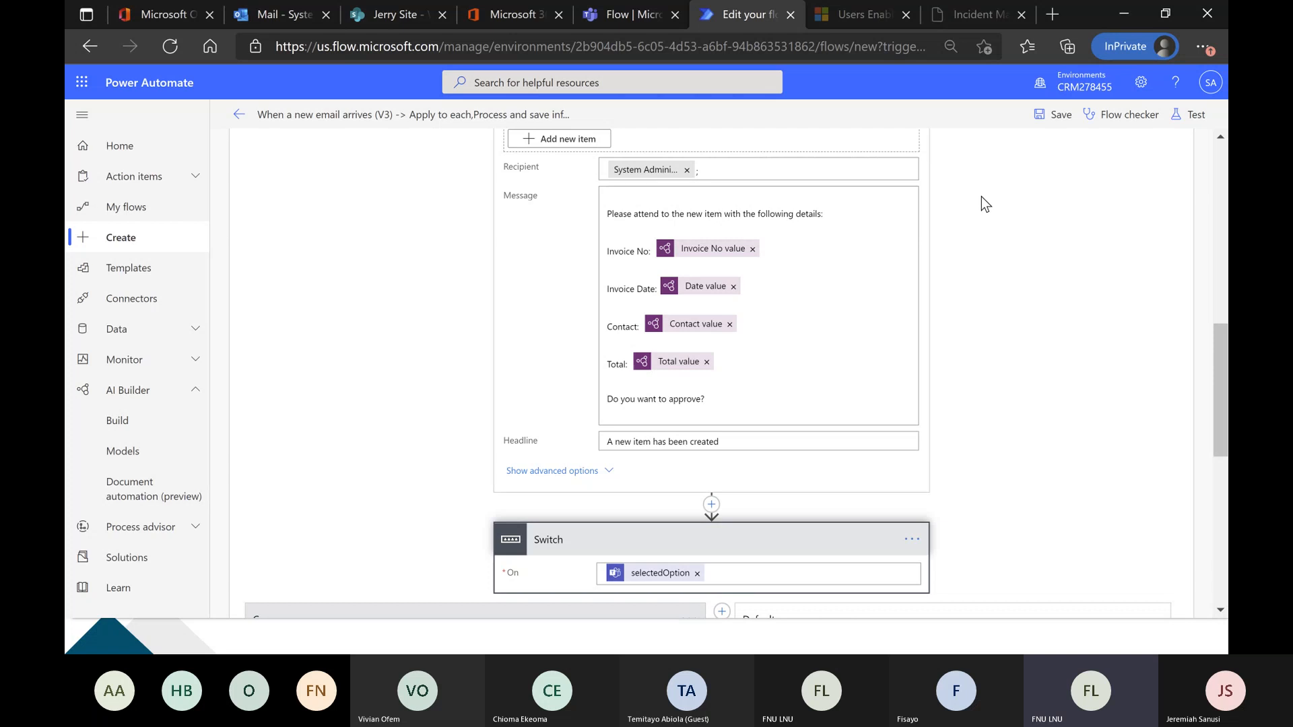
scroll(980, 196, down, 5)
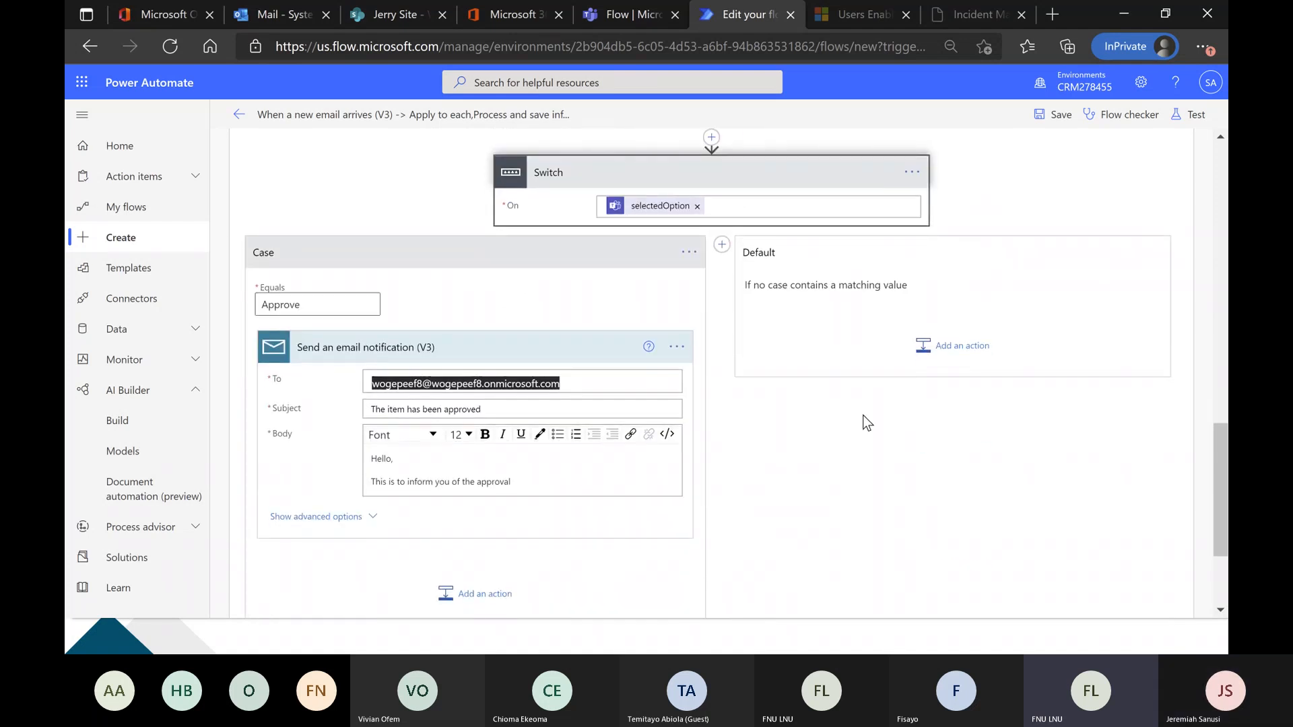
scroll(749, 447, down, 1)
scroll(749, 447, up, 6)
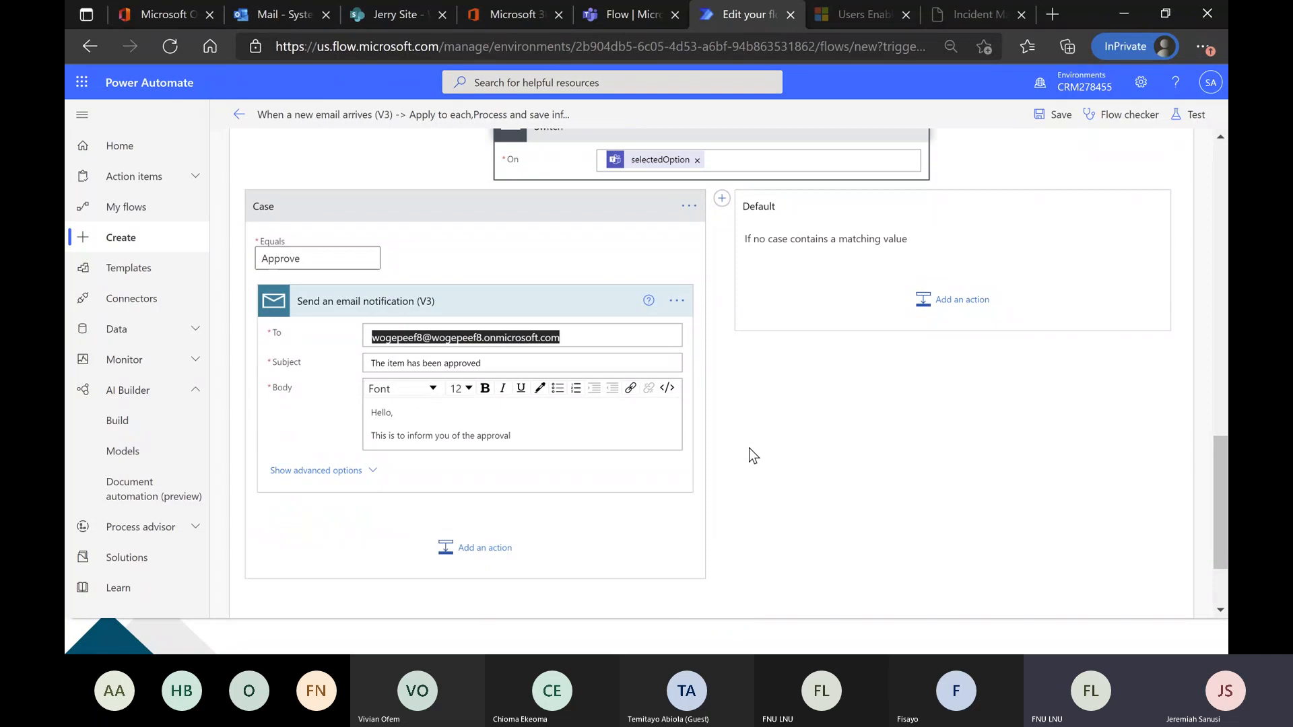
scroll(961, 332, up, 10)
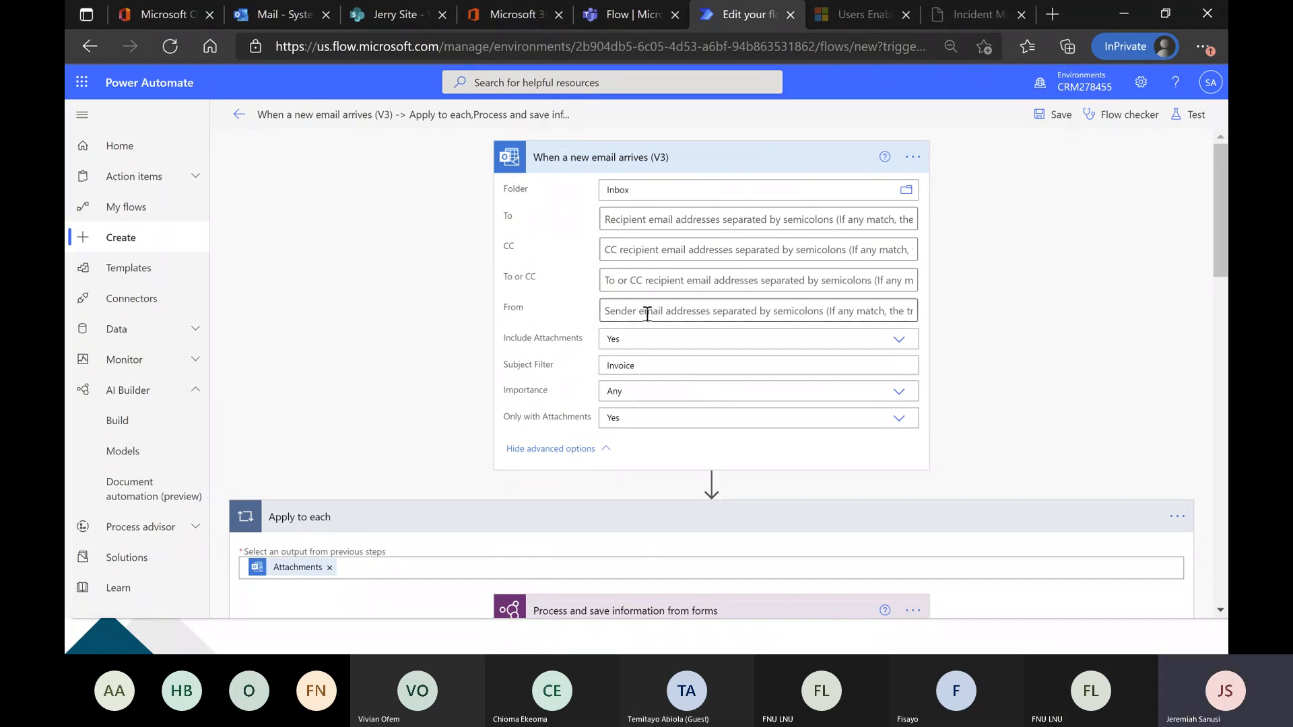
Compare the Teams approval message's dynamic fields with the card in the Teams Flow chat, and examine the Switch's Approve and Default branches.
scroll(647, 314, down, 4)
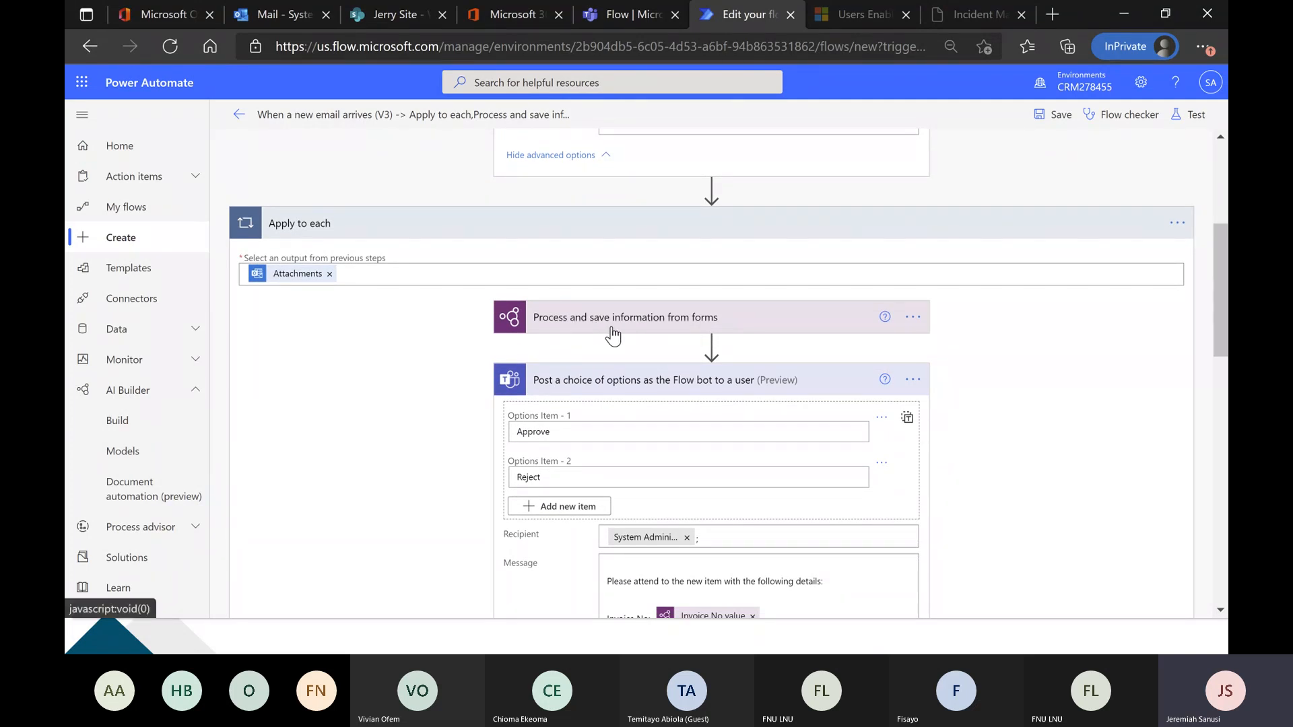
scroll(654, 330, down, 5)
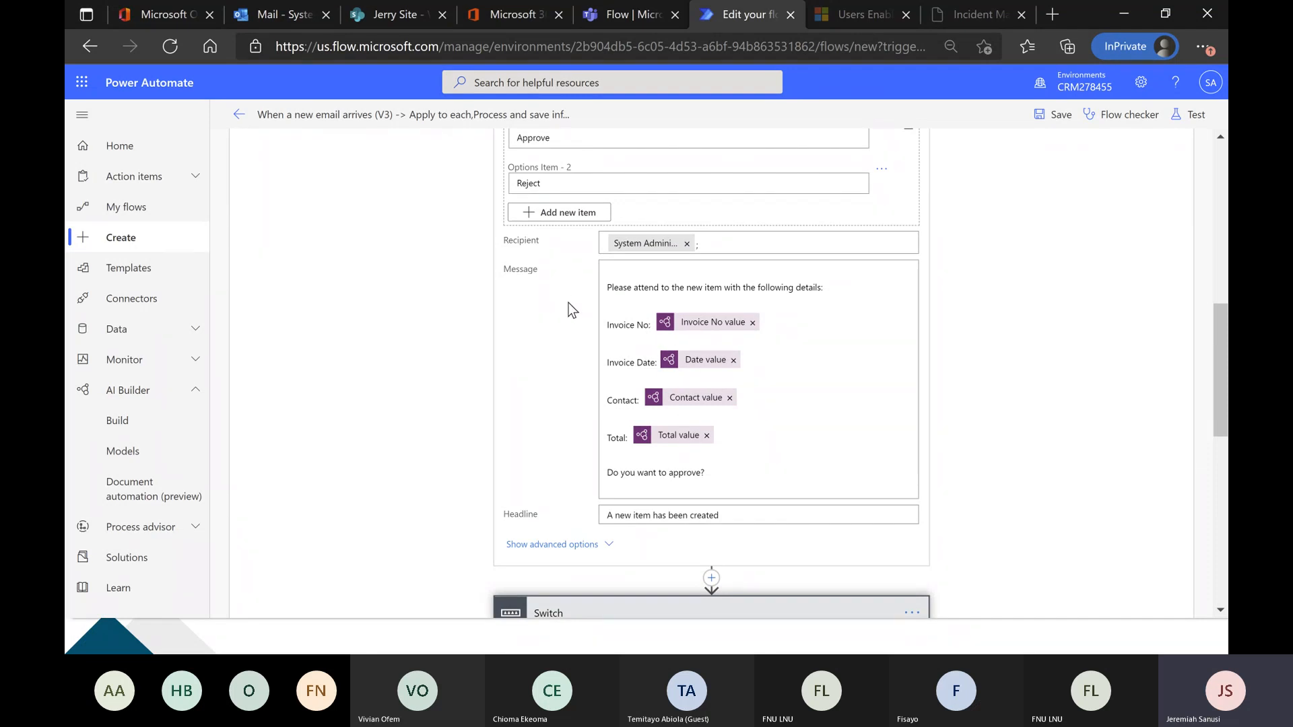
click(600, 8)
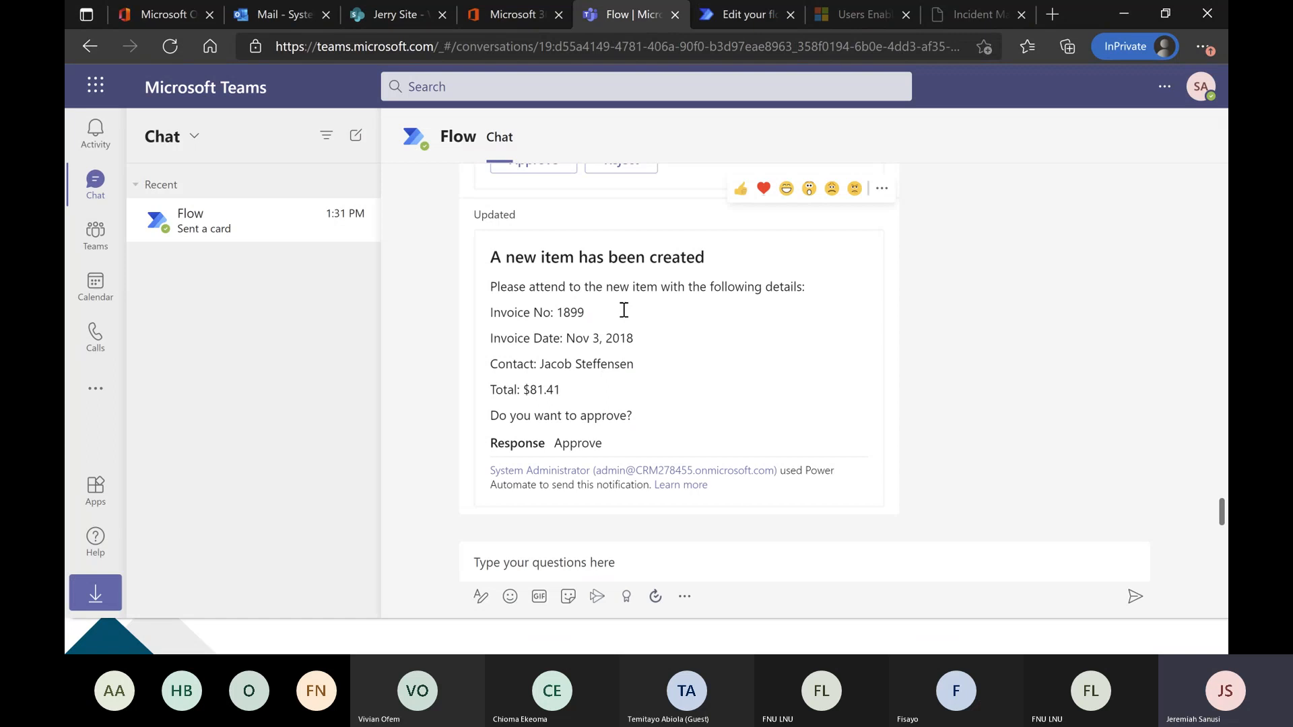
click(724, 14)
scroll(606, 344, down, 3)
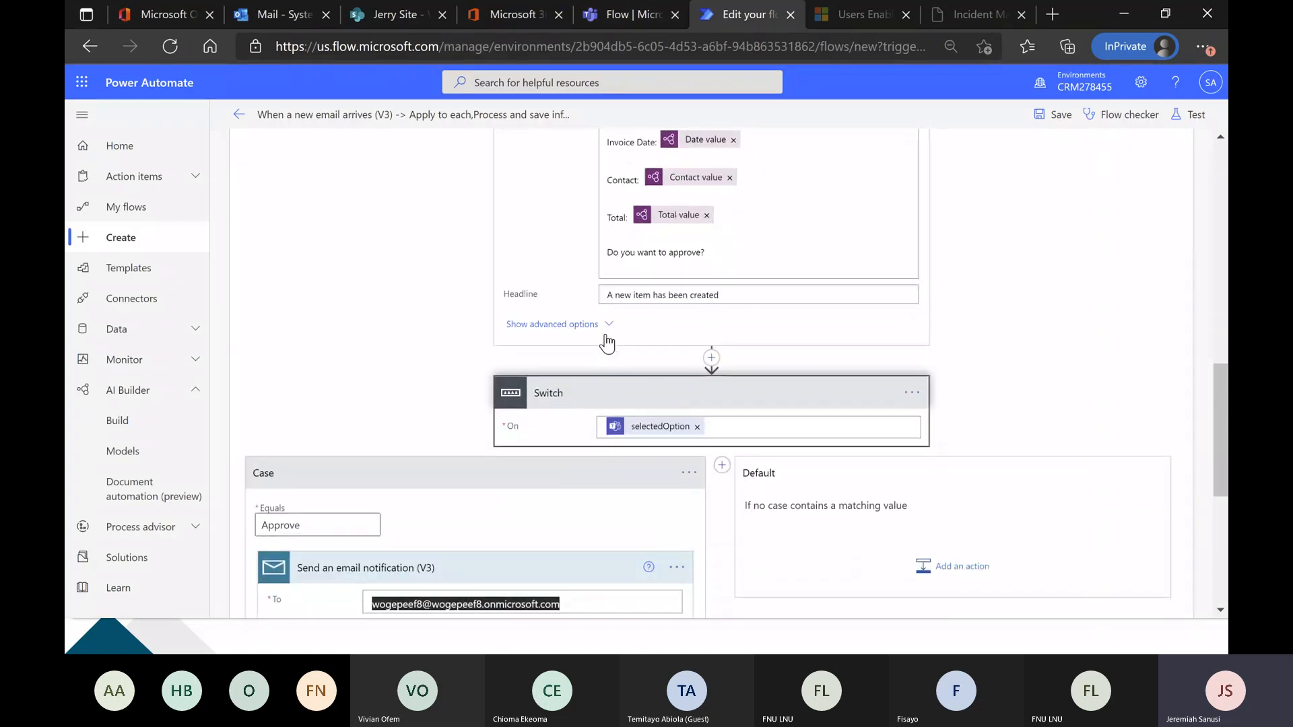
scroll(607, 344, down, 2)
scroll(613, 214, up, 2)
scroll(619, 229, up, 2)
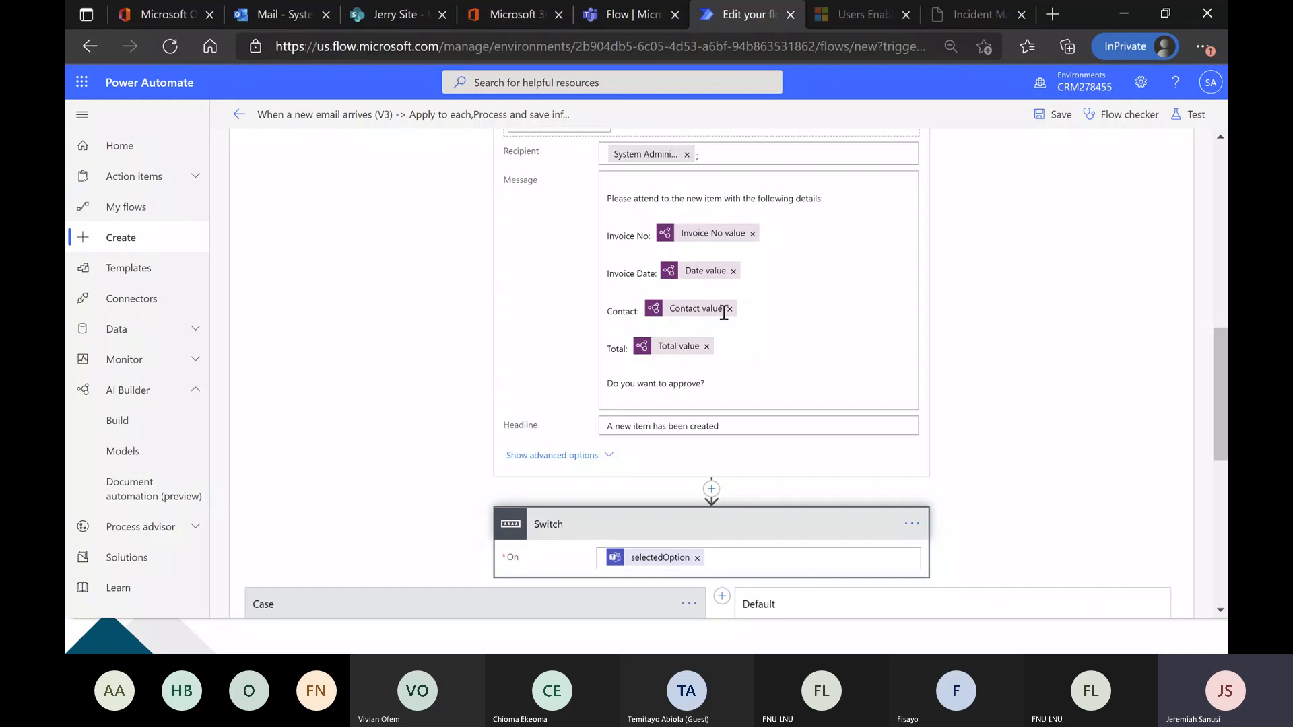
scroll(741, 310, down, 3)
scroll(756, 314, down, 3)
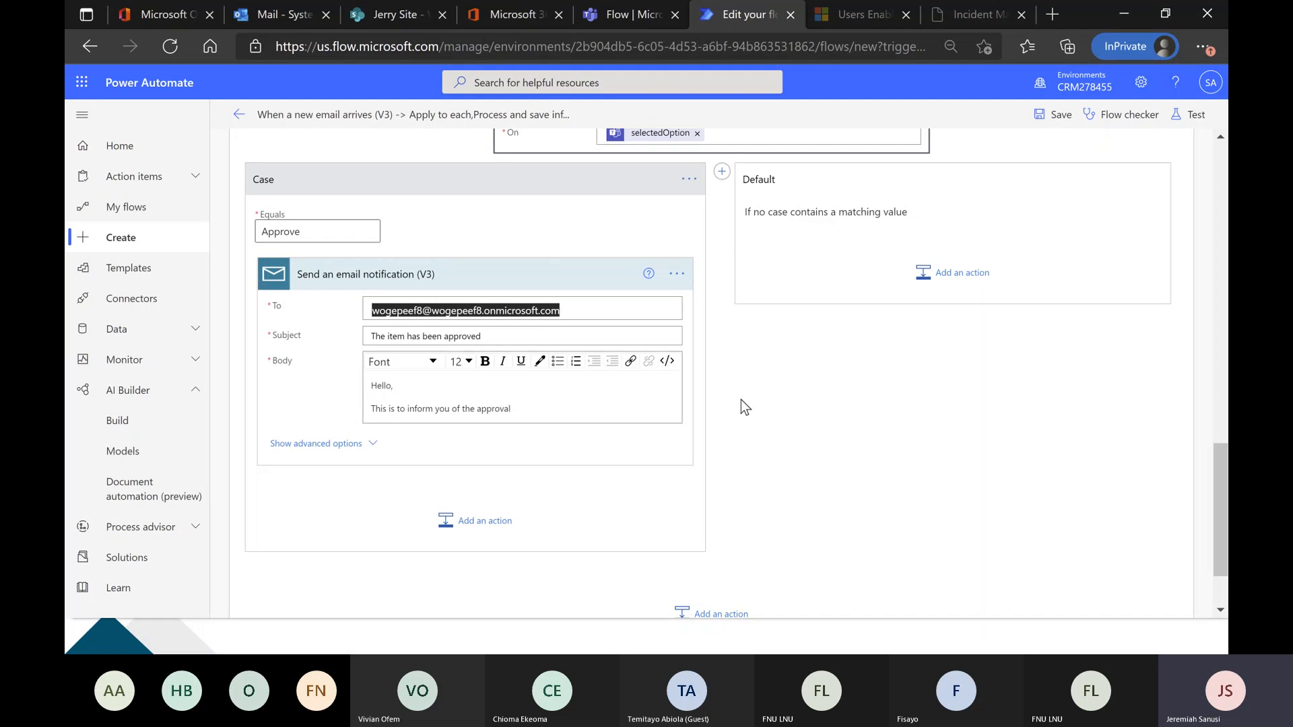
scroll(745, 399, up, 2)
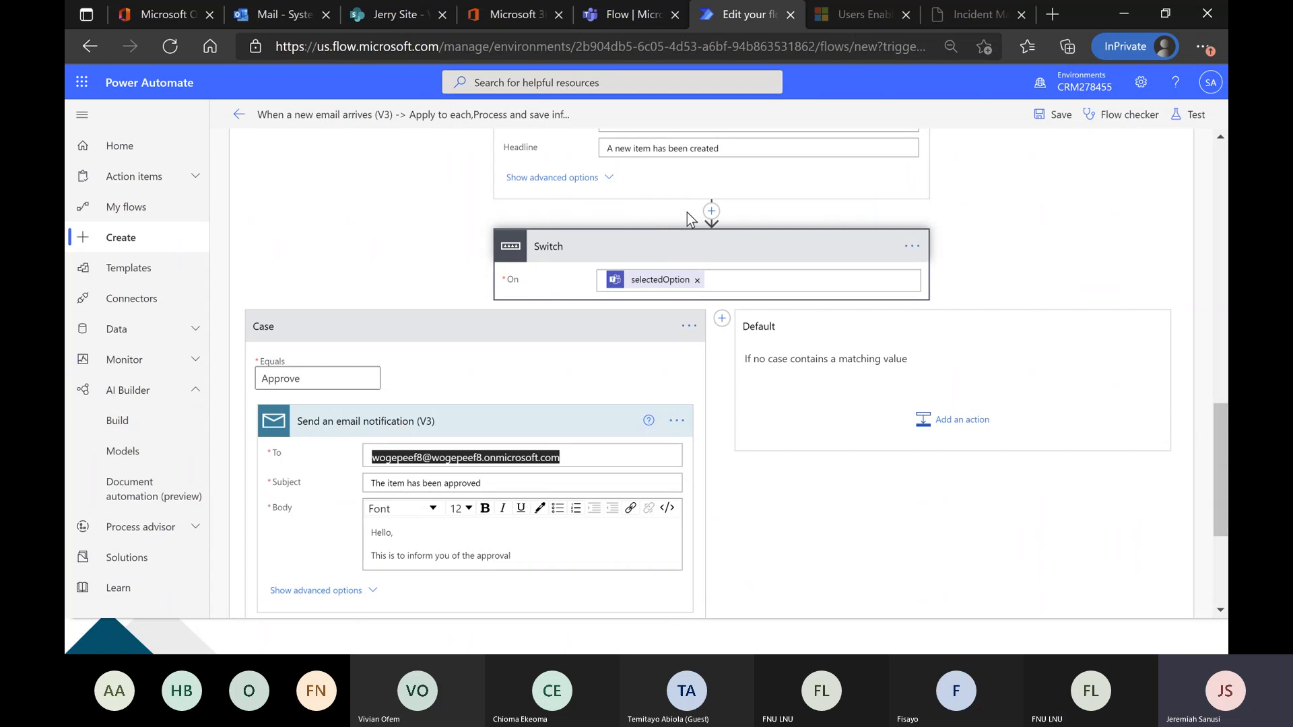
scroll(687, 213, down, 1)
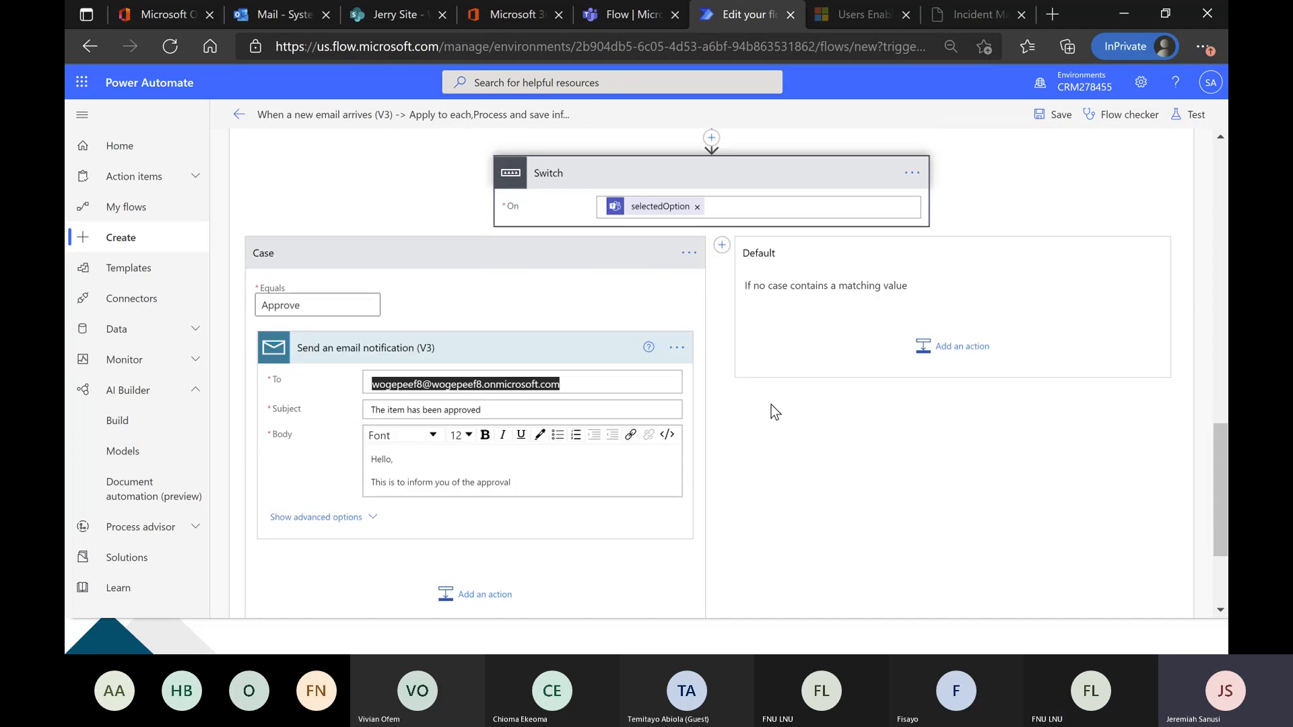
scroll(766, 405, down, 1)
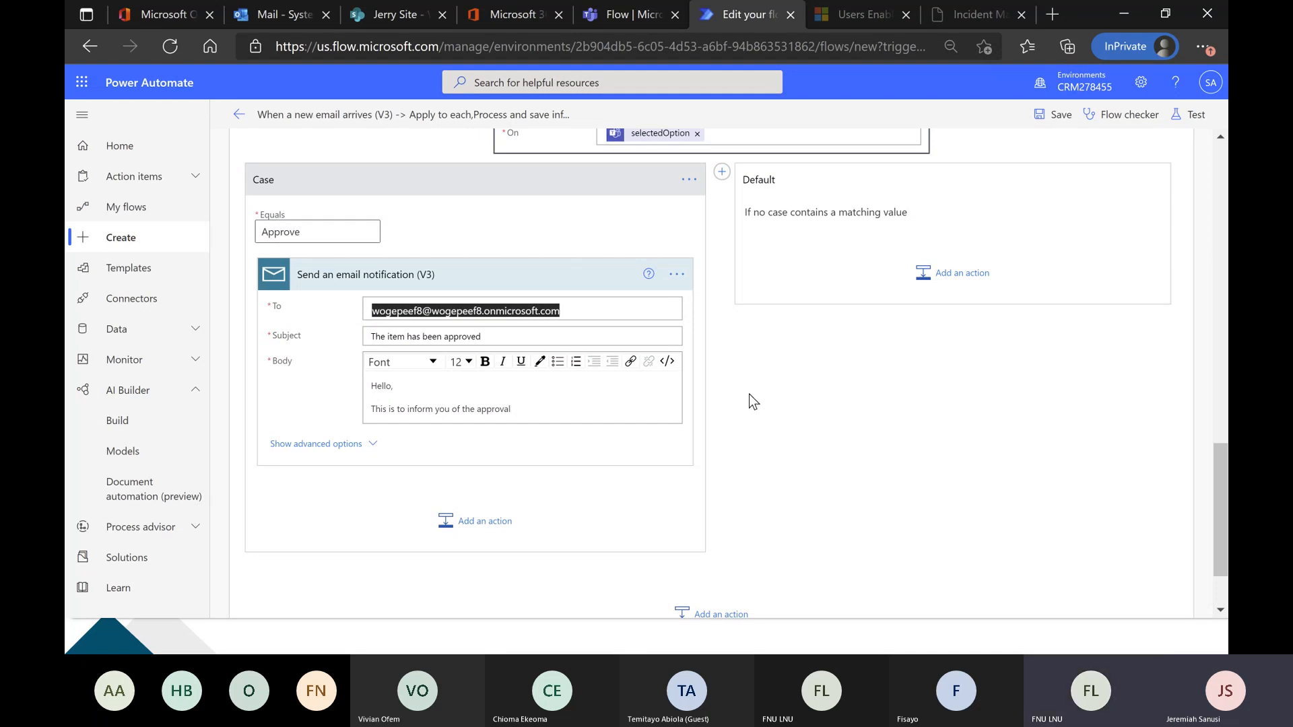
Check the Wogepeef Invoice Table list in SharePoint, and add a SharePoint Create item action after the email notification in the Approve case.
click(373, 14)
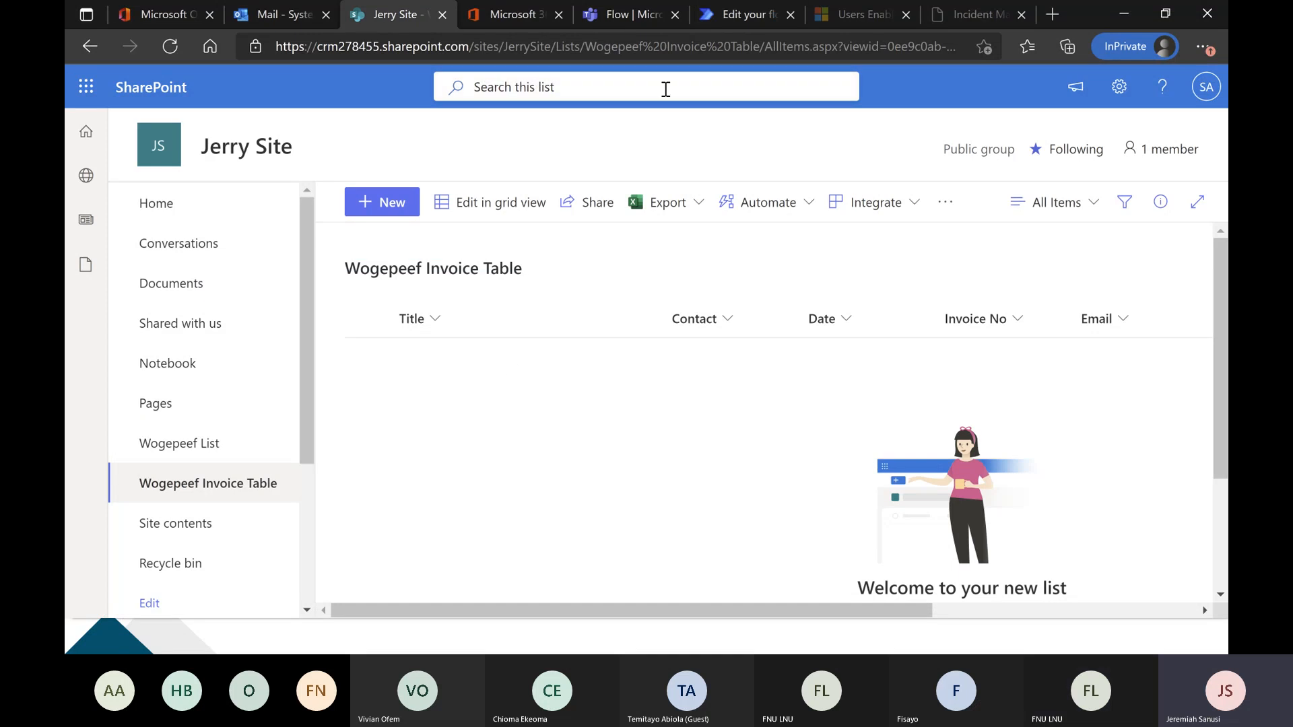
click(707, 14)
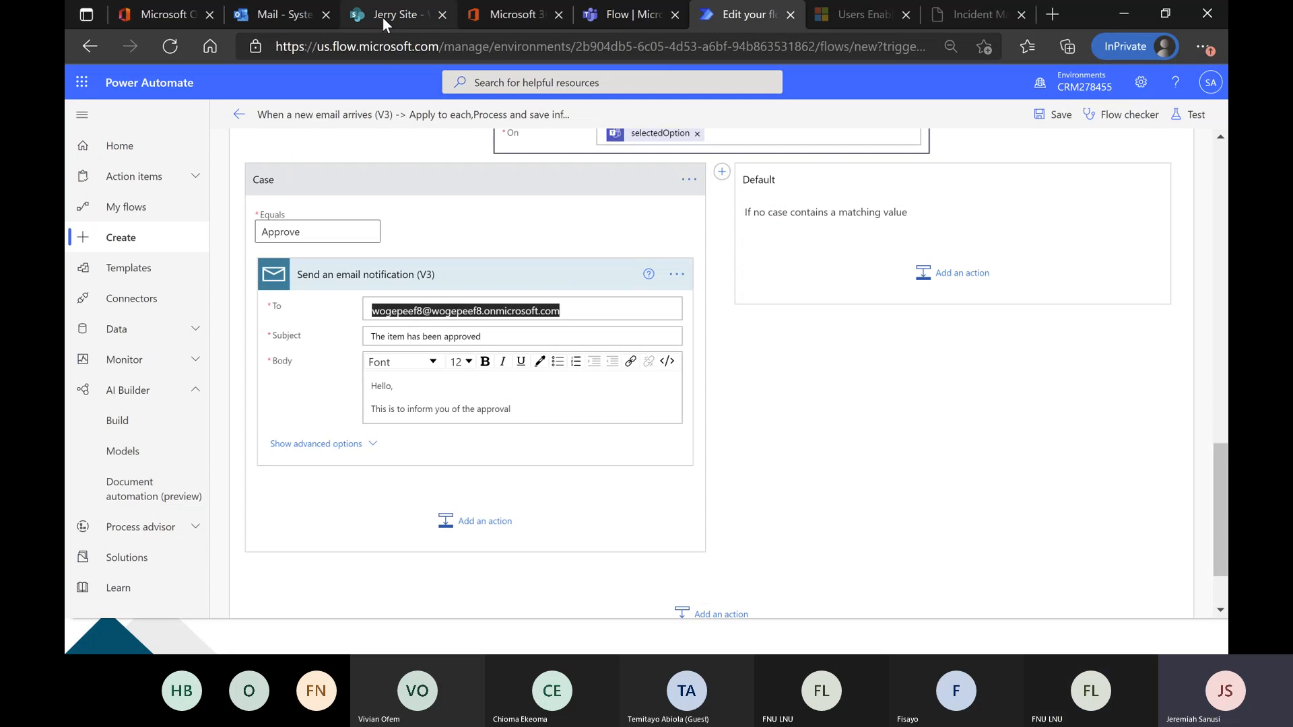
scroll(757, 394, down, 1)
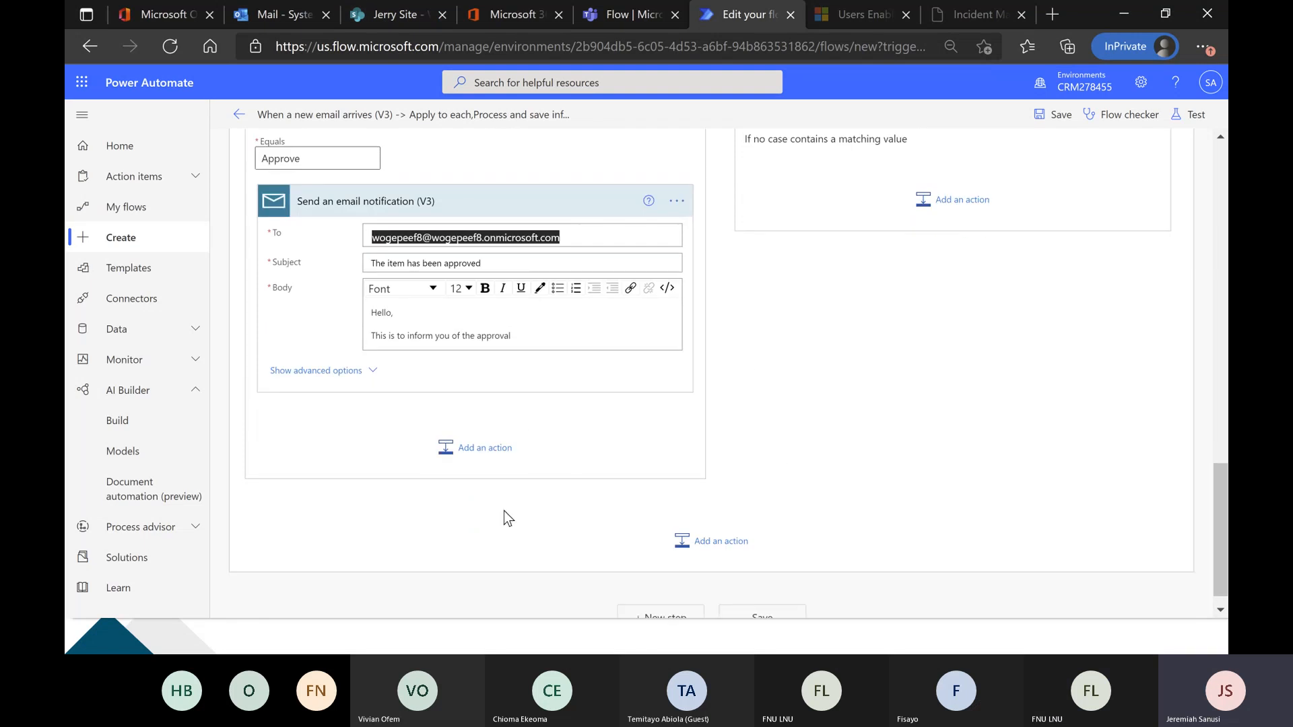
click(493, 457)
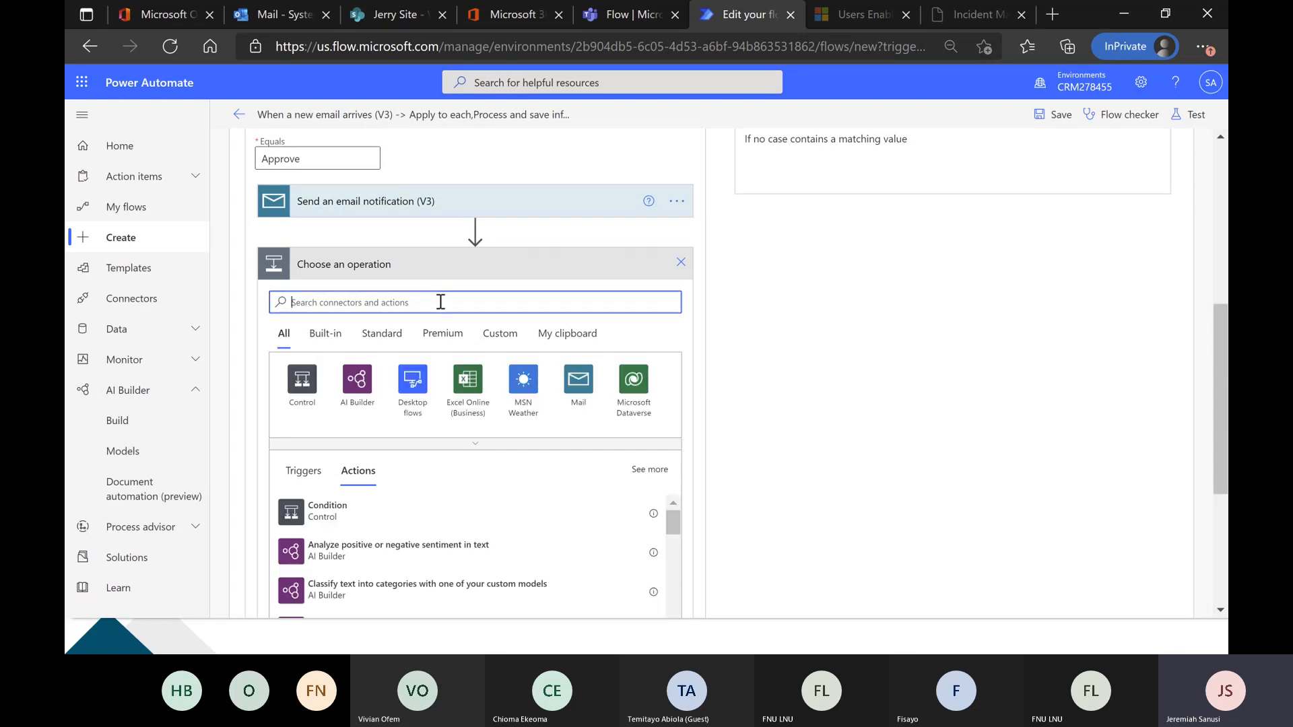
text(sharep)
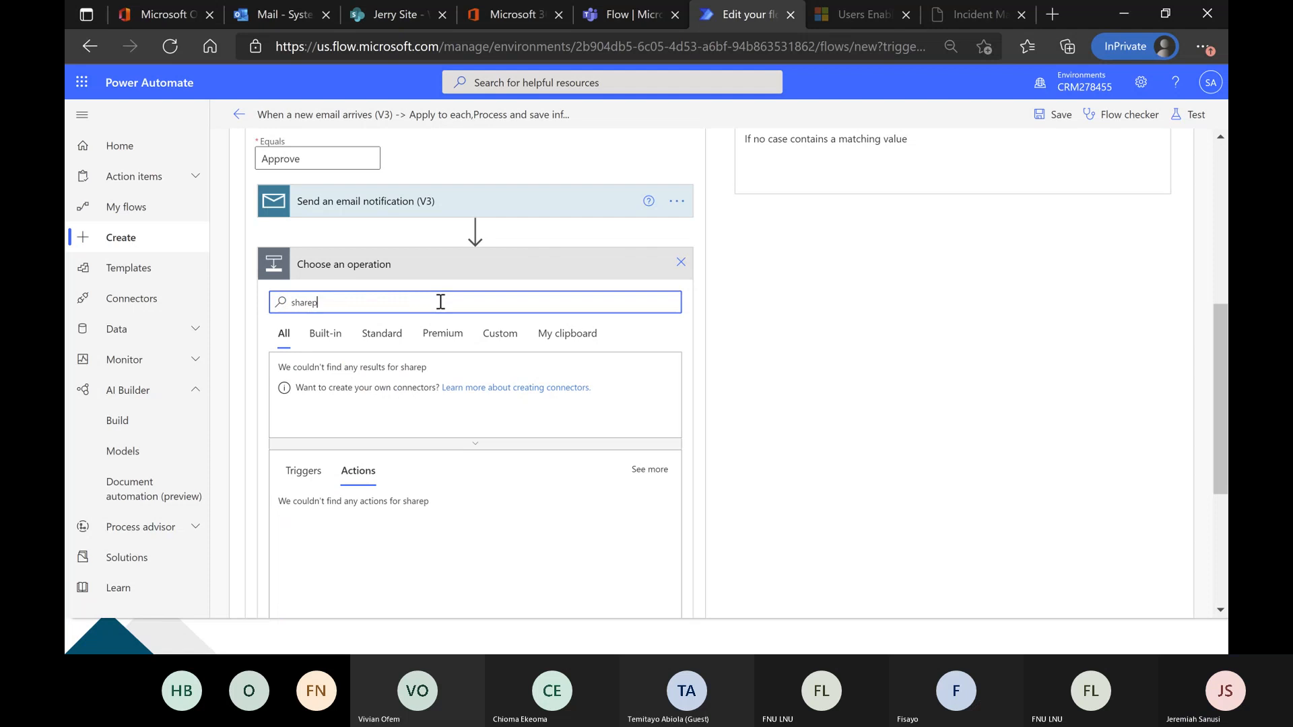
text(oint)
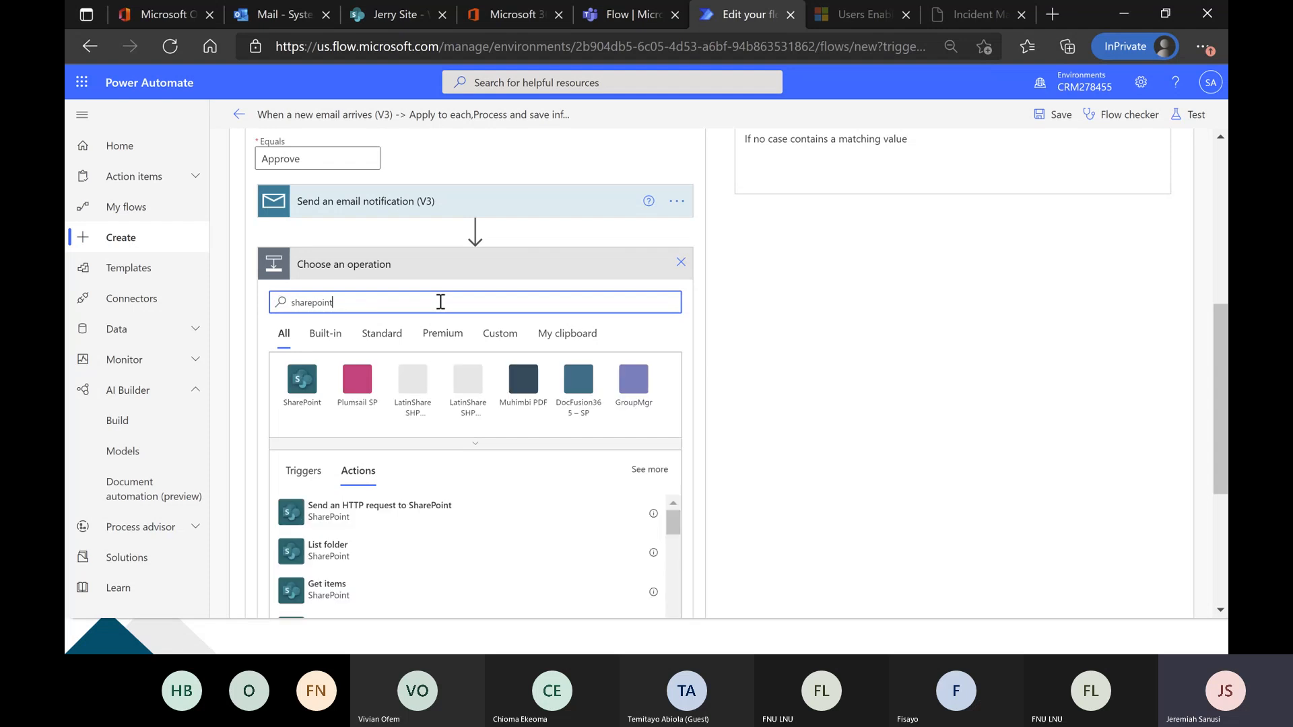
scroll(770, 406, down, 1)
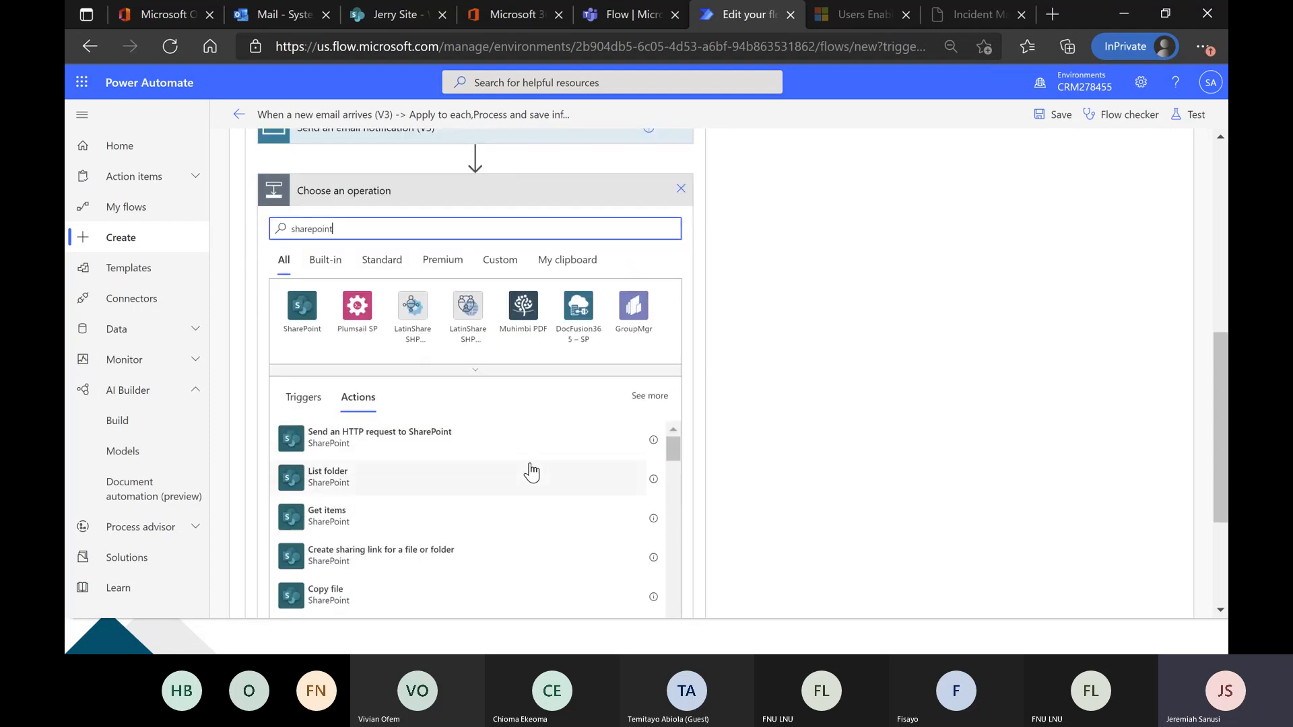
scroll(516, 482, down, 3)
scroll(516, 482, down, 1)
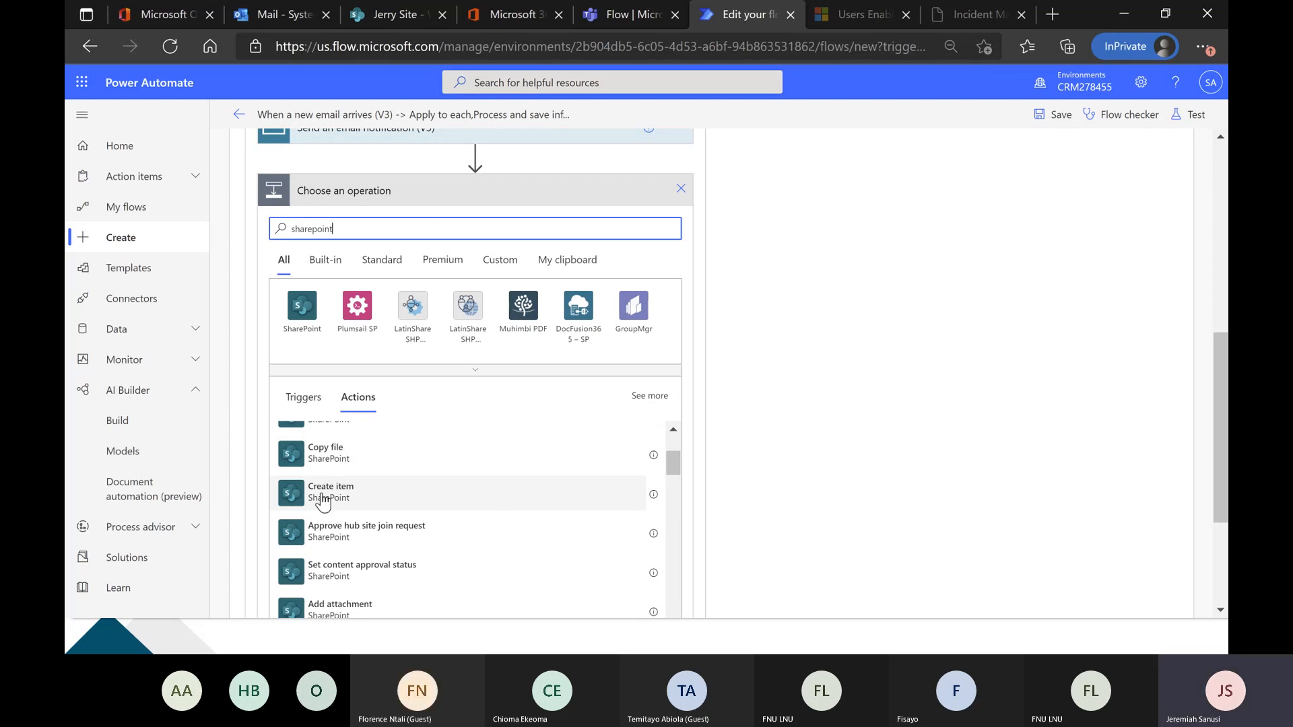
click(376, 495)
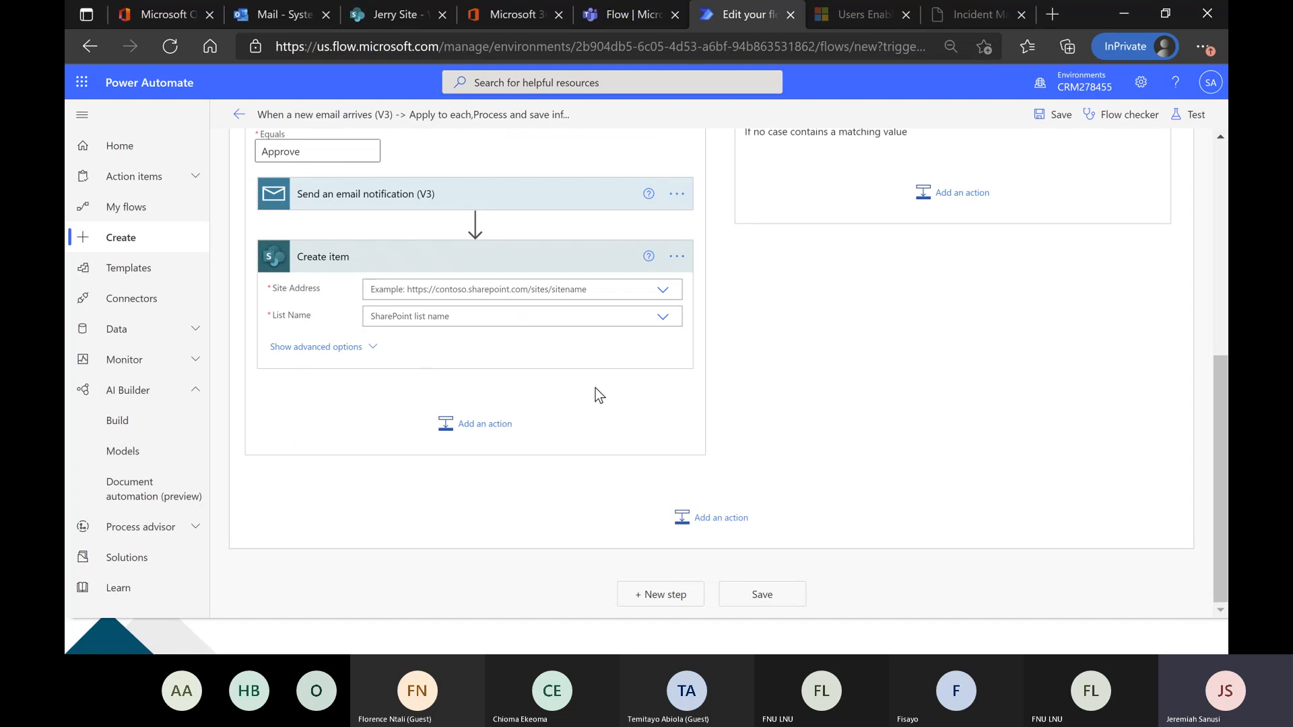
Set the Create item action's site address to Jerry Site and its list name to Wogepeef Invoice Table.
scroll(714, 396, up, 2)
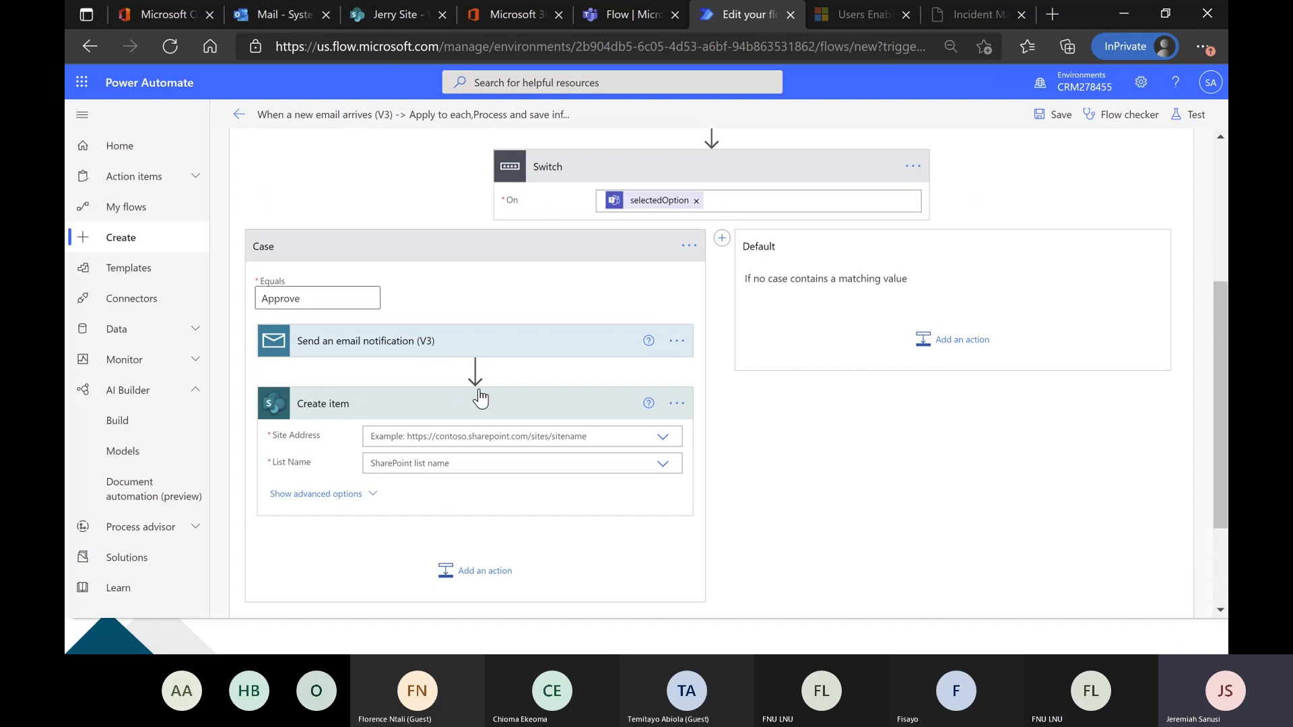
scroll(478, 392, down, 1)
scroll(480, 399, down, 1)
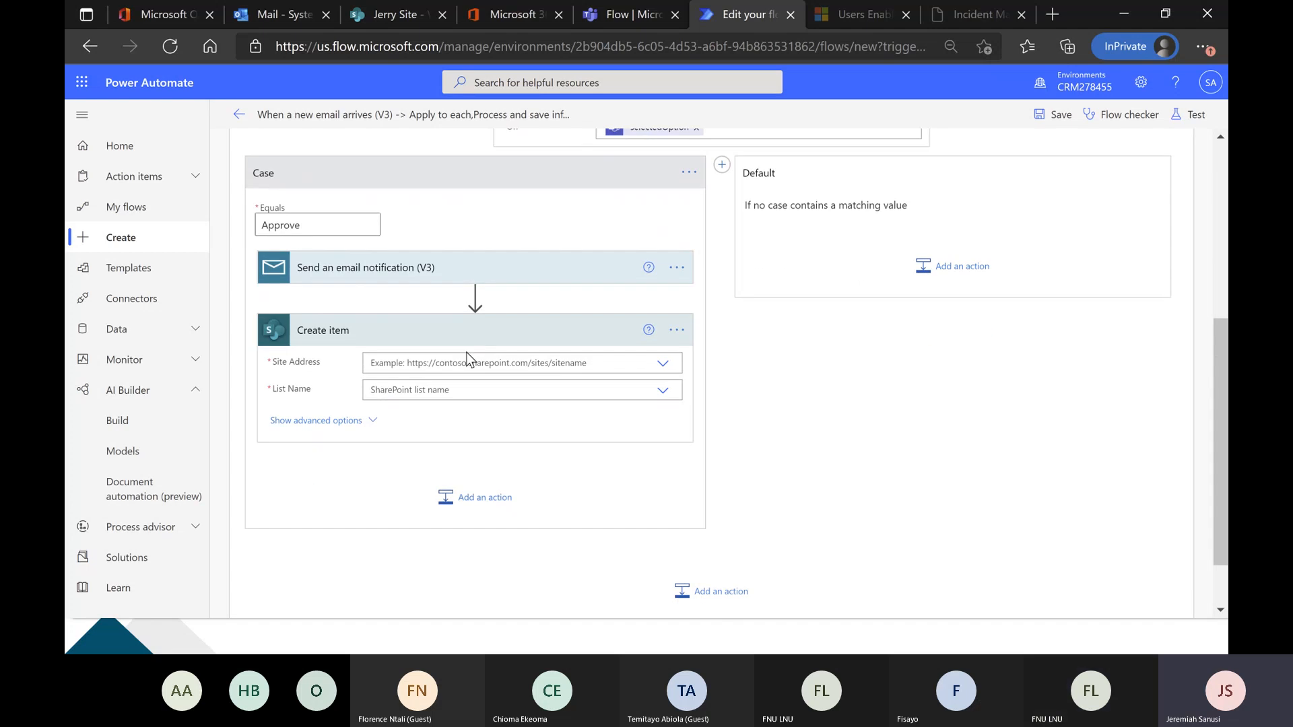
click(389, 19)
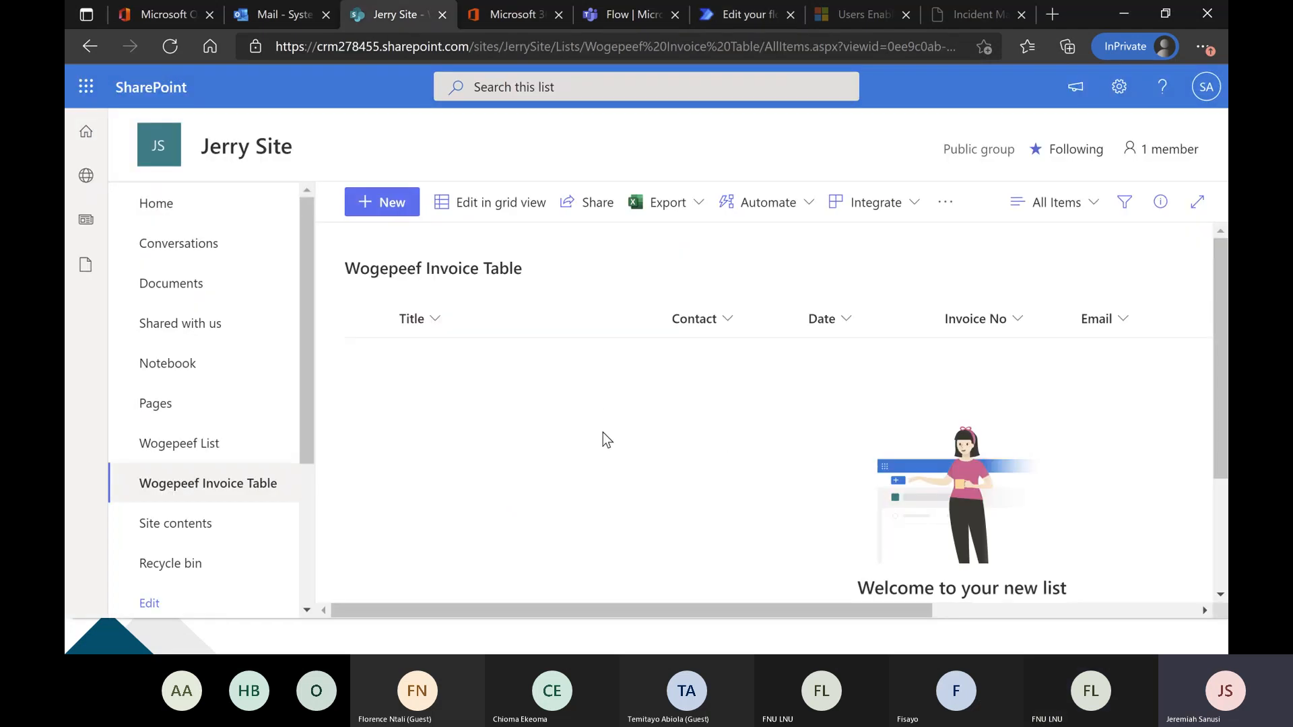
click(737, 14)
click(664, 365)
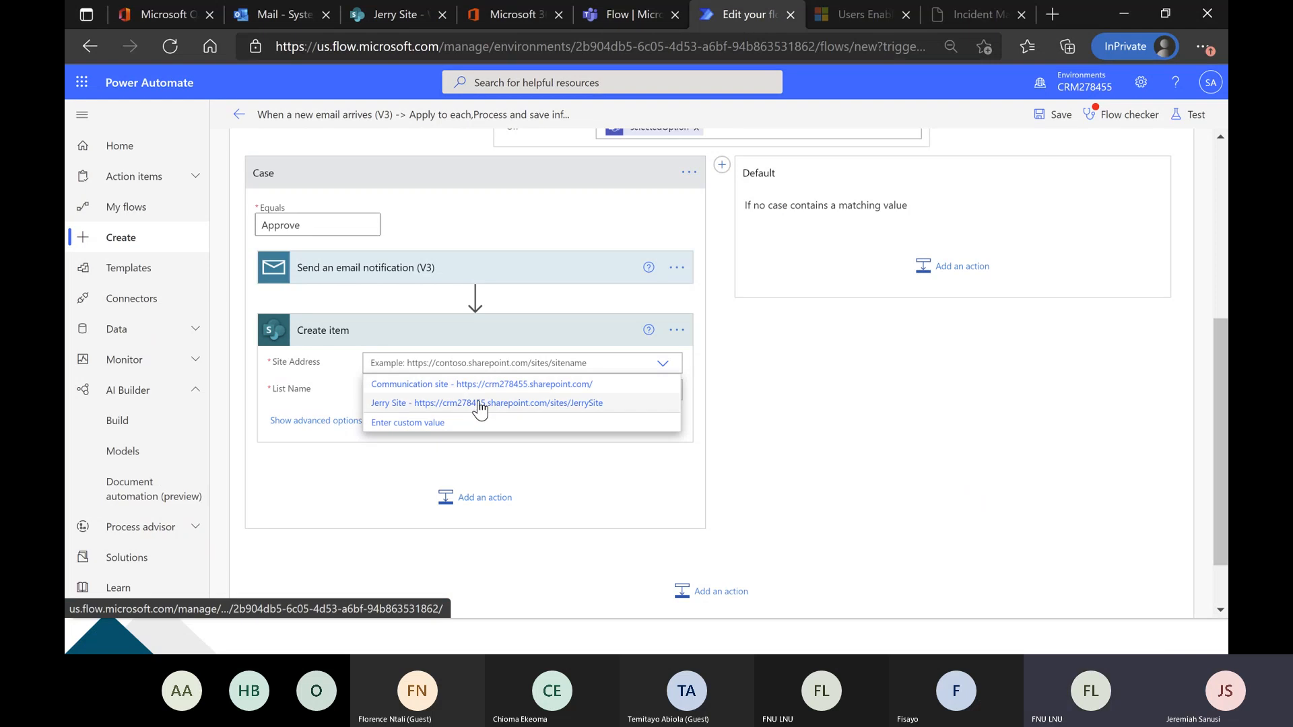
click(479, 404)
click(661, 392)
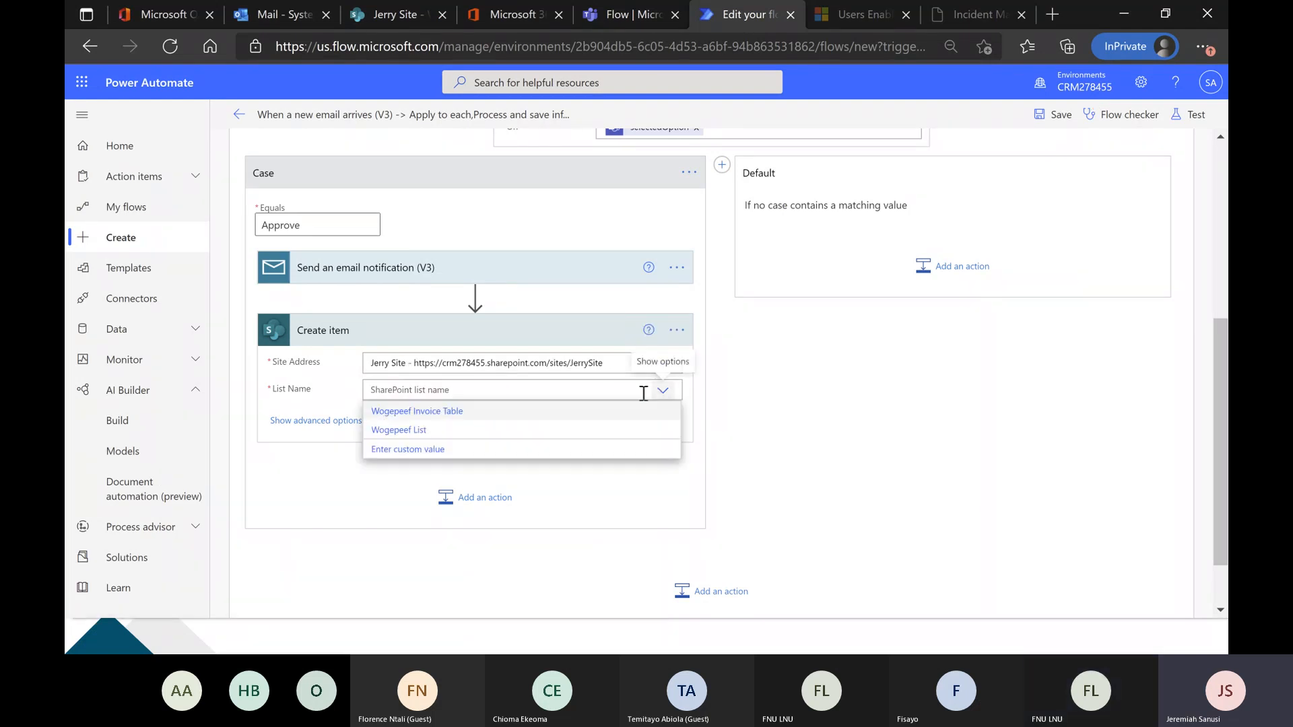
click(498, 411)
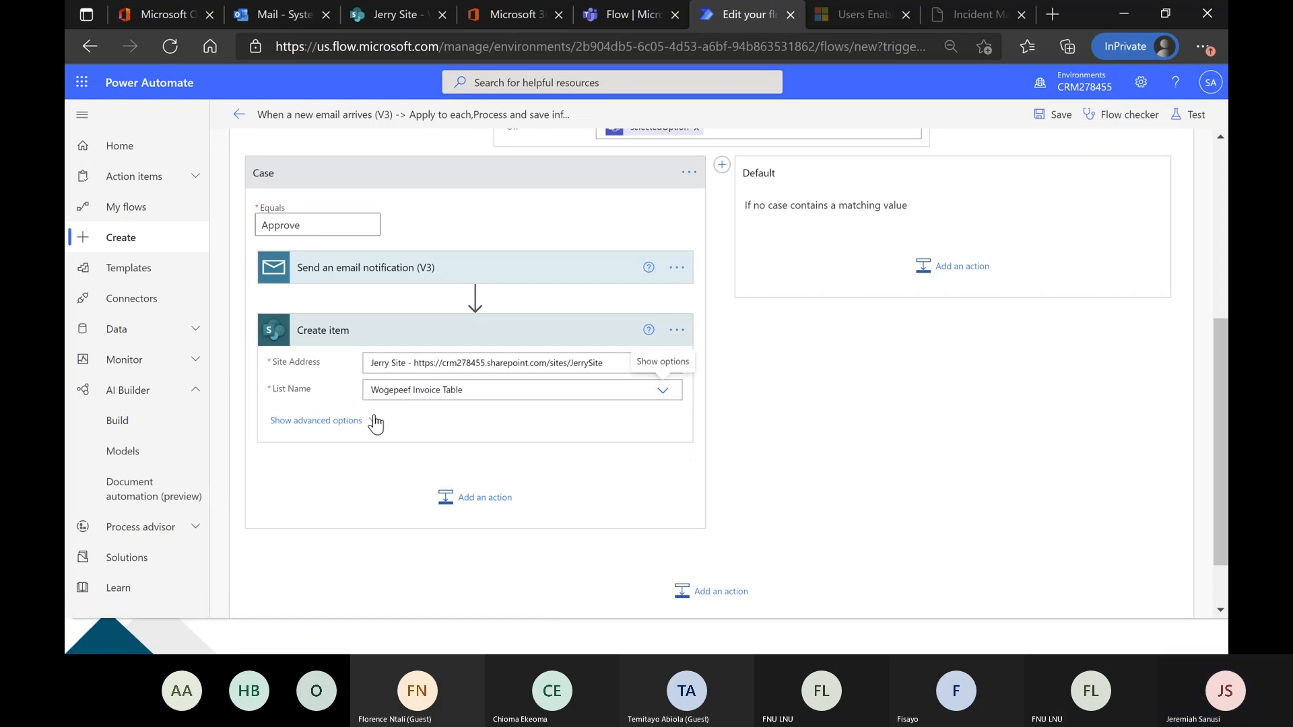
Compare the Create item action's fields with the Wogepeef Invoice Table columns in SharePoint, and set the action's Title to Mr.
scroll(338, 452, down, 3)
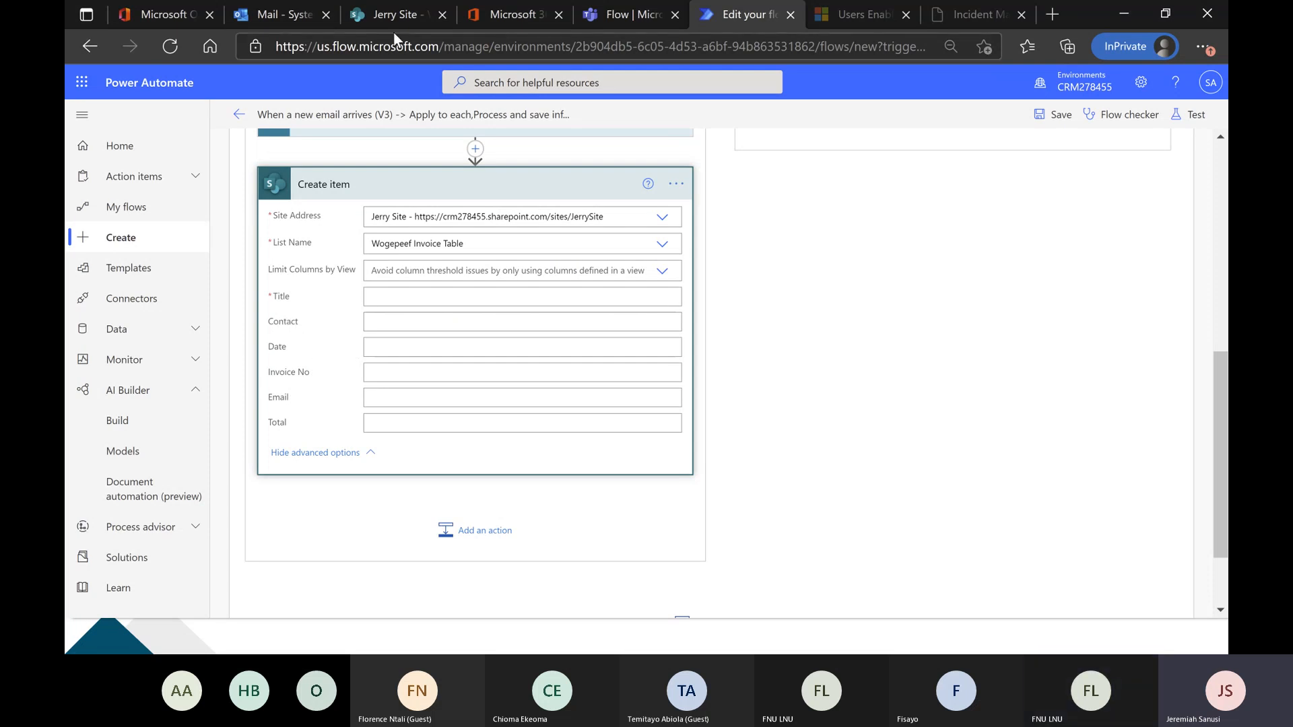
click(398, 14)
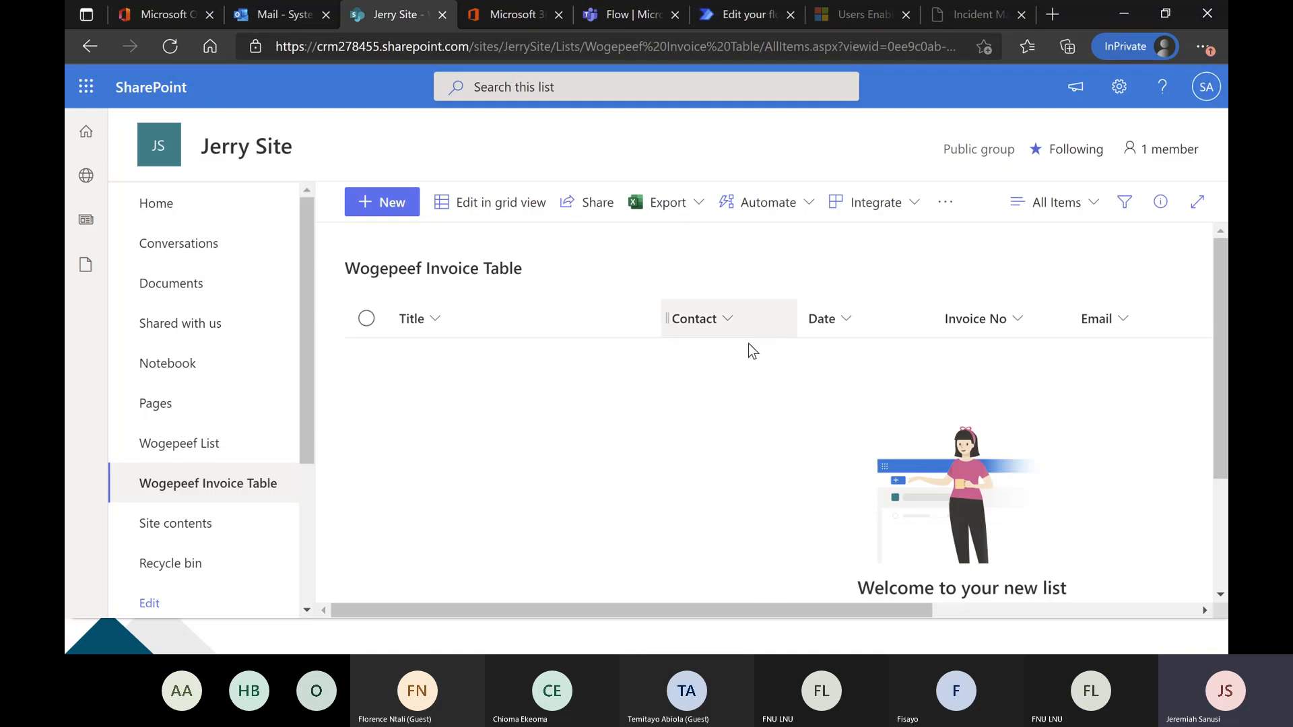
click(724, 16)
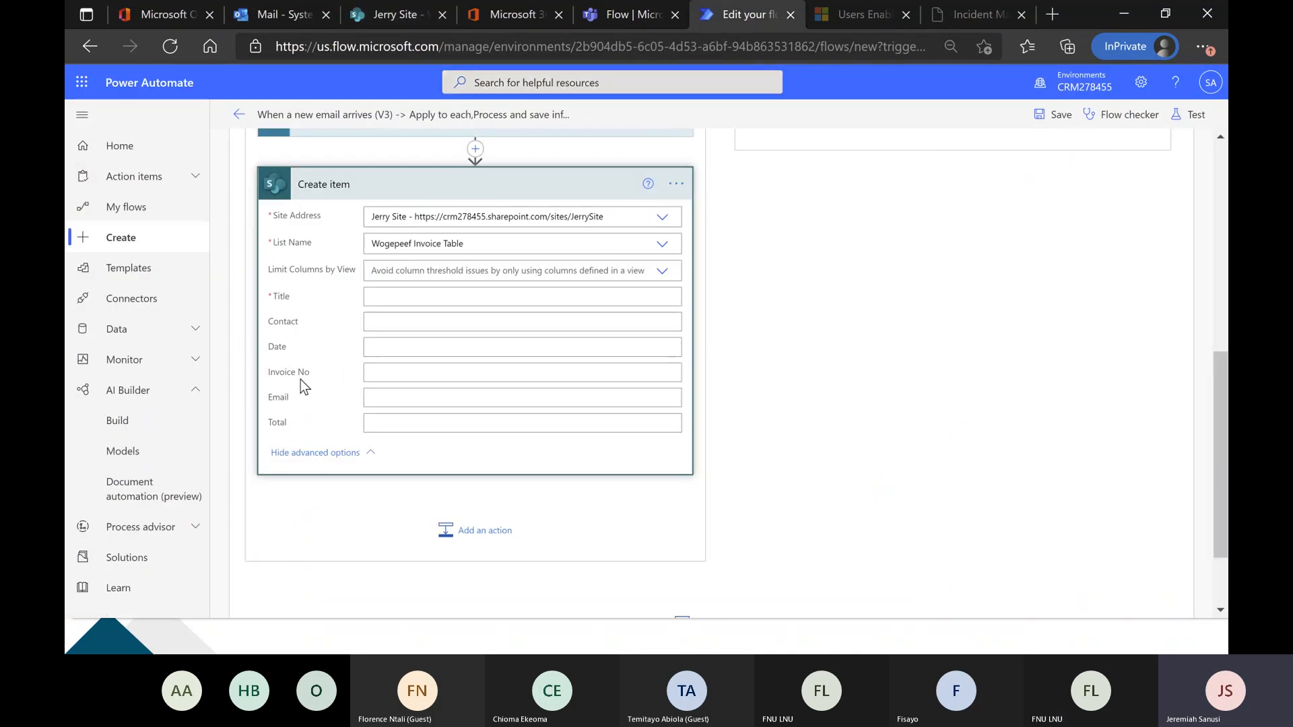
click(384, 297)
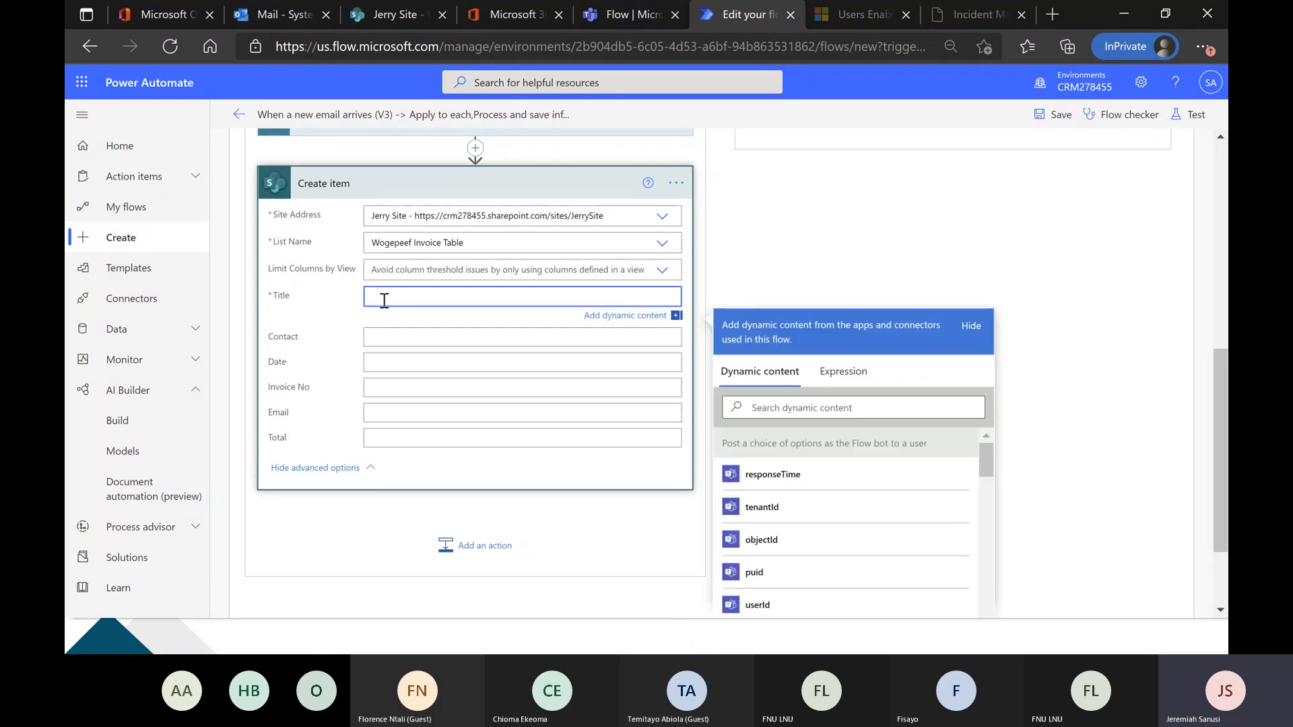
text(Mr)
Map the Create item action's Contact field to the Contact value dynamic content.
click(402, 336)
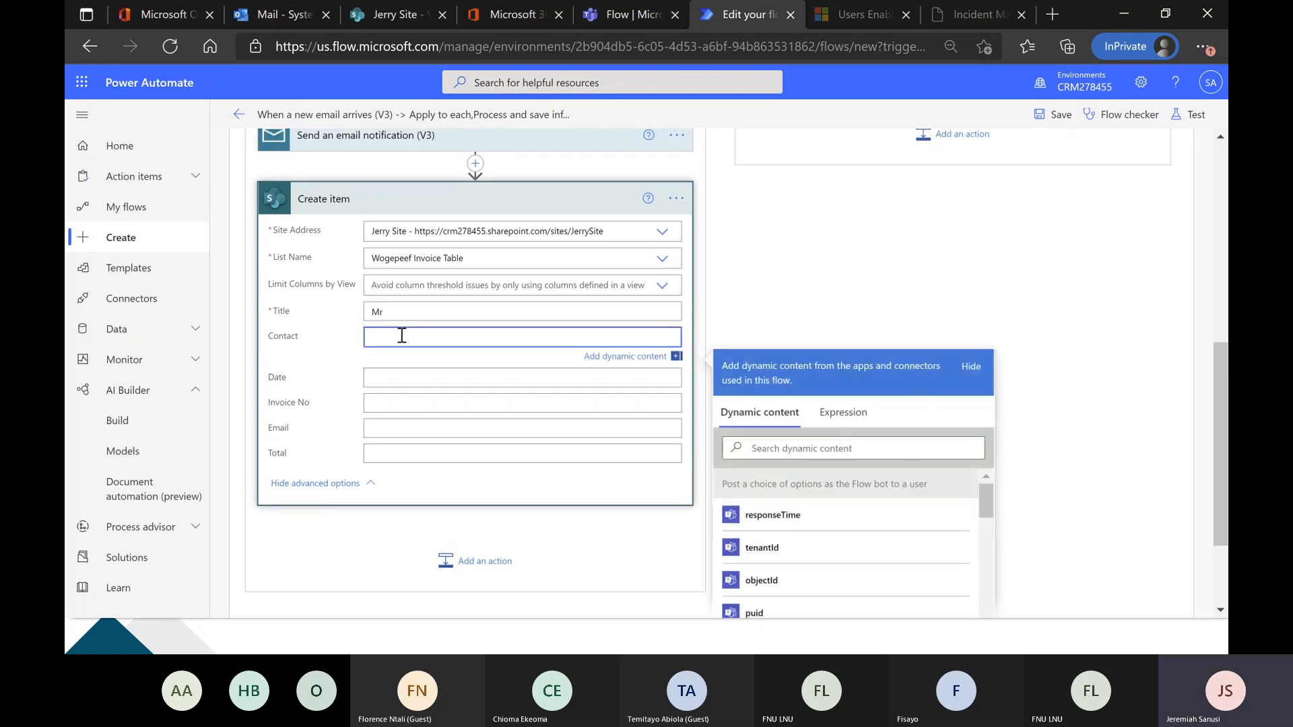
scroll(399, 340, down, 2)
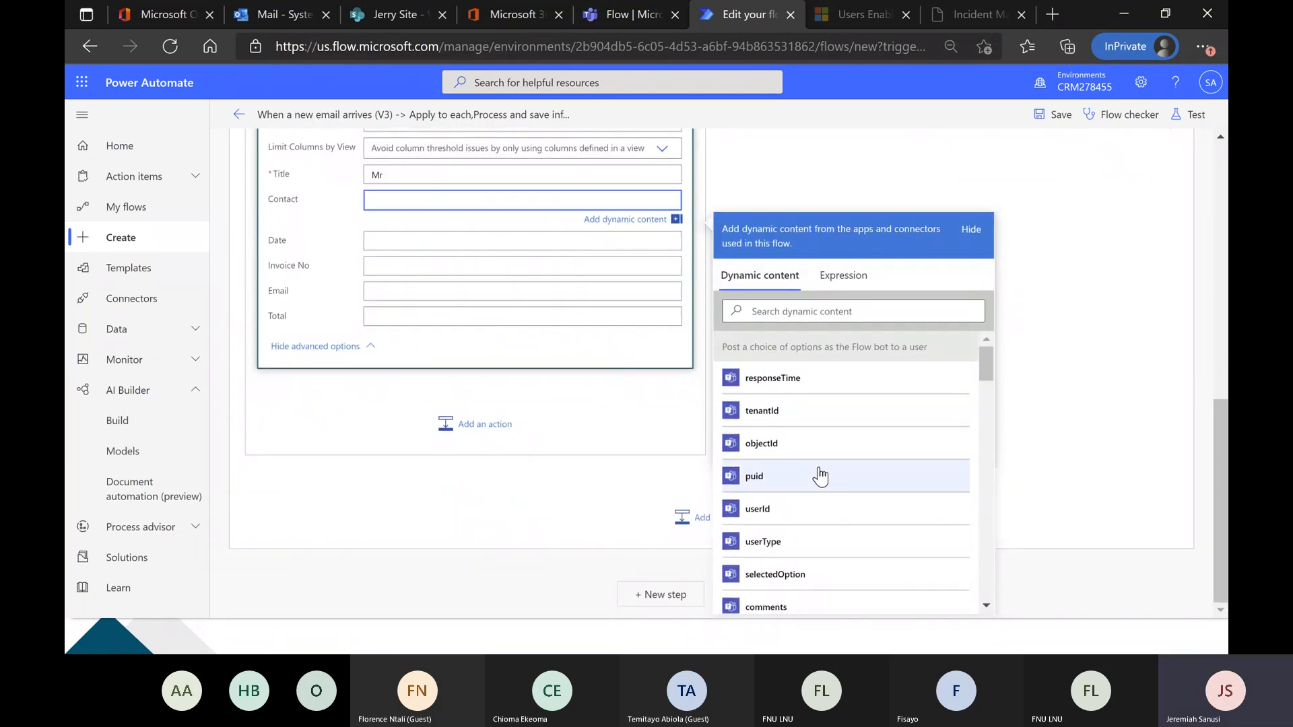
scroll(819, 458, down, 1)
scroll(819, 456, down, 7)
scroll(819, 456, up, 6)
scroll(819, 456, down, 8)
scroll(819, 456, down, 6)
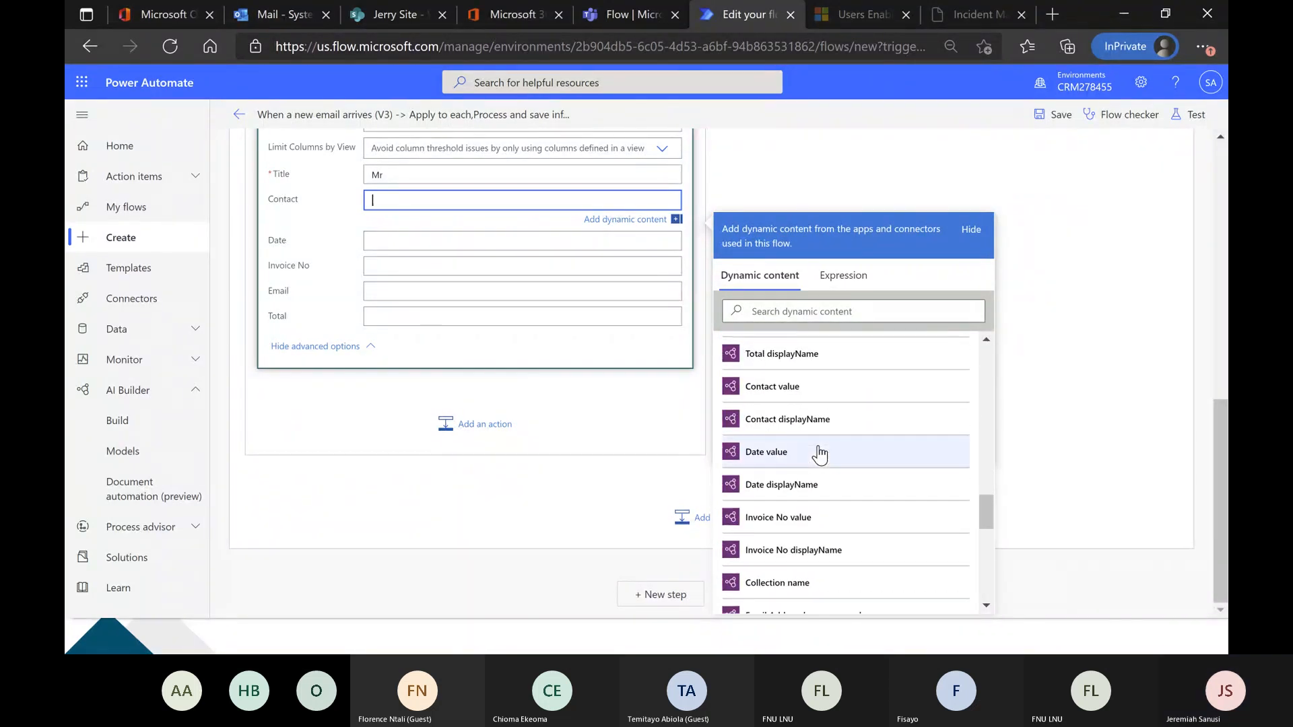
scroll(819, 455, up, 3)
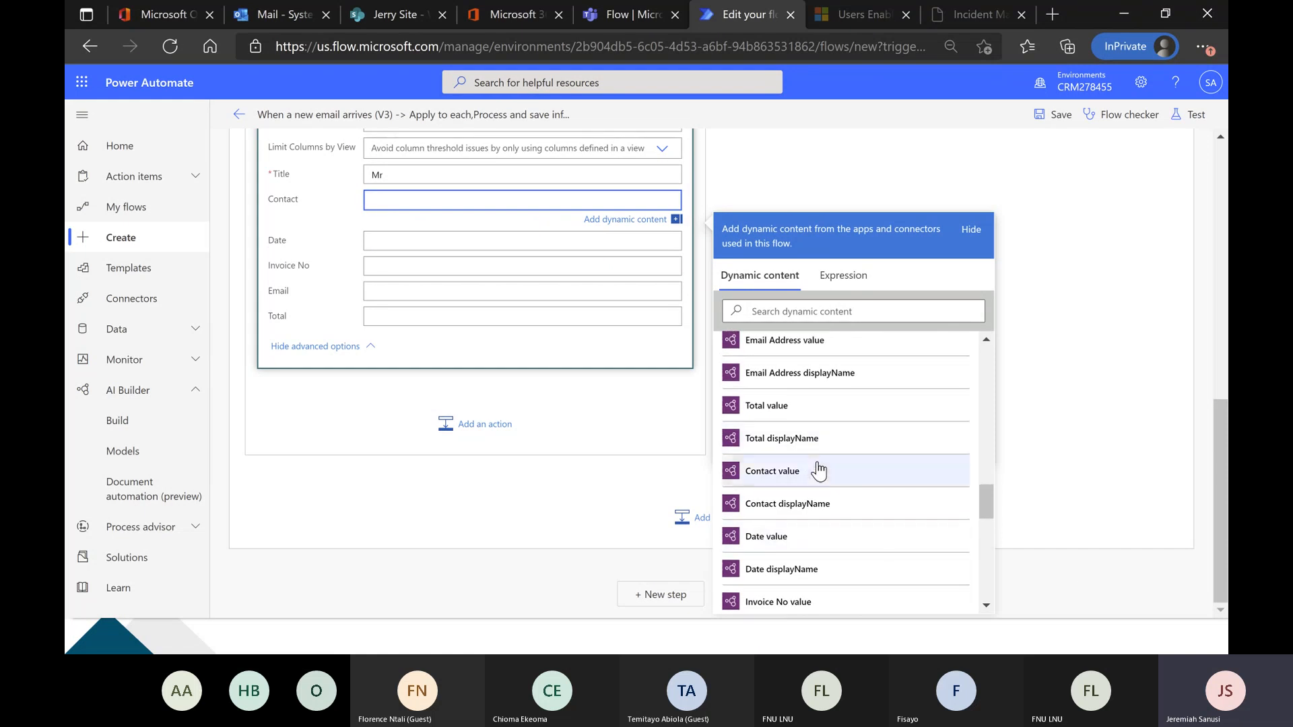
click(819, 470)
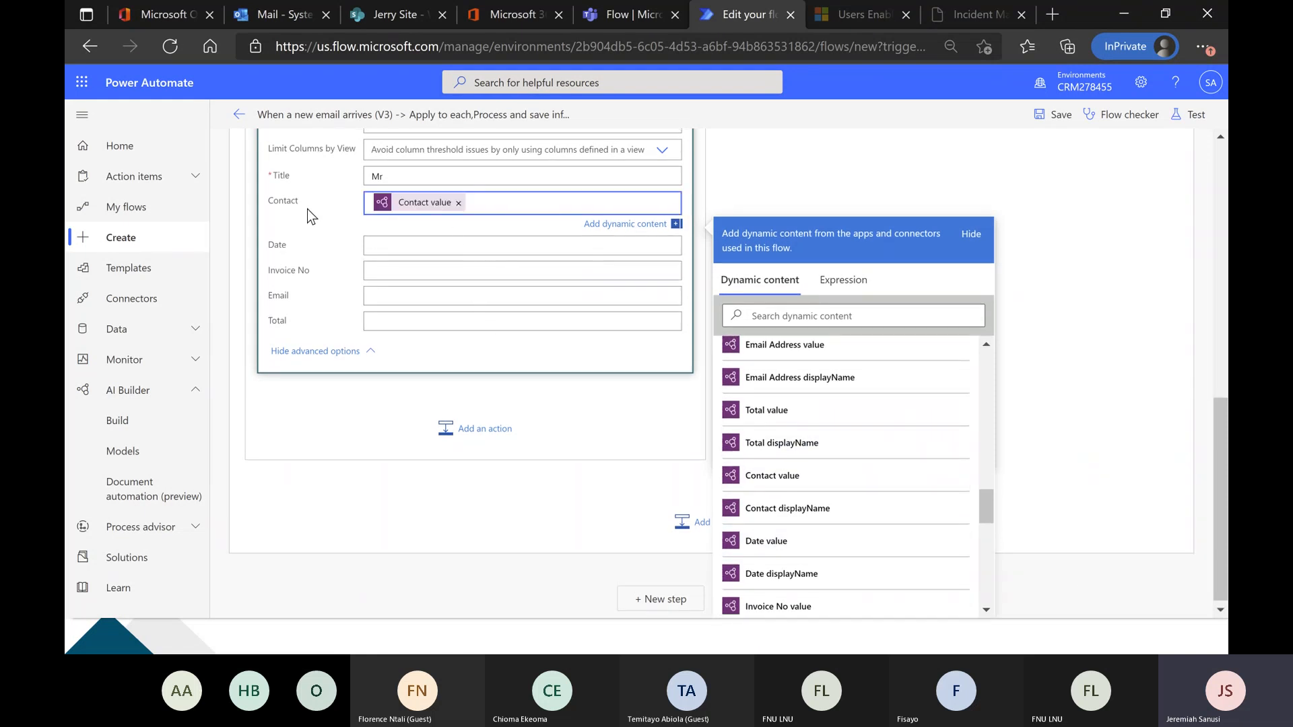
Map the Create item action's Date field to Date value and its Invoice No field to Invoice No value.
click(391, 248)
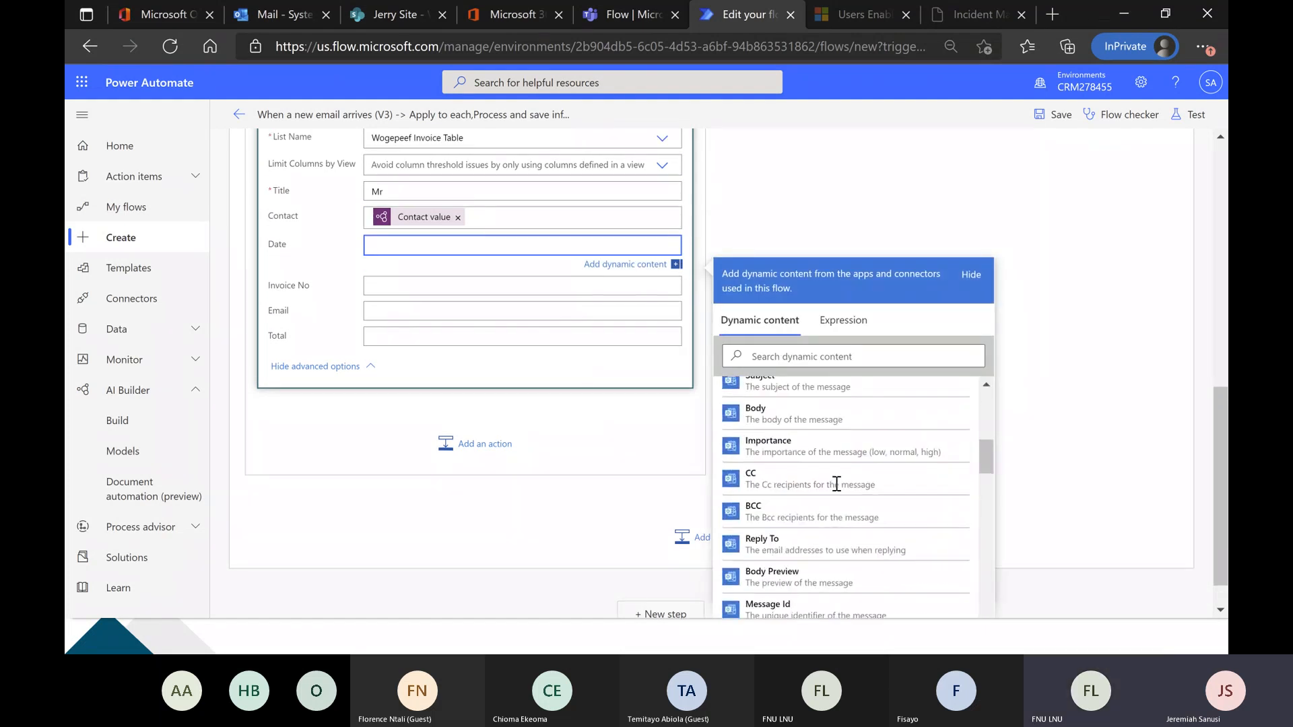
scroll(836, 484, down, 3)
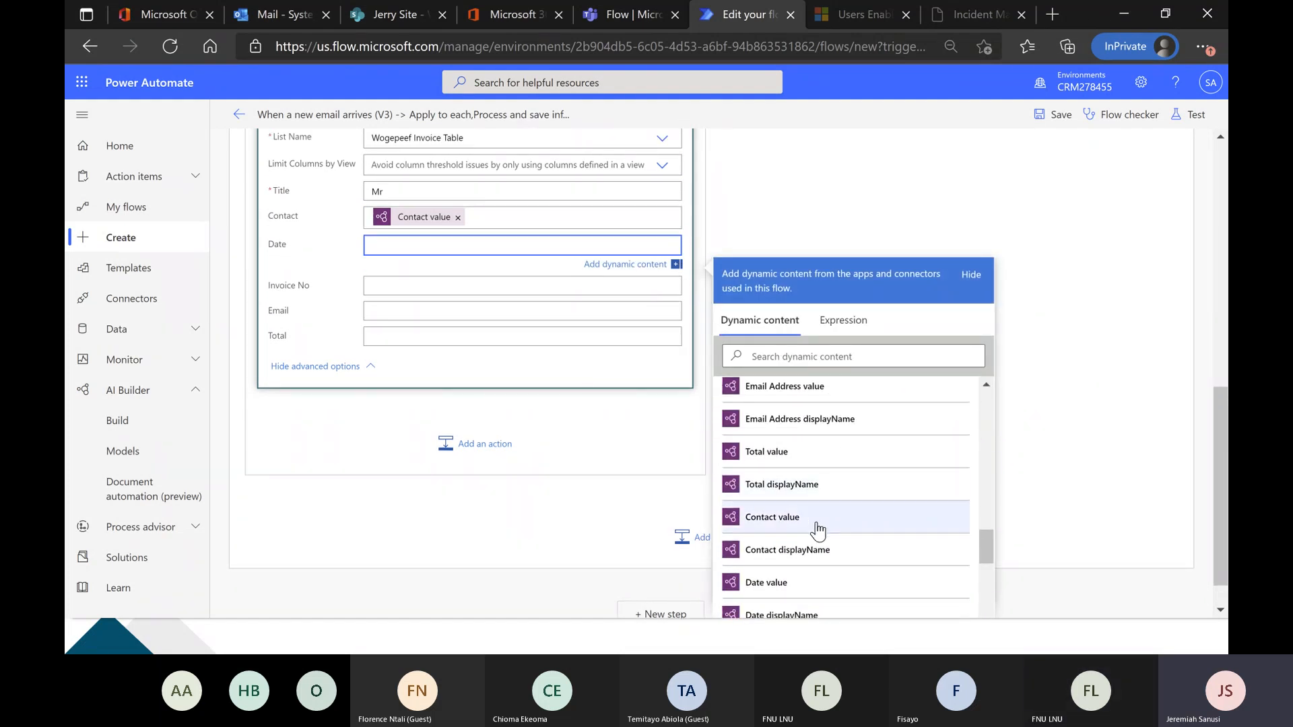
click(819, 500)
click(406, 287)
scroll(788, 495, down, 2)
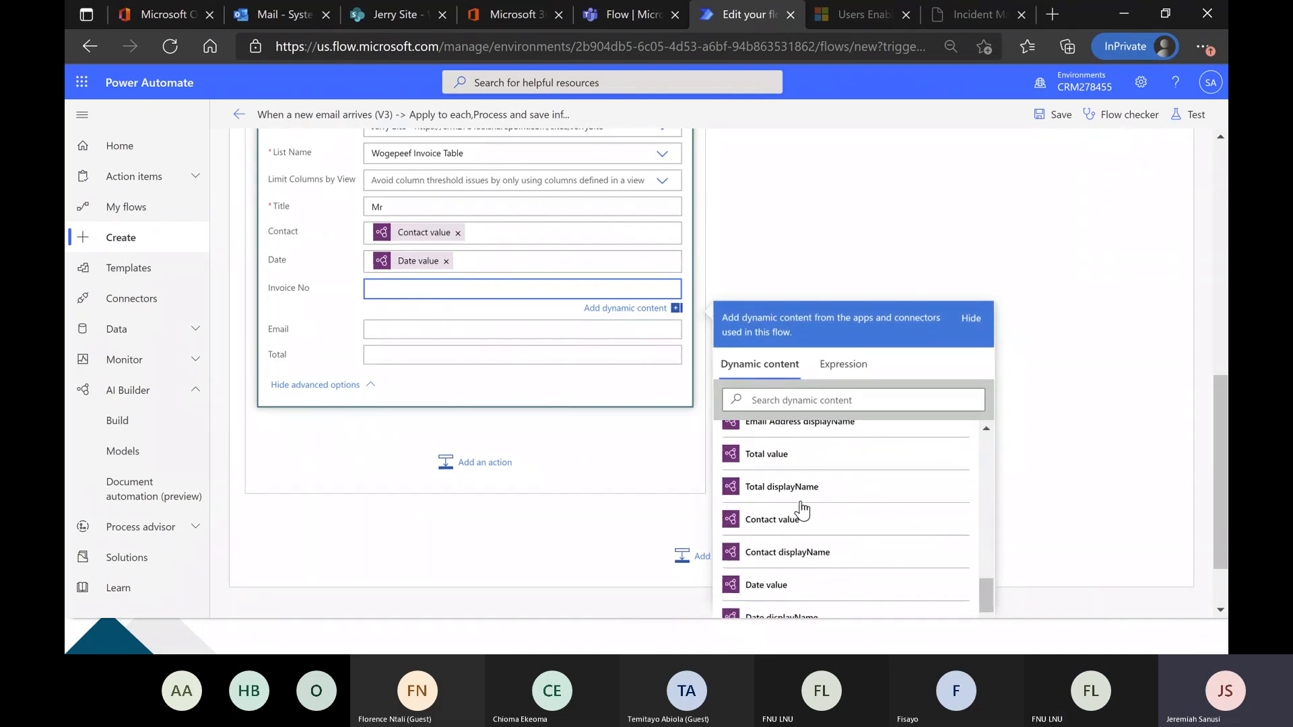
click(801, 493)
Map the Create item action's Email field to Email Address value and its Total field to Total value.
click(390, 331)
scroll(876, 455, down, 10)
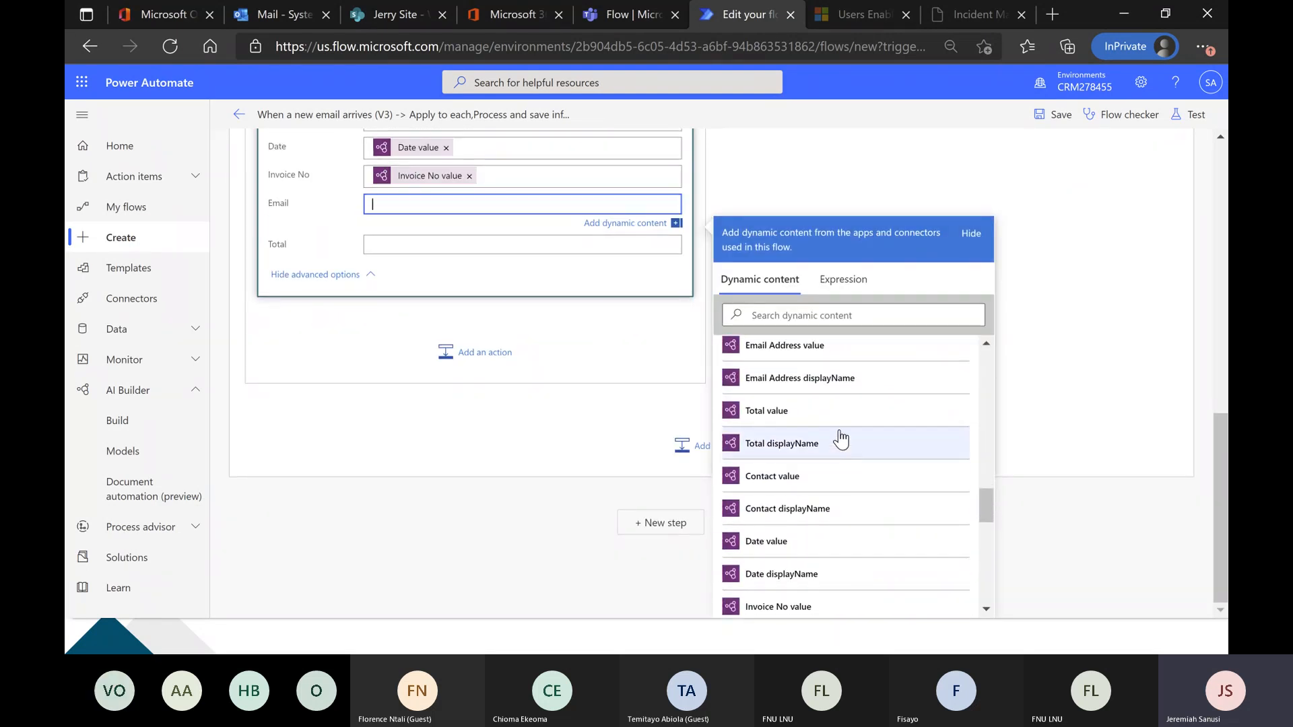
click(831, 356)
click(418, 250)
scroll(794, 511, down, 5)
scroll(815, 501, down, 10)
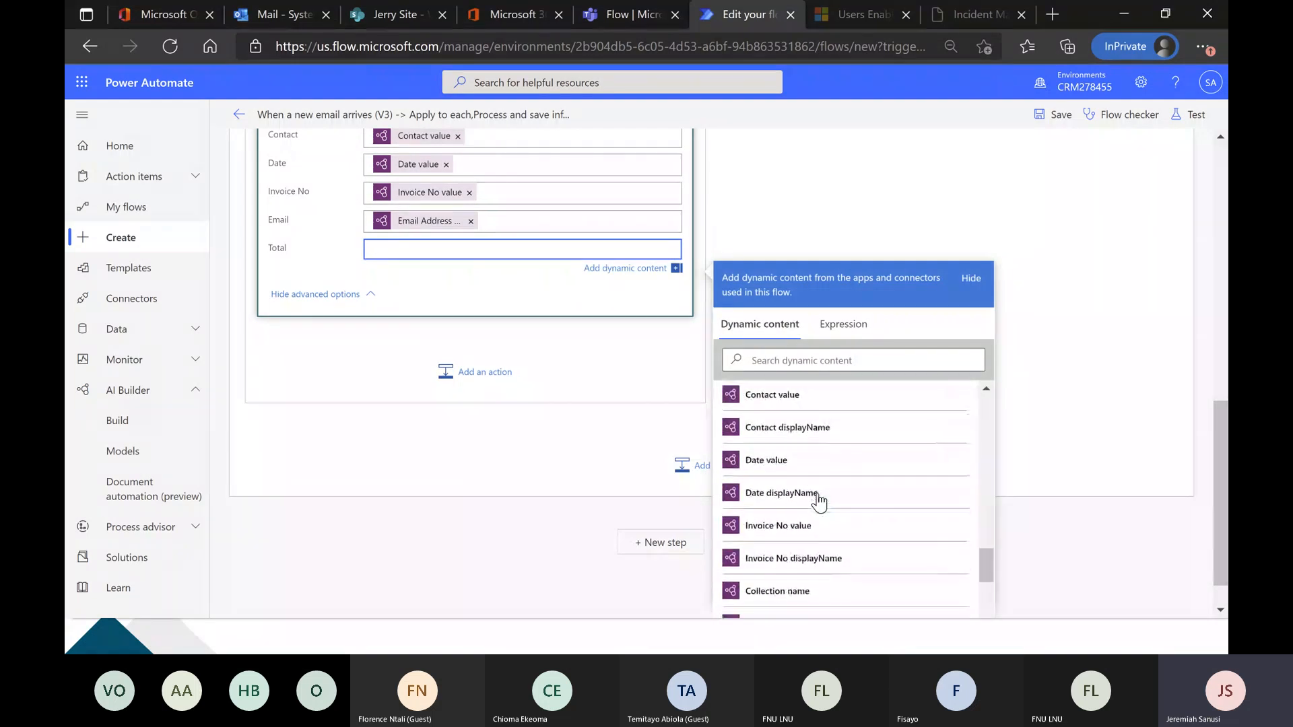
scroll(818, 502, up, 2)
click(768, 414)
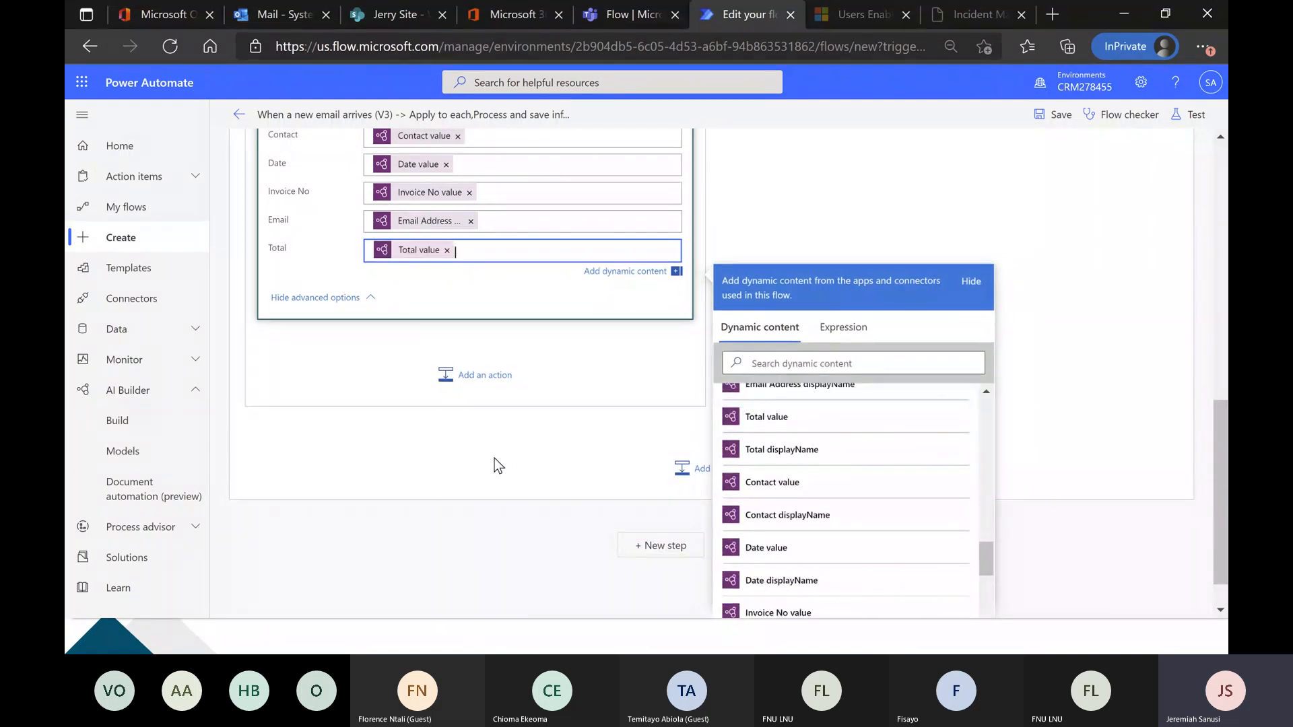
click(1036, 209)
Save the flow and start a manual test of it.
scroll(914, 317, up, 5)
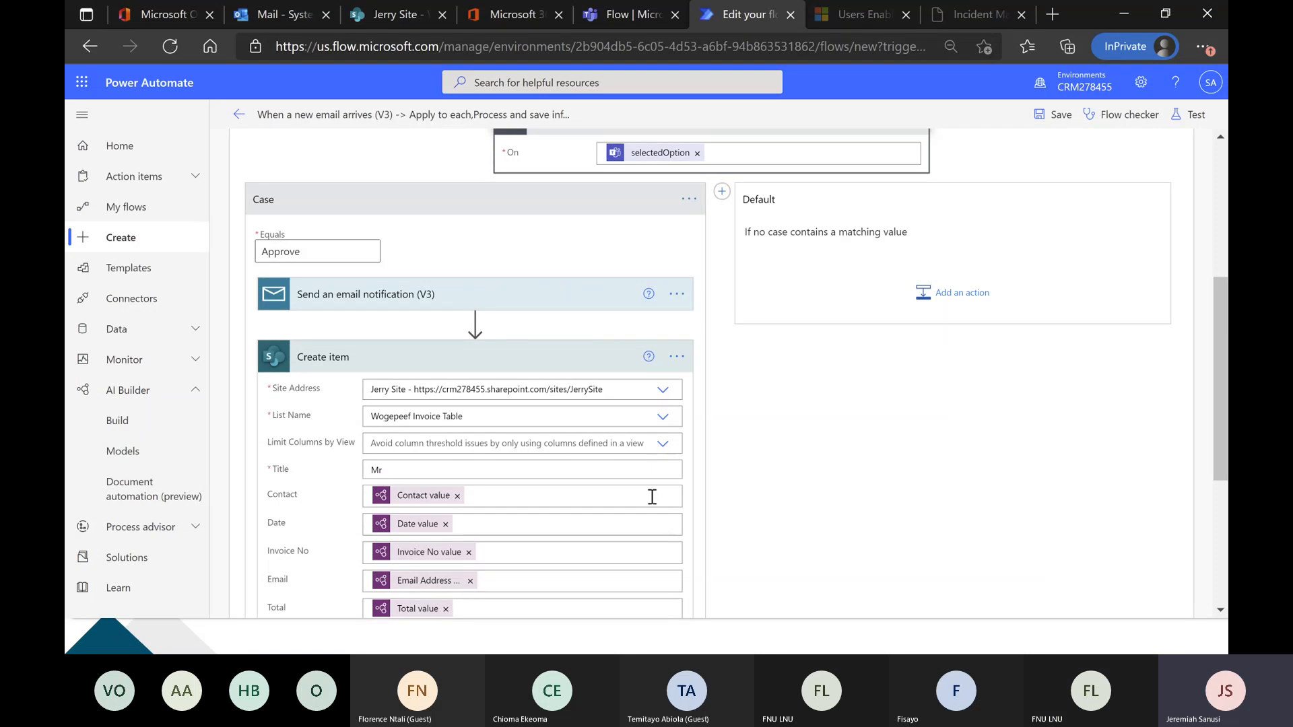
click(1184, 118)
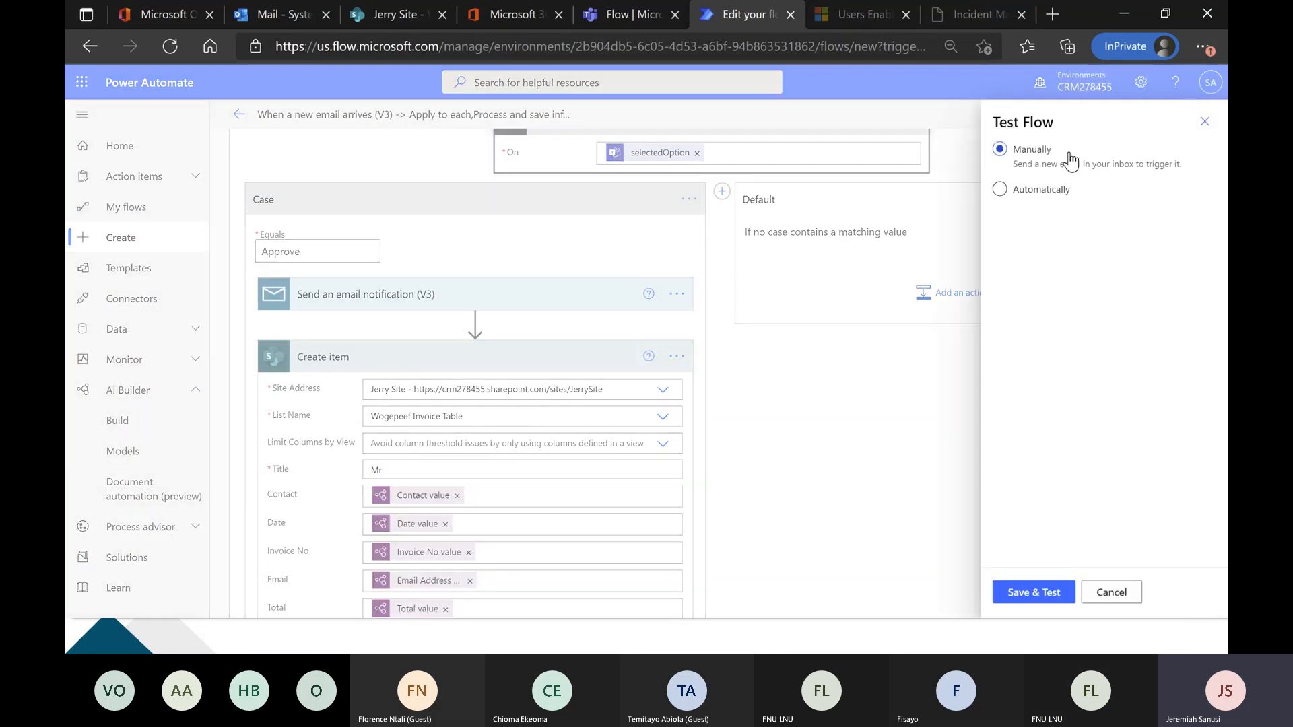
click(1040, 596)
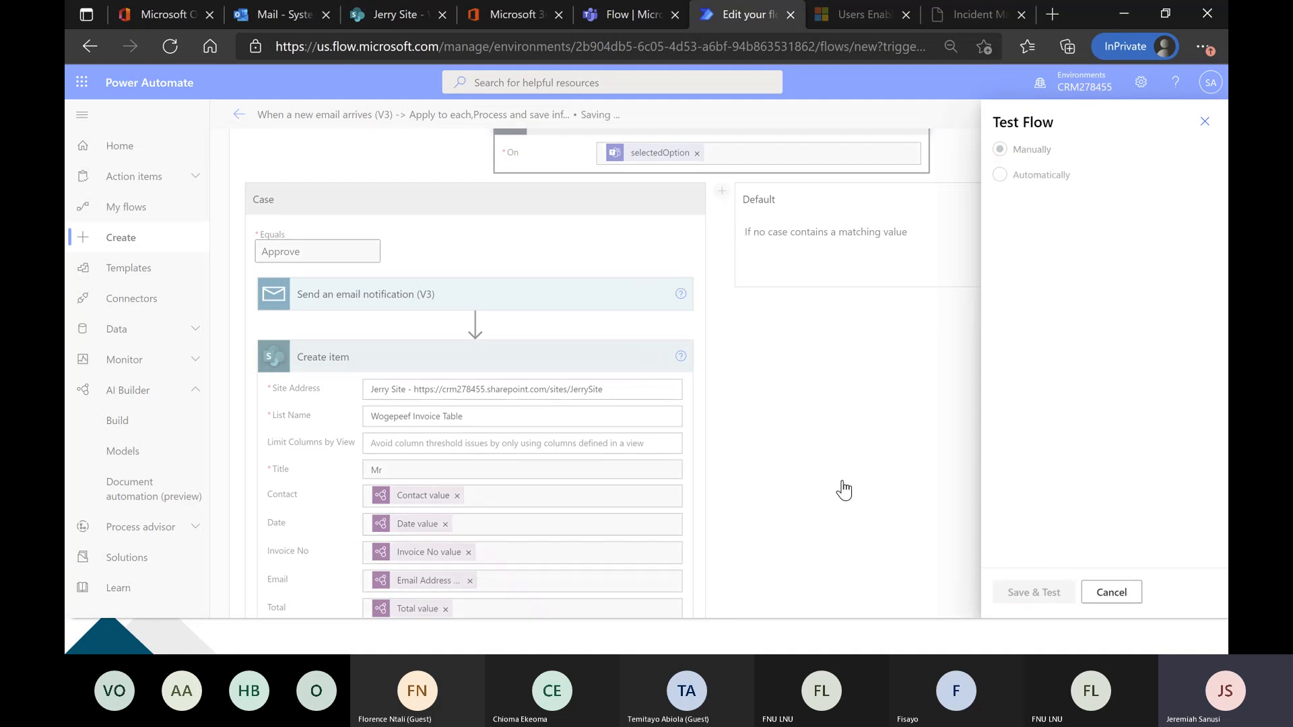
In desktop Outlook, forward the sent Invoice email with Adatum 4.pdf to the admin mailbox, using the subject Invoice without the FW: prefix.
key(alt+Tab)
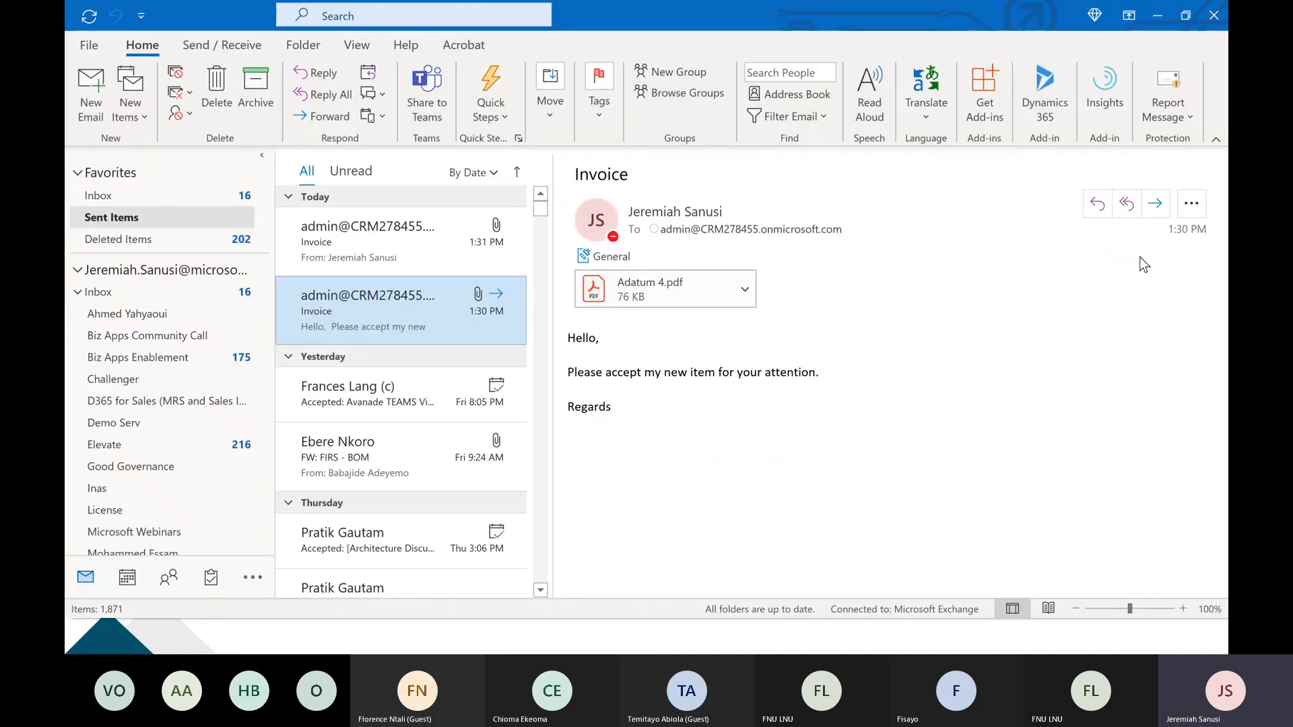
key(ctrl+f)
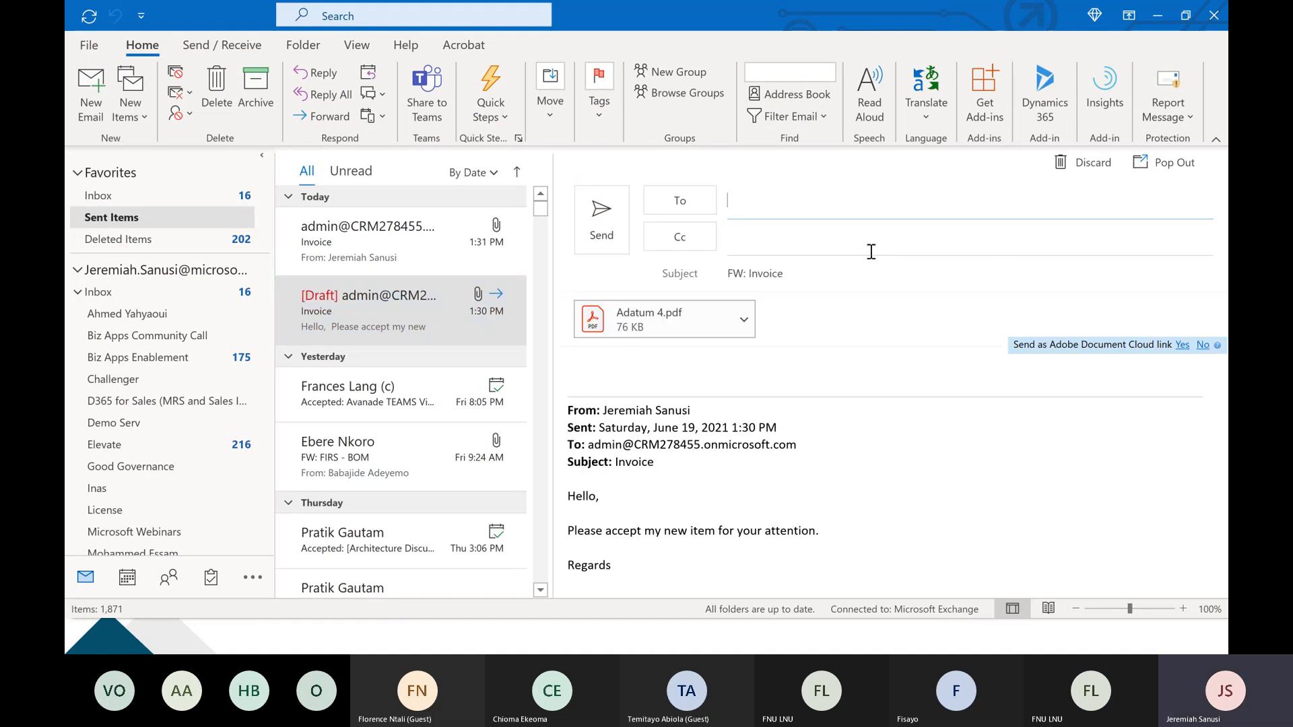
key(ctrl+v)
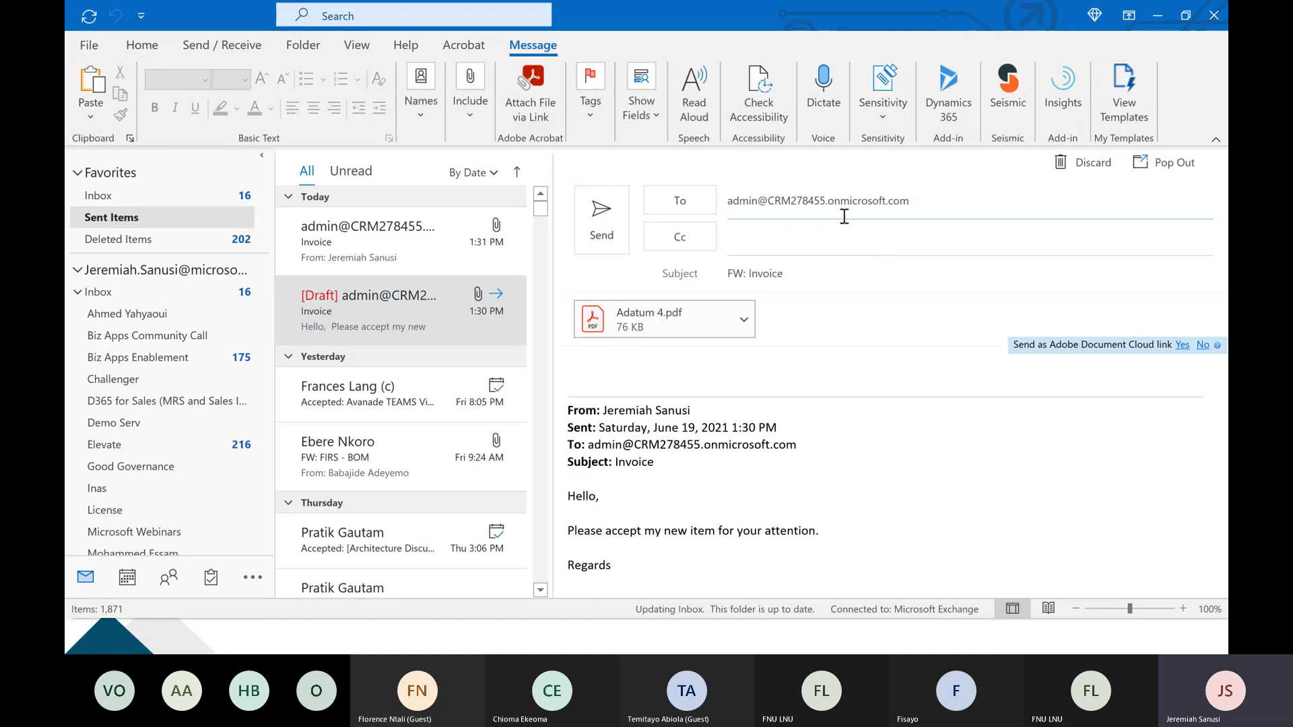
click(746, 277)
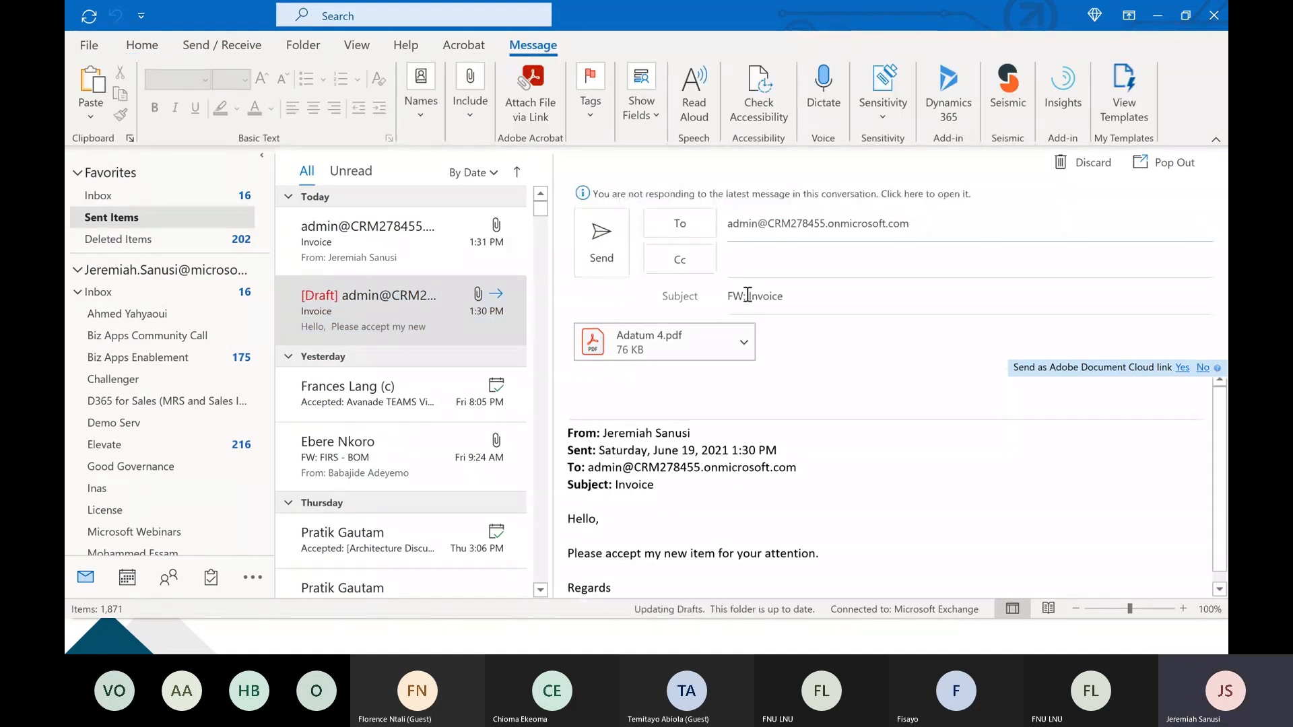
key(BackSpace)
key(BackSpace)
key(BackSpace)
key(BackSpace)
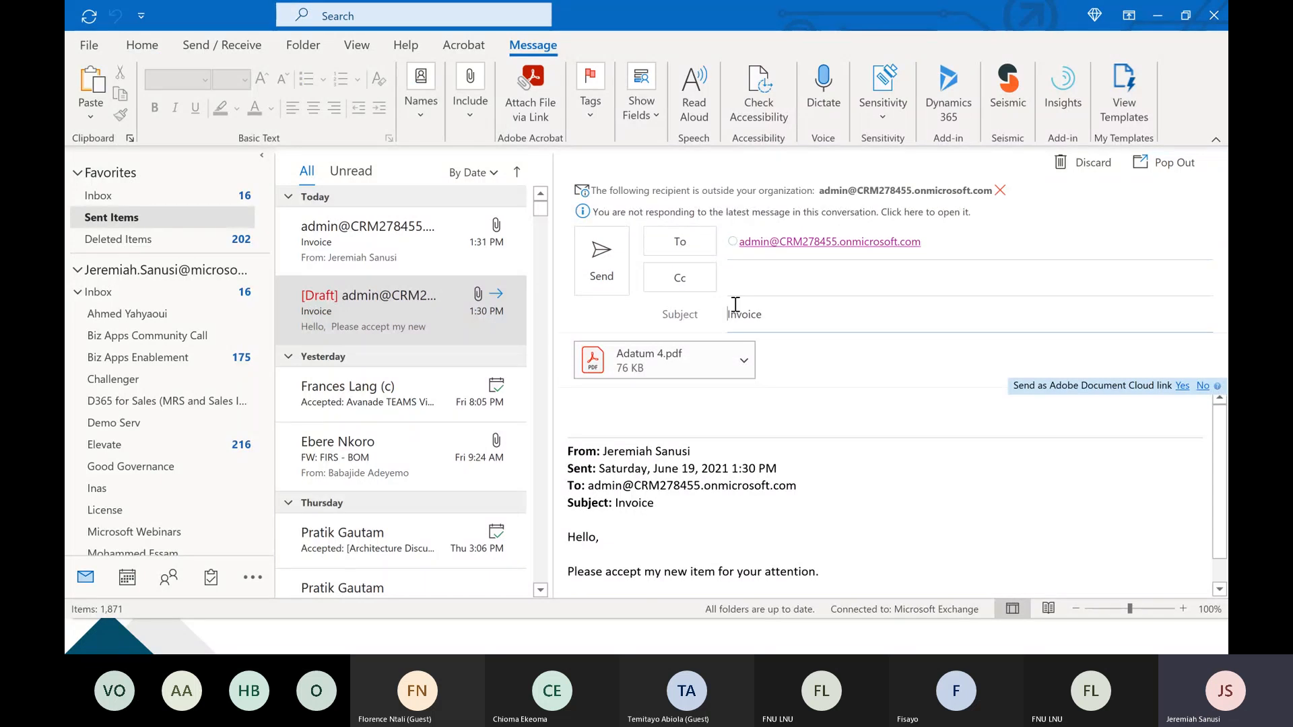
click(602, 266)
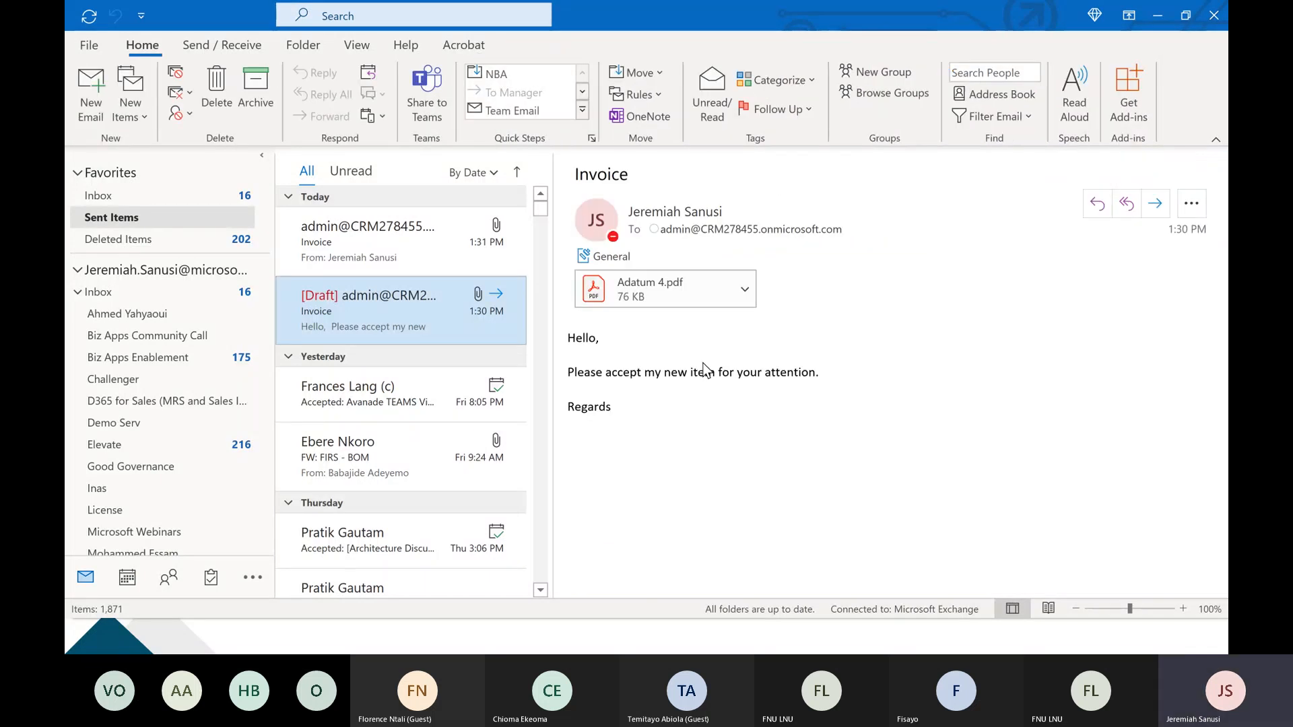
Check the admin's Outlook web inbox for the new Invoice email and the test run's progress in Power Automate.
key(alt+Tab)
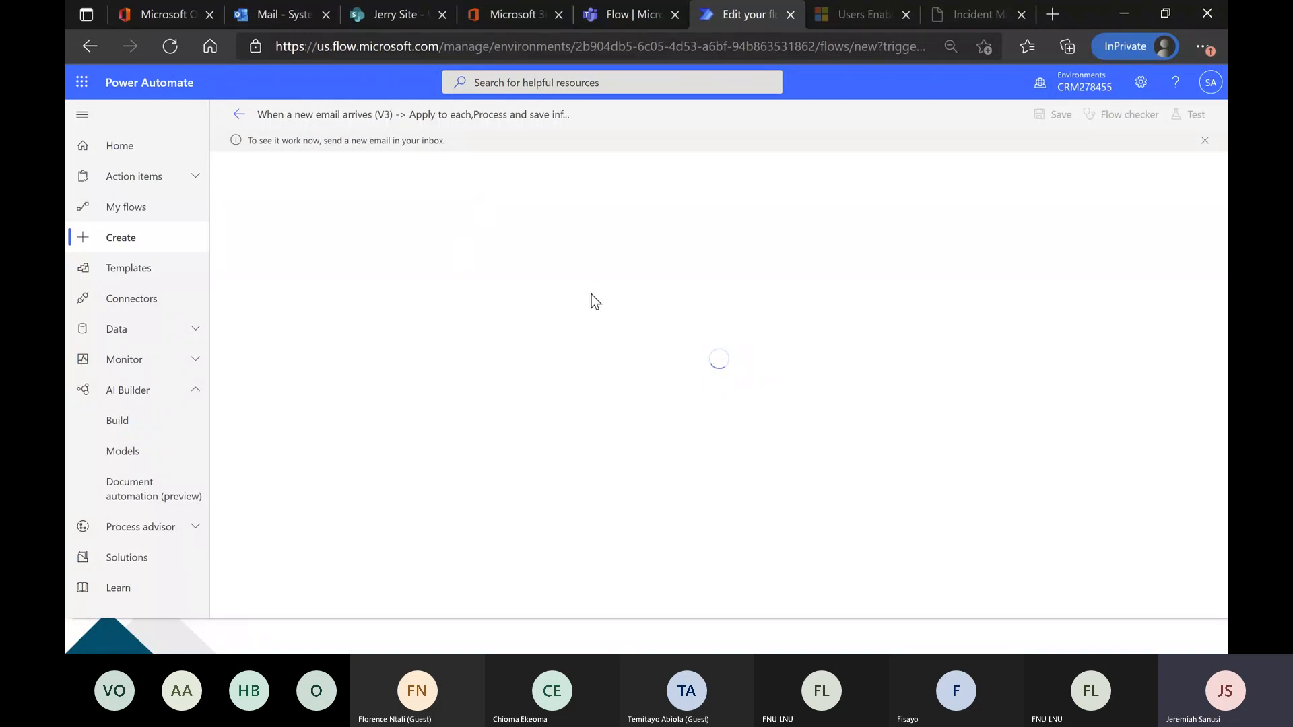
click(273, 15)
click(453, 365)
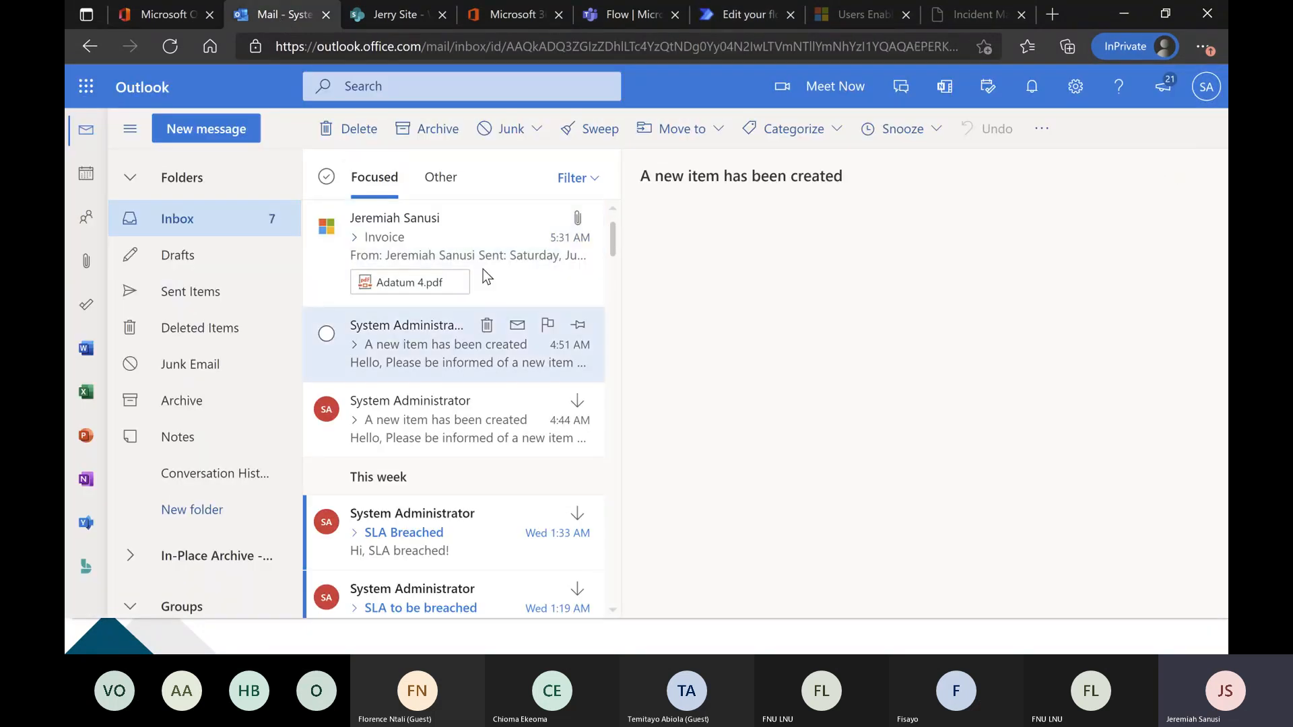
click(481, 259)
click(714, 15)
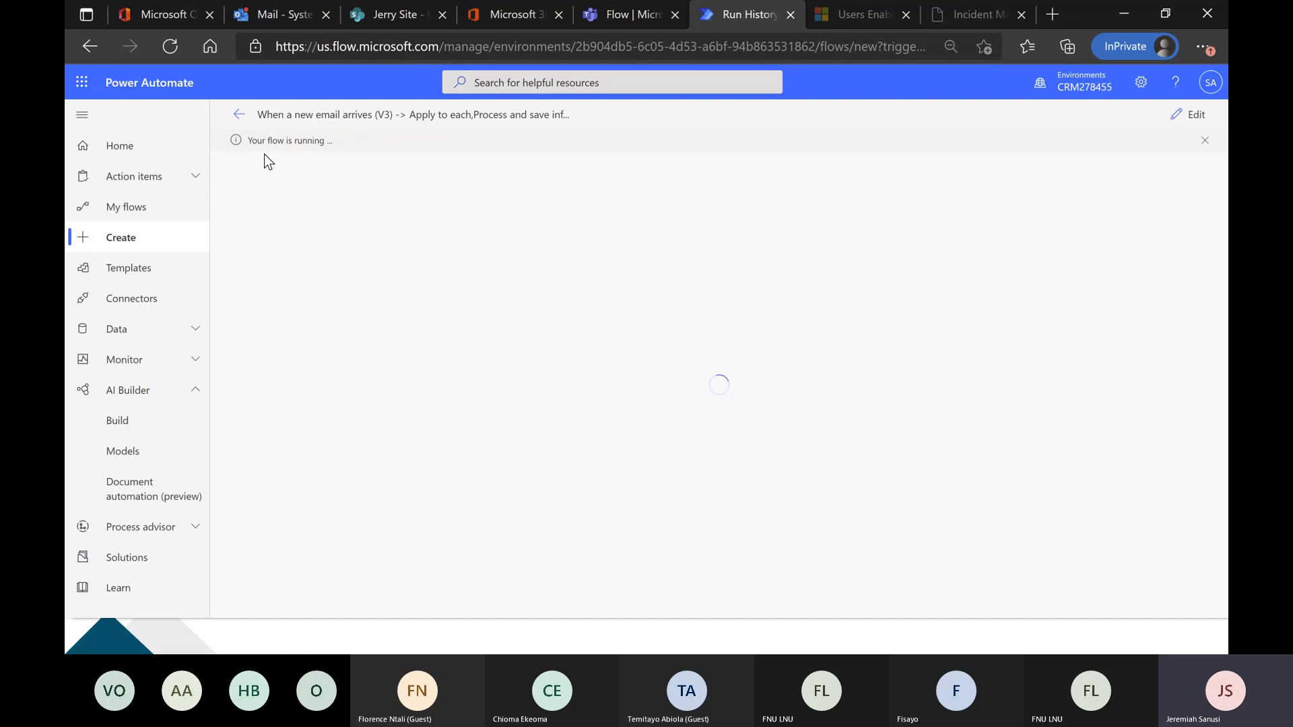
click(283, 15)
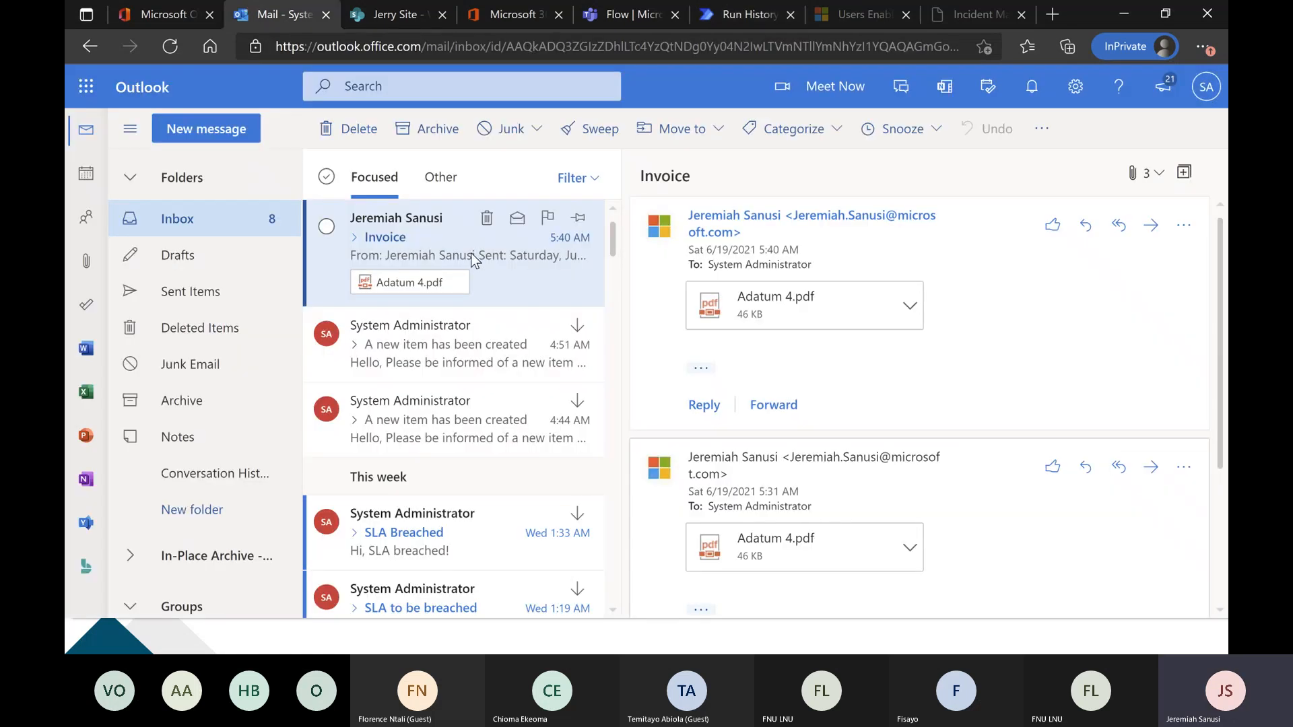
click(741, 13)
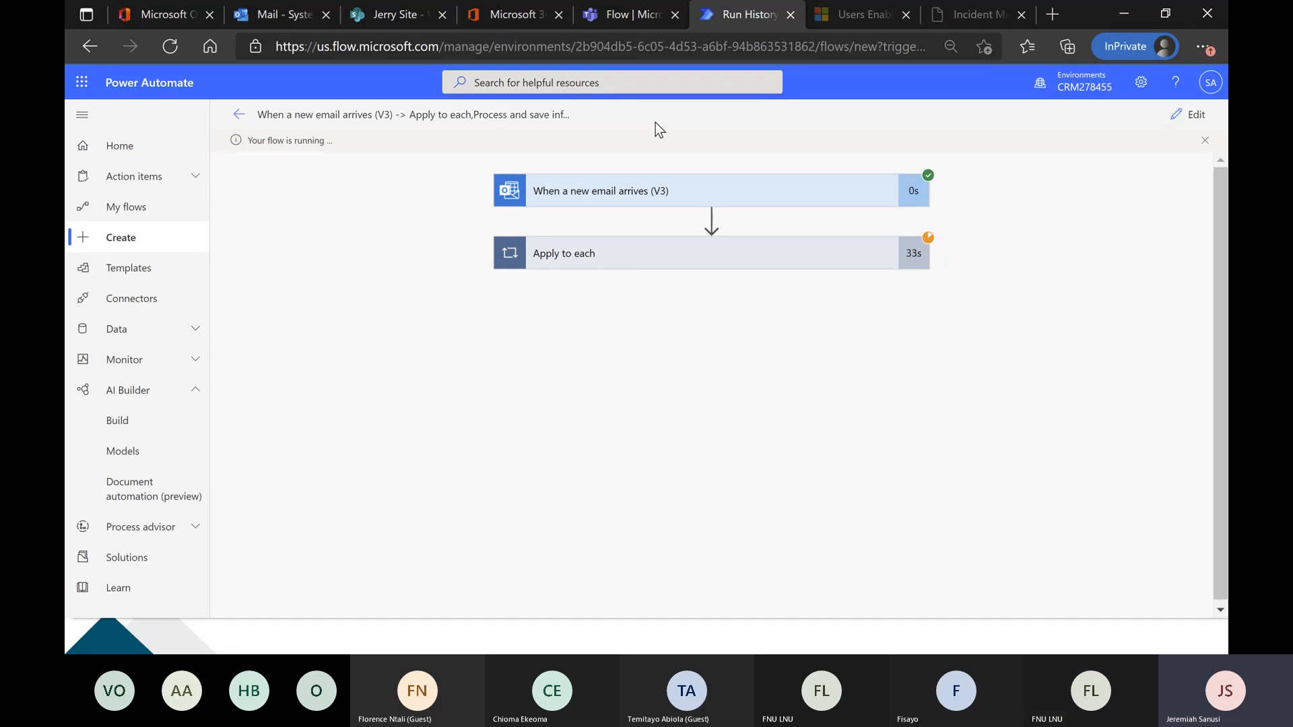
In the Teams Flow chat, approve the card for invoice 1899 and submit the response without comments.
click(628, 14)
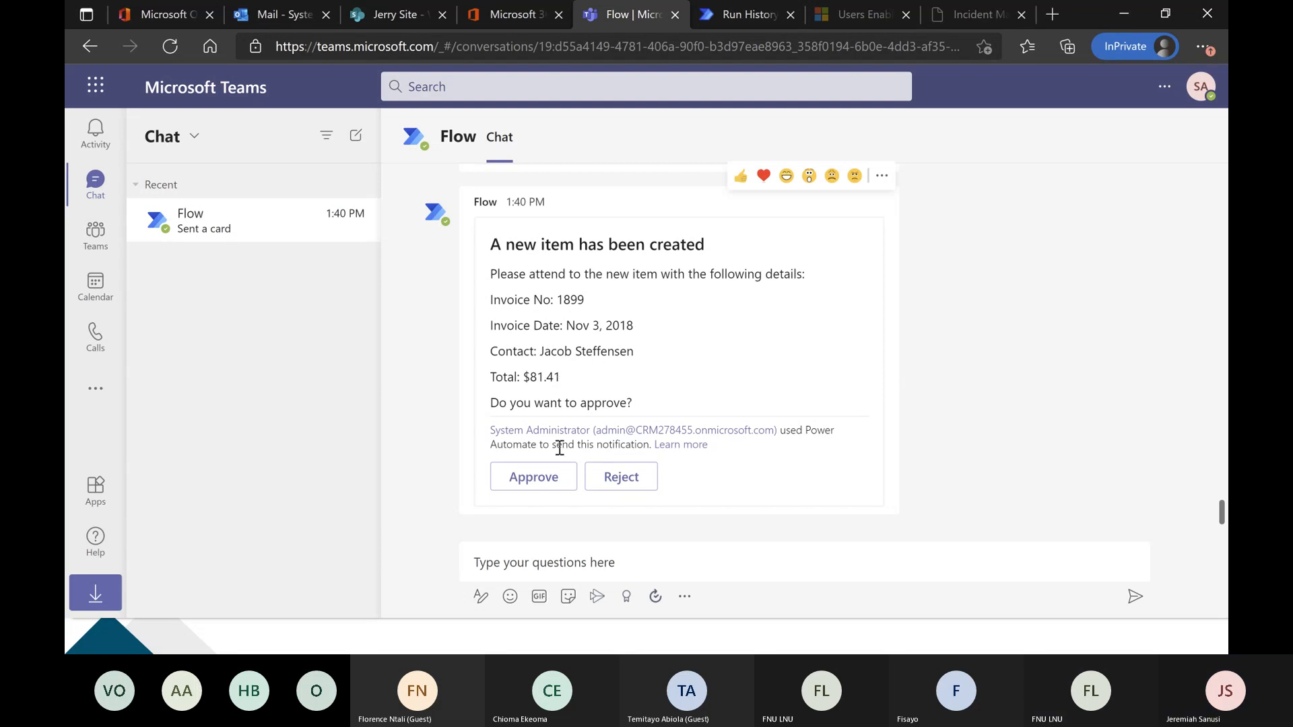
click(556, 482)
click(548, 486)
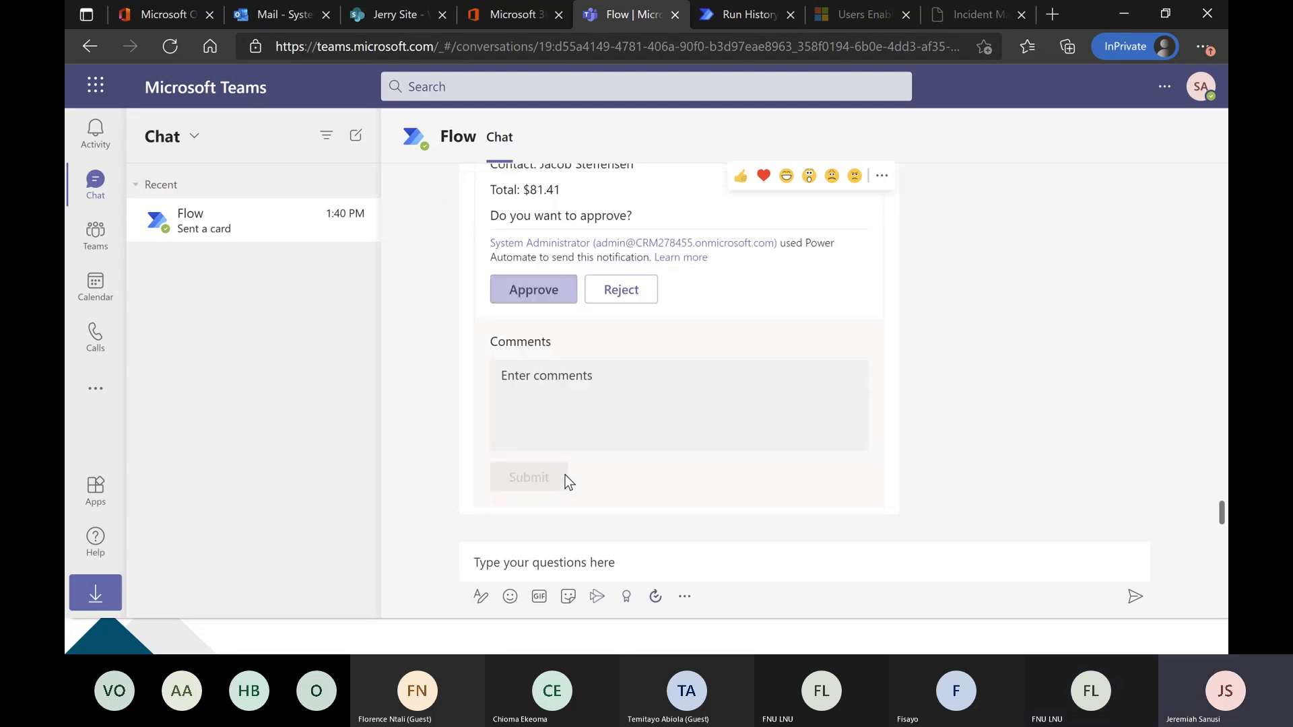
Check the flow's run status and the Wogepeef Invoice Table list in SharePoint for the approved invoice.
click(749, 14)
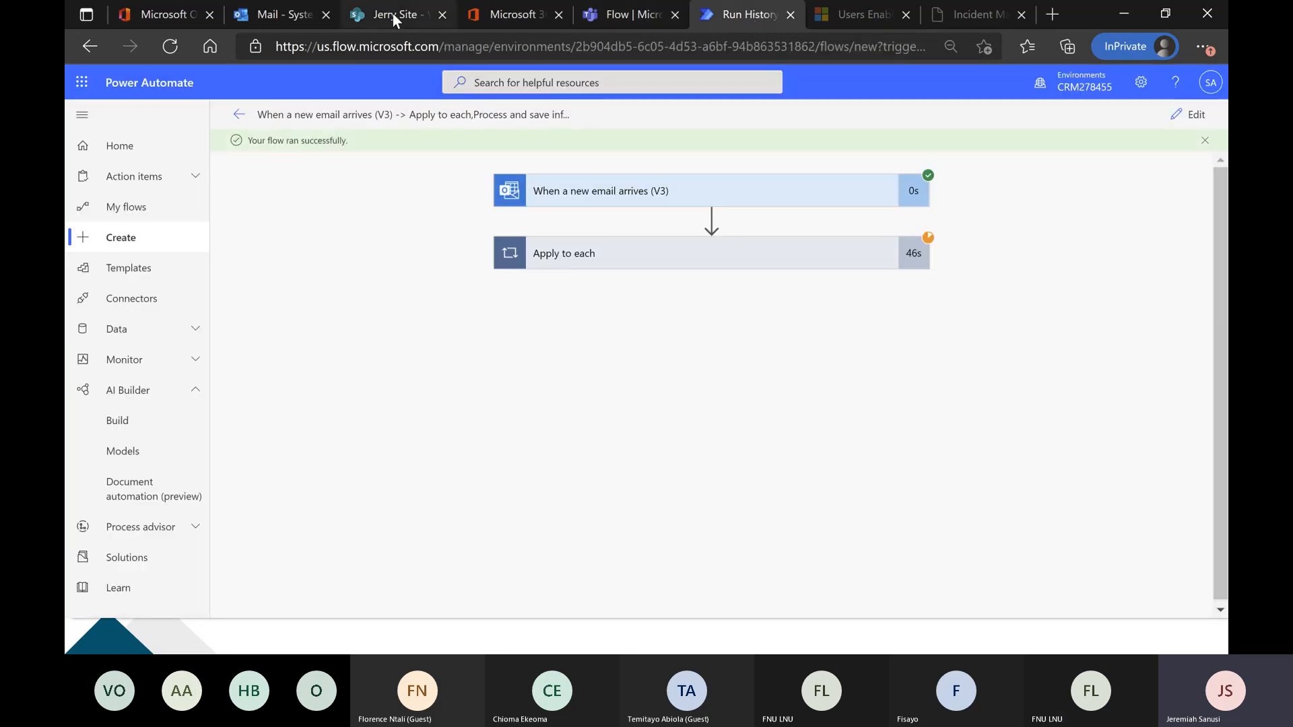
click(394, 13)
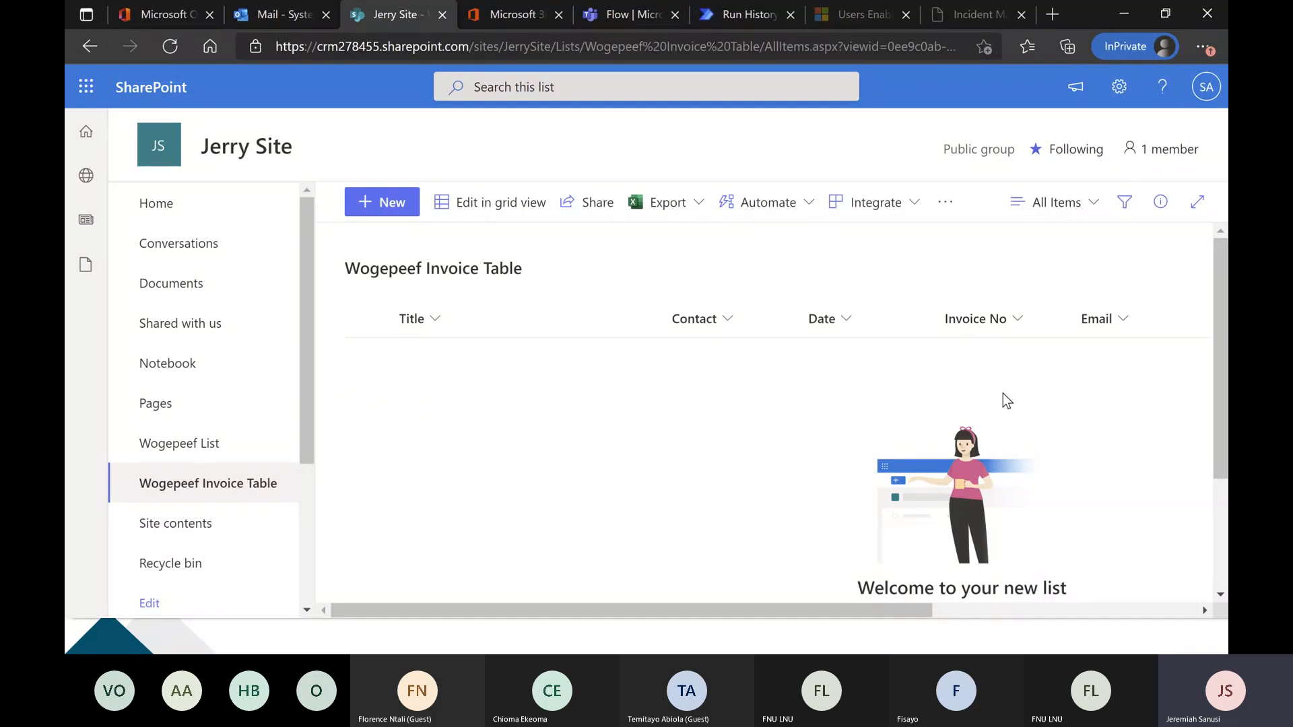
click(748, 14)
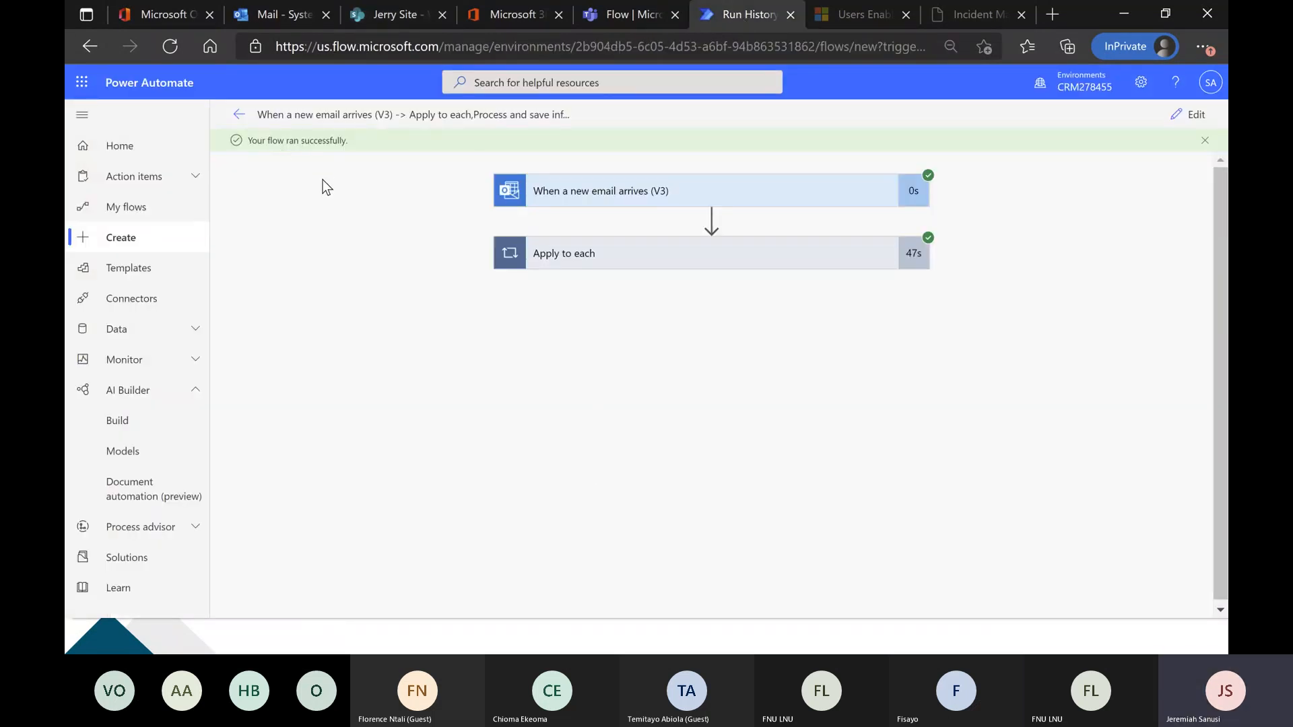
click(393, 18)
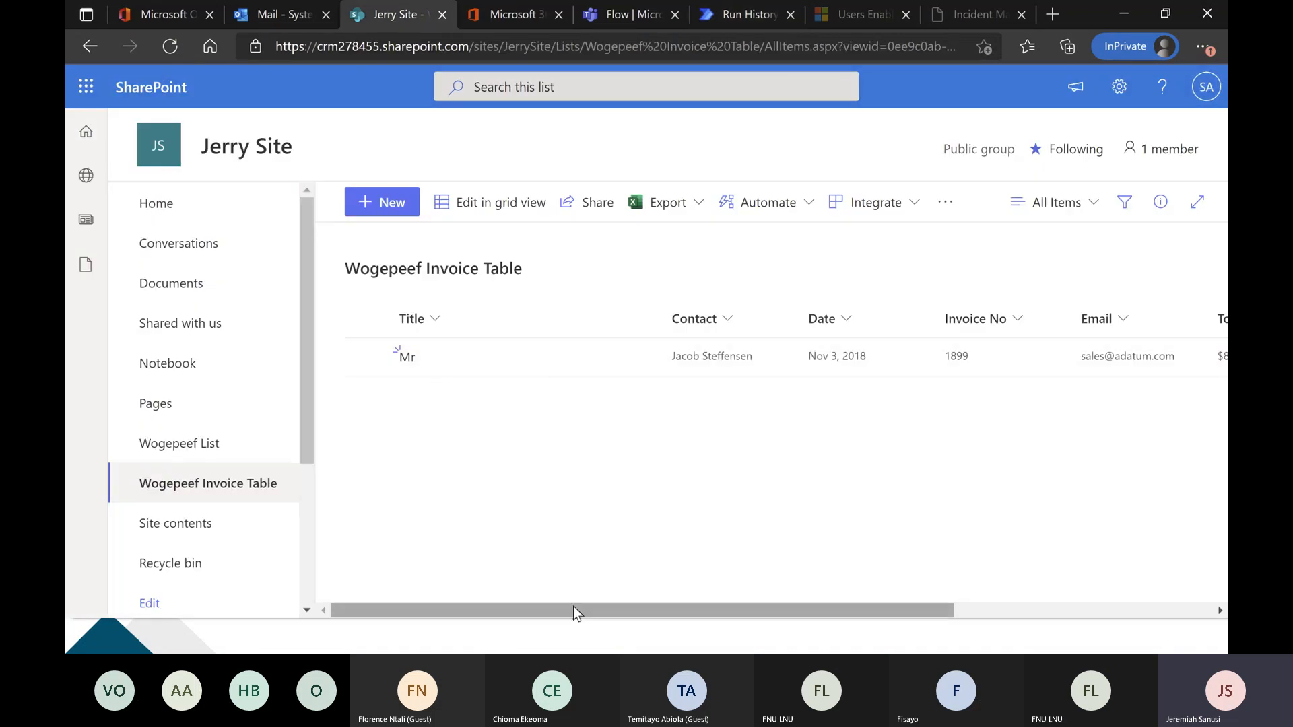
Open the Adatum 4.pdf attachment in the Outlook web inbox and check its invoice number, date and total against the SharePoint entry.
mouse_move(574, 609)
mouse_down()
mouse_move(862, 608)
mouse_move(565, 612)
mouse_up()
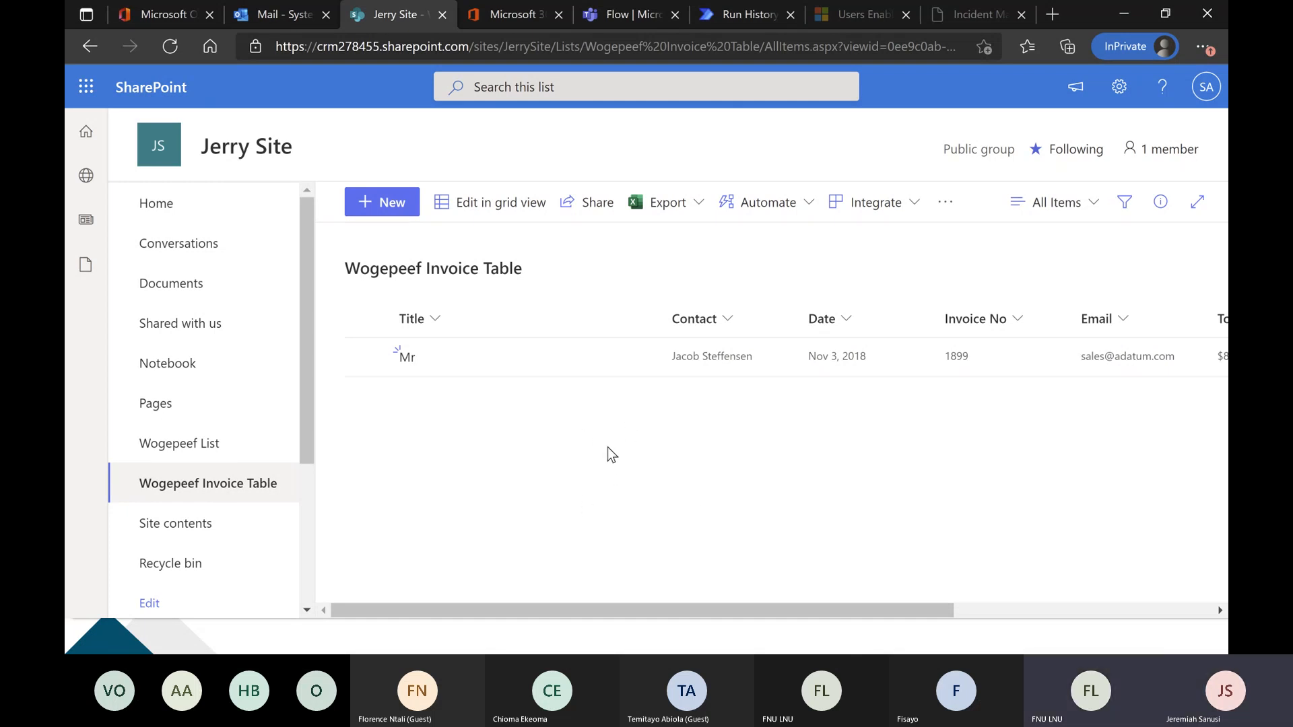
click(267, 16)
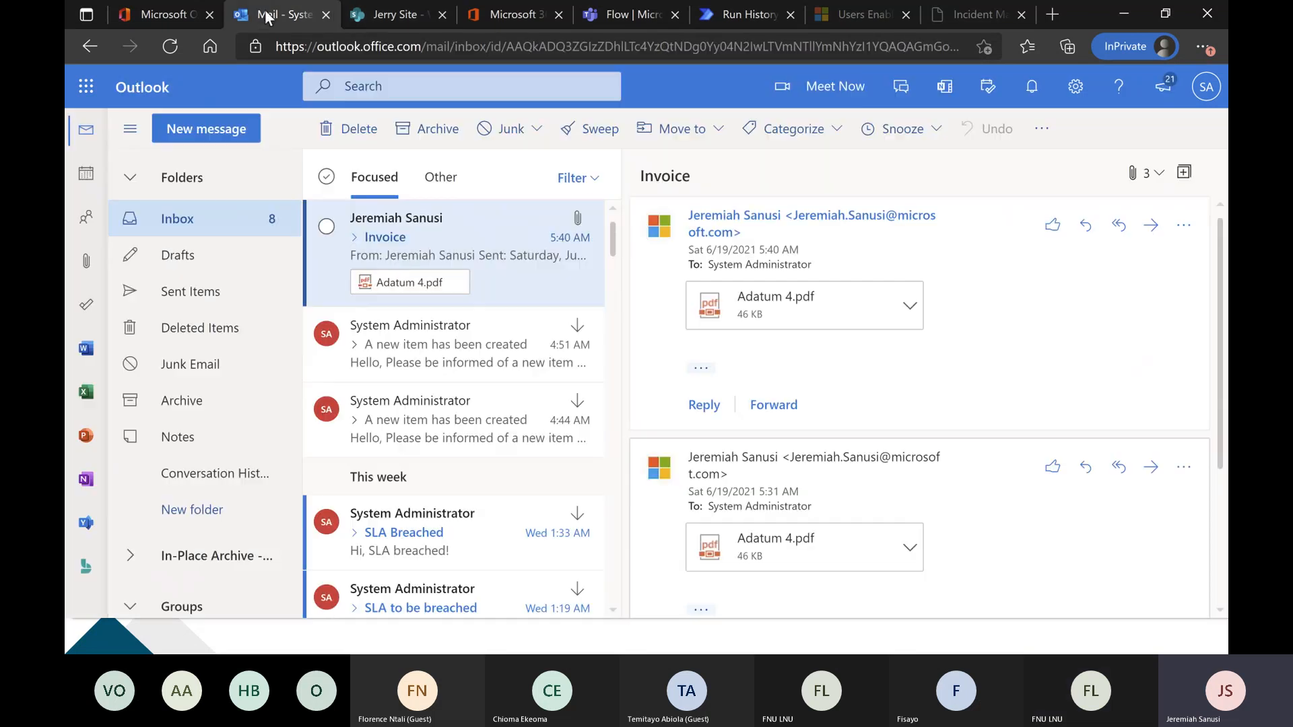
click(802, 309)
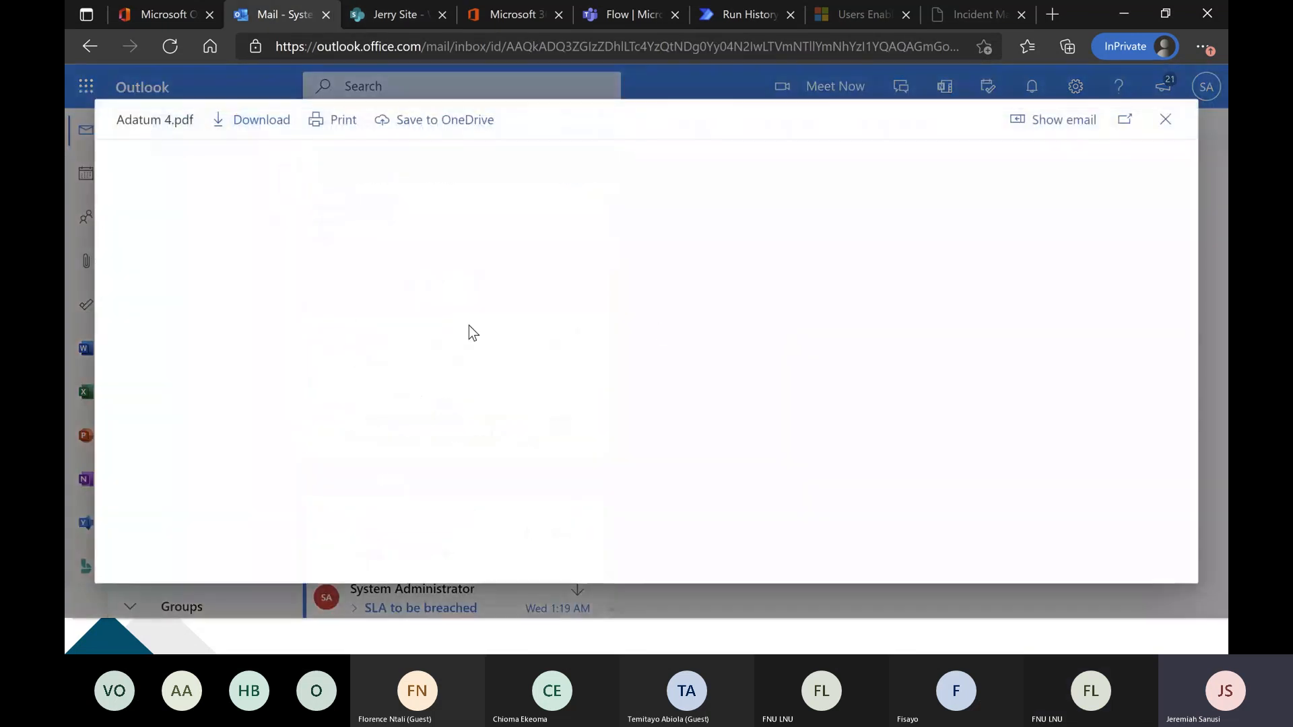
scroll(572, 274, down, 4)
scroll(439, 252, down, 2)
scroll(431, 283, up, 6)
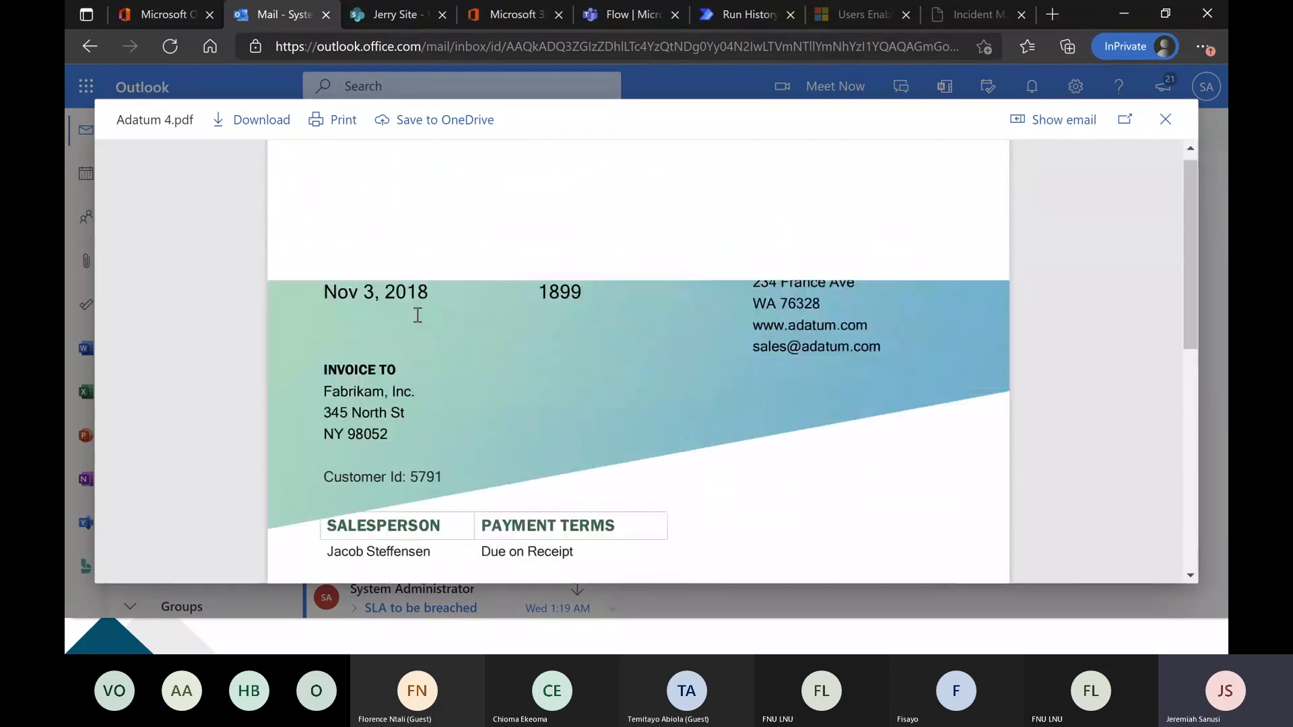
double_click(554, 303)
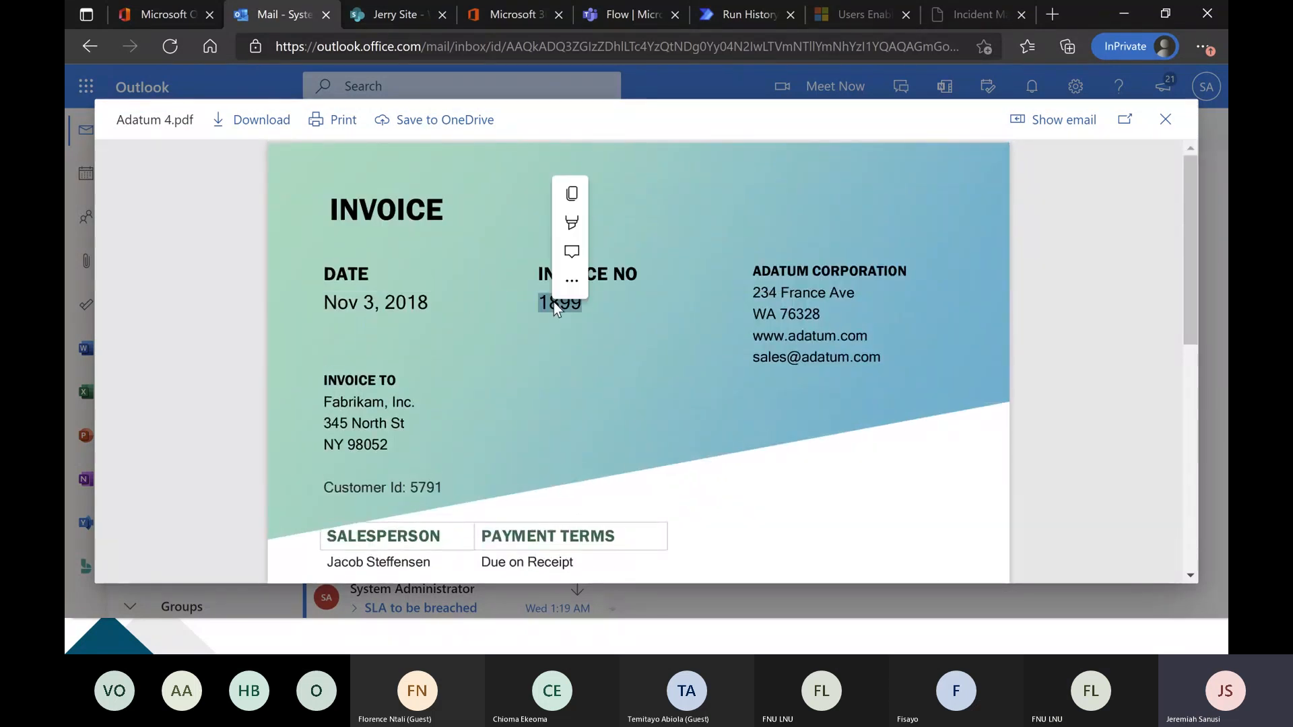
drag(431, 304, 325, 304)
click(430, 334)
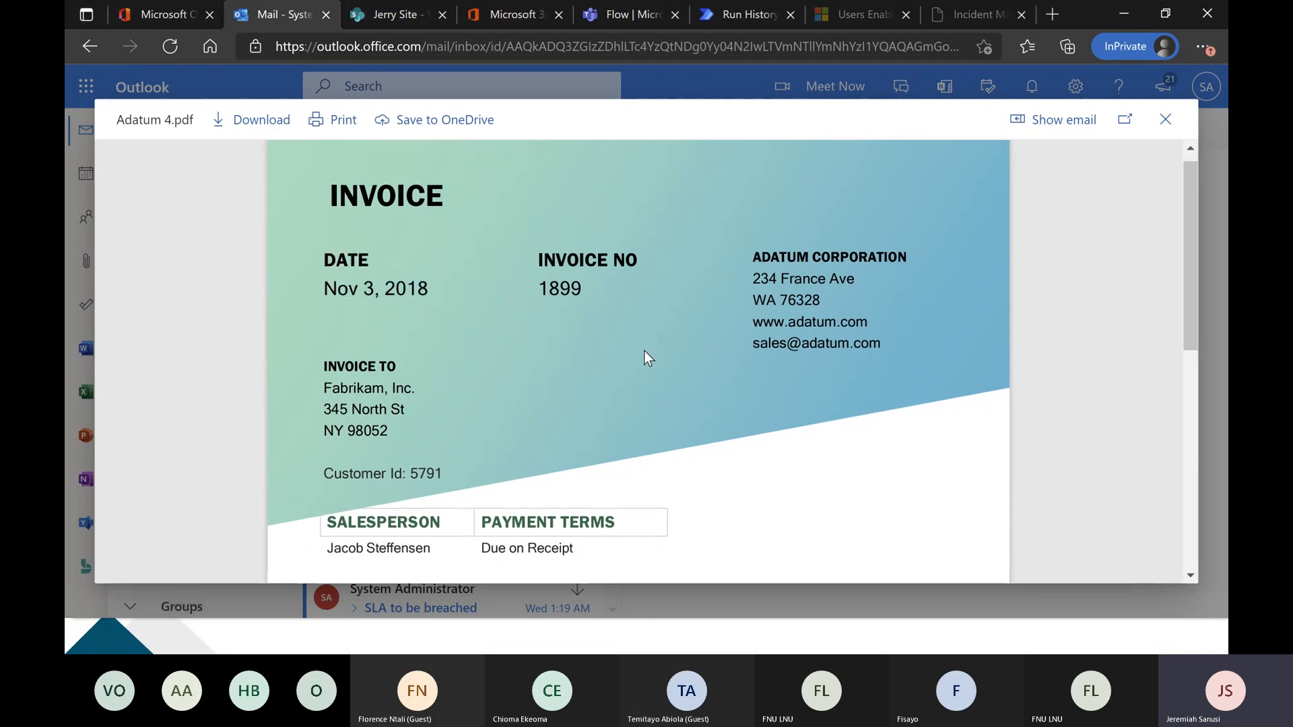
scroll(643, 354, down, 10)
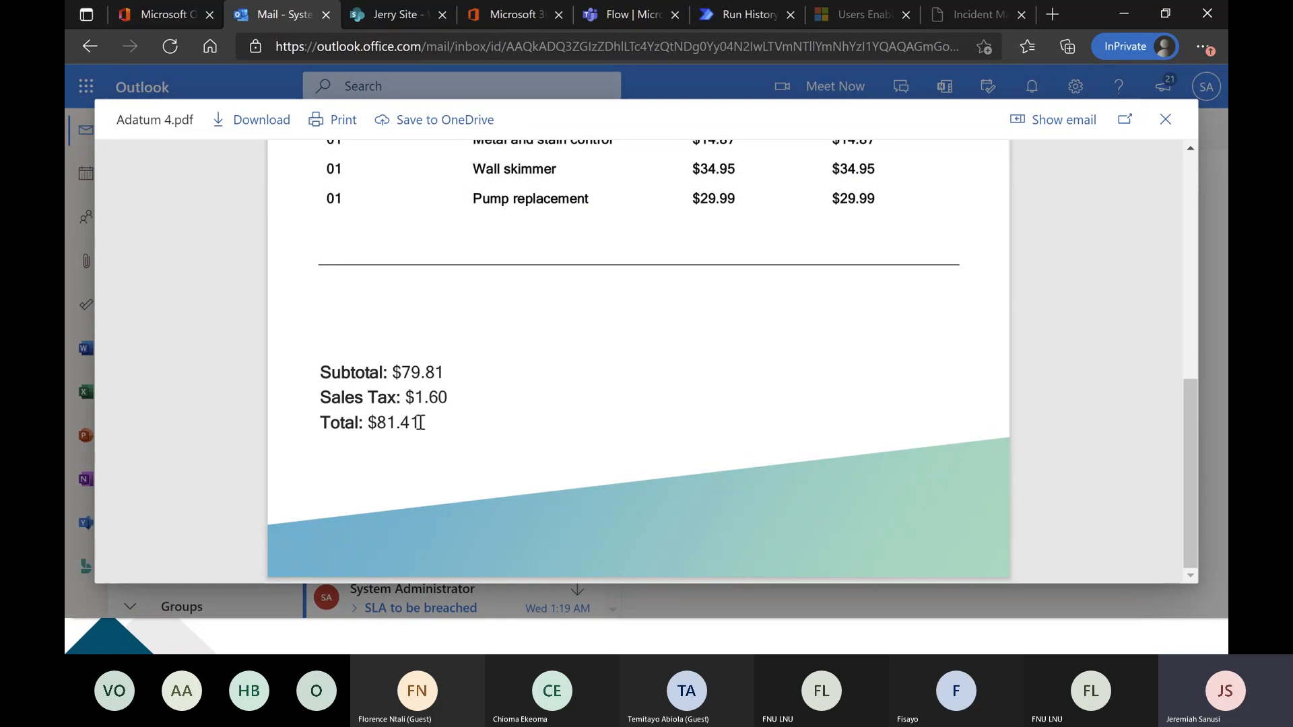
drag(424, 422, 369, 423)
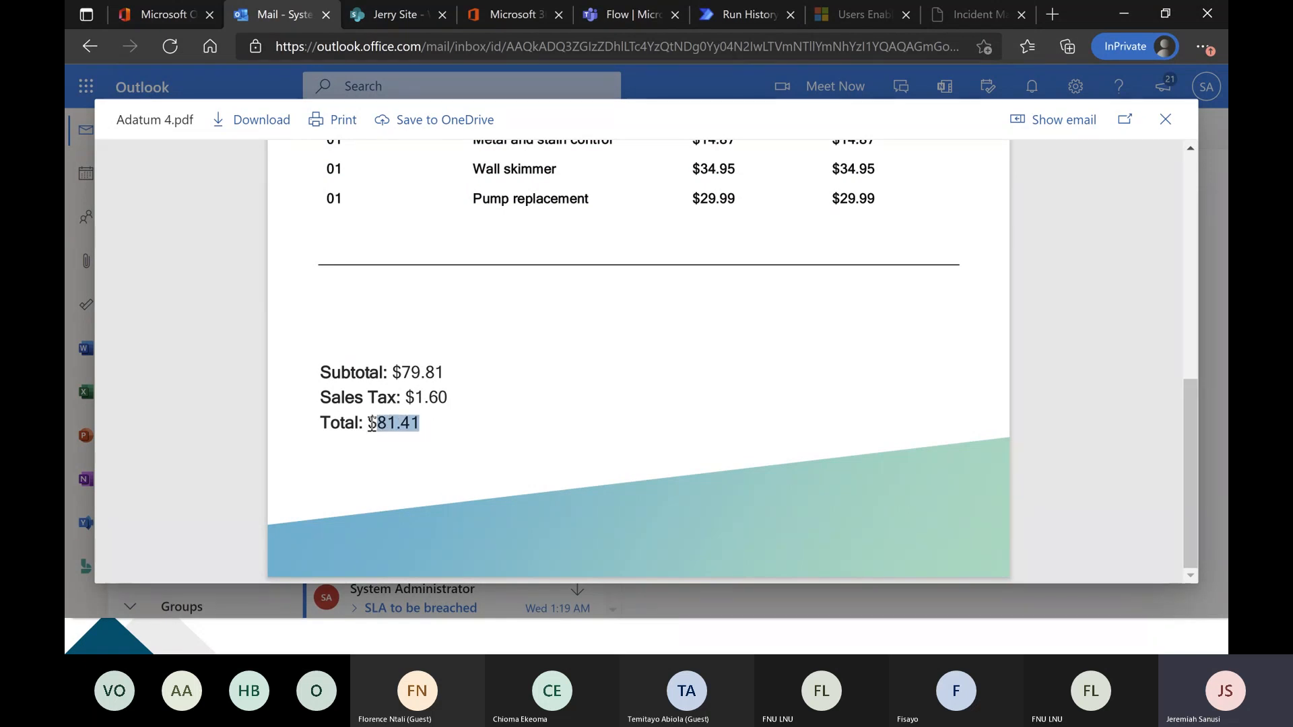
click(429, 406)
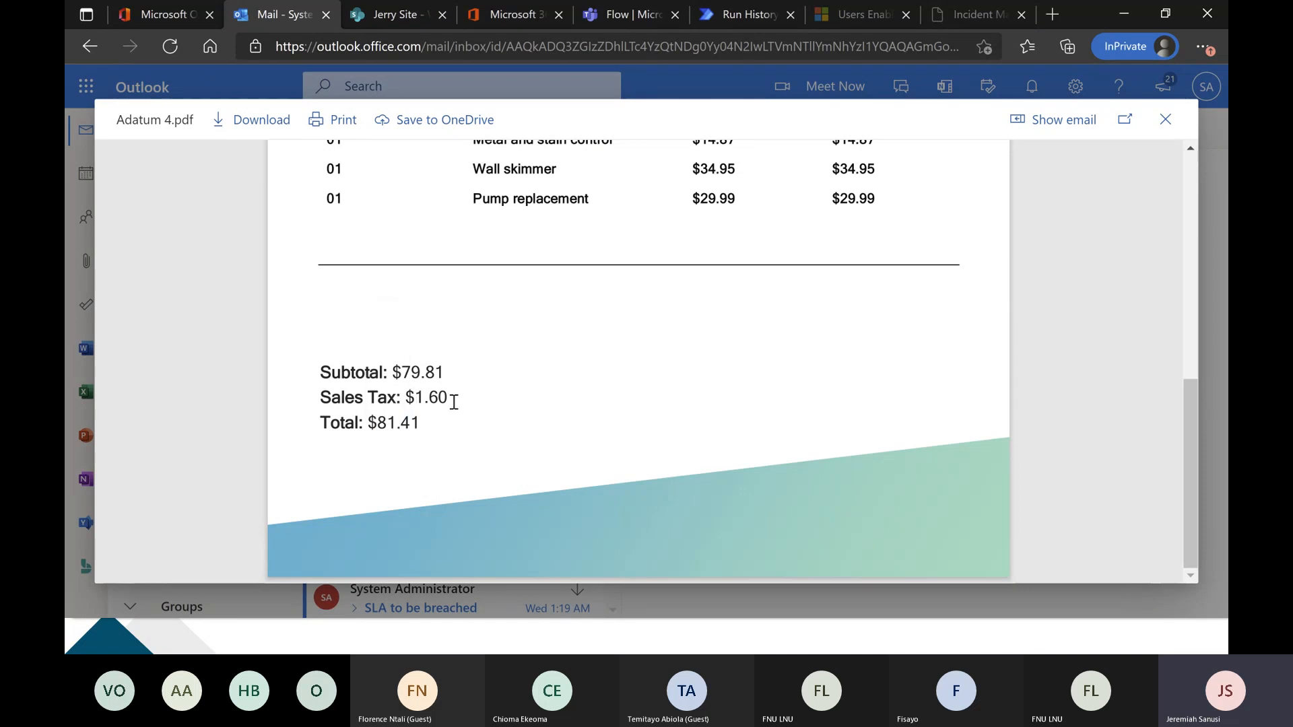
Review the invoice's date, number, salesperson and total once more, then close the PDF preview.
scroll(453, 402, up, 6)
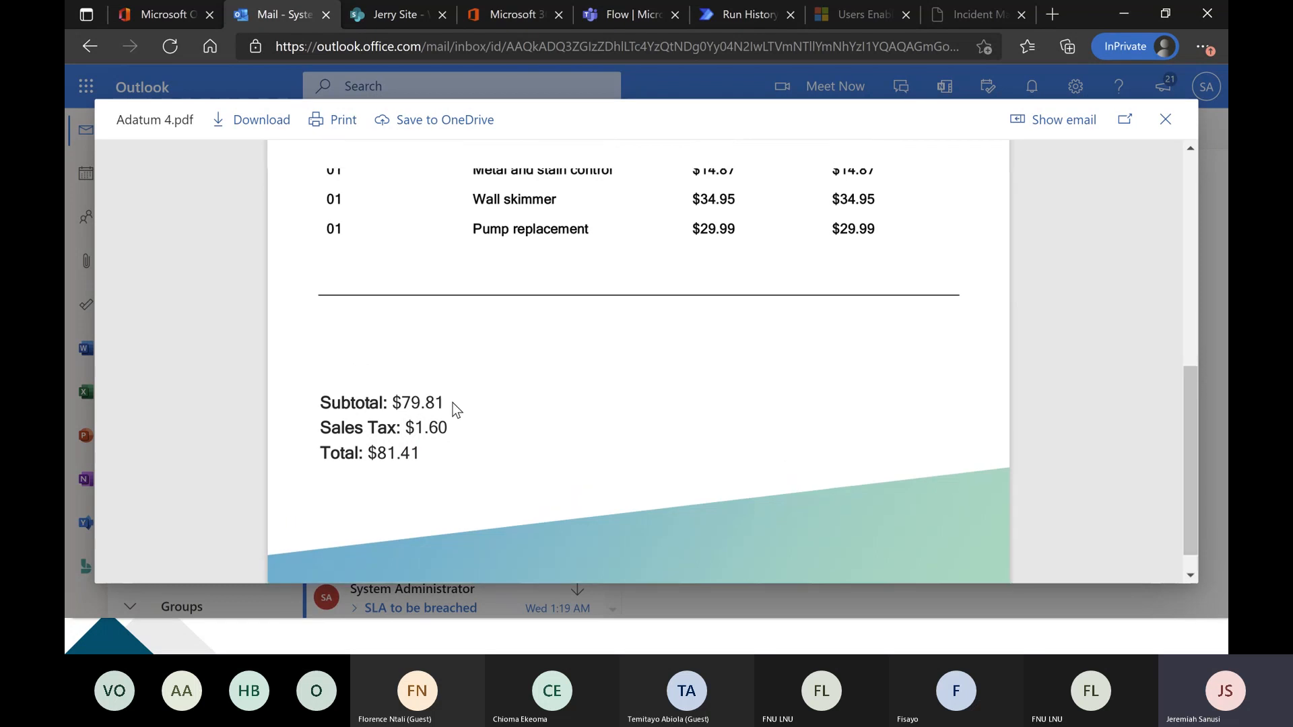
scroll(596, 338, up, 2)
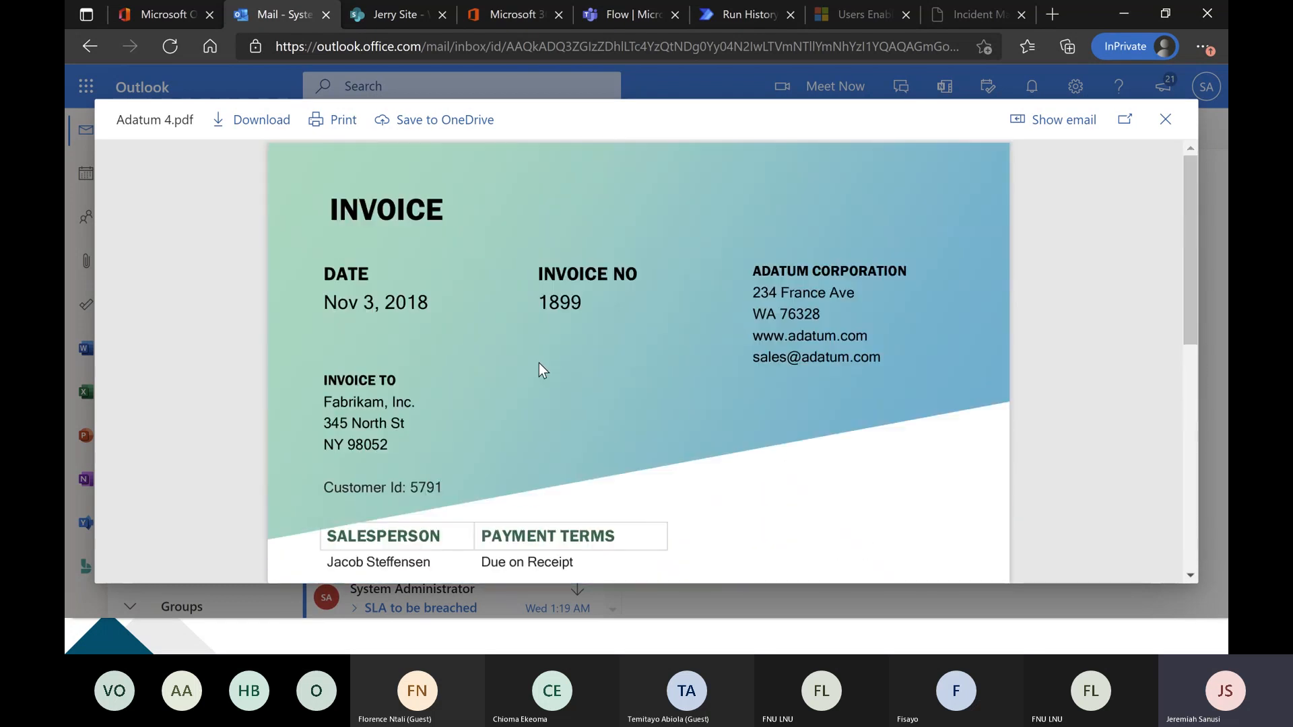
drag(433, 305, 323, 306)
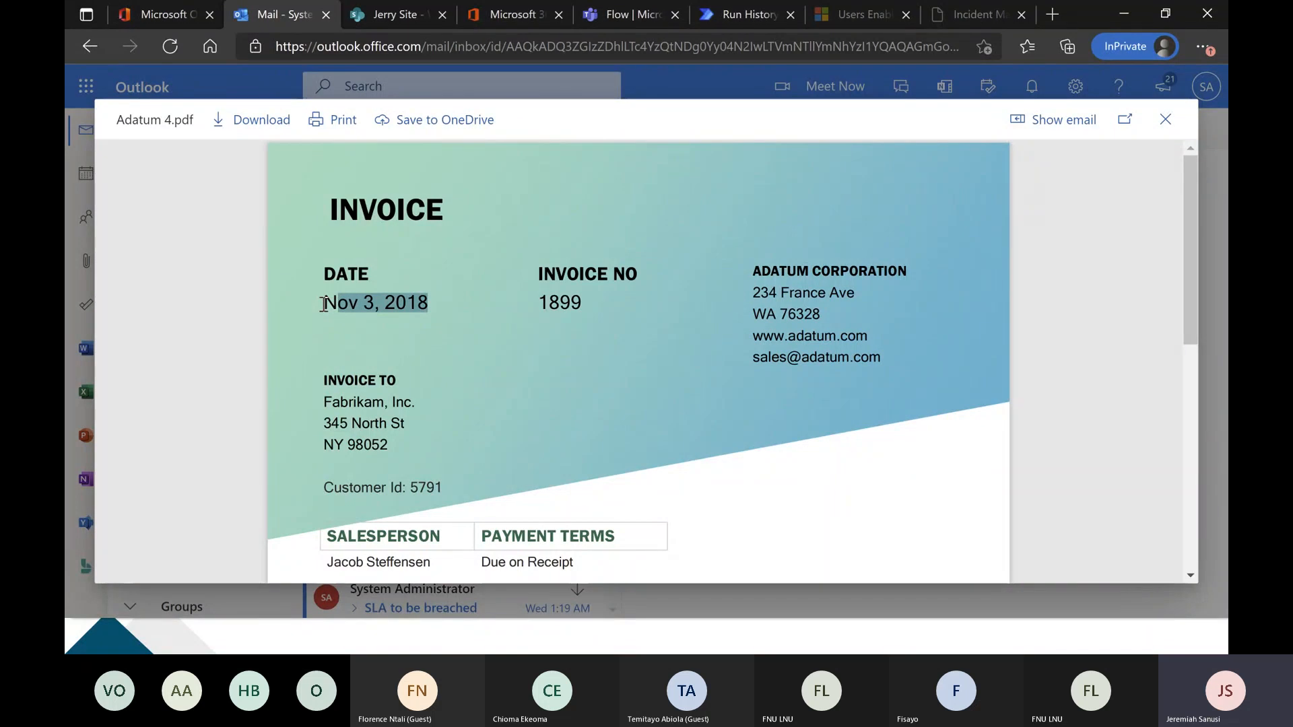
double_click(561, 303)
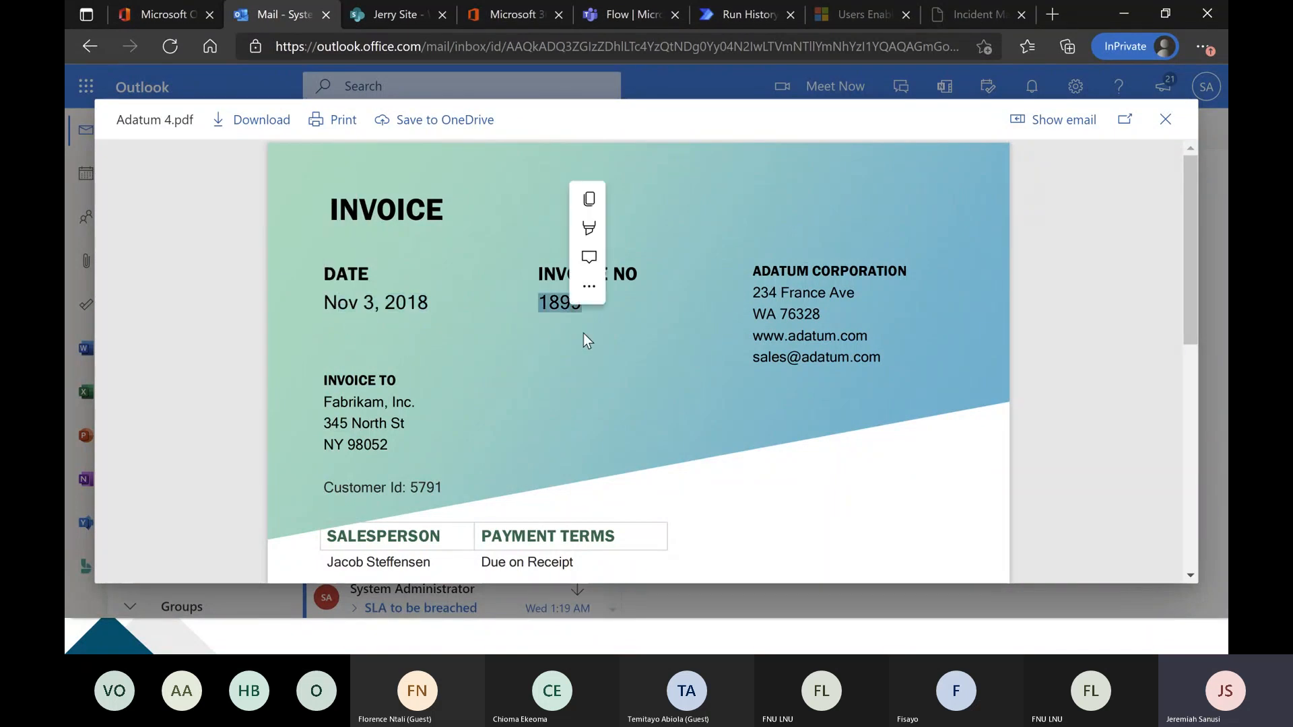
click(725, 405)
scroll(653, 386, down, 3)
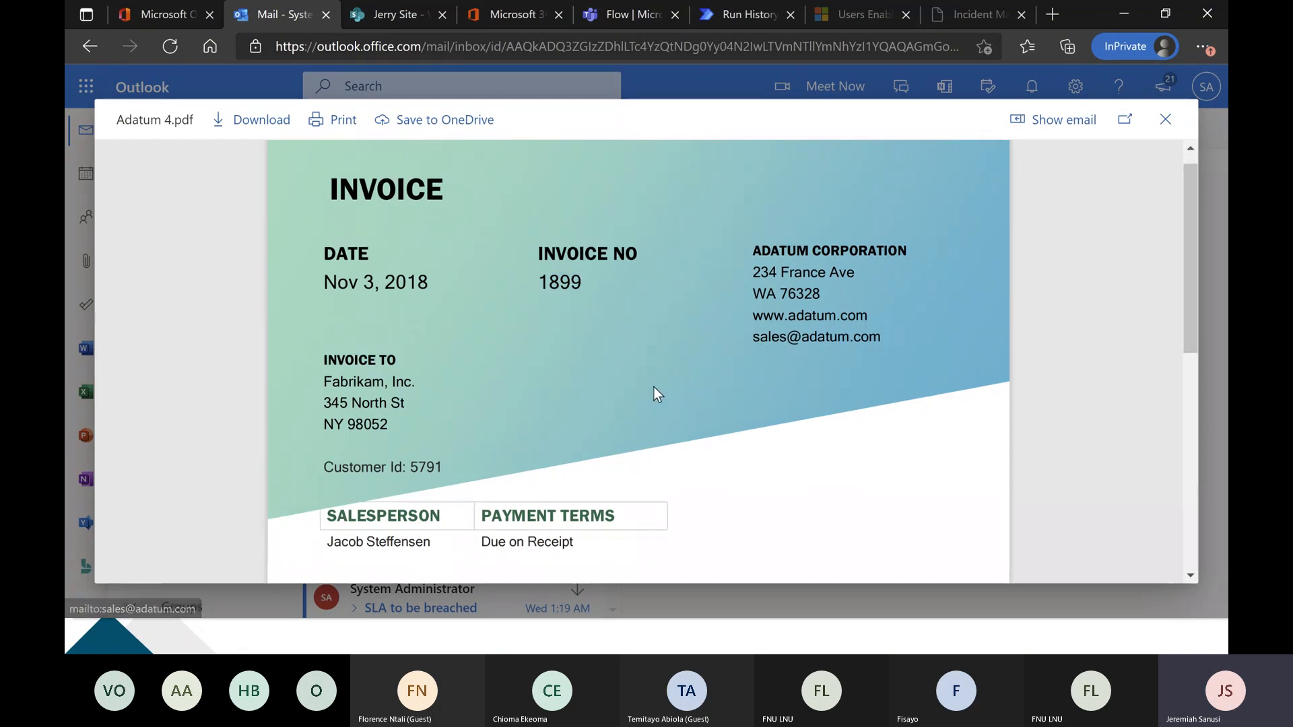
drag(444, 371, 330, 365)
scroll(456, 377, down, 4)
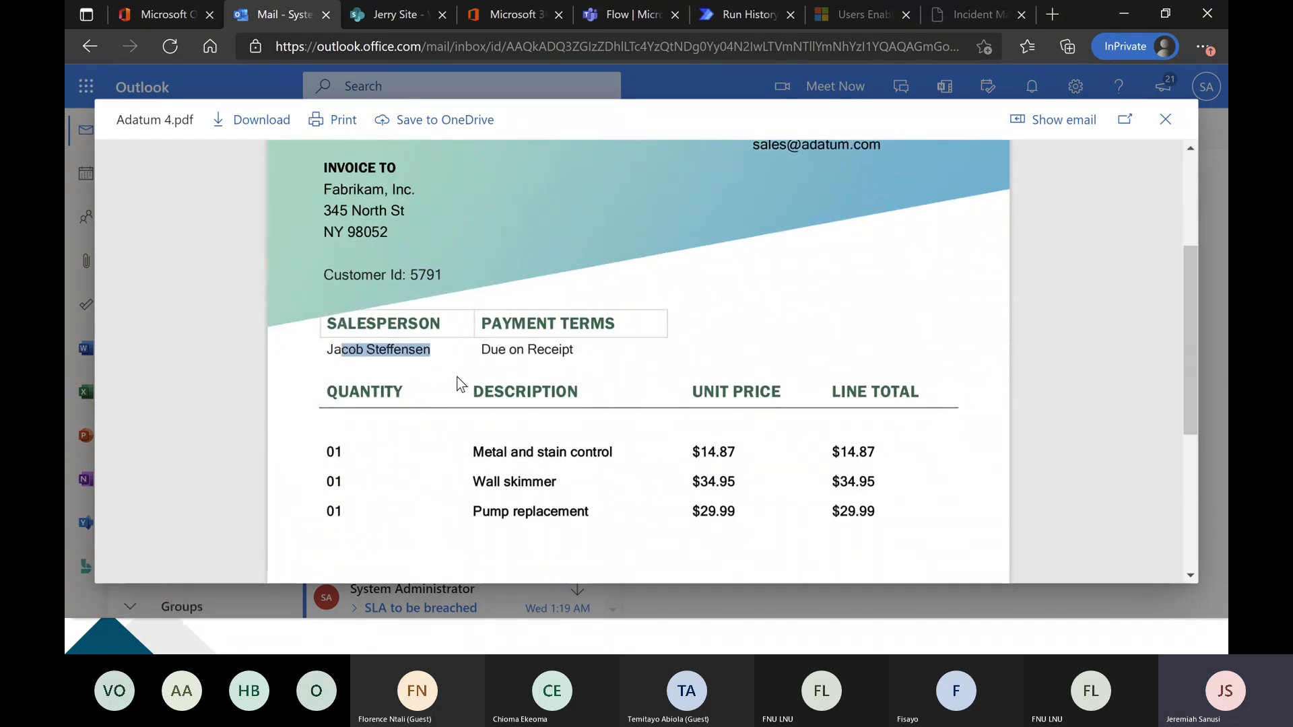
drag(418, 482, 396, 482)
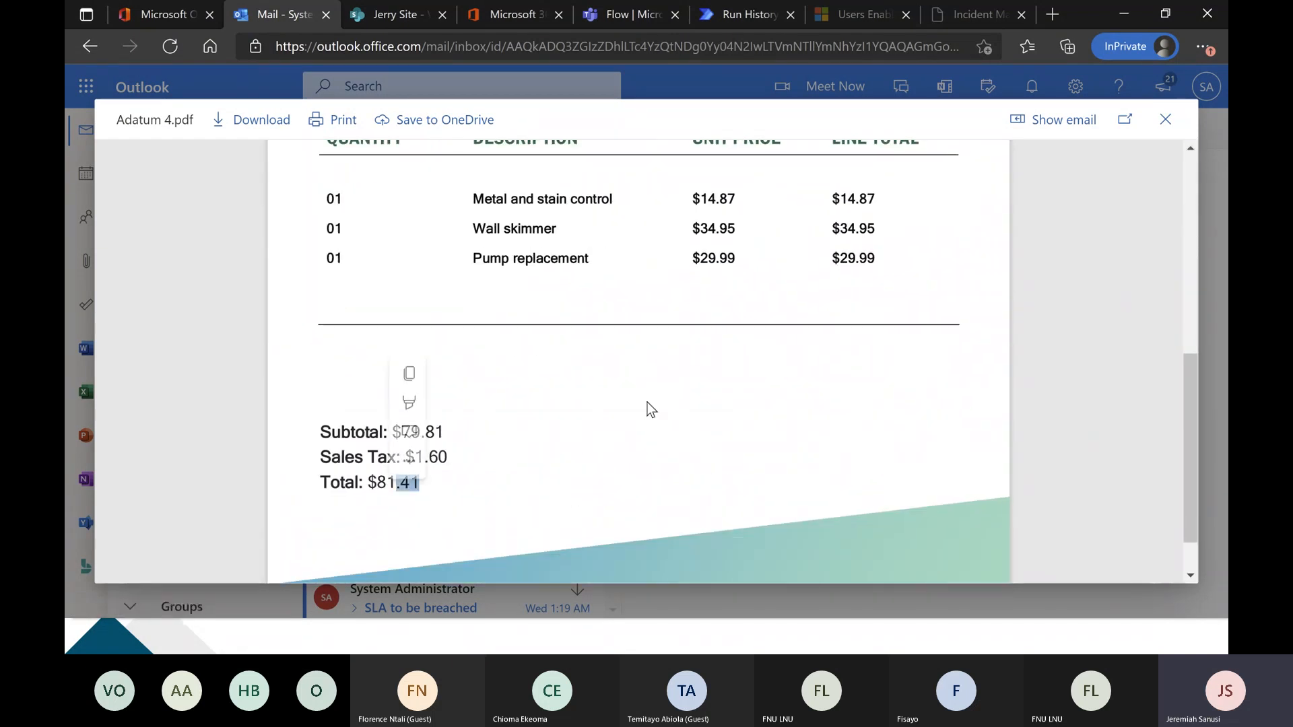
click(1165, 119)
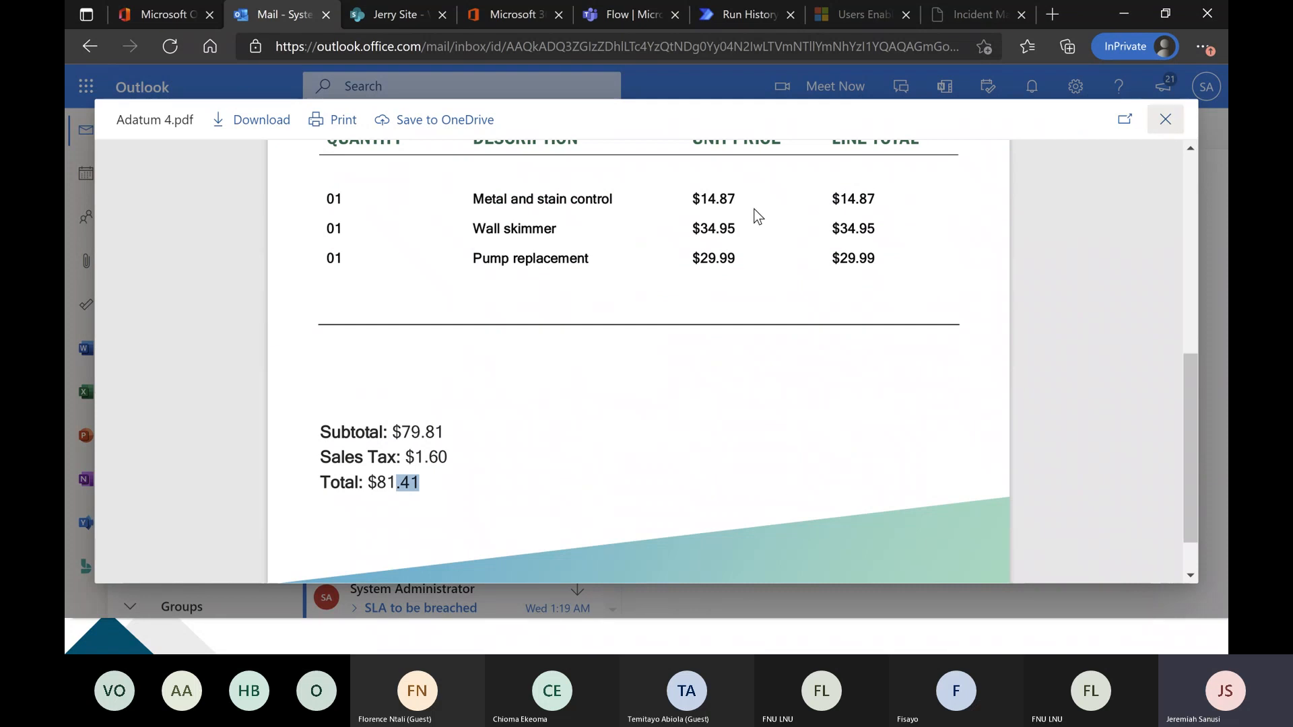
Open the Power Virtual Agents site, powerva.microsoft.com, in a new browser tab.
click(741, 13)
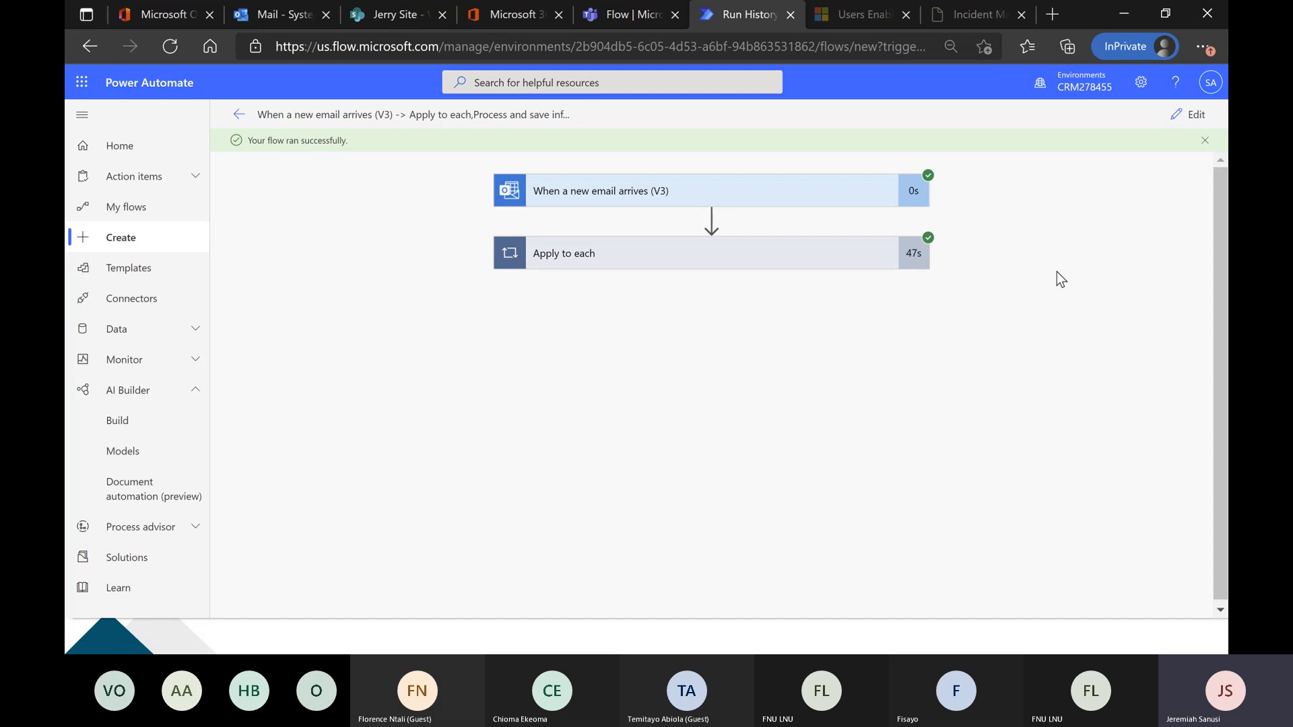
click(1053, 9)
text(powerva.microsoft.com)
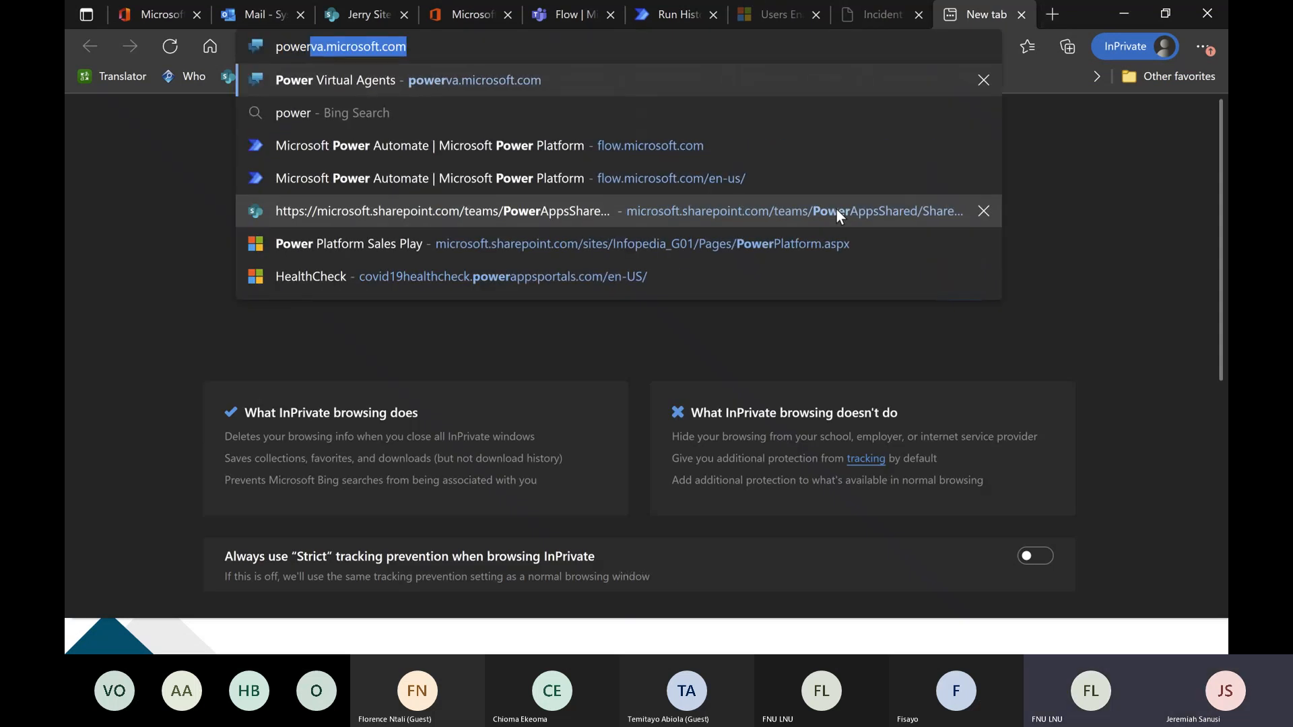
key(Return)
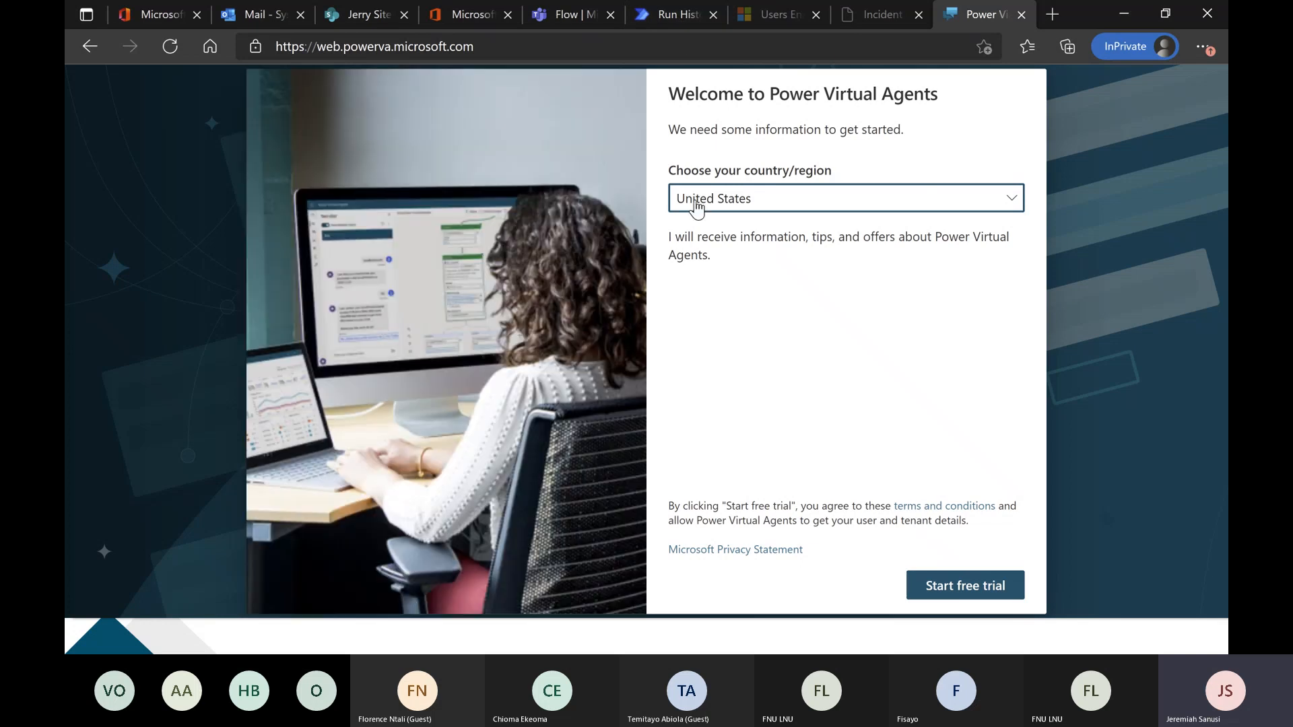
Start the Power Virtual Agents free trial with United States as the country/region.
click(973, 592)
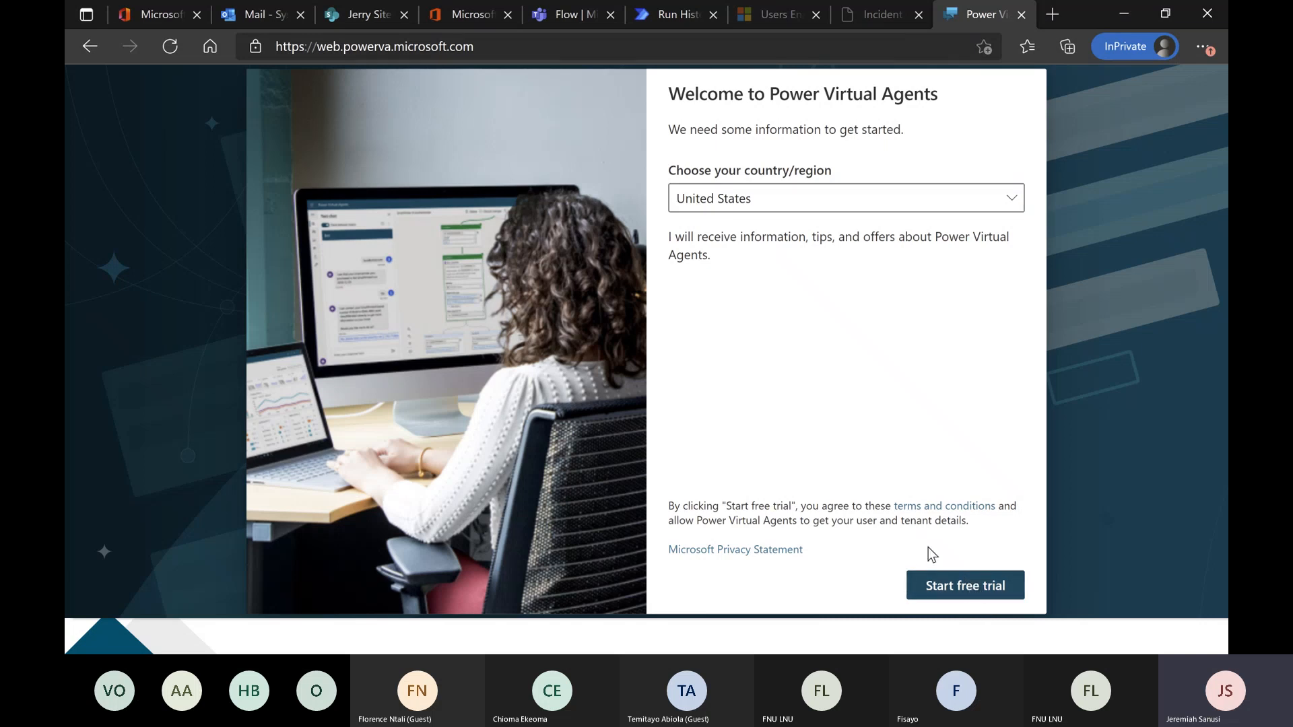
click(958, 210)
click(958, 209)
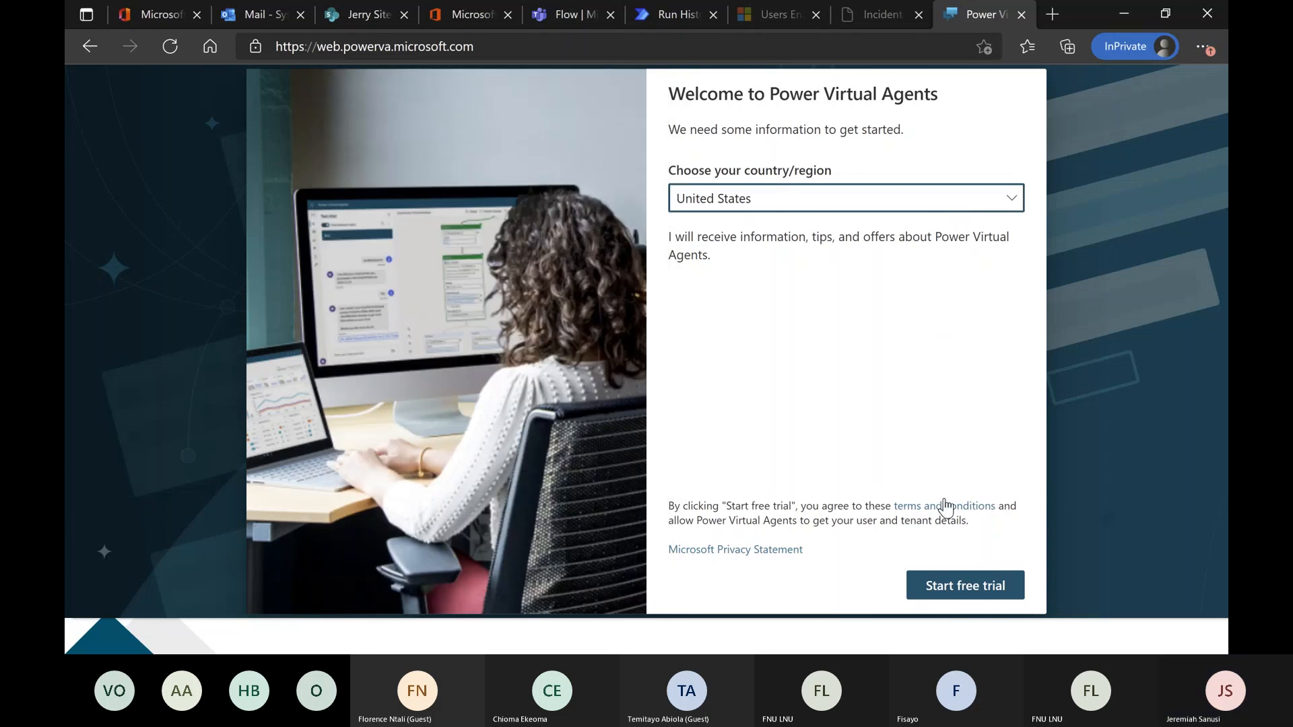
click(957, 590)
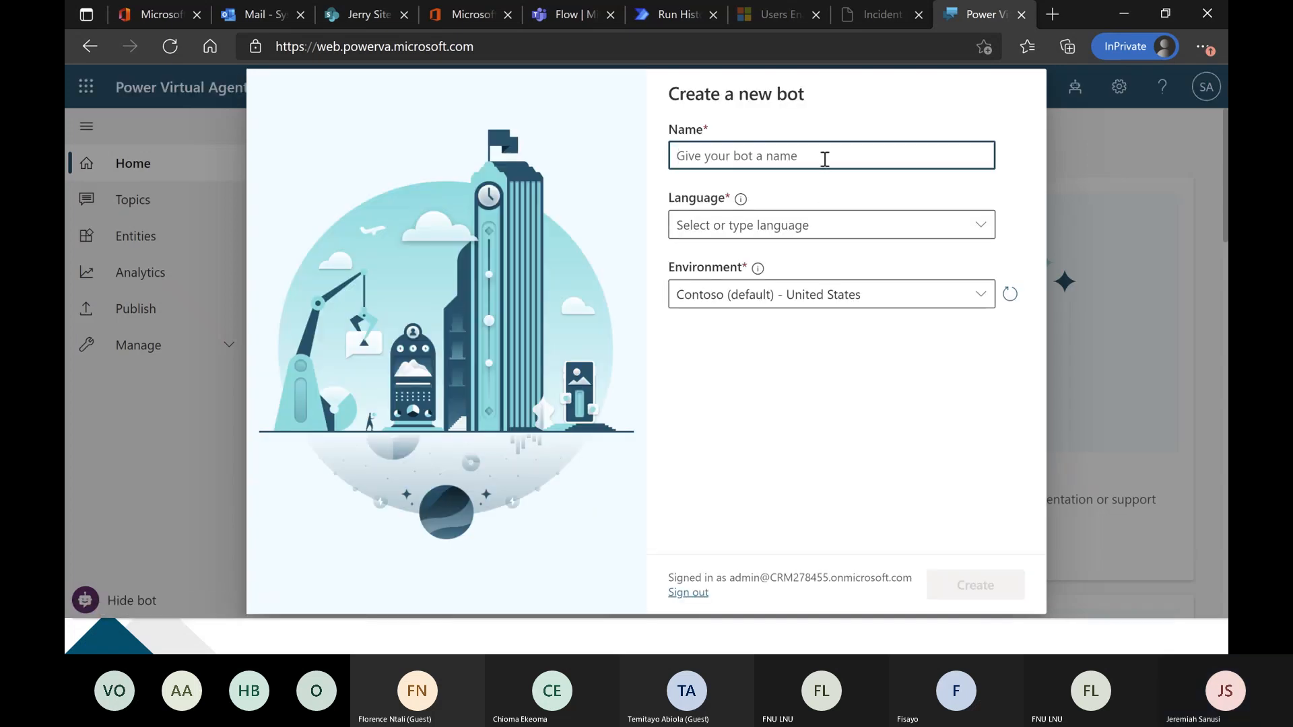
Name the new bot Wogepeef Chatbot and set its language to English (US).
text(Wo)
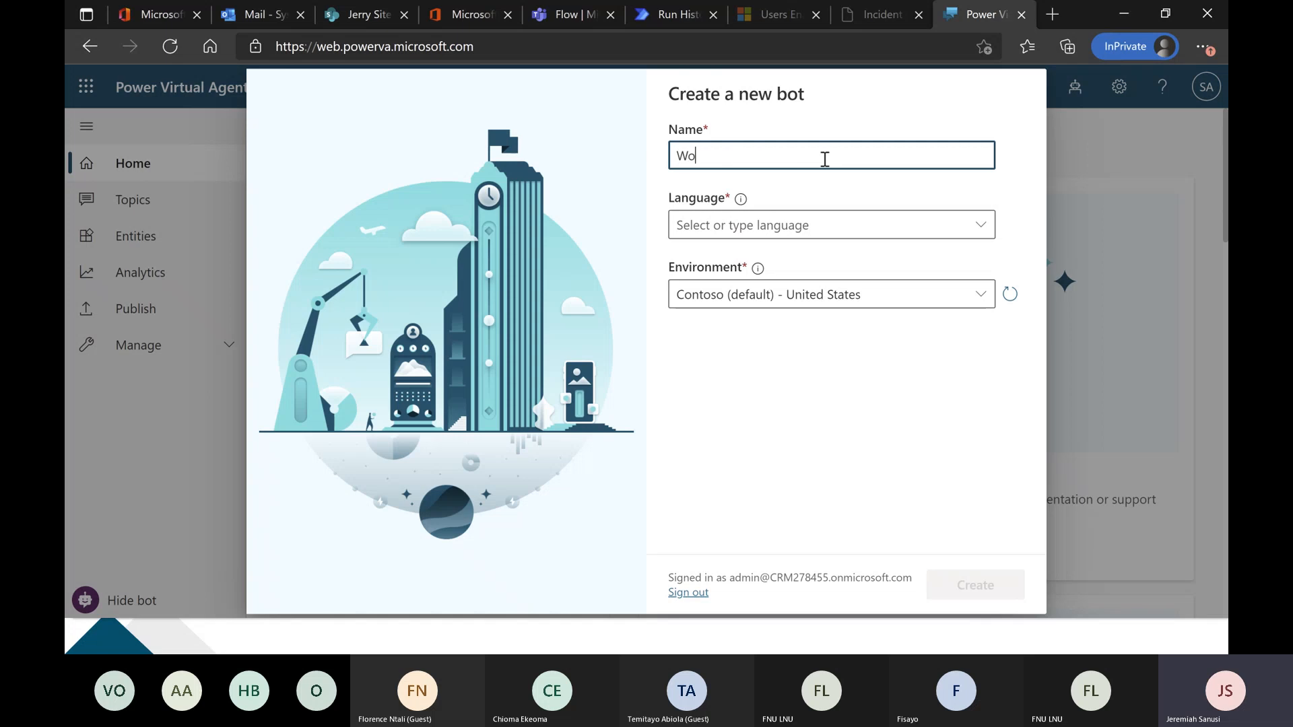
text(gepeef Chatbot)
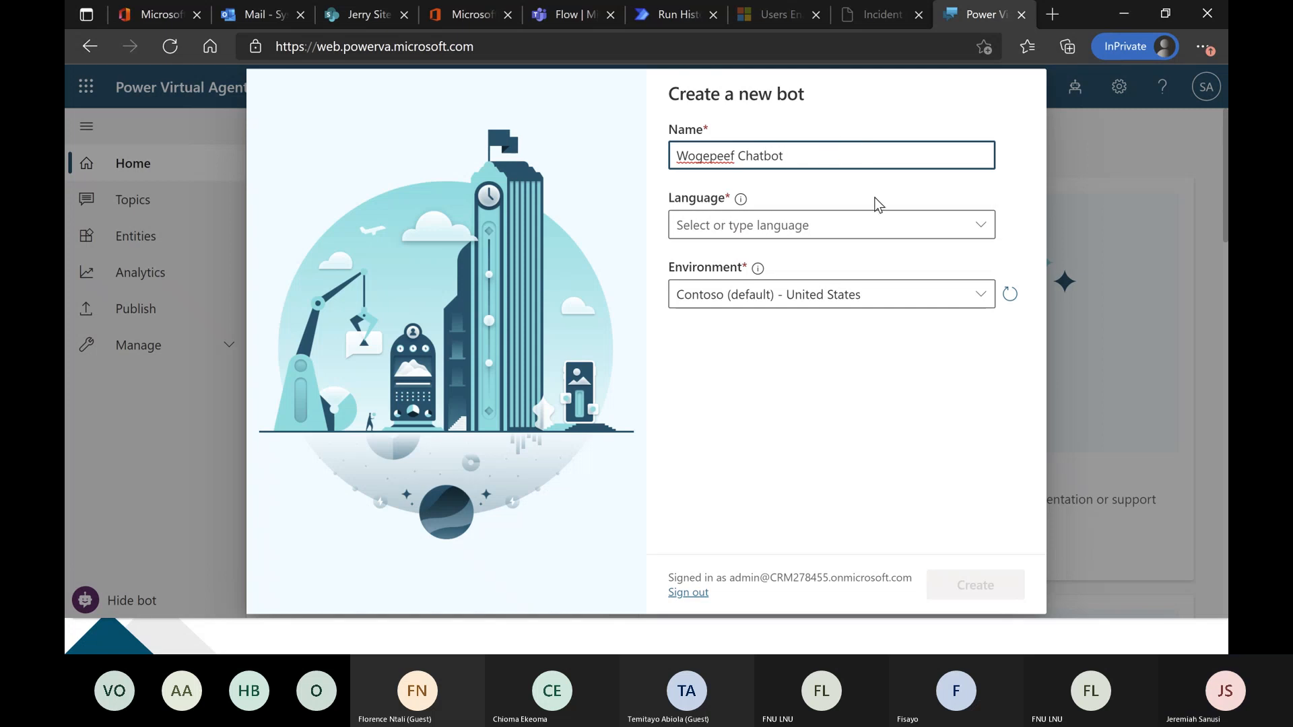
click(895, 227)
text(English (US)
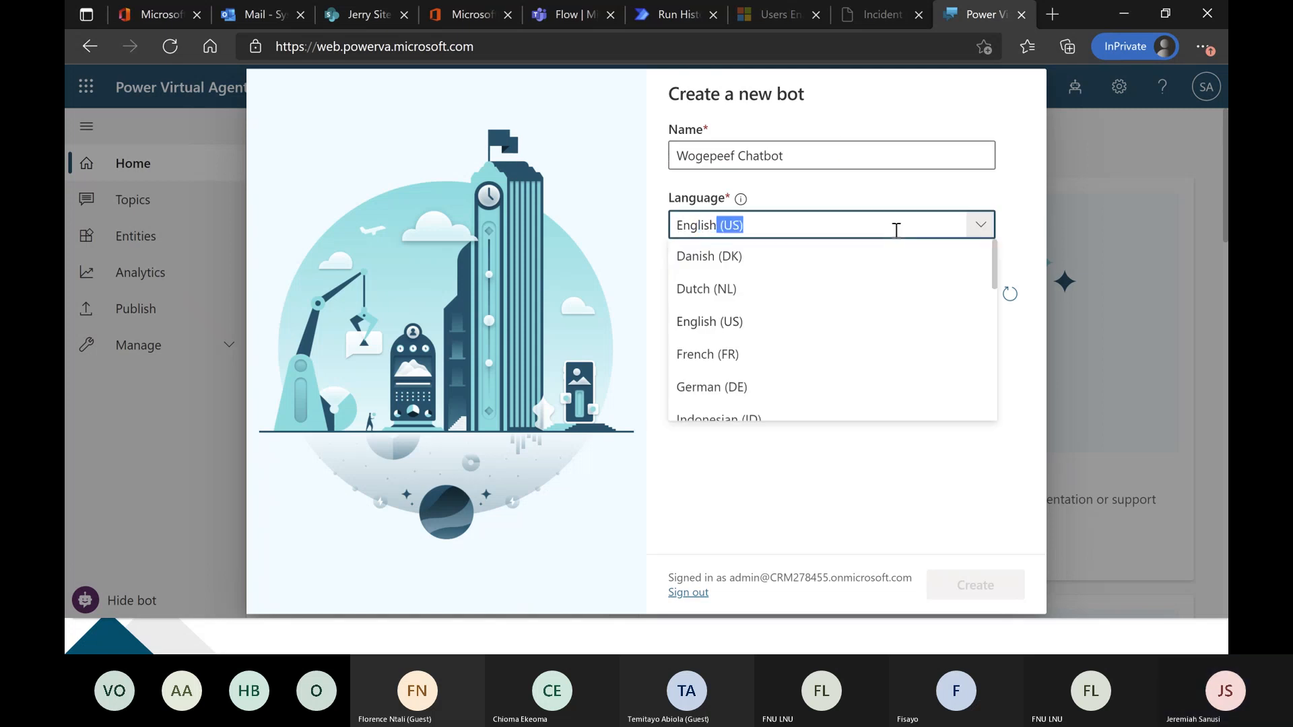
key(Return)
Choose the CRM278455 - United States environment for the bot, check it against the Power Automate environment, and create the bot.
click(920, 296)
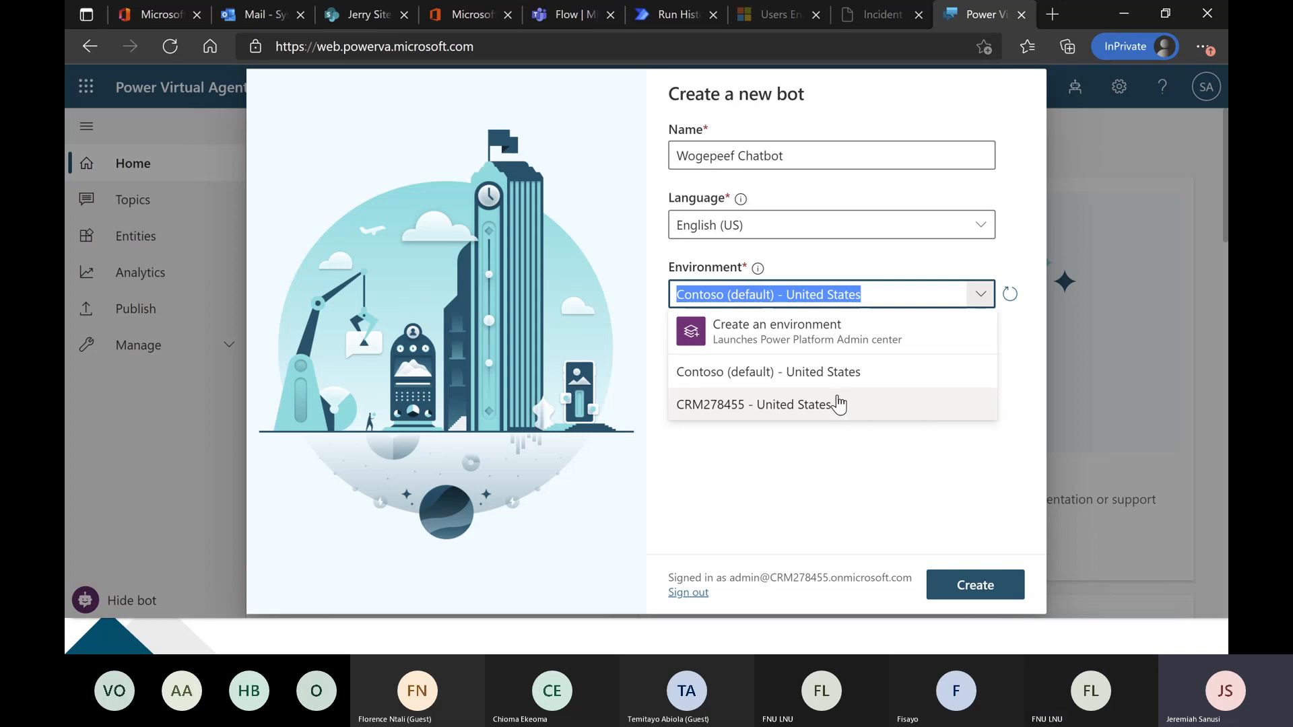
click(878, 408)
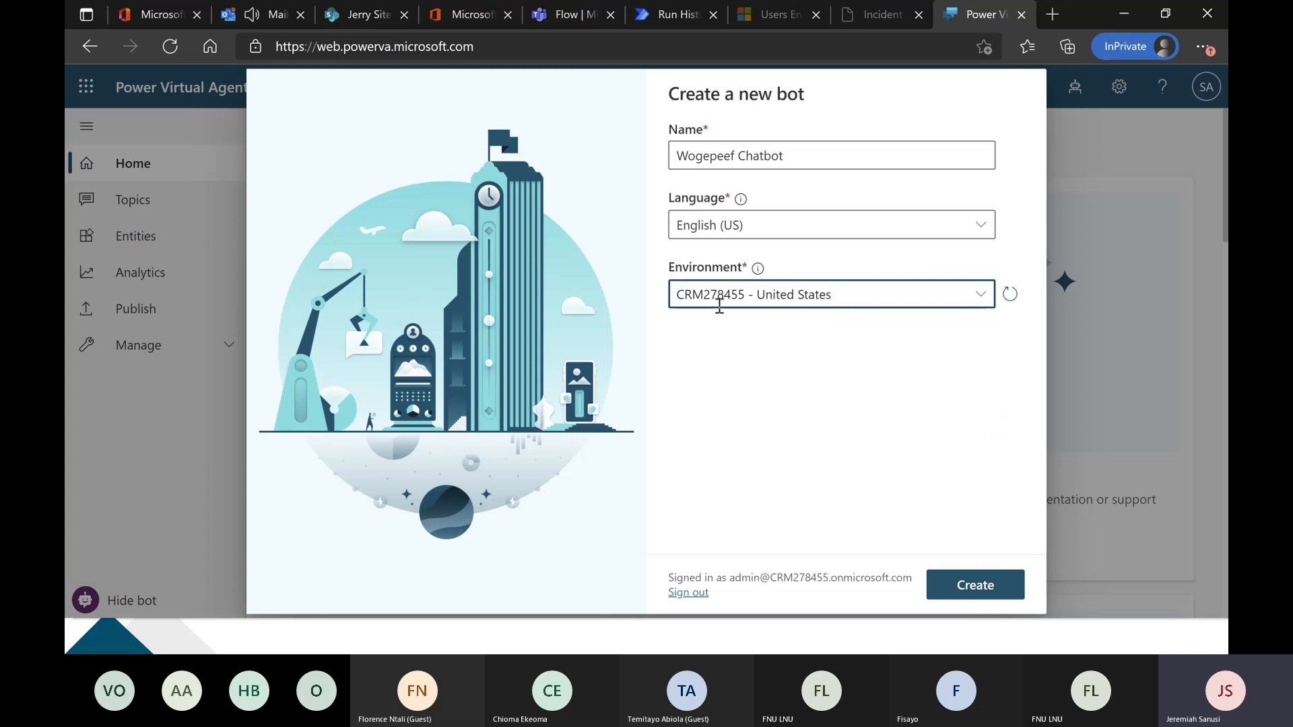
click(677, 14)
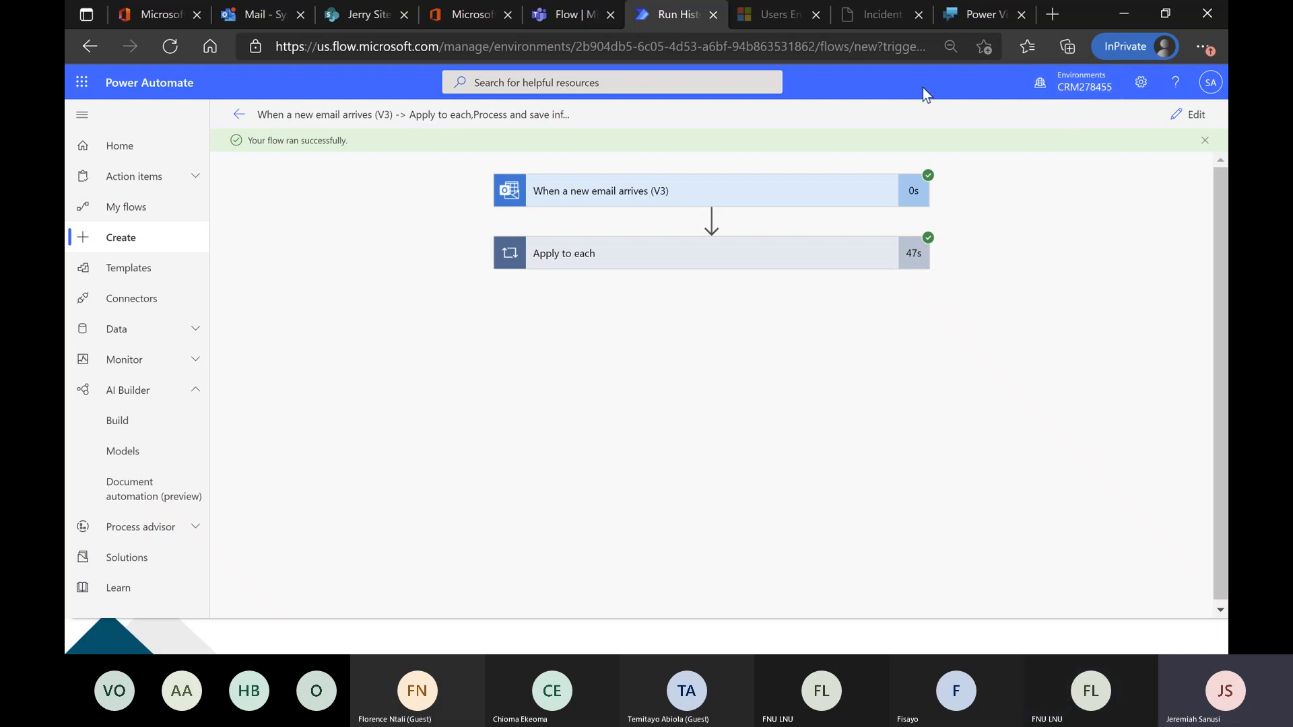
click(987, 15)
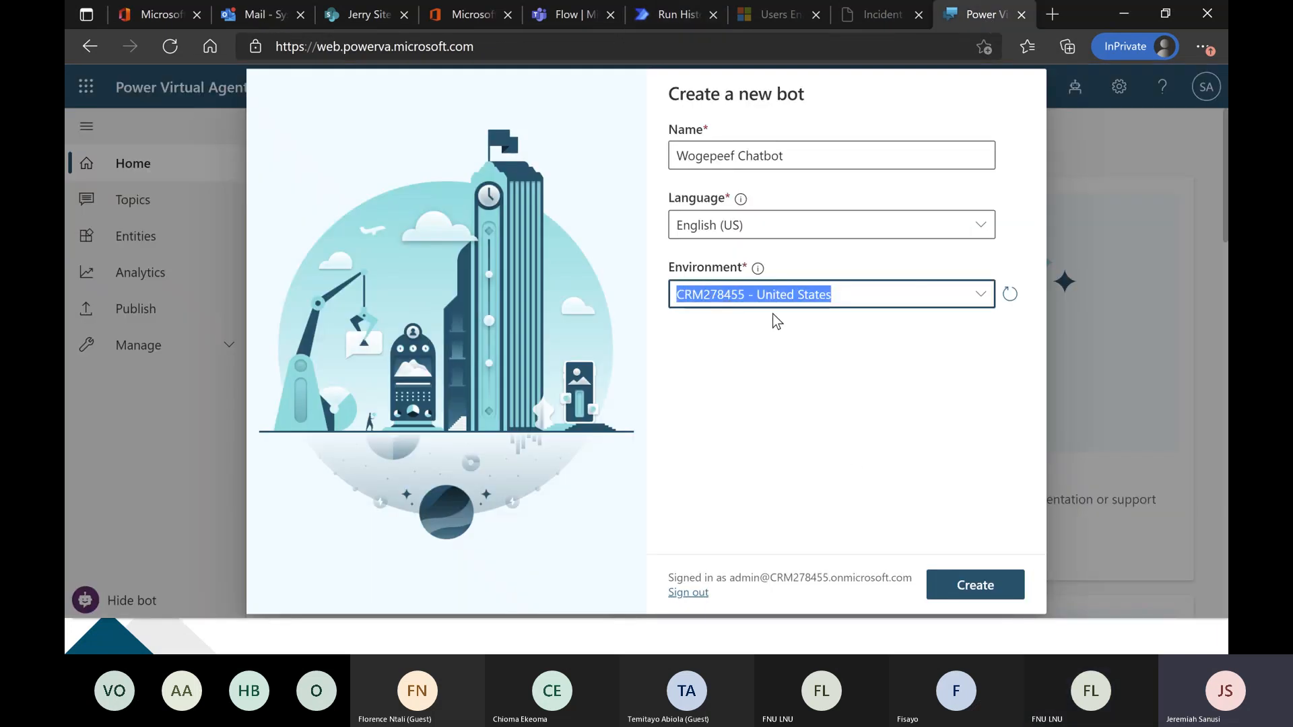
click(975, 585)
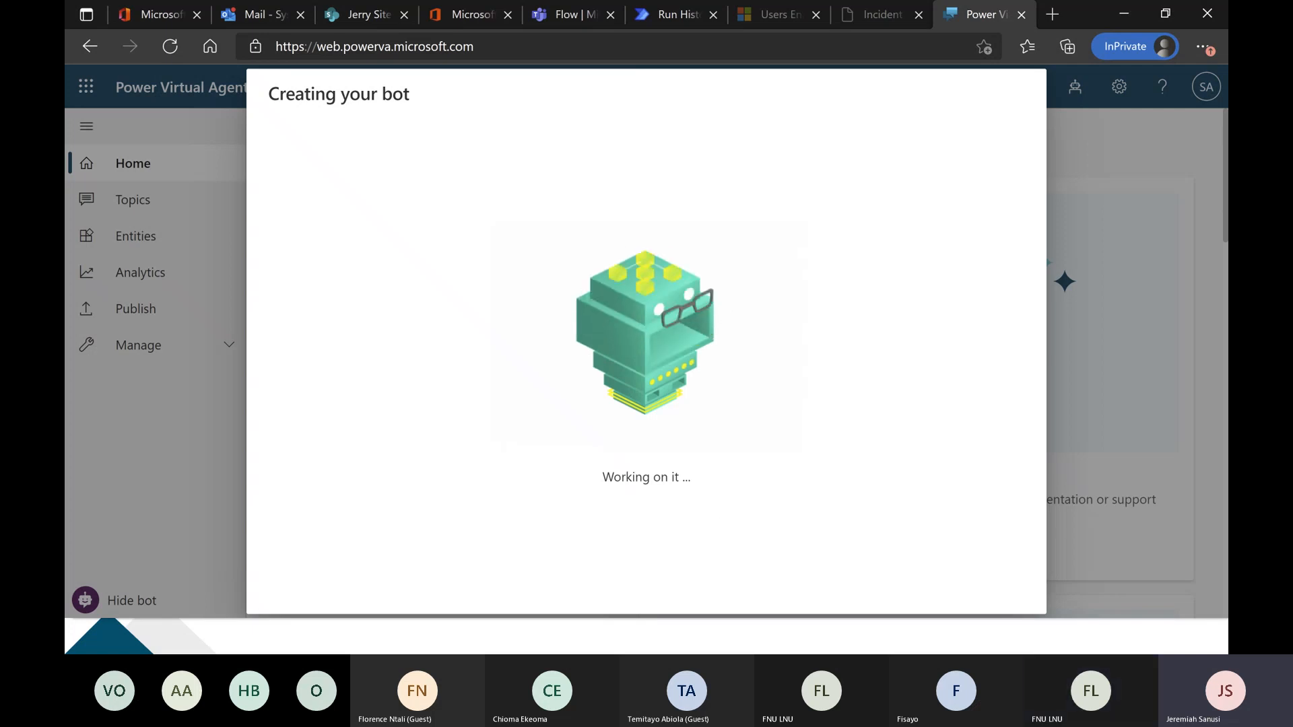
Switch to the Chrome window with the HR FAQ bot, close its test chat and view the Bank CX topic's conversation flow.
key(alt+Tab)
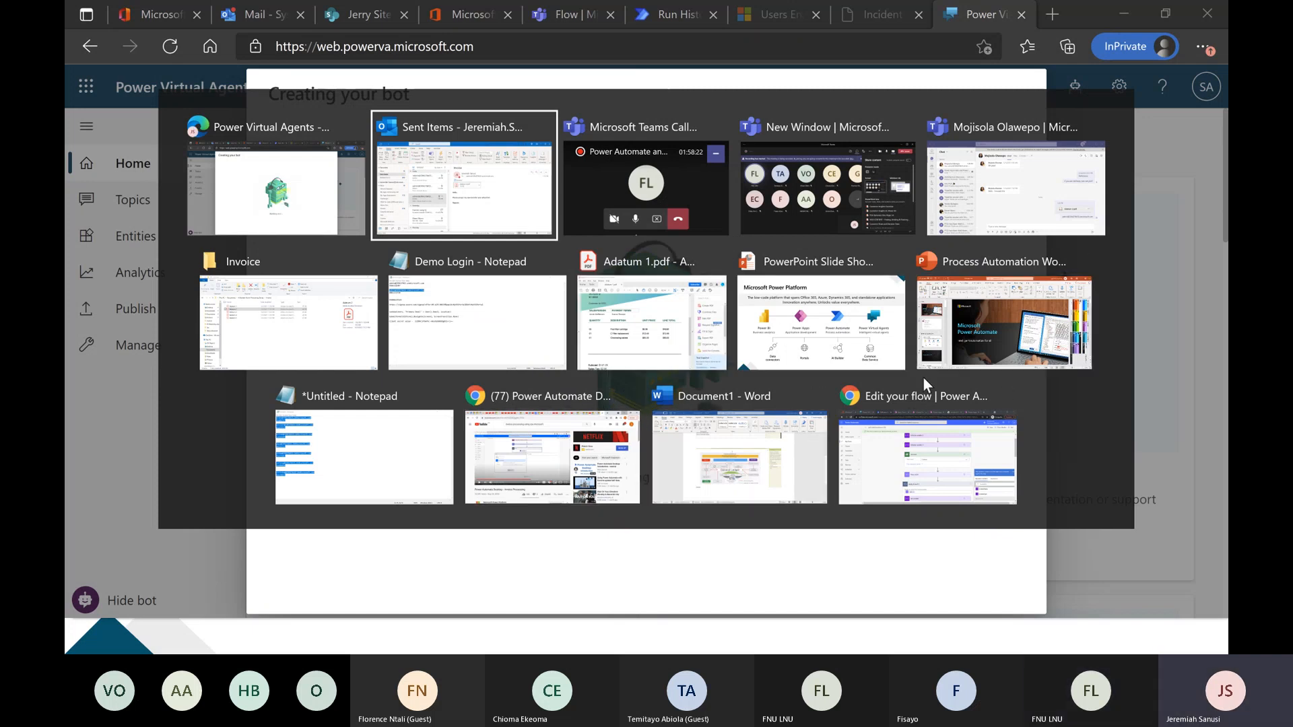
click(919, 431)
click(915, 18)
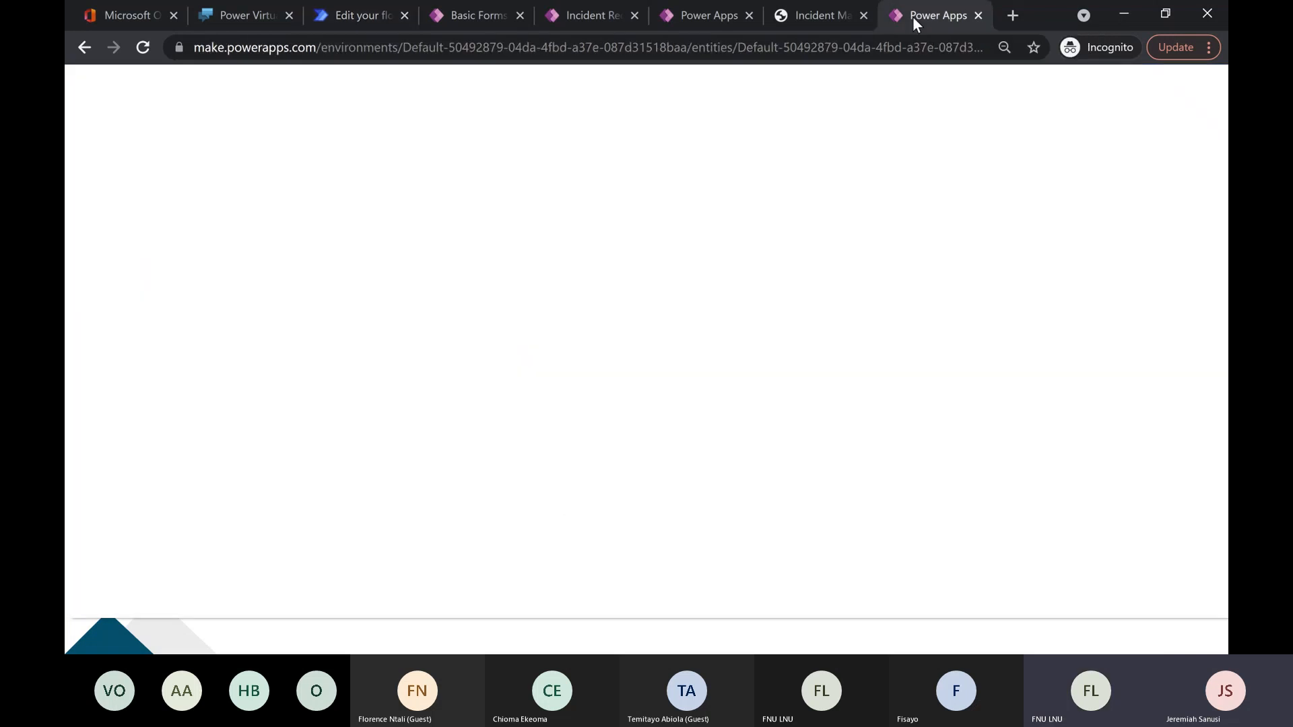
click(237, 16)
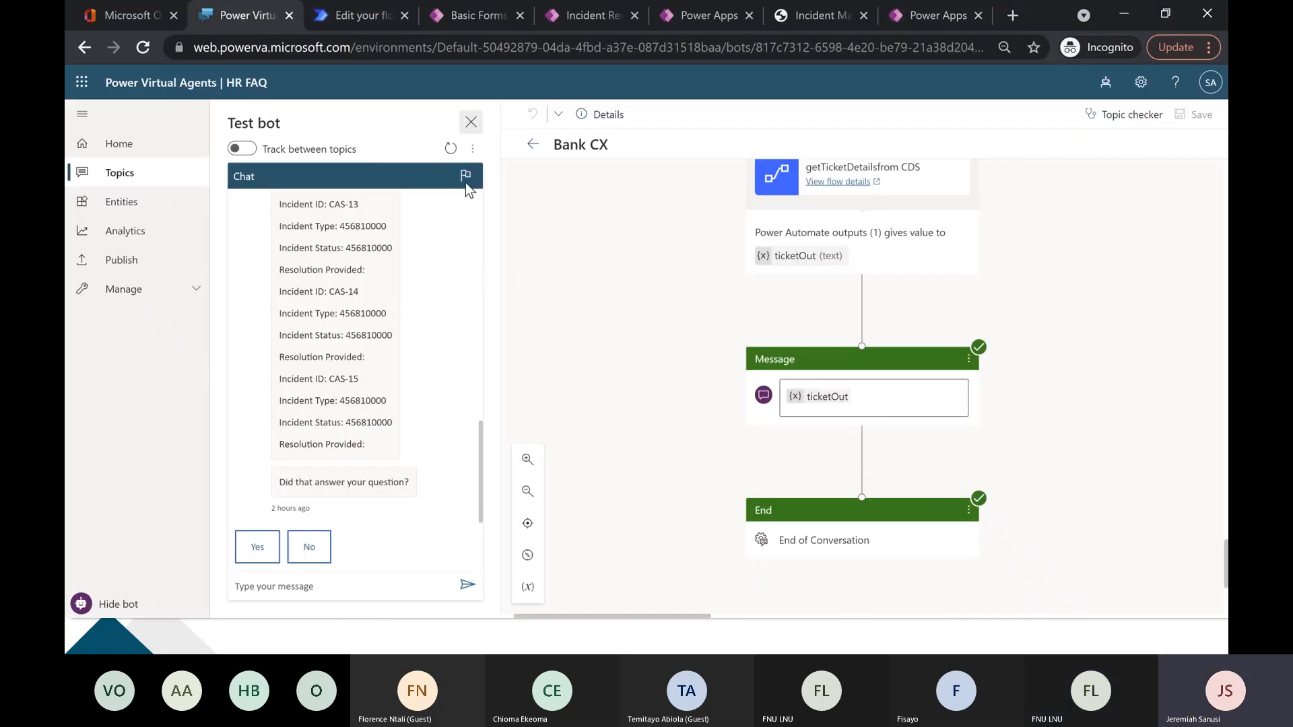
click(471, 122)
scroll(365, 343, up, 10)
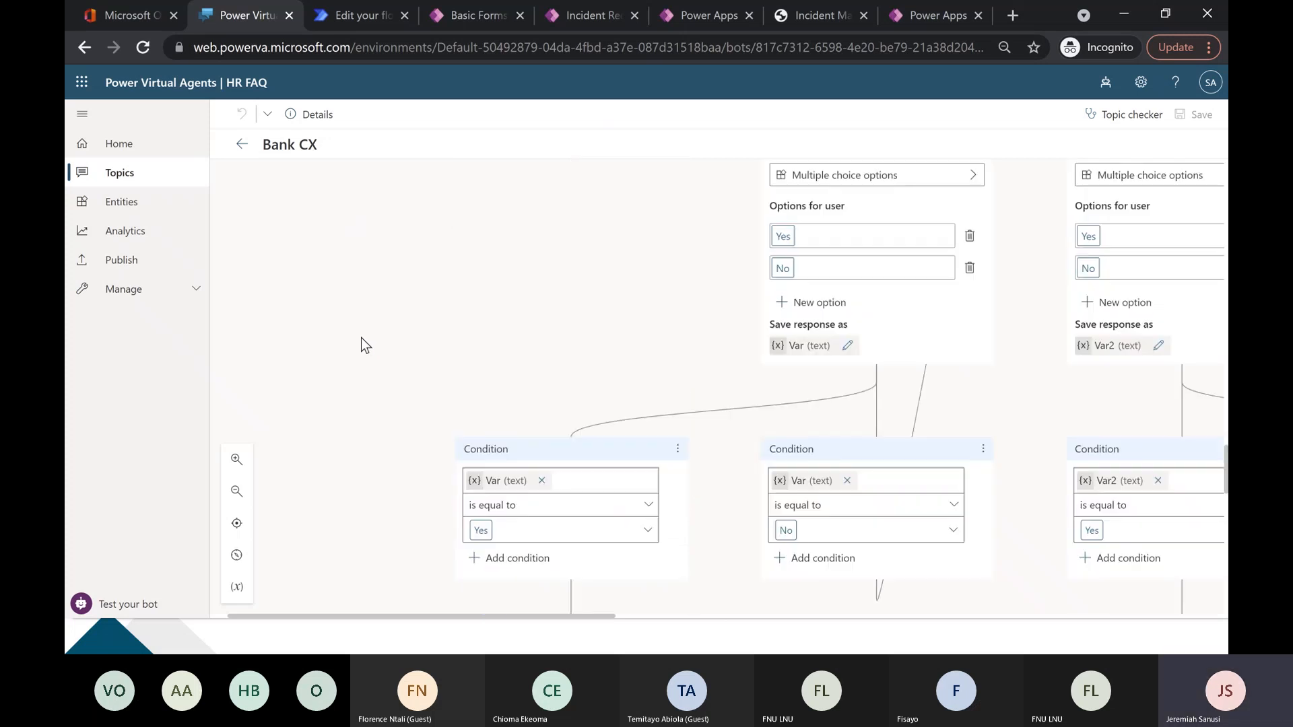
Examine the Bank CX topic's bank complaint branch and trace it back up to the opening Pick one question.
scroll(369, 343, up, 5)
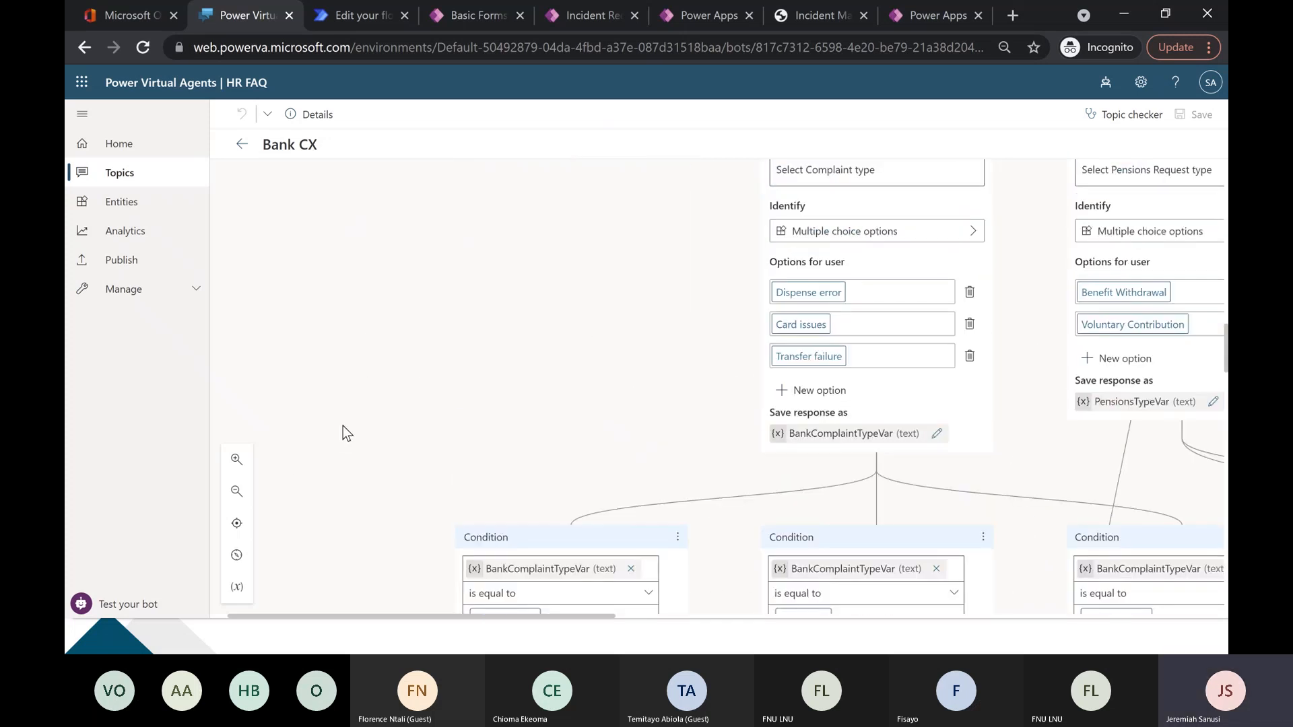
click(237, 492)
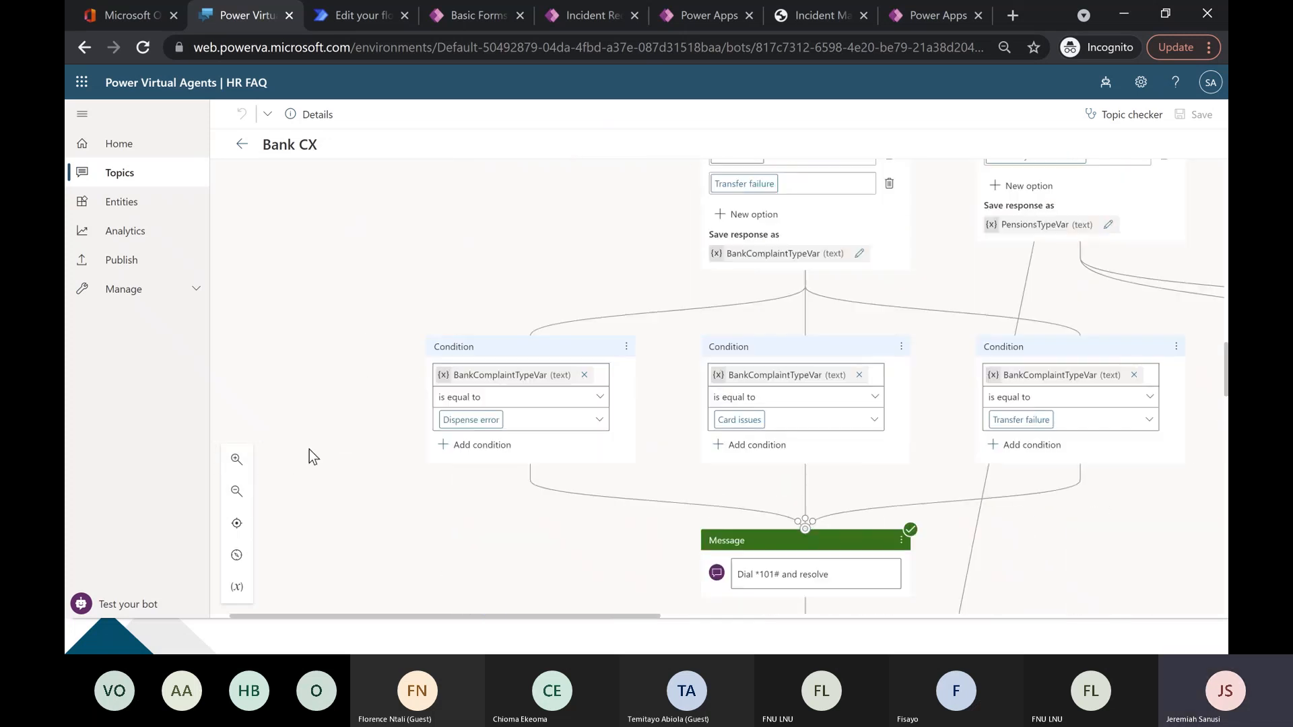
scroll(355, 562, right, 3)
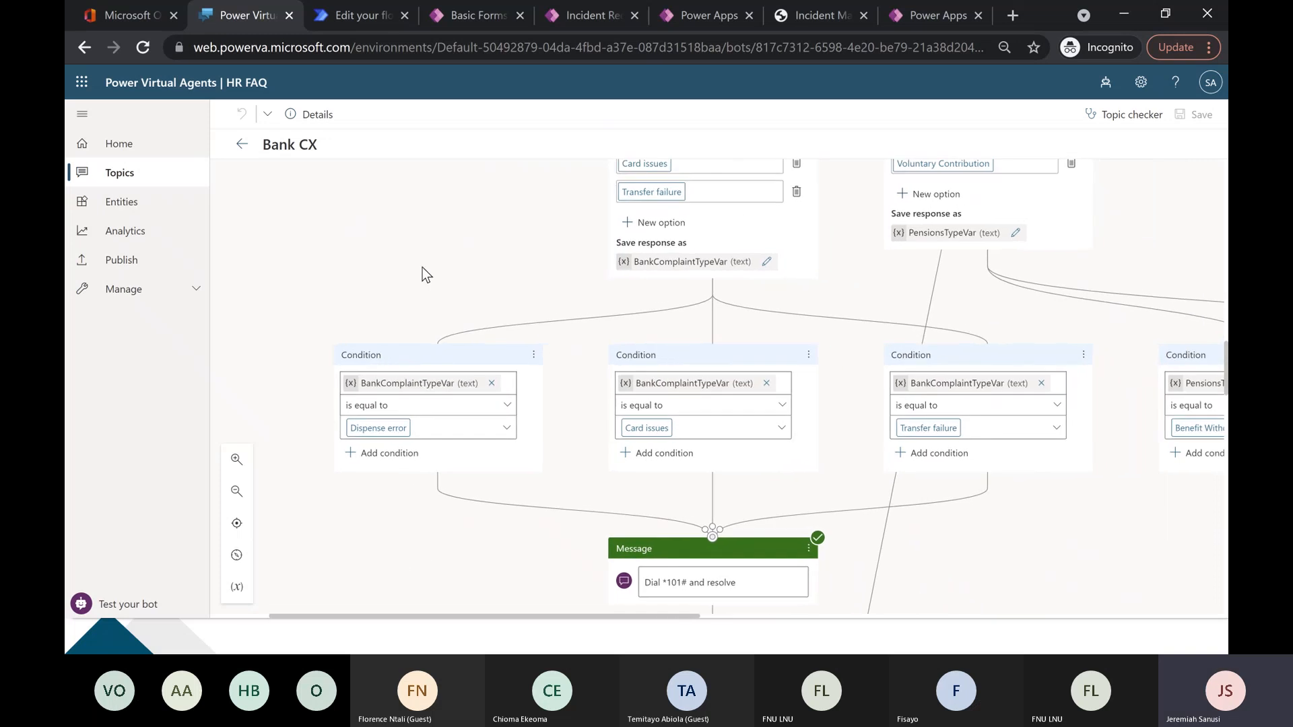
scroll(419, 268, up, 6)
click(233, 493)
click(235, 523)
scroll(438, 363, up, 4)
scroll(438, 364, right, 3)
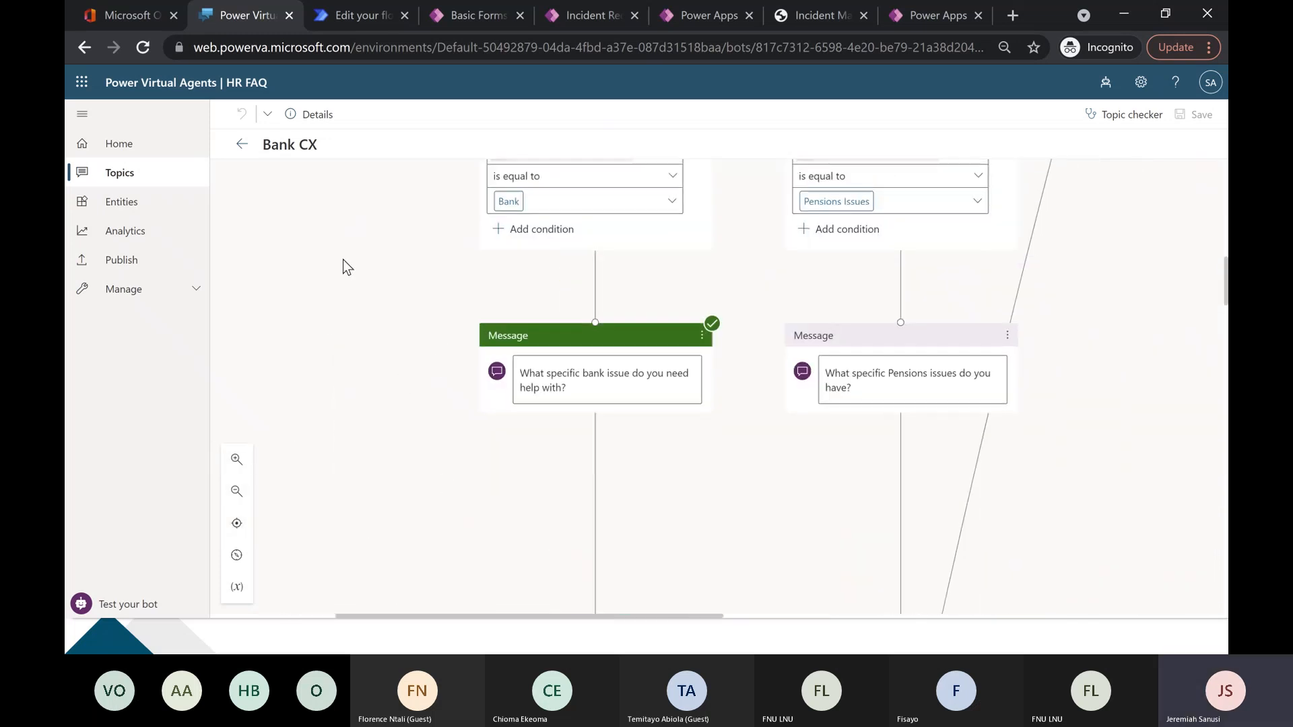
scroll(345, 272, up, 10)
scroll(620, 392, right, 5)
scroll(721, 522, down, 5)
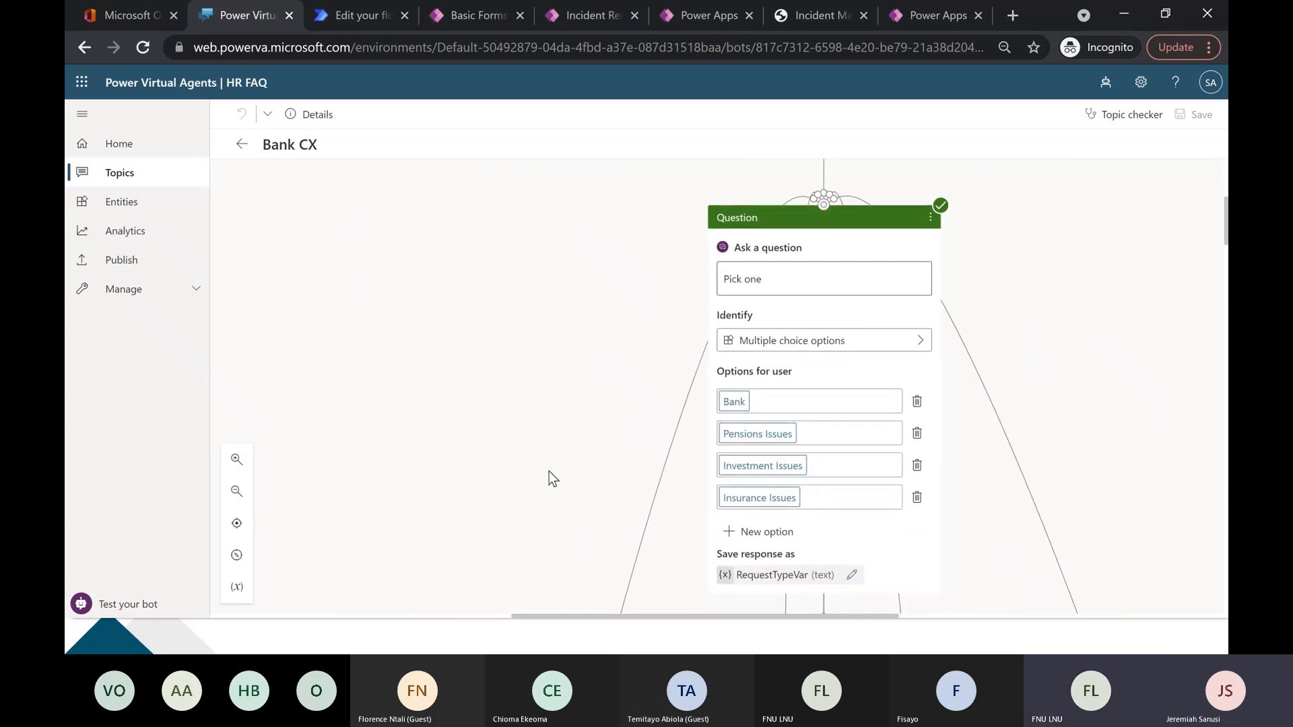
Examine the pensions and investment branches of the Bank CX topic, including their questions, conditions and messages.
scroll(547, 325, down, 5)
scroll(685, 451, down, 3)
scroll(685, 451, left, 1)
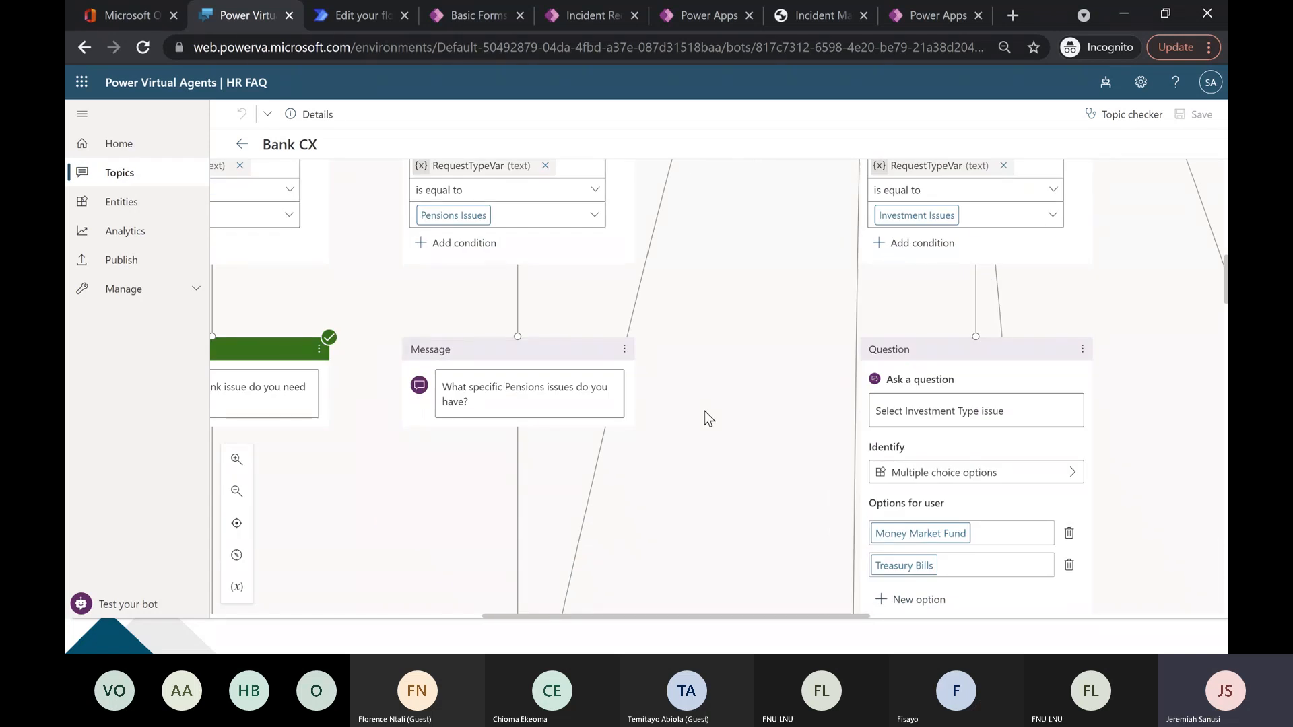
scroll(704, 410, down, 5)
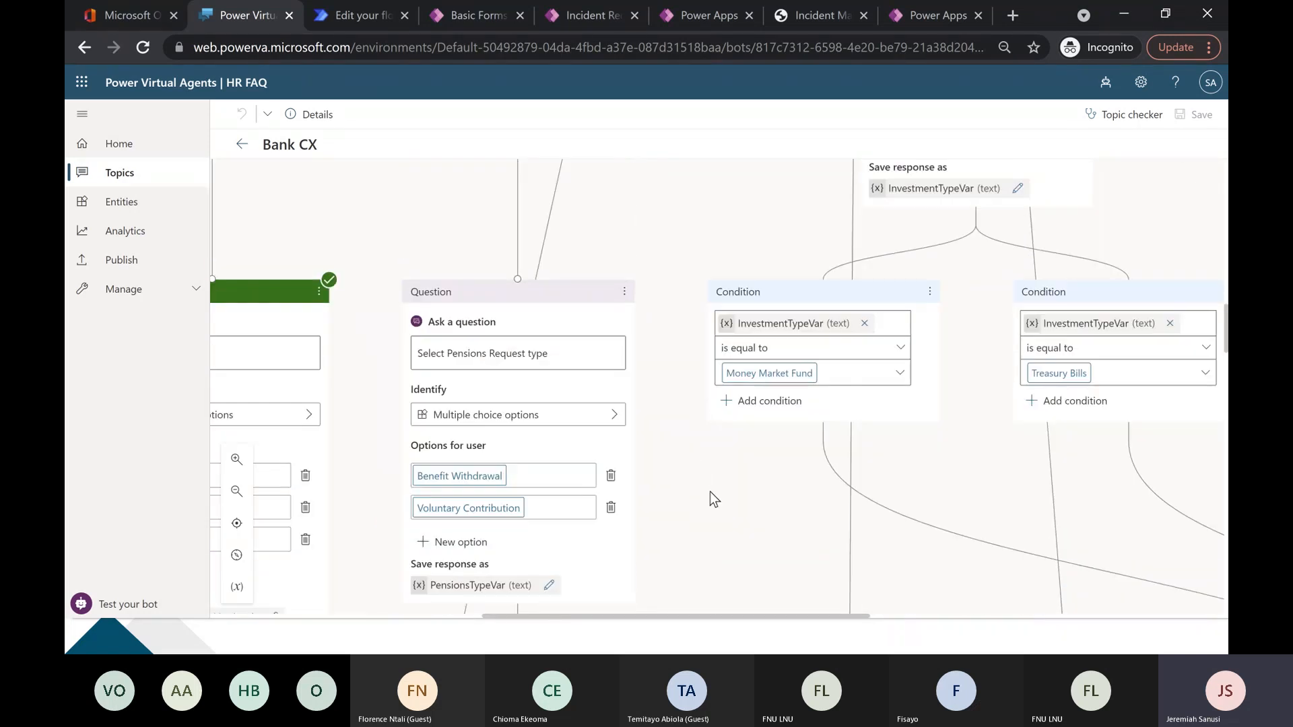
drag(975, 573, 751, 263)
drag(731, 351, 791, 193)
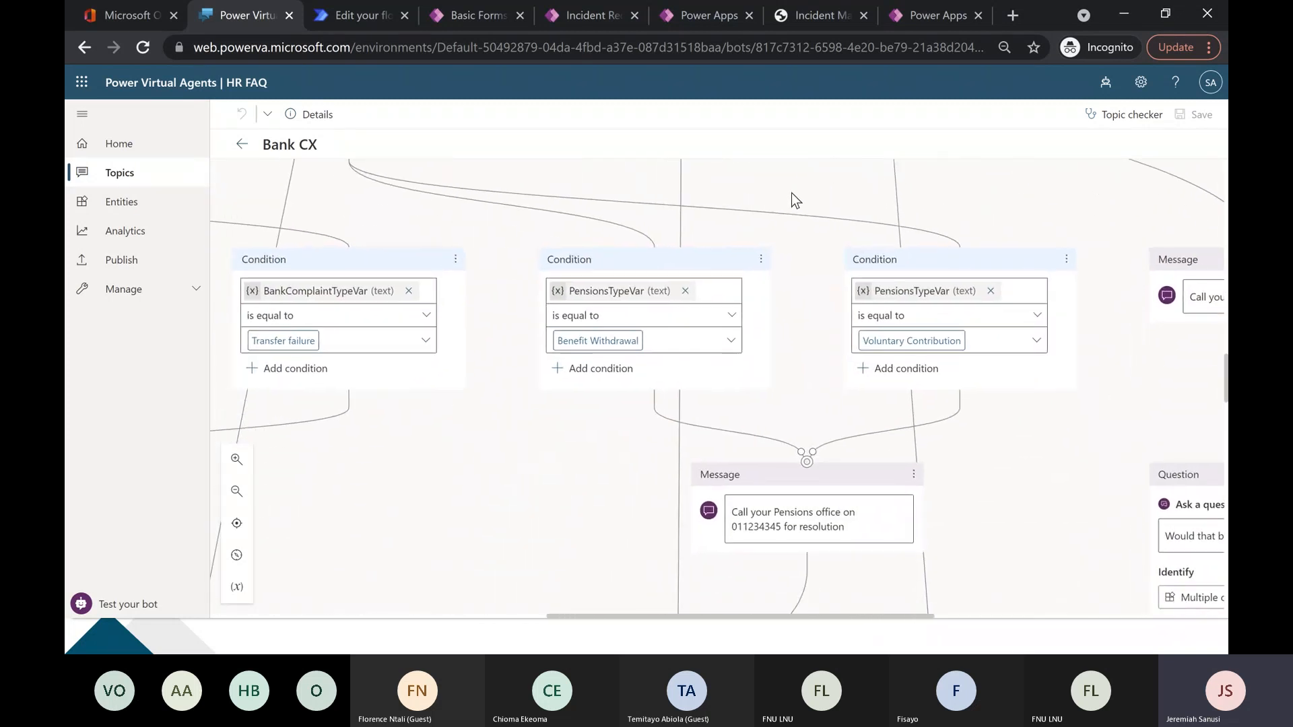
scroll(790, 193, up, 5)
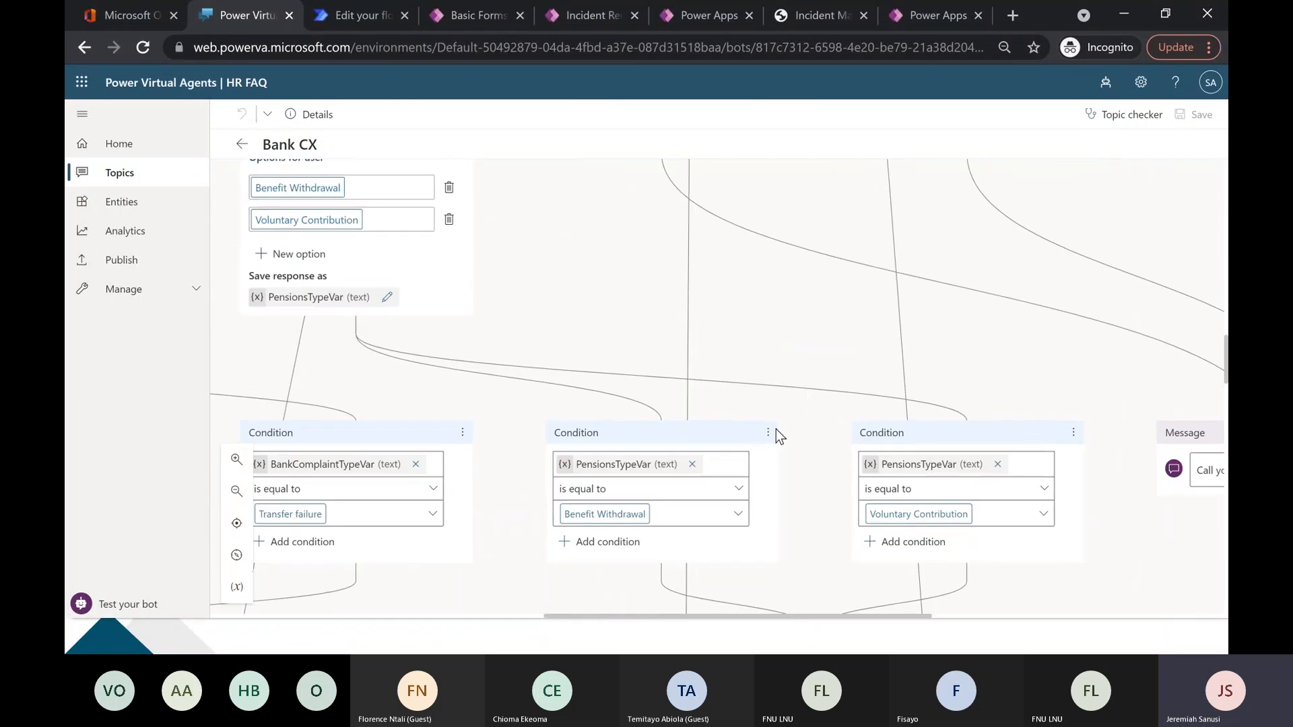
scroll(786, 237, up, 5)
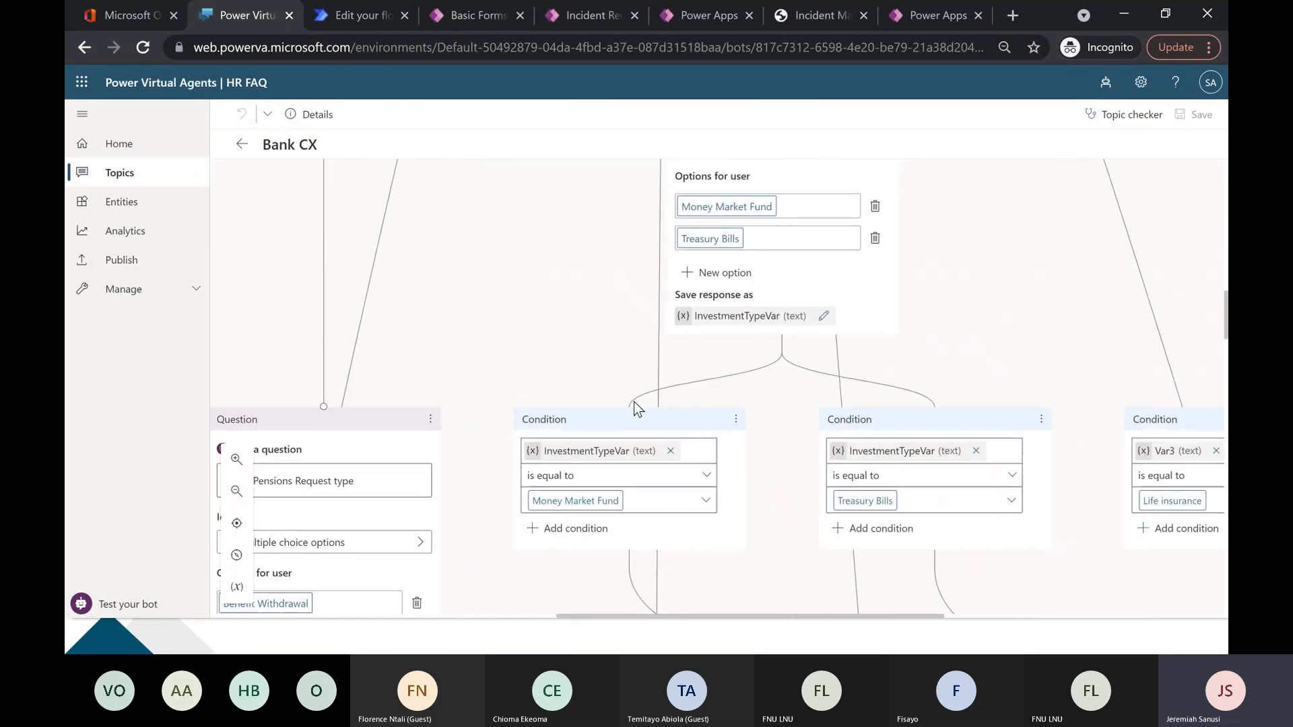
scroll(589, 277, up, 2)
scroll(564, 480, up, 8)
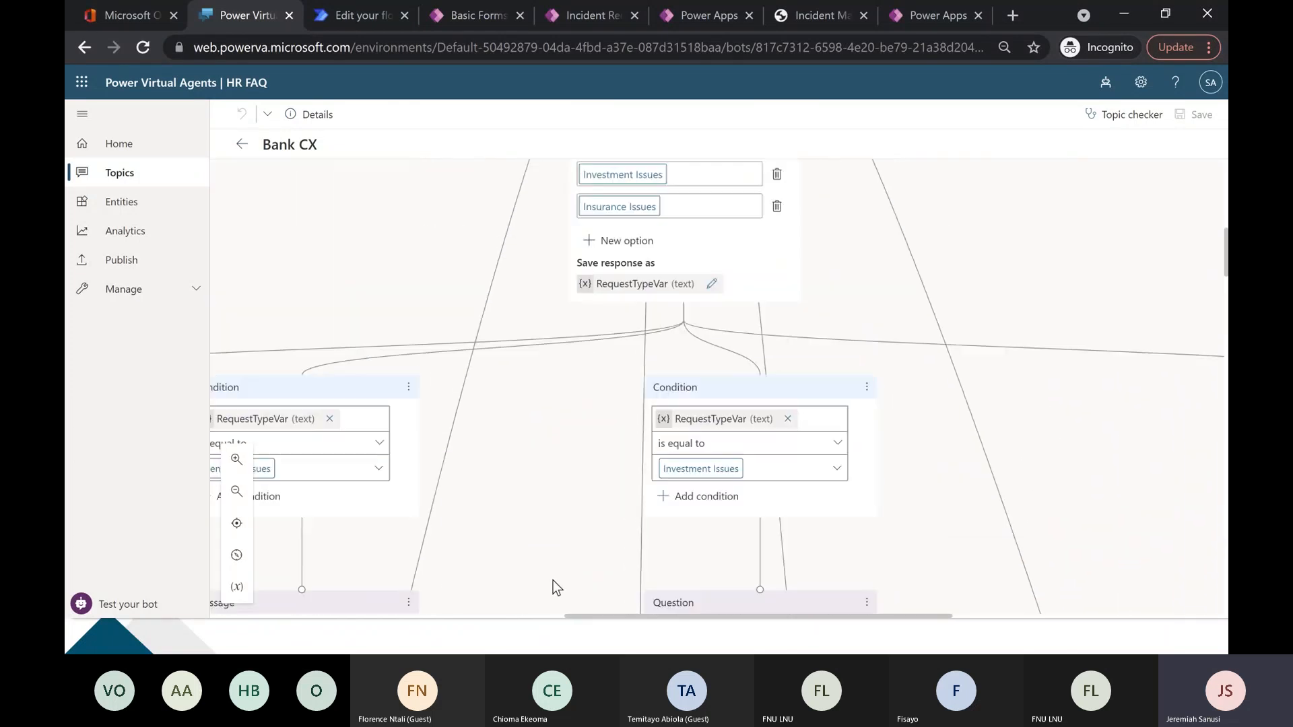
scroll(480, 231, up, 10)
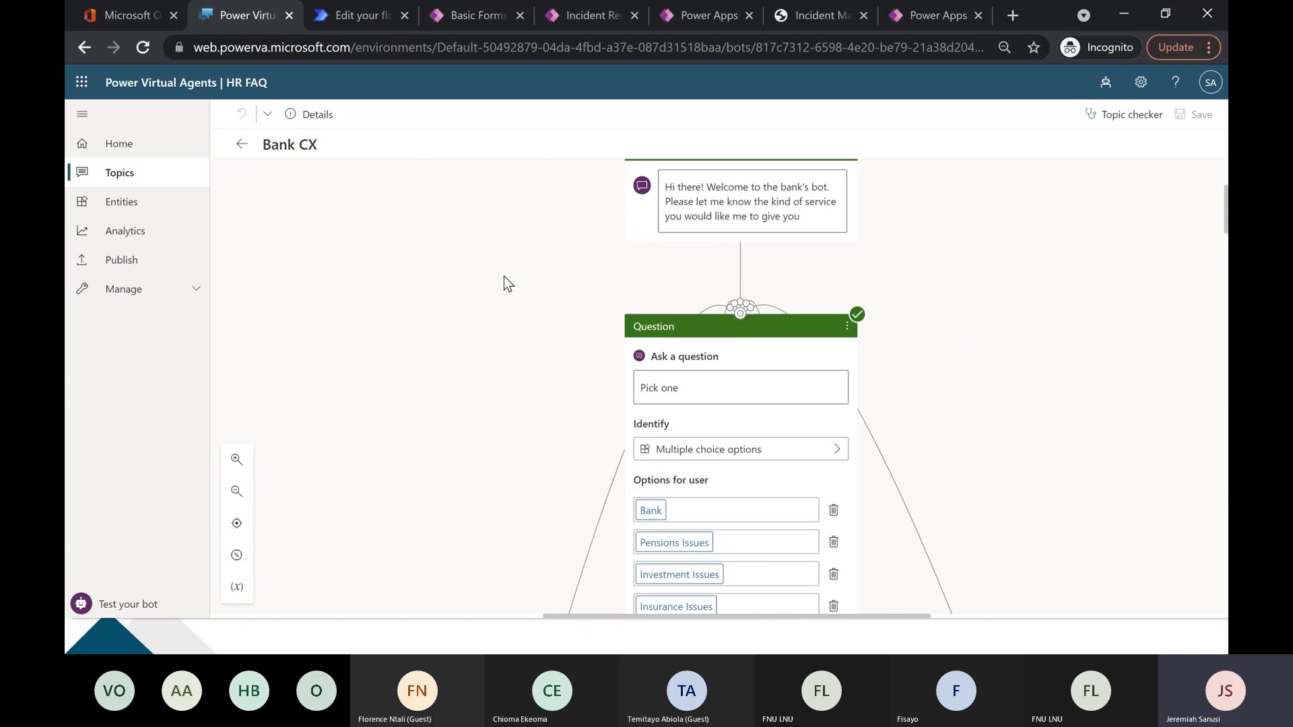
Review the Bank CX topic from its trigger phrases and welcome message through the Pick one options to the Bank and Pensions Issues conditions.
scroll(421, 323, right, 1)
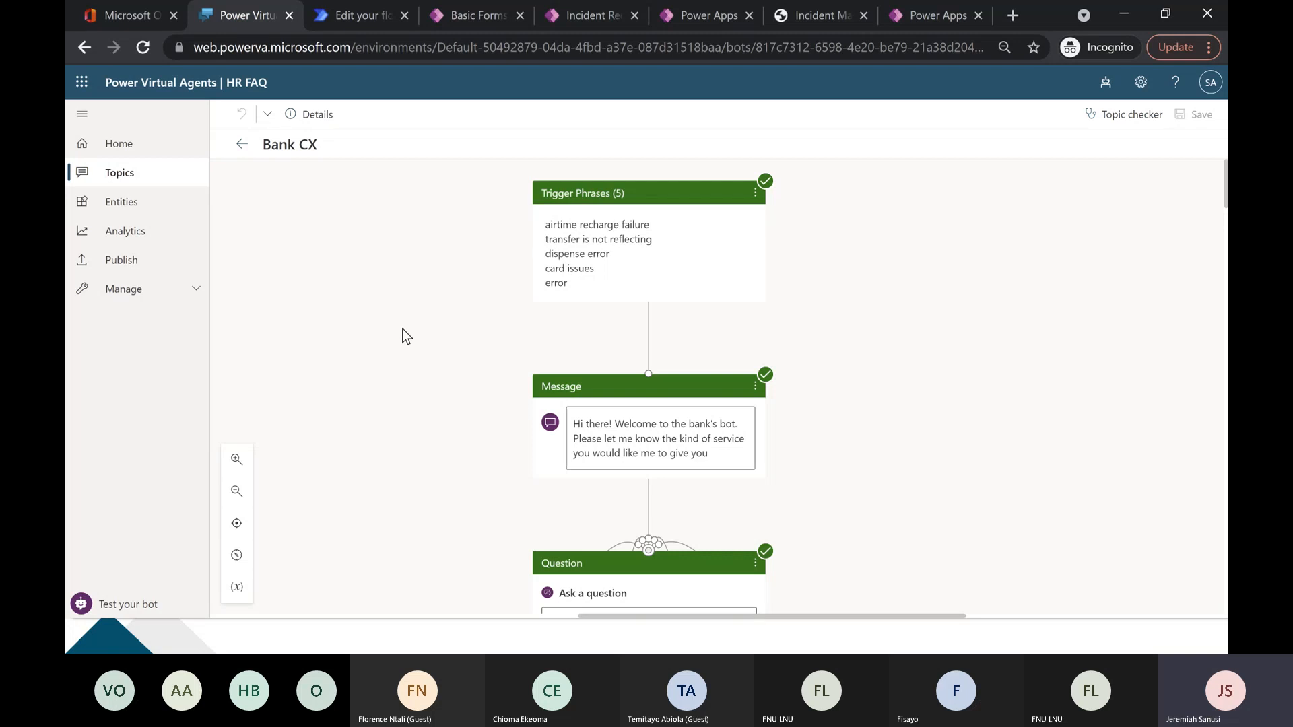
scroll(411, 337, down, 1)
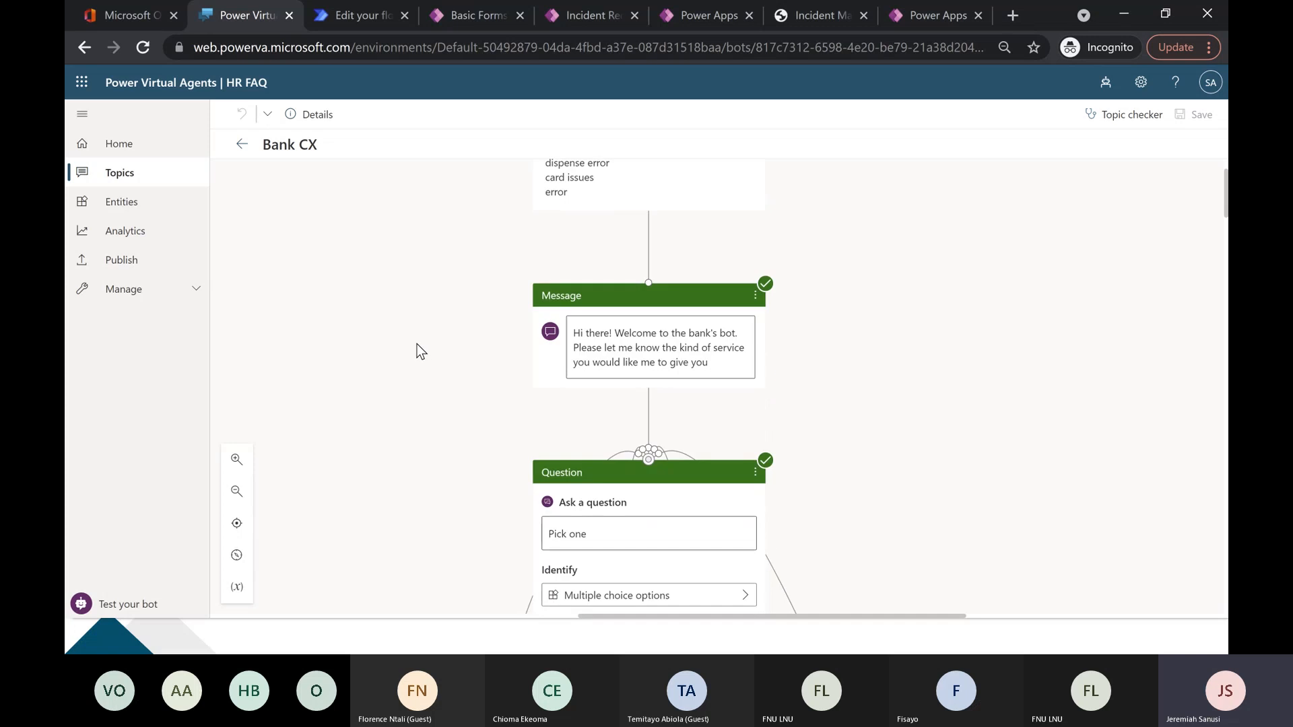
scroll(417, 340, up, 1)
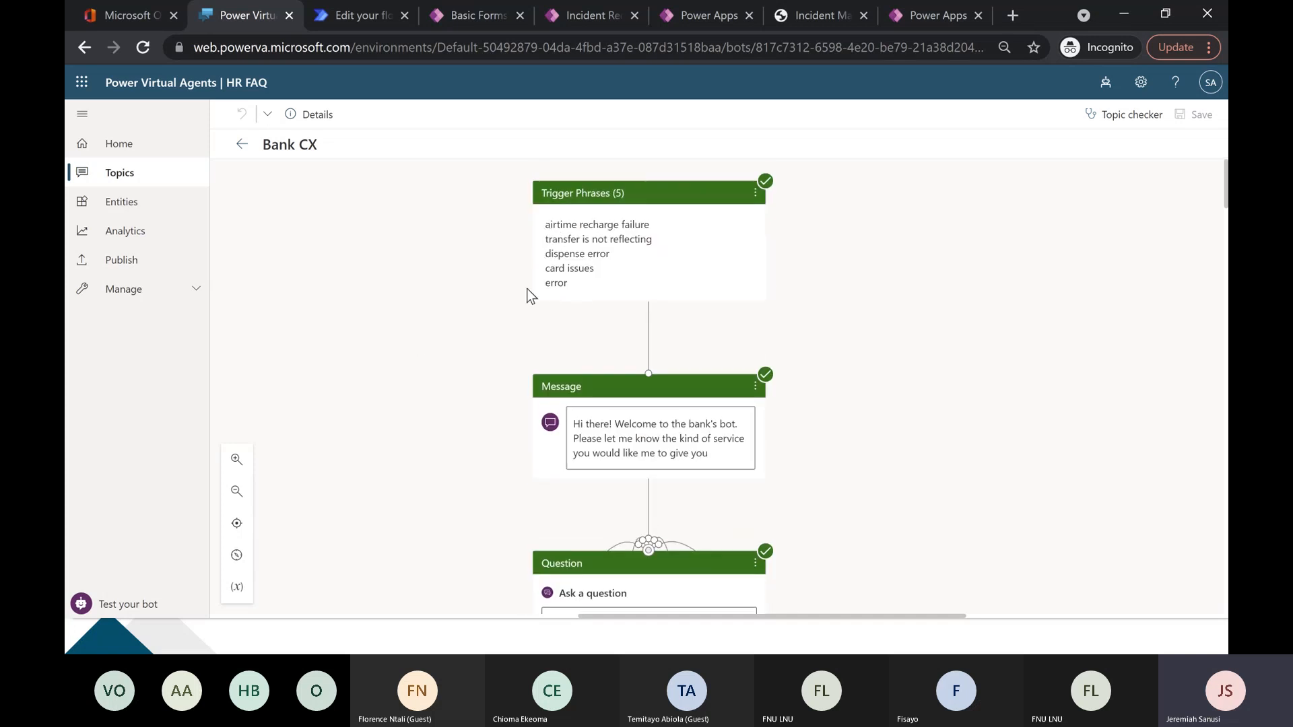
scroll(435, 297, down, 2)
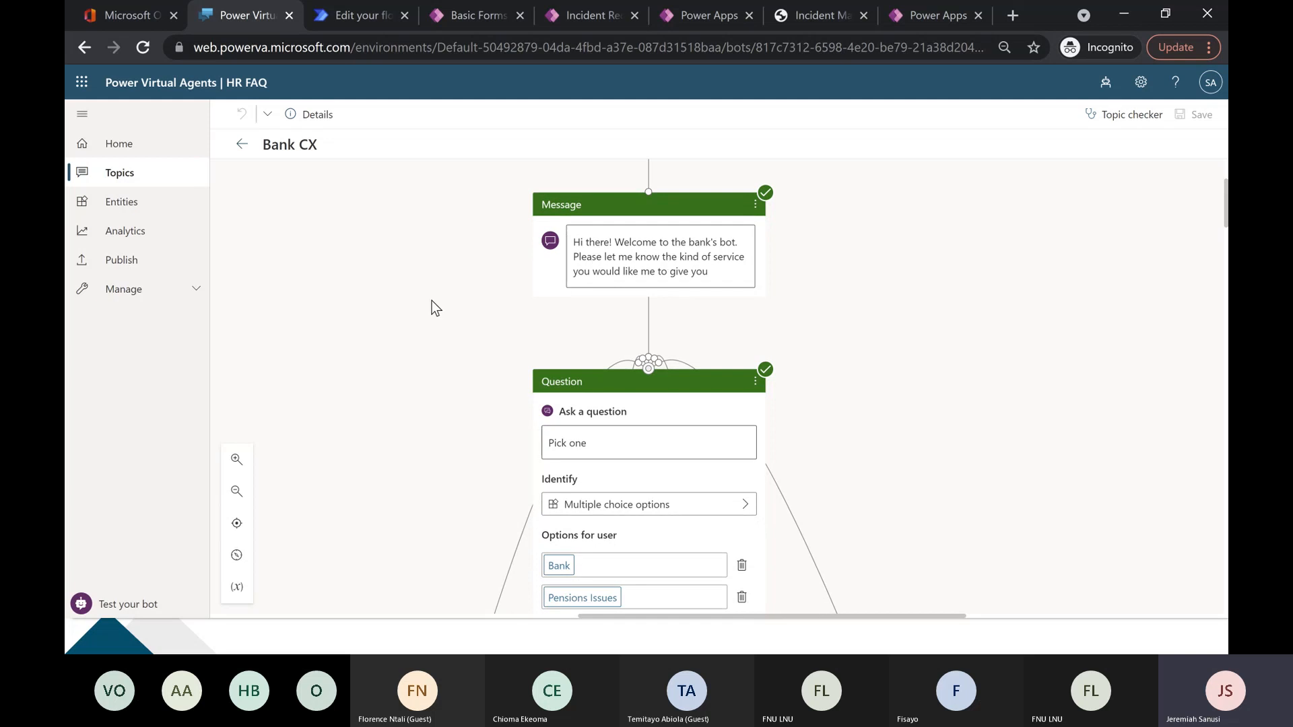
scroll(431, 308, up, 2)
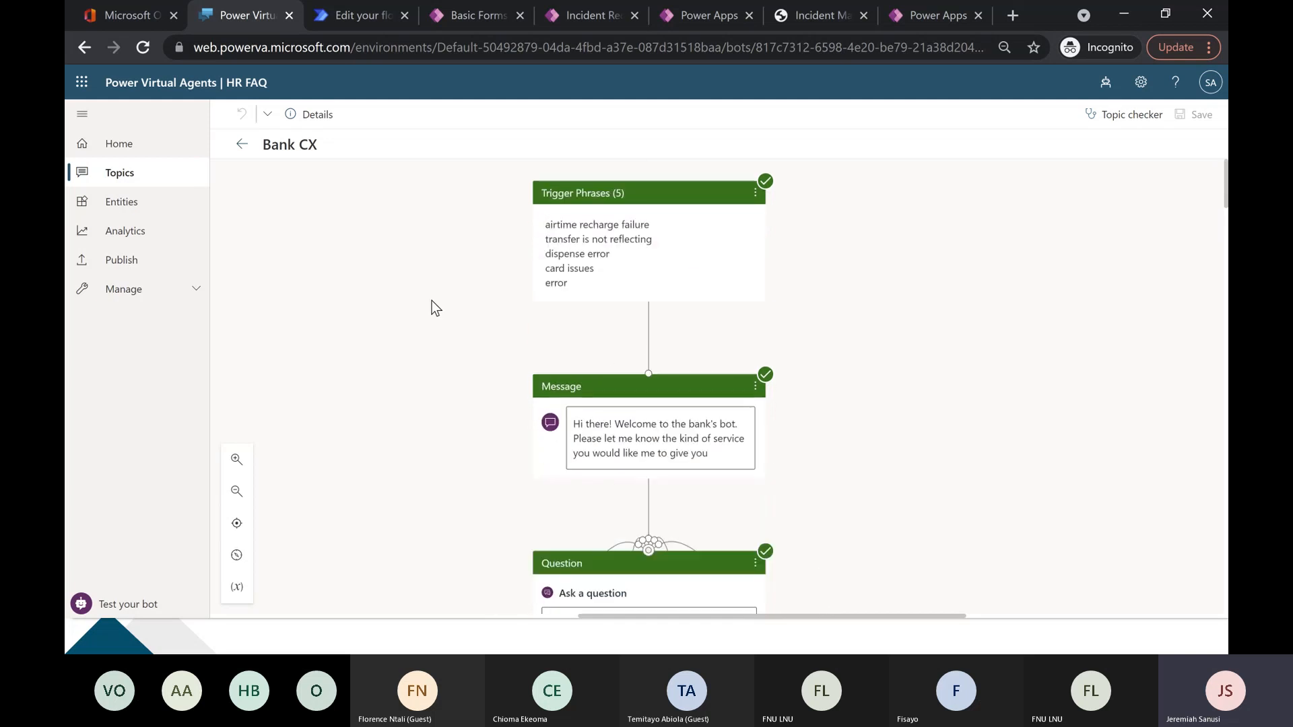
double_click(566, 255)
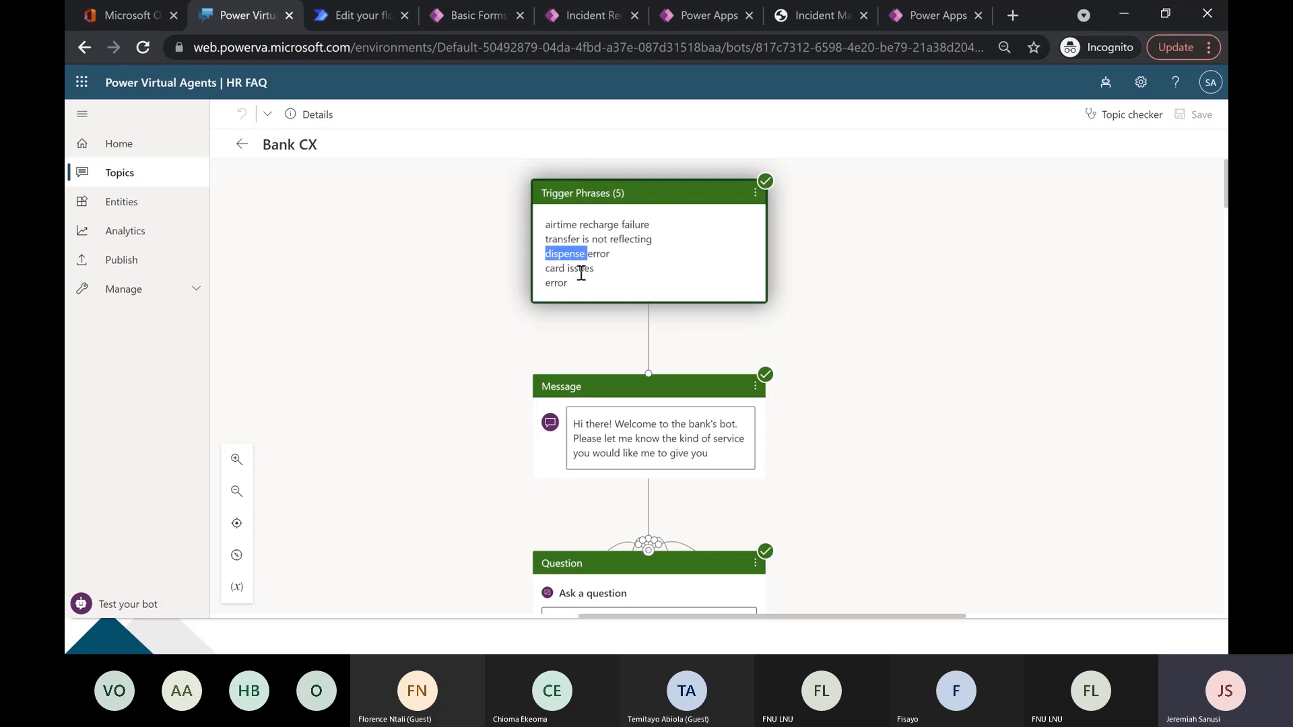
scroll(581, 272, down, 2)
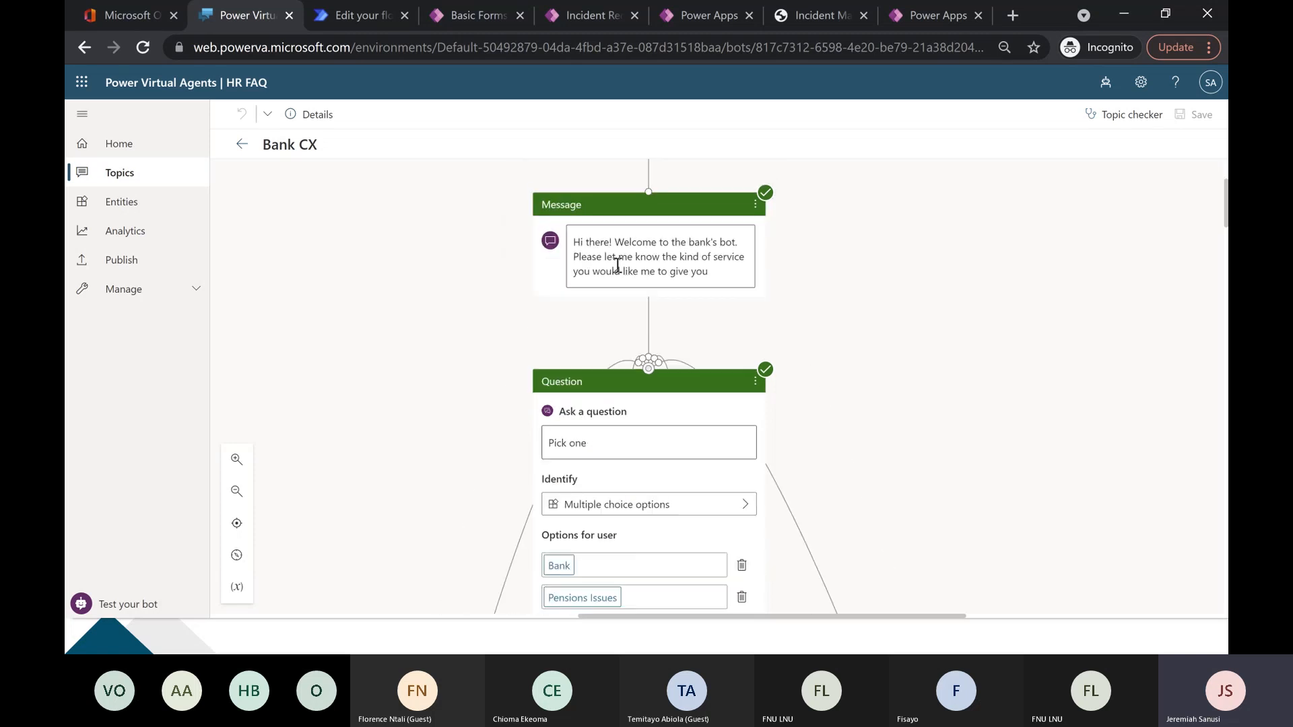
scroll(479, 317, down, 2)
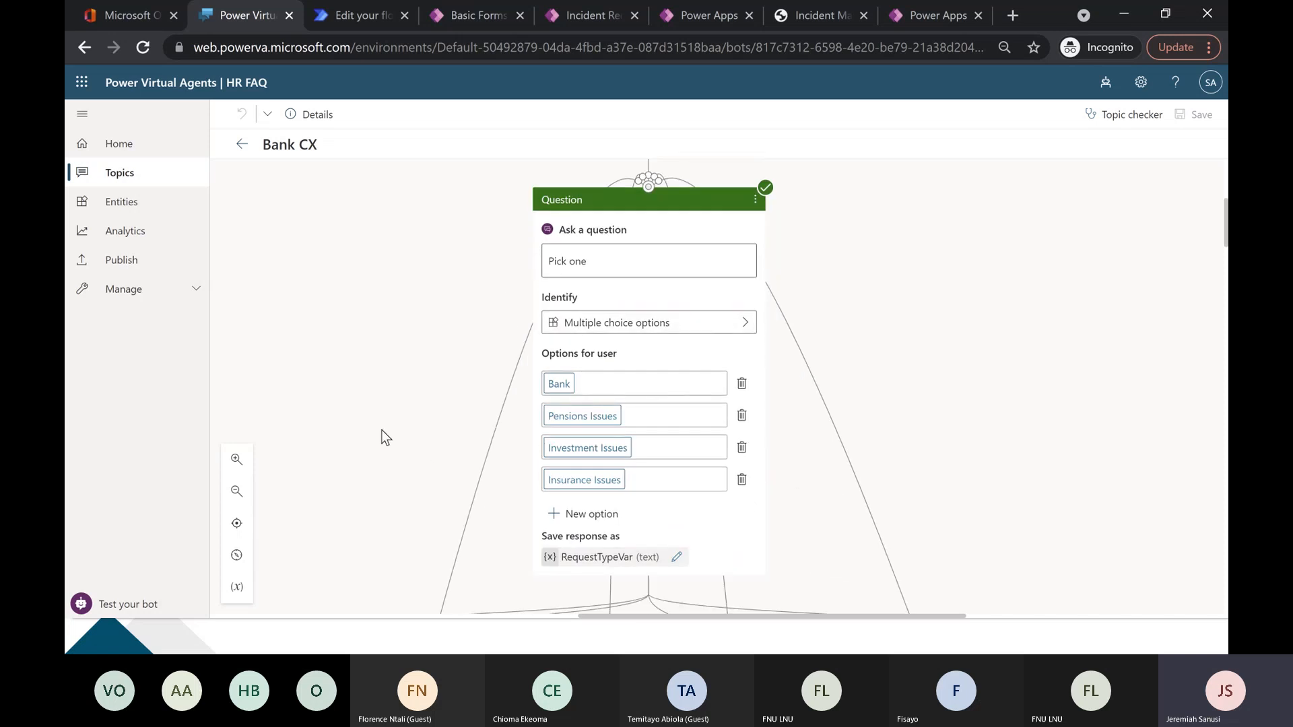
scroll(381, 430, down, 2)
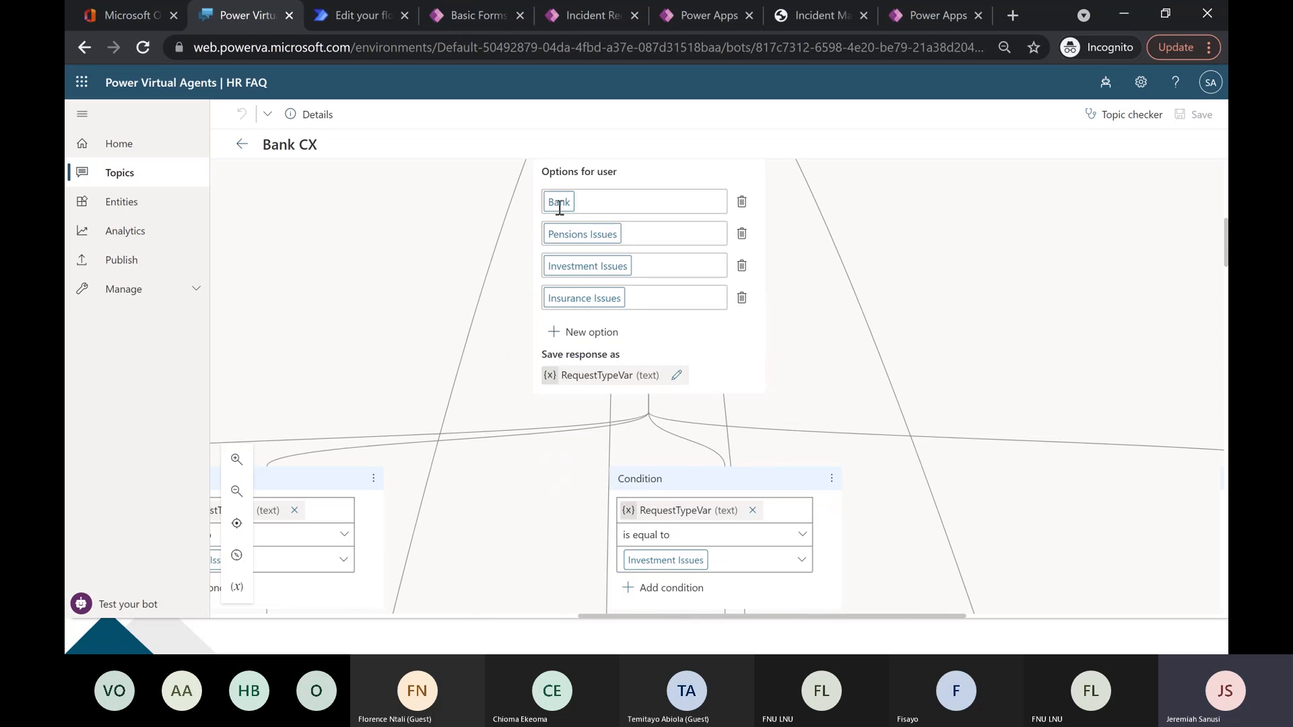
drag(482, 539, 672, 392)
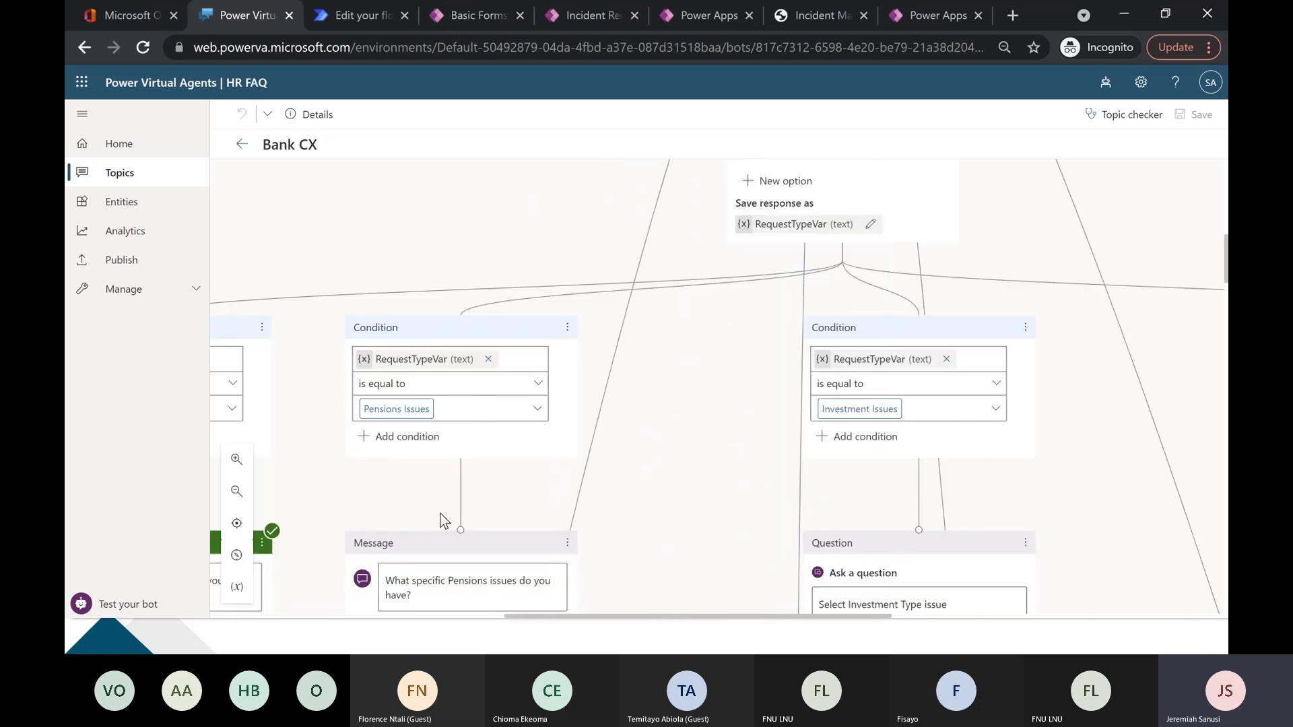
drag(603, 493, 822, 402)
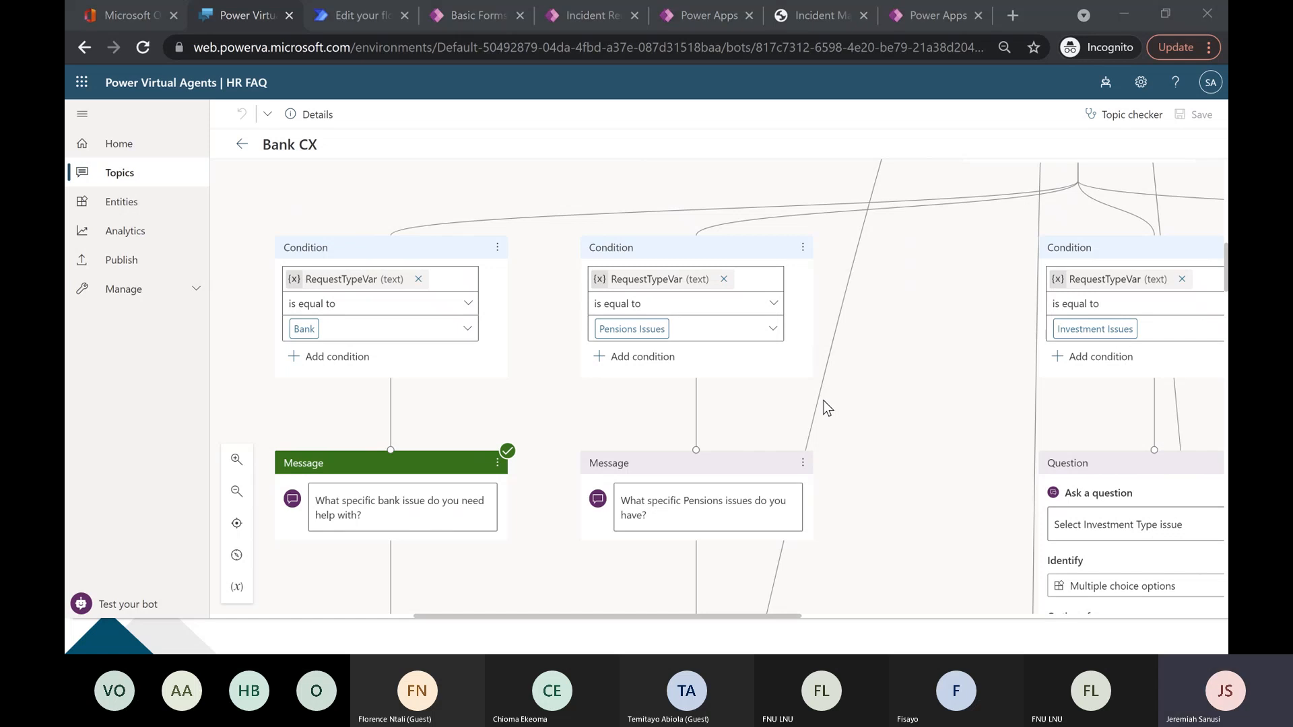
Switch to the Edge window with Wogepeef Chatbot, open its topics list, dismiss the Bot Framework Composer notice and review the existing topics.
key(alt+Tab)
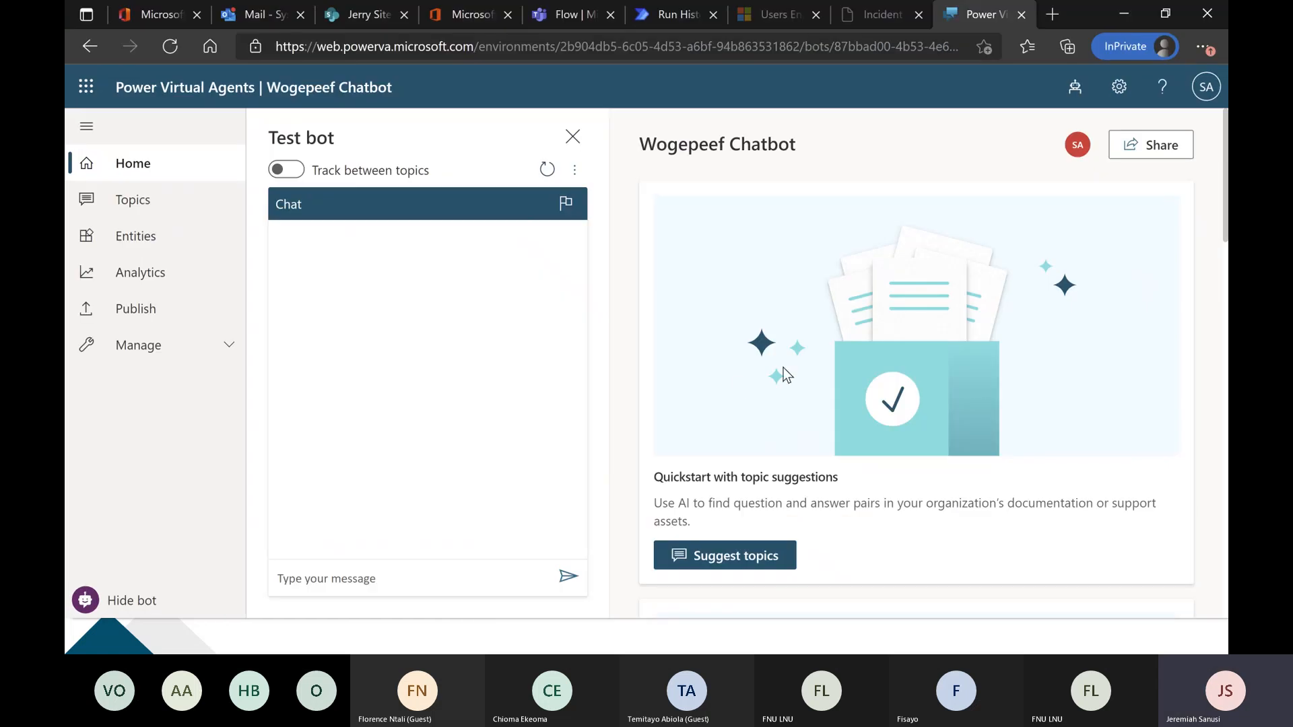
key(ctrl+minus)
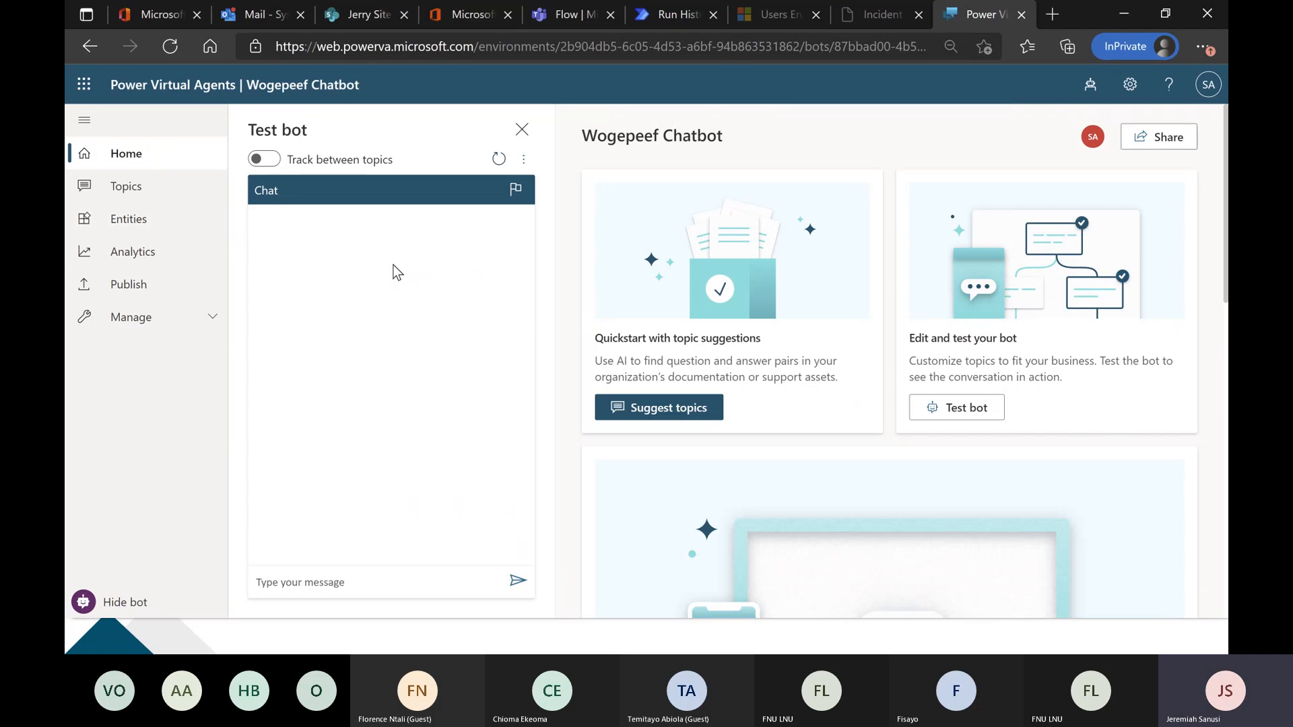
click(137, 196)
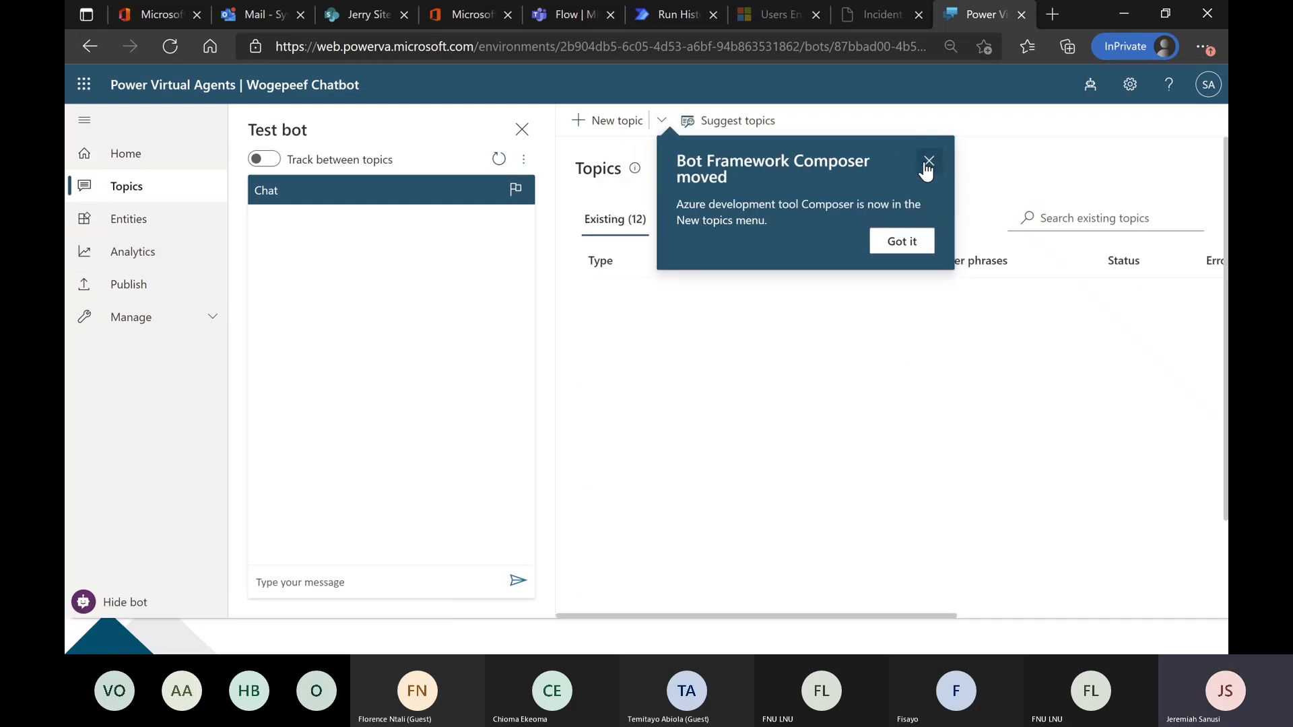
click(928, 162)
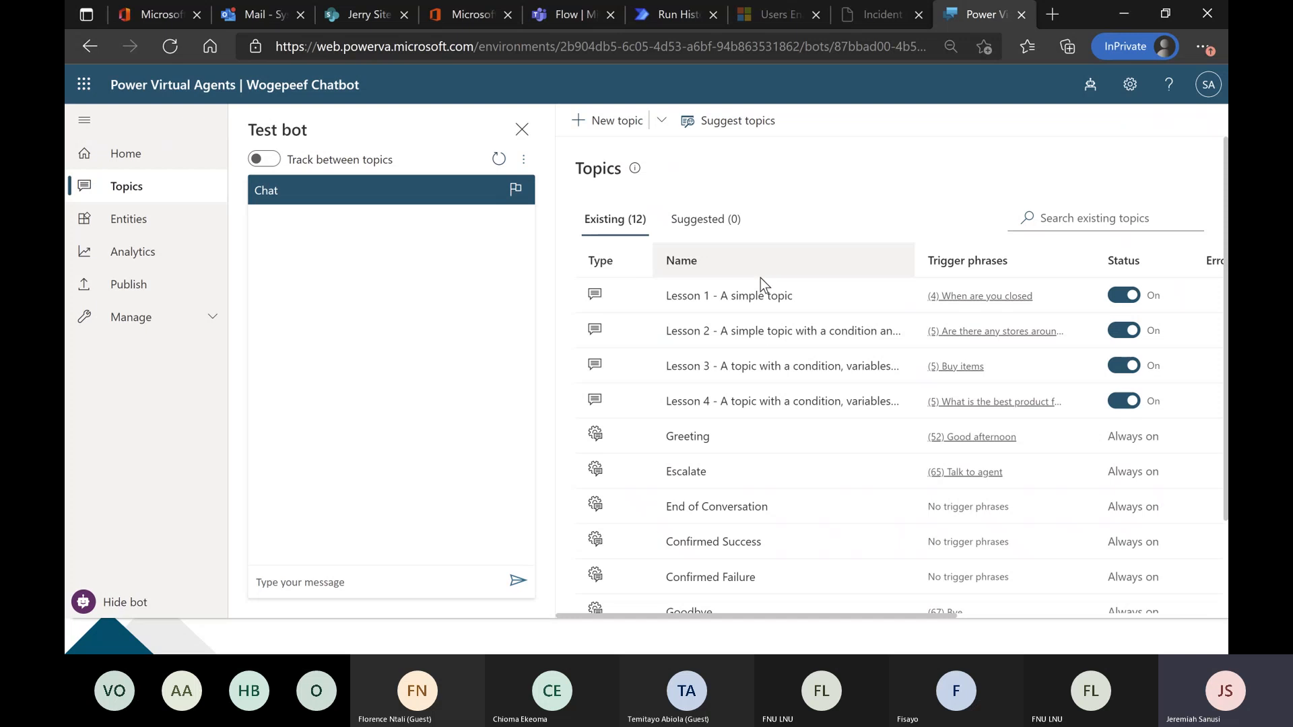
scroll(735, 448, down, 2)
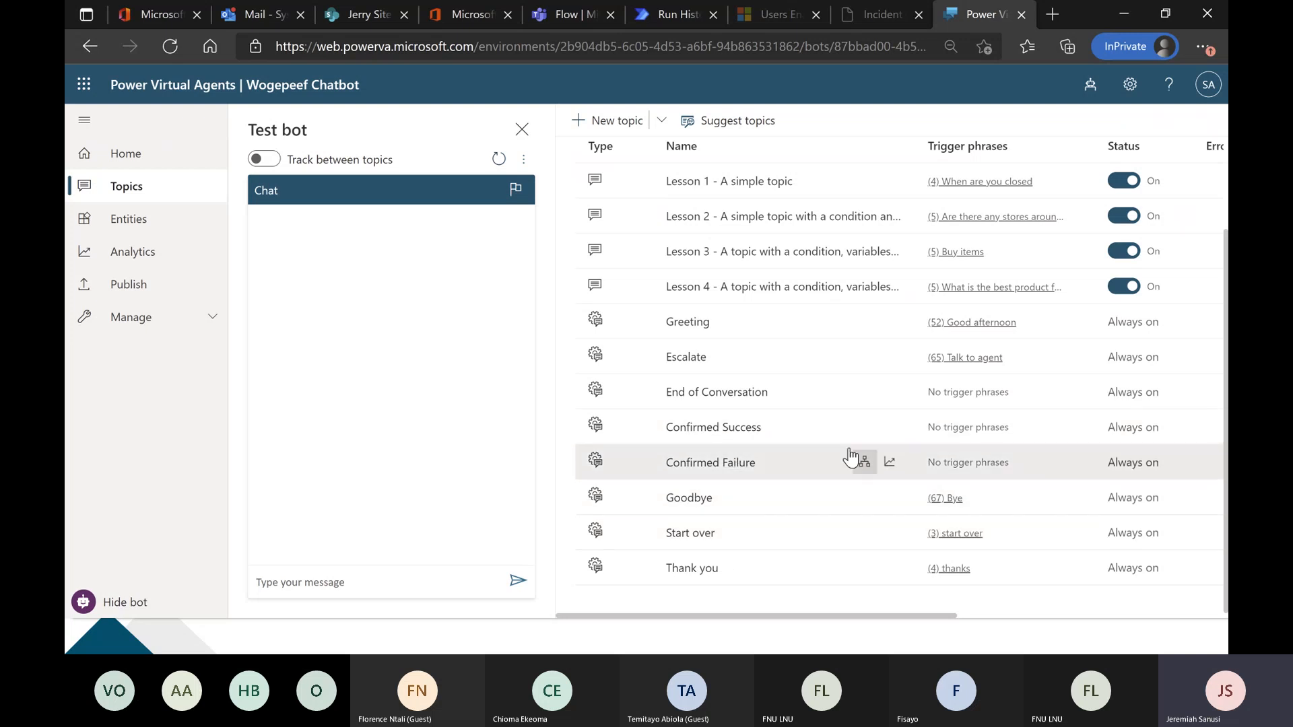
scroll(799, 452, up, 1)
scroll(795, 431, up, 1)
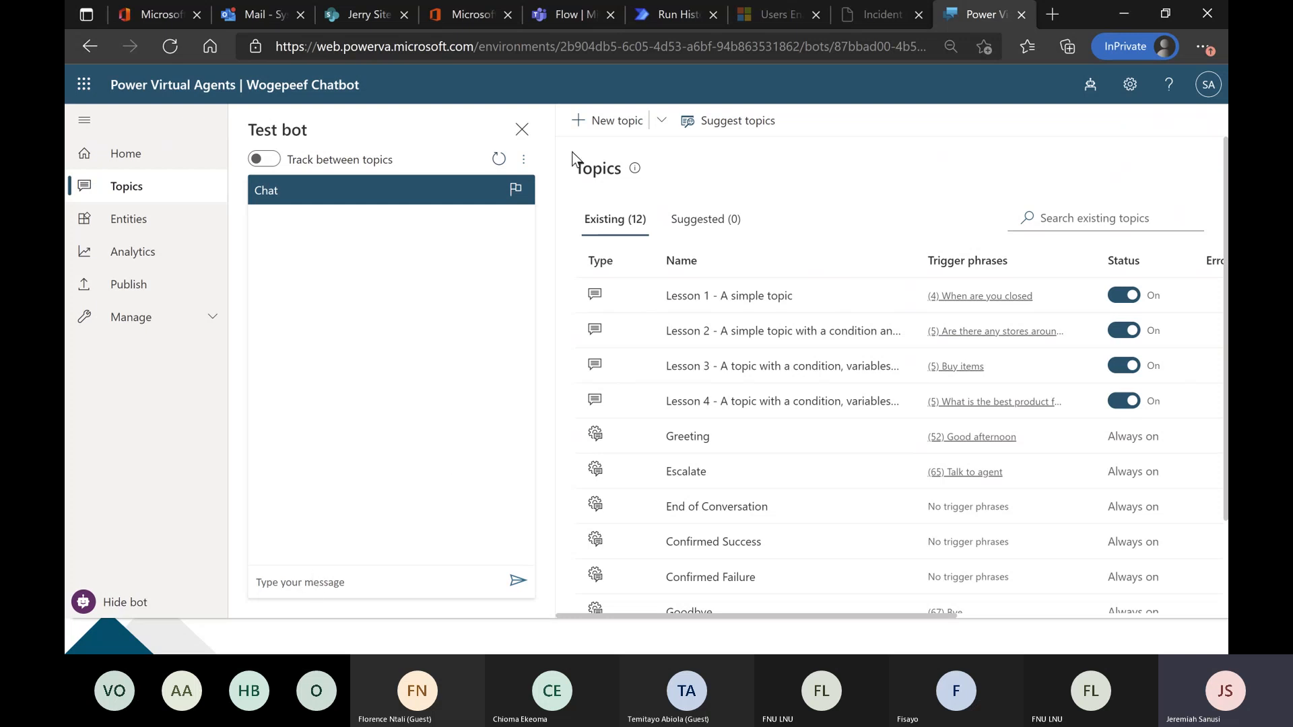
Create a new topic named Wogepeef Enquiry Topic.
click(596, 121)
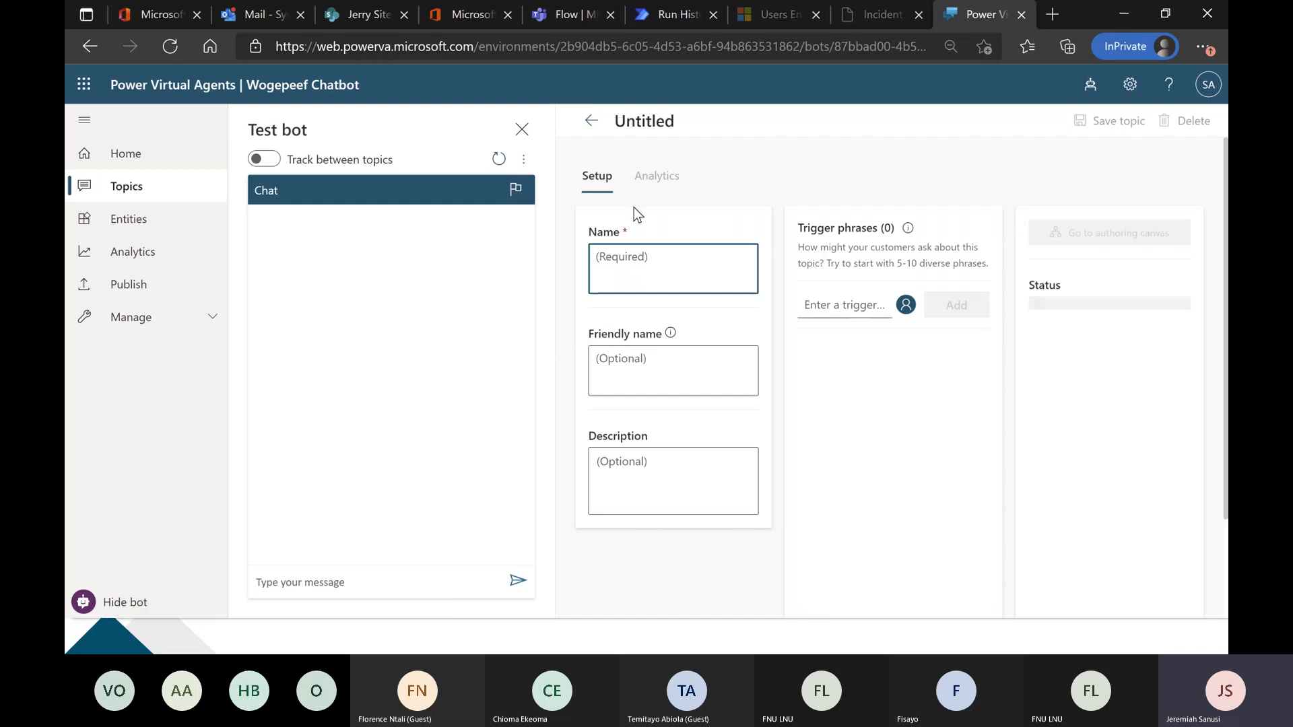
text(Woge)
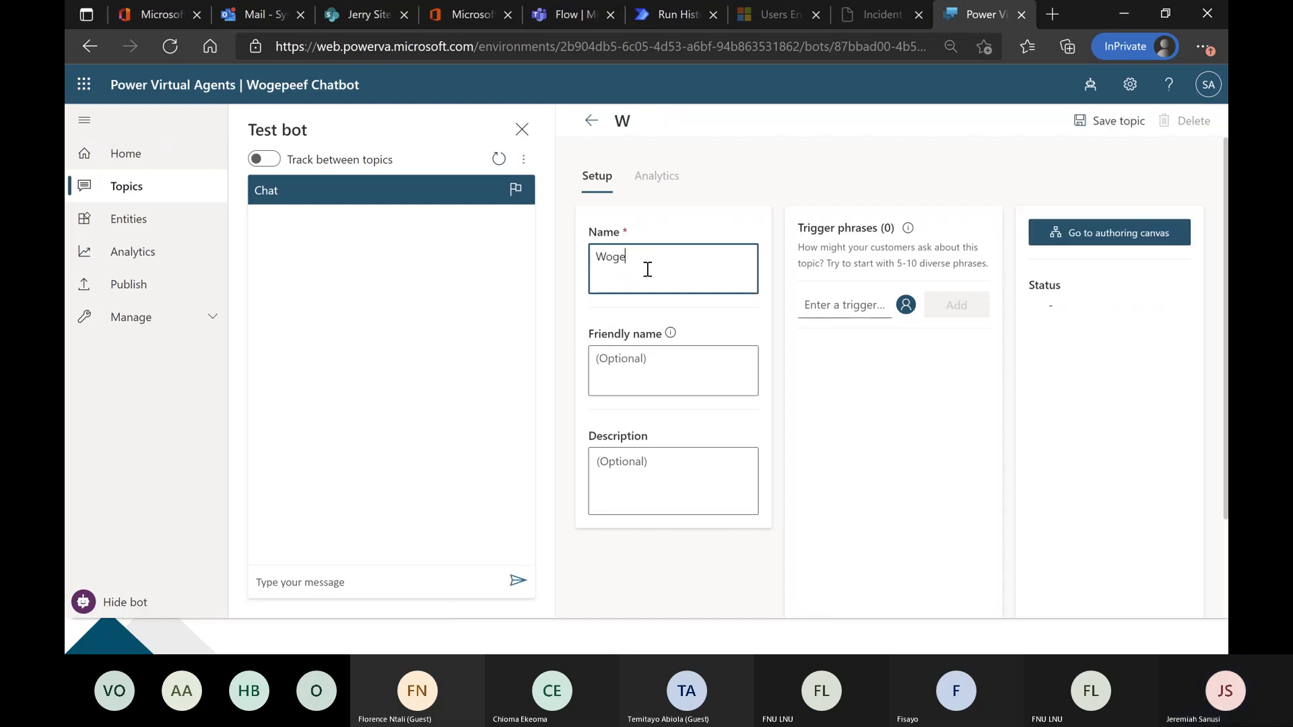
text(peef )
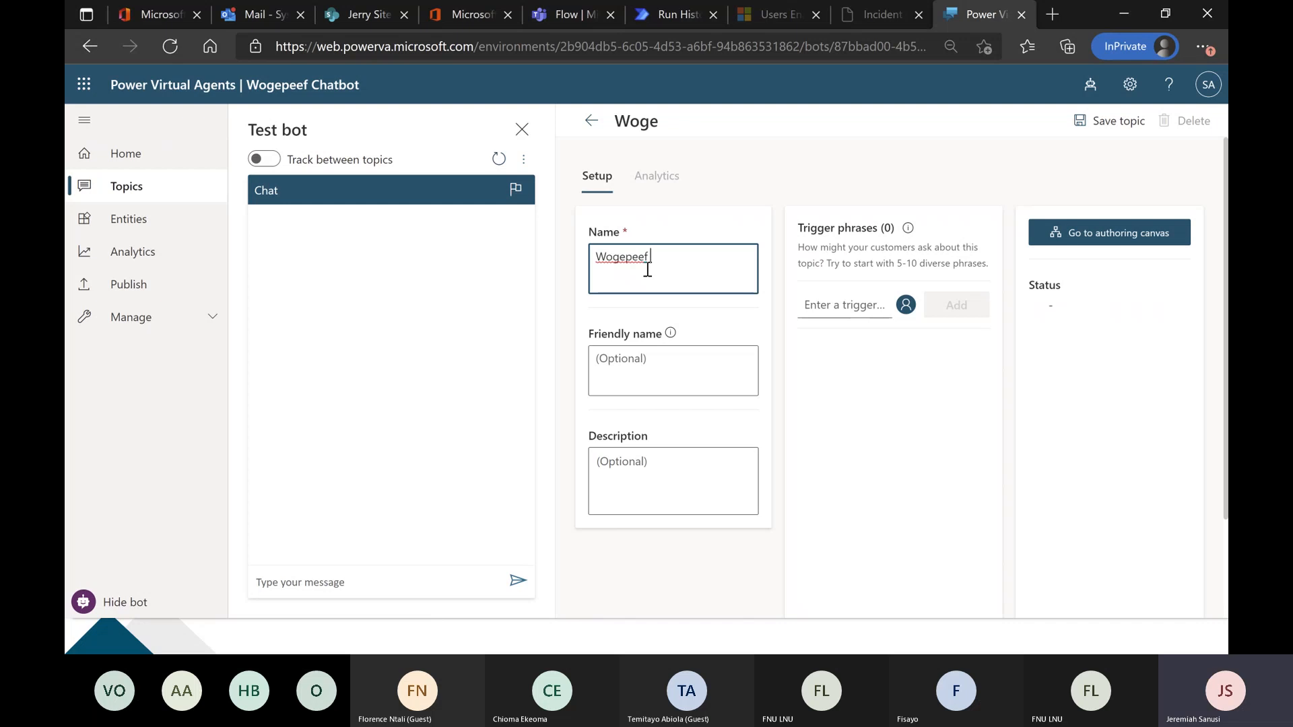
text(Enquiry Topic)
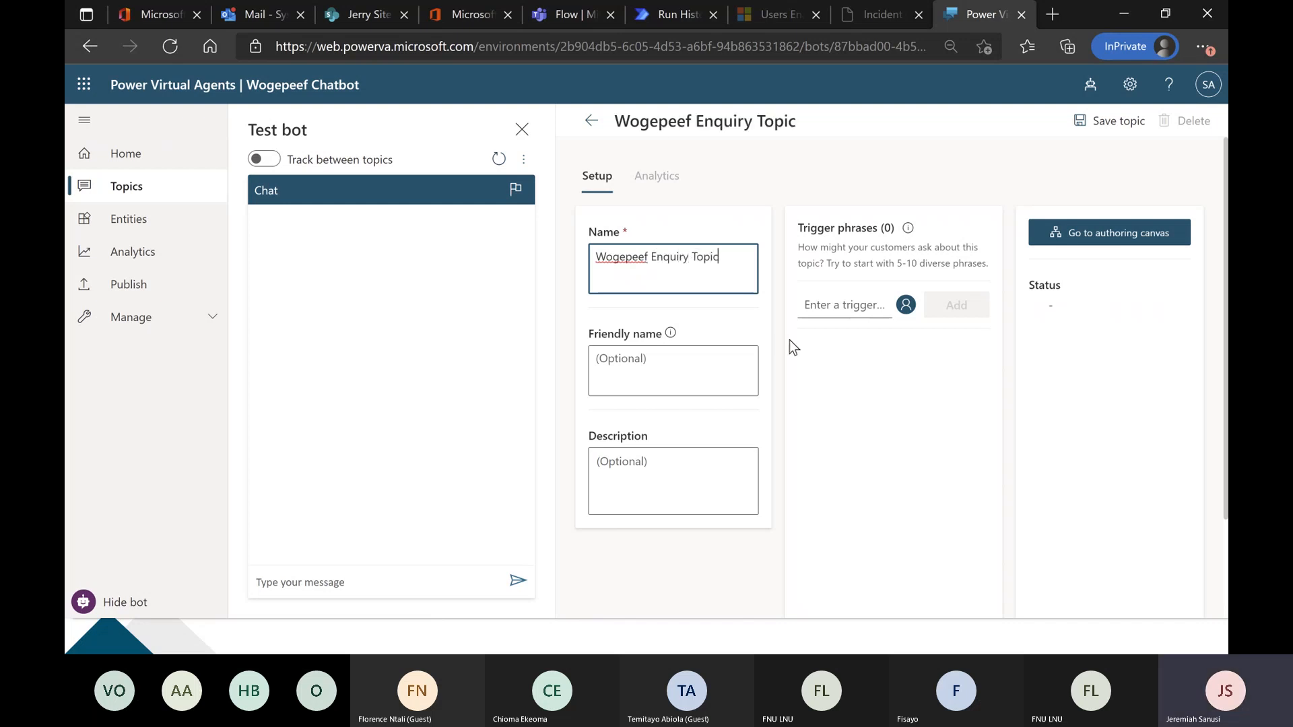
Add "hello there" as the first trigger phrase of the Wogepeef Enquiry Topic.
click(831, 306)
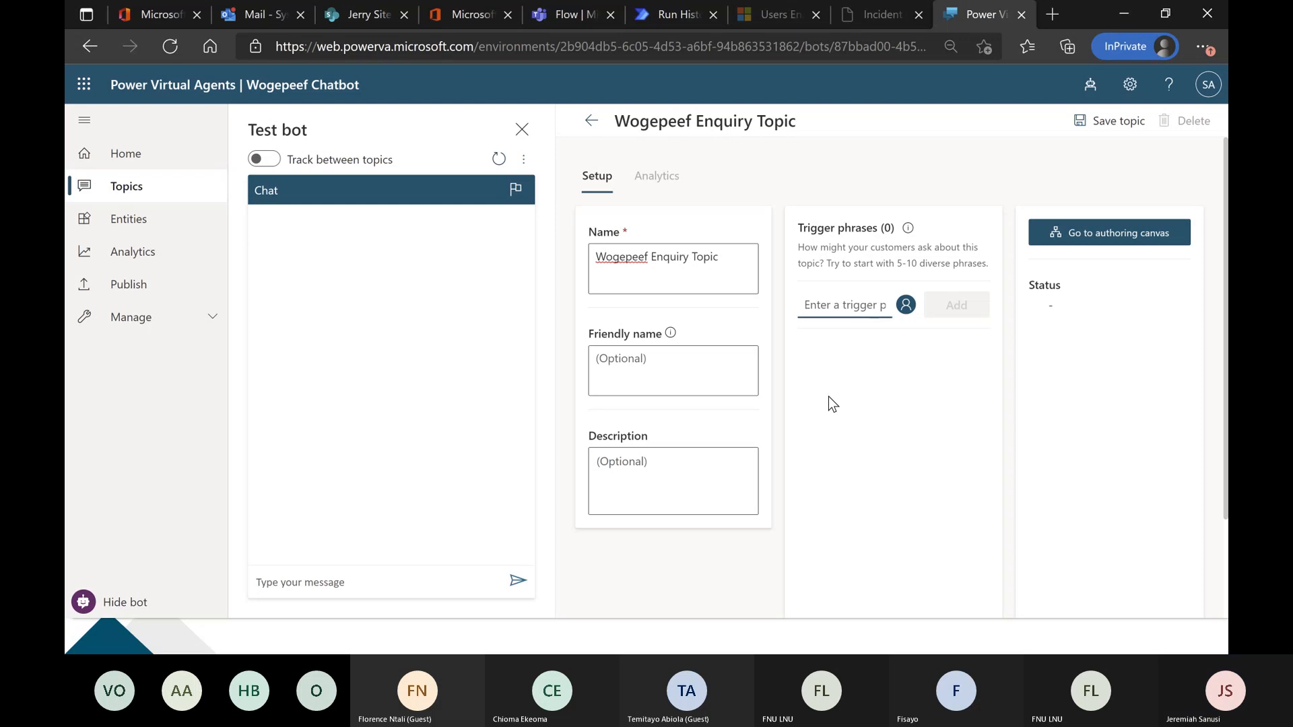
text(hello there I)
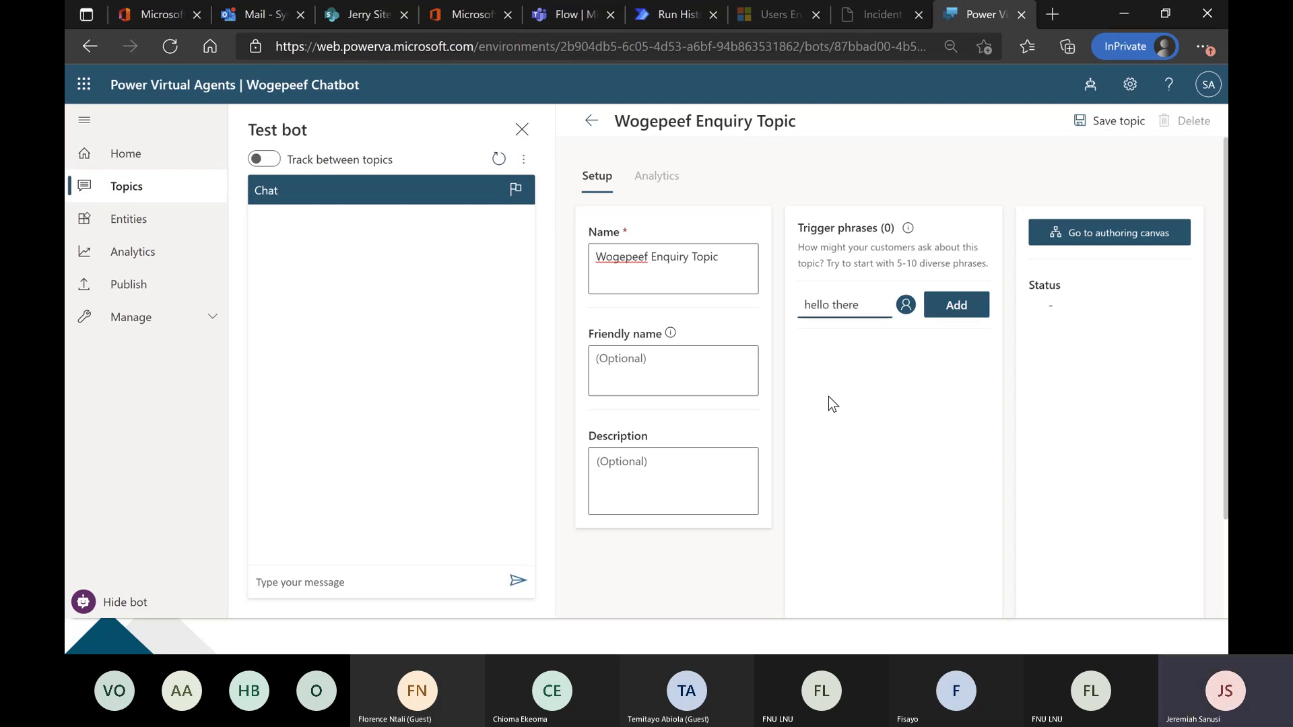
key(Return)
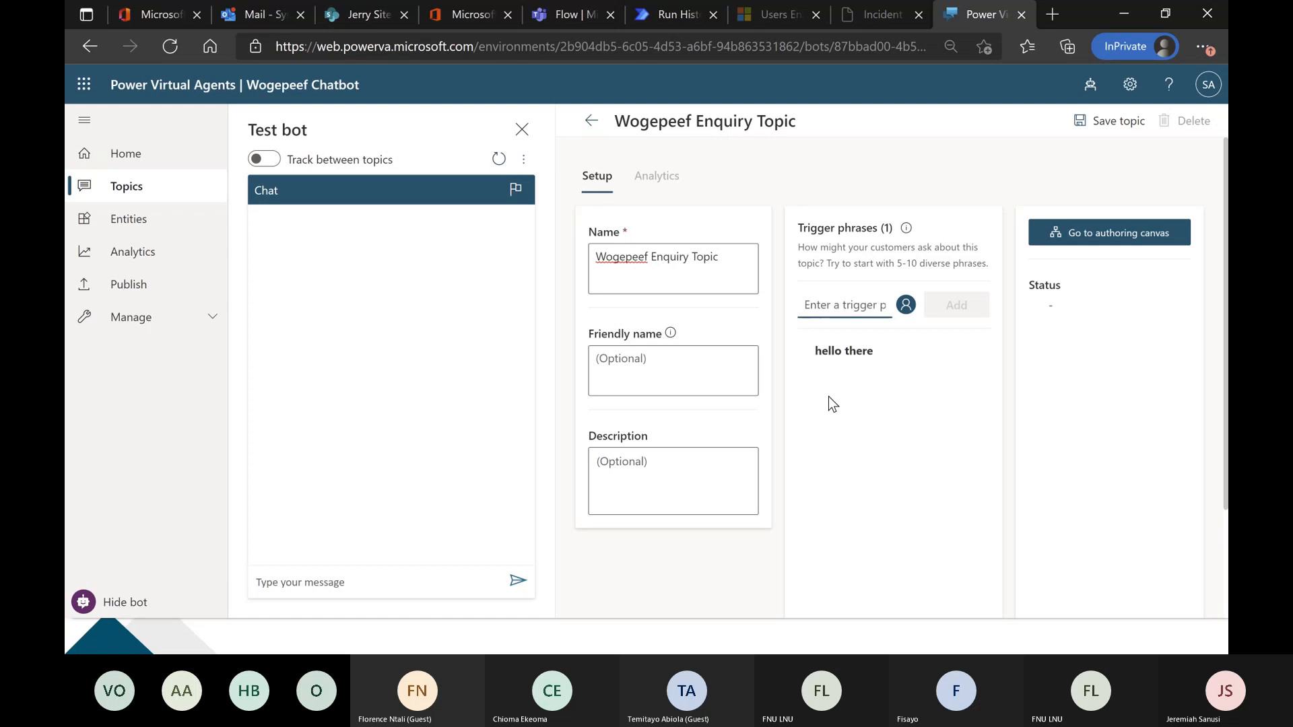
Add the trigger phrase "I want to learn about PVA" to the topic.
text(I wan to)
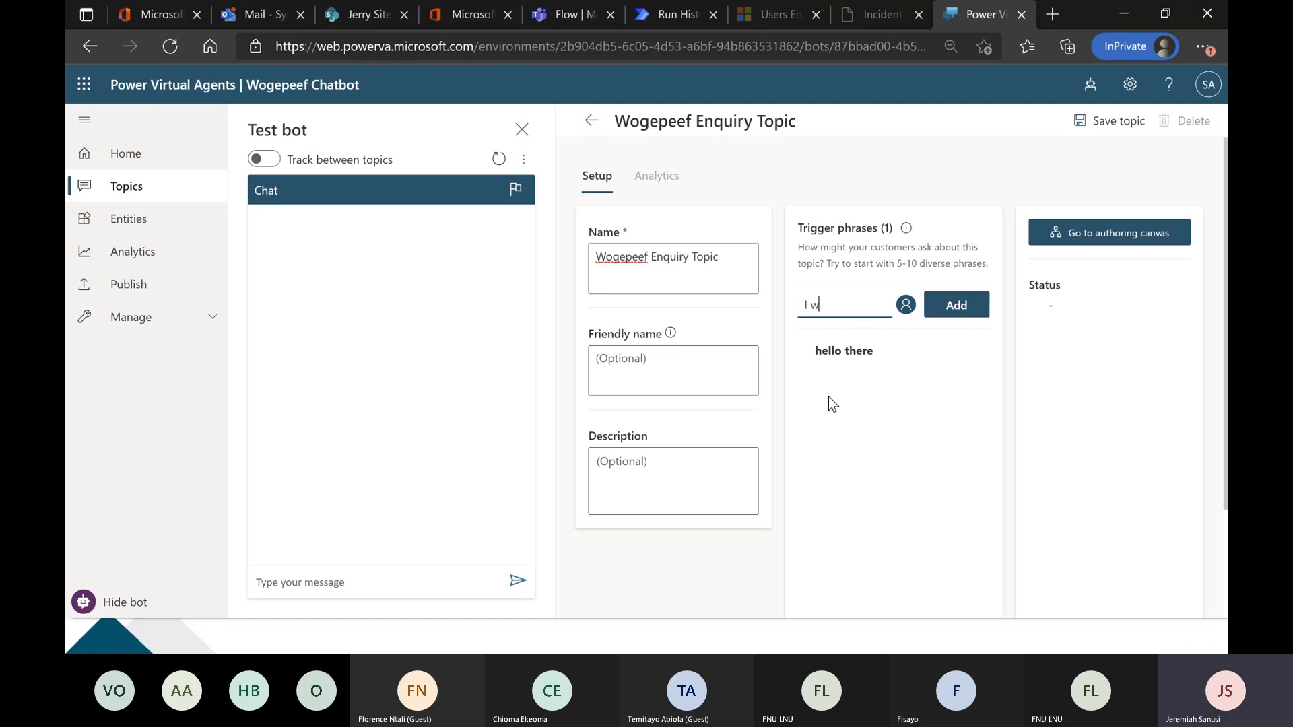
key(BackSpace)
key(BackSpace)
key(BackSpace)
key(BackSpace)
text(t to learn about PVA)
key(Return)
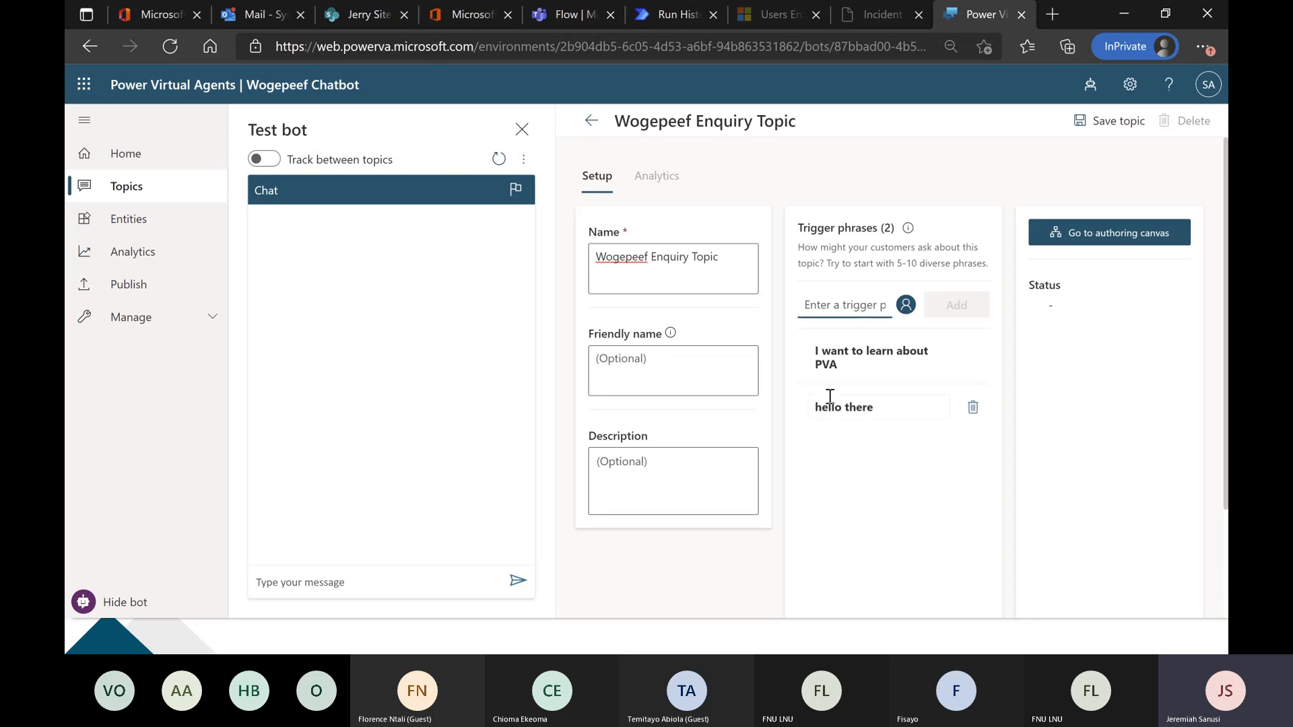
Add the trigger phrases "Power automate is tough" and "I got an error while creating a bot".
text(Power automate)
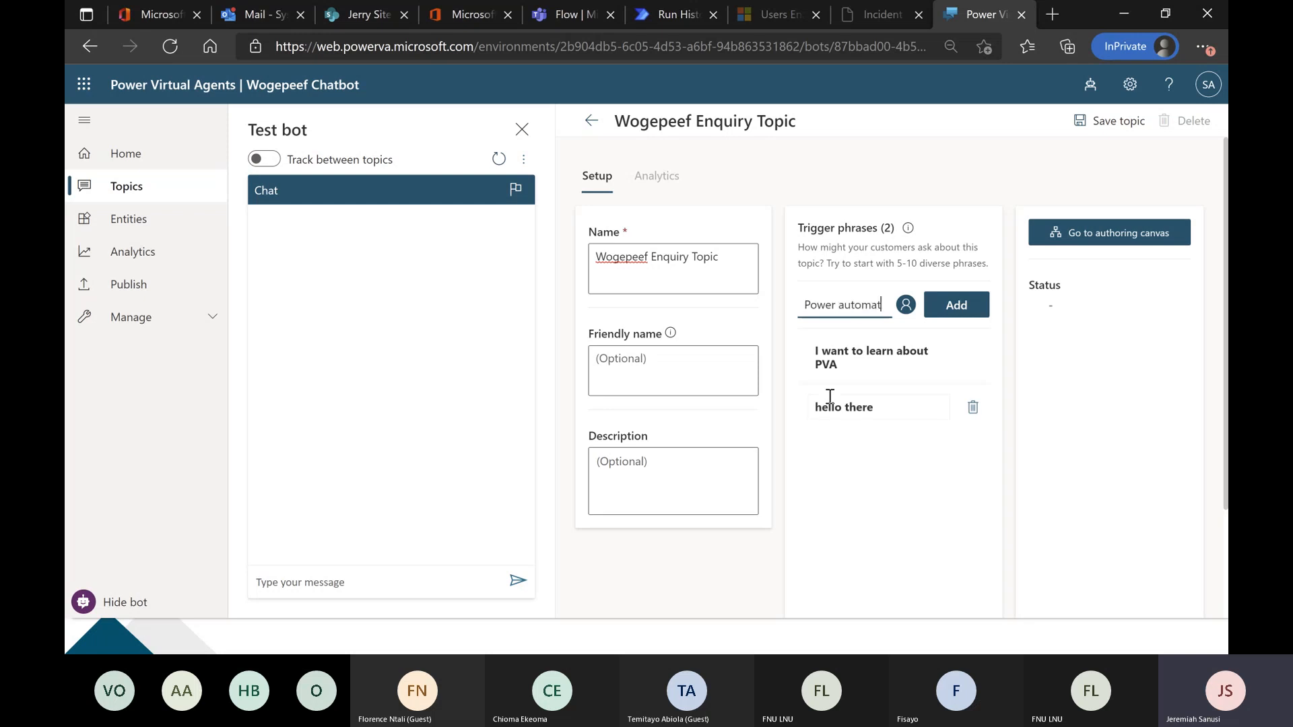
text(is tough)
key(Return)
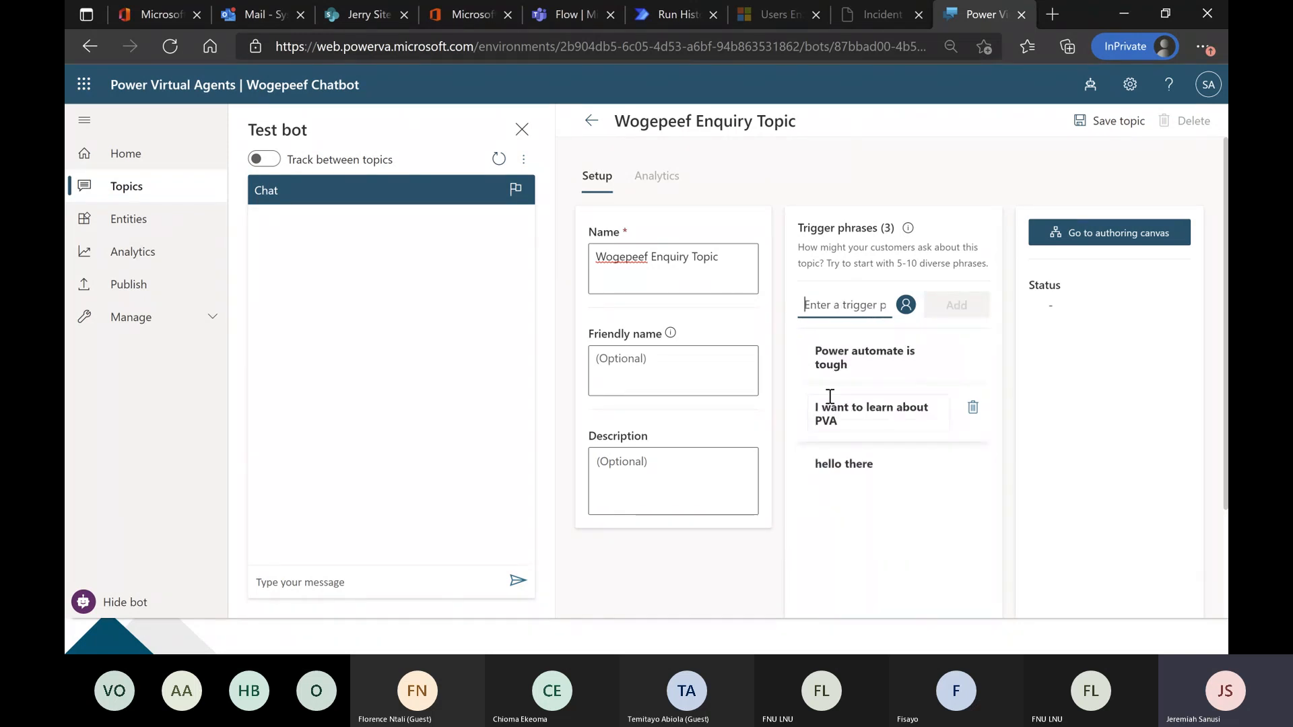
text(I got an)
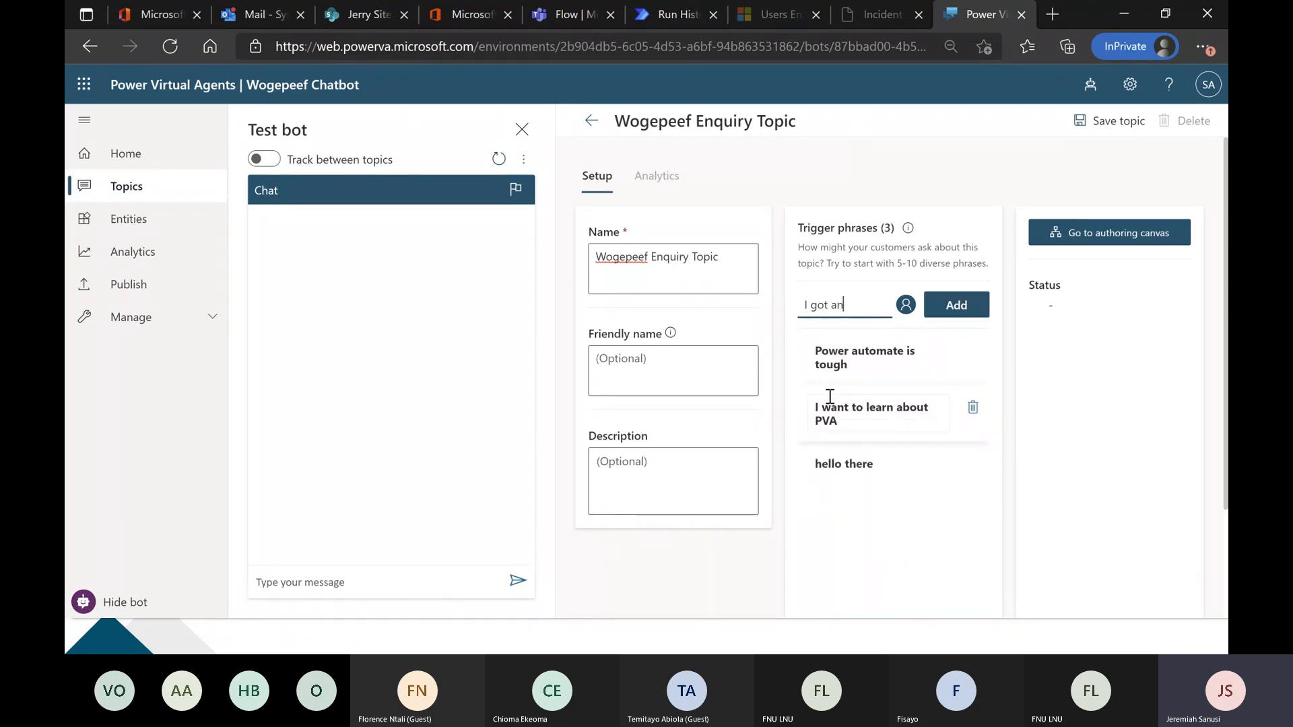
text( error w)
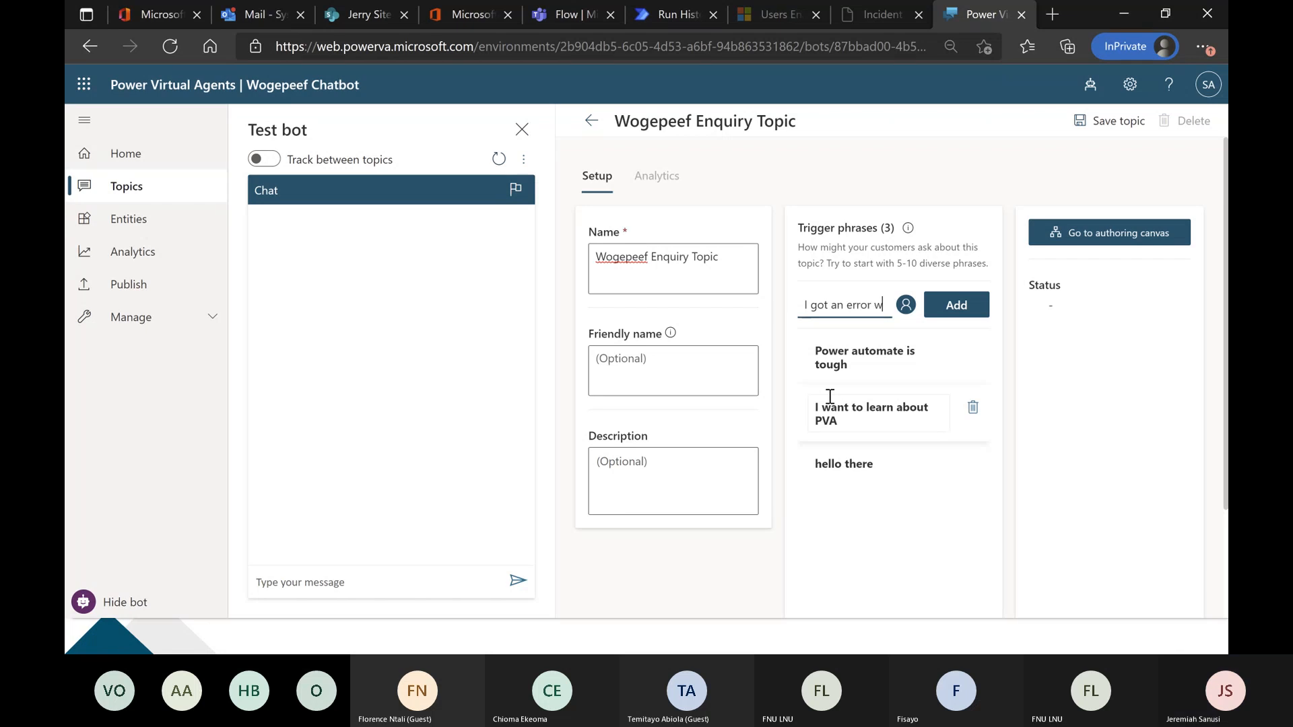
text(hile creating)
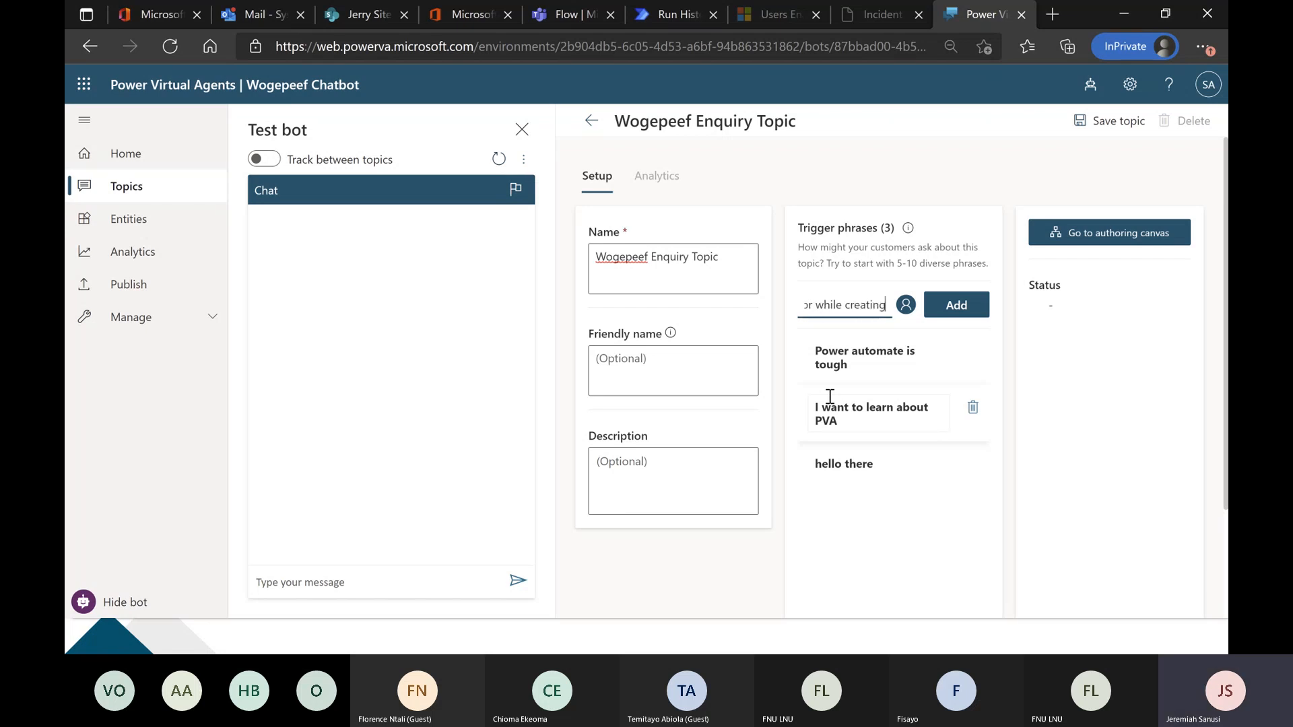
text( a bot)
key(Return)
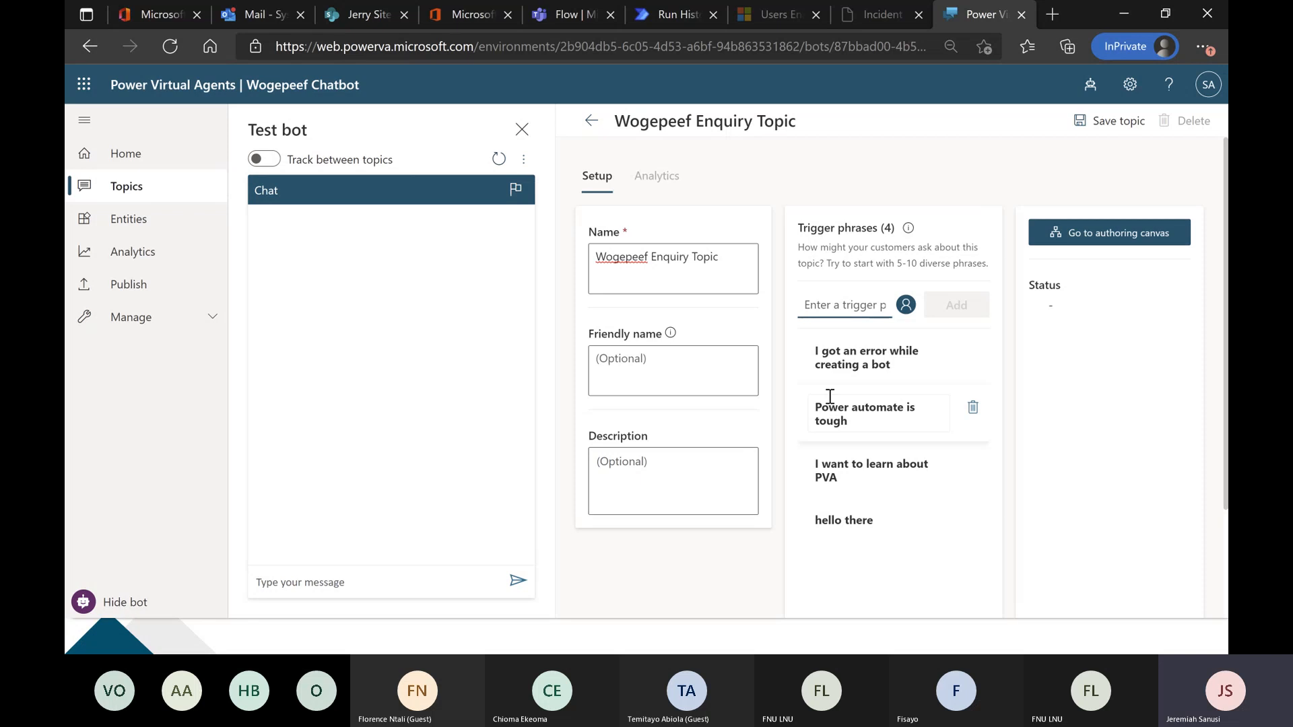
Add four short trigger phrases to the topic: "PVA error", "wogepeef", "Power APps" and "Power BI".
text(PVA )
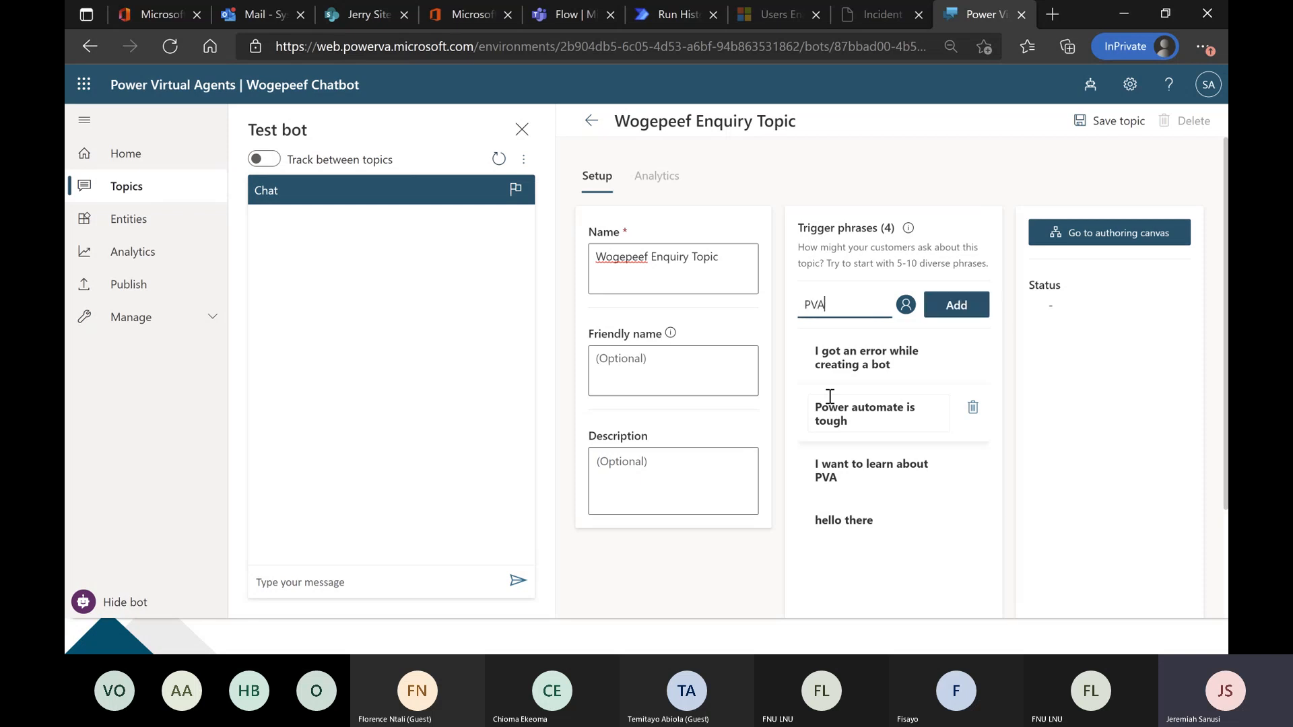
text(error)
key(Return)
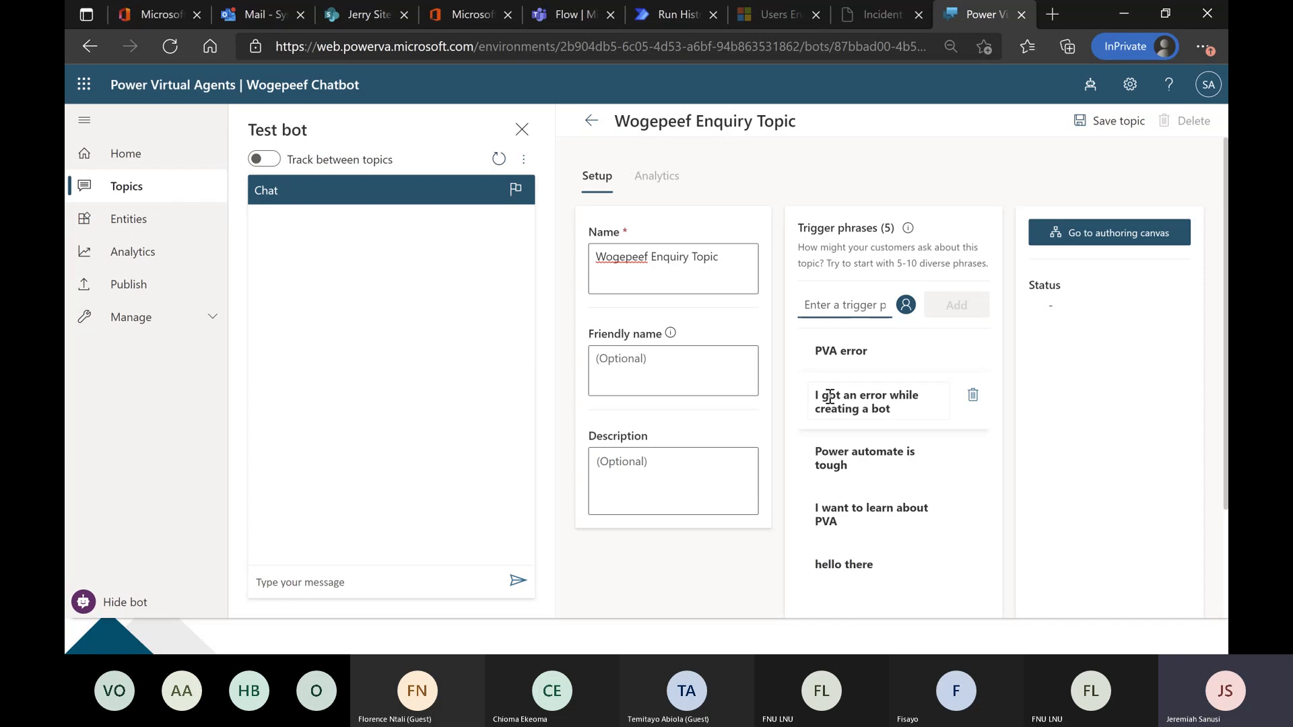
text(wogepeef)
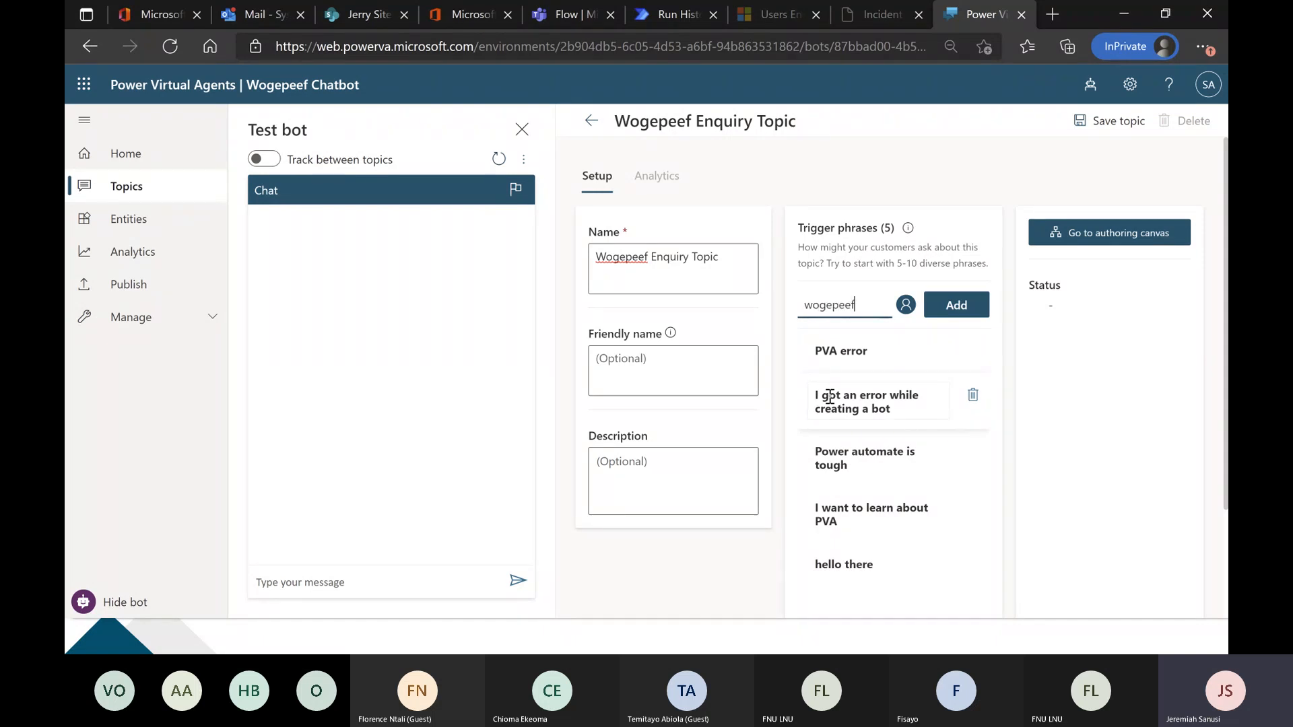
key(Return)
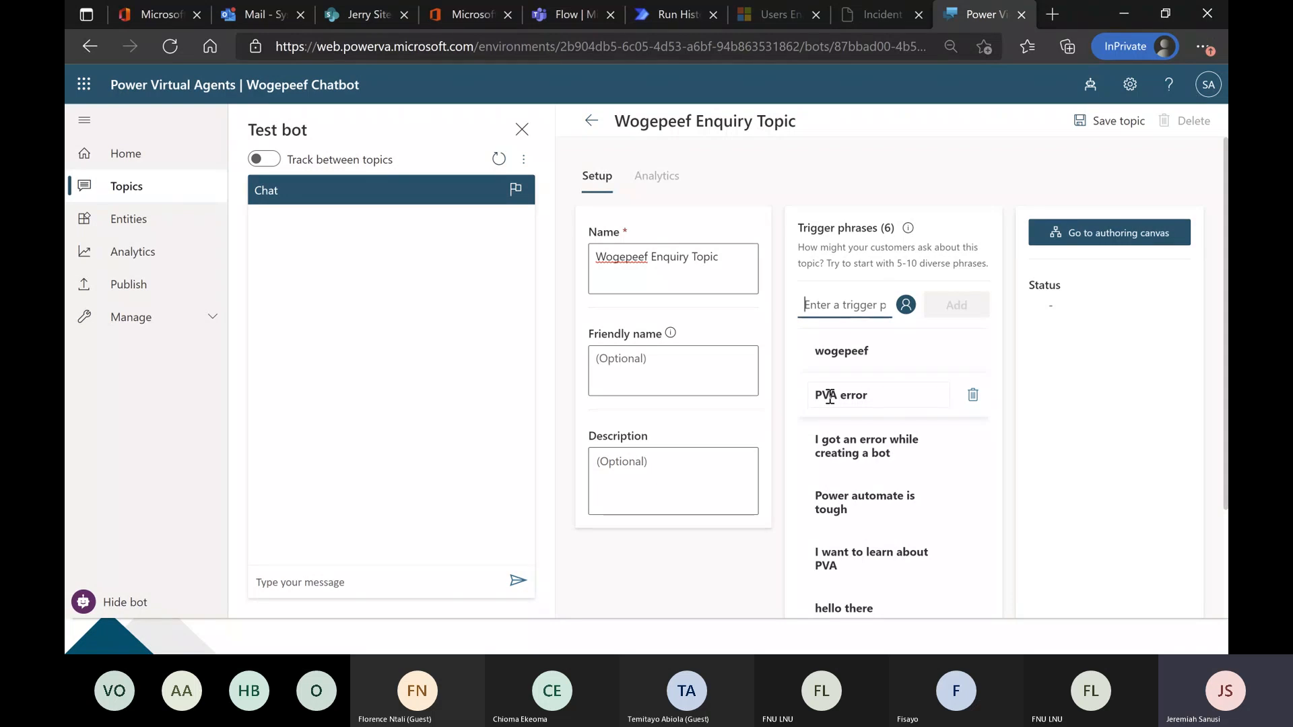
text(Power APps)
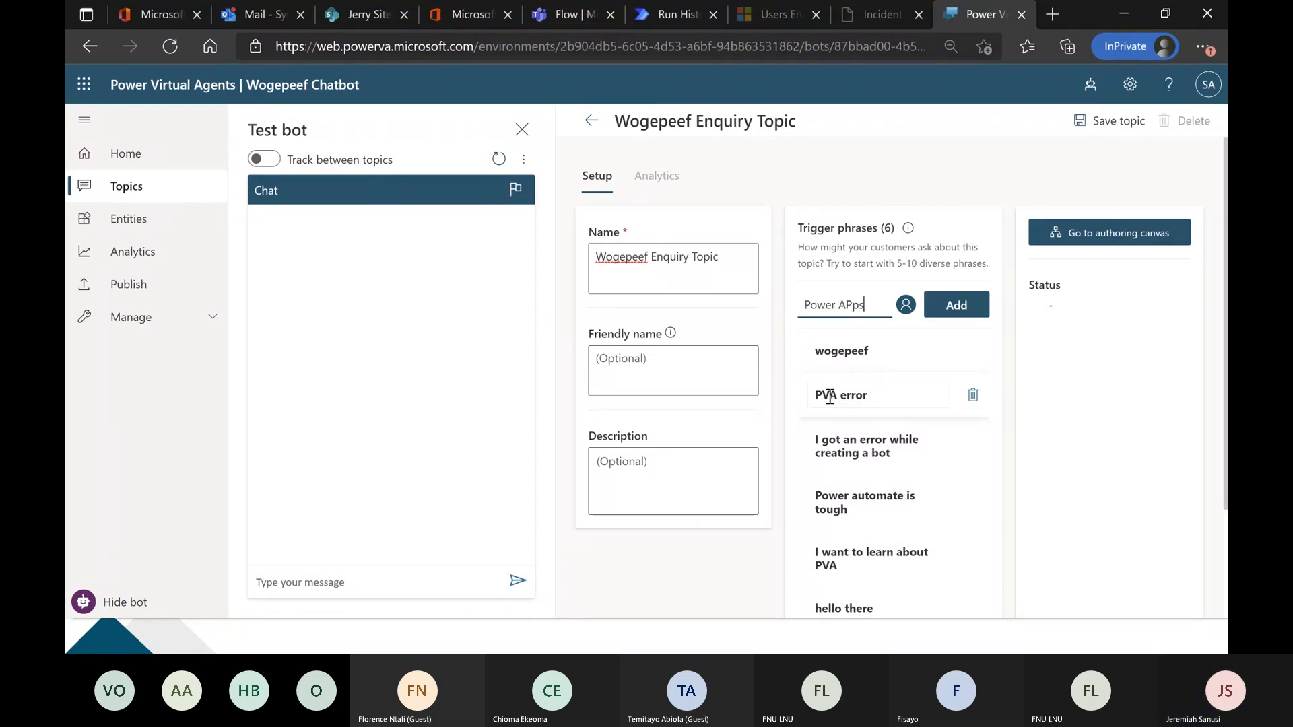
key(Return)
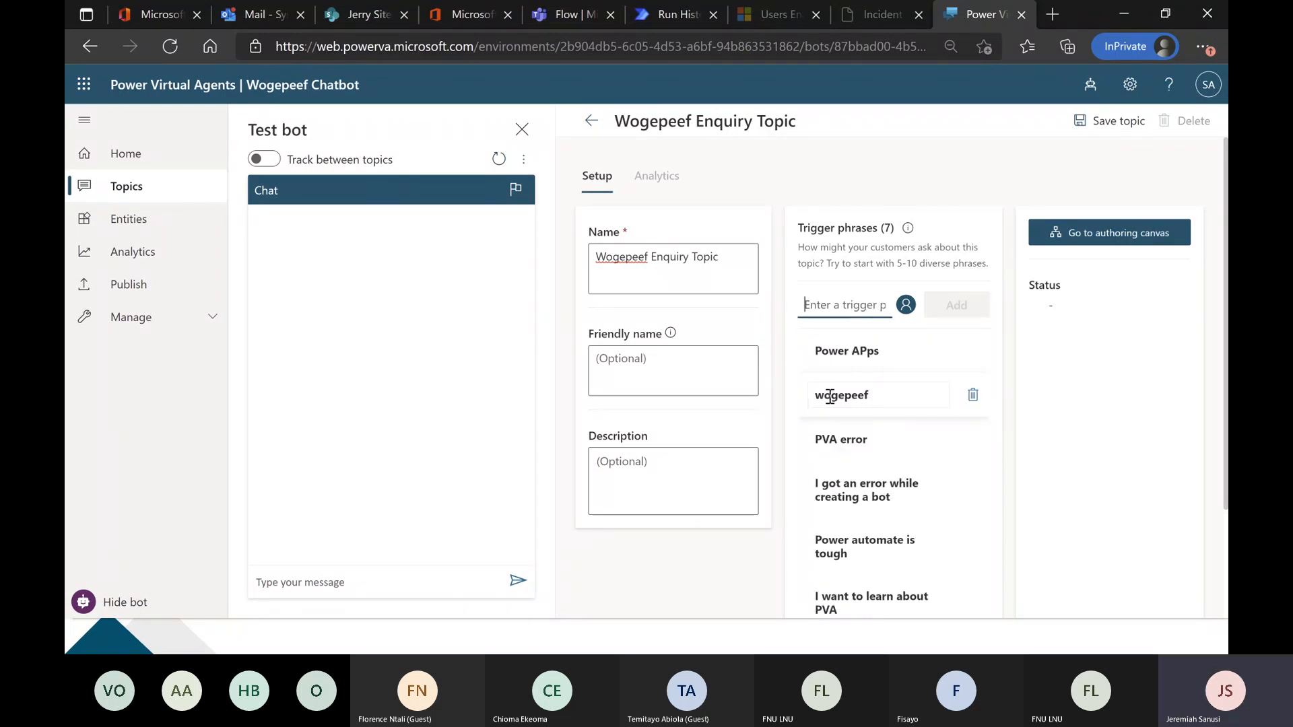
text(Power BI)
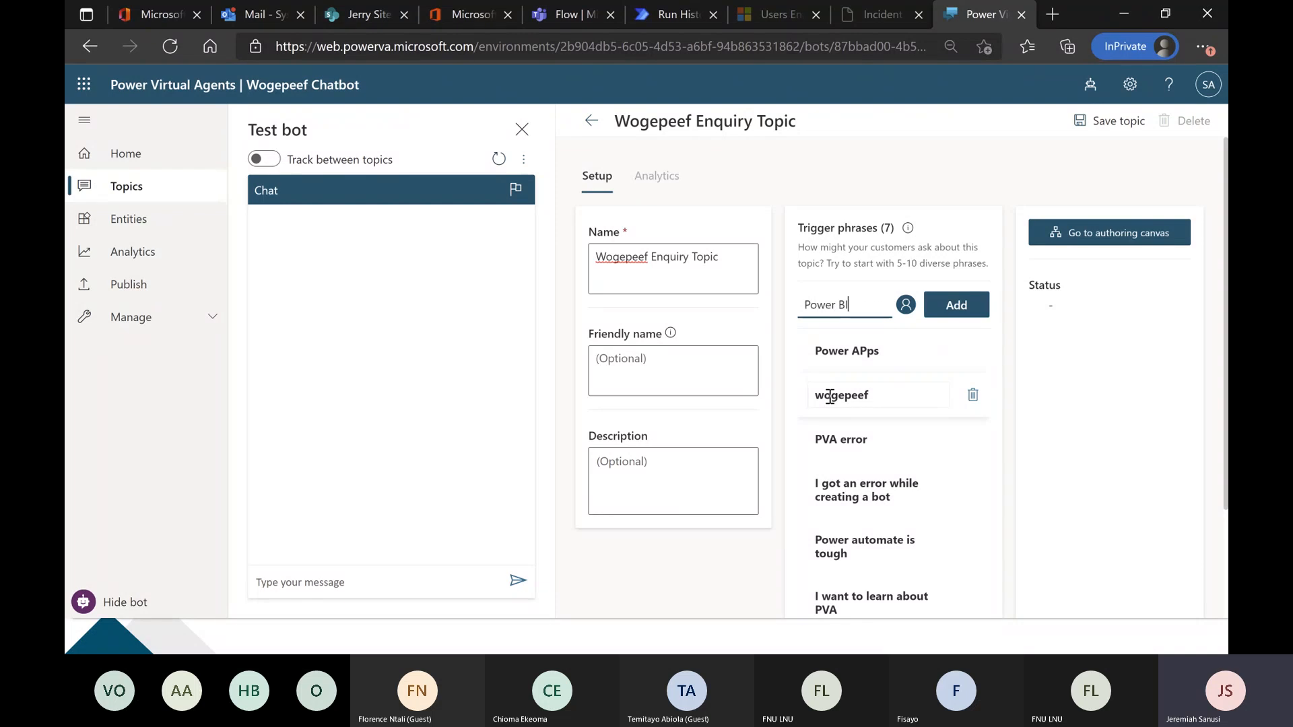
key(Return)
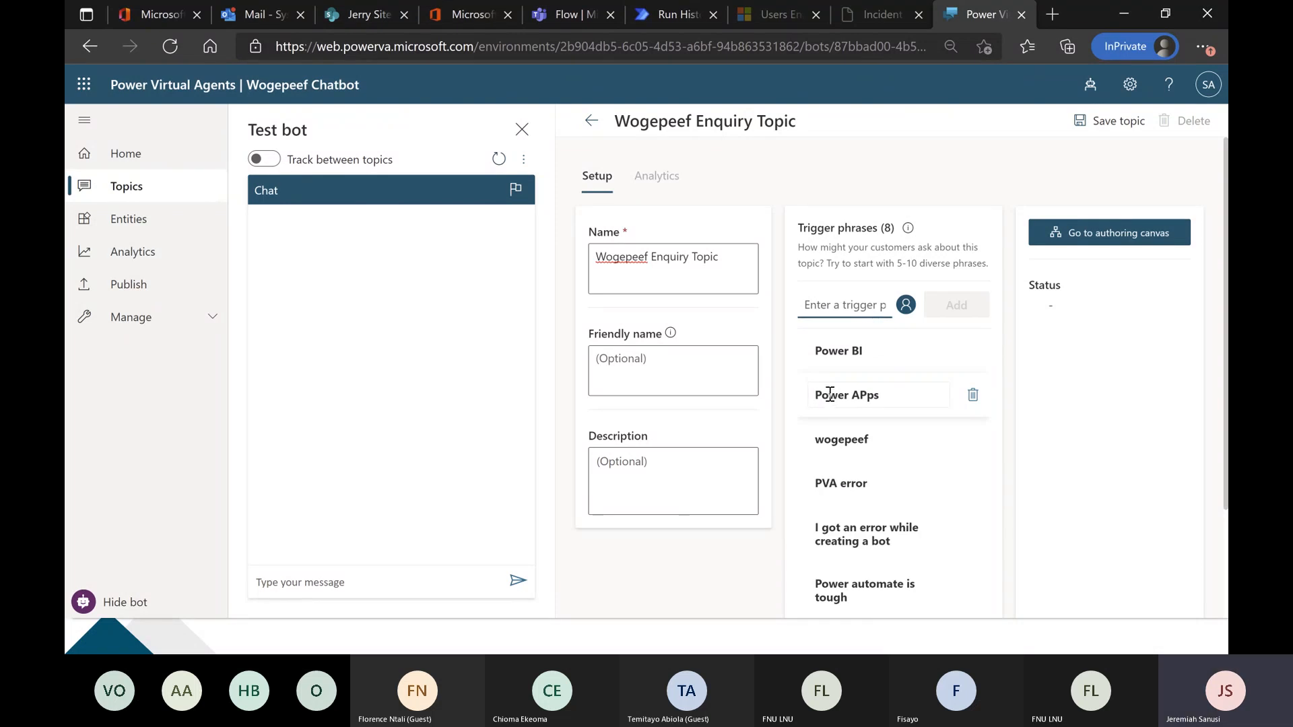
Open the topic's authoring canvas and hide the Test bot pane.
scroll(839, 354, down, 2)
scroll(840, 364, up, 2)
scroll(843, 375, down, 1)
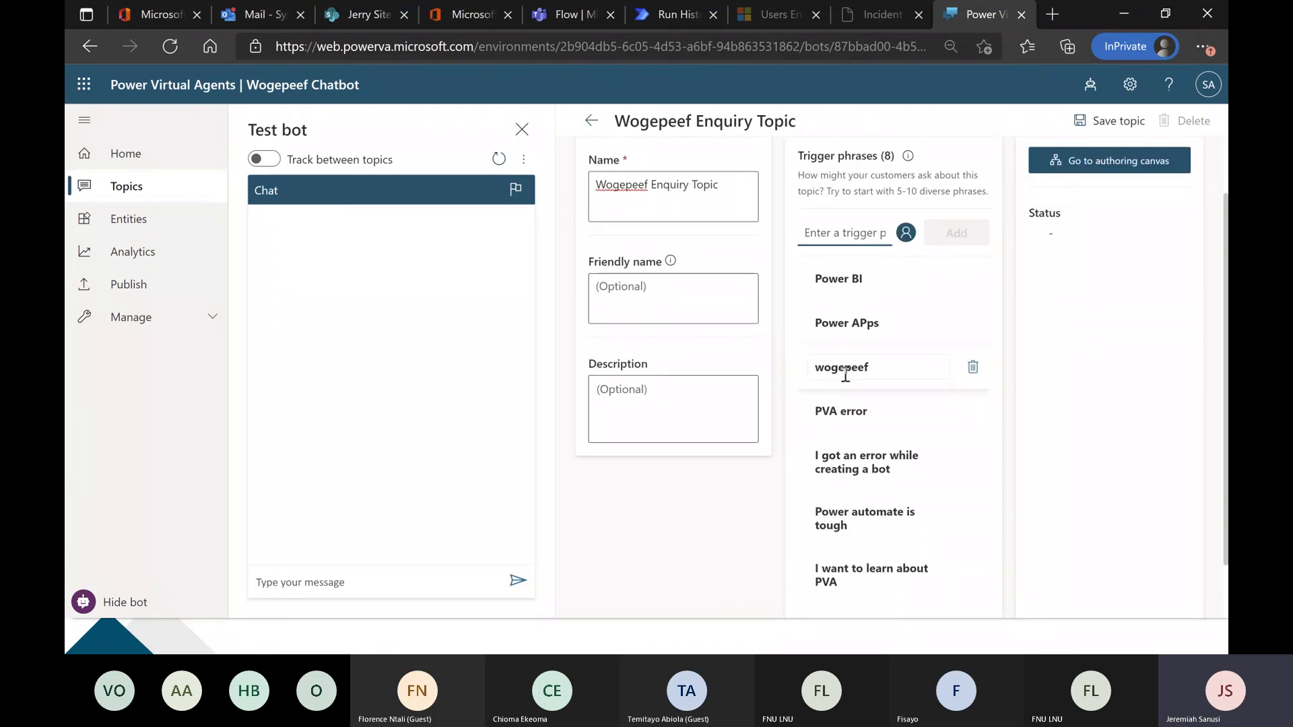
click(1086, 167)
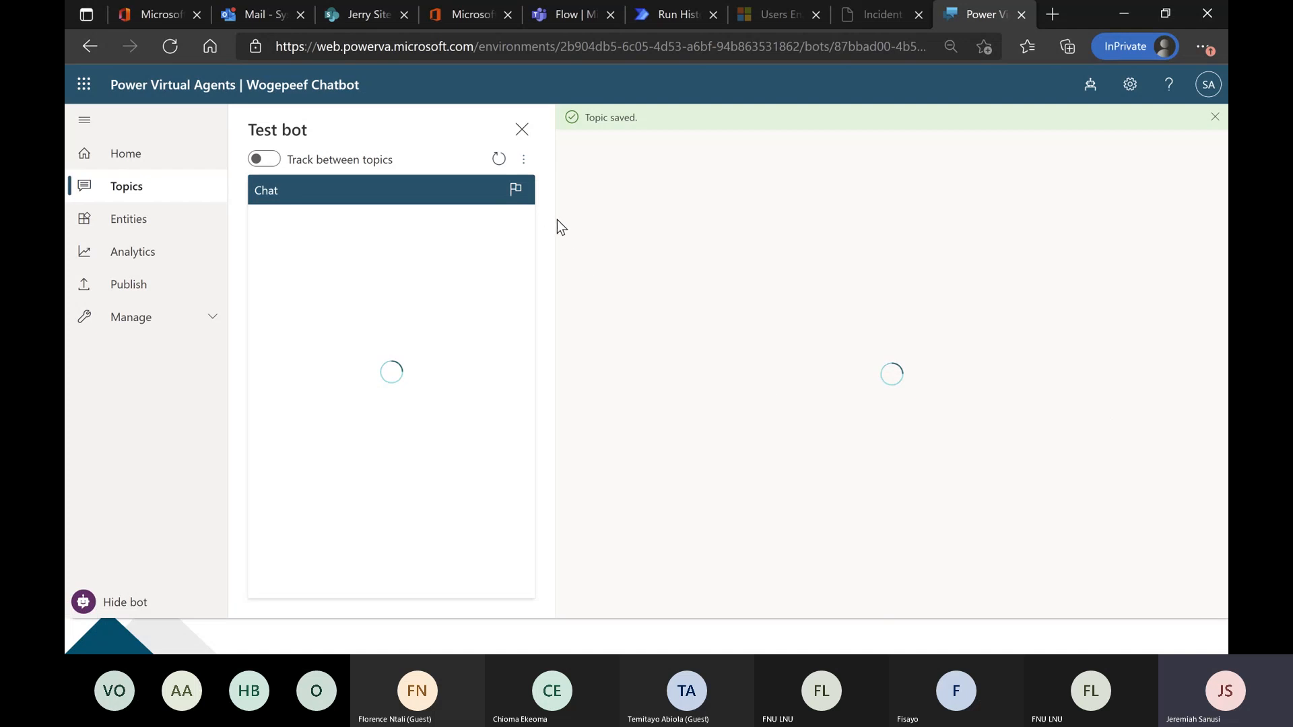
click(516, 140)
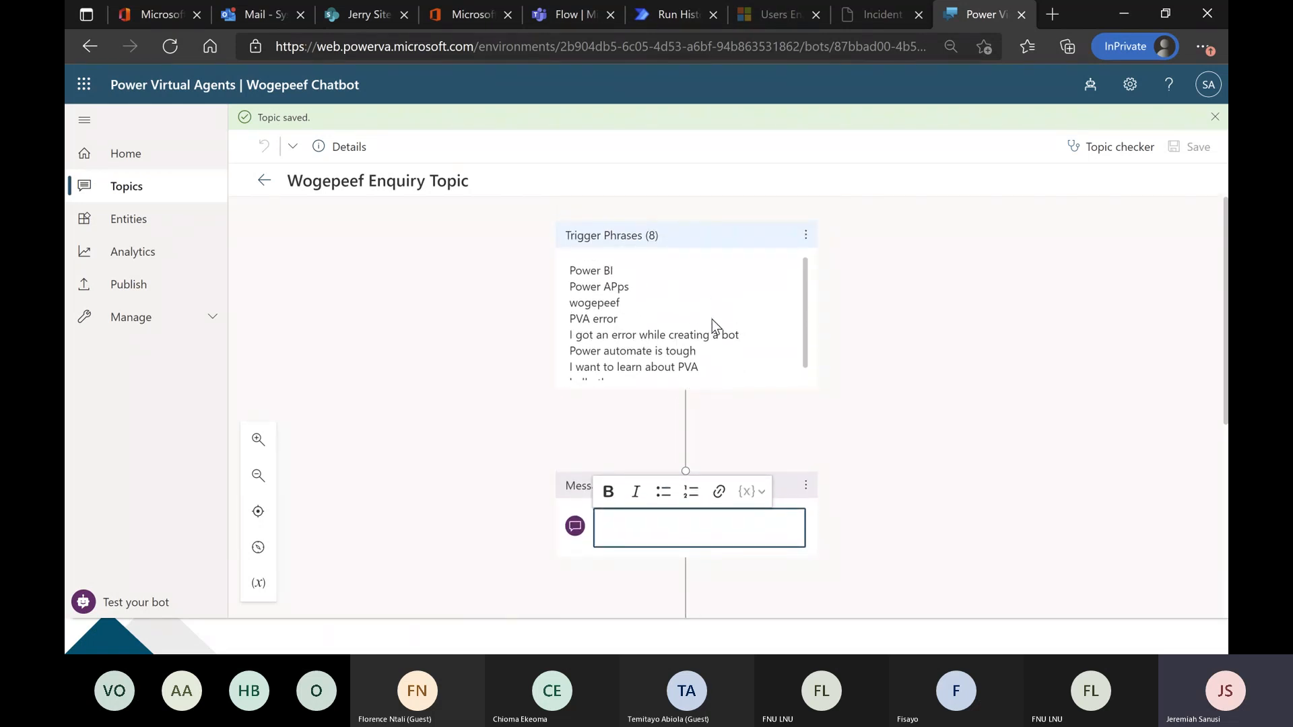
scroll(725, 318, down, 1)
scroll(725, 318, up, 1)
click(891, 396)
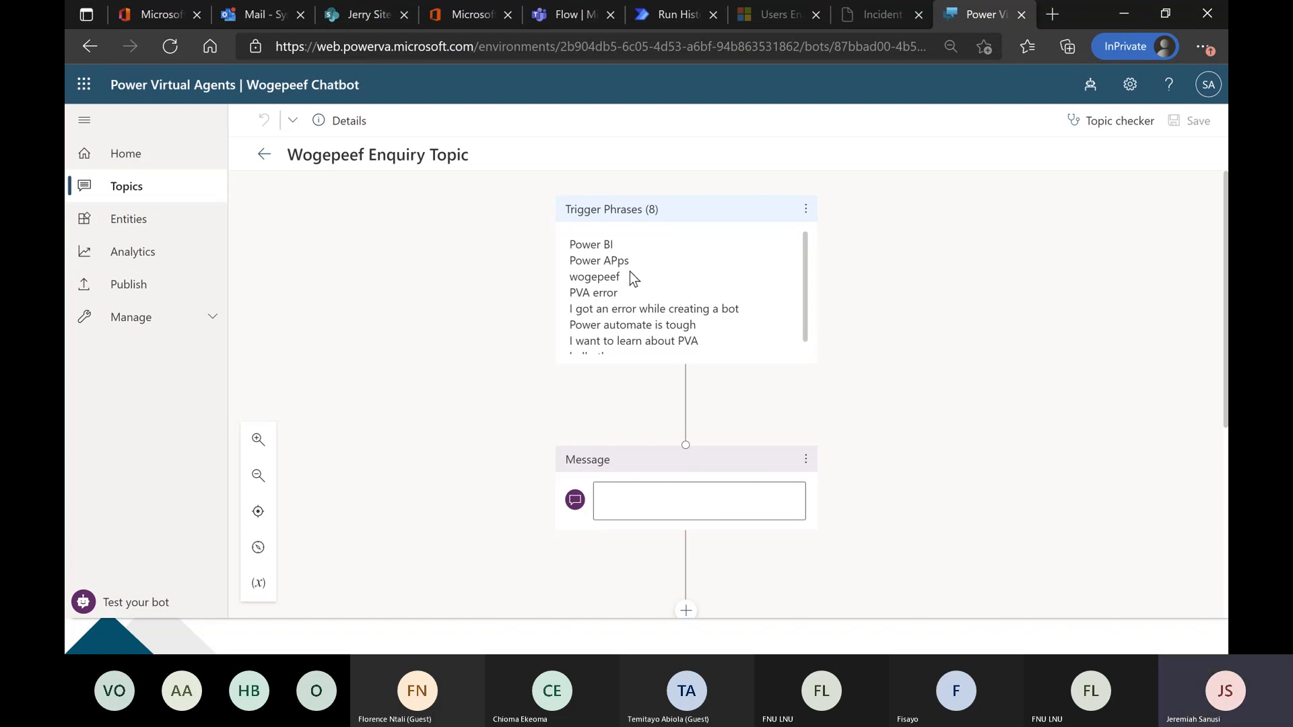
Delete the empty Message node below the trigger phrases.
scroll(629, 276, down, 1)
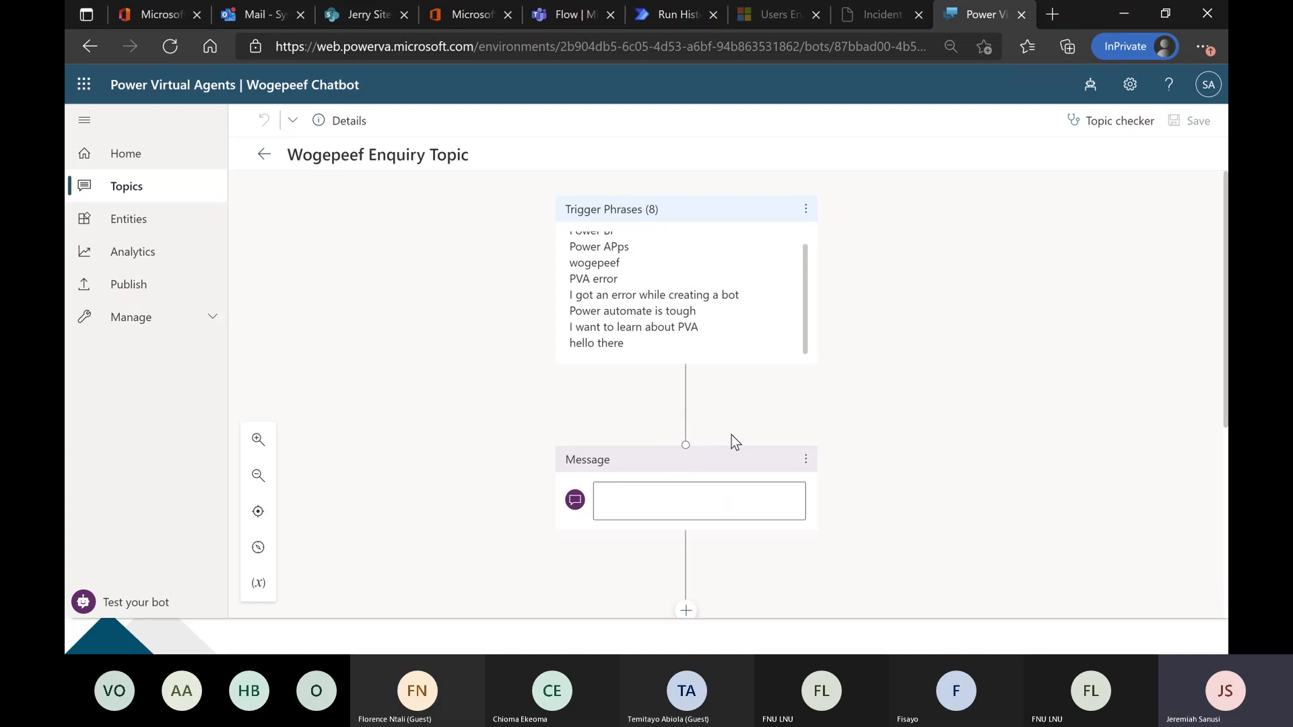
scroll(947, 435, down, 2)
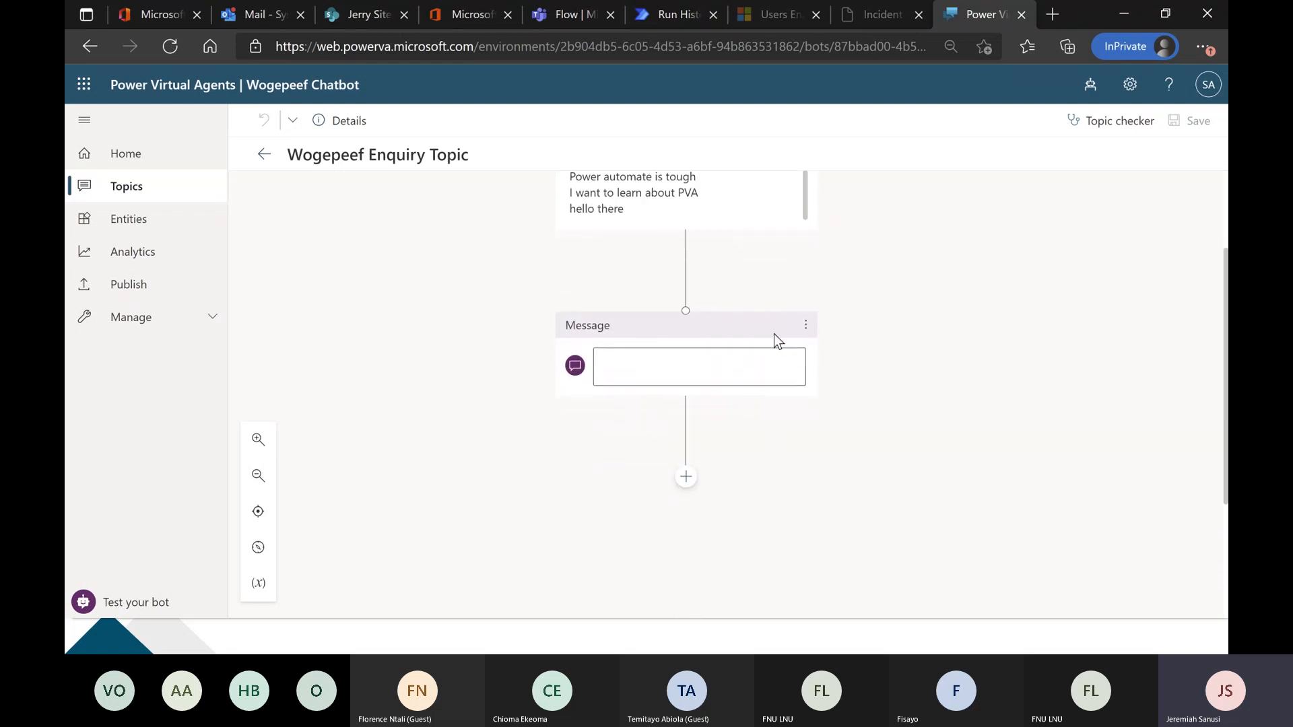
click(804, 326)
click(842, 328)
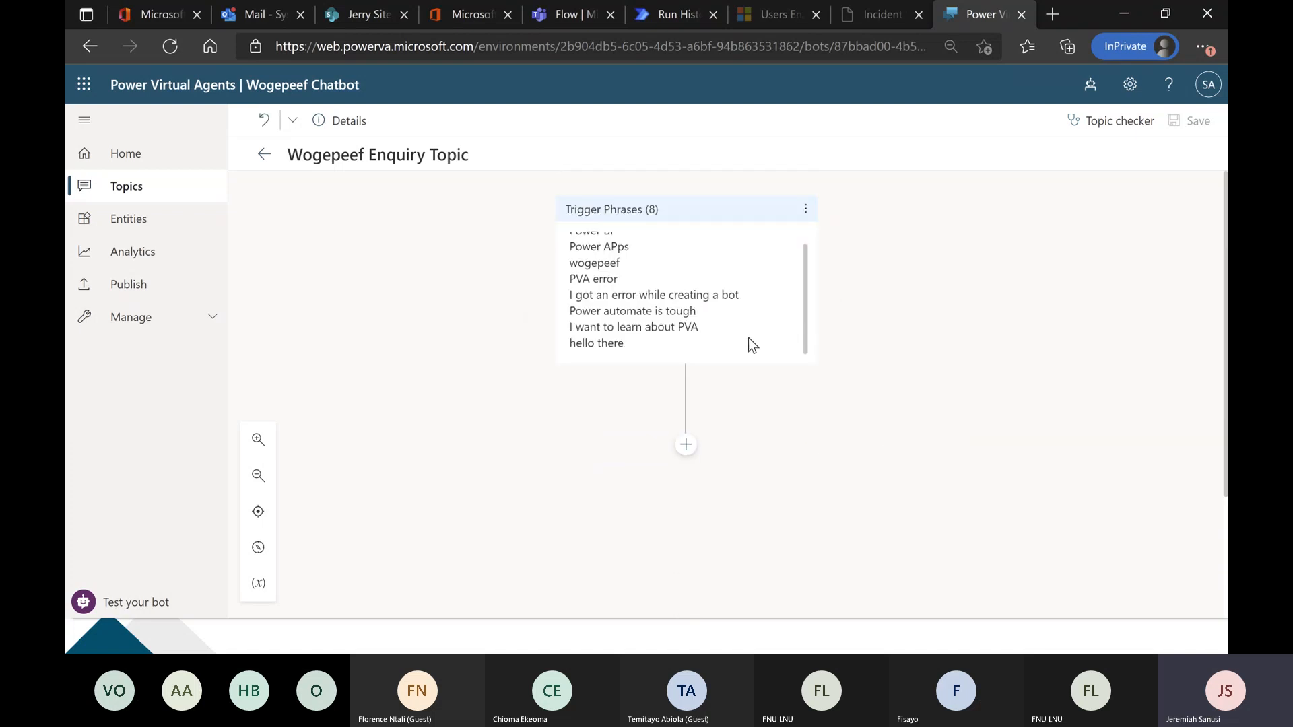
Add a message node below the trigger phrases reading "Hi there, welcome to Wogepeef Chatbot! How can I help you?".
click(686, 445)
scroll(837, 439, down, 2)
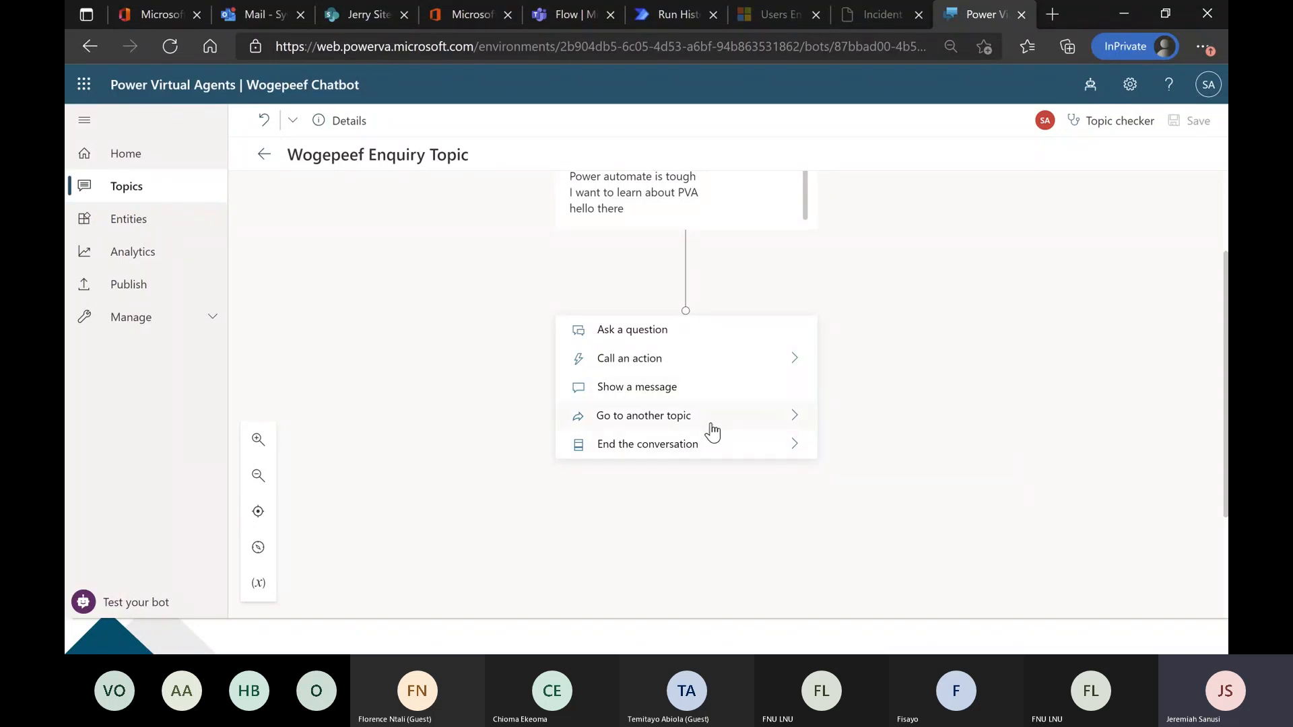
click(703, 387)
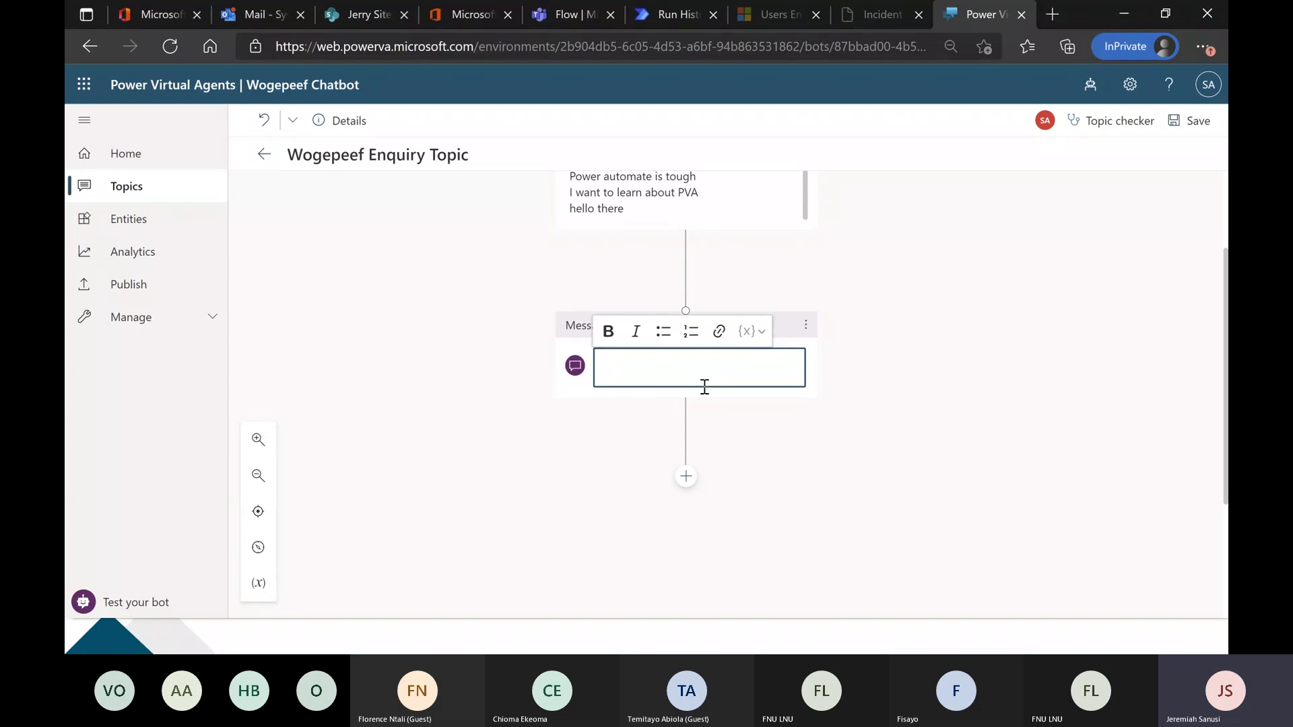
text(Hi the)
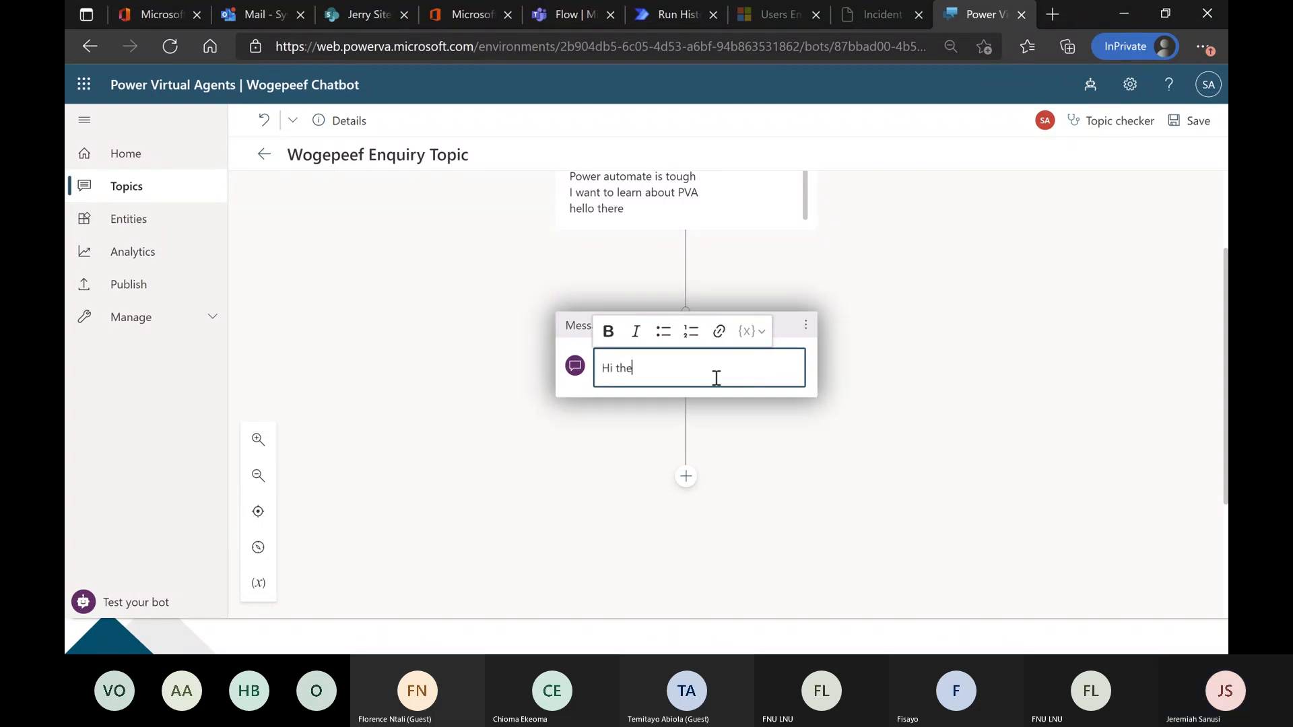
text(re, welcome to )
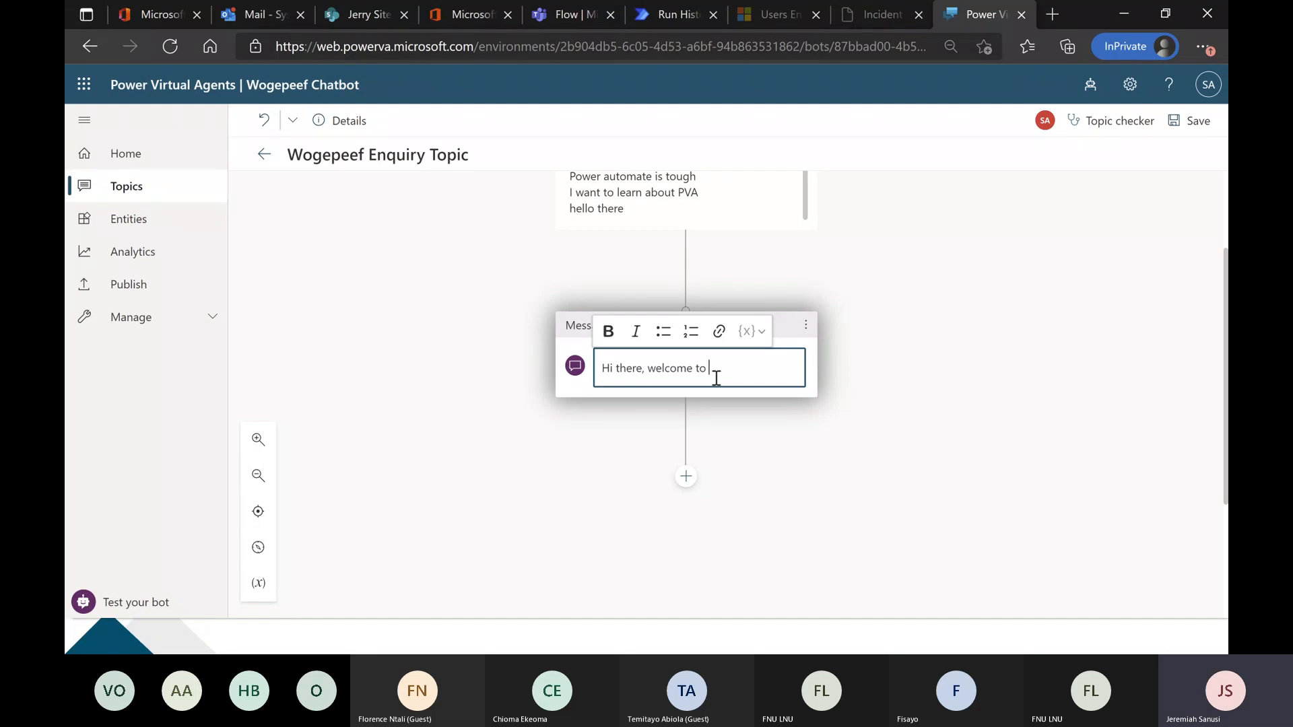
text(Woge)
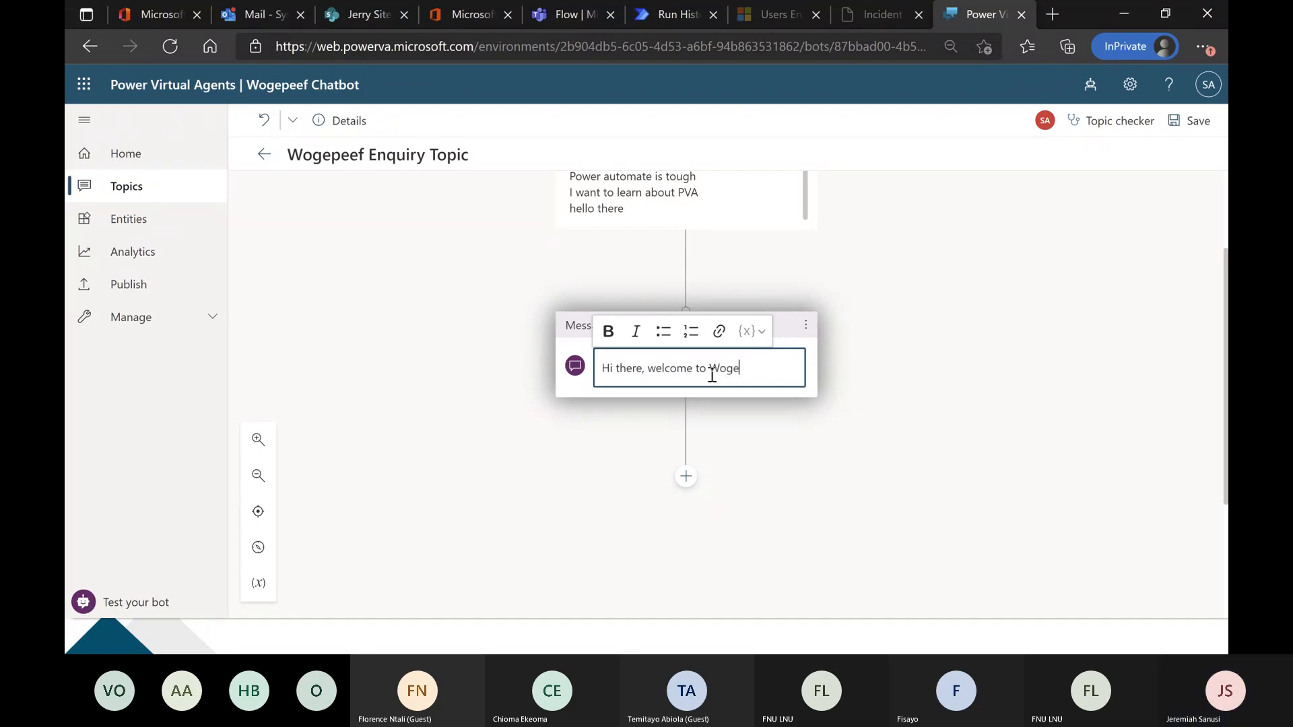
text(peef Chatbot! )
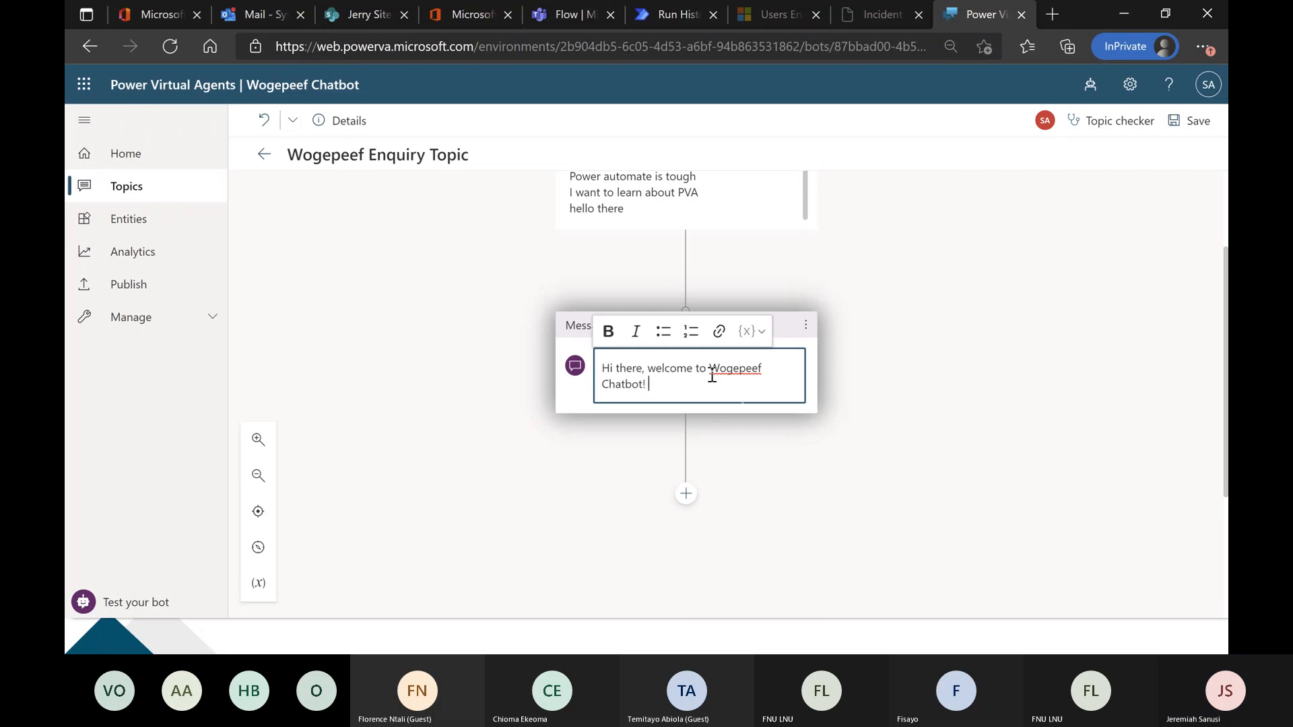
text(How can I)
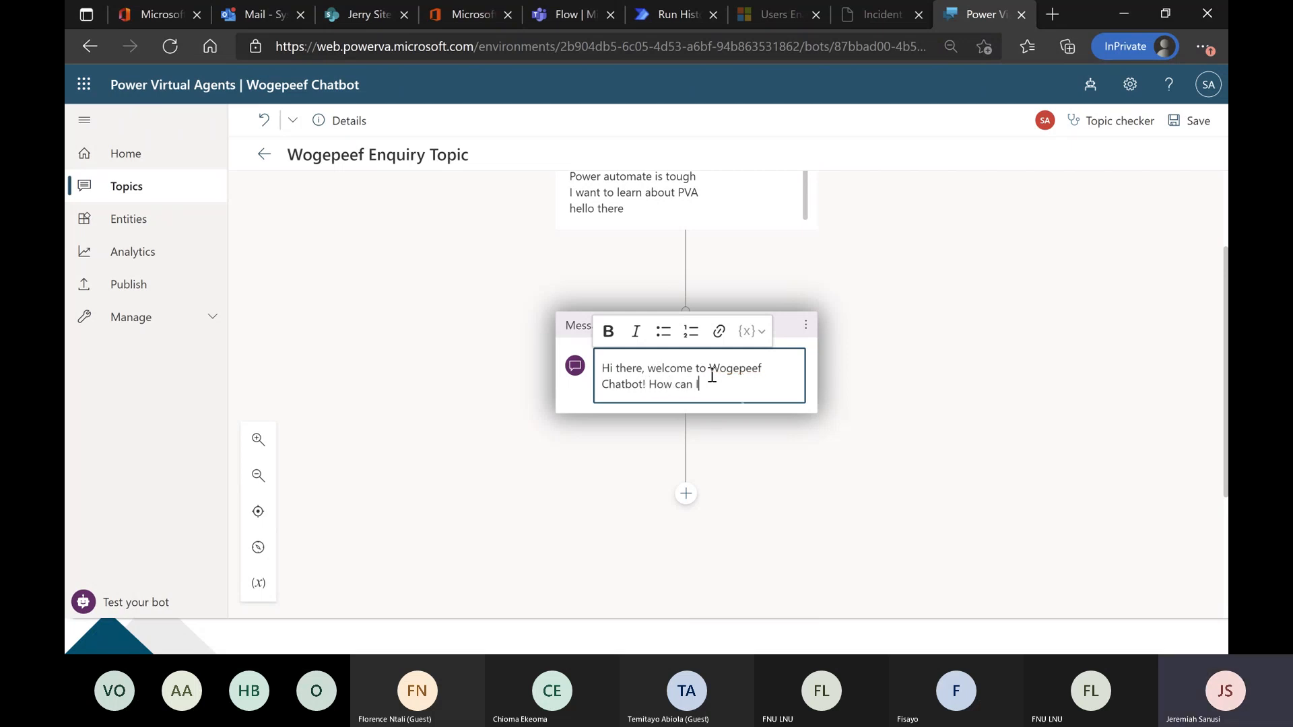
text( help you?)
click(459, 411)
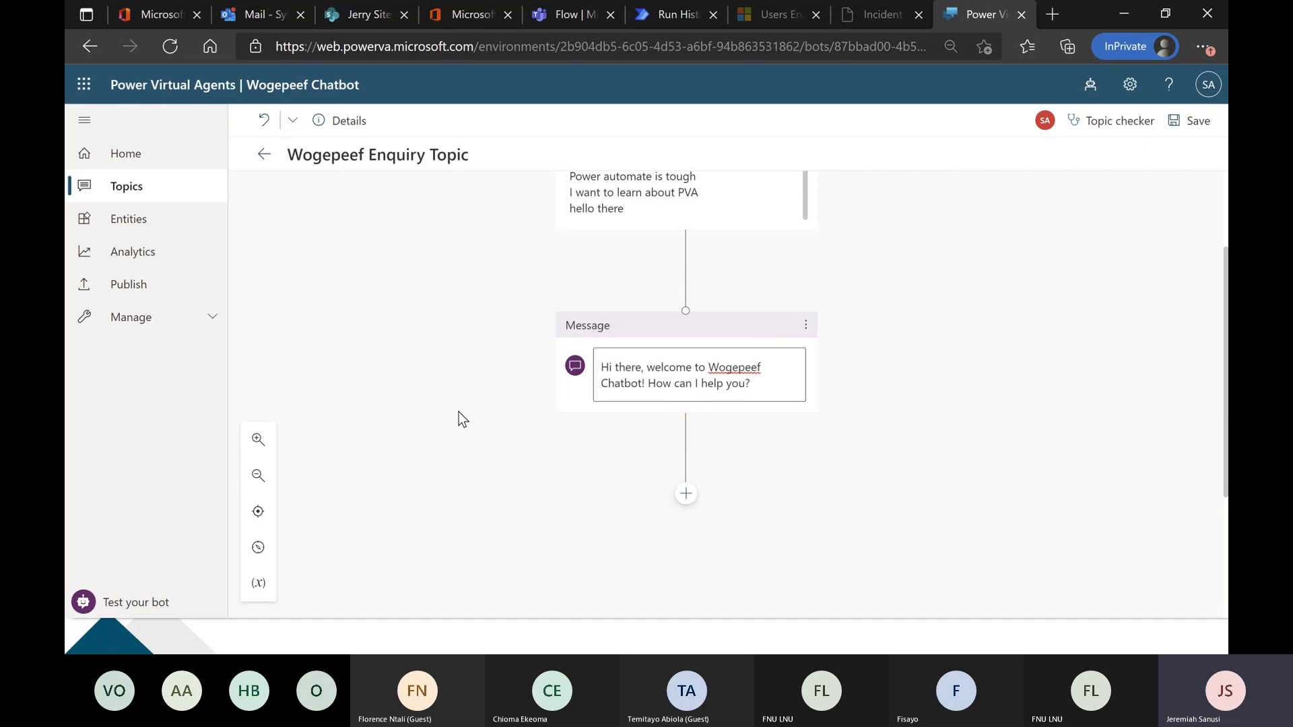
scroll(471, 337, up, 1)
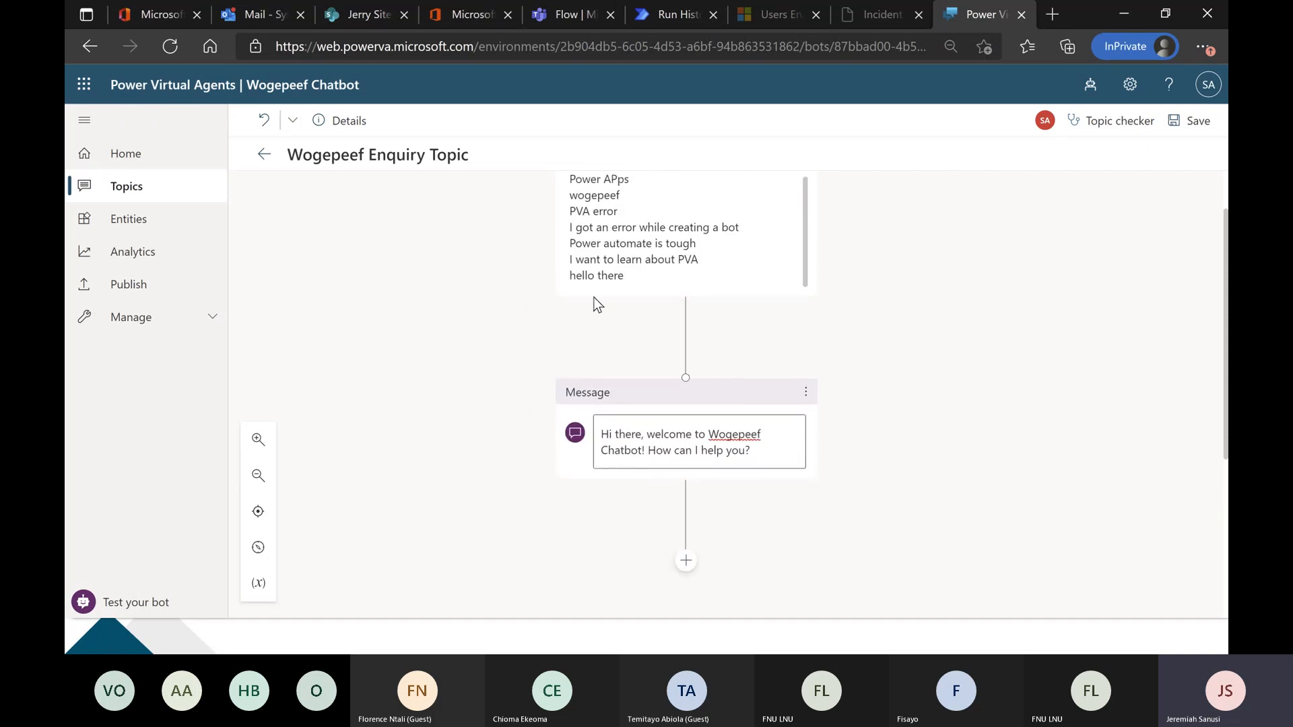
Add a question node below the welcome message asking "Please specify the area of interest?".
scroll(493, 295, down, 3)
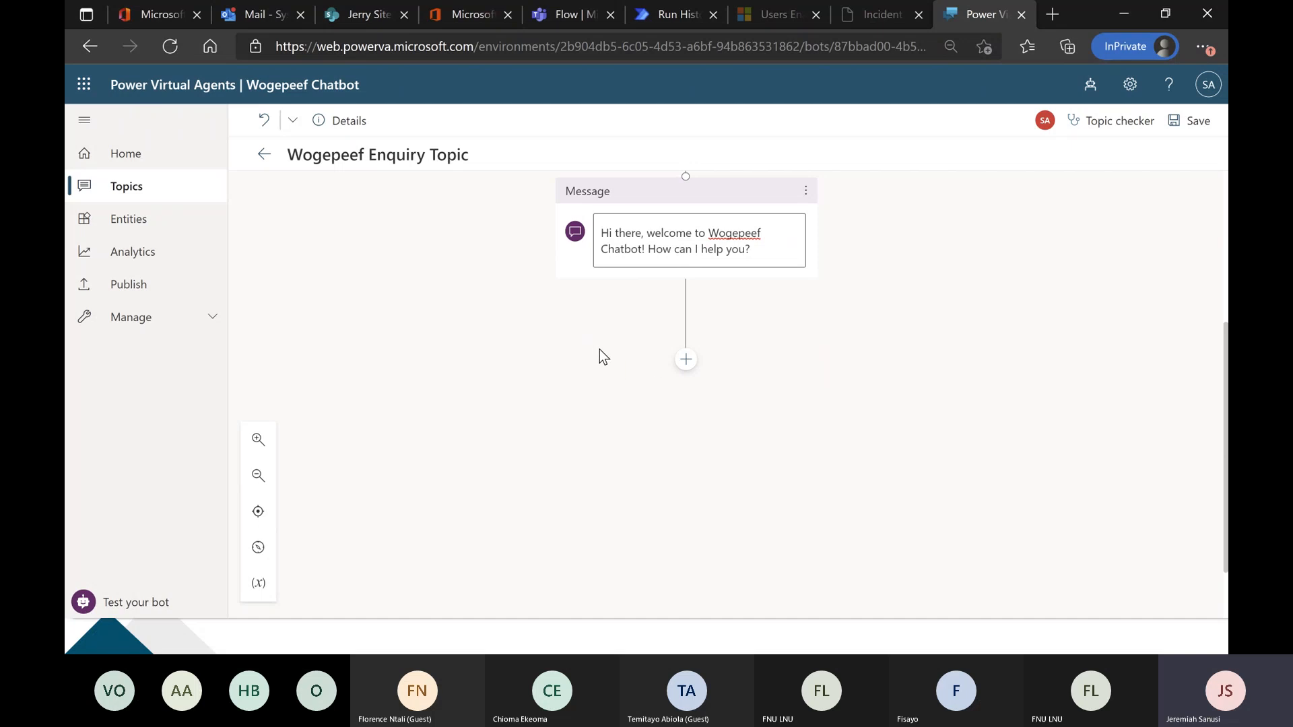
scroll(599, 350, down, 1)
click(686, 293)
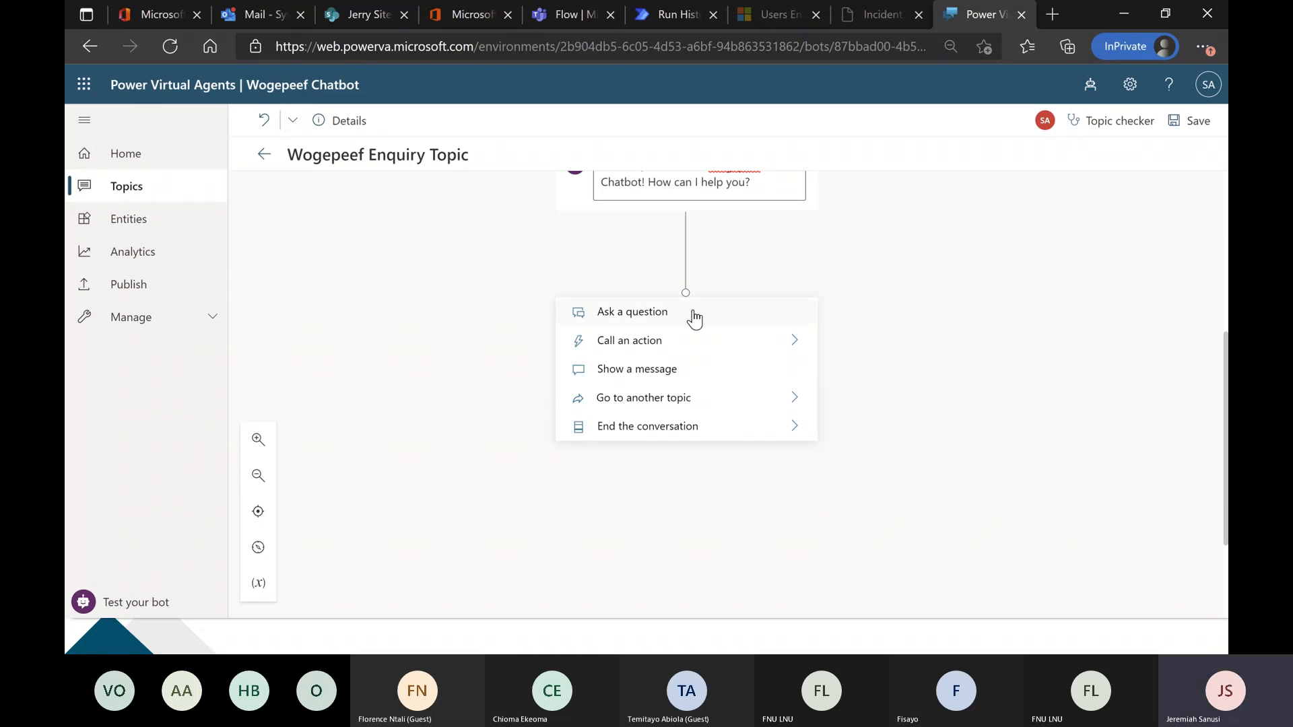
click(682, 314)
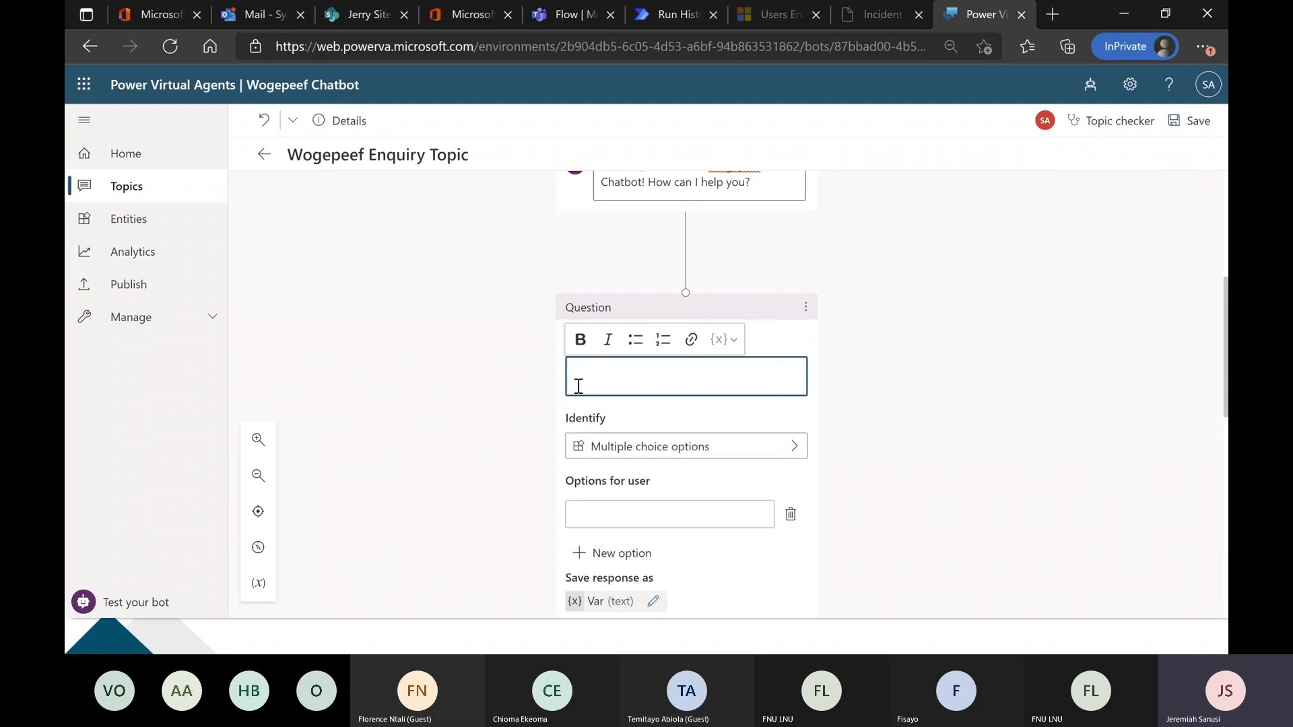
text(Please specify the area of interest?)
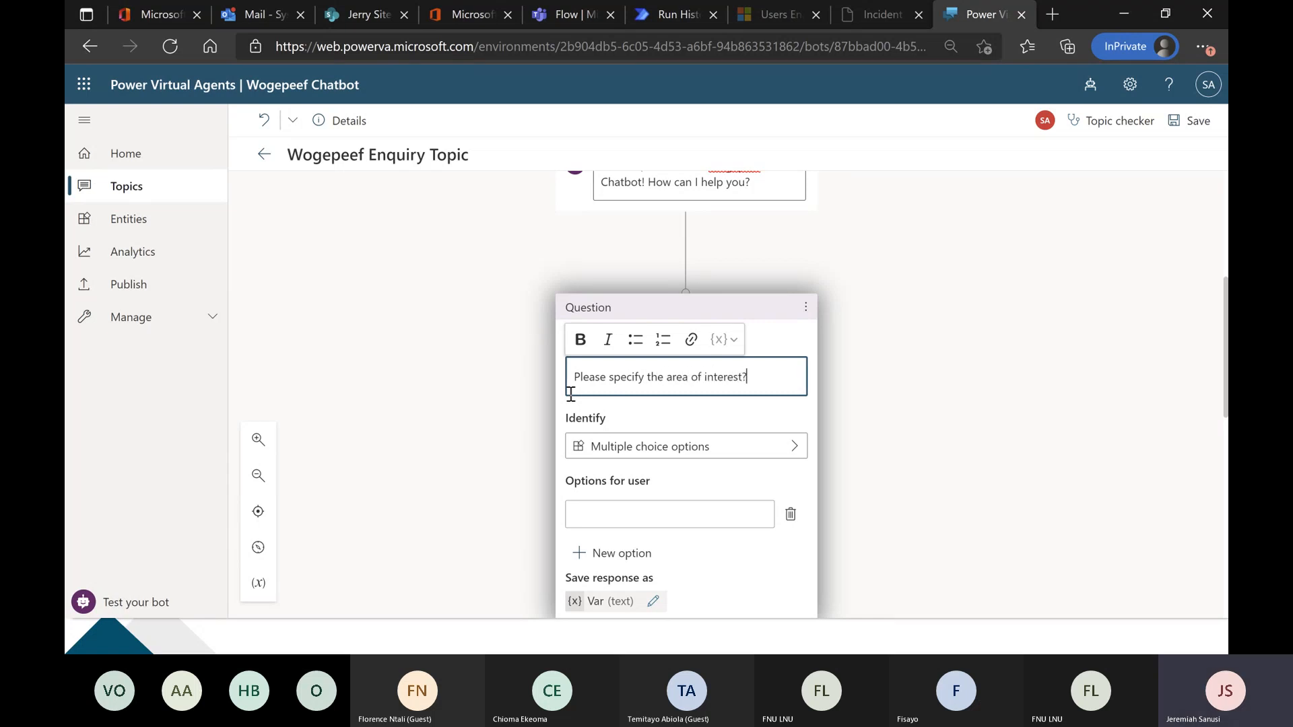
Enter "Power Apps Enquiry" as the question's first multiple choice option.
scroll(500, 402, down, 3)
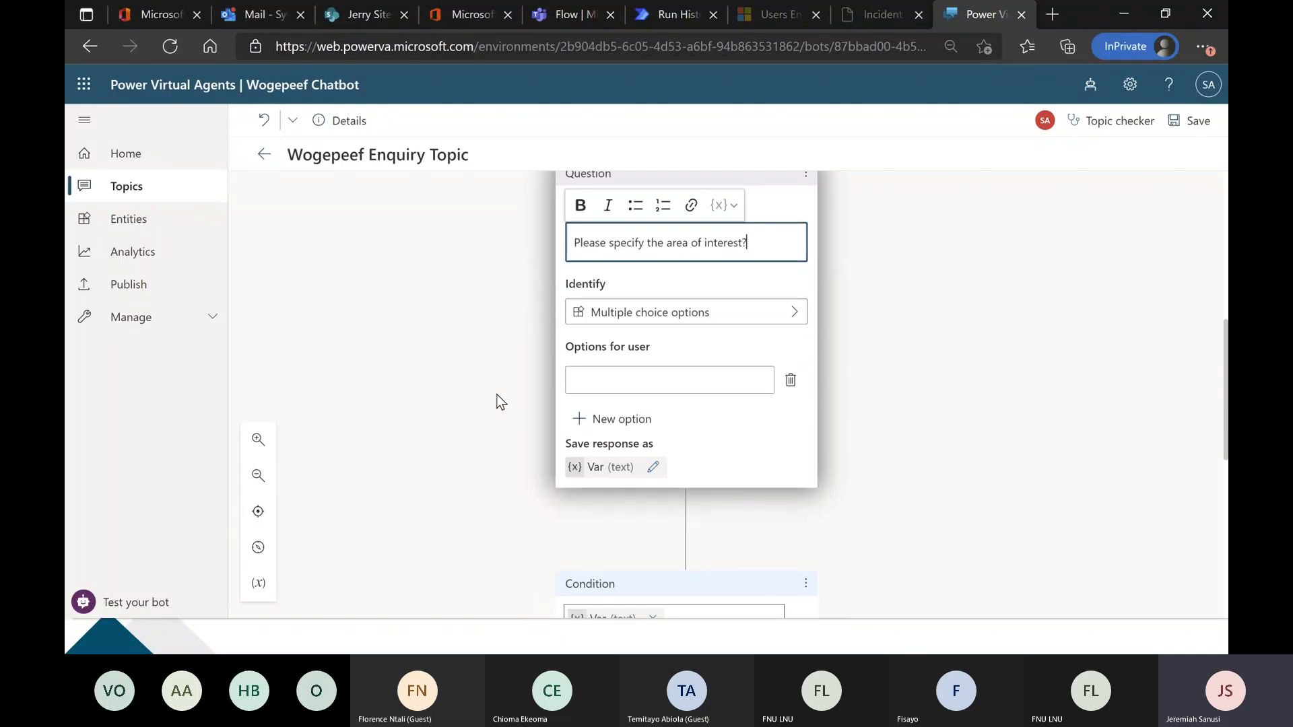
scroll(497, 399, down, 1)
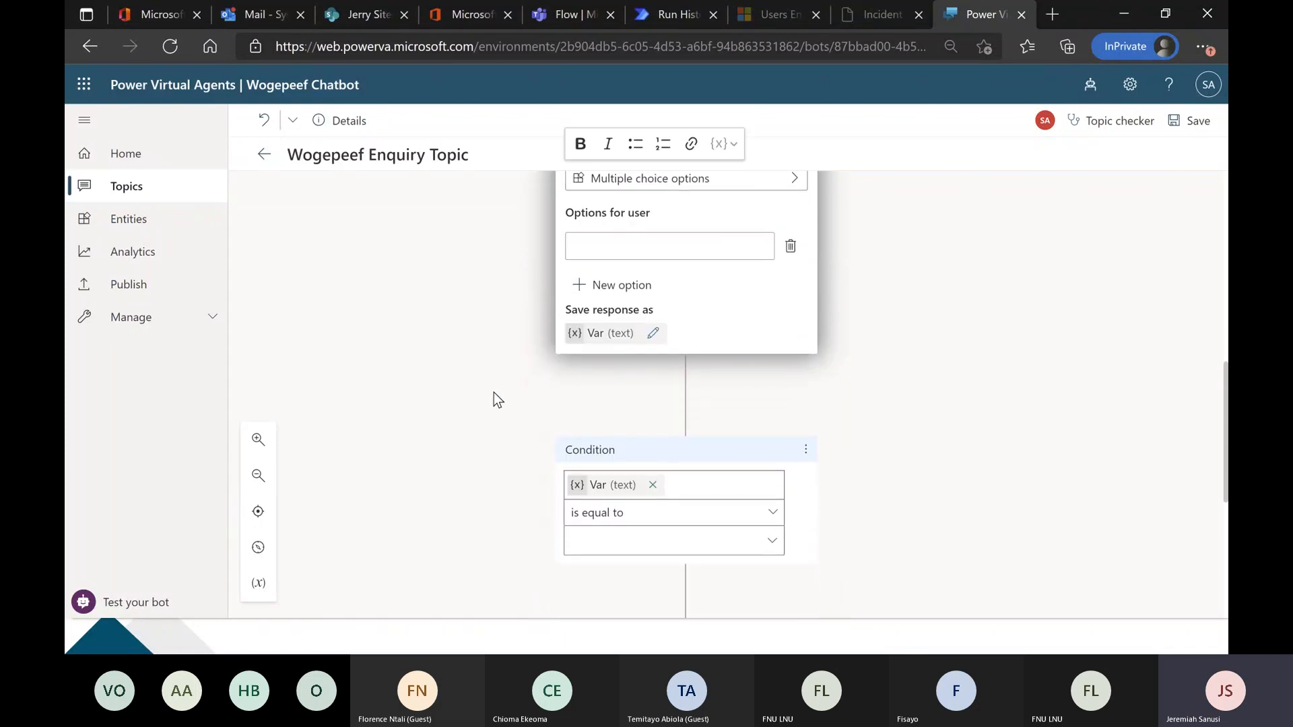
scroll(503, 317, up, 1)
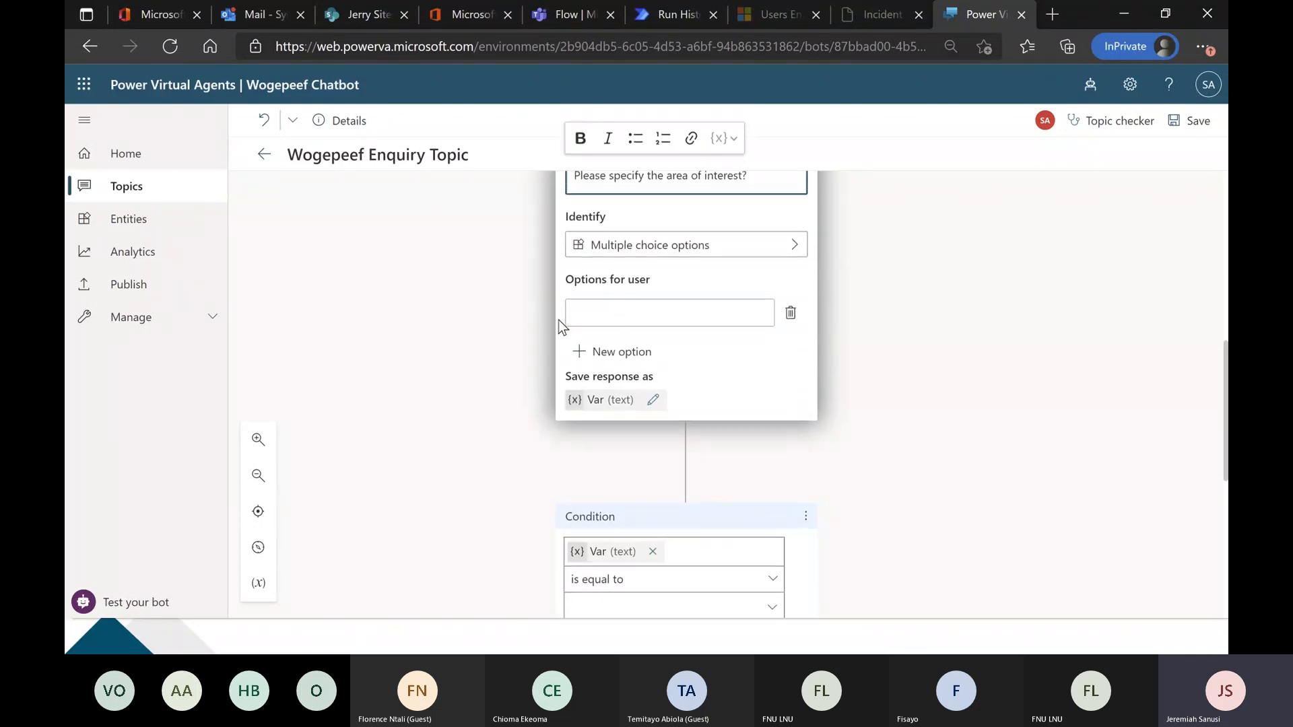
click(620, 309)
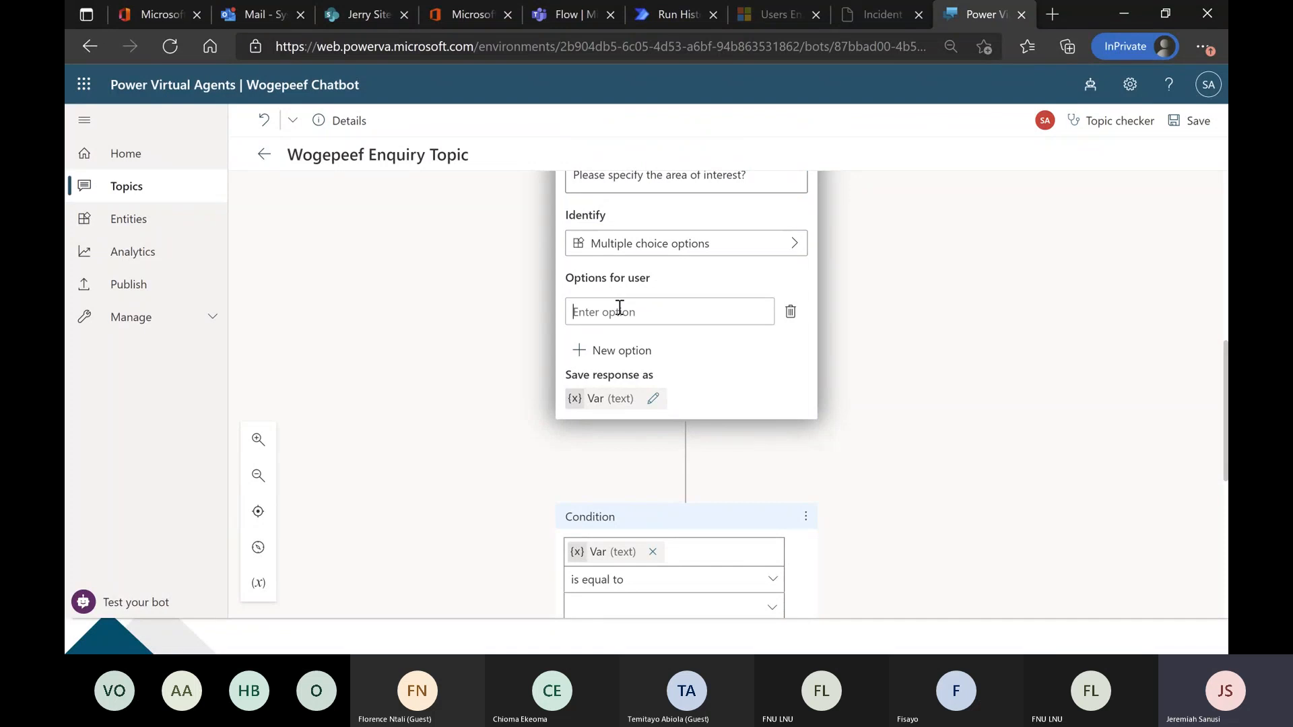
text(Power Apps Enquiry)
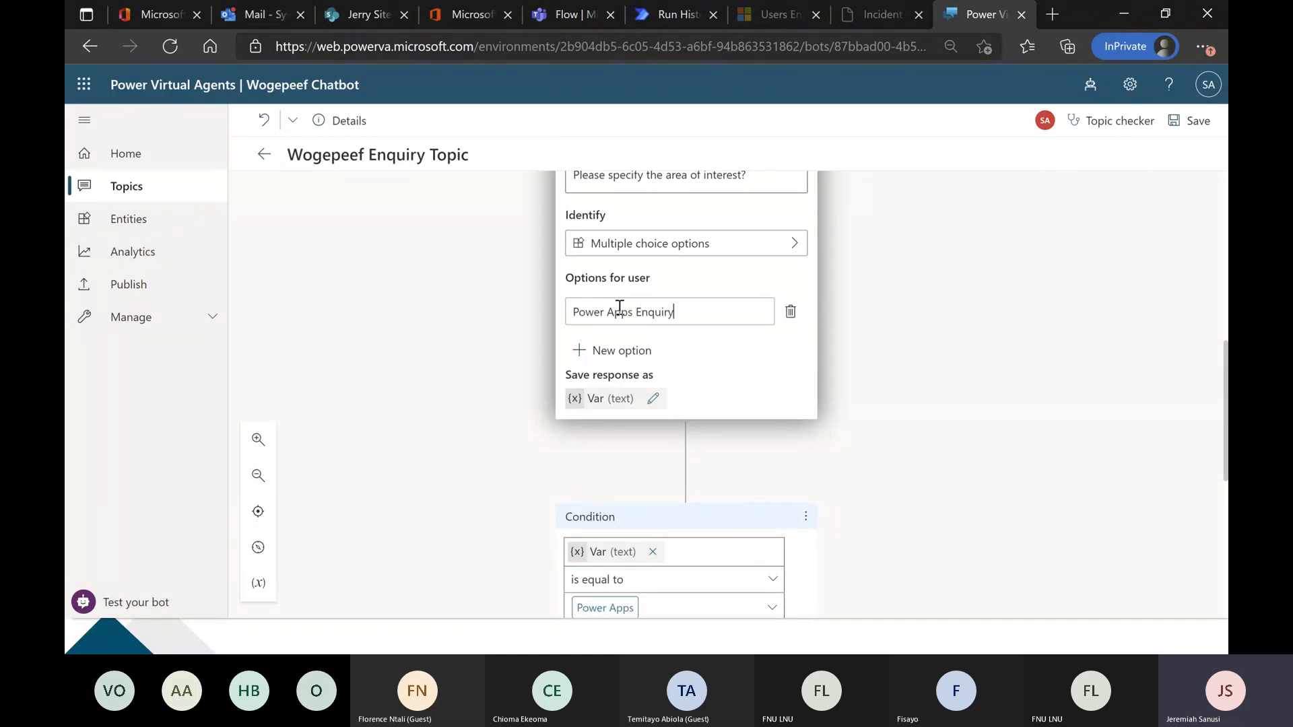
Add two more answer options to the question: "Power Automate" and "Power Virtual Agent".
click(640, 352)
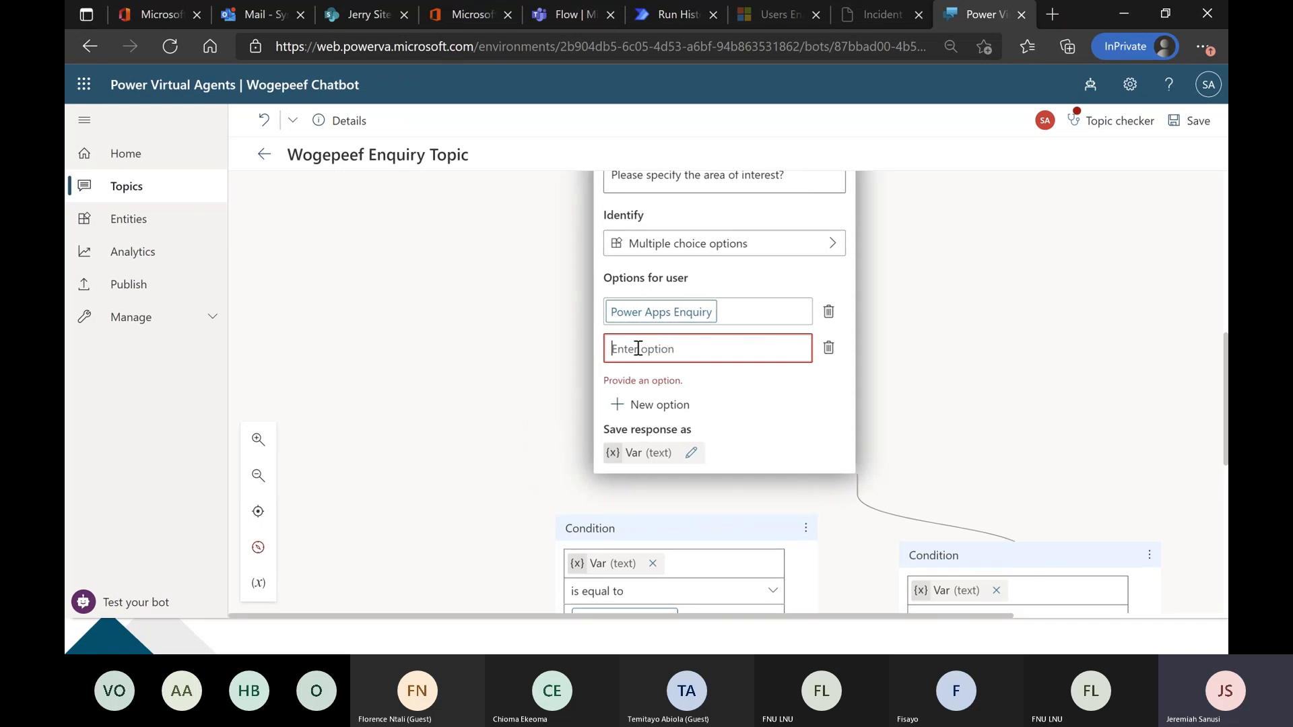
text(Power )
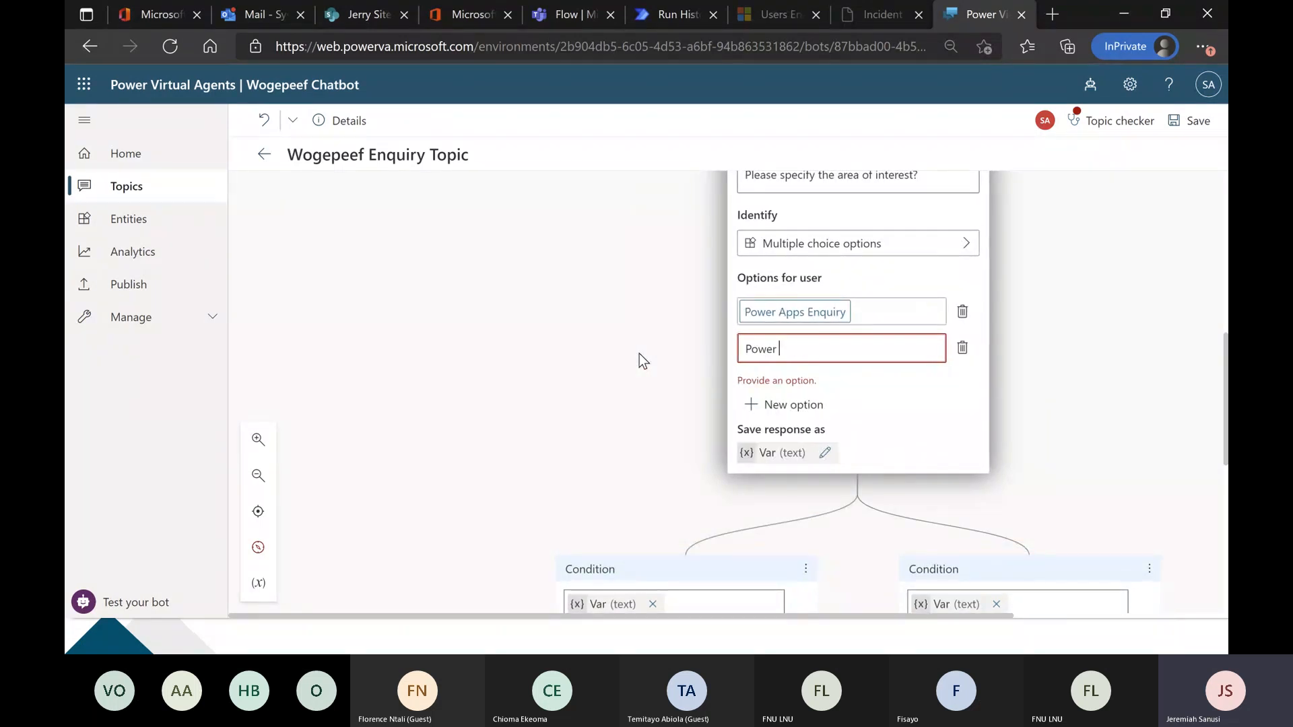
text(Automate)
click(639, 354)
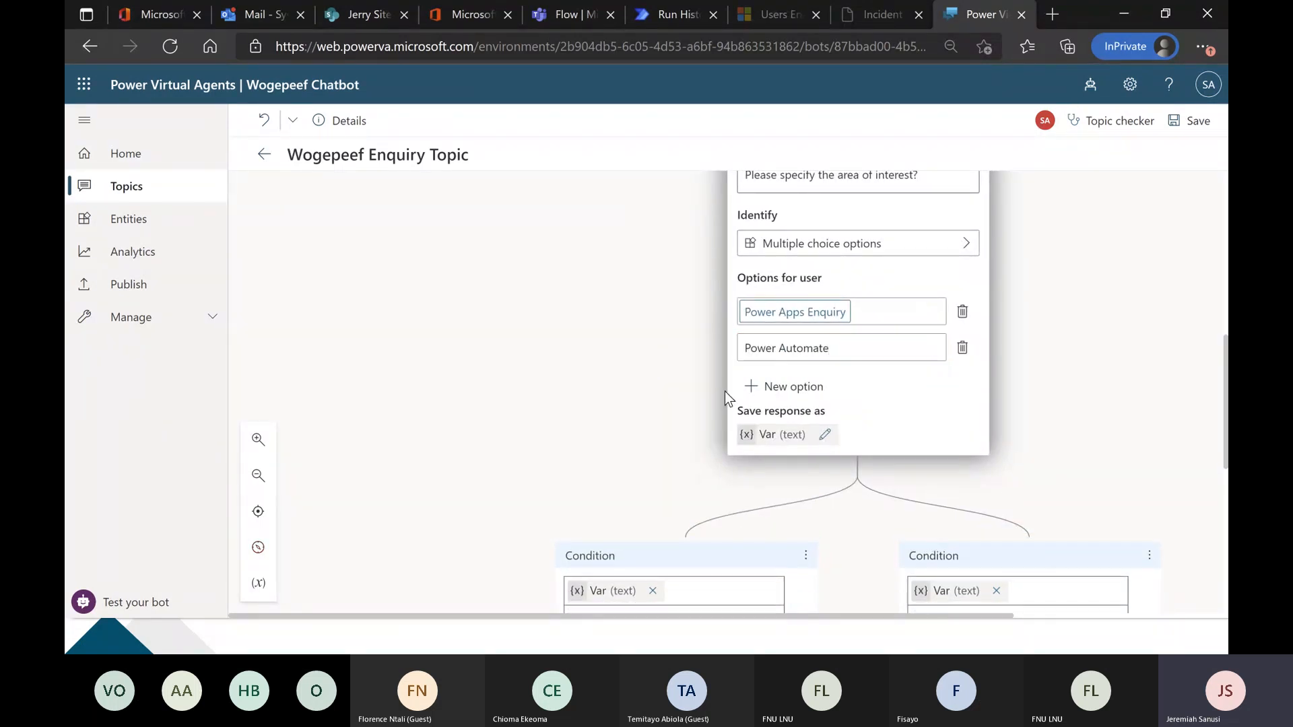
click(773, 393)
text(P)
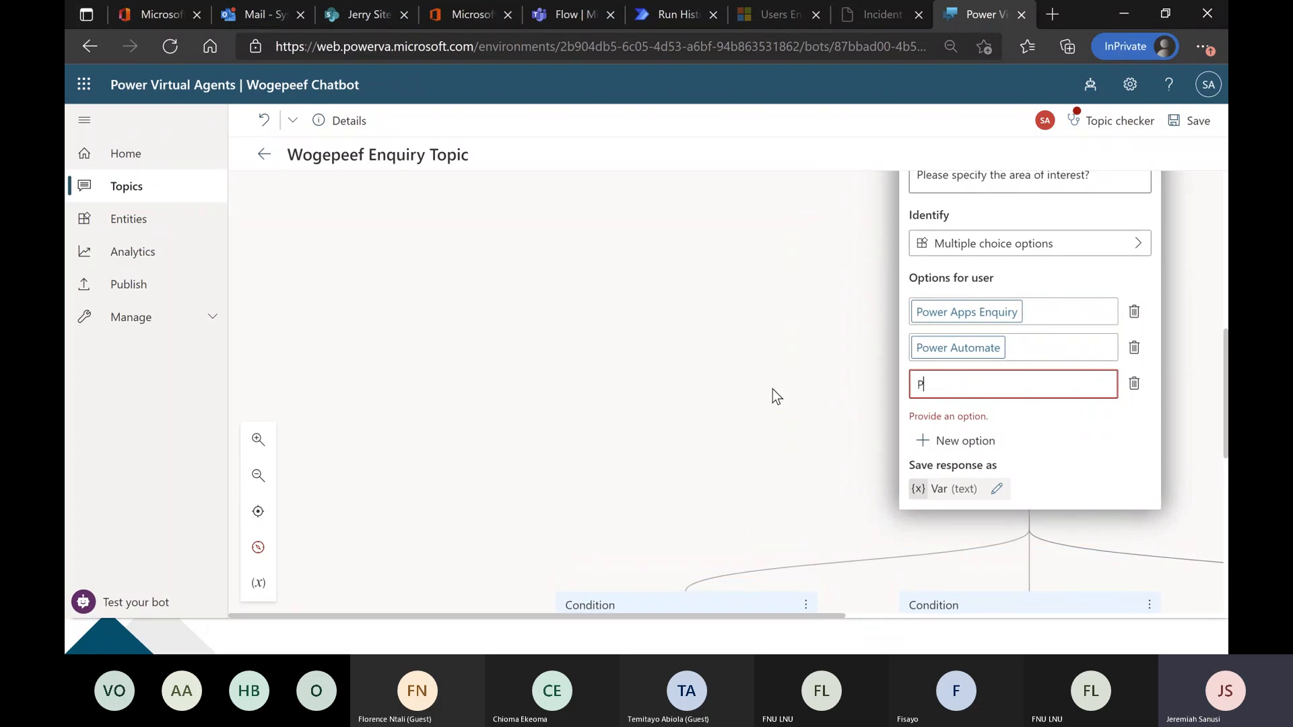
text(ower Virtual Agent)
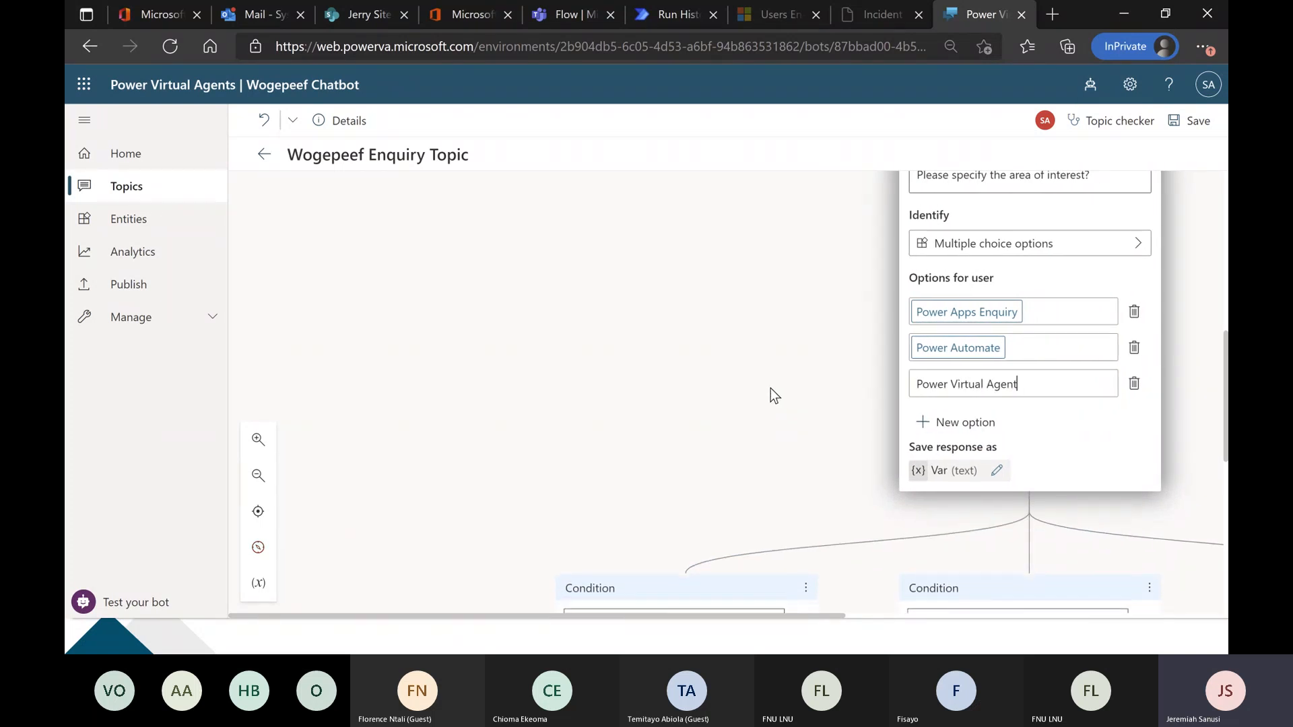
click(770, 388)
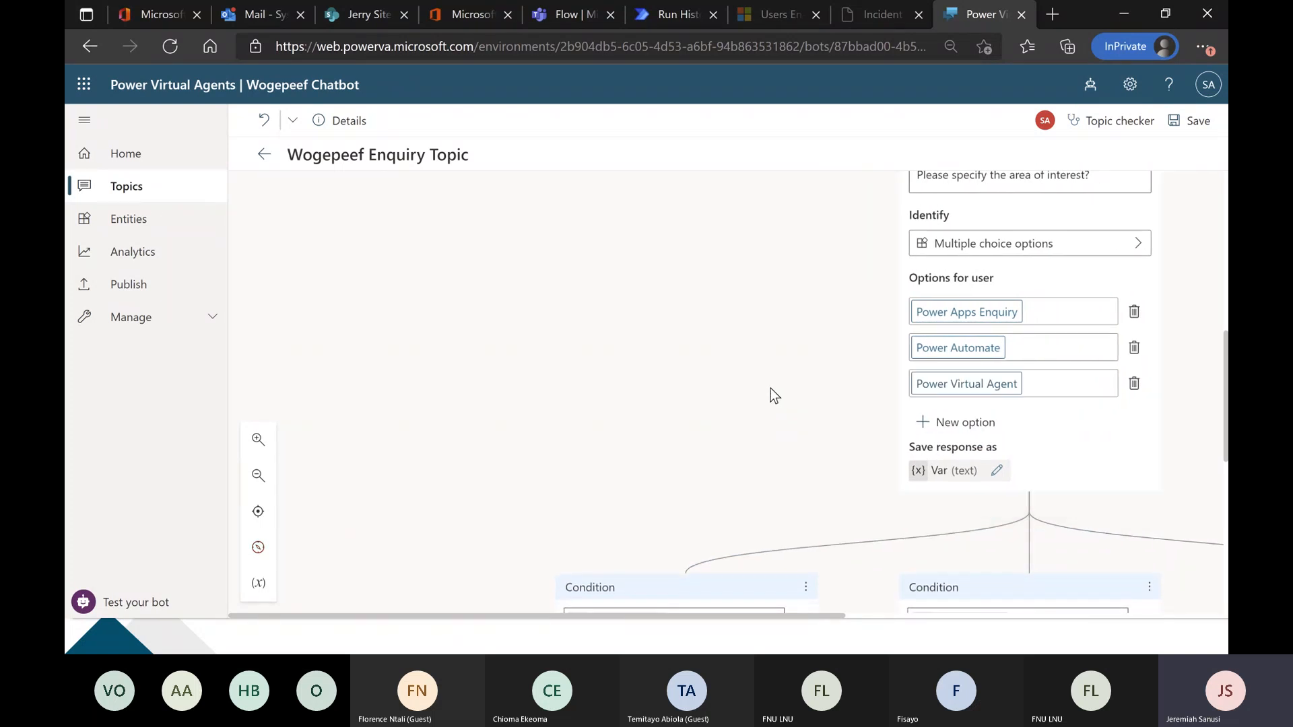
Examine the condition branches below the question for all three answer options.
click(261, 483)
click(262, 482)
scroll(555, 293, up, 1)
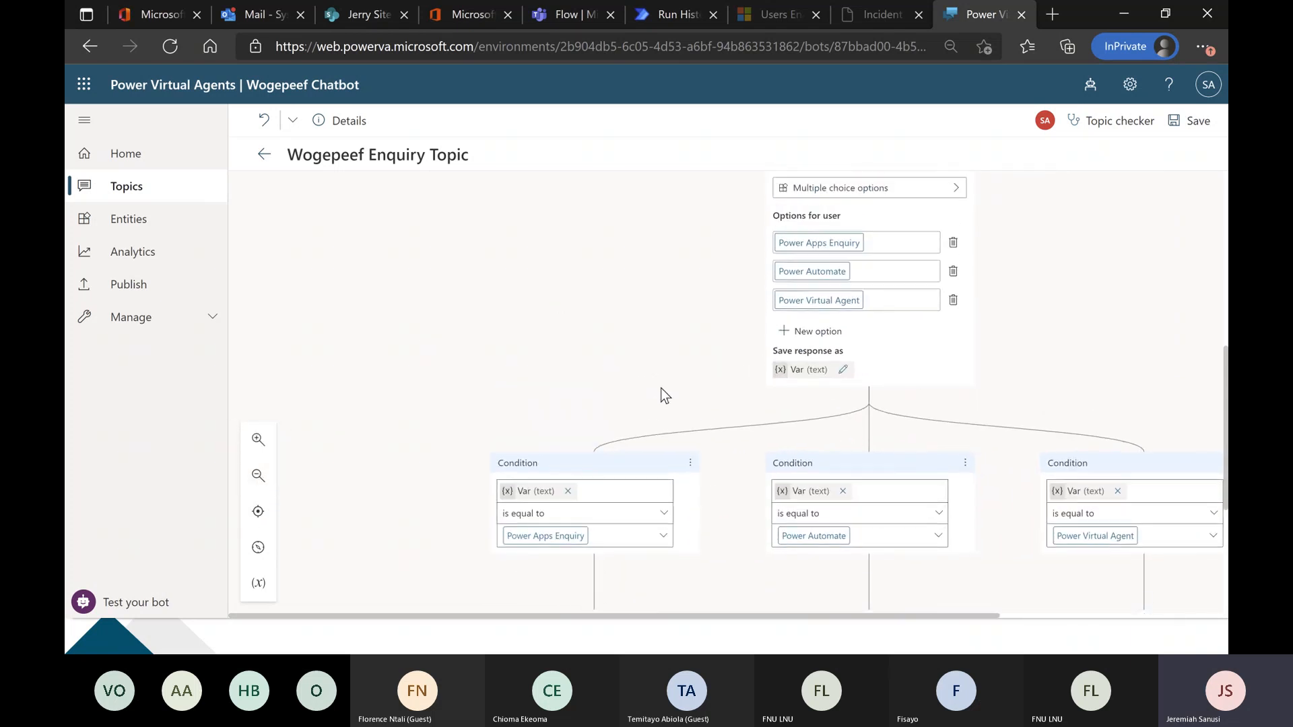
scroll(607, 309, down, 1)
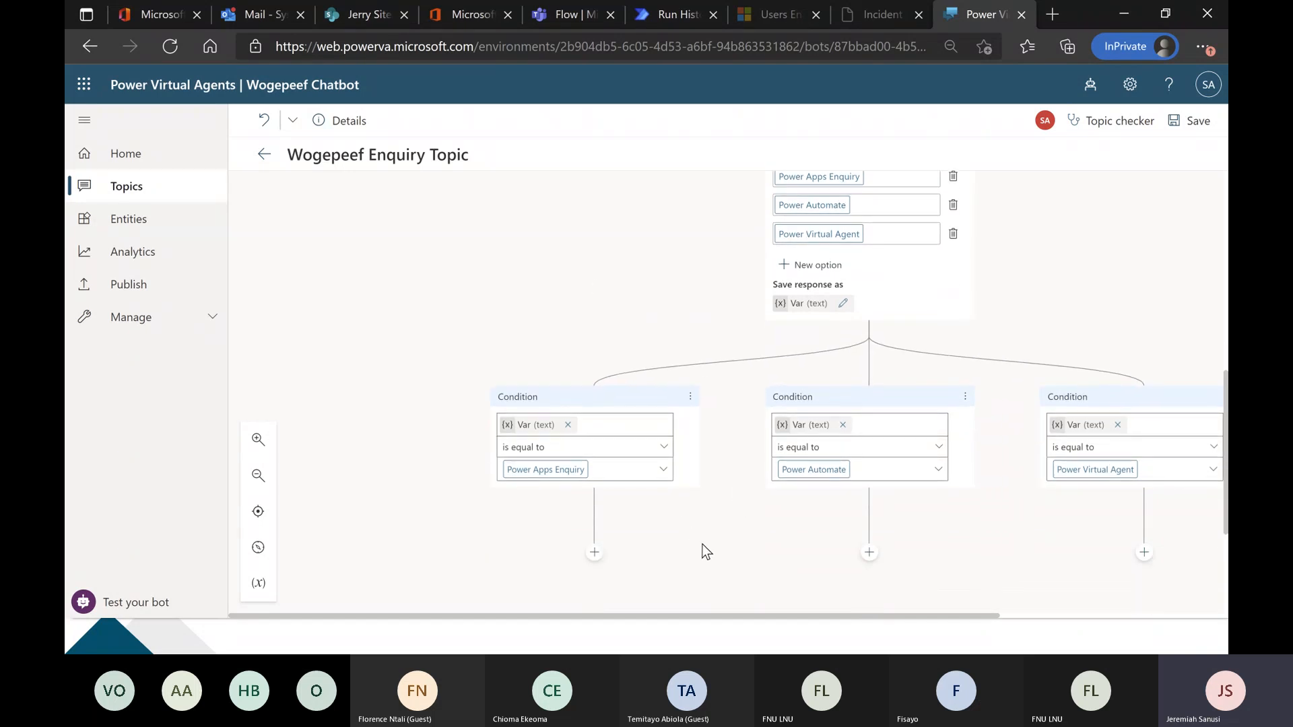
drag(699, 548, 556, 503)
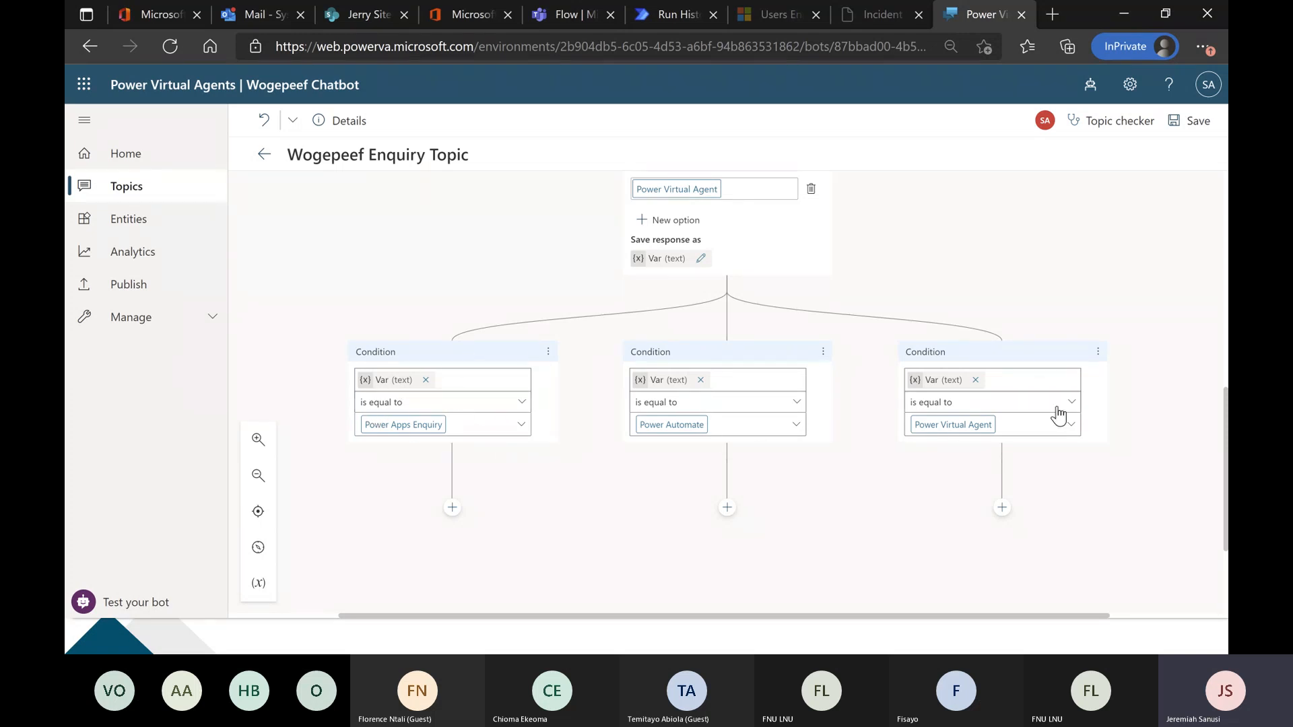
Rename the variable storing the area of interest answer to "VarRequestType".
click(682, 259)
click(970, 253)
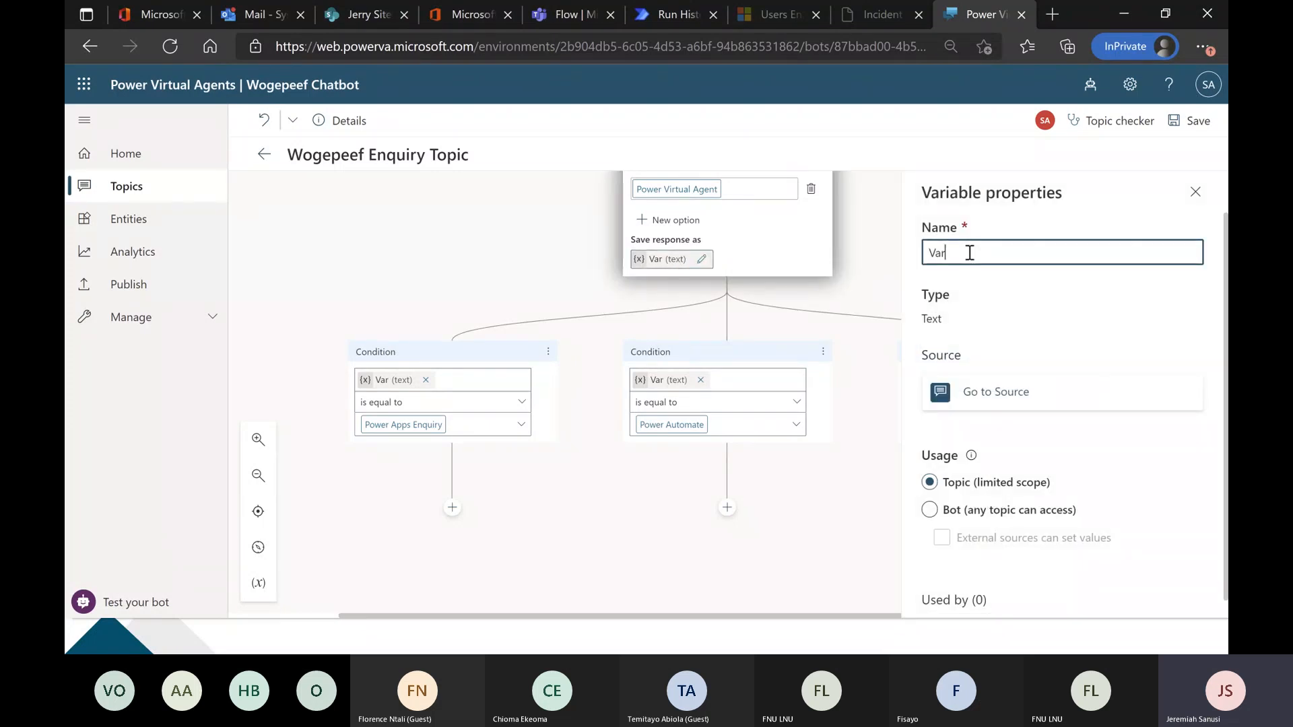
text(RequestType)
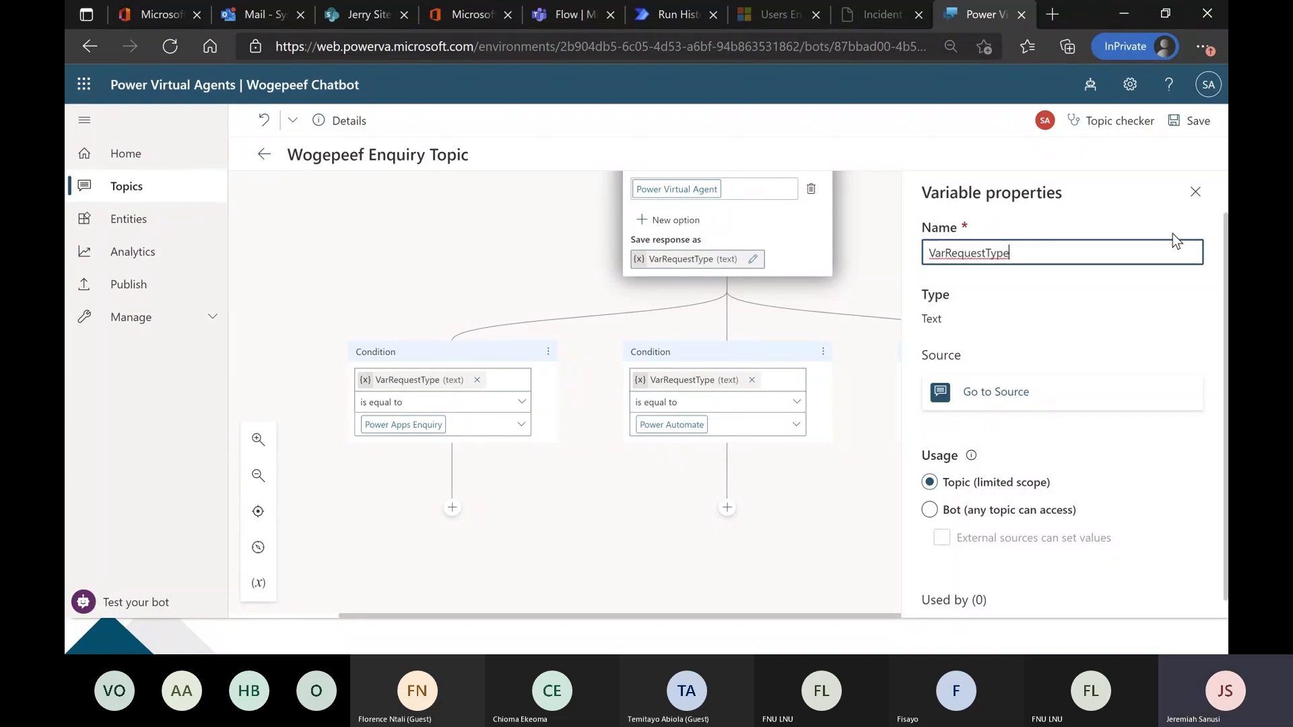
click(1195, 191)
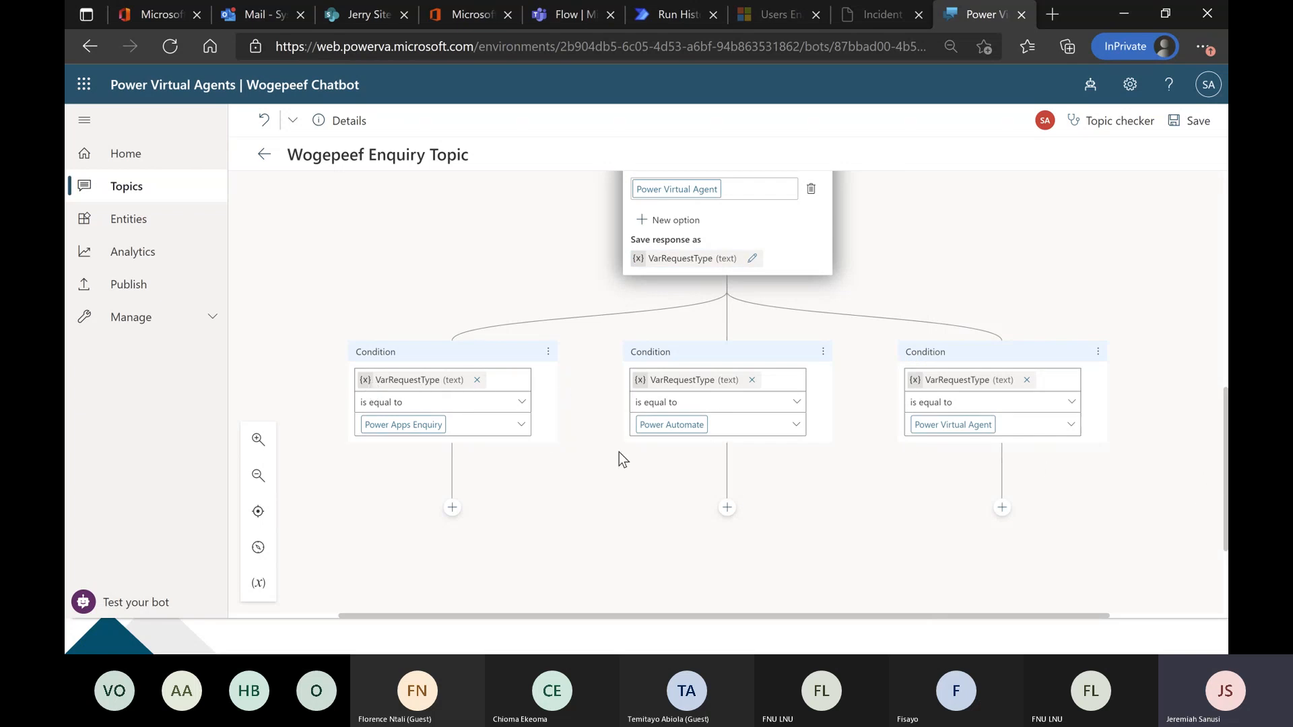
Add a message node under the Power Apps Enquiry condition reading "Please go to make.powerapps.com to get started".
scroll(597, 274, up, 4)
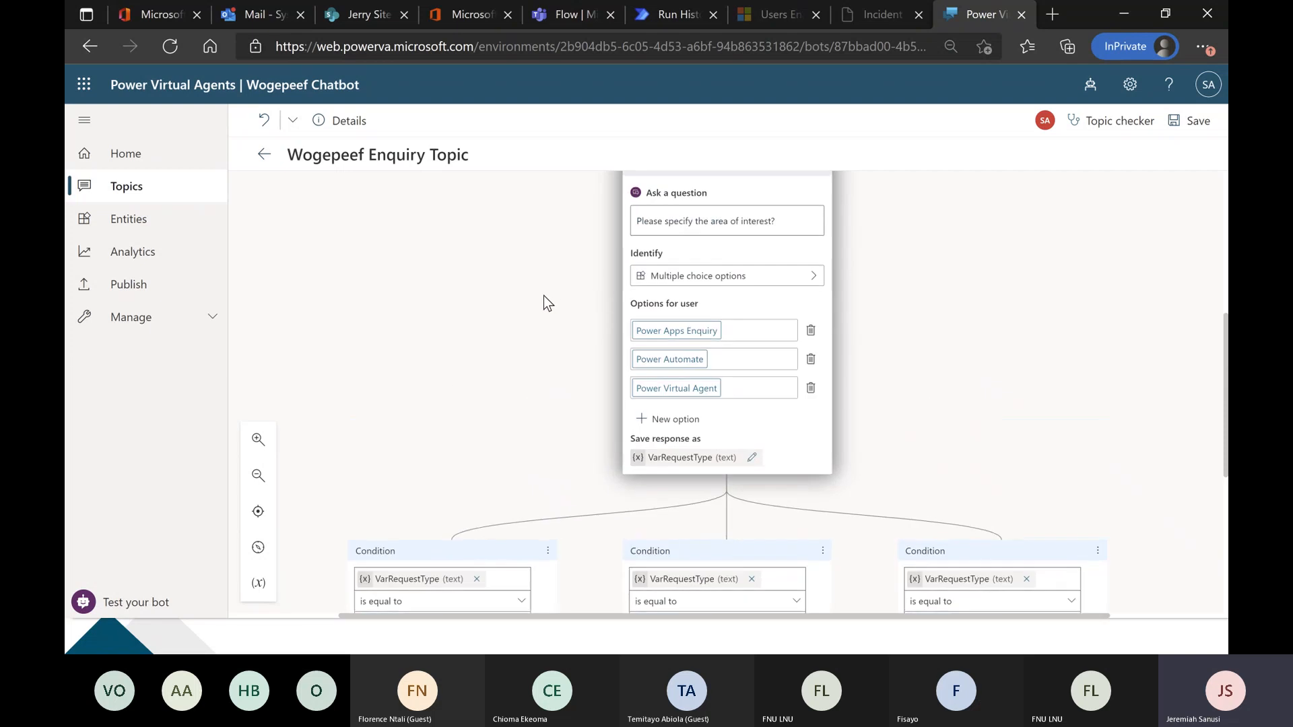
scroll(543, 300, down, 4)
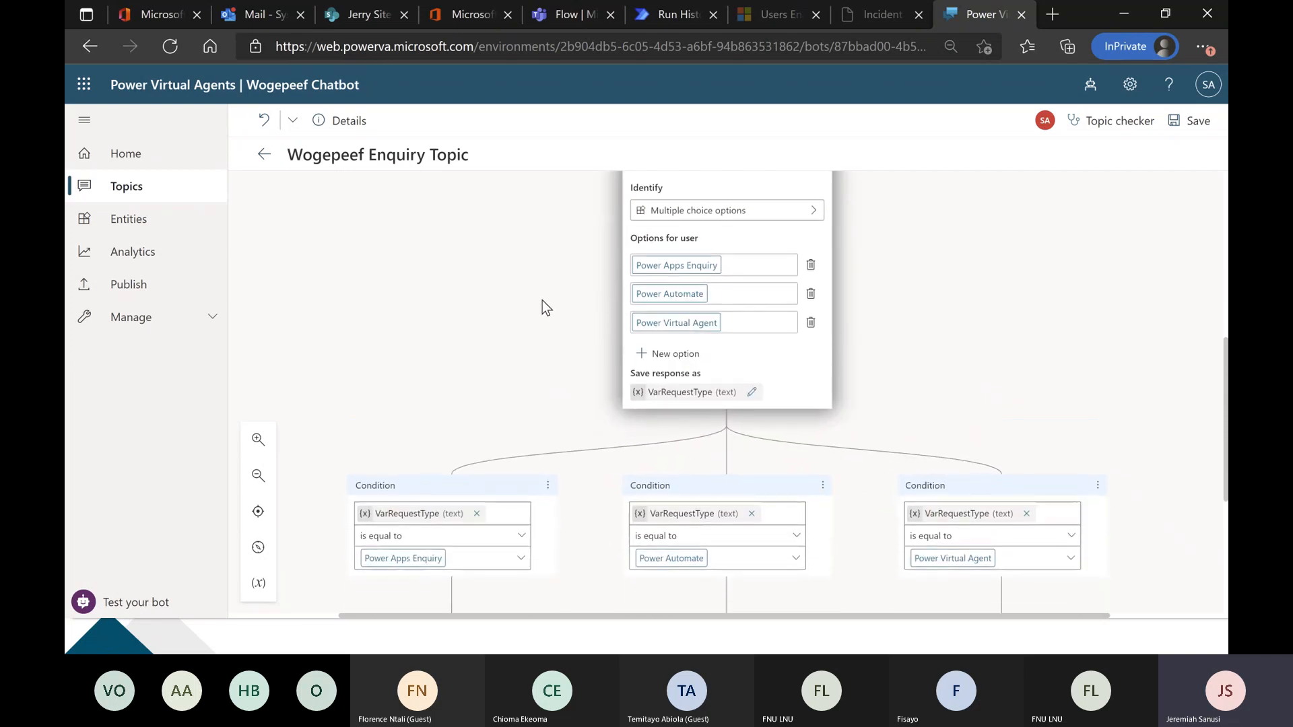
scroll(840, 458, down, 1)
scroll(895, 412, down, 1)
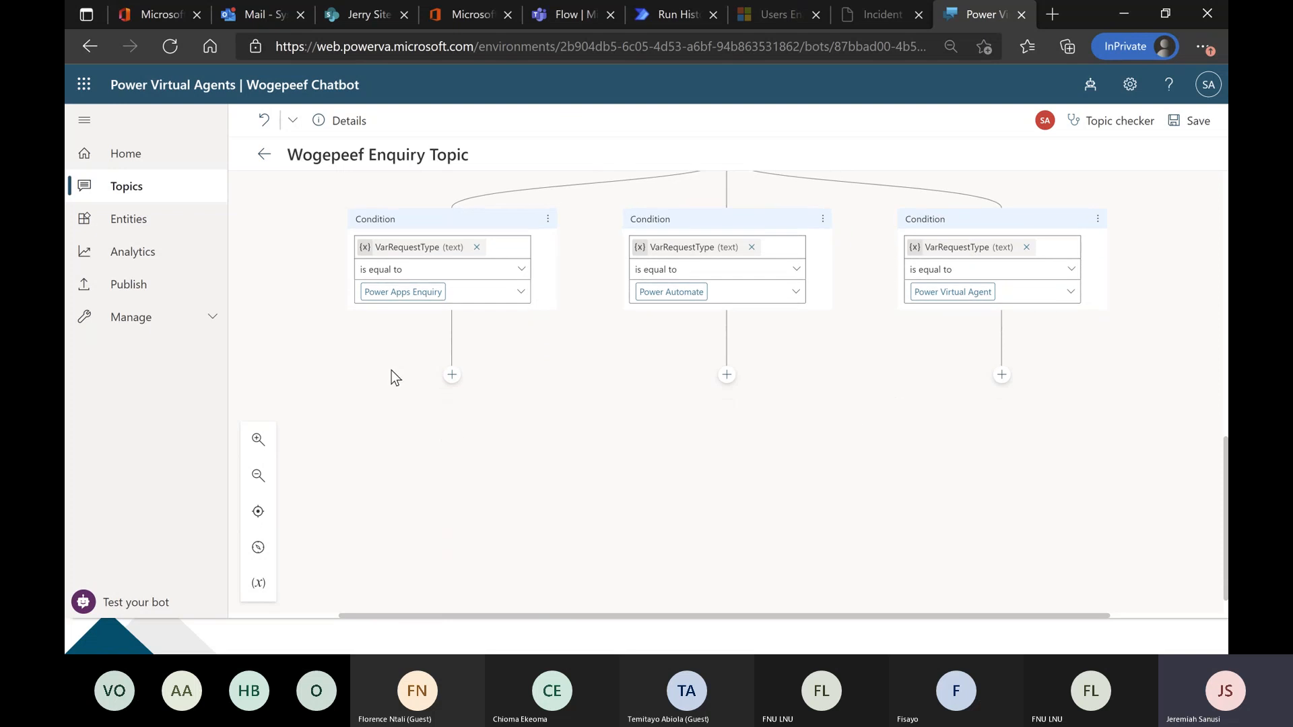
click(450, 376)
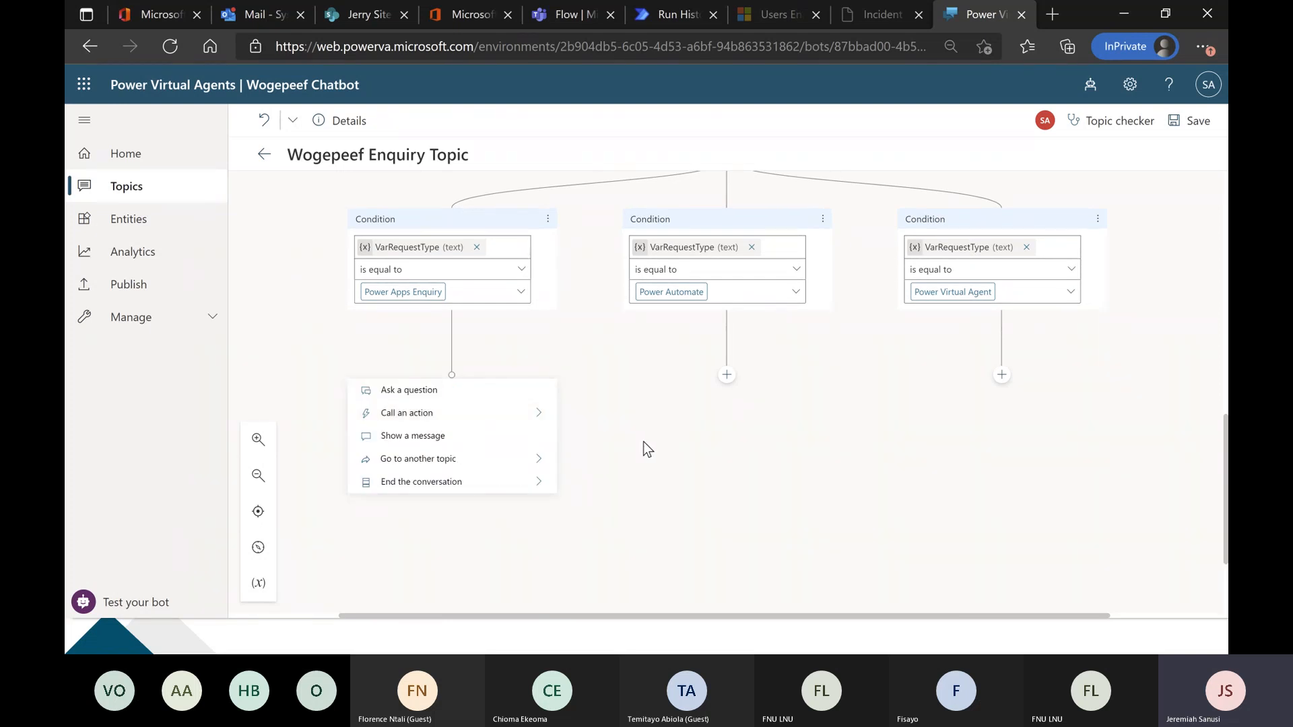
click(511, 438)
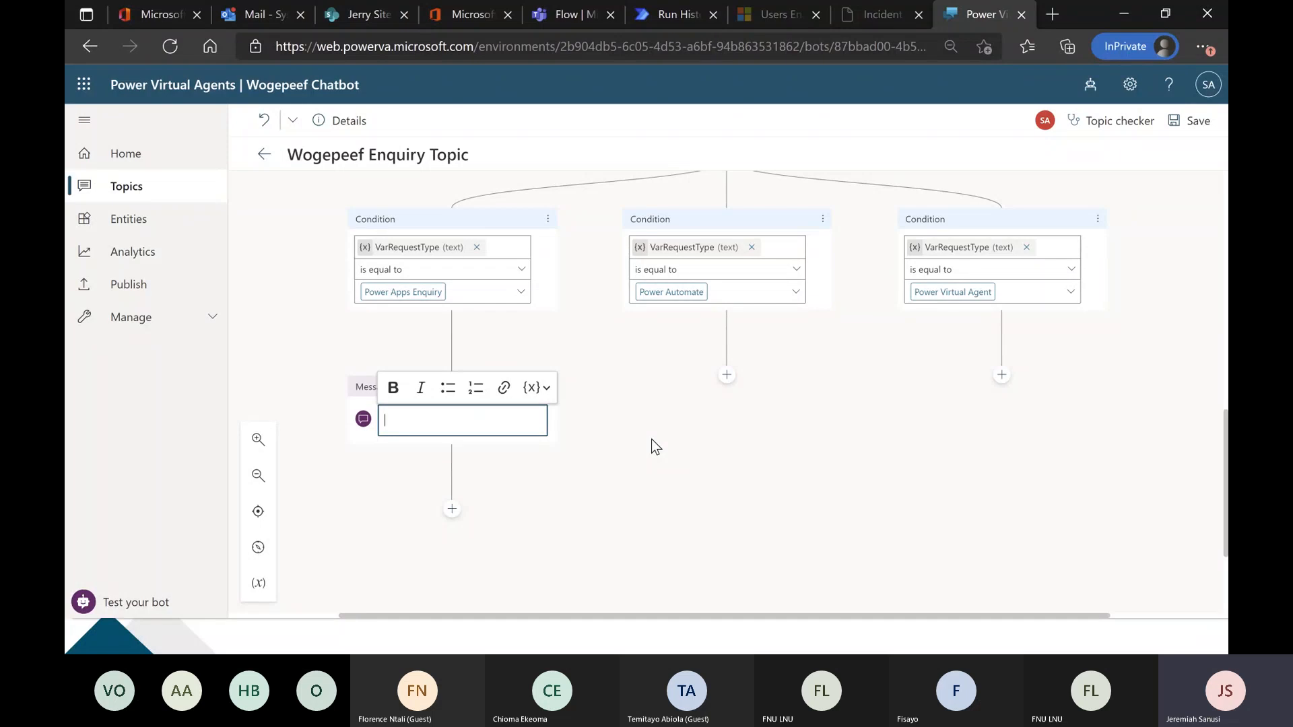
text(Please)
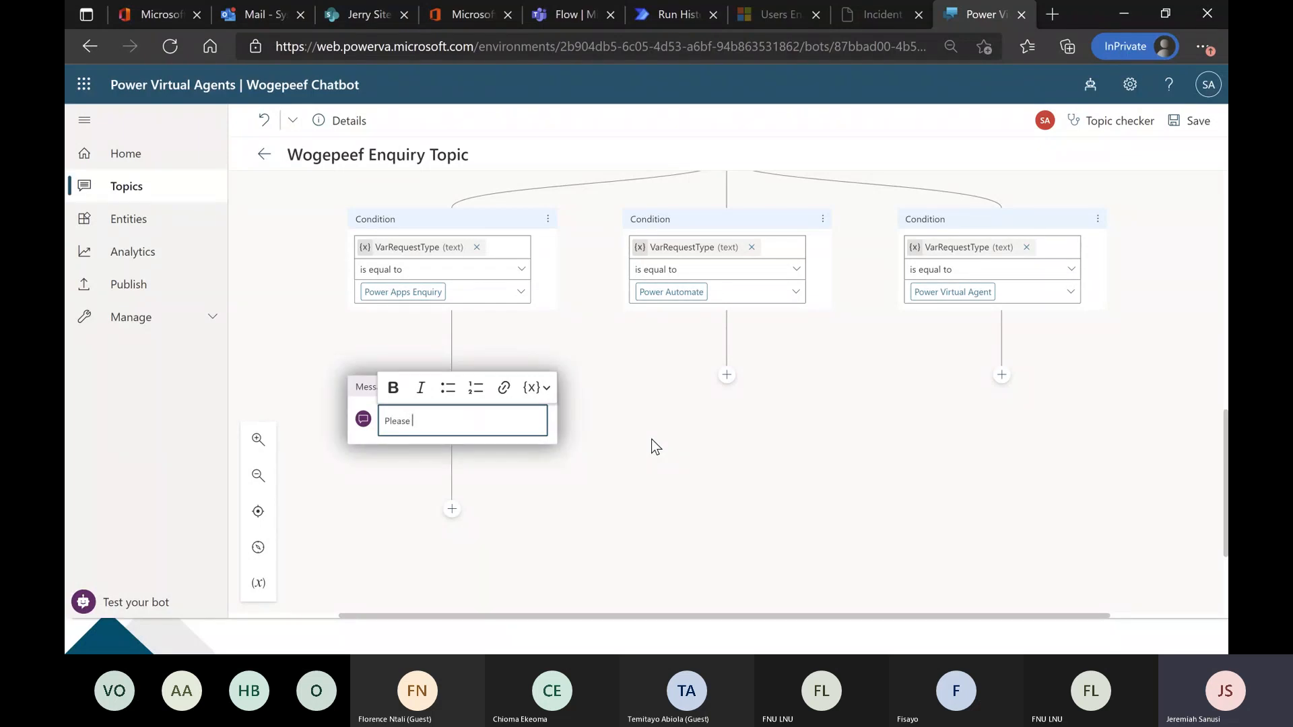
text( go to m)
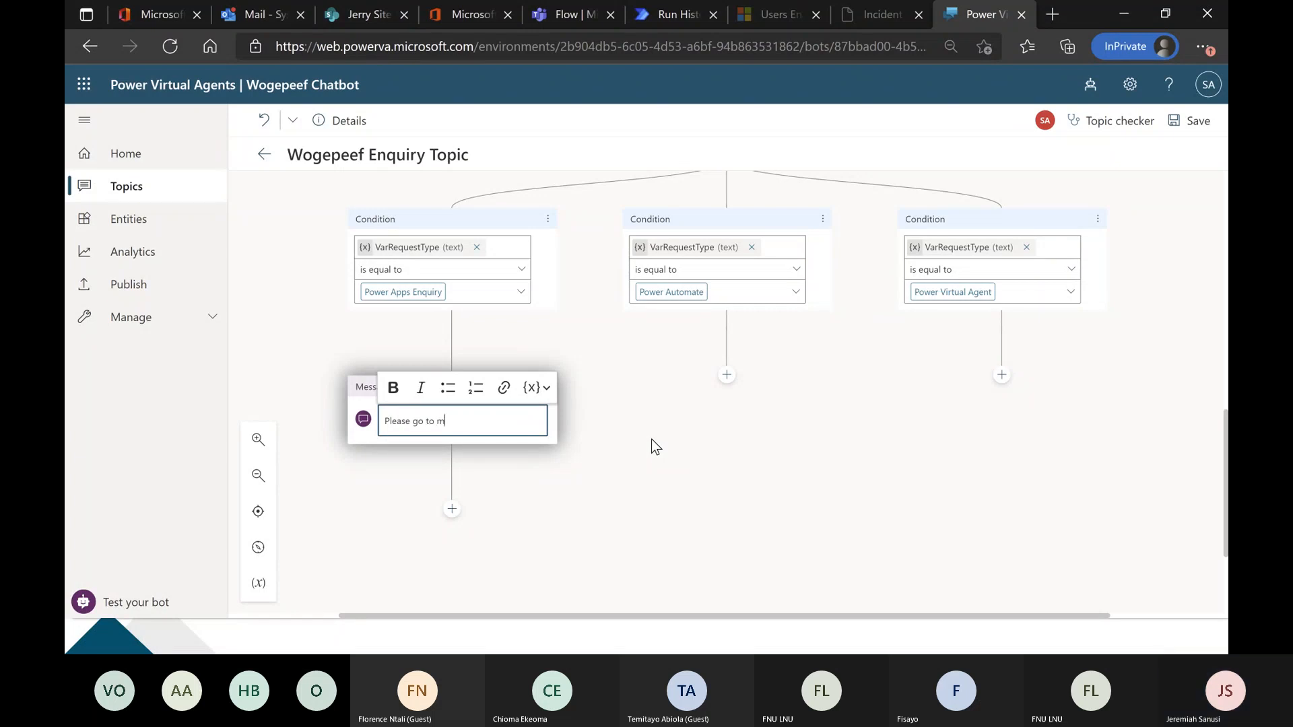
text(ake.powerap)
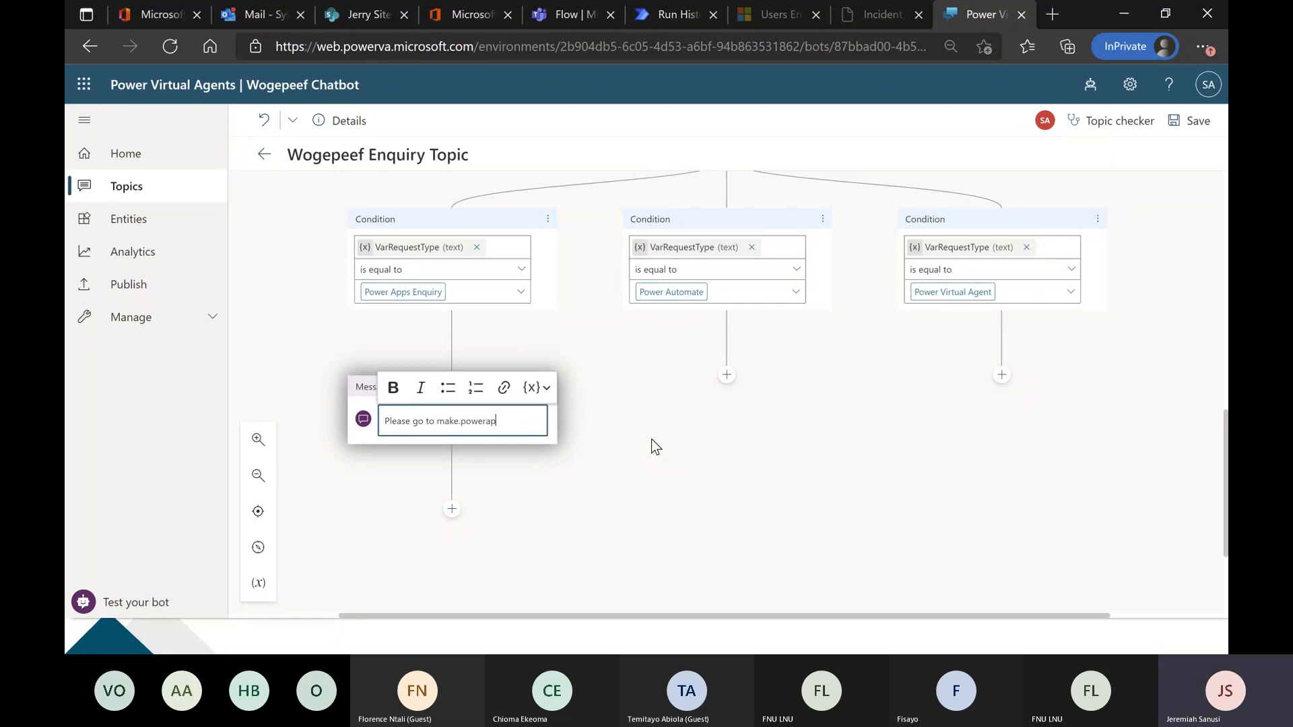
text(ps.com to get started)
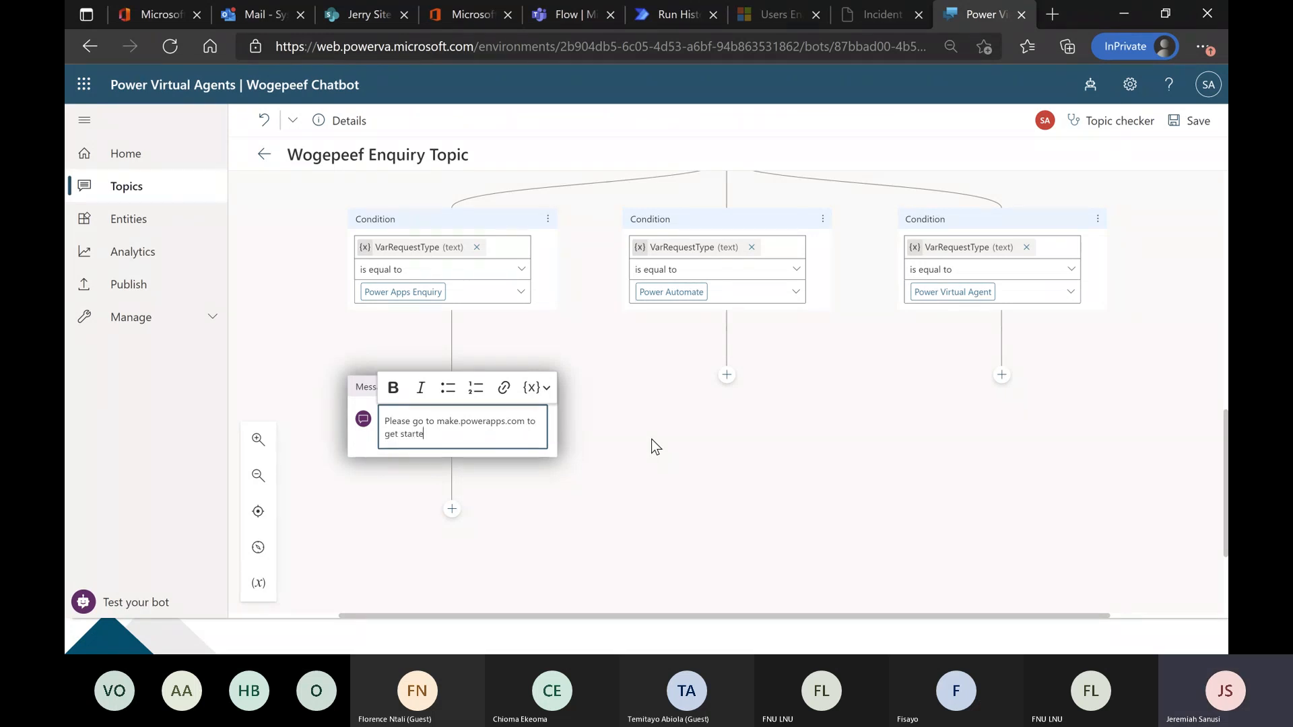
Add a message node under the Power Automate condition reading "The URL is flow.microsoft.com".
click(726, 375)
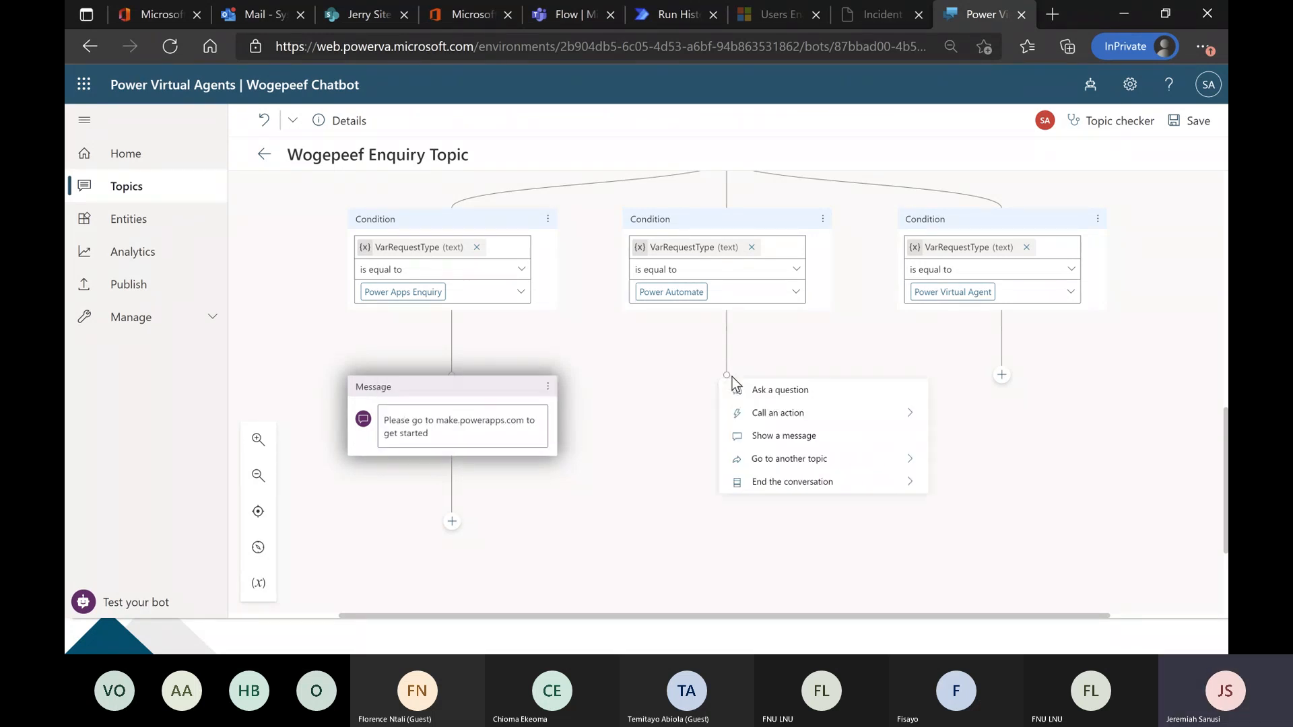
click(735, 434)
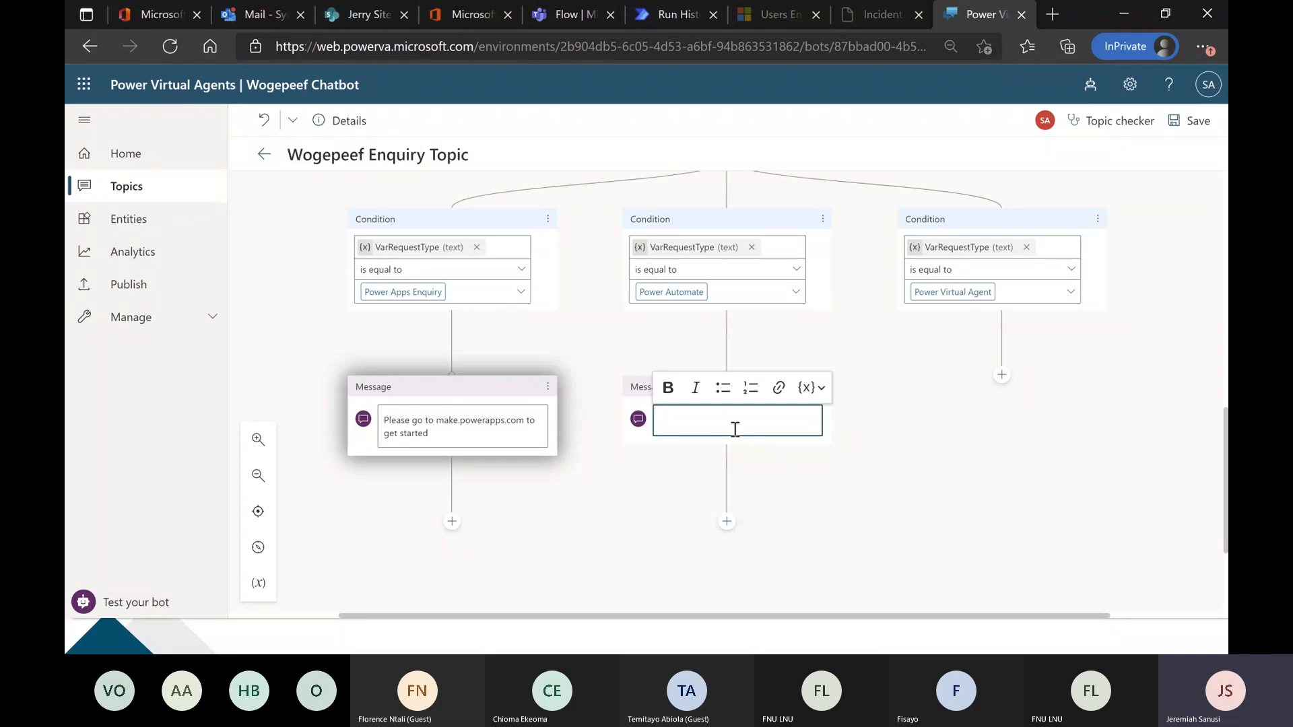
text(The URL is)
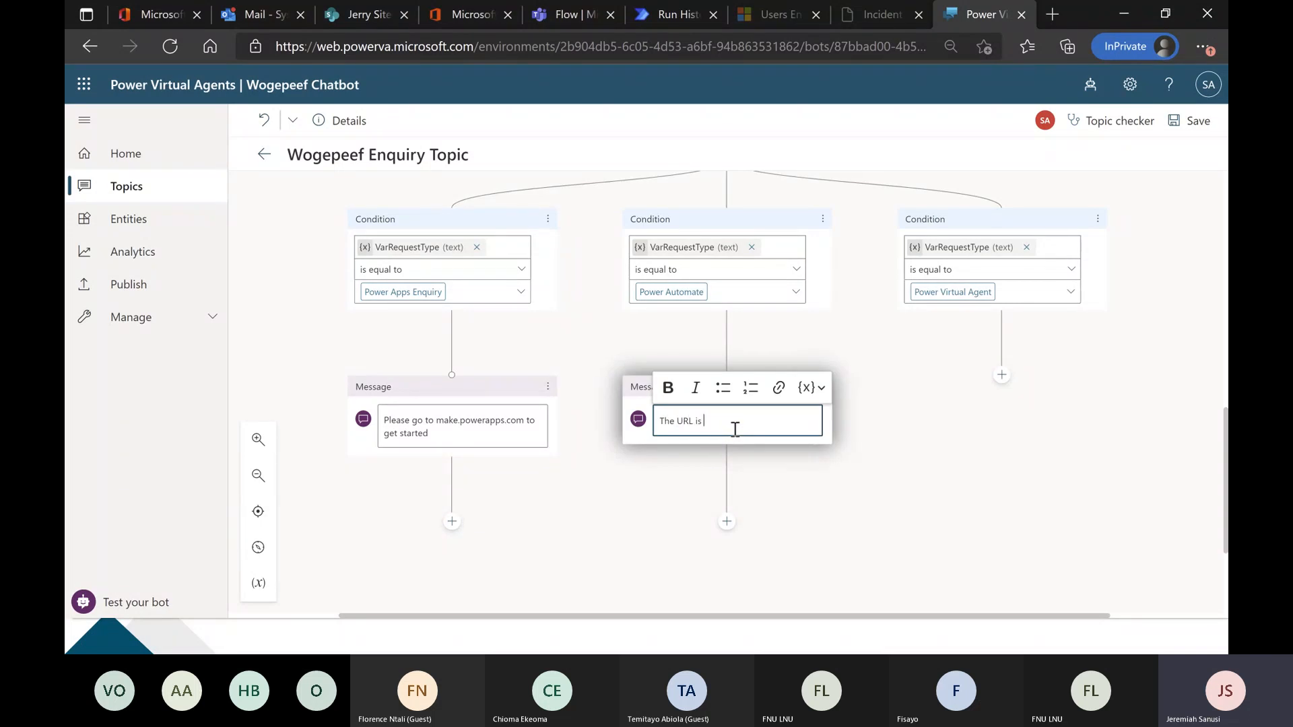
text( flow.microsoft.com)
Add a message node under the Power Virtual Agent condition reading "To learn more, try it out on powerva.microsoft.com".
click(1002, 375)
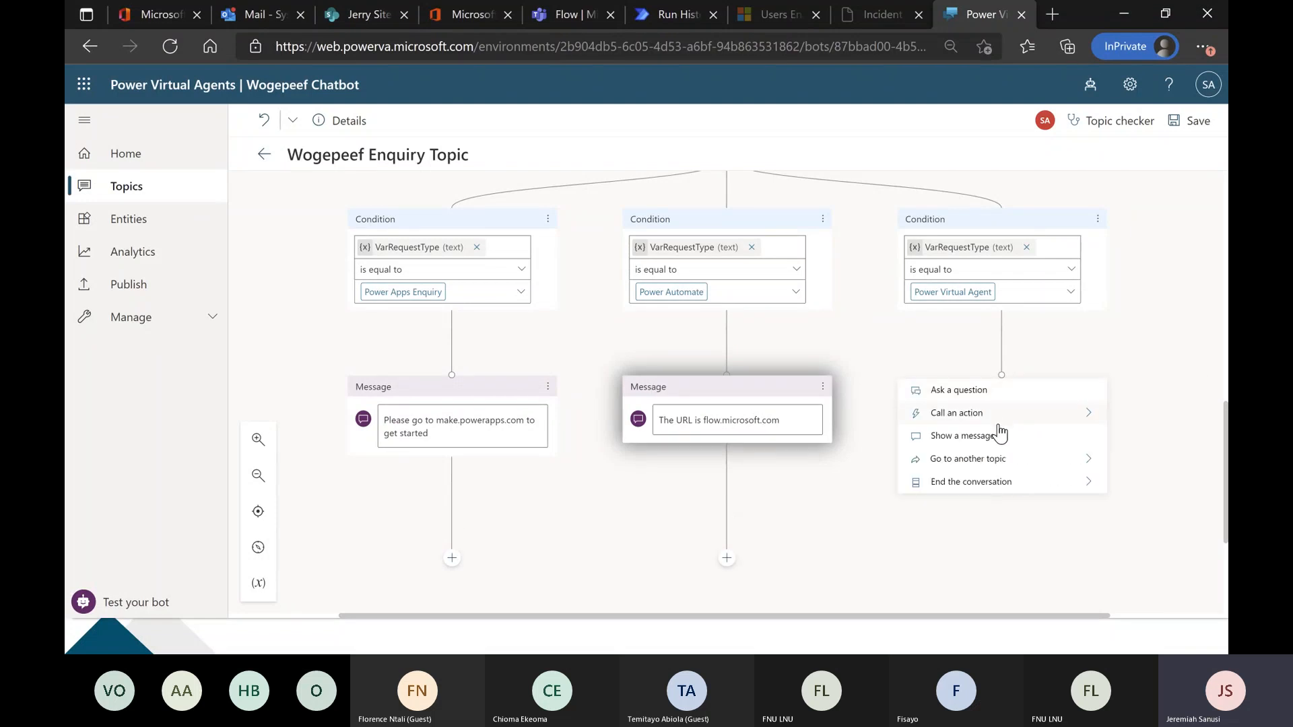
click(999, 437)
text(T)
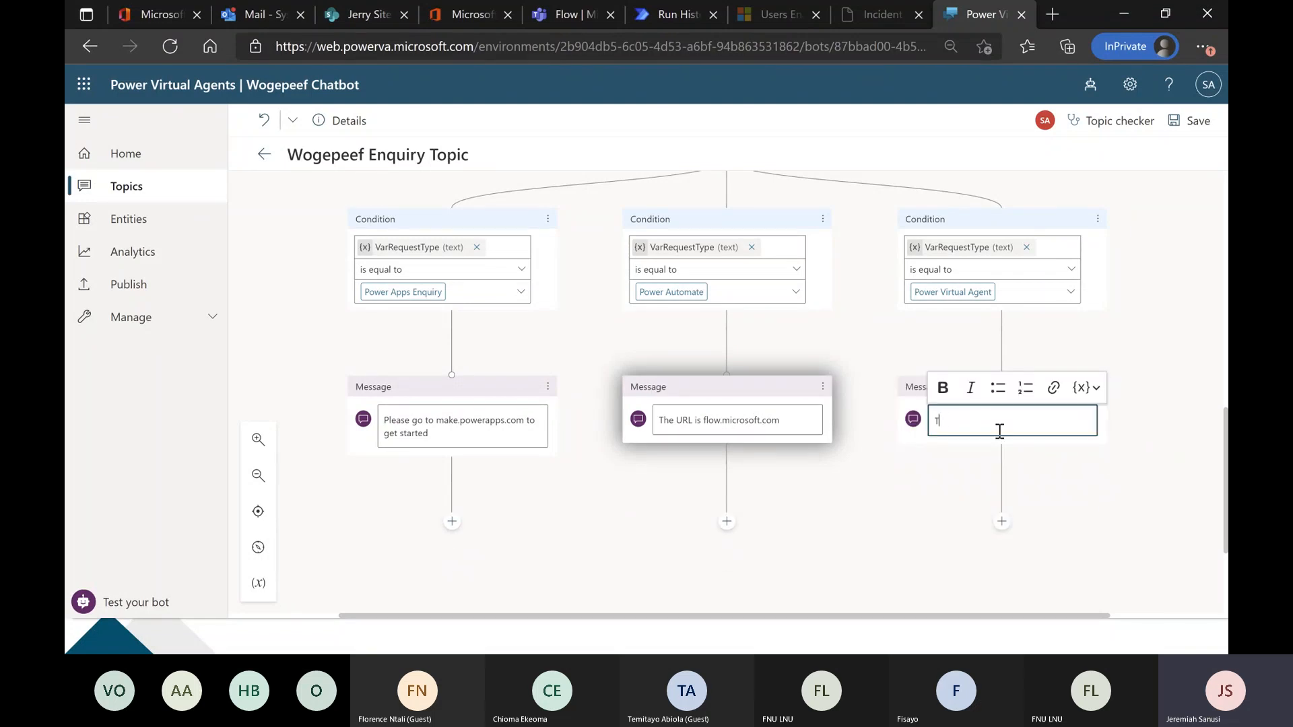
text(o learn more, try it out on)
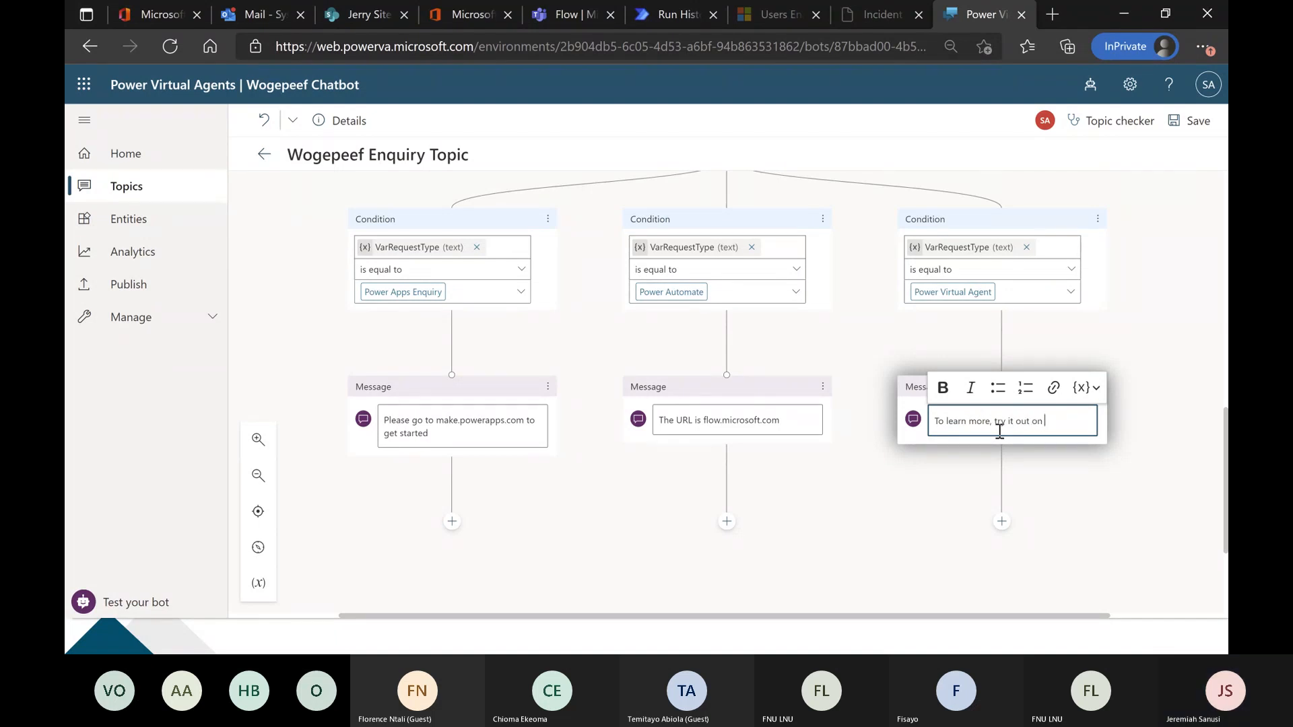
text( powerva)
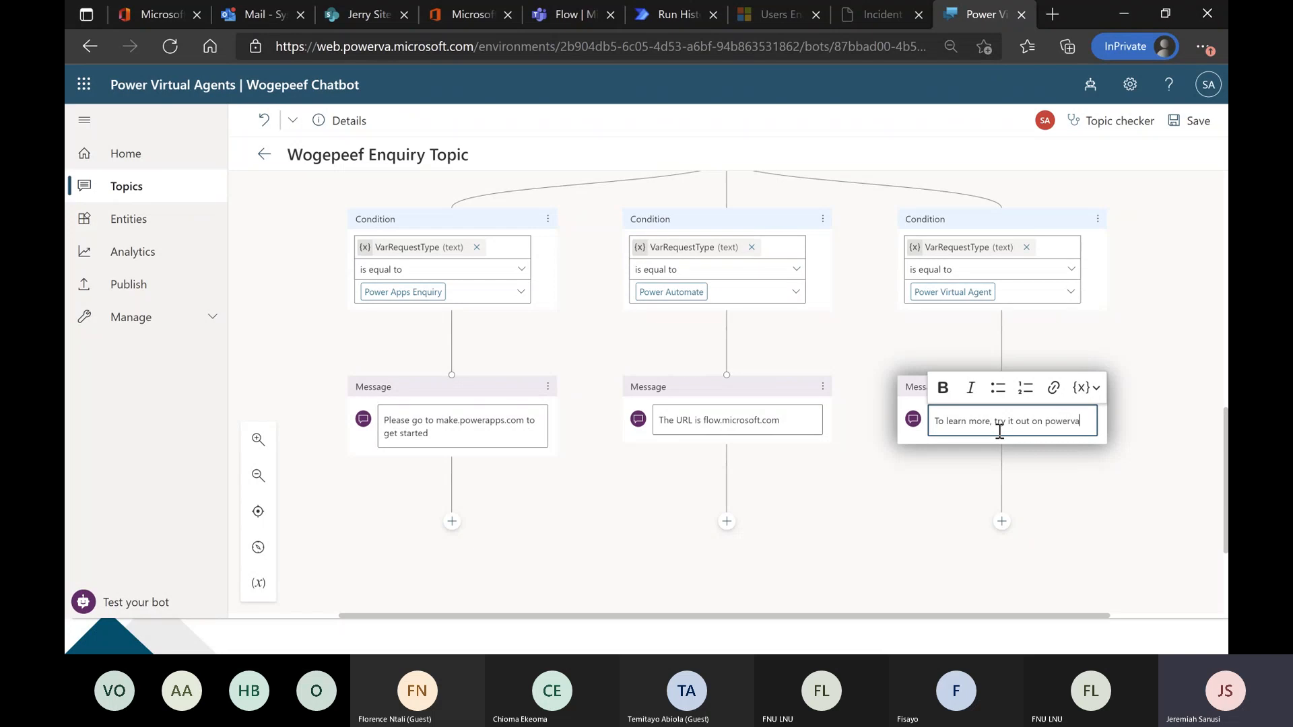
text(.microsoft.com)
click(851, 514)
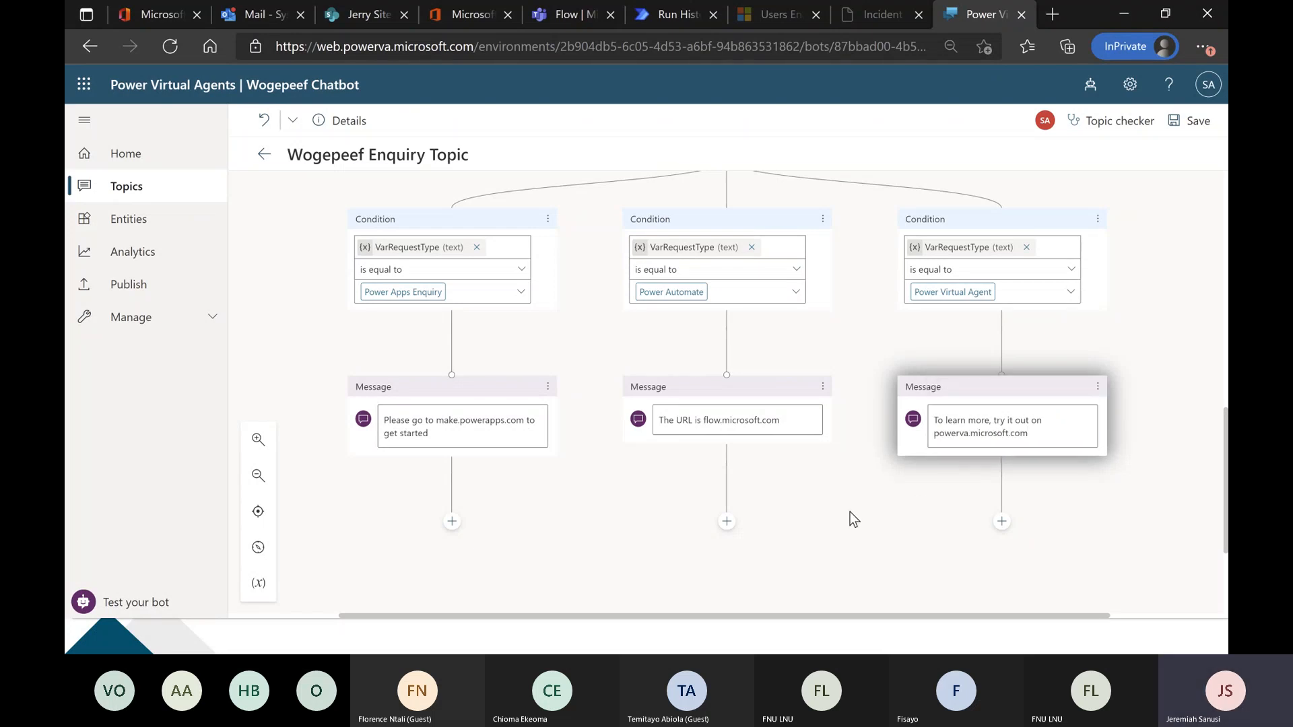
Save the enquiry topic and review its flow from the trigger phrases down to the three branch messages.
click(1191, 122)
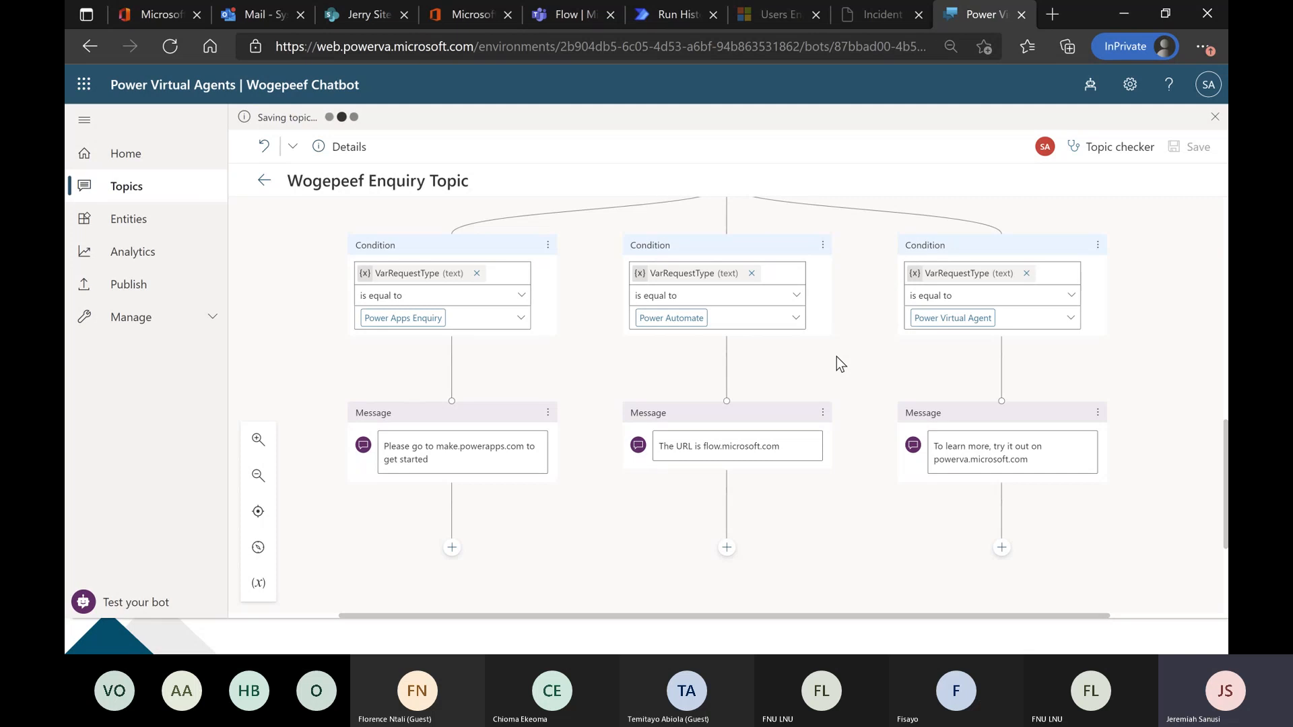
scroll(837, 369, up, 10)
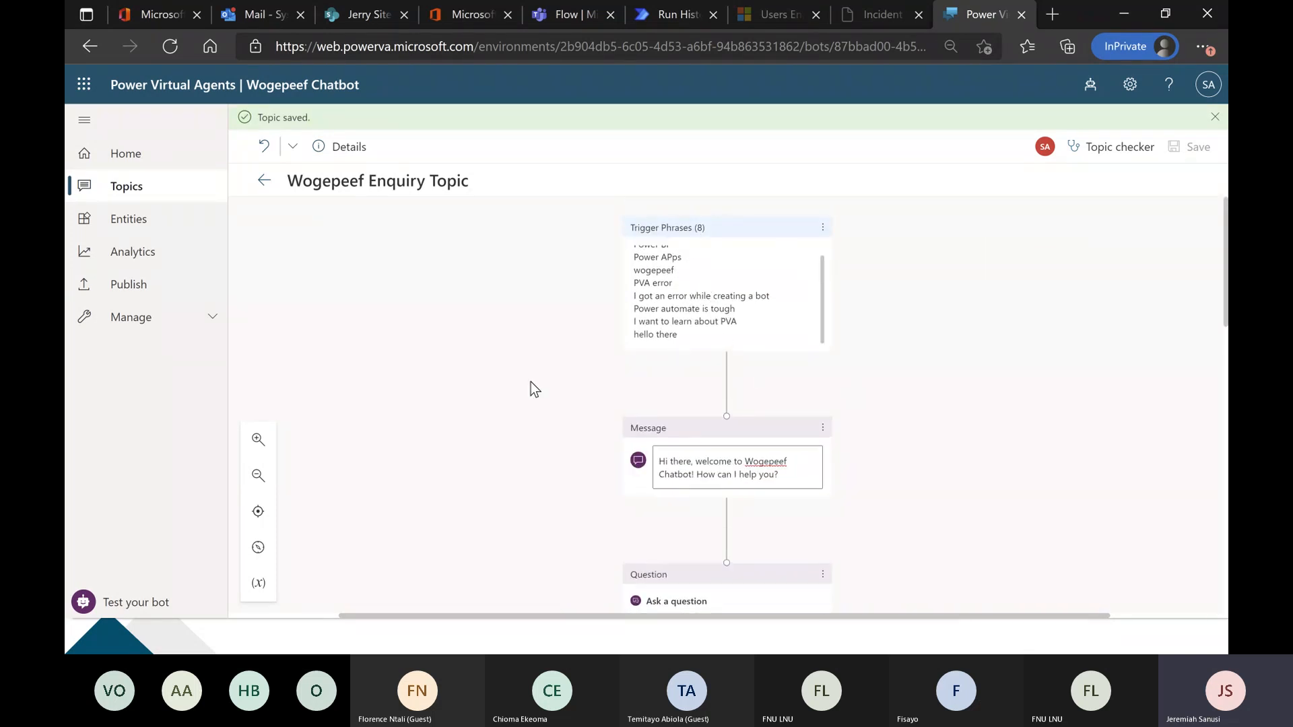
scroll(534, 389, down, 8)
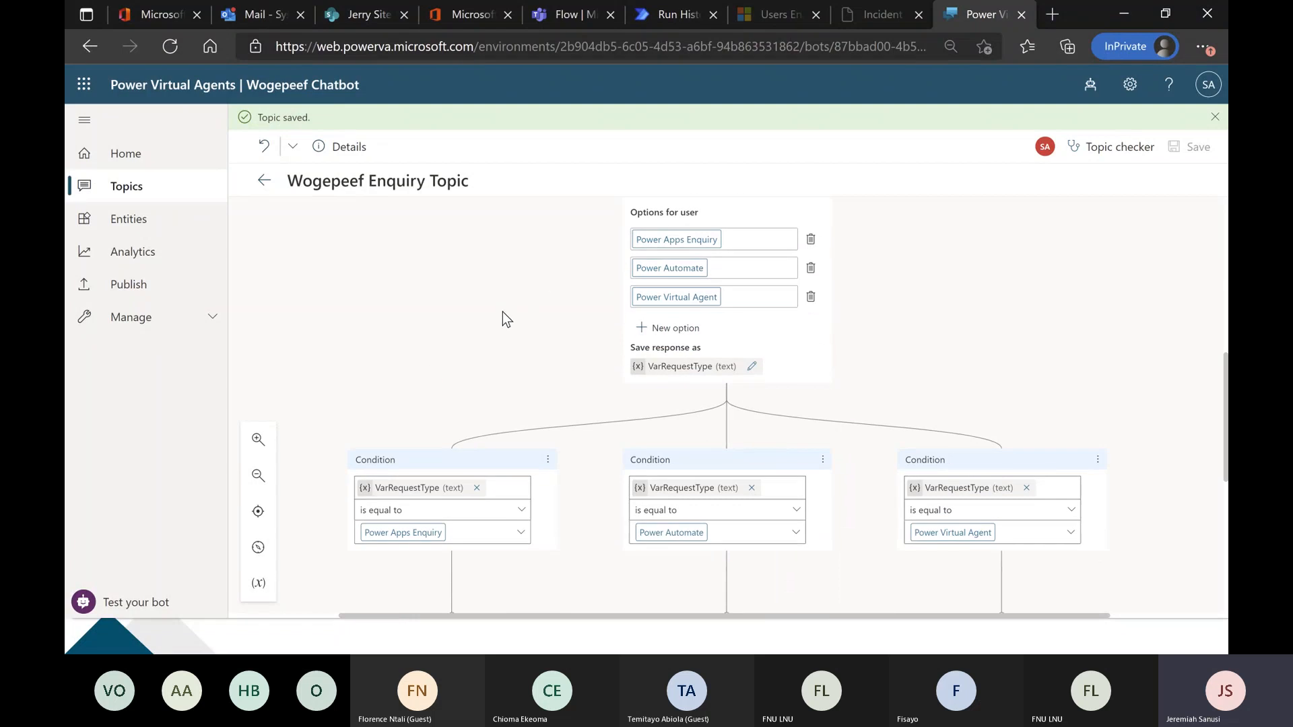
scroll(491, 347, down, 5)
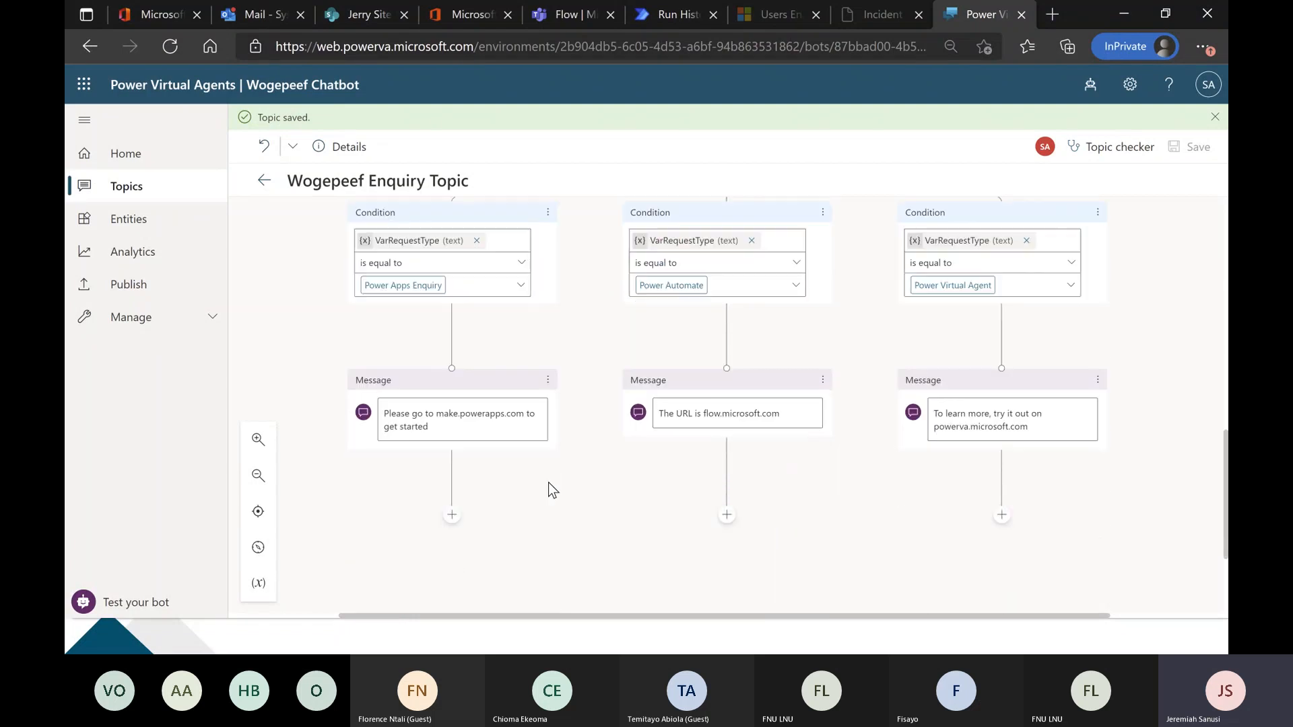
Test the bot by sending "wogepeef" and answering with Power Apps Enquiry, and close the test chat.
click(159, 603)
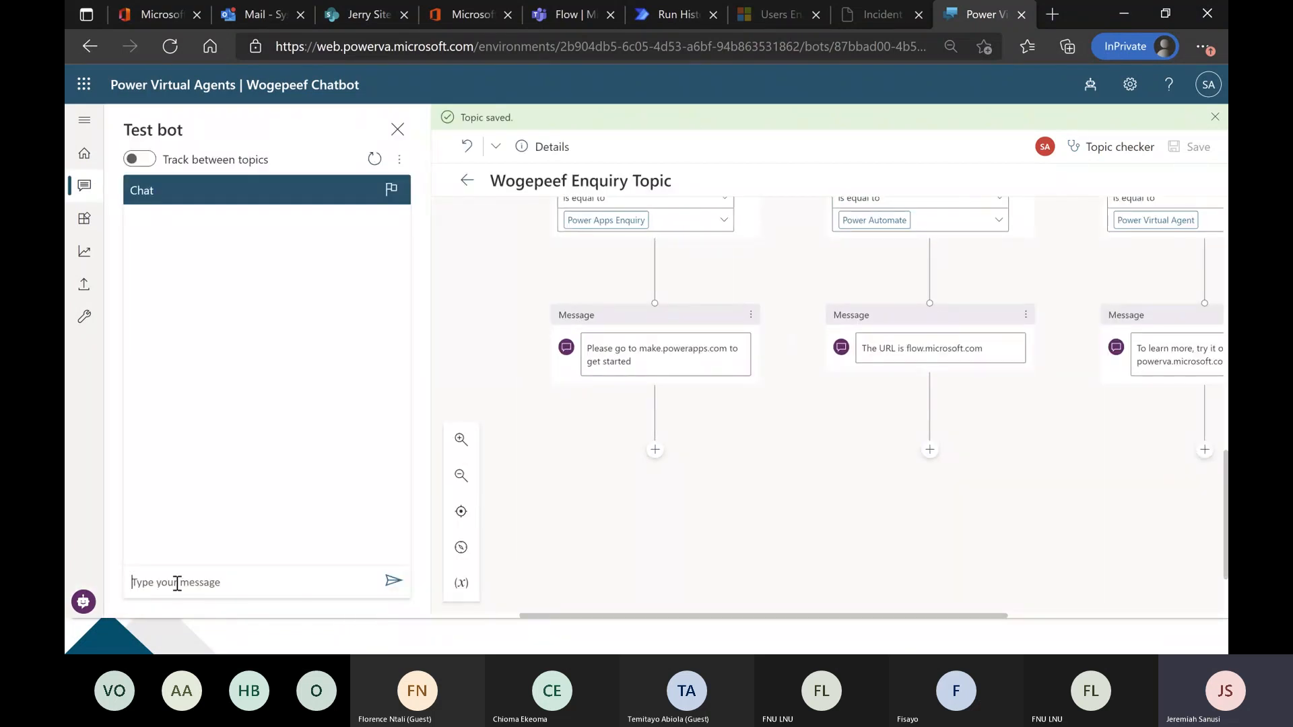
text(wogepeef)
key(Return)
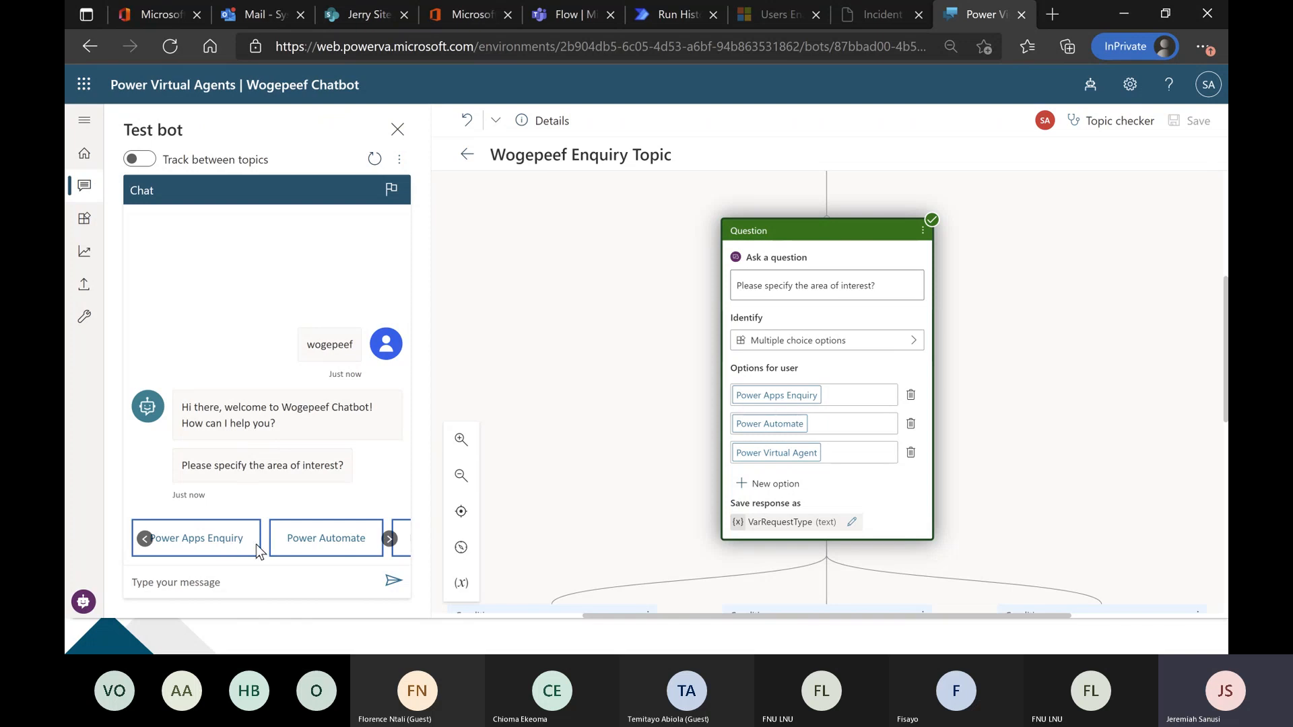
click(231, 544)
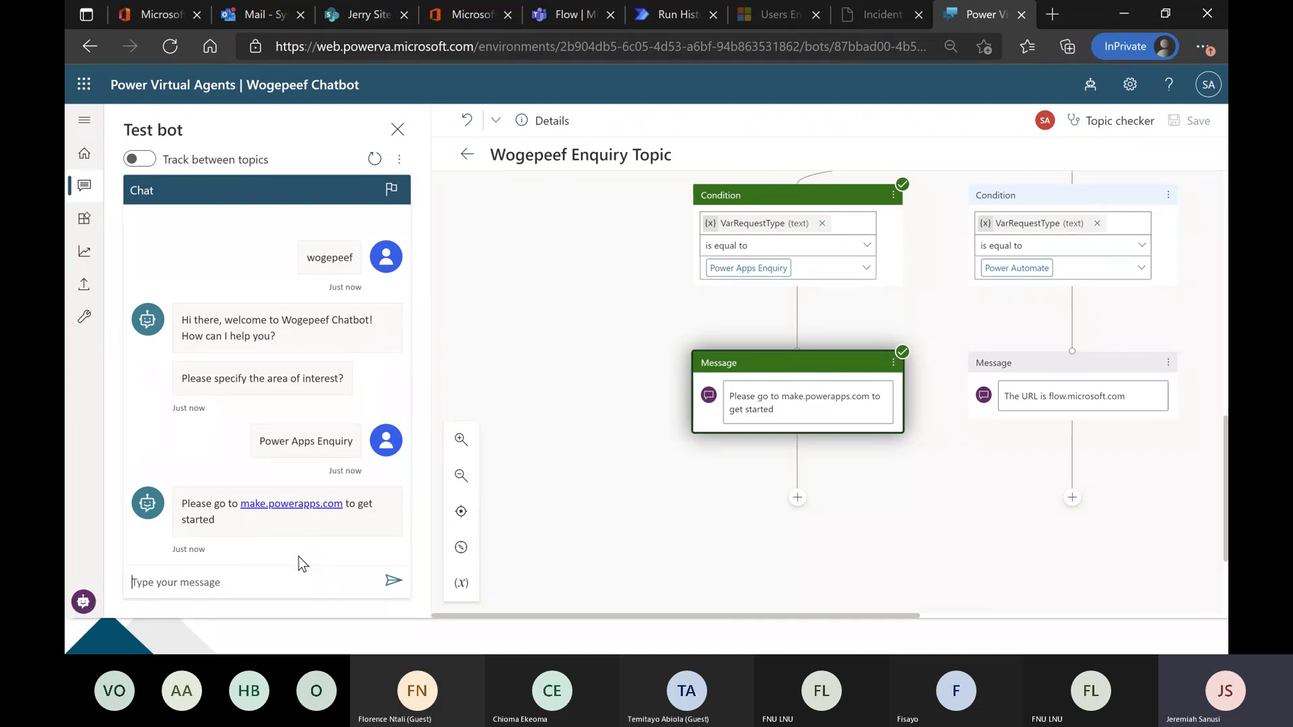
click(398, 128)
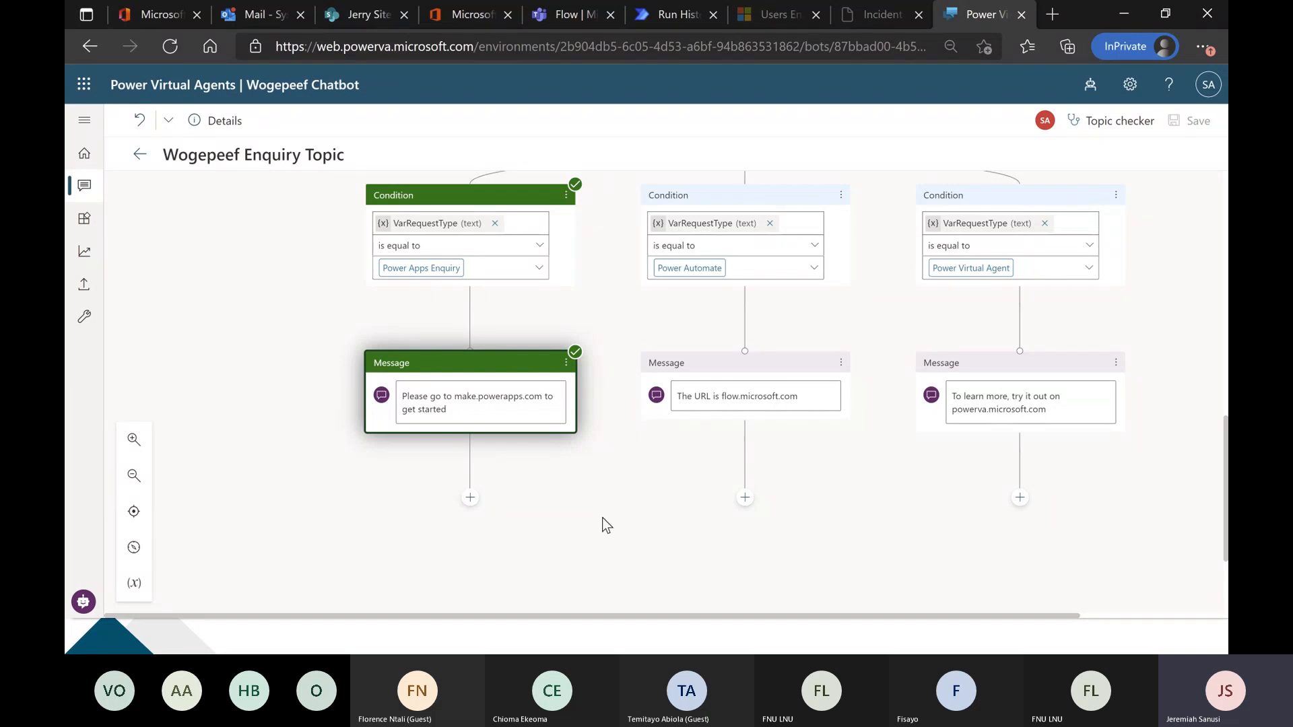
Add a question node below the Power Apps Enquiry branch's message asking "Would that be all?".
scroll(748, 507, up, 8)
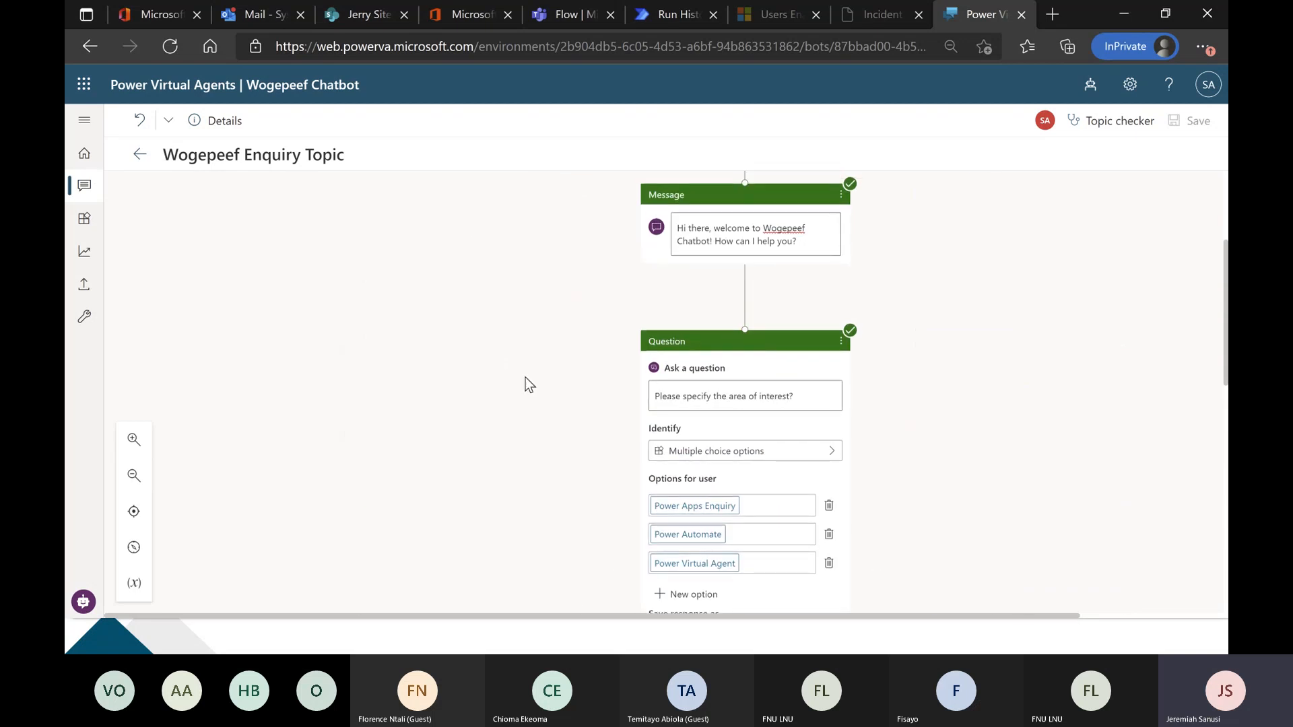
scroll(471, 343, down, 10)
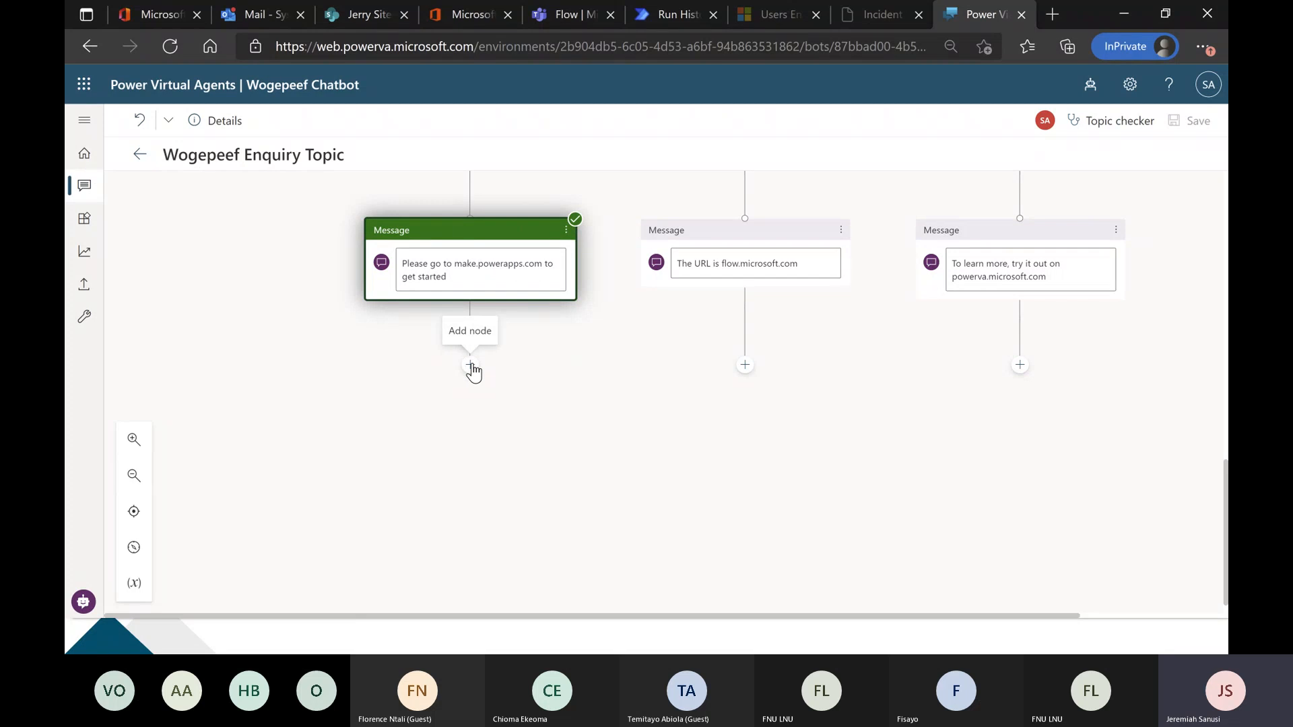
click(471, 367)
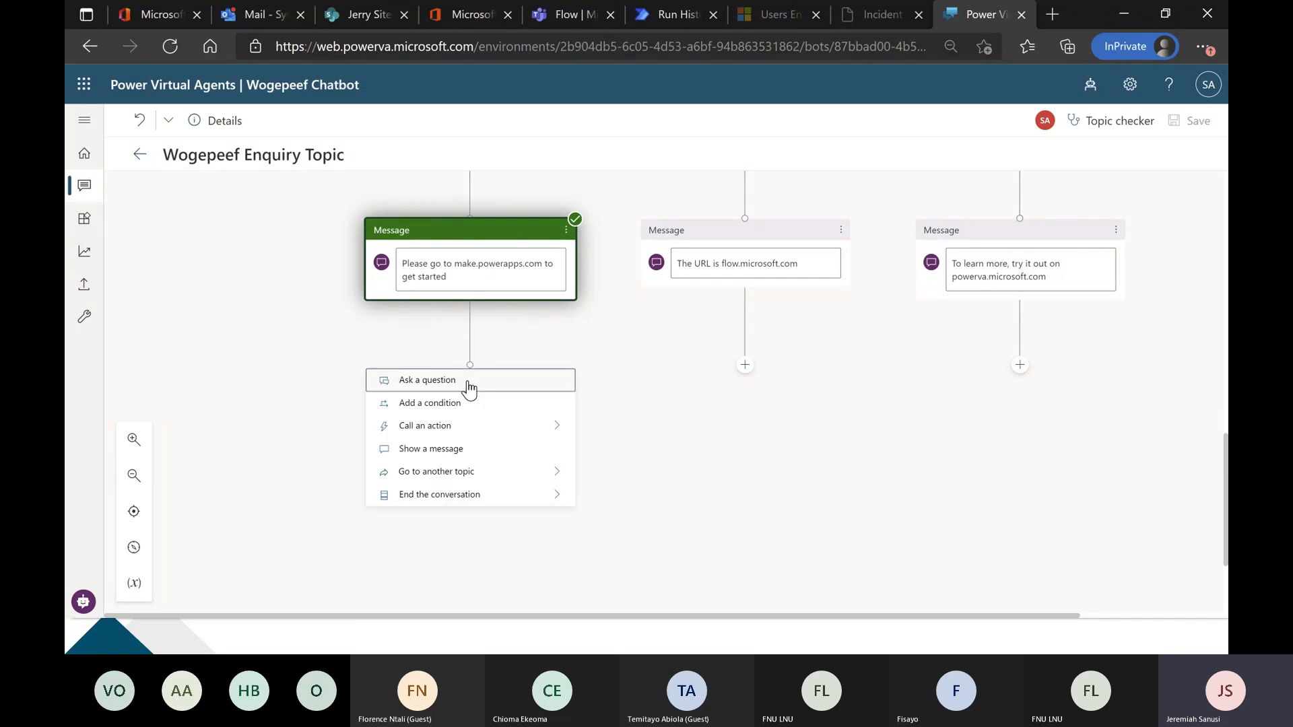
click(470, 379)
text(Wou)
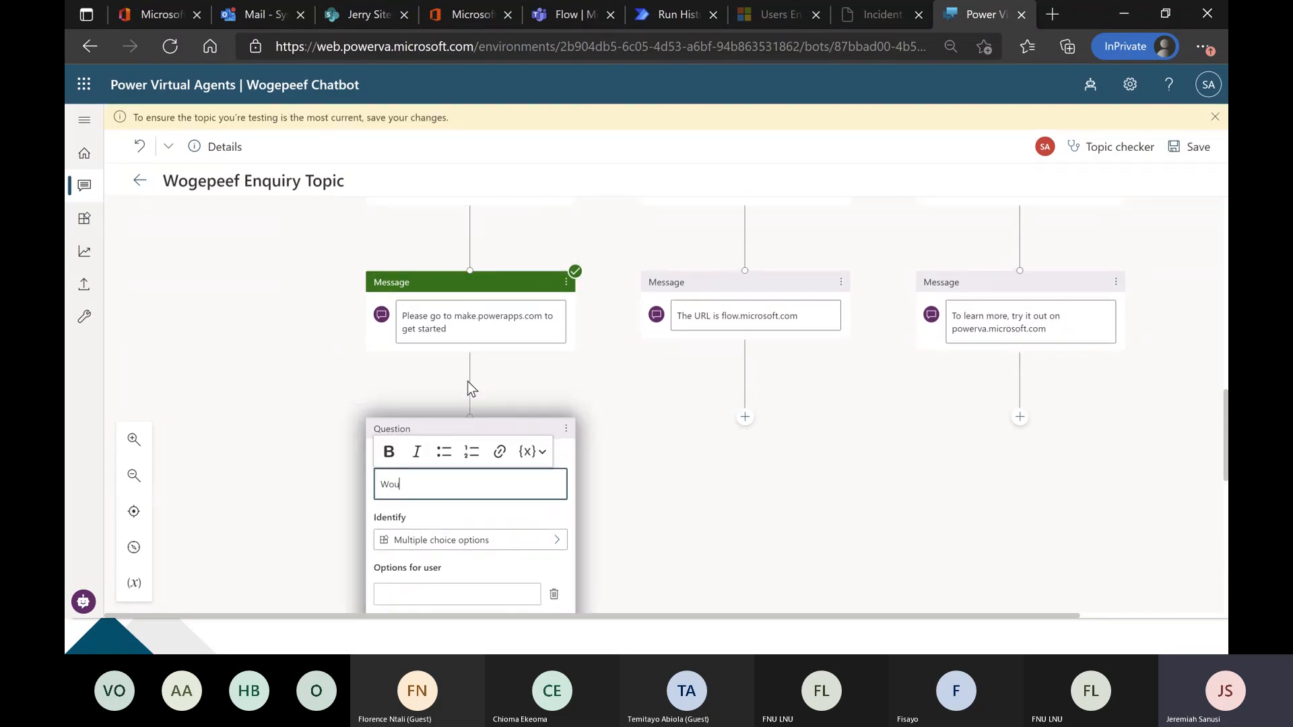
text(ld that be all?)
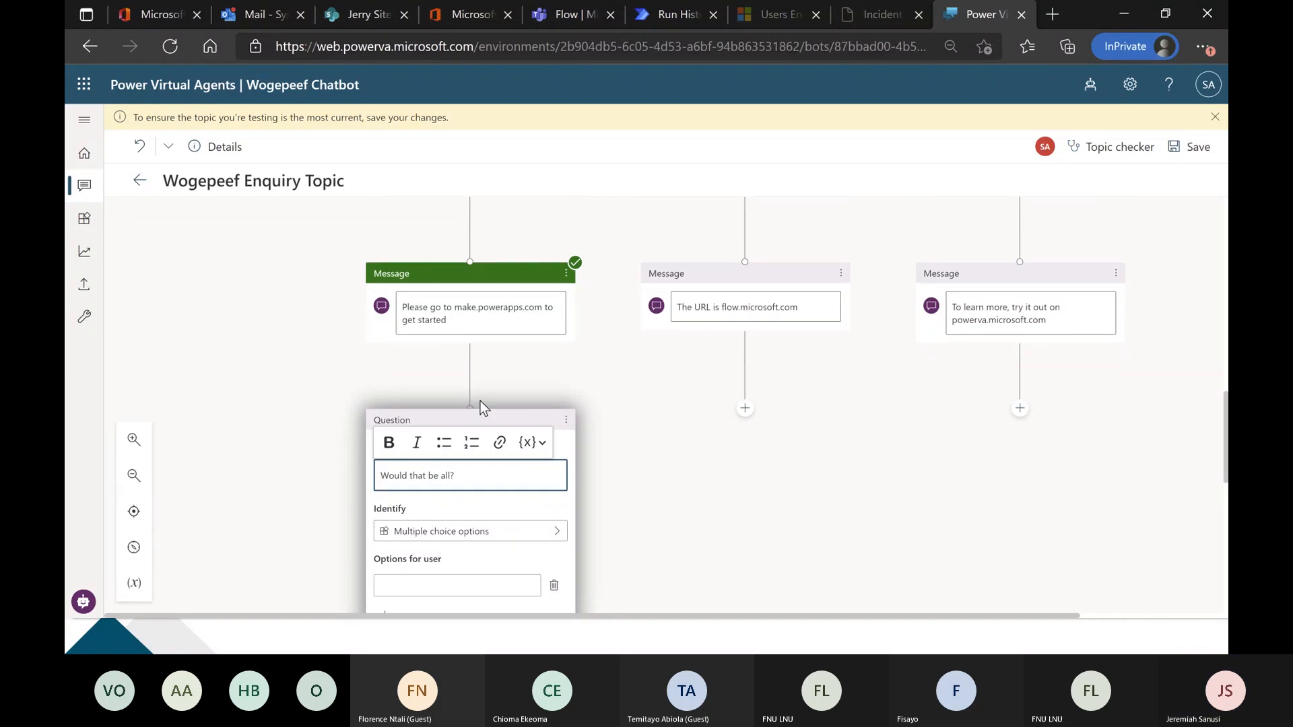
Add the answer options Yes and No to the "Would that be all?" question.
scroll(479, 402, down, 4)
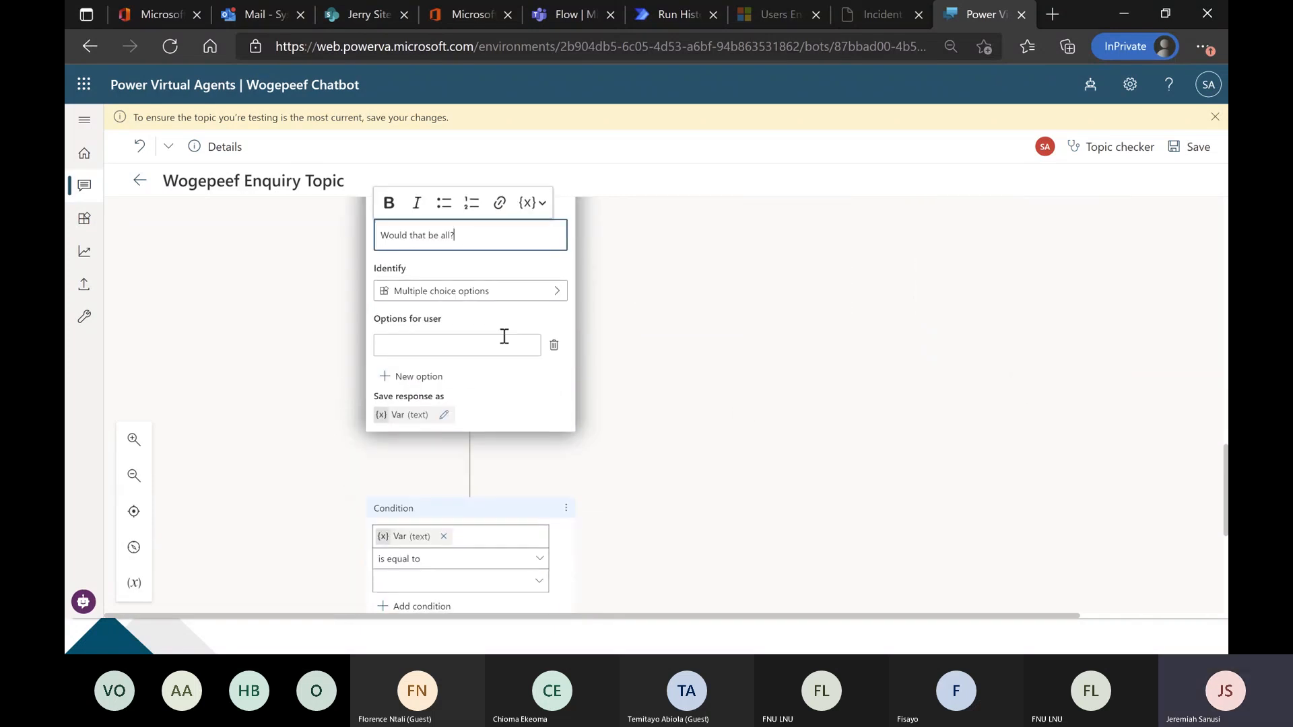
click(478, 342)
text(Yes)
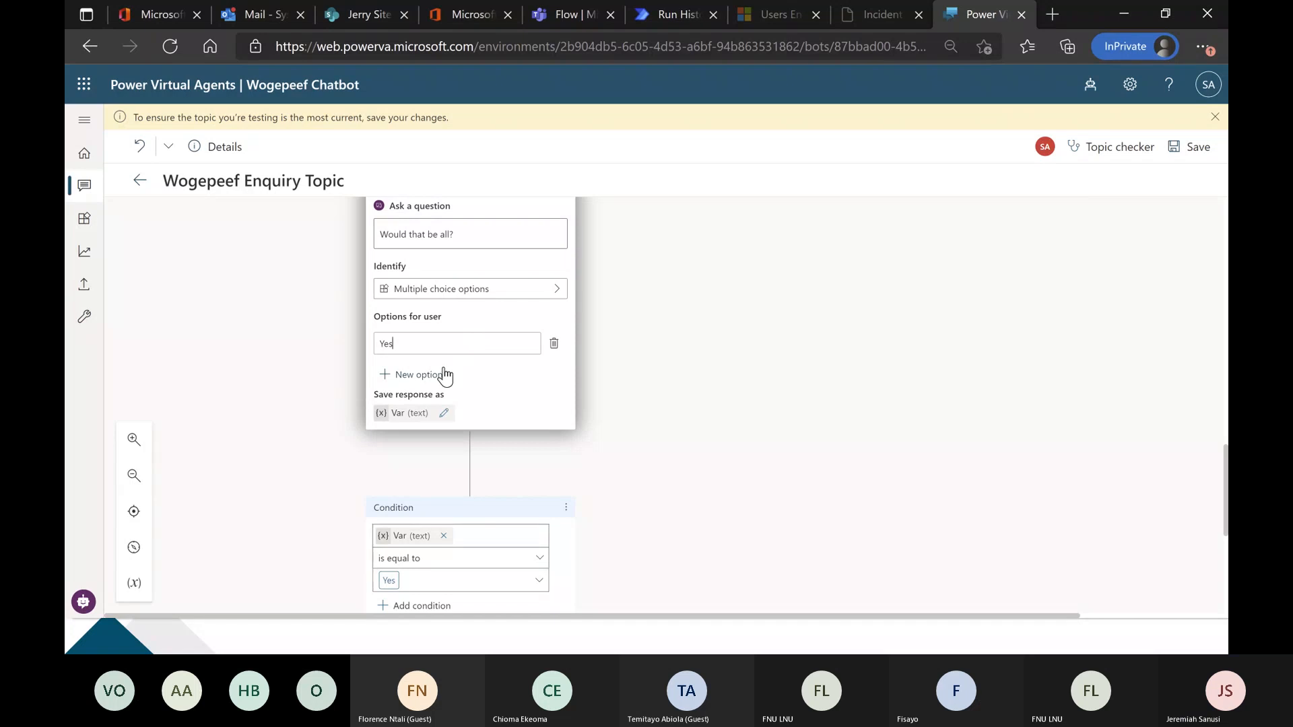
click(445, 376)
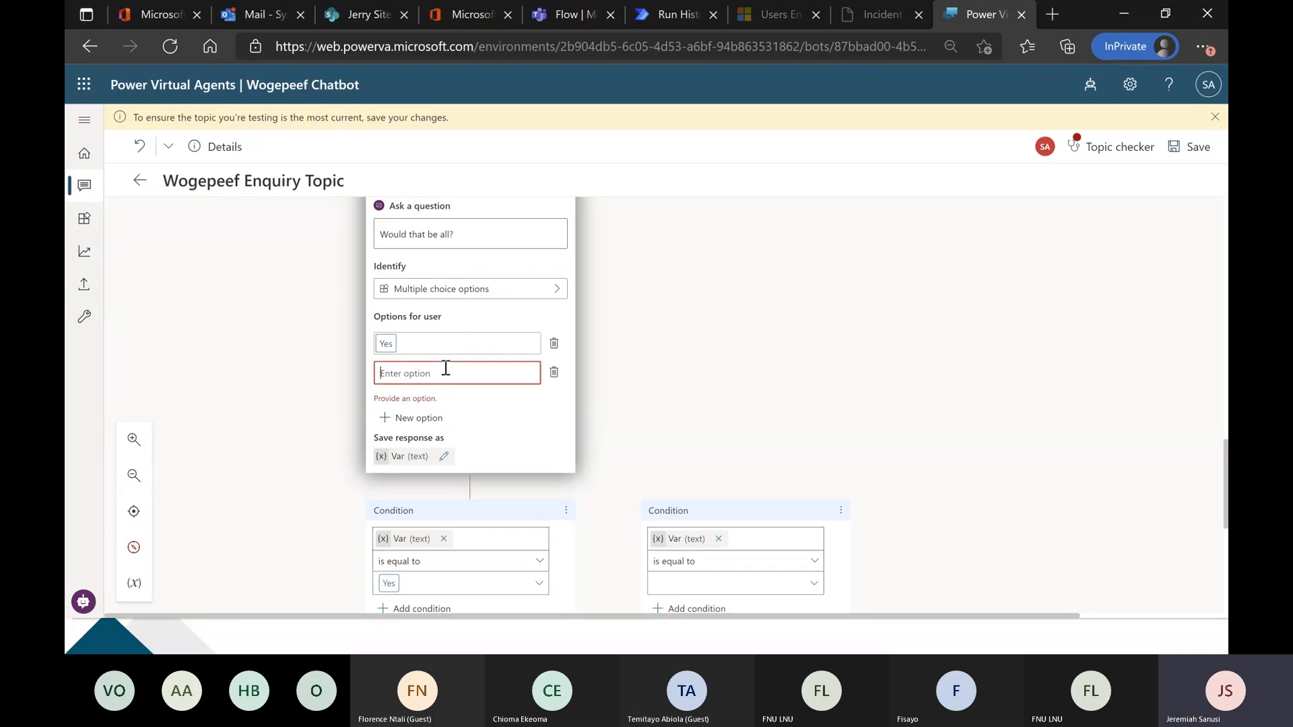
text(No)
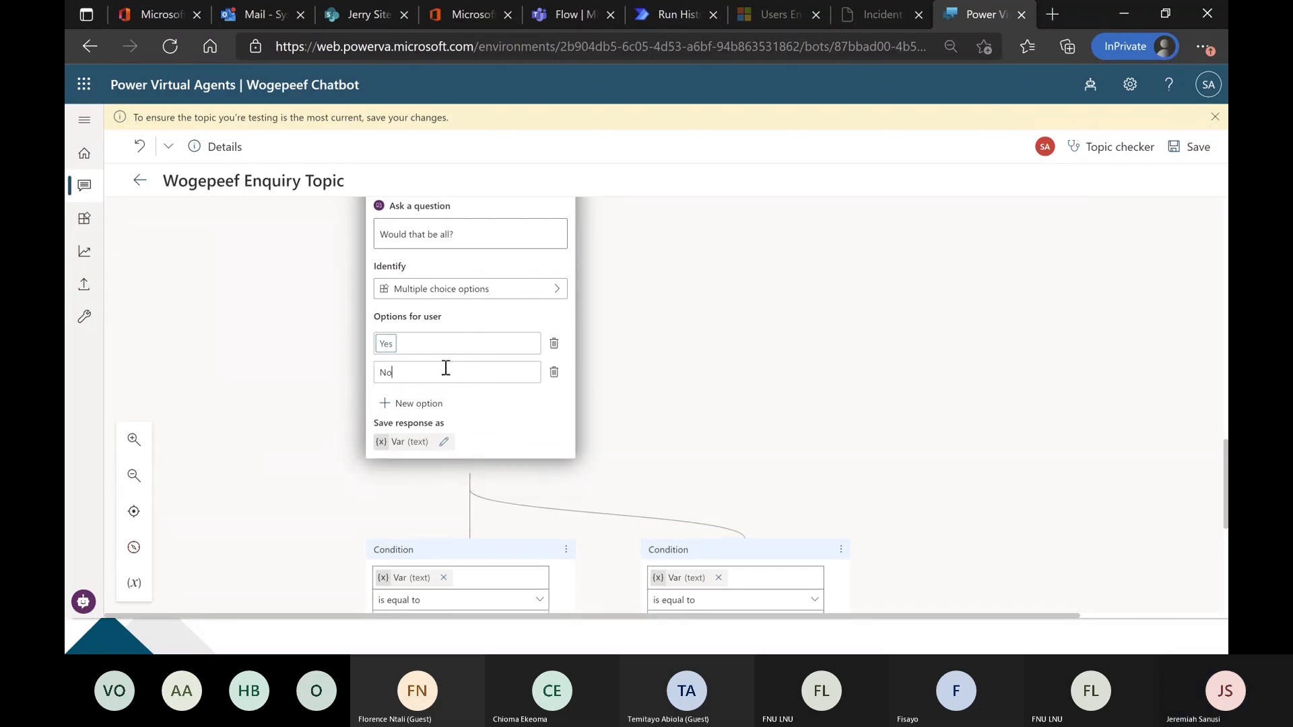
End the conversation under the Yes condition of the "Would that be all?" question.
scroll(272, 411, down, 3)
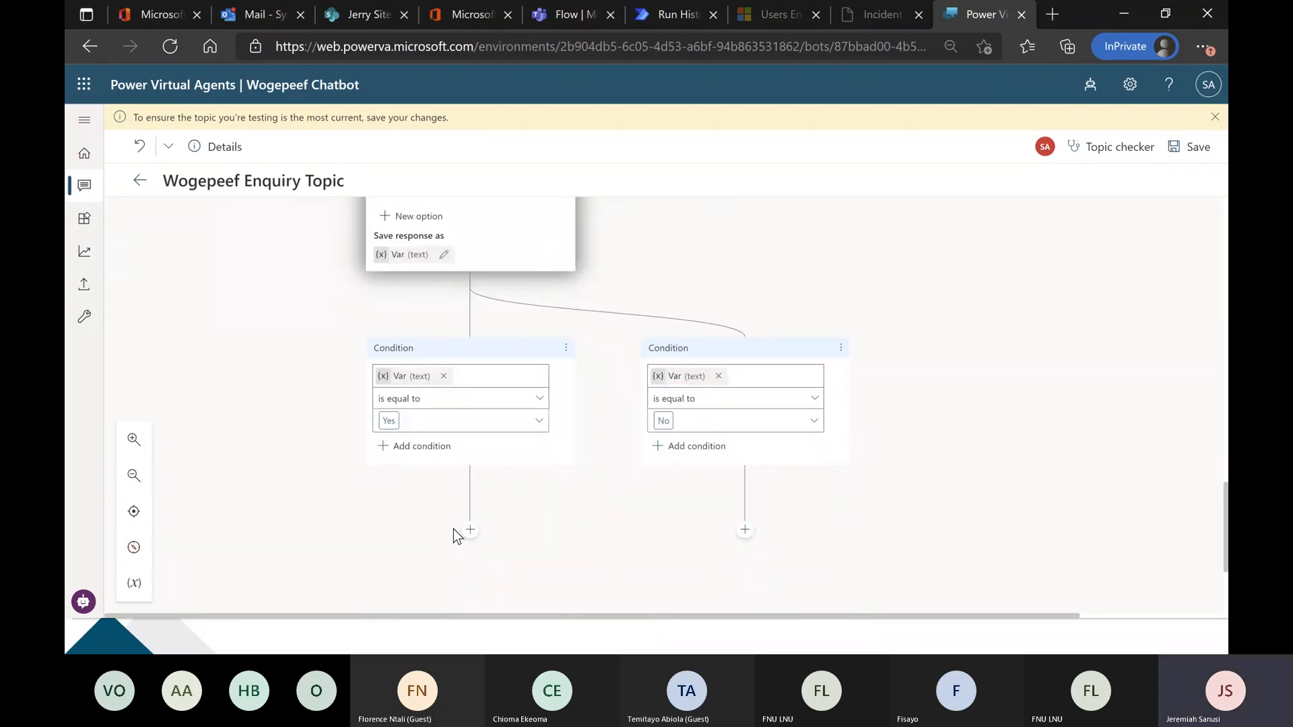
scroll(467, 523, down, 1)
click(469, 468)
mouse_move(543, 572)
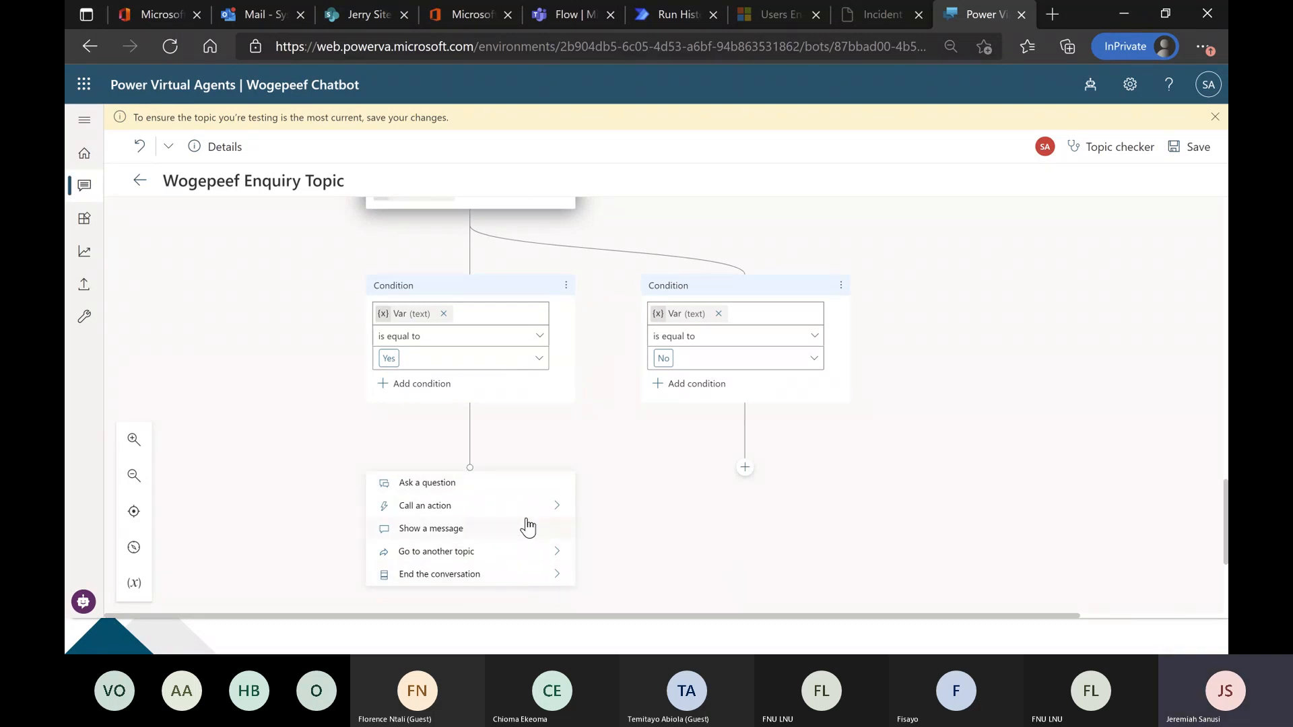
click(614, 576)
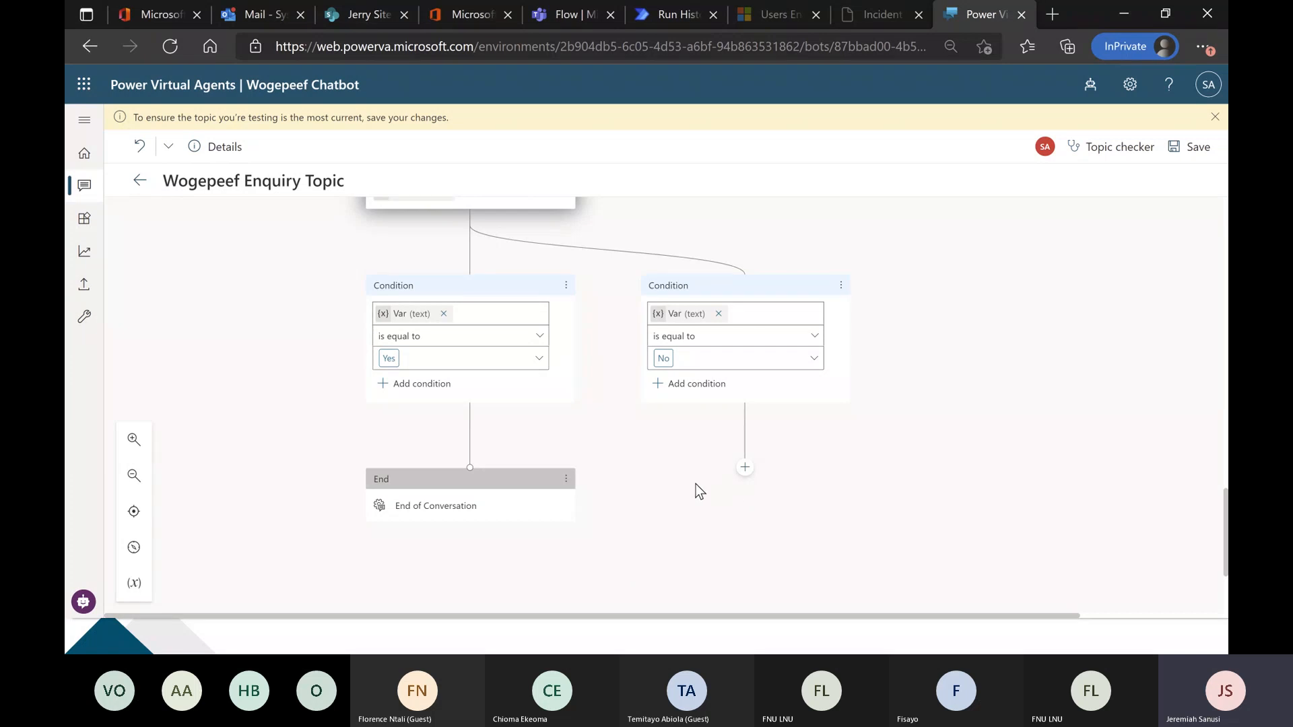
Review the topic flow from the area-of-interest question down to the open end of the No condition, checking the node types available there.
scroll(687, 502, up, 10)
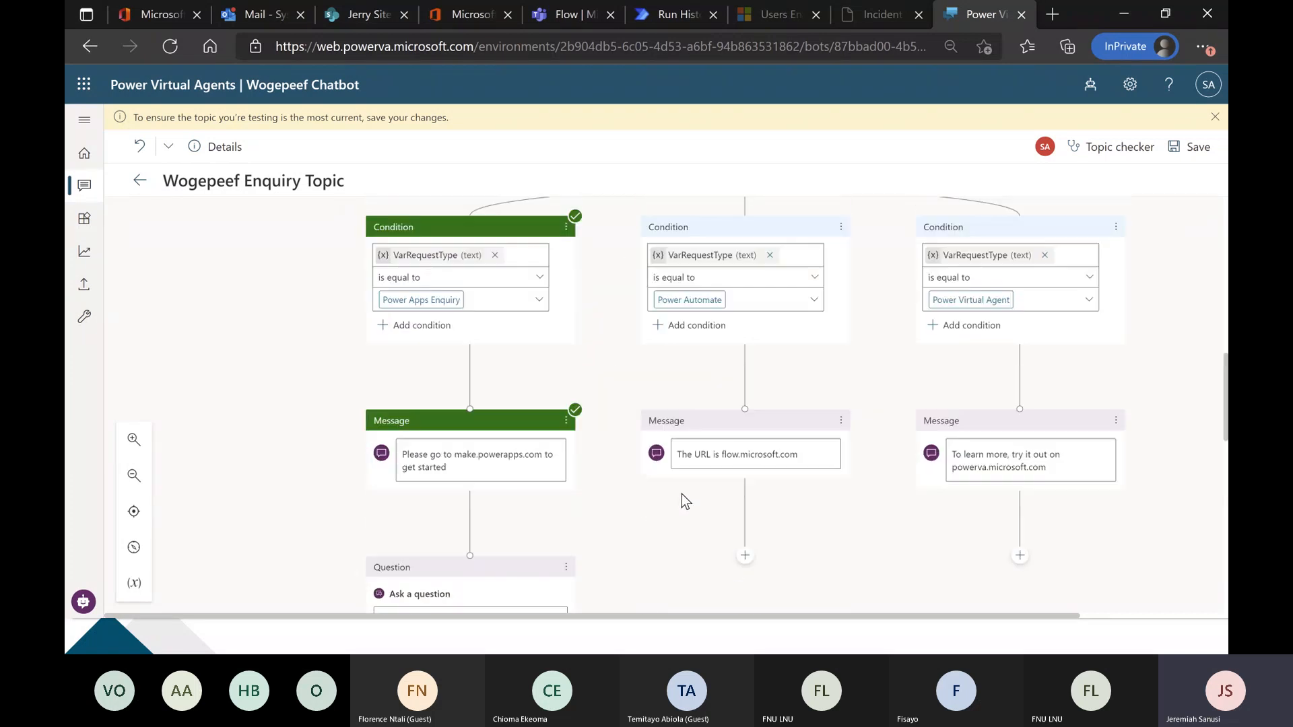
scroll(665, 494, up, 1)
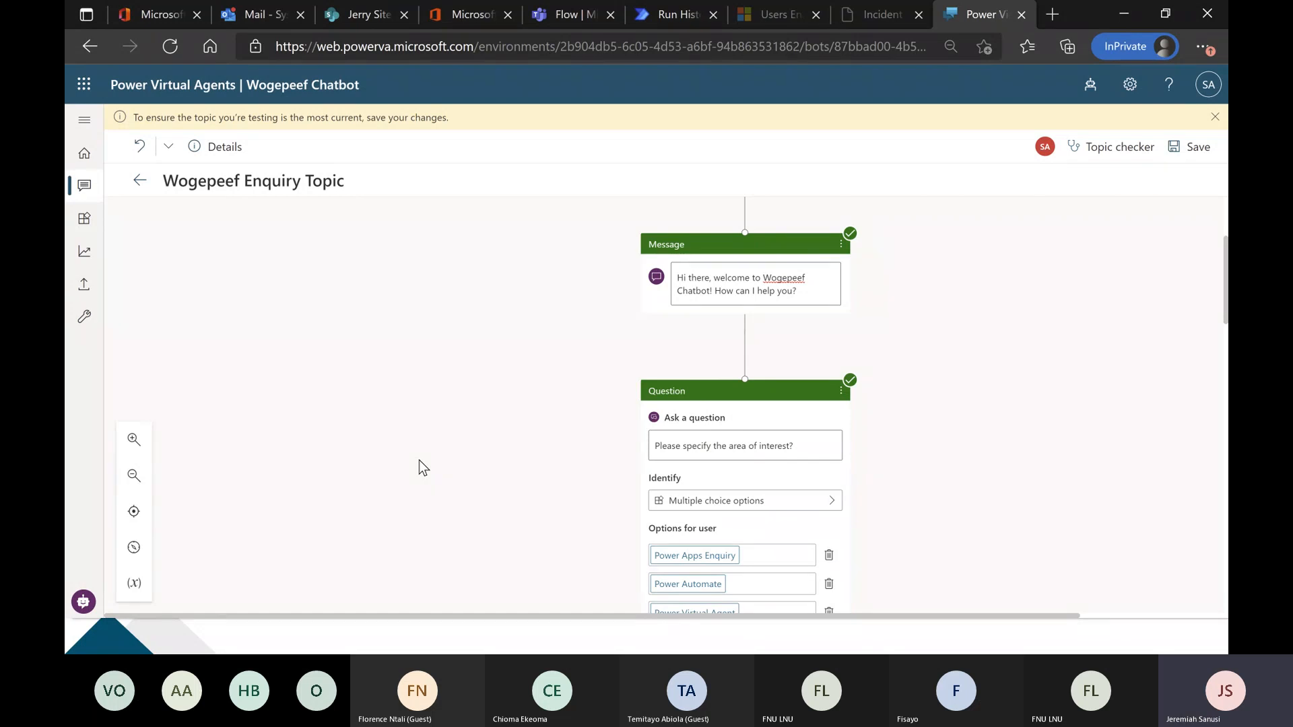
scroll(419, 459, down, 2)
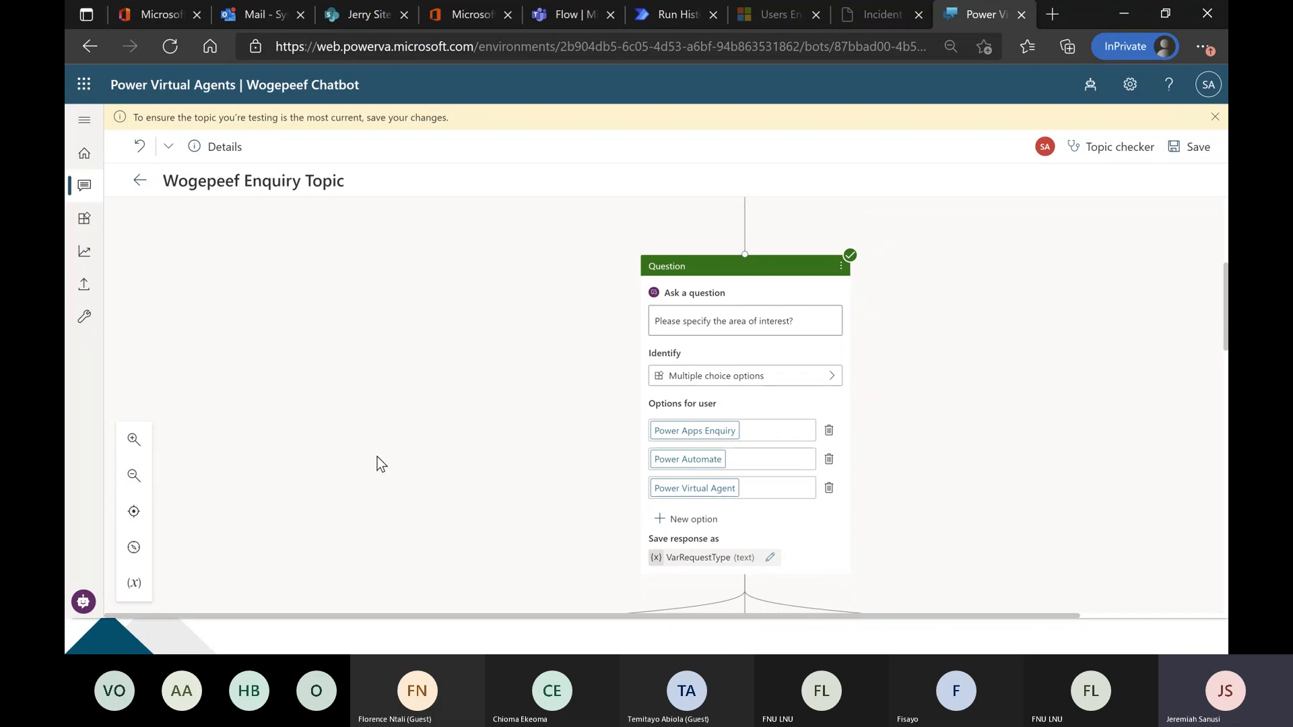
scroll(379, 465, down, 6)
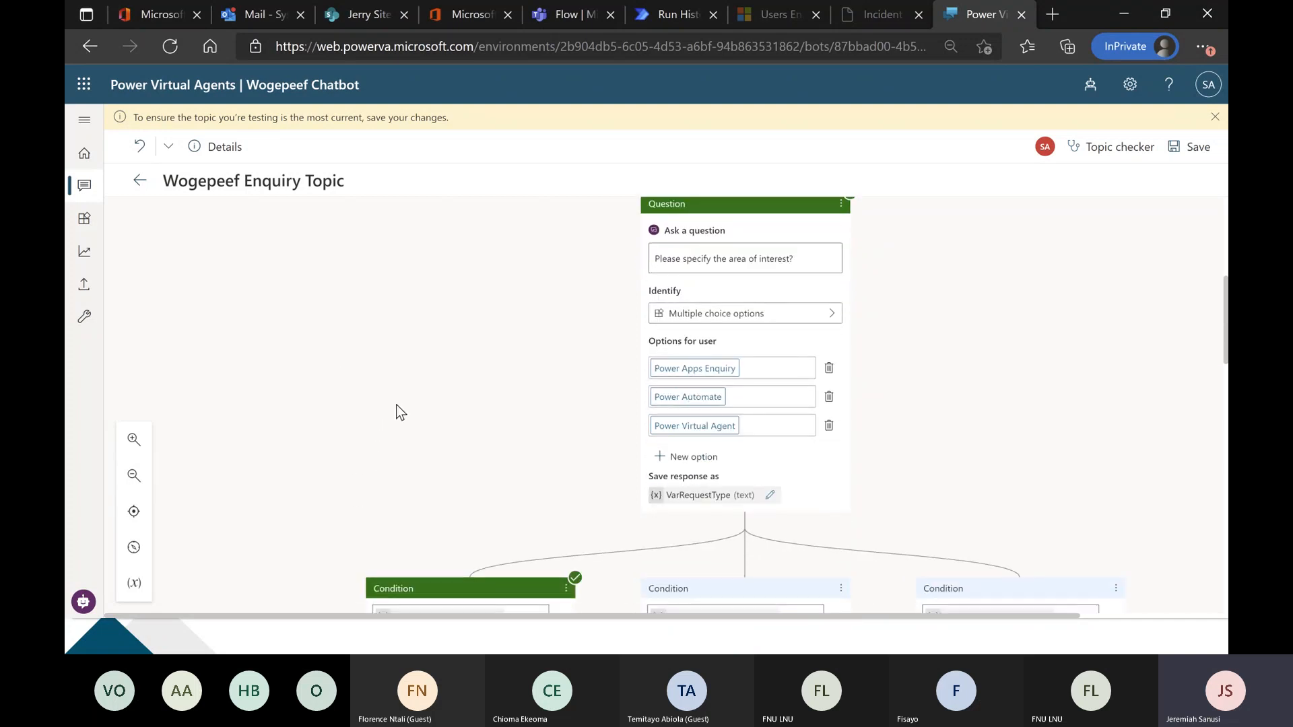
scroll(273, 412, down, 3)
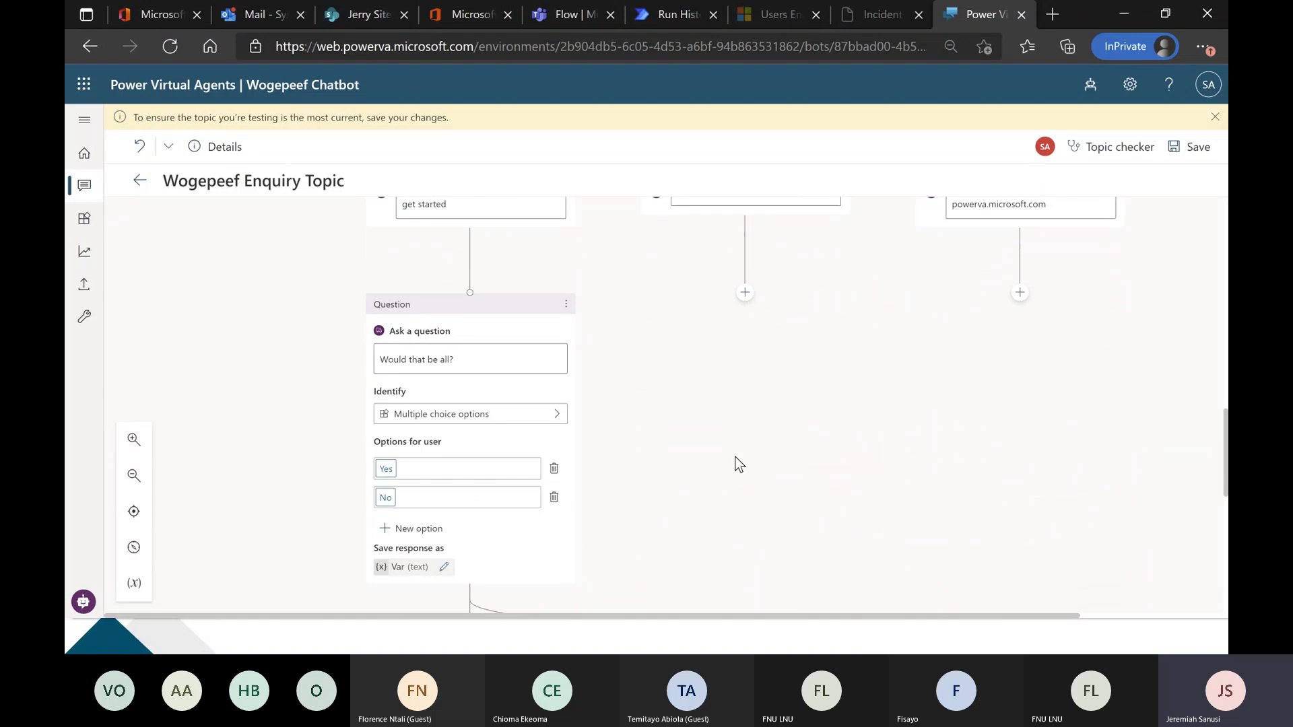
scroll(734, 461, down, 4)
scroll(761, 402, down, 2)
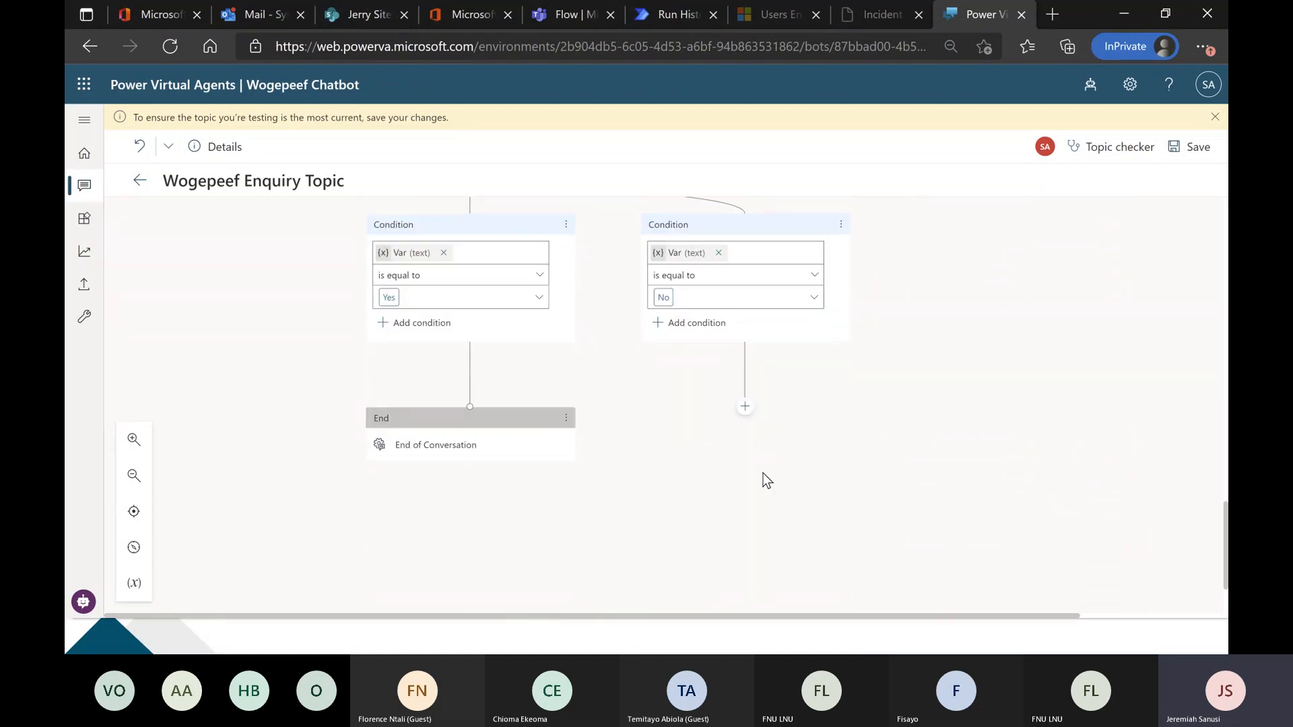
click(745, 408)
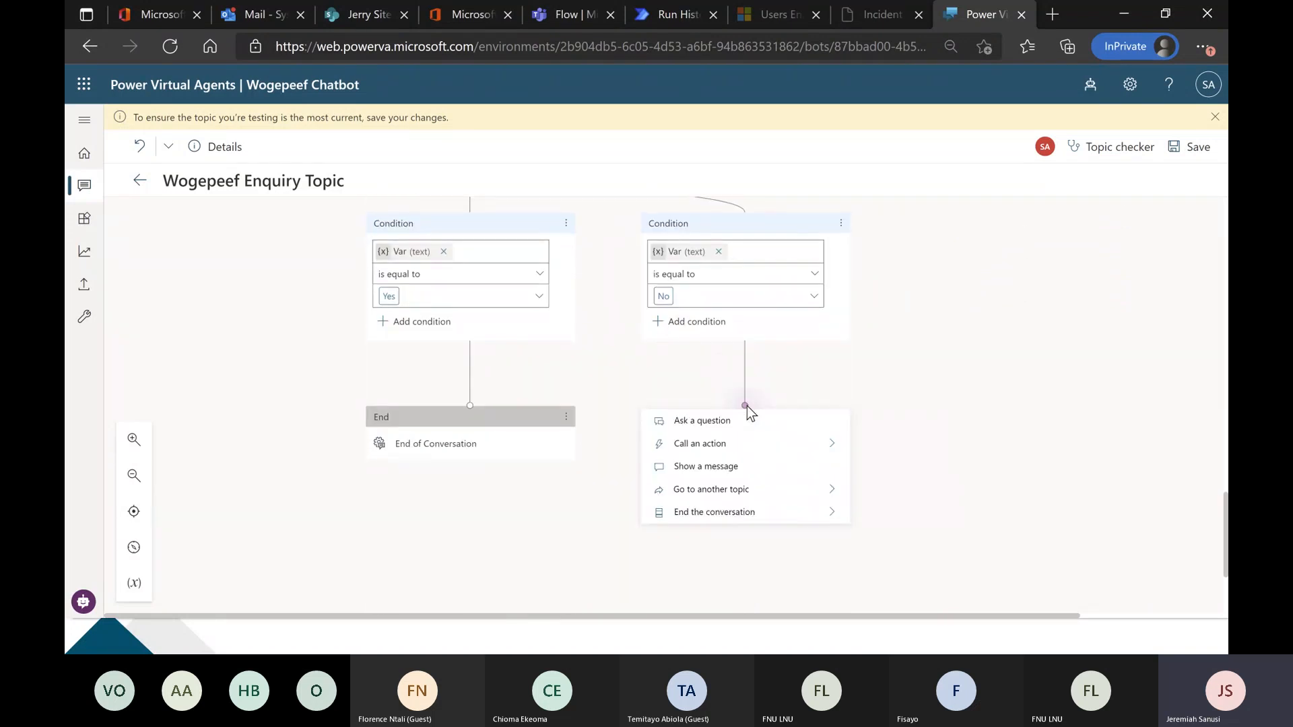
click(746, 407)
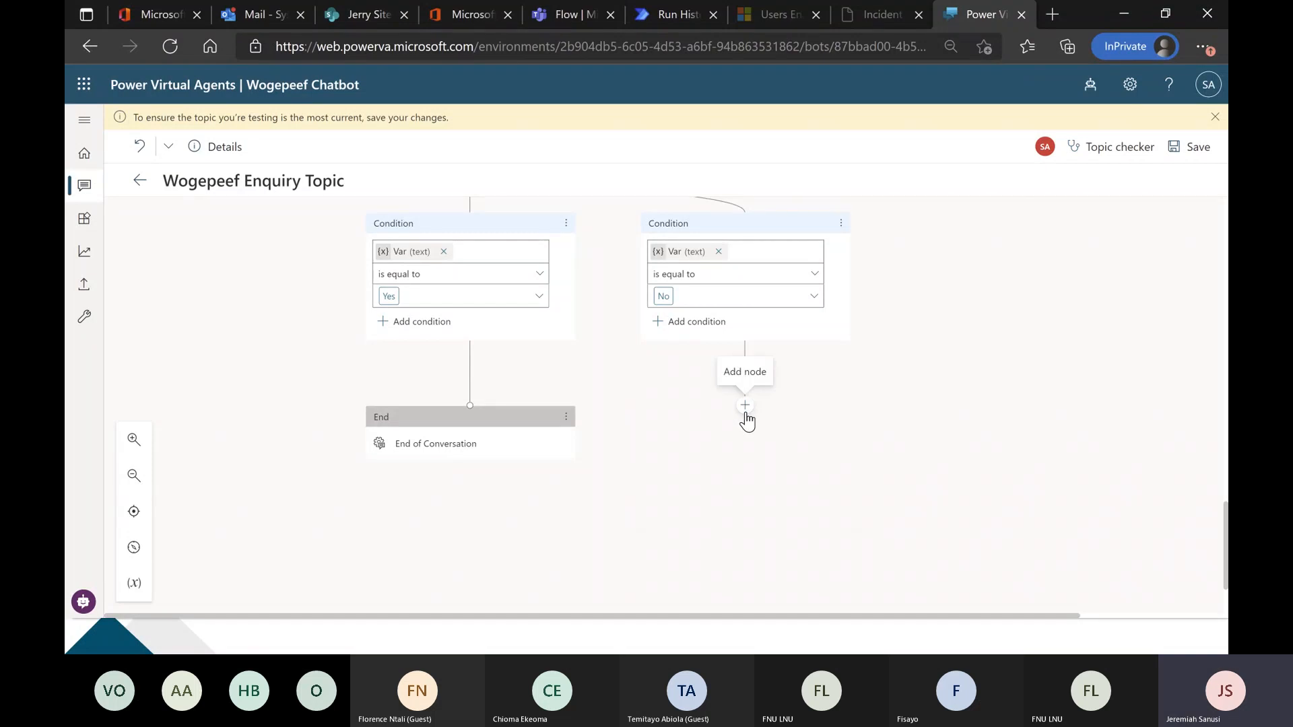
Connect the No condition back to the "Please specify the area of interest?" question and trace the new link.
scroll(689, 462, up, 3)
scroll(689, 459, up, 10)
scroll(687, 460, up, 4)
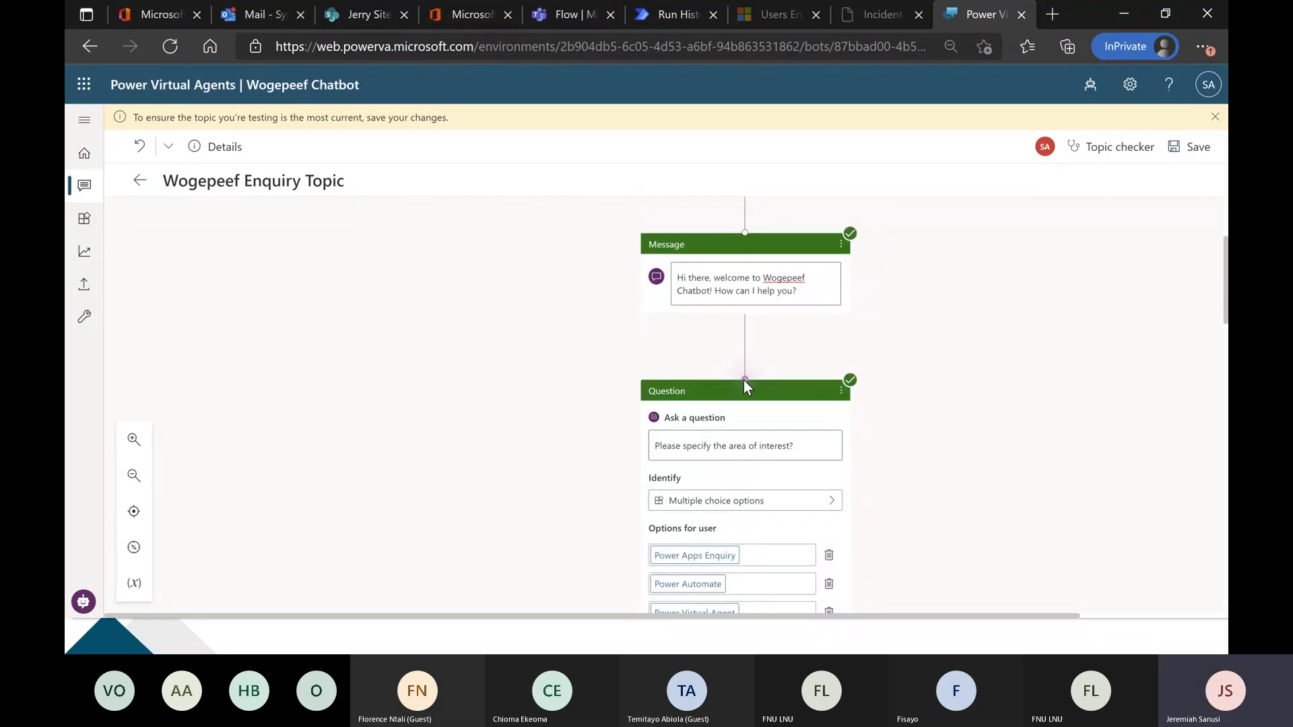
click(745, 379)
scroll(527, 446, down, 12)
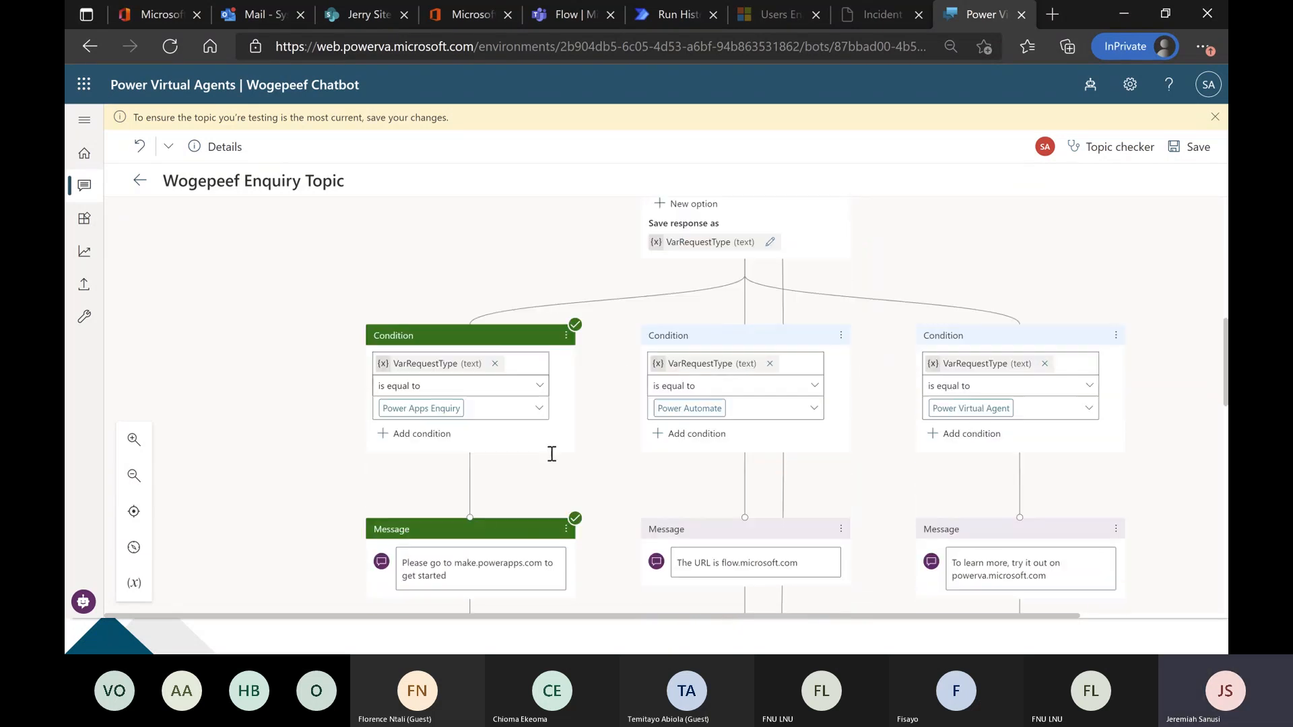
scroll(613, 482, down, 5)
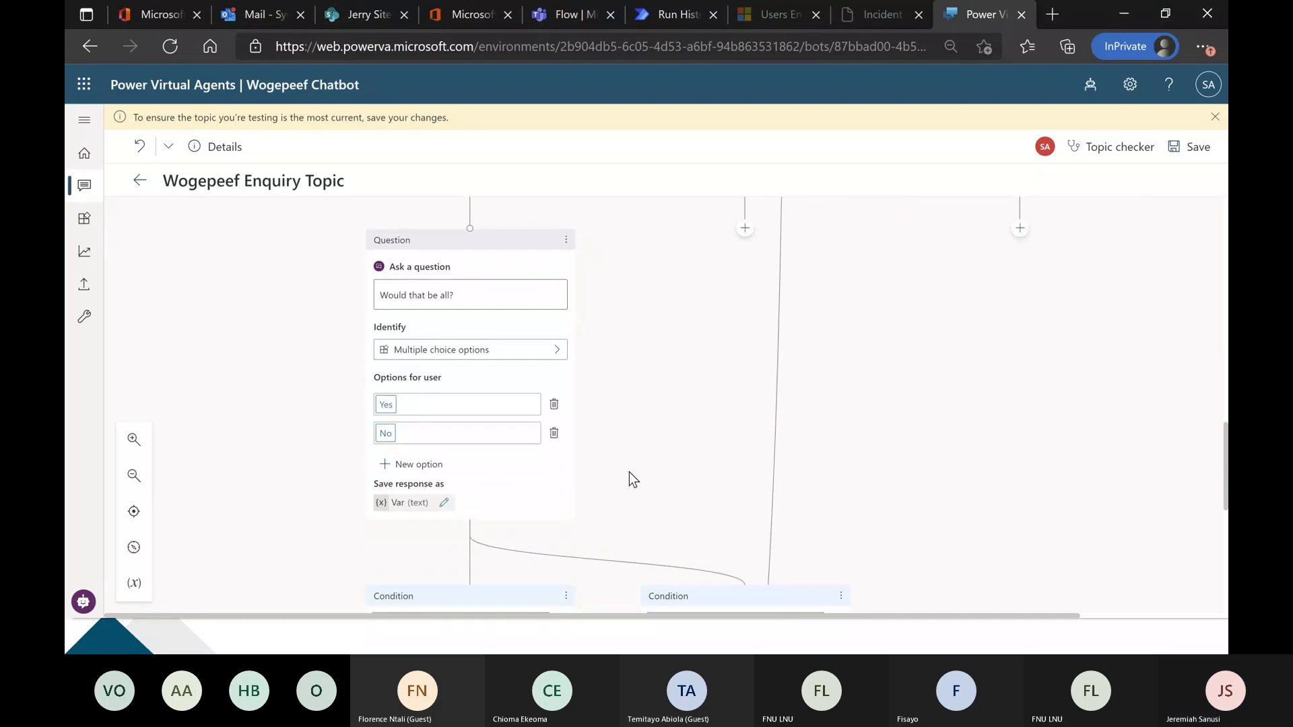
scroll(612, 506, down, 1)
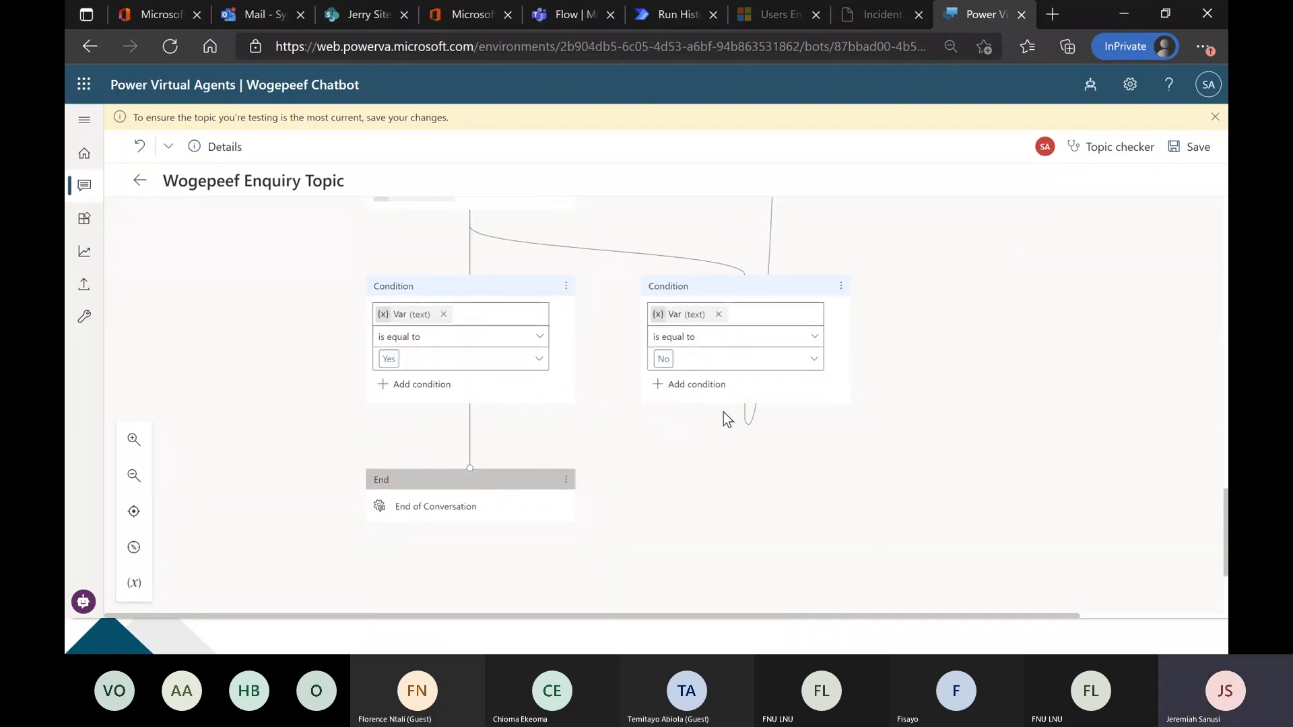
mouse_move(752, 423)
scroll(770, 260, up, 3)
scroll(778, 288, up, 6)
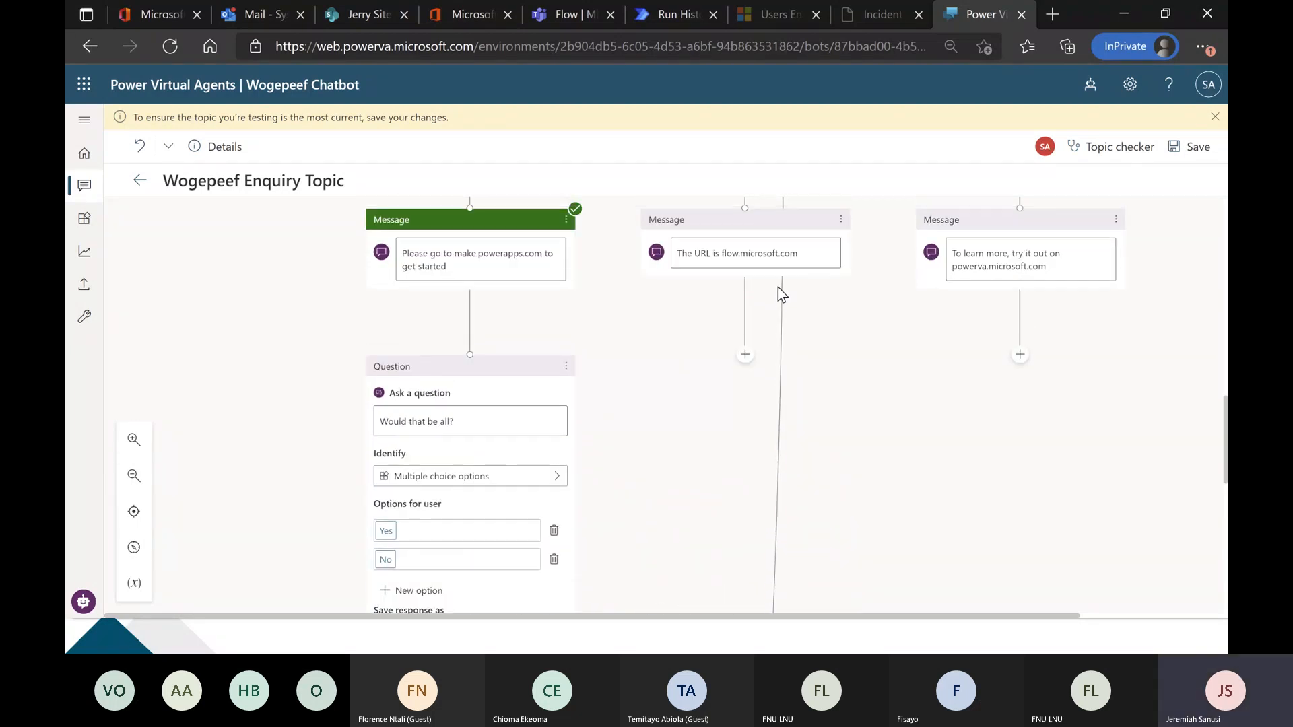
scroll(778, 287, up, 5)
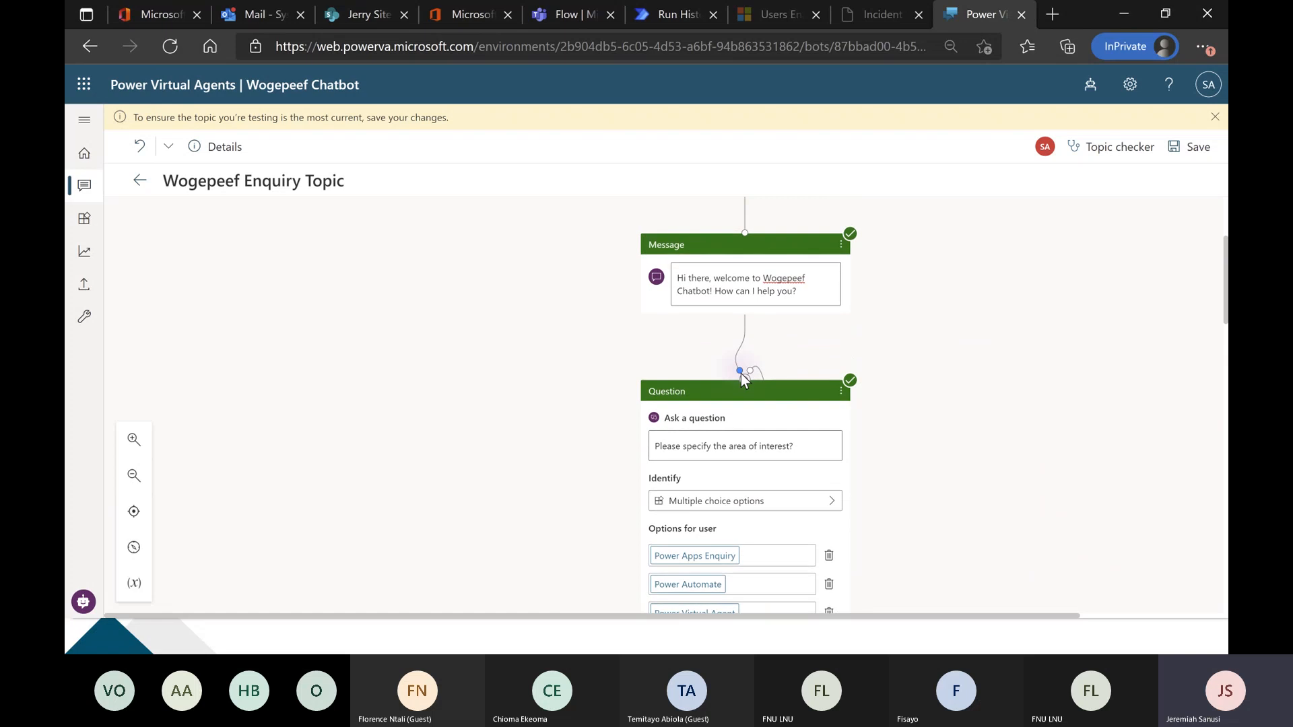
Restart the test chat, send "error", answer with Power Apps Enquiry and compare the reply with the branch's follow-up question.
click(82, 601)
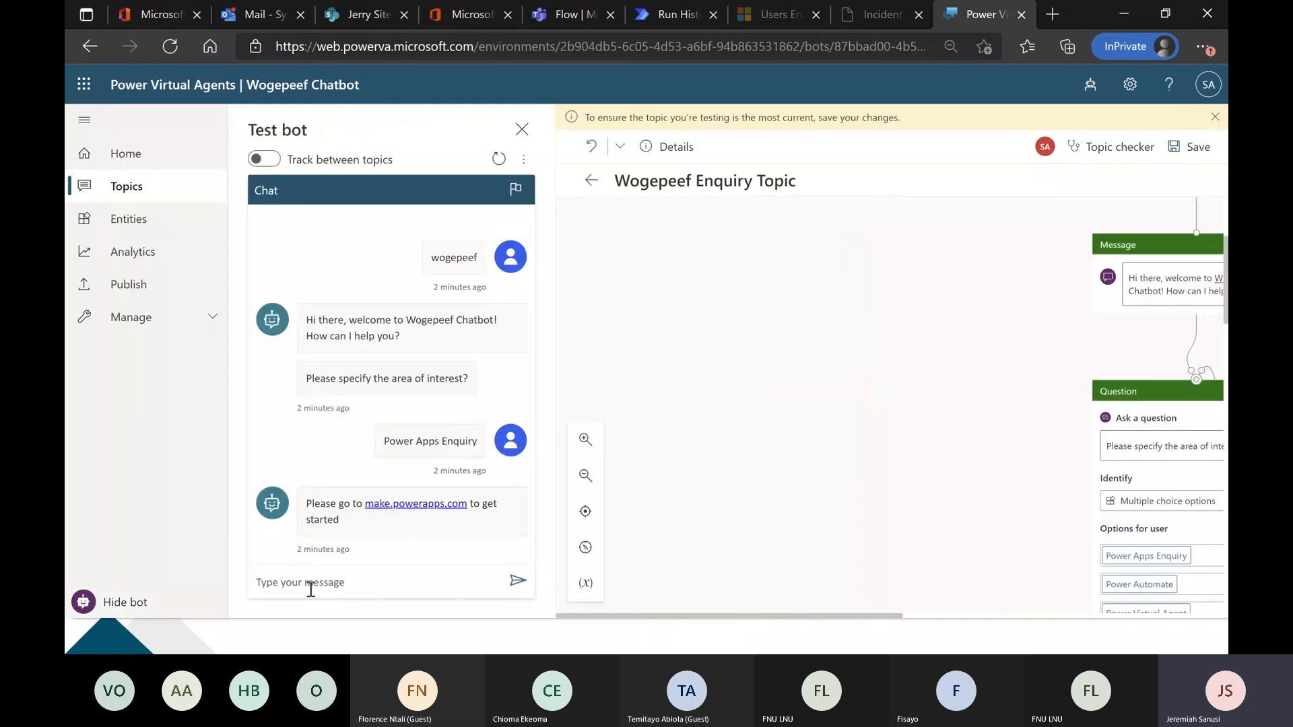
click(499, 159)
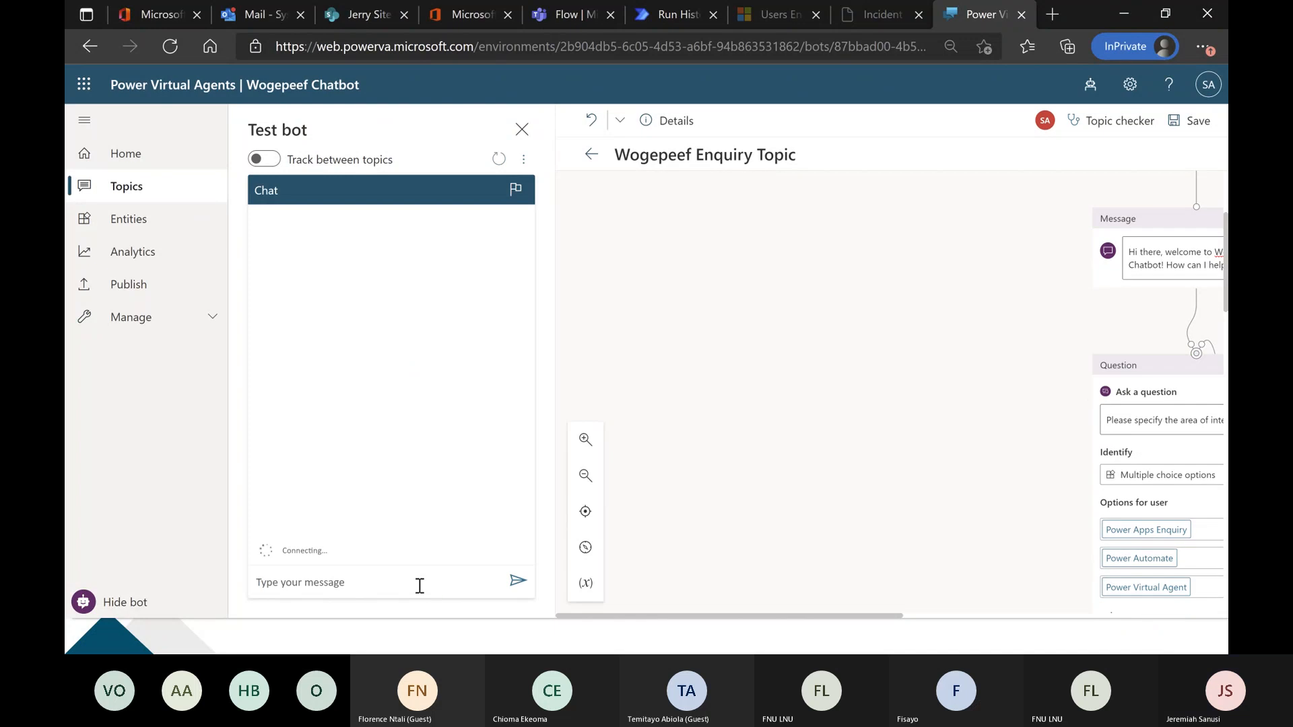
text(error)
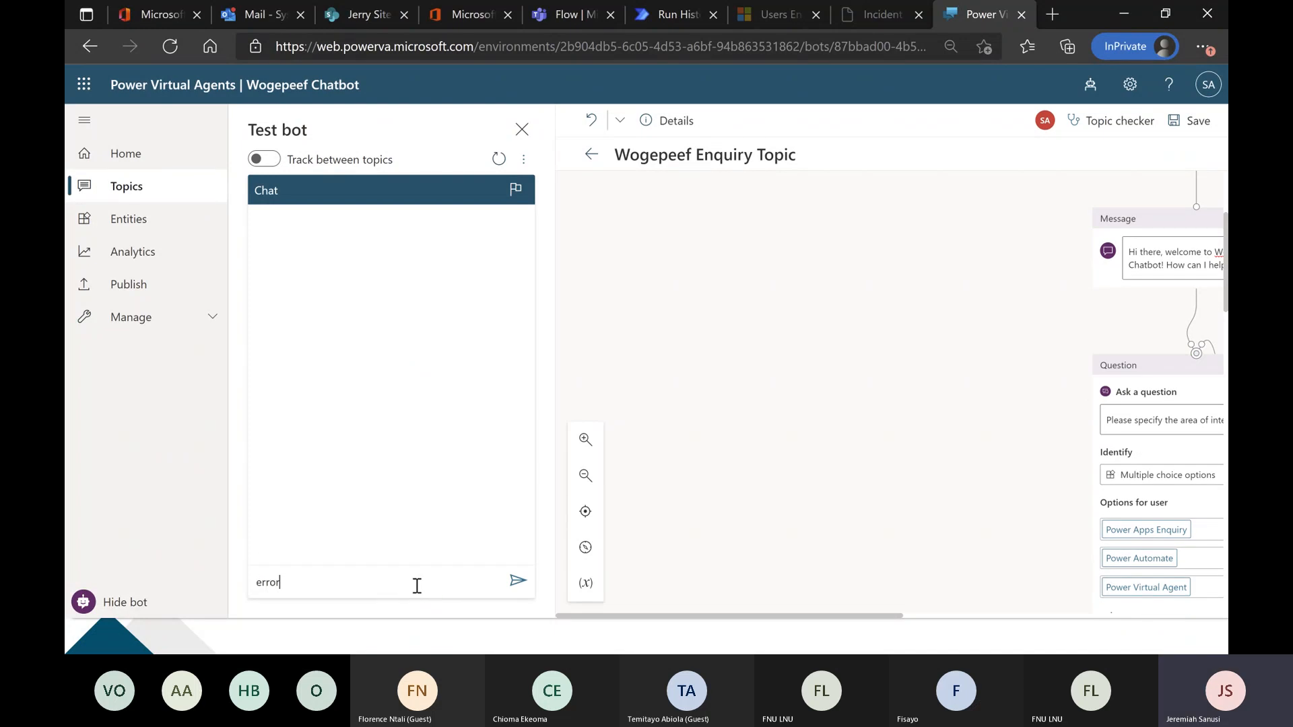
key(Return)
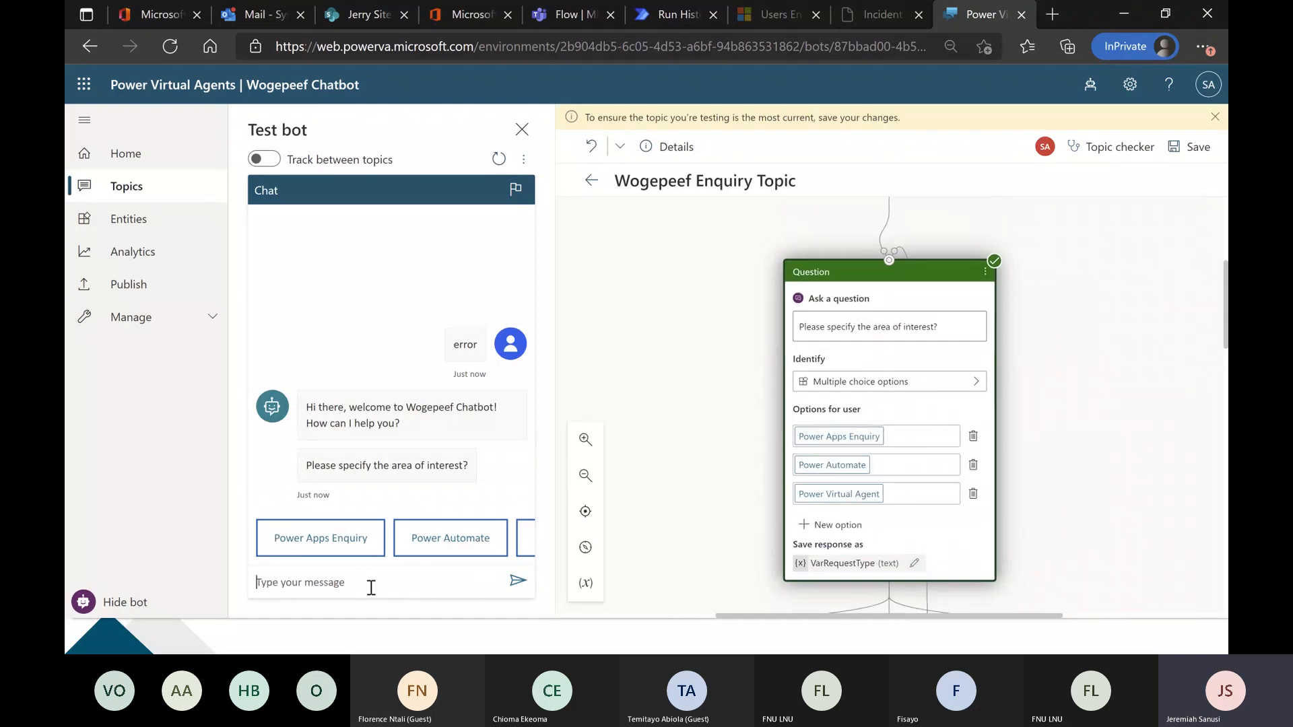
click(361, 551)
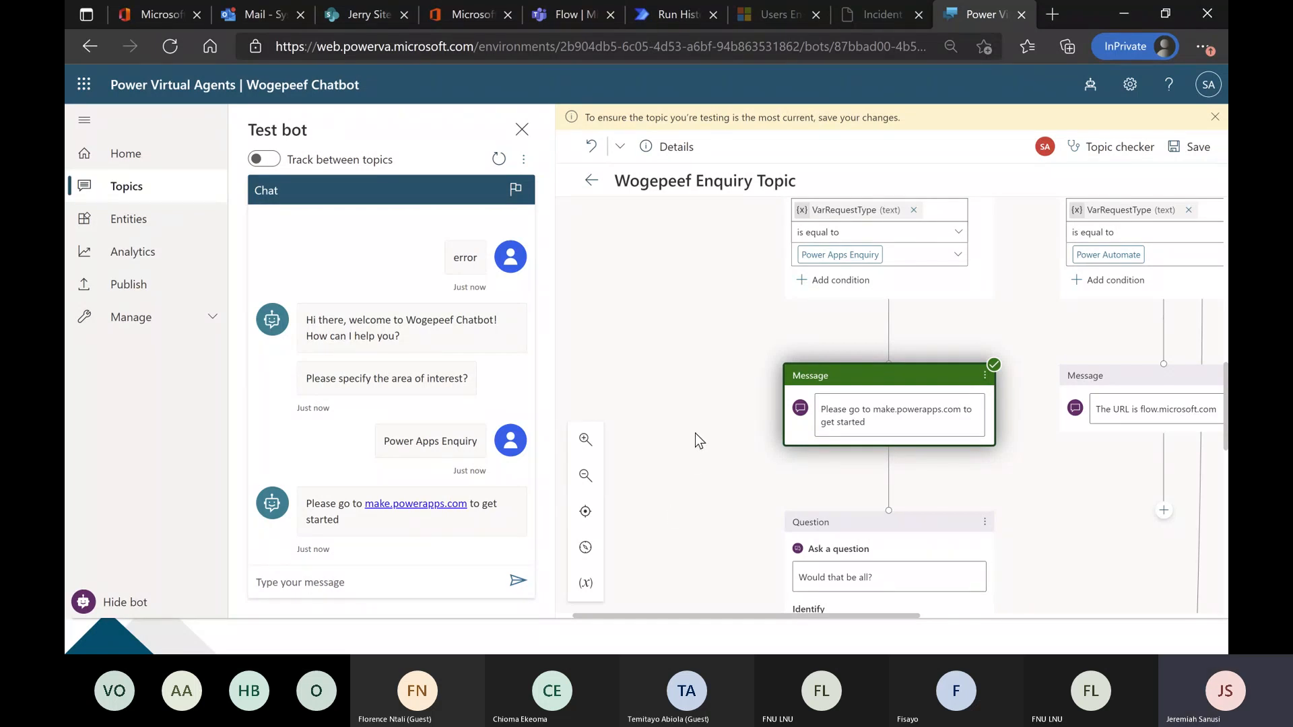
scroll(695, 435, down, 2)
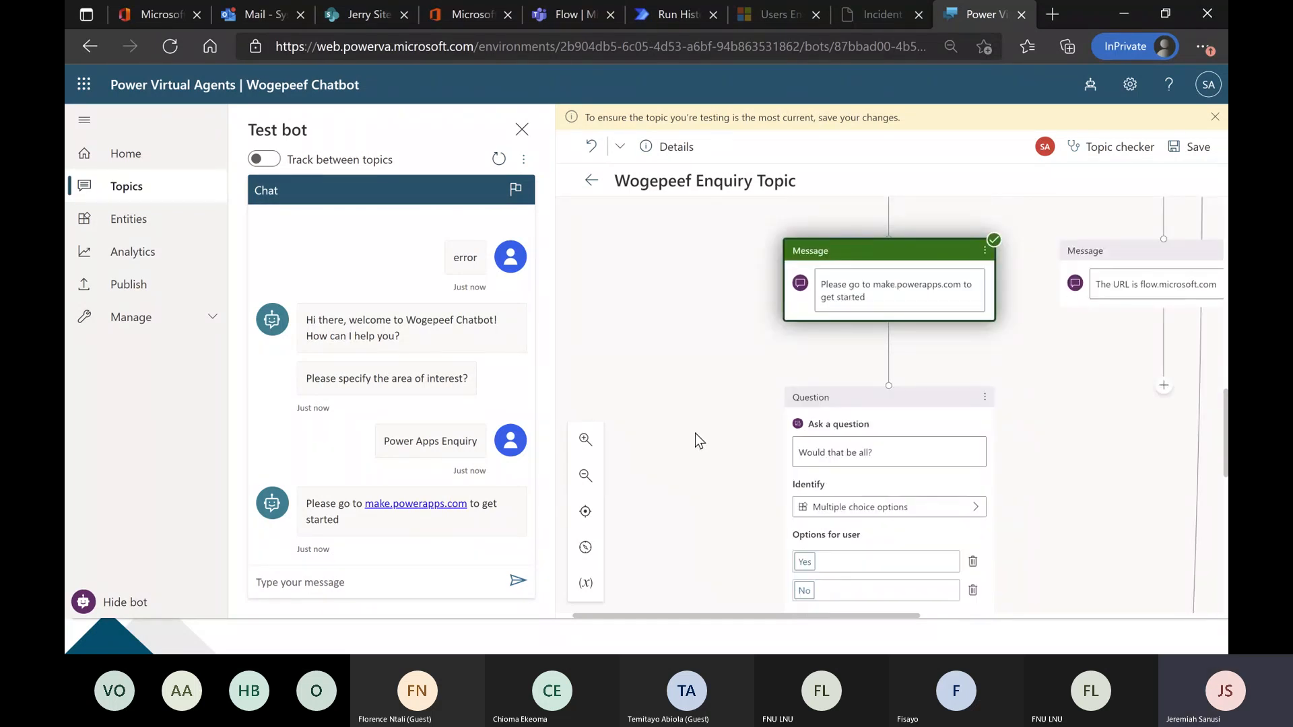
scroll(693, 434, down, 1)
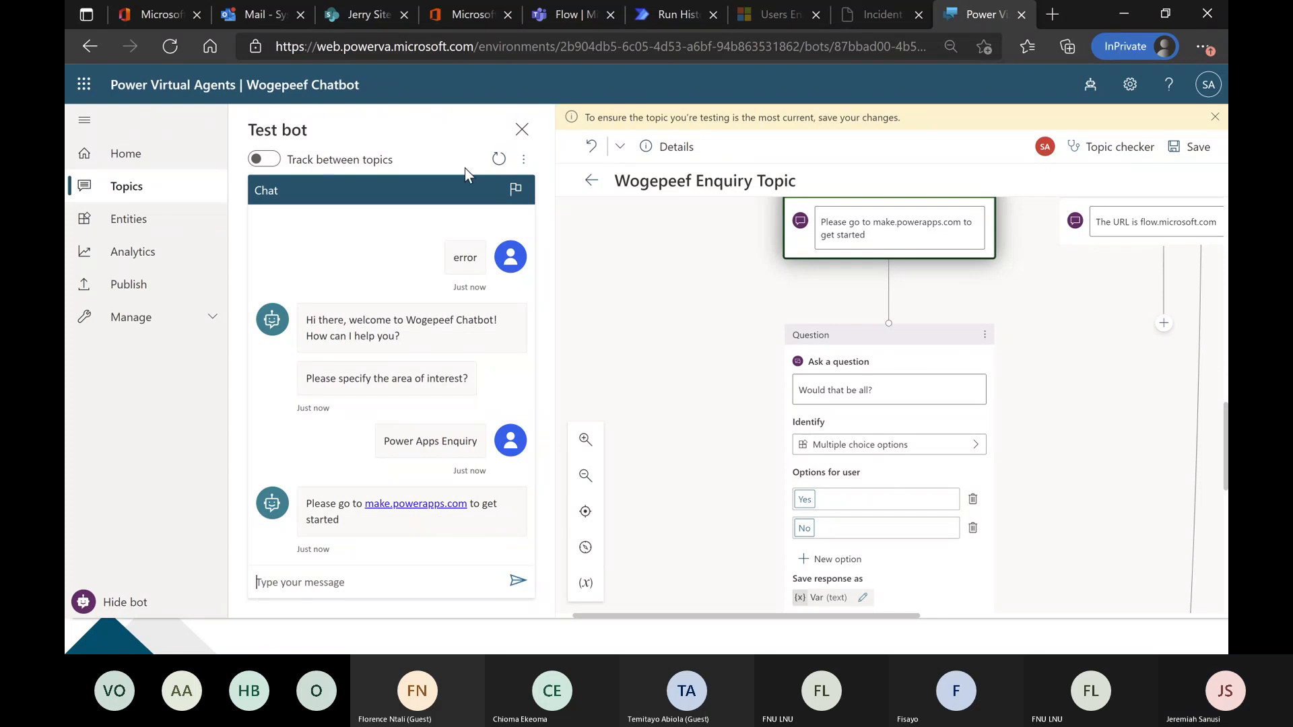
Repeat the test in a fresh chat with "error" and Power Apps Enquiry, and close the test chat.
click(498, 159)
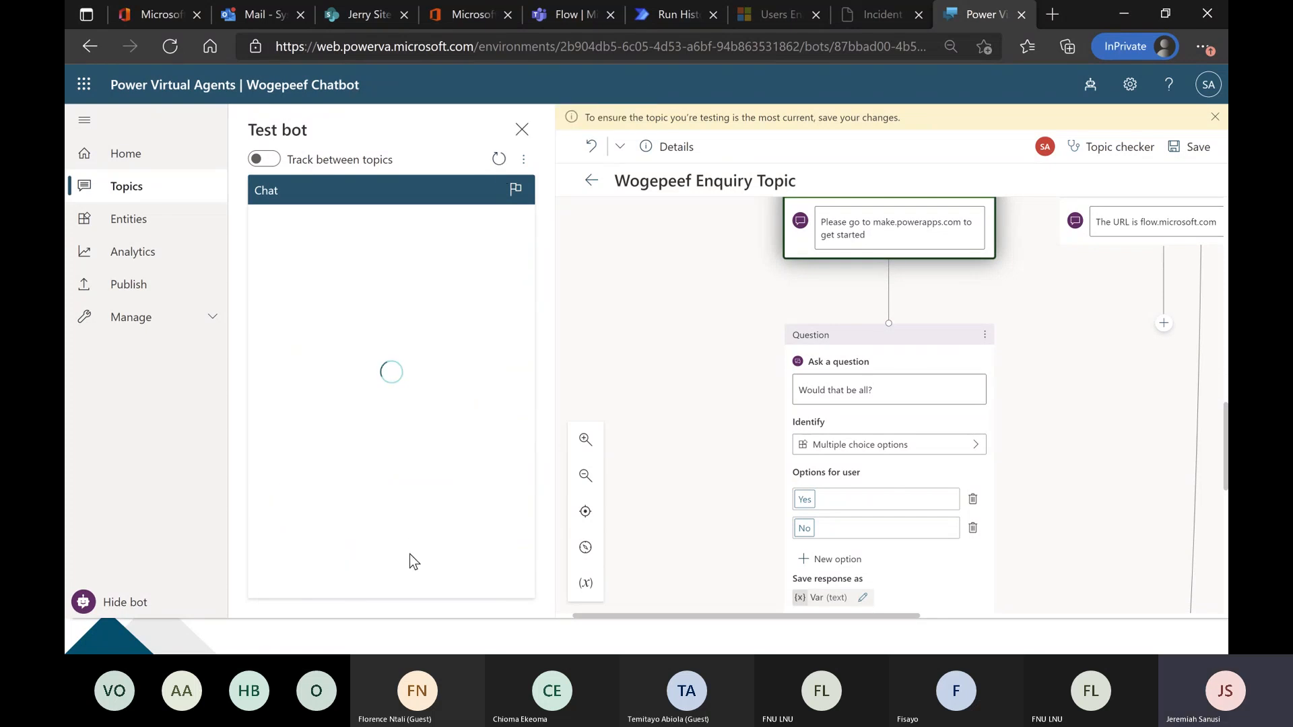
text(error)
key(Return)
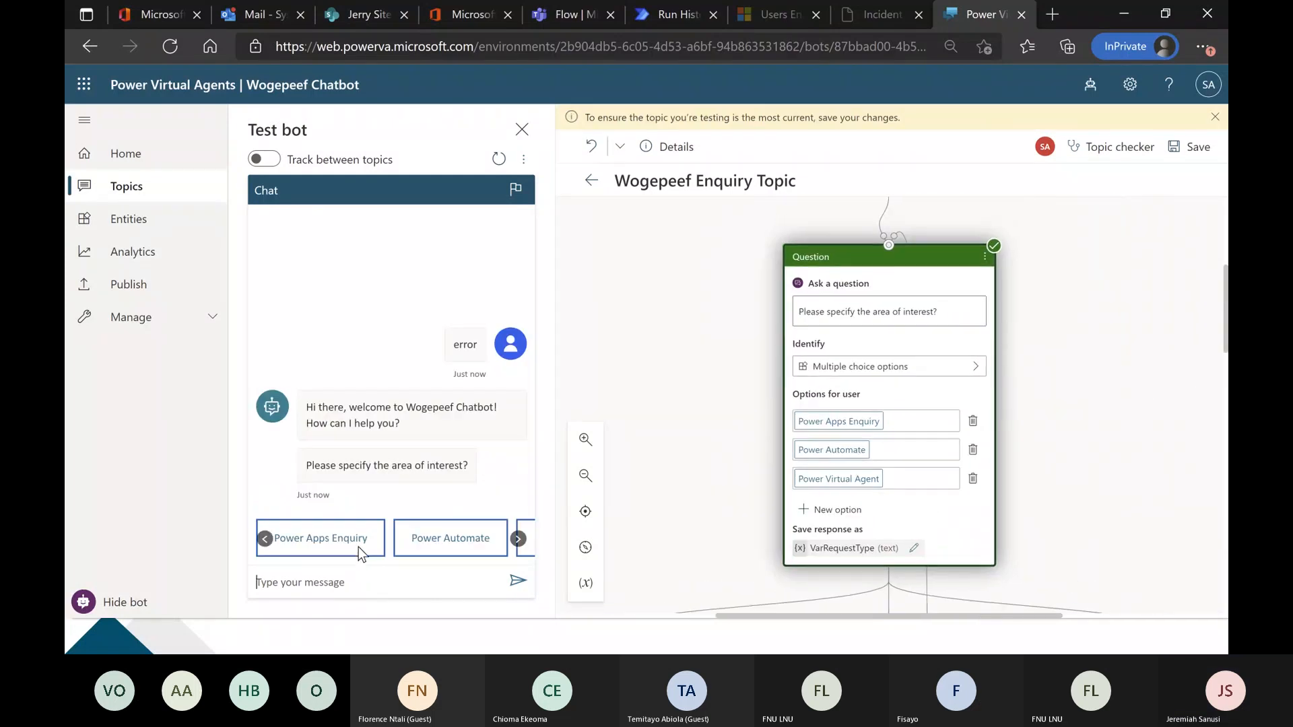
click(354, 543)
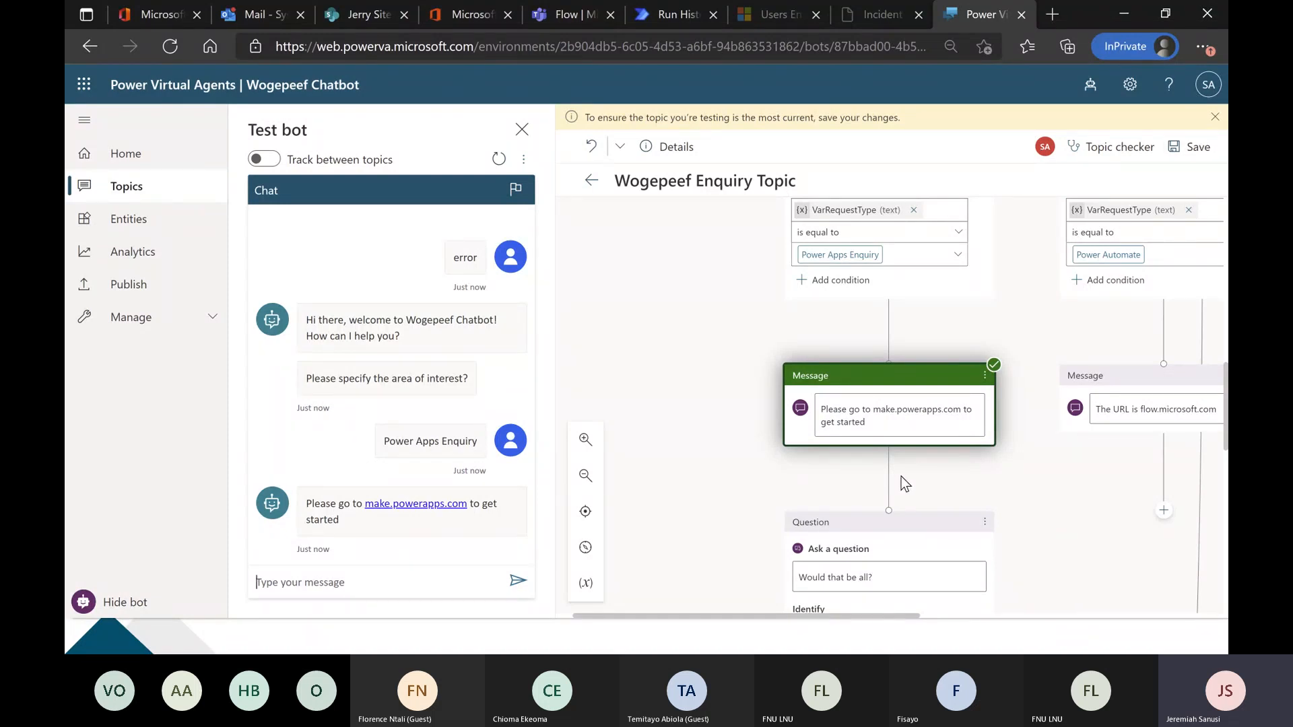
click(521, 129)
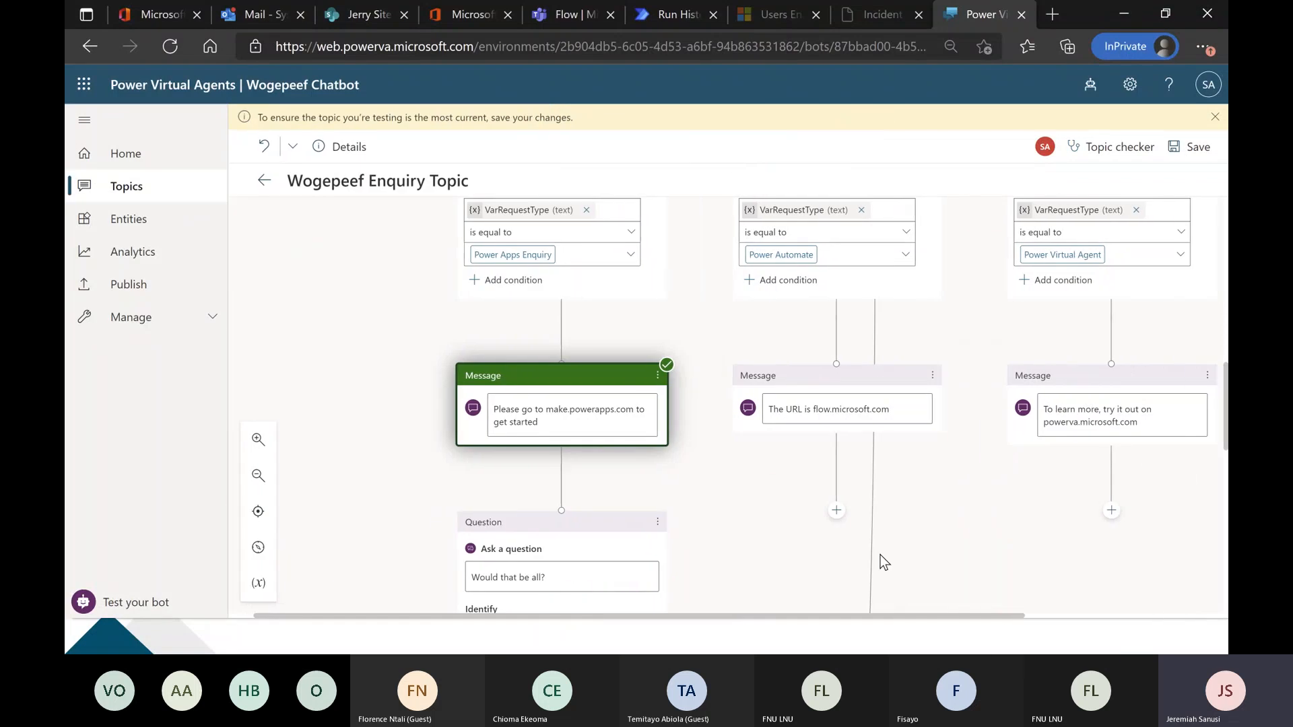
Save the Wogepeef Enquiry Topic with its new follow-up question and branches.
scroll(880, 555, down, 1)
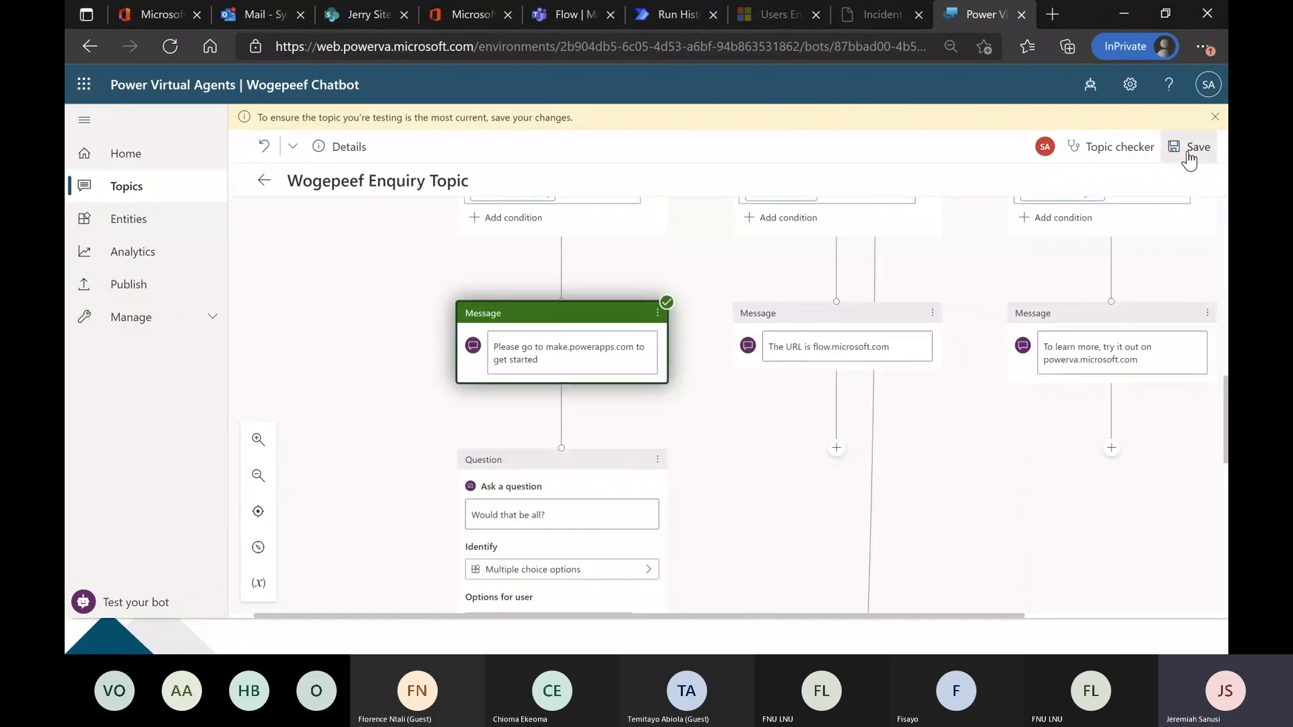
click(1186, 146)
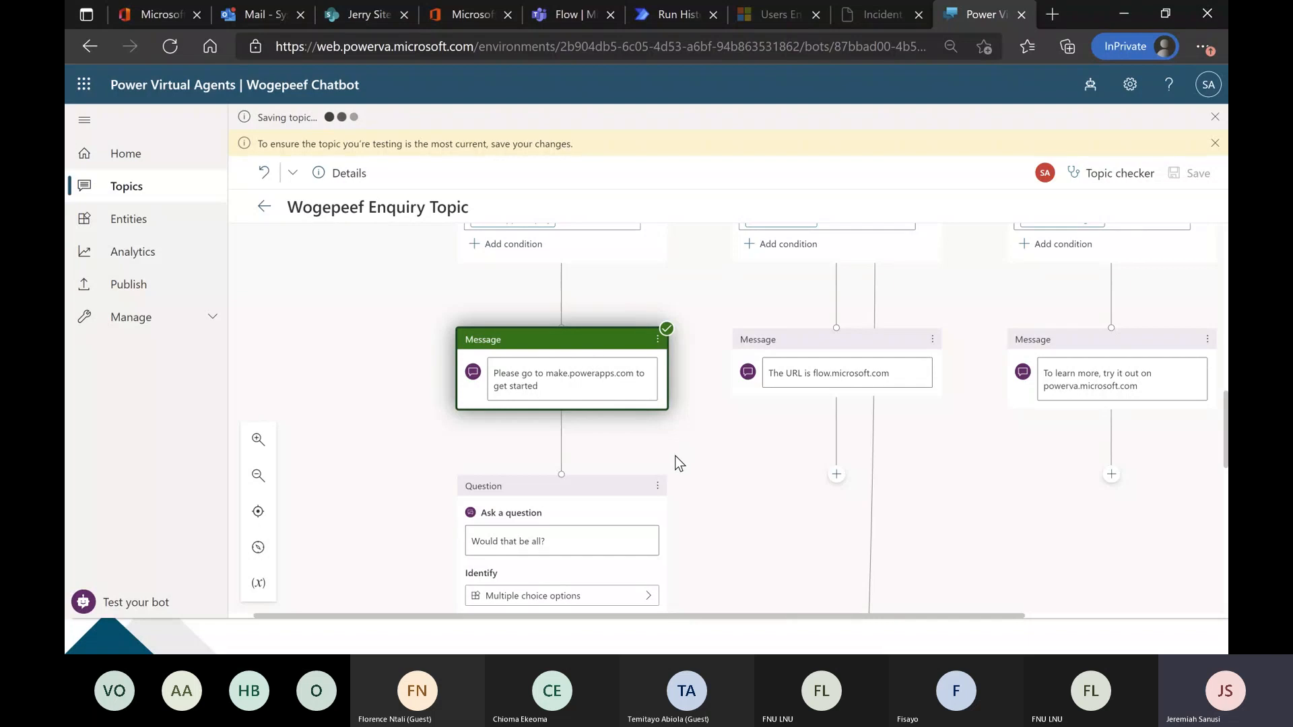
scroll(632, 458, down, 1)
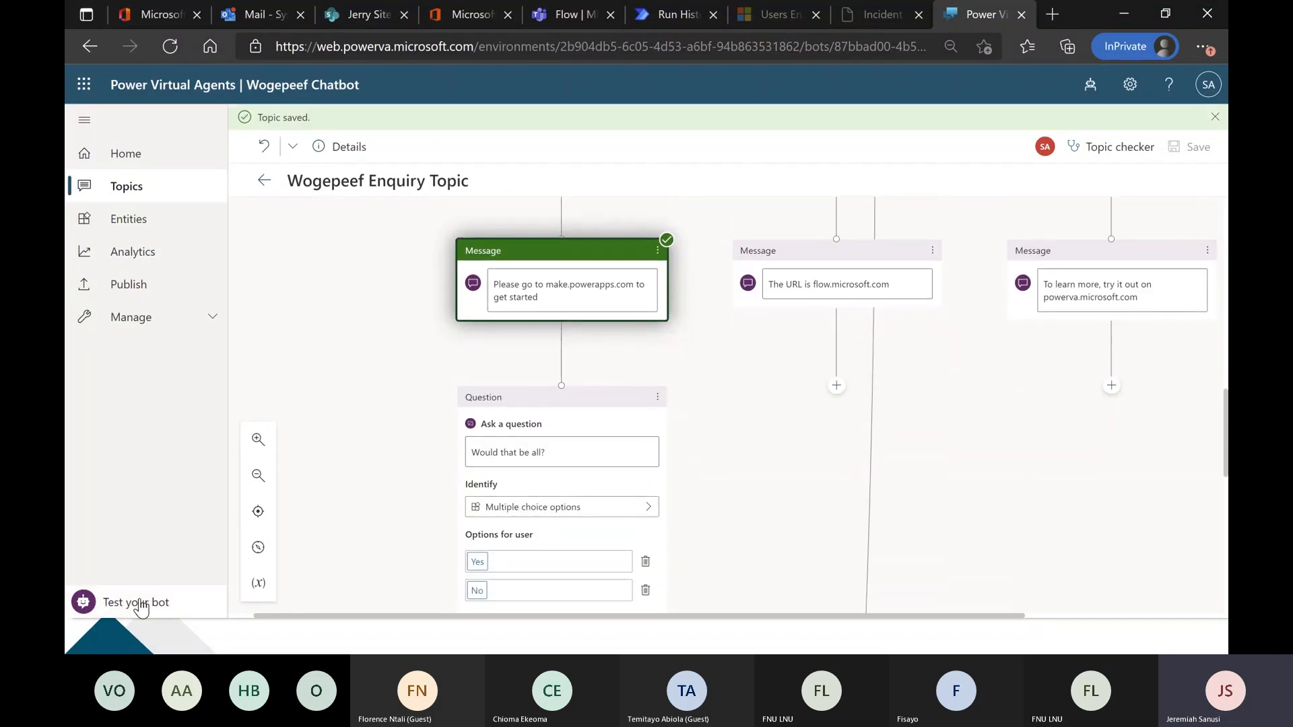
Test the bot with "error", Power Apps Enquiry, No and Power Automate, compare the reply with the Power Automate branch, and close the test chat.
click(146, 607)
text(error)
key(Return)
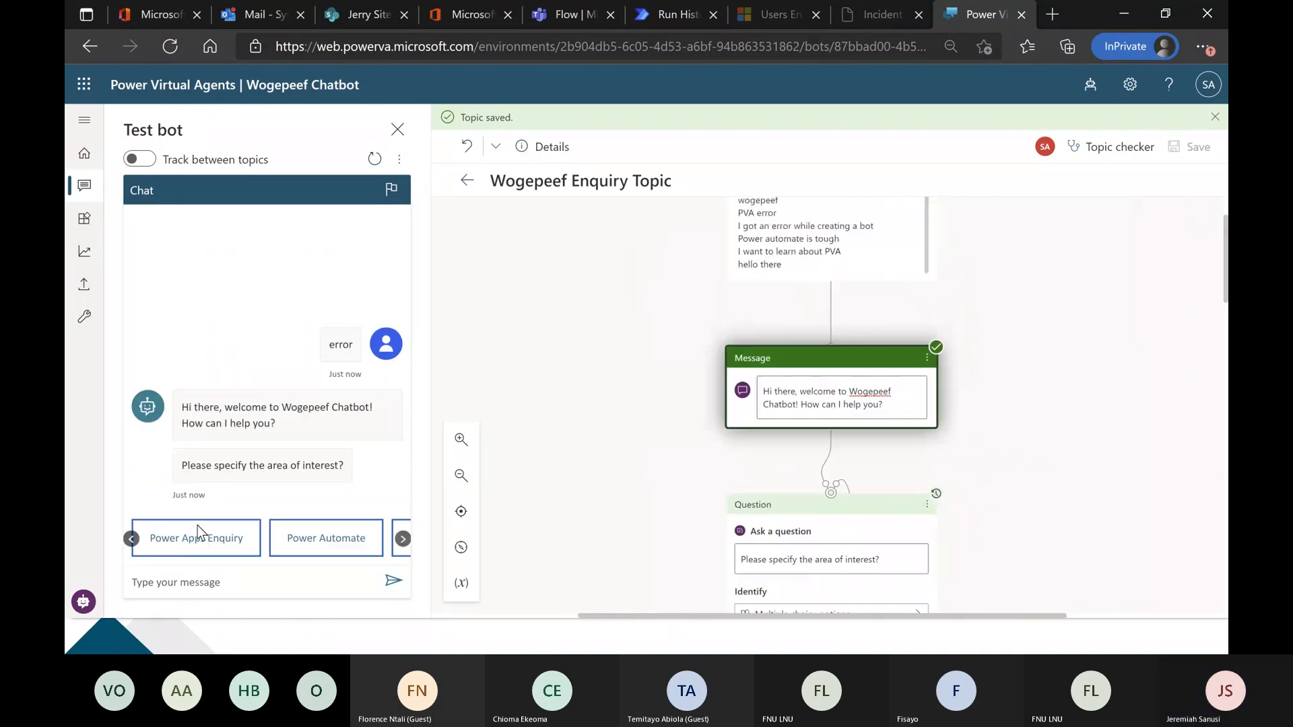
click(198, 532)
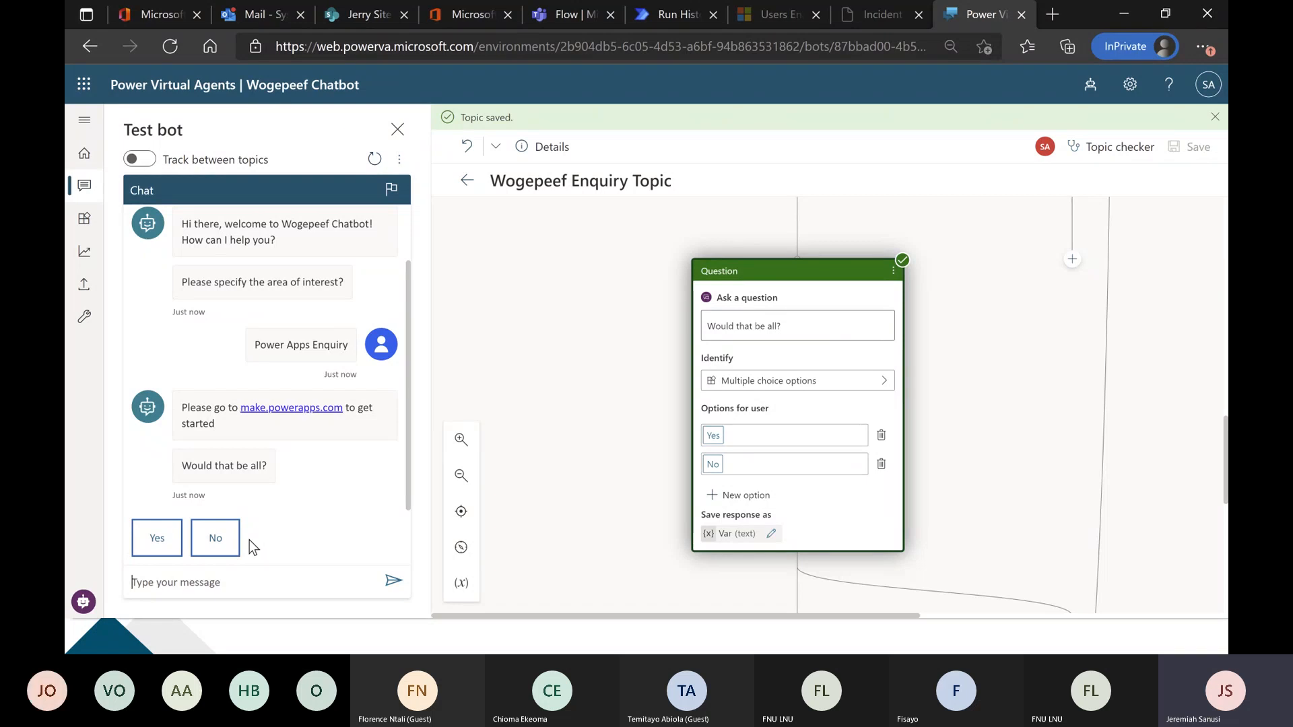
click(228, 542)
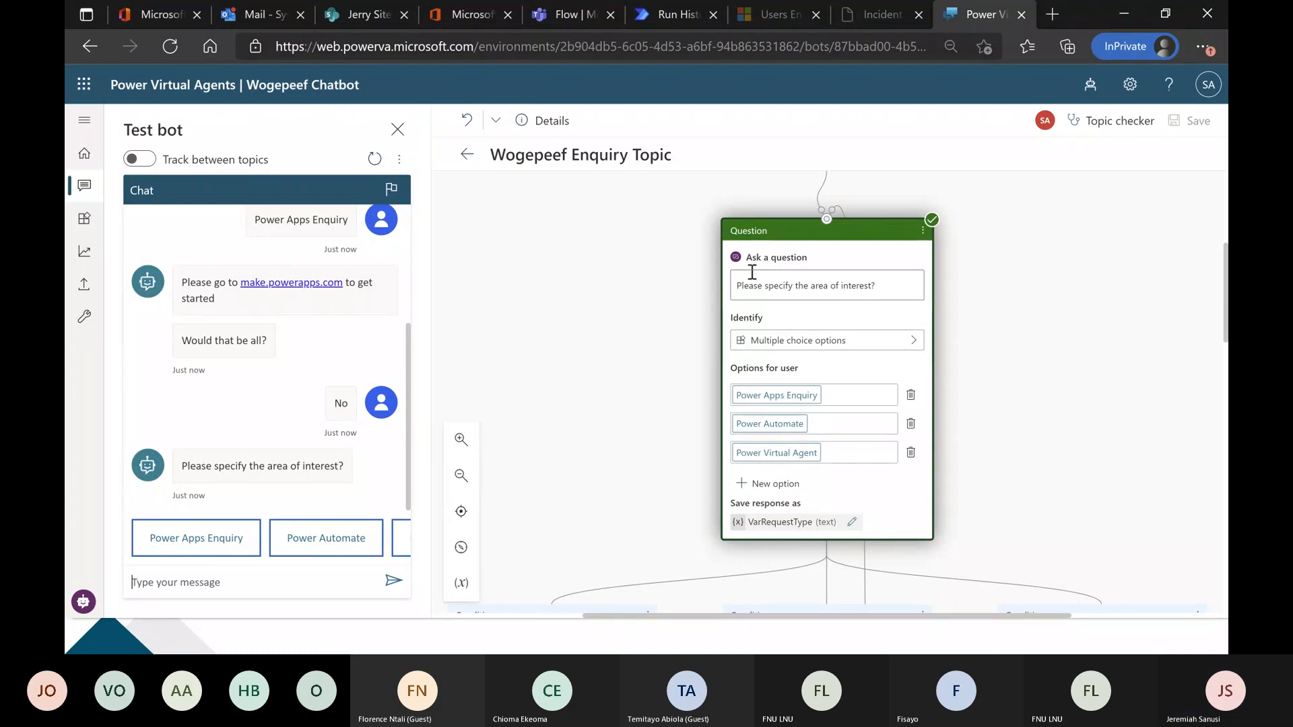
click(292, 546)
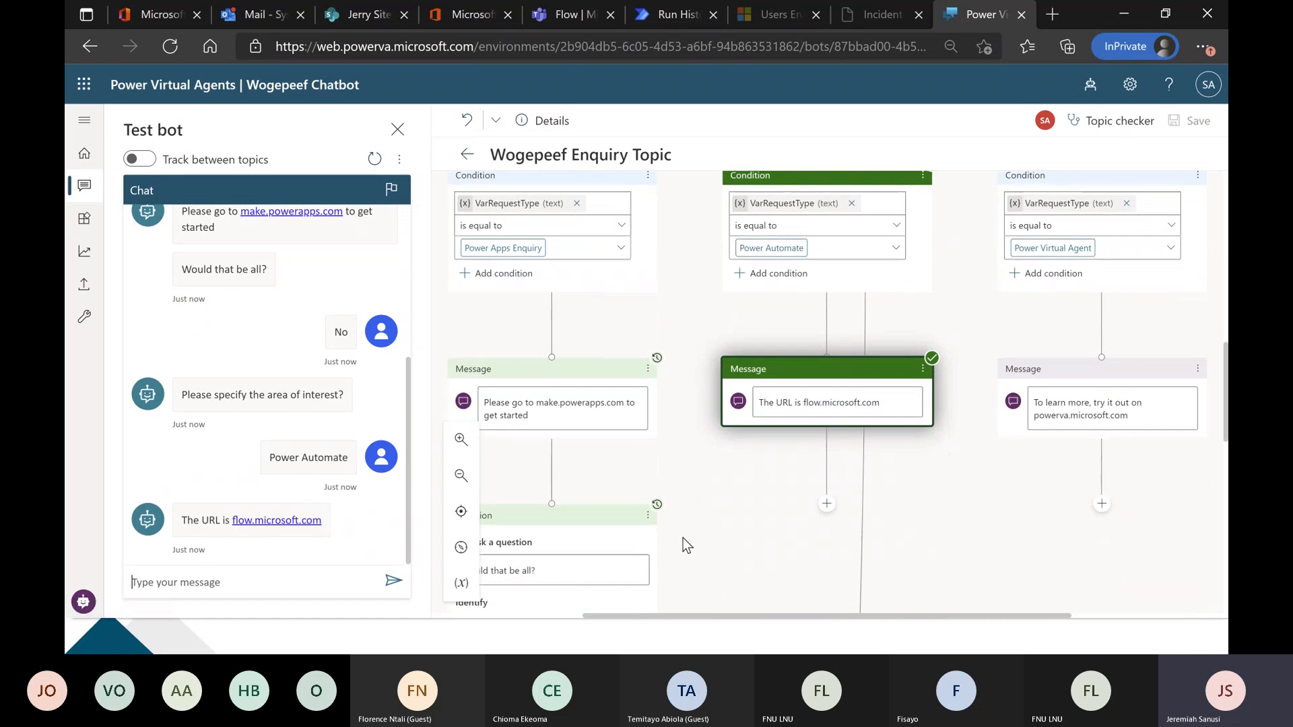
scroll(698, 528, down, 3)
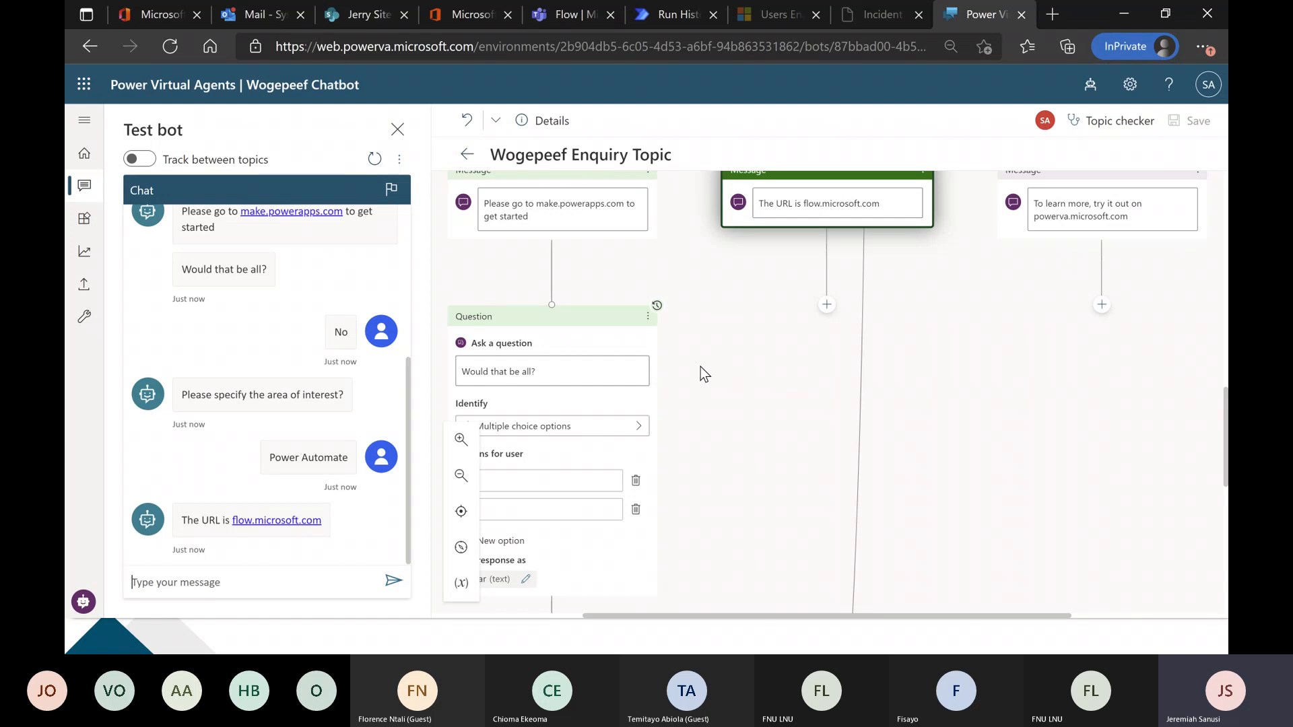
scroll(700, 366, down, 2)
scroll(700, 394, up, 5)
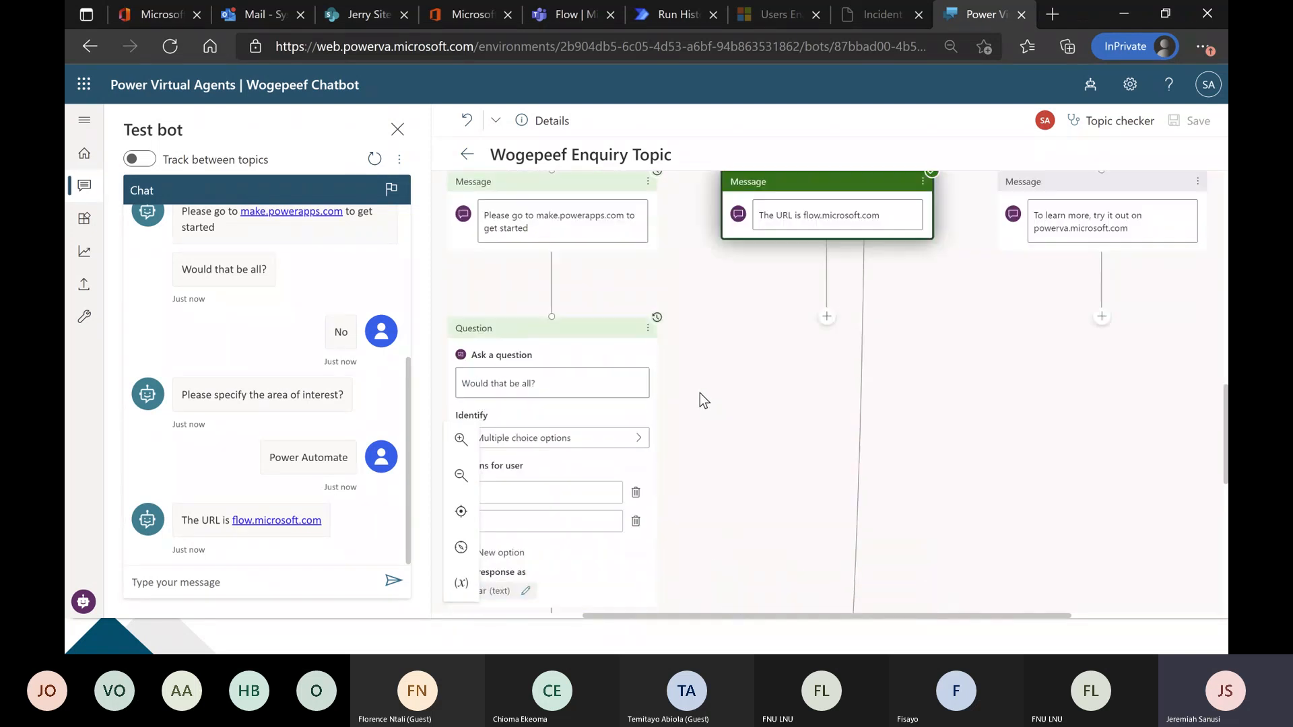
scroll(700, 393, up, 3)
scroll(696, 393, down, 4)
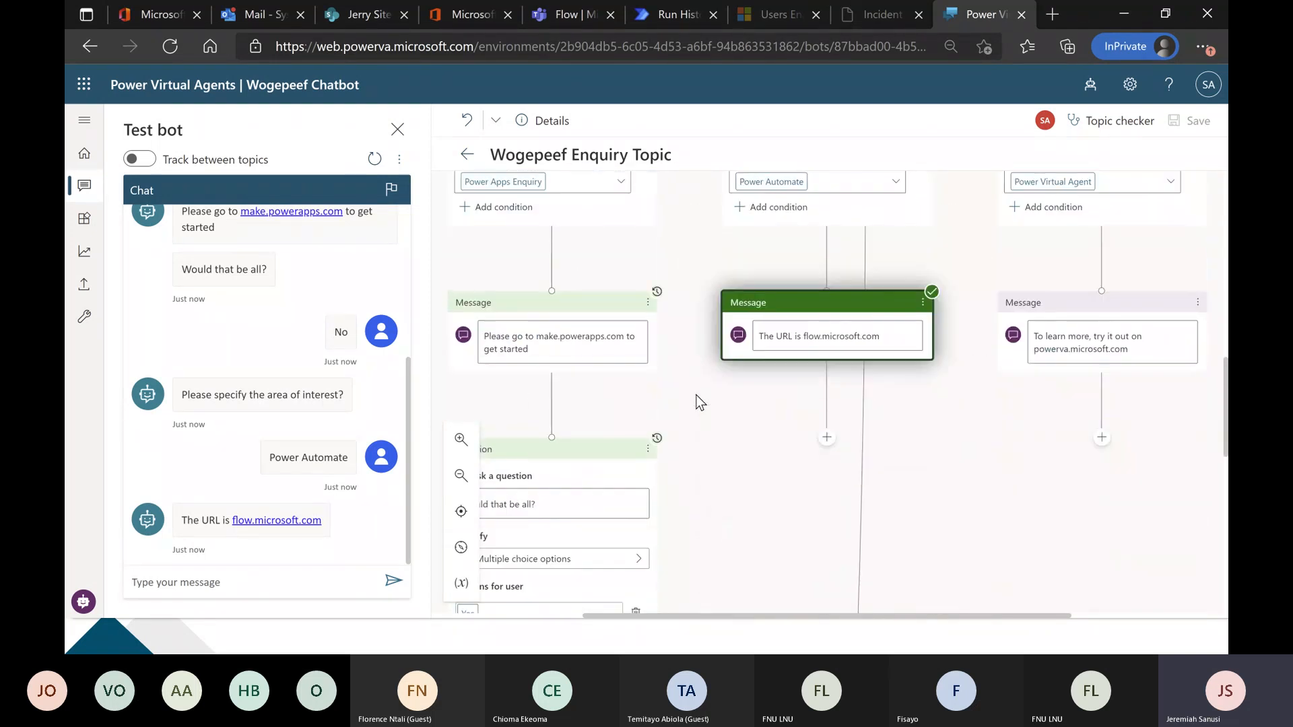
click(398, 129)
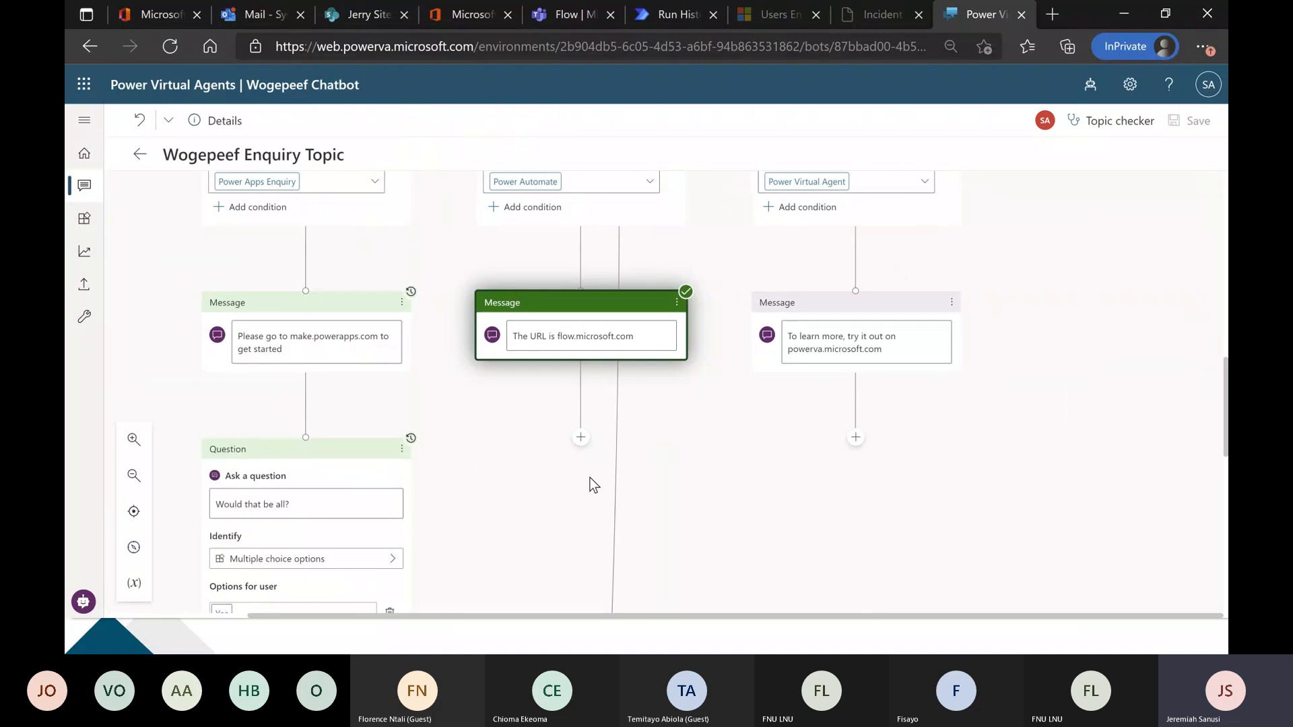
Connect the Power Automate branch's message "The URL is flow.microsoft.com" to the existing "Would that be all?" question.
scroll(549, 474, down, 2)
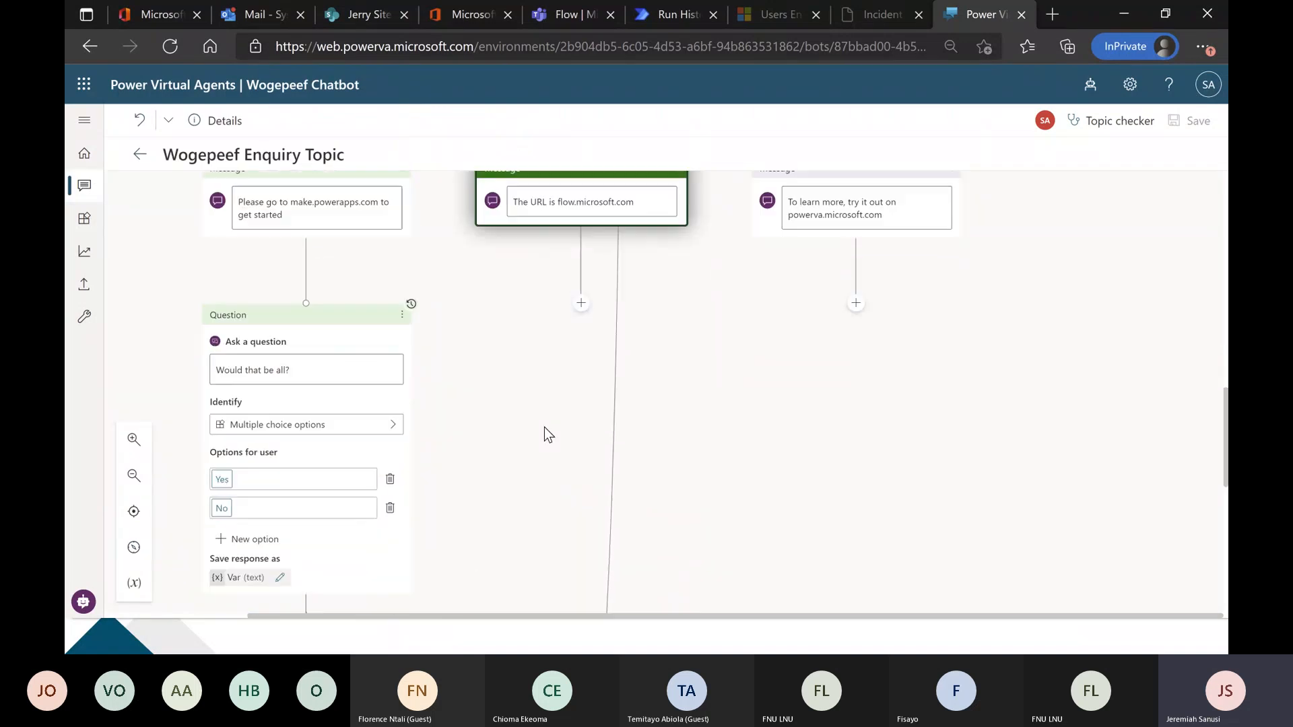
scroll(544, 427, up, 1)
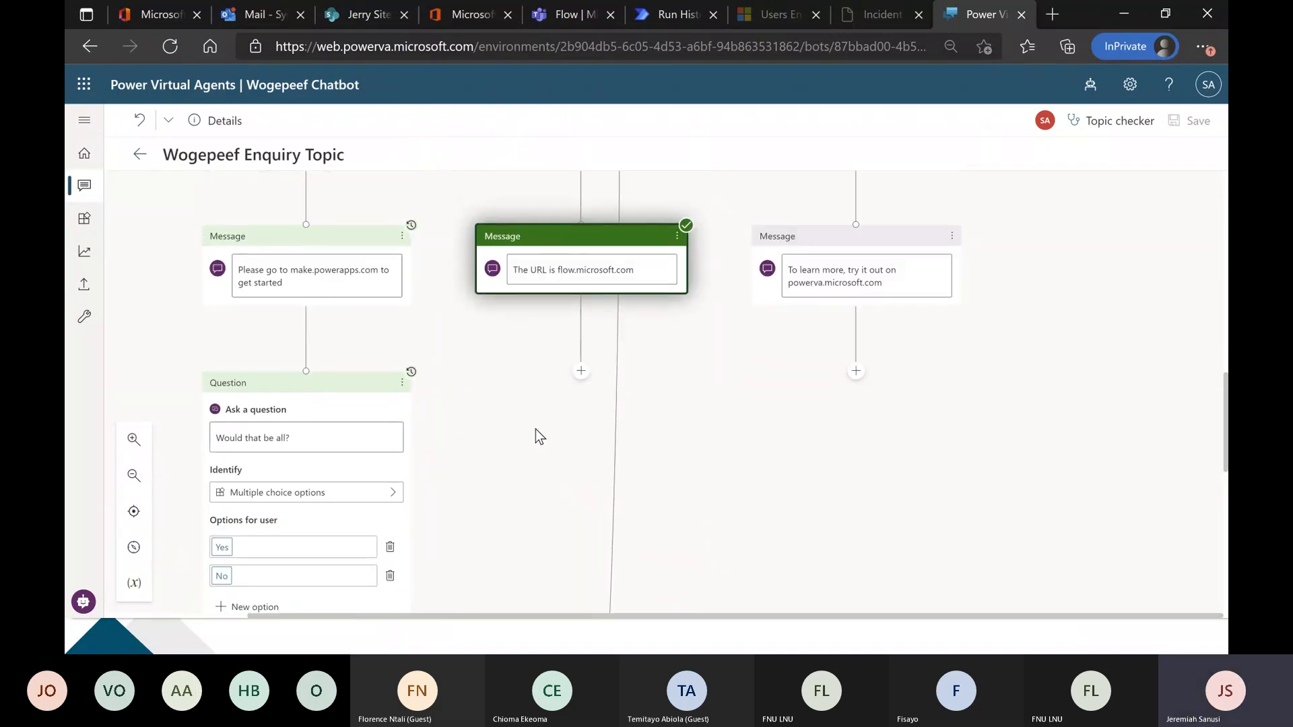
scroll(536, 430, down, 1)
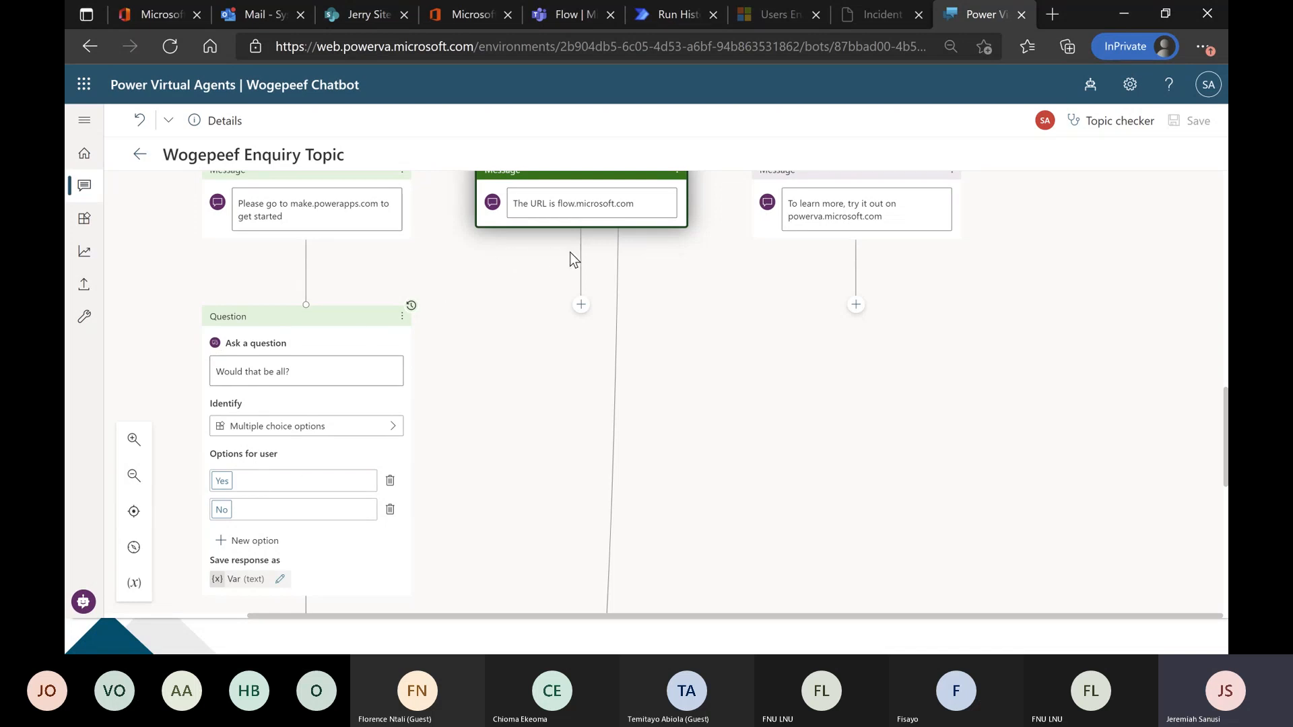
scroll(772, 390, up, 2)
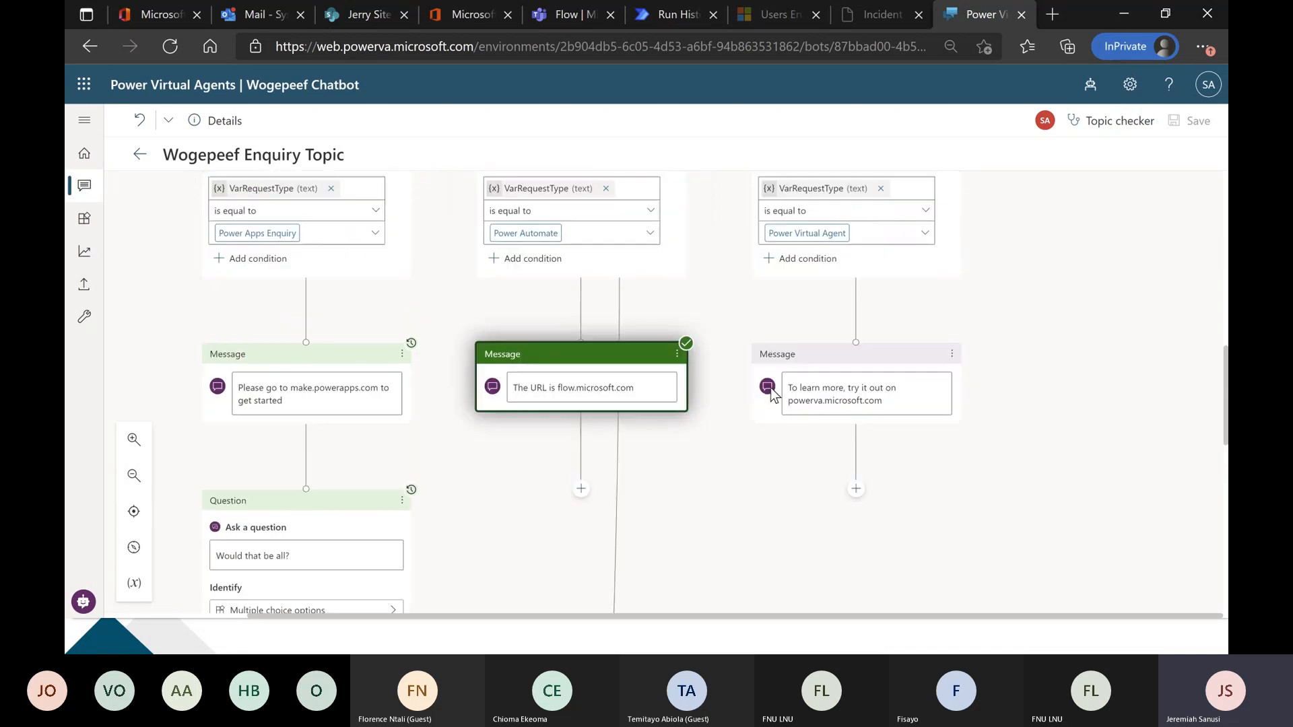
scroll(734, 494, down, 1)
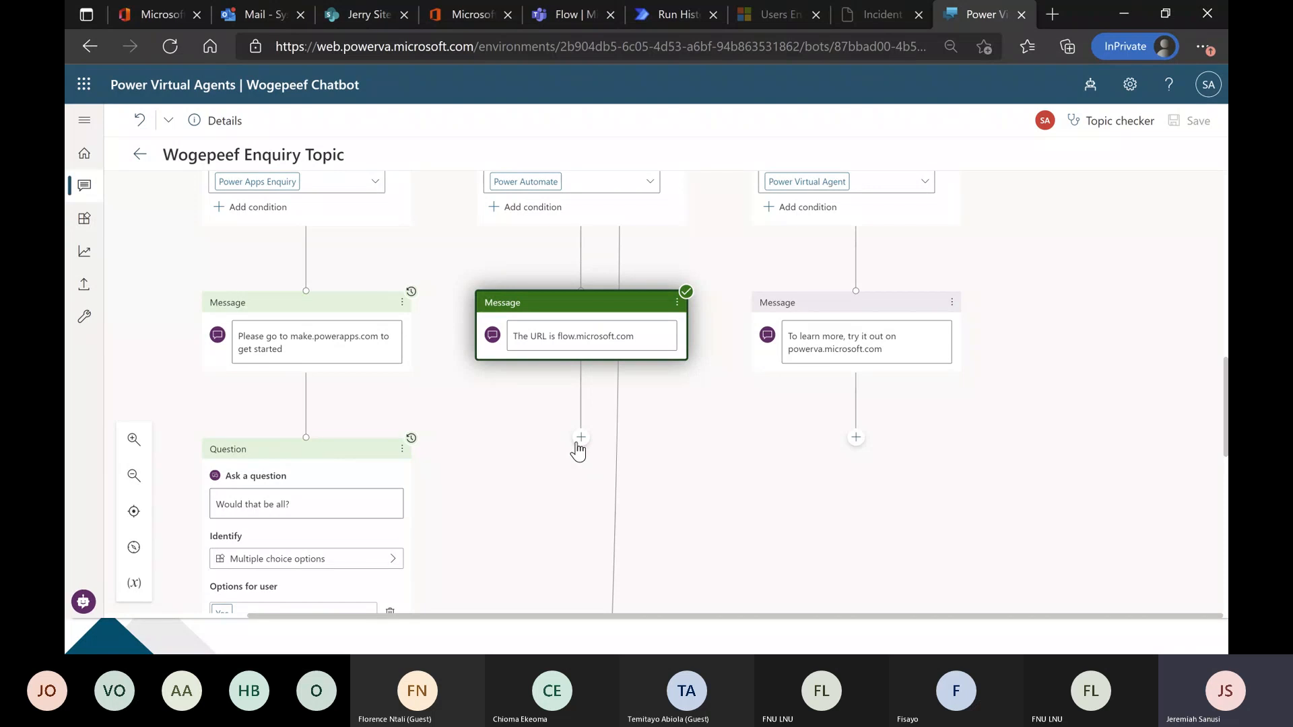
click(580, 437)
drag(579, 436, 307, 437)
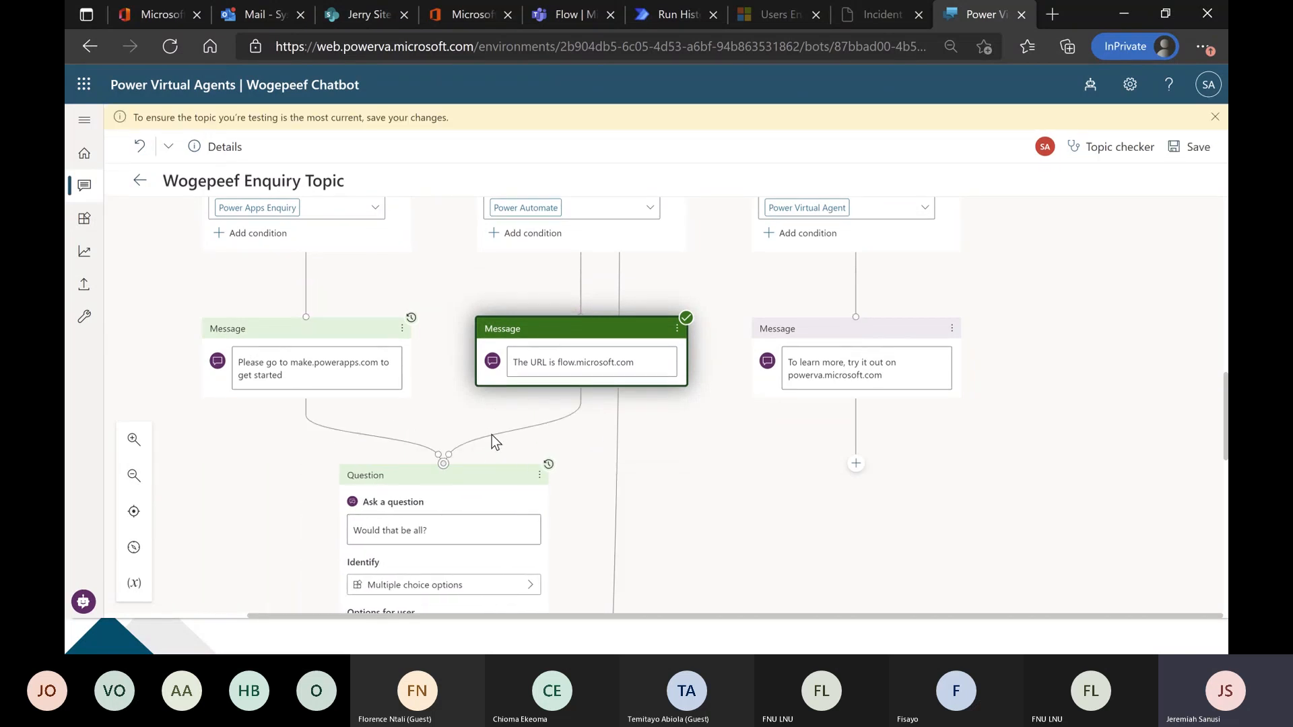
Connect the Power Virtual Agent branch's powerva.microsoft.com message to the shared "Would that be all?" question.
scroll(492, 439, down, 2)
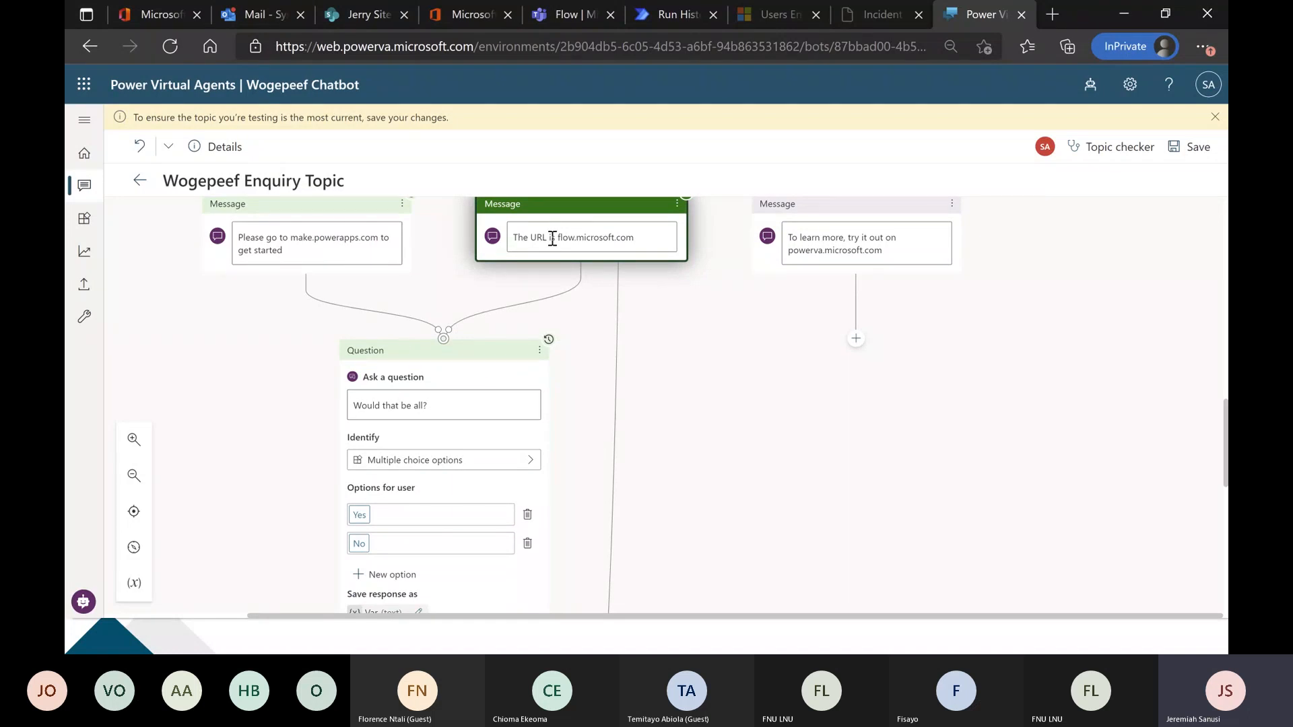
scroll(872, 340, up, 3)
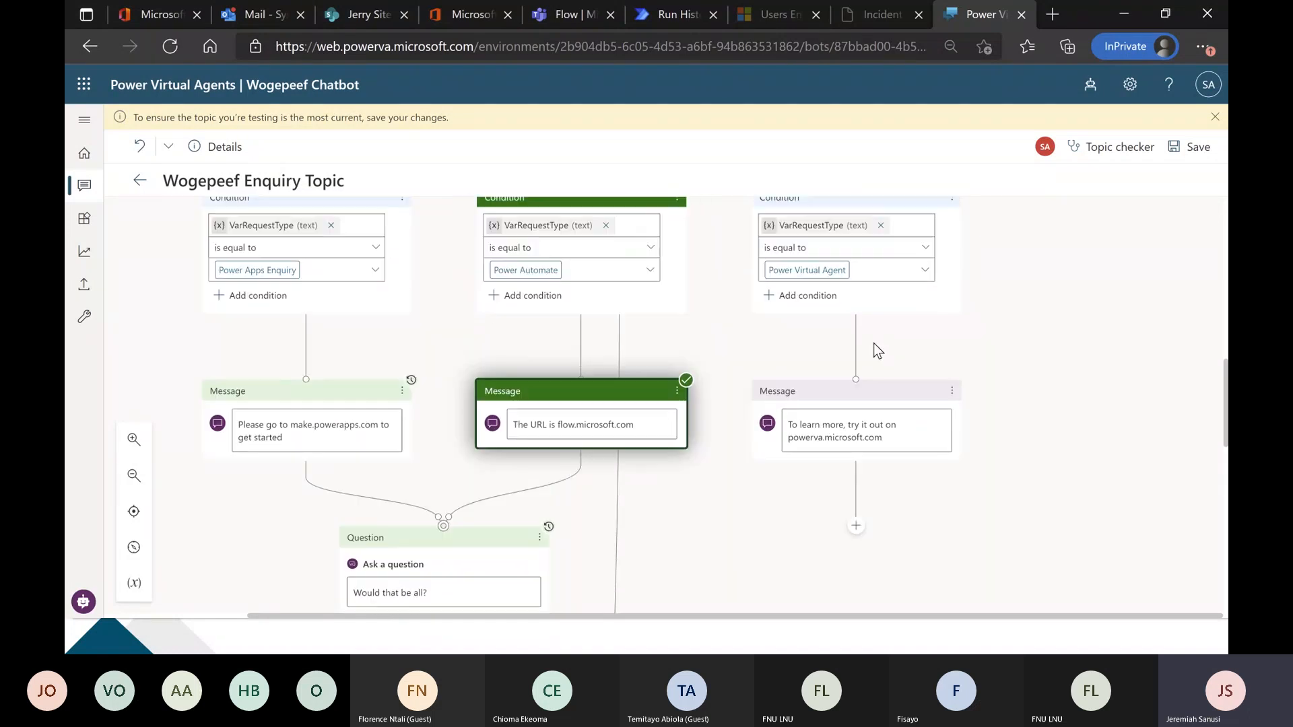
scroll(874, 342, down, 1)
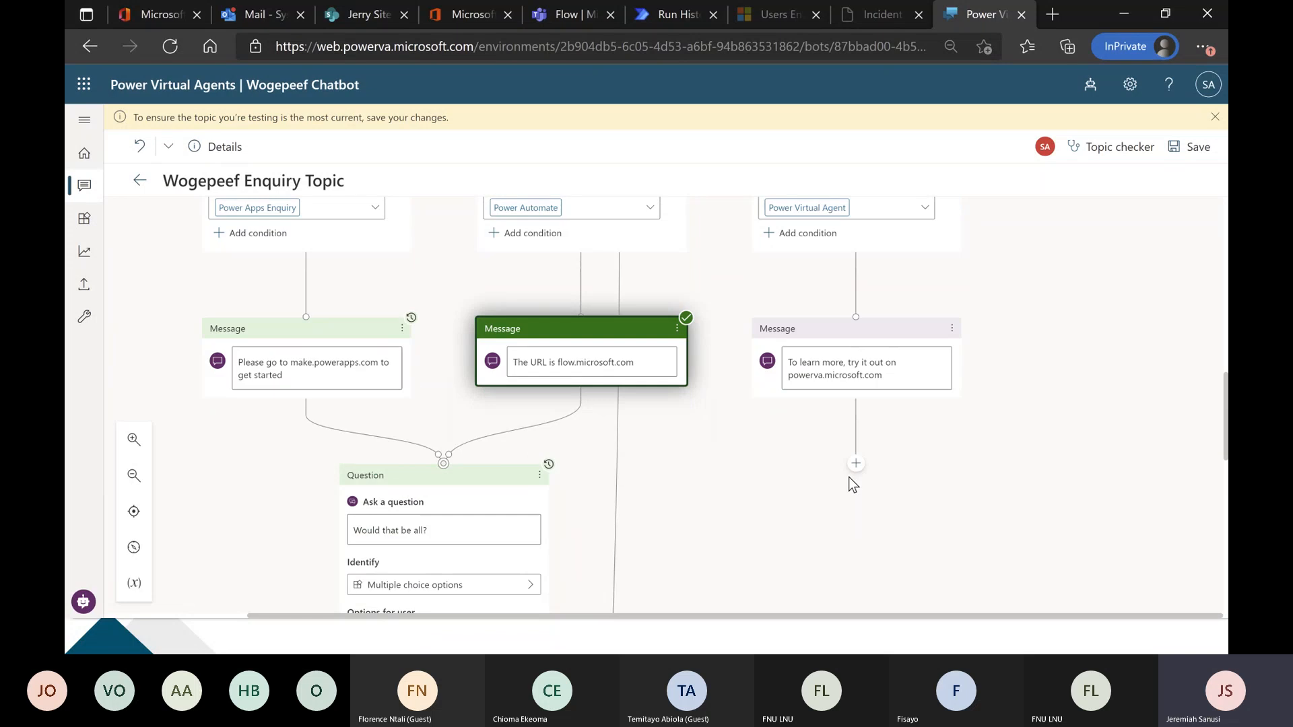
click(857, 464)
drag(857, 464, 447, 462)
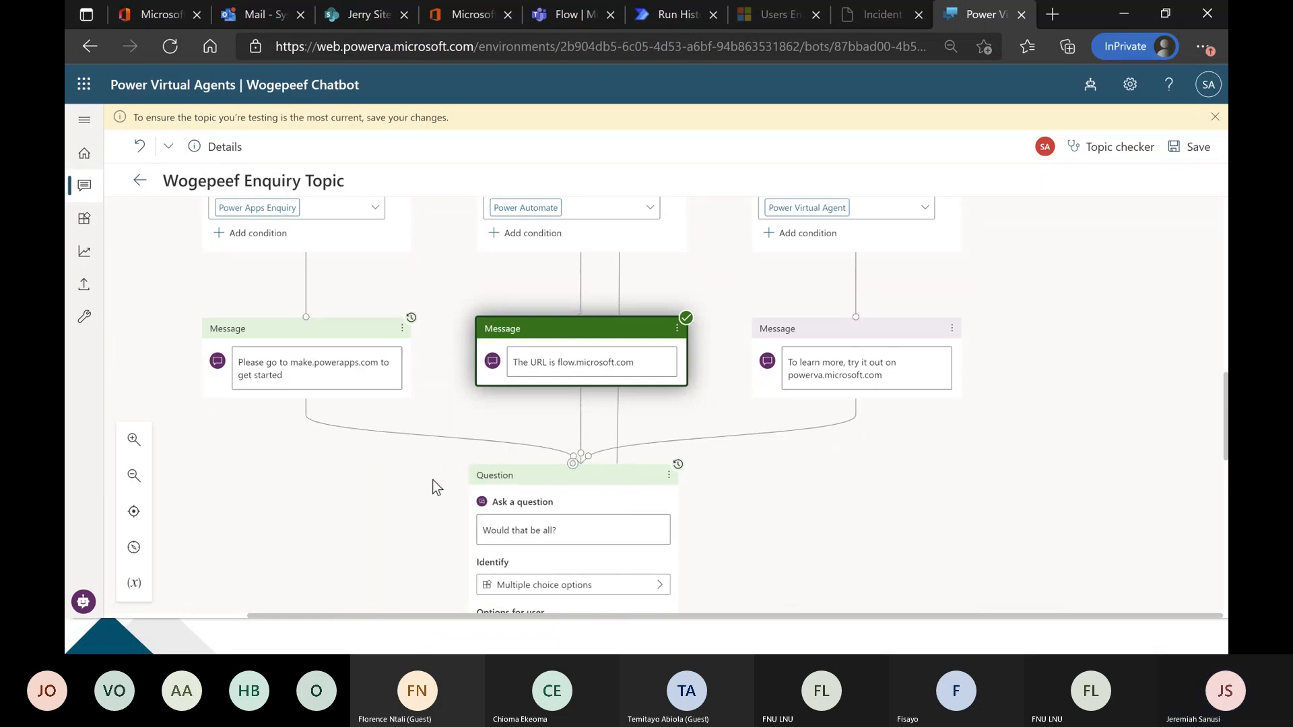
Check the shared follow-up question and its branches, and save the Wogepeef Enquiry Topic.
scroll(898, 441, down, 4)
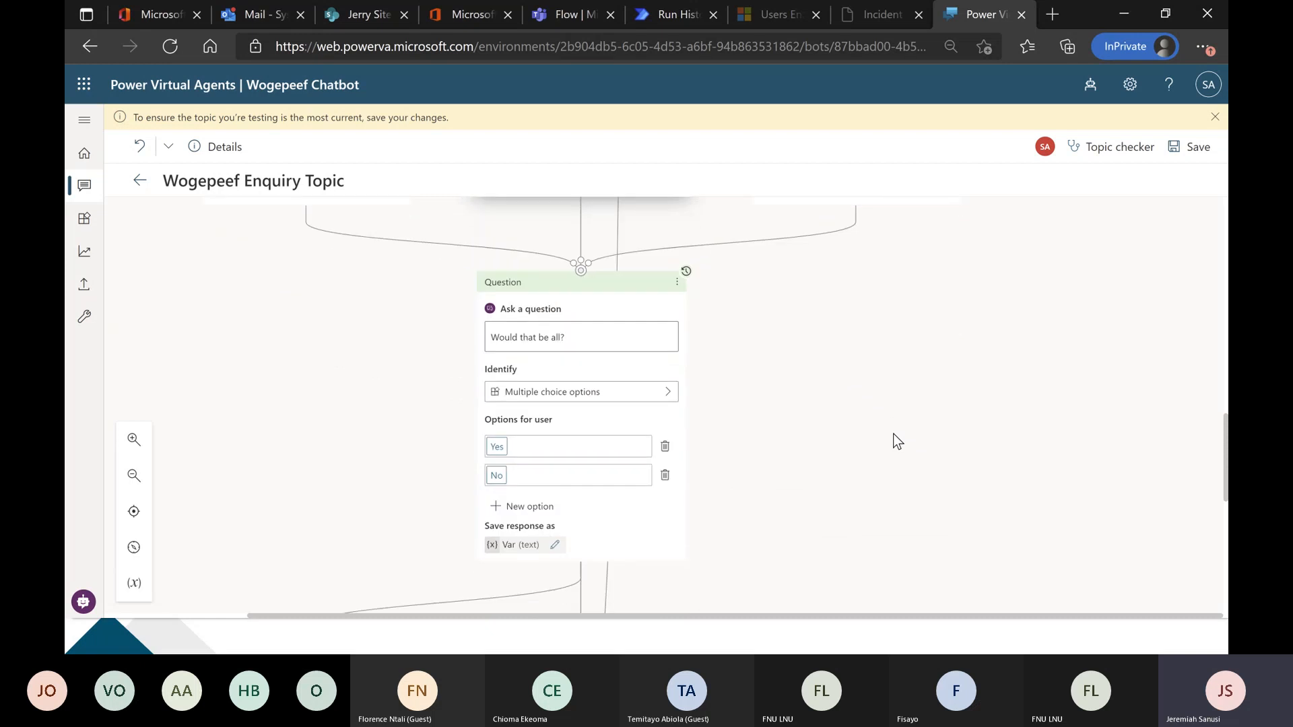
scroll(898, 441, down, 2)
scroll(897, 441, up, 4)
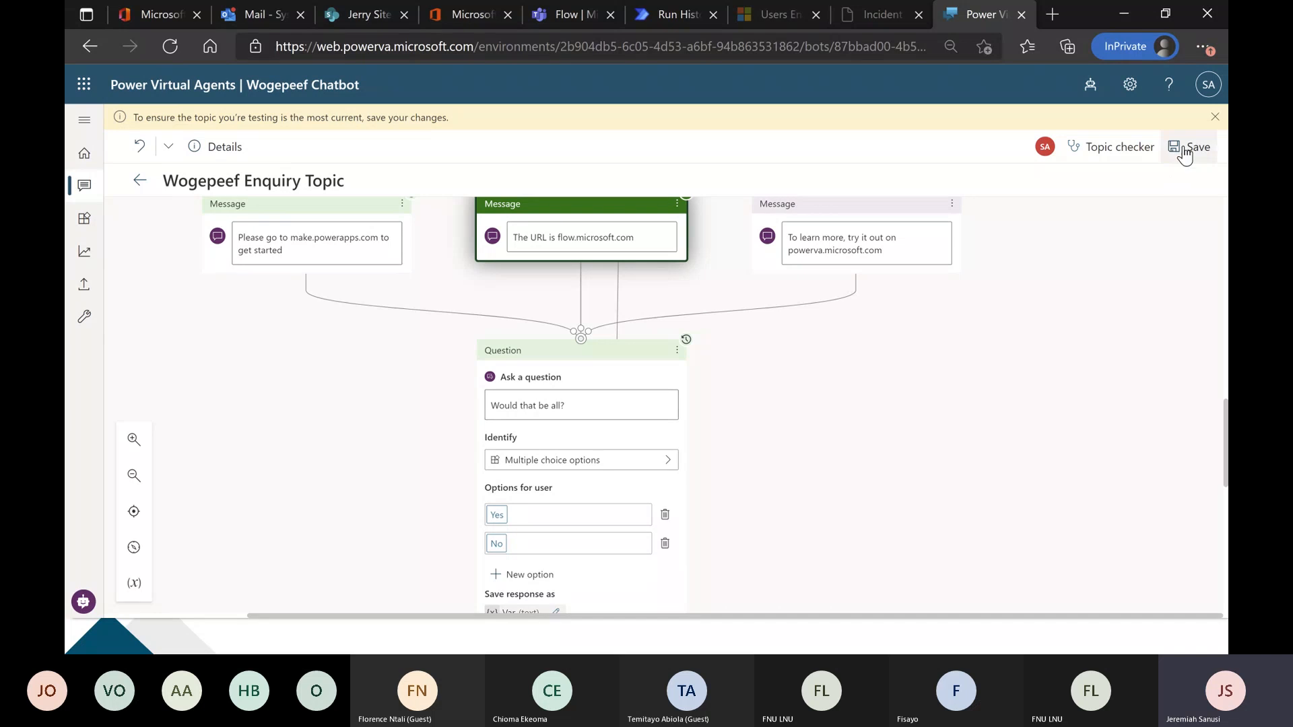
click(1181, 148)
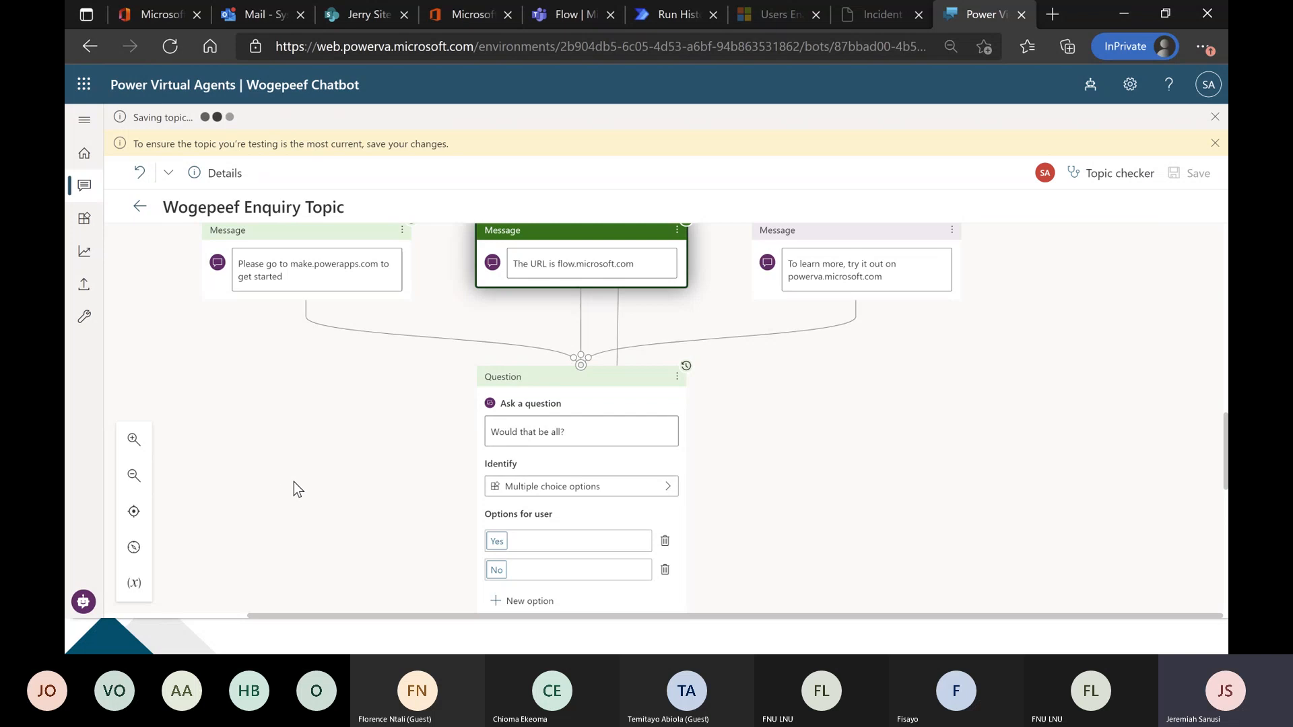
Test the bot with "wogepeef", choose Power Automate, and compare the reply with the linked follow-up question in the topic flow.
click(84, 602)
click(376, 587)
text(wo)
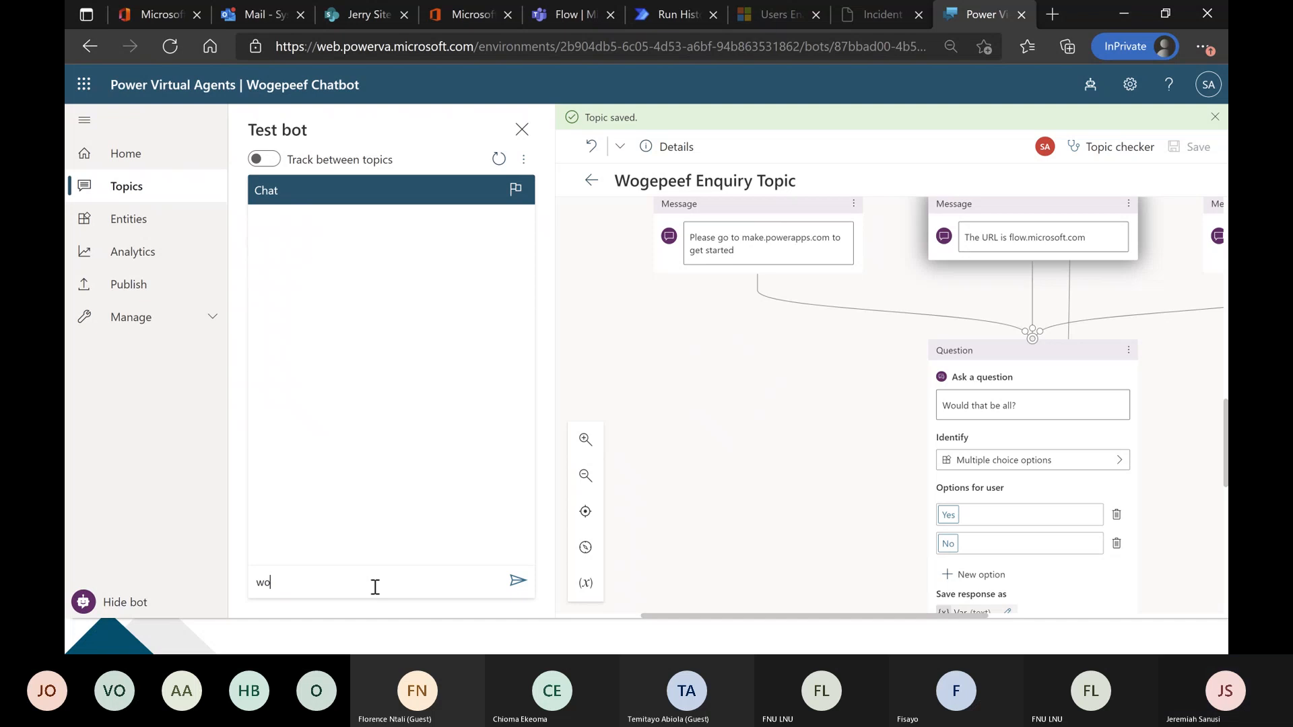
text(gepee)
text(f)
key(Return)
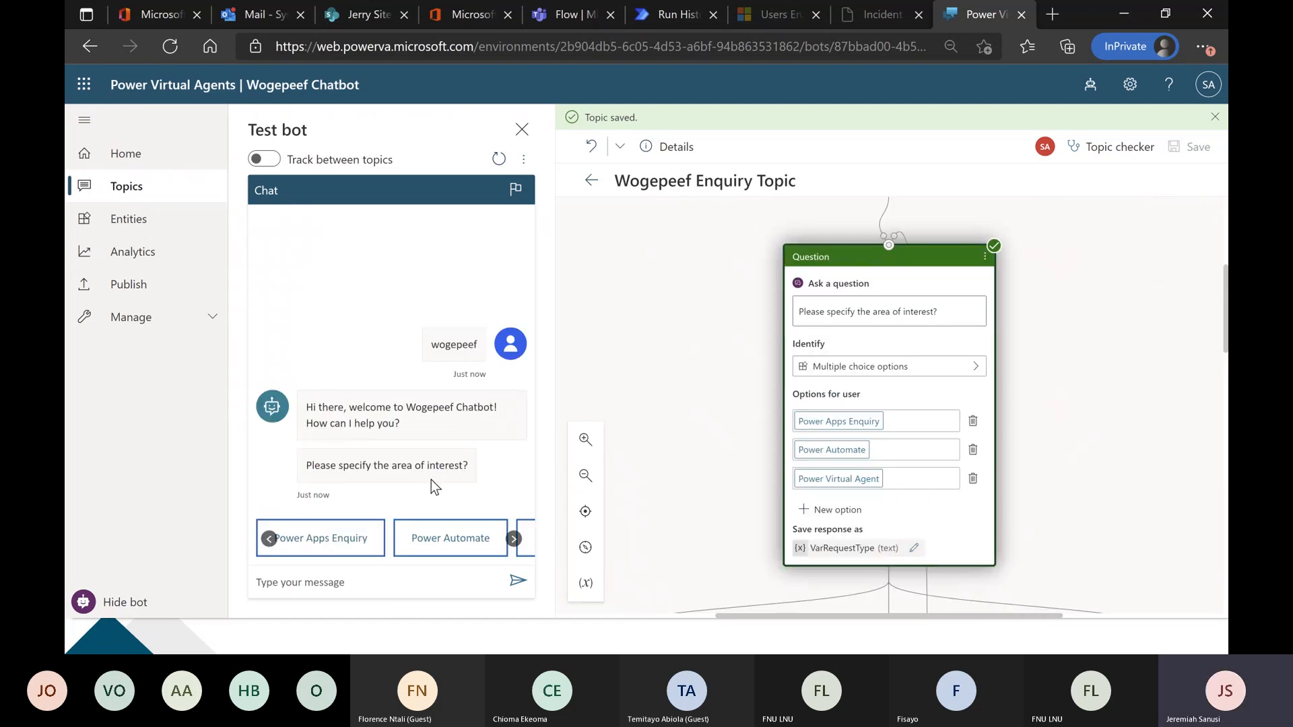
click(451, 543)
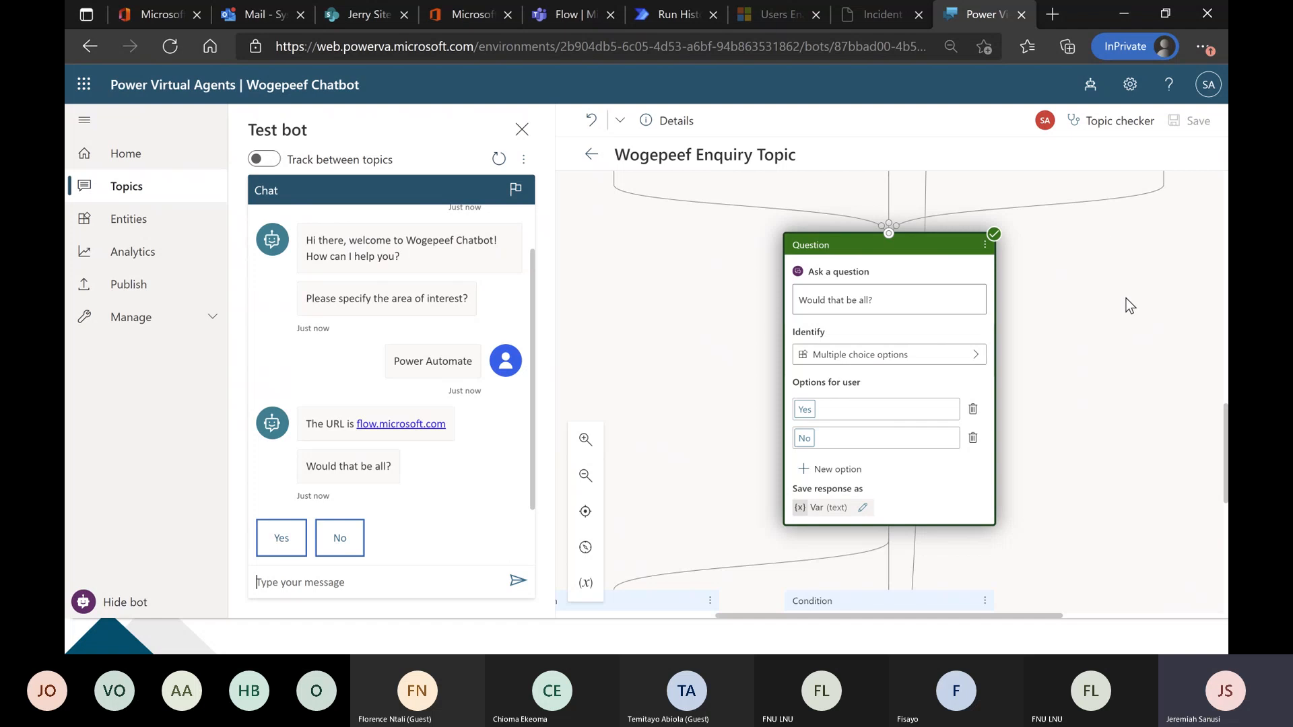
scroll(1125, 298, up, 3)
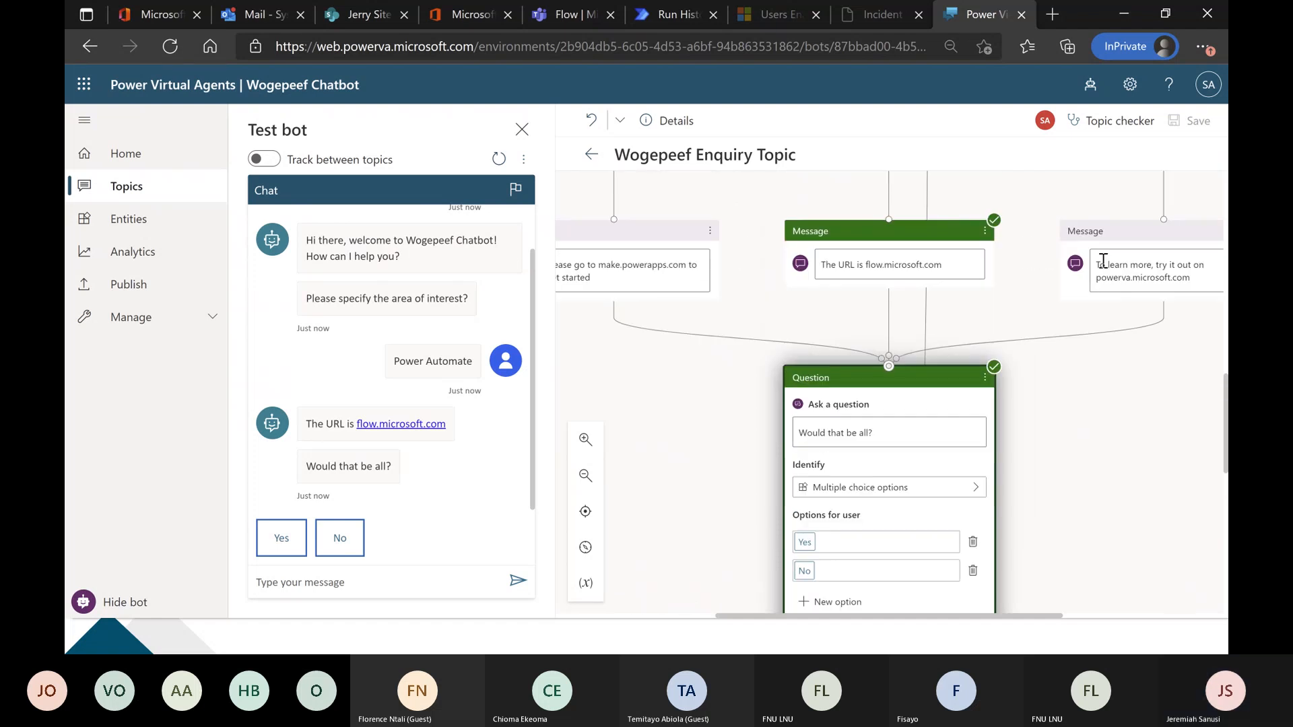
scroll(922, 310, down, 1)
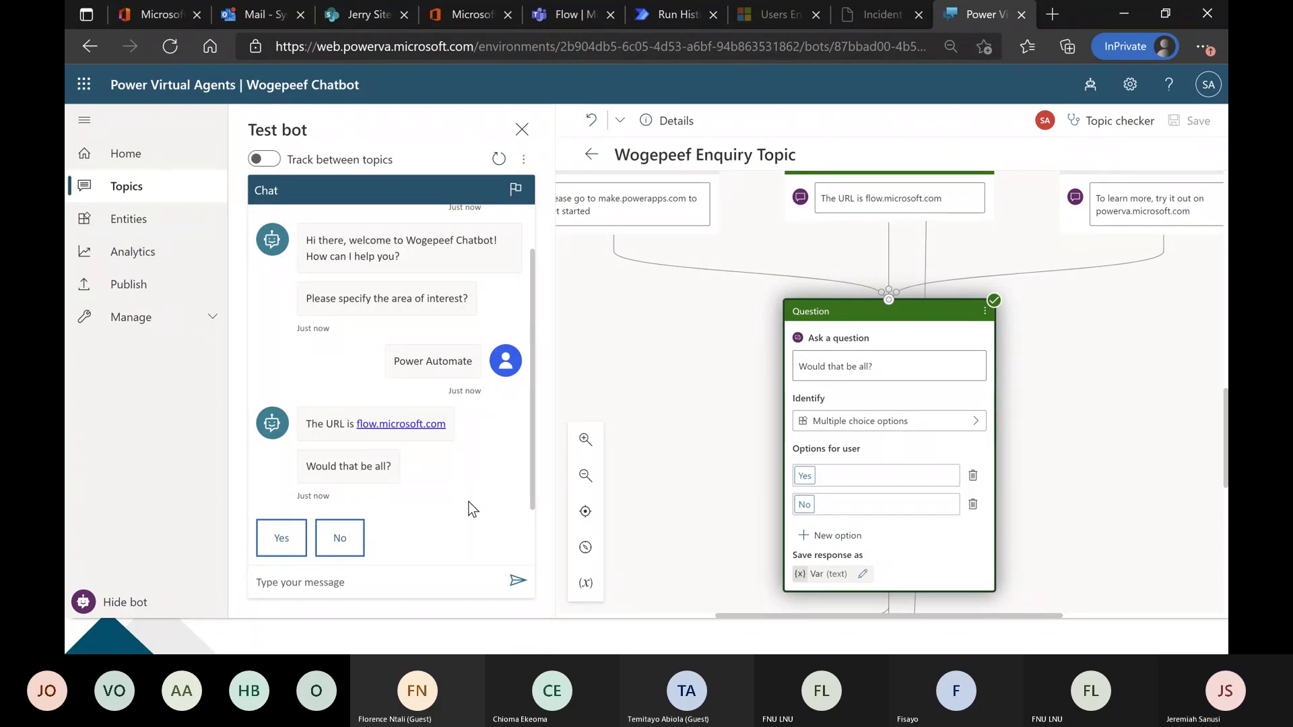
Continue the test with No, Power Virtual Agent, No, Power Apps Enquiry and No to check the loop, and close the test chat.
click(340, 537)
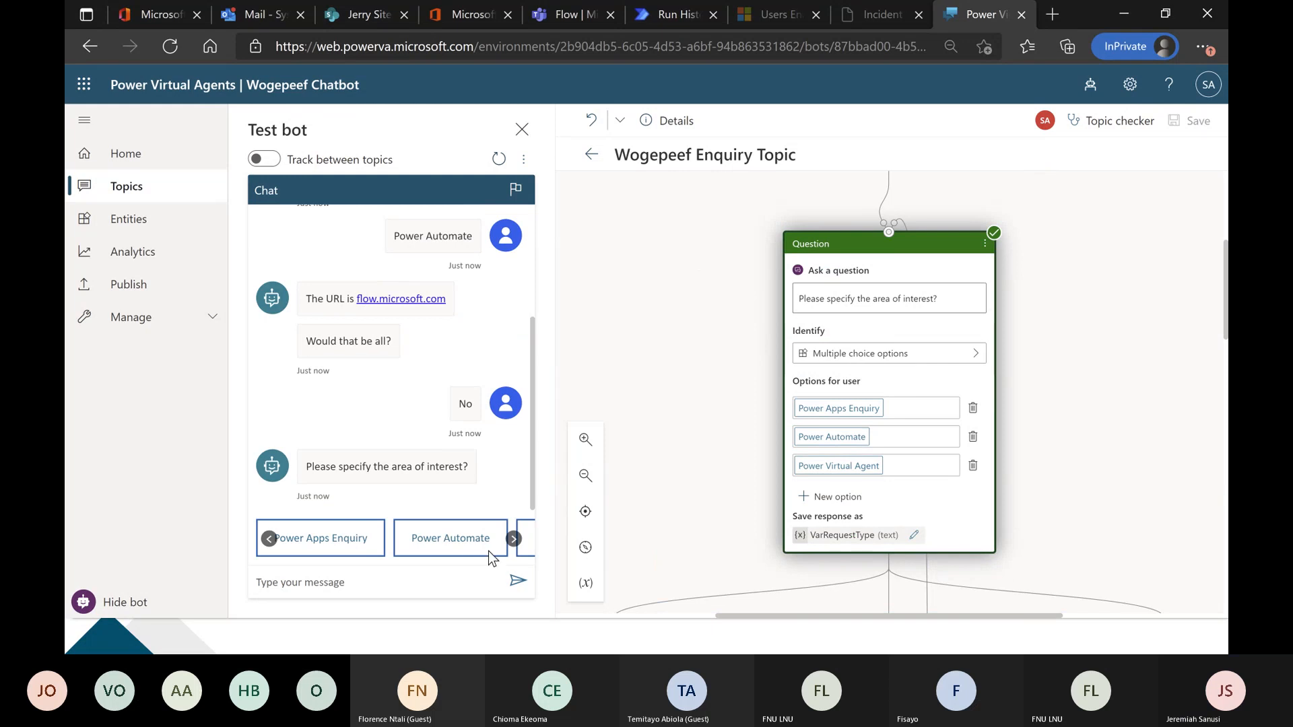
click(513, 539)
click(479, 539)
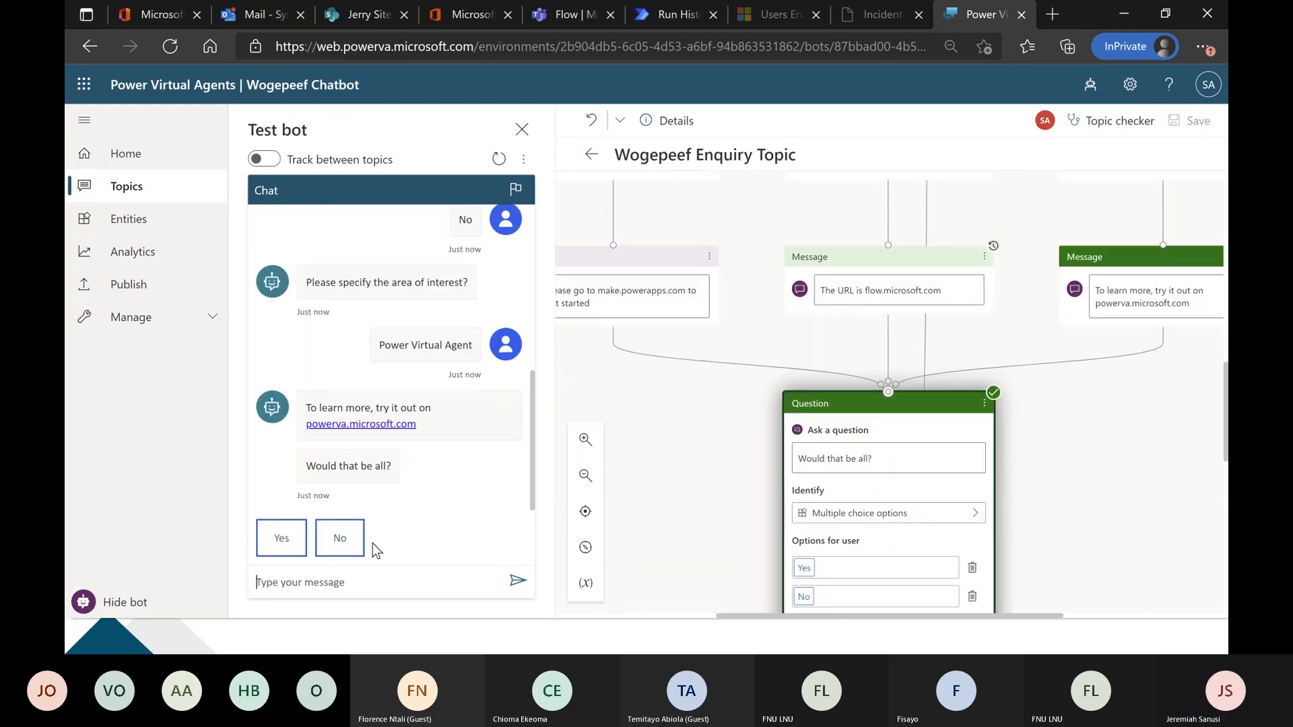
click(341, 542)
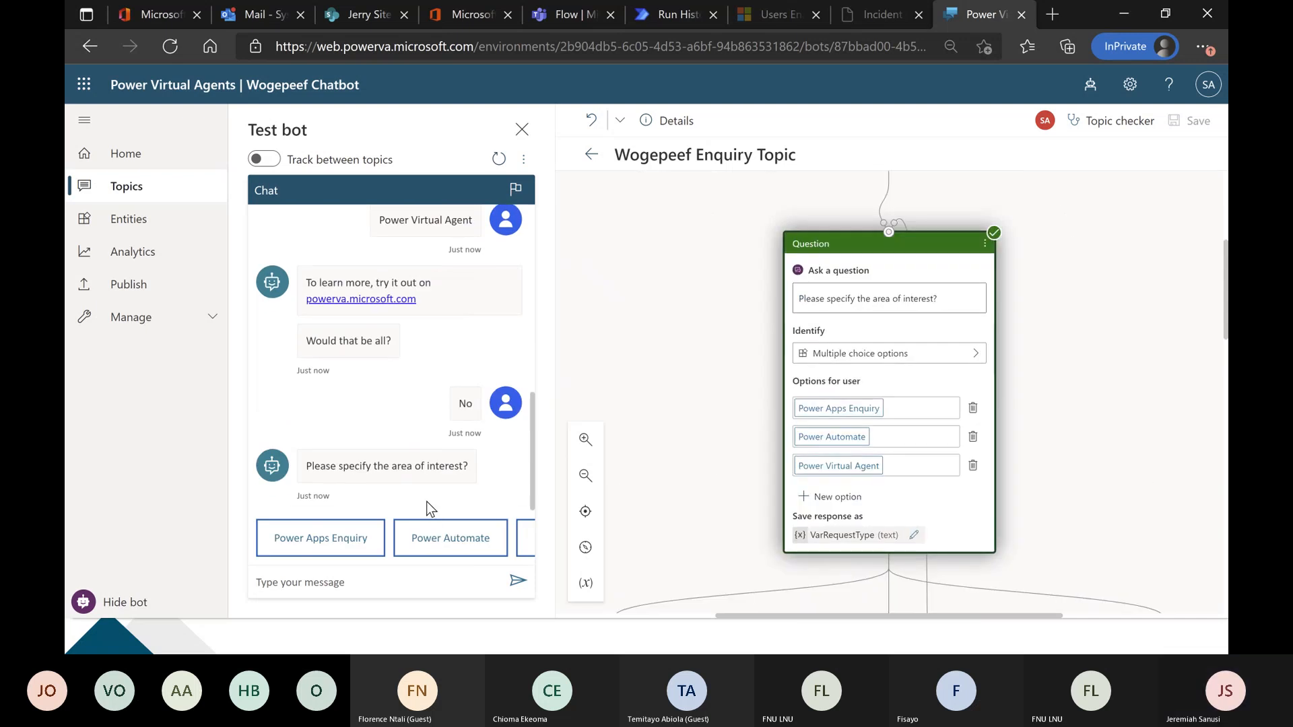
click(348, 542)
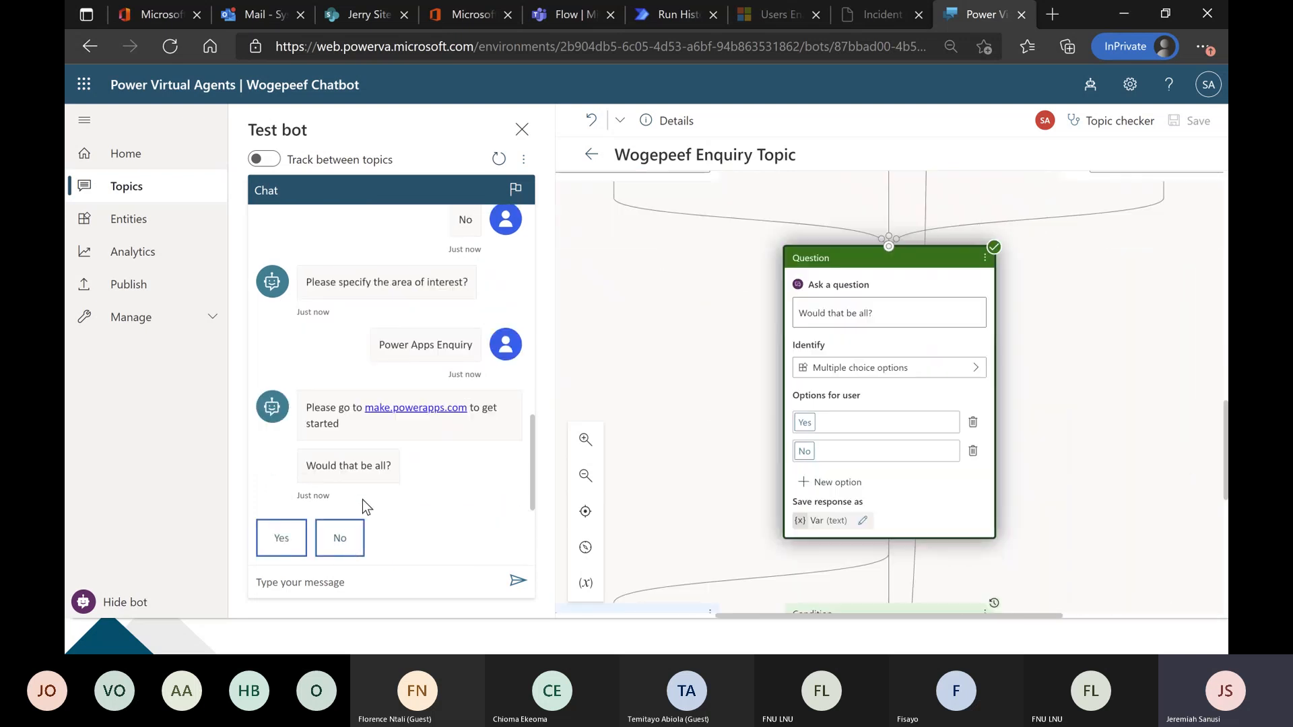
click(340, 542)
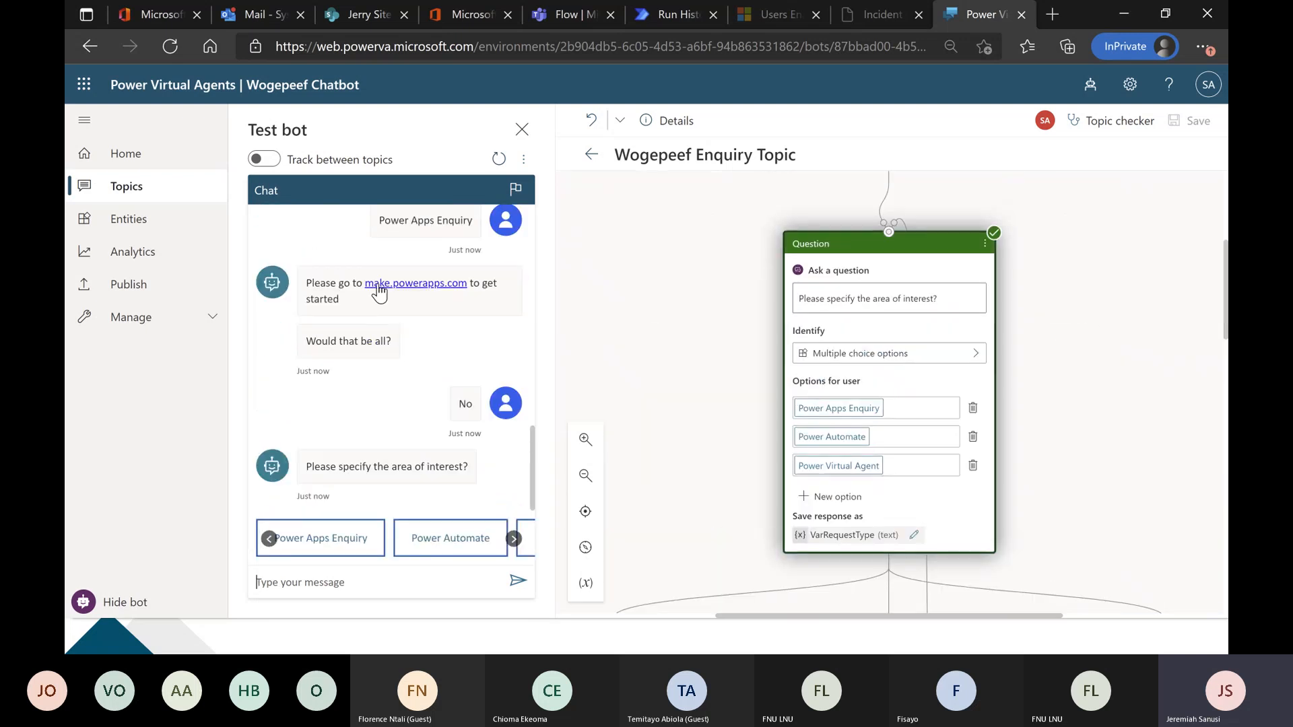
click(522, 128)
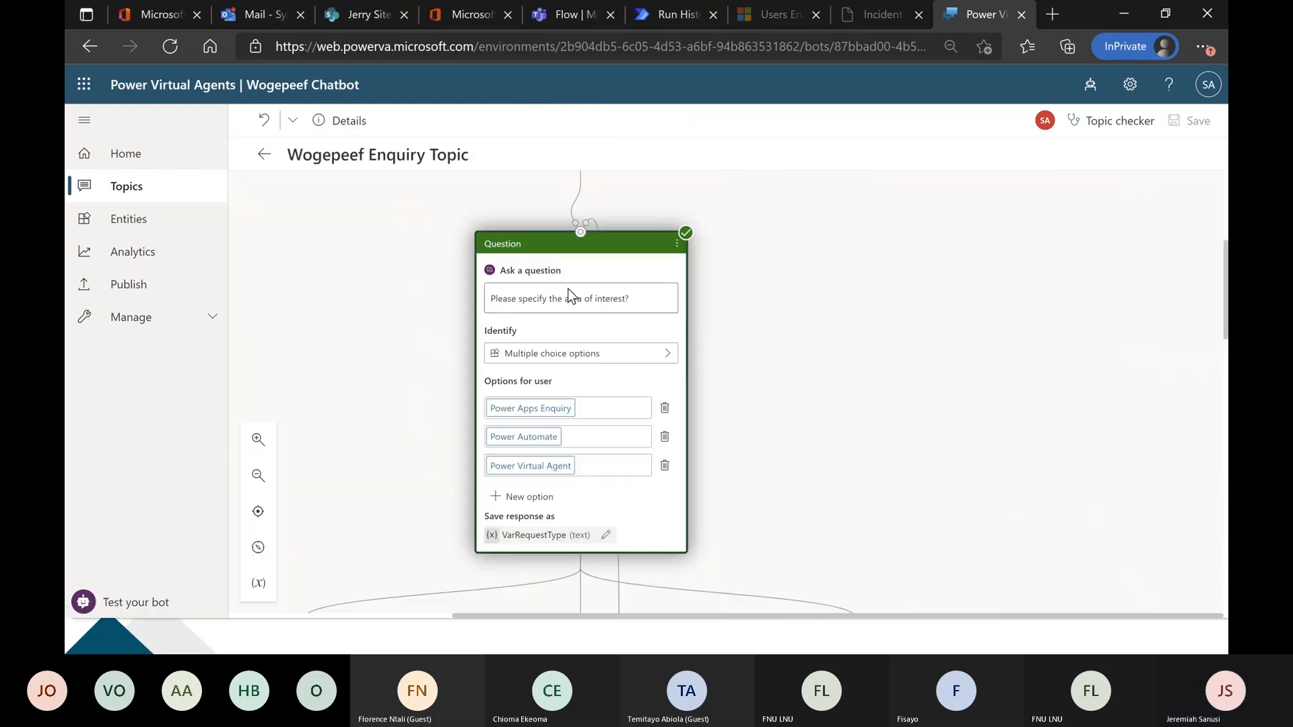
click(258, 476)
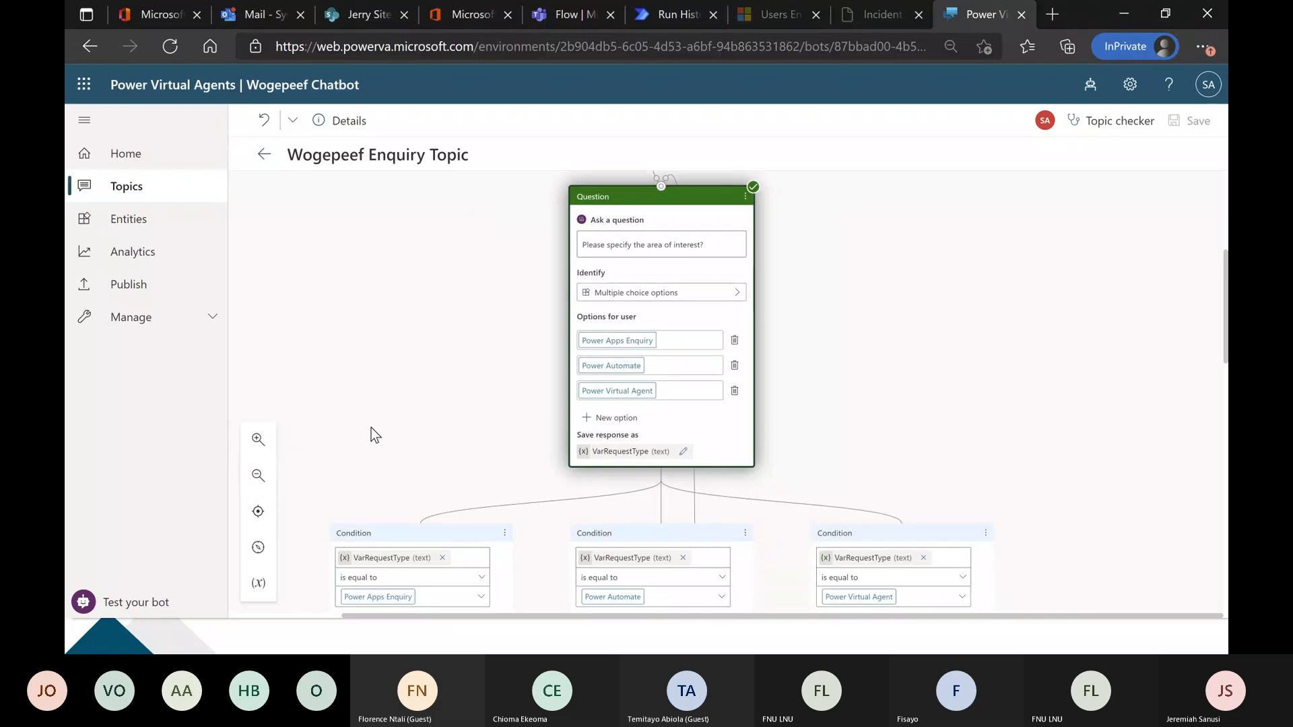
drag(370, 427, 426, 587)
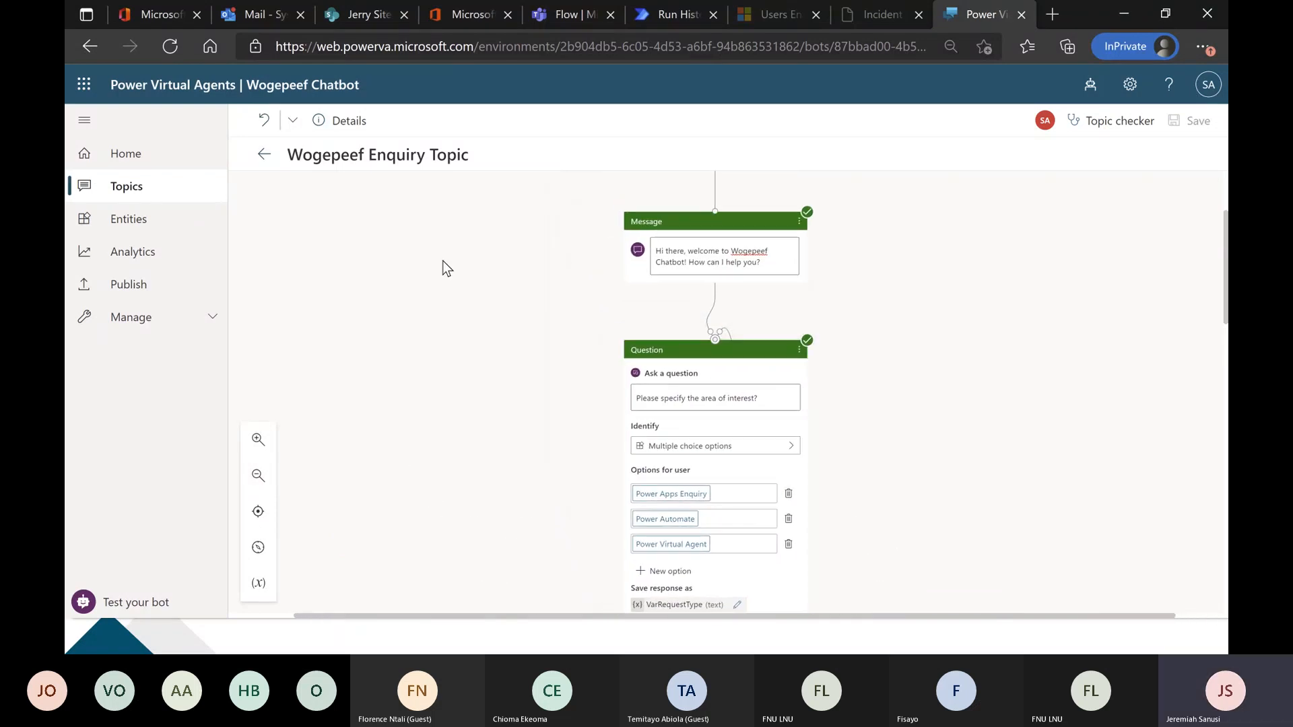
drag(444, 280, 463, 455)
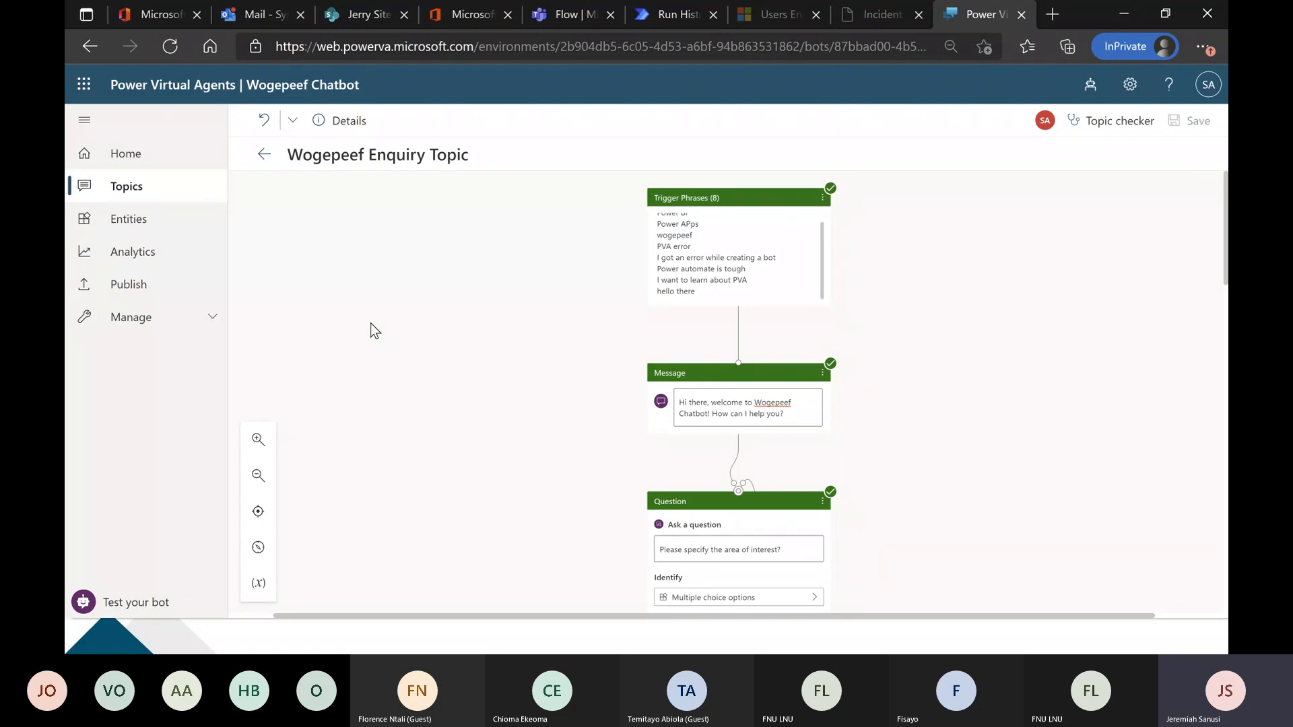
Examine the Wogepeef topic's trigger phrases, greeting message and area-of-interest question with its options.
scroll(370, 331, down, 2)
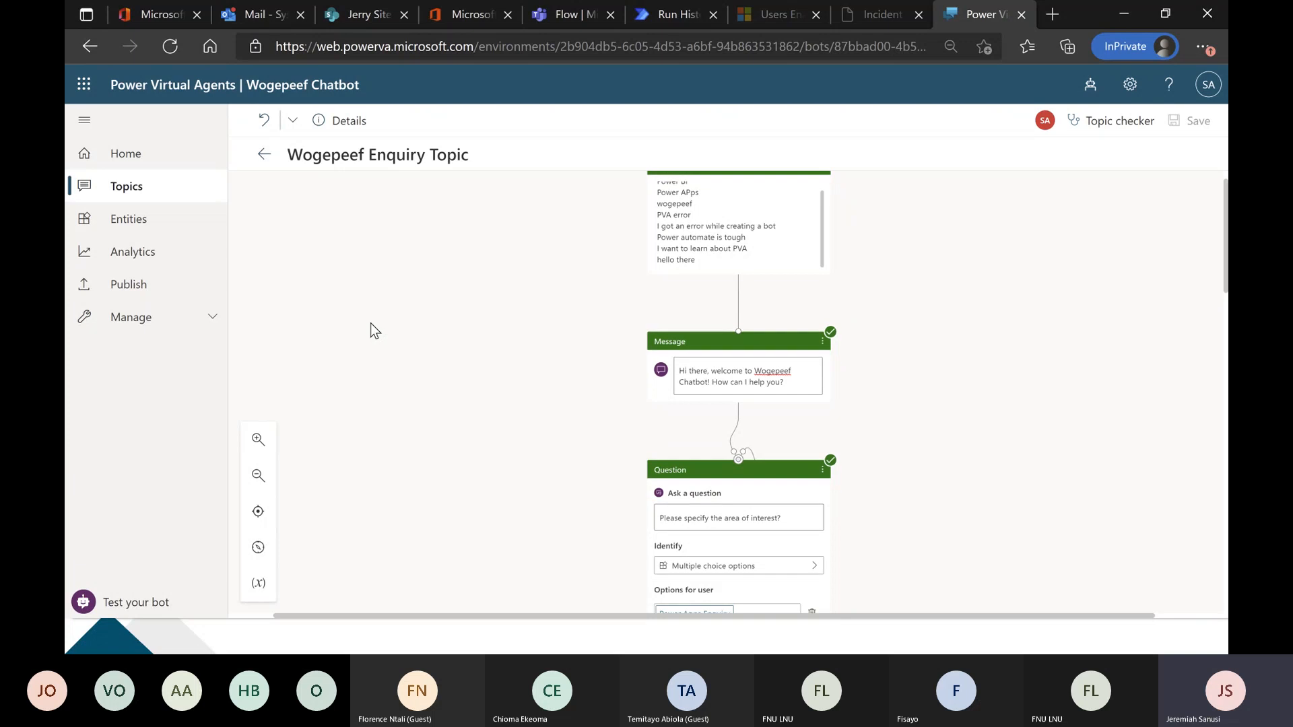
scroll(370, 324, down, 1)
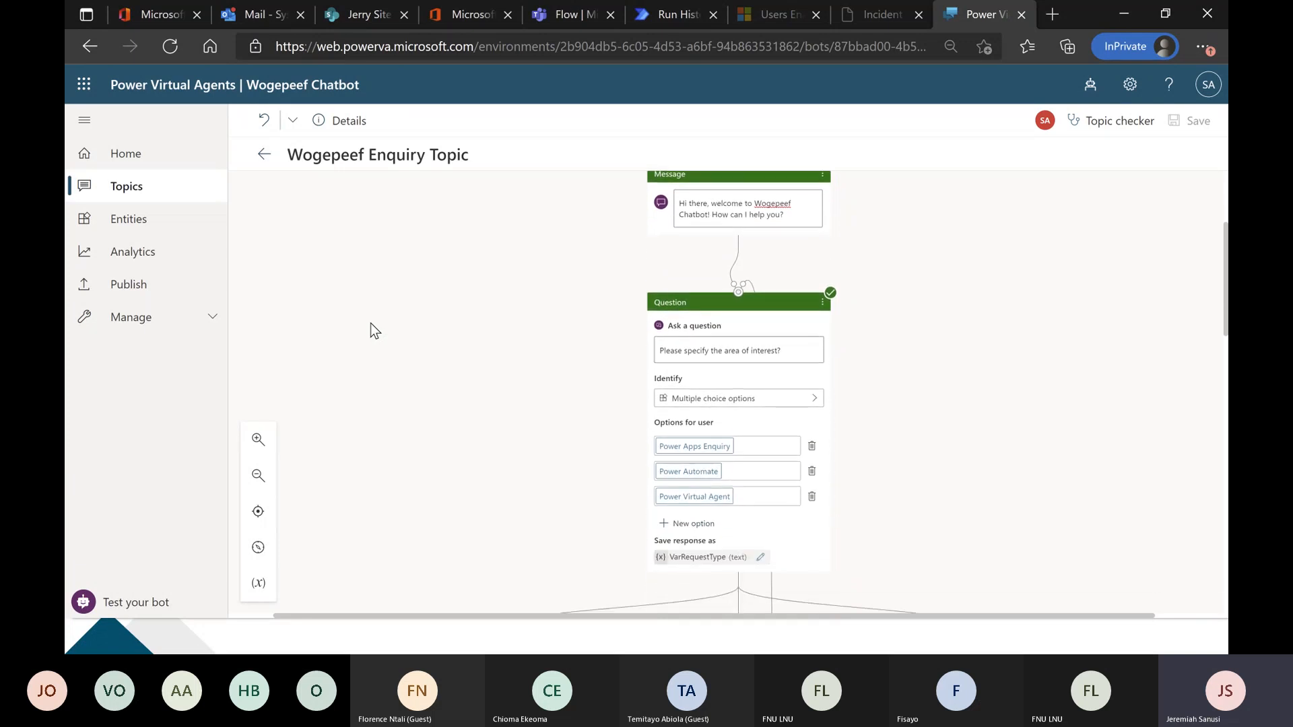
scroll(370, 326, up, 2)
scroll(471, 391, down, 2)
Switch to the HR FAQ bot's Bank CX topic in Chrome, restart its test chat and send "error".
key(alt+Tab)
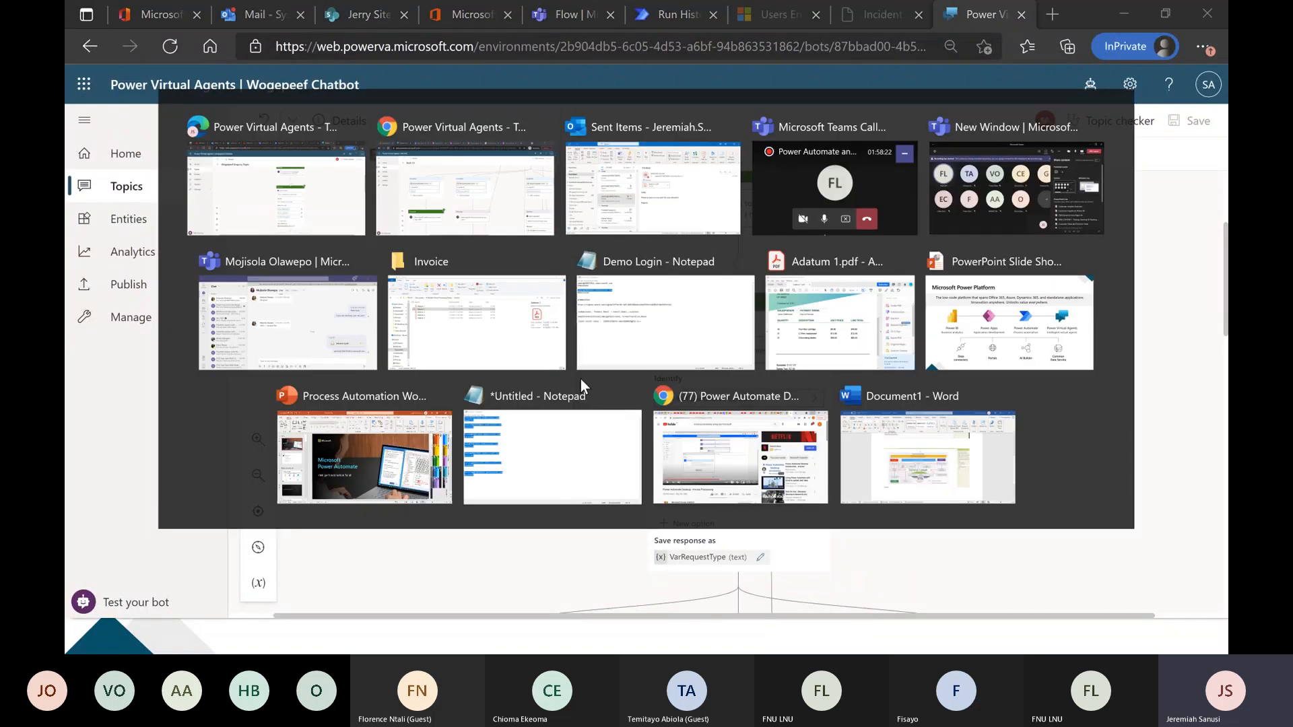
click(158, 608)
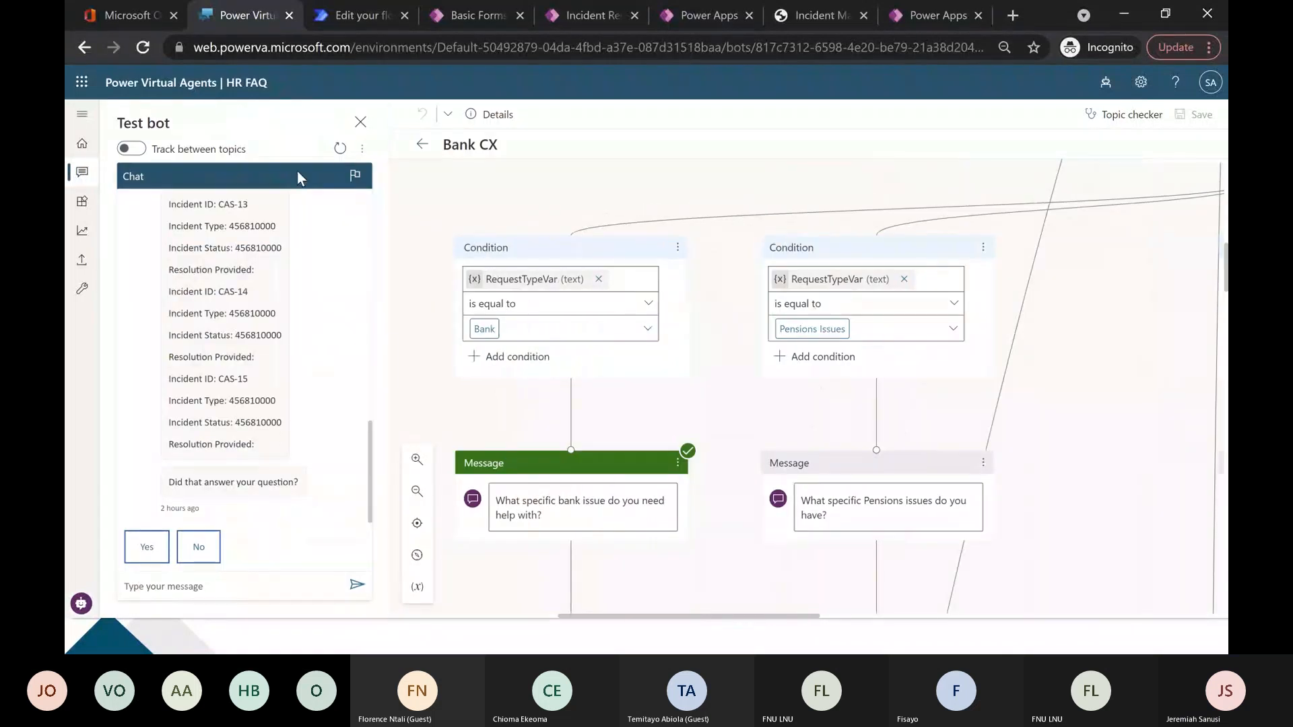
click(340, 148)
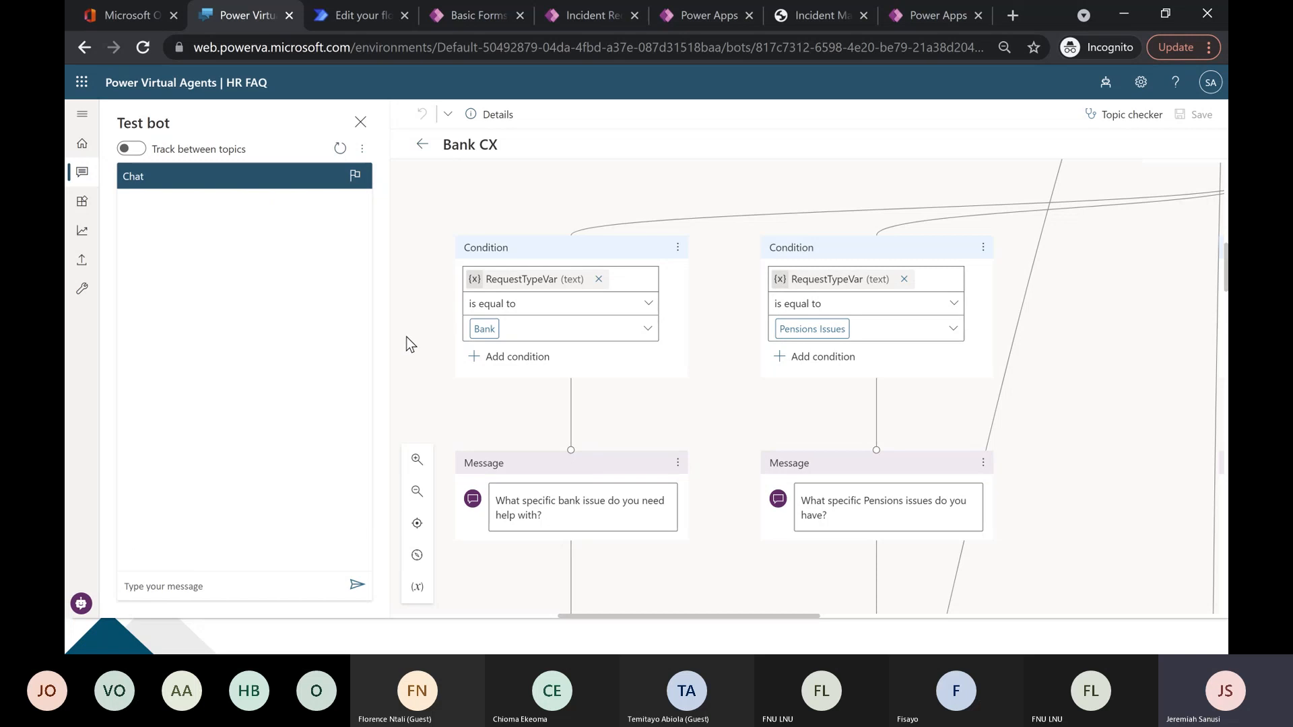
click(262, 590)
text(error)
key(Return)
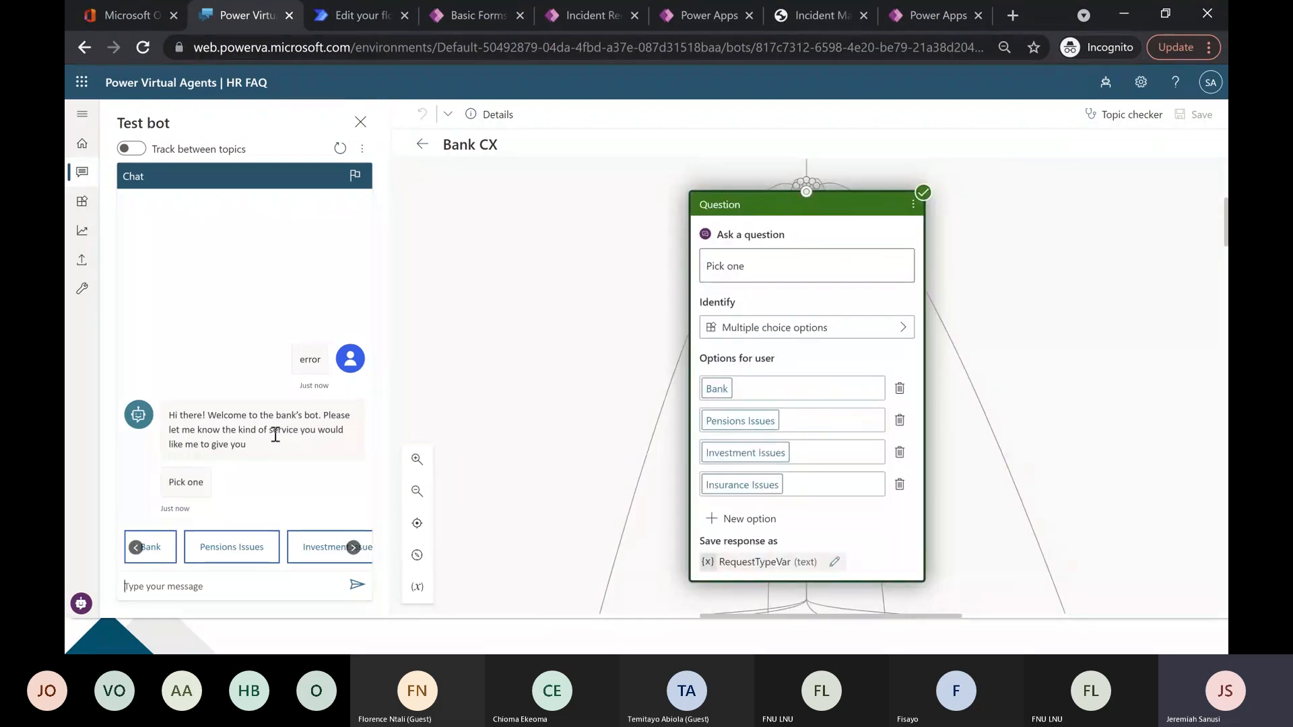
Browse the offered service options, and test the Bank branch with Card issues, answering No to the follow-up question.
click(353, 548)
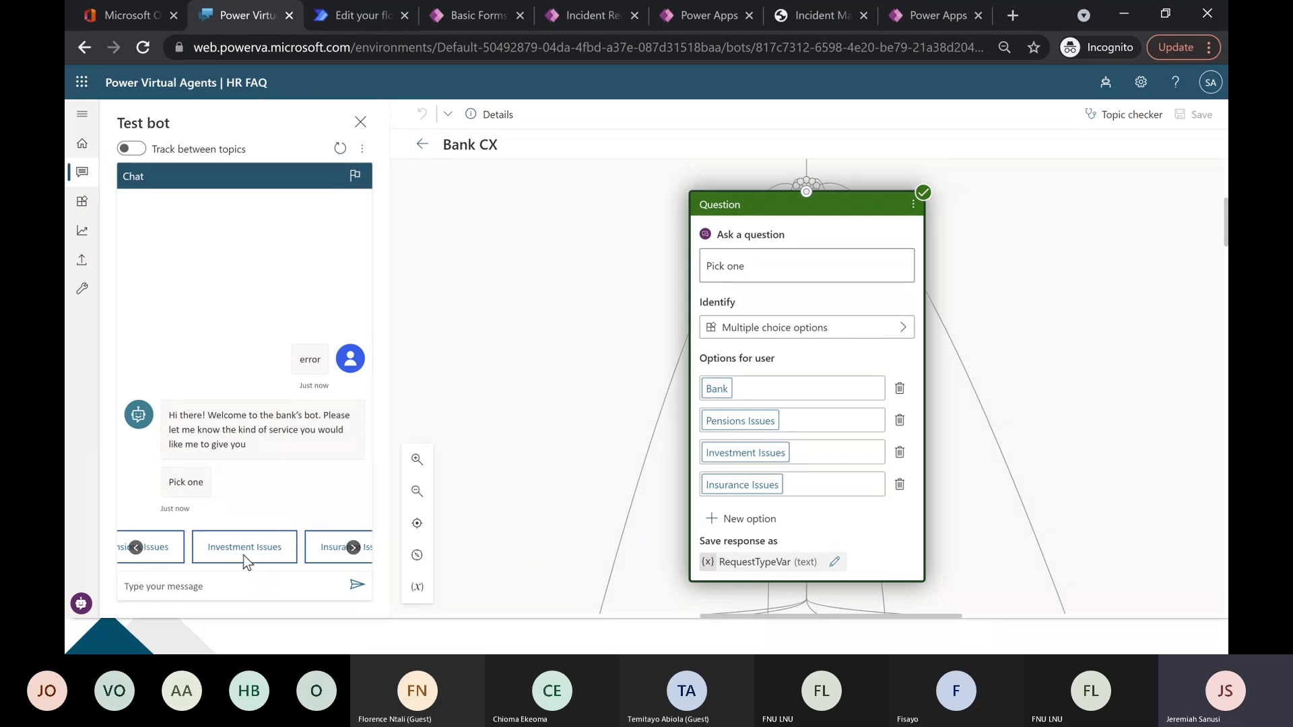
click(353, 548)
click(136, 547)
click(136, 547)
click(158, 552)
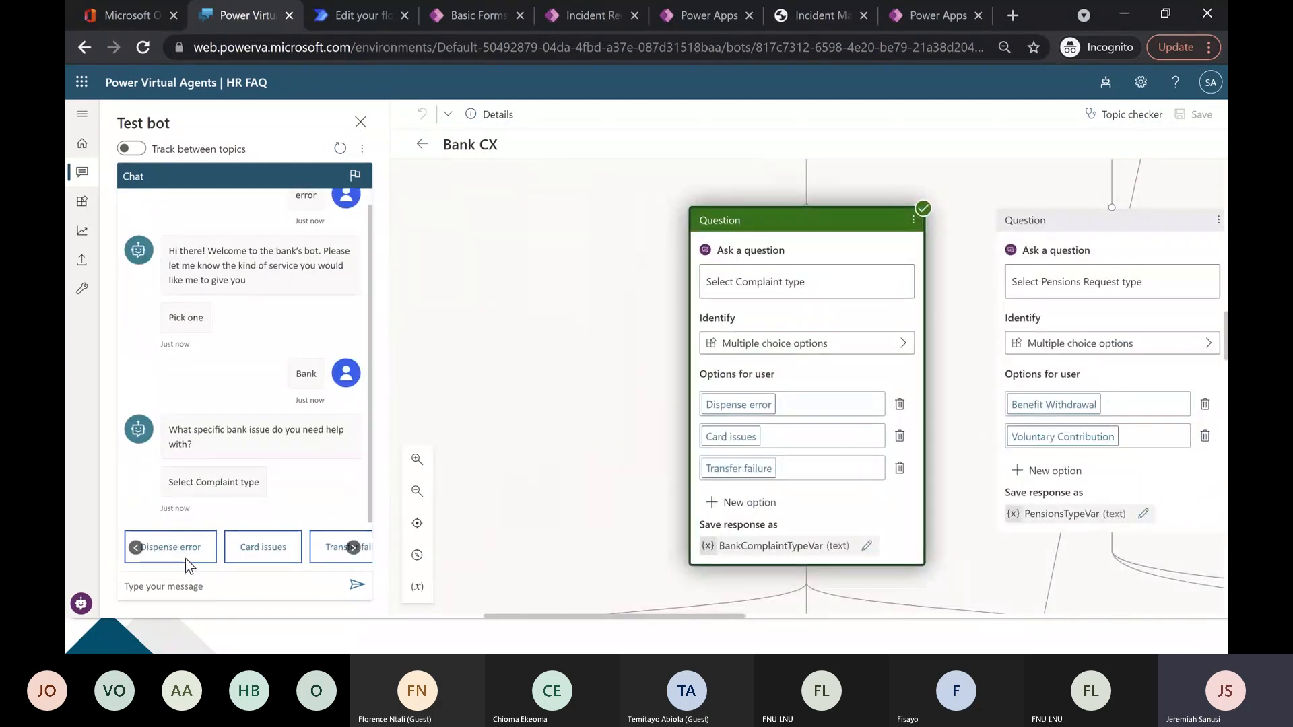
click(352, 548)
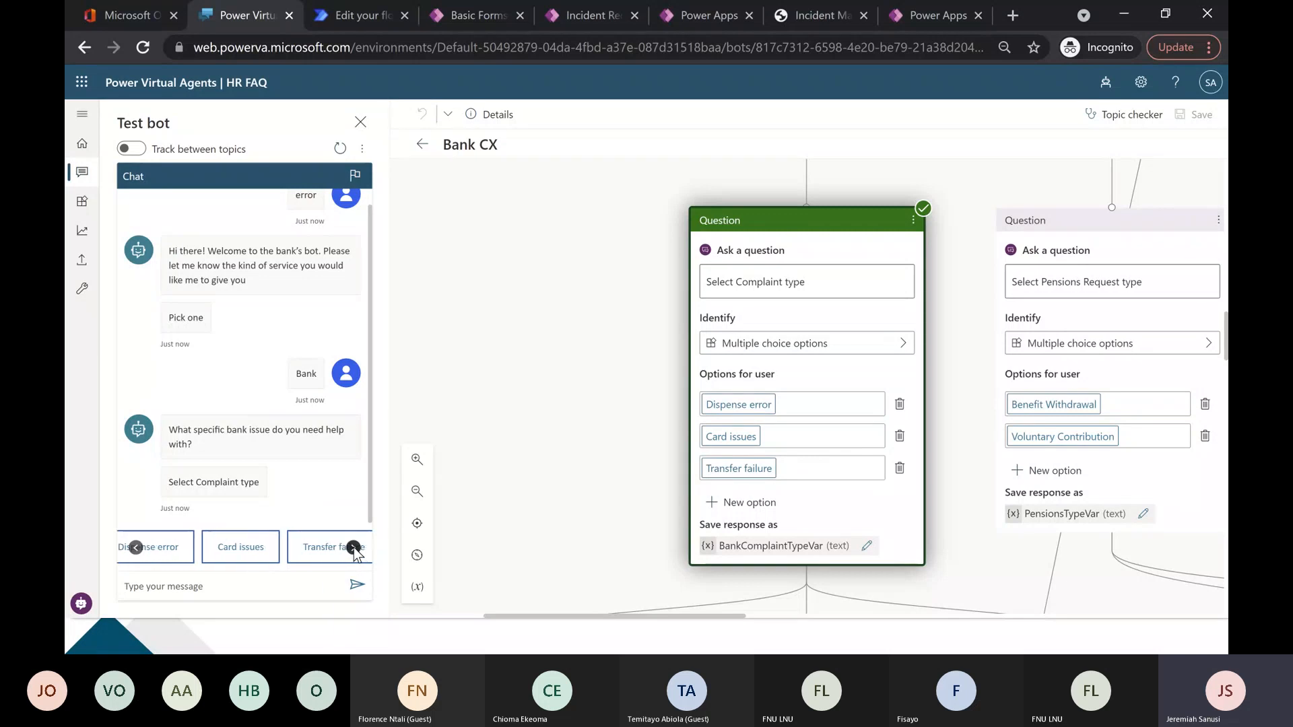
click(229, 549)
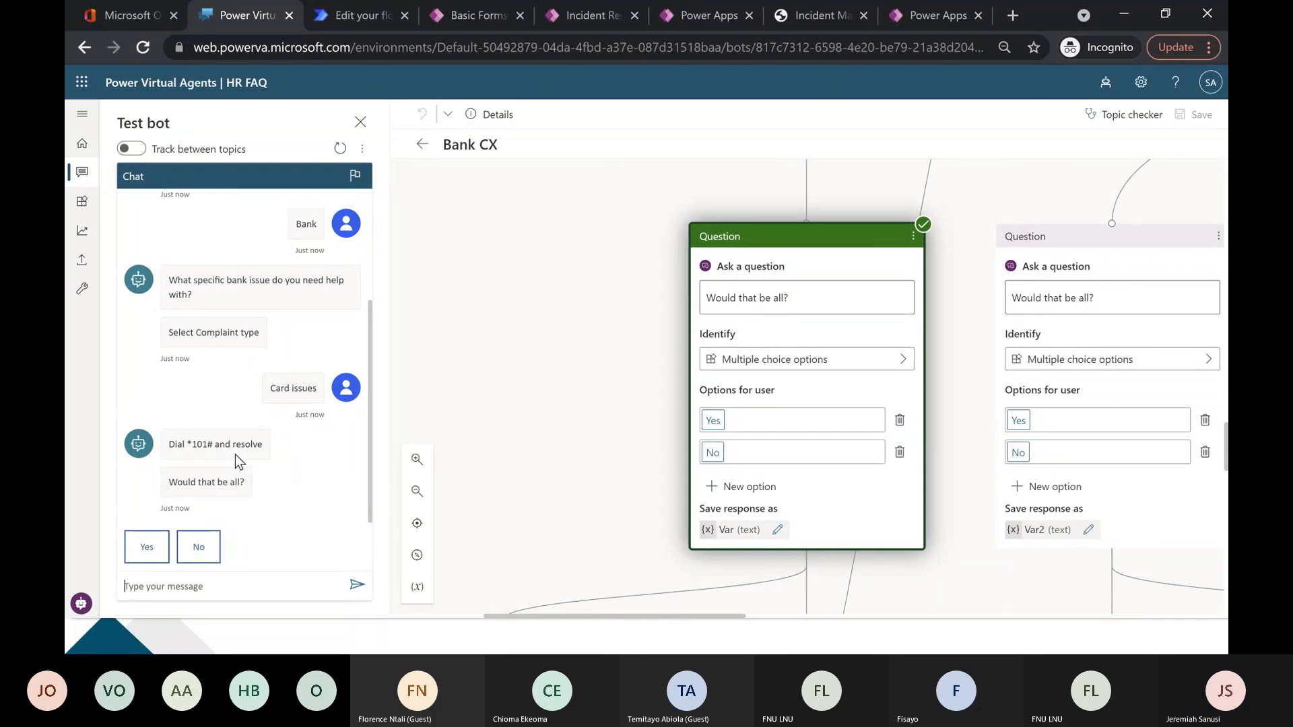
click(202, 548)
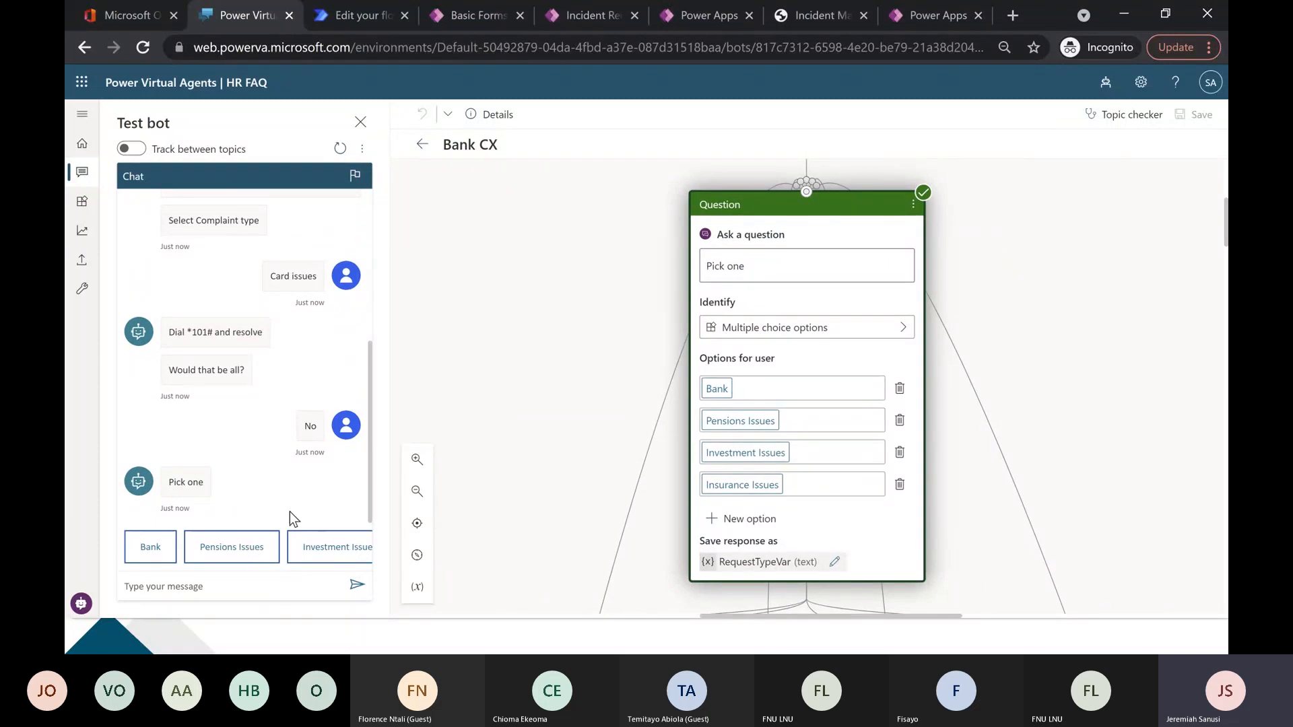
Test Pensions Issues with Benefit Withdrawal and Insurance Issues with Vehicle insurance, answering No after each, and close the test chat.
click(241, 546)
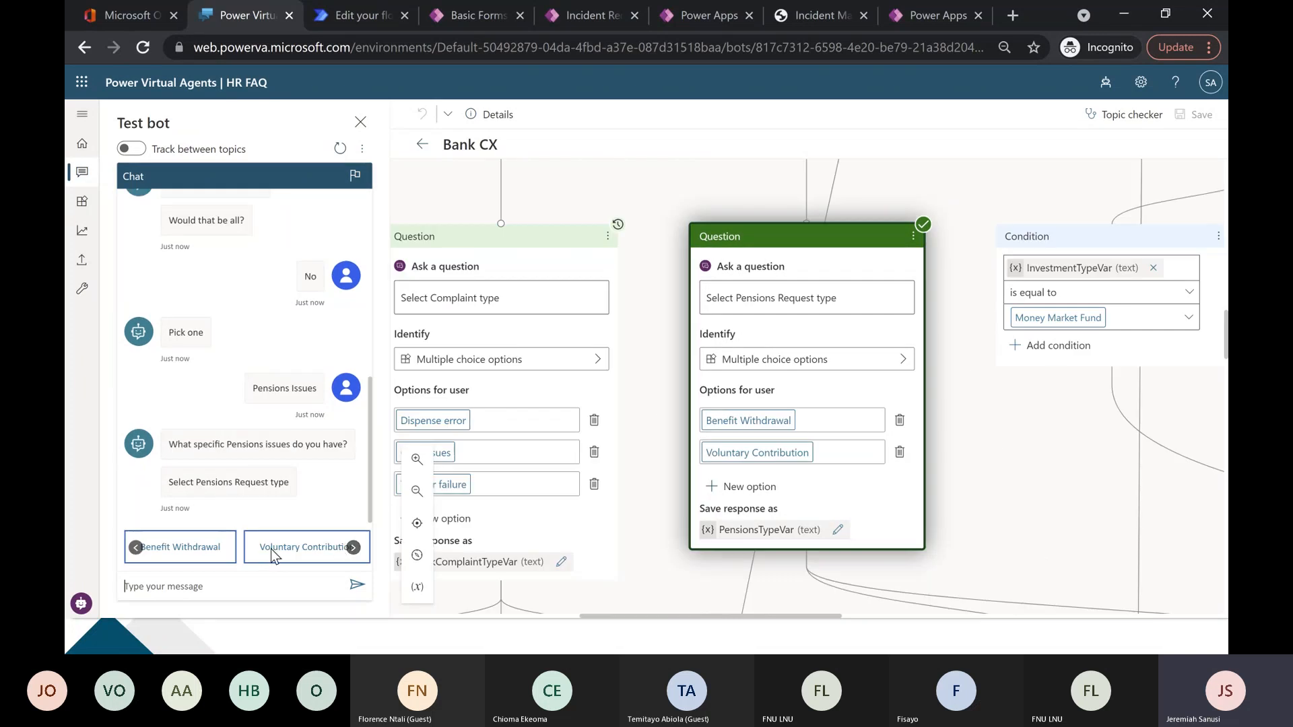
click(222, 553)
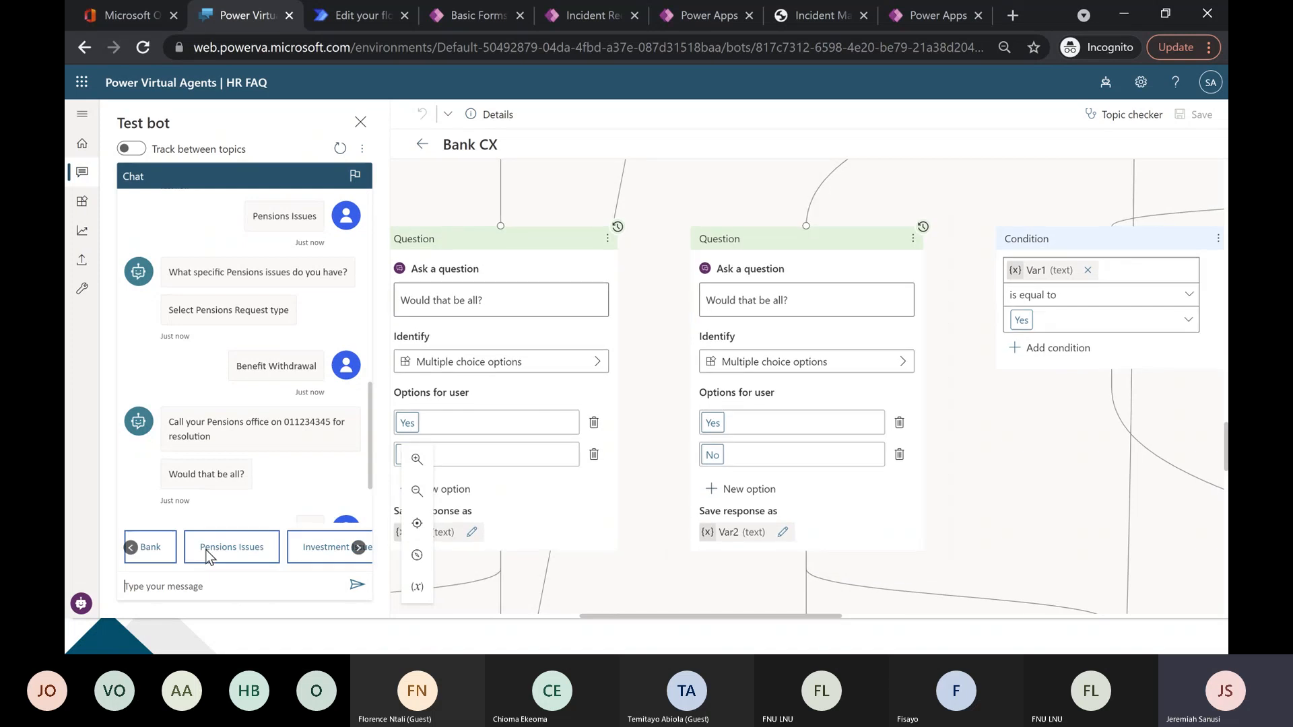
click(358, 548)
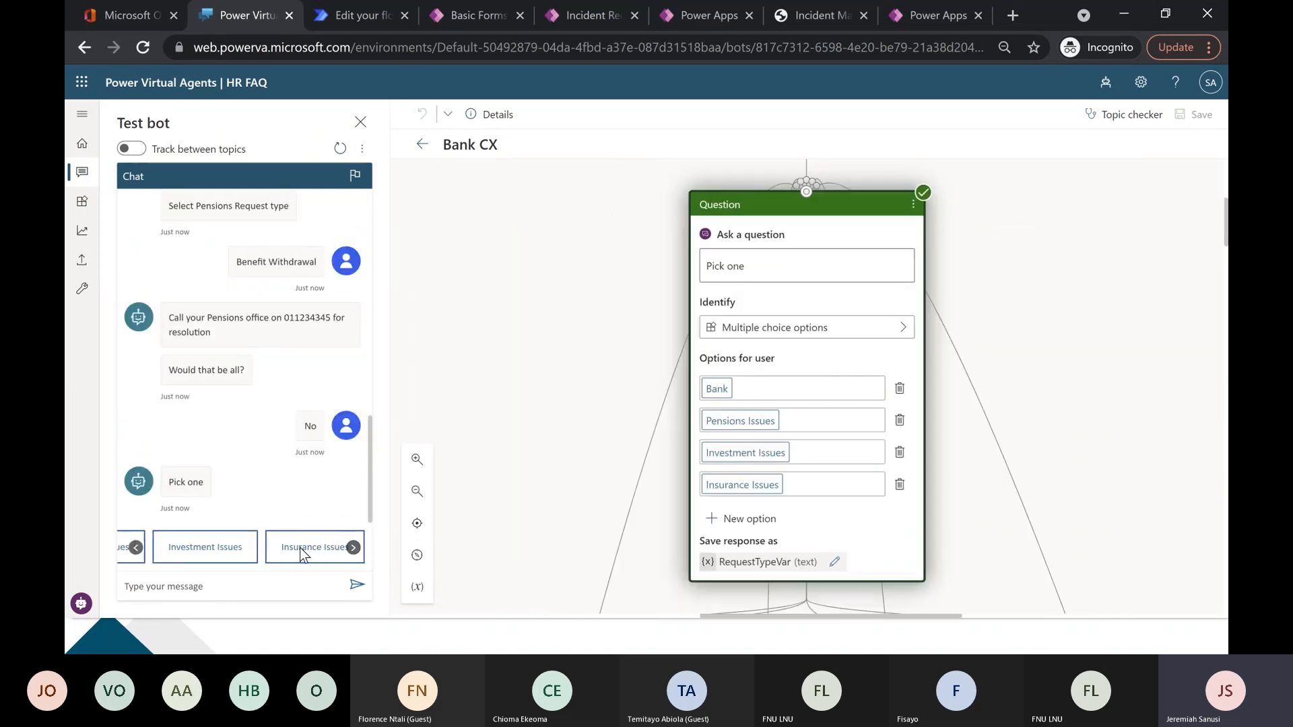
click(298, 548)
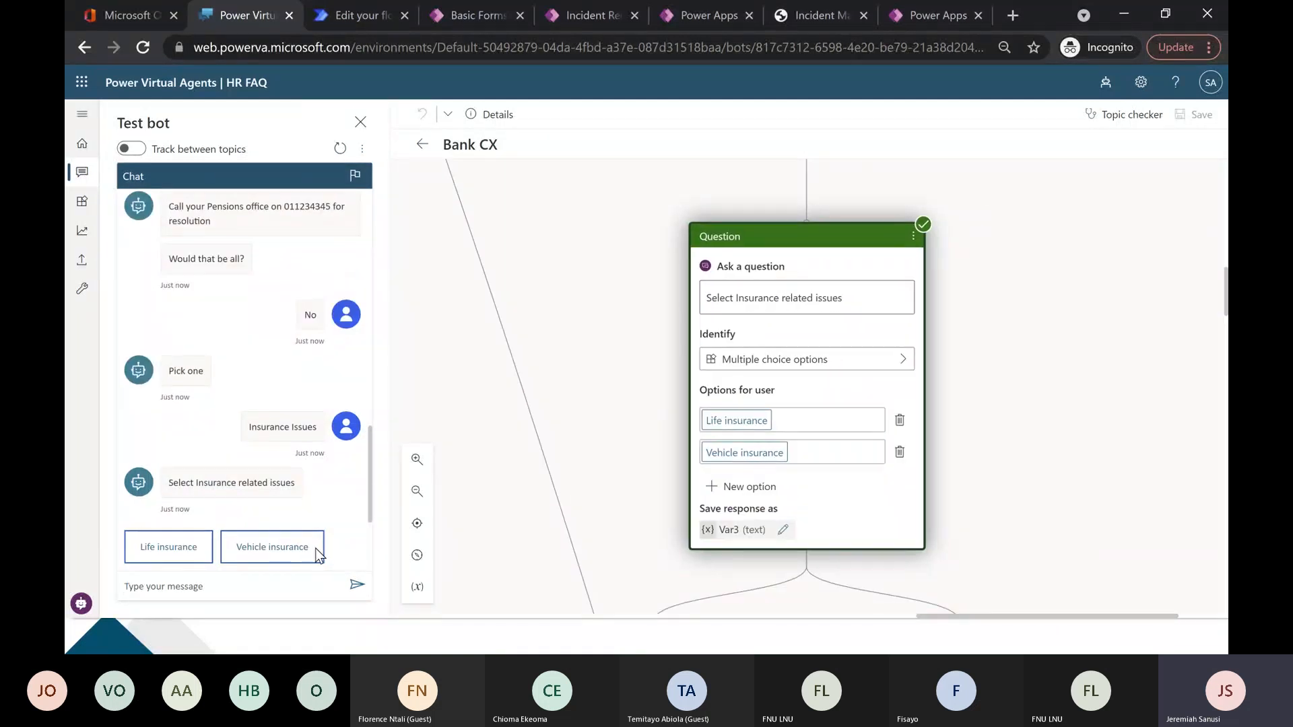
click(269, 548)
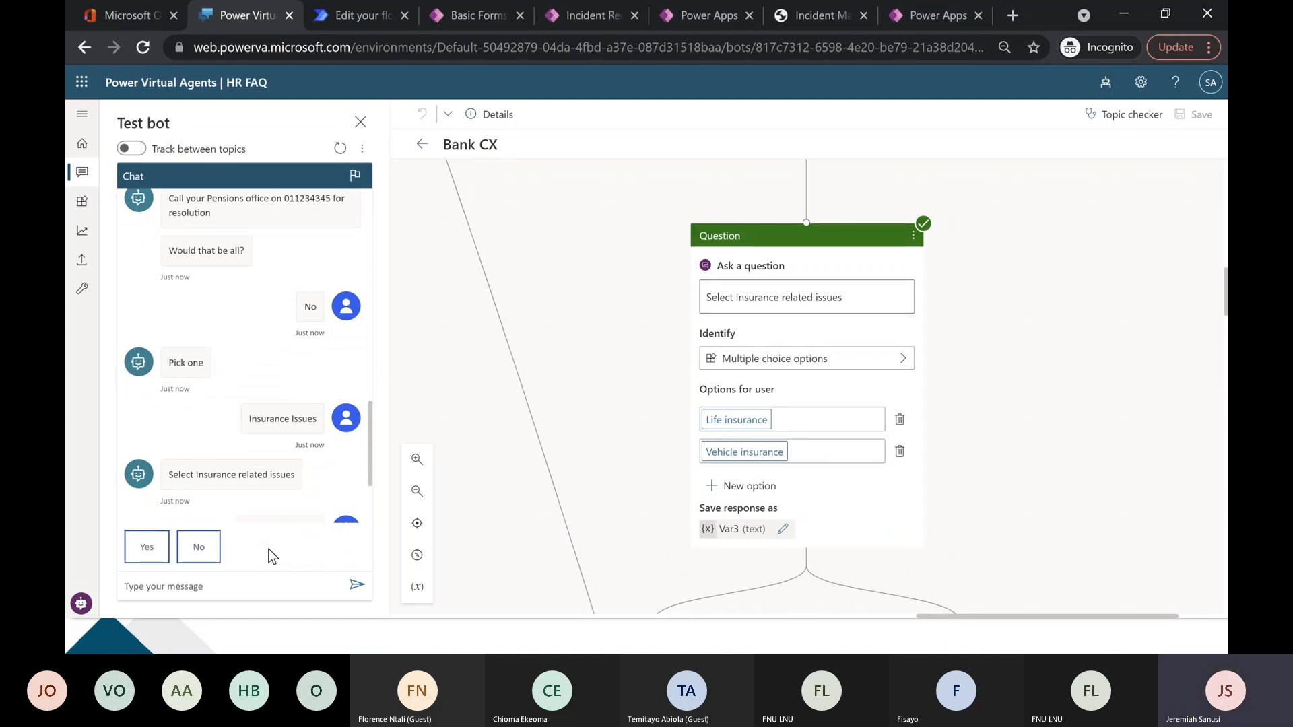
click(198, 547)
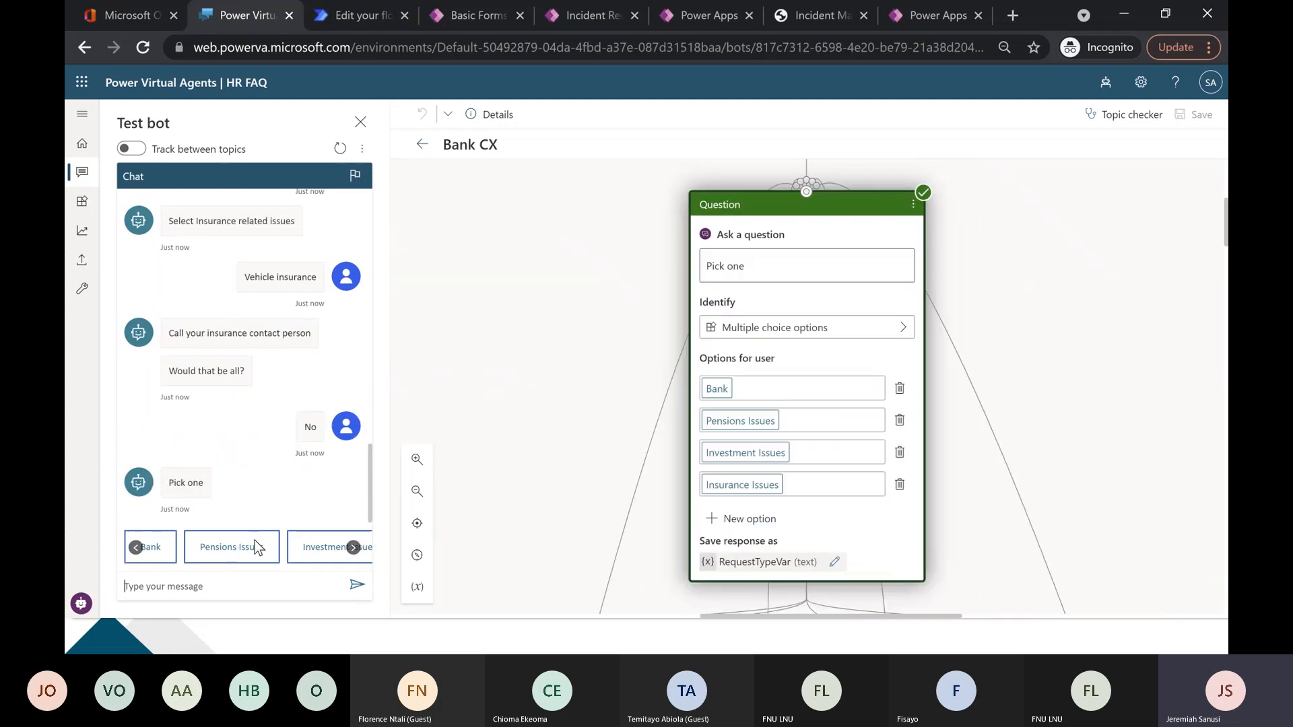
click(360, 122)
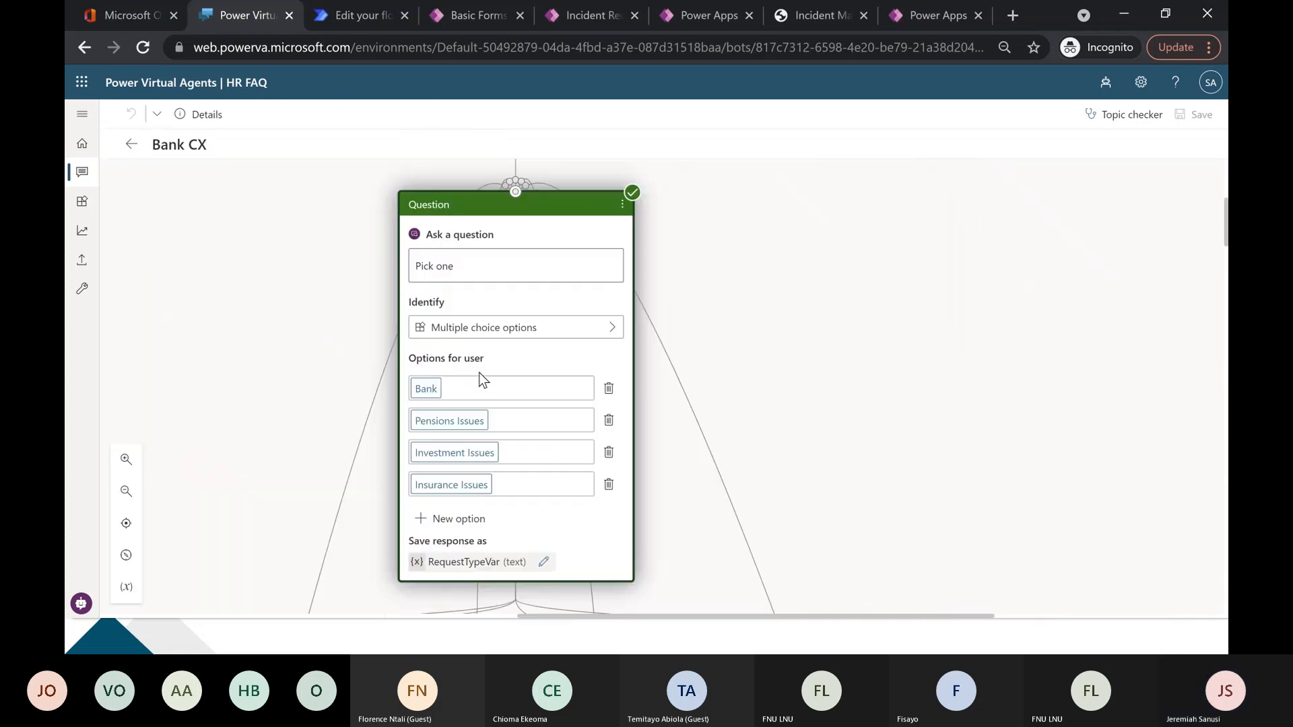
Examine the Bank CX topic's trigger phrases, welcome message and "Pick one" question with its service options.
drag(240, 365, 503, 284)
scroll(504, 284, up, 5)
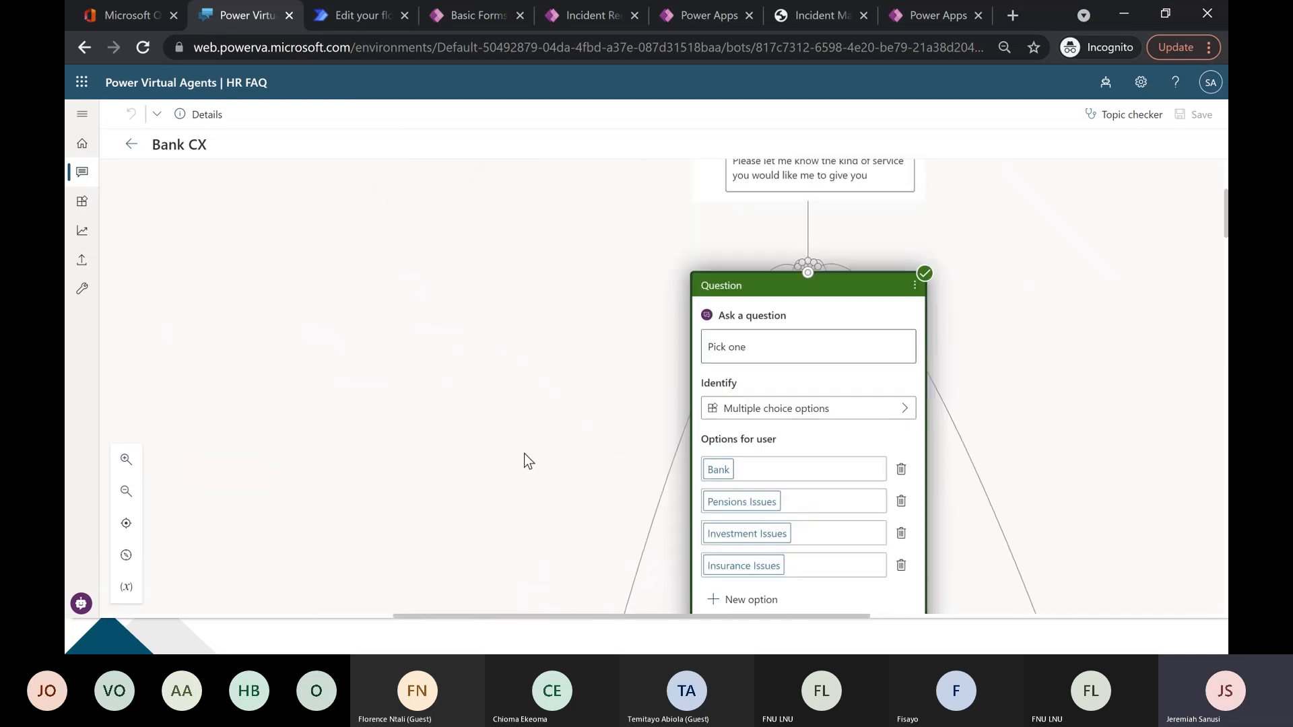
drag(457, 389, 473, 527)
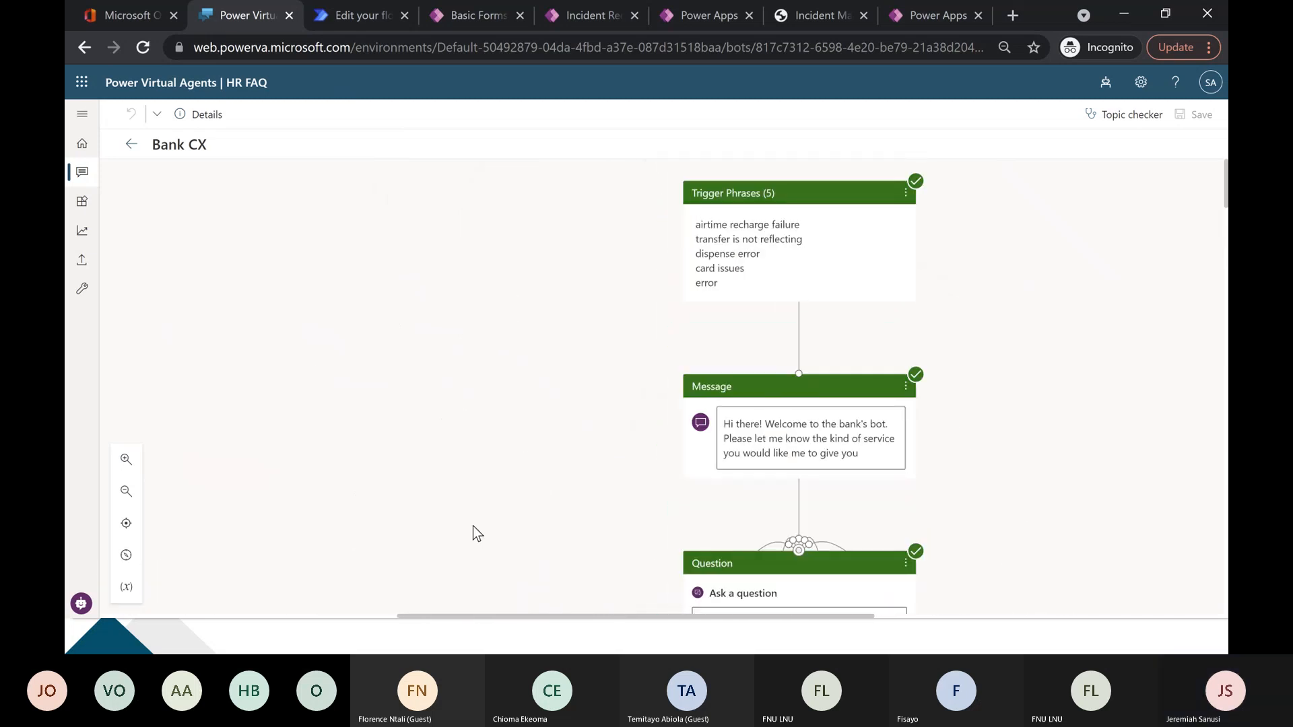
scroll(463, 403, down, 8)
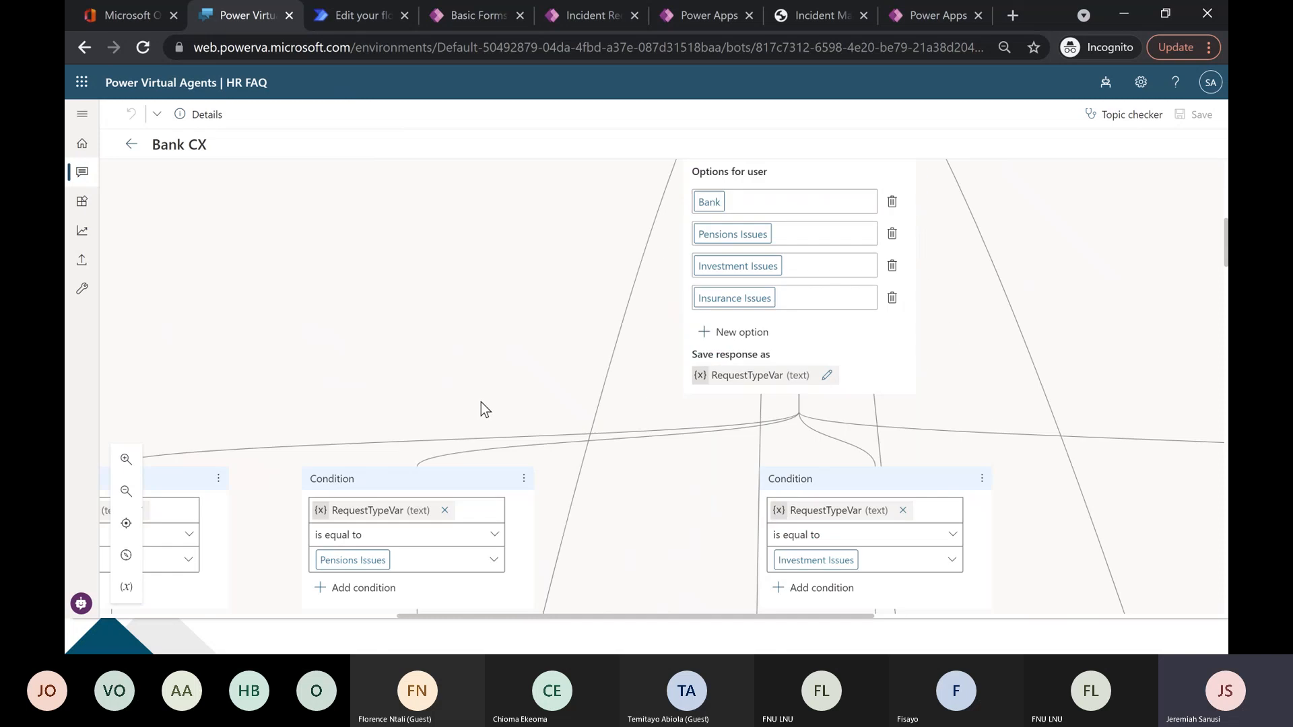
scroll(564, 296, up, 1)
scroll(565, 296, up, 2)
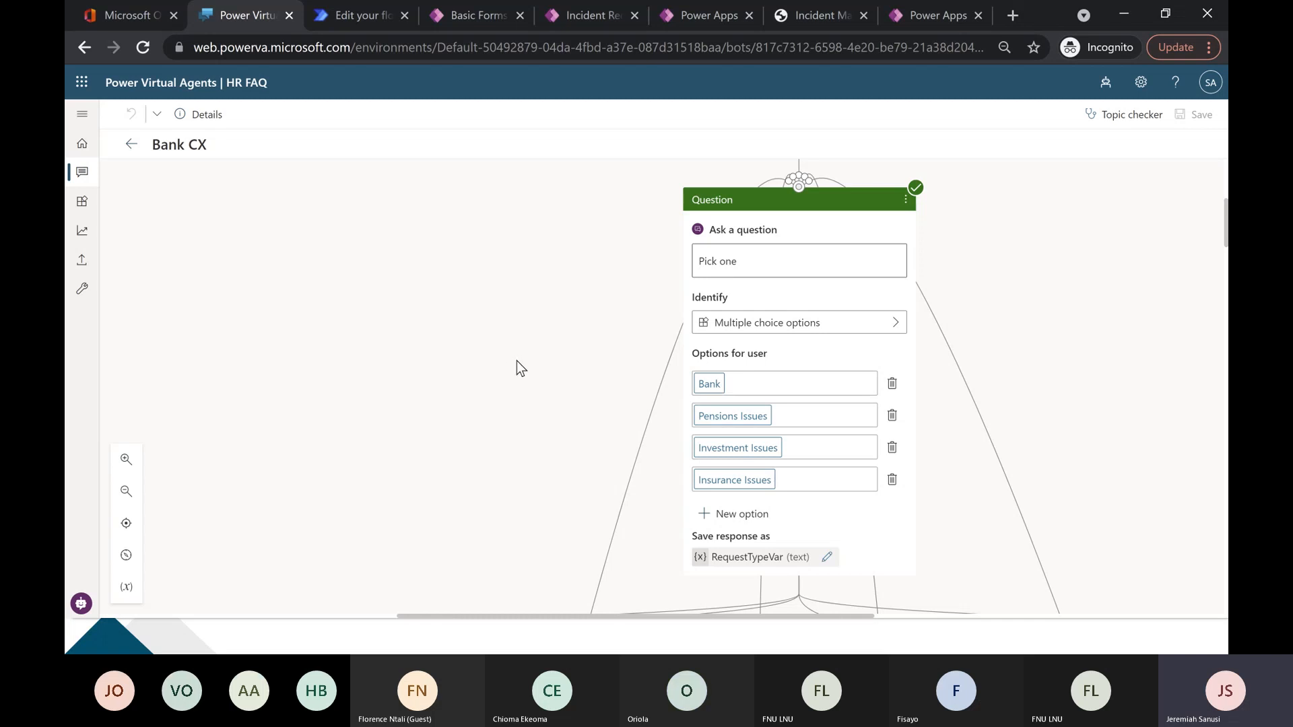
scroll(521, 403, down, 2)
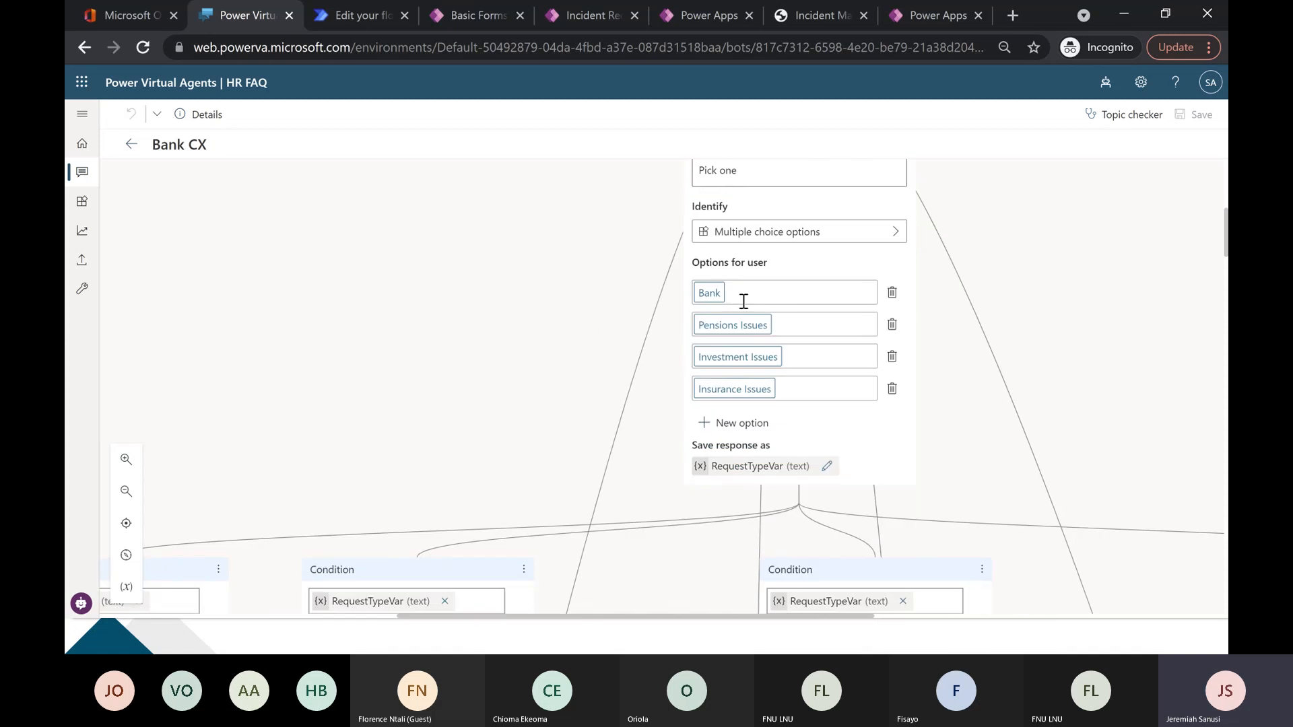
Trace the Bank branch from its condition through the complaint type question and shared message to the "Would that be all?" question.
drag(438, 374, 628, 255)
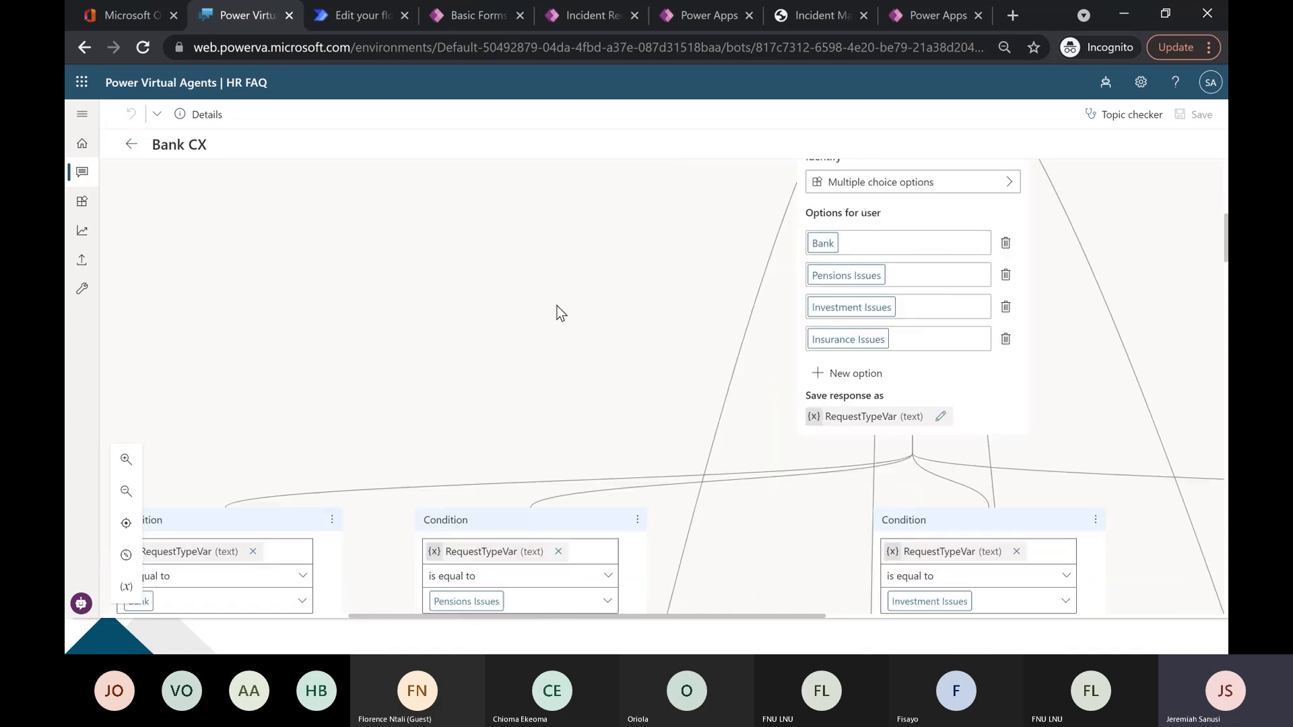
scroll(462, 317, down, 6)
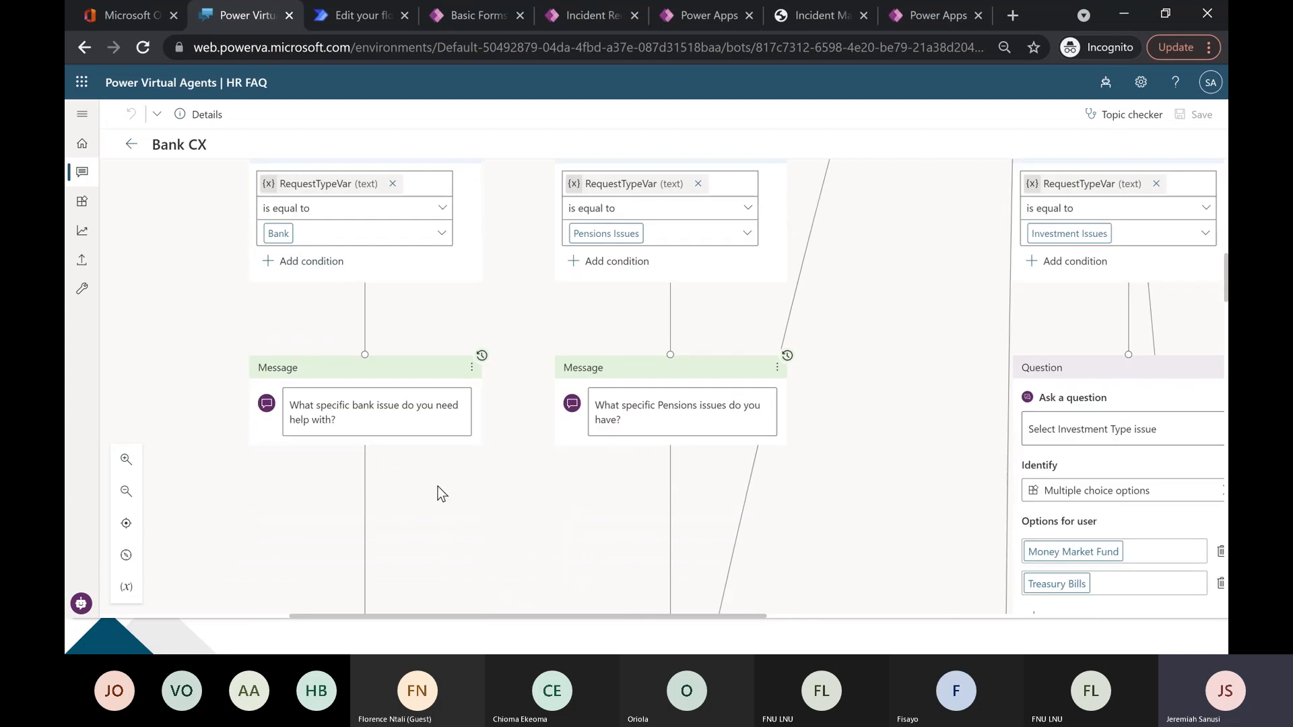
scroll(437, 487, down, 8)
scroll(377, 504, down, 3)
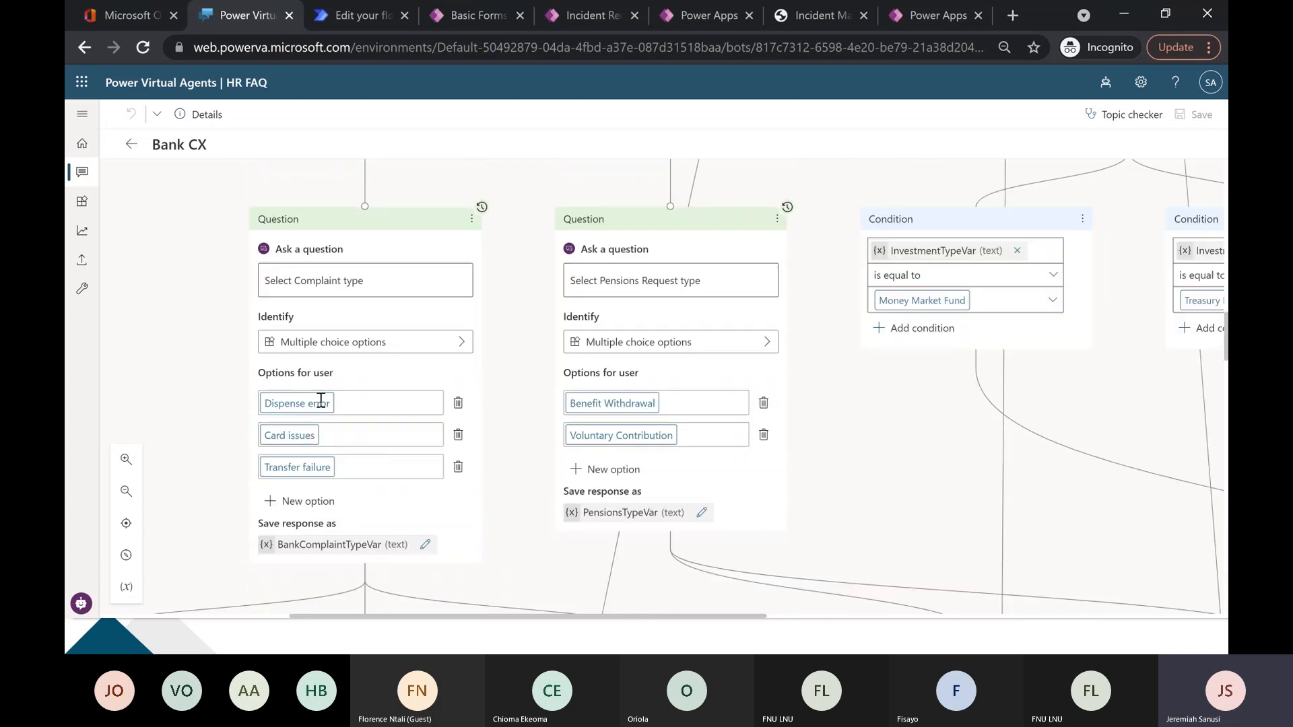
scroll(290, 412, down, 6)
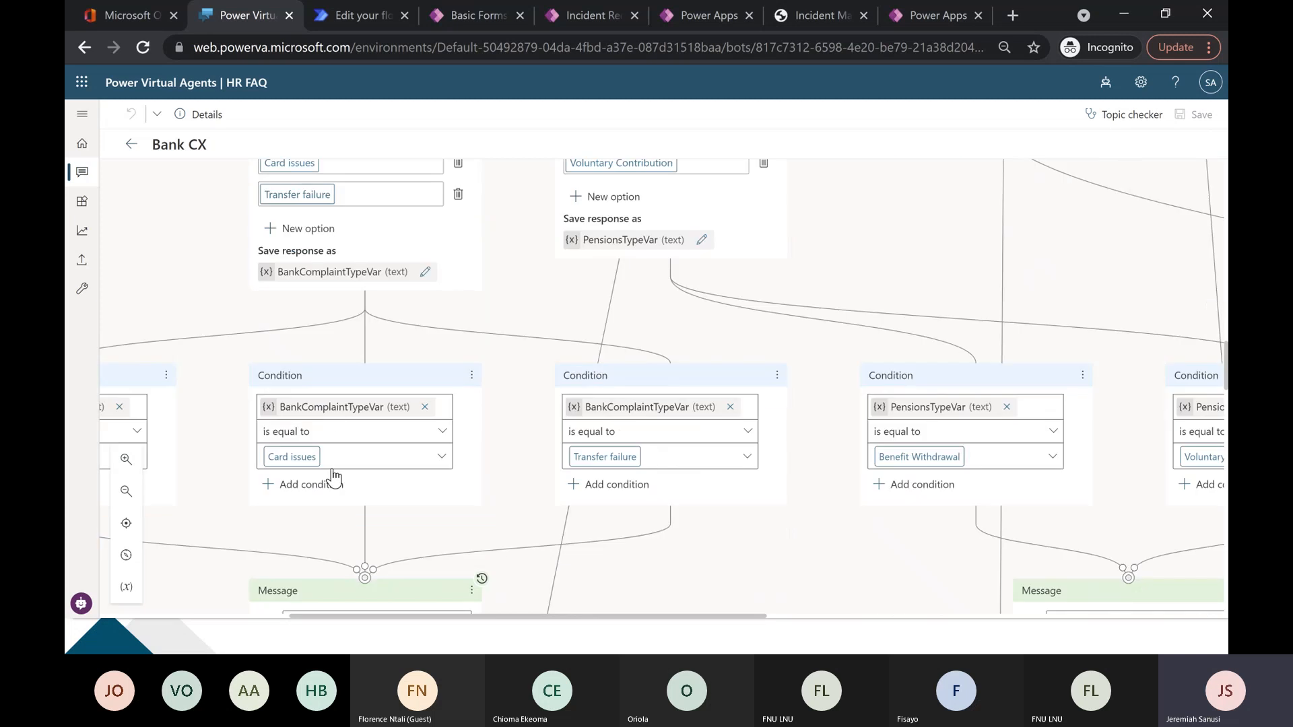
drag(507, 500, 815, 222)
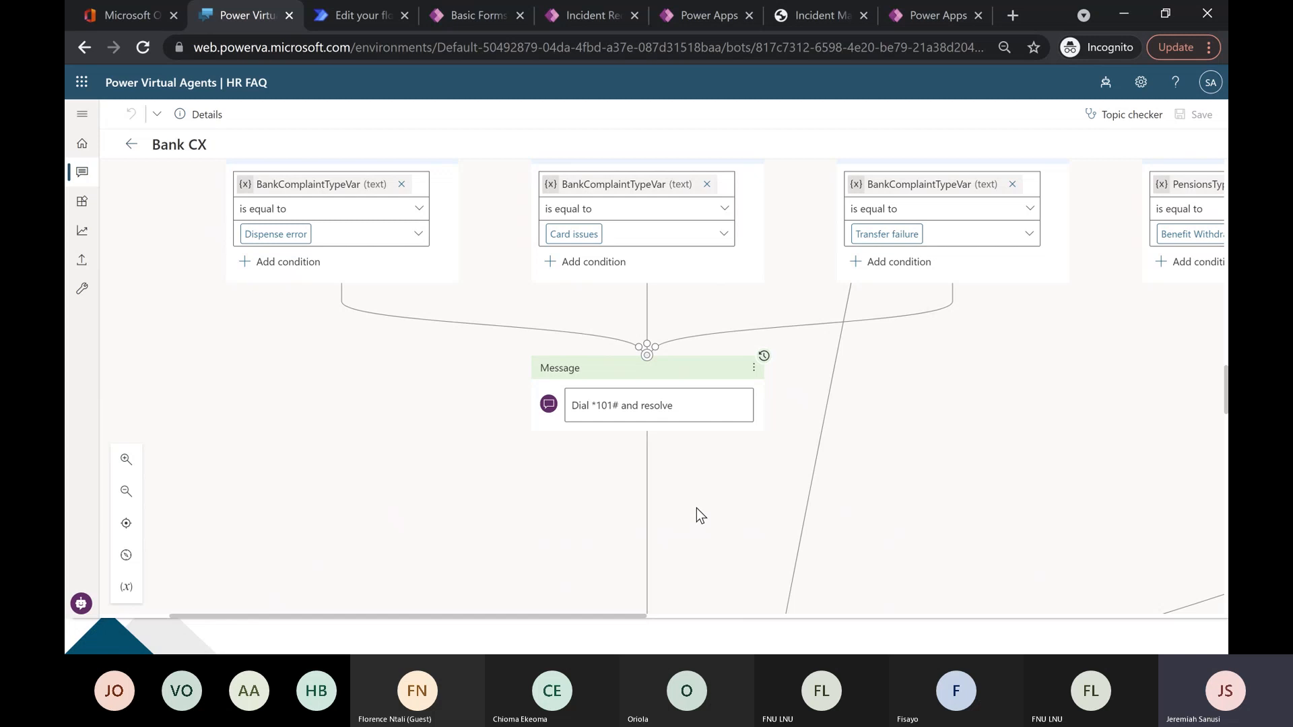
scroll(696, 508, down, 4)
scroll(525, 474, down, 2)
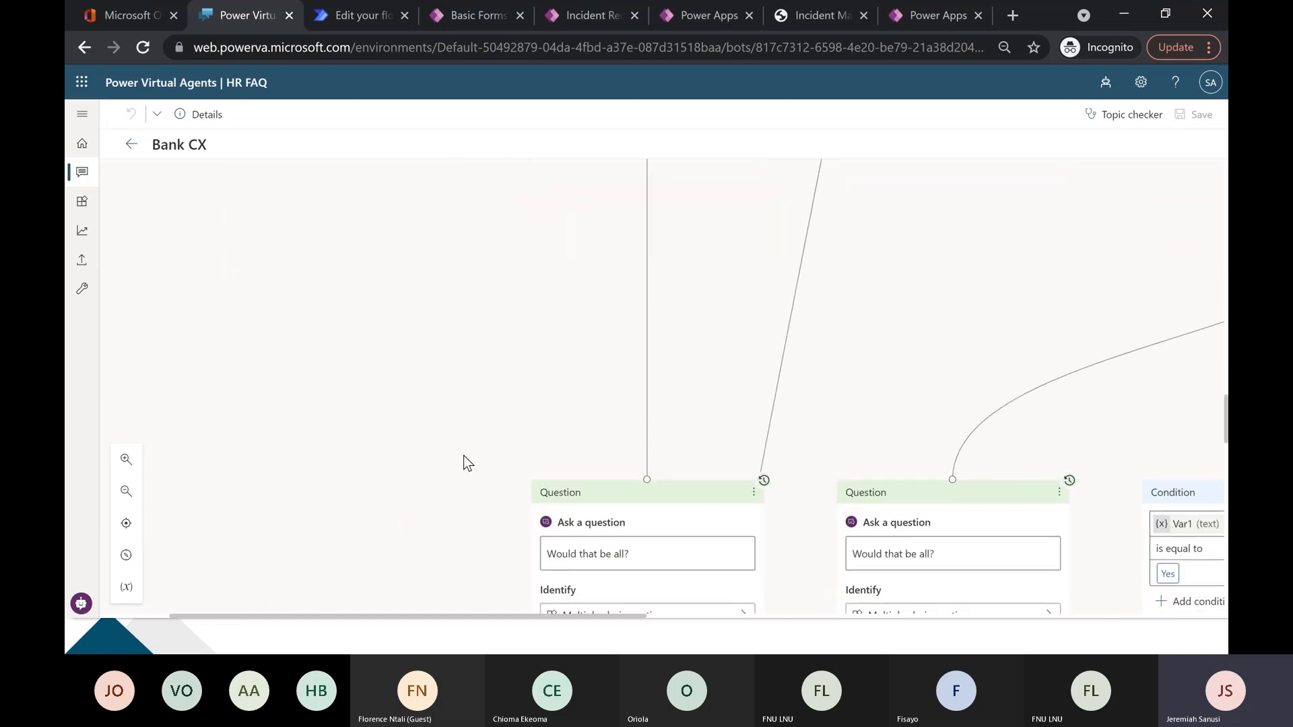
Return to the Wogepeef Enquiry Topic in Edge and examine its three interest branches, link messages and shared follow-up question.
key(alt+Tab)
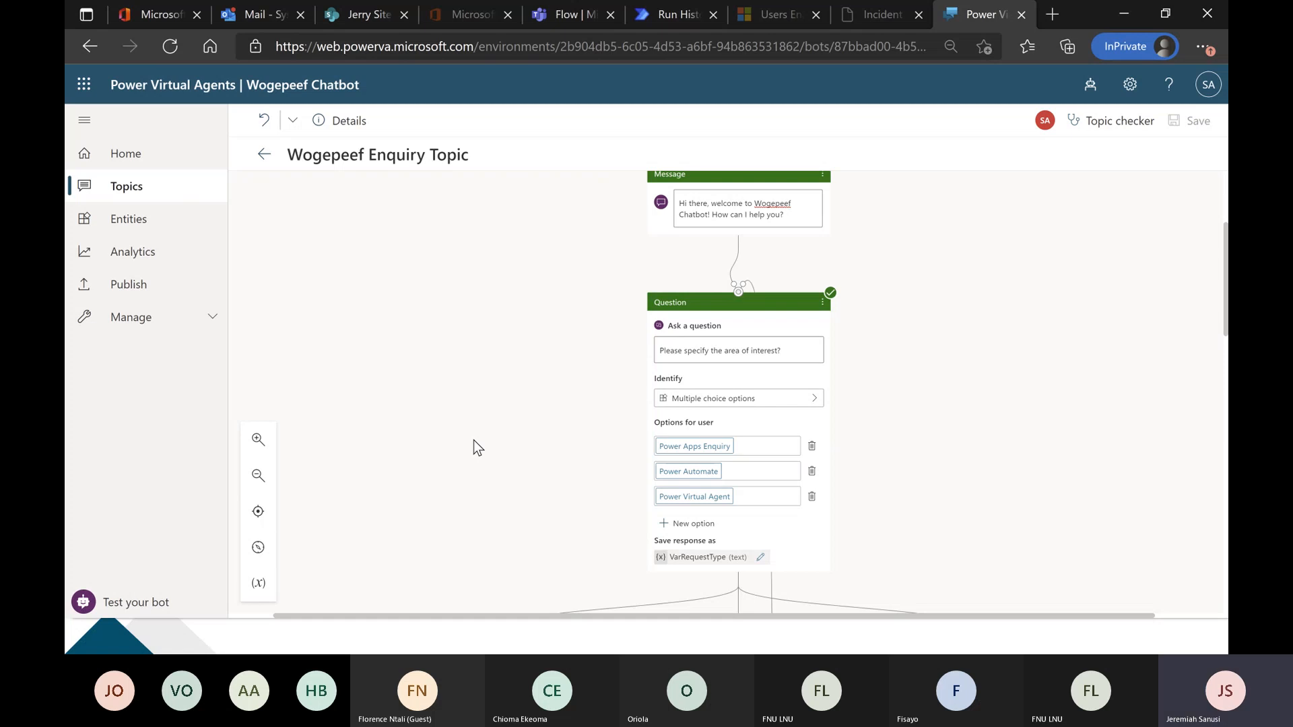
scroll(471, 438, down, 3)
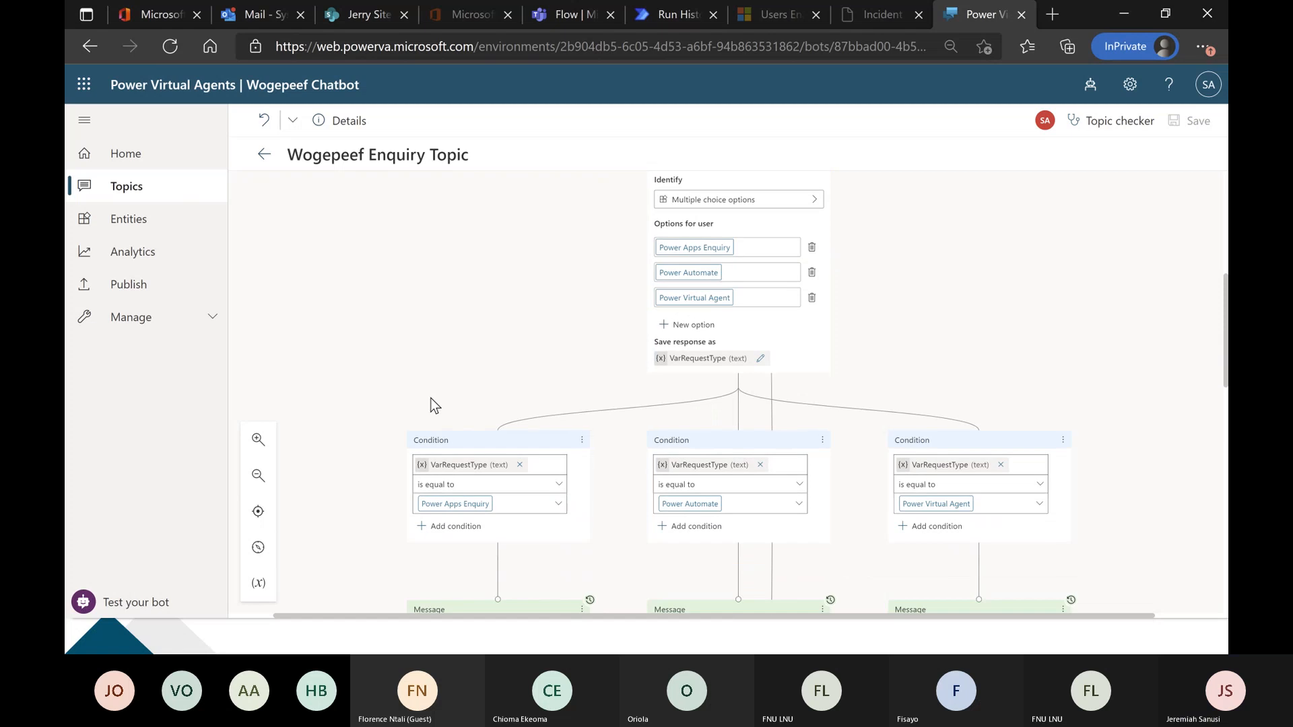
scroll(354, 418, down, 4)
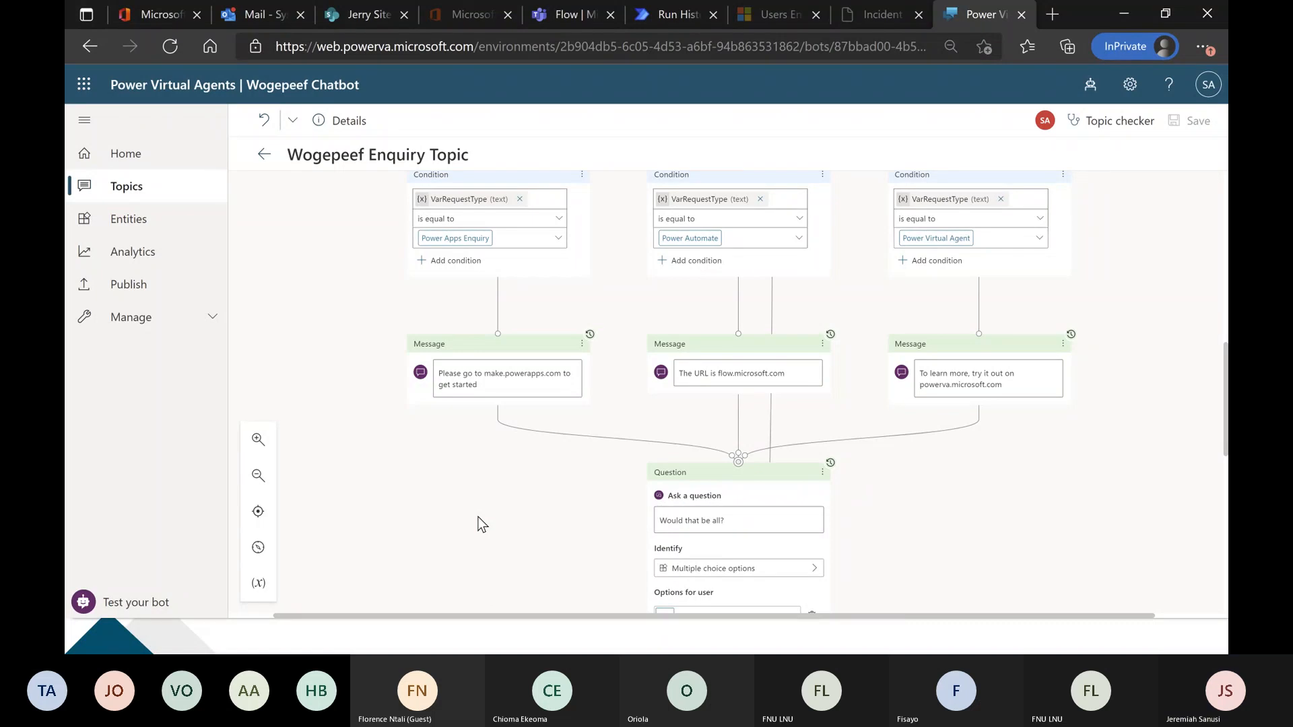
scroll(481, 524, down, 5)
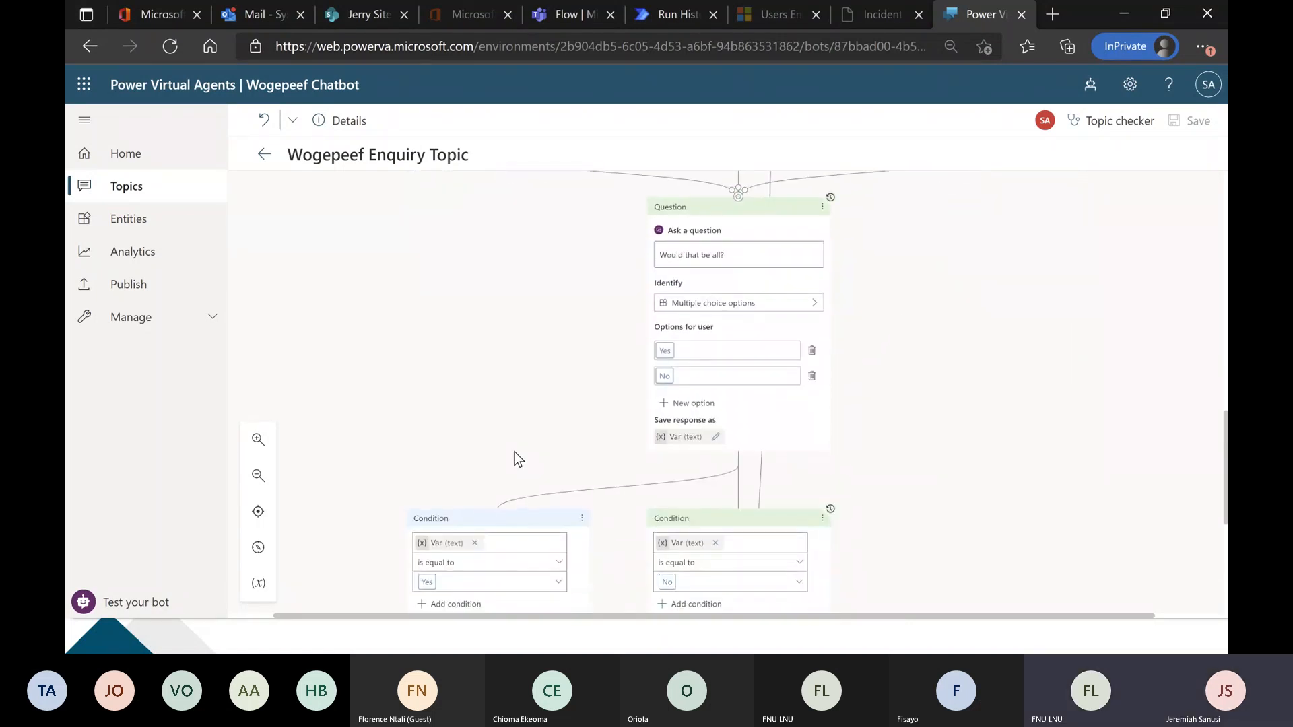
scroll(526, 468, down, 3)
scroll(647, 542, up, 5)
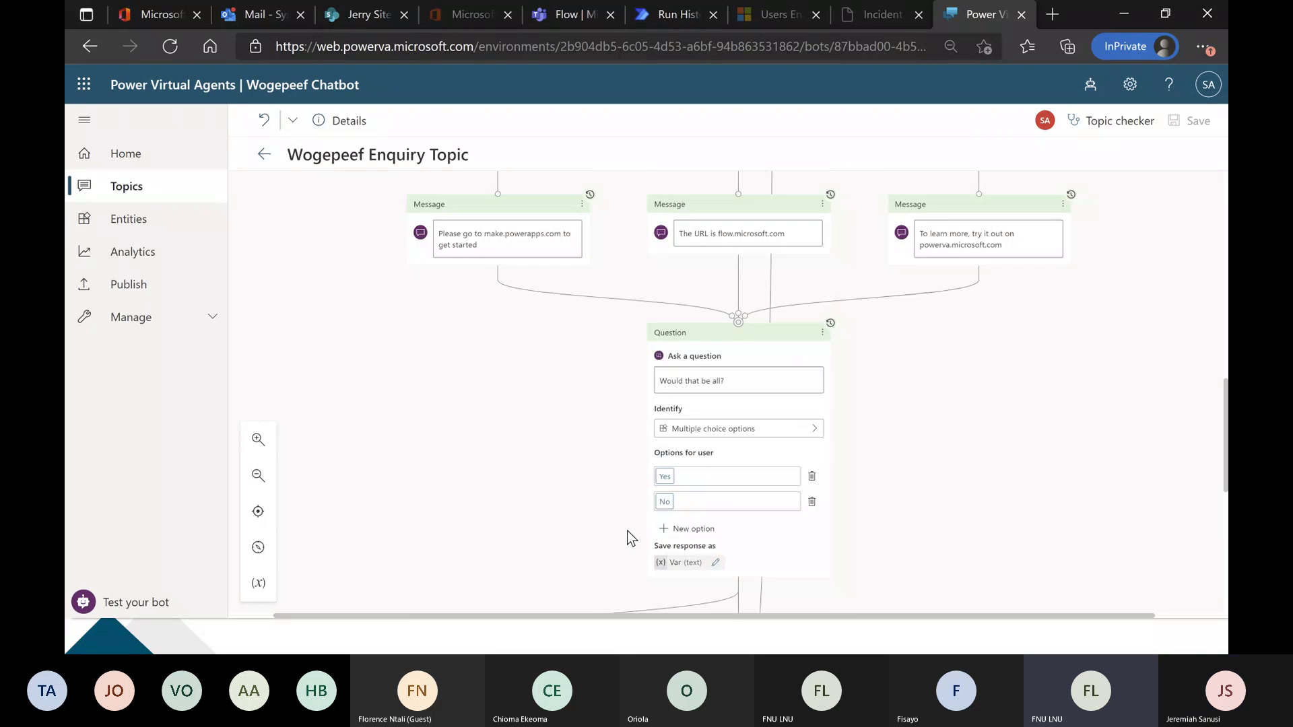
scroll(627, 538, up, 5)
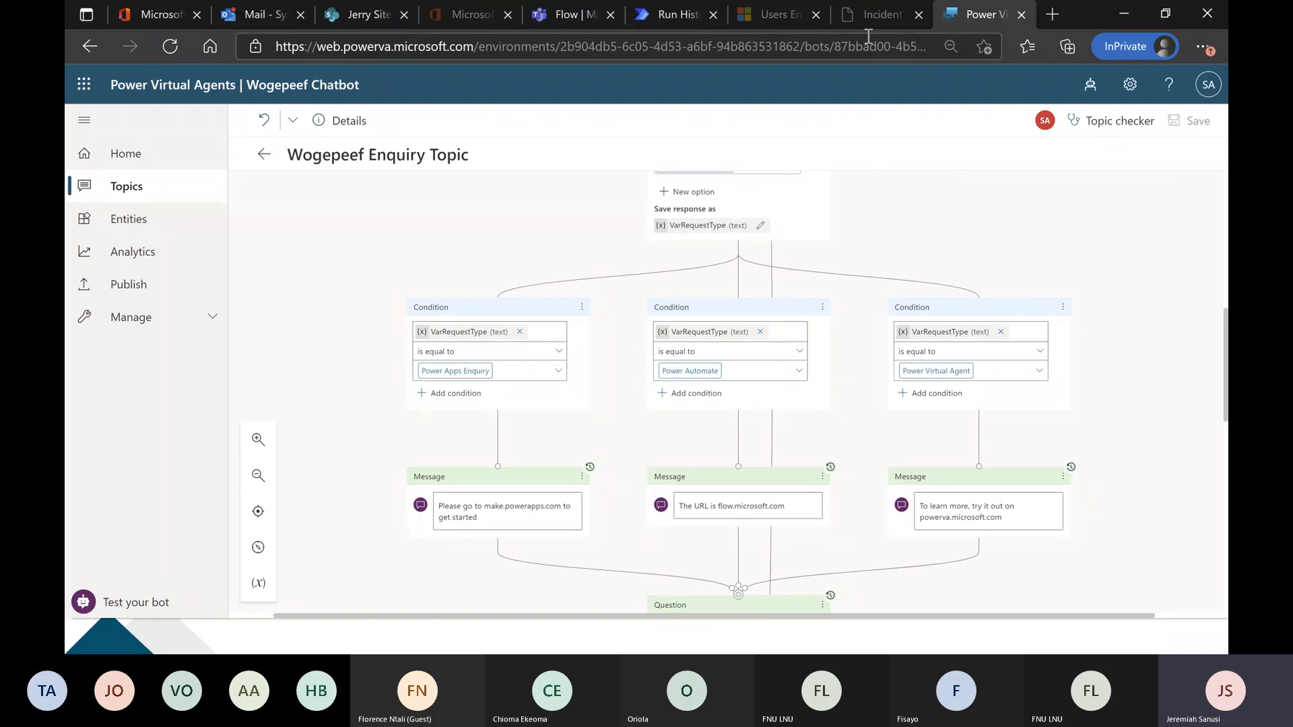
Open the Power Apps maker site, make.powerapps.com, in a new browser tab.
click(1052, 15)
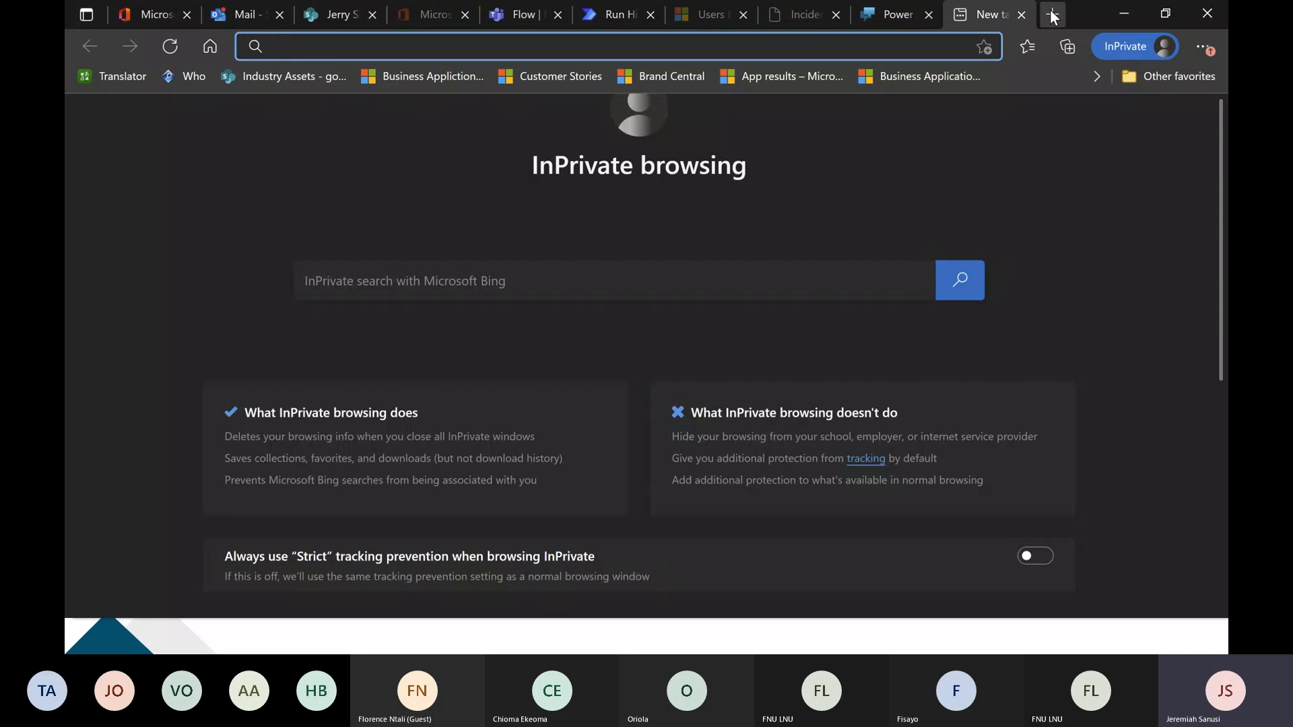
text(mak)
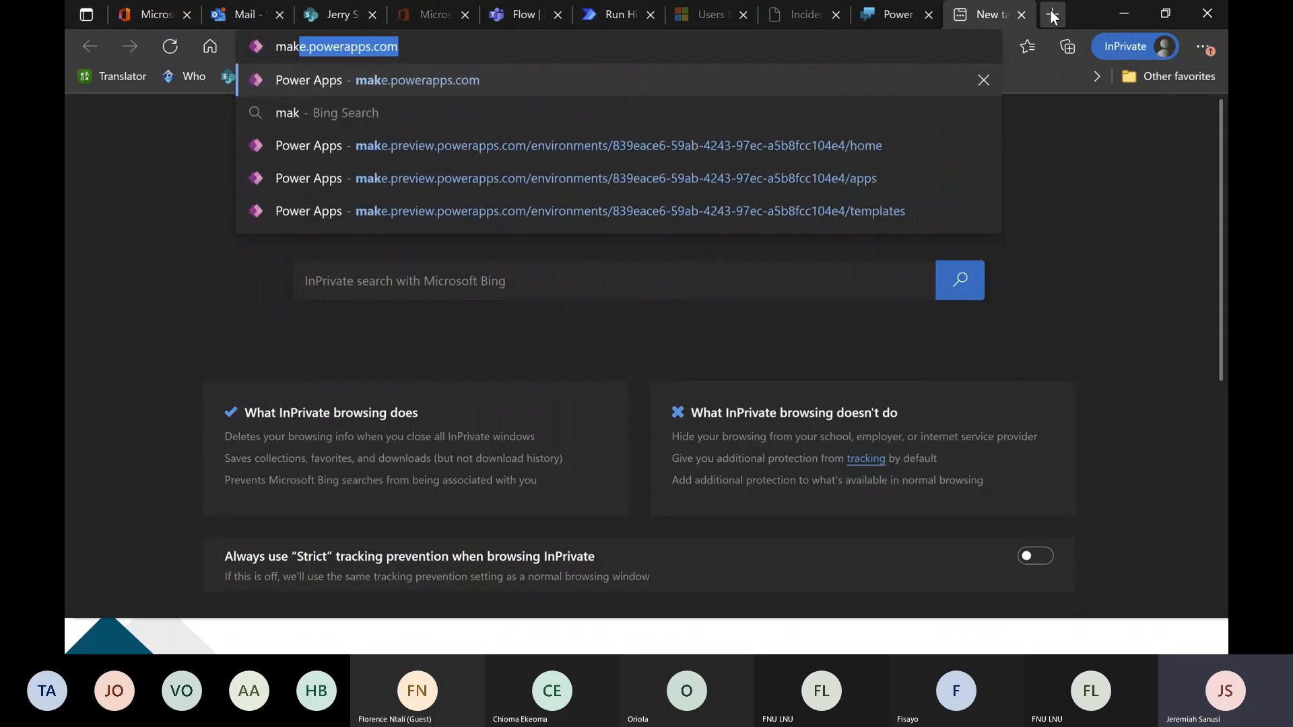
key(Return)
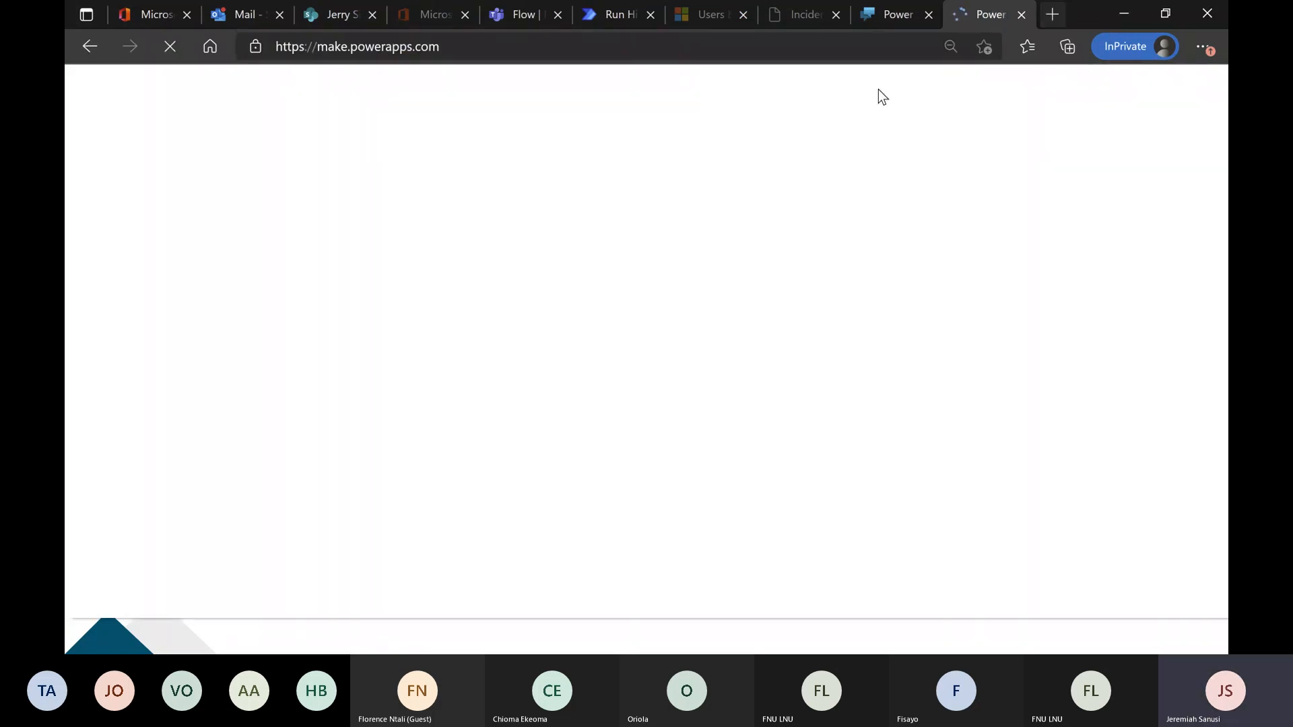
Examine the Custom Portal's incident list and the New Incident form's fields, and return to the Incident Management page.
click(807, 16)
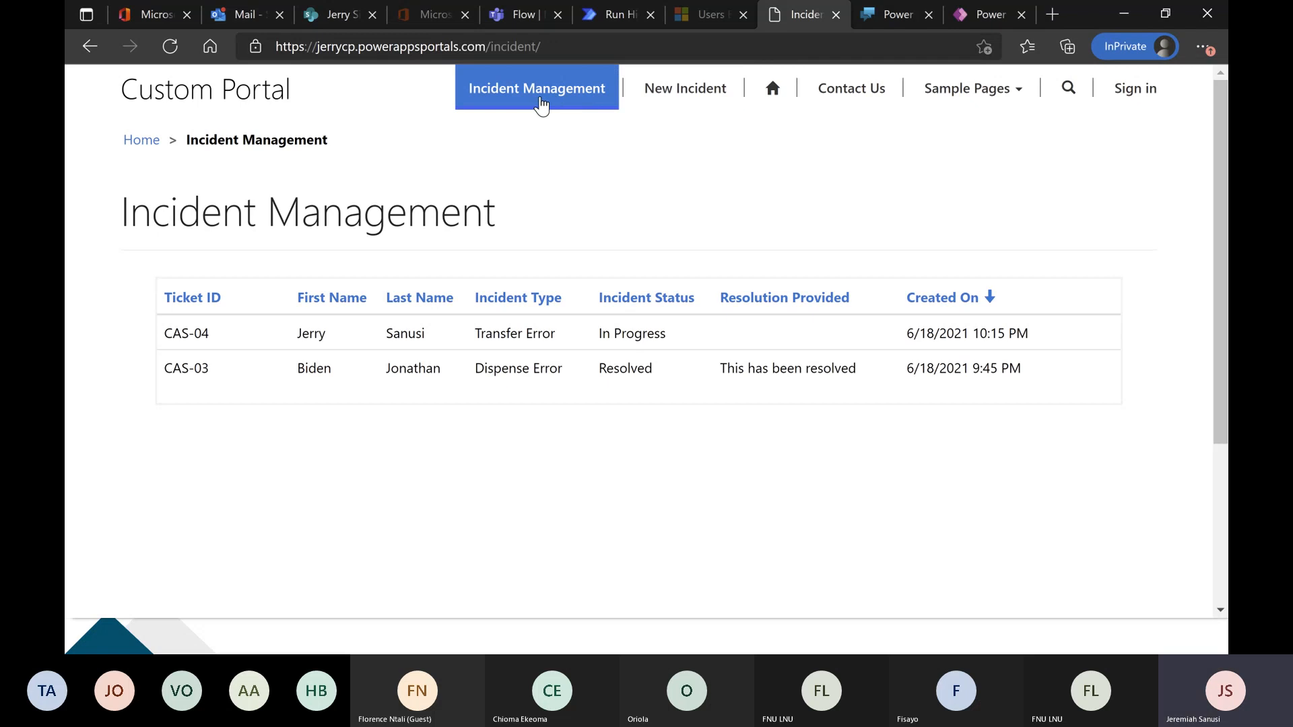
click(557, 102)
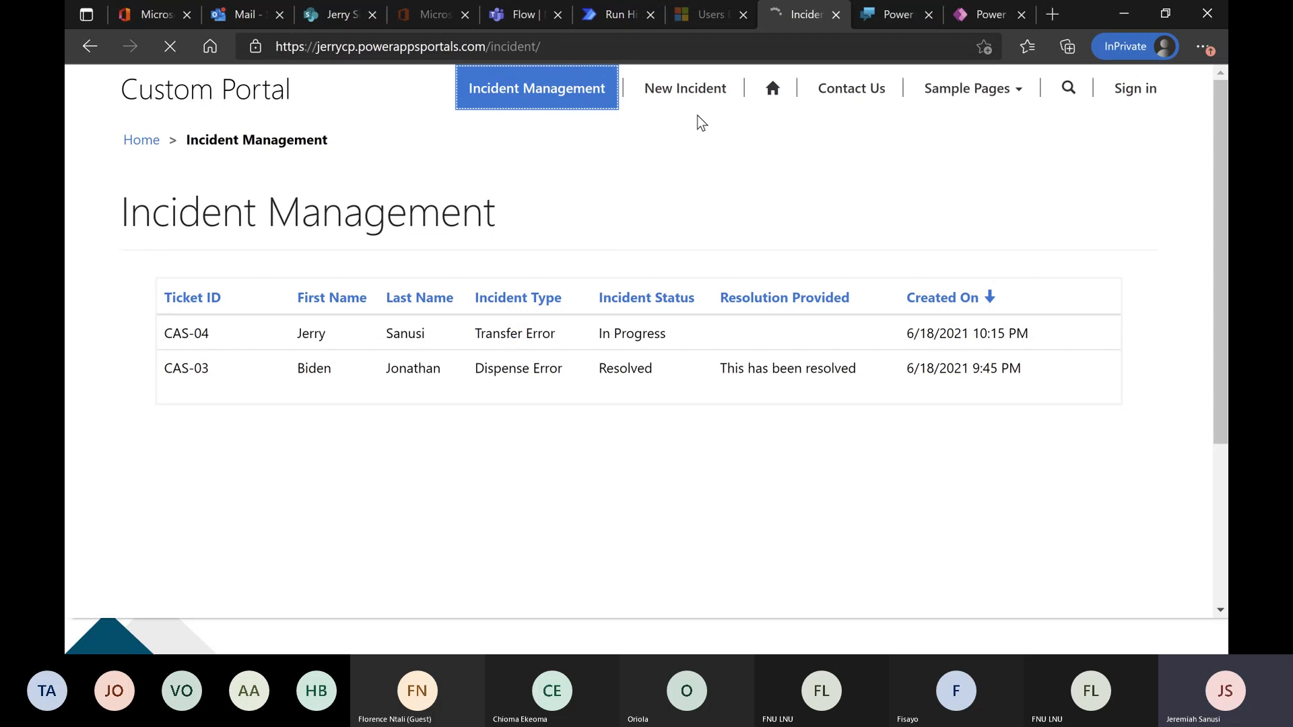
click(681, 108)
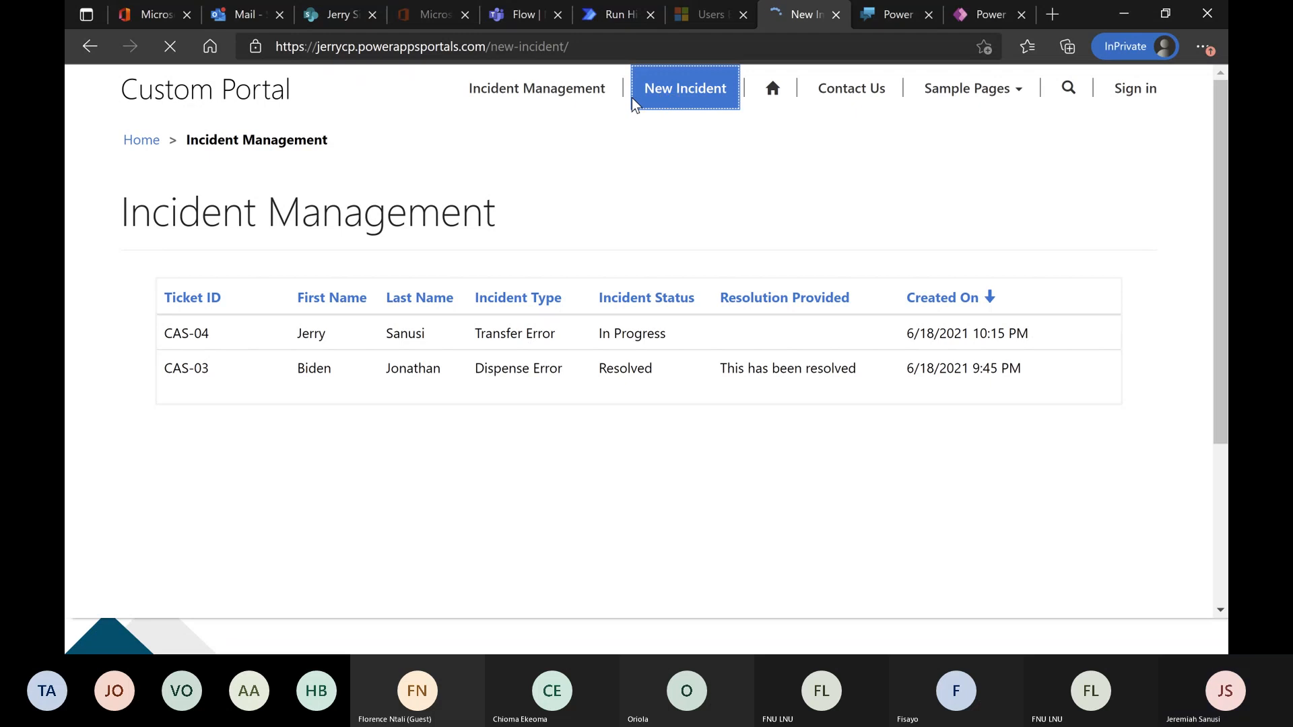
scroll(335, 240, down, 3)
click(346, 173)
click(264, 242)
click(318, 323)
click(316, 390)
click(317, 387)
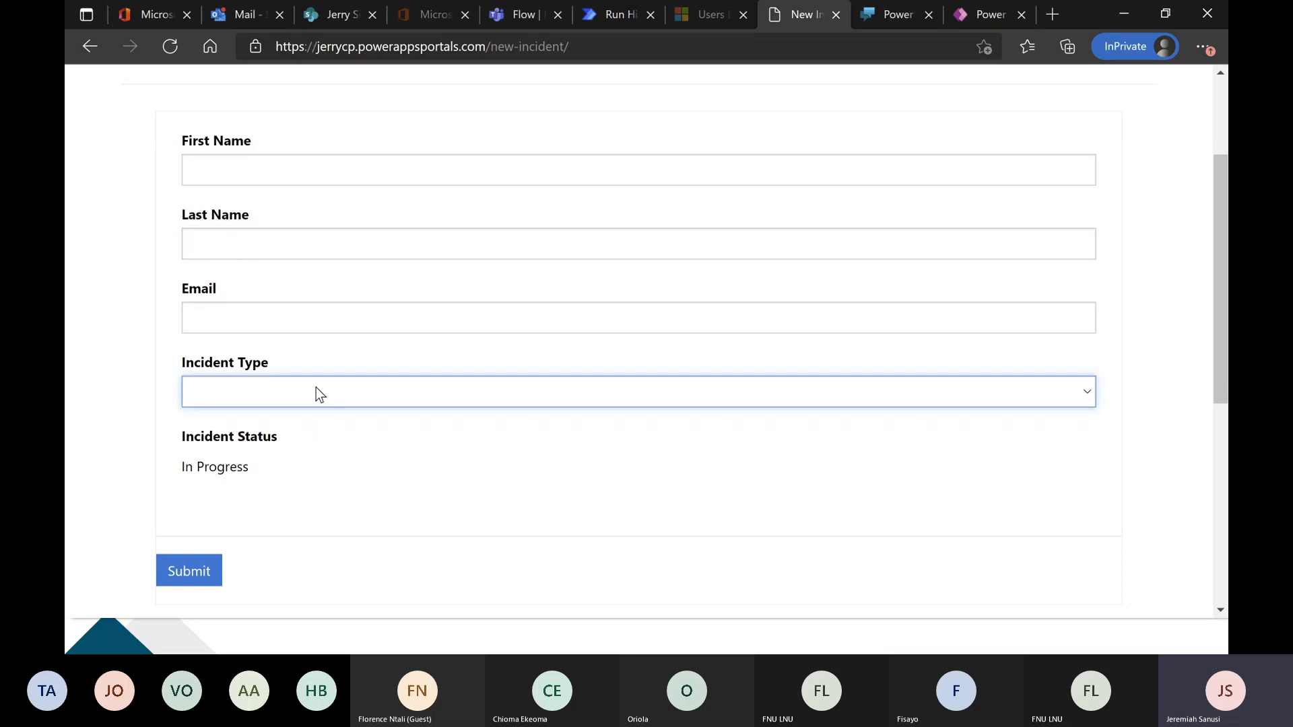
scroll(663, 208, up, 3)
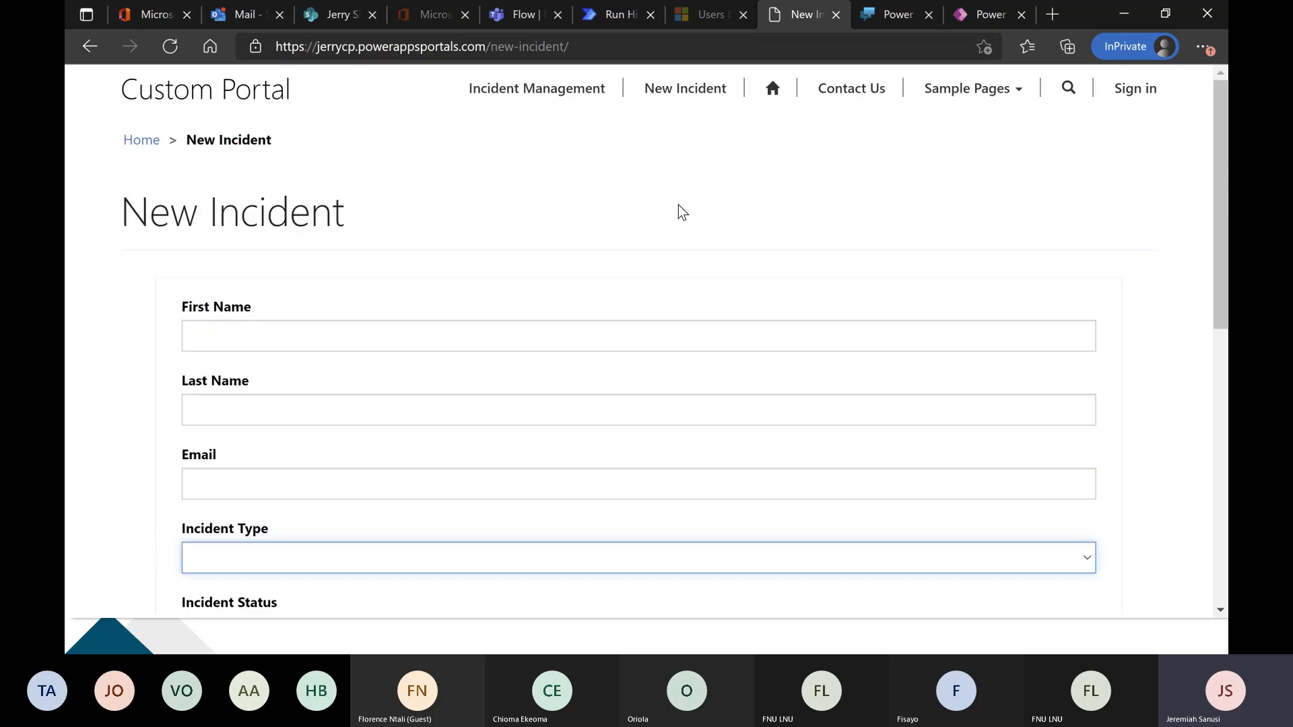
click(552, 97)
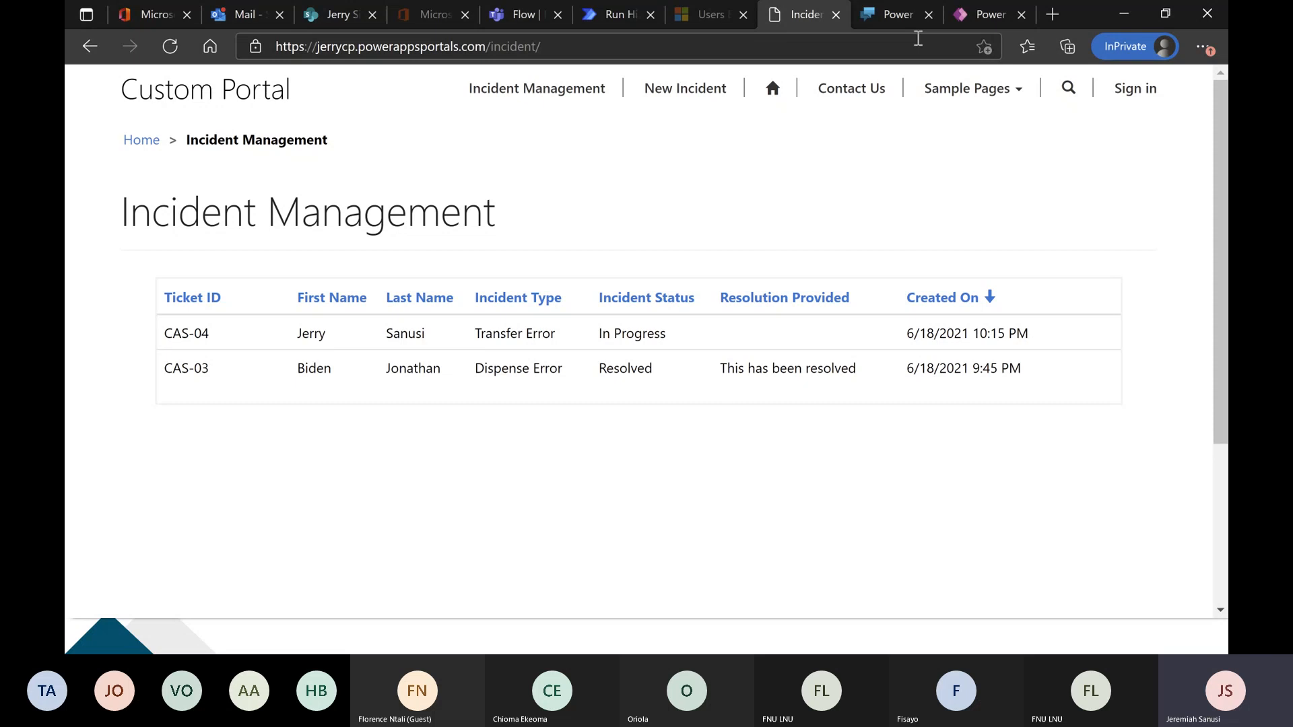
View the Incident Management table's data in Power Apps and compare its records with the portal's incident list.
click(984, 15)
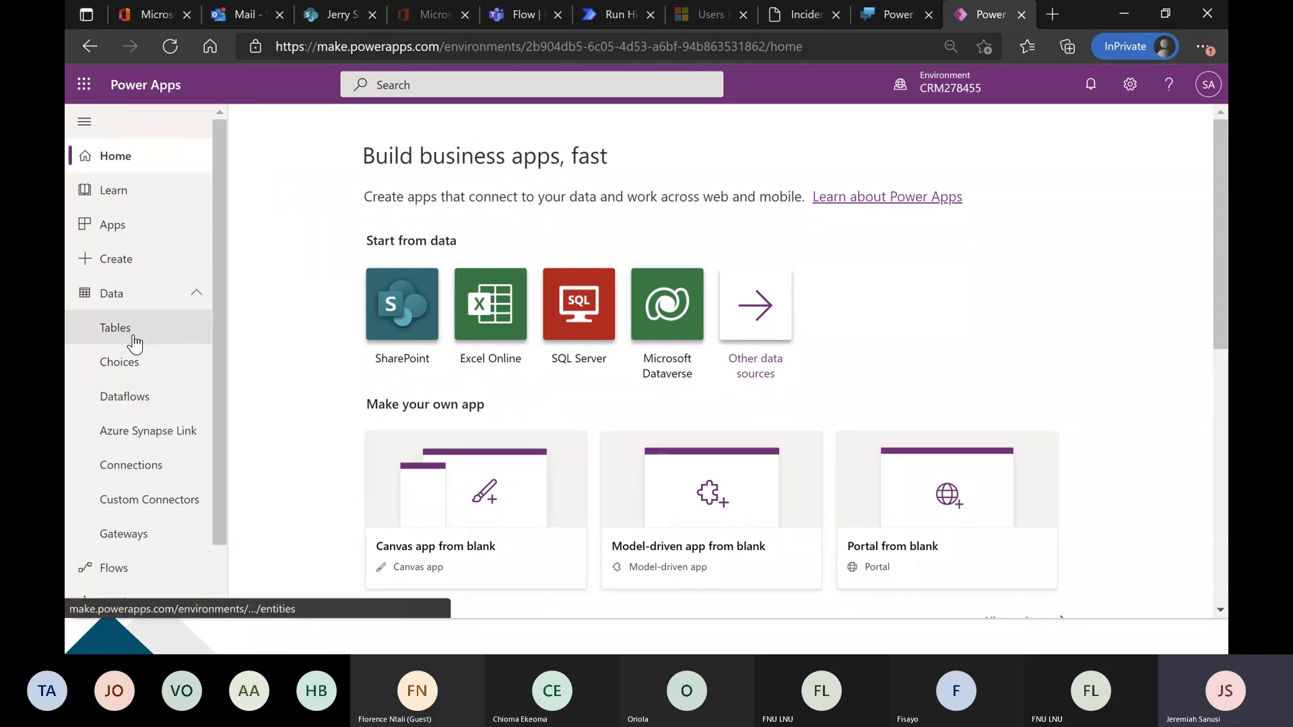
click(132, 337)
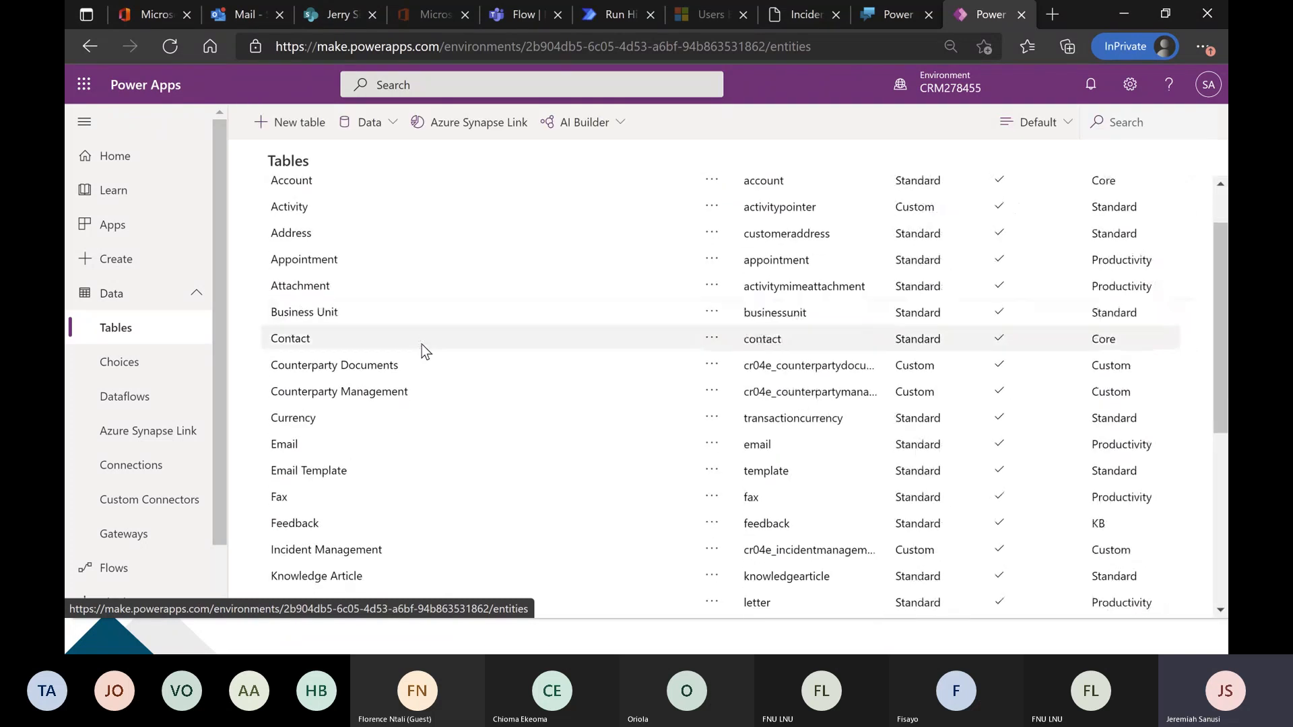
scroll(422, 345, down, 5)
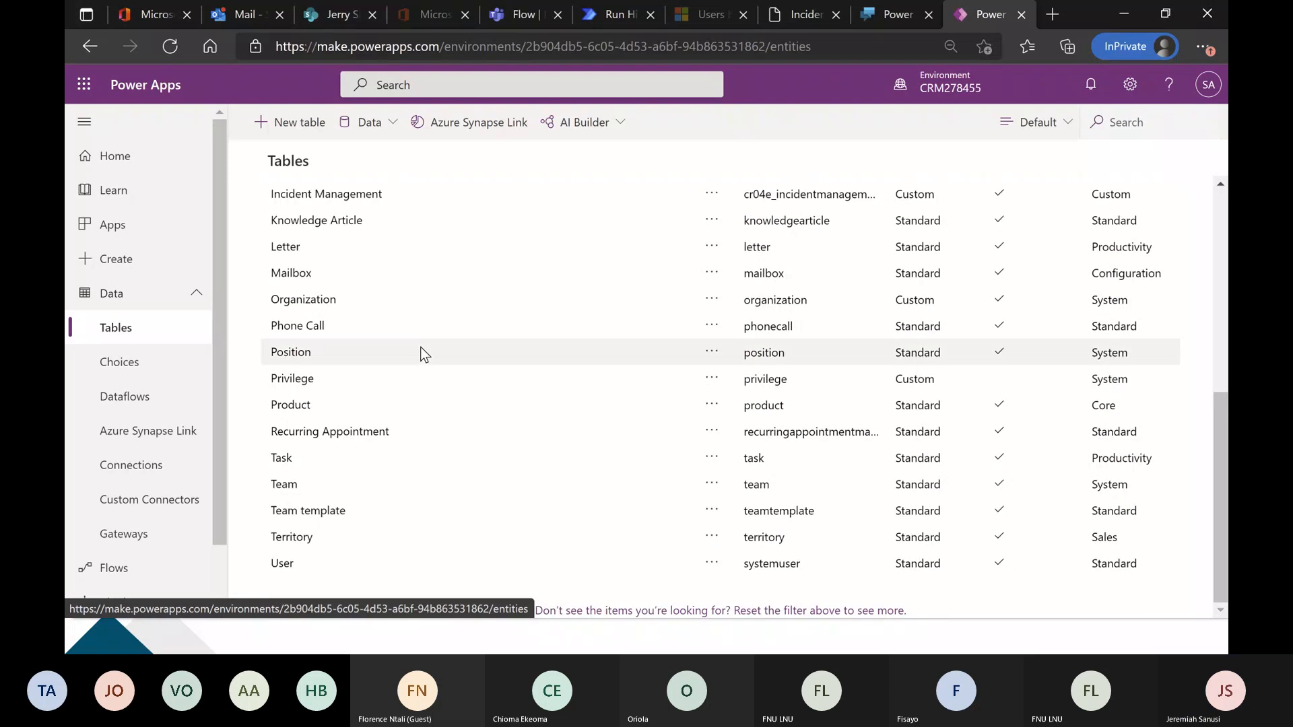
scroll(363, 293, up, 1)
click(339, 266)
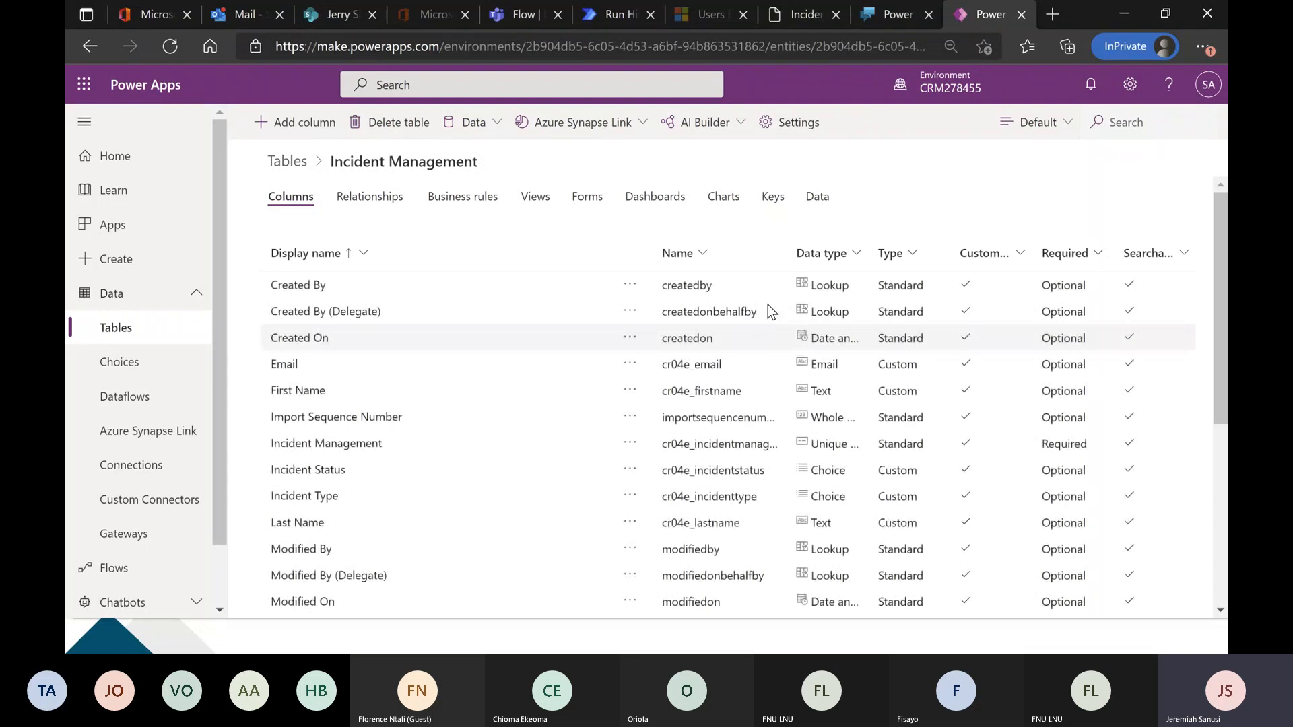
click(817, 196)
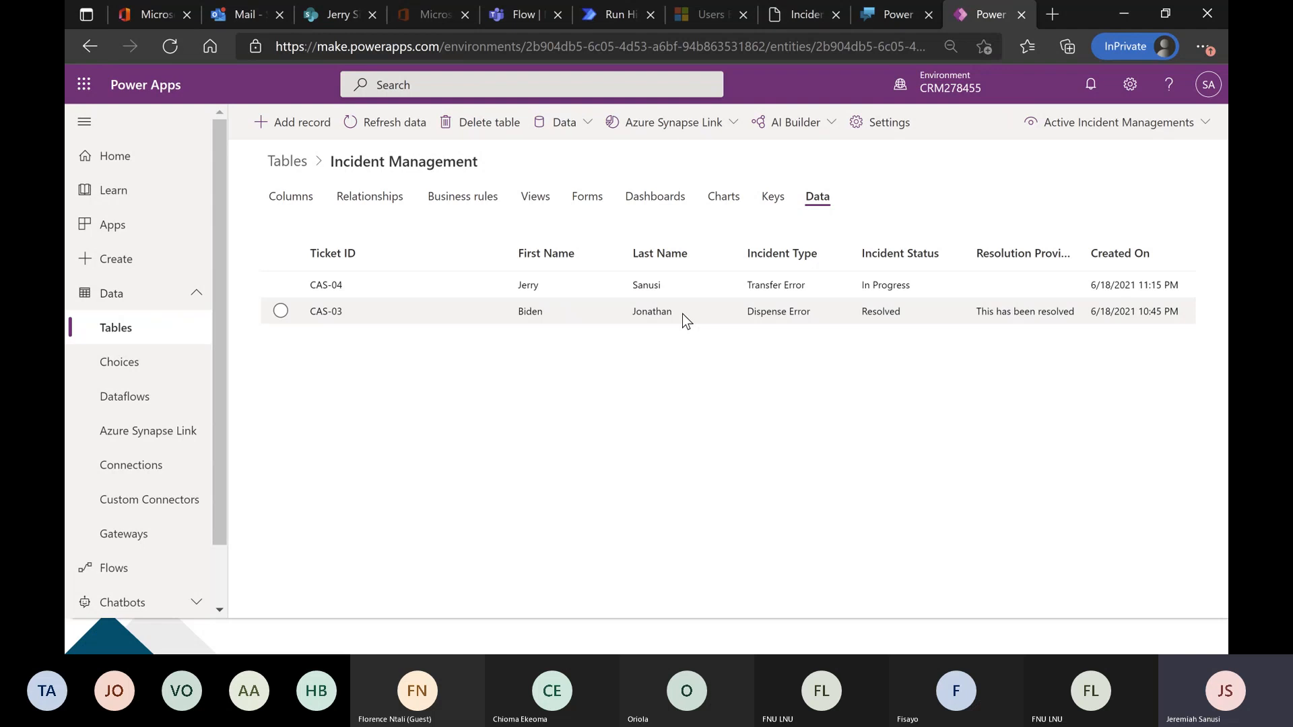
click(805, 14)
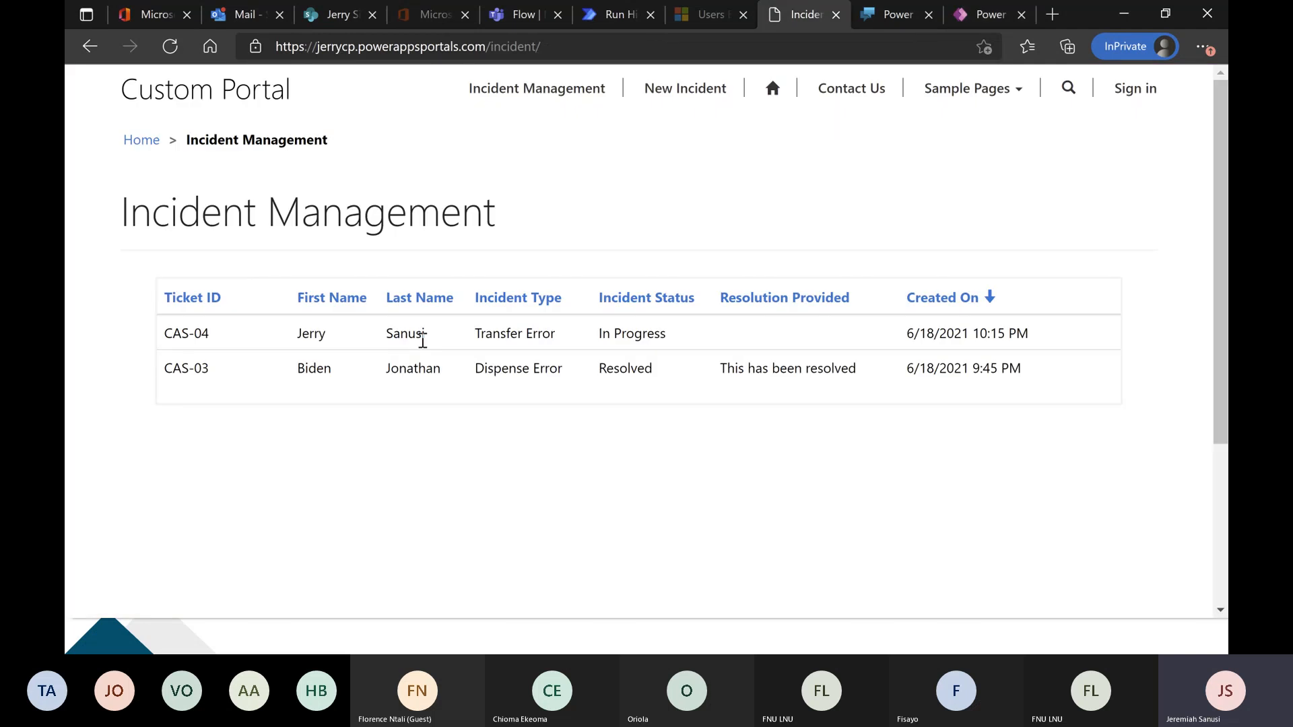
click(962, 15)
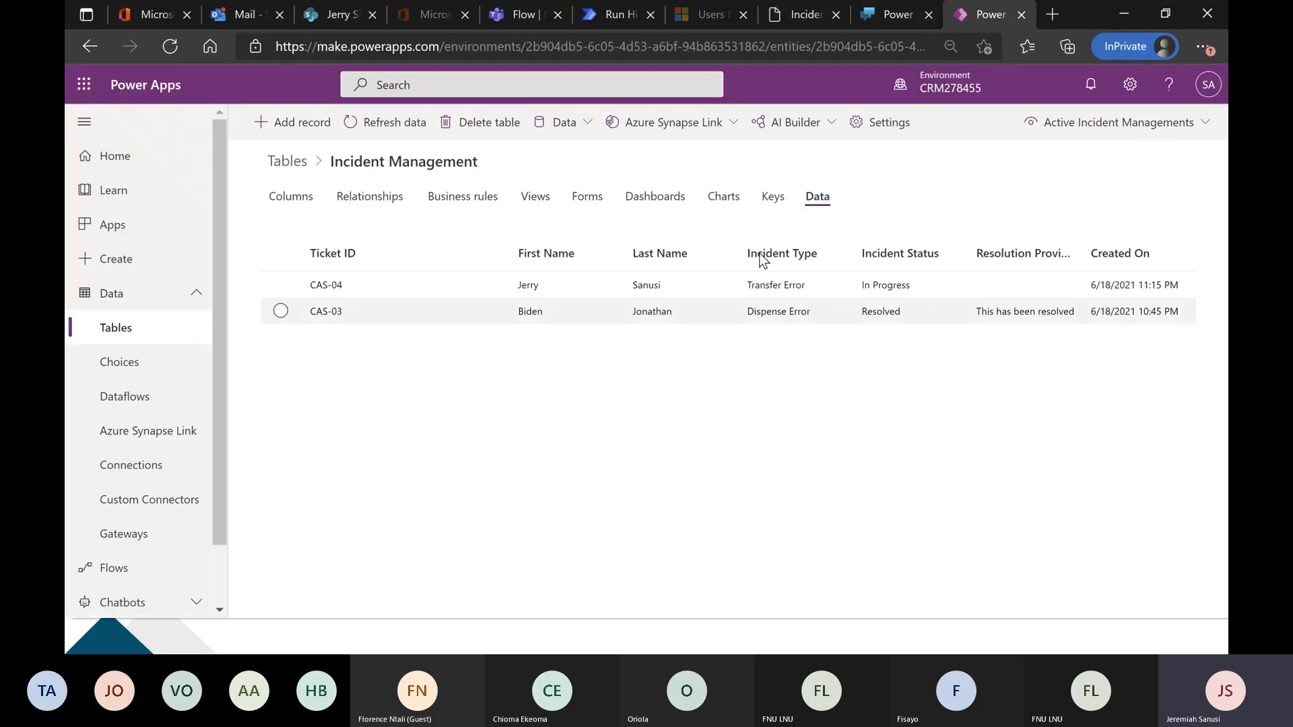
Share the portal's Incident Management page link in the Microsoft Teams meeting chat and return to the portal in Edge.
click(805, 14)
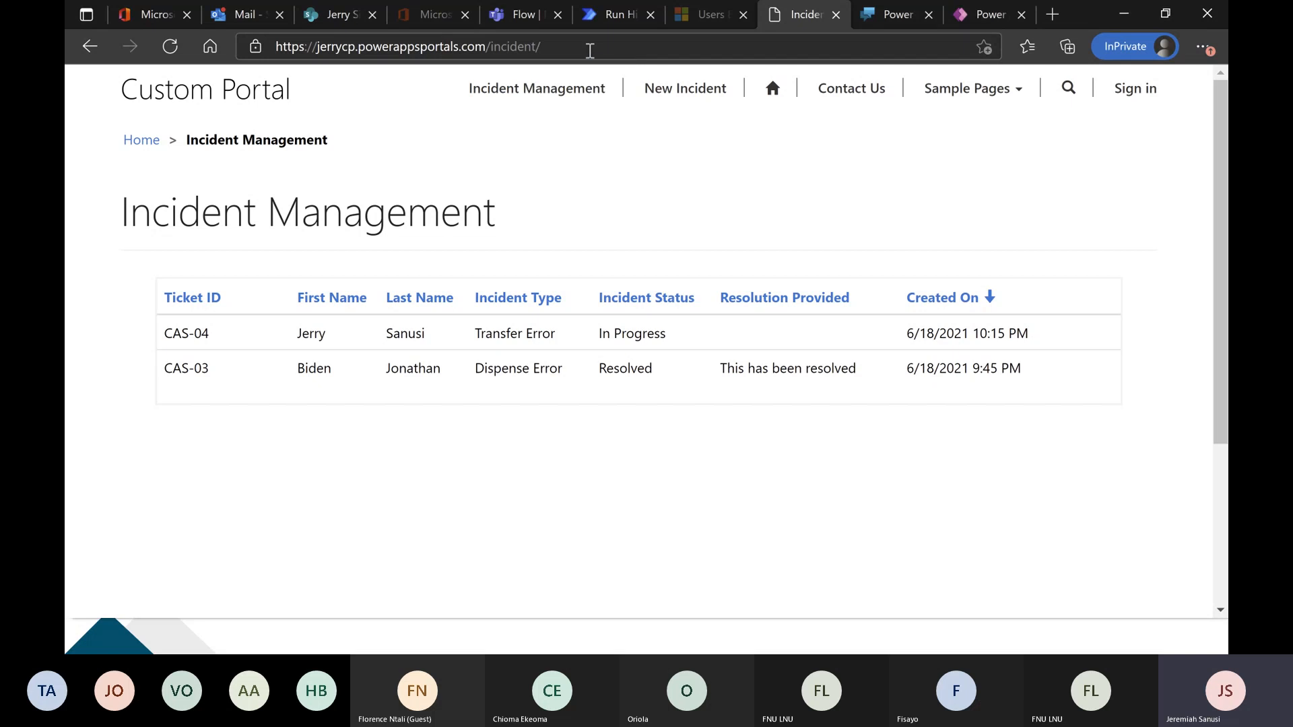
click(588, 47)
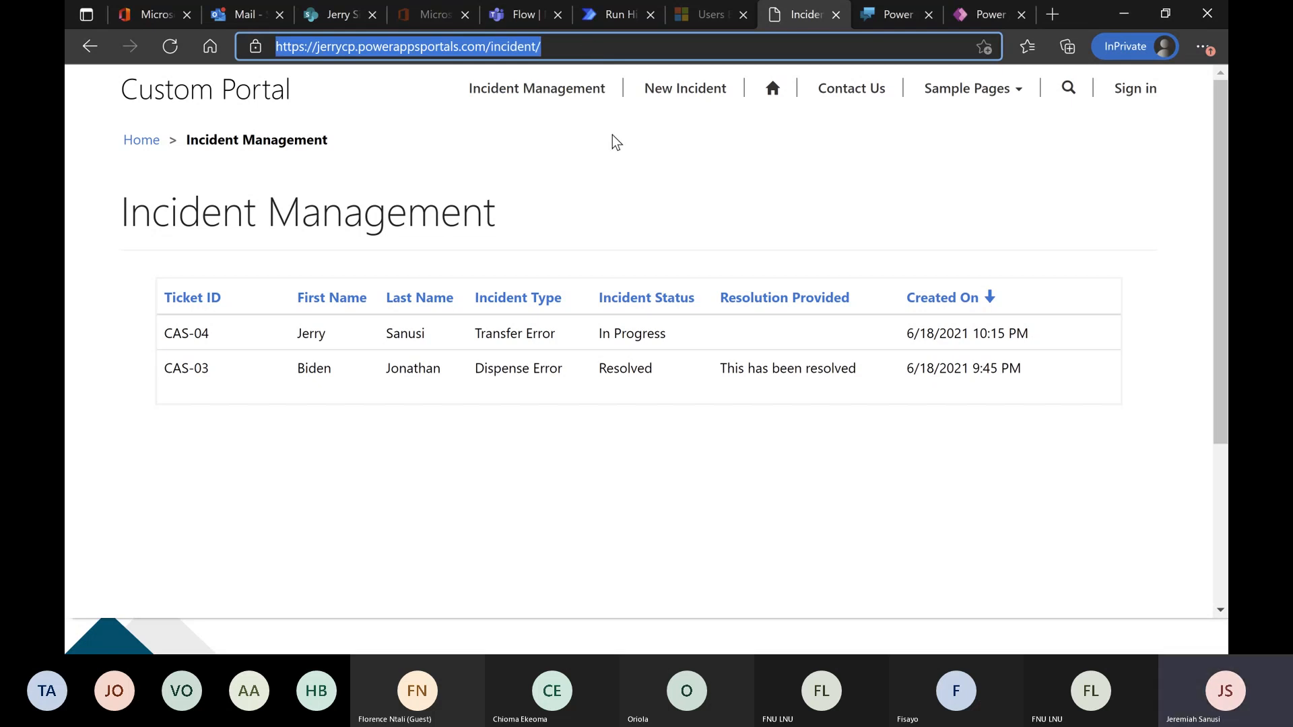
key(alt+Tab)
key(alt+Tab)
key(alt+Tab)
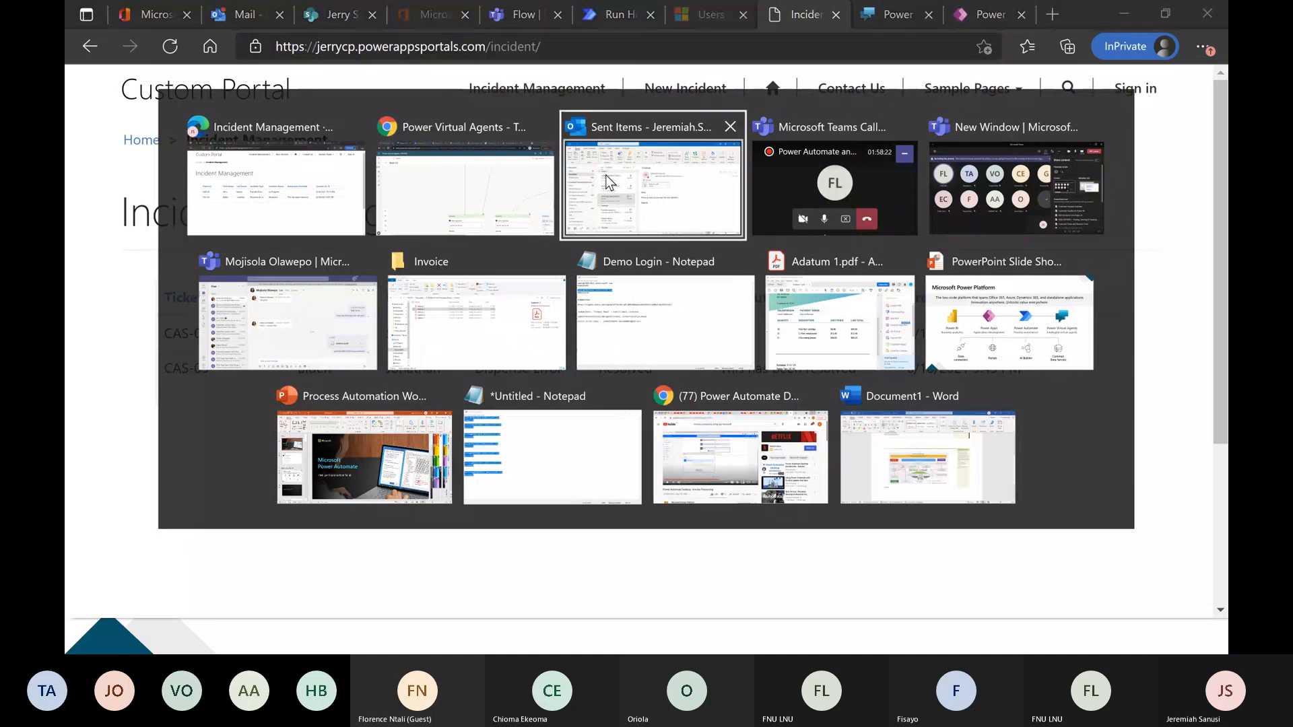
key(alt+Tab)
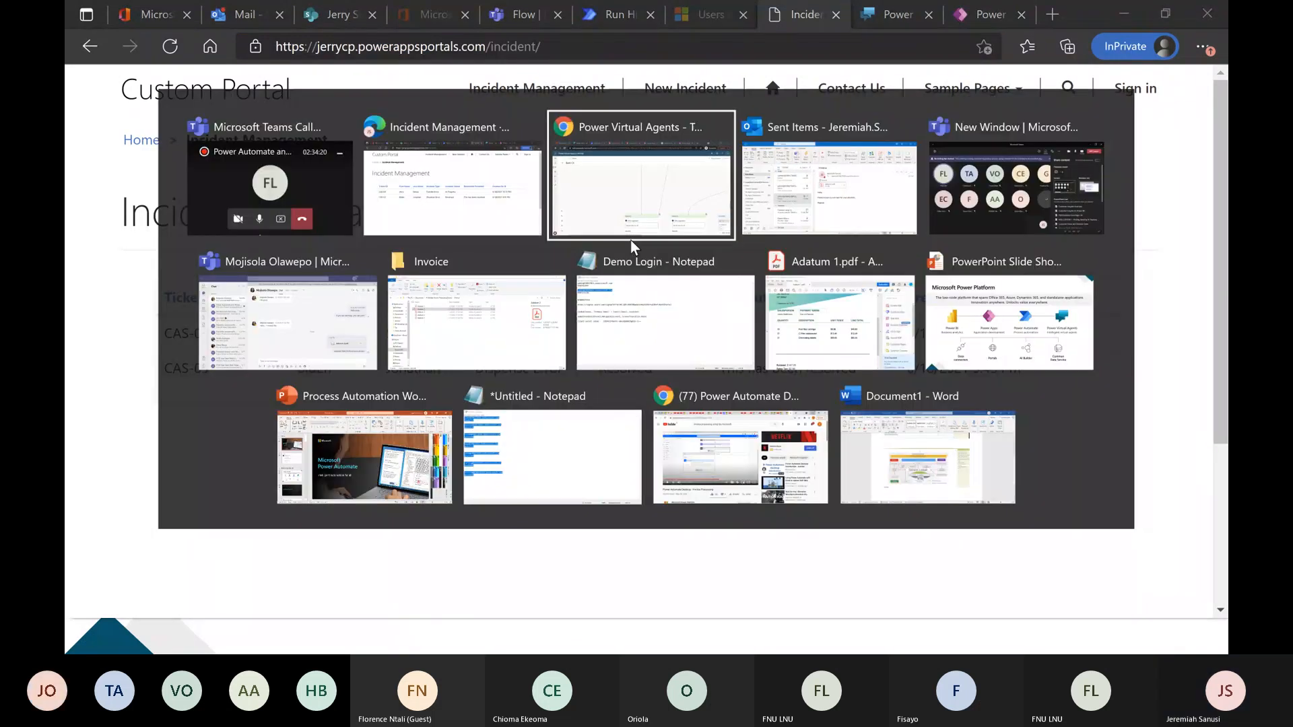
click(1081, 555)
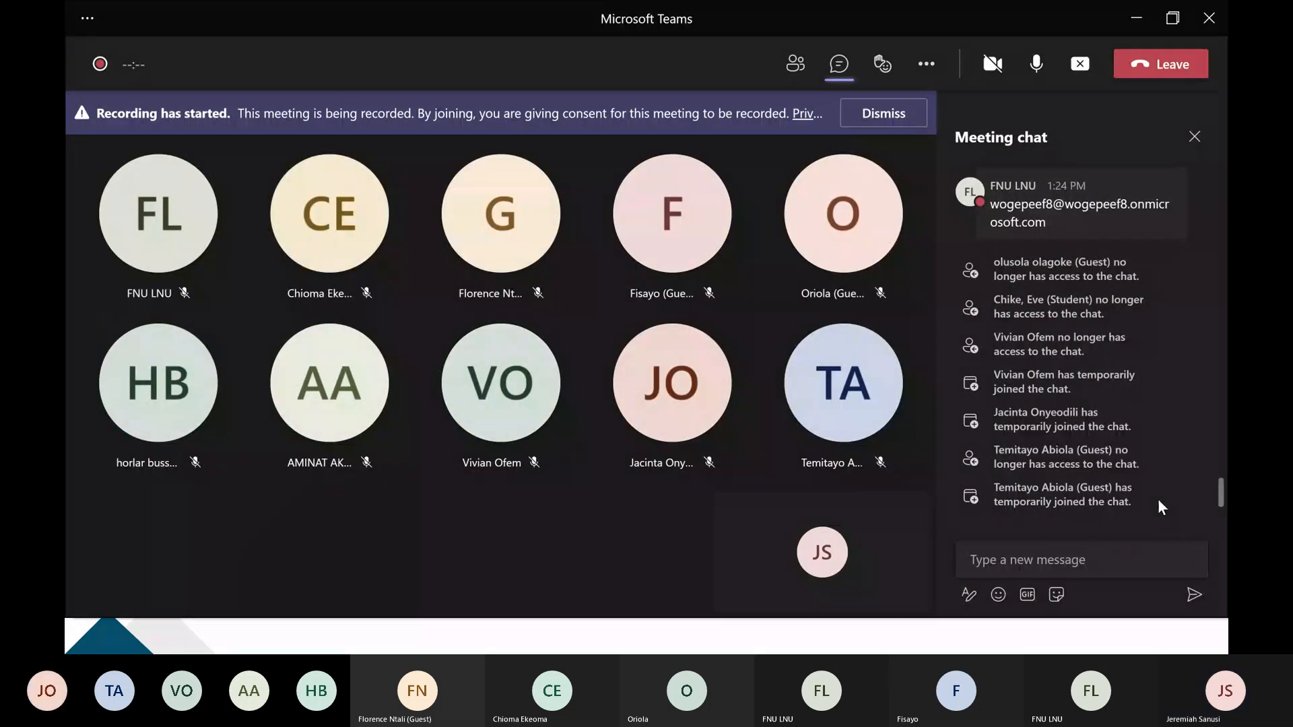
click(1092, 559)
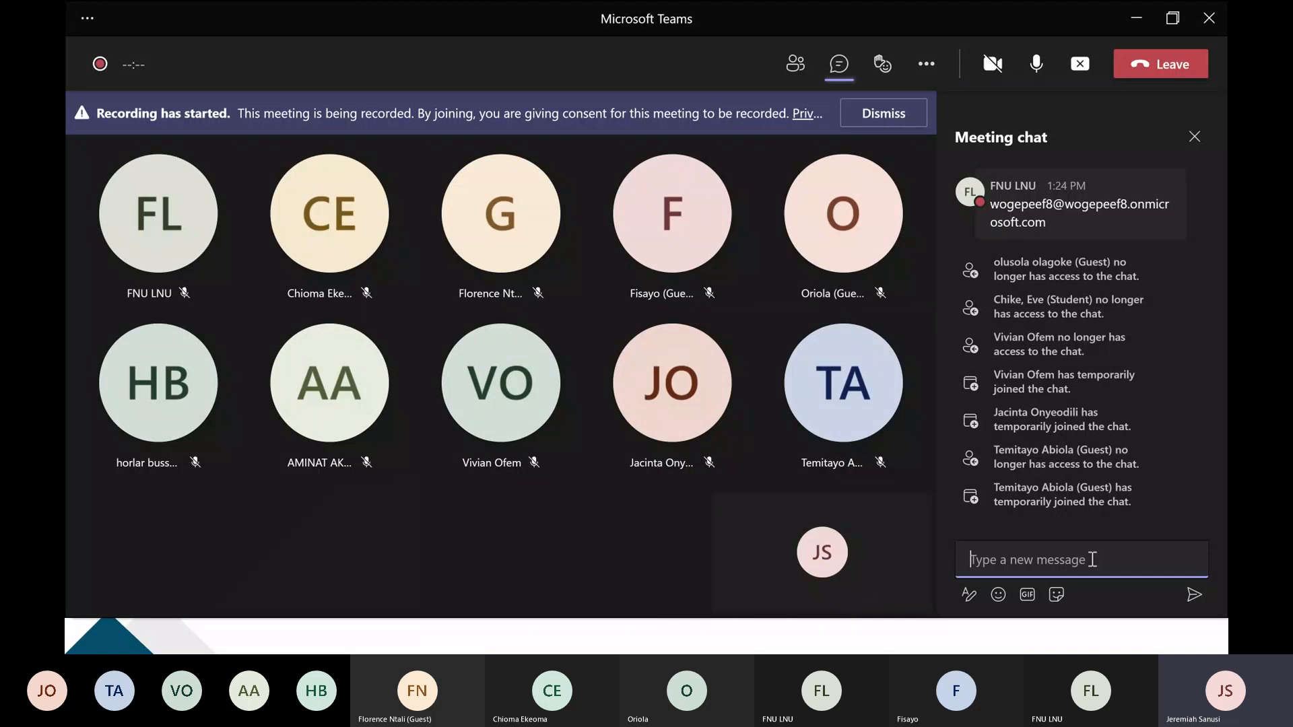
text(Incident Management · Custom Portal (powerappsportals.com))
key(Return)
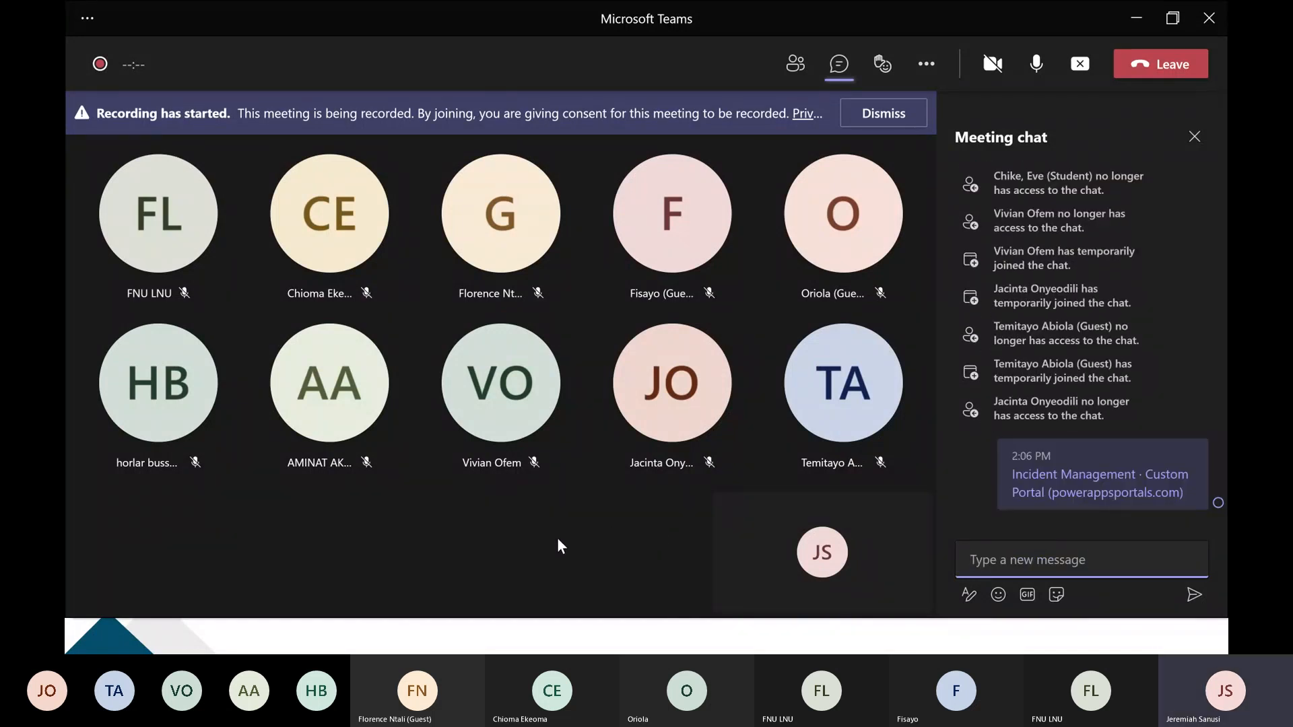
key(alt+Tab)
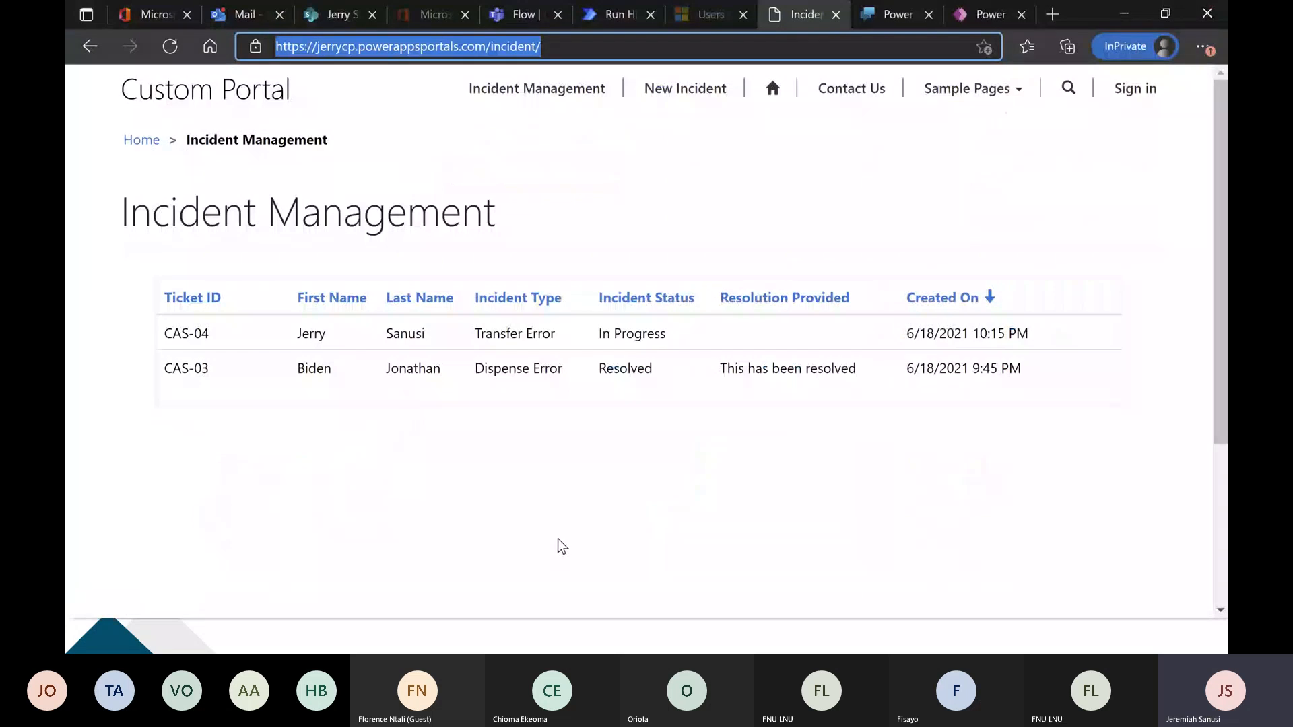
click(559, 544)
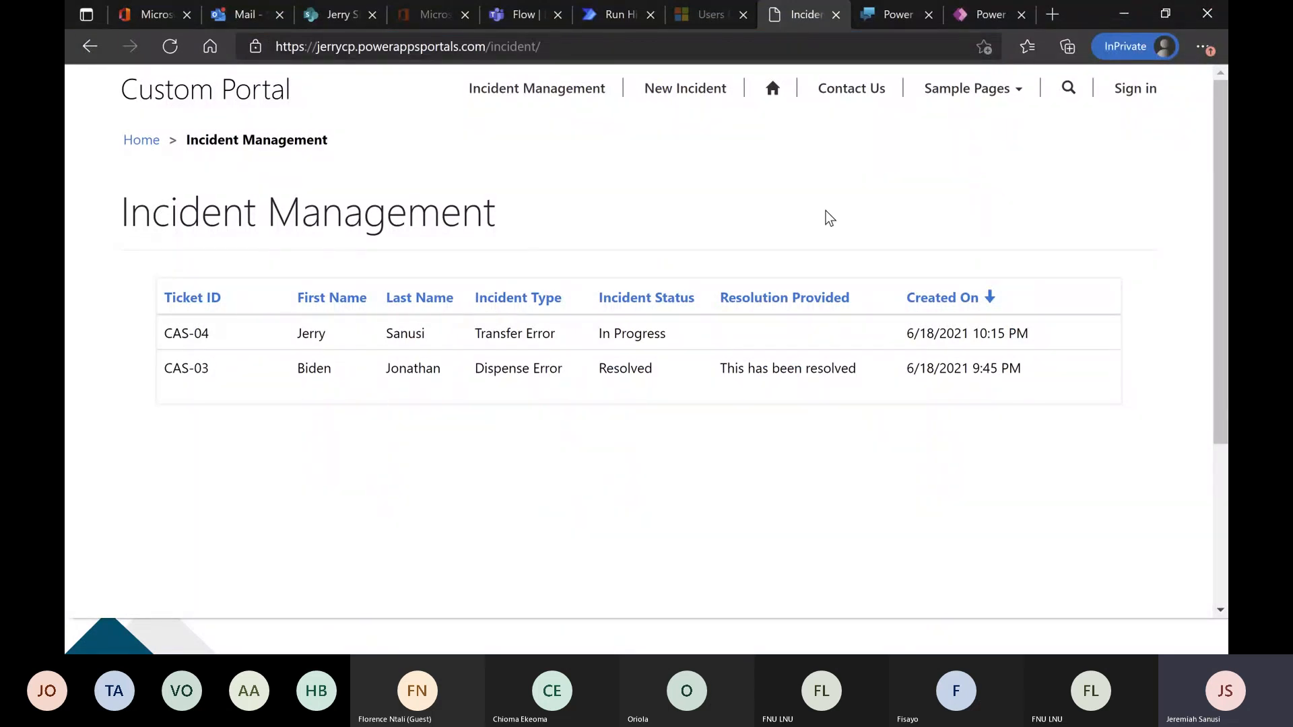
Delete the End of Conversation node under the Yes condition in the Wogepeef Enquiry Topic.
click(880, 19)
scroll(301, 342, down, 6)
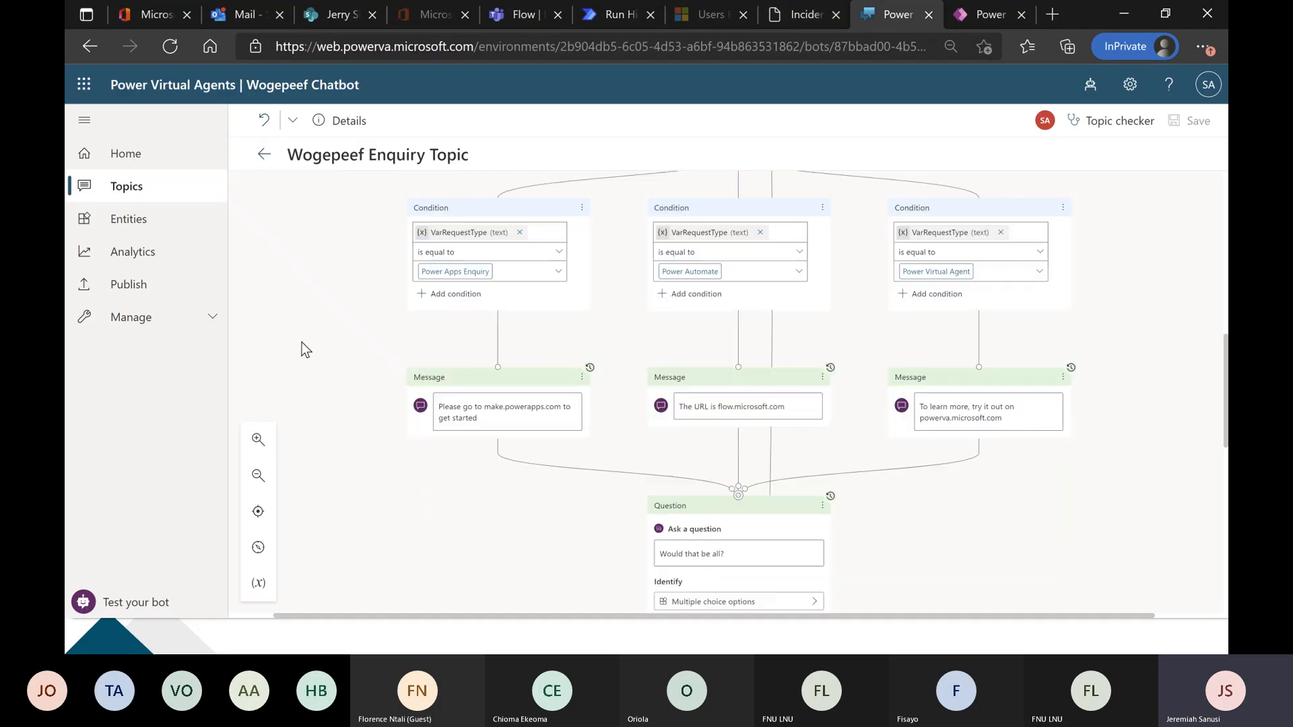
scroll(329, 352, down, 3)
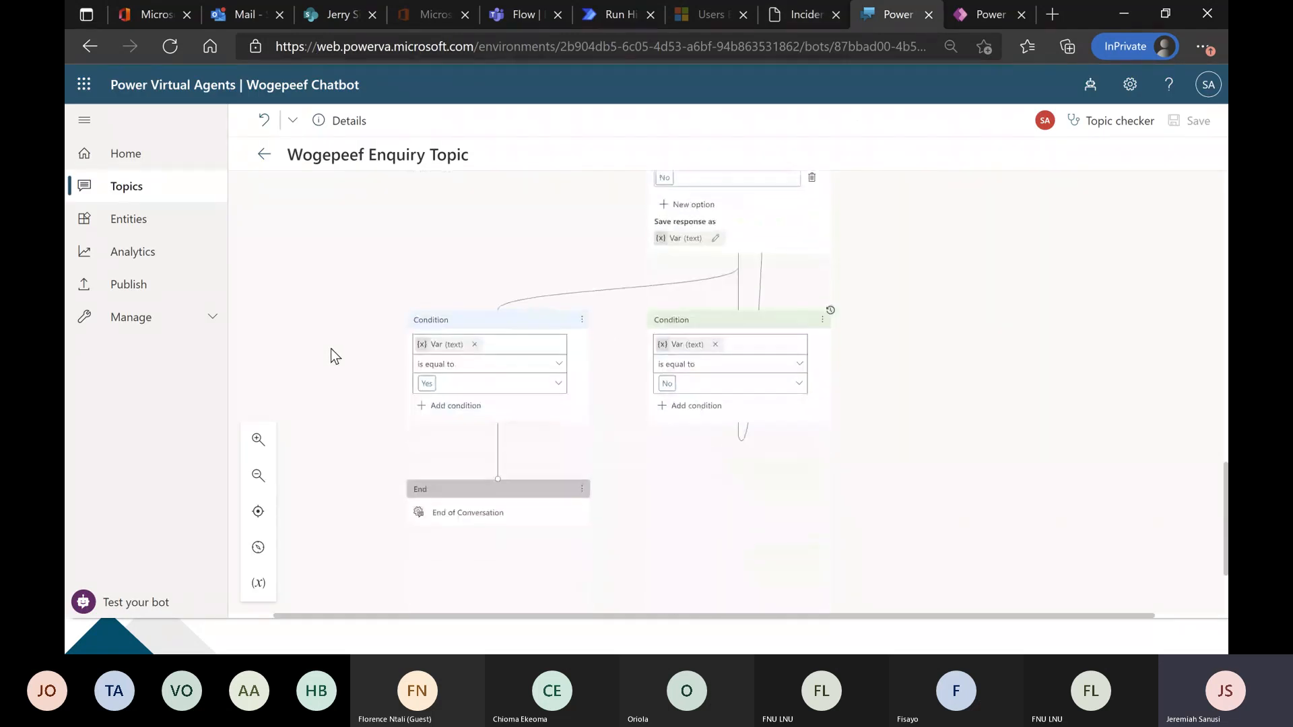
scroll(330, 349, down, 2)
click(583, 347)
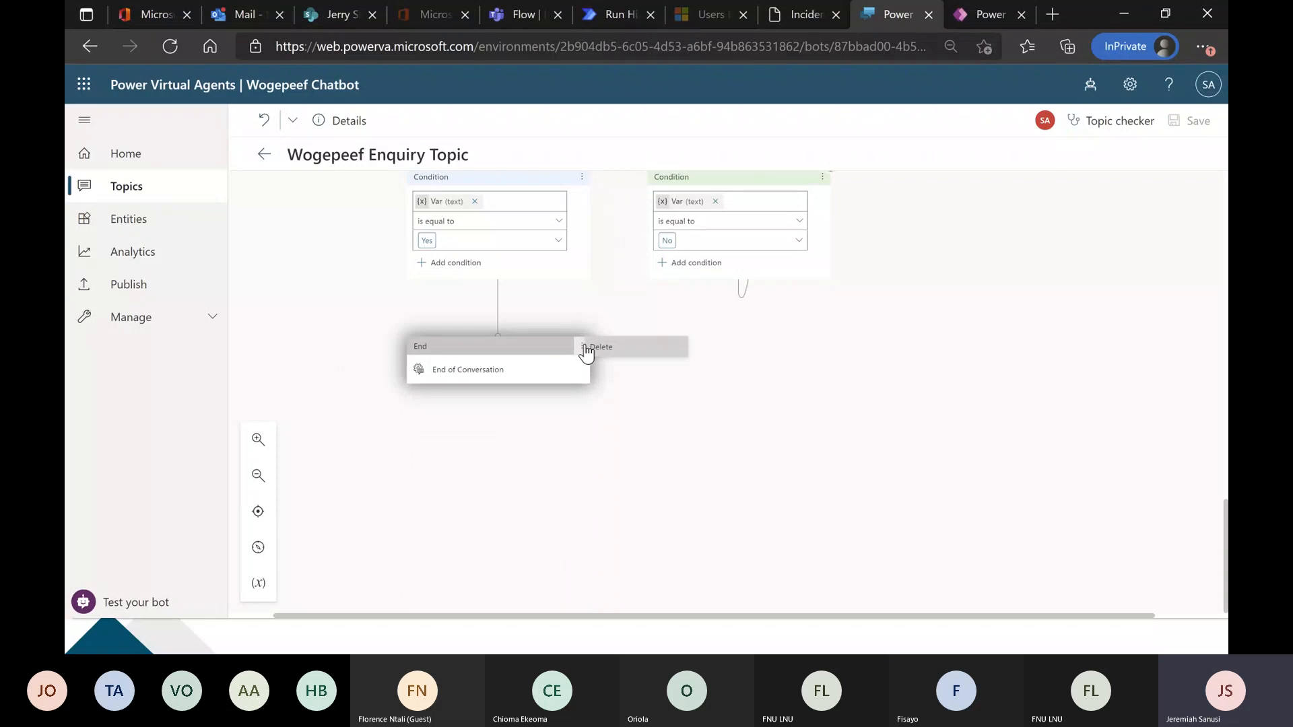
click(600, 348)
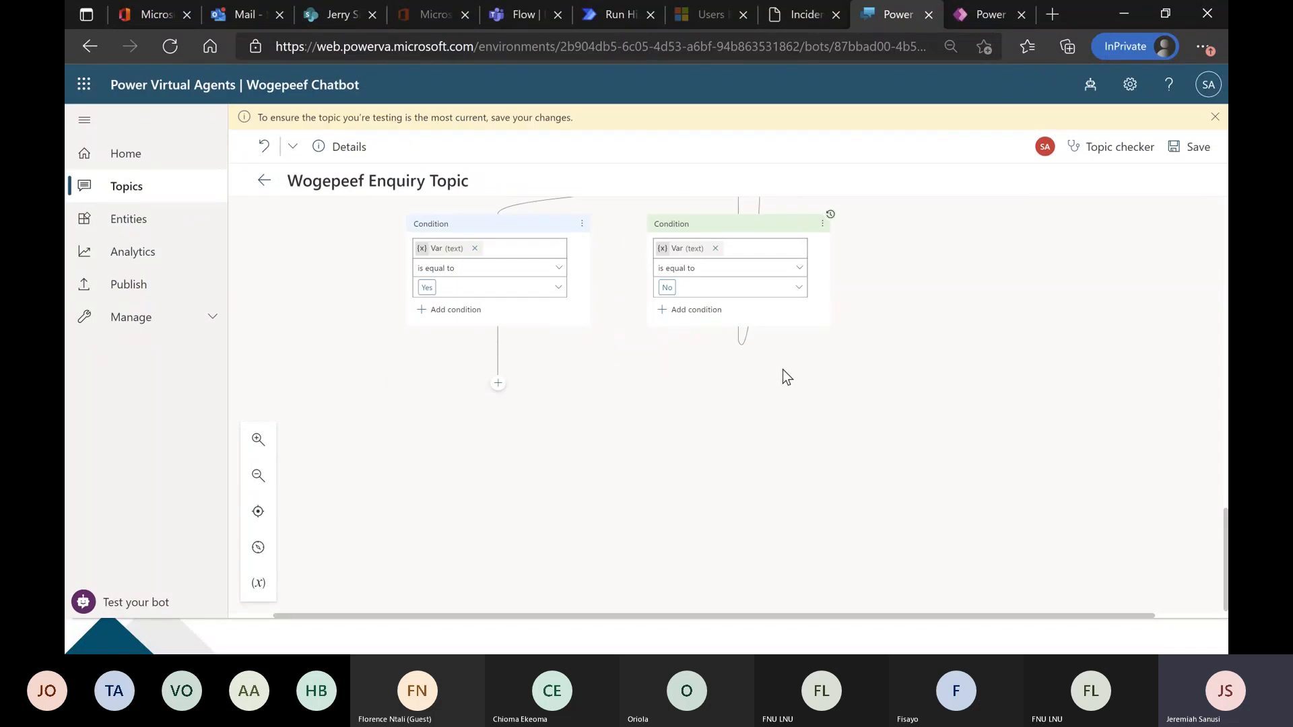
Call an action under the Yes condition and create a flow for it in Power Automate.
scroll(497, 384, up, 3)
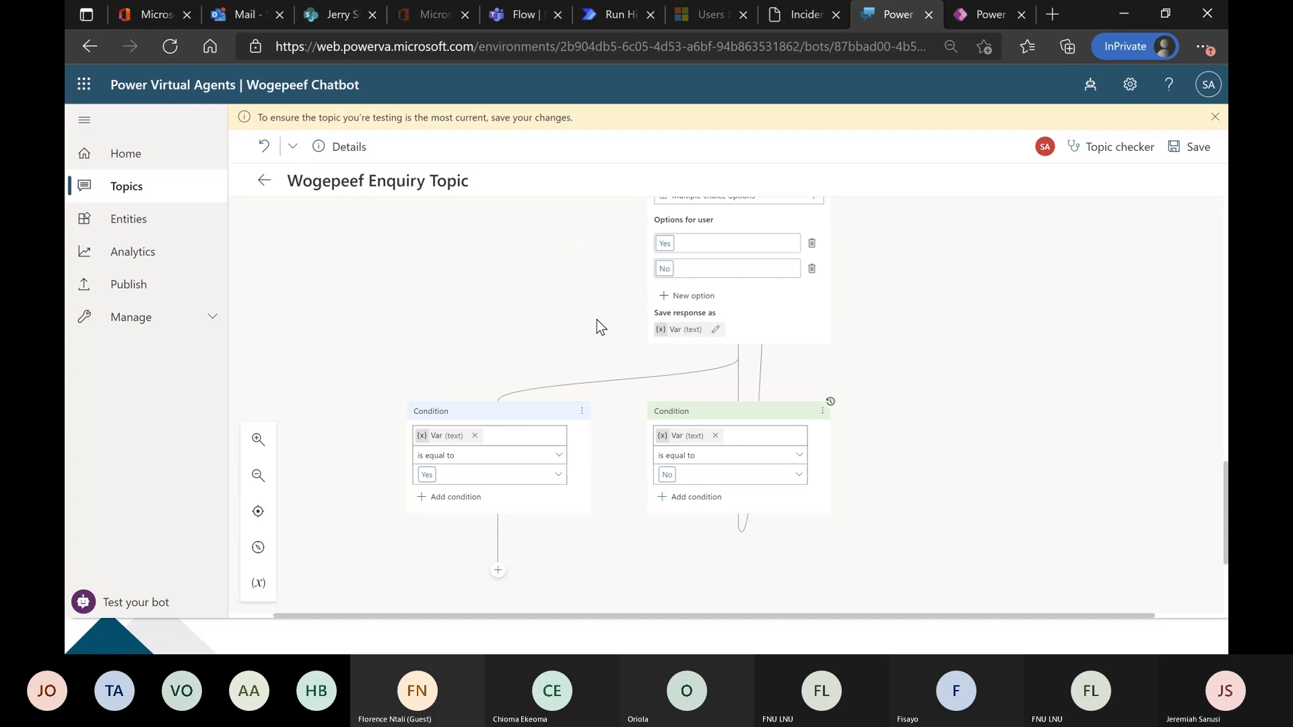
scroll(573, 330, up, 1)
scroll(572, 330, down, 1)
scroll(566, 490, down, 2)
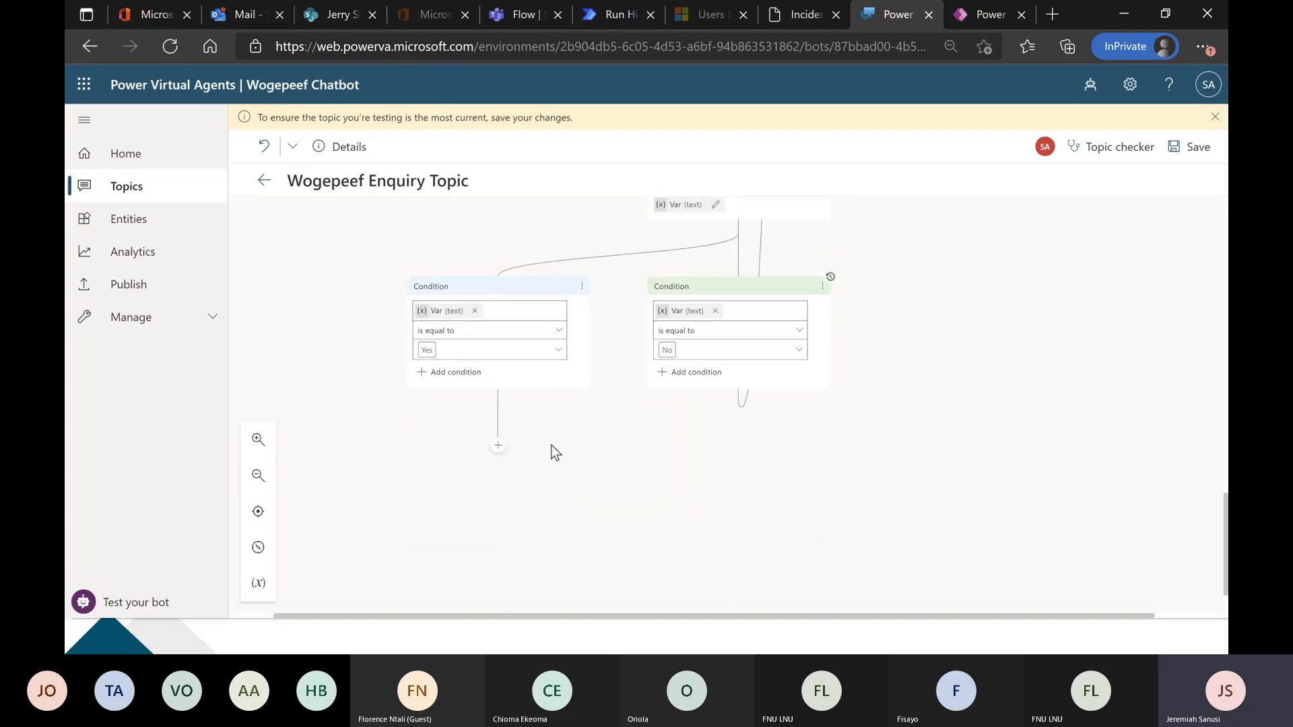
scroll(525, 439, down, 1)
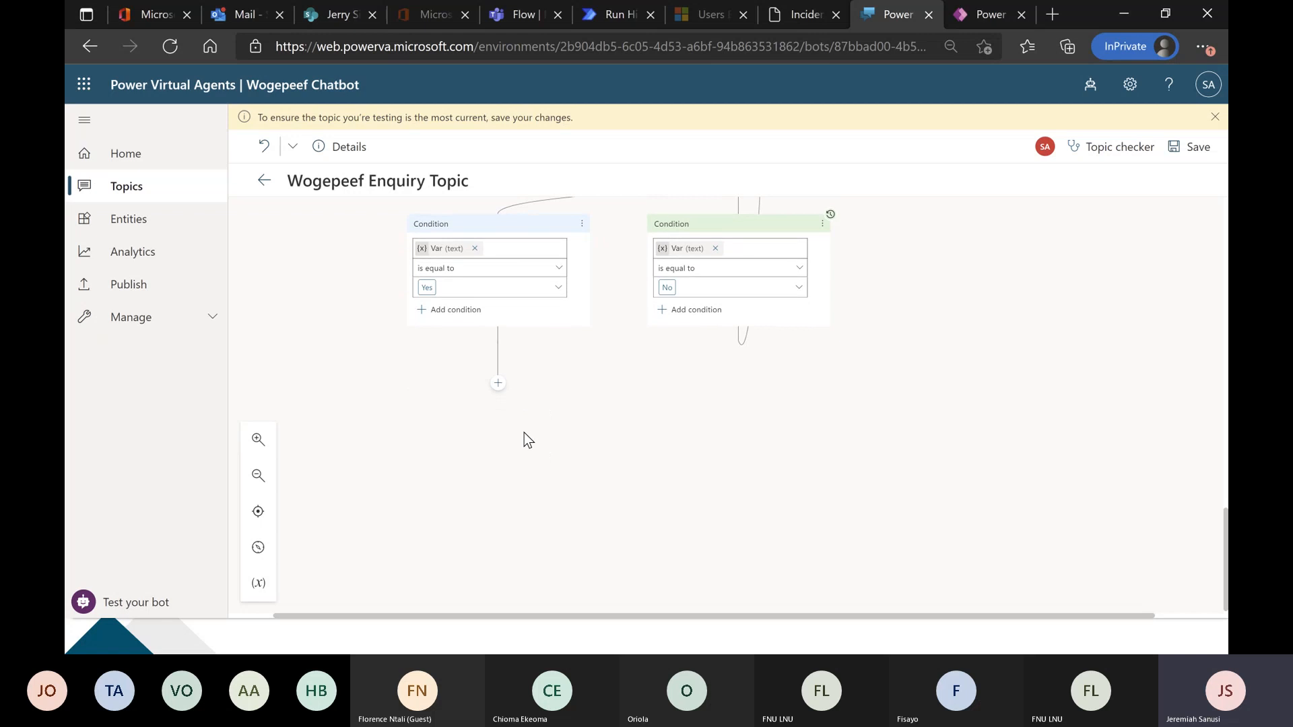
click(498, 384)
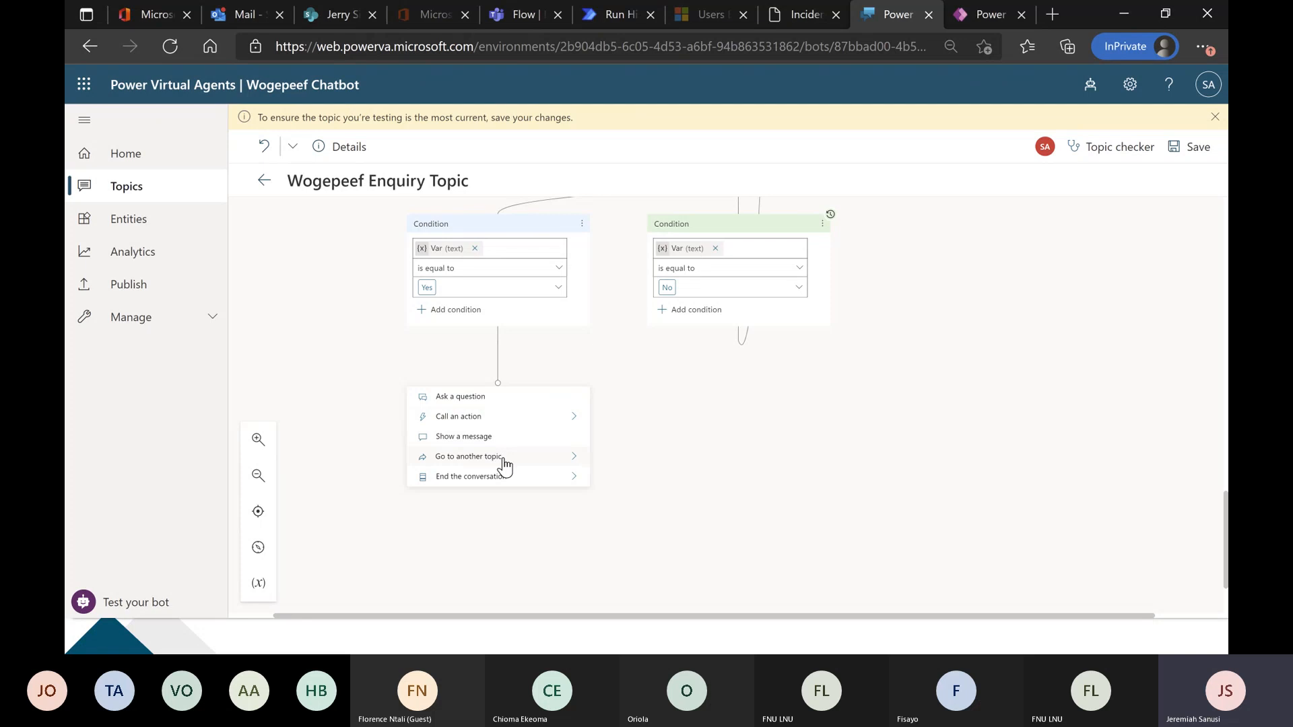
mouse_move(503, 480)
click(509, 421)
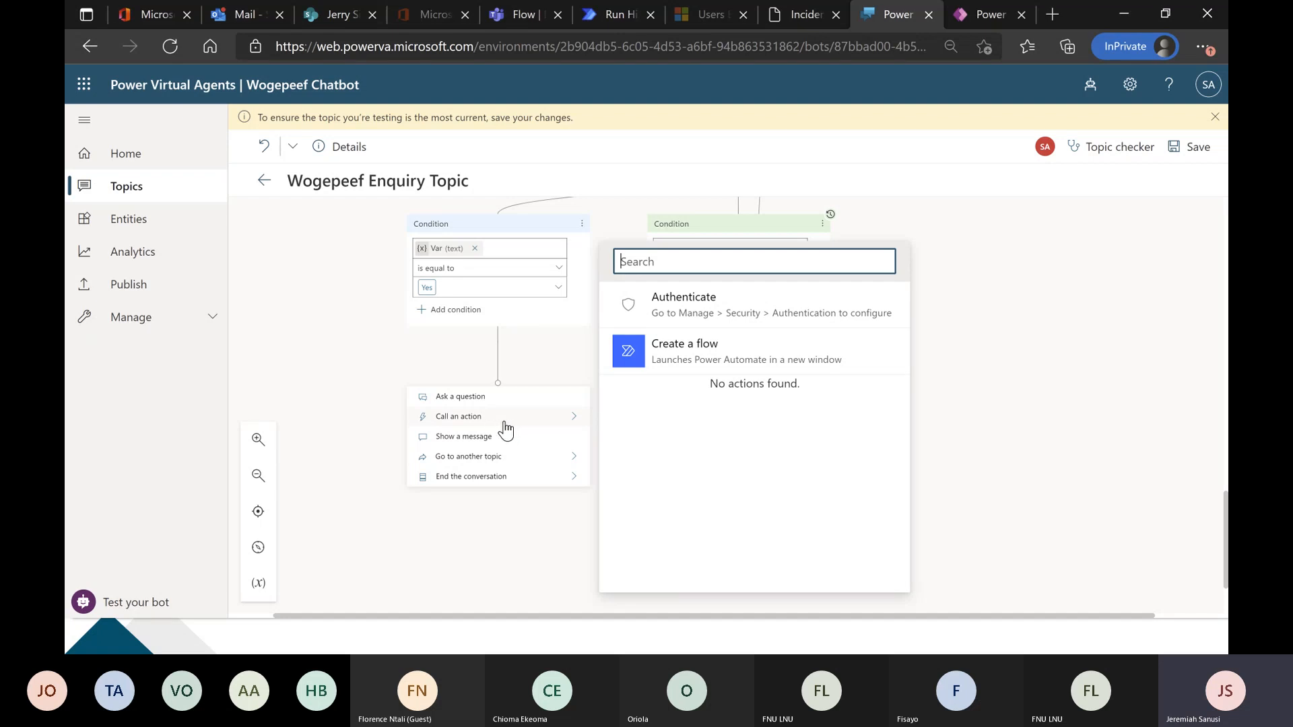
click(695, 358)
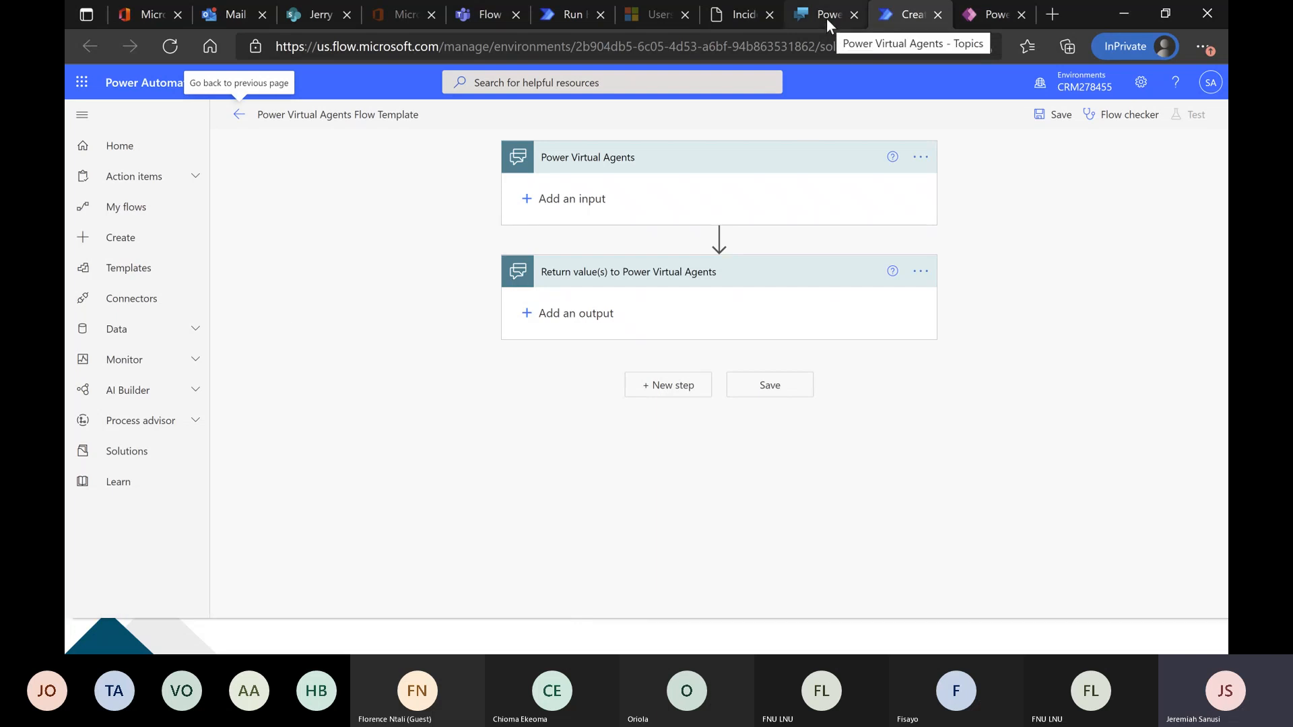
Compare the portal's incident list, the new flow template, the chatbot's Yes branch and the Incident Management table's data.
click(744, 14)
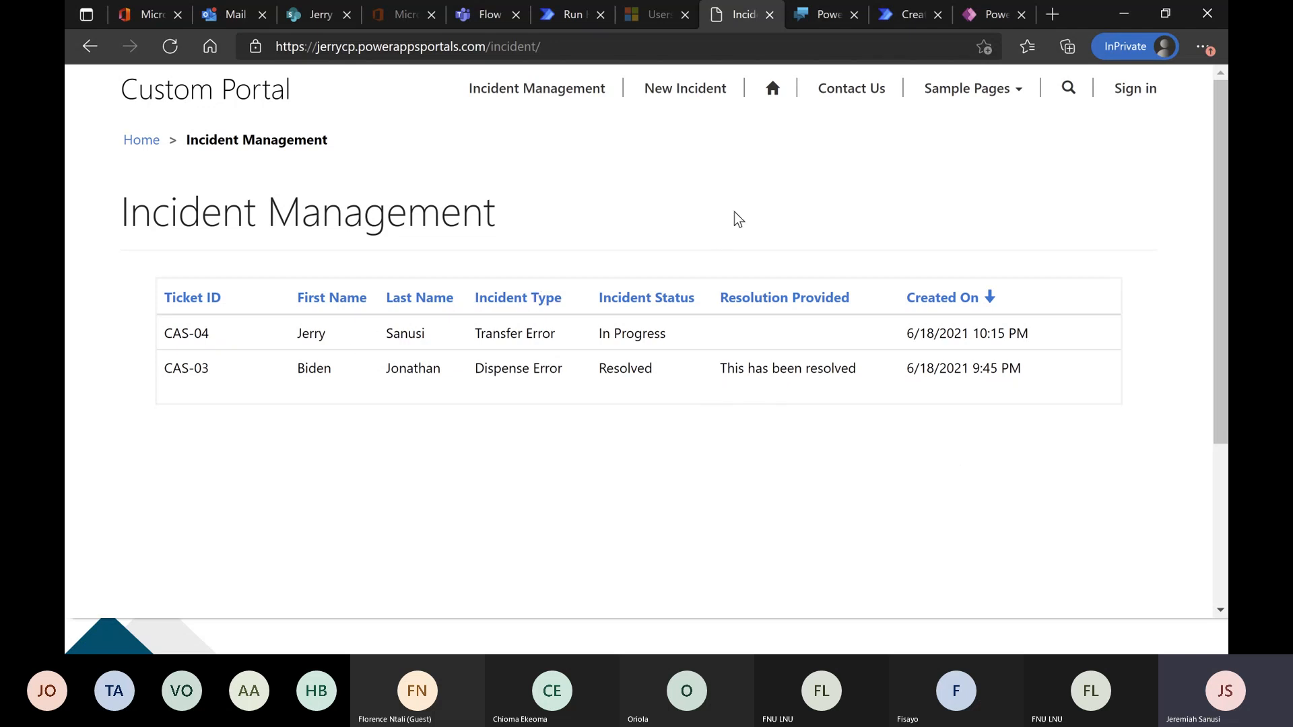
click(898, 23)
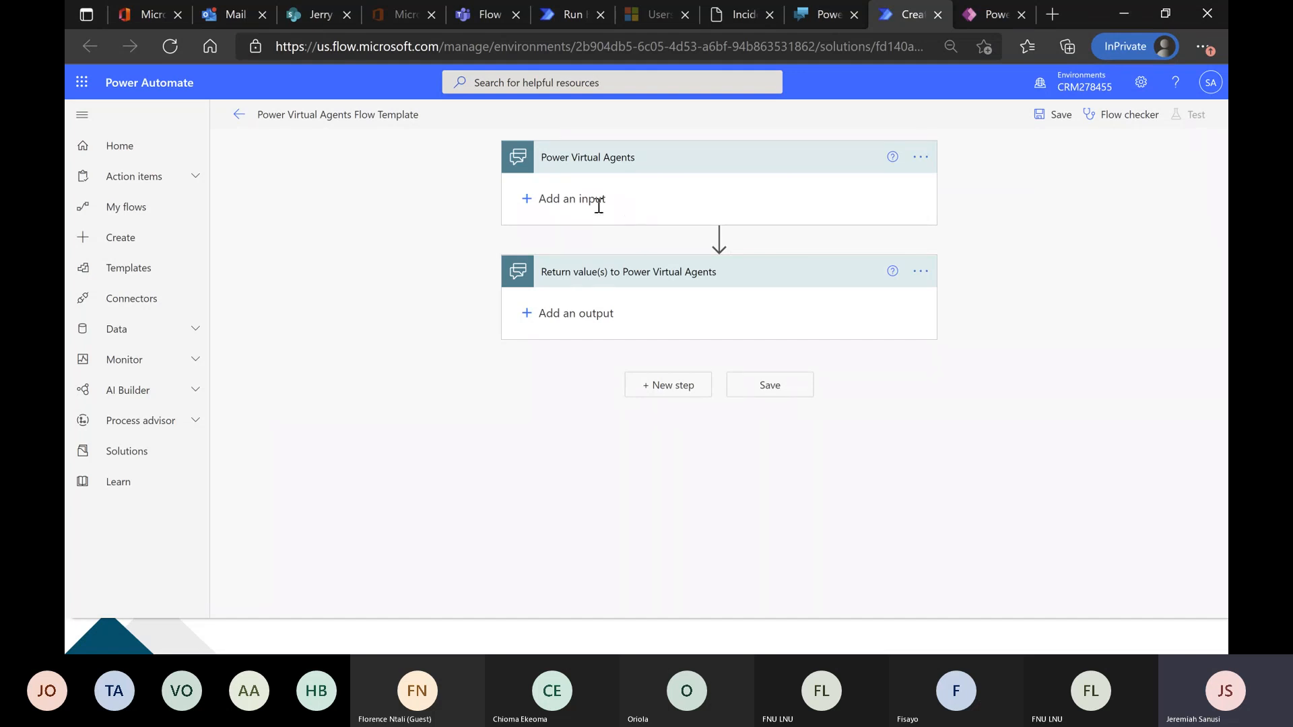
click(823, 12)
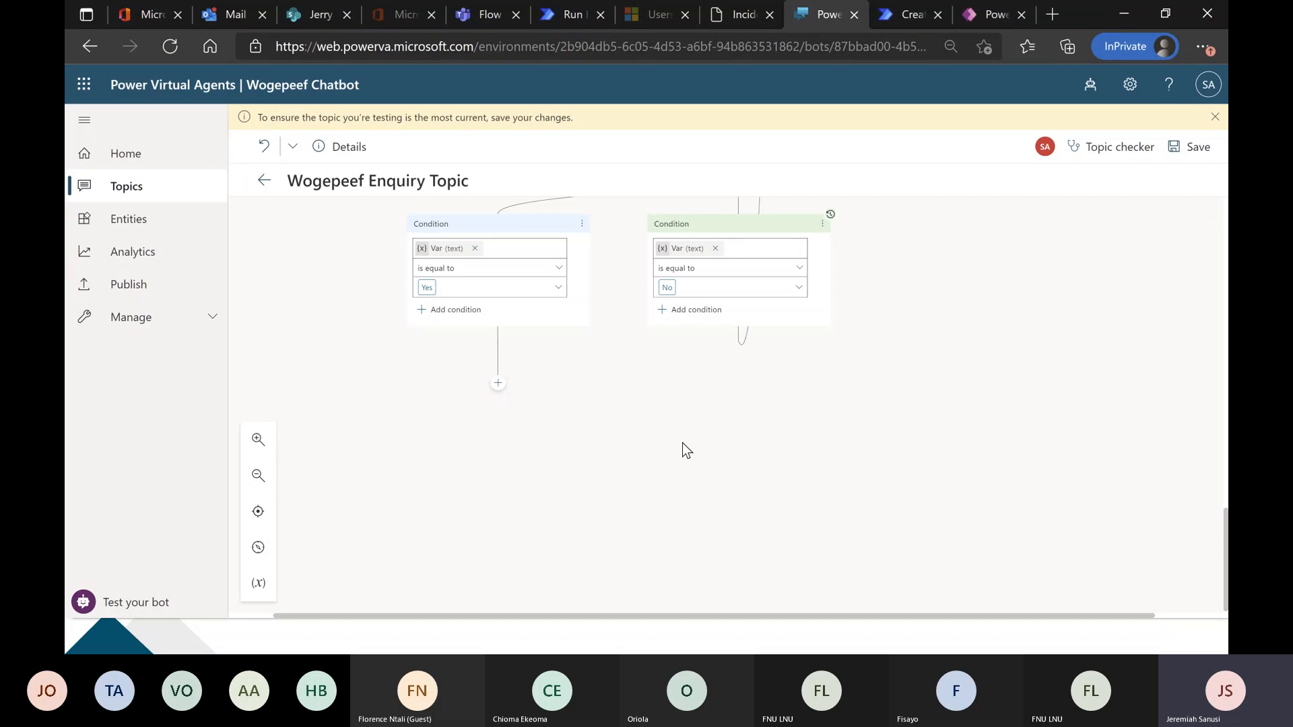
click(978, 12)
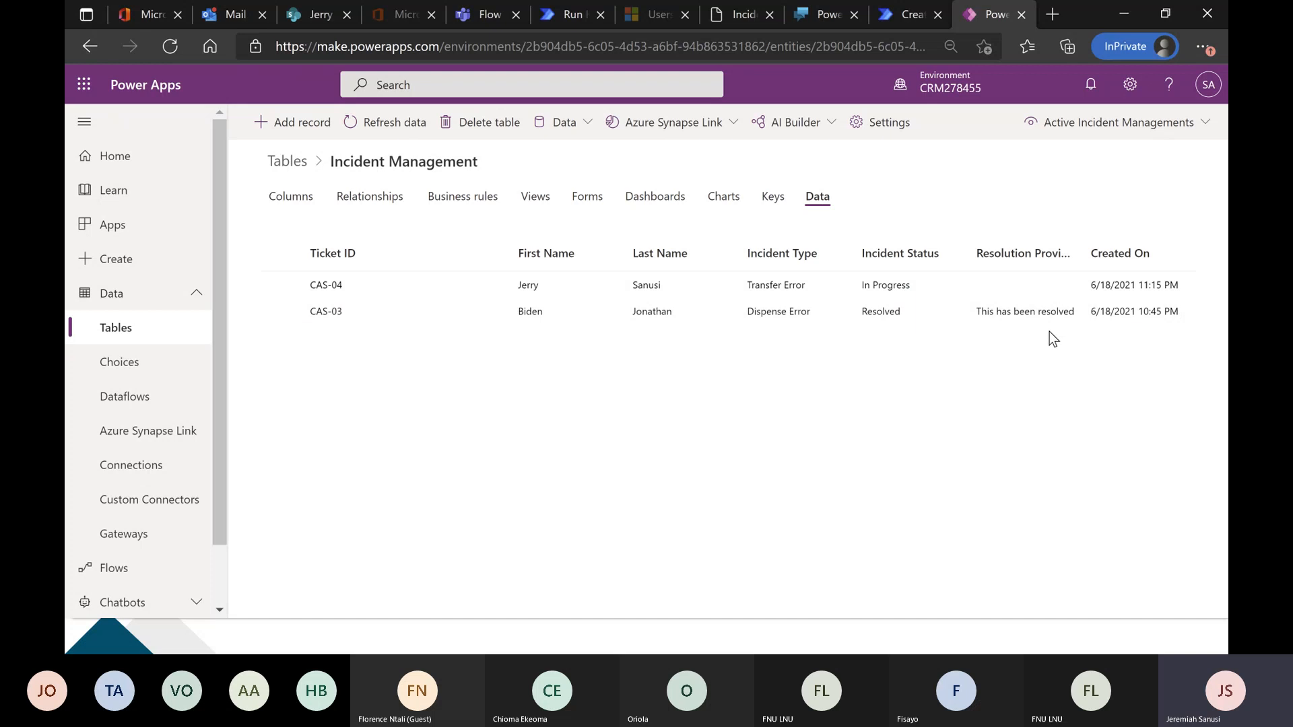
click(819, 16)
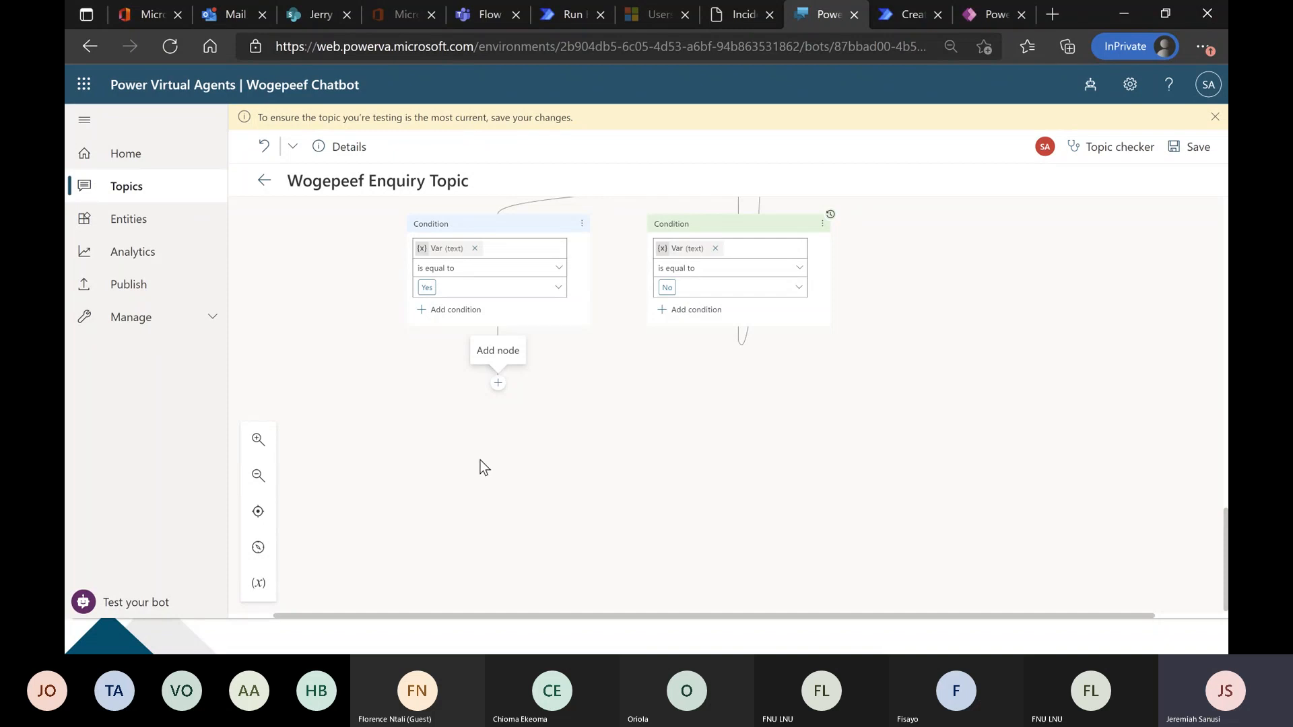
click(989, 14)
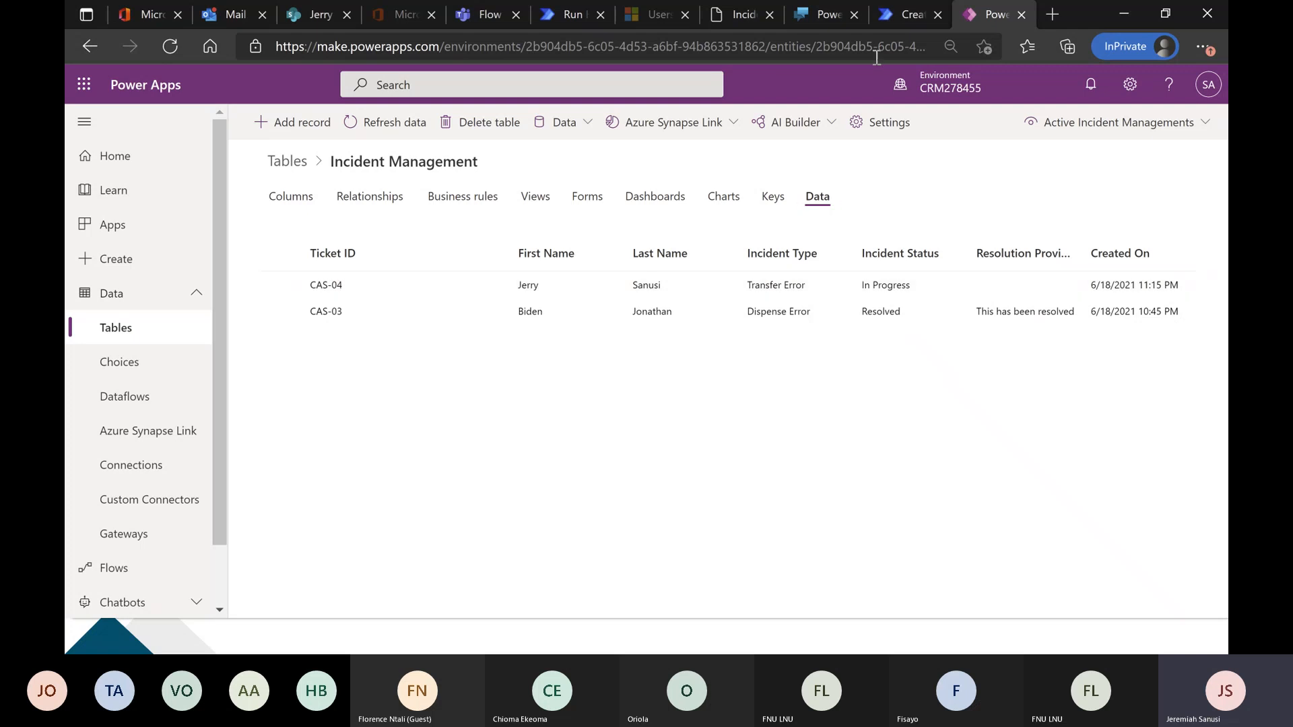
Add a text input named InputName to the flow's Power Virtual Agents trigger.
click(906, 18)
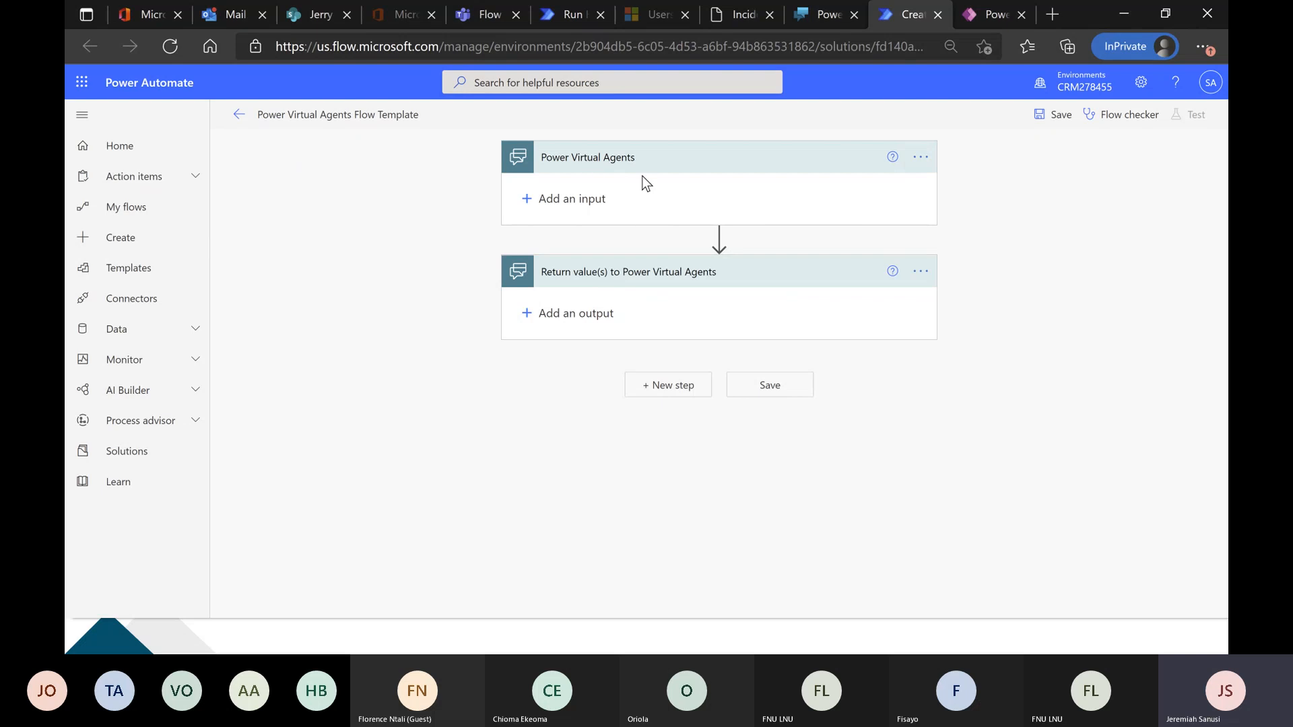
click(588, 205)
click(545, 225)
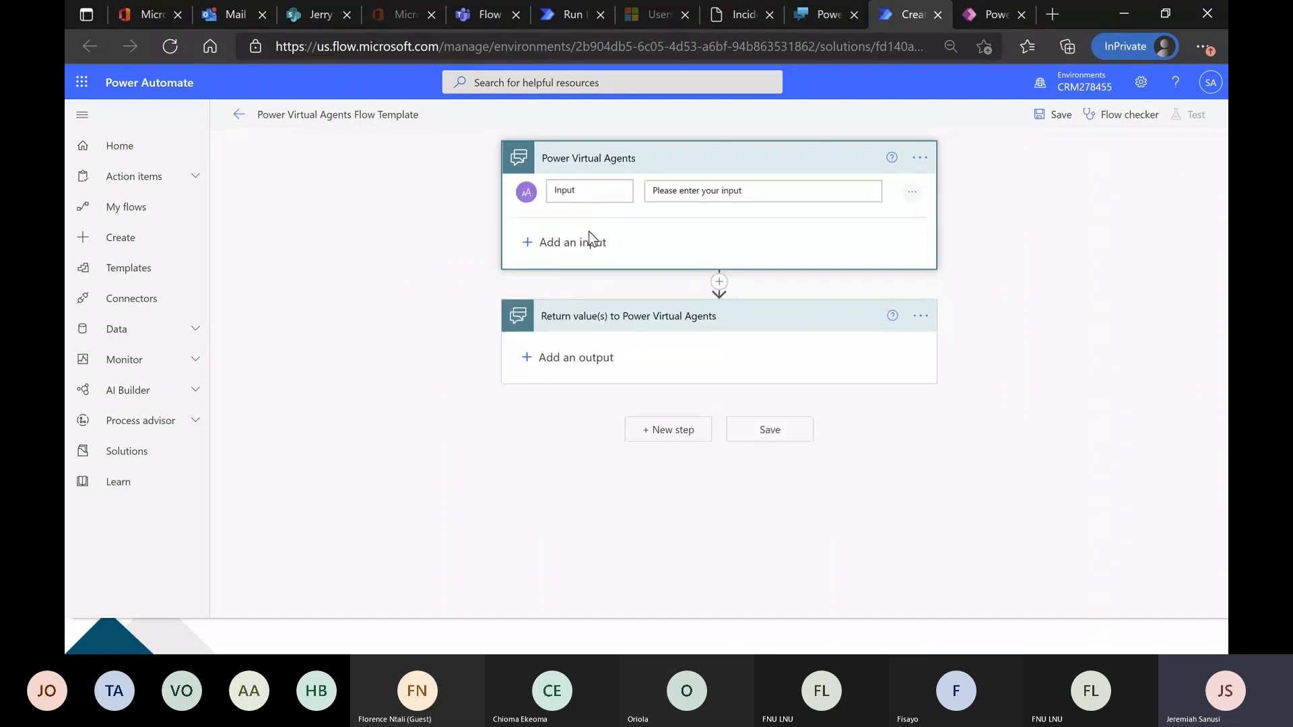
text(Name)
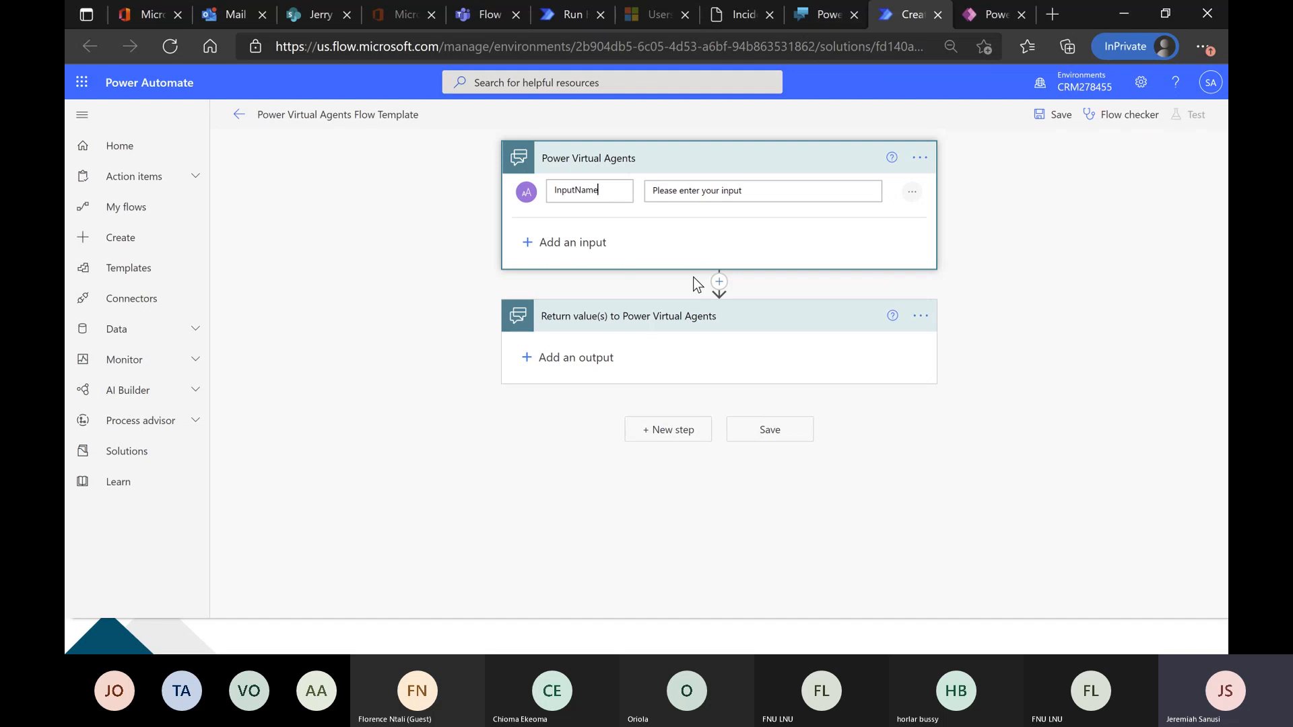
Insert a Microsoft Dataverse List rows action between the Power Virtual Agents trigger and the return values step.
click(718, 286)
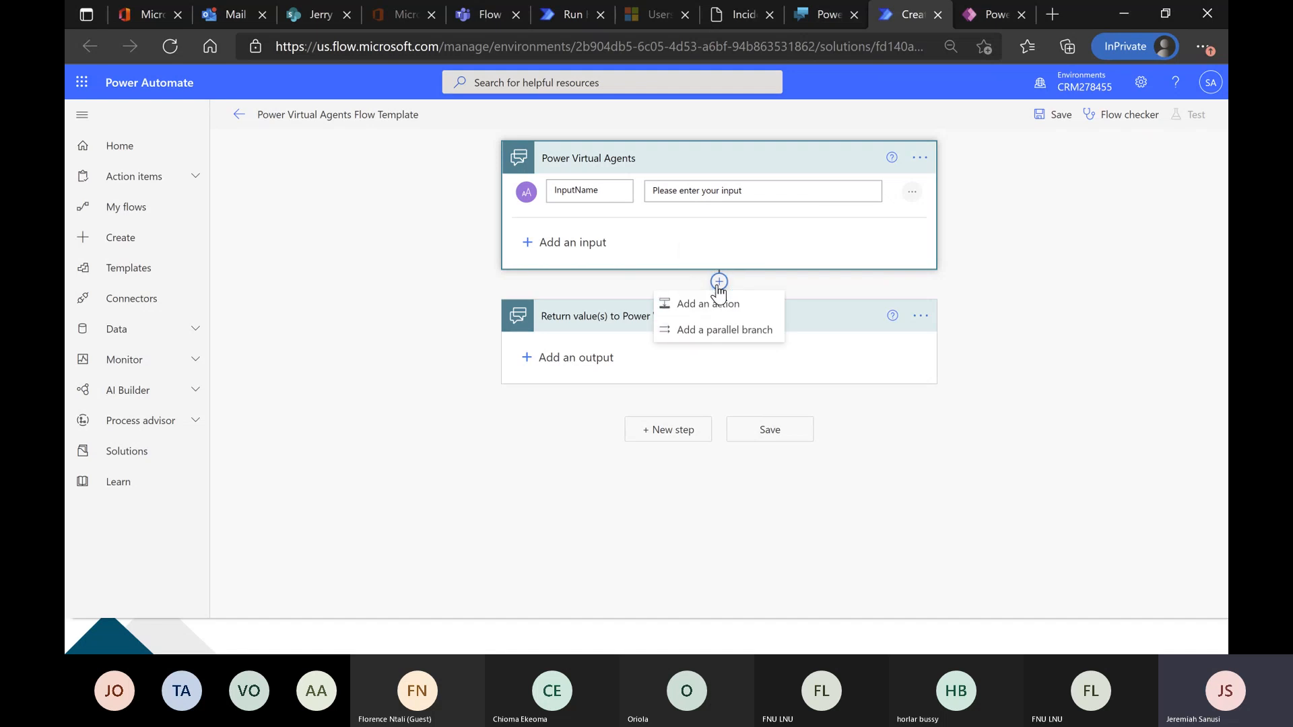
click(717, 305)
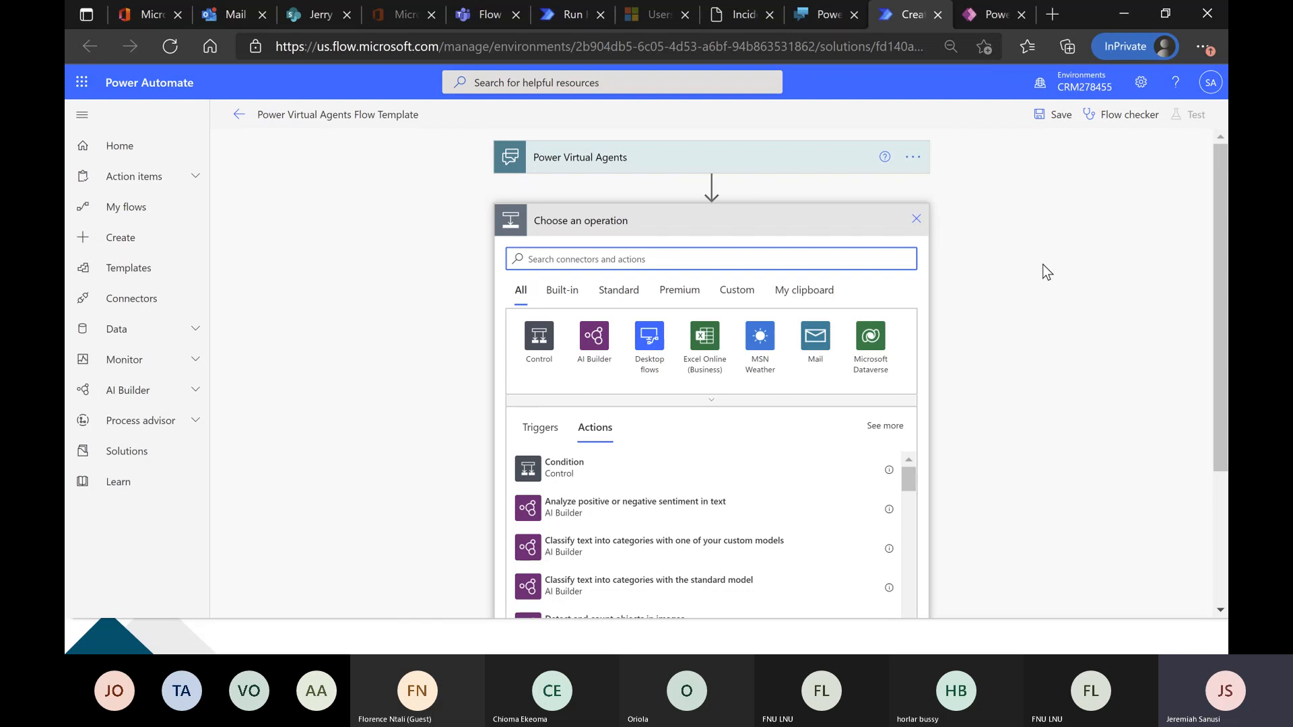
click(975, 8)
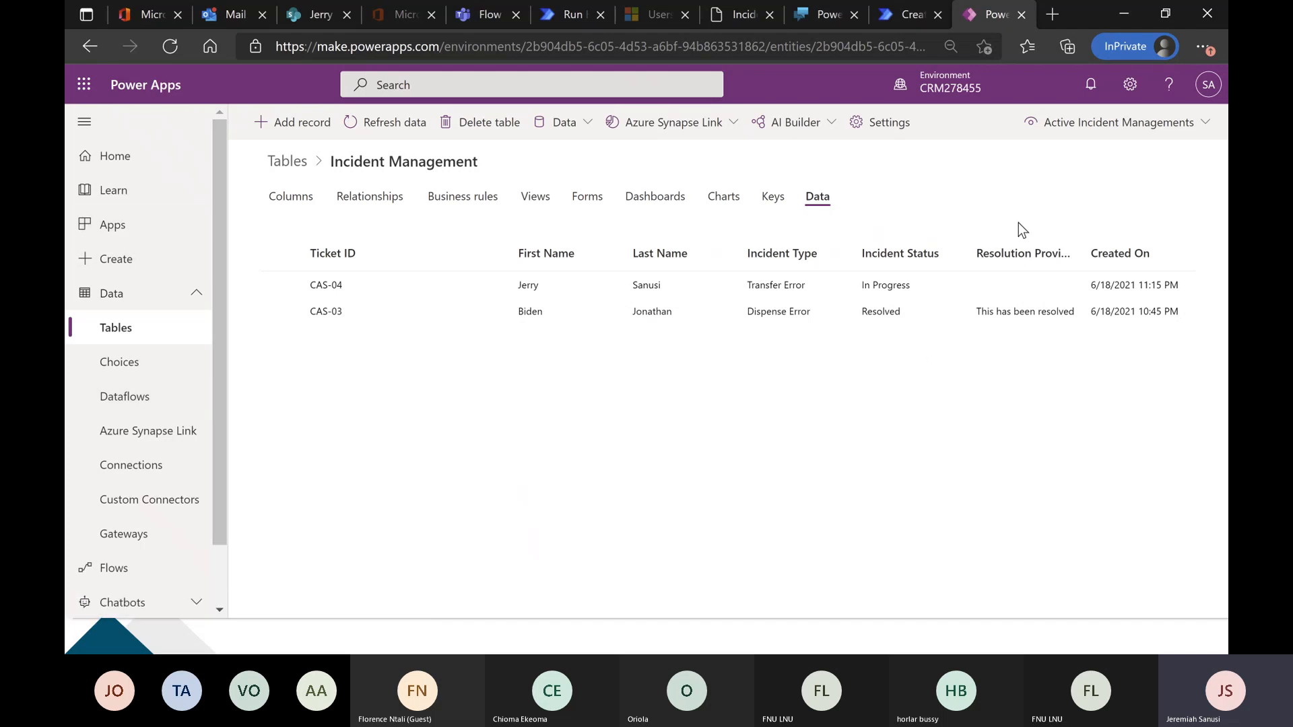
click(910, 17)
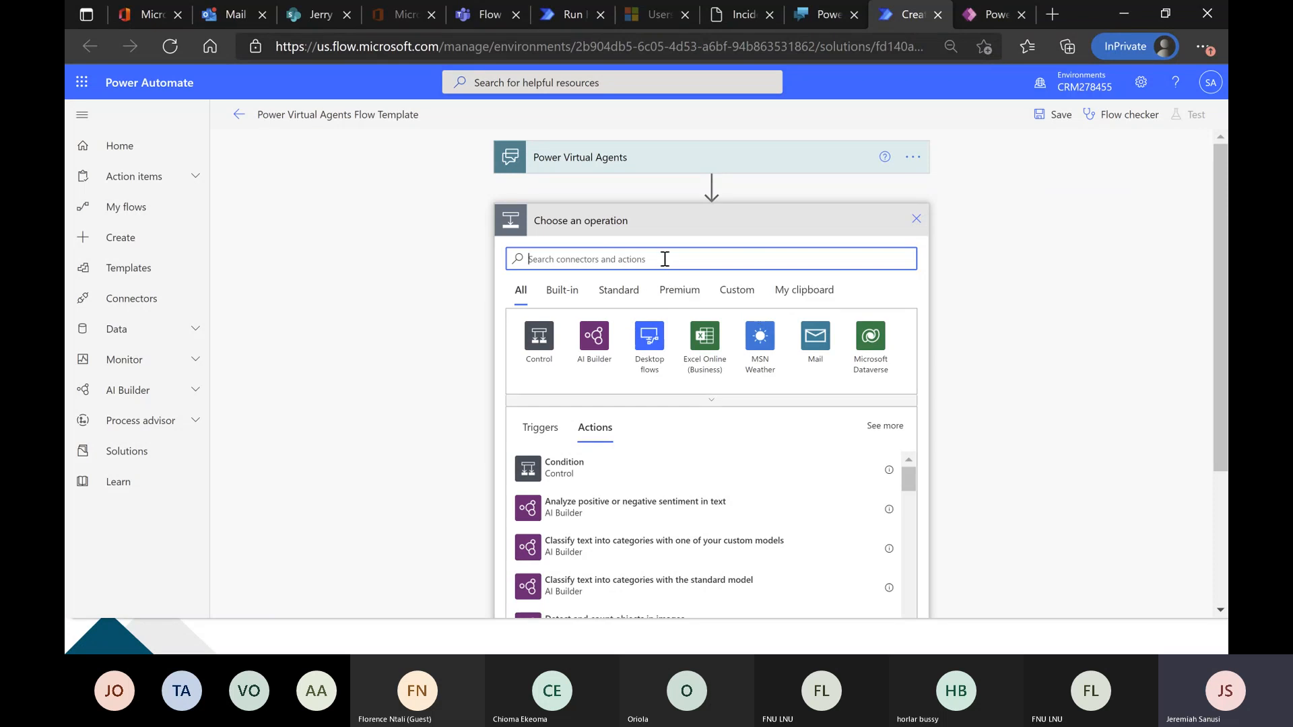
text(data)
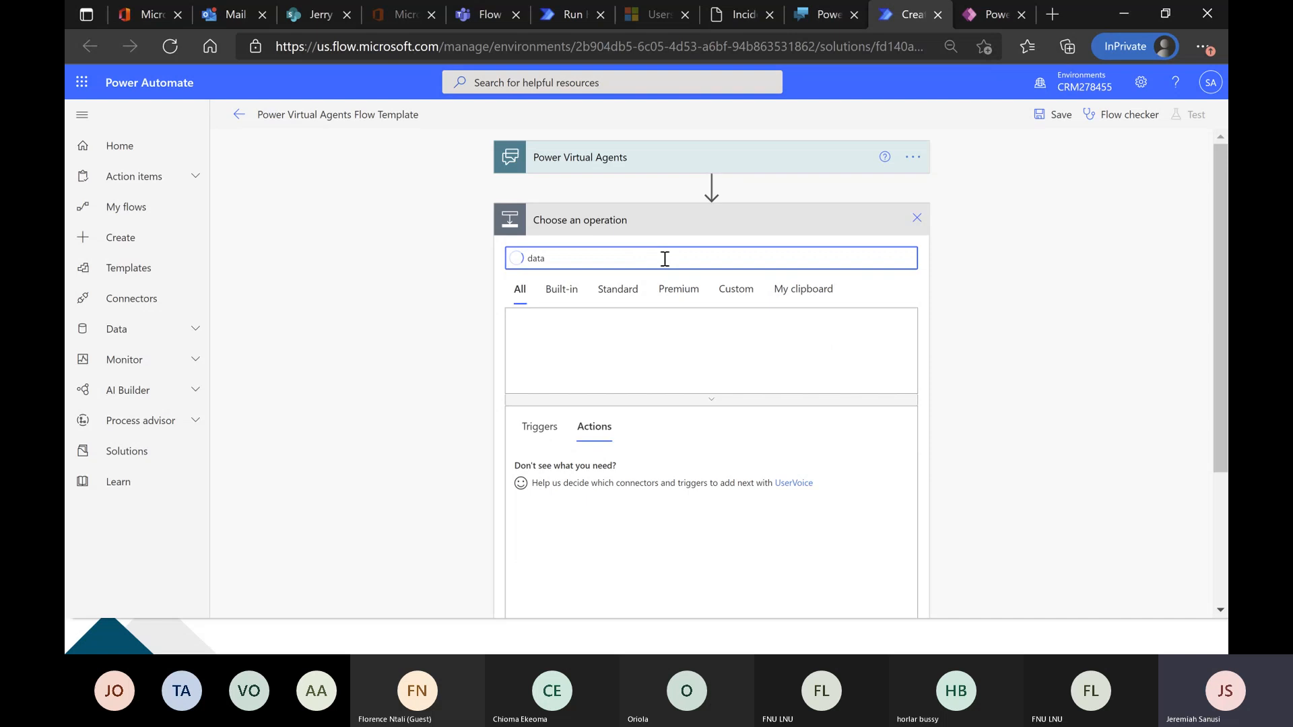
text(verse)
click(539, 347)
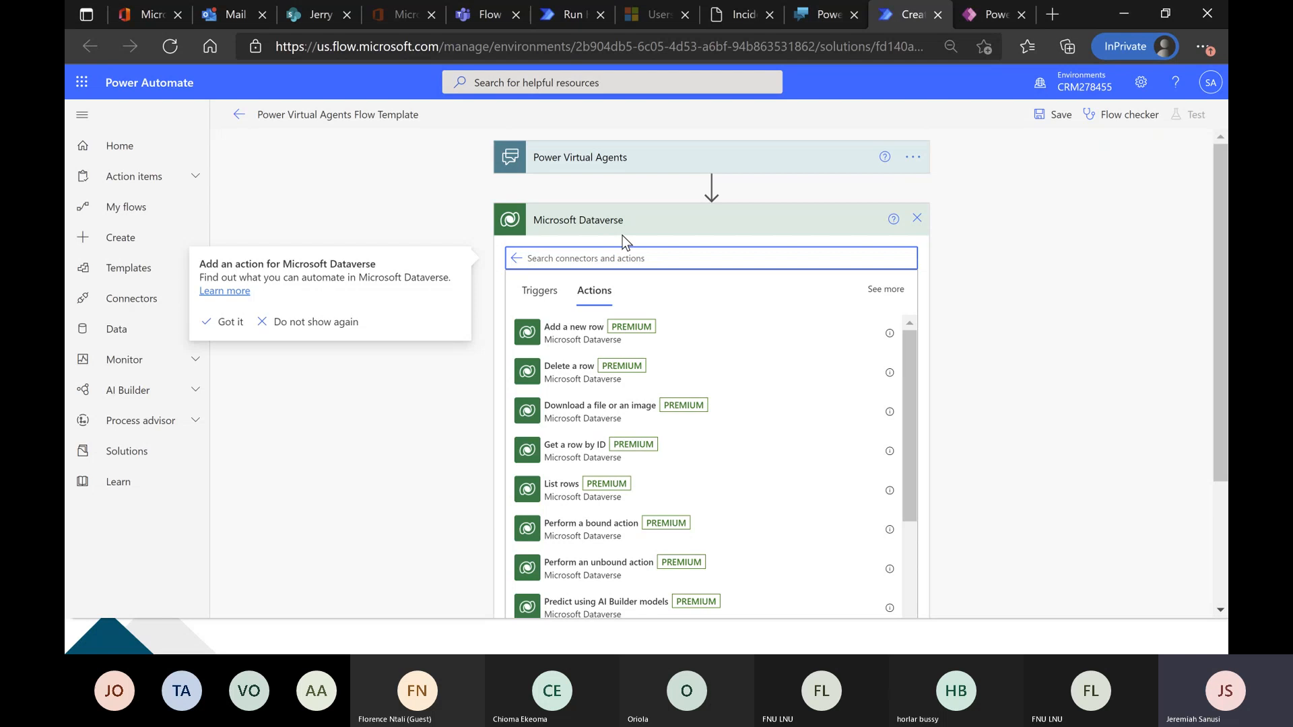
click(725, 475)
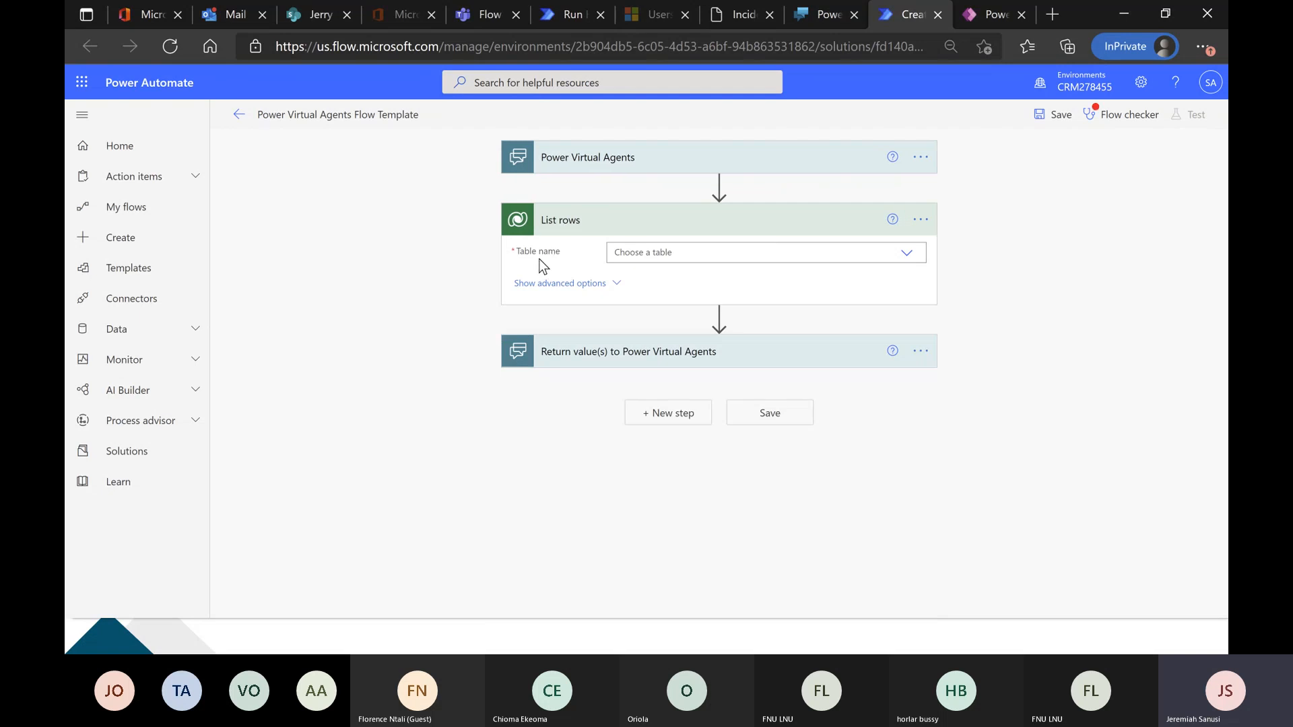
Set the List rows action's table to Incident Managements, checking the table's name in Power Apps.
click(986, 15)
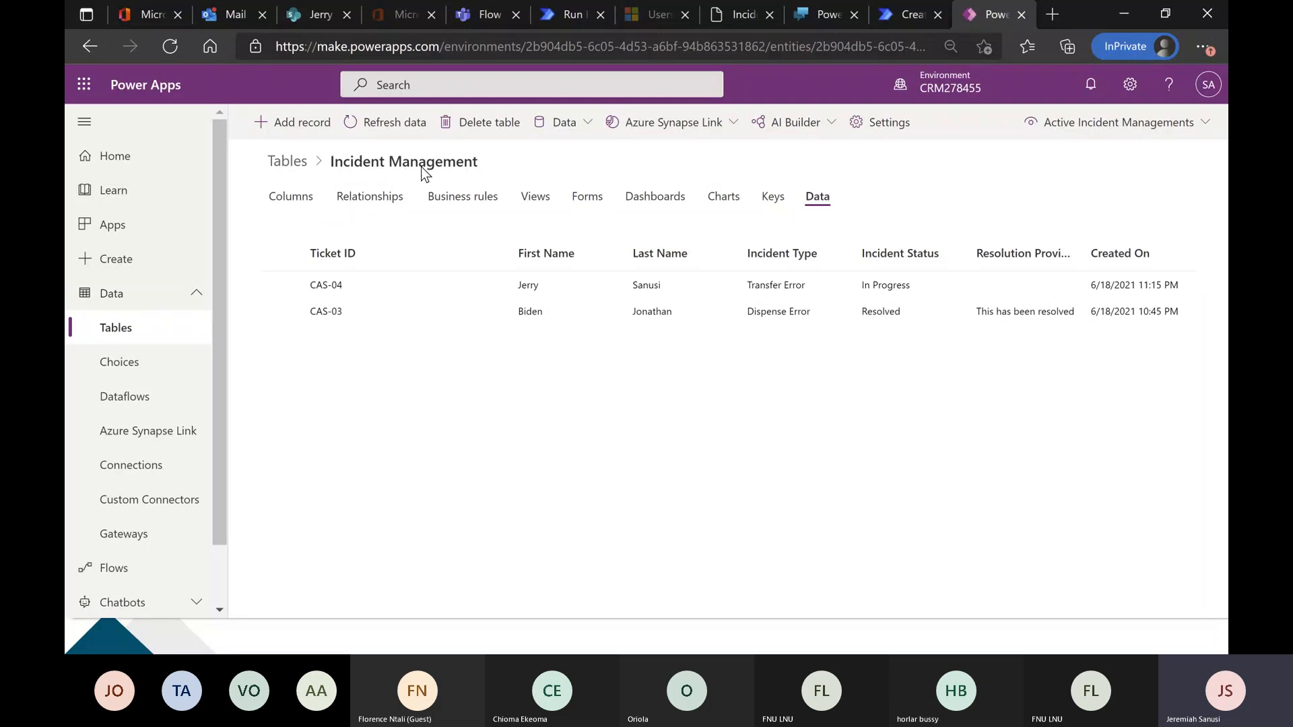
click(887, 15)
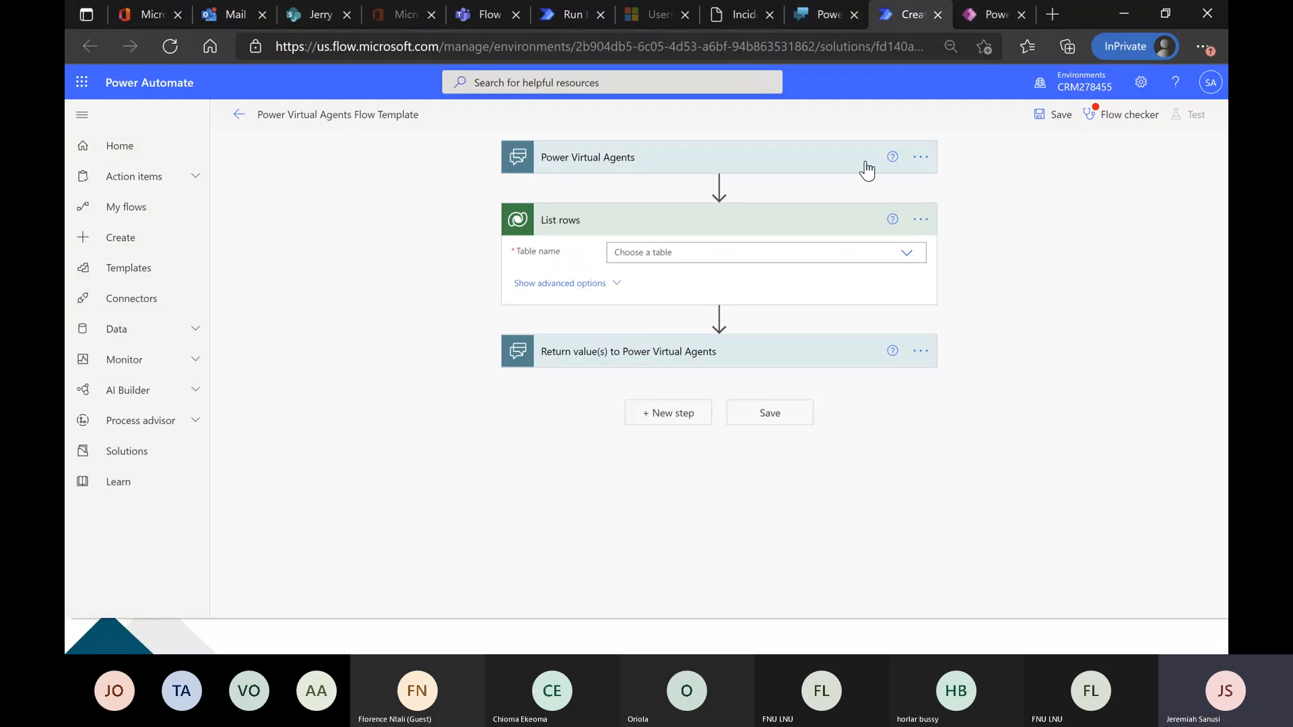
click(860, 254)
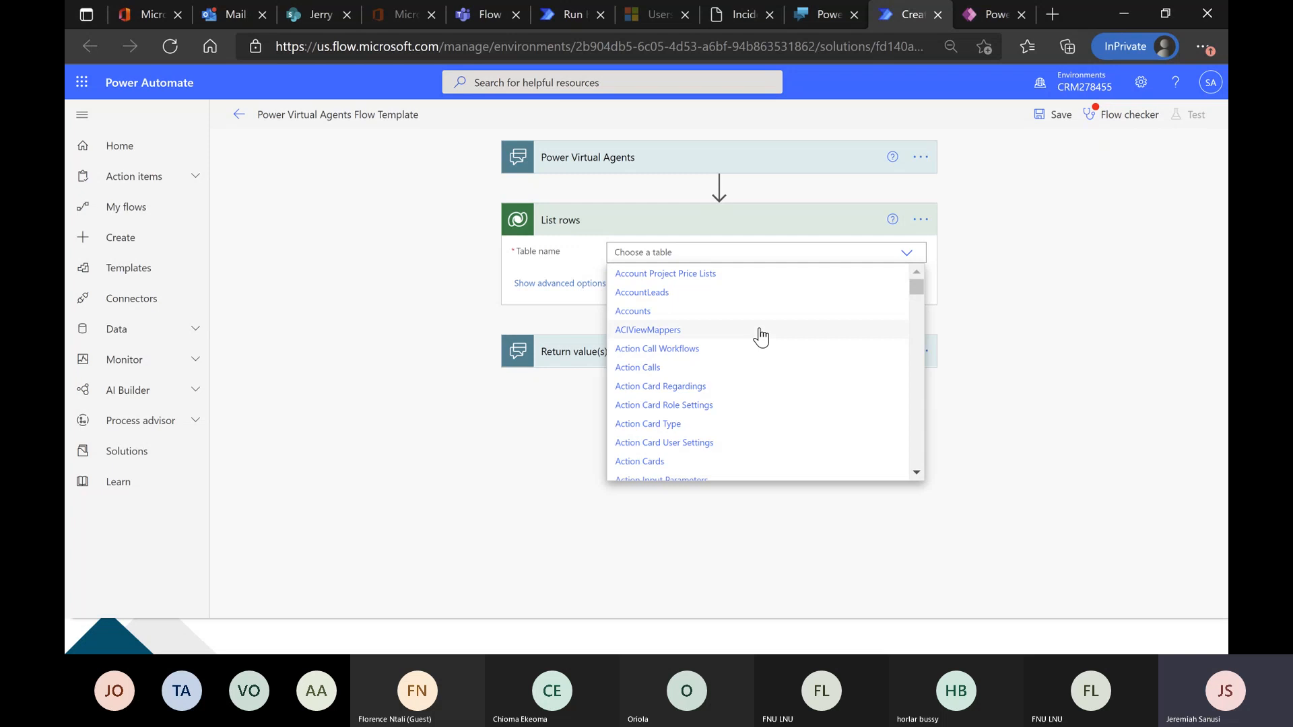
scroll(759, 333, down, 5)
scroll(759, 336, down, 5)
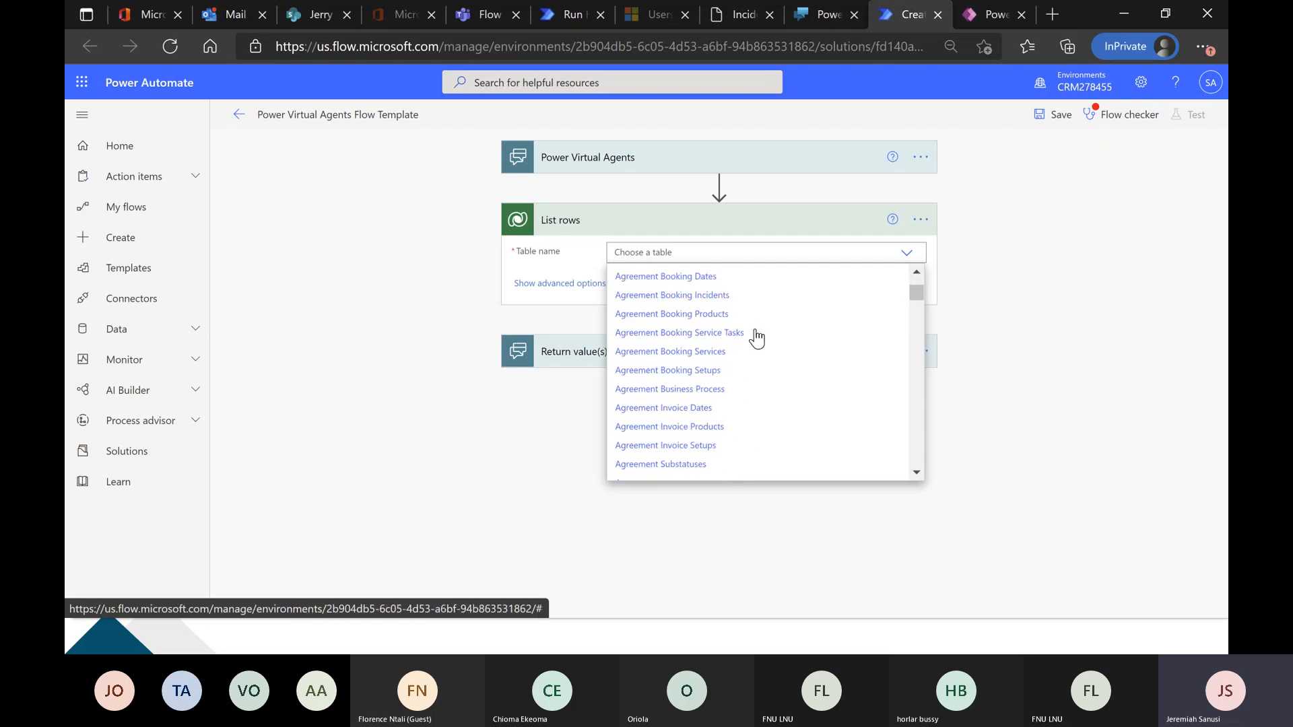
scroll(756, 341, down, 10)
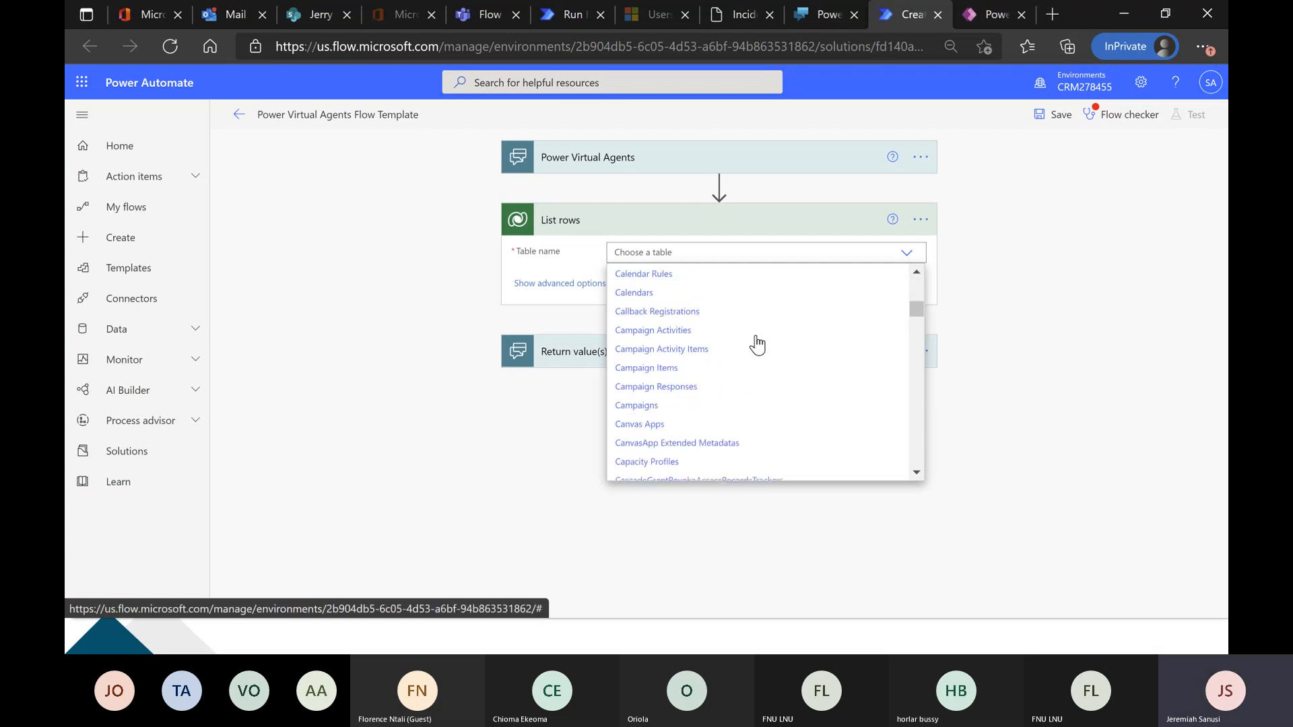
scroll(757, 346, down, 10)
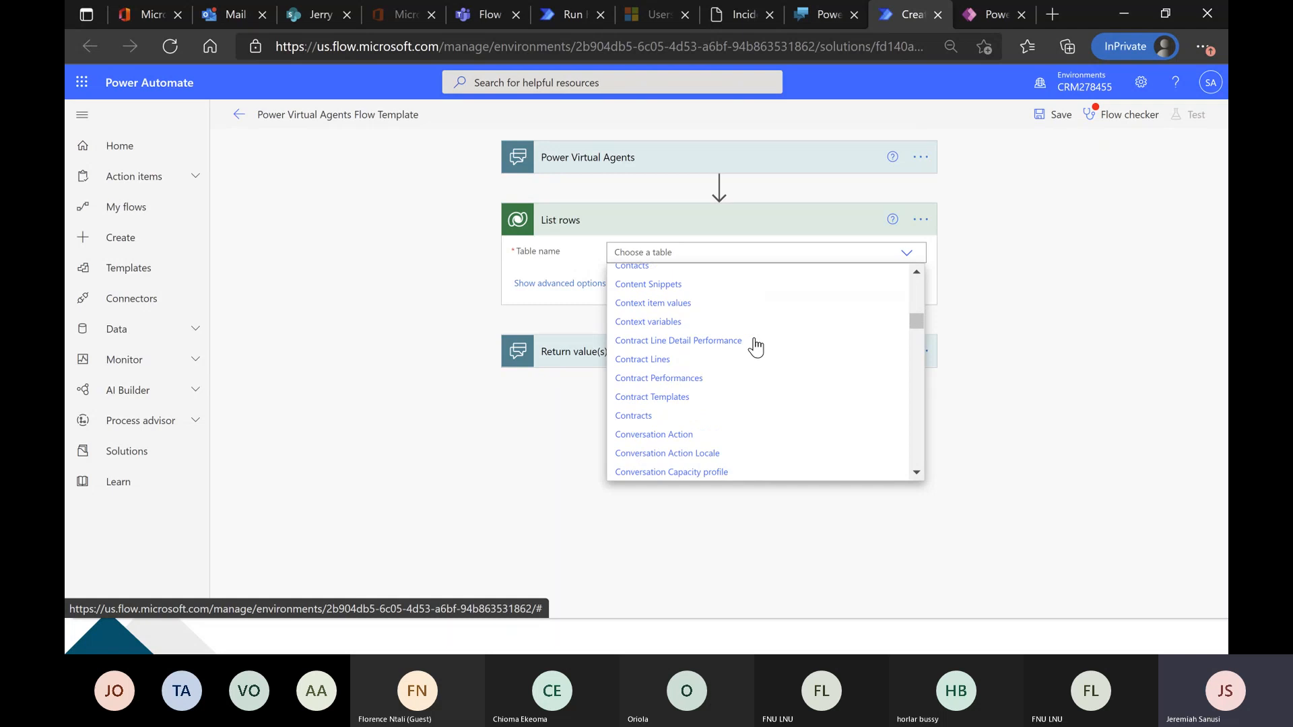
scroll(755, 348, down, 12)
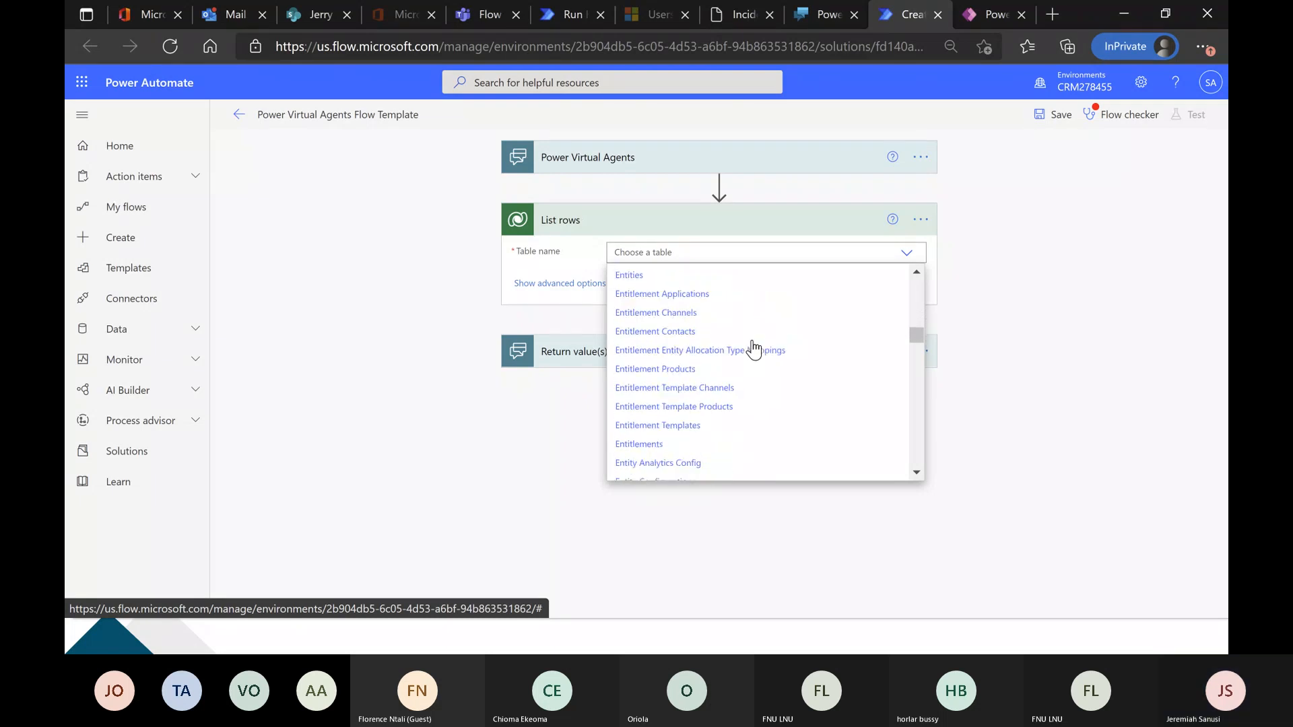
scroll(754, 349, down, 12)
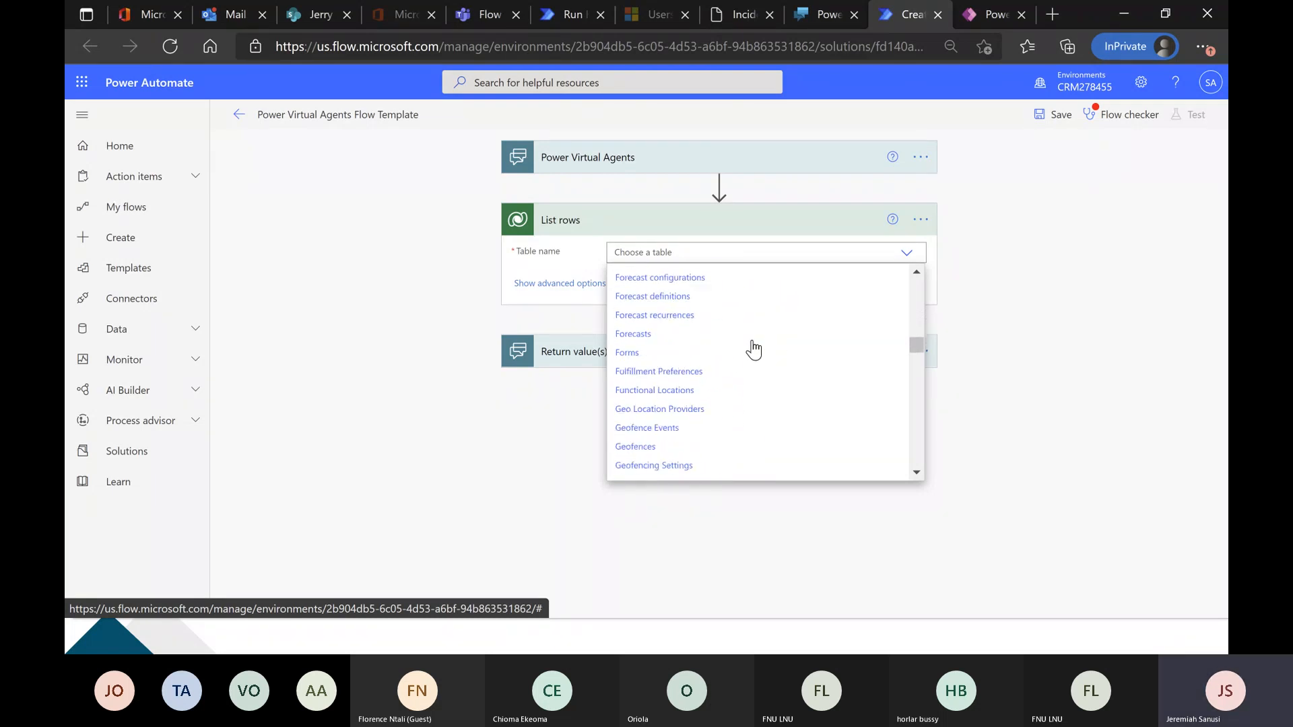
scroll(753, 349, down, 12)
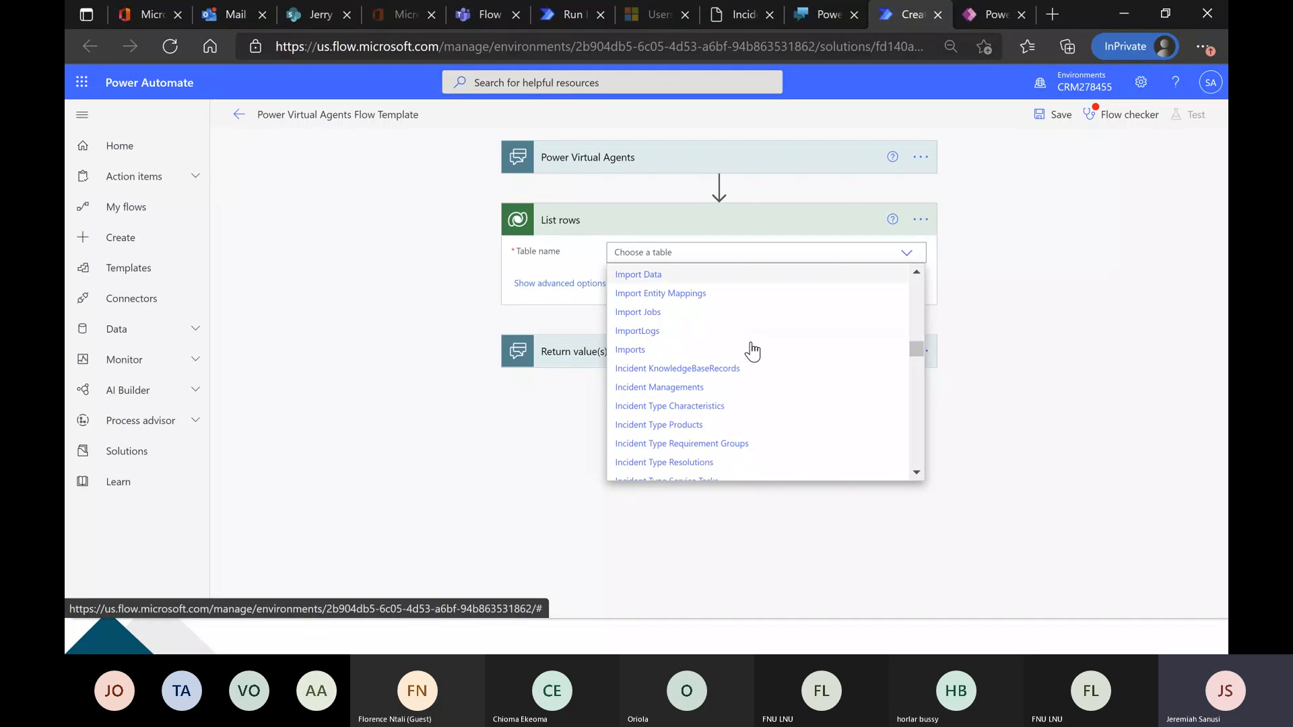
click(692, 388)
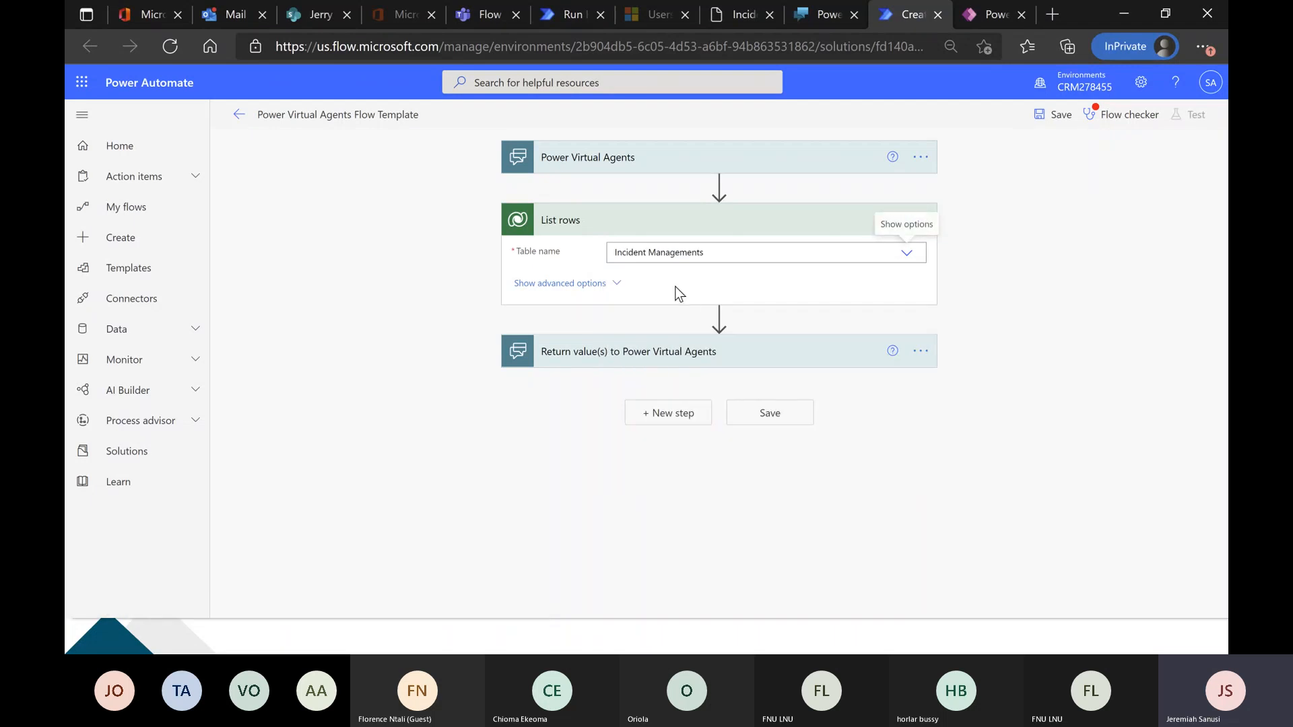
Show the List rows action's advanced options and begin its row filter expression with "contains(".
click(618, 284)
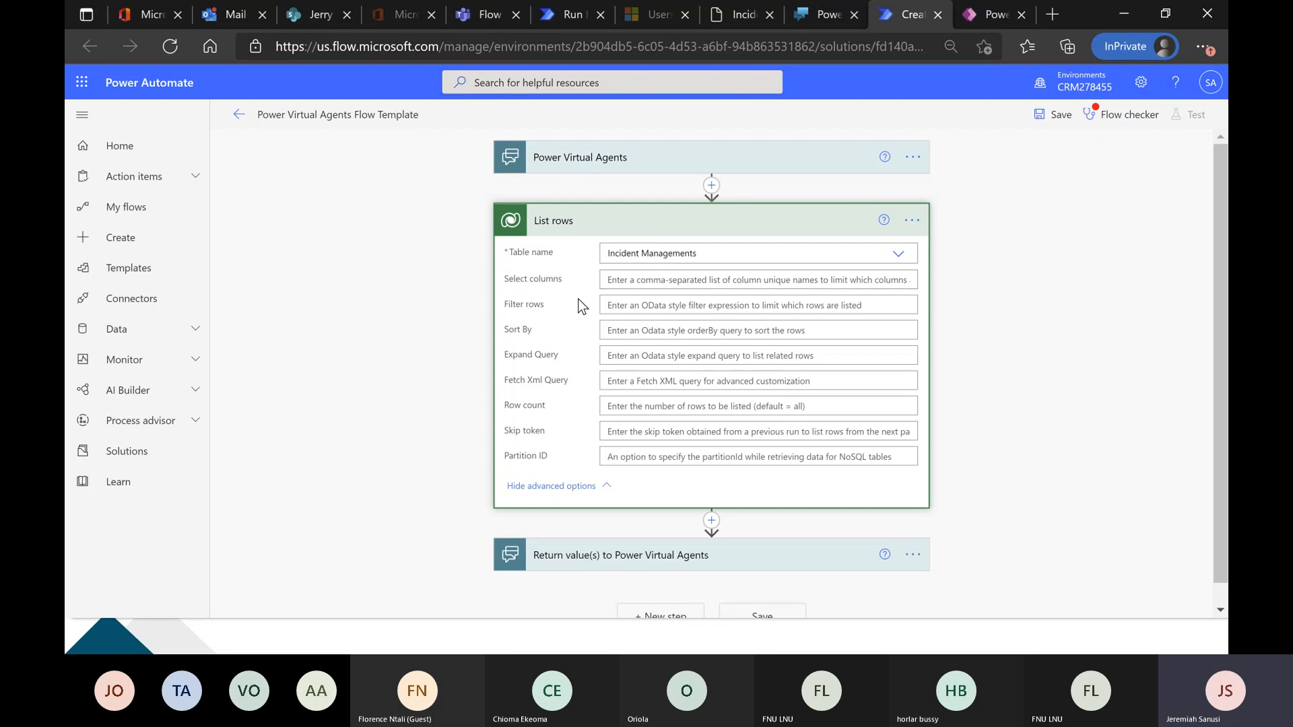
click(638, 306)
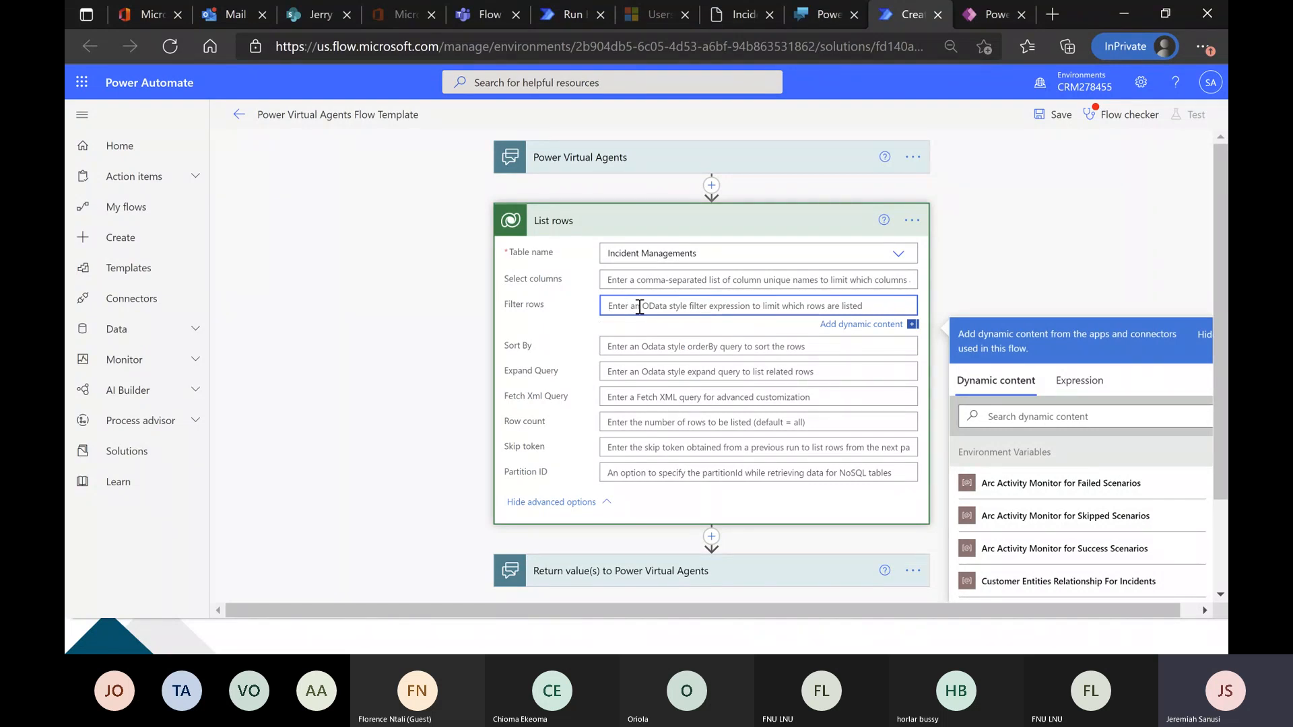
text(con)
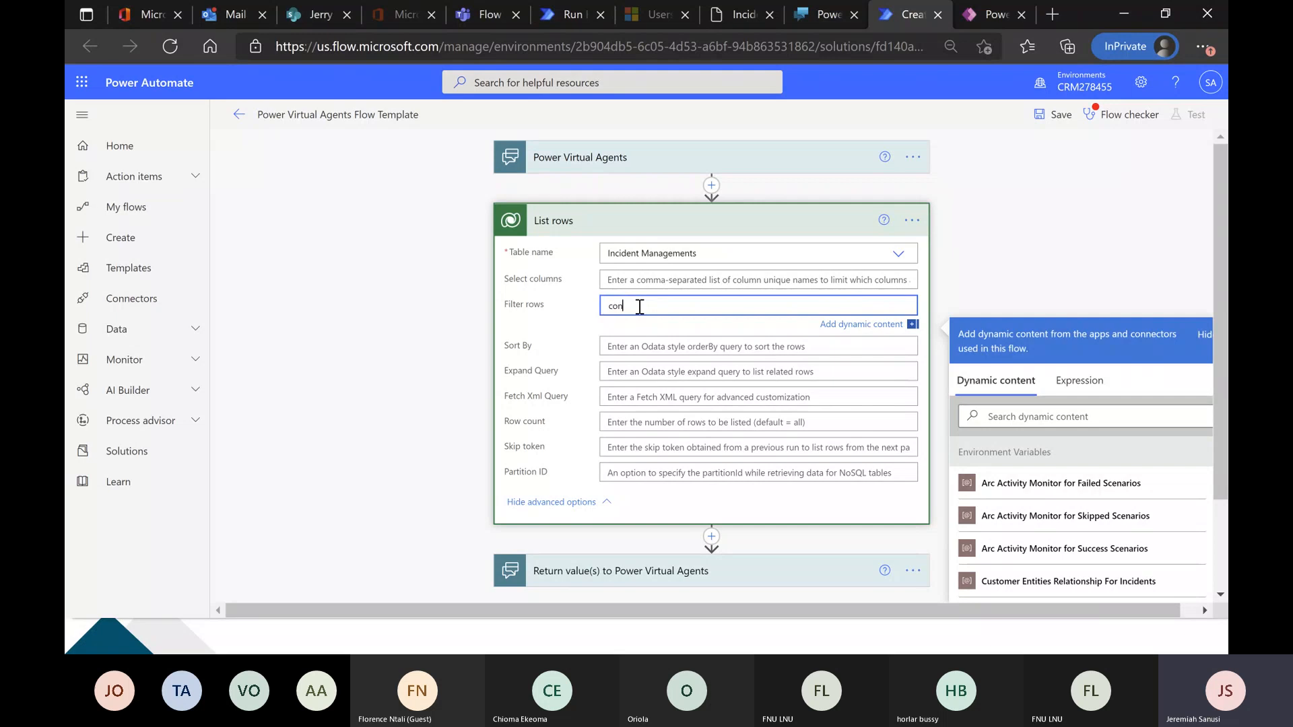
text(tains)
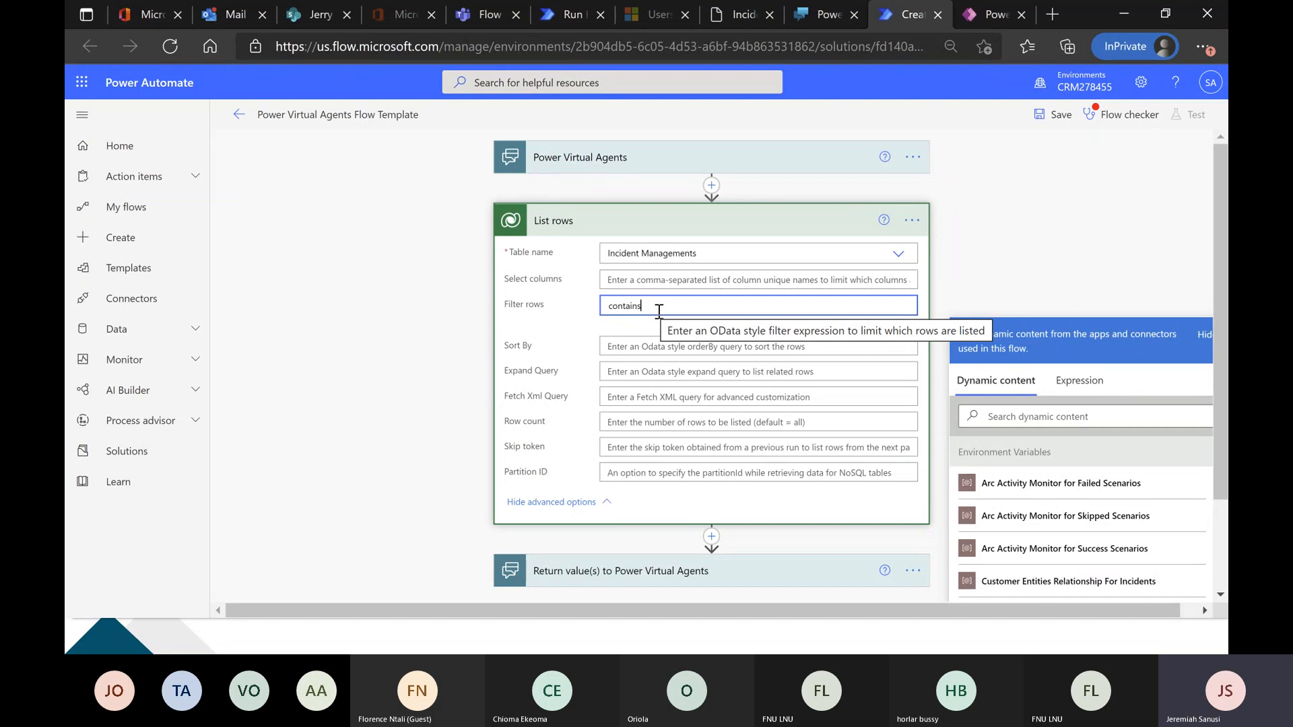
text(()
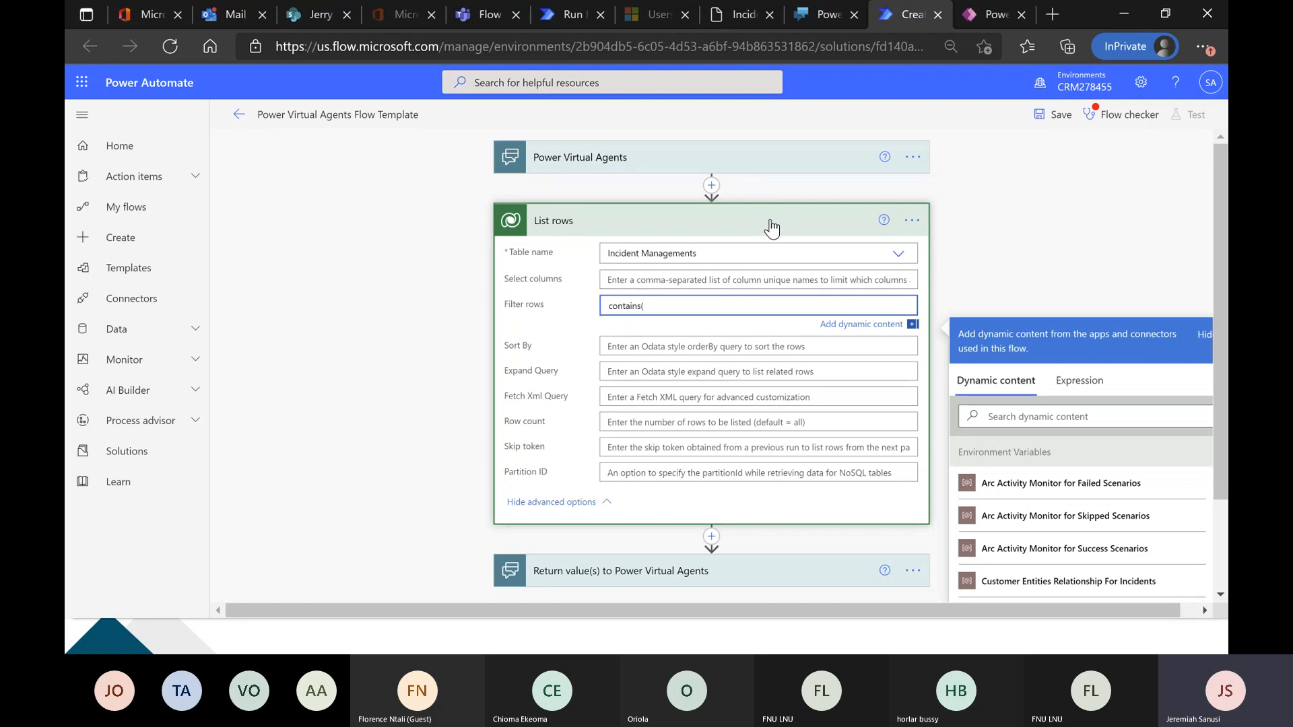
Copy the First Name column's name cr04e_firstname from the Incident Management table in Power Apps into the flow's List rows filter expression.
click(991, 14)
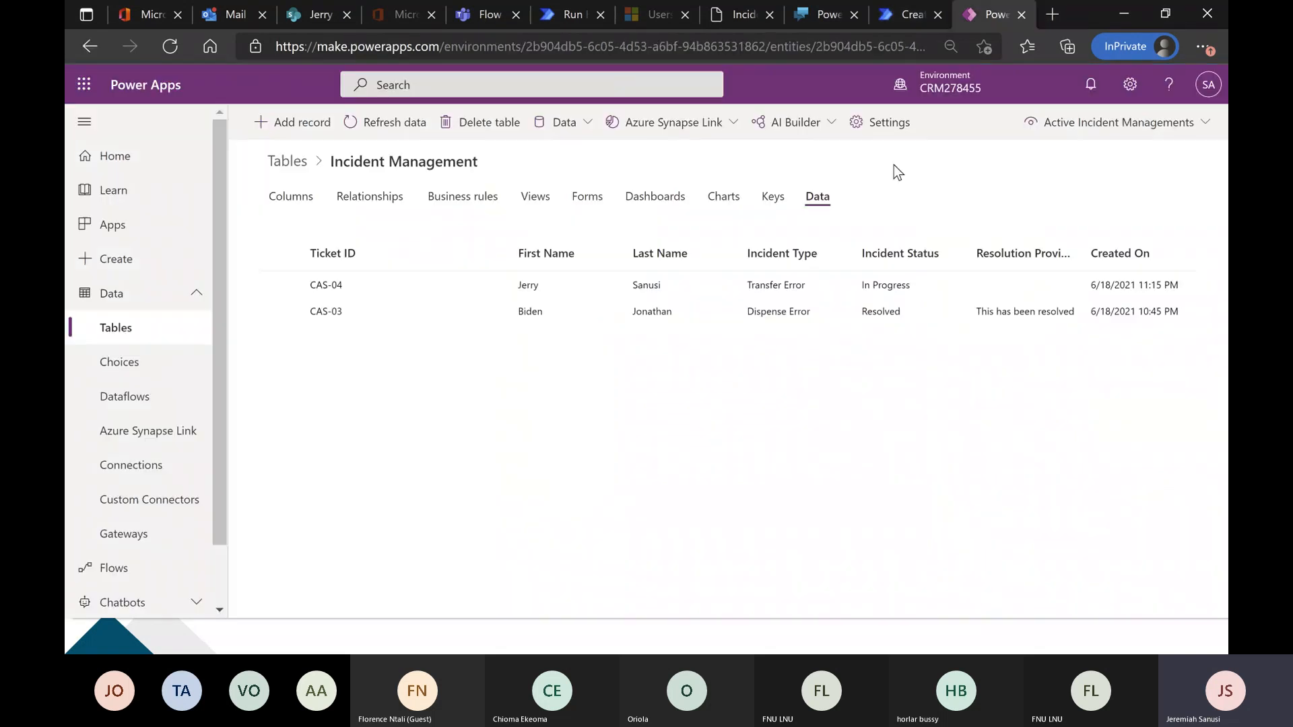
click(289, 202)
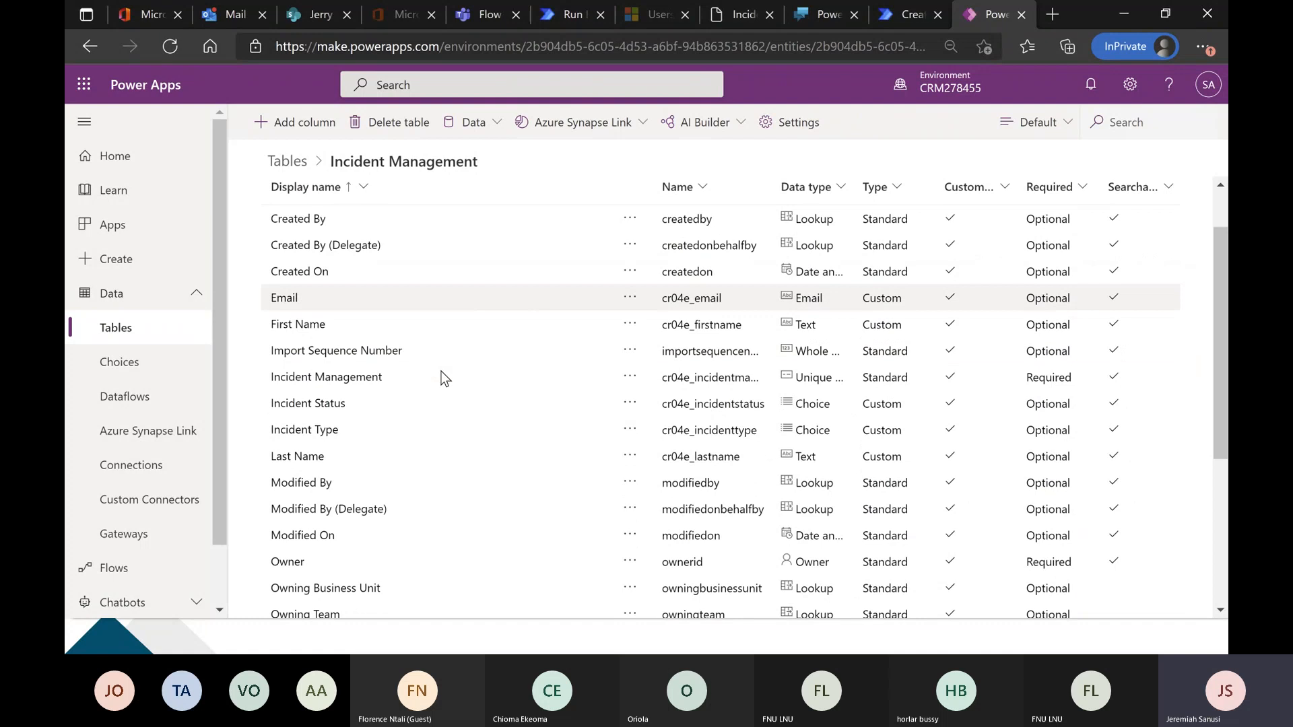
scroll(442, 370, down, 2)
scroll(442, 373, down, 3)
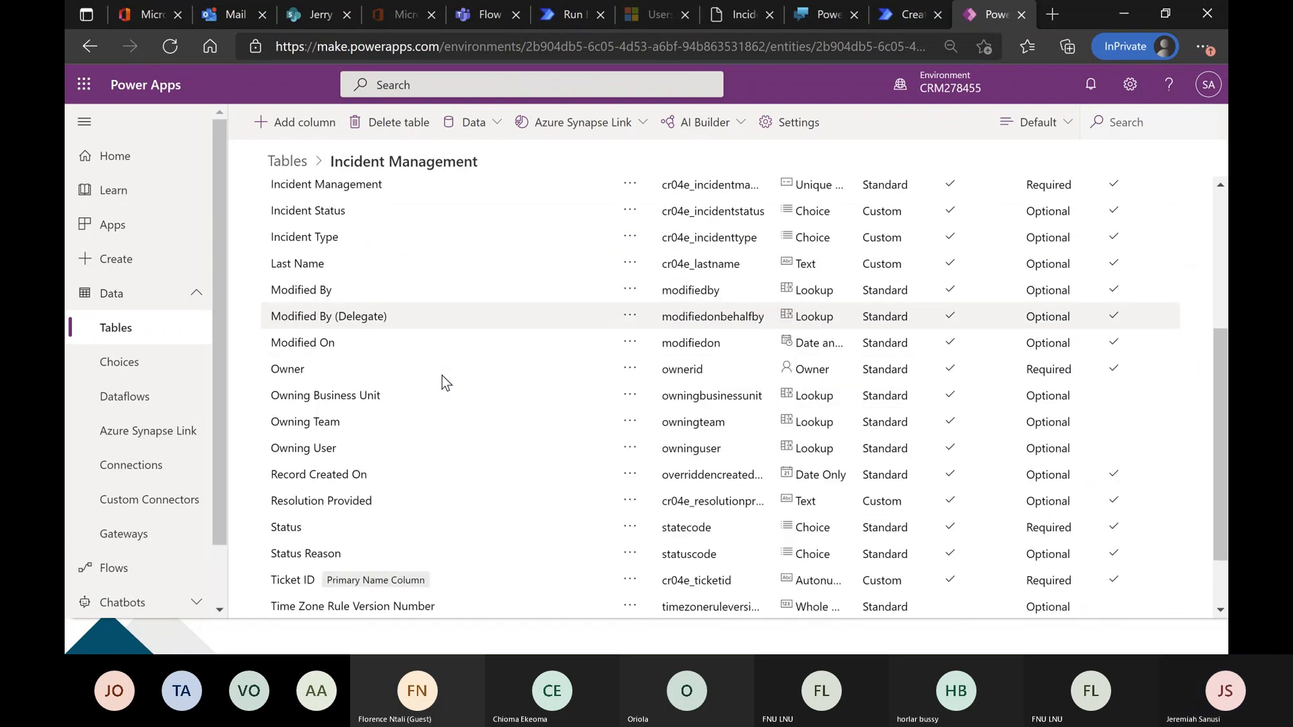
scroll(442, 374, up, 3)
scroll(441, 375, up, 3)
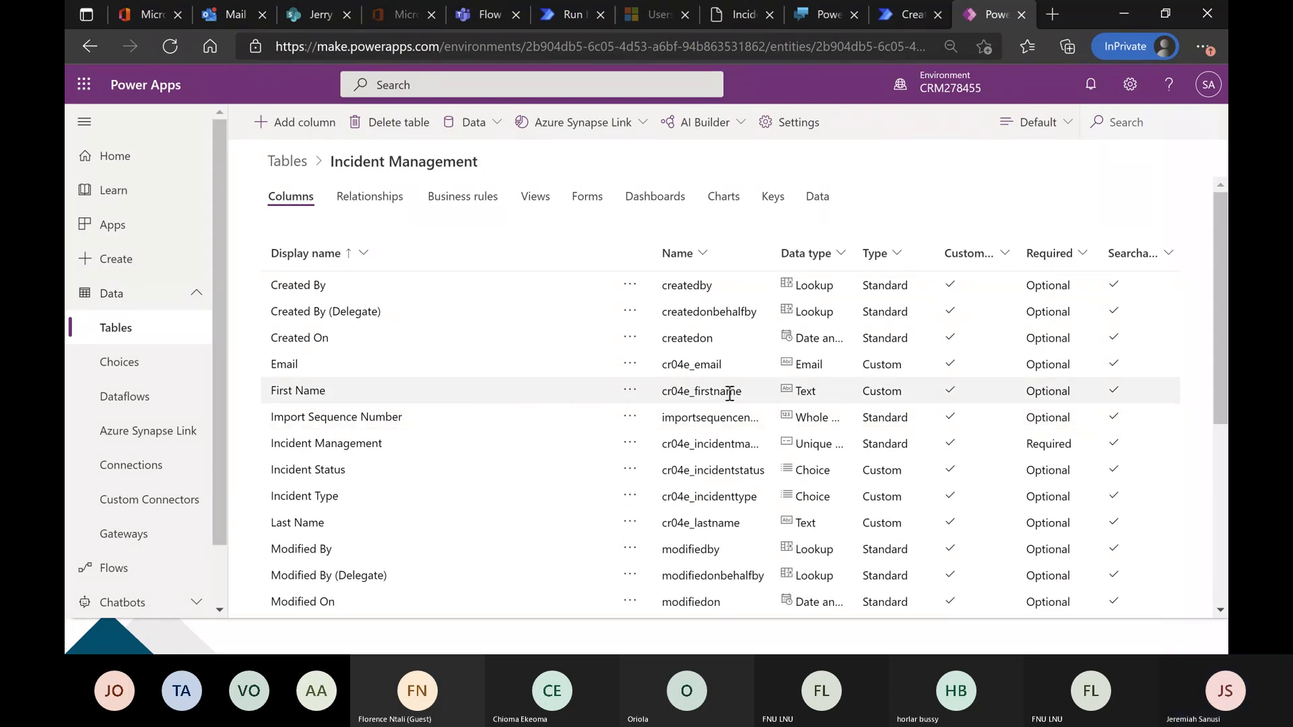
drag(744, 391, 665, 395)
key(ctrl+c)
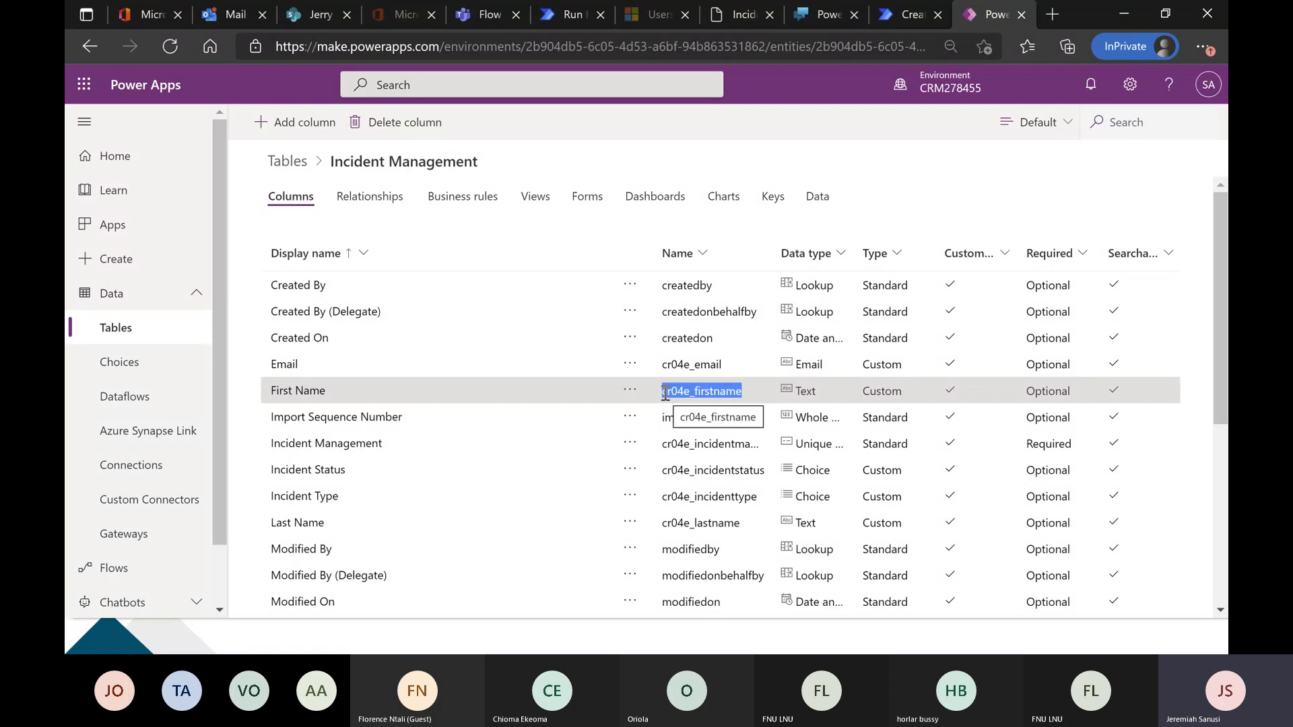
click(895, 10)
key(ctrl+v)
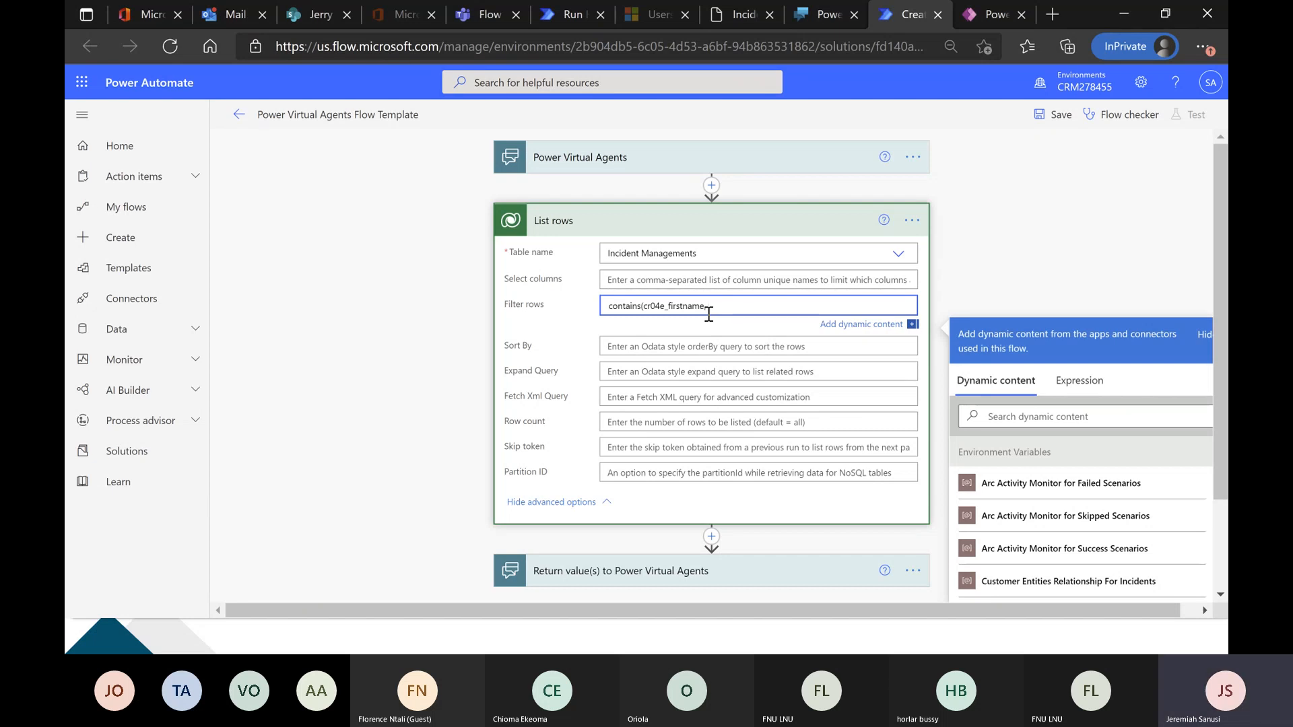
Complete the row filter after the column name with a comma, the trigger's InputName value in single quotes, and a closing parenthesis.
text(,)
scroll(1042, 521, down, 1)
scroll(1043, 521, up, 1)
text(')
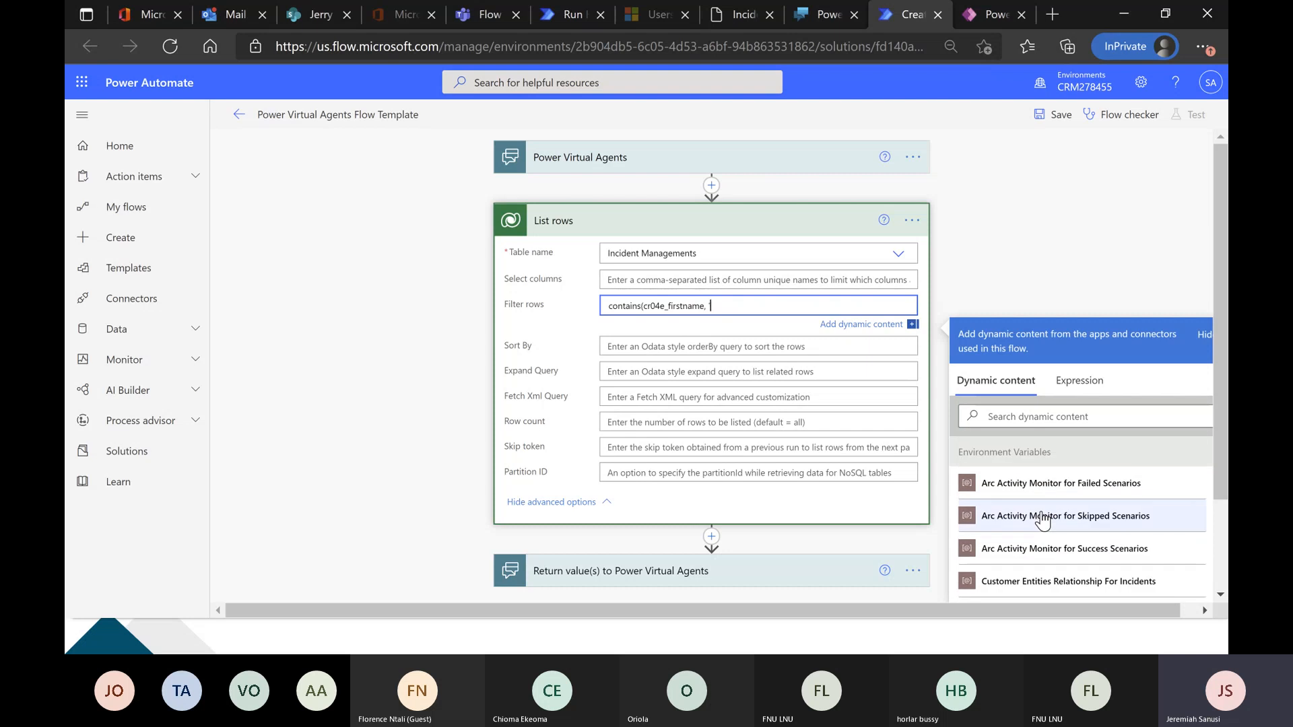
scroll(1043, 521, down, 3)
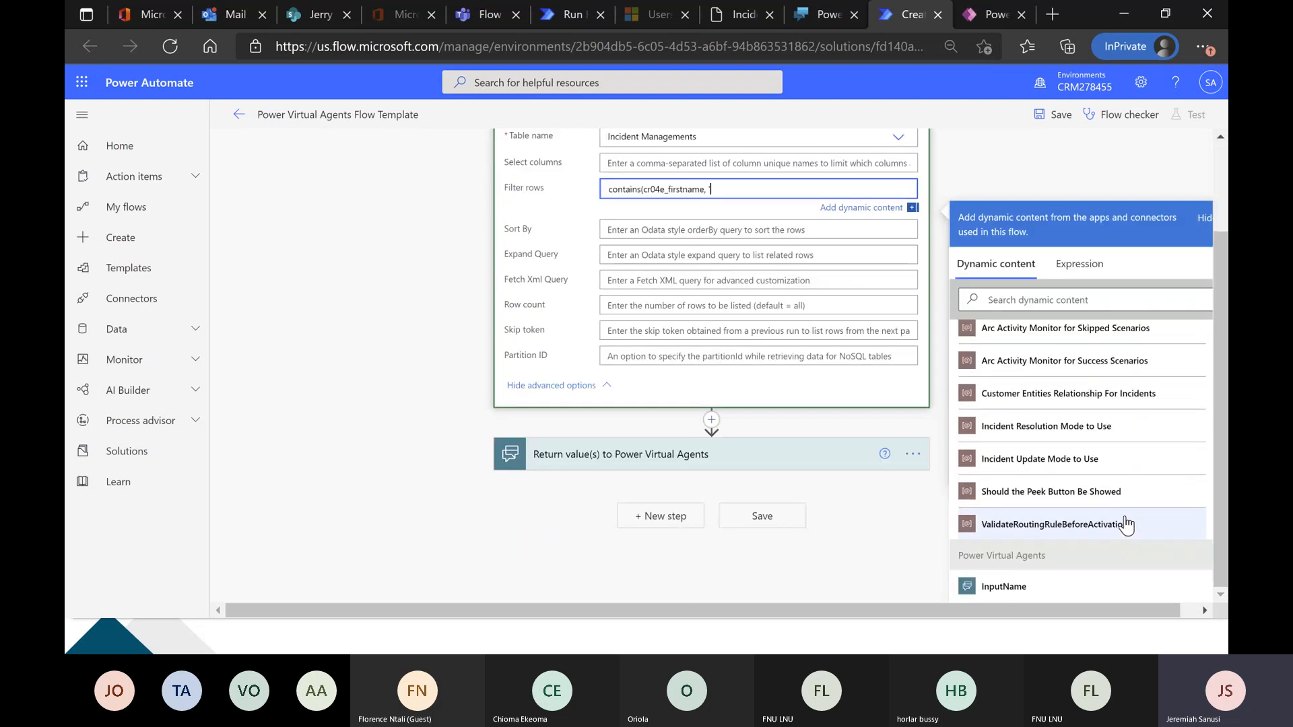
click(1086, 583)
text(')
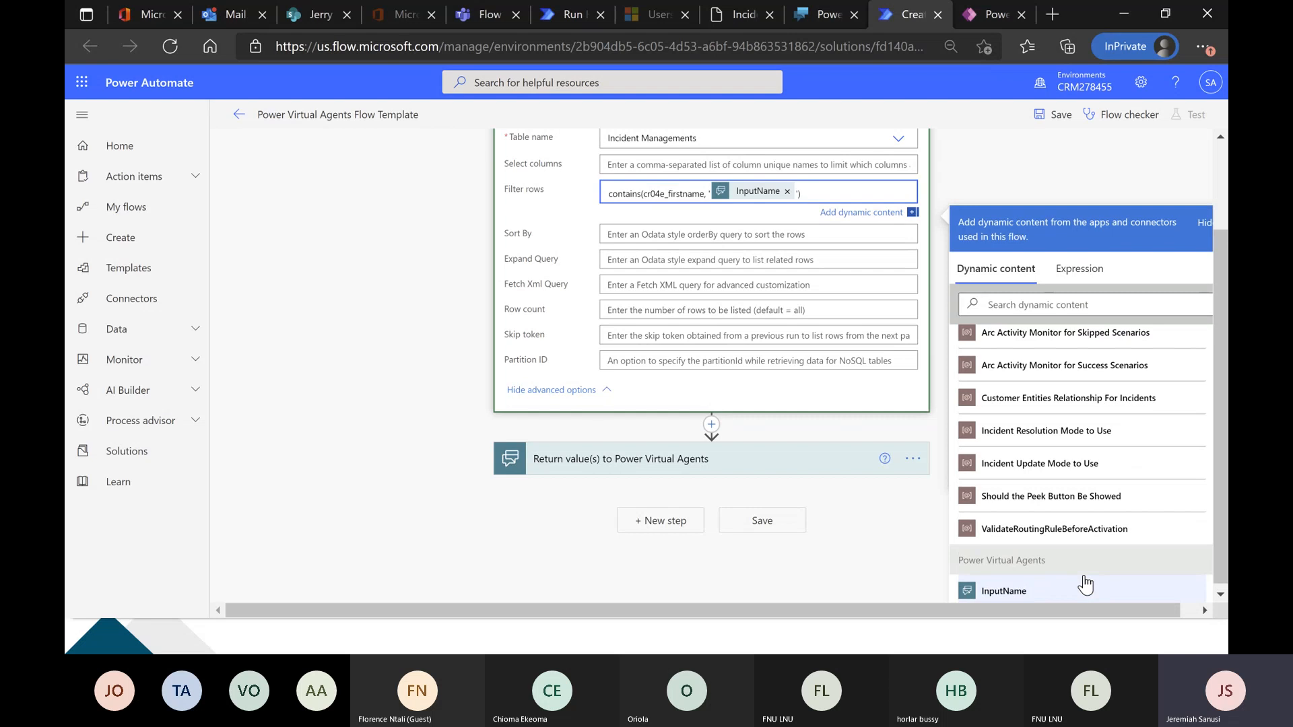
click(379, 275)
click(837, 280)
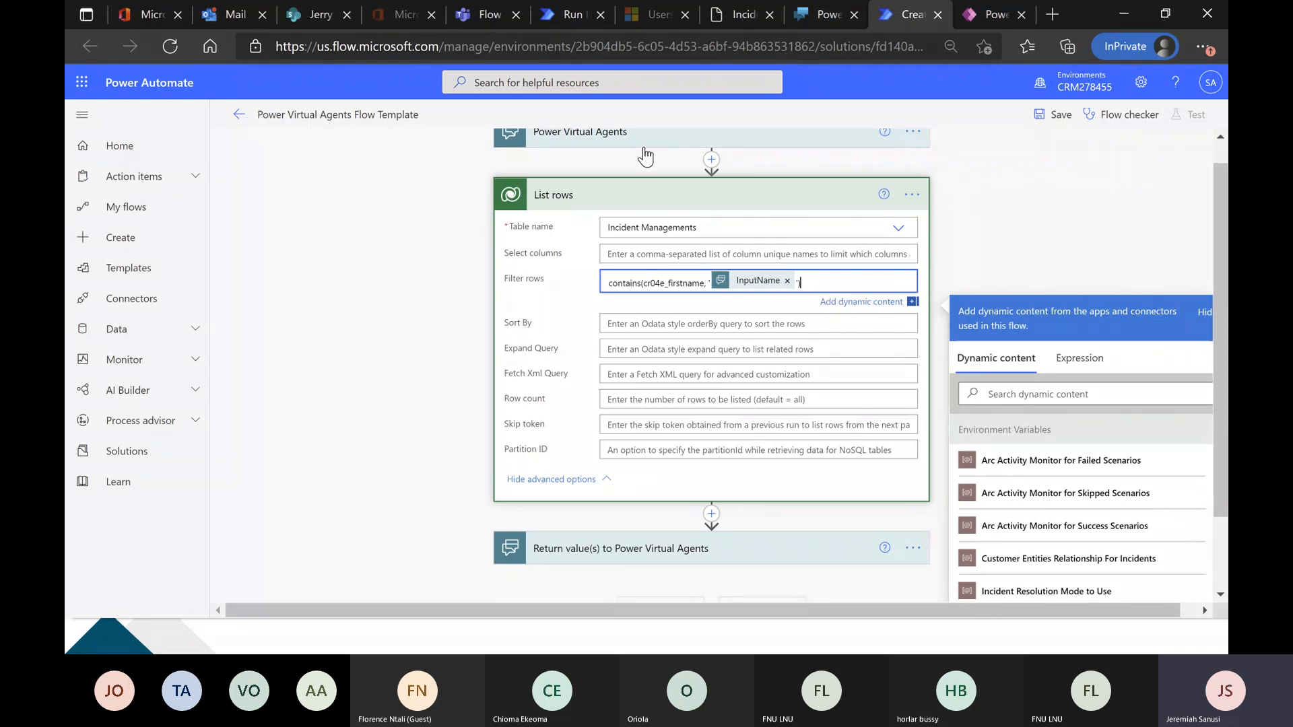
scroll(641, 155, up, 1)
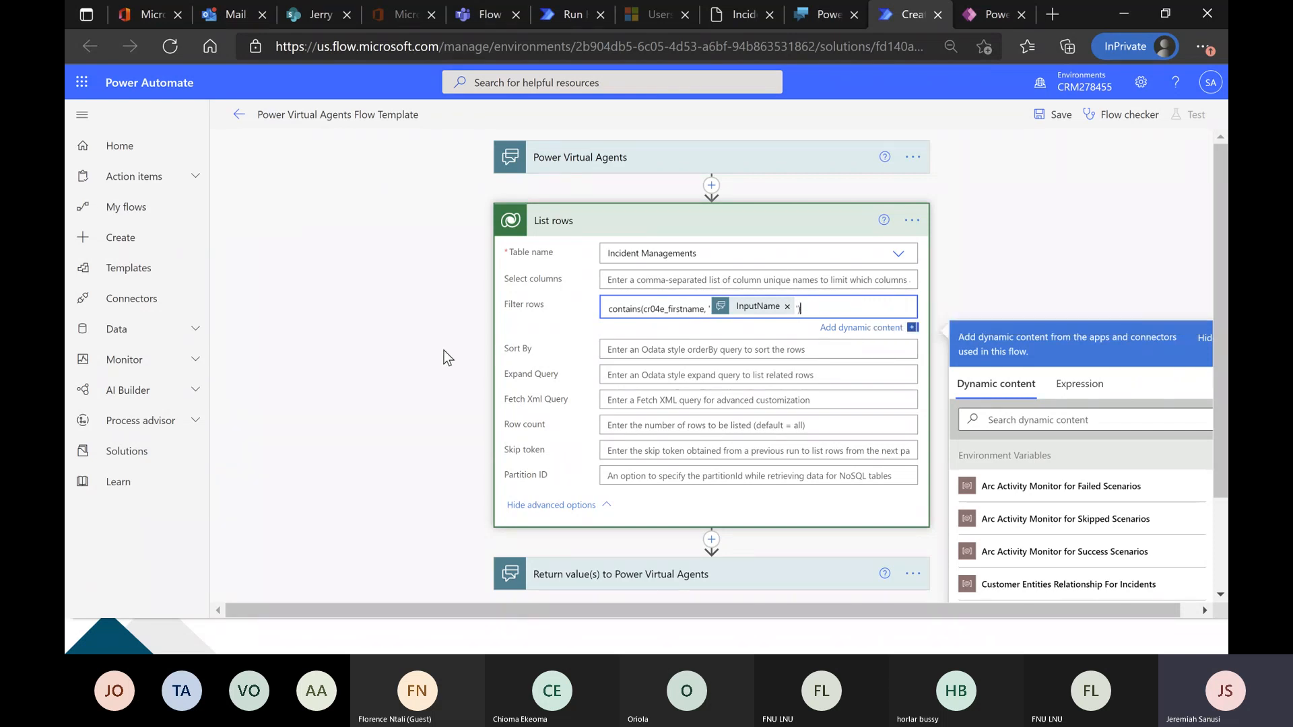
Add an Initialize variable action between the List rows action and Return value(s) to Power Virtual Agents.
click(371, 367)
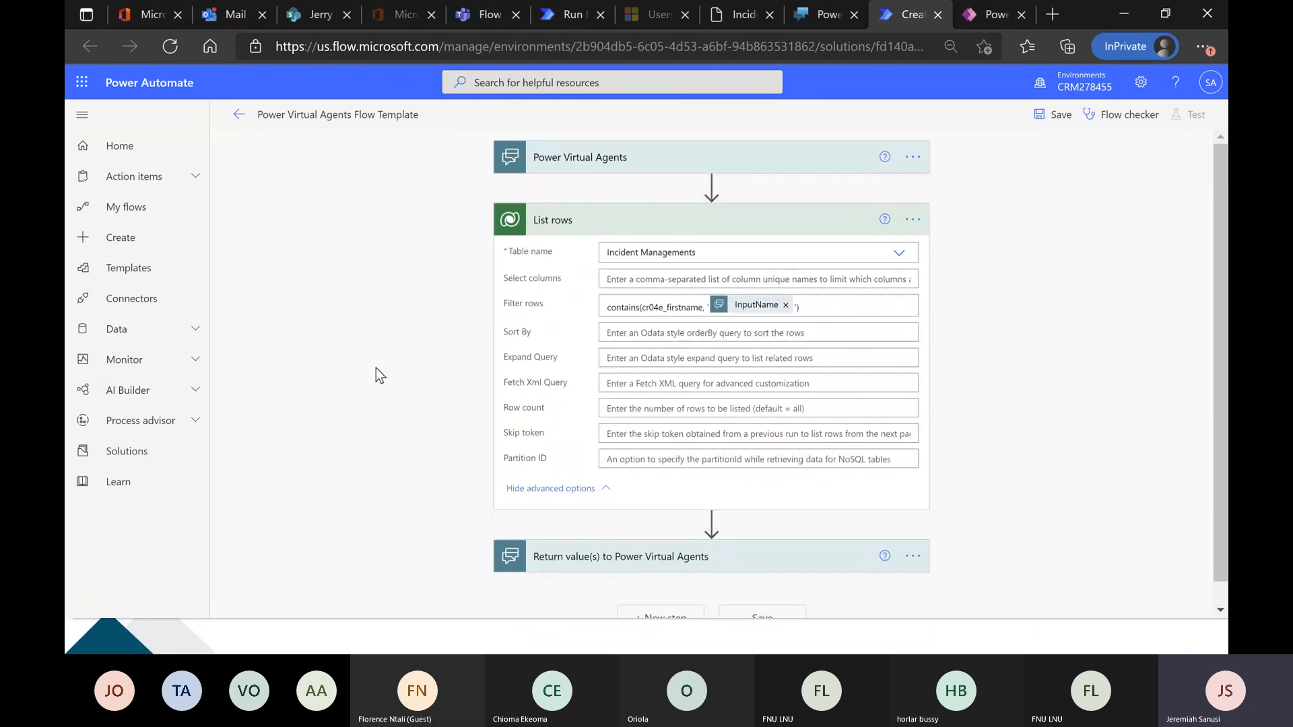
scroll(376, 368, down, 1)
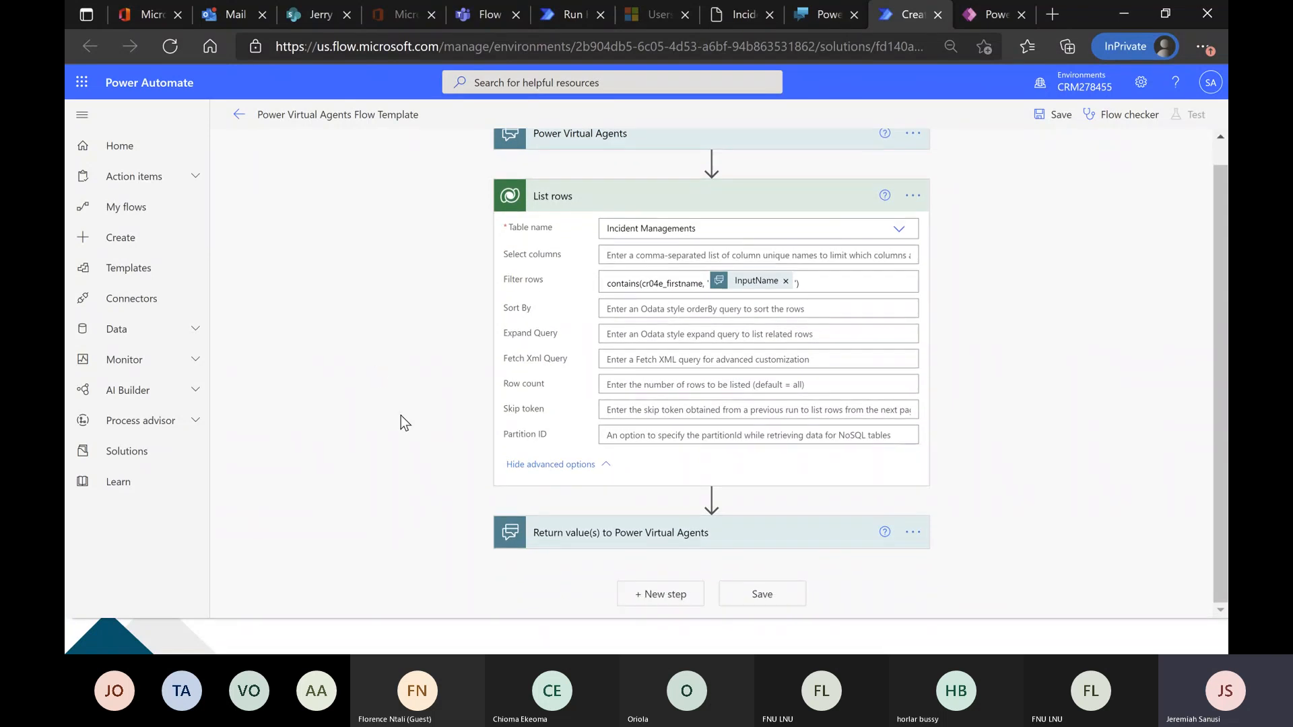
click(712, 499)
click(697, 517)
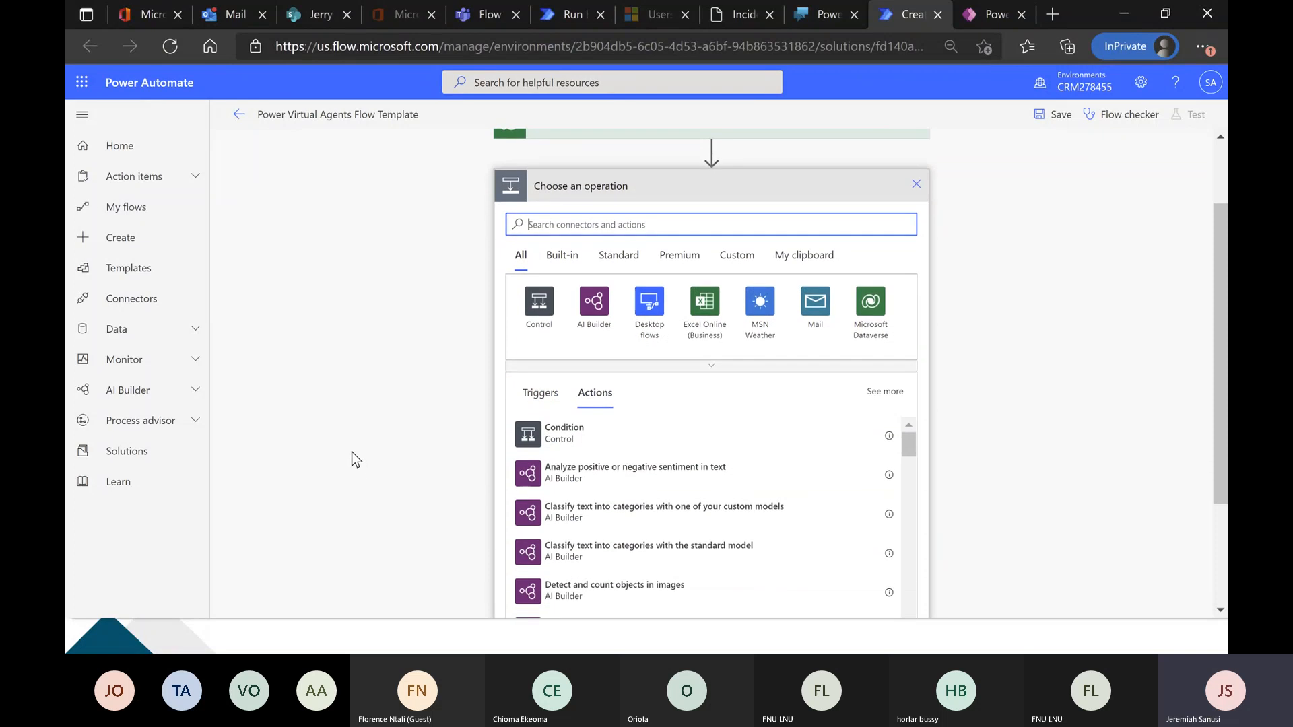
text(init)
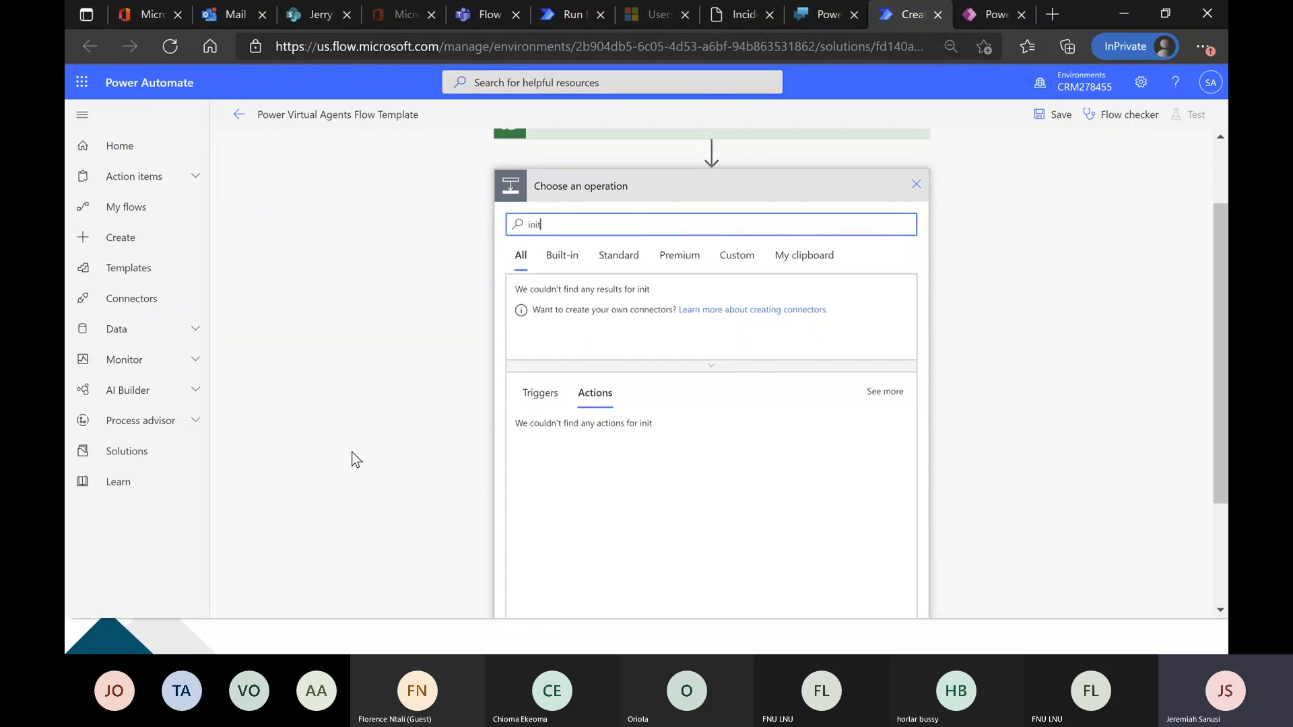
text(ialize)
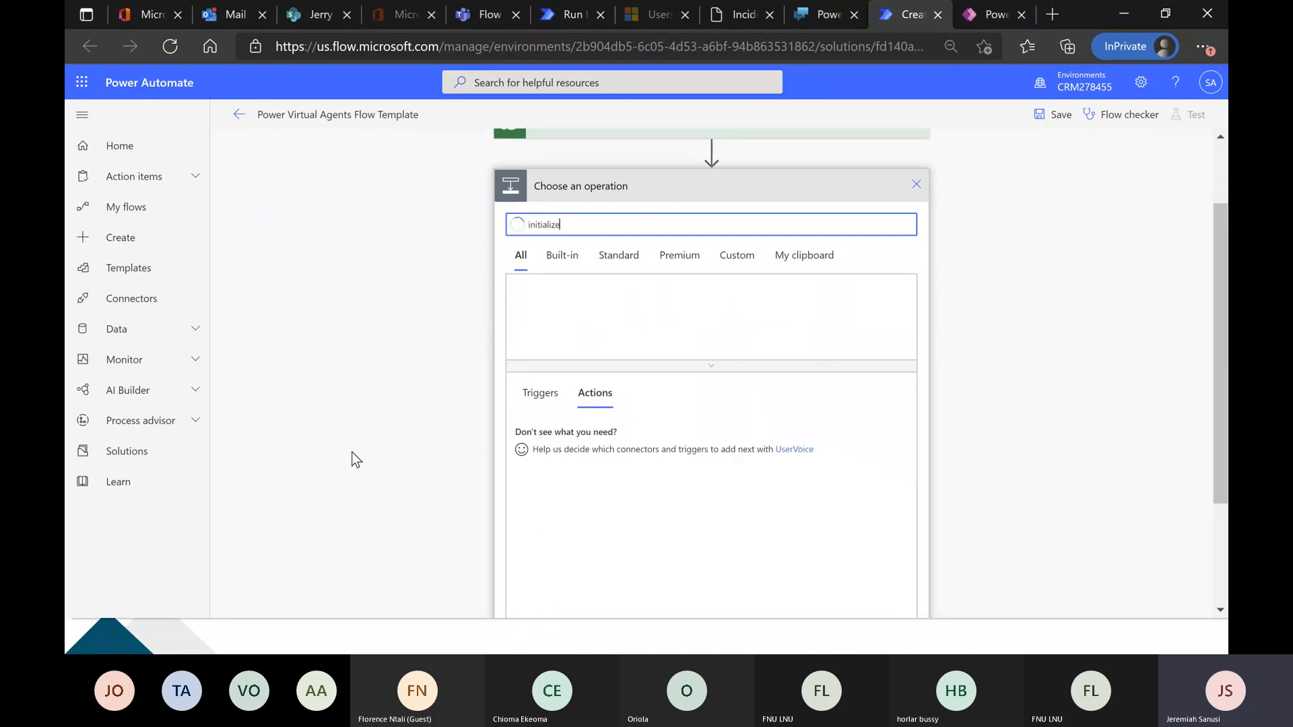
click(584, 445)
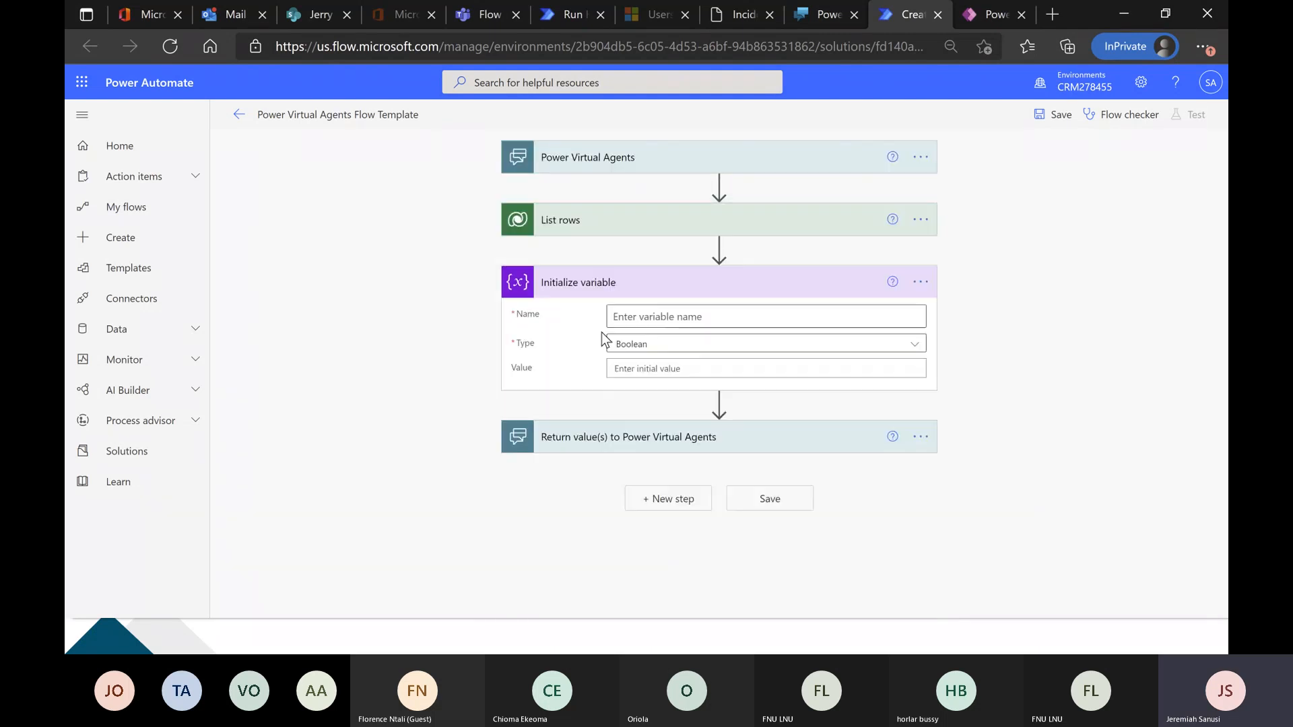
Name the new variable ticketOutput and set its type to String.
click(664, 316)
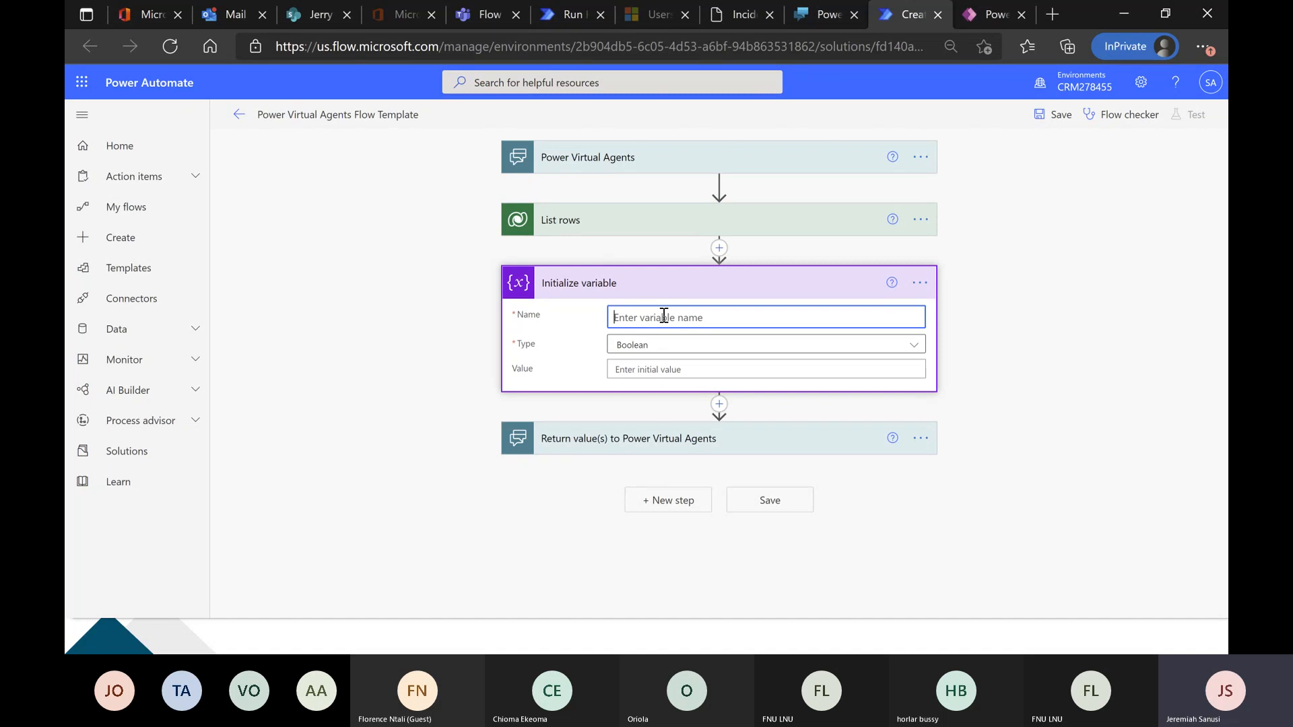
text(ticketOutput)
click(688, 353)
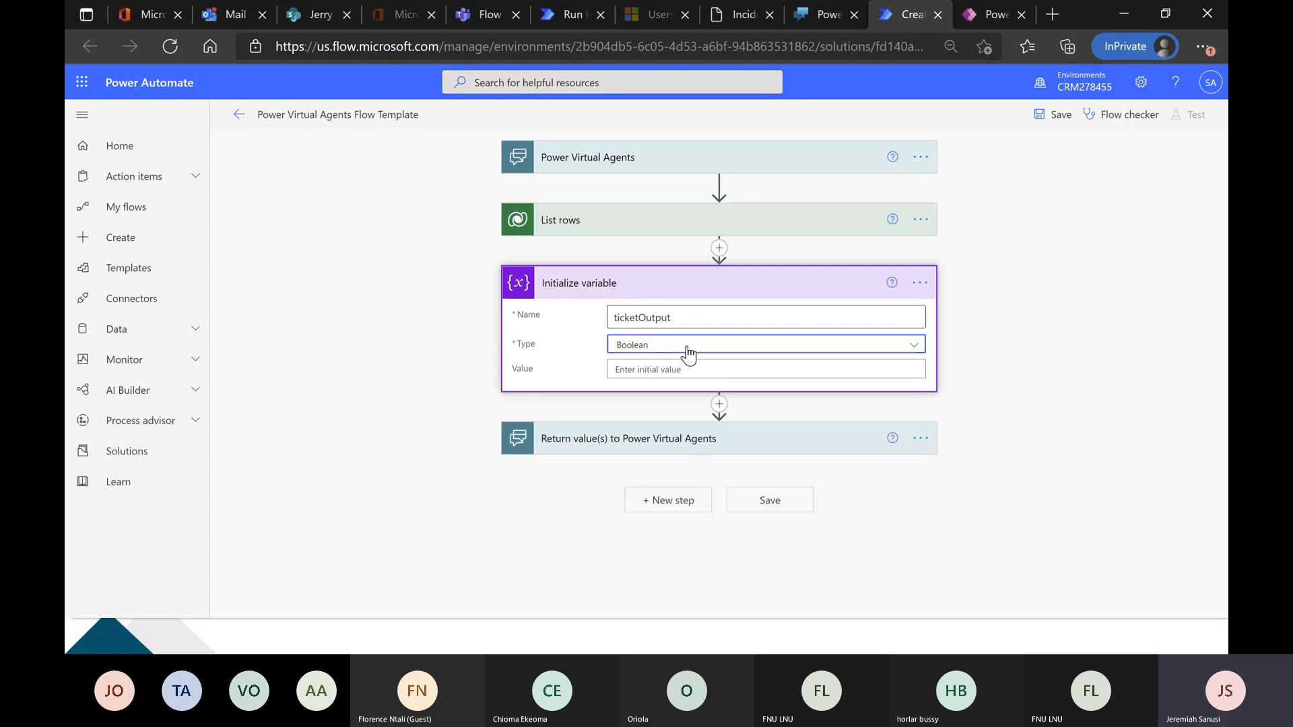
click(626, 445)
Add an Append to string variable action directly after Initialize variable.
click(718, 404)
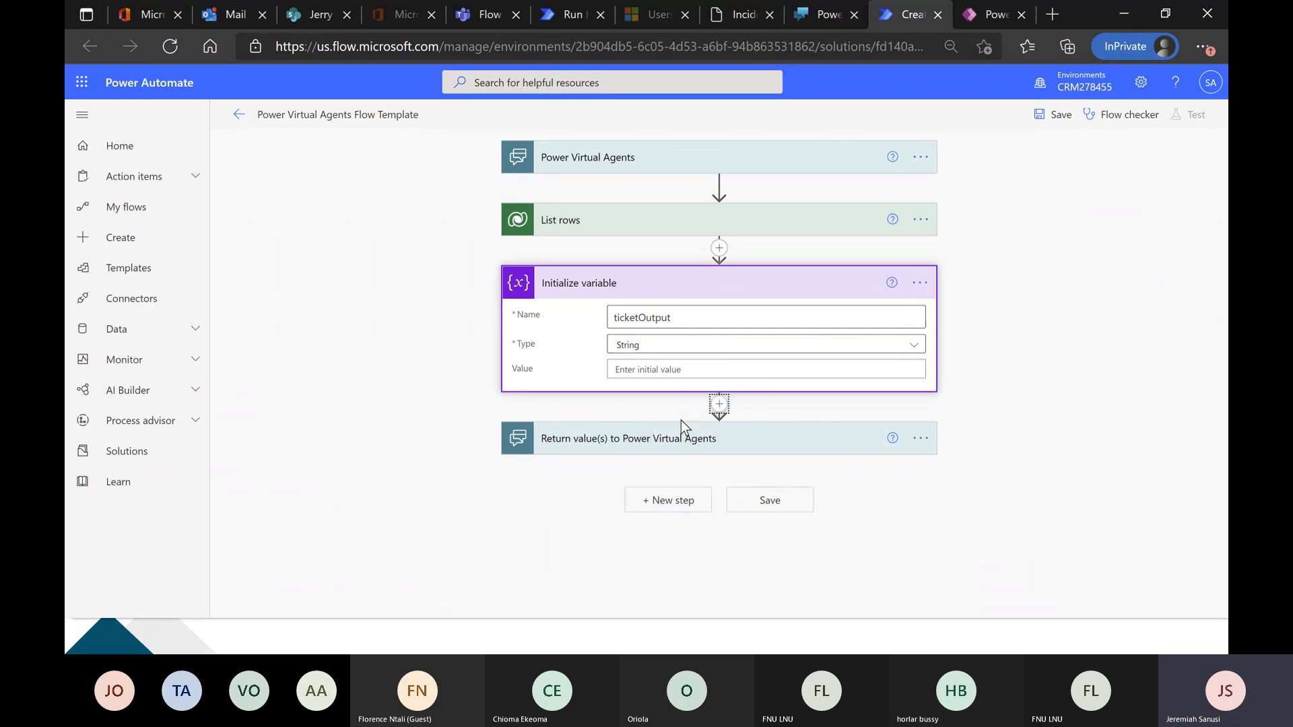
click(684, 427)
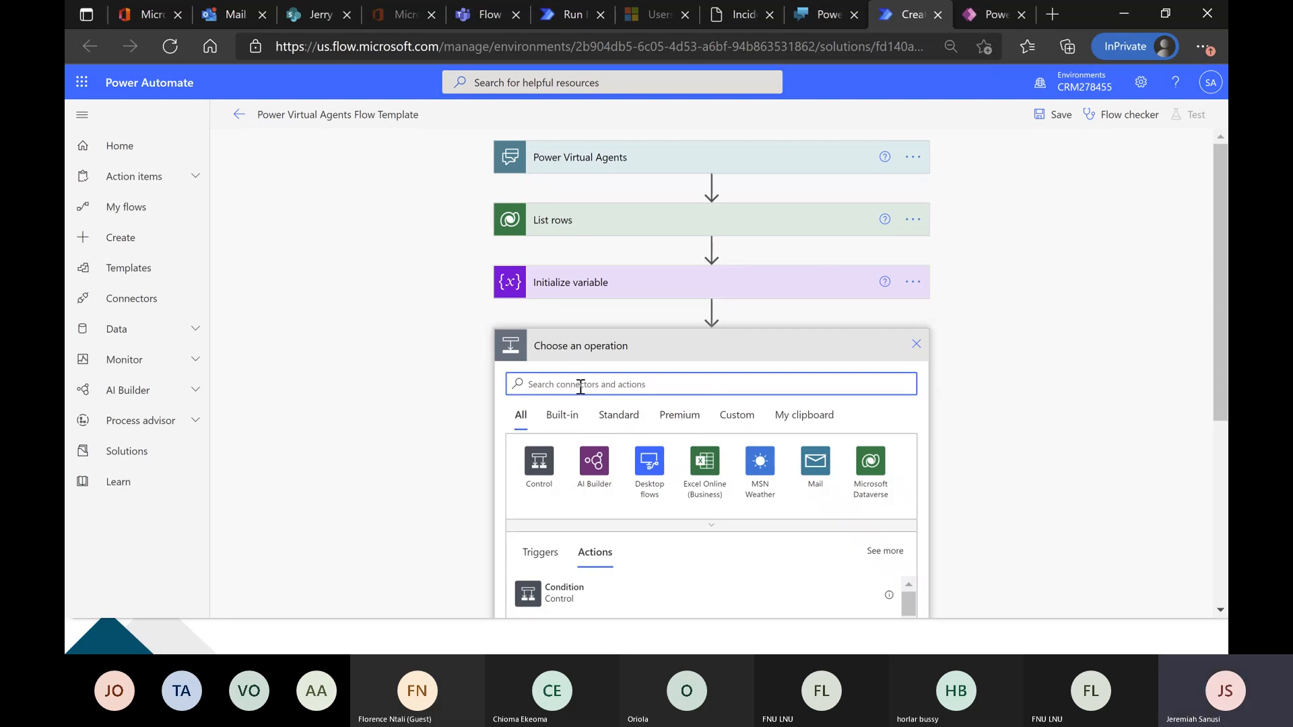
text(append )
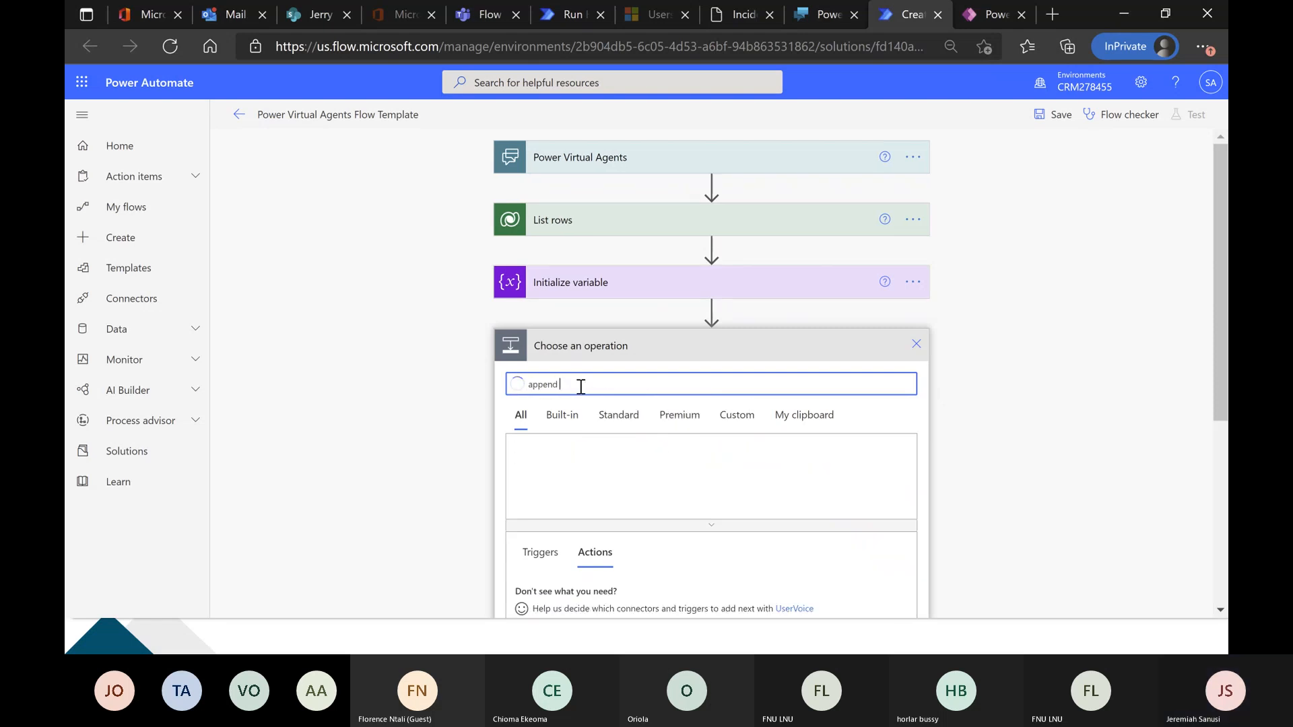
text(to )
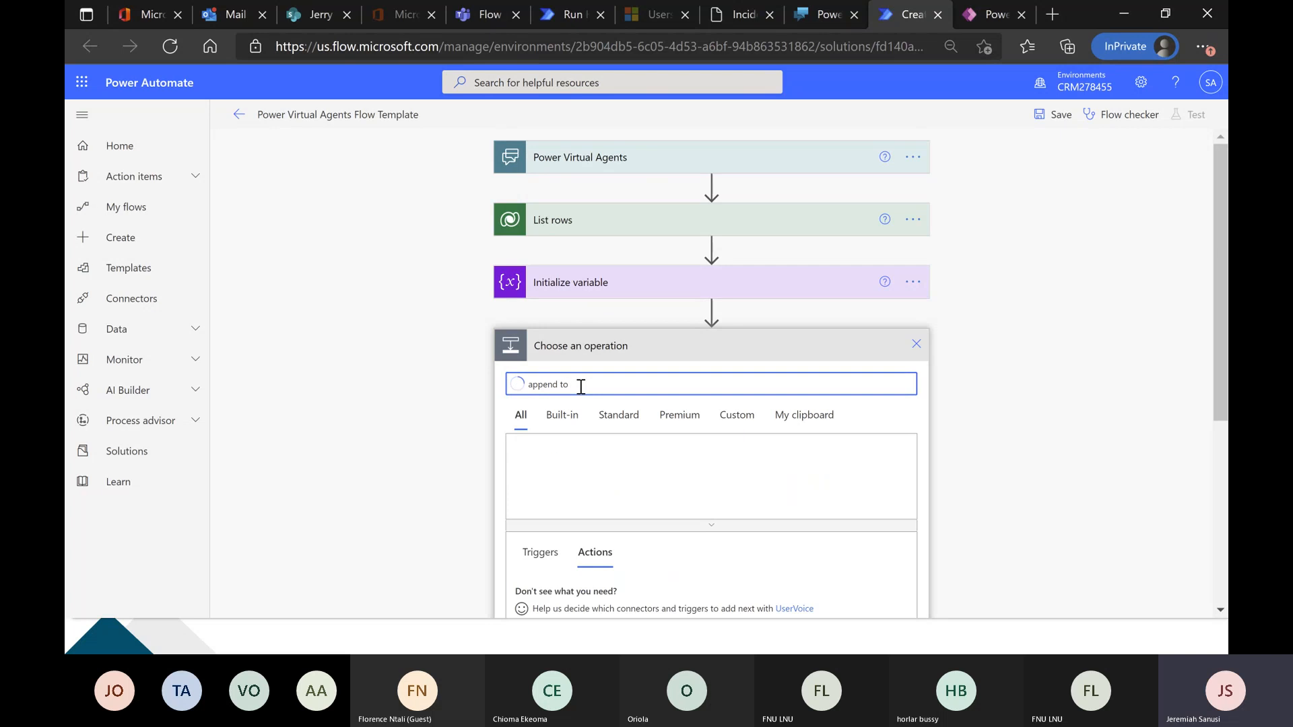
text(str)
scroll(387, 410, down, 2)
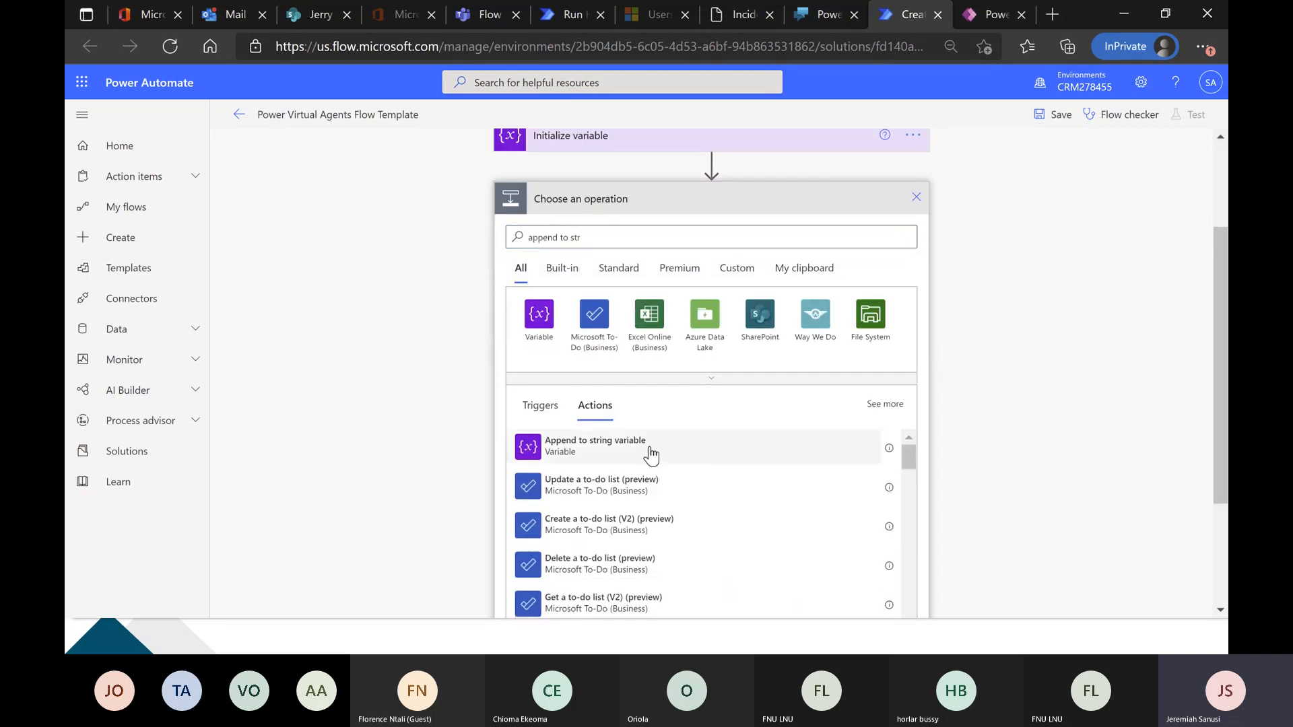
click(721, 456)
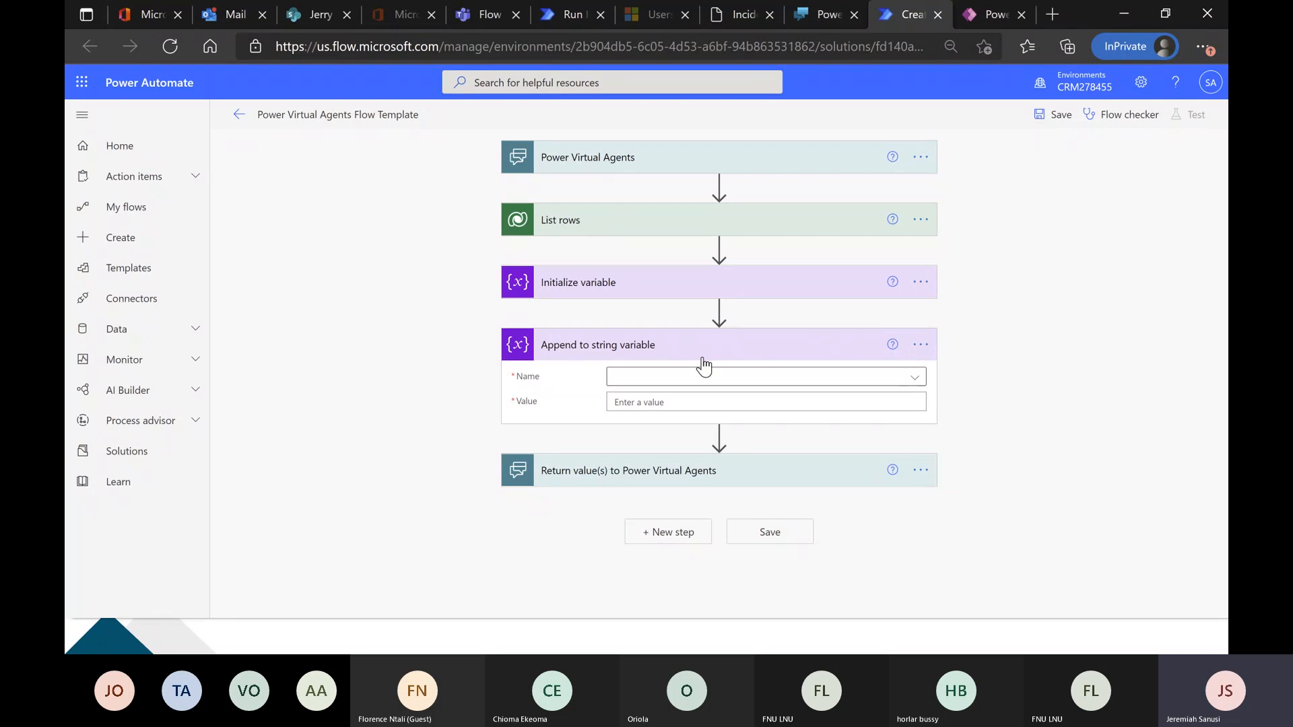
Set the append action to target ticketOutput, with the value "Incident ID:" followed by the Ticket ID dynamic content from List rows.
click(754, 385)
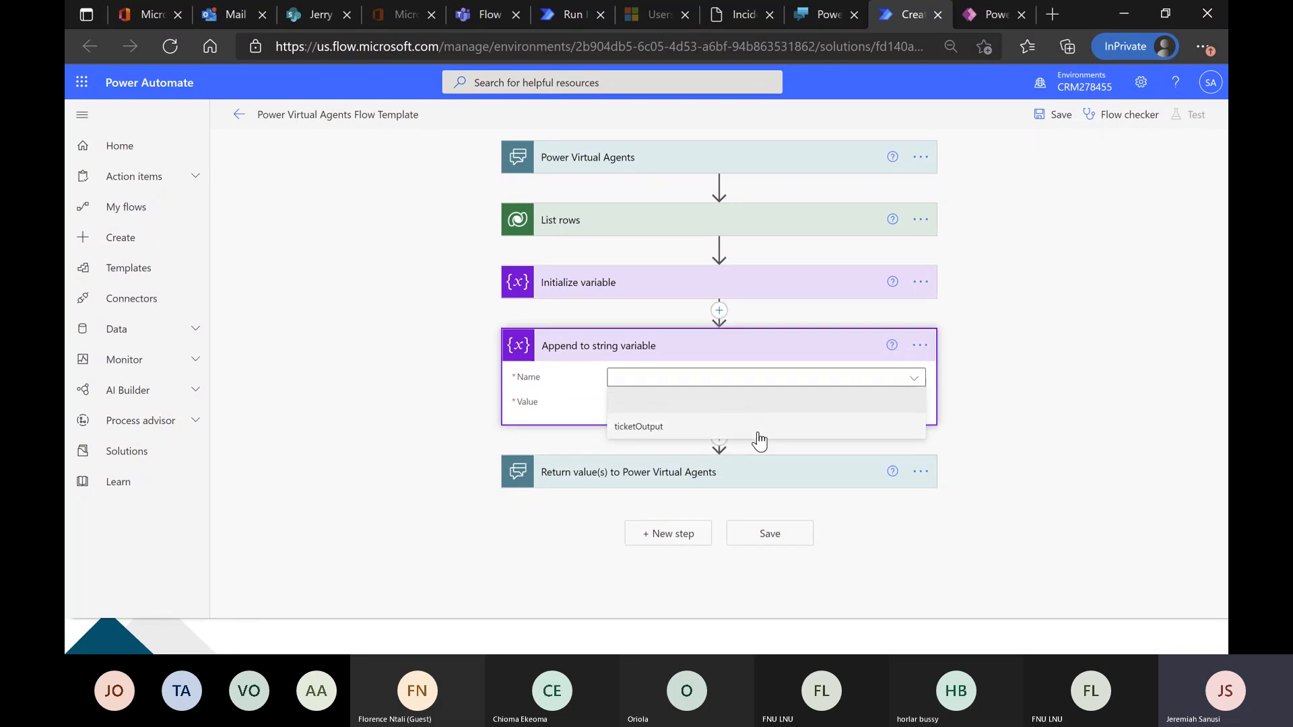
click(755, 429)
click(773, 404)
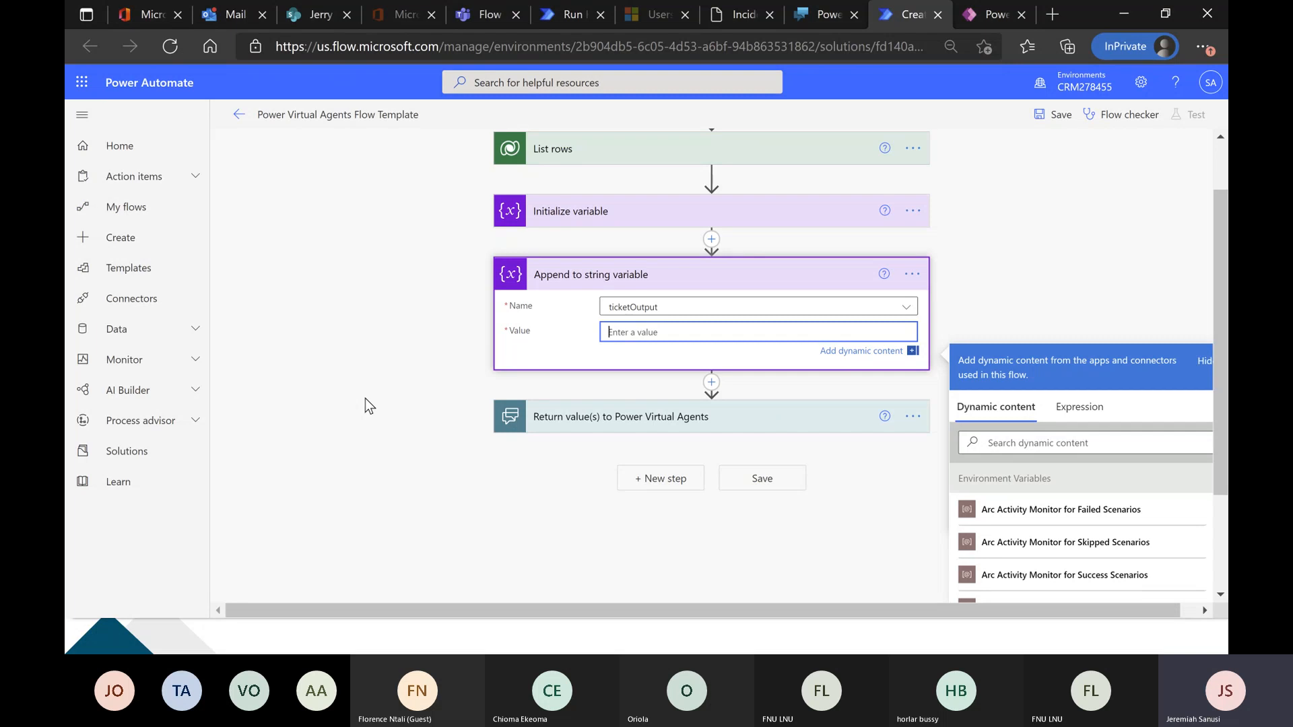
text(I)
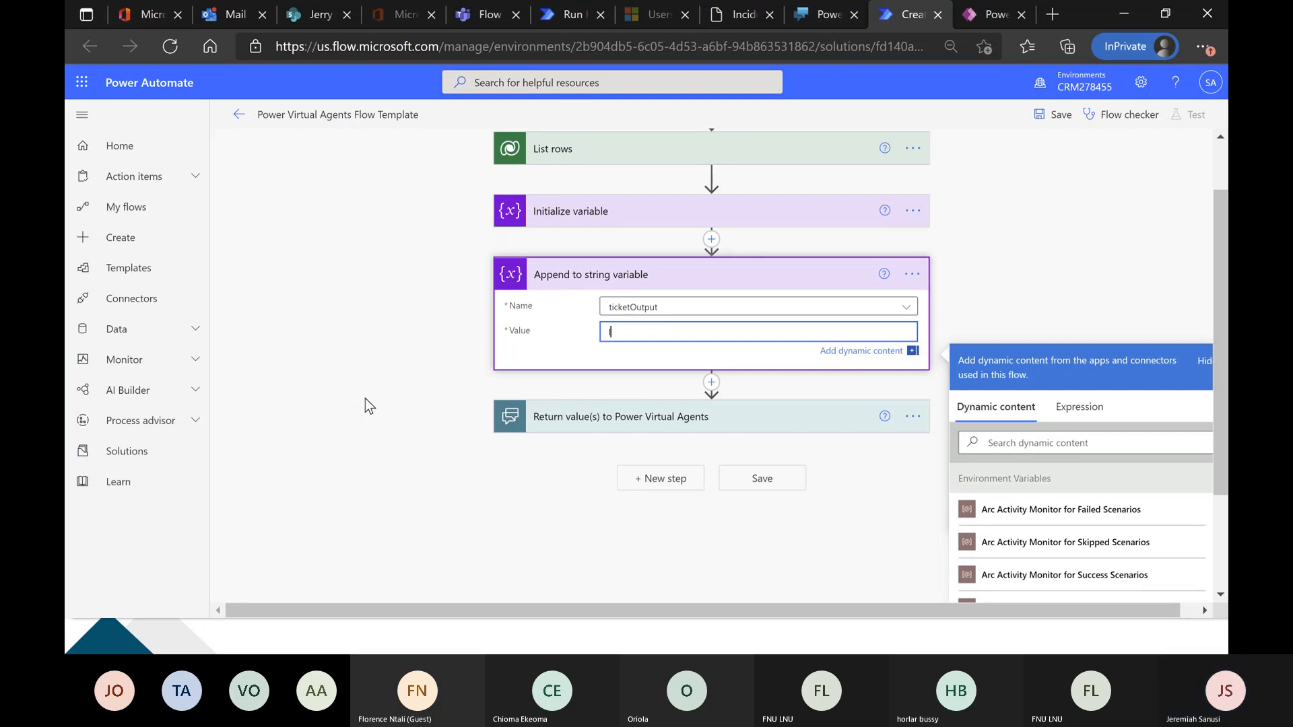
text(ncident ID:)
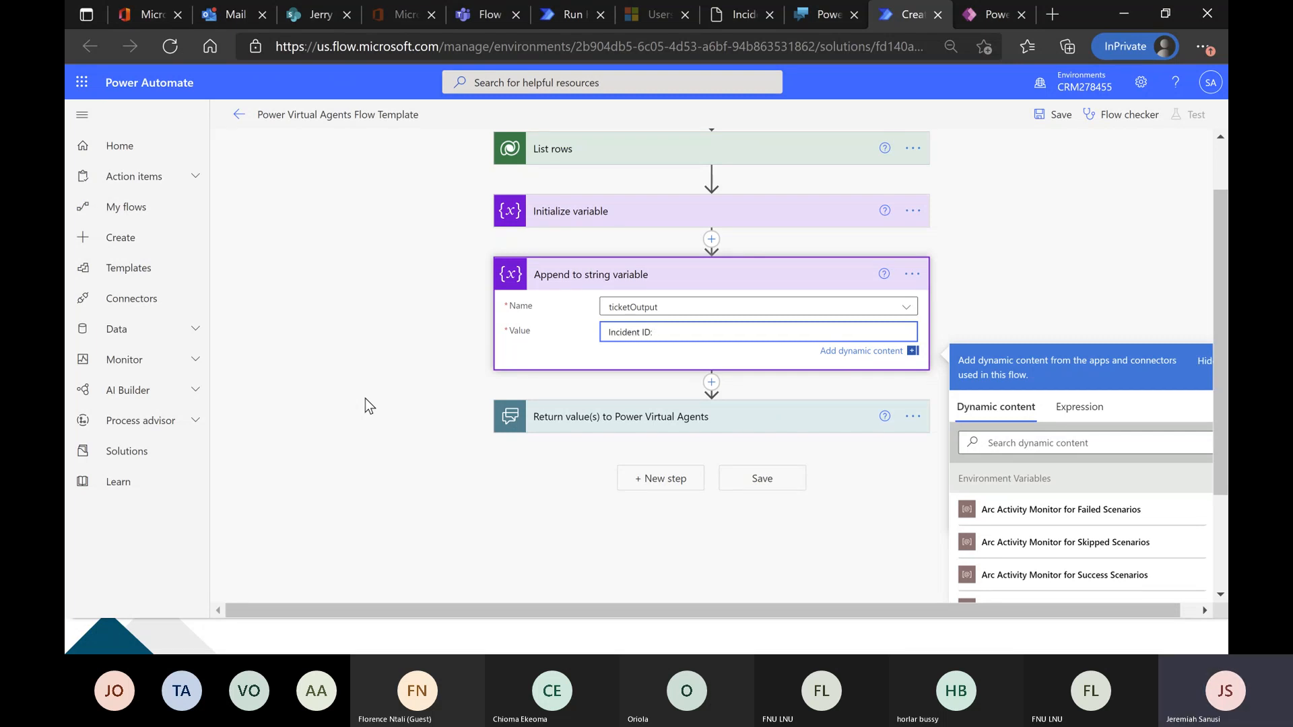
key(Return)
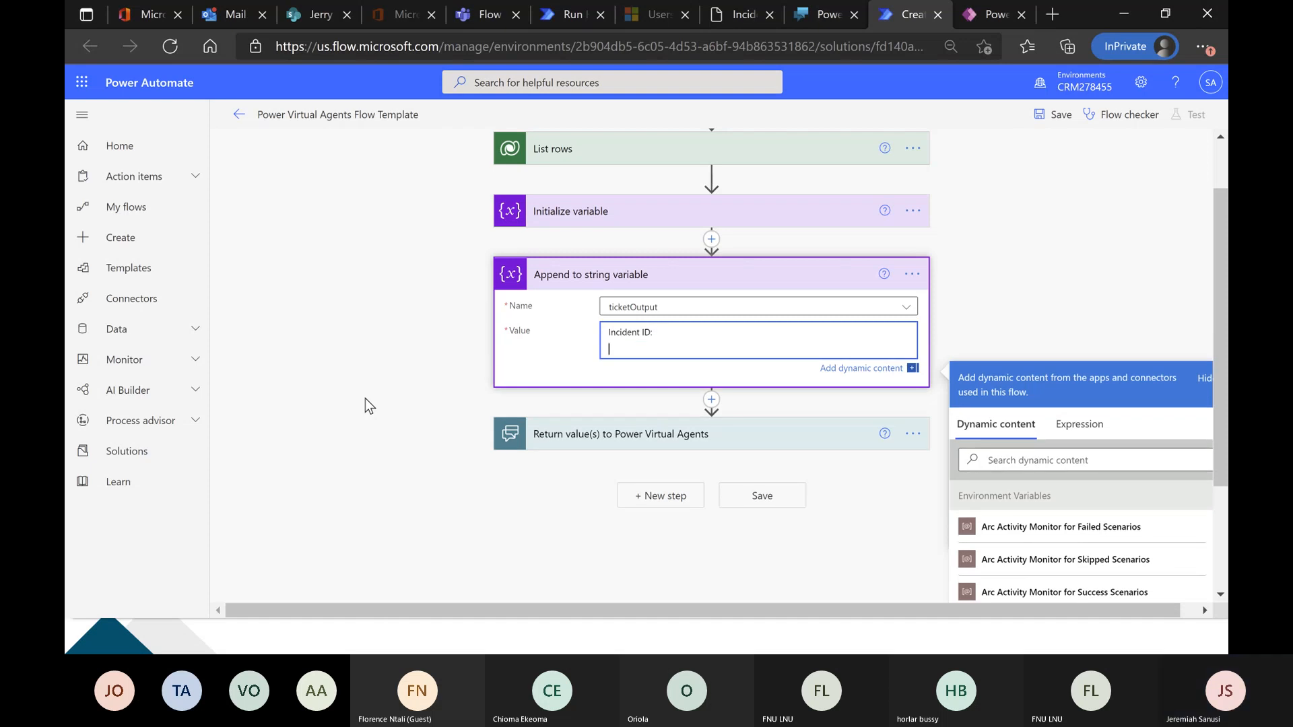
key(BackSpace)
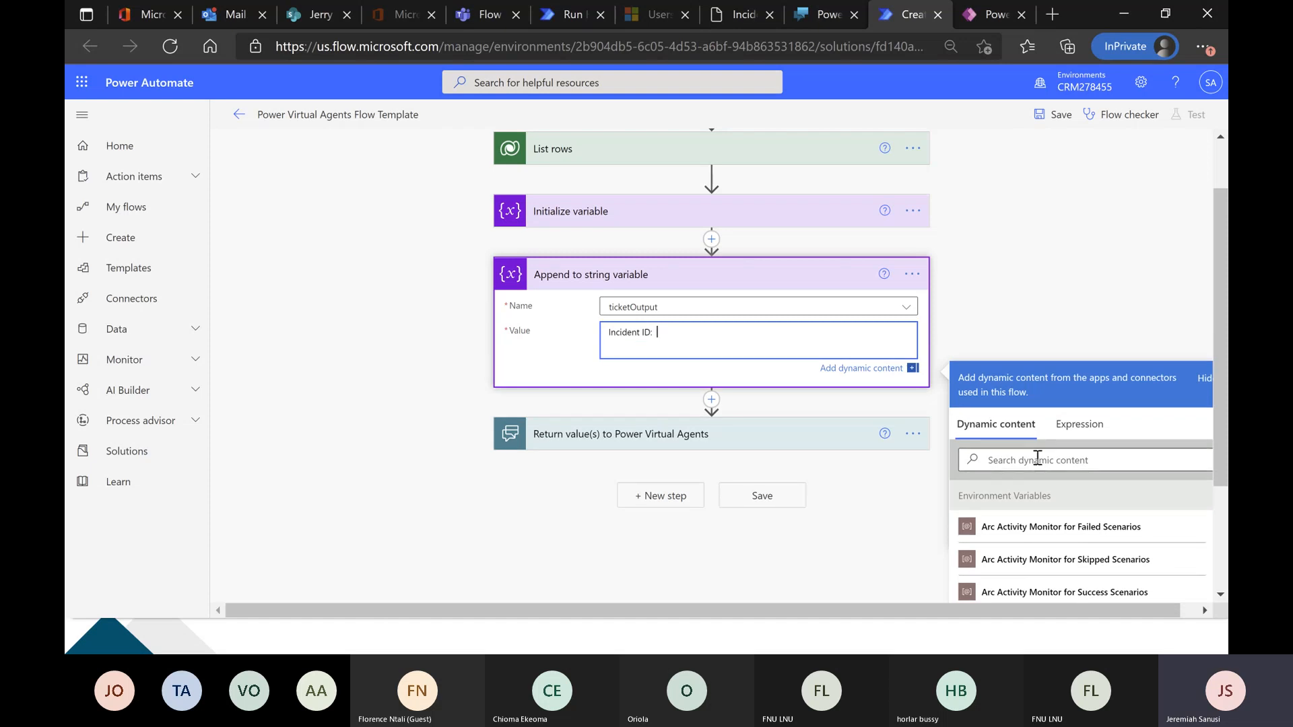
scroll(1037, 458, down, 5)
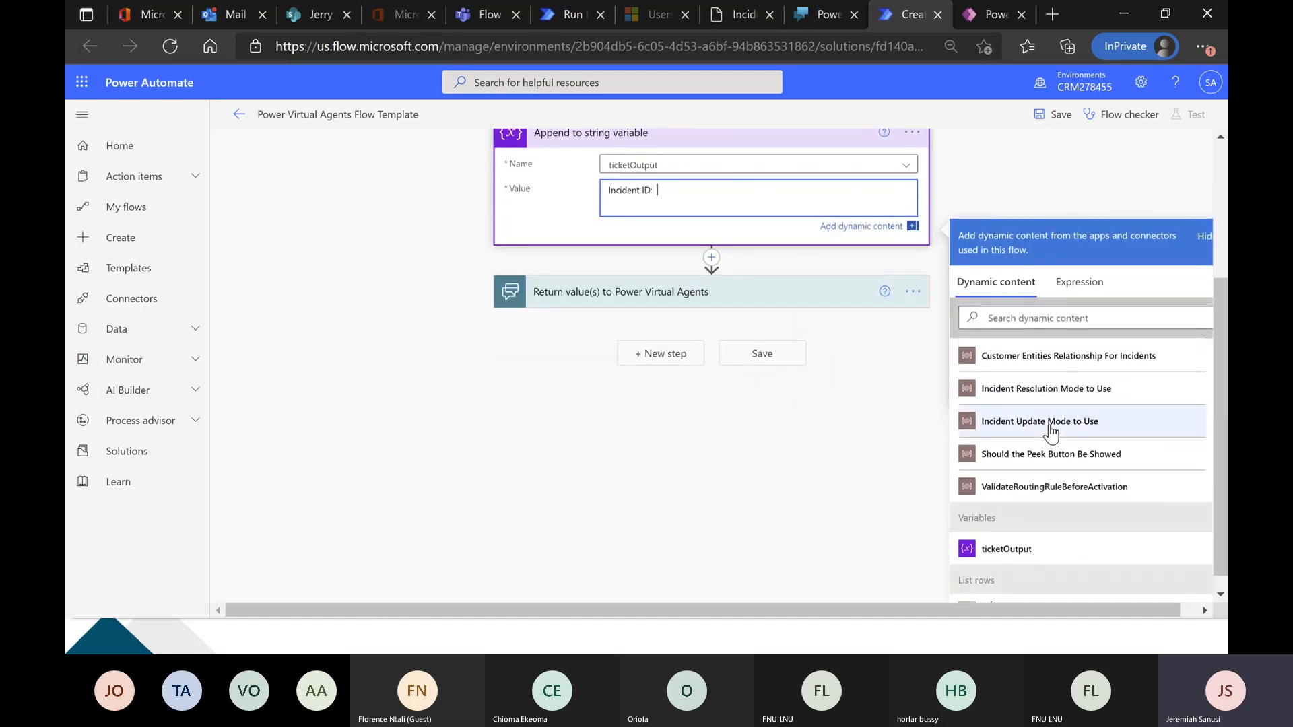
scroll(1051, 431, down, 8)
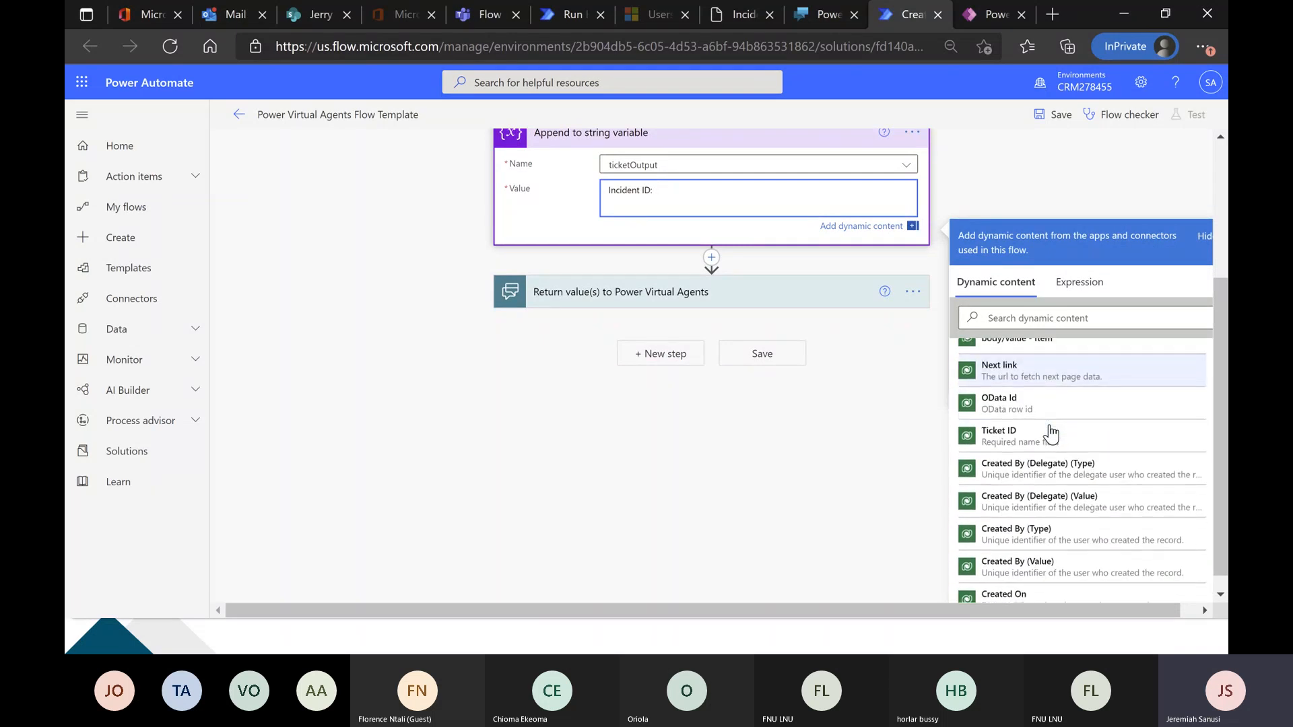
click(1049, 430)
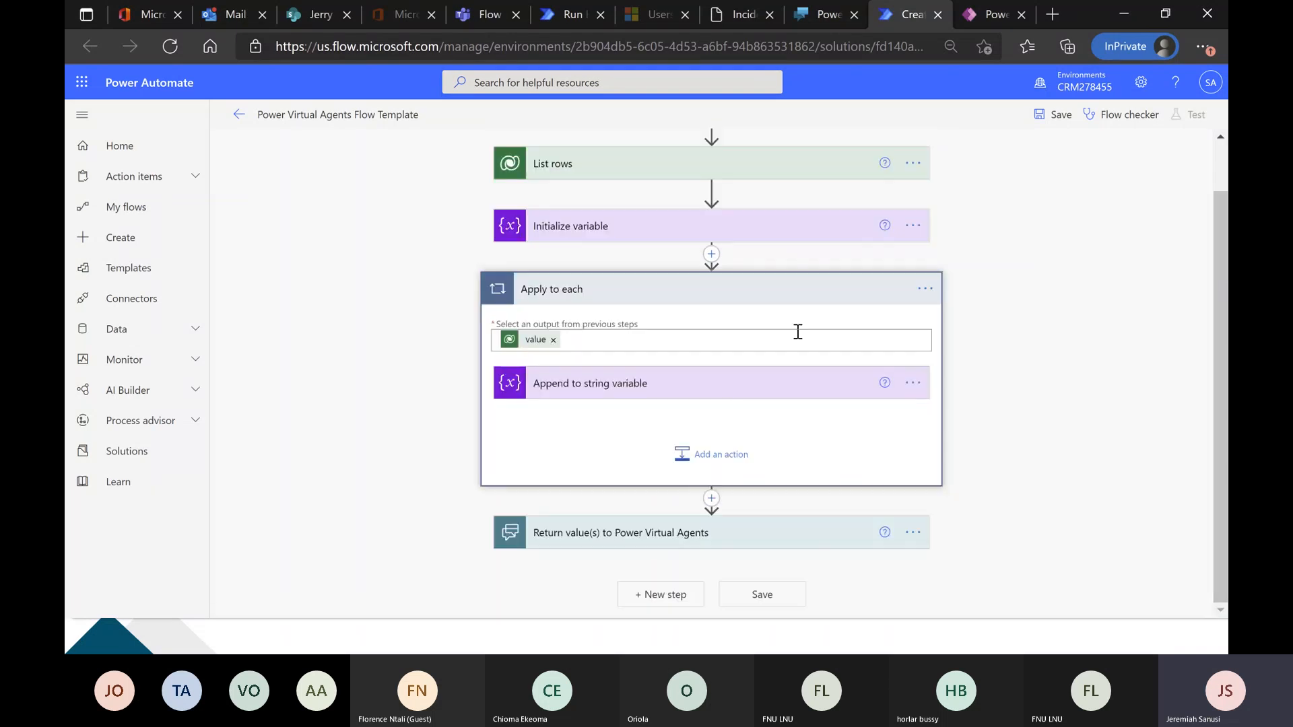
Reopen the append action and add a "Date:" line below the incident ID, followed by the Created On dynamic content.
click(640, 392)
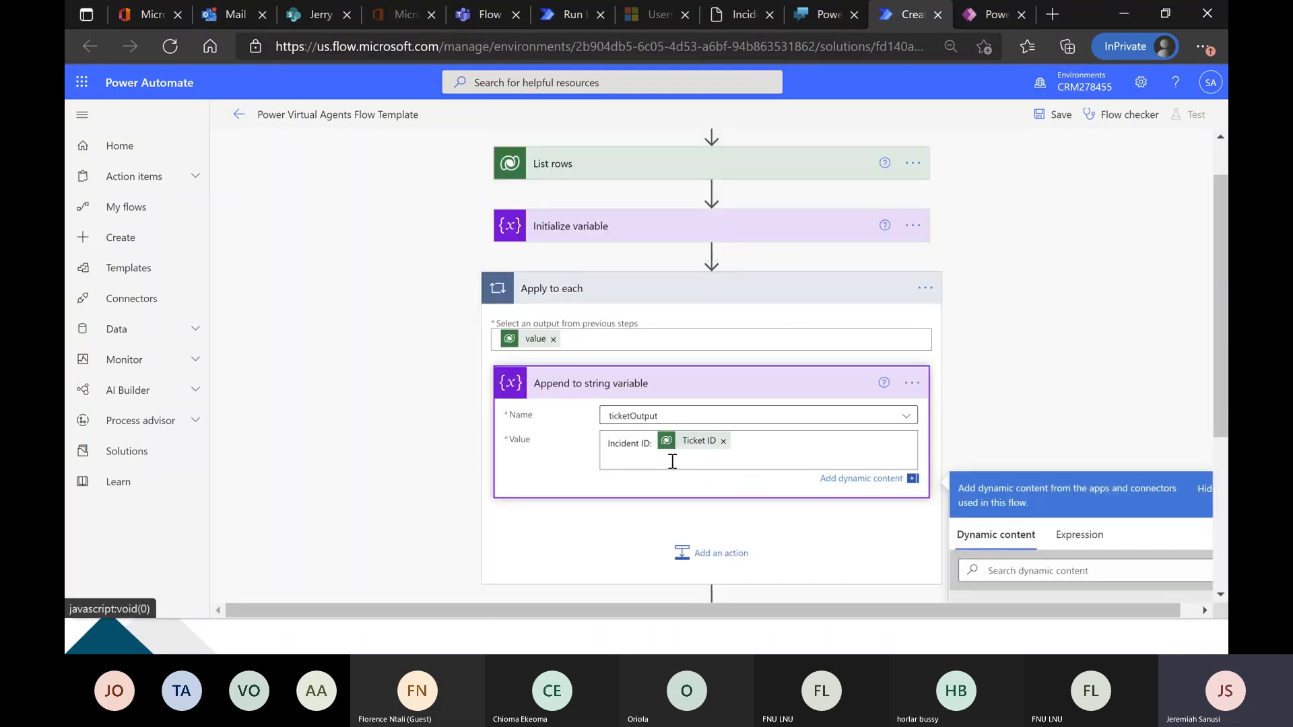
click(672, 461)
key(Return)
key(Return)
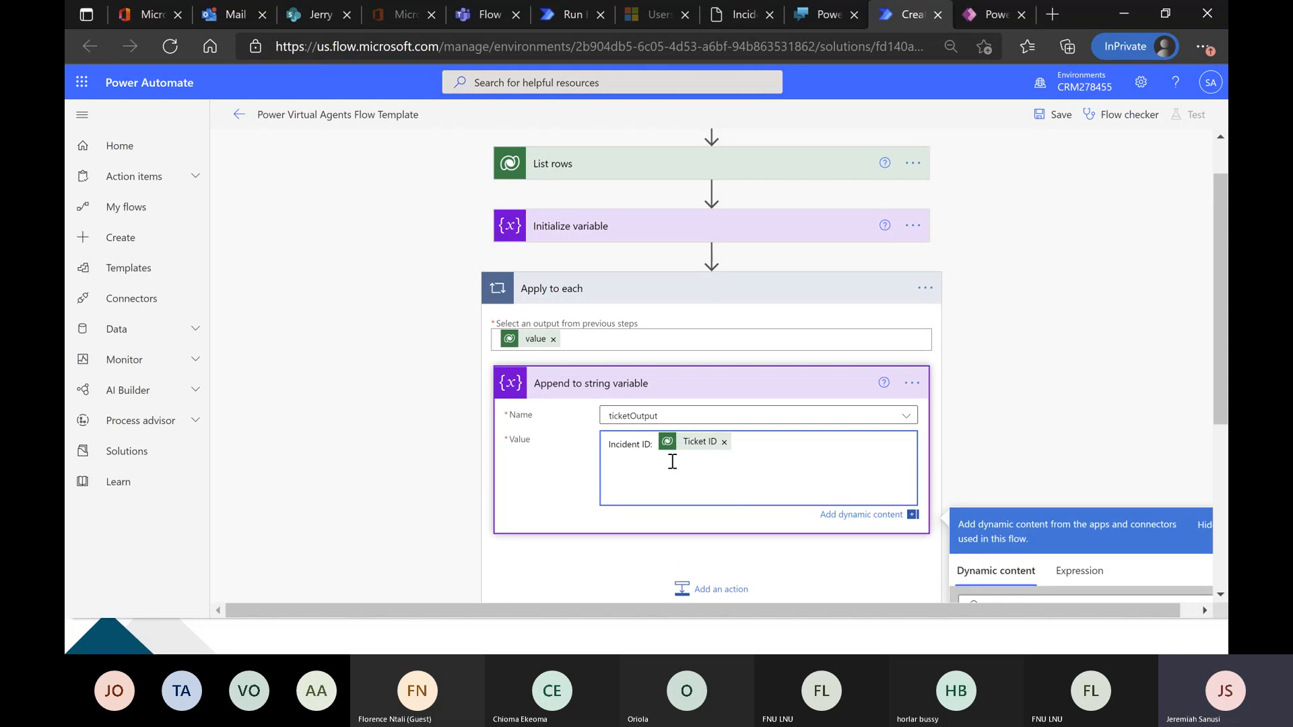
text(Date:)
scroll(699, 473, down, 1)
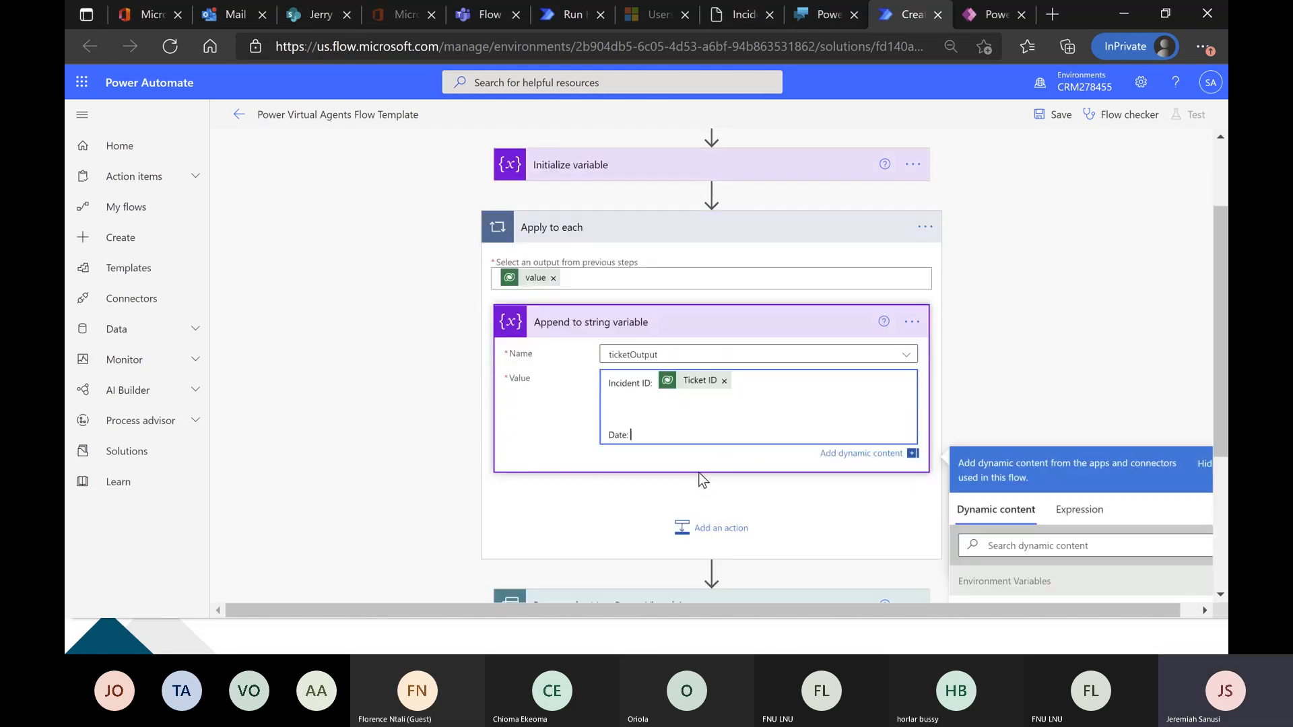
scroll(699, 473, down, 1)
click(1051, 465)
text(date)
scroll(1050, 467, down, 2)
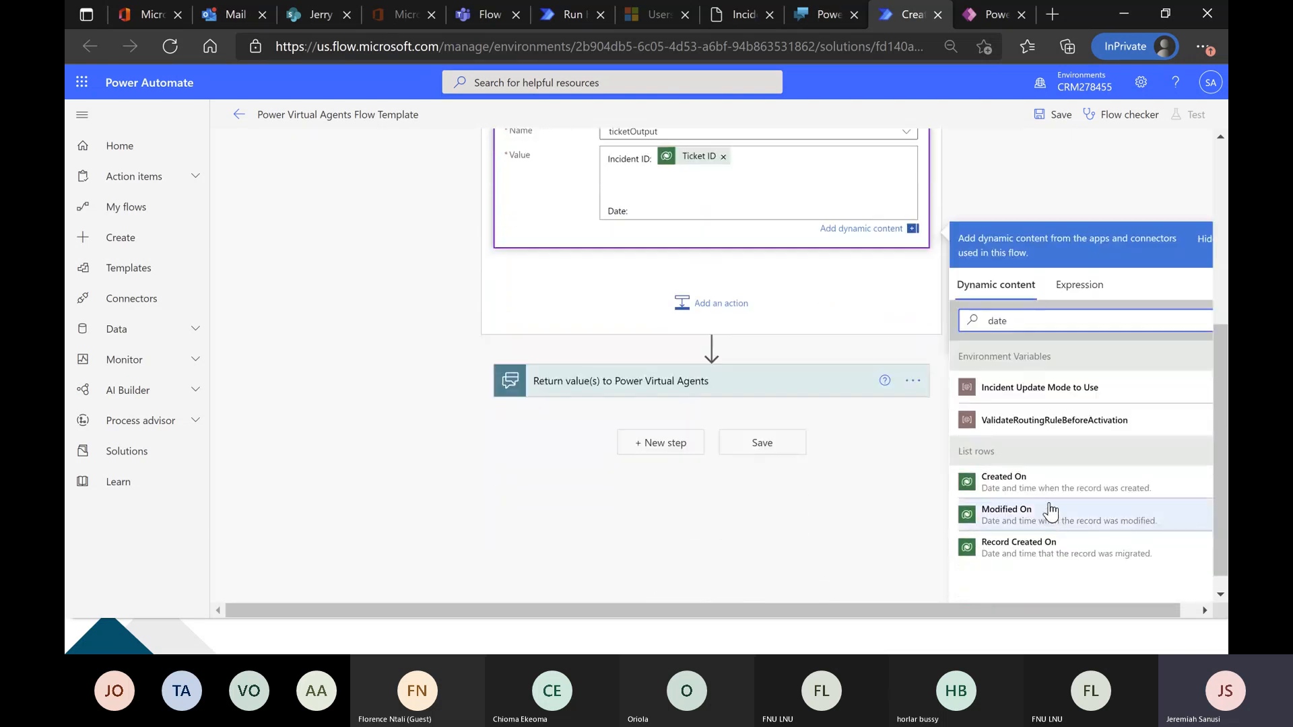
click(1051, 486)
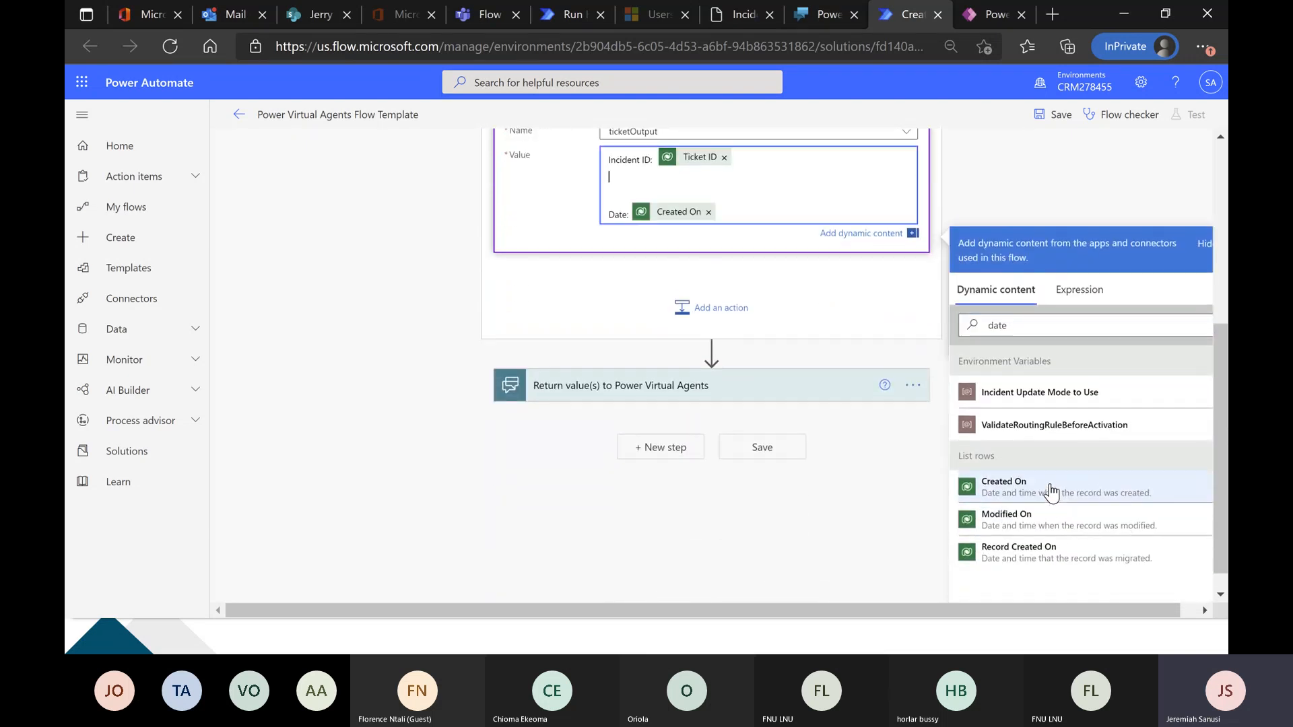
Add a "Resolution Provided:" line below the date in the append value, followed by the Resolution Provided dynamic content.
click(757, 215)
key(Return)
text(Resolution Provided:)
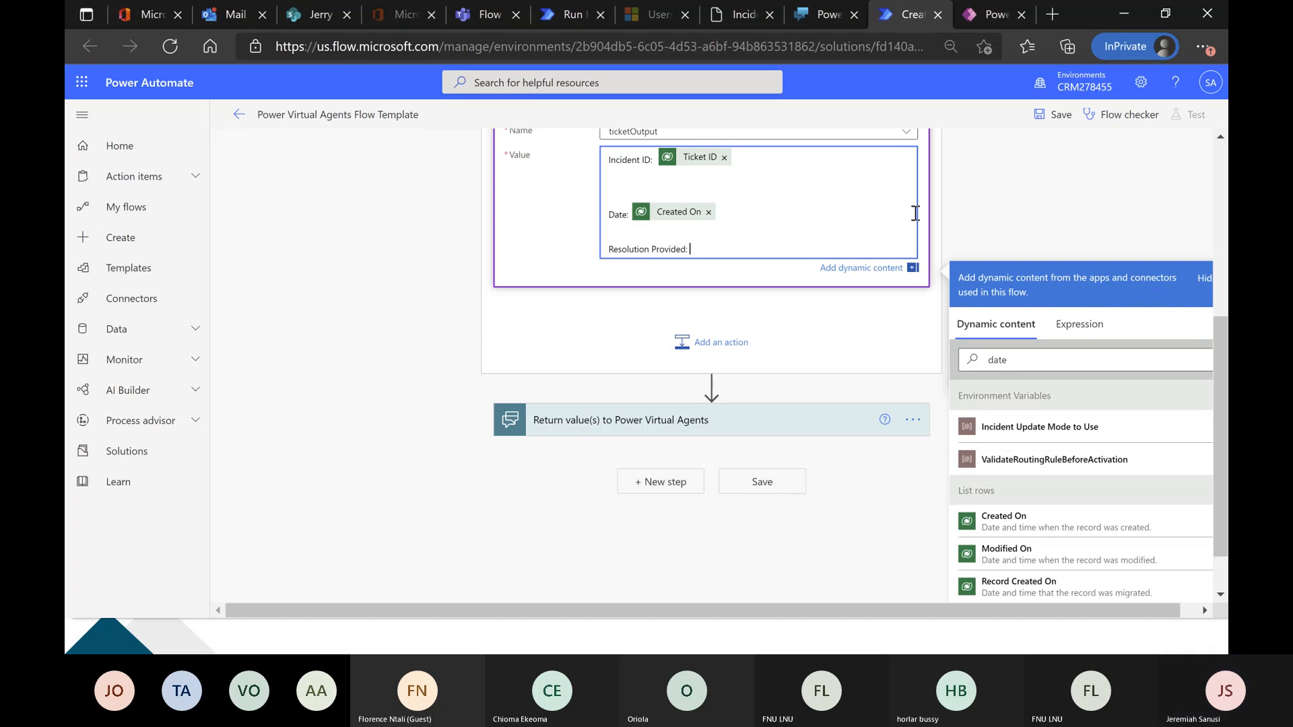
double_click(1048, 360)
key(BackSpace)
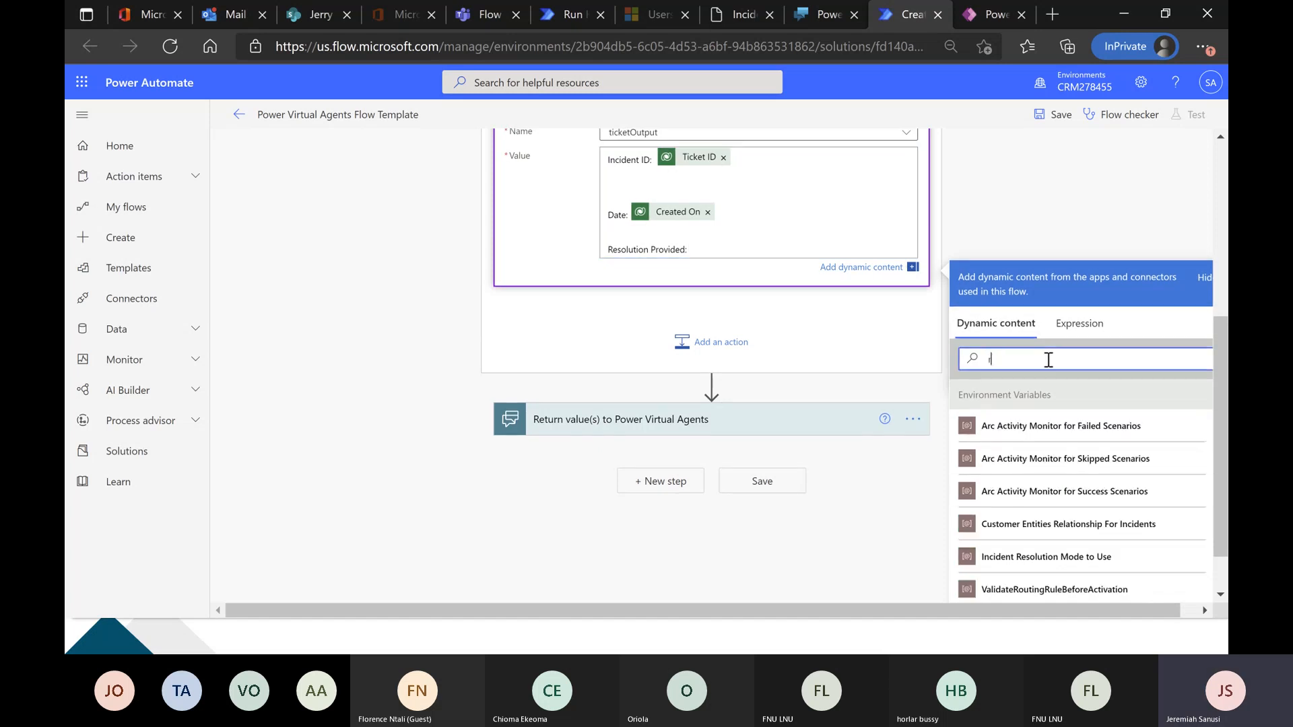
text(resol)
click(1070, 488)
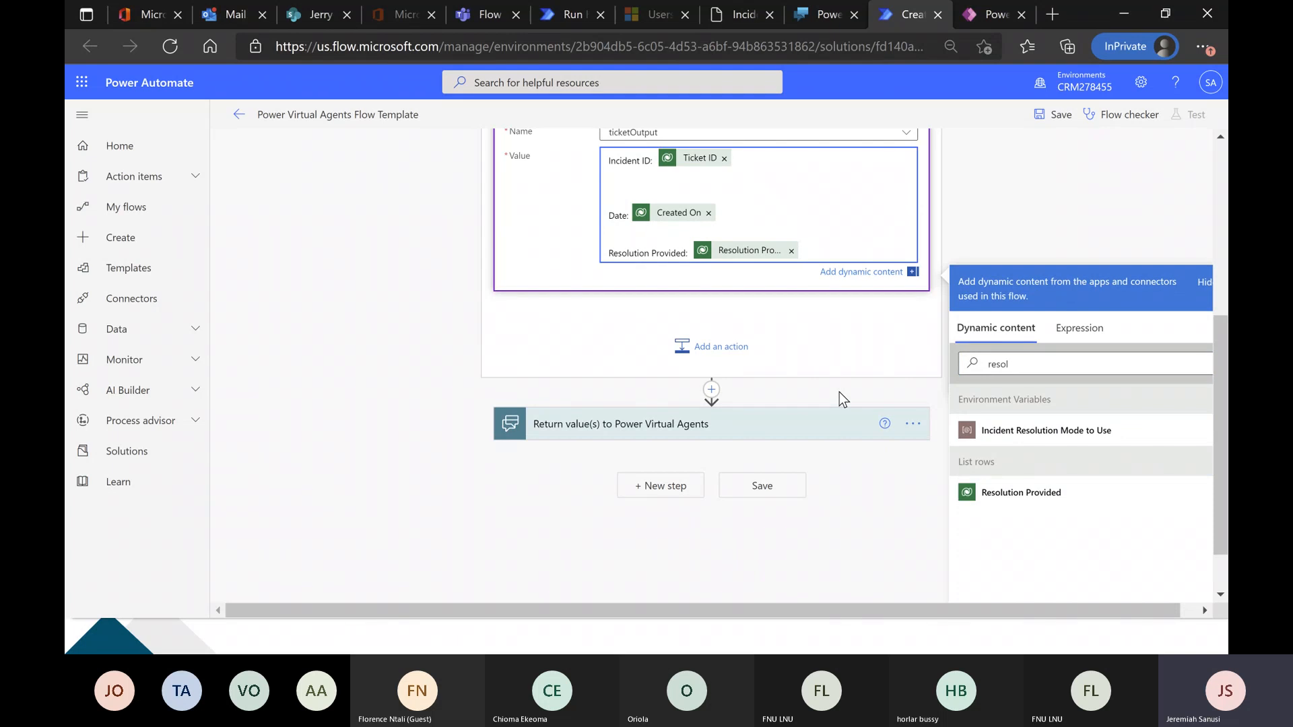
click(374, 375)
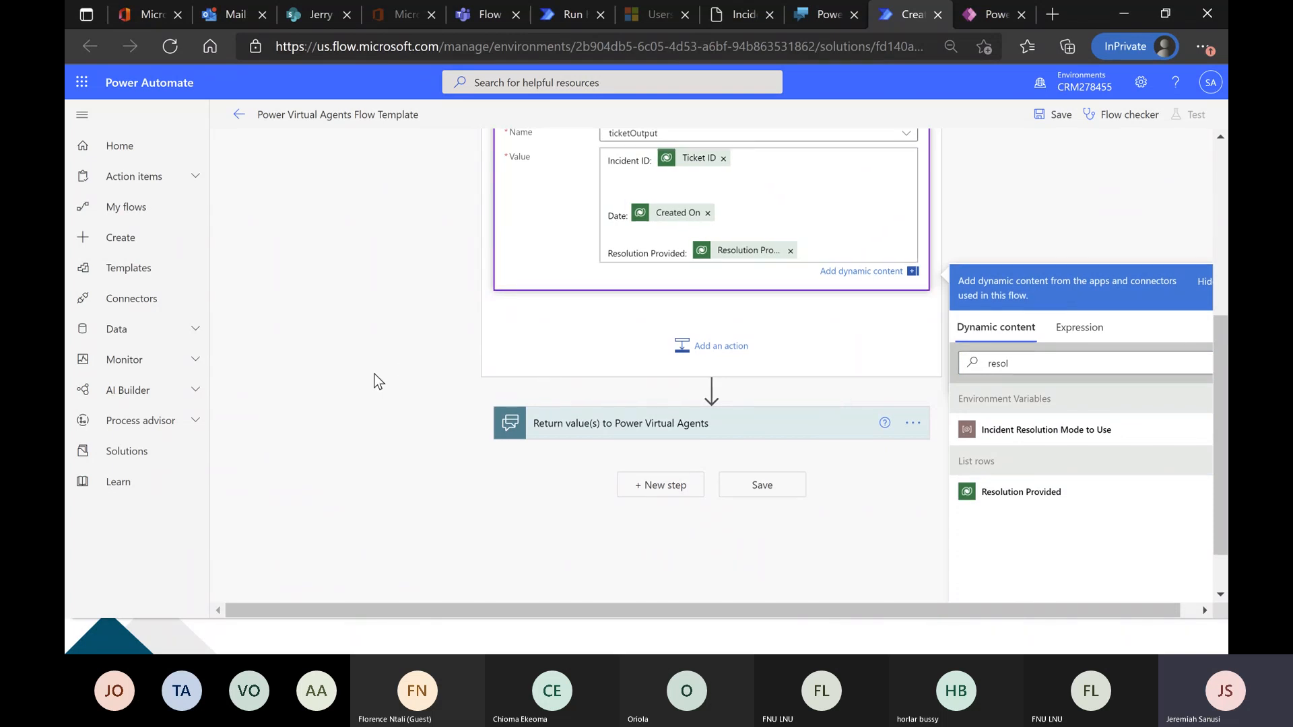
Insert a Compose action between the Apply to each loop and Return value(s) to Power Virtual Agents.
click(710, 499)
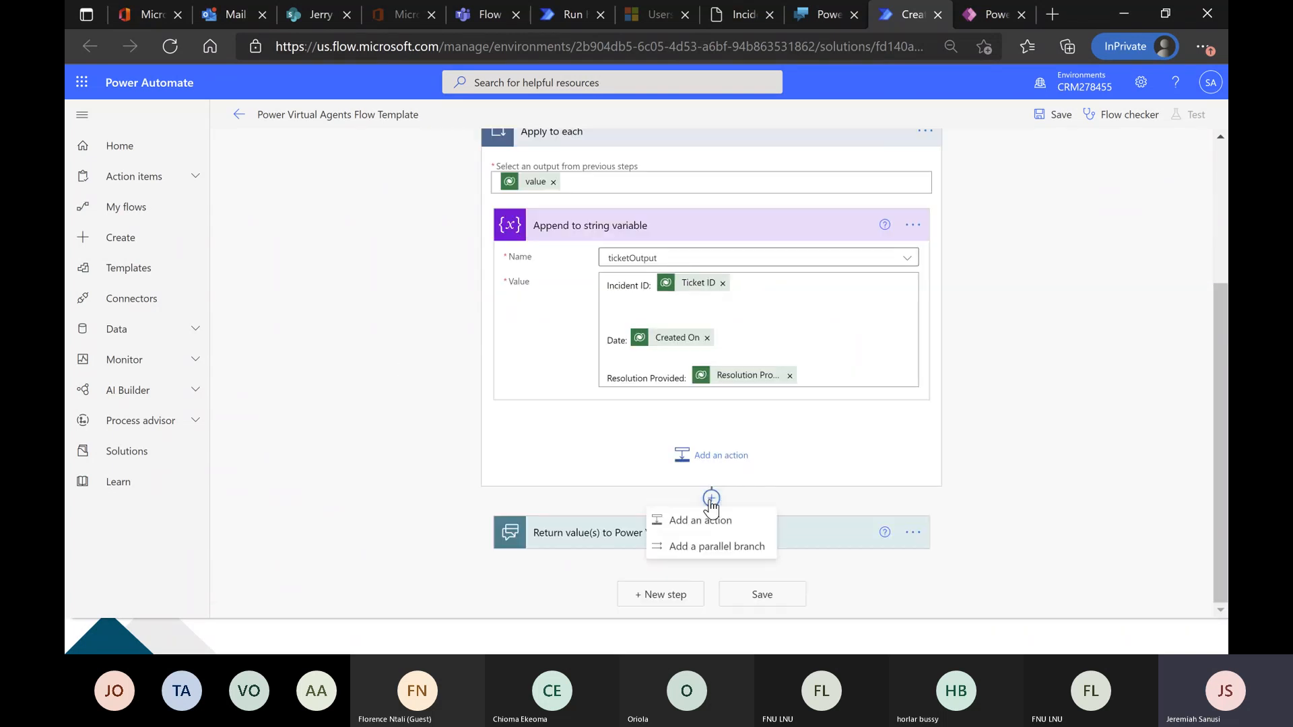
click(703, 521)
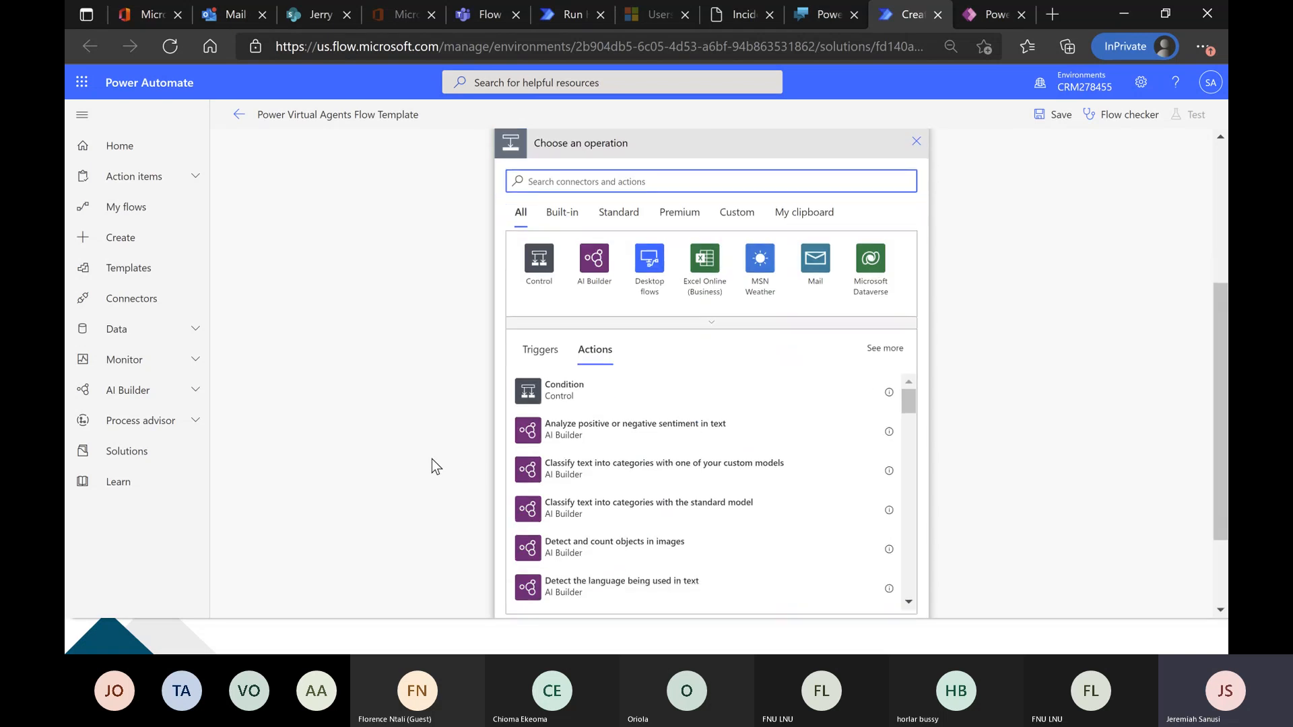
text(cop)
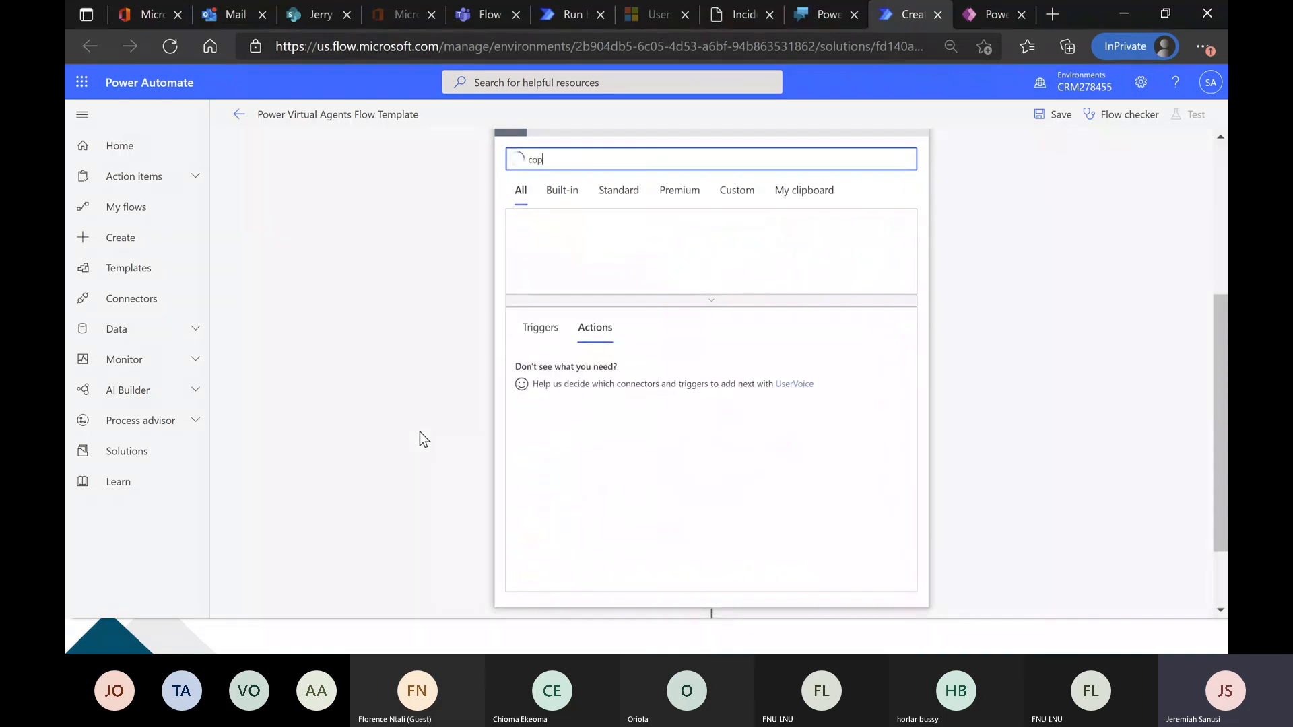
key(BackSpace)
text(mpose)
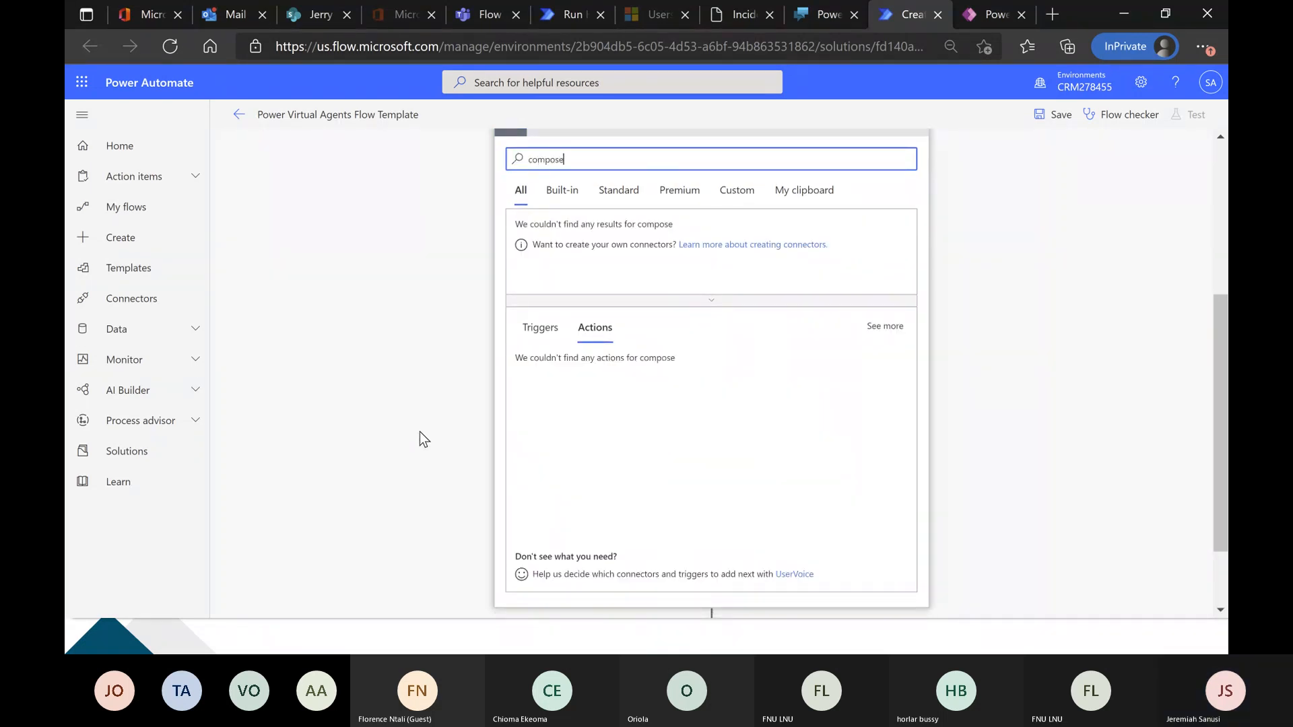
click(570, 373)
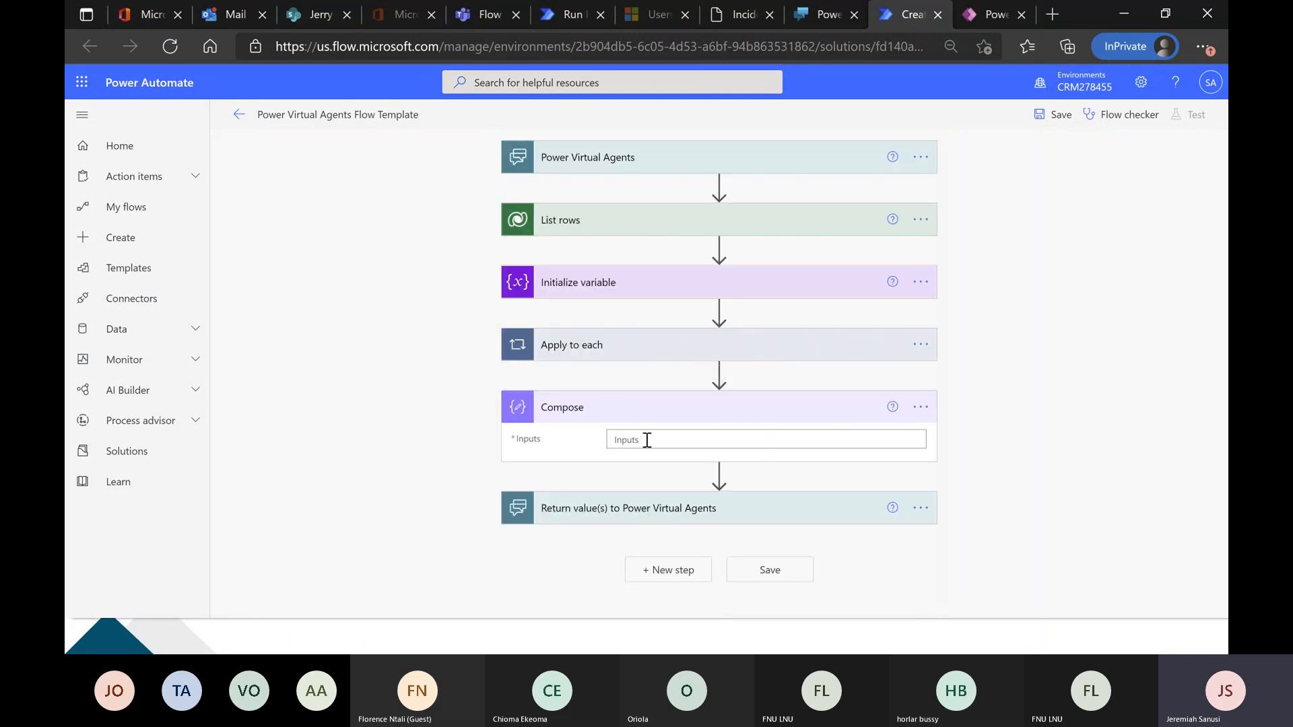
Set the Compose action's inputs to the ticketOutput variable.
click(647, 440)
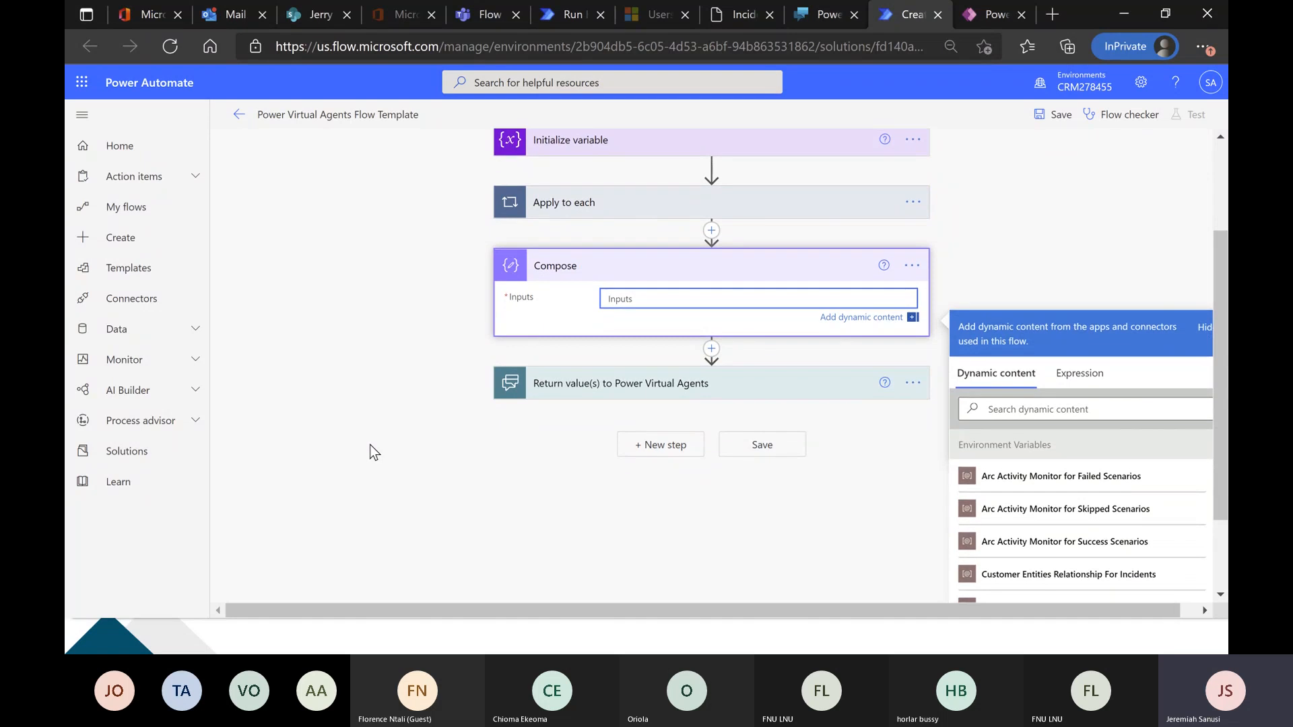
scroll(791, 555, down, 1)
scroll(989, 522, down, 1)
scroll(988, 522, down, 2)
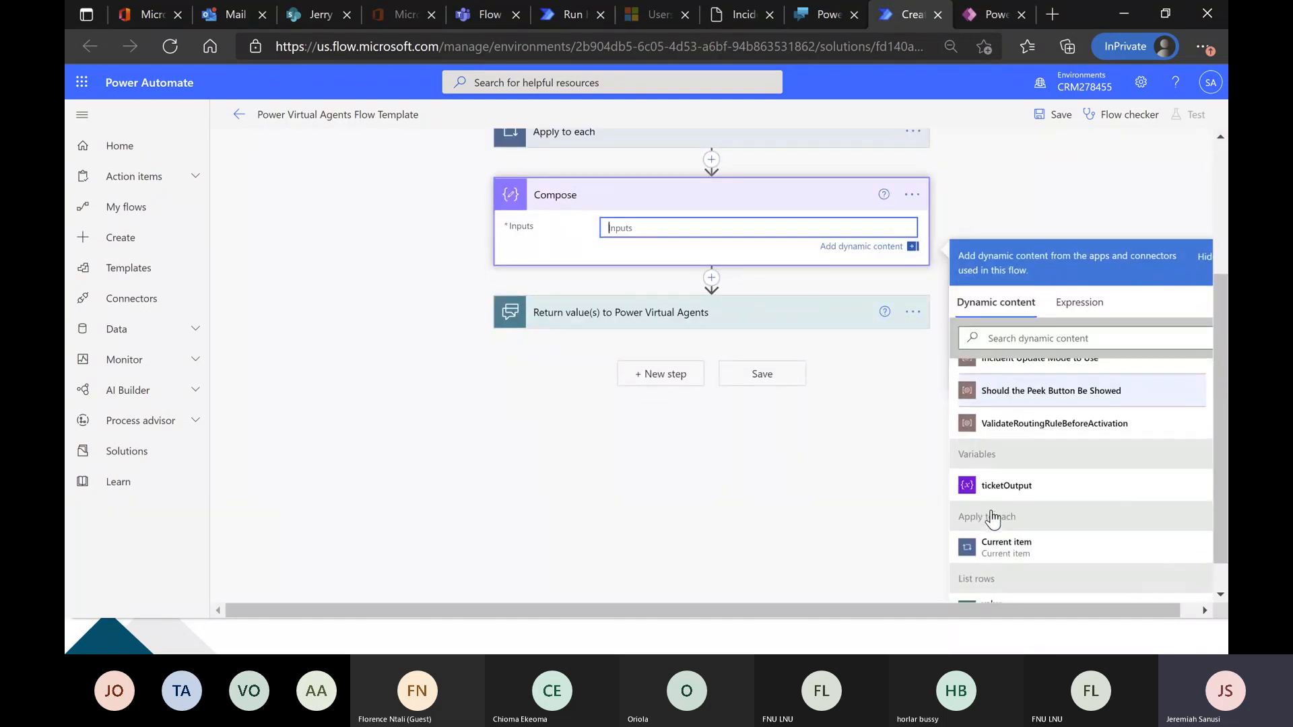
scroll(991, 518, down, 1)
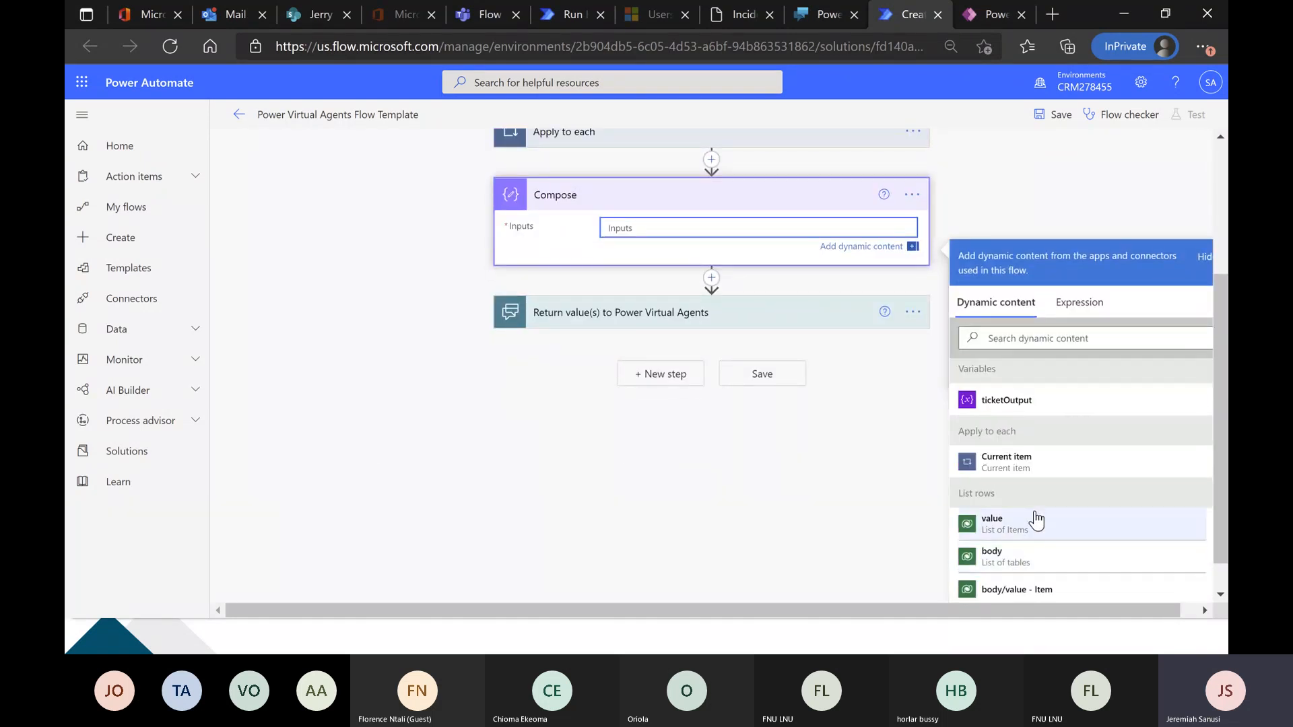
click(1044, 402)
Add a text output named tickOut to Return value(s) to Power Virtual Agents, returning the Compose action's Outputs.
click(687, 317)
click(561, 525)
click(537, 547)
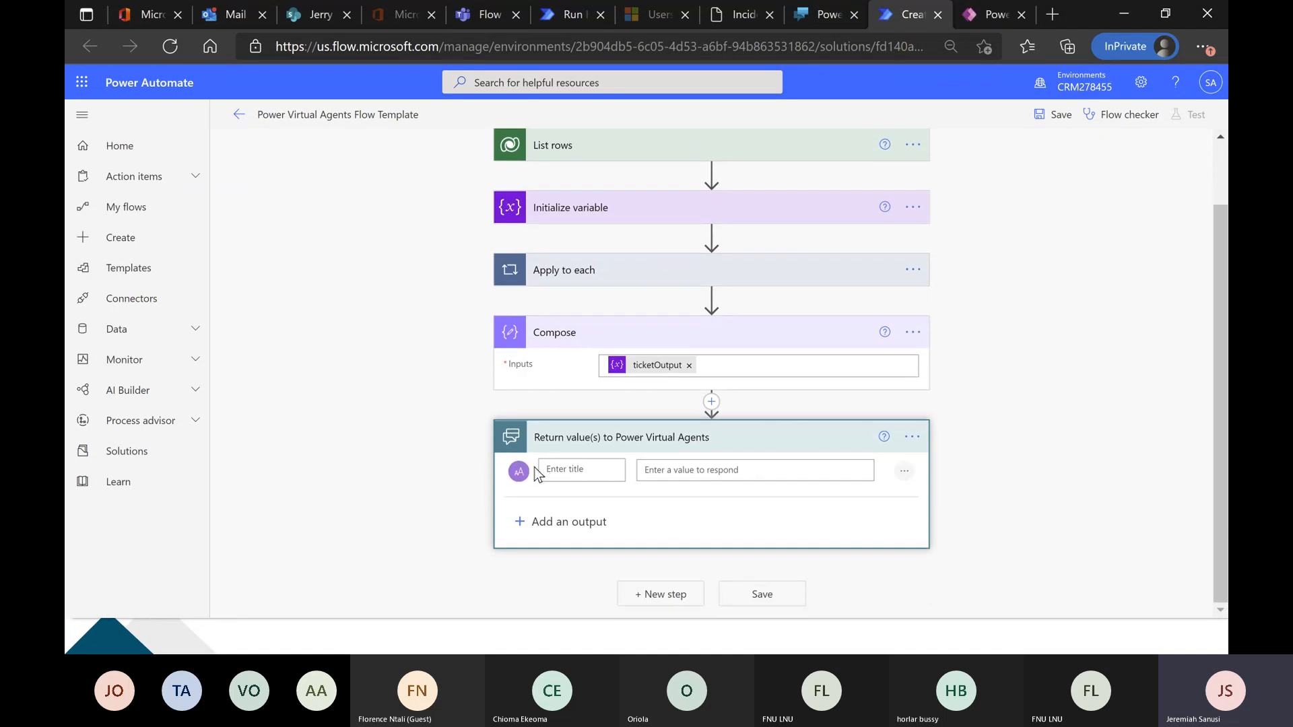
click(569, 472)
text(tickOut)
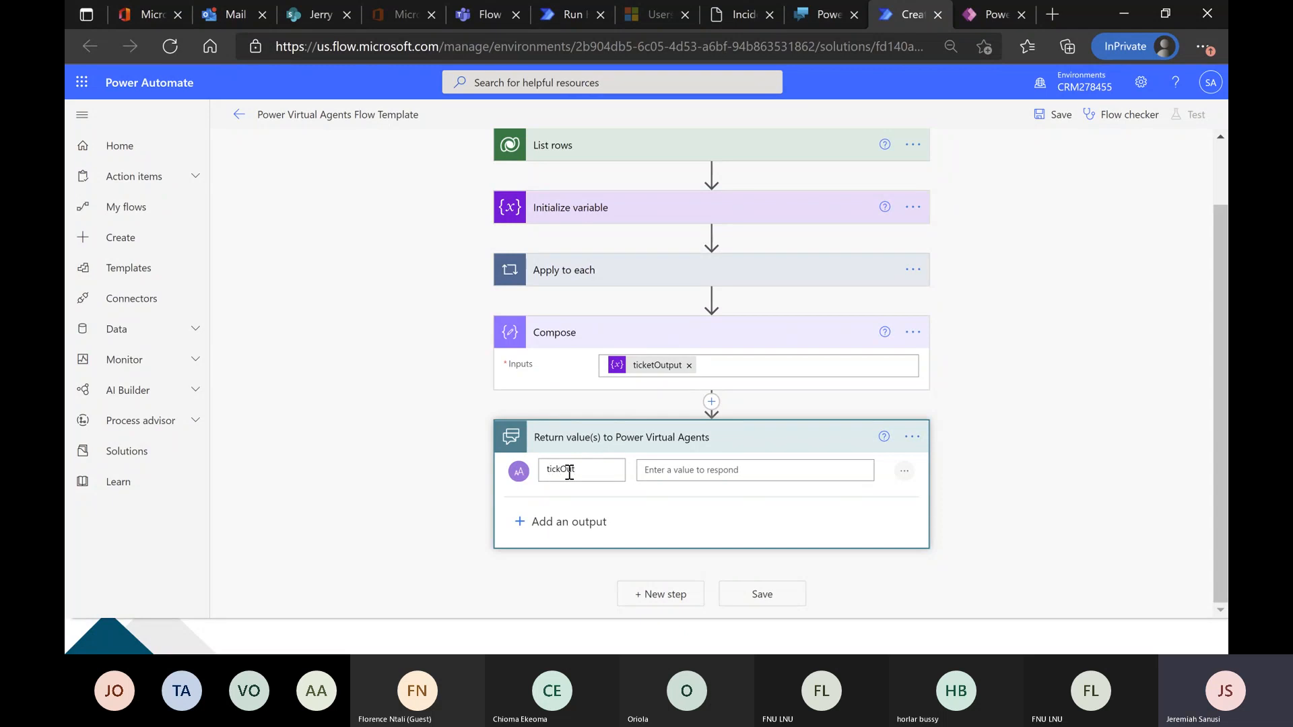
click(669, 470)
scroll(996, 569, down, 5)
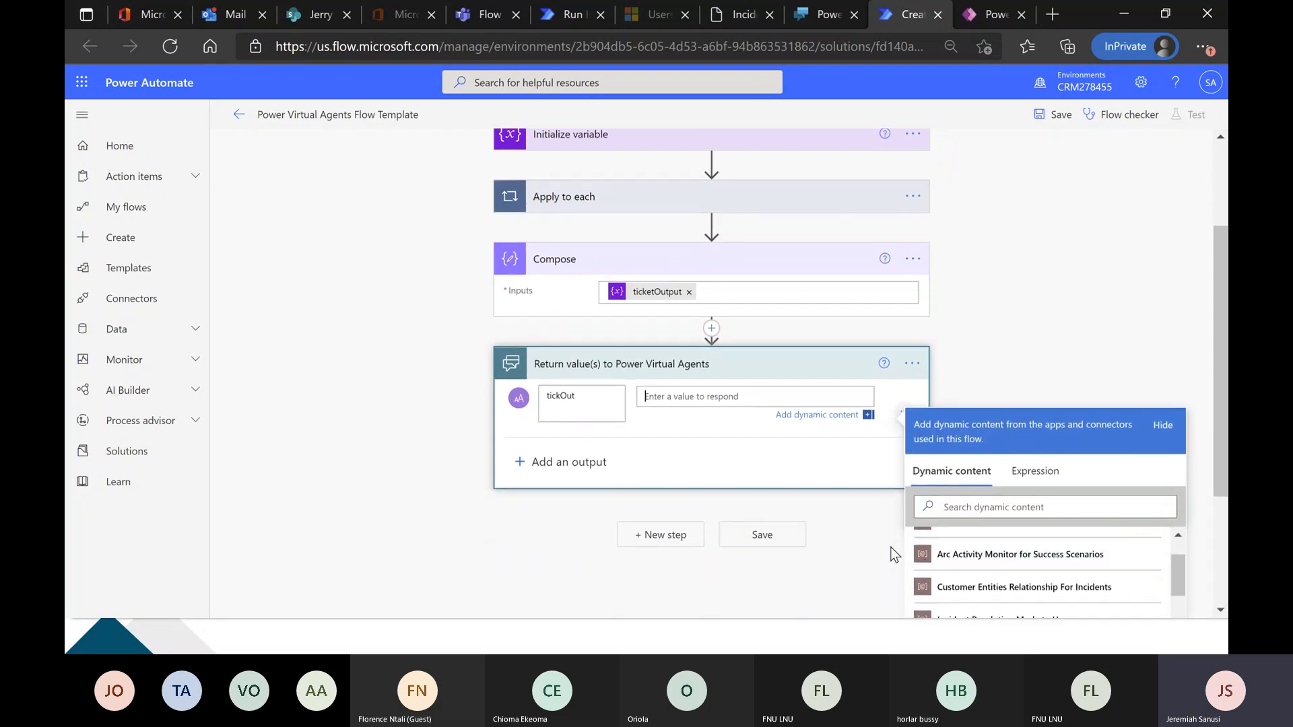
scroll(963, 484, down, 2)
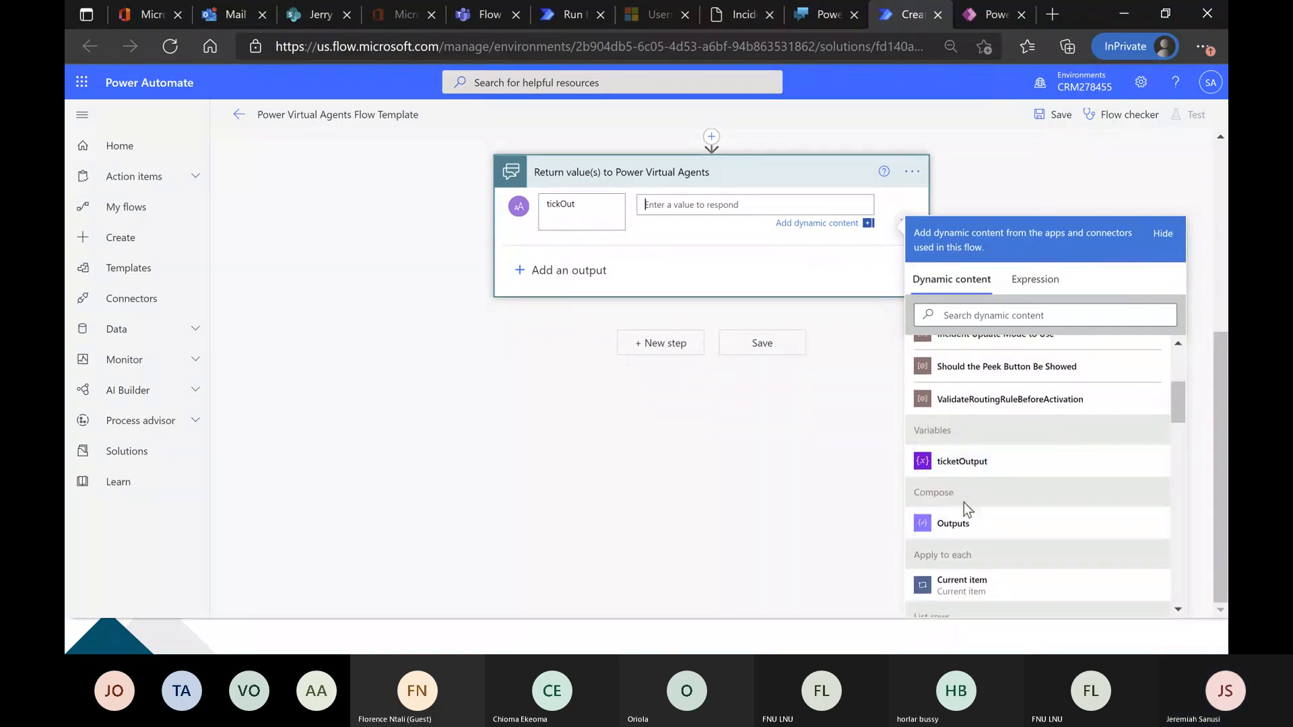
click(970, 527)
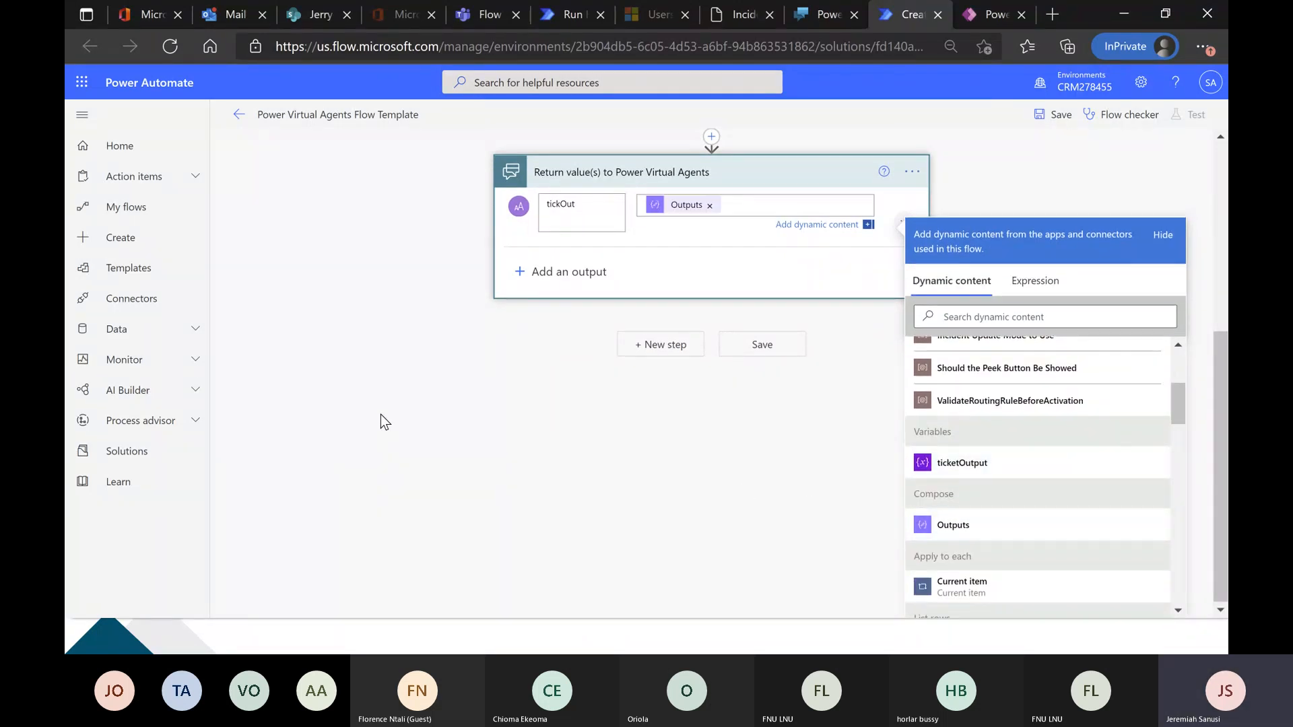
click(361, 345)
Review the flow's trigger input, List rows filter, Initialize variable settings and the append action inside Apply to each.
scroll(361, 345, up, 5)
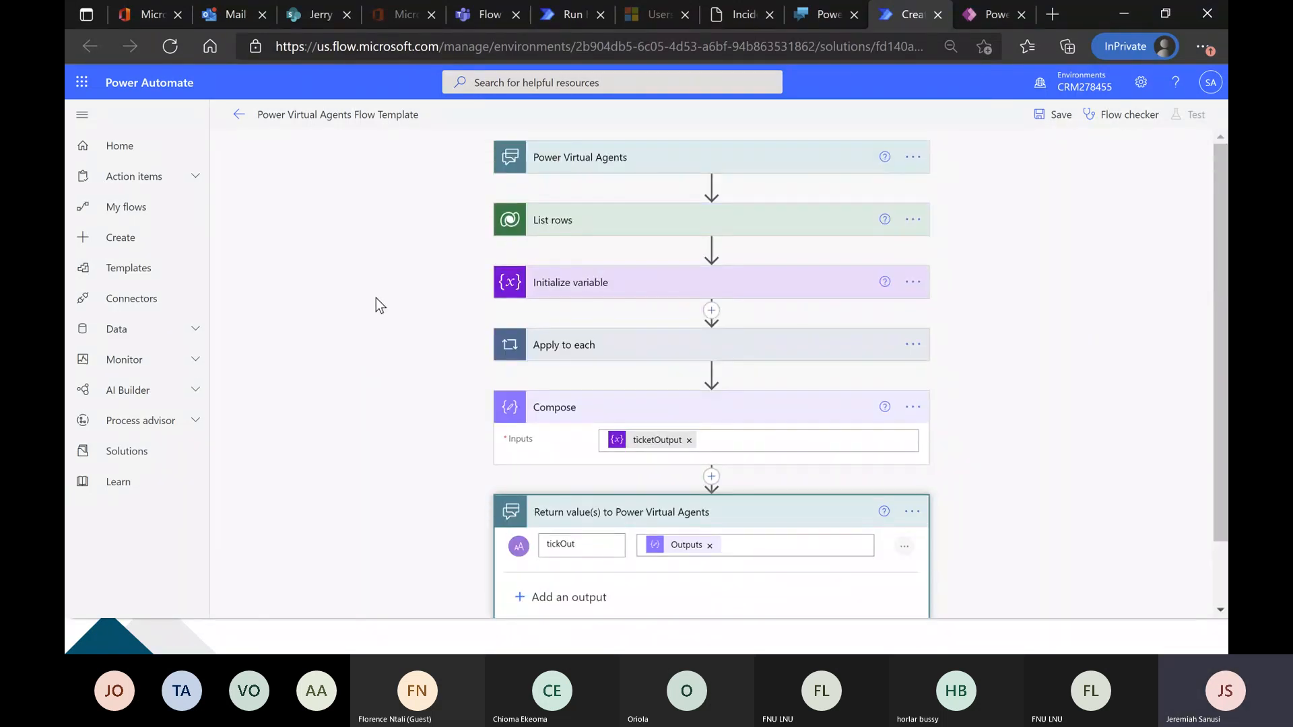
click(639, 155)
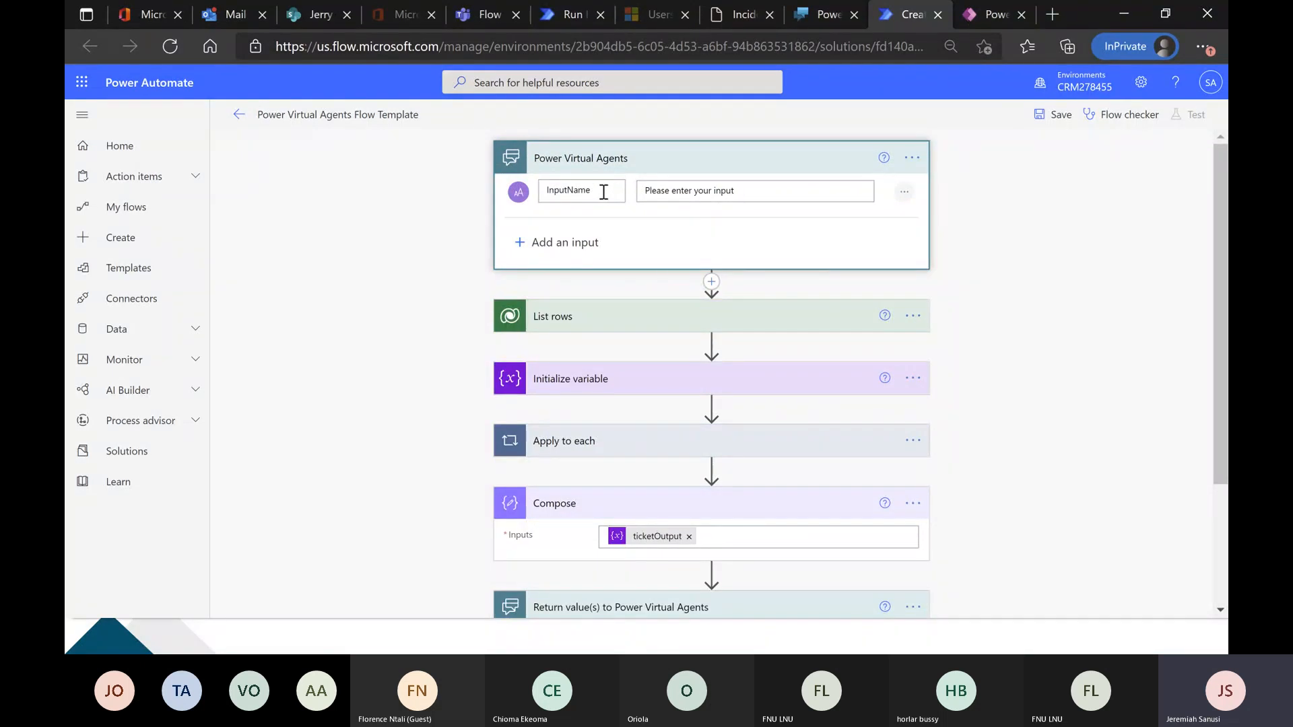
scroll(630, 252, down, 1)
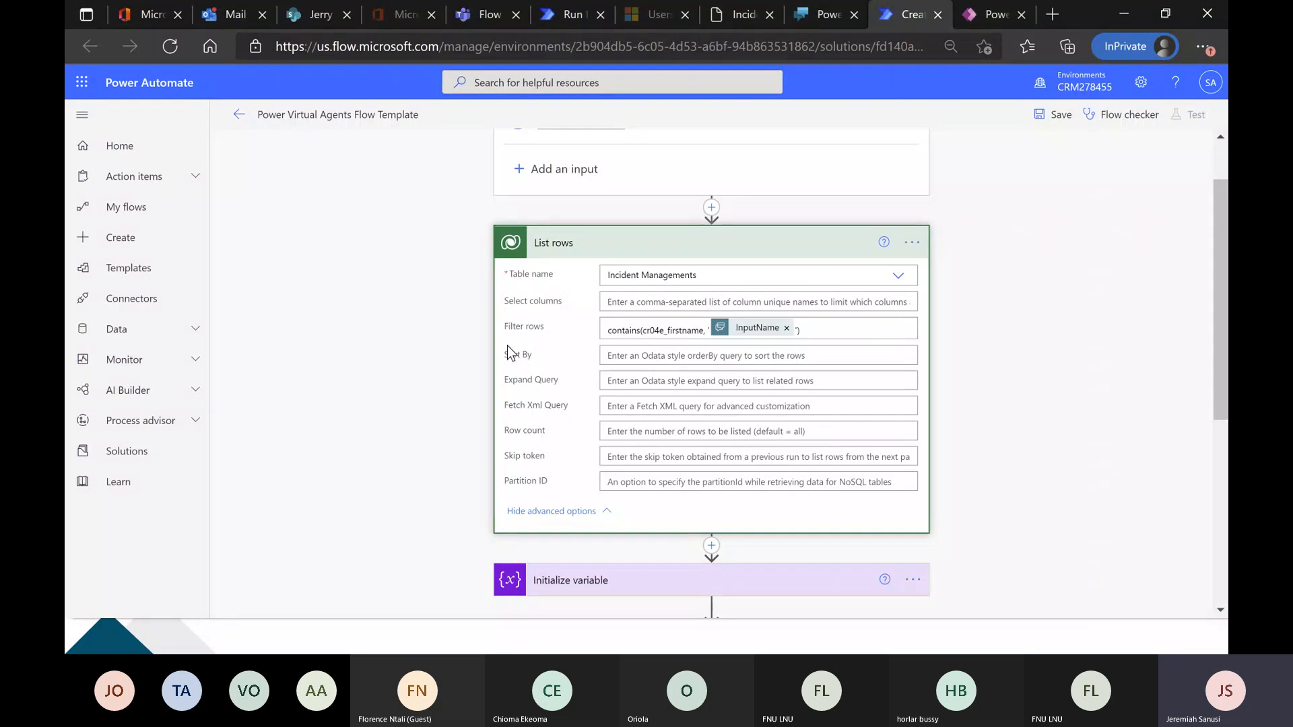
scroll(418, 336, down, 3)
scroll(472, 336, down, 2)
click(624, 230)
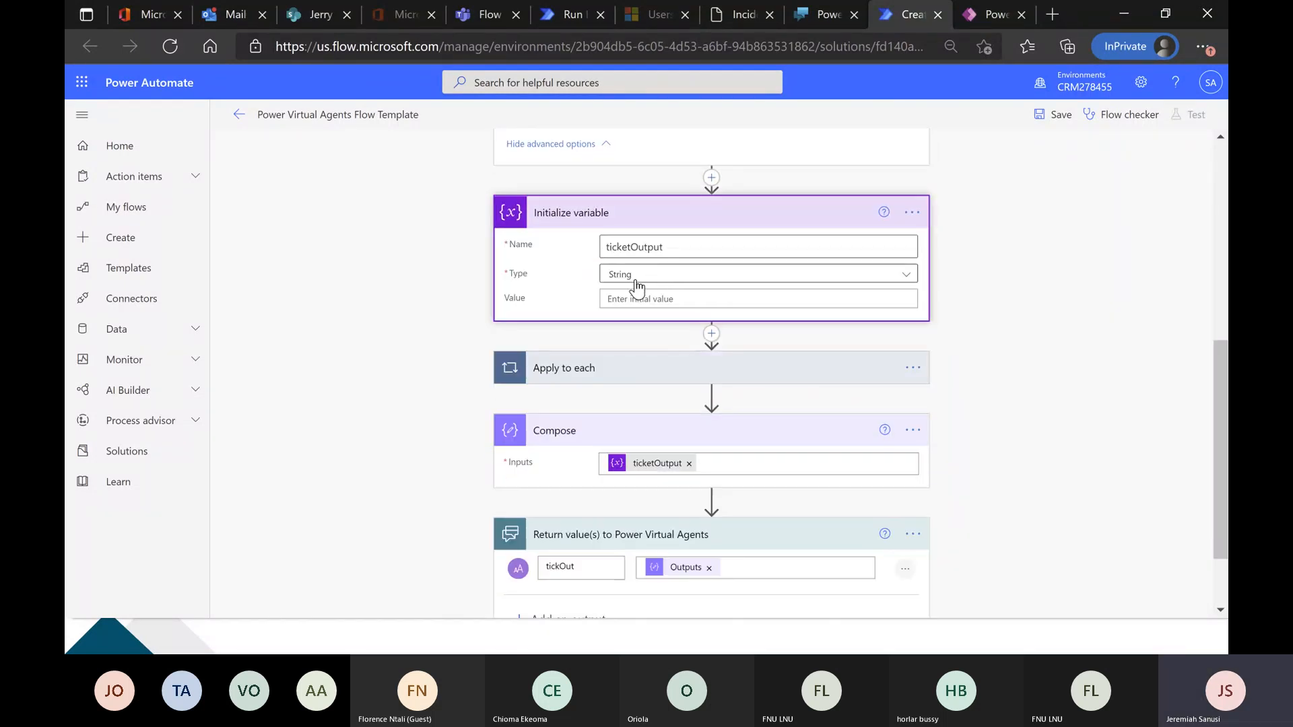
scroll(646, 296, down, 1)
click(641, 299)
click(643, 392)
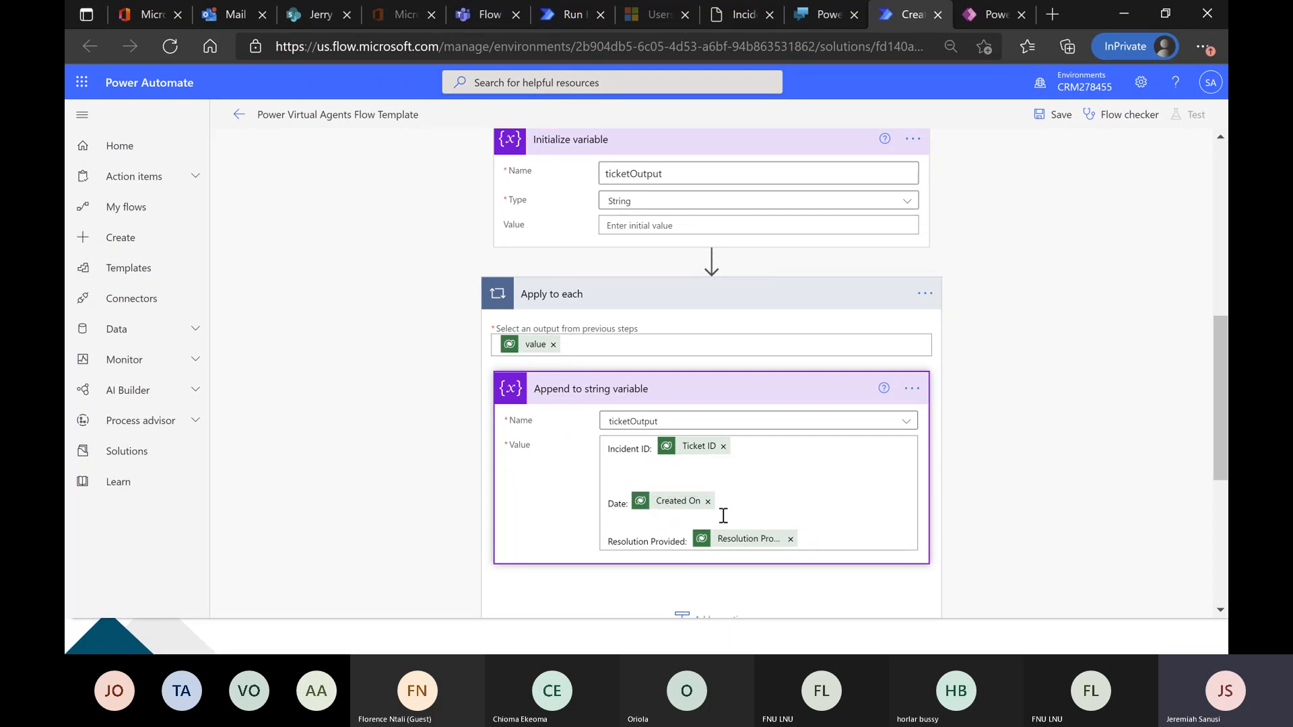
Add a blank line before "Incident ID:" and after the Resolution Provided line in the append value.
click(825, 535)
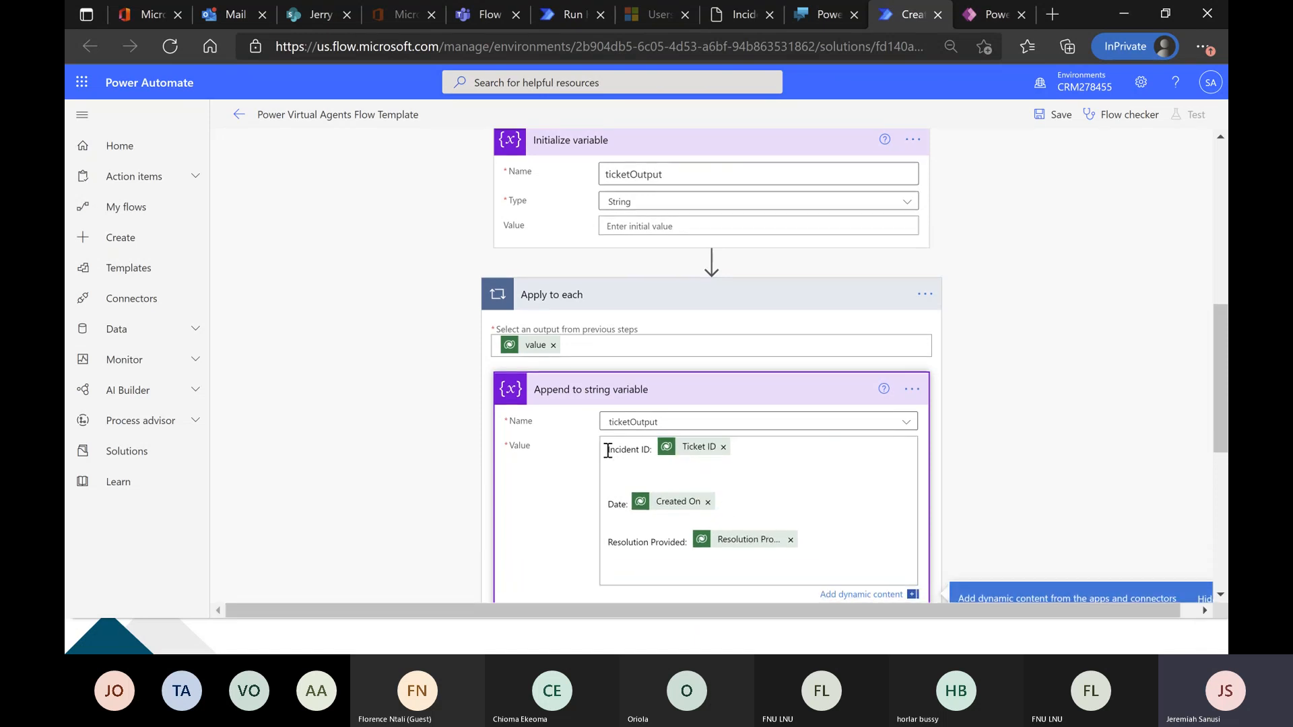
click(619, 462)
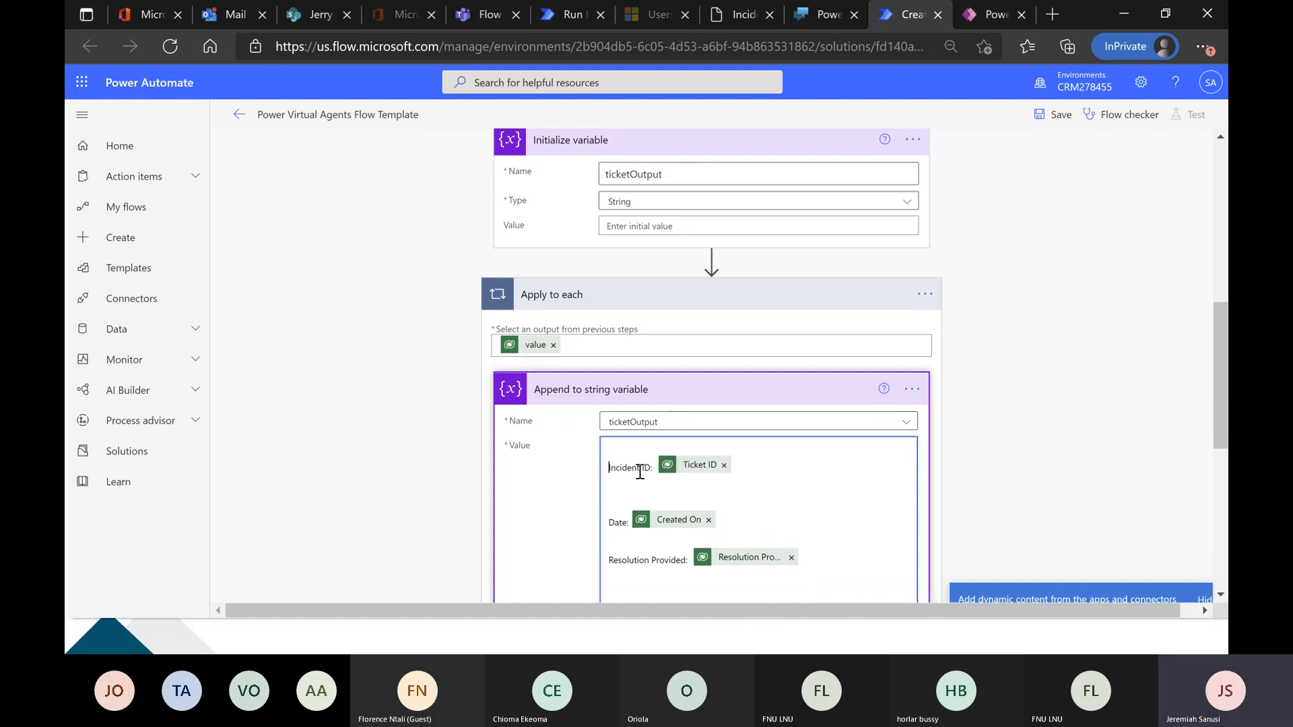
scroll(640, 471, down, 6)
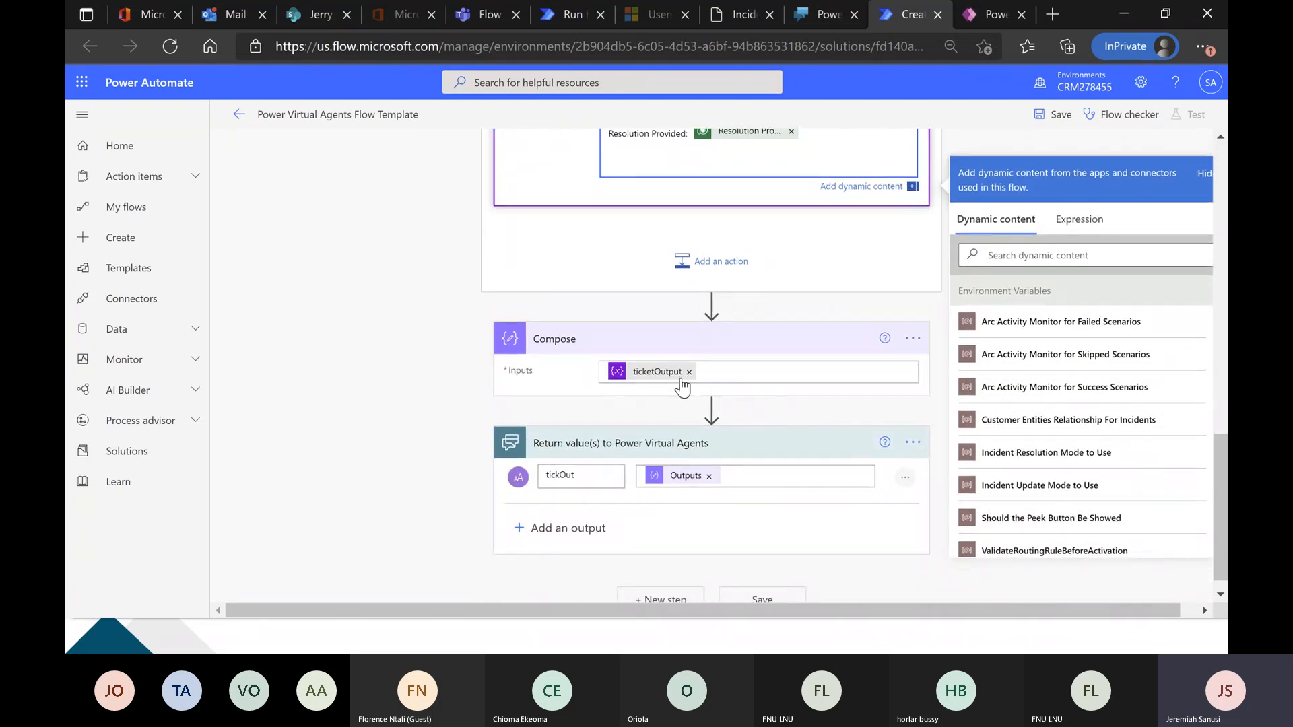
scroll(567, 393, down, 1)
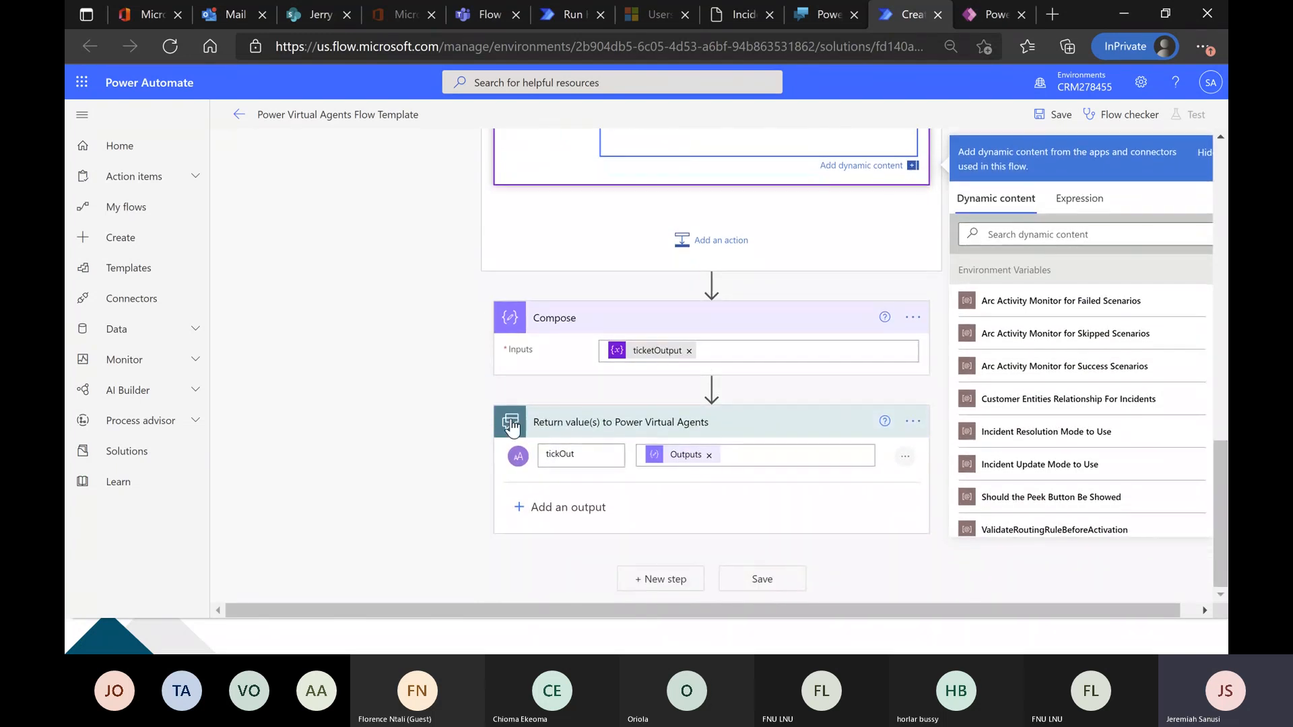
Rename the flow as getTicketDetails and save it.
click(375, 114)
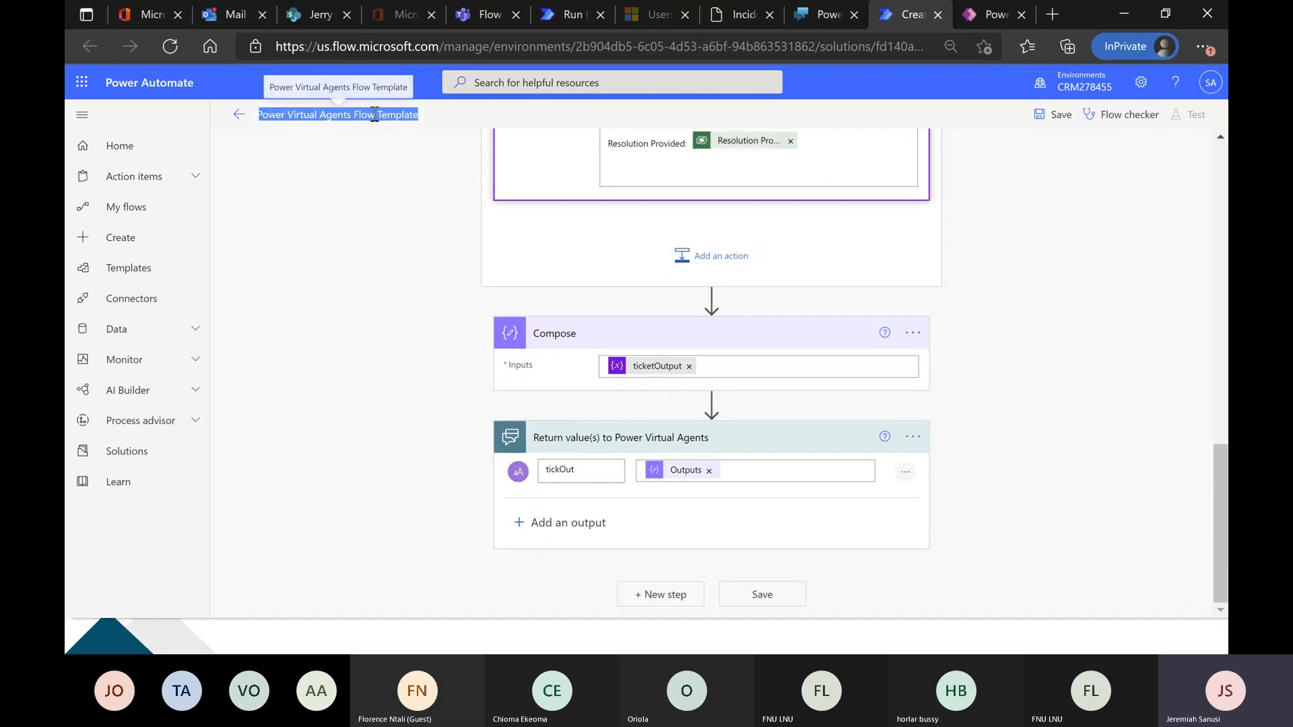
text(getTicket)
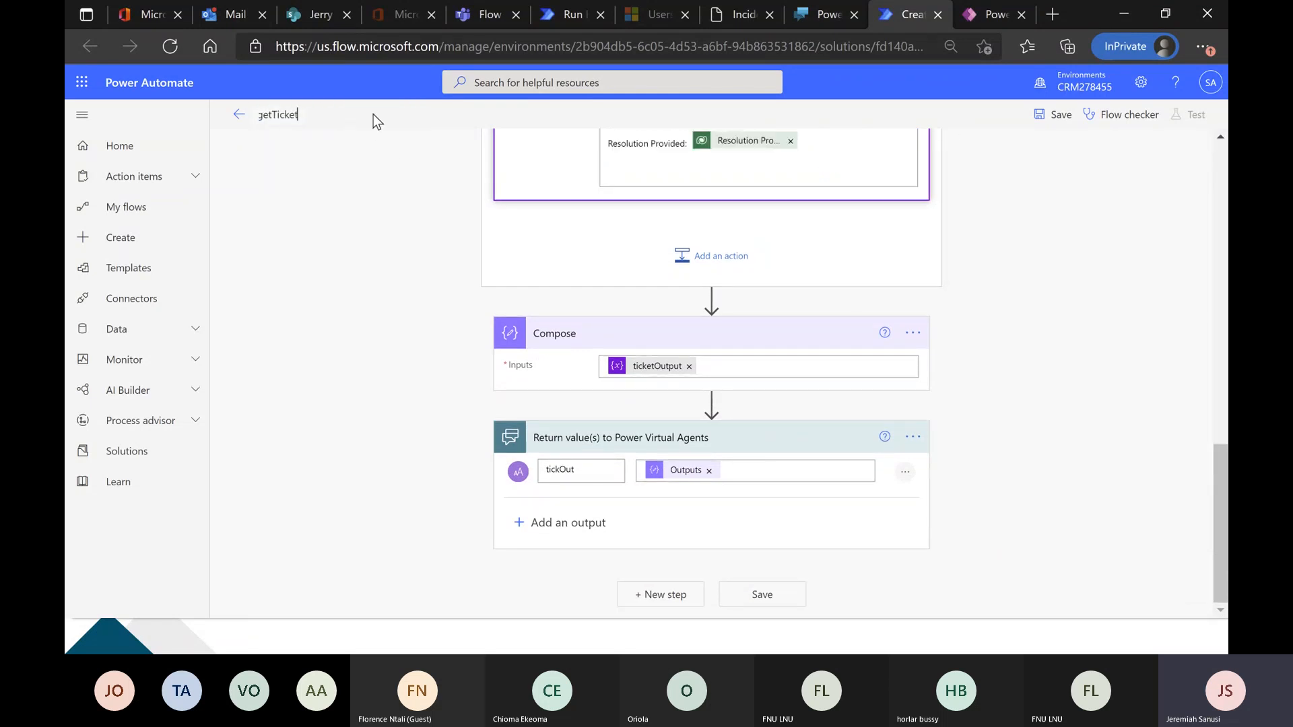
text(Details)
click(1056, 115)
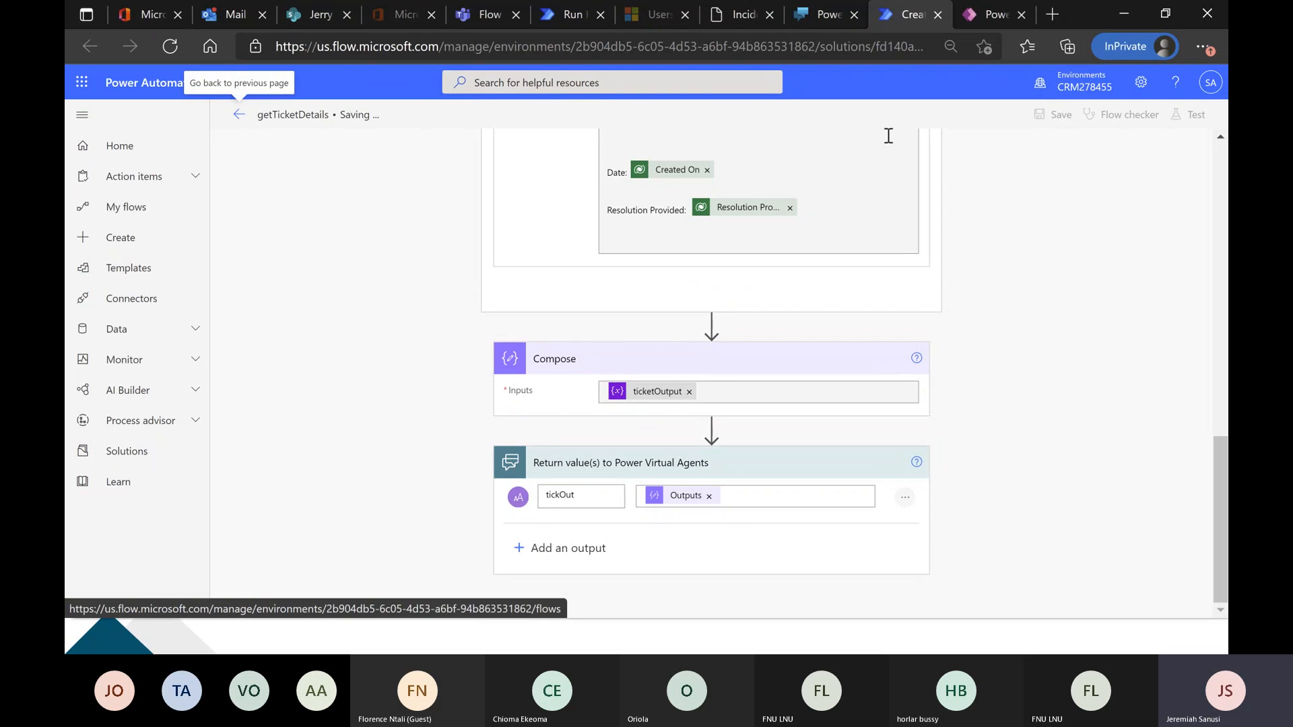
Switch to Power Apps and view the data records of the Incident Management table.
click(970, 12)
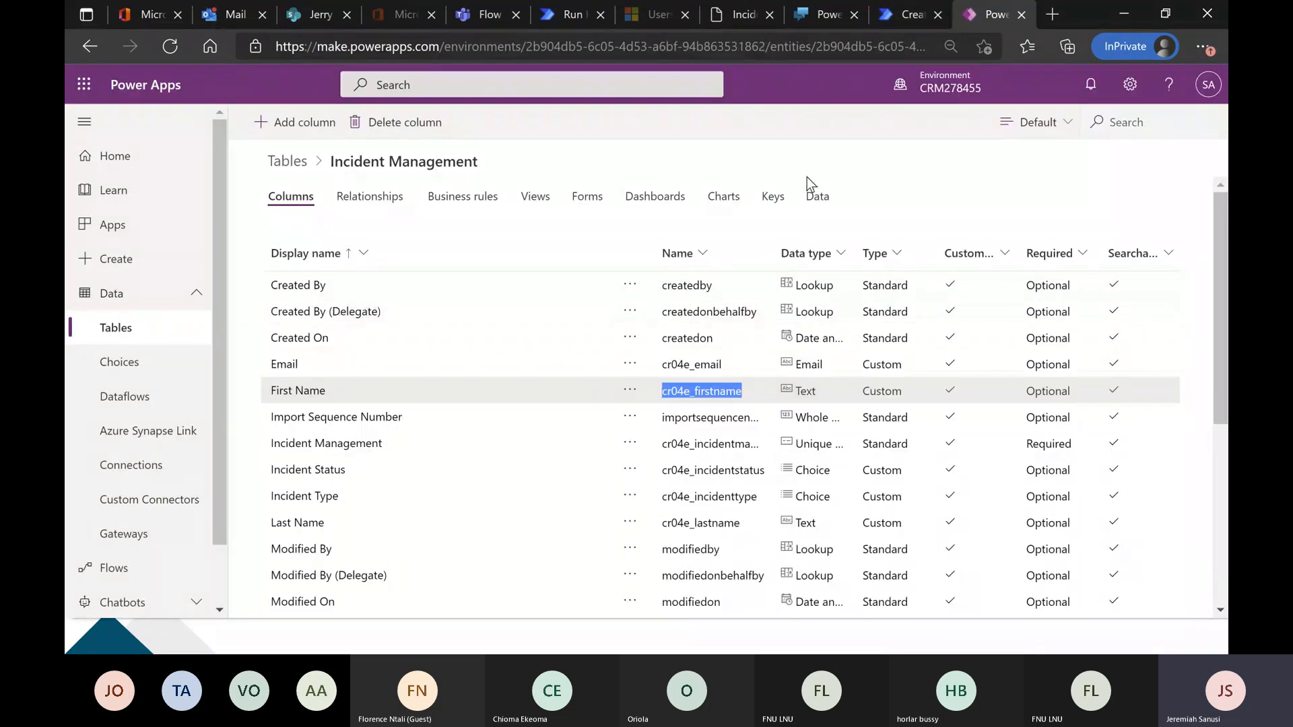
click(818, 196)
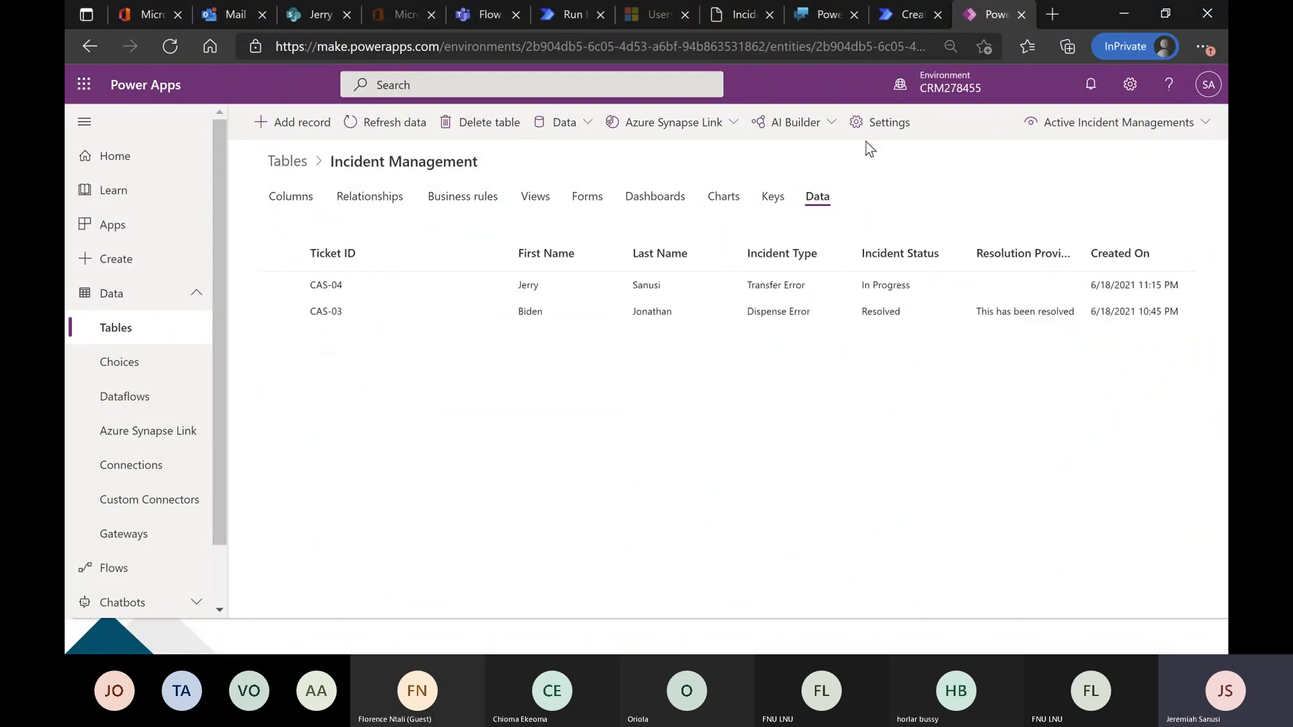
Switch to Power Virtual Agents and add a question node under the Yes condition asking "What is my name?".
click(827, 15)
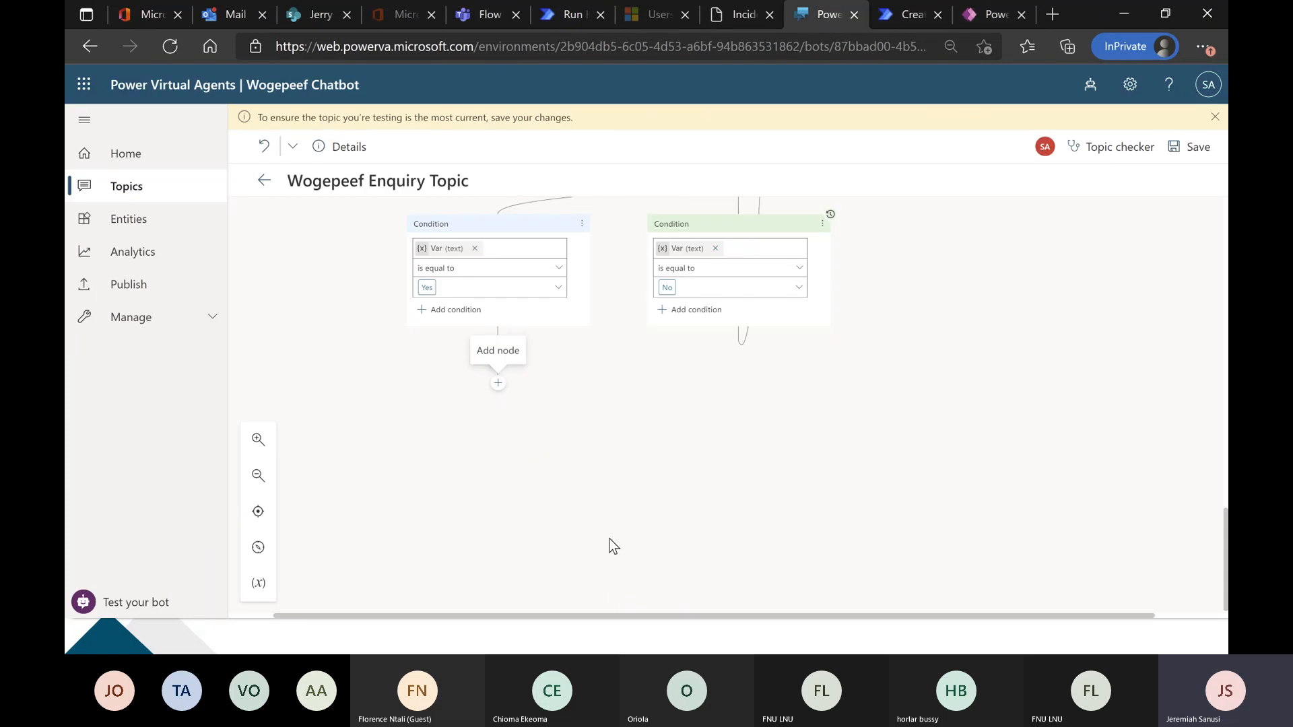
scroll(414, 433, up, 5)
scroll(413, 437, up, 2)
scroll(412, 436, down, 5)
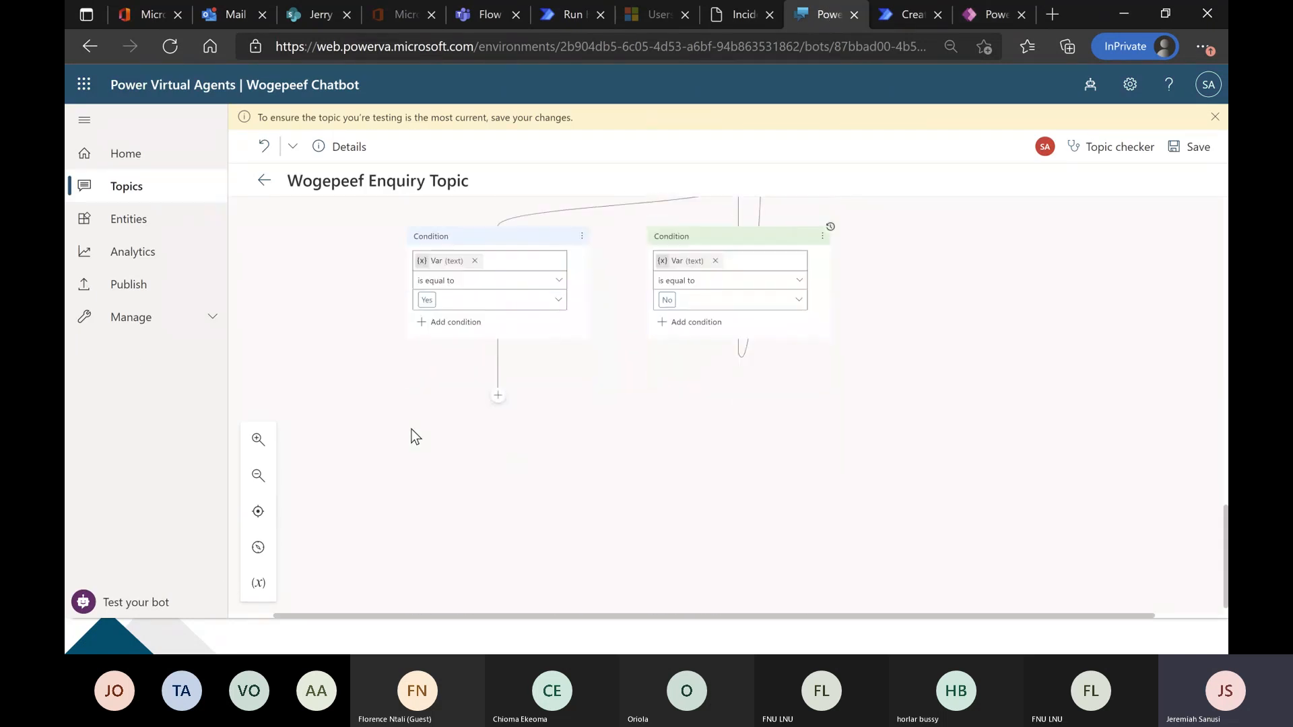
click(497, 384)
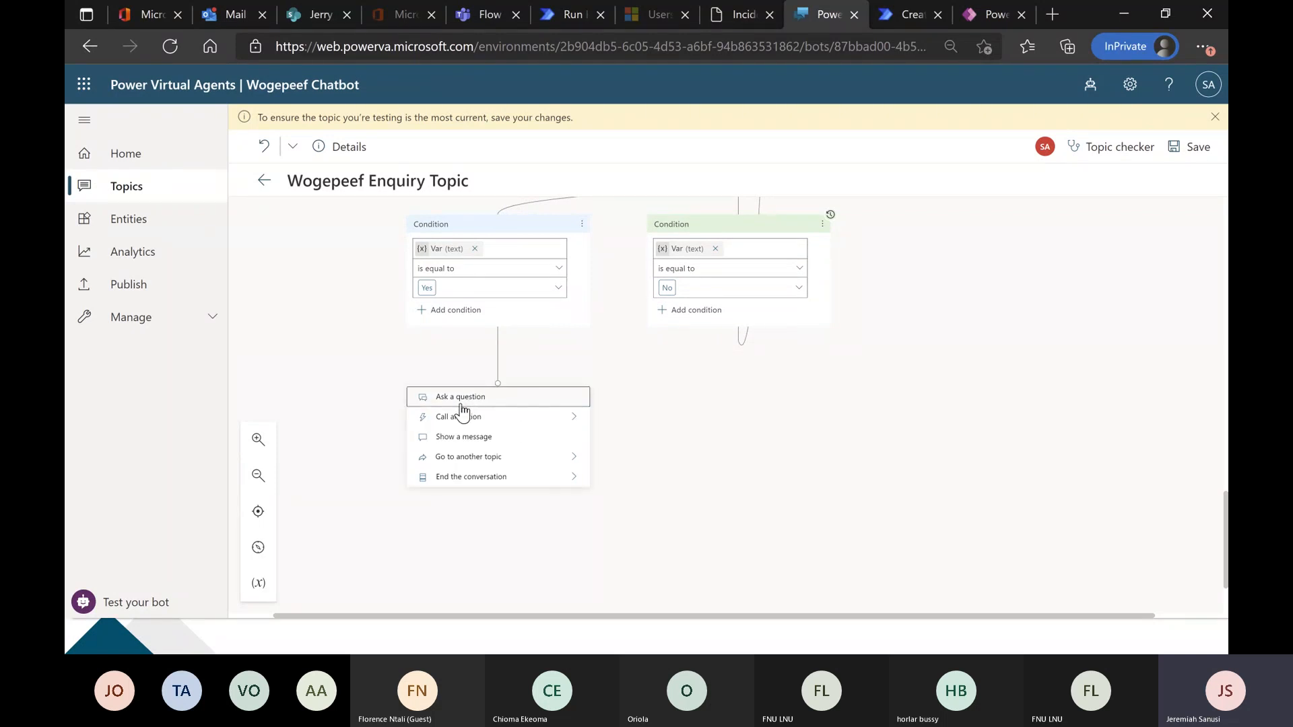
click(464, 403)
text(What is my name)
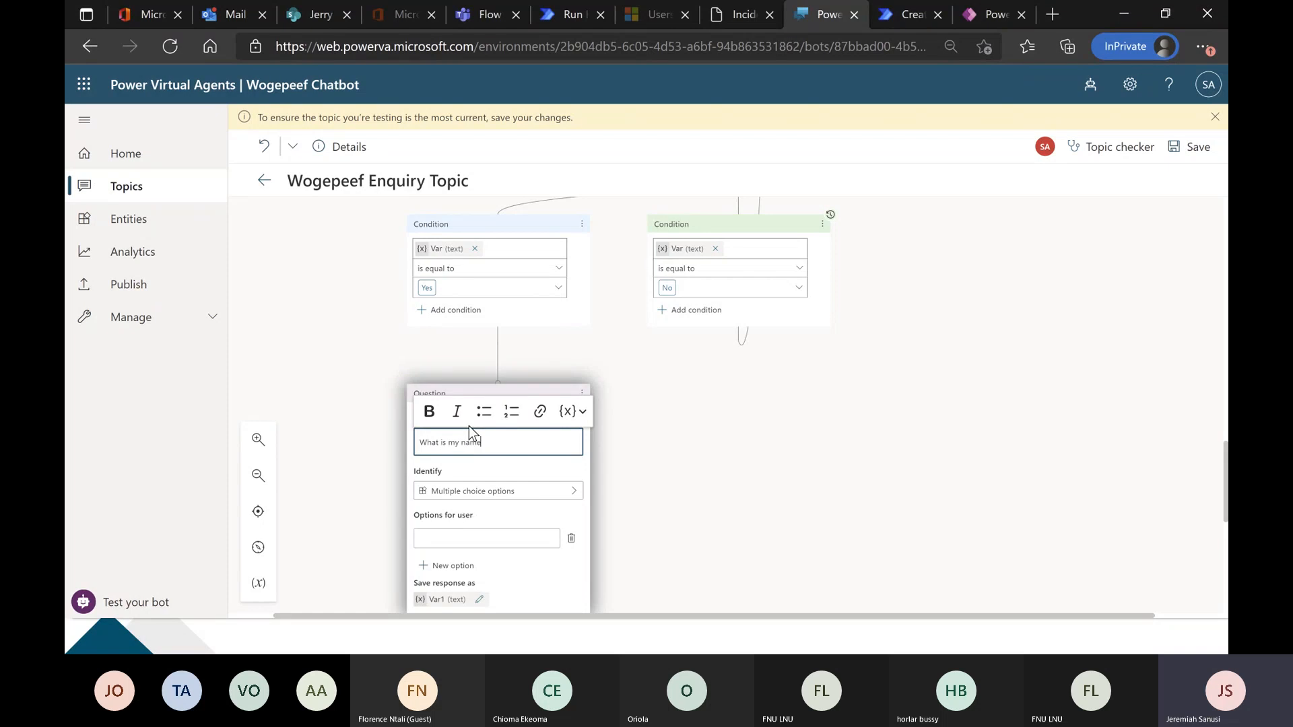
Set the new question to identify the user's entire response.
scroll(444, 418, down, 2)
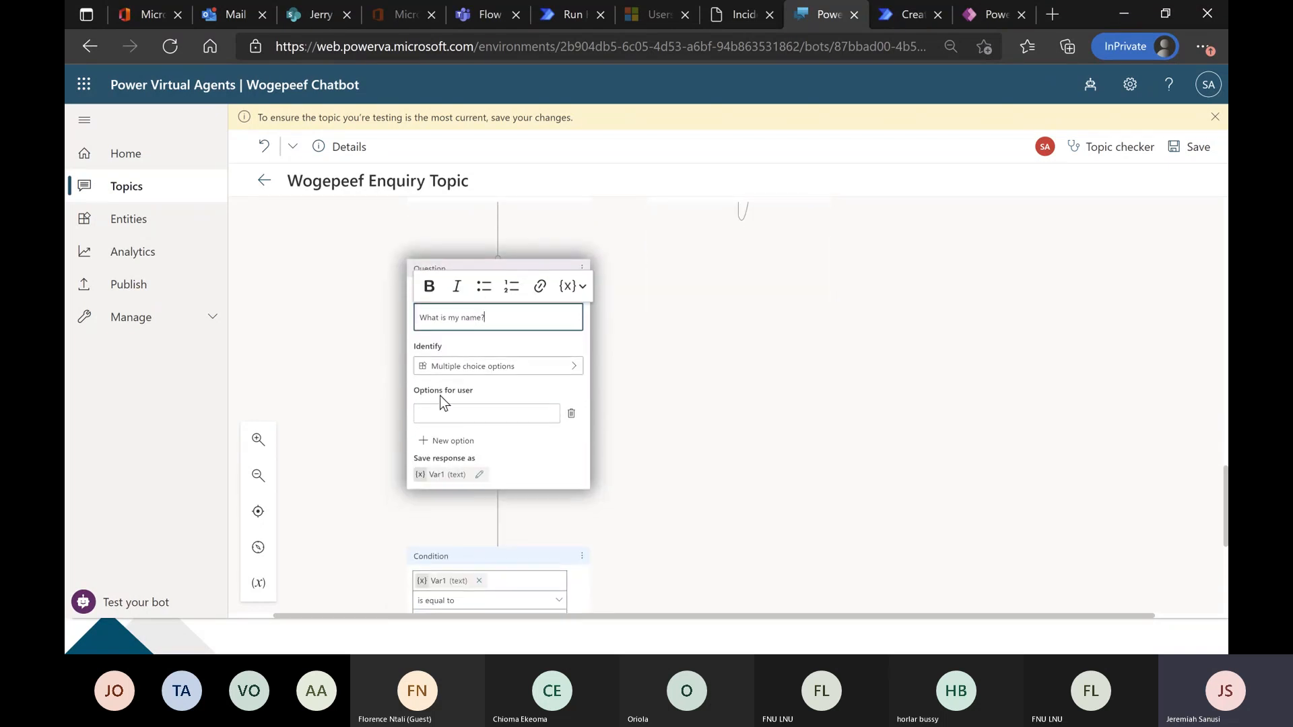
click(489, 367)
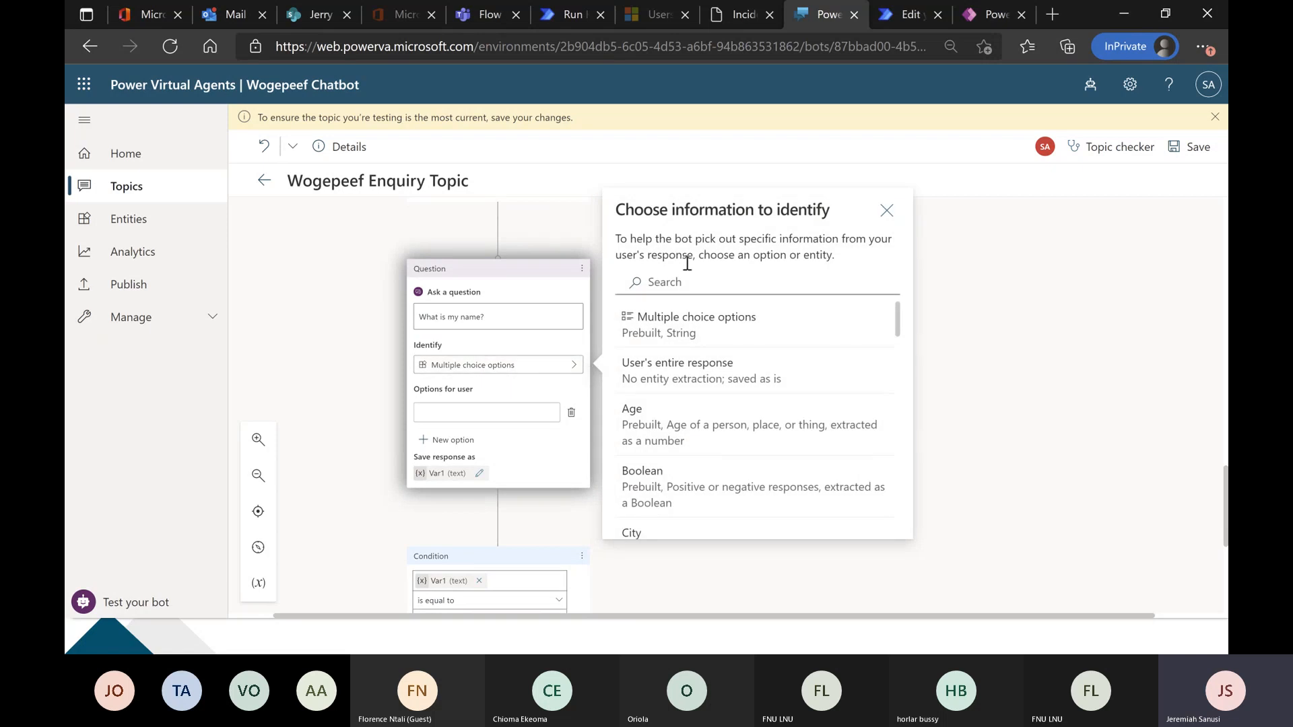
click(729, 382)
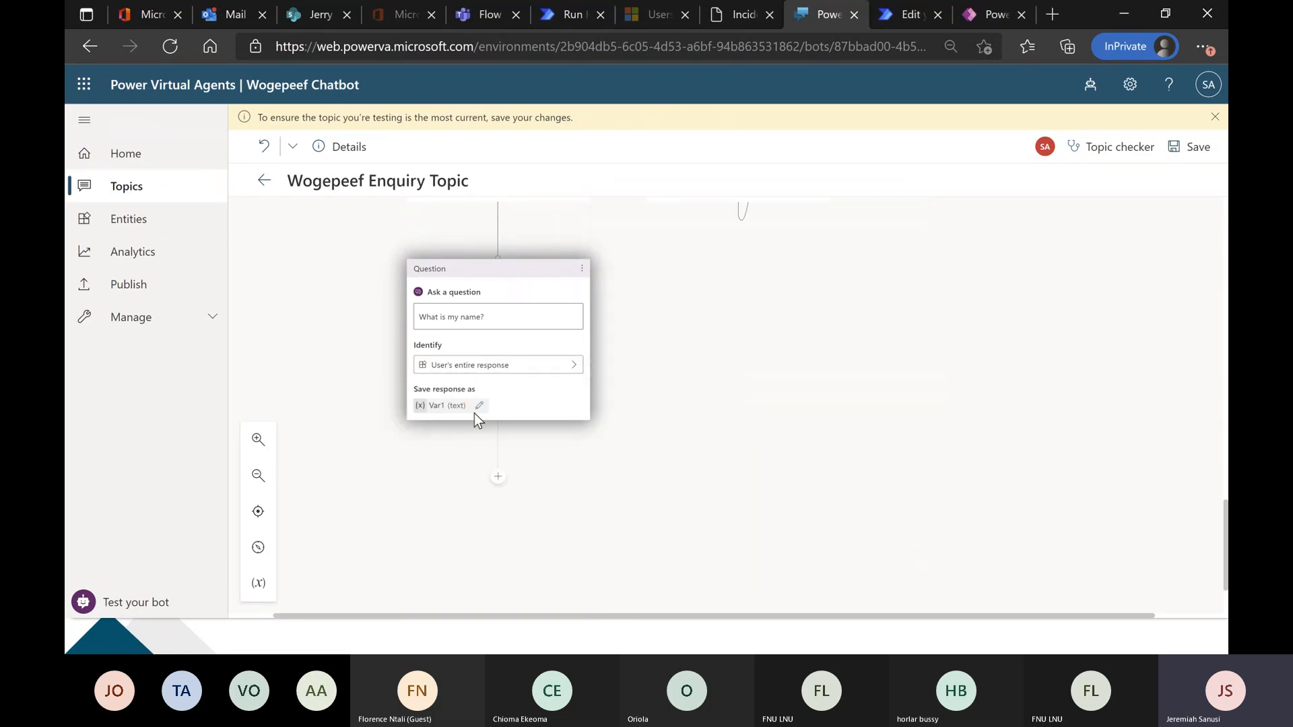
Rename the variable that stores the name question's response as nameVari.
click(466, 408)
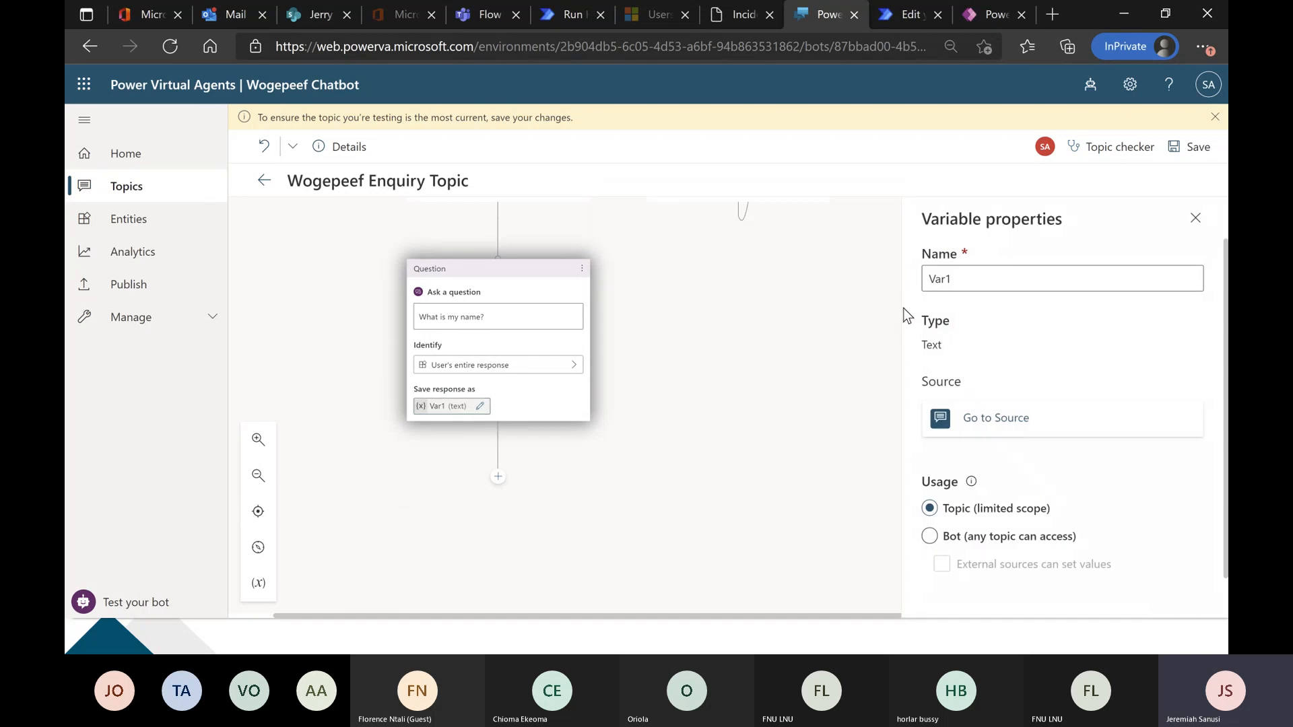
click(975, 283)
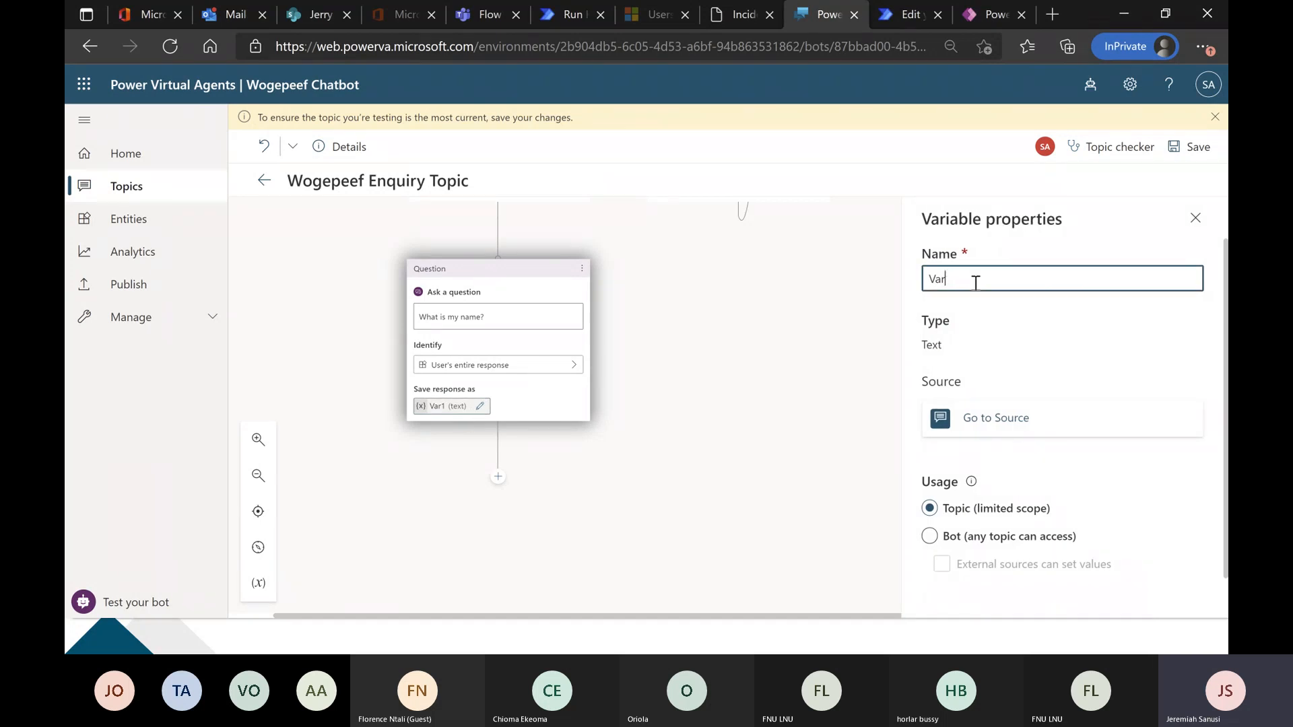
key(BackSpace)
key(BackSpace)
key(BackSpace)
text(nameVari)
click(1195, 218)
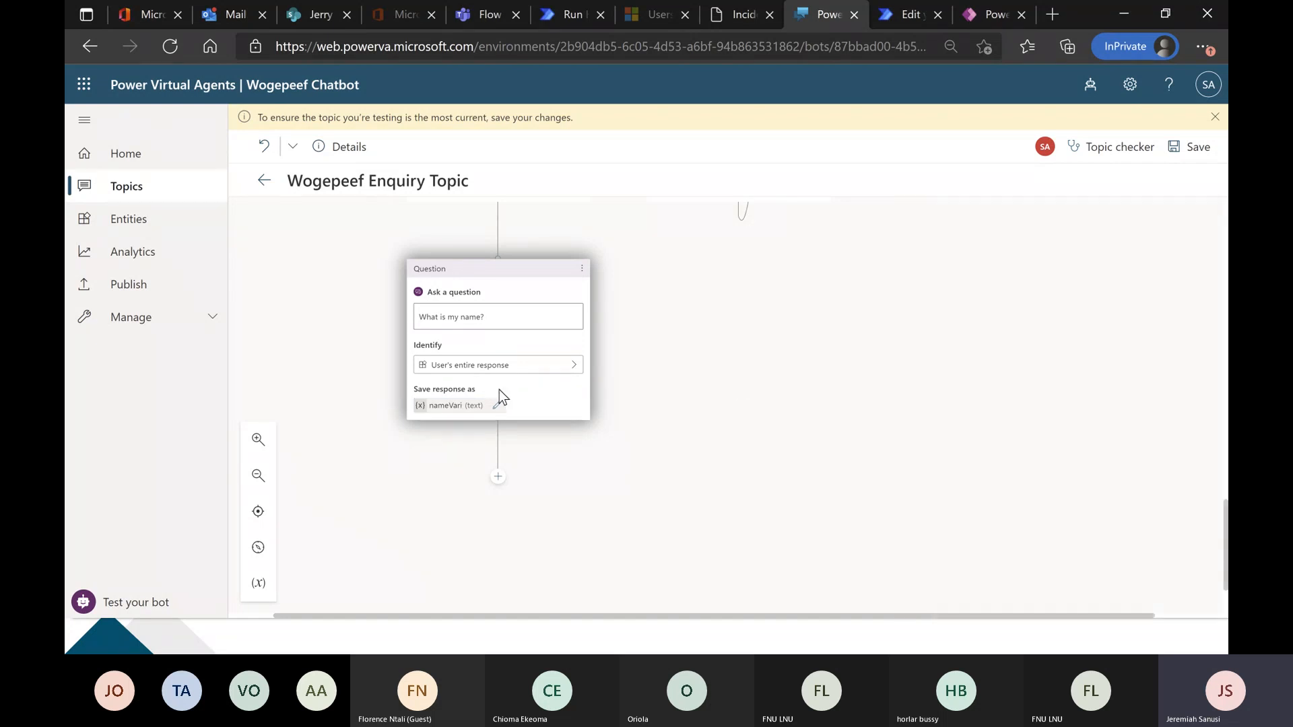
Add an action below the name question that calls the getTicketDetails flow.
scroll(472, 420, down, 1)
click(500, 420)
click(526, 476)
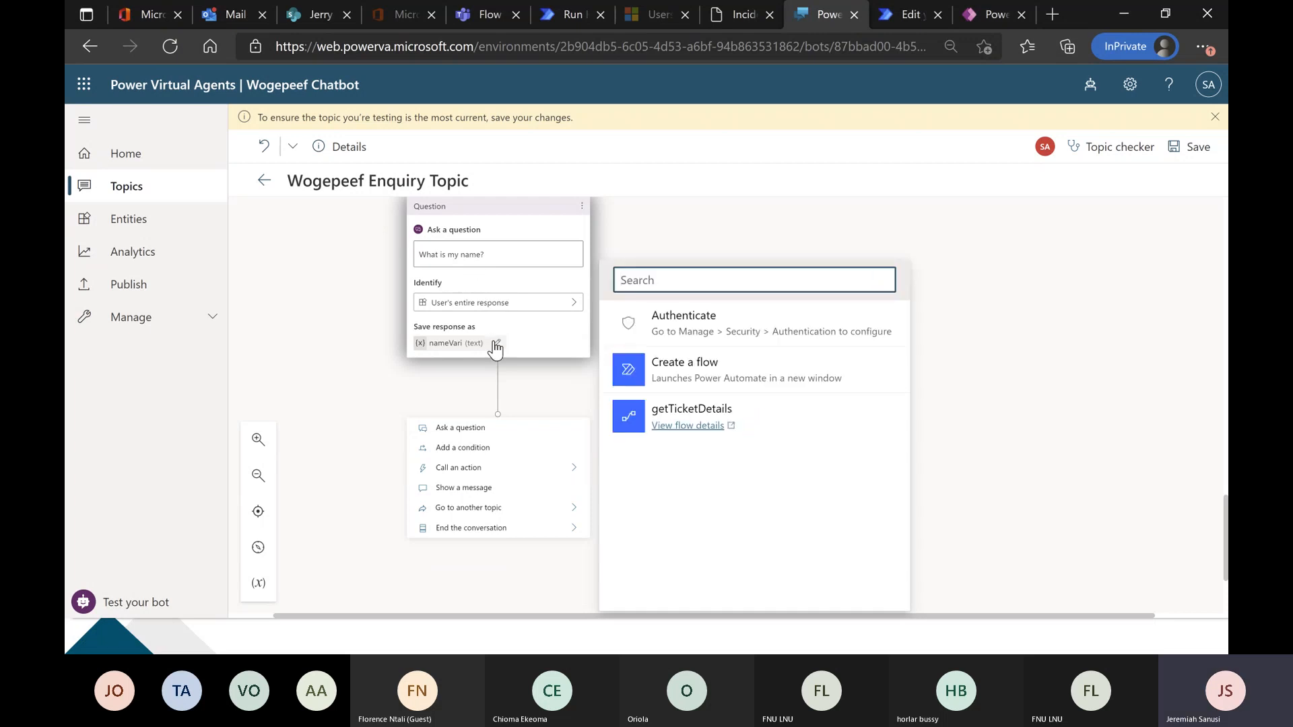
mouse_move(778, 429)
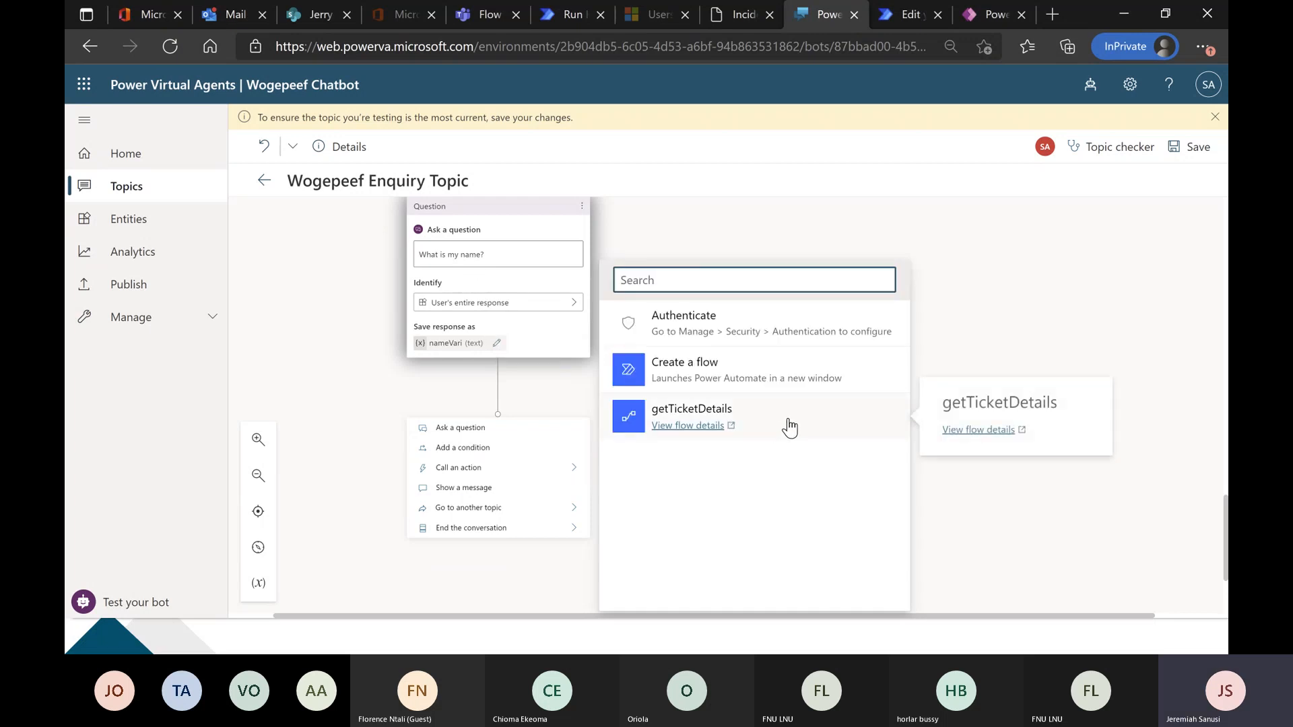
click(808, 422)
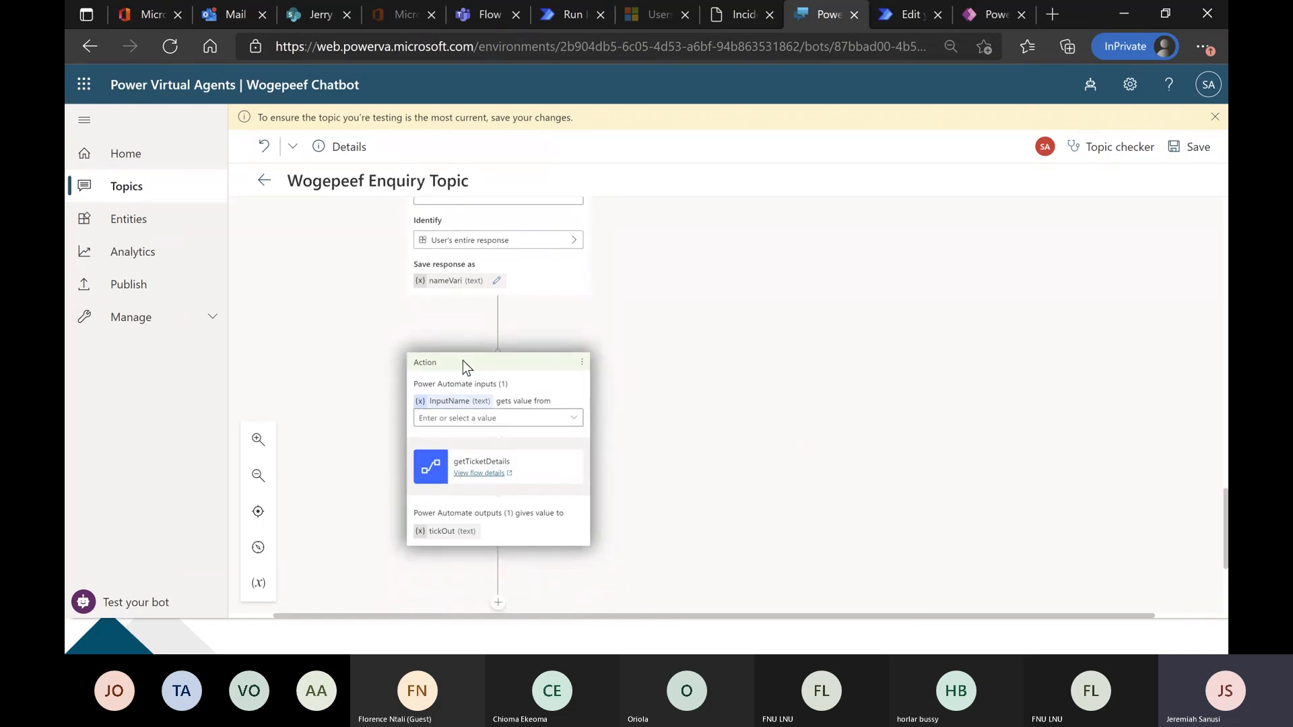
scroll(409, 448, down, 1)
scroll(373, 405, up, 1)
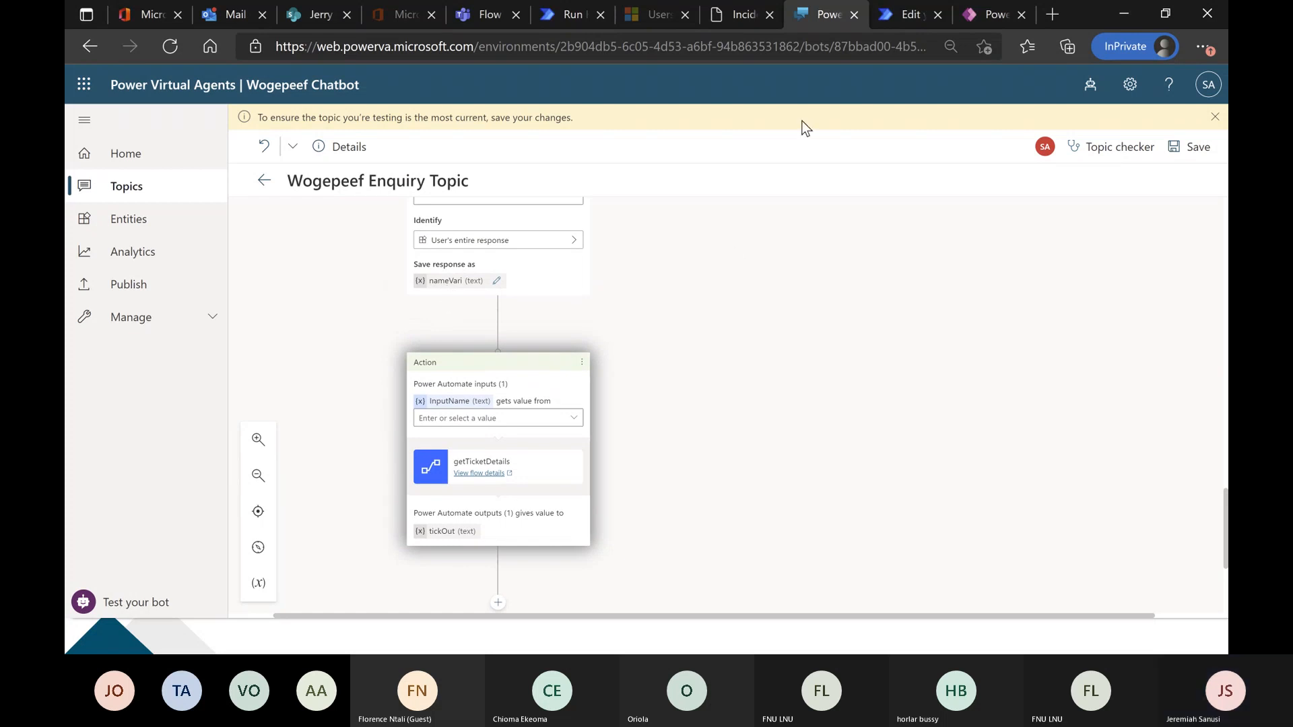
Check the flow's input in Power Automate, and back in Power Virtual Agents set the action's InputName to get its value from nameVari.
click(898, 13)
scroll(647, 217, up, 15)
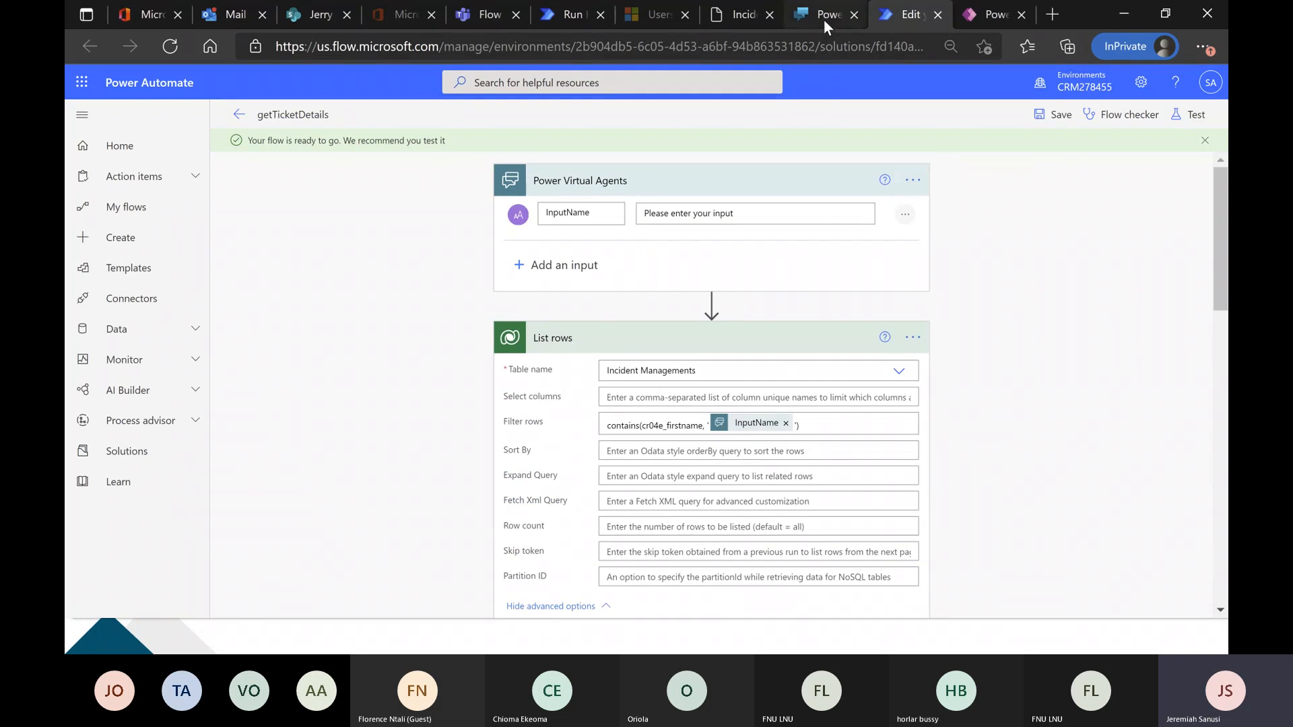
click(823, 14)
click(496, 419)
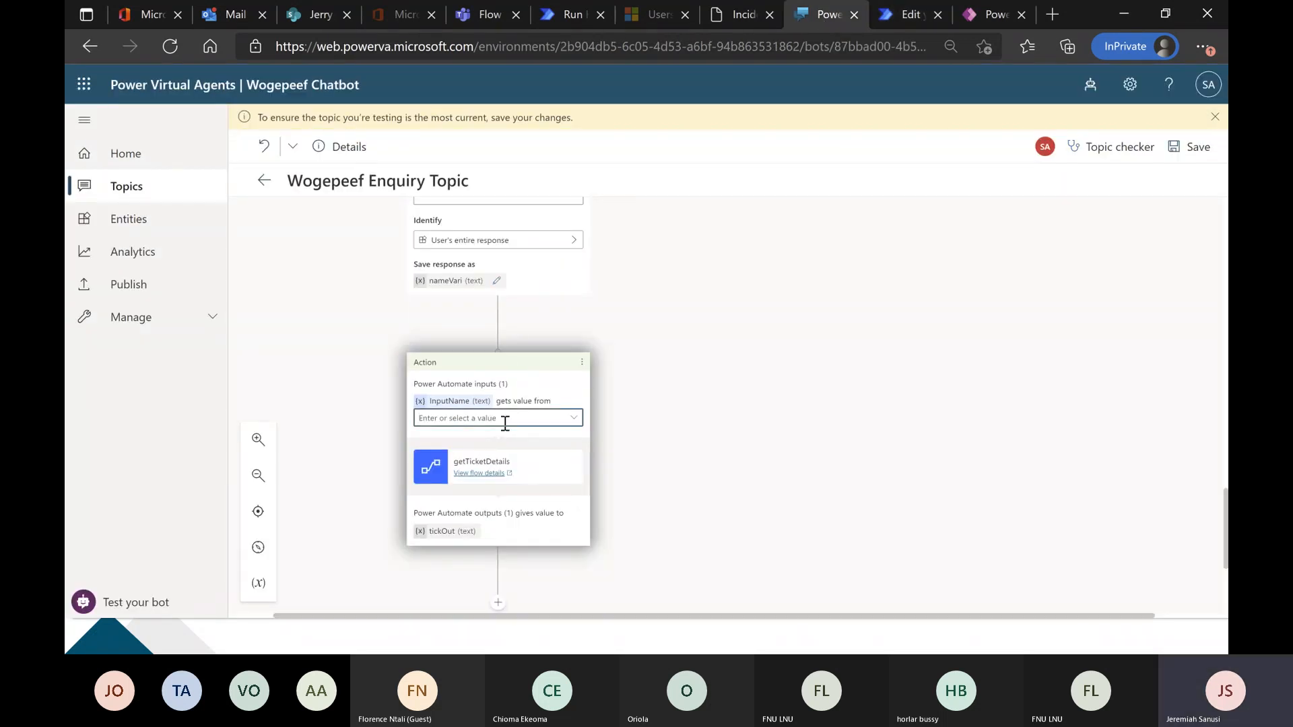
click(574, 419)
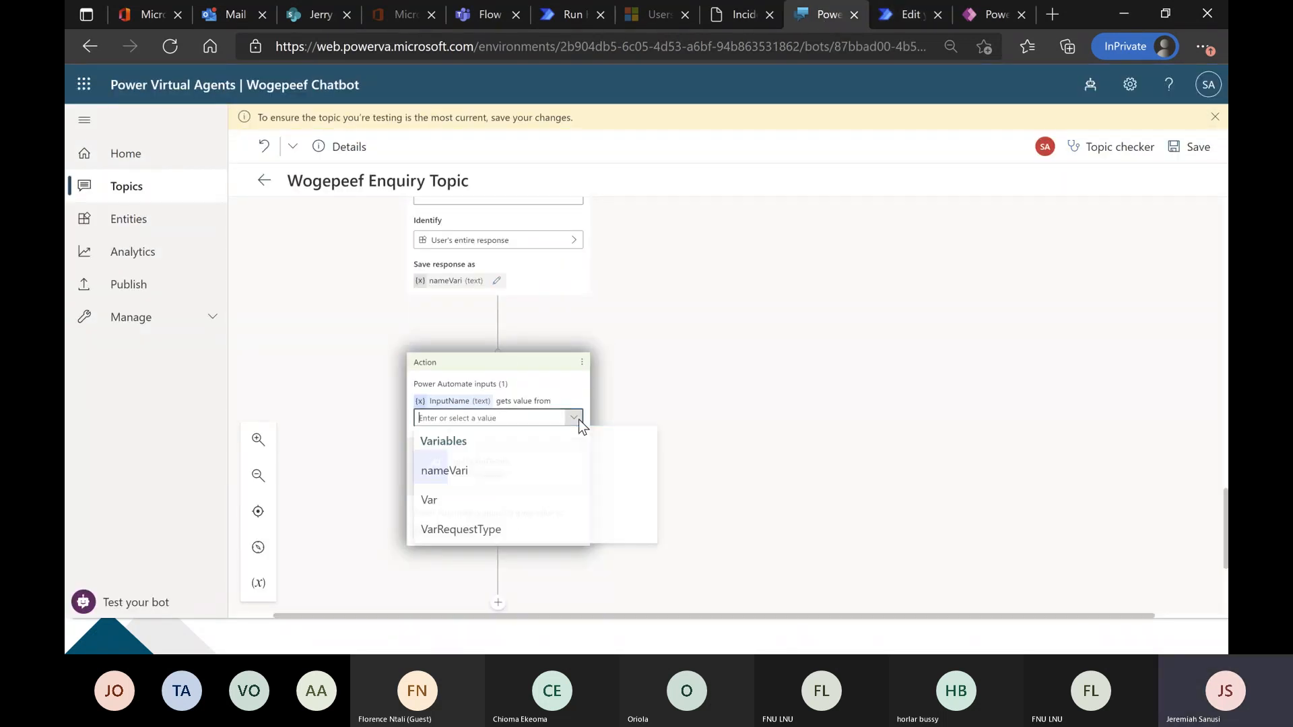
click(510, 473)
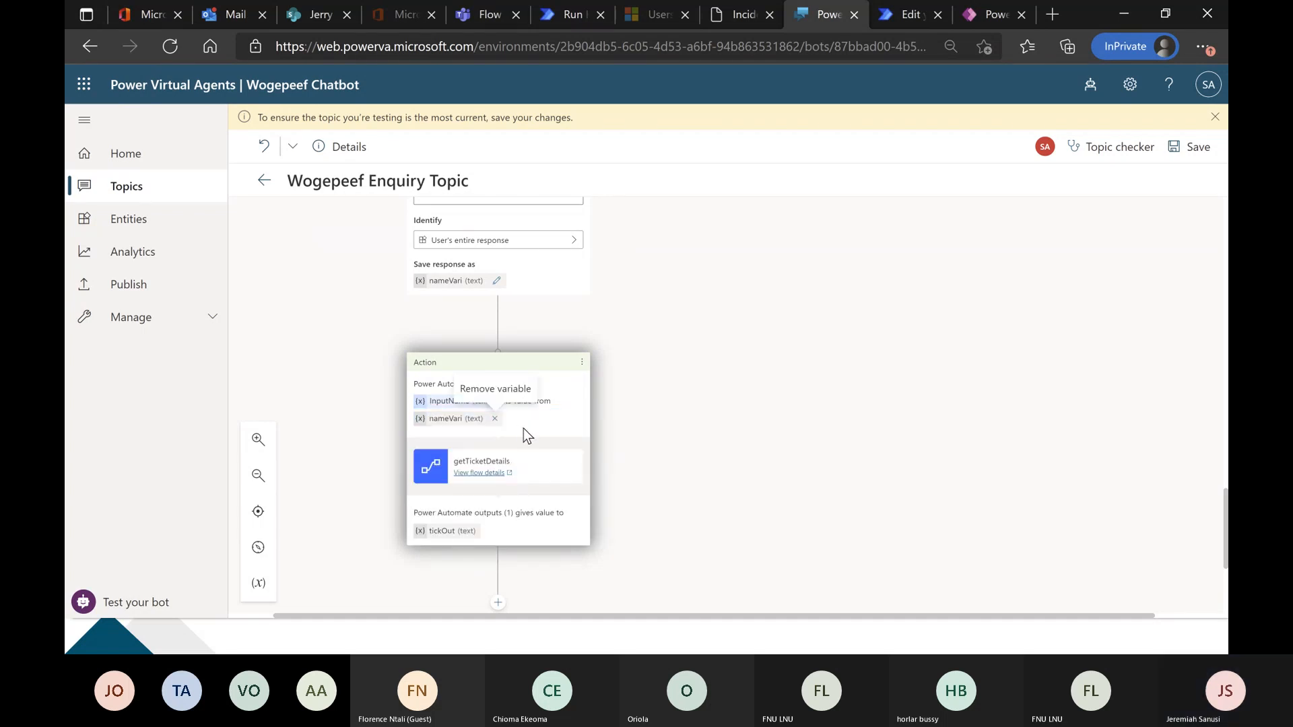
Add a message node below the getTicketDetails action that shows the tickOut variable.
scroll(528, 456, down, 2)
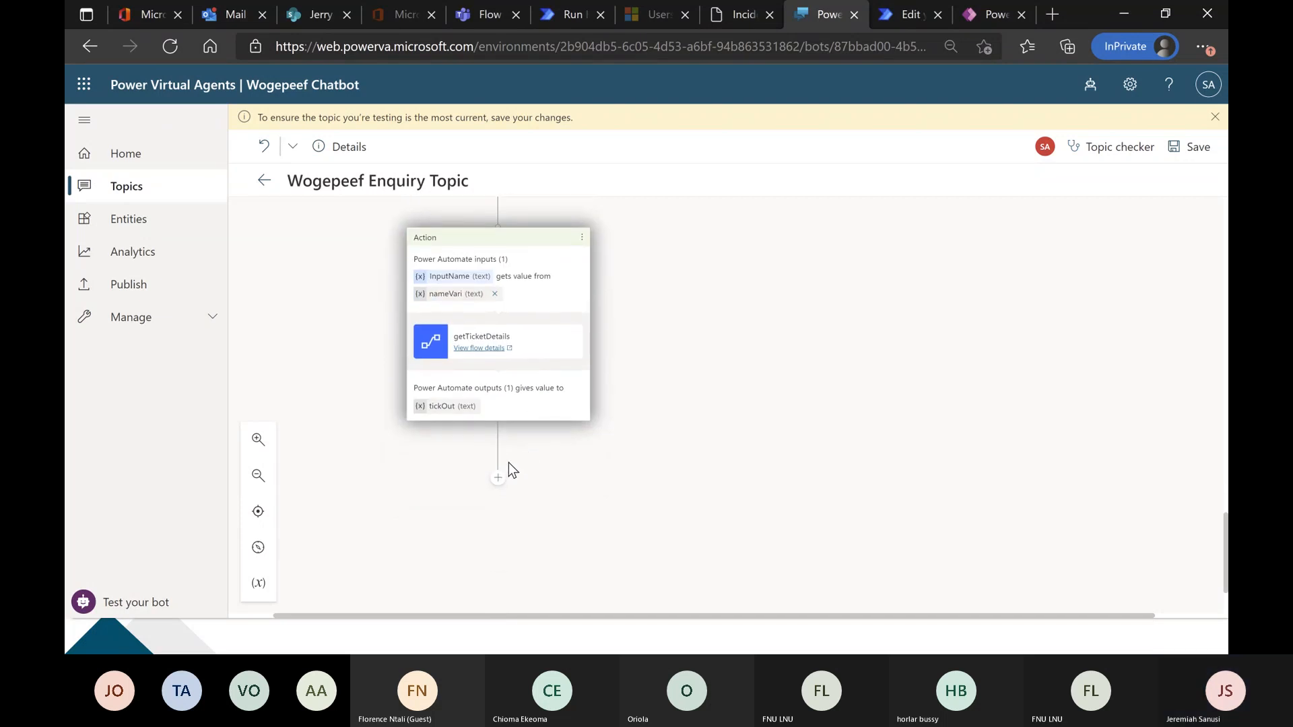
scroll(510, 463, up, 1)
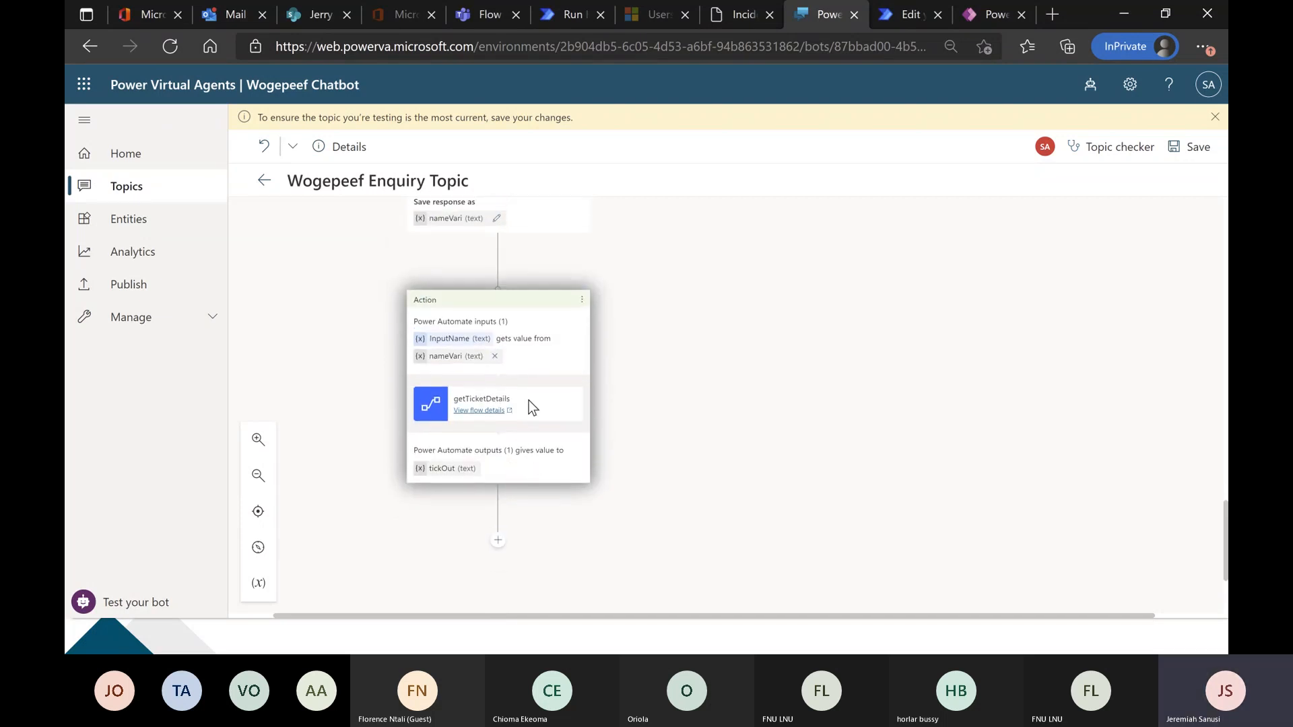
click(499, 543)
scroll(514, 563, down, 2)
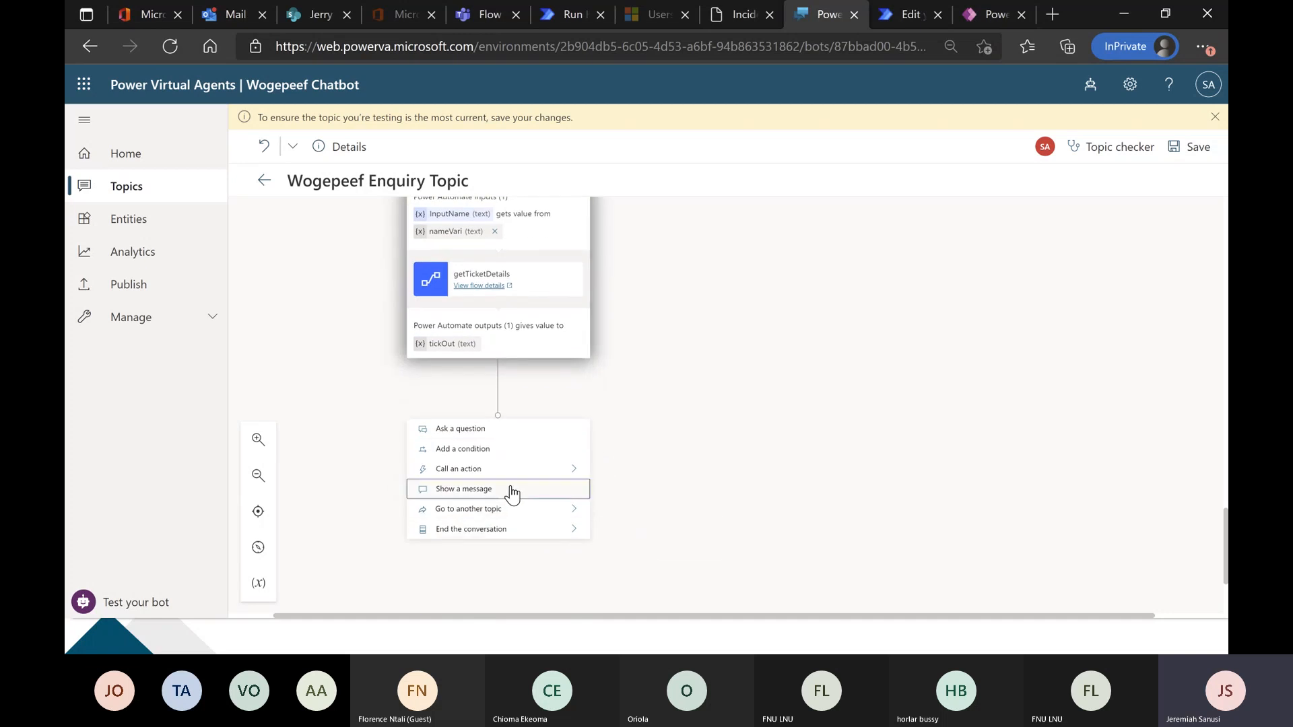
click(586, 488)
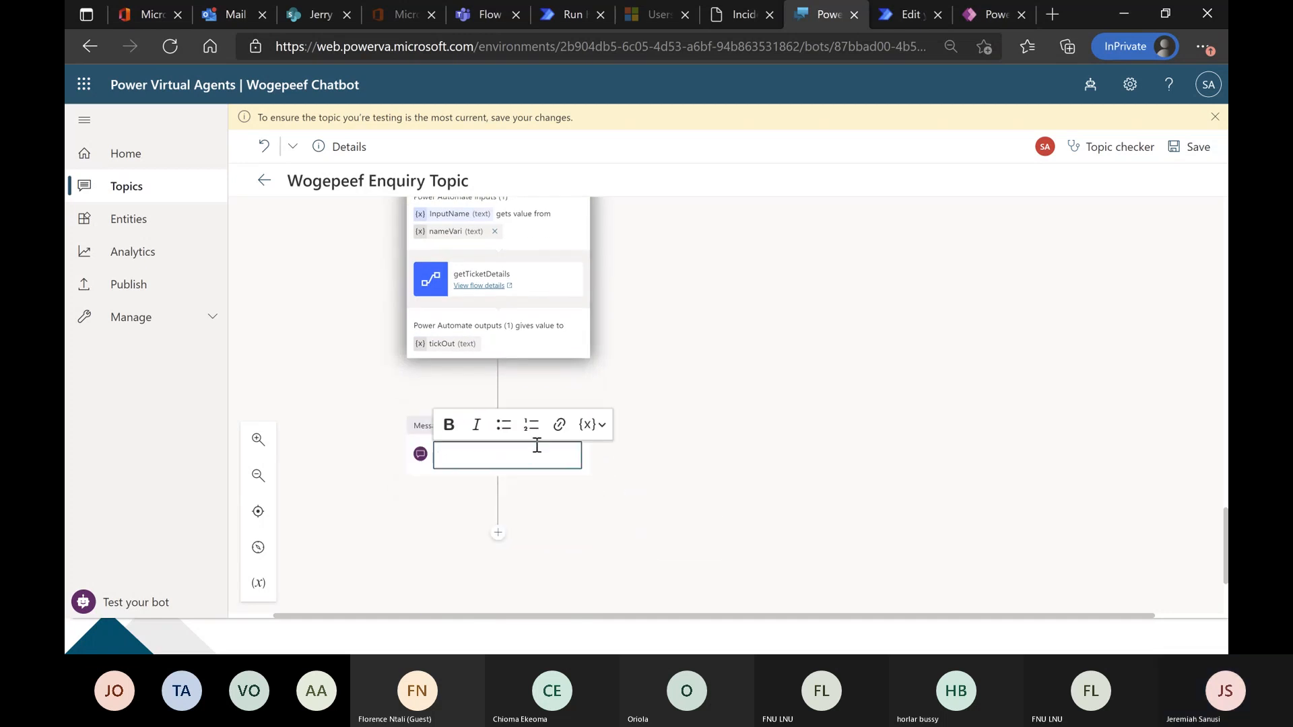
click(585, 427)
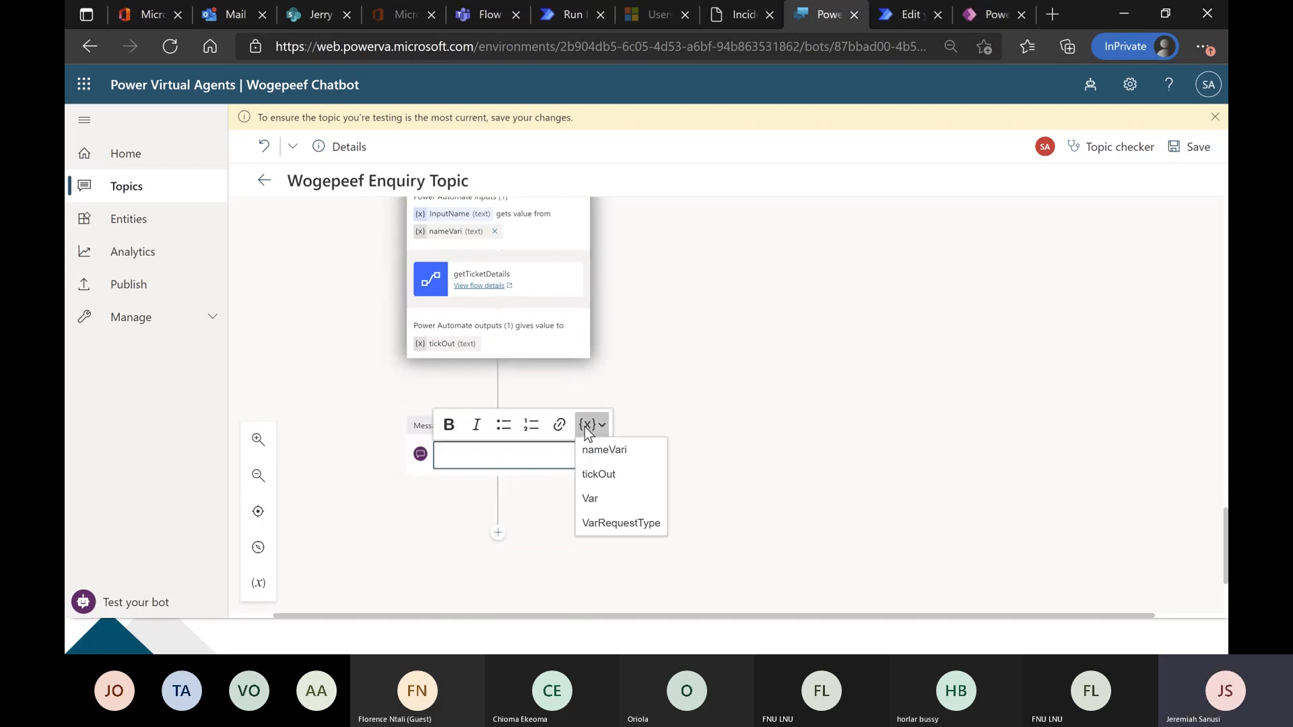
click(604, 479)
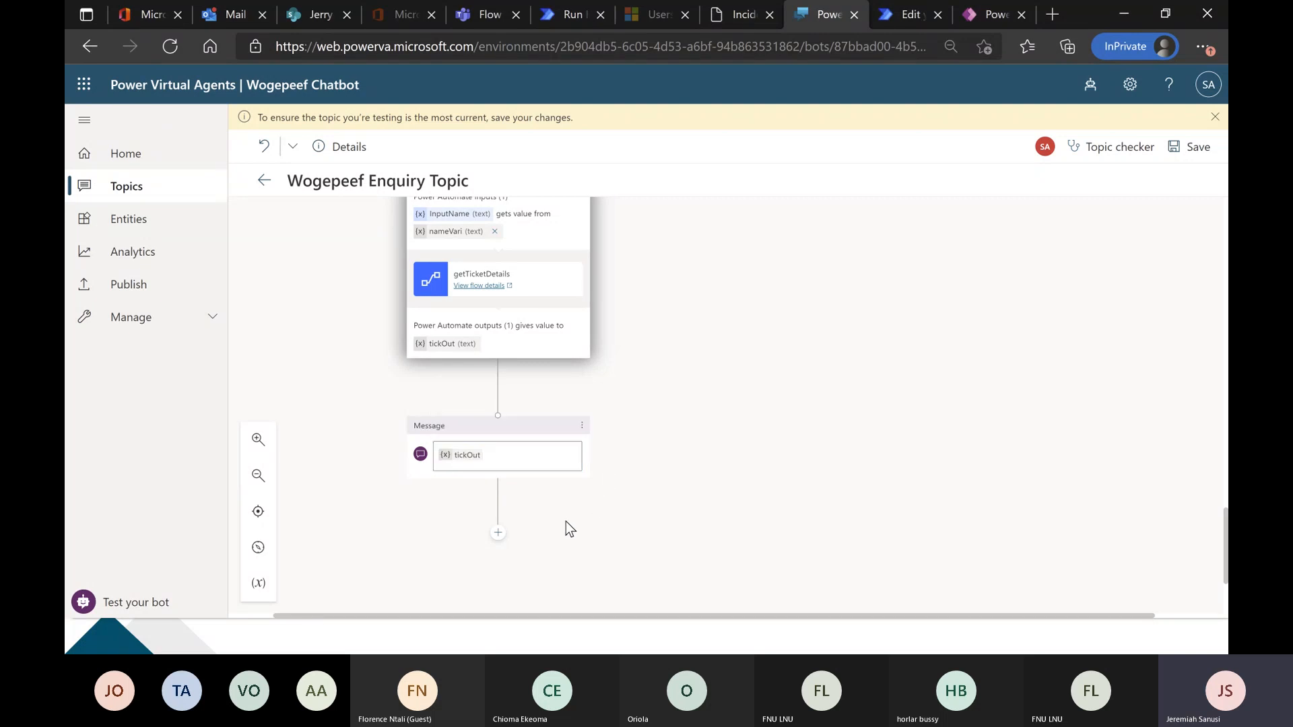
End the conversation after the tickOut message.
click(502, 538)
mouse_move(572, 522)
click(636, 523)
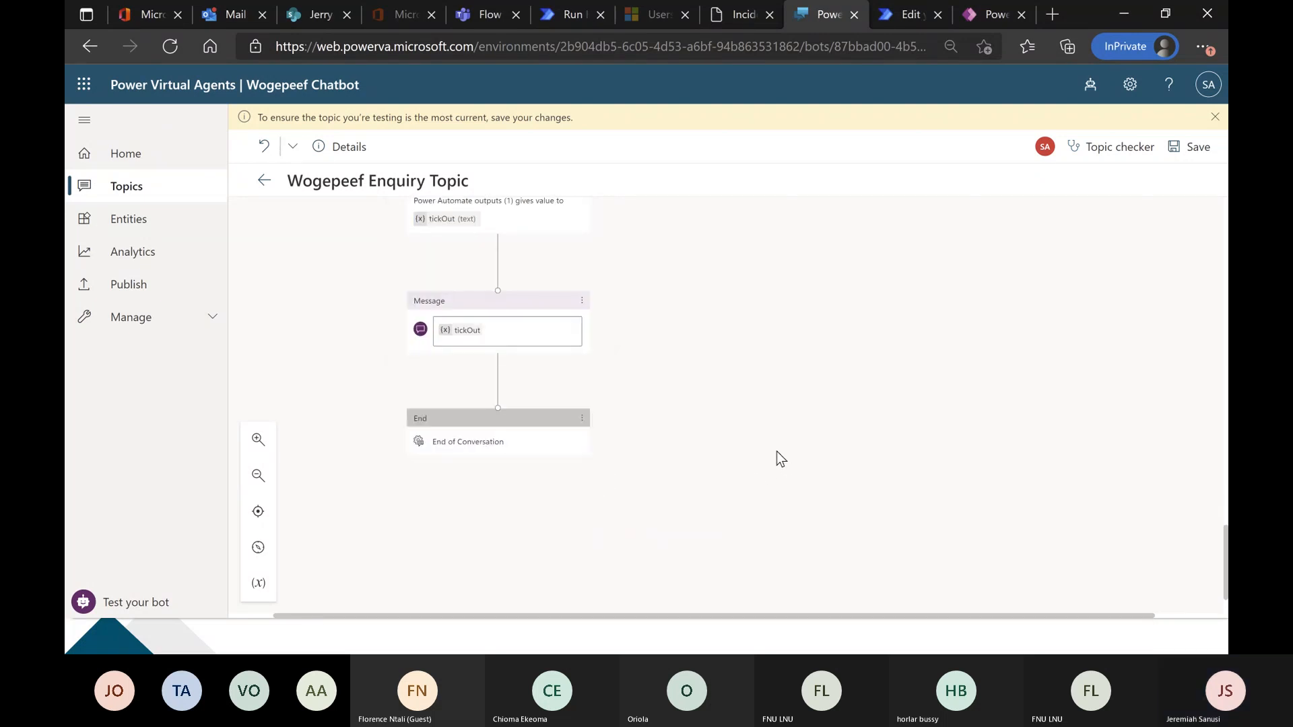
Review the Yes branch from the name question through the getTicketDetails action to the end of the conversation.
scroll(770, 447, up, 4)
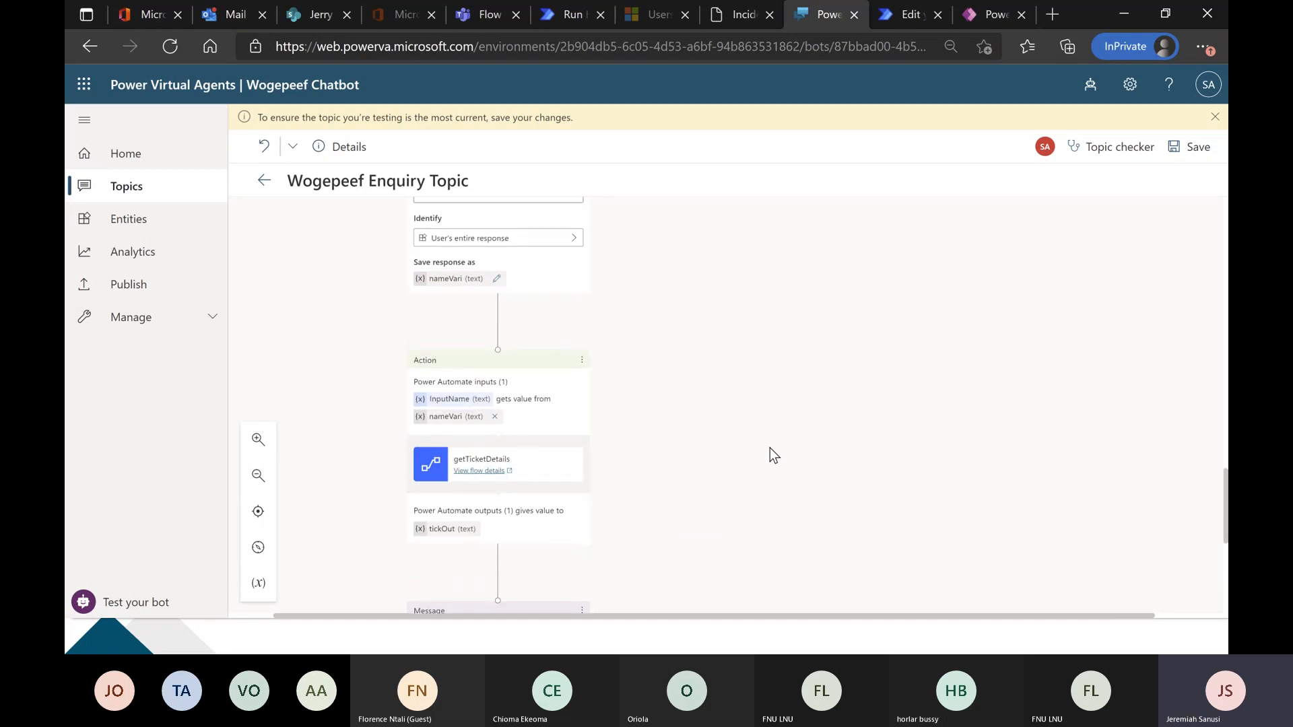
scroll(770, 455, up, 2)
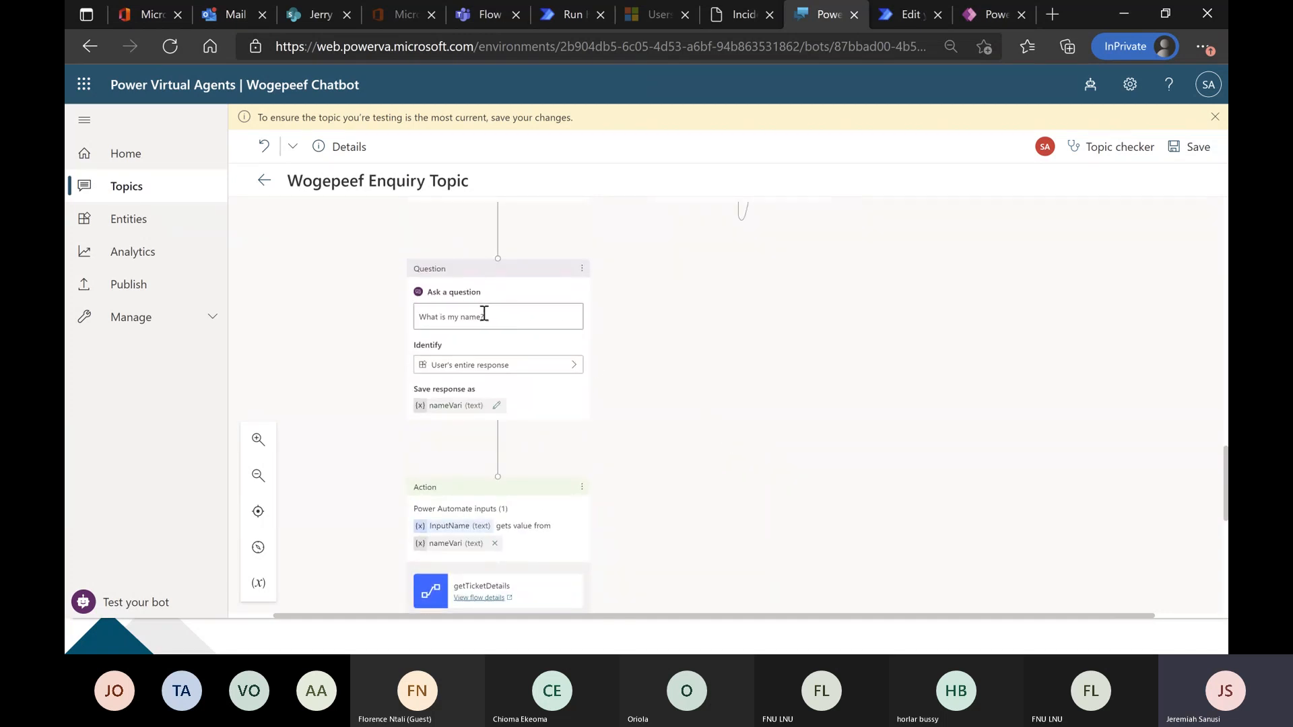
scroll(485, 313, up, 1)
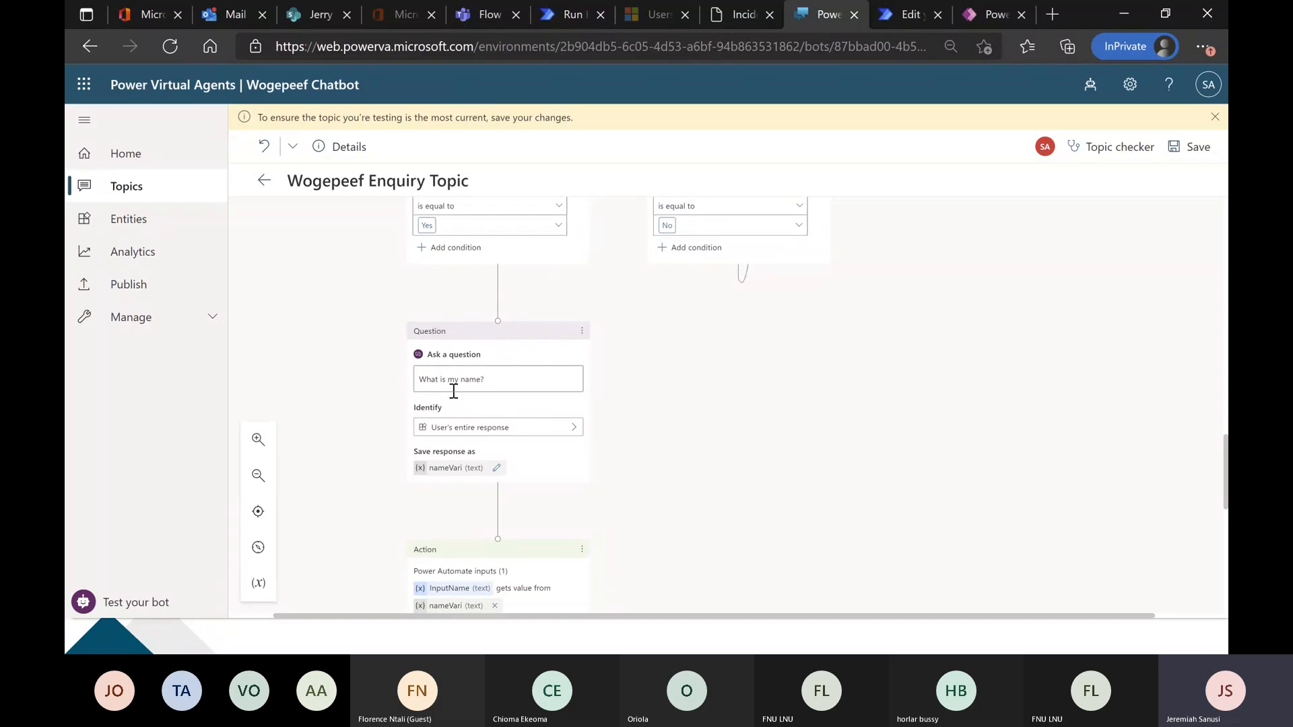
scroll(454, 391, down, 1)
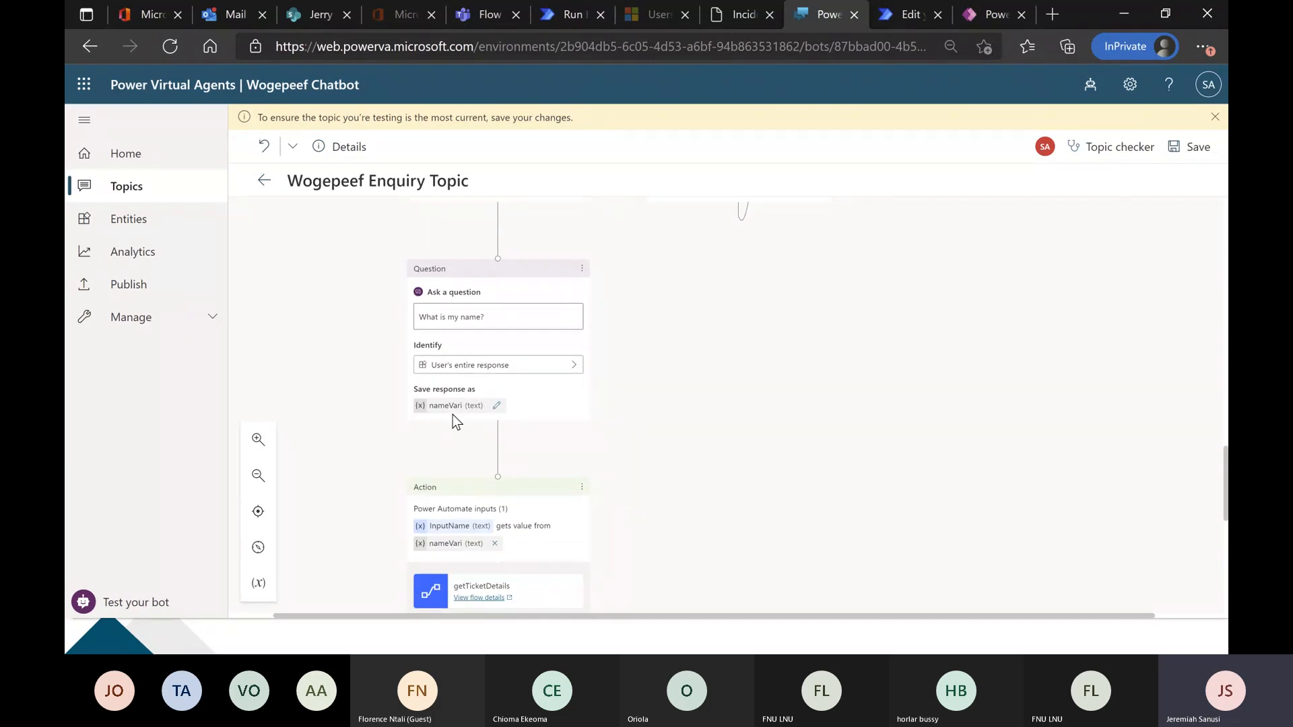
scroll(404, 412, down, 1)
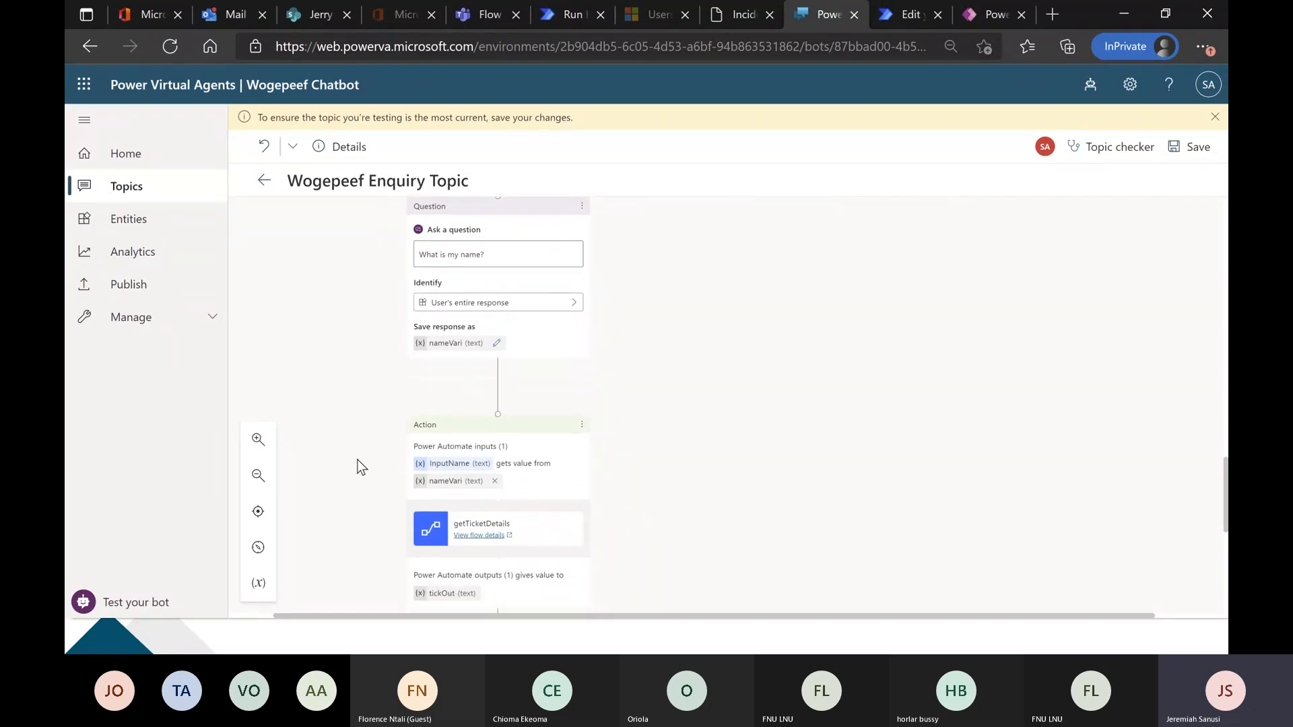
scroll(374, 437, down, 1)
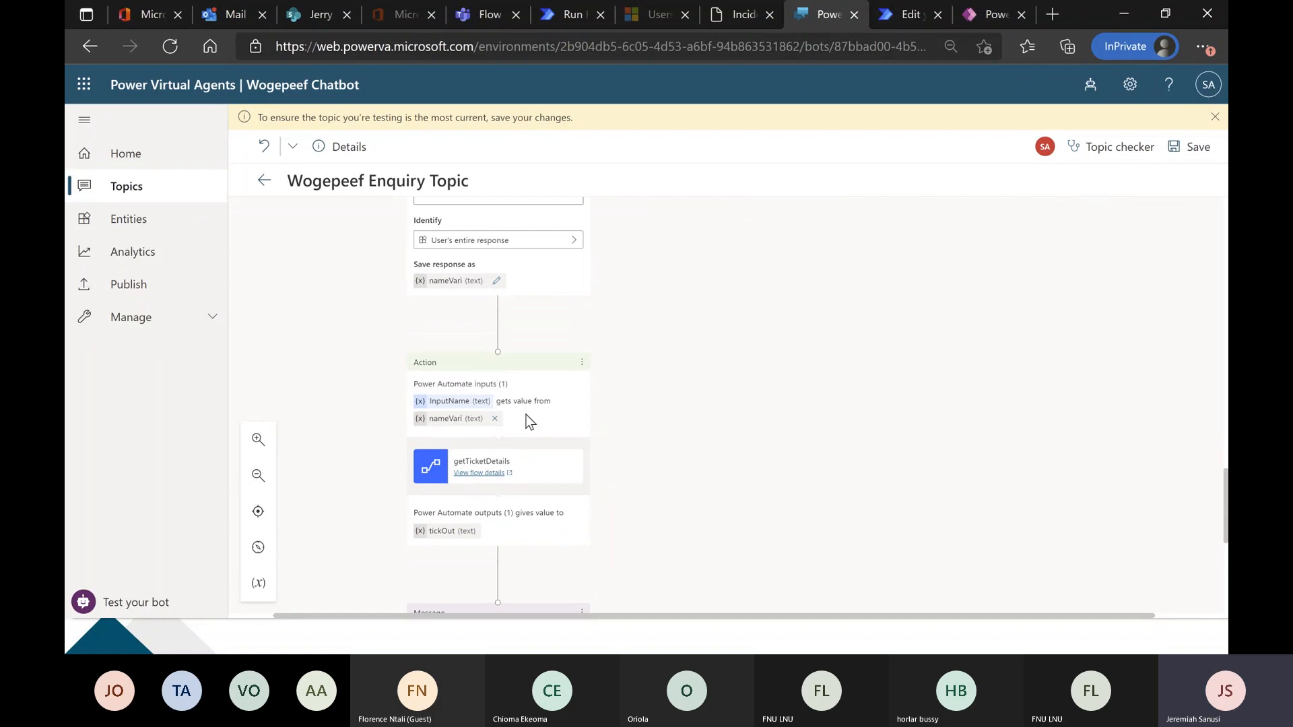
scroll(526, 421, down, 1)
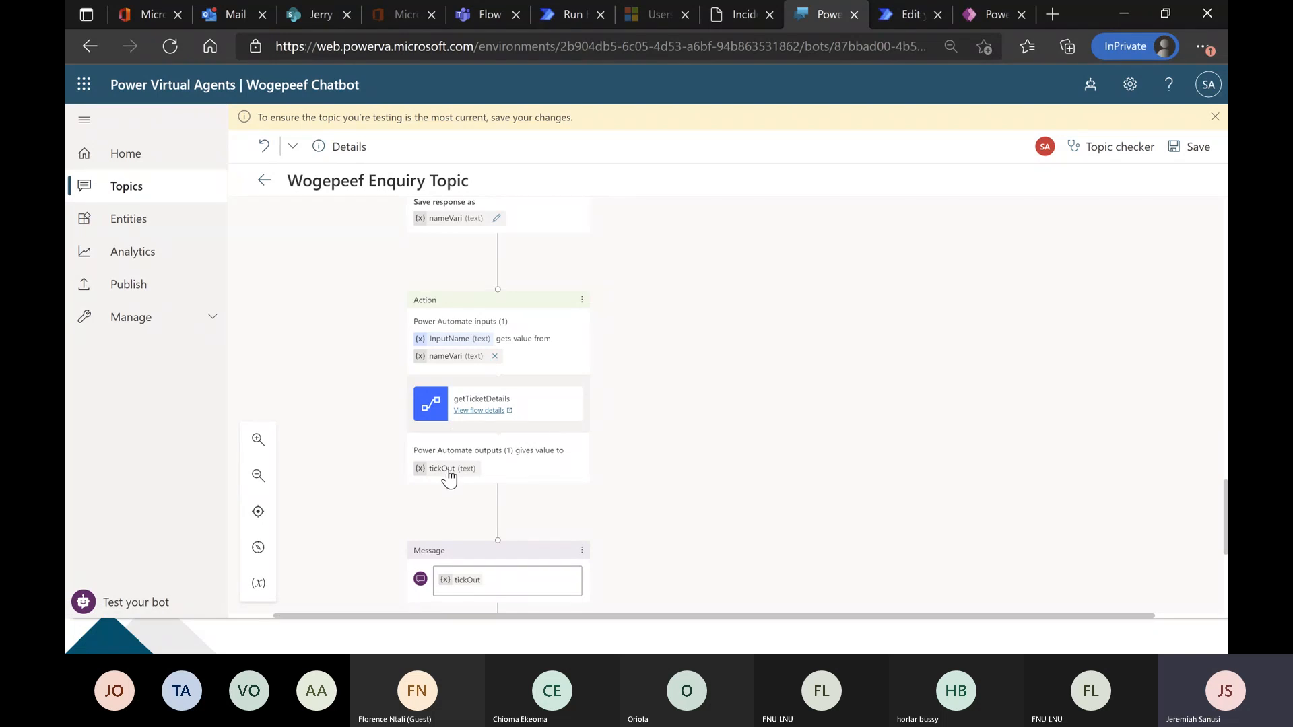
scroll(448, 479, down, 1)
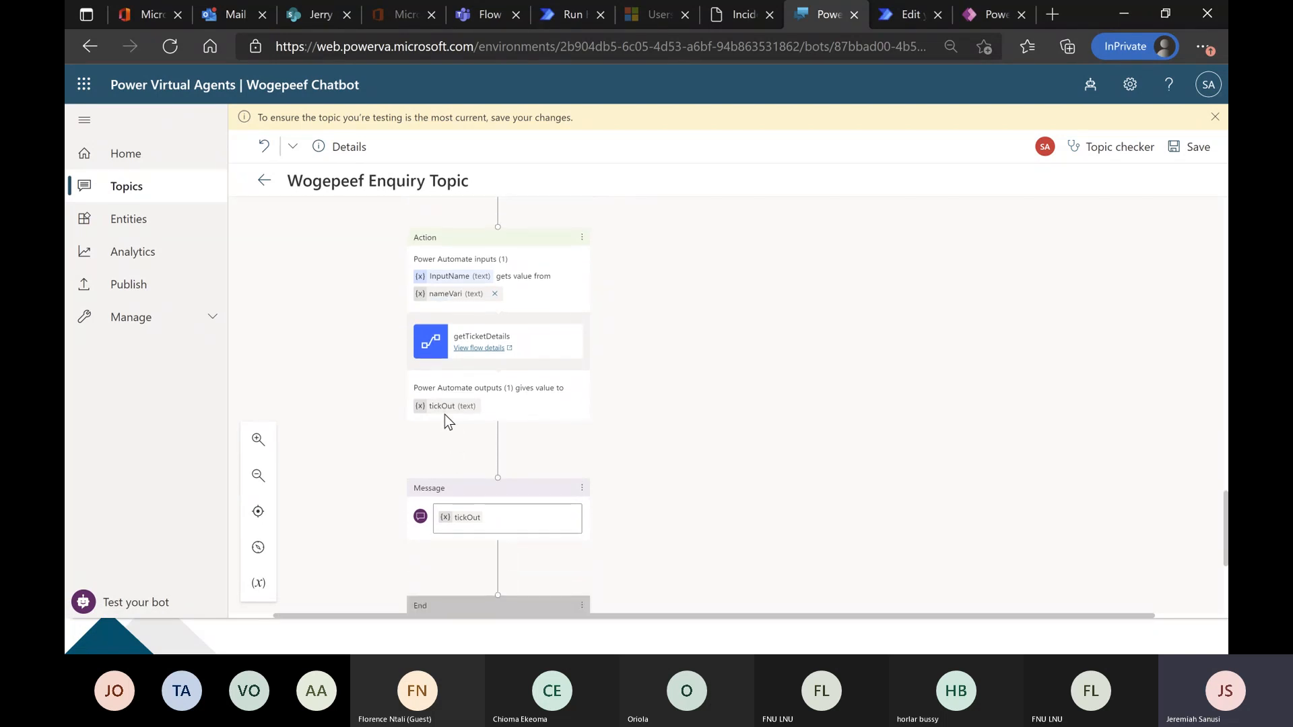
scroll(445, 421, down, 1)
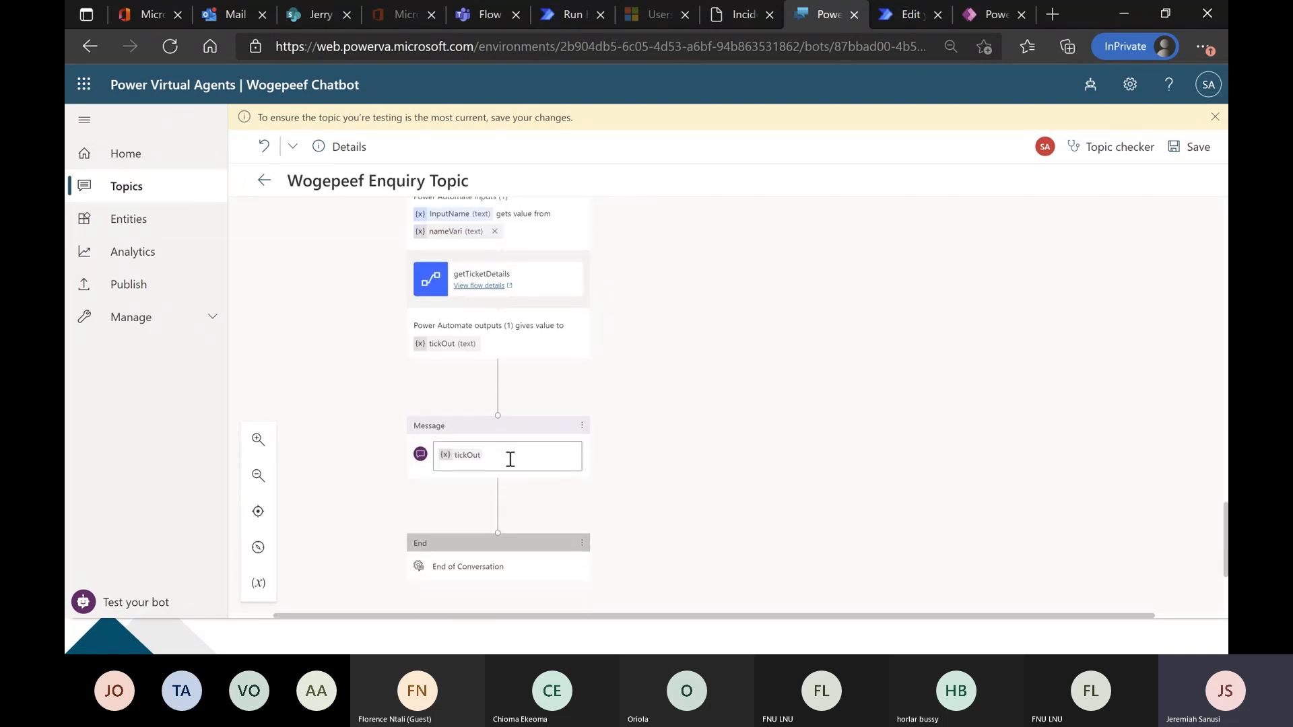
Save the topic, check the Incident Management records in Power Apps and return to Power Virtual Agents.
click(1194, 148)
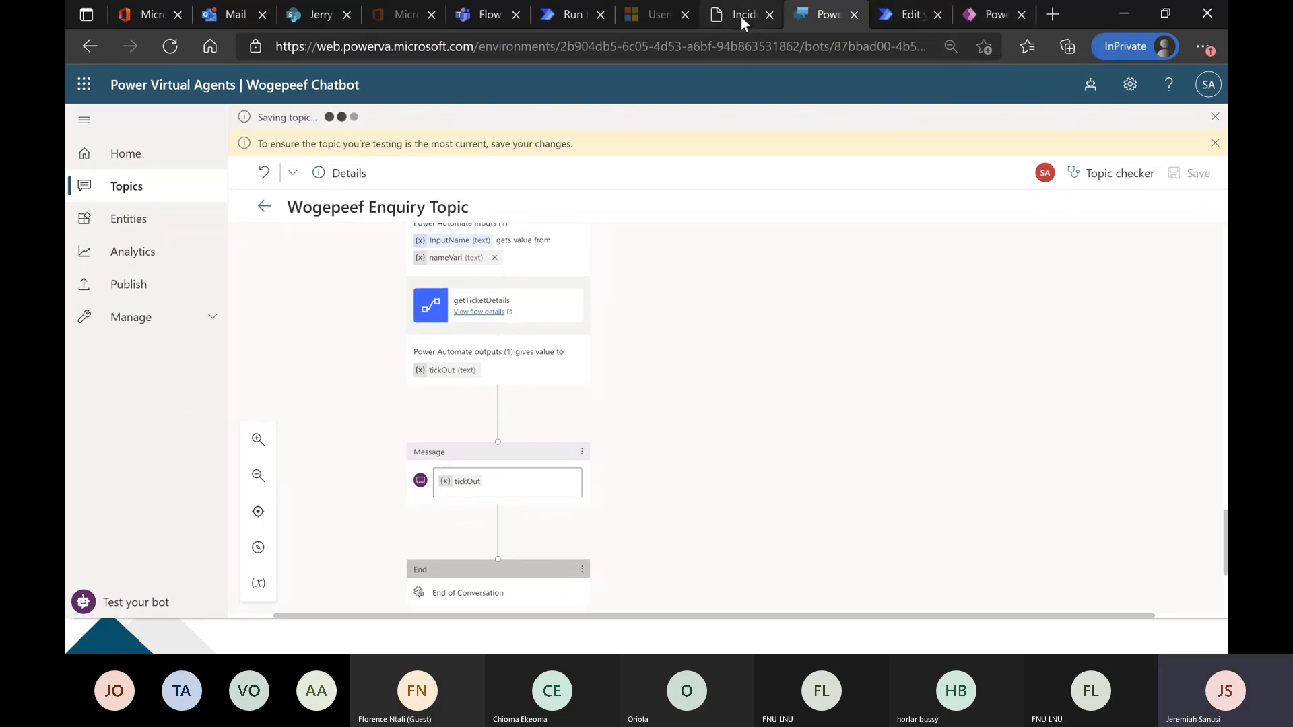
click(985, 15)
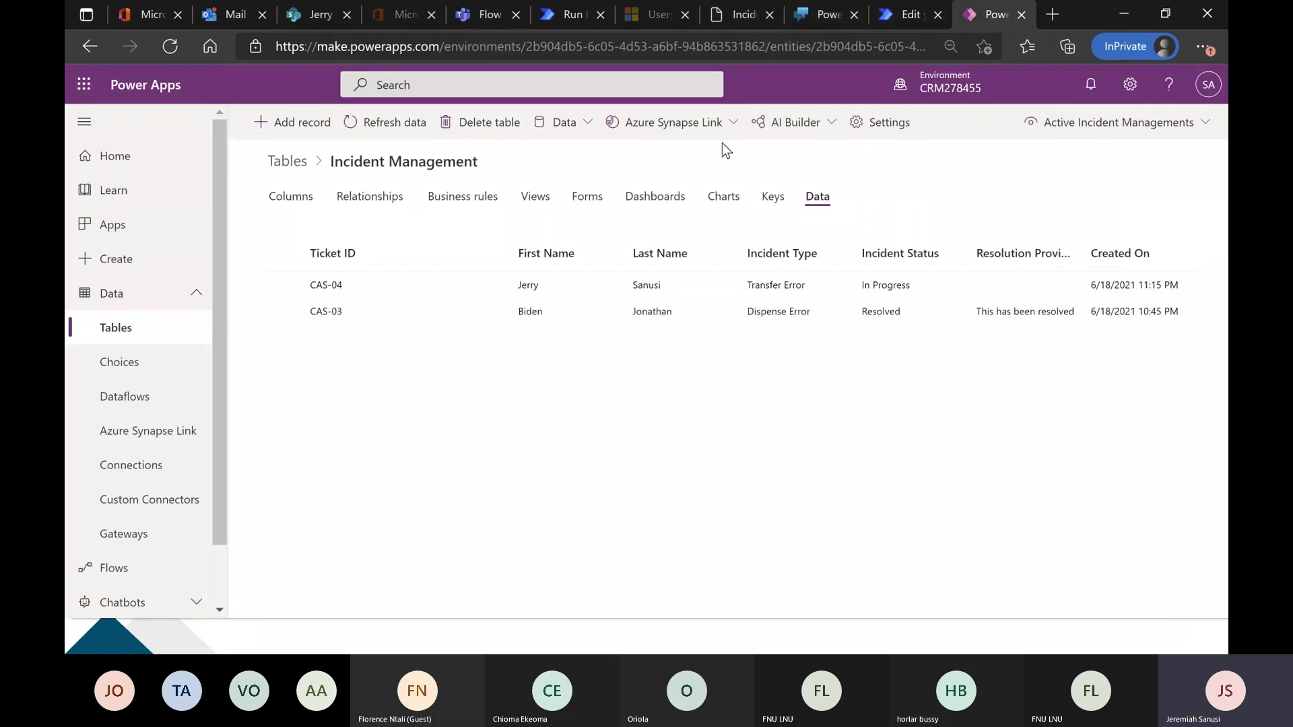
click(814, 16)
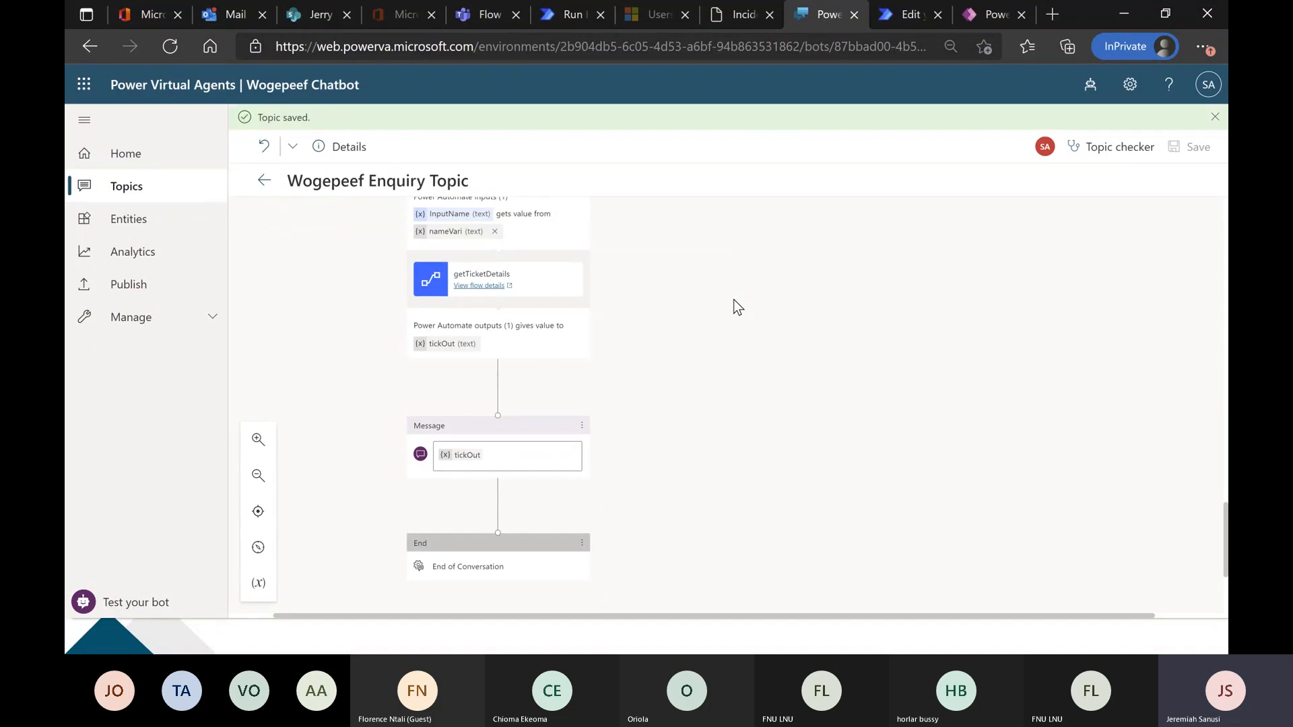
Test the bot by sending "wogepeef", choosing Power Apps Enquiry and answering Yes to the closing question.
click(173, 599)
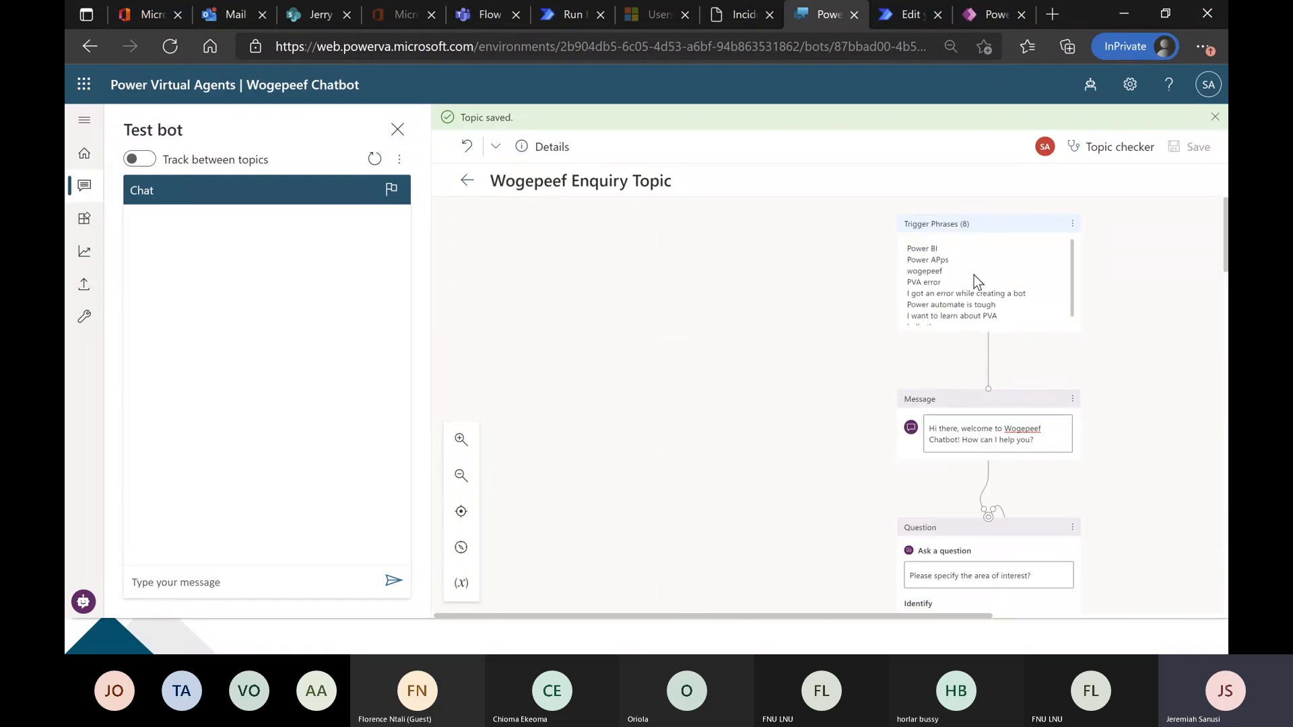
text(wogepeef)
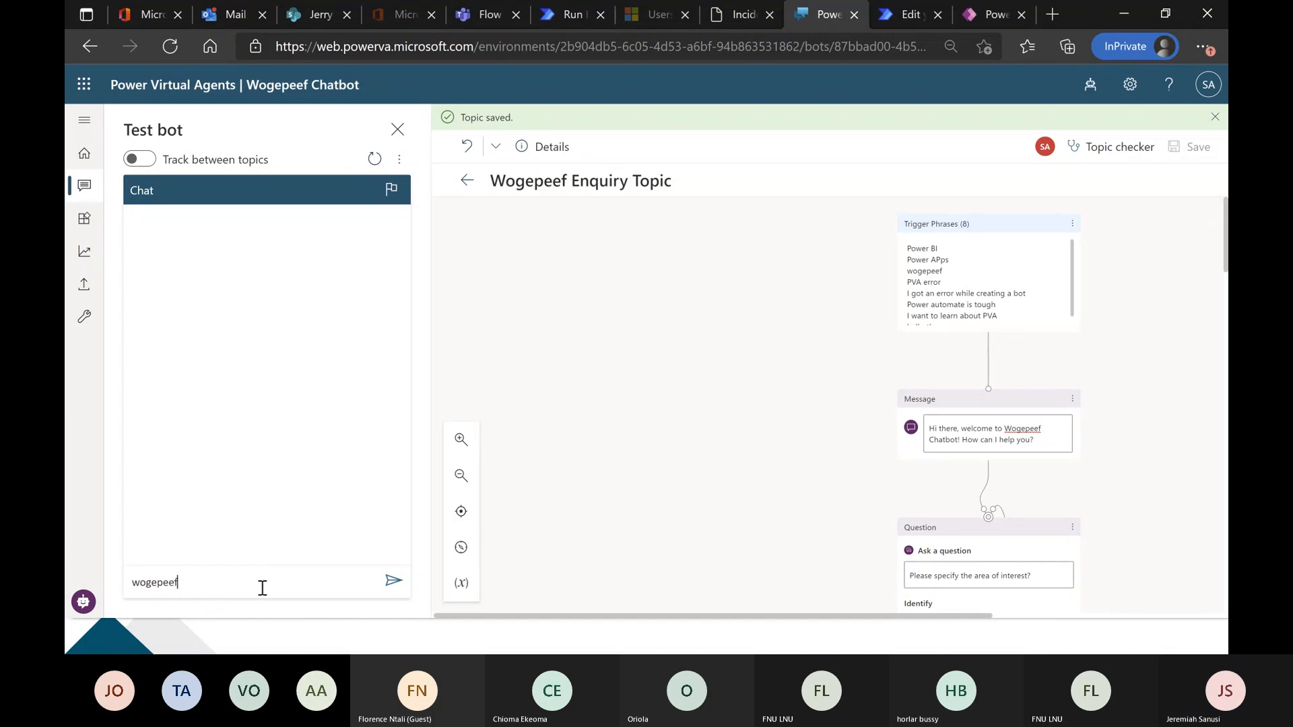
key(Return)
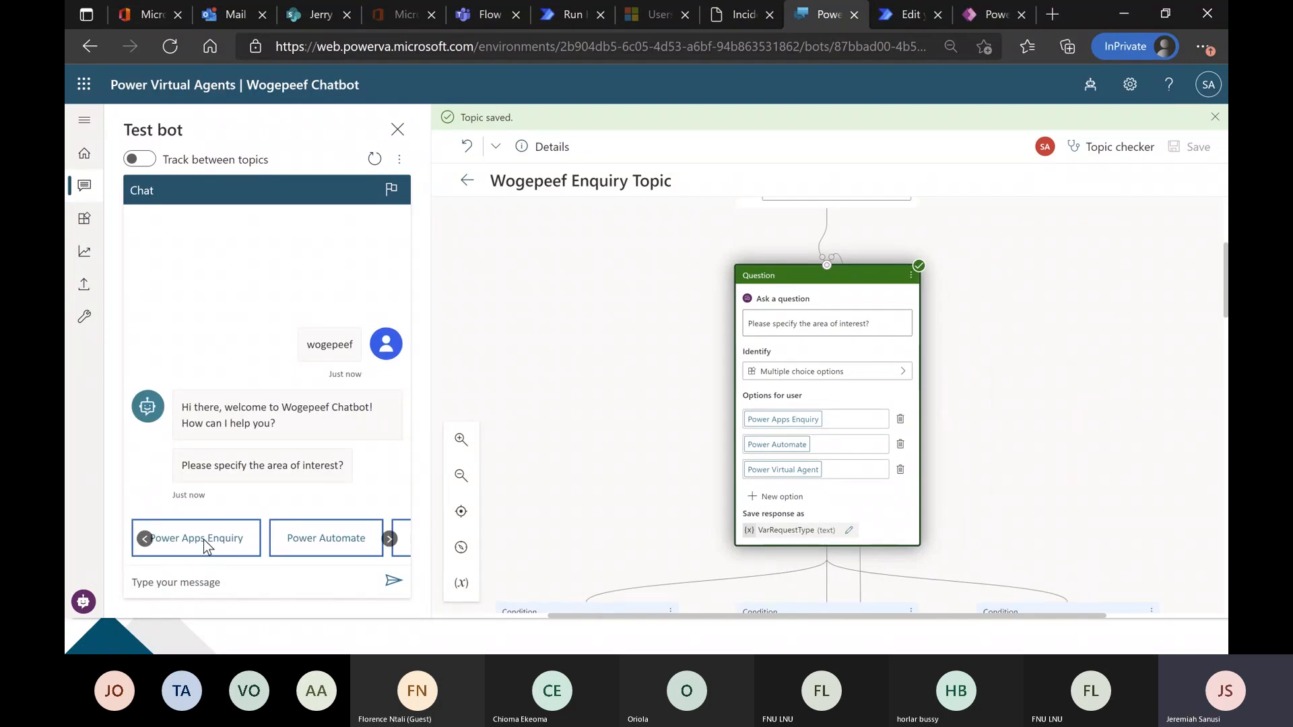
click(145, 537)
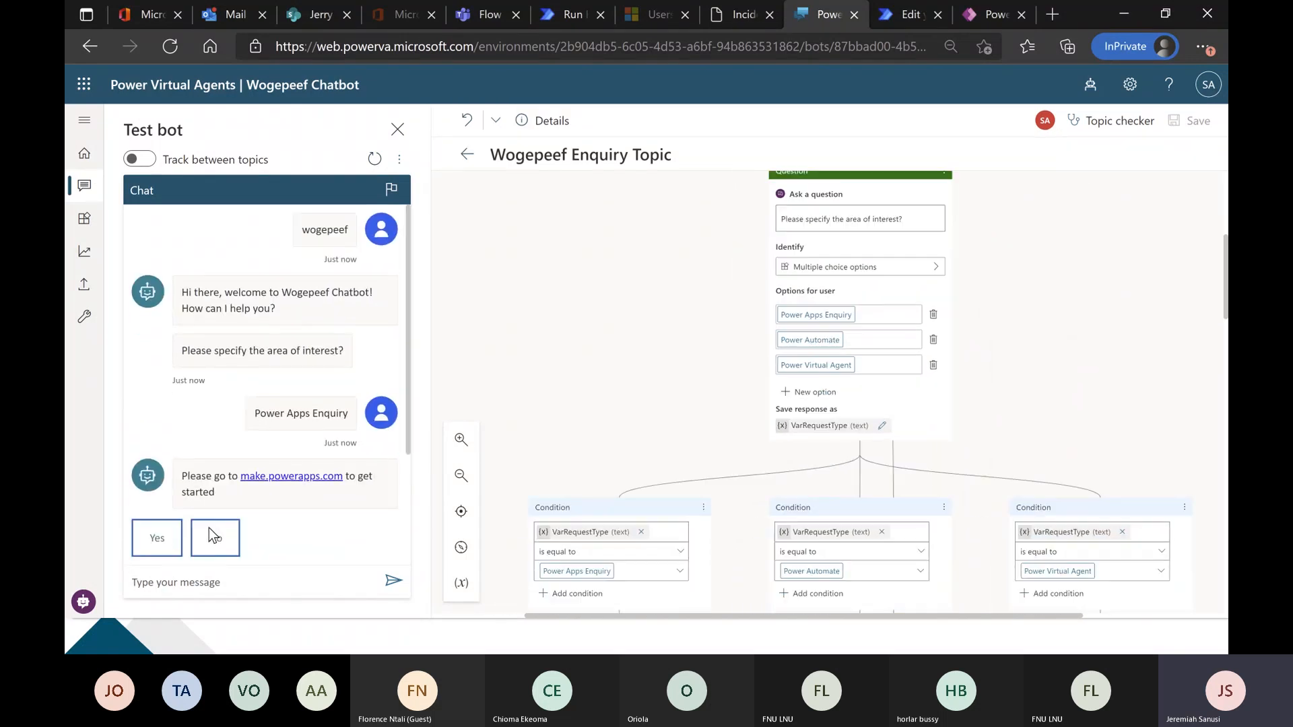
click(170, 538)
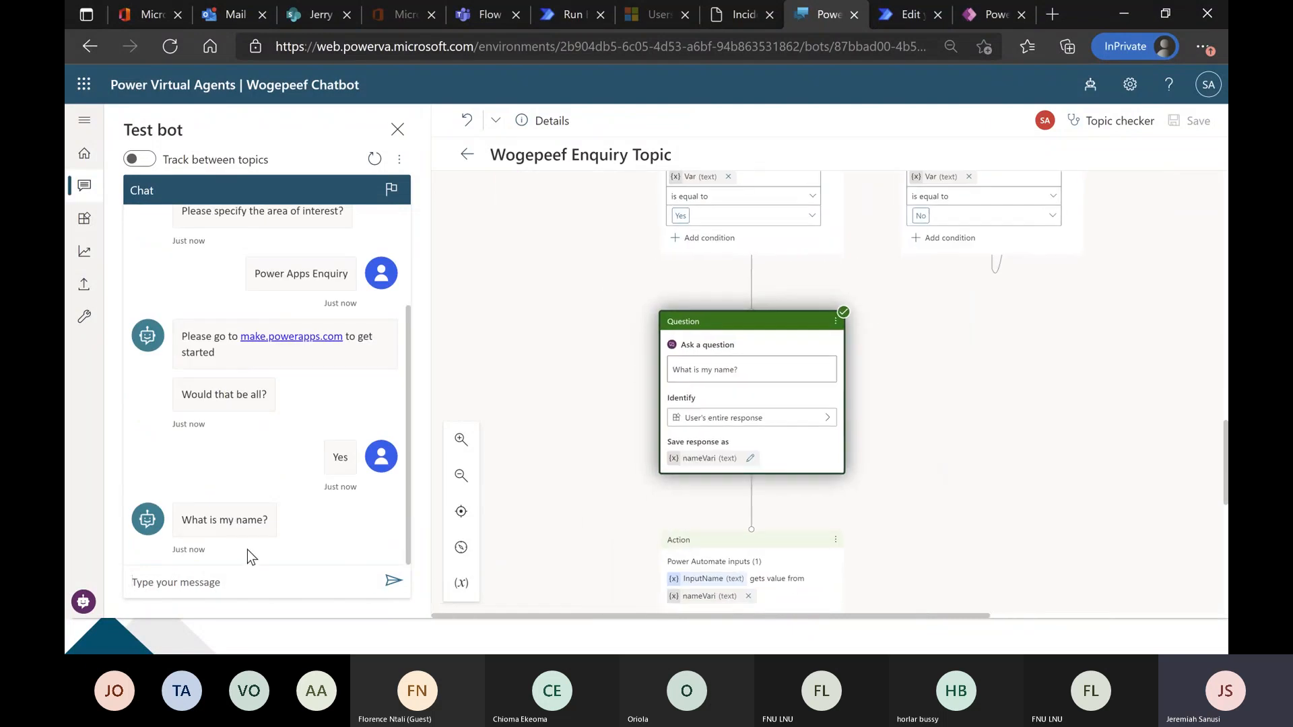
Answer the name question with the CAS-04 requester's first name and compare the returned incident details with the portal's Incident Management list.
text(Jerry)
key(Return)
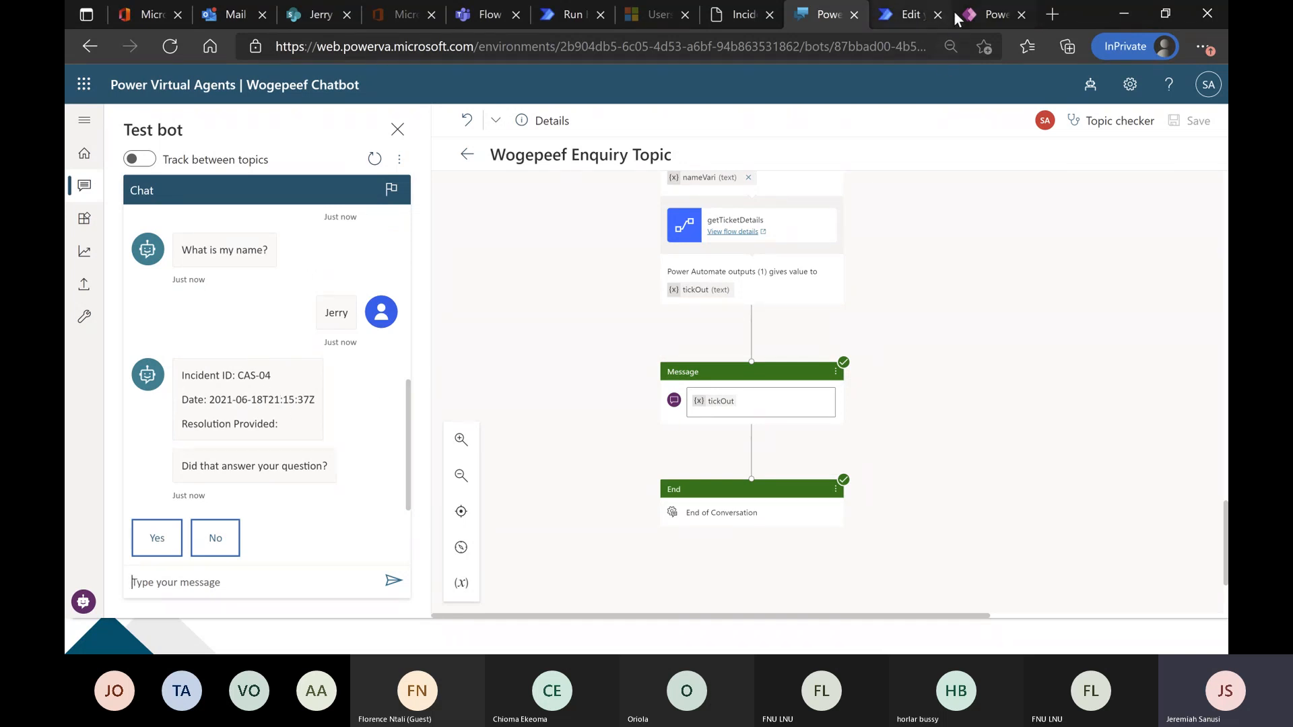
click(740, 19)
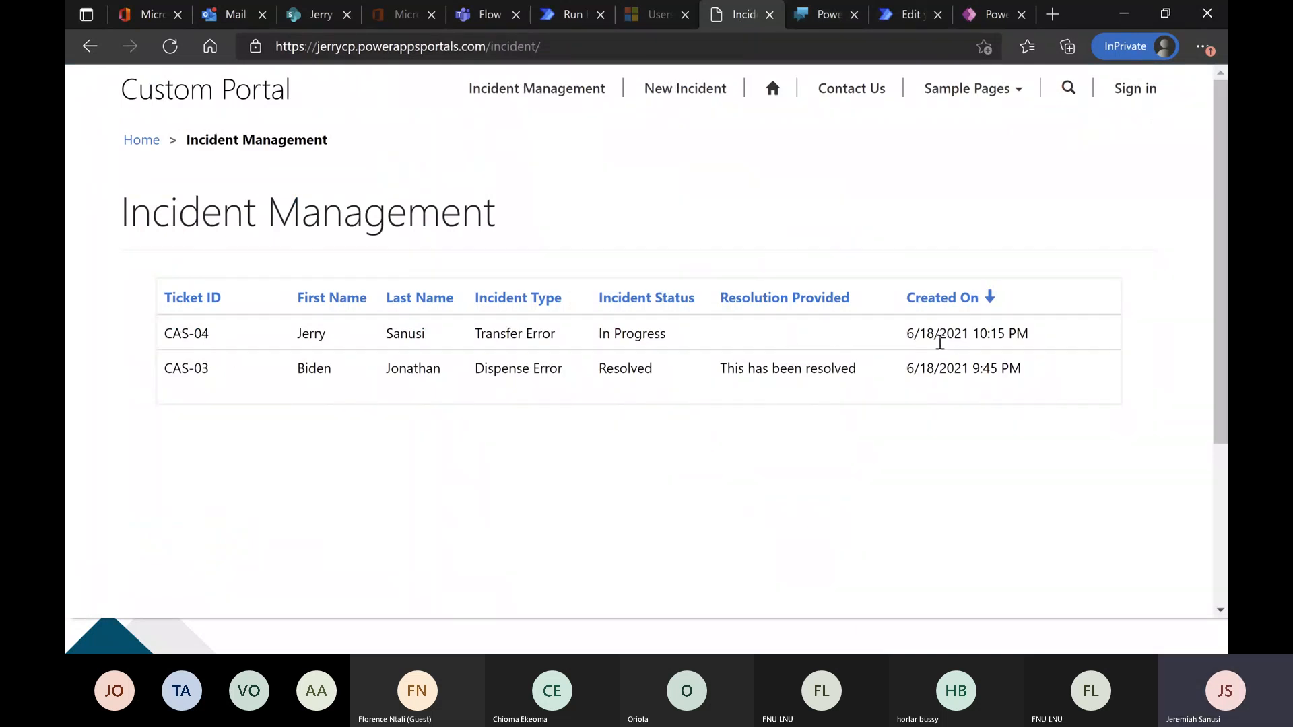
click(815, 15)
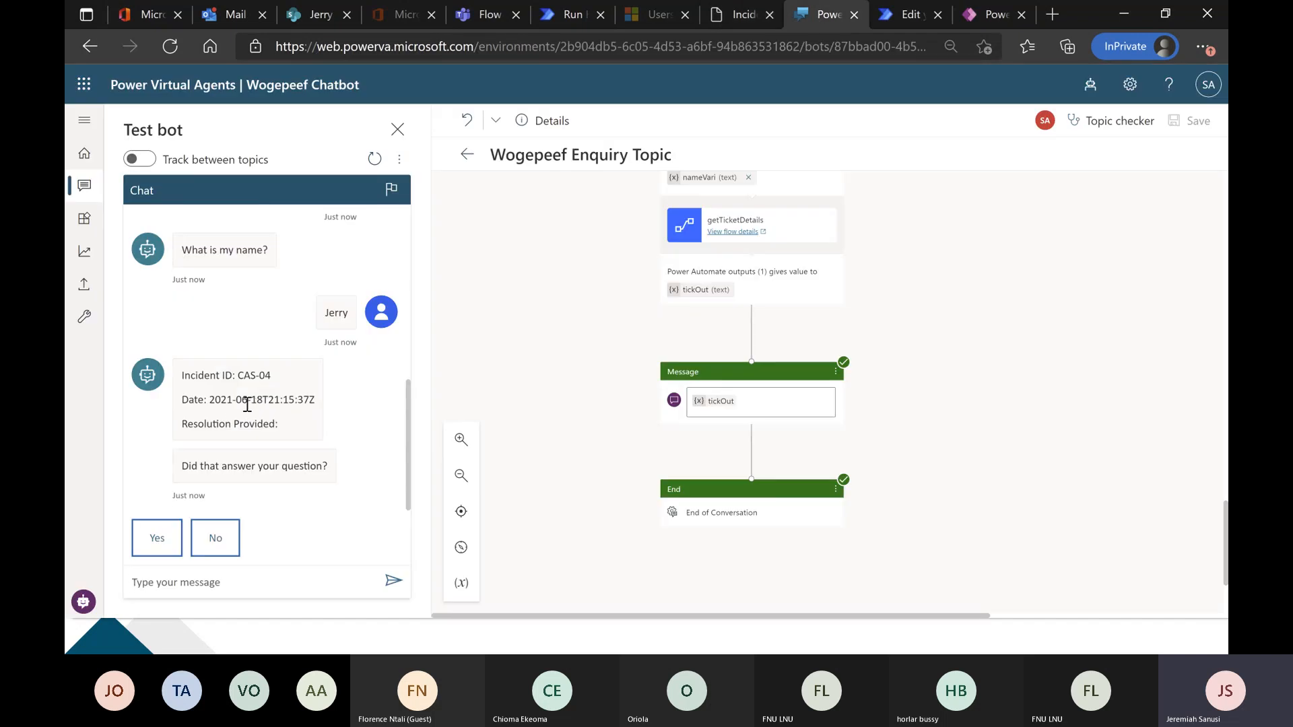
click(740, 14)
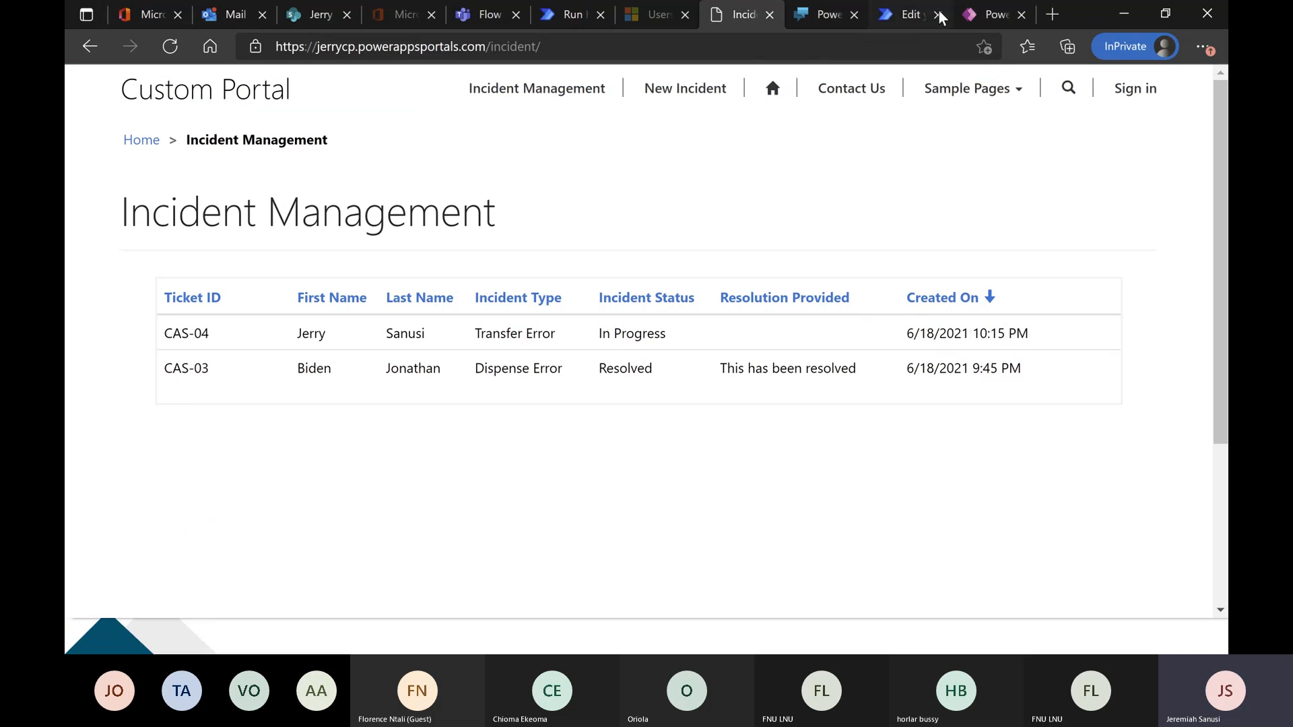
click(823, 13)
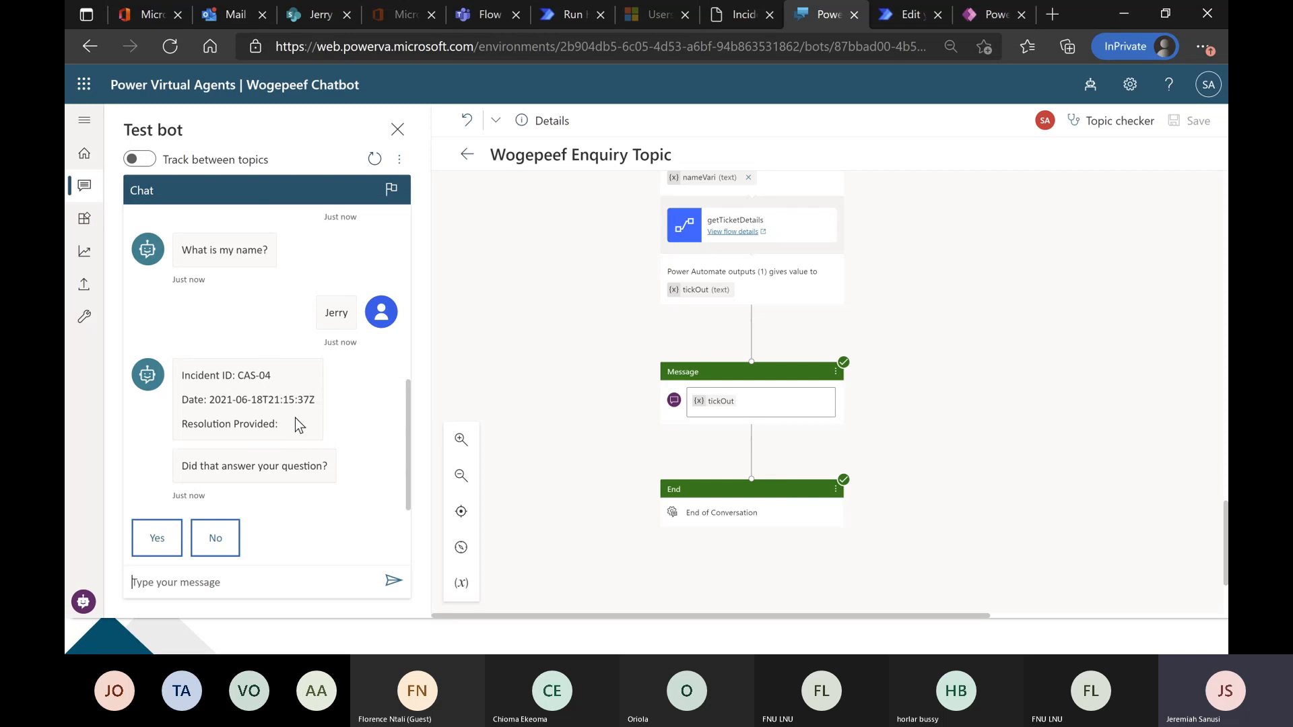
click(769, 25)
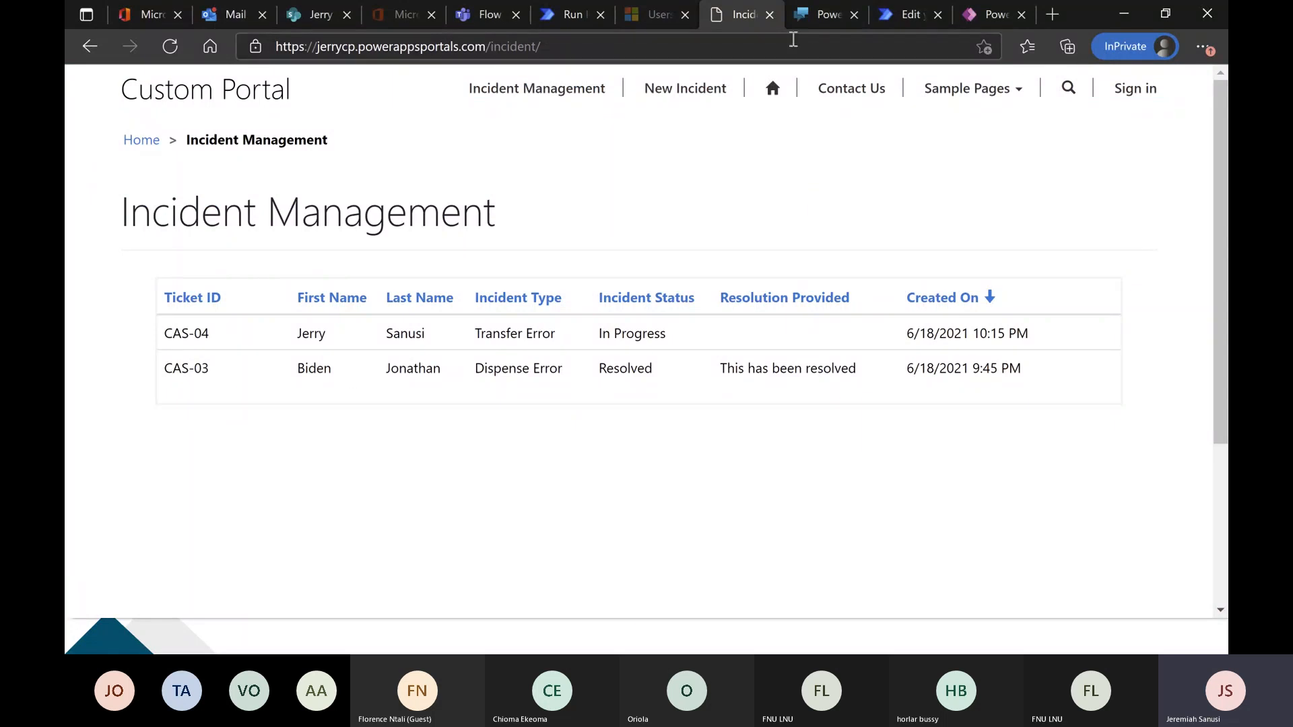
click(806, 17)
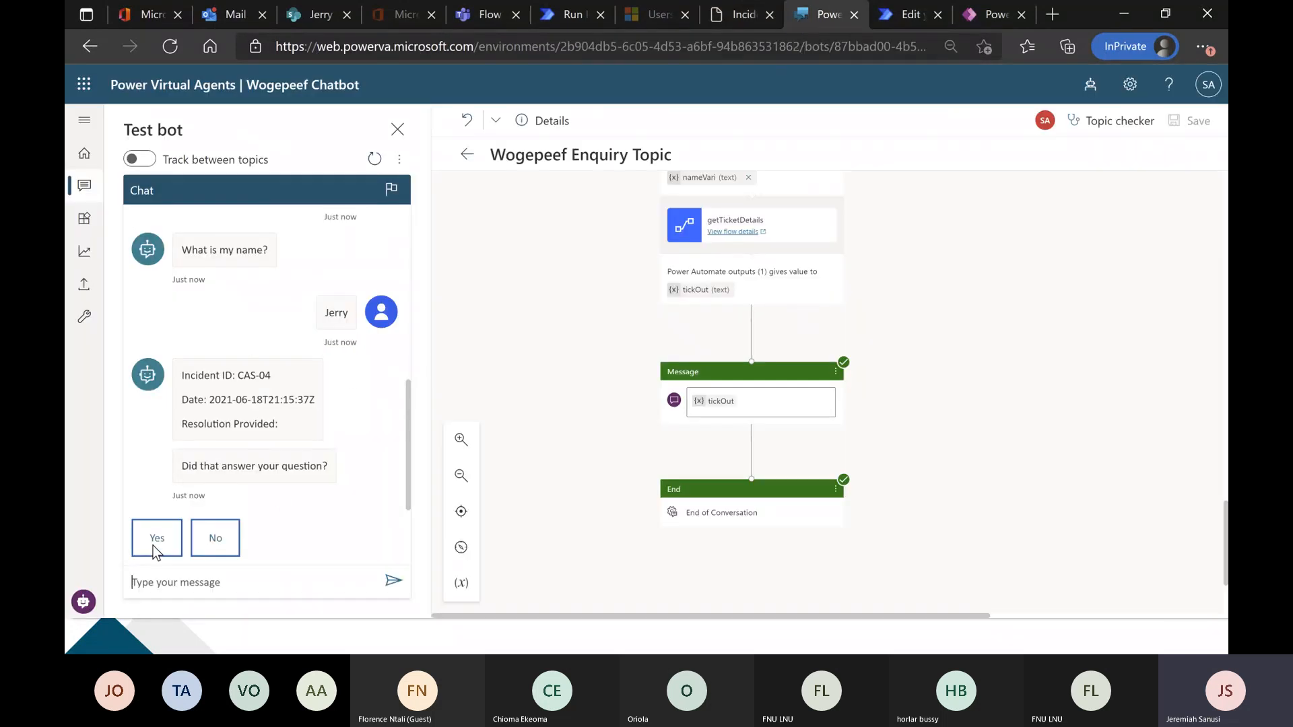
Answer No to whether the question was answered, choose Rephrase and restart the test chat.
click(199, 540)
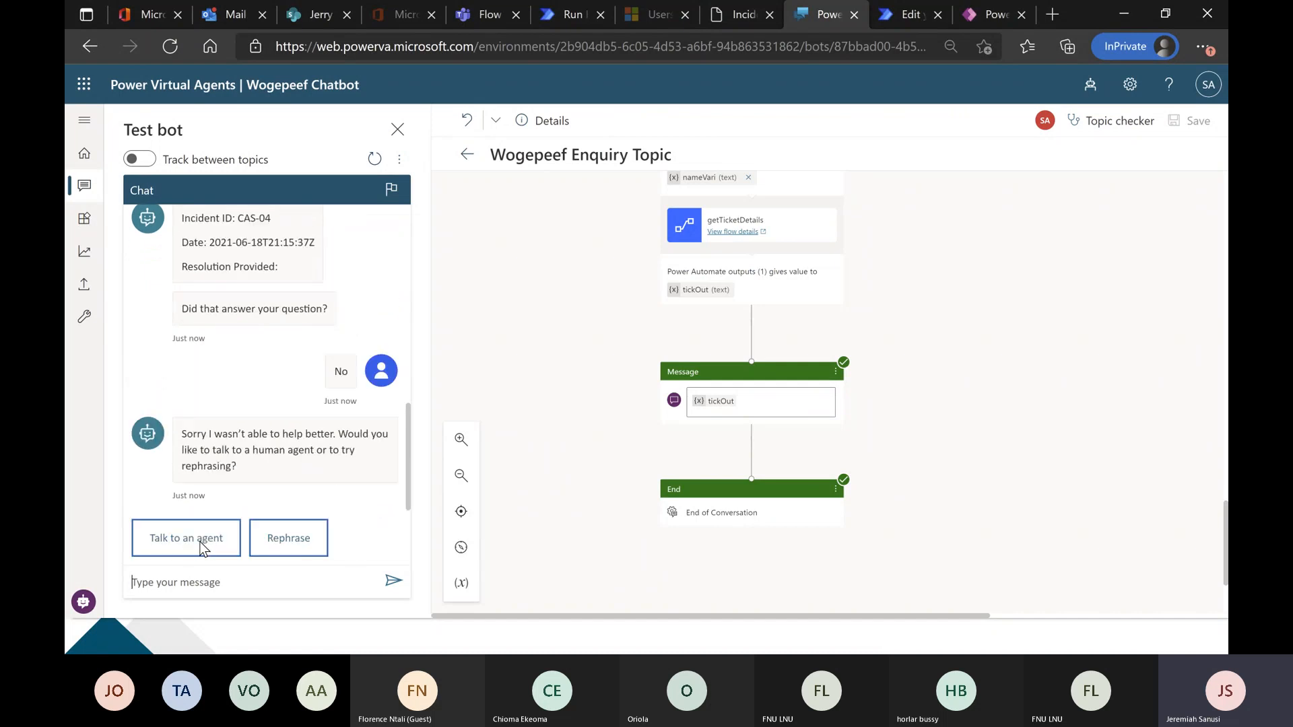
click(272, 543)
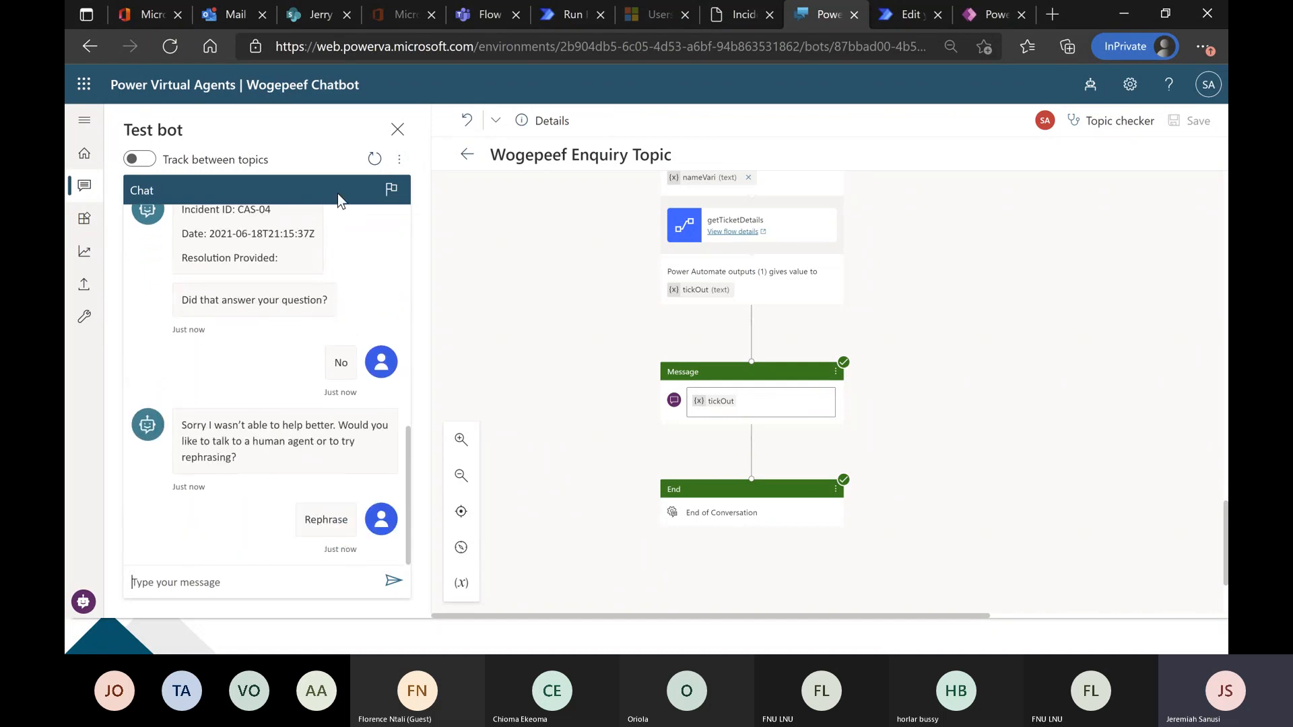
click(374, 159)
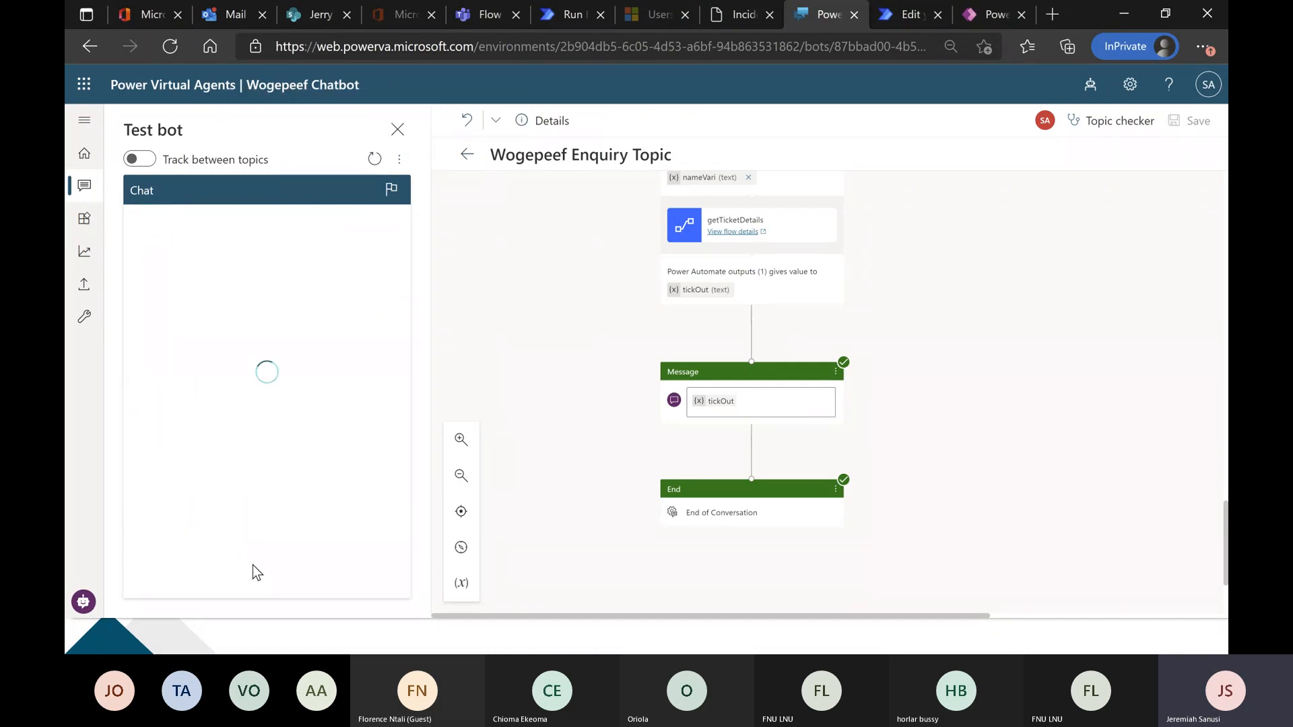
Test the bot by sending "error", choosing Power Apps Enquiry, answering Yes and entering the CAS-03 requester's first name.
text(error)
key(Return)
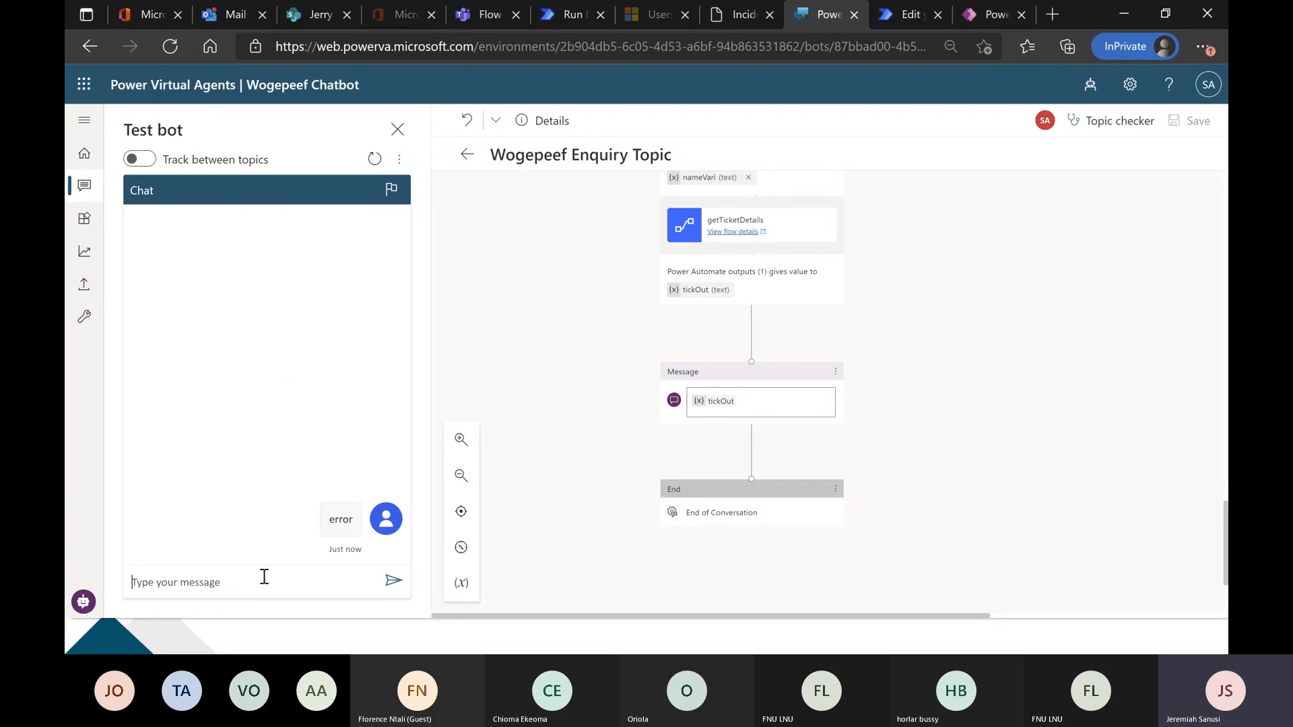
click(230, 559)
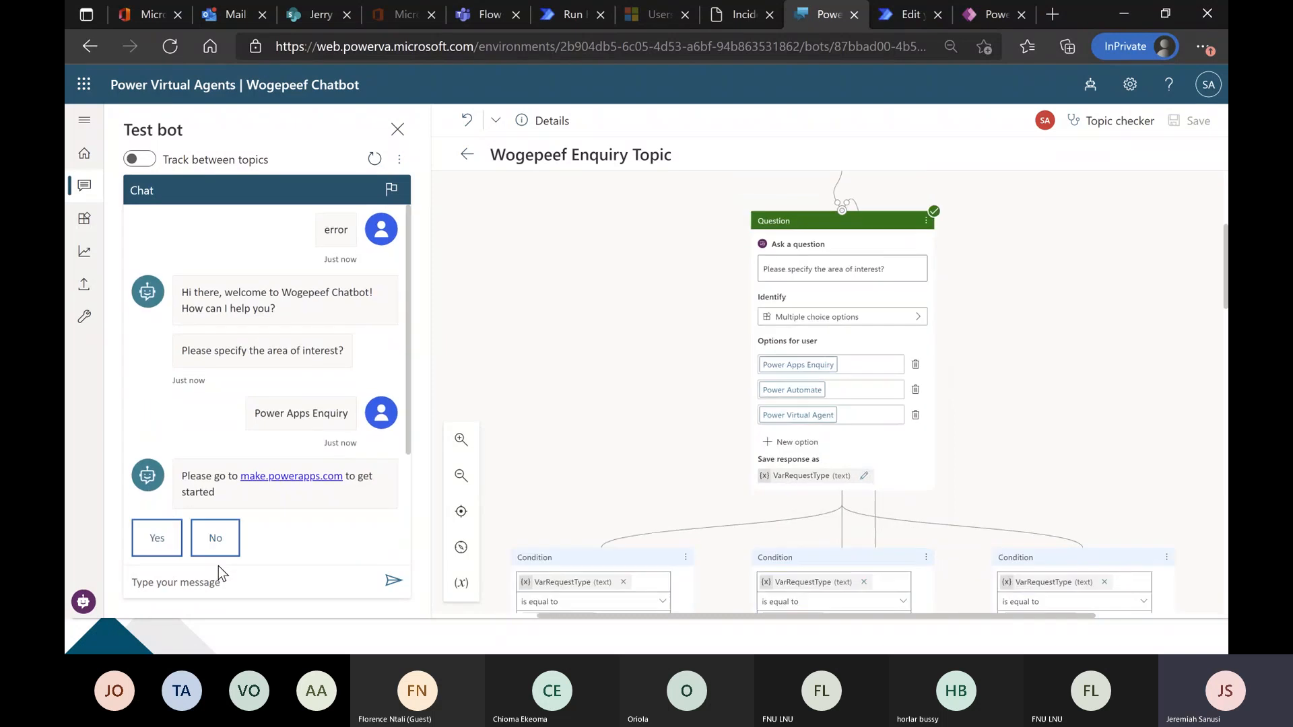
click(156, 539)
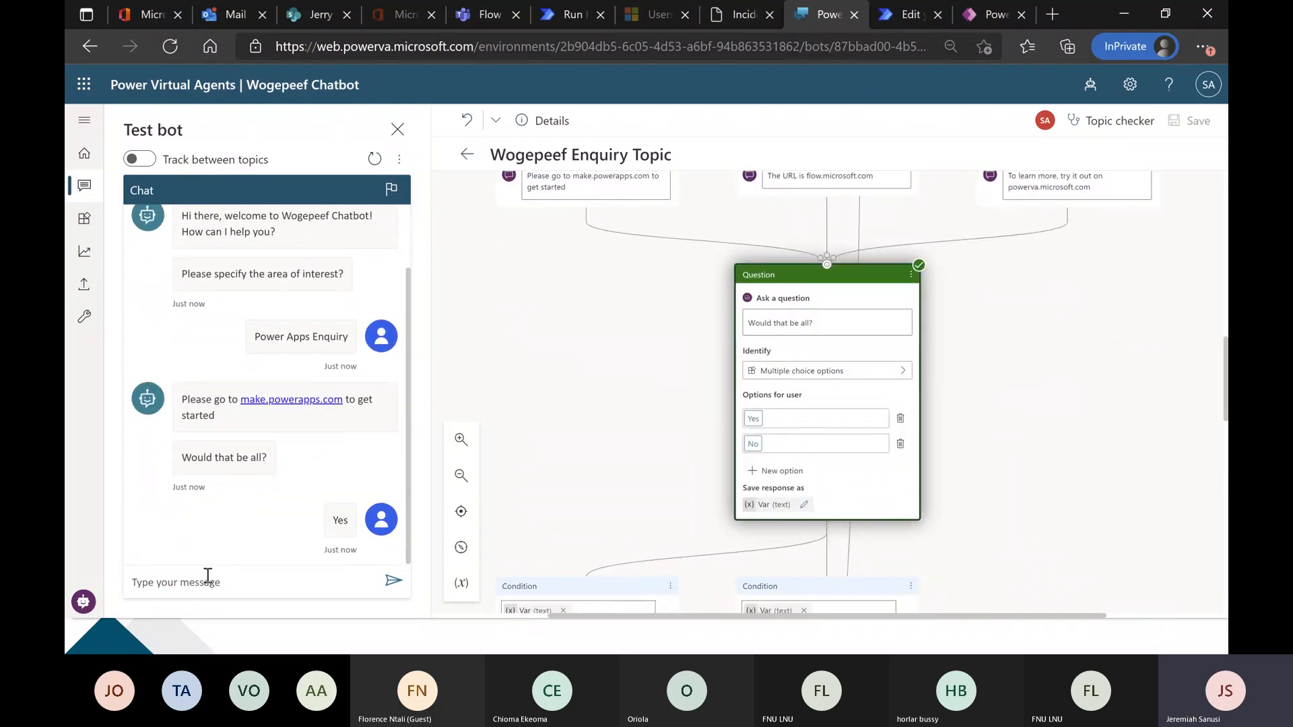
text(Biden)
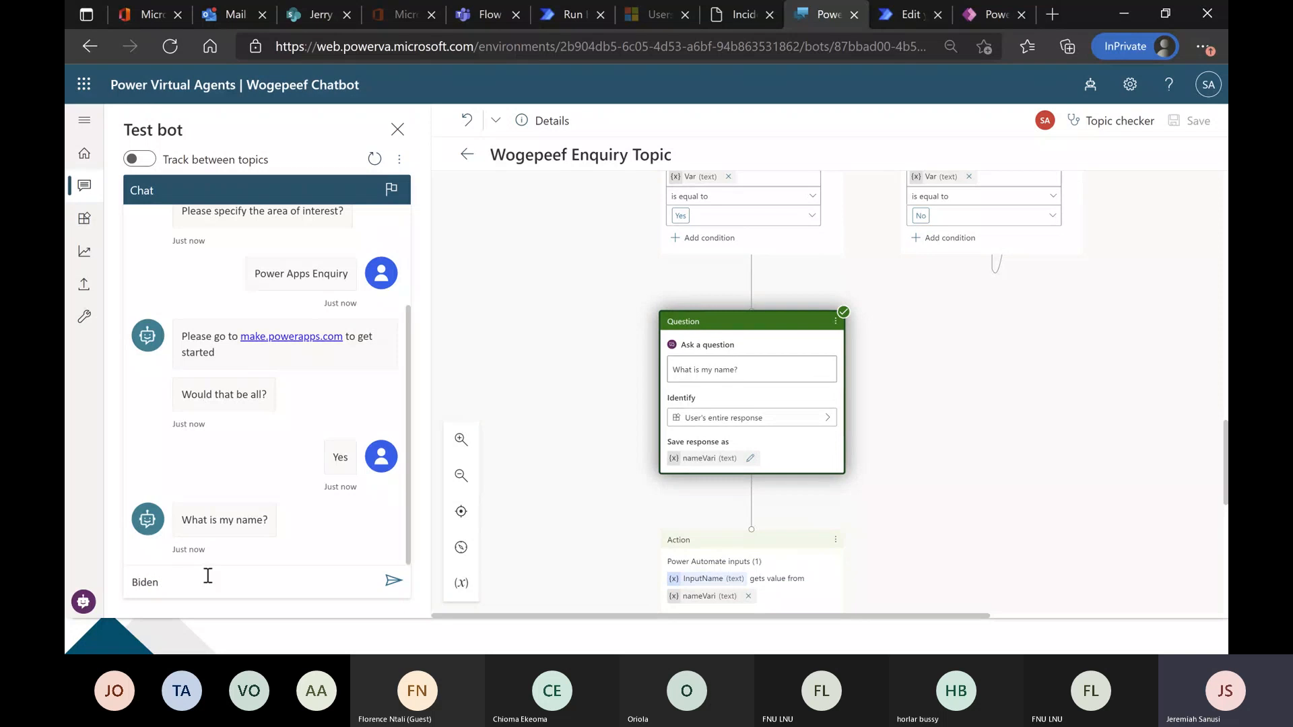
key(Return)
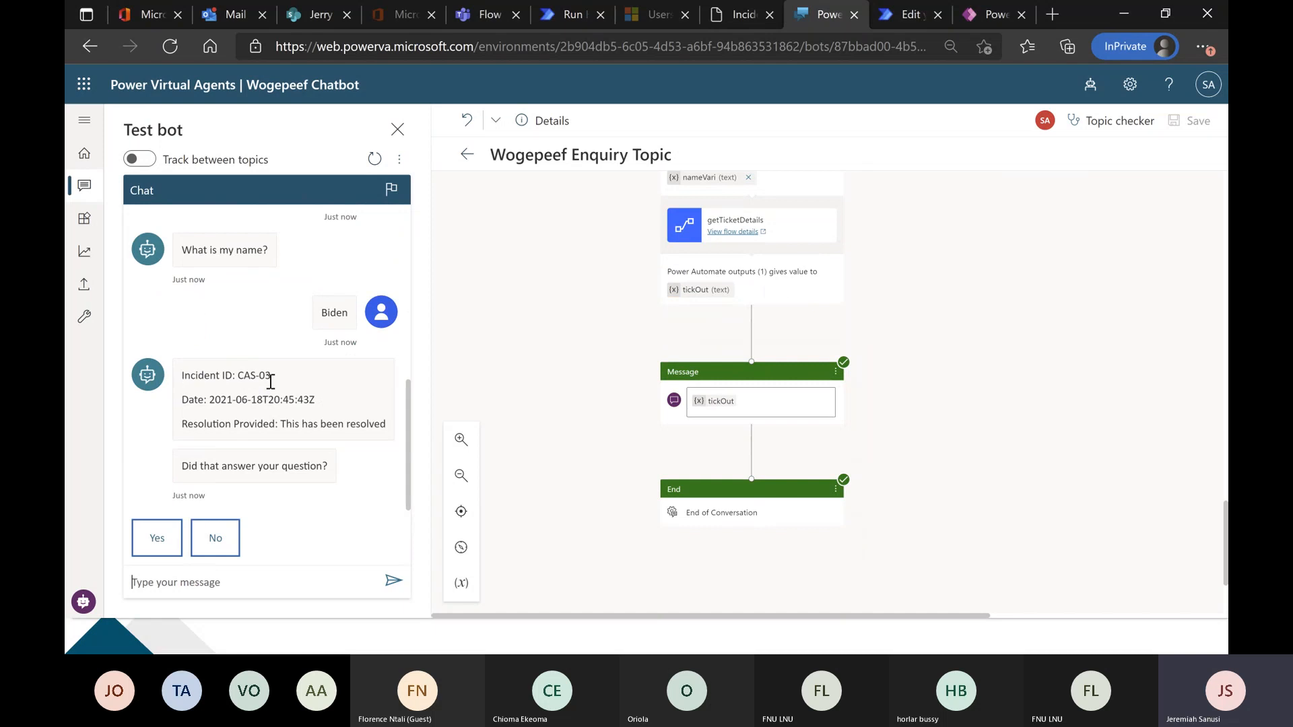
Compare the bot's date and resolution for CAS-03 with the ticket's row in the portal's Incident Management list.
click(747, 14)
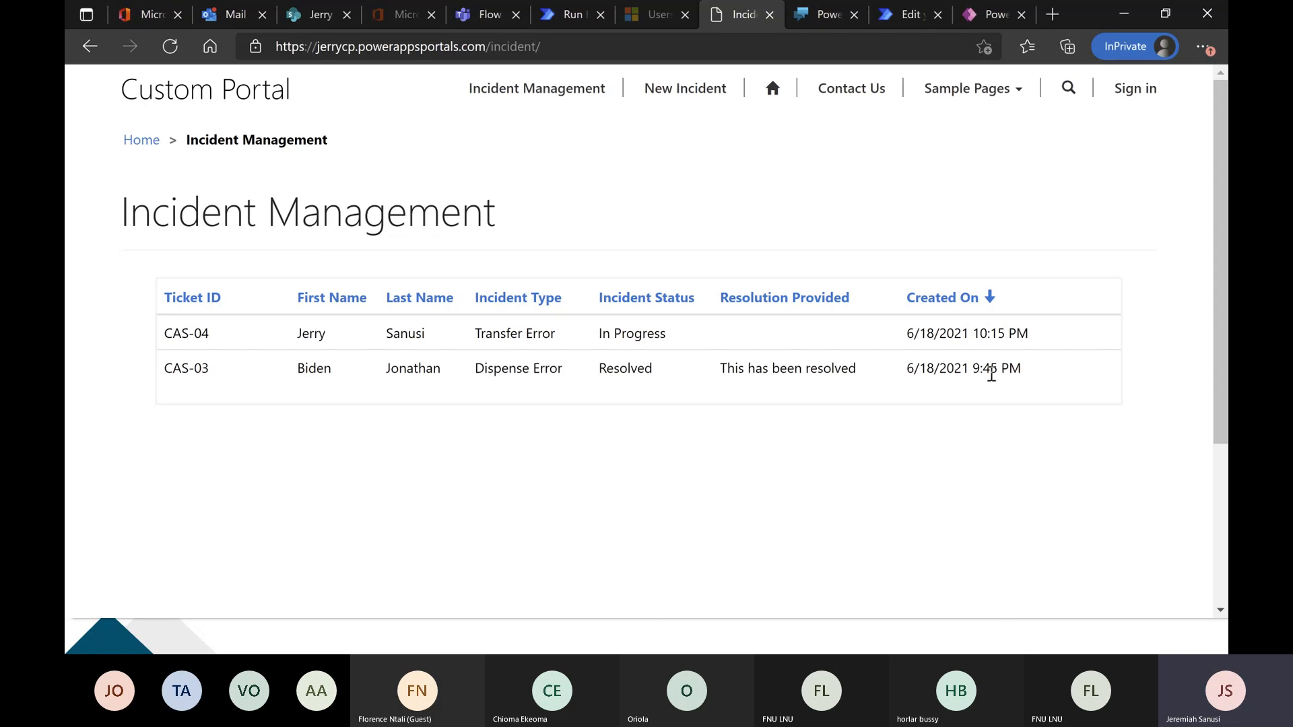
click(828, 19)
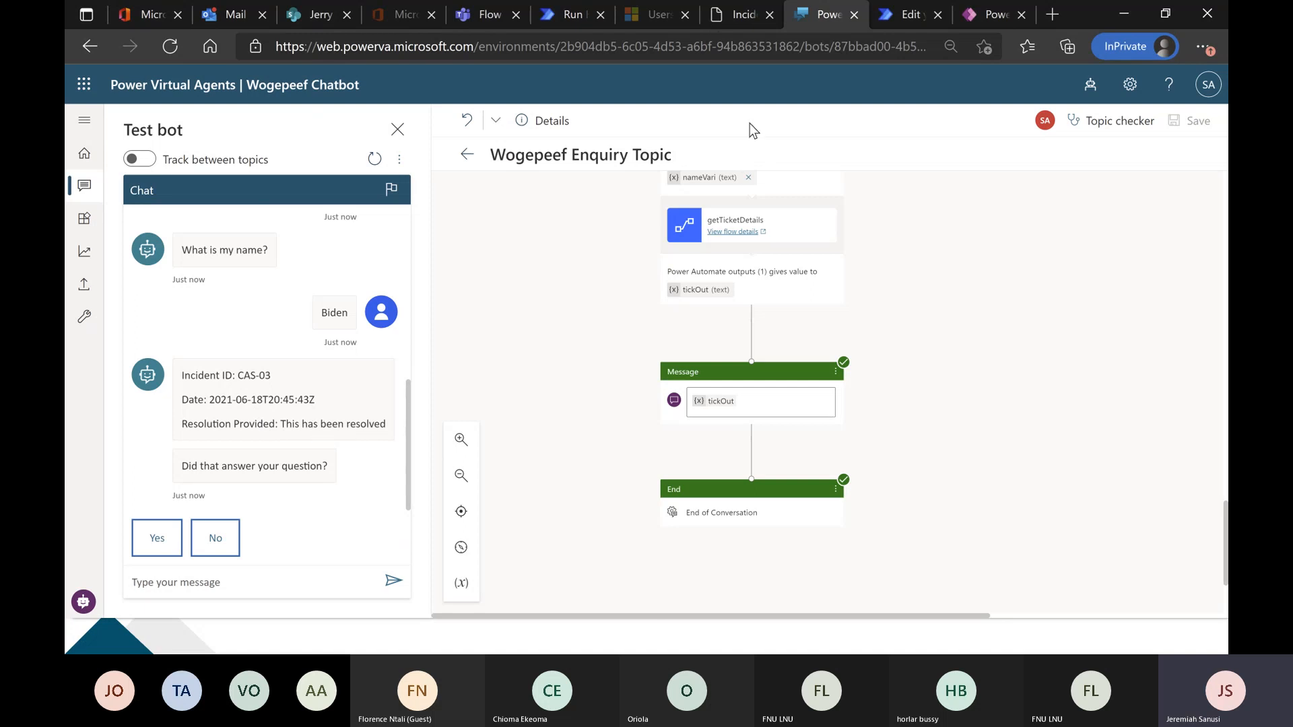
click(728, 10)
drag(721, 368, 854, 368)
click(832, 14)
drag(285, 423, 366, 423)
click(342, 423)
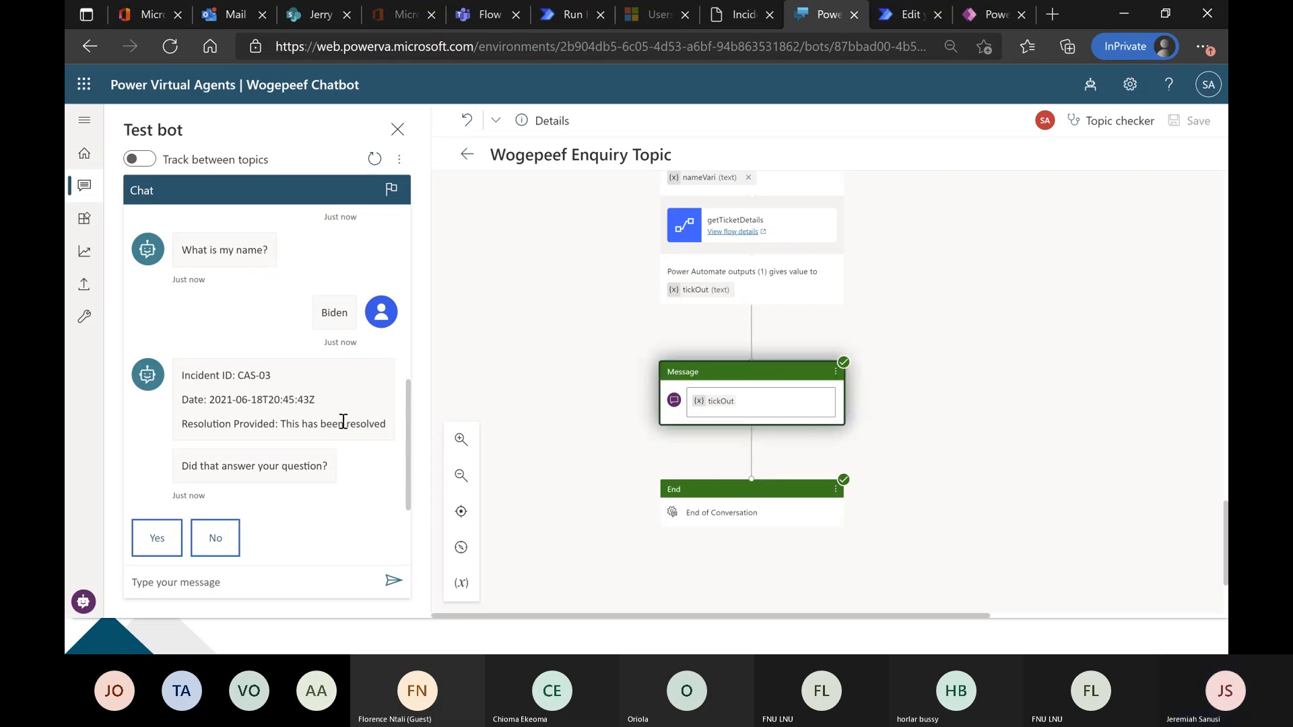
click(745, 15)
click(587, 163)
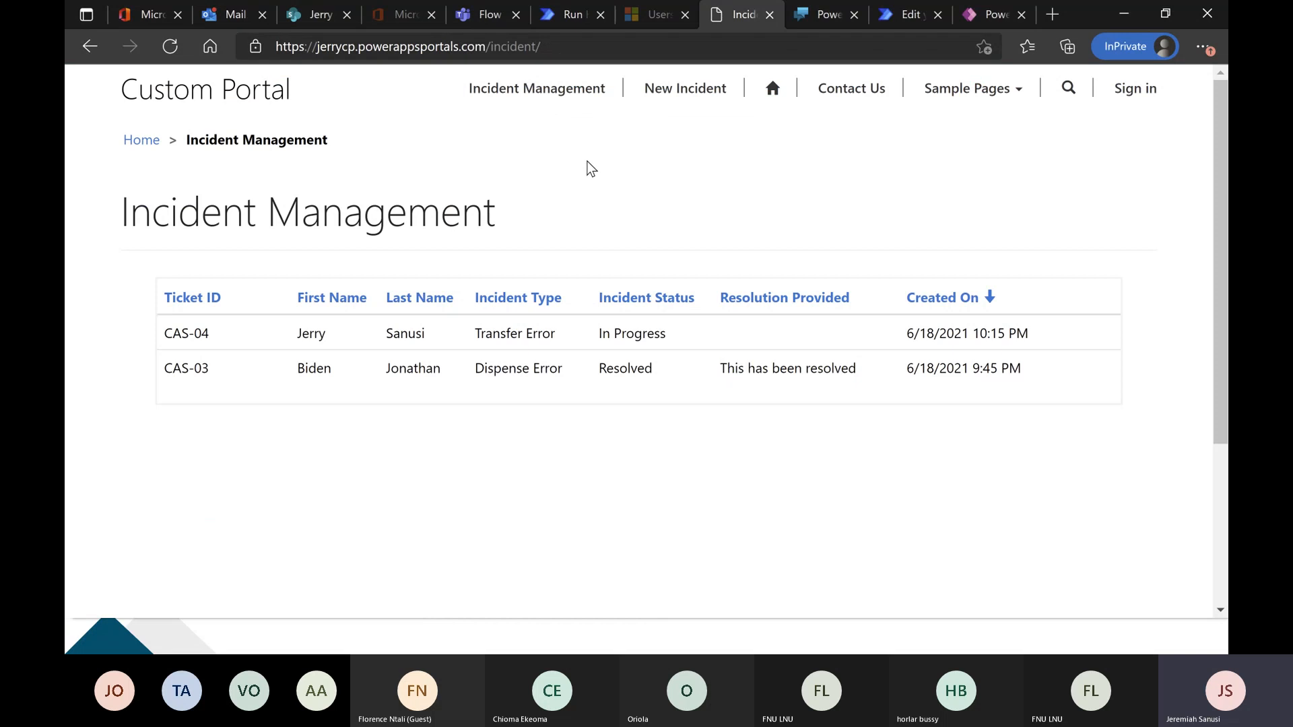
Reload the Incident Management list, look through the New Incident form's fields and return to the list.
click(170, 46)
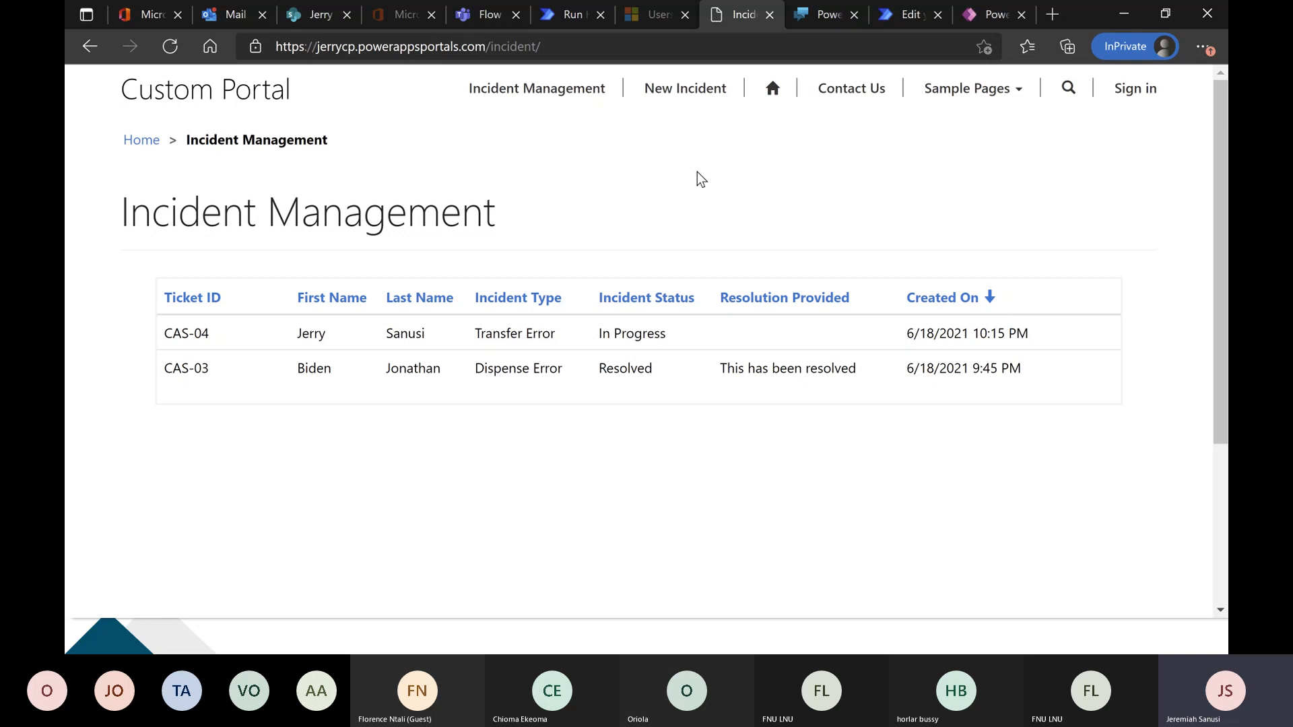
click(732, 91)
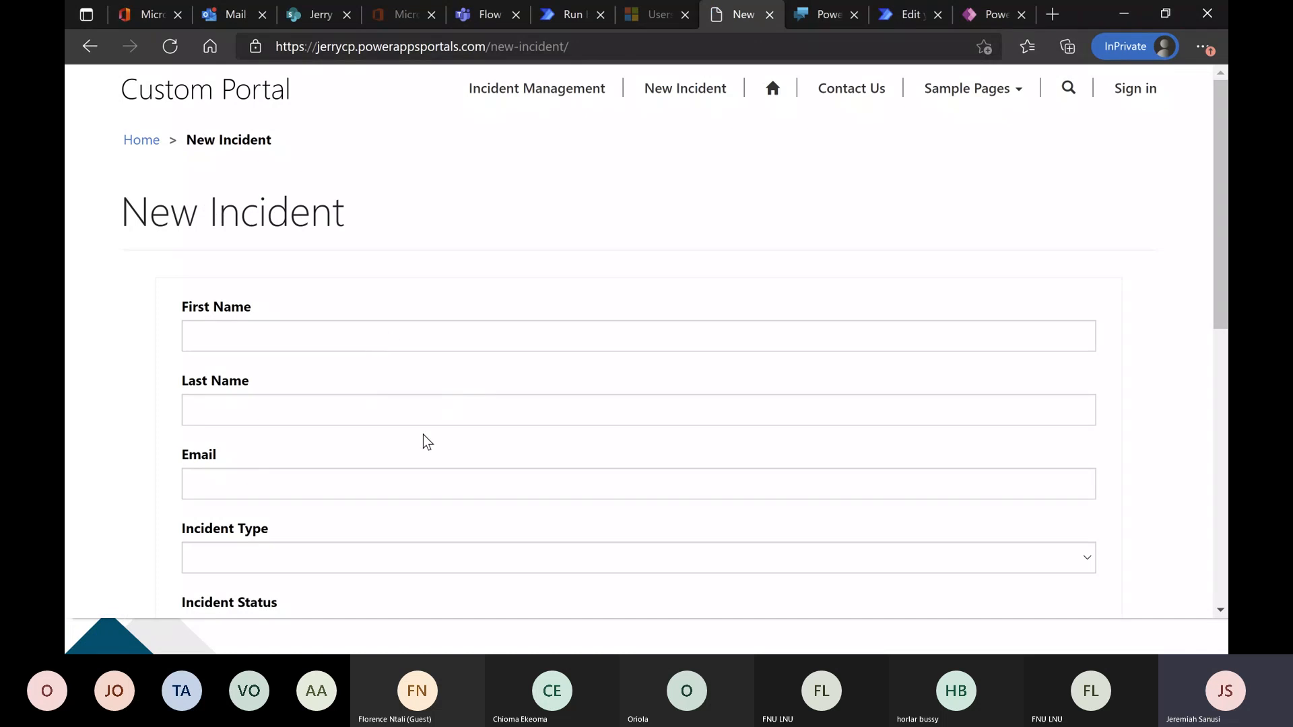
scroll(384, 434, down, 3)
scroll(353, 321, up, 3)
click(331, 334)
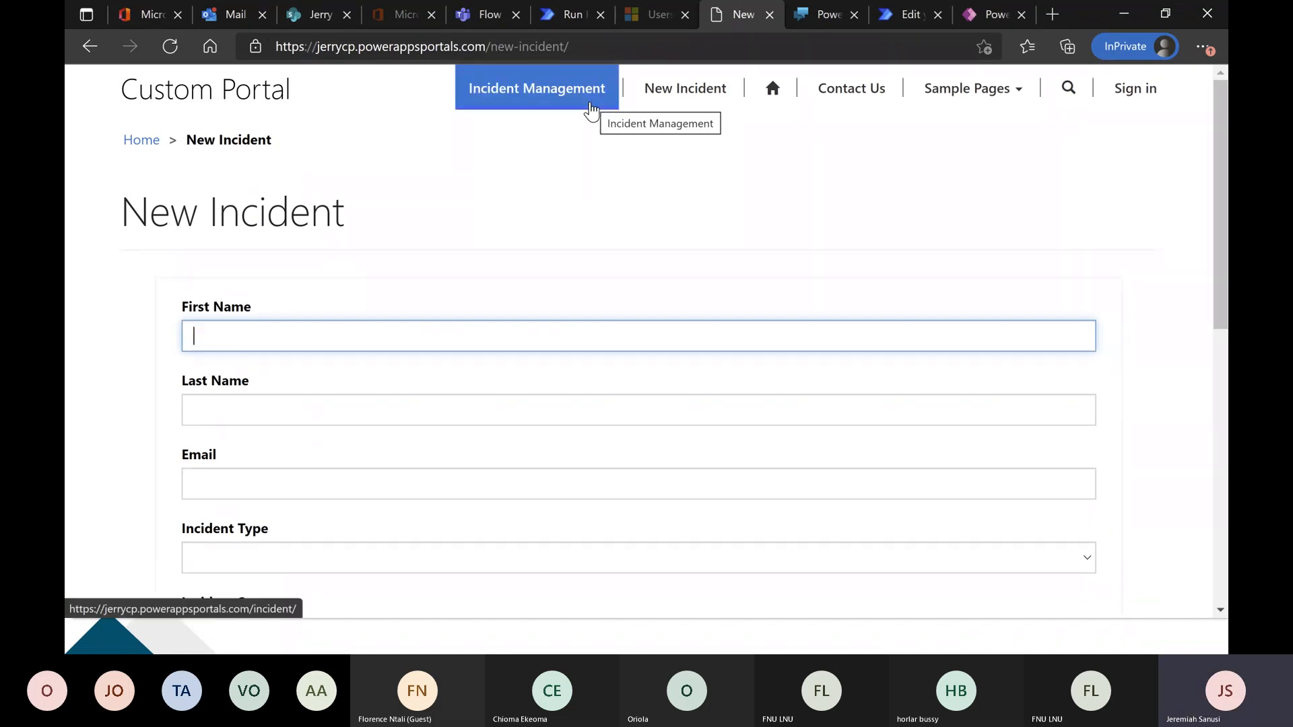
click(571, 107)
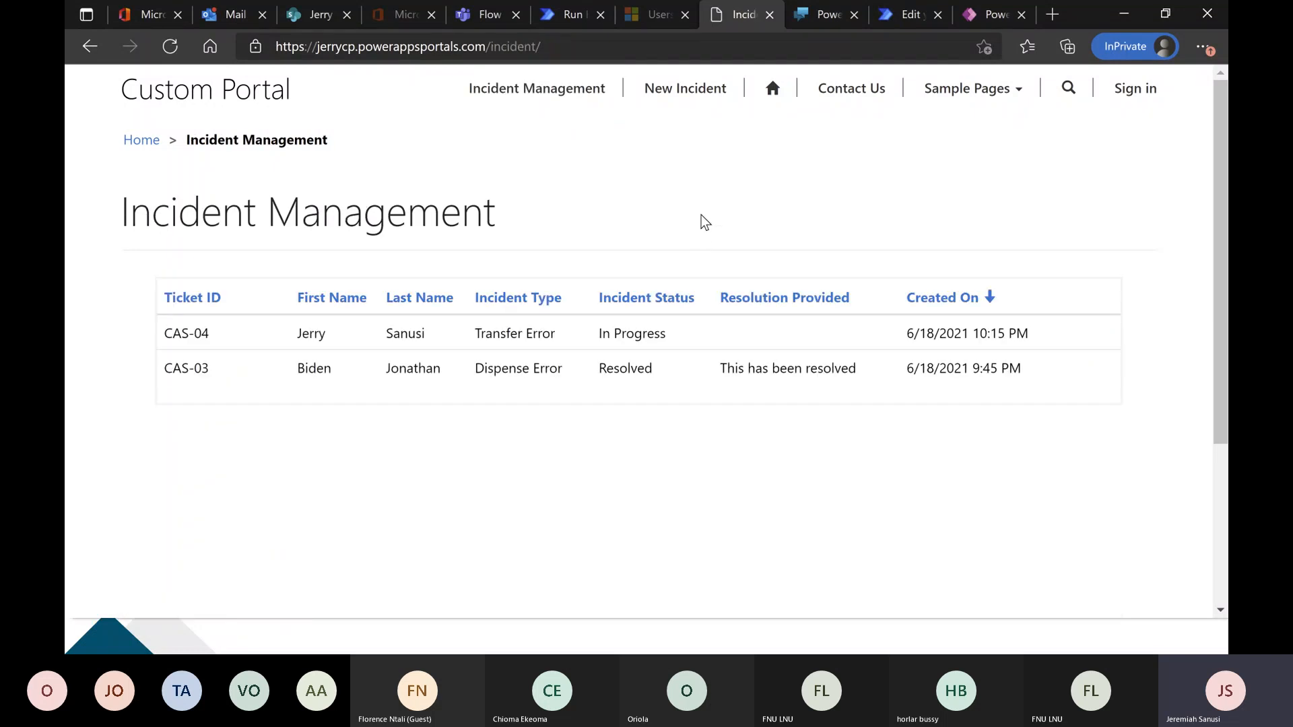
Open a new incident form in the portal and fill in the requester's first name, last name and email.
click(684, 88)
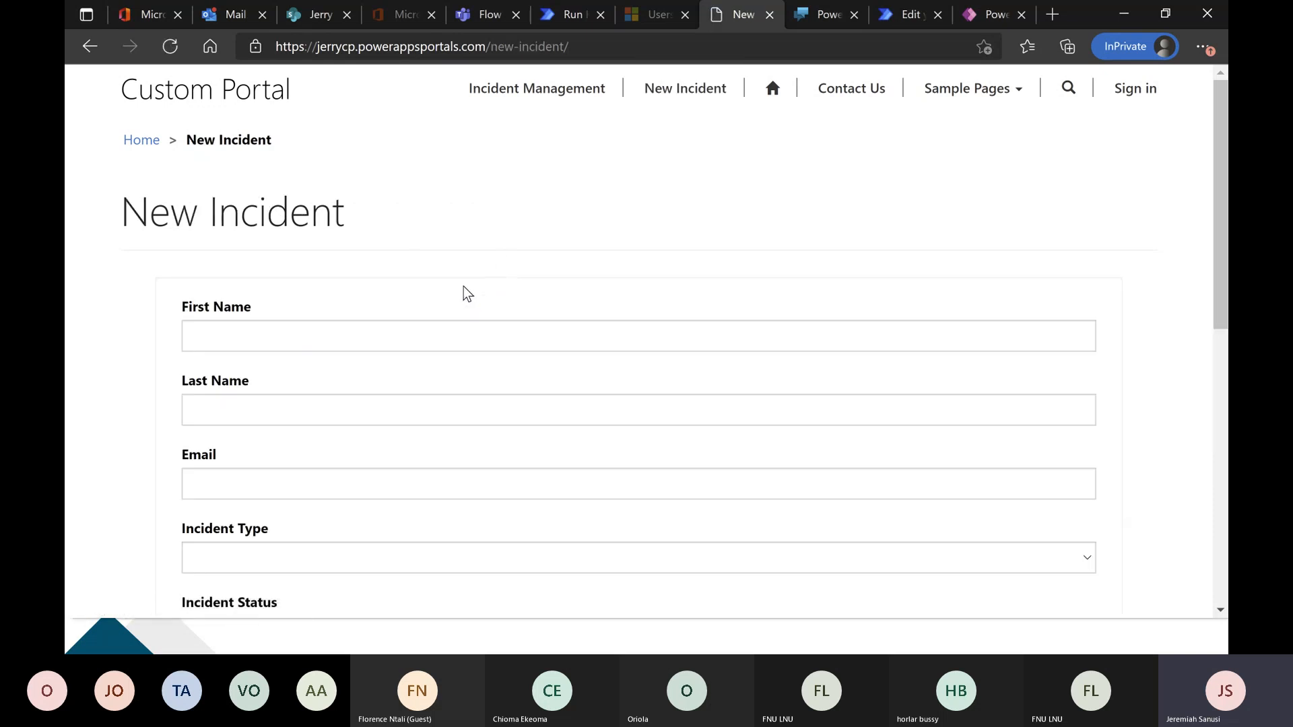
click(422, 346)
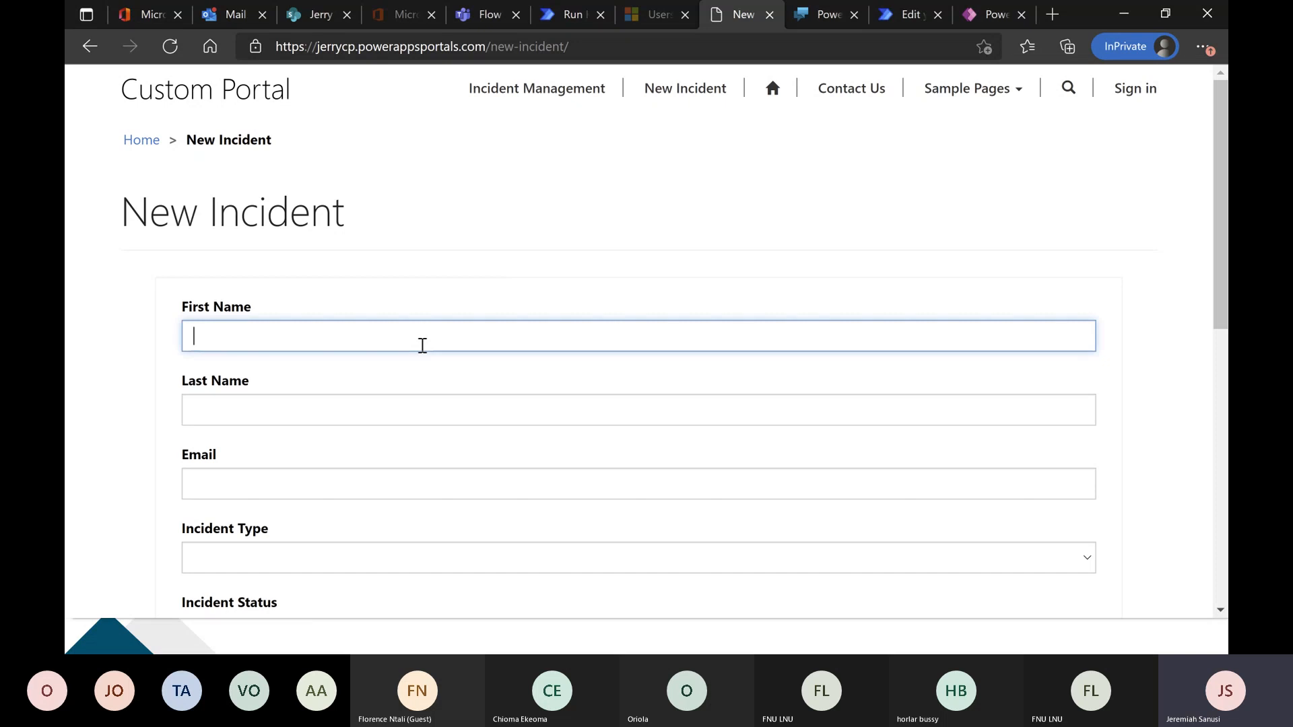
key(Tab)
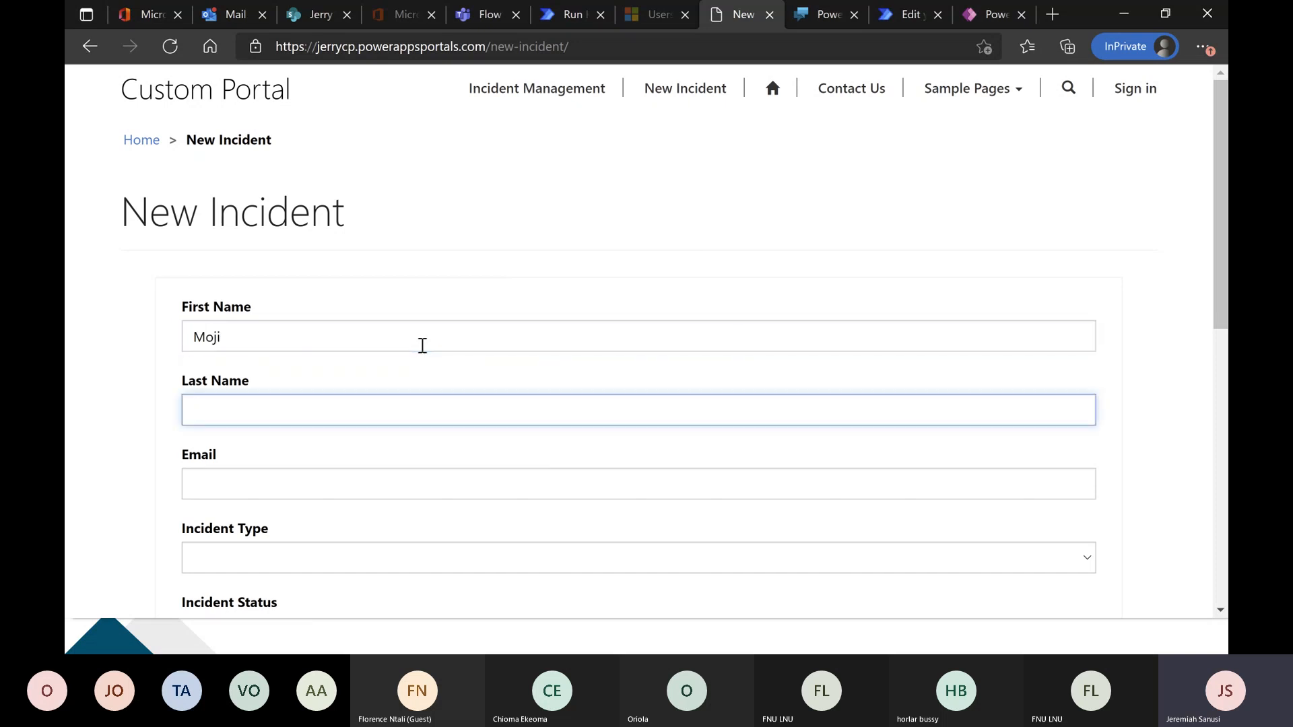
key(Tab)
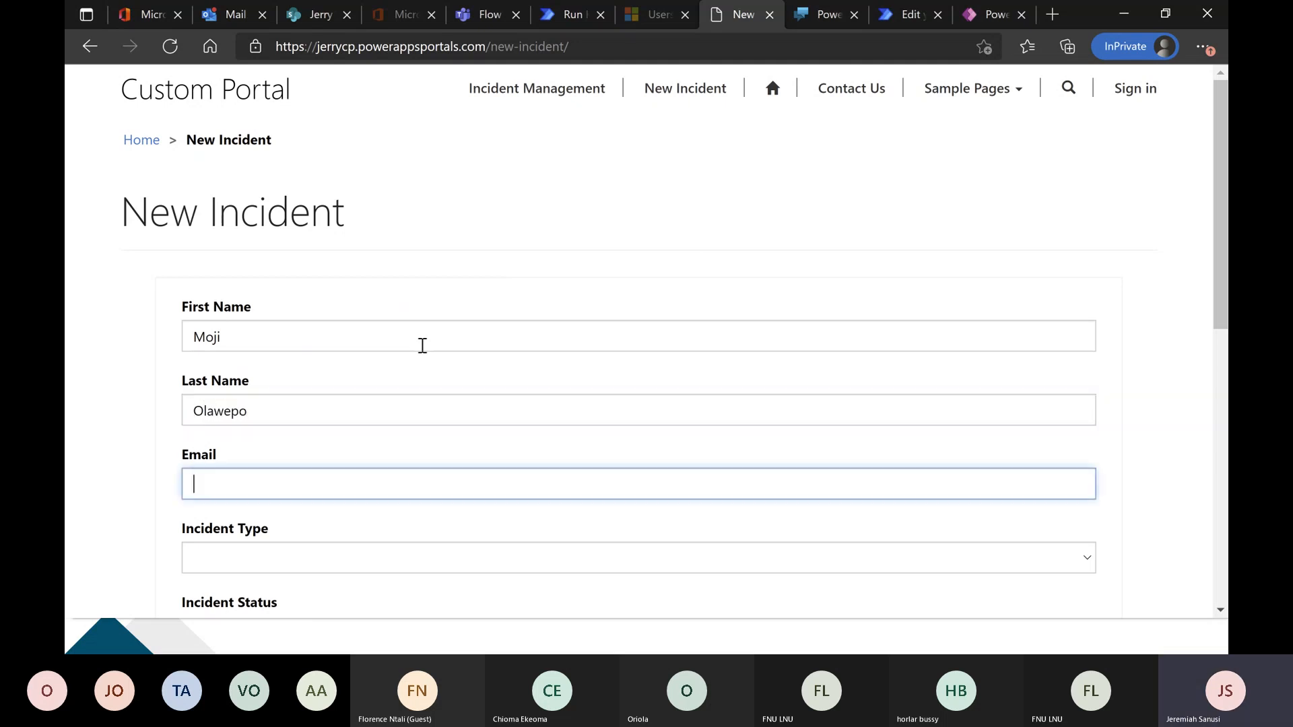
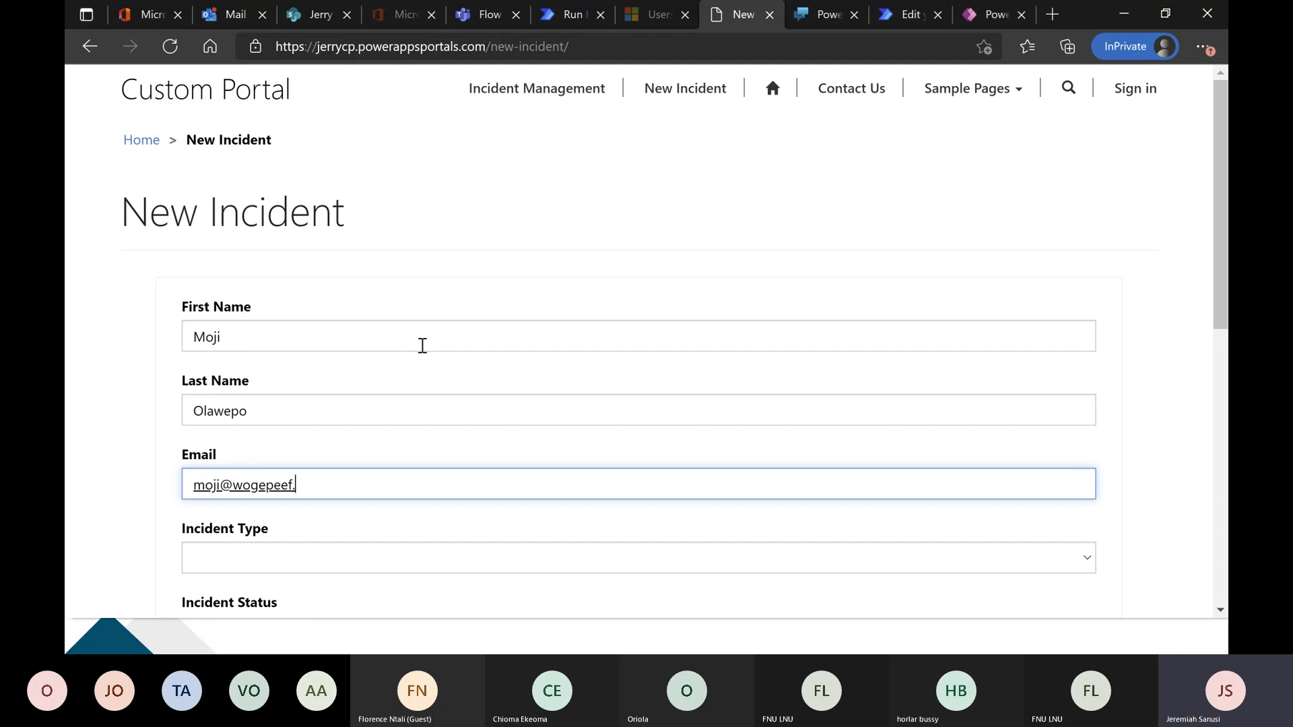
key(Tab)
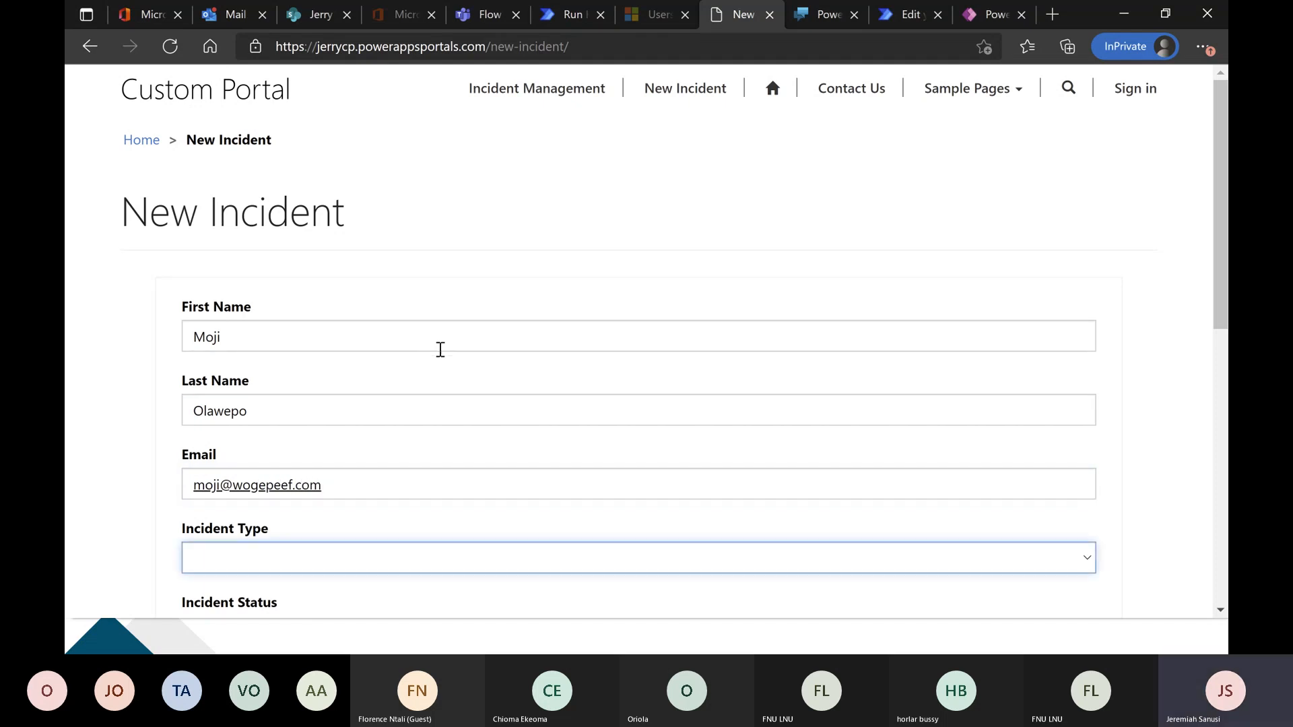
Set the incident type to Transfer Error, submit the incident and open the Incident Management list.
scroll(458, 373, down, 3)
click(486, 316)
click(479, 398)
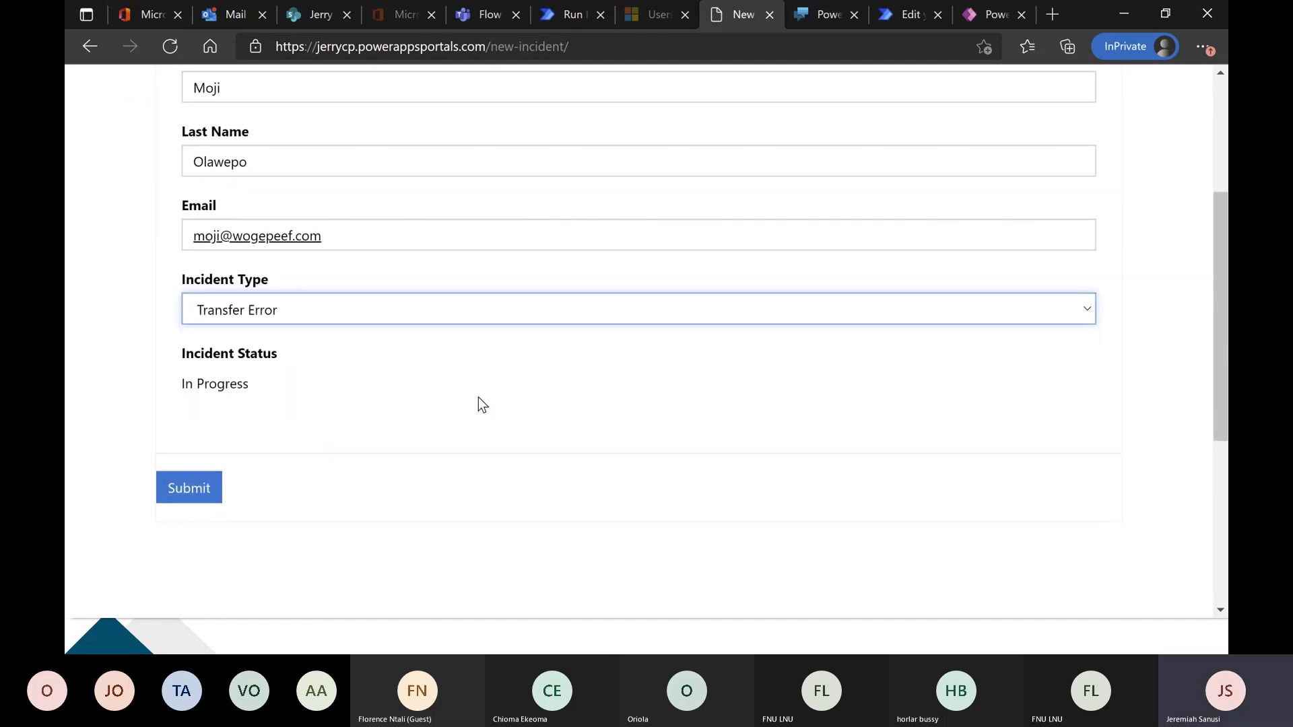
click(161, 497)
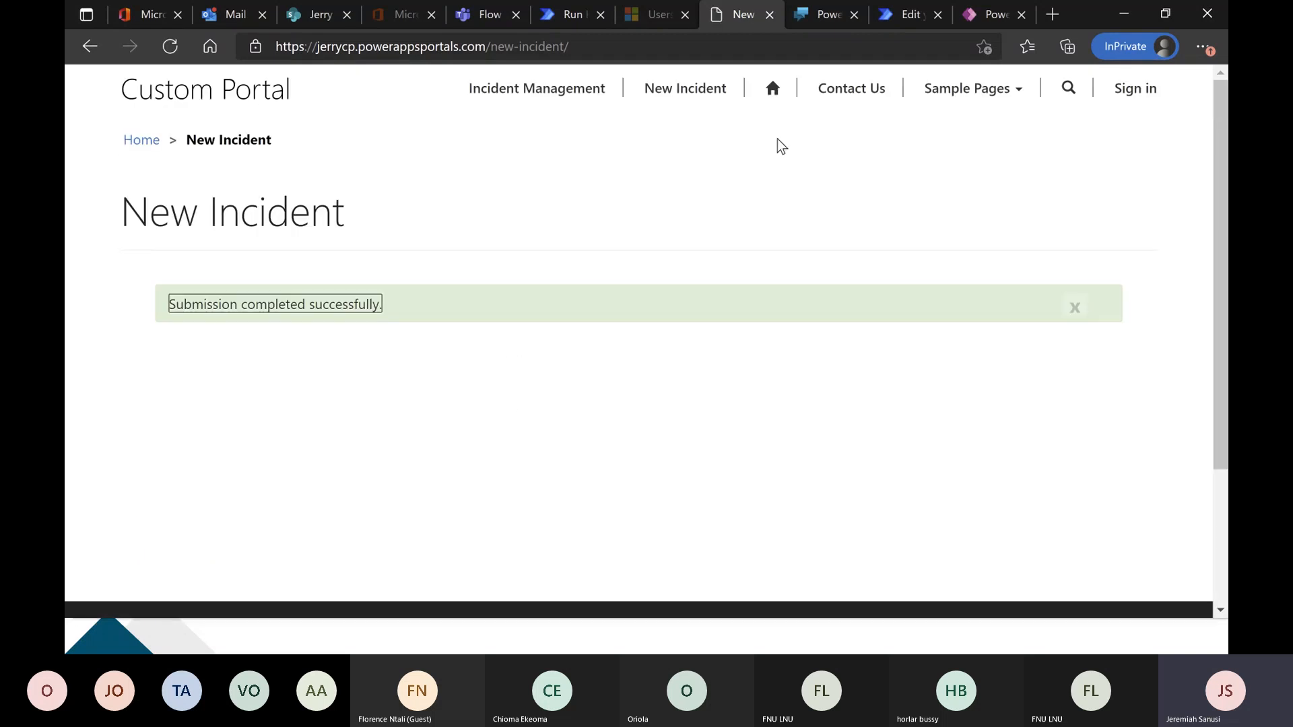
click(577, 94)
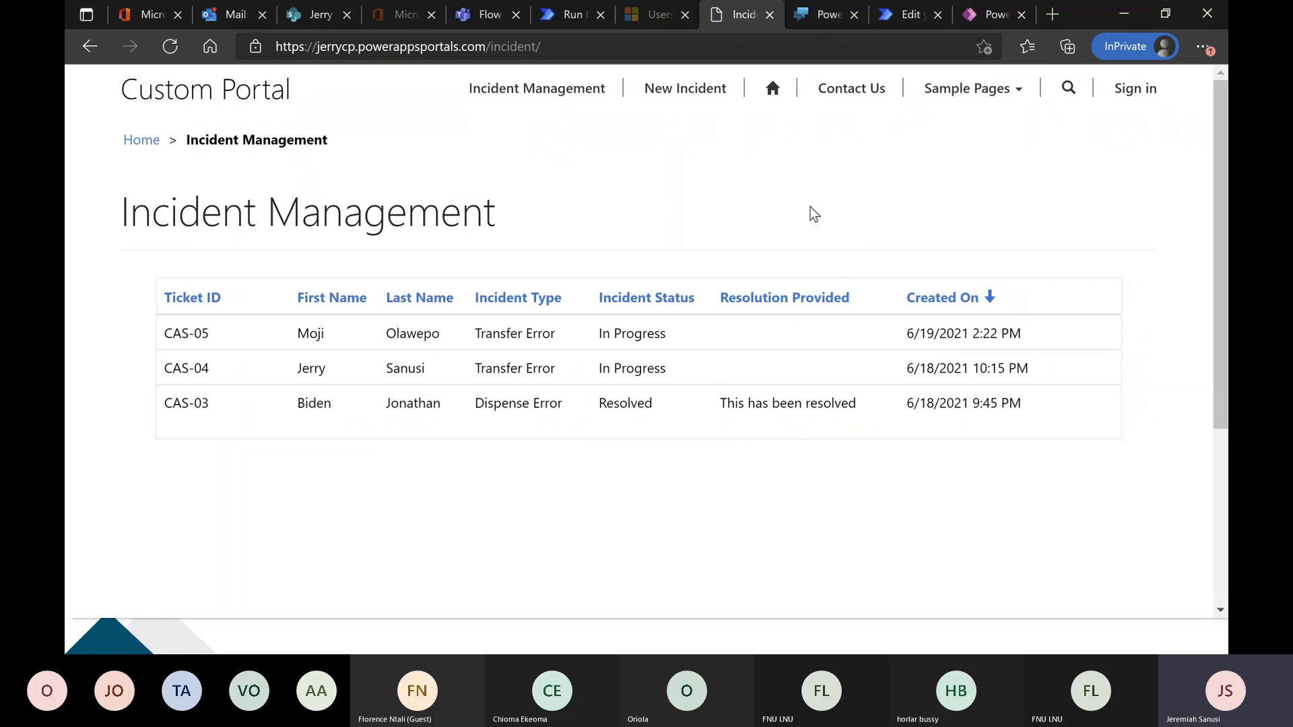
Return to Power Virtual Agents, answer No to the bot's closing question and restart the test chat.
click(820, 17)
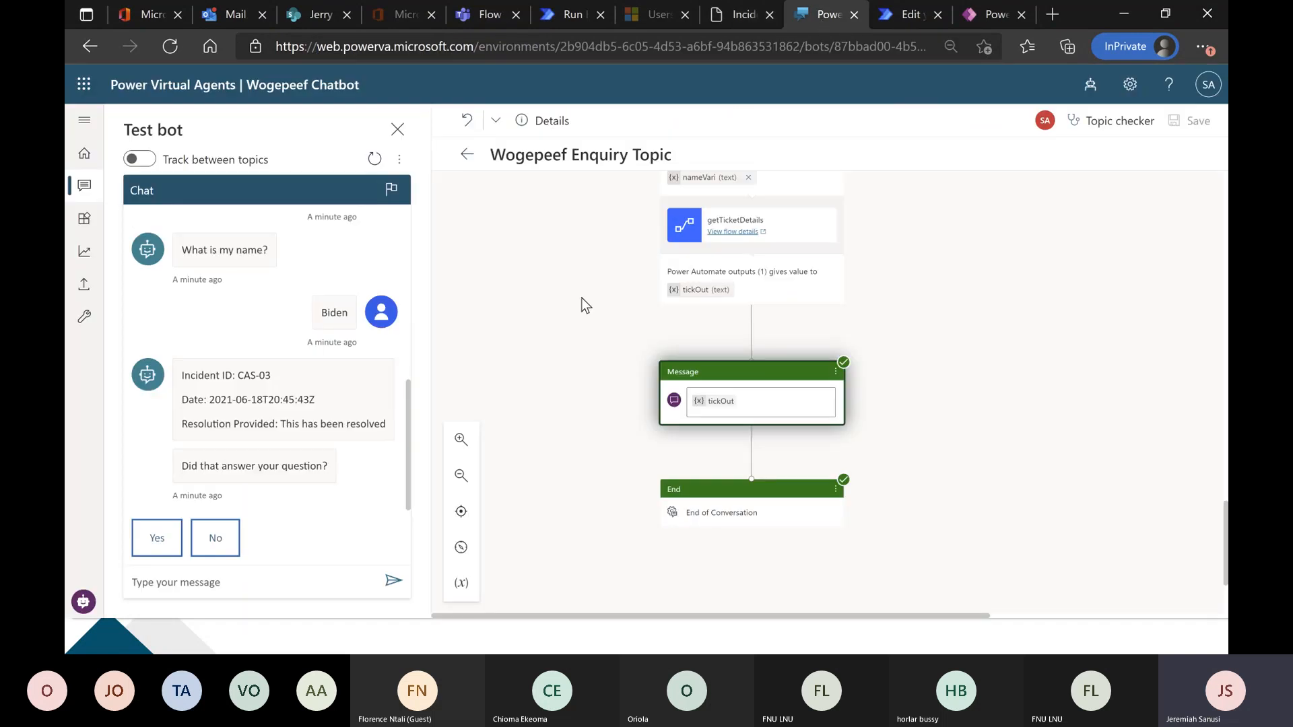
click(216, 539)
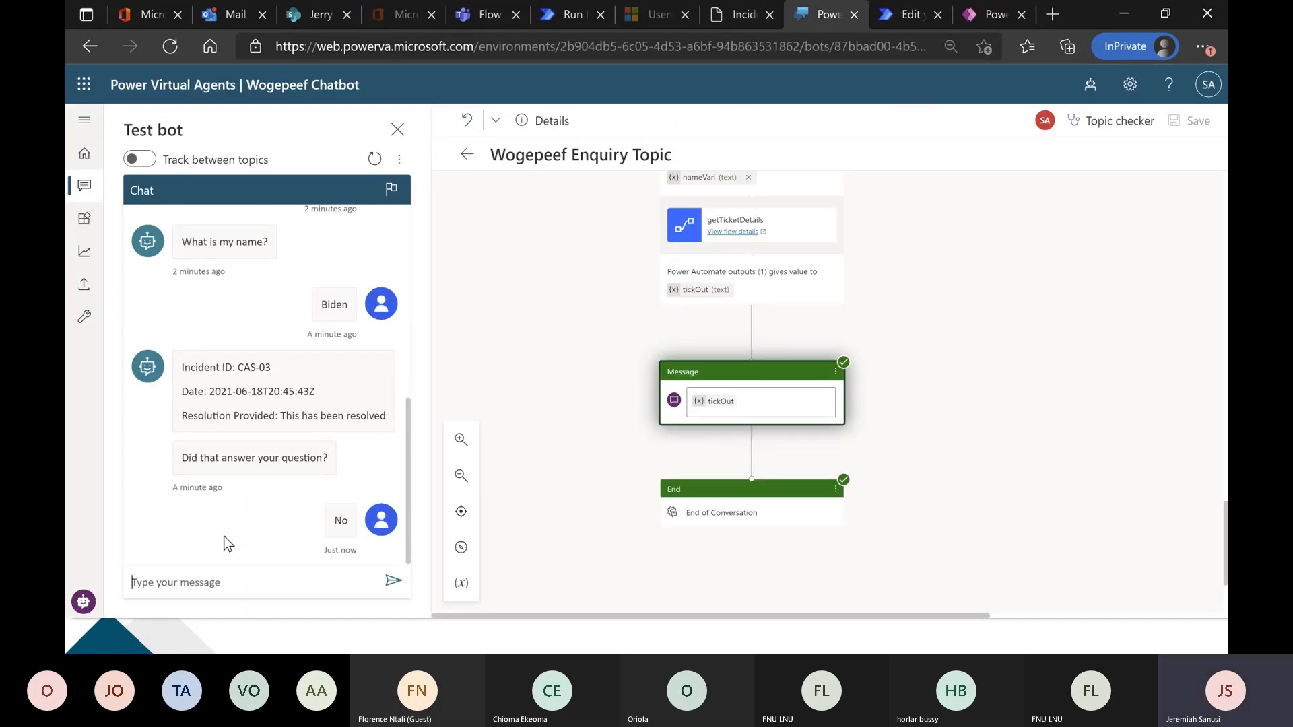
click(374, 159)
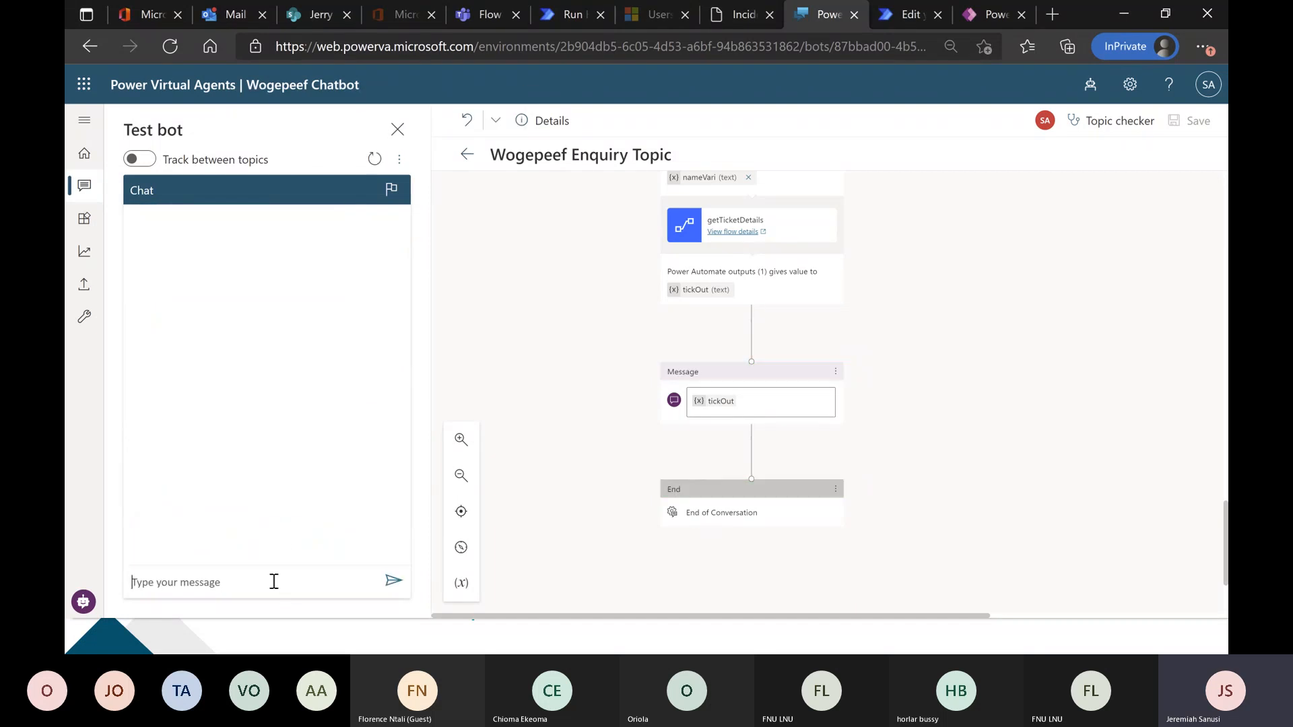
Send "error" to the test bot, choose Power Apps Enquiry, answer Yes and enter the new incident requester's first name.
text(error)
key(Return)
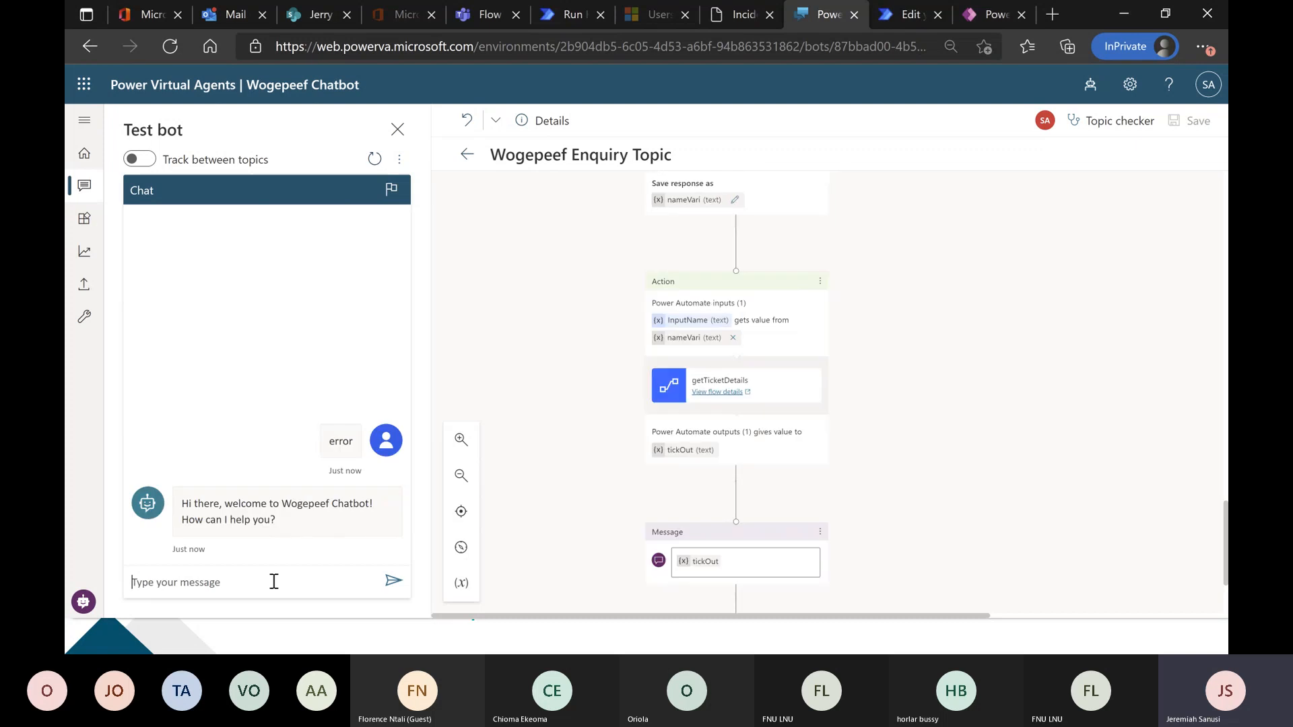
click(217, 544)
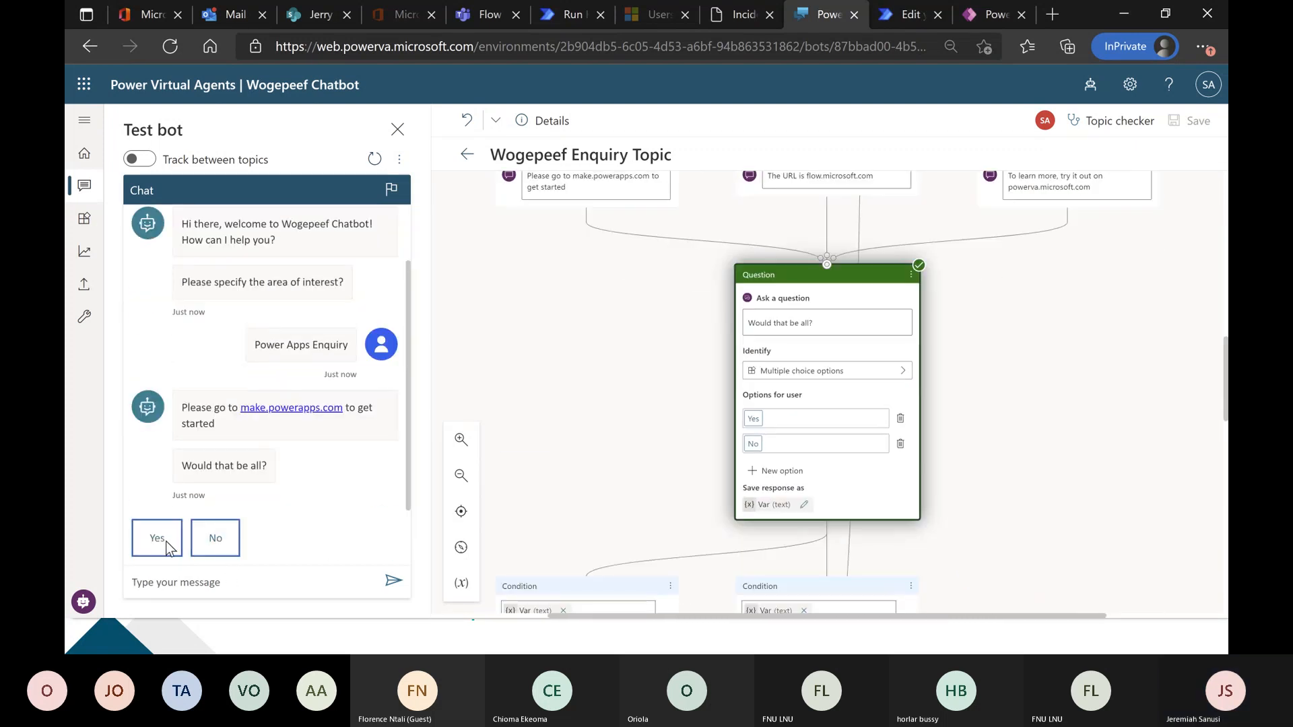
click(159, 539)
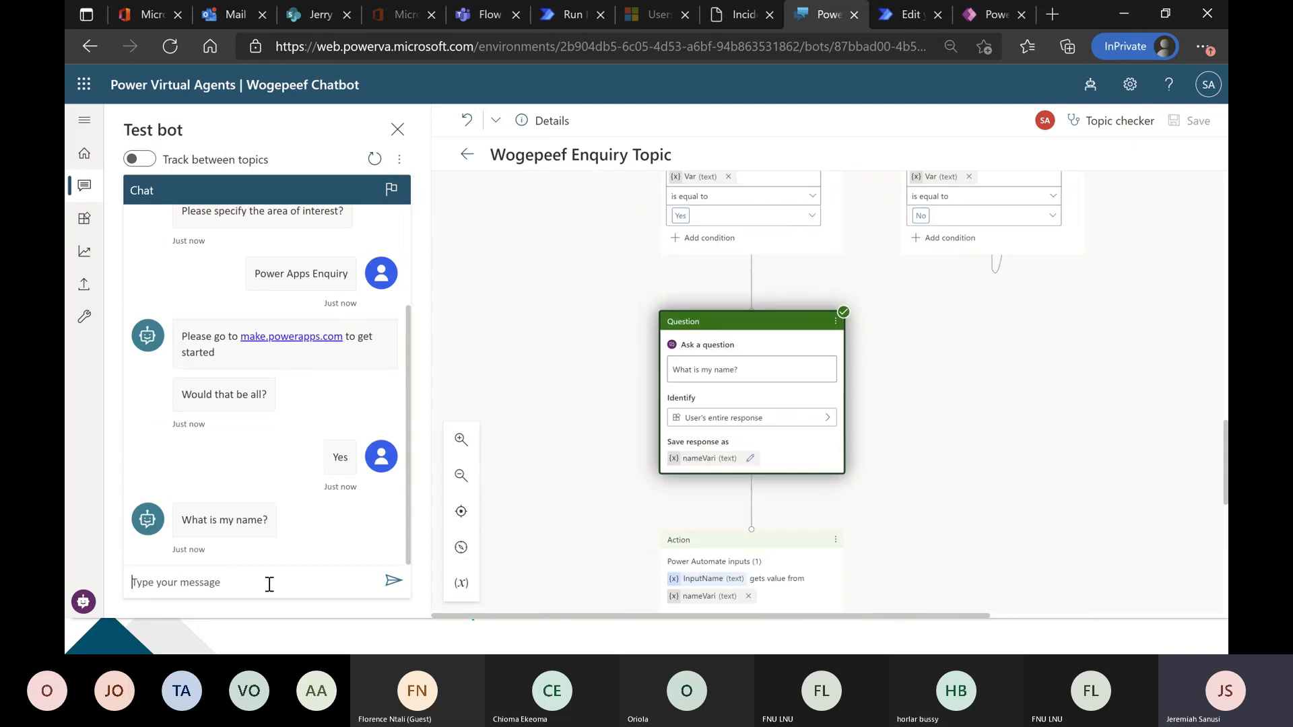
text(Moji)
key(Return)
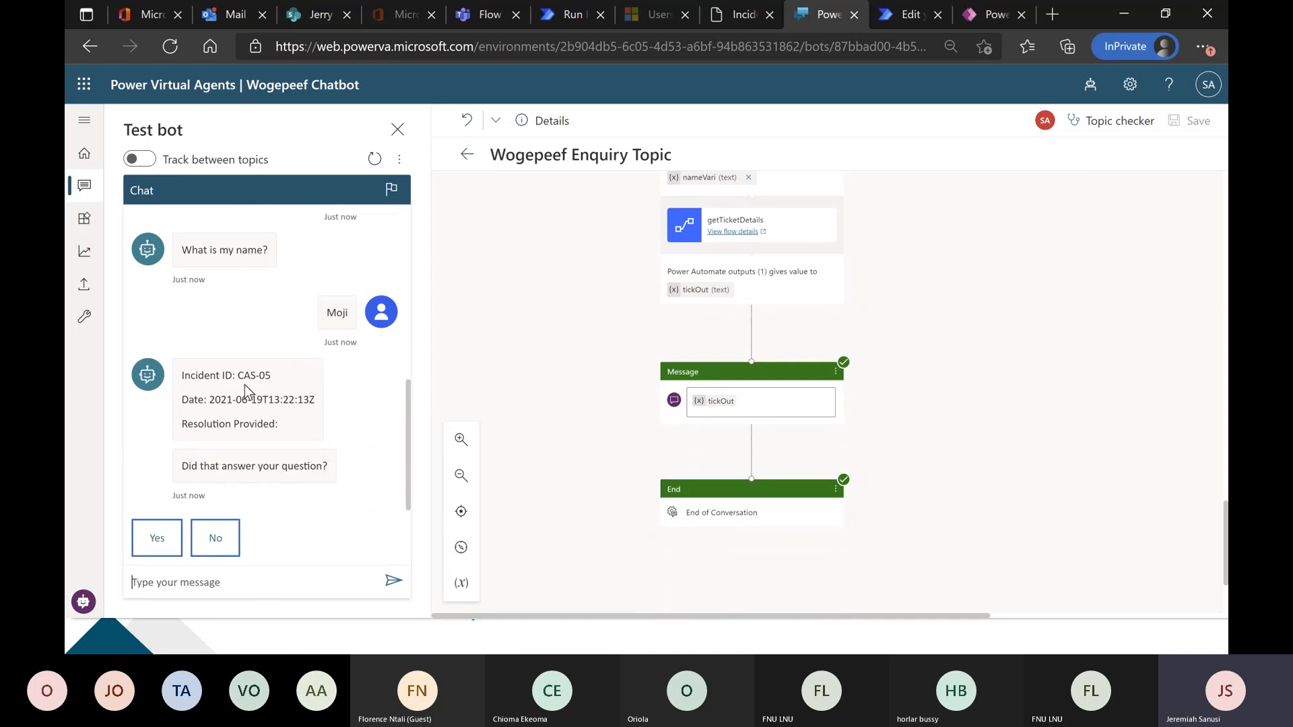
Compare the bot's incident details with the portal's Incident Management list and reload the list for new submissions.
key(ctrl+shift+Tab)
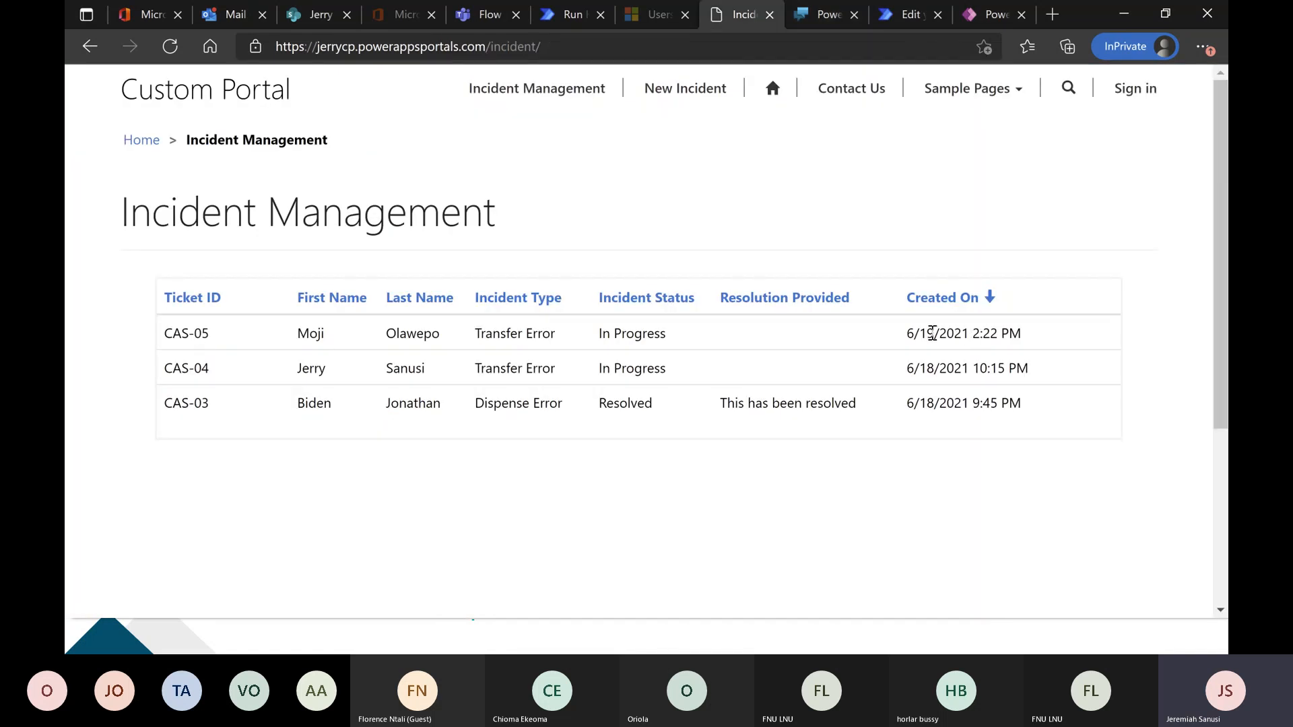
click(805, 17)
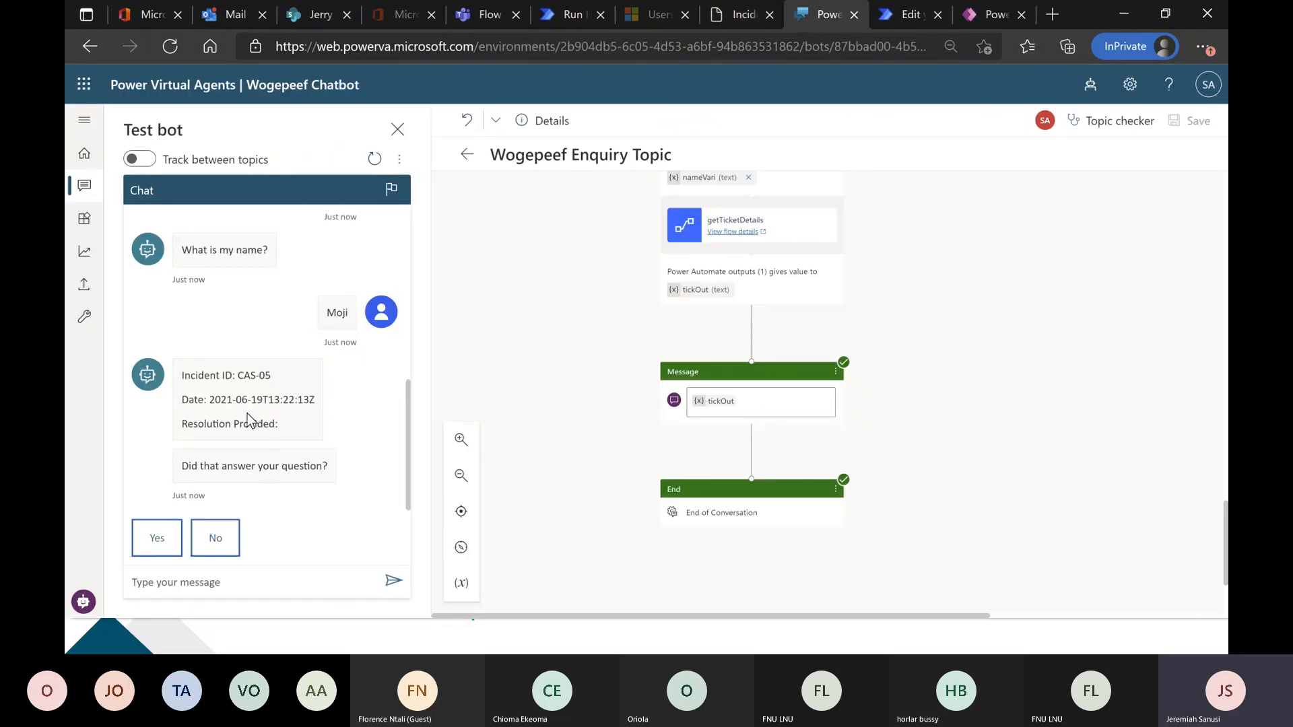
click(741, 14)
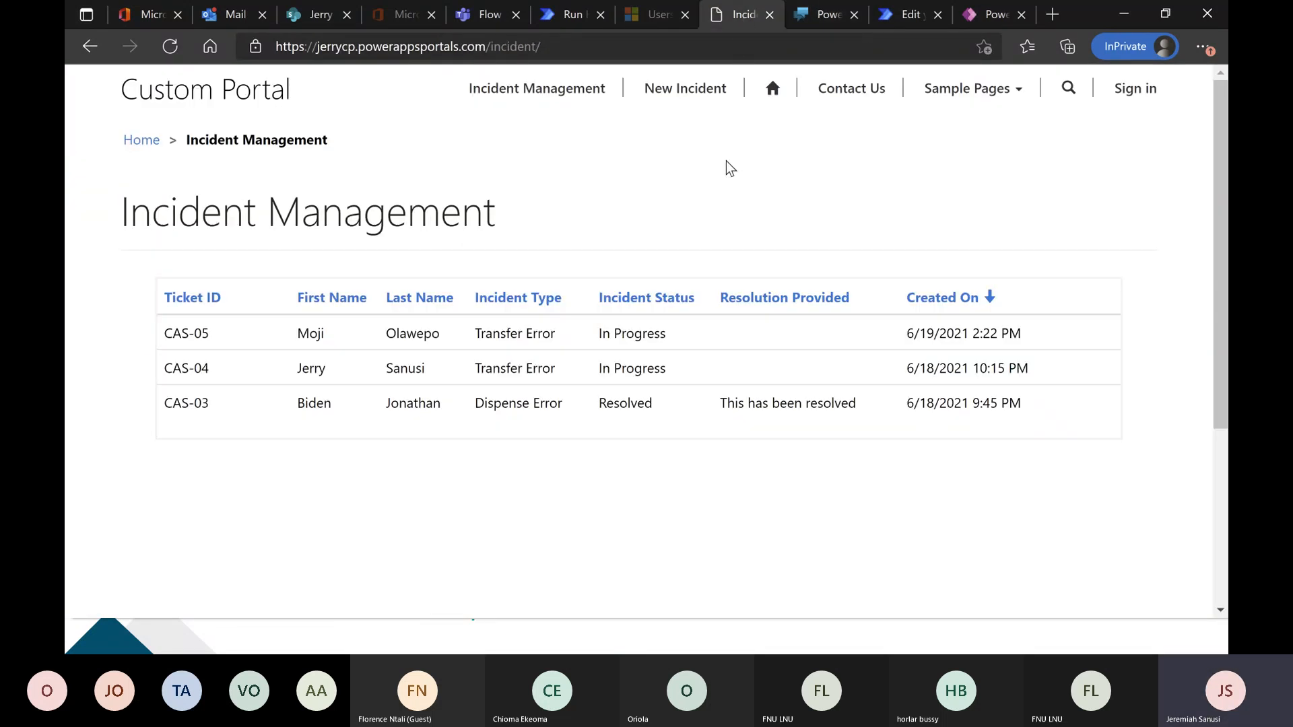
click(171, 46)
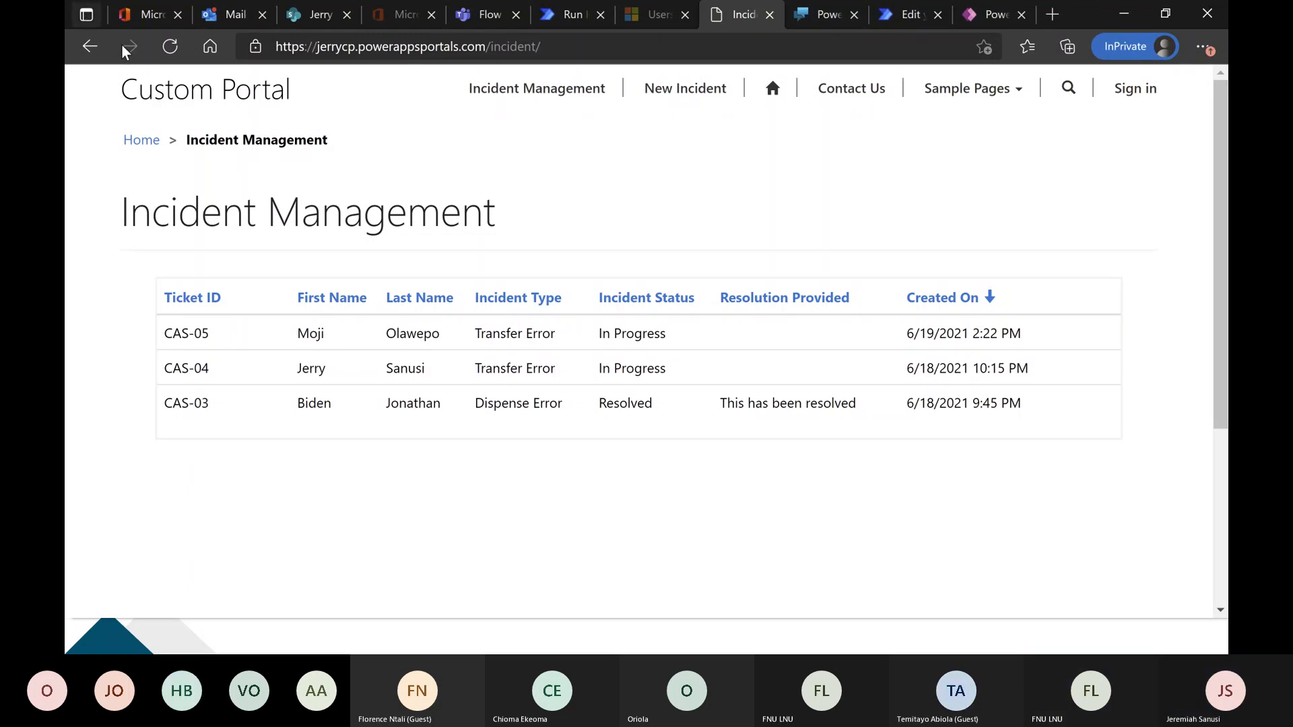
click(172, 51)
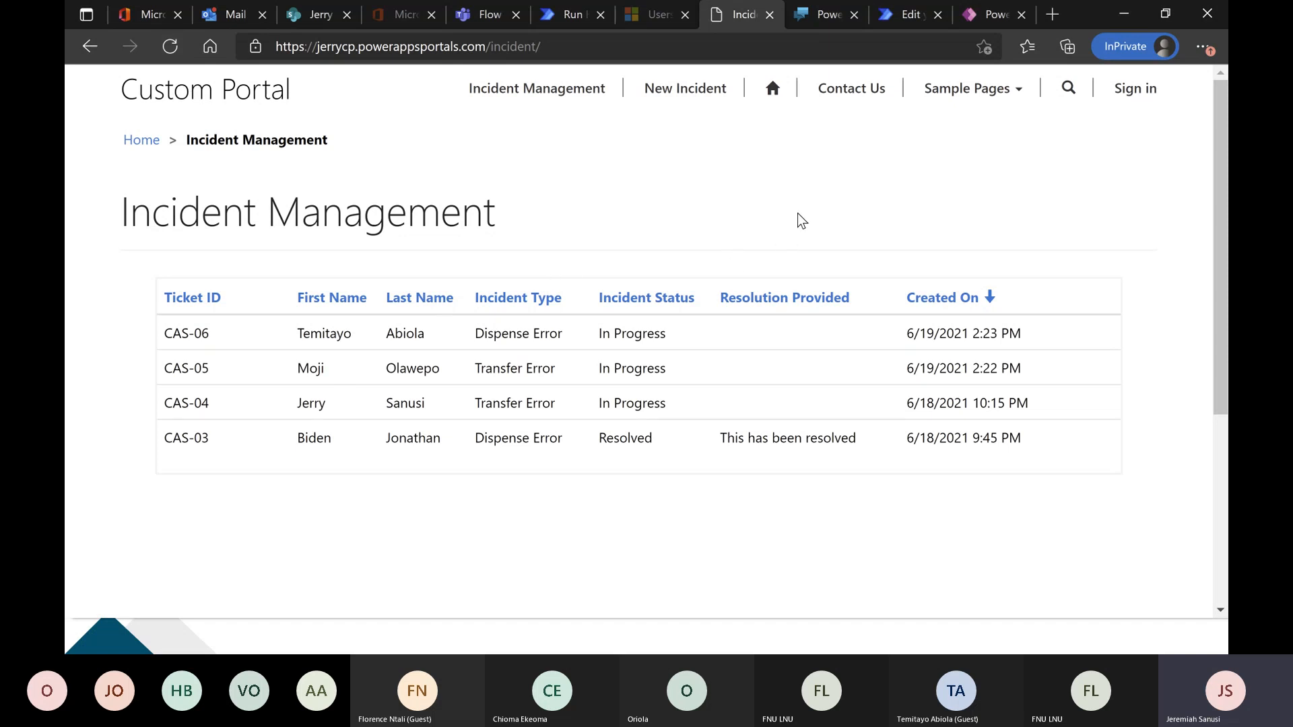
Return to Power Virtual Agents, restart the test chat, send "error", choose Power Apps Enquiry and answer Yes.
click(823, 14)
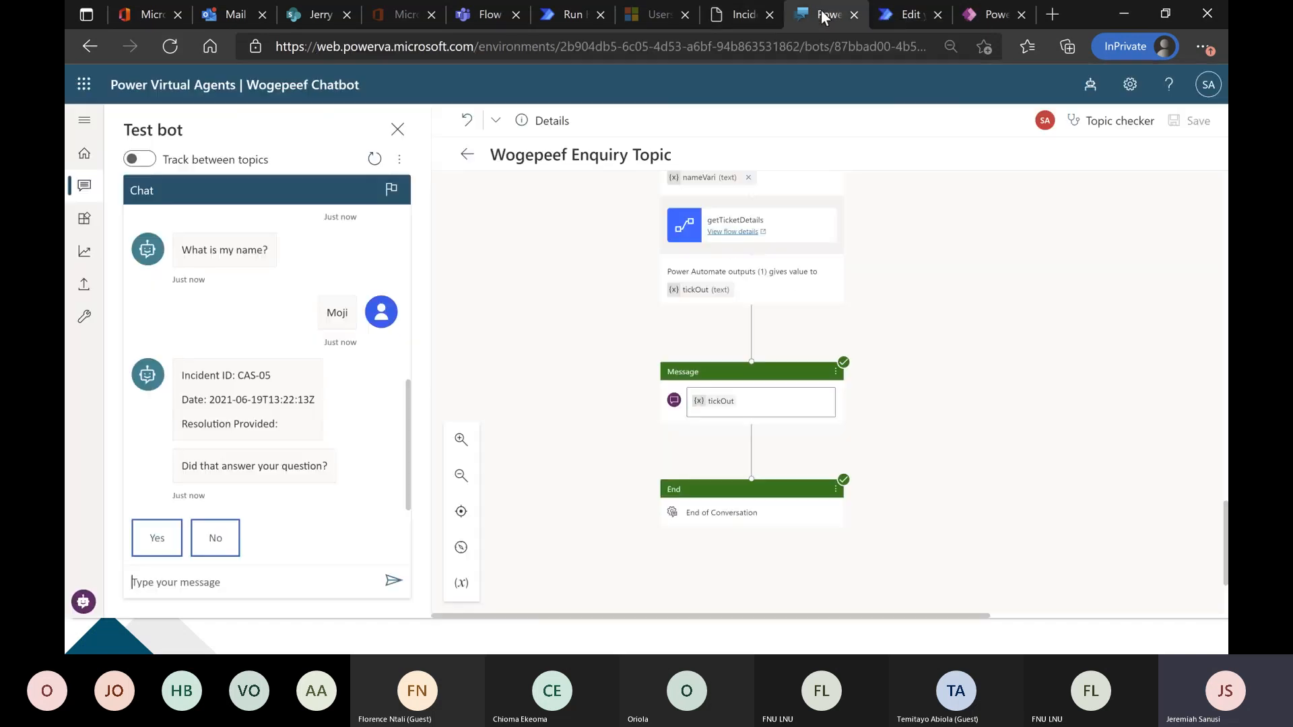
click(373, 160)
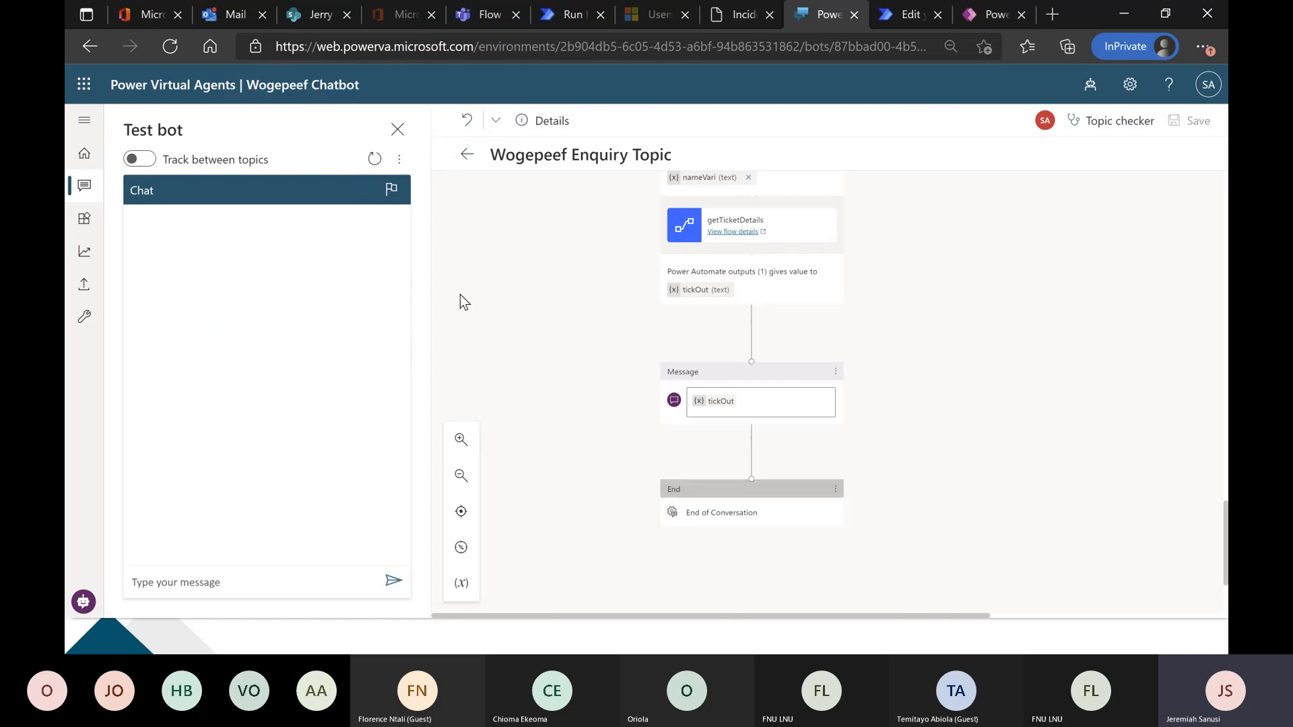
click(292, 579)
text(error)
key(Return)
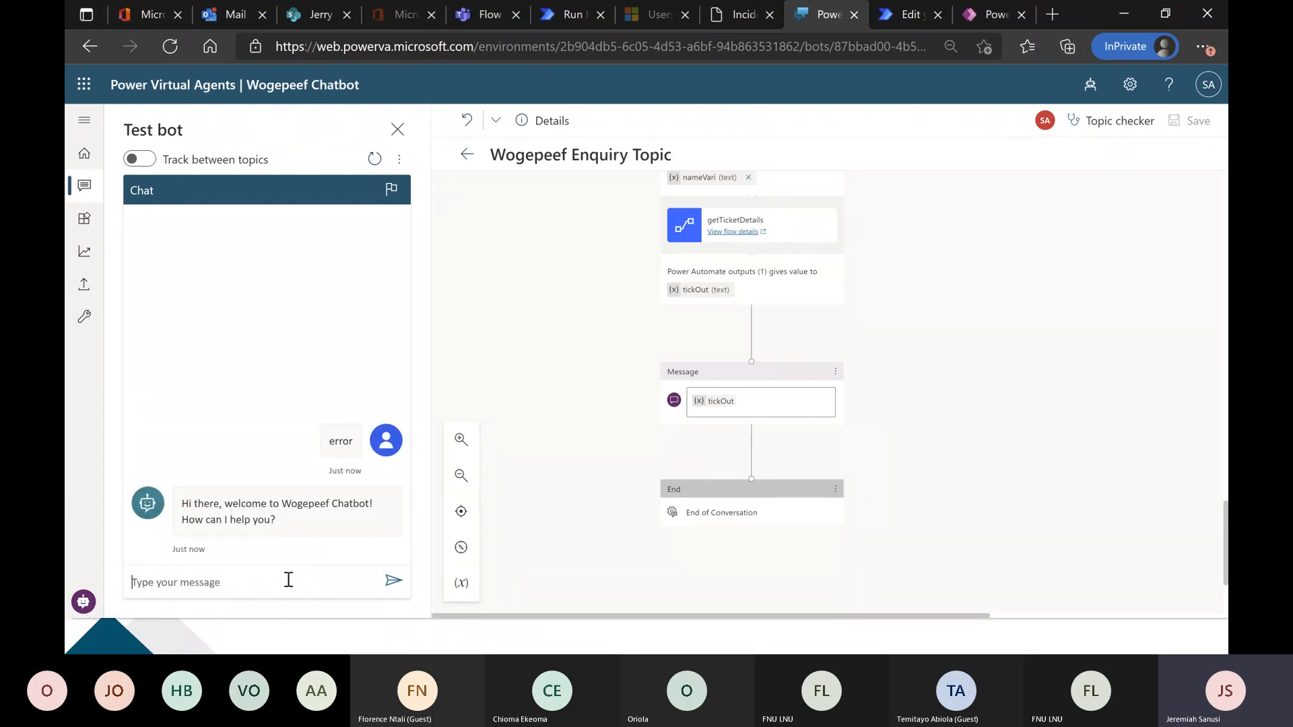
click(229, 547)
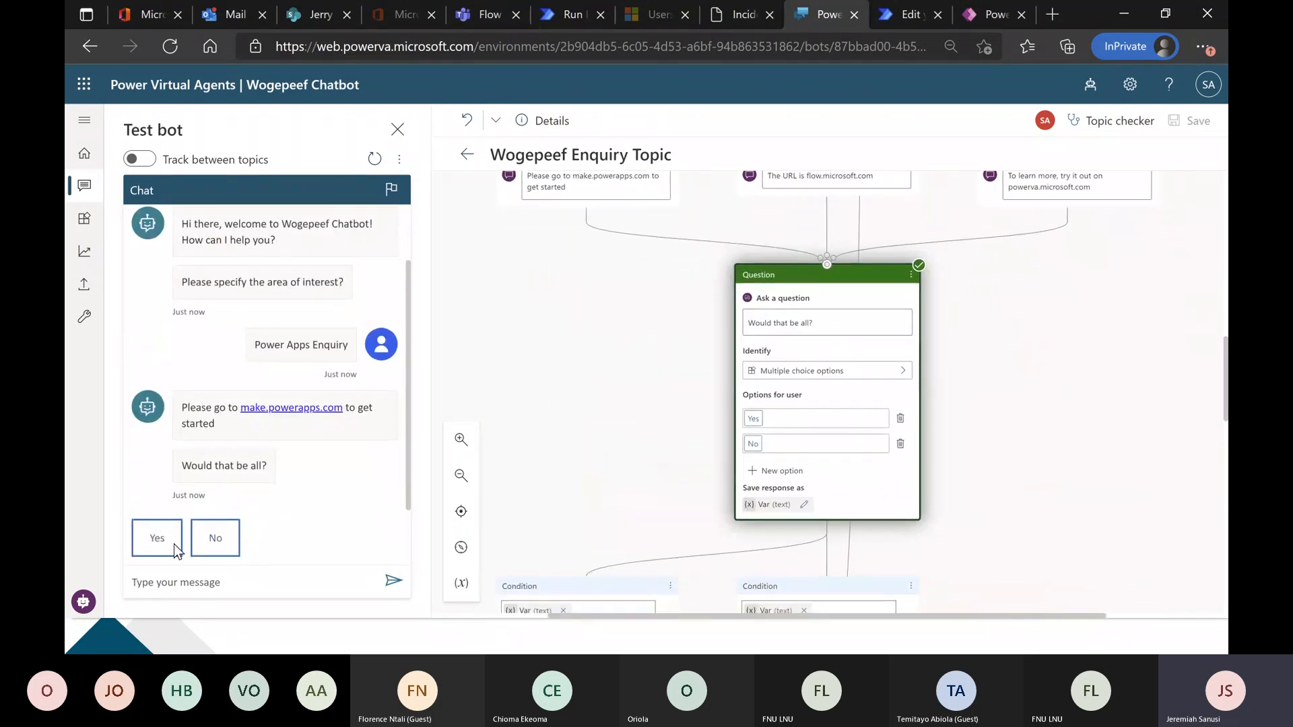
click(160, 544)
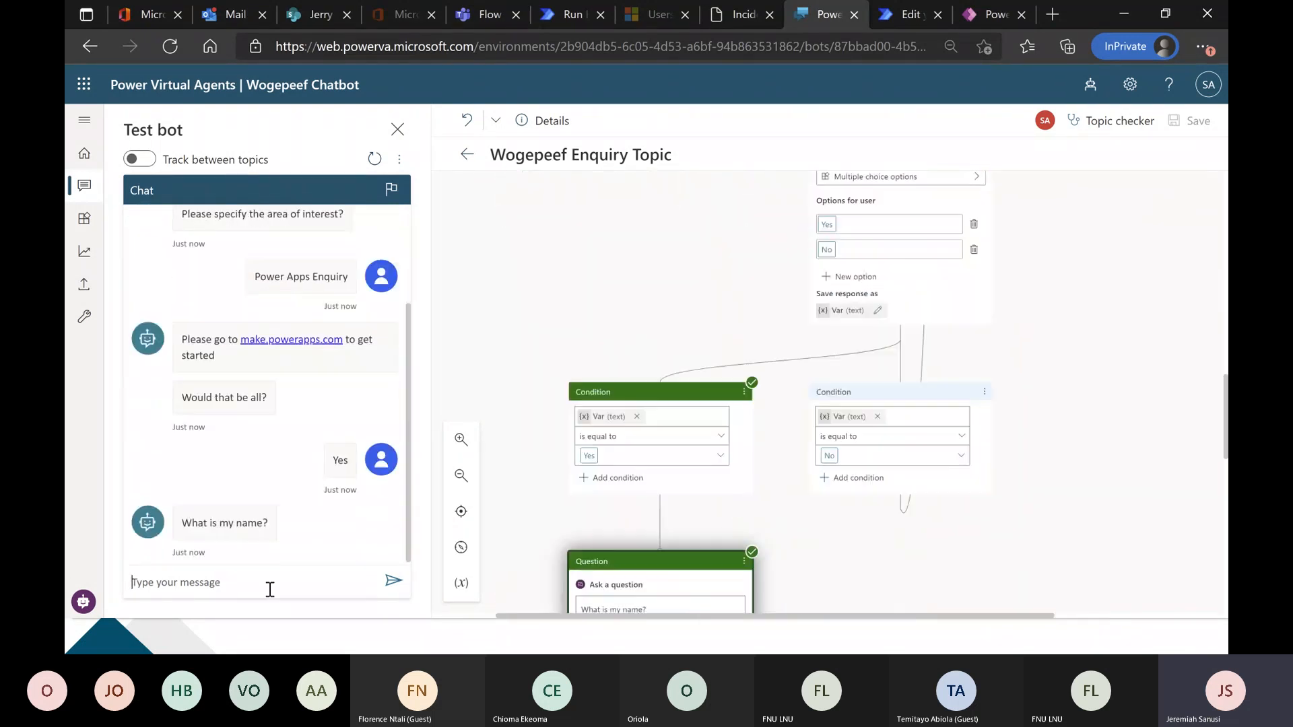
Look up the requester of incident CAS-06 in the portal and answer the bot's name question with that first name.
click(738, 14)
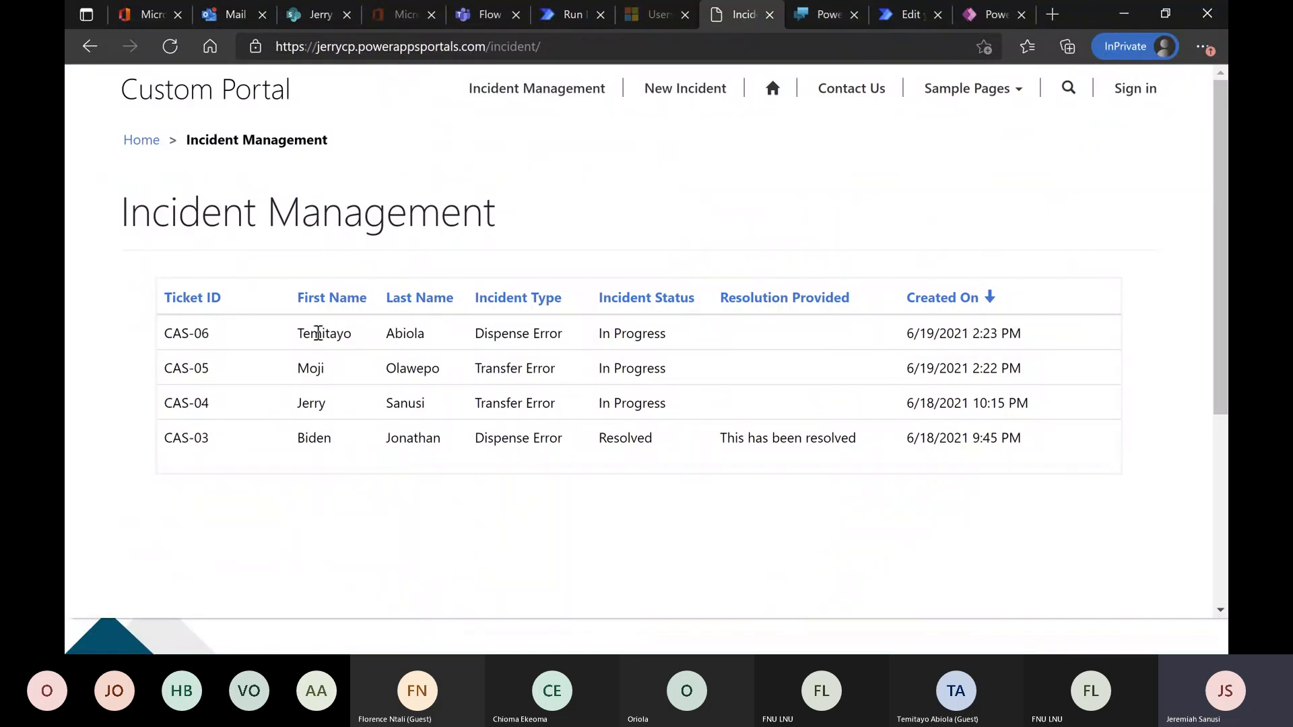
click(818, 15)
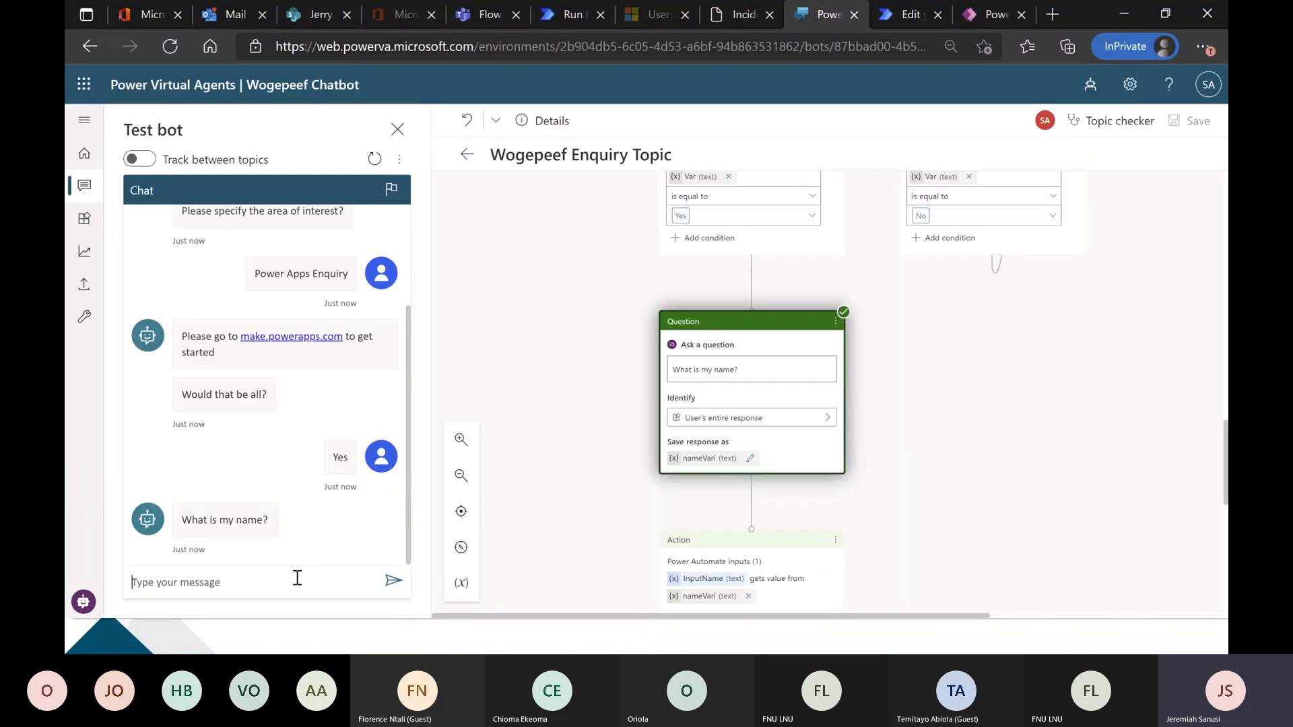
text(Temitayo)
key(Return)
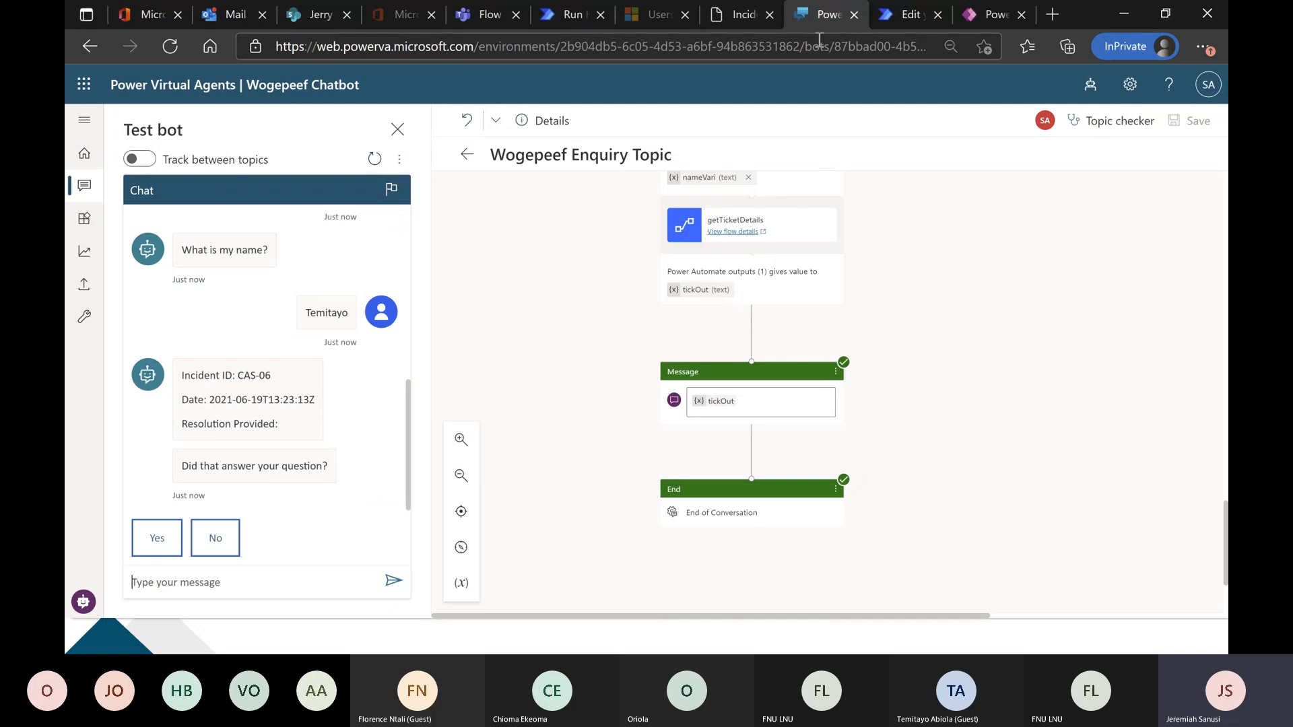
Reload the portal's Incident Management list, return to Power Virtual Agents and restart the test chat.
click(733, 16)
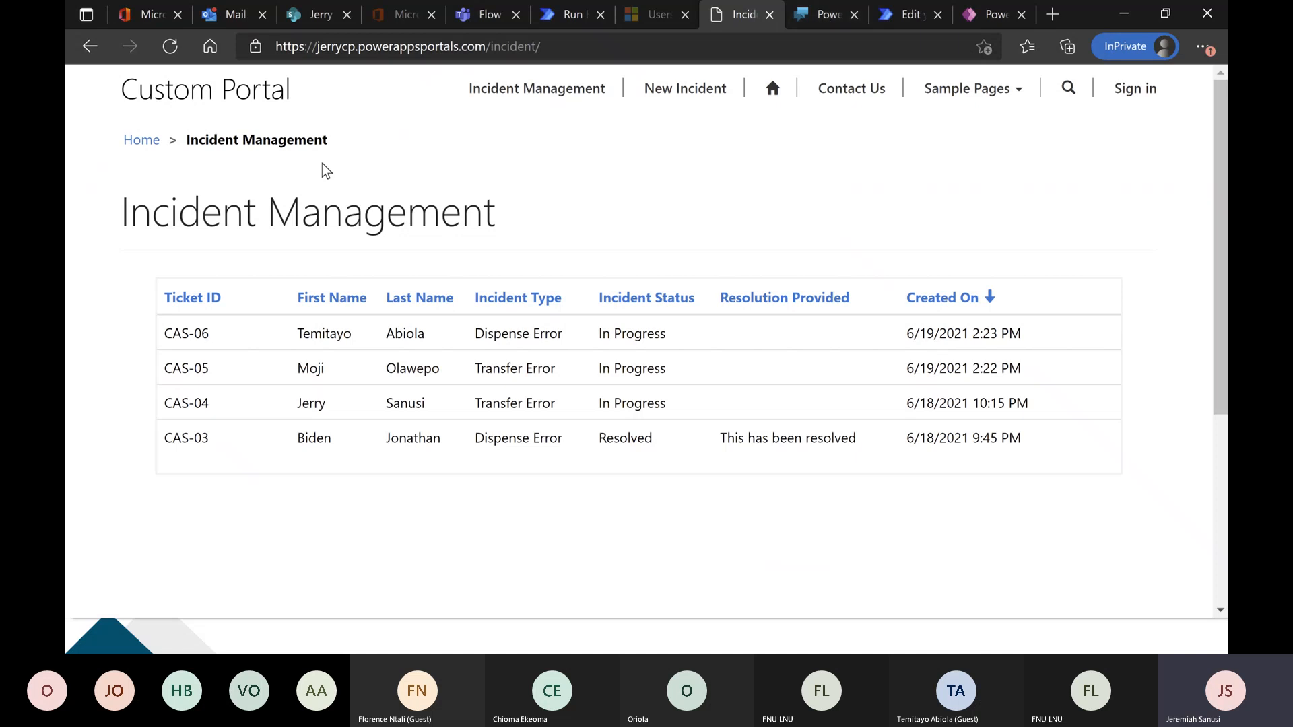
click(169, 47)
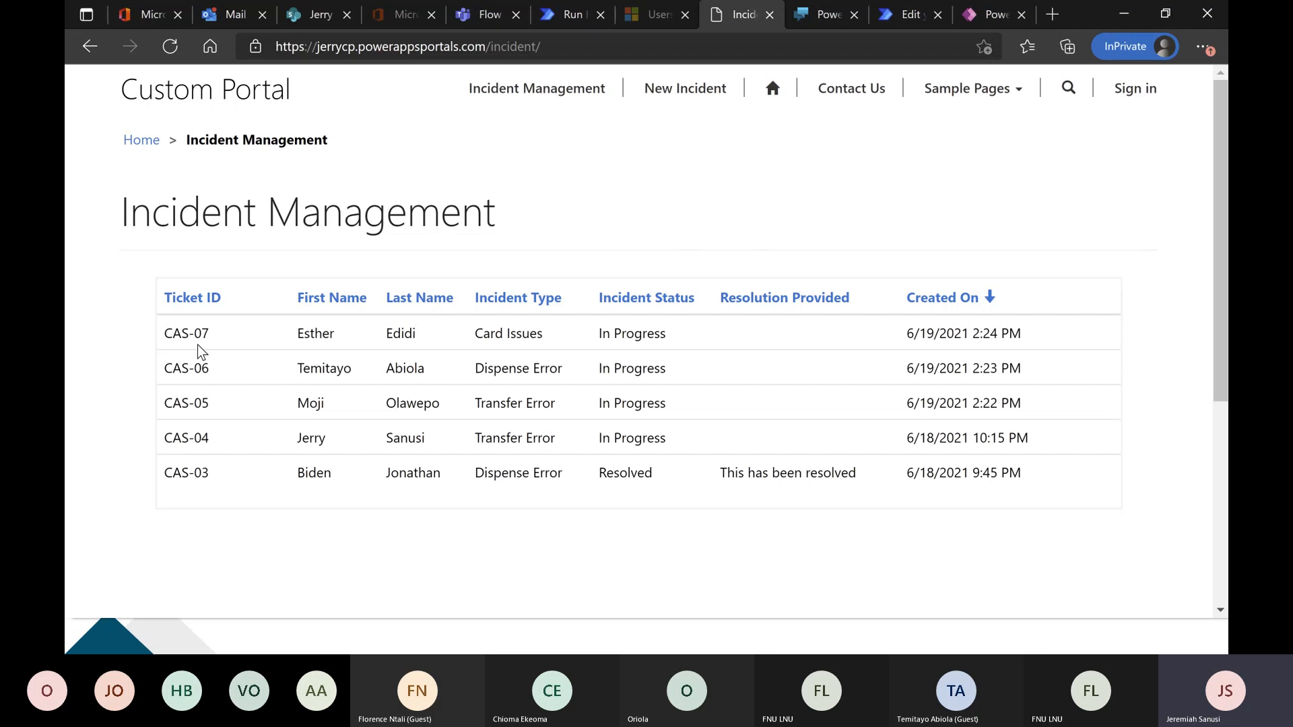
click(820, 24)
click(374, 159)
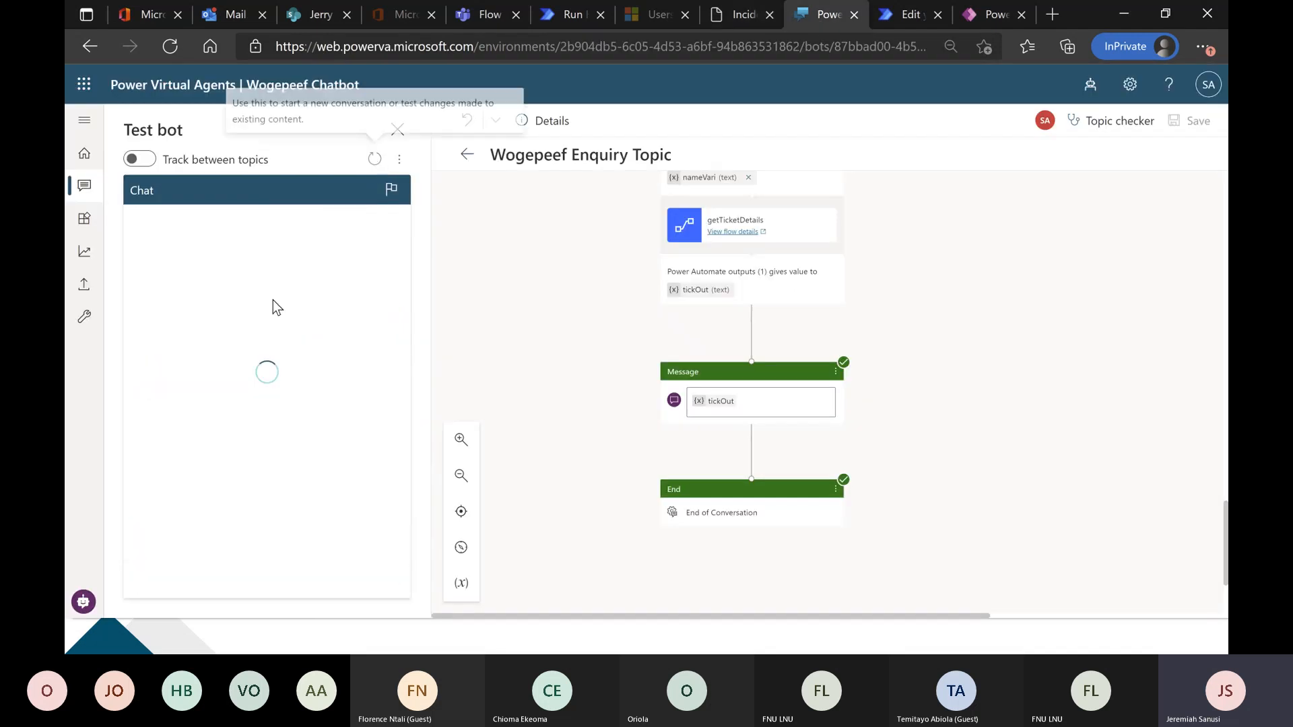
Send "error" to the bot, choose Power Apps Enquiry, answer Yes and enter the first name of the CAS-07 requester.
click(248, 580)
text(error)
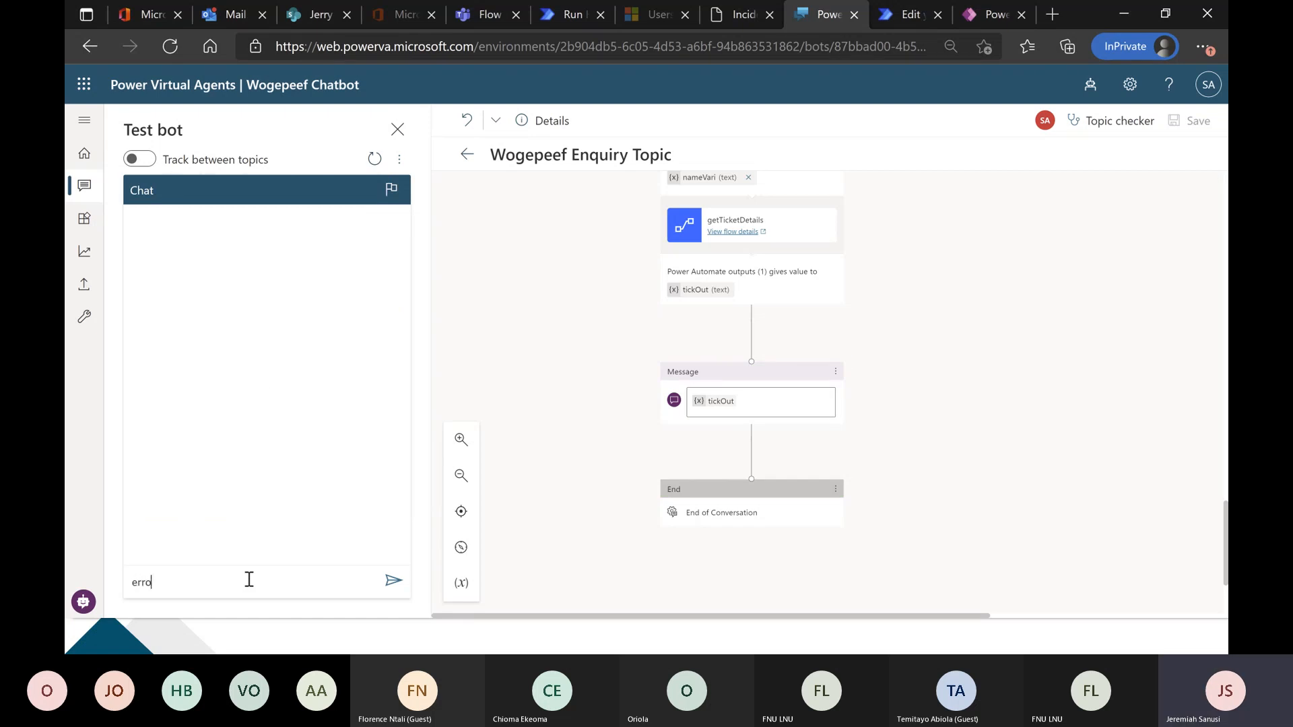
key(Return)
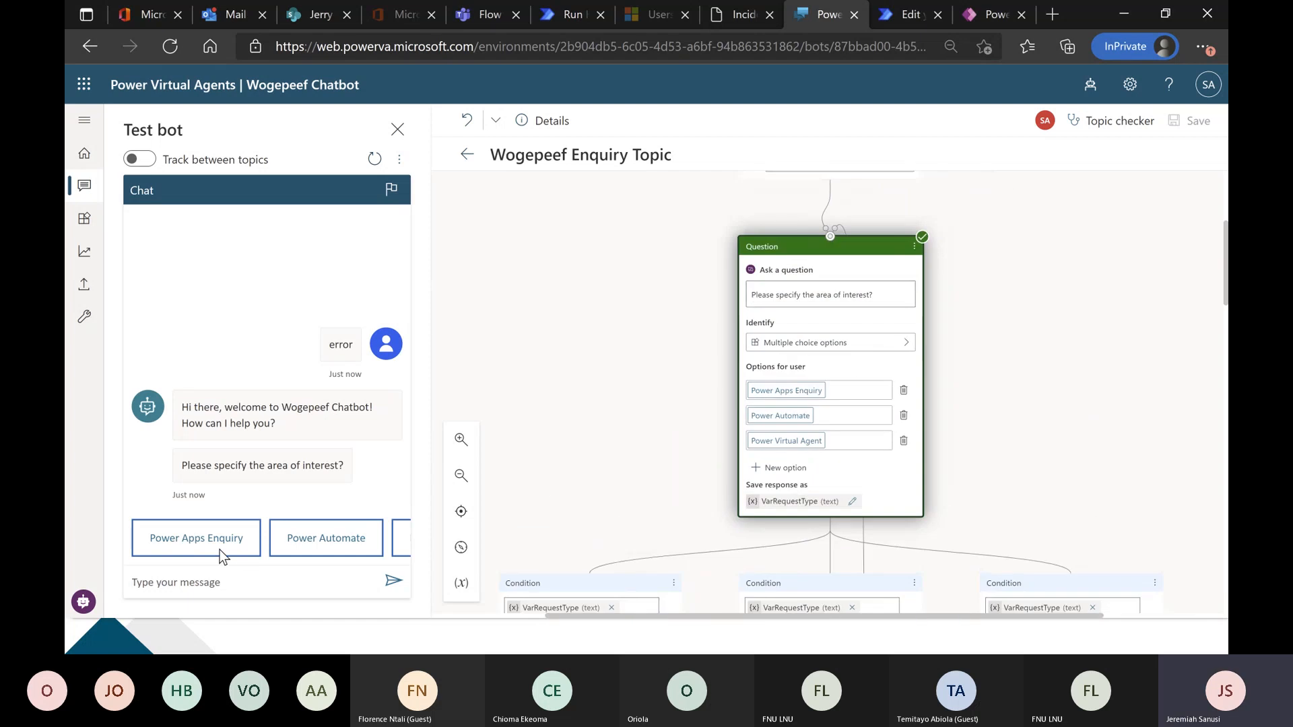
click(220, 549)
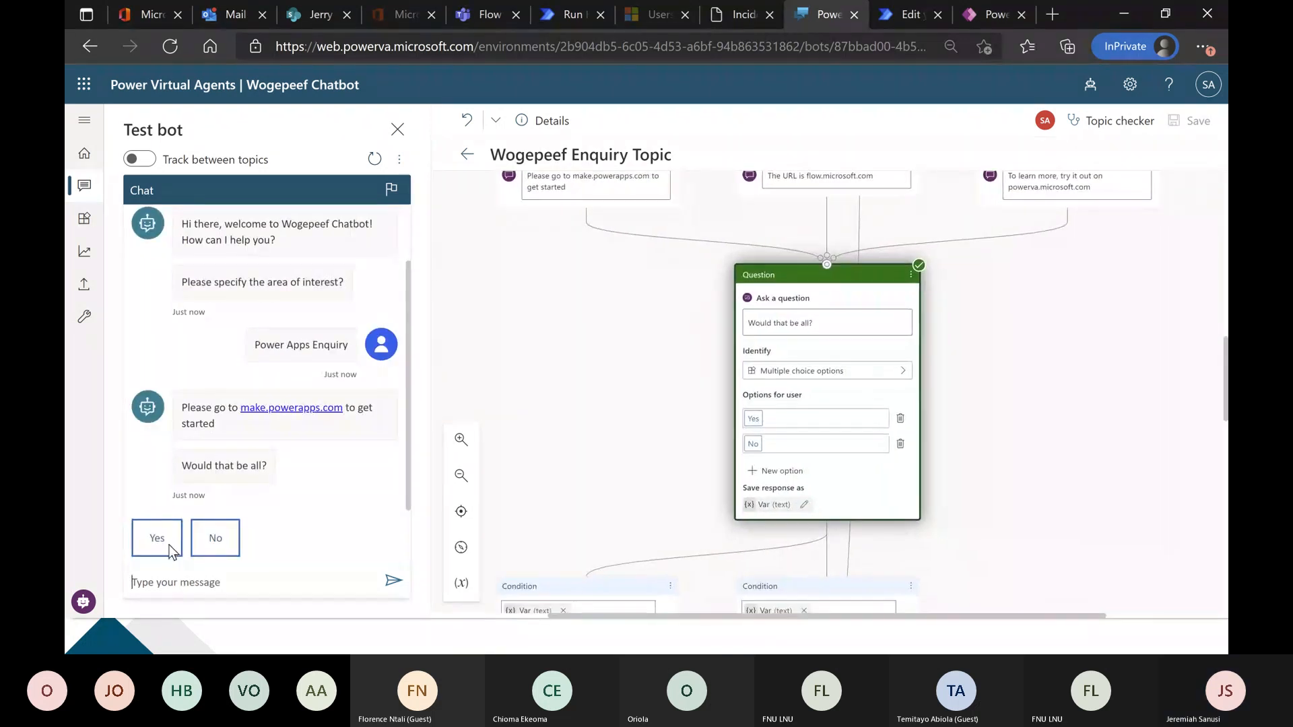
click(172, 547)
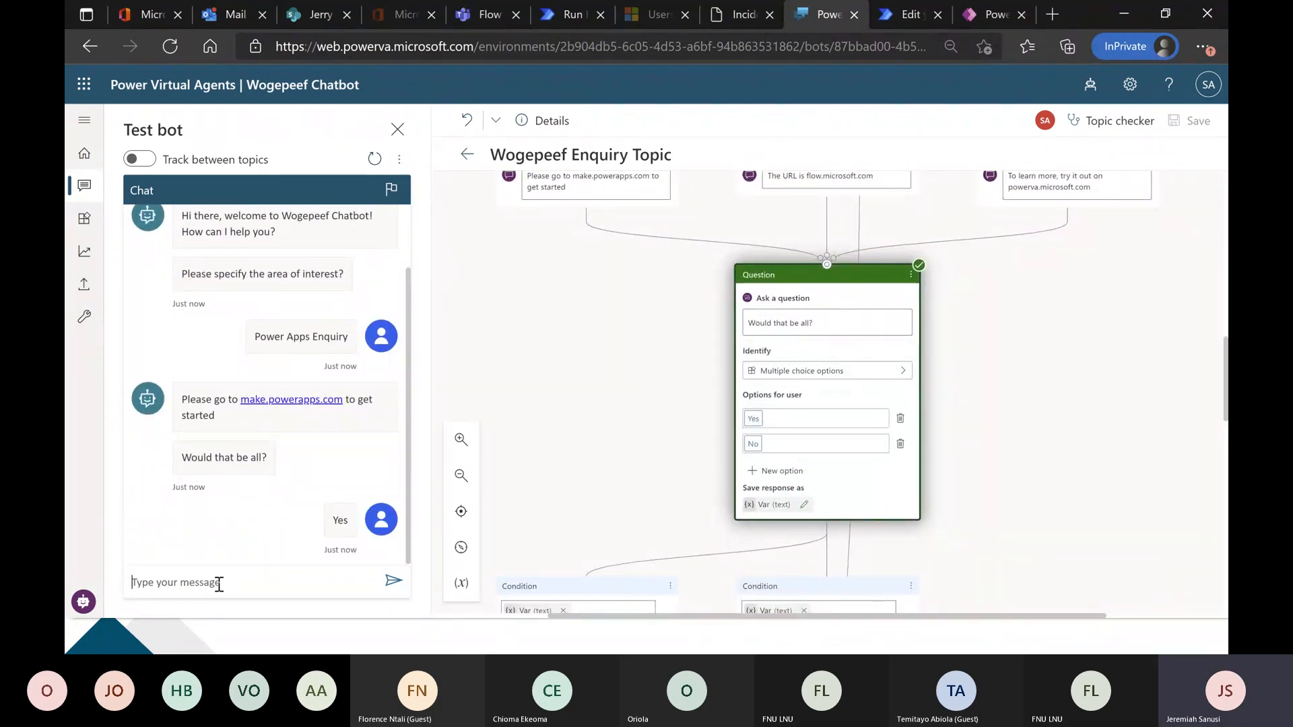
text(Et)
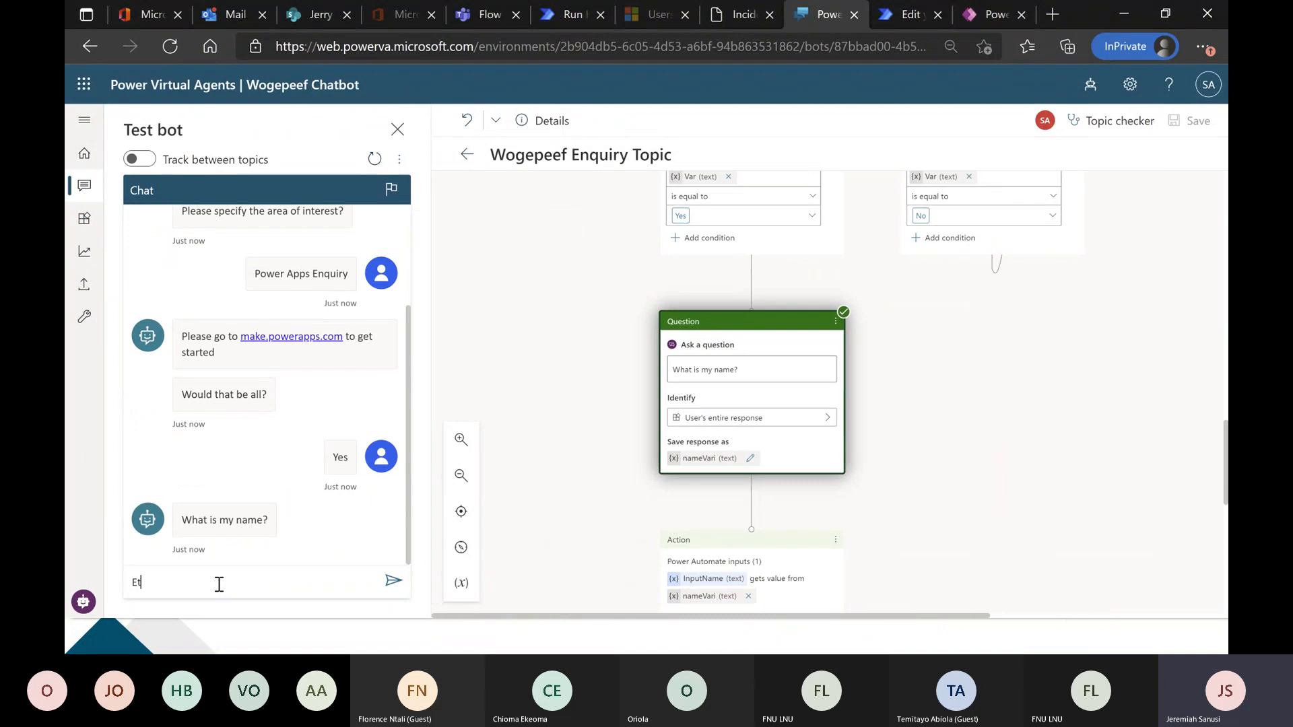
text(ther)
key(Return)
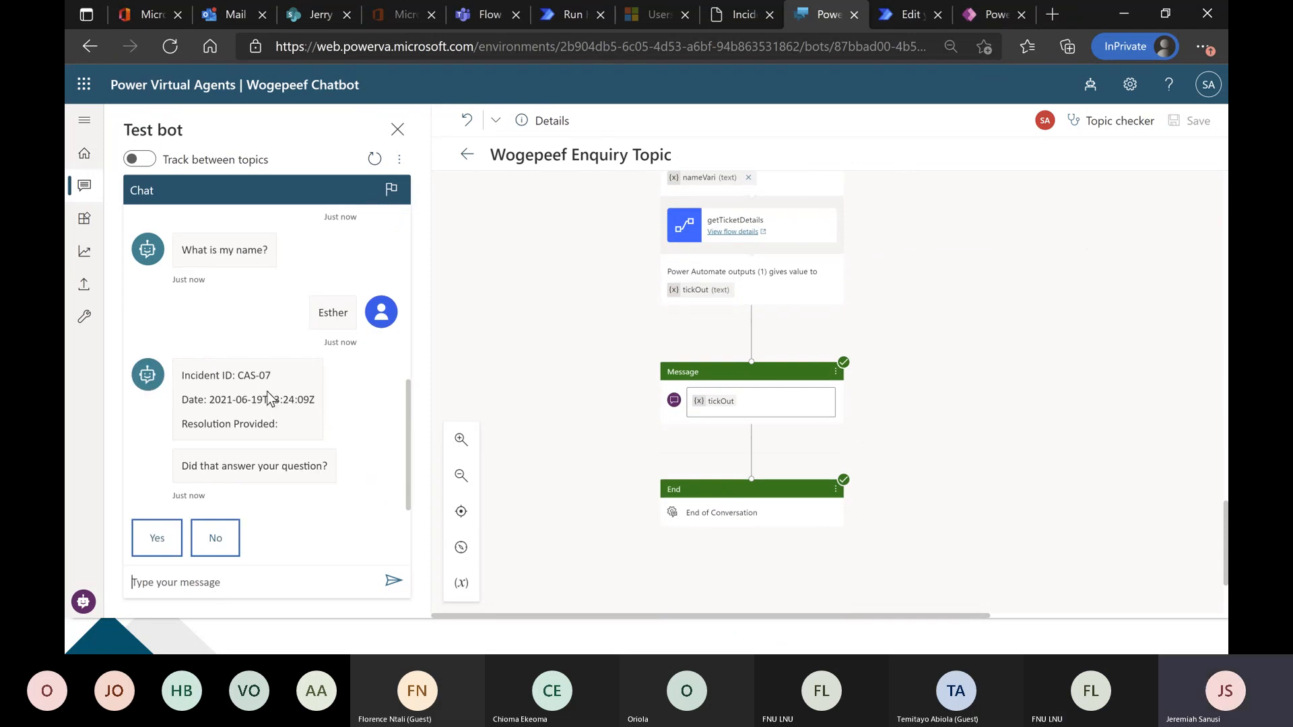
Check the portal's Incident Management list for further submissions by reloading it, and return to Power Virtual Agents.
click(742, 25)
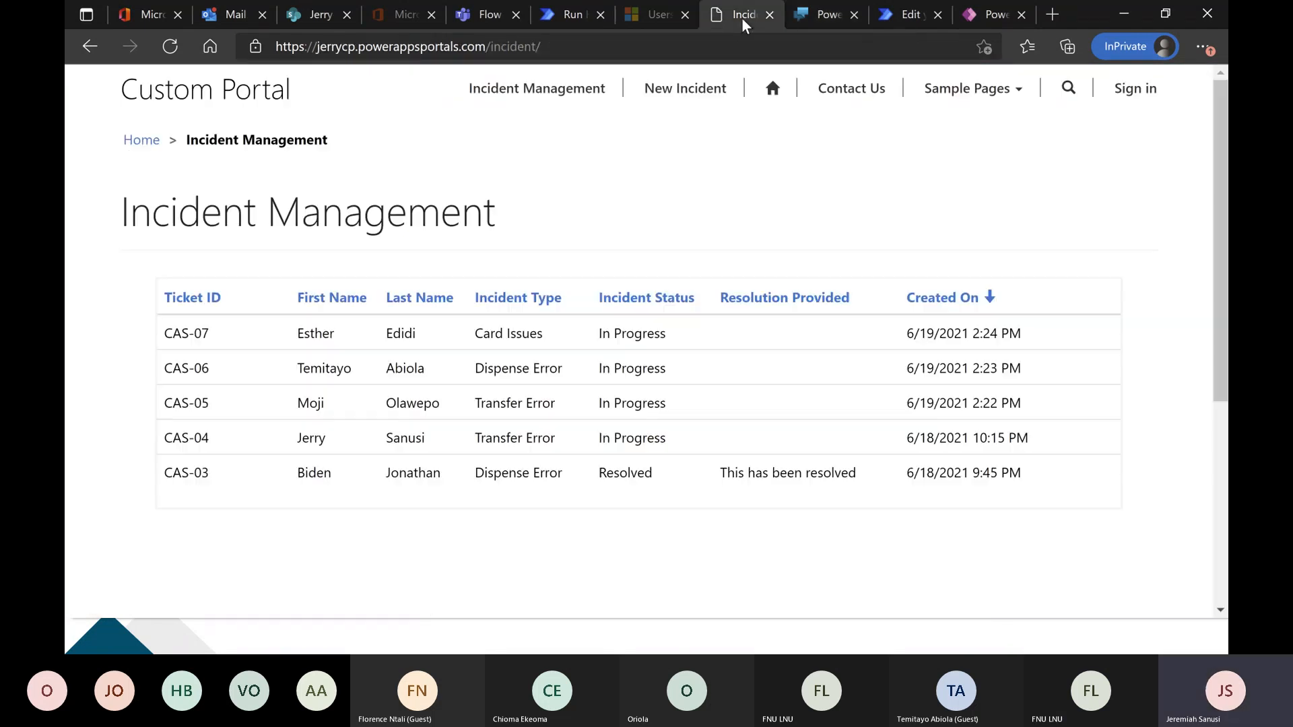
click(177, 50)
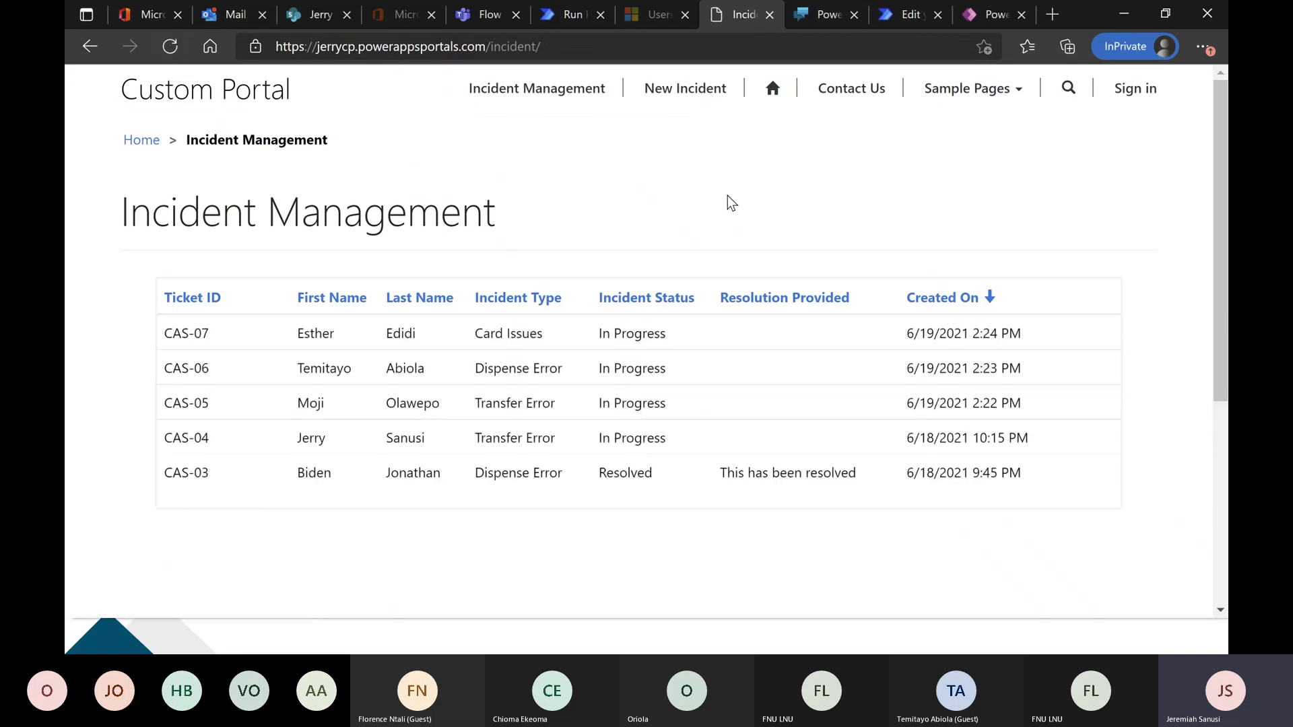
click(818, 18)
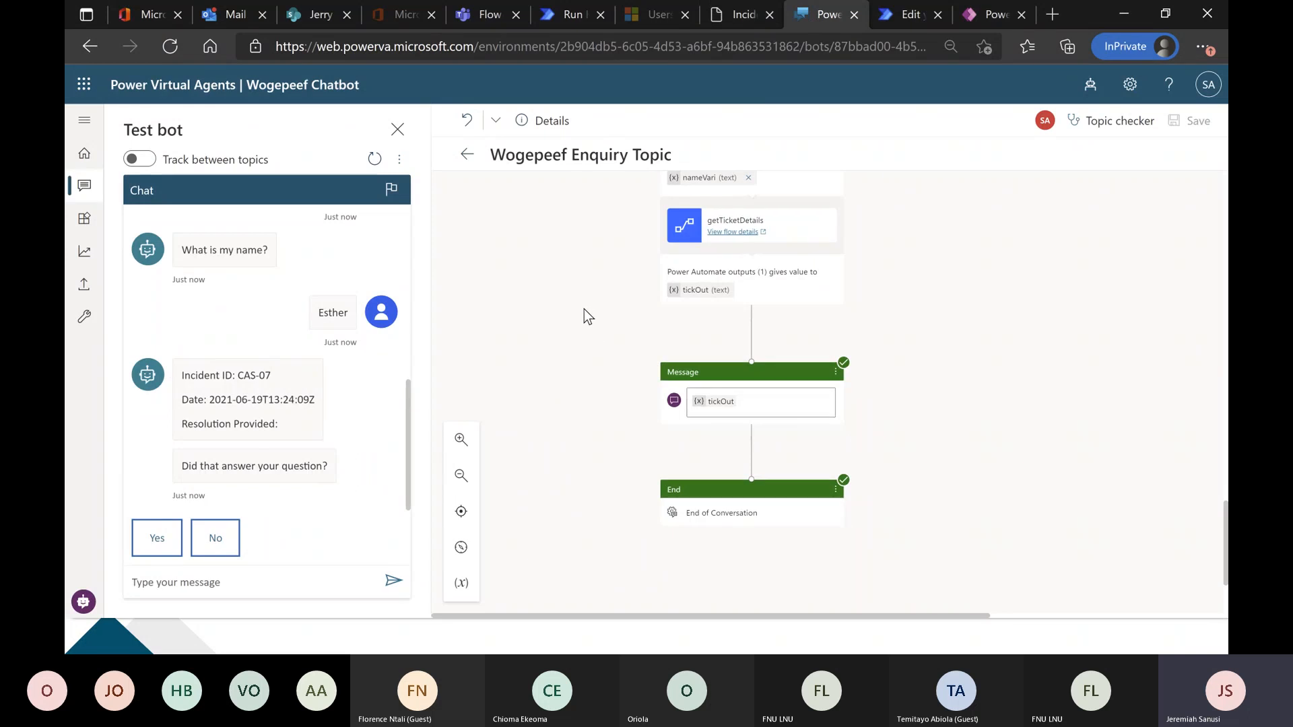
Close the test chat and review the Wogepeef Enquiry Topic from its trigger phrases to the "Would that be all?" question.
scroll(584, 309, up, 10)
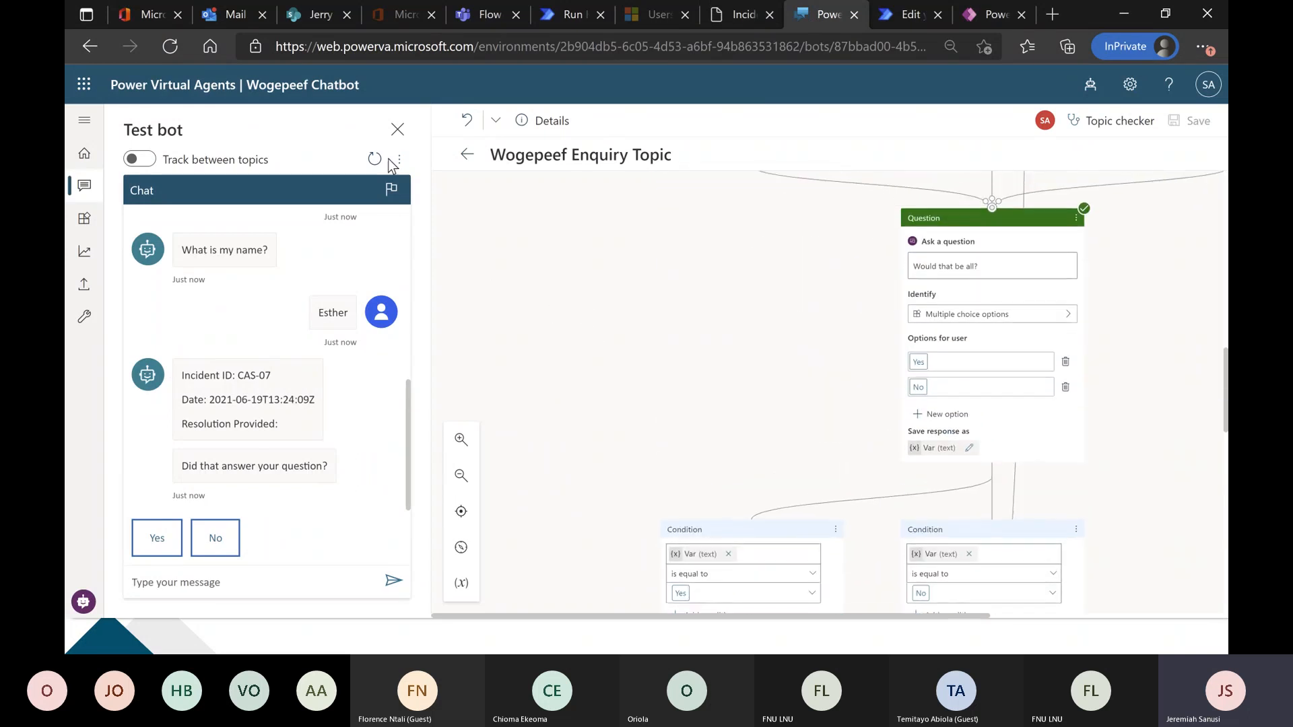
click(397, 128)
scroll(409, 341, up, 15)
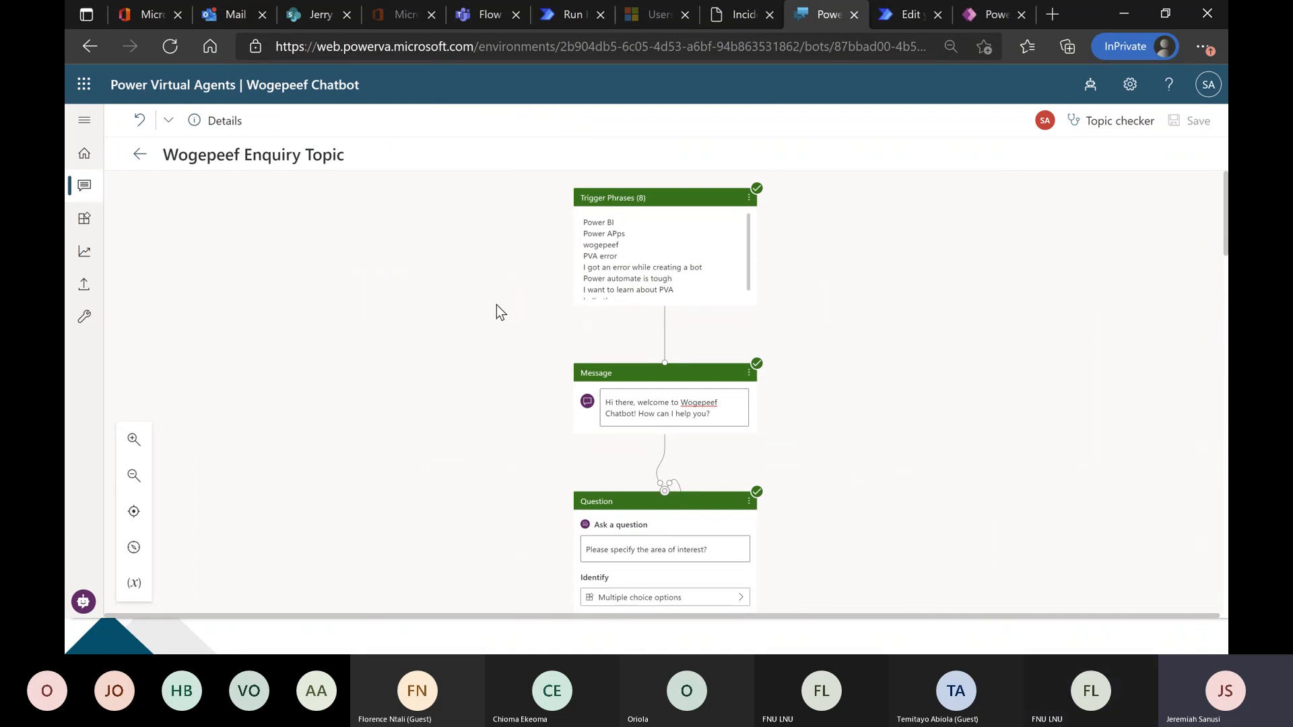
scroll(496, 305, down, 2)
scroll(498, 319, down, 1)
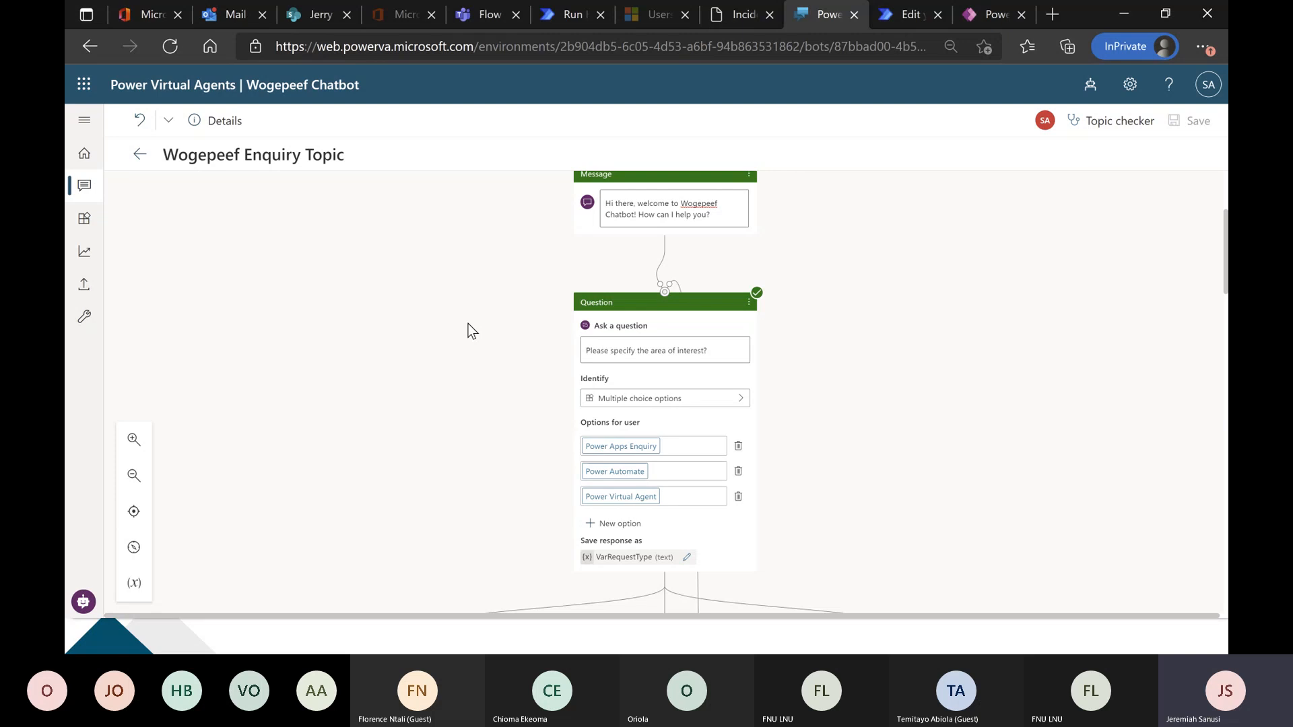
scroll(471, 330, down, 2)
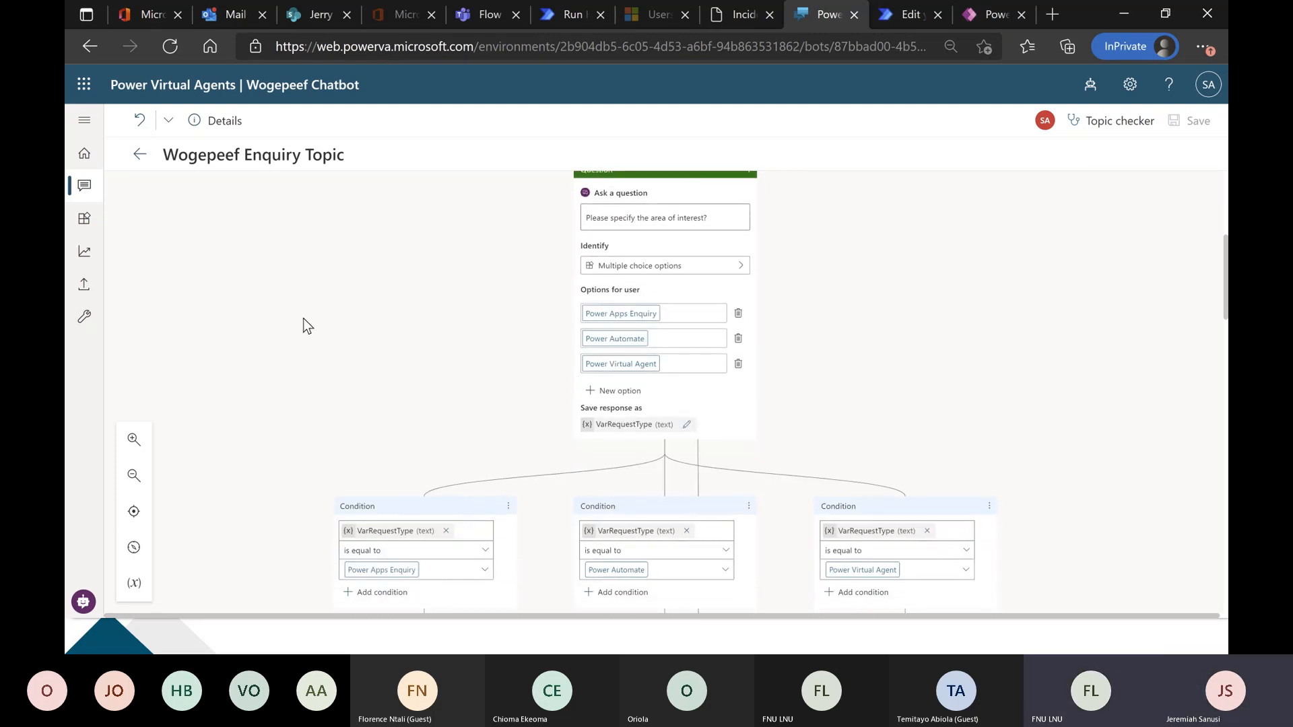
scroll(297, 325, down, 3)
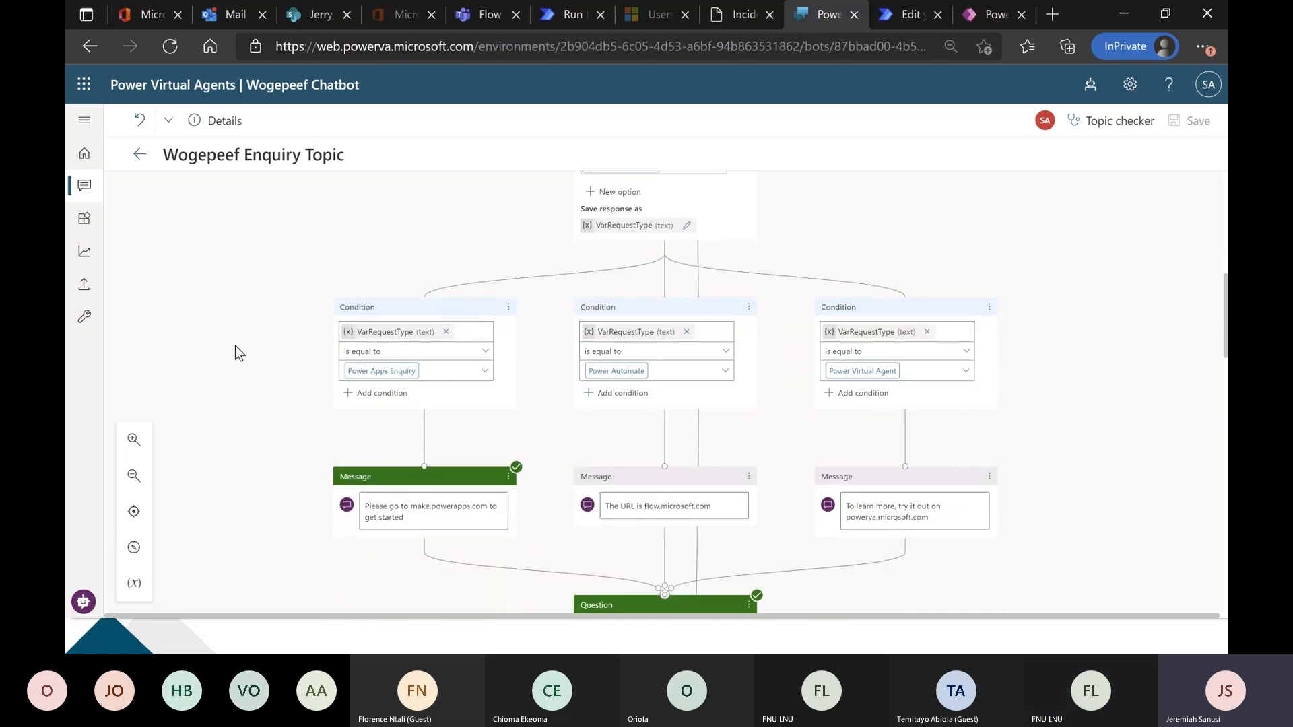
scroll(236, 345, down, 1)
scroll(236, 346, down, 1)
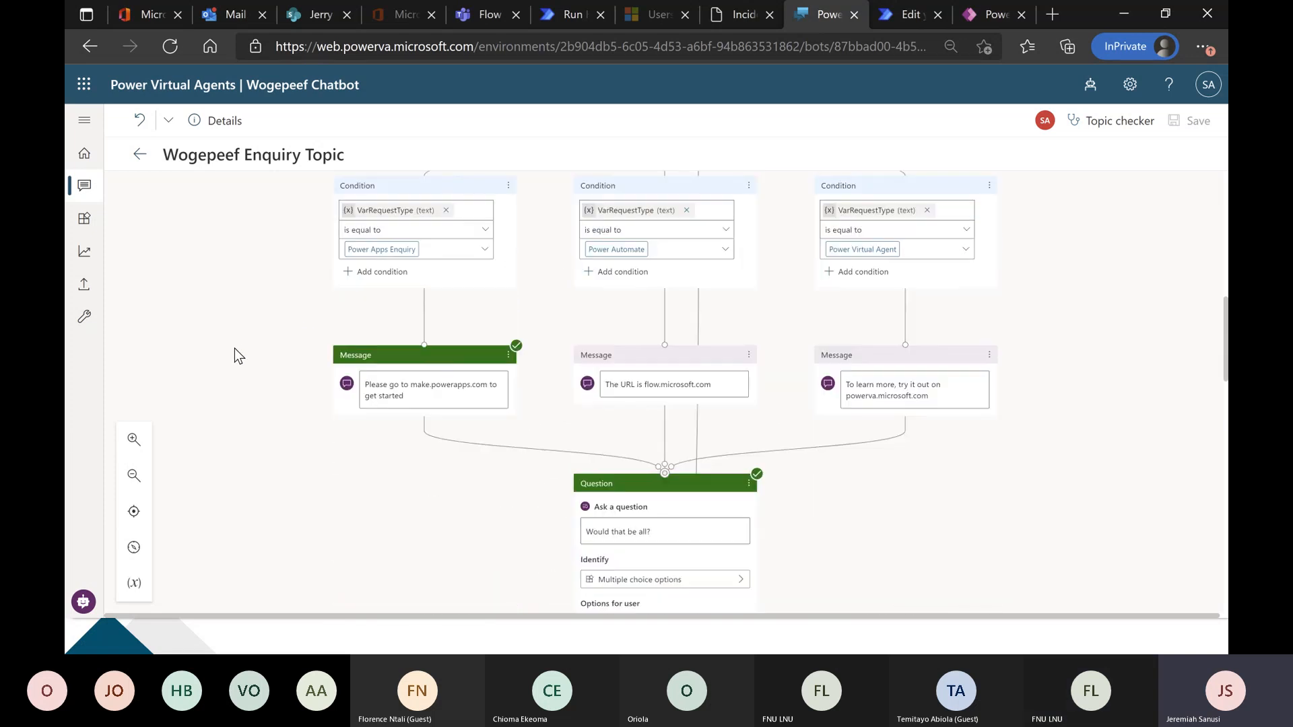
Review the "Would that be all?" question and its Yes and No branches down to the "What is my name?" question.
scroll(250, 391, down, 1)
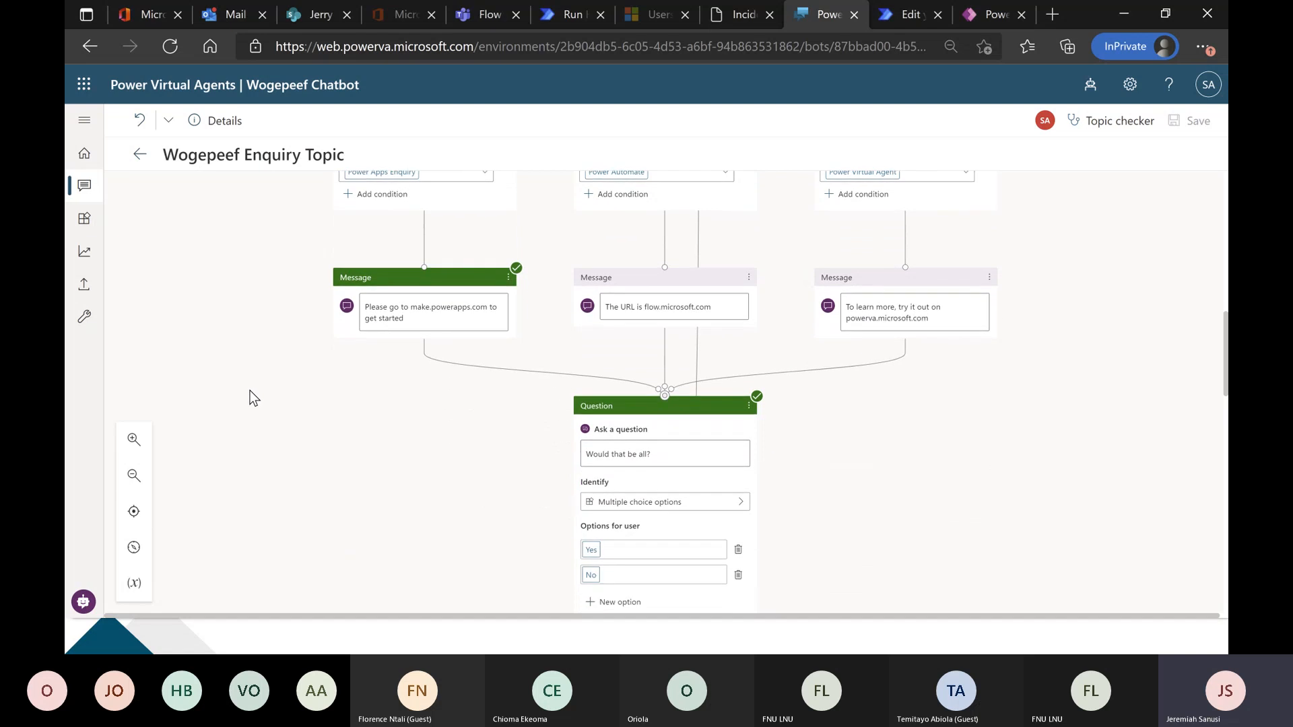
scroll(250, 391, down, 1)
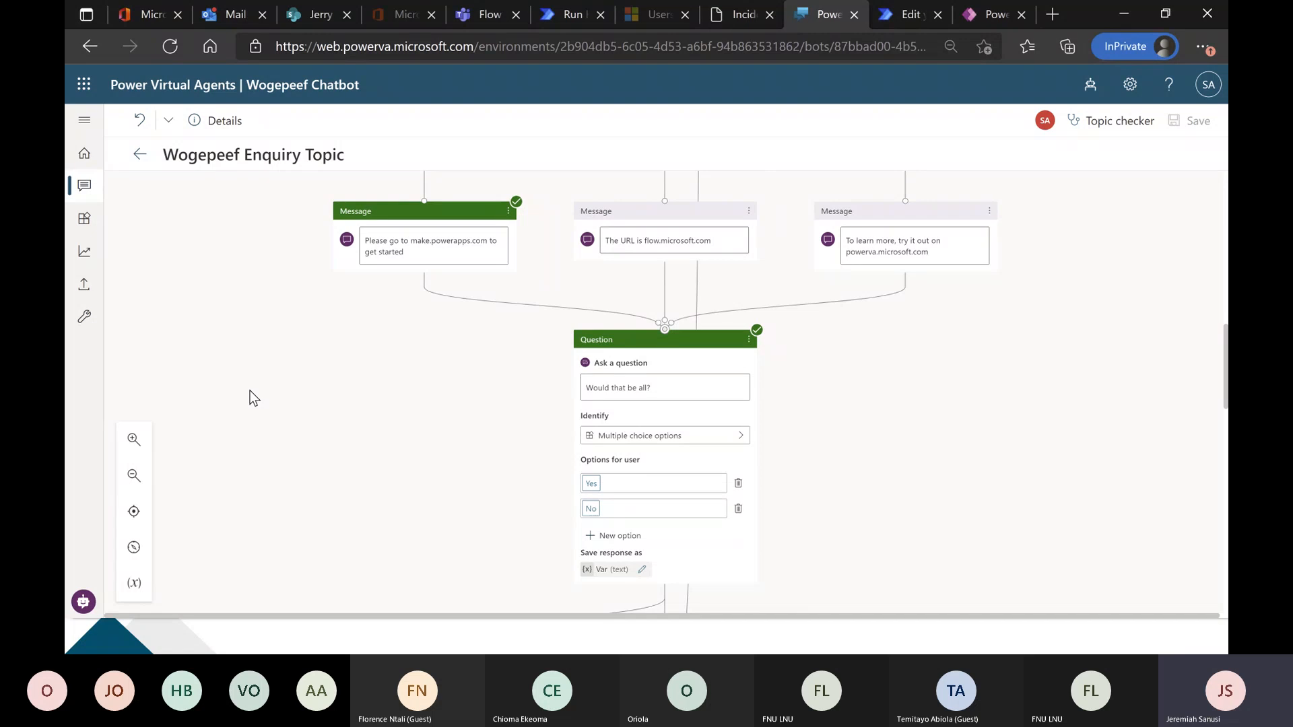
scroll(249, 390, down, 1)
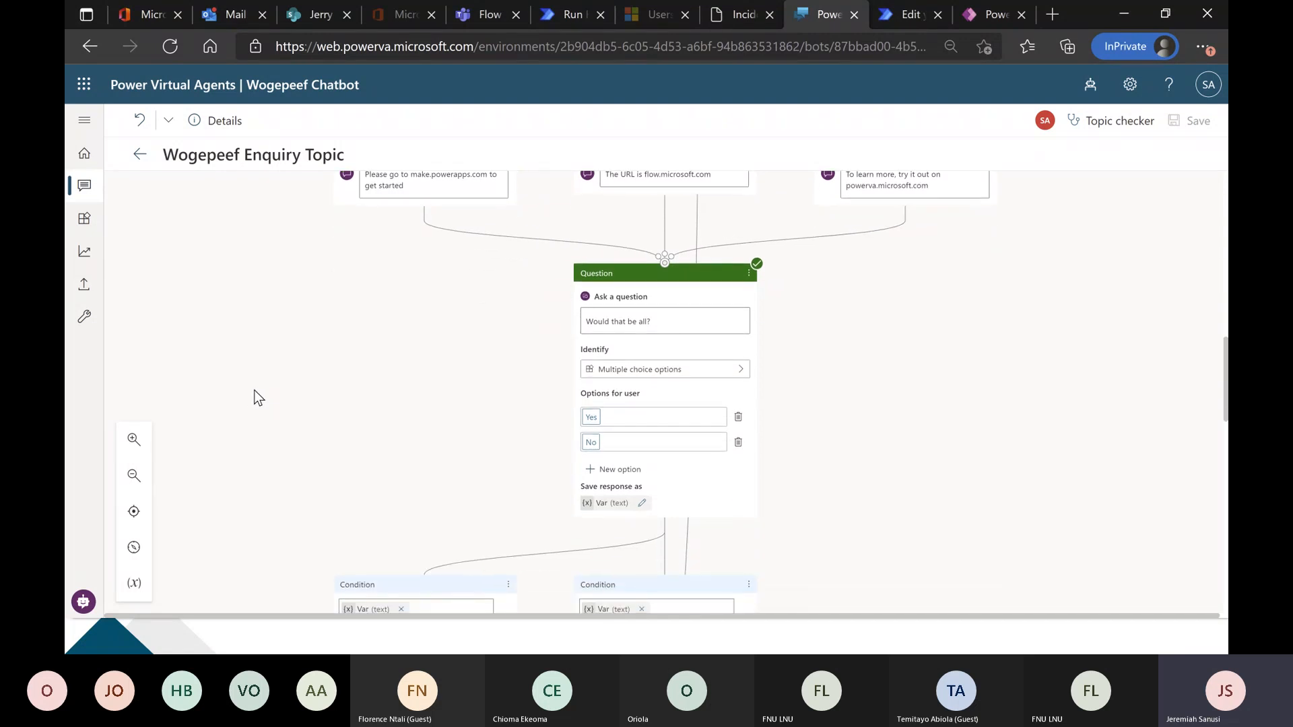
scroll(263, 397, down, 4)
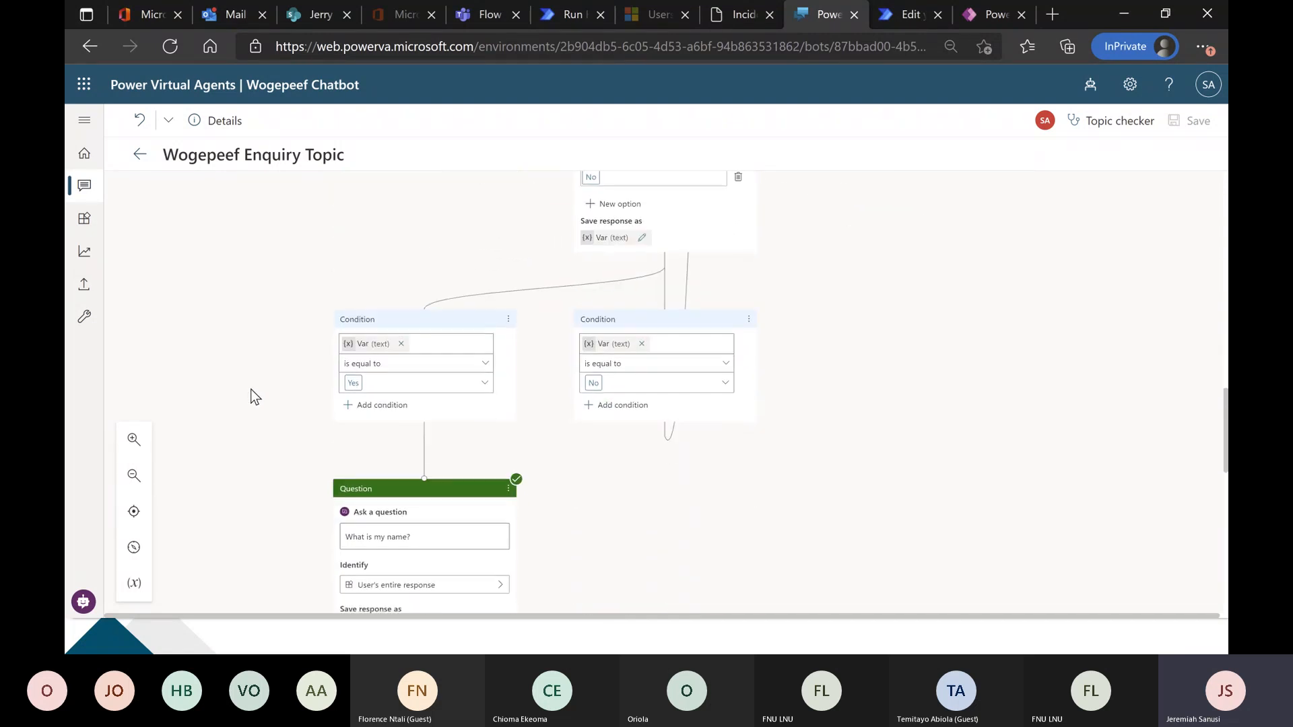
Review the topic from its trigger phrases through the area-of-interest question to the three VarRequestType condition branches and their messages.
scroll(253, 396, up, 1)
scroll(254, 396, up, 6)
scroll(268, 389, up, 5)
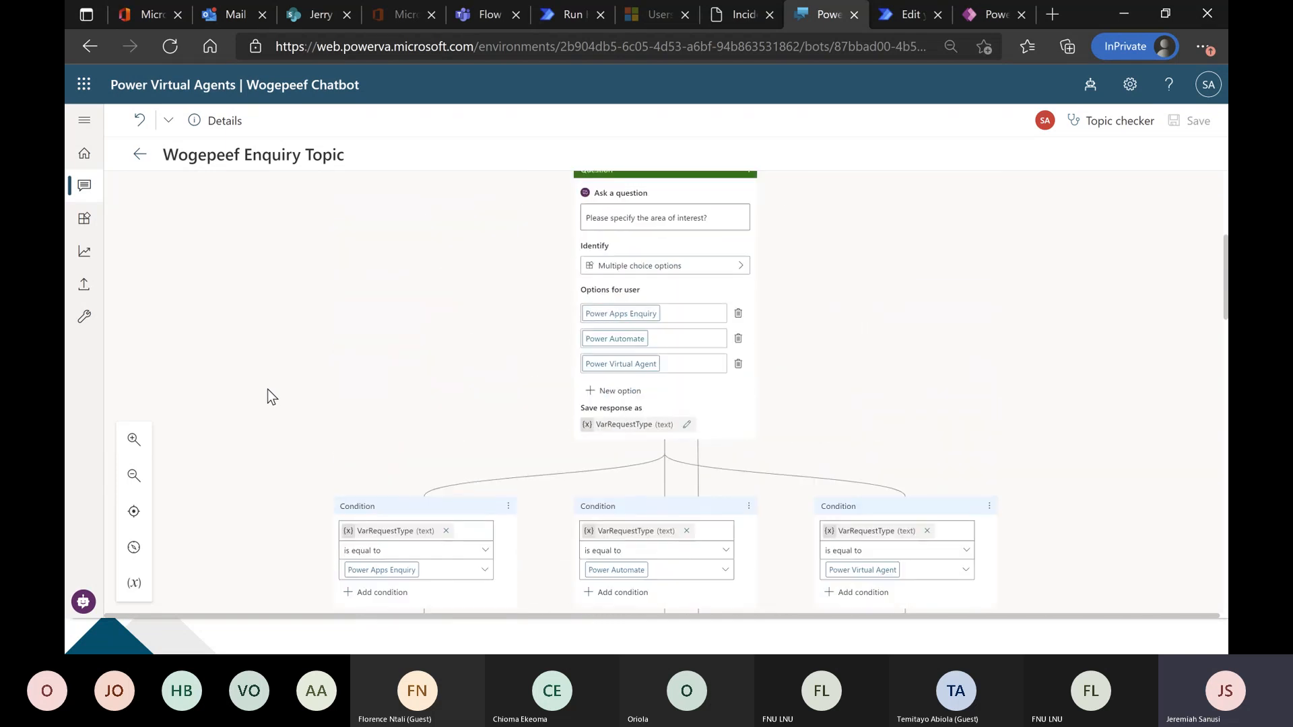
scroll(268, 389, up, 3)
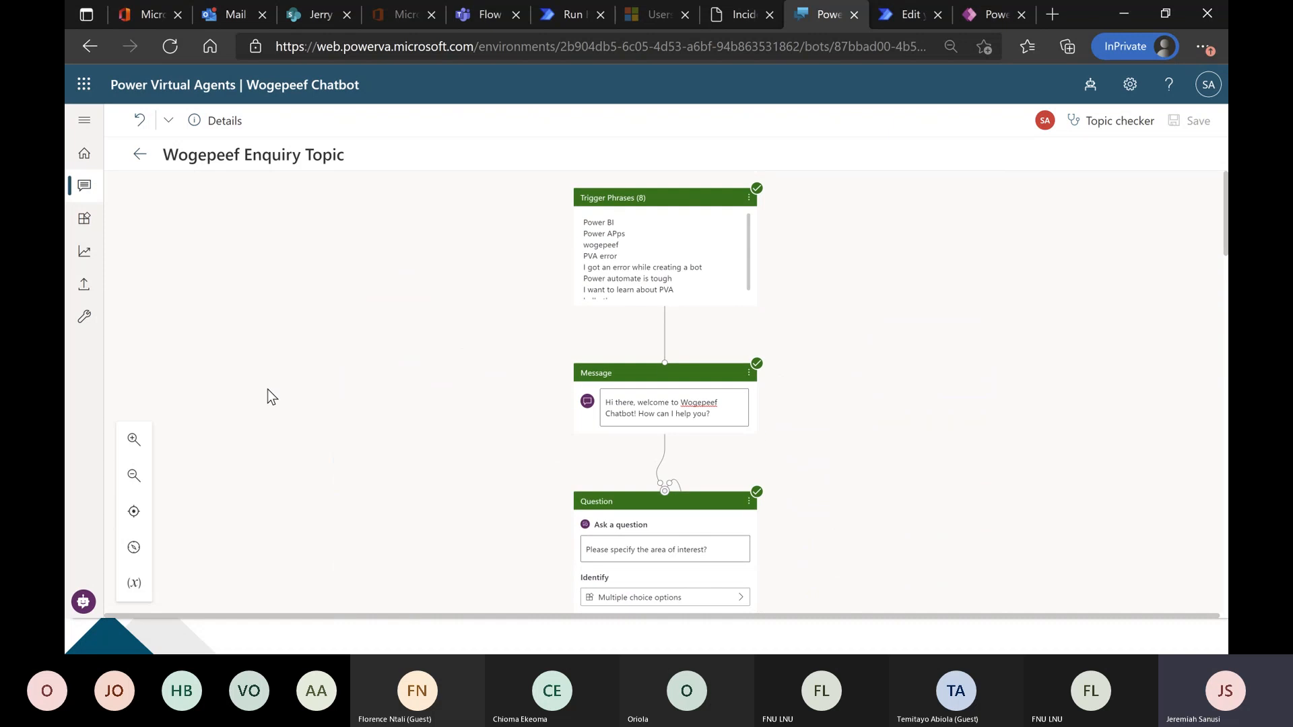
scroll(268, 391, down, 3)
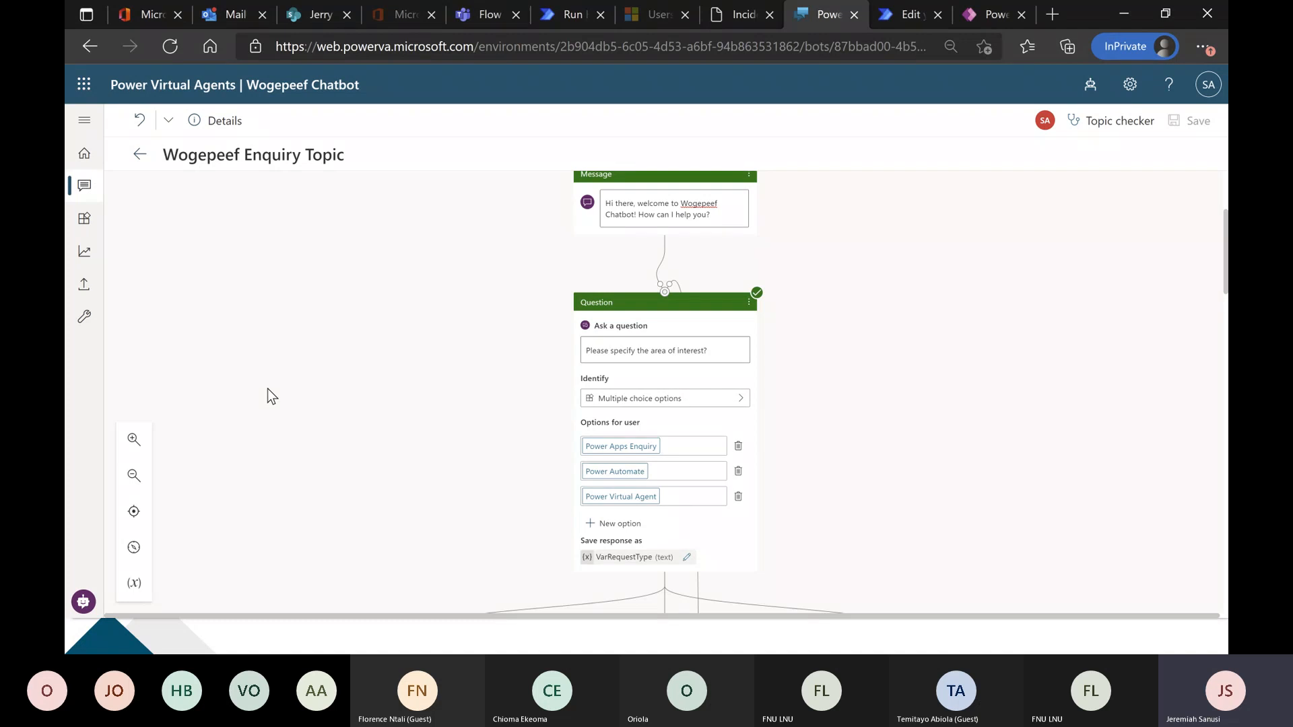
scroll(268, 391, up, 3)
scroll(268, 391, down, 7)
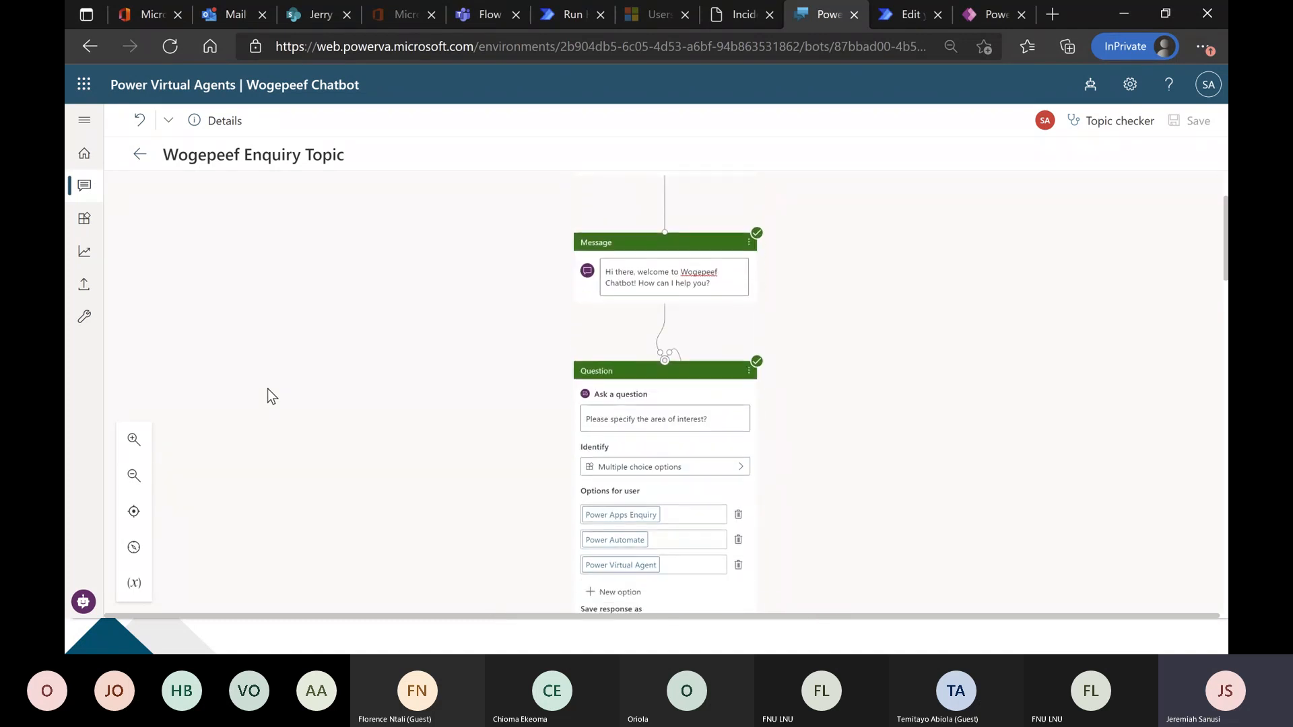
scroll(267, 389, down, 1)
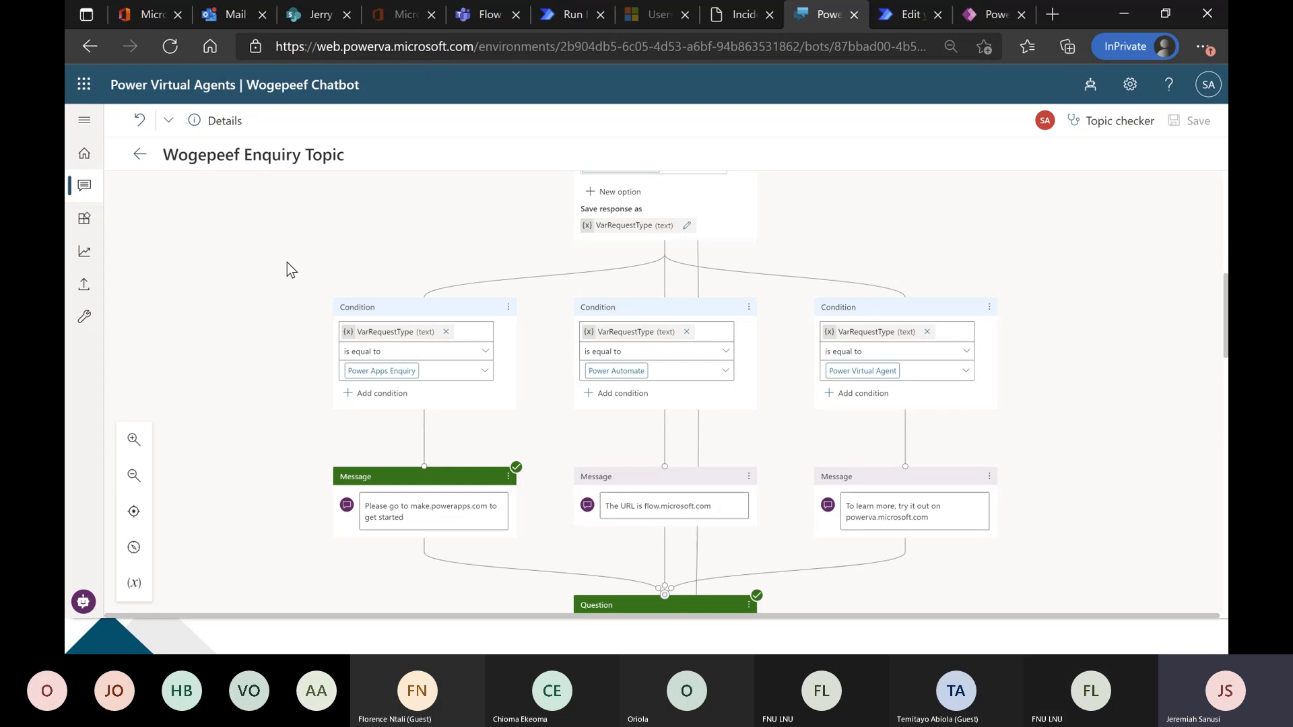
Switch to the getTicketDetails flow in Power Automate and review its actions from the Power Virtual Agents trigger to Apply to each.
click(903, 14)
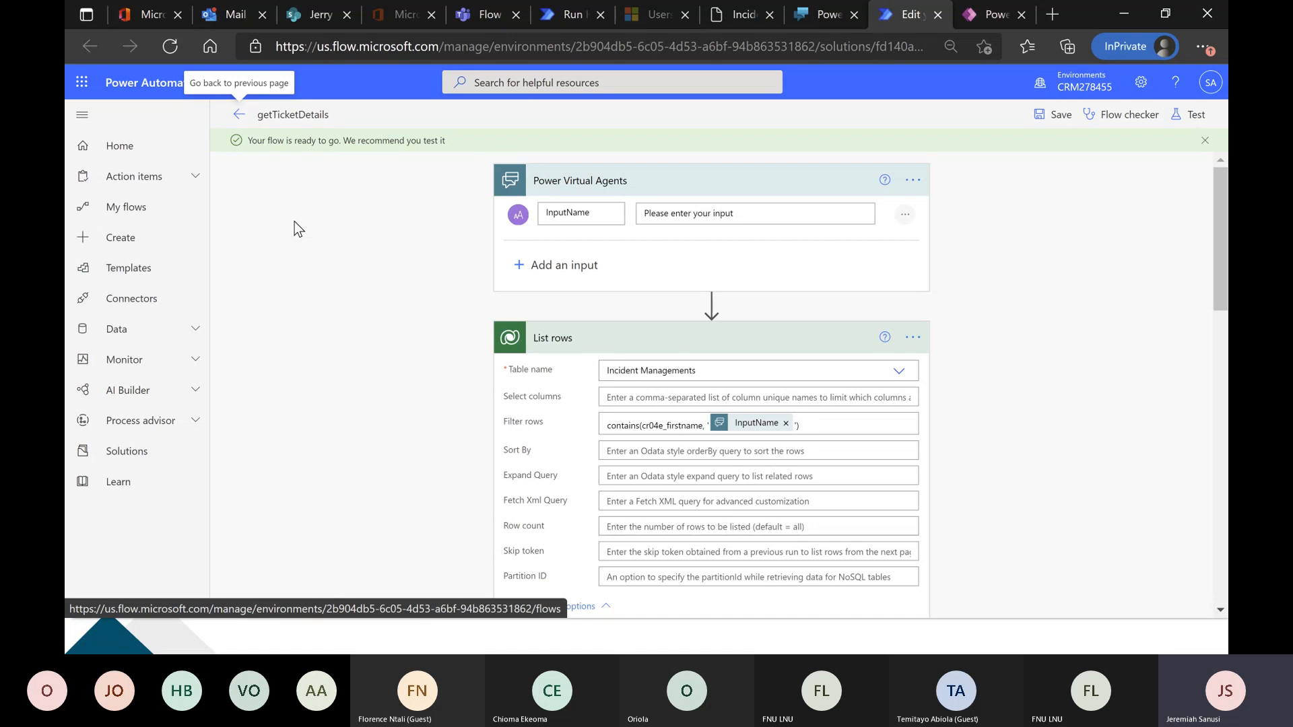
scroll(294, 220, down, 5)
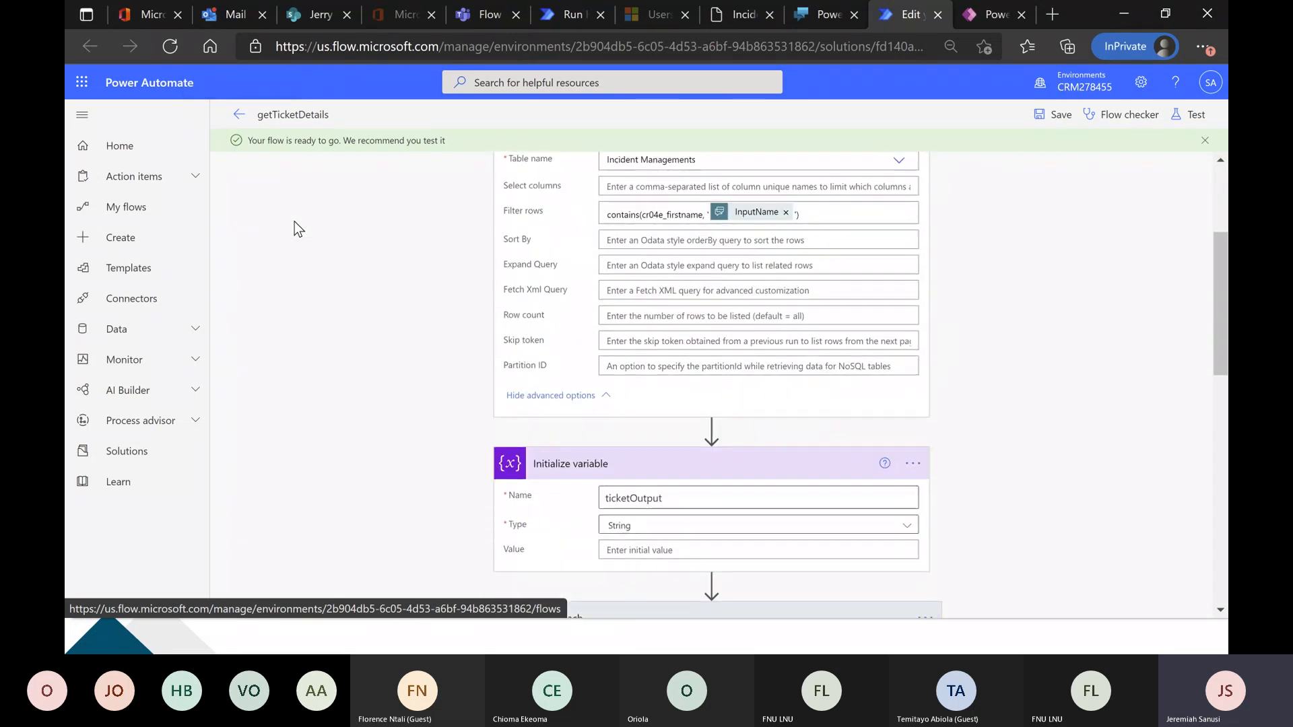
scroll(294, 221, down, 1)
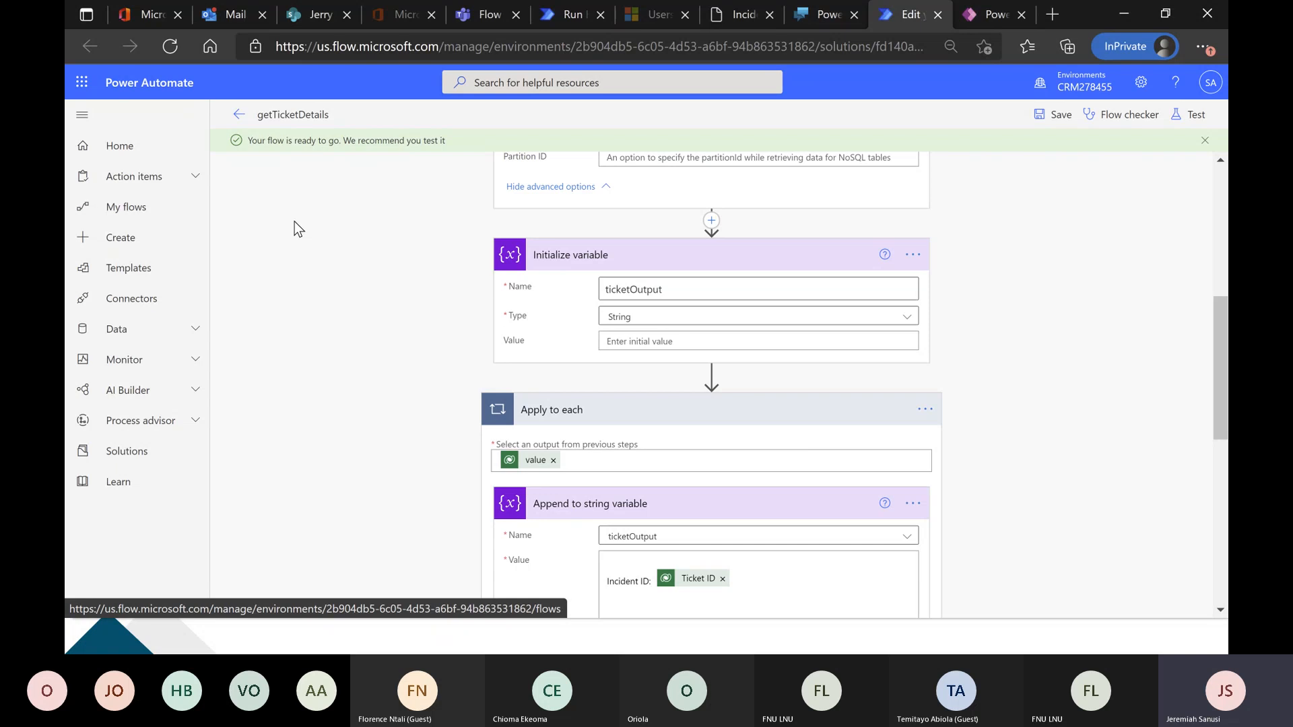
scroll(294, 221, up, 6)
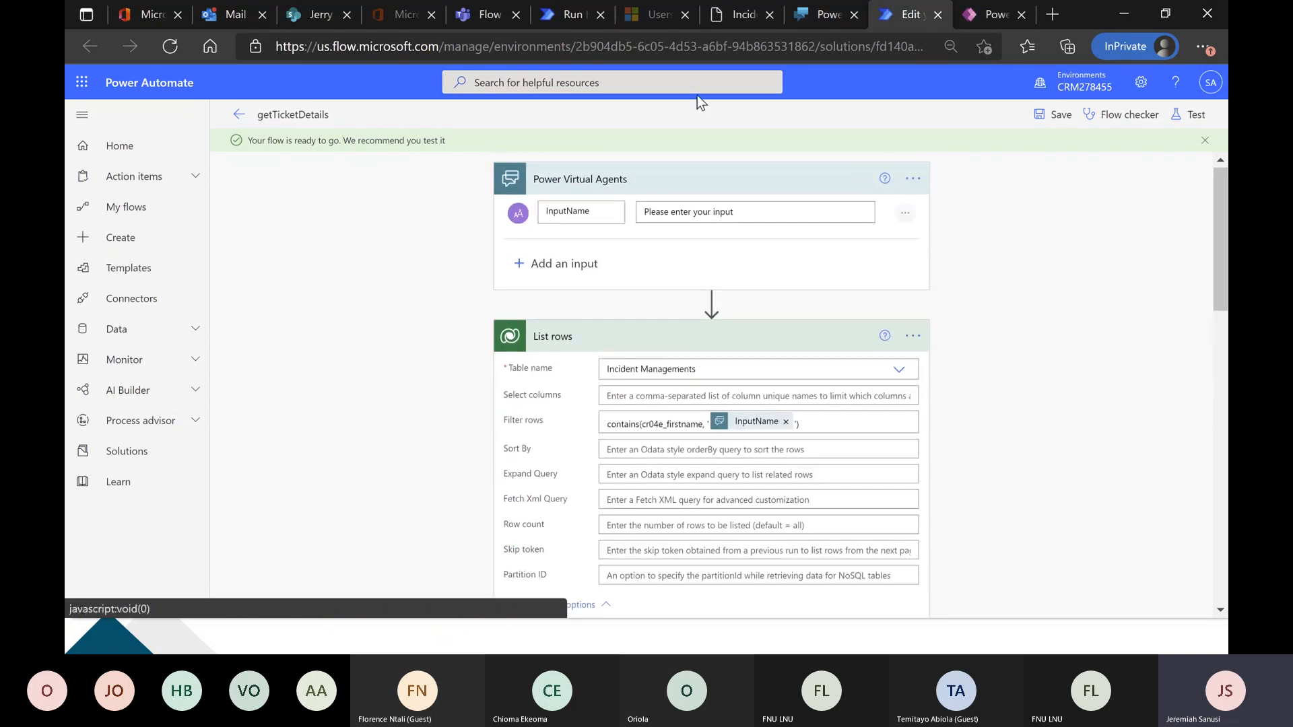
Reload the portal's Incident Management list and return to the area-of-interest question of the Wogepeef Enquiry Topic in Power Virtual Agents.
click(724, 14)
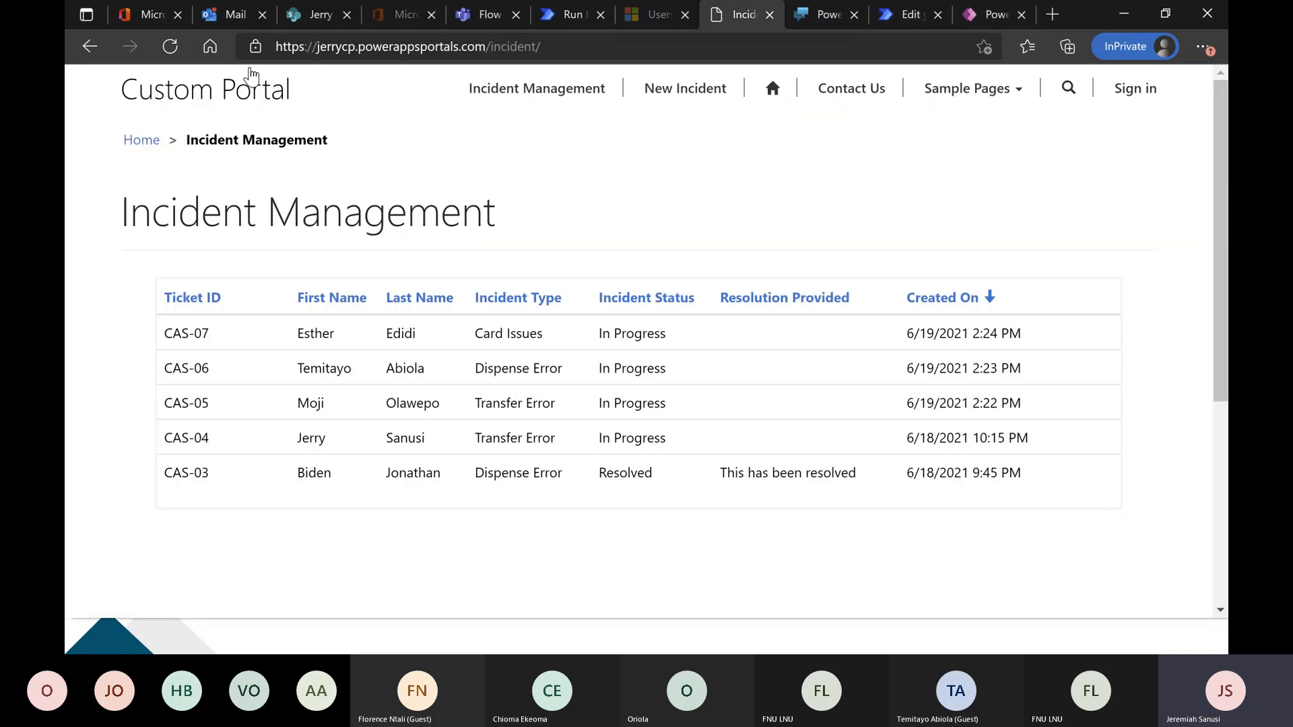
click(170, 46)
click(909, 20)
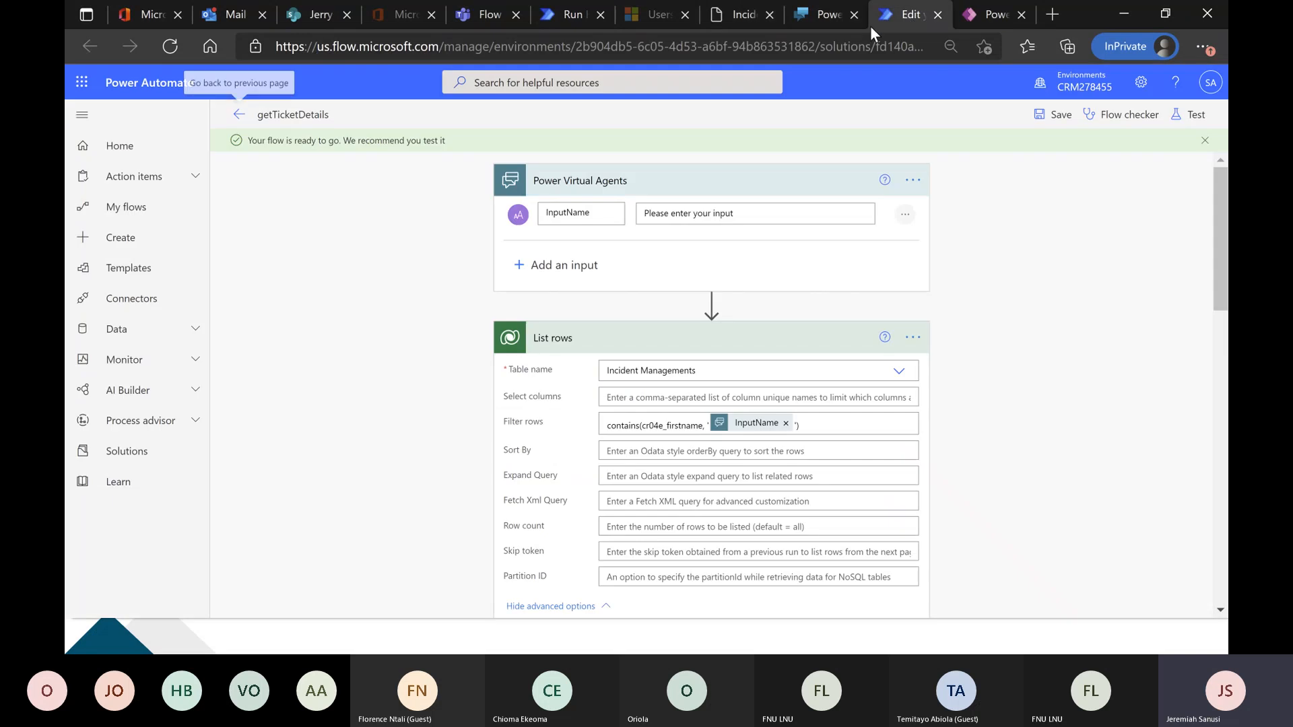
click(824, 15)
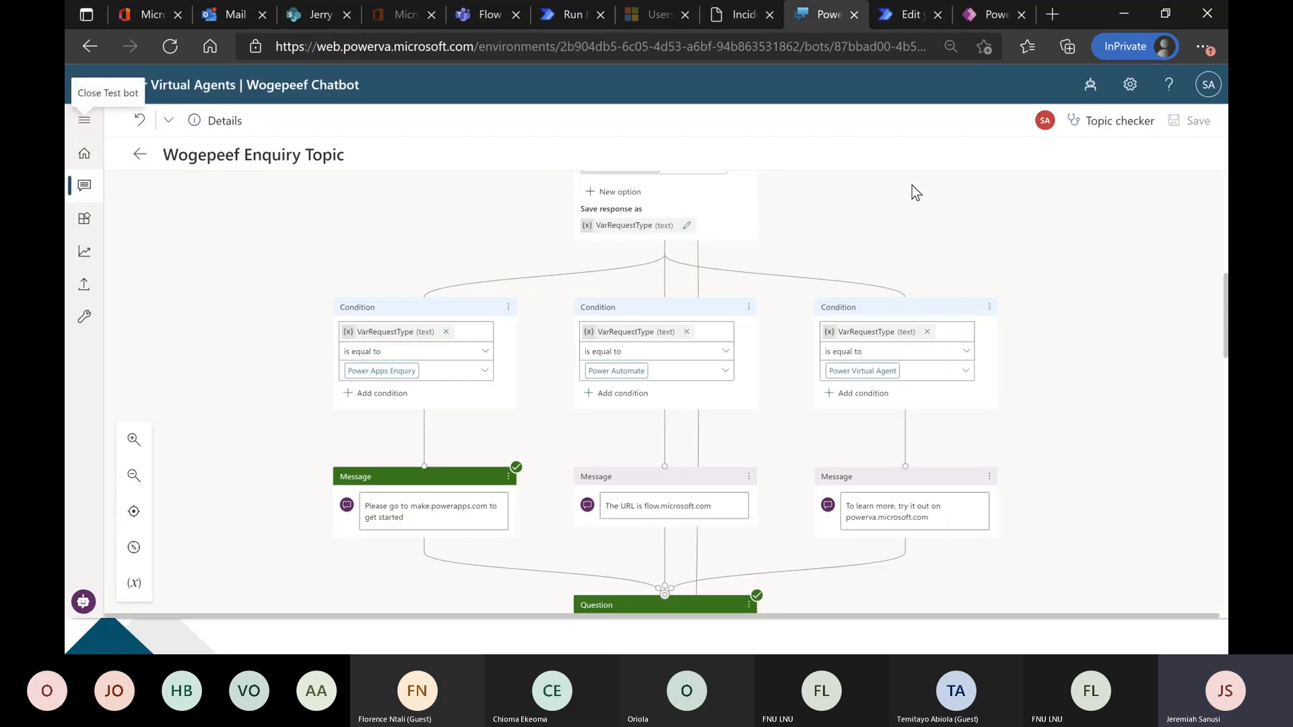
scroll(899, 202, up, 5)
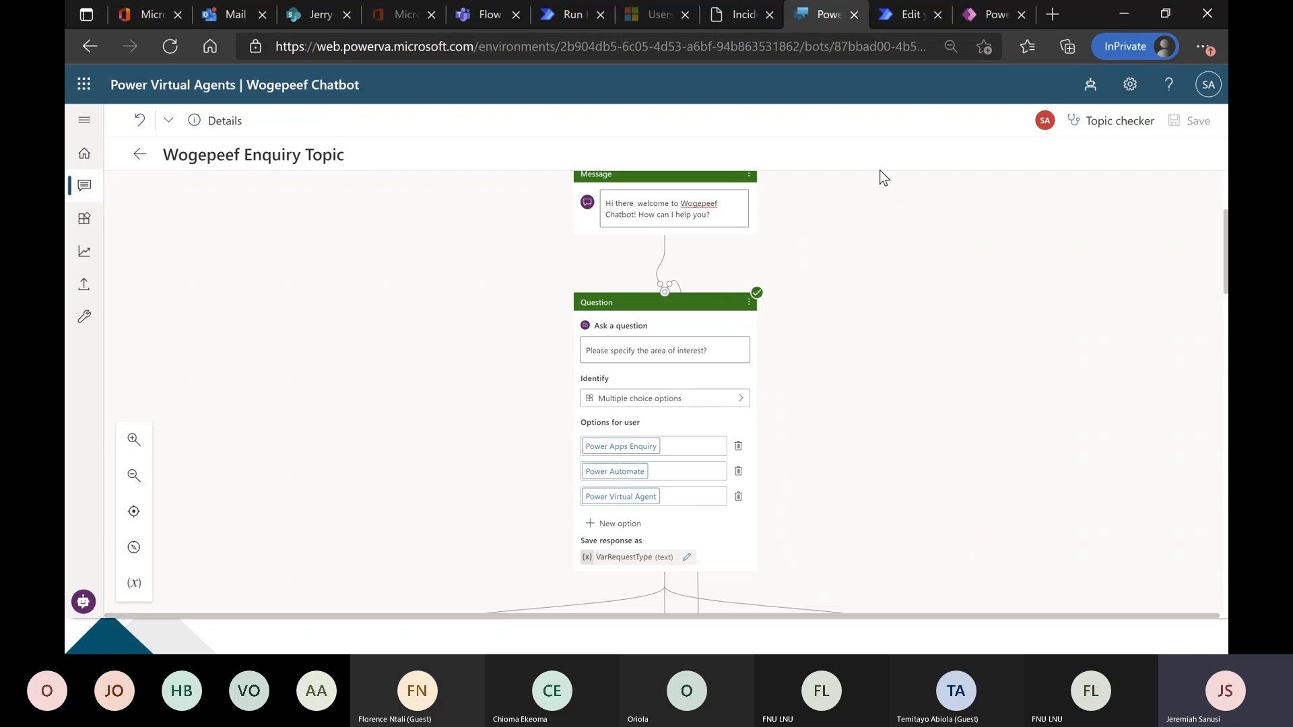
In Power Automate, expand the "When a new email arrives (V3)" trigger in the invoice flow's run and open that flow for editing.
click(898, 20)
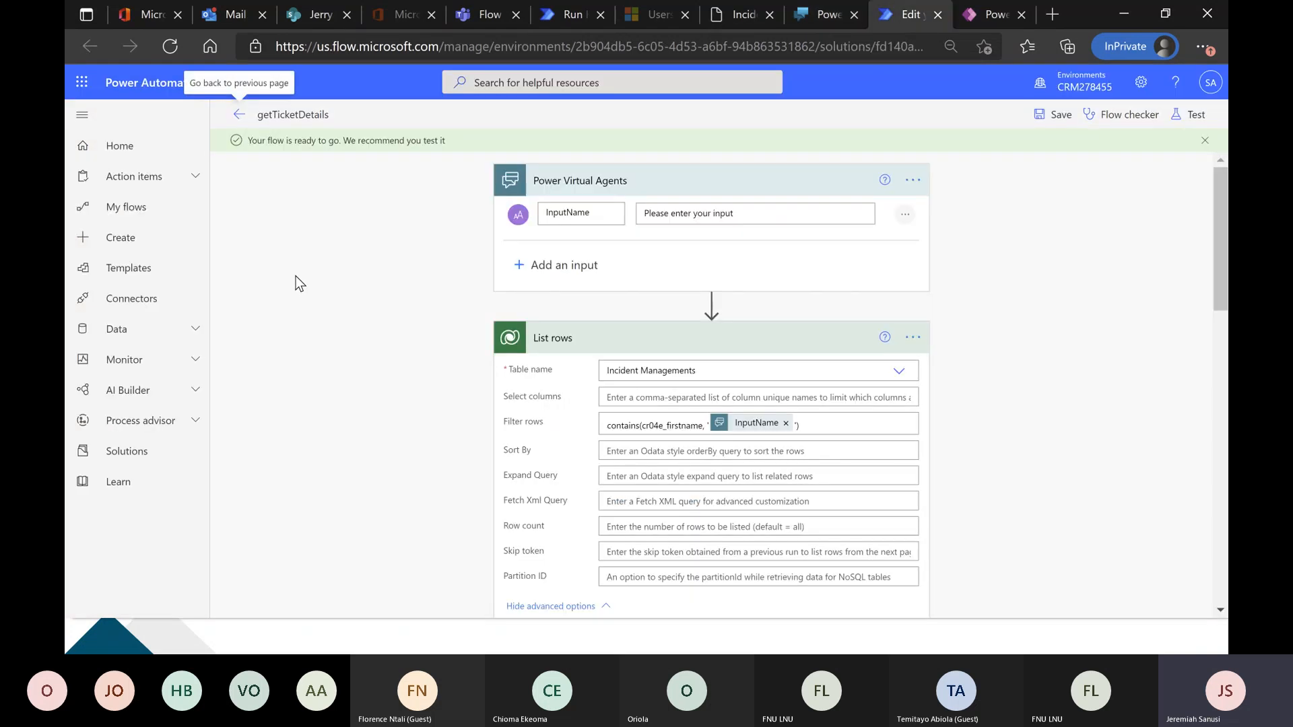
click(174, 219)
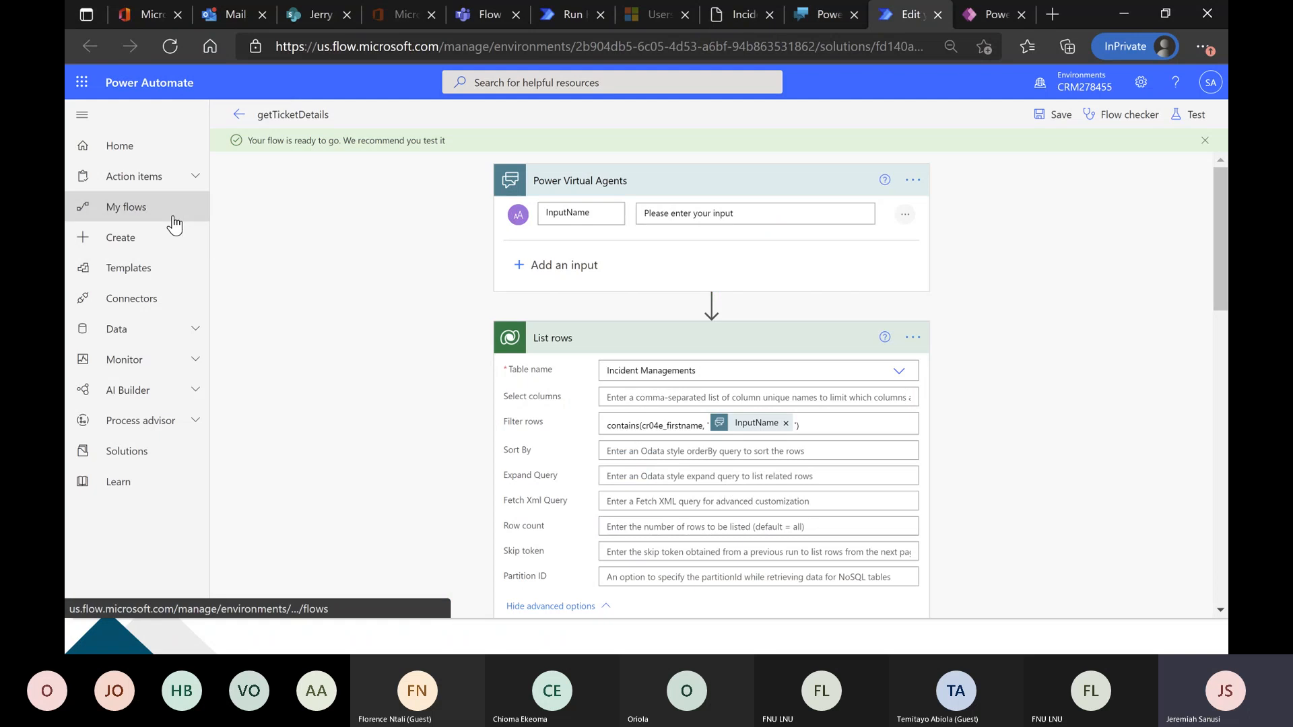
click(799, 185)
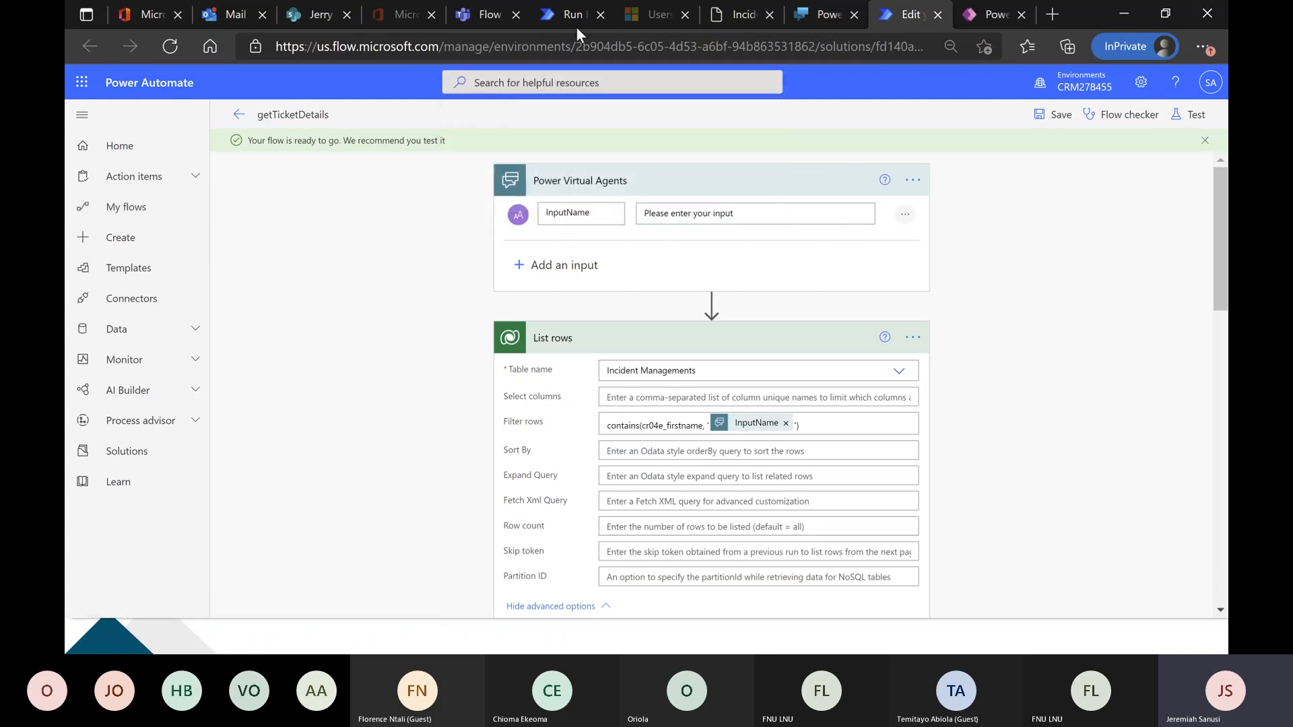
click(576, 14)
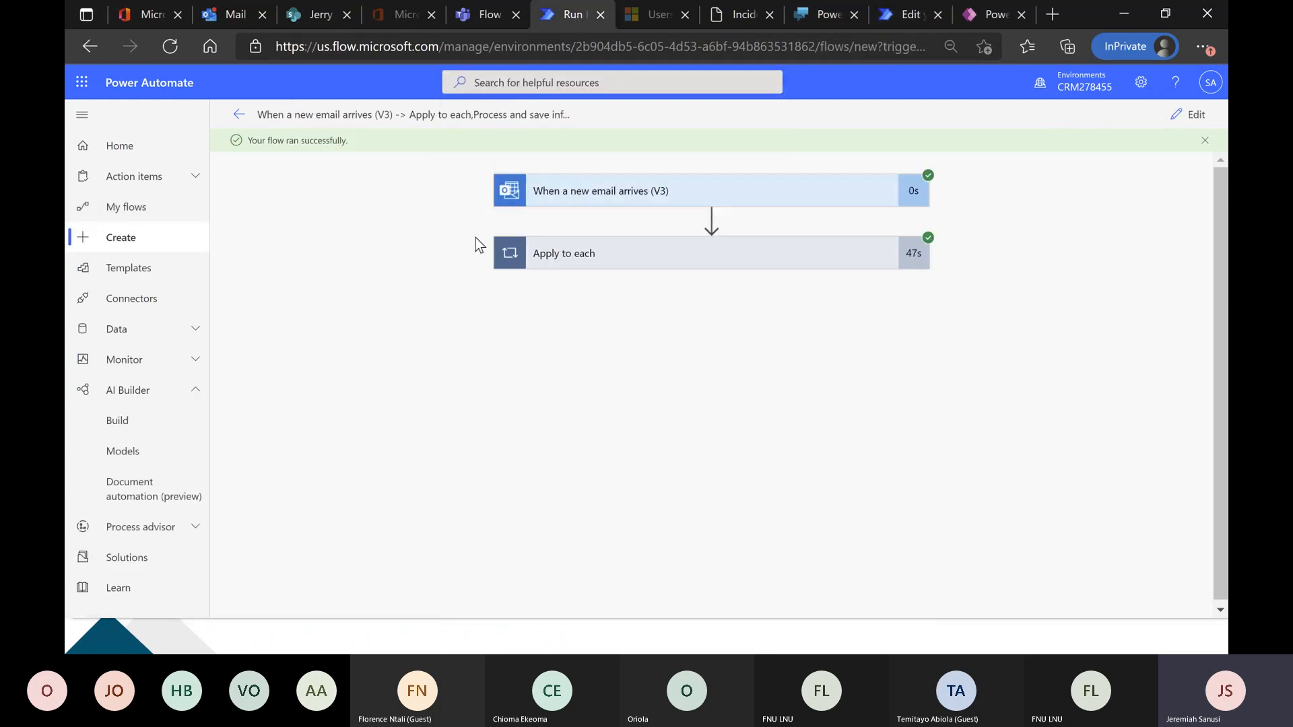
click(611, 196)
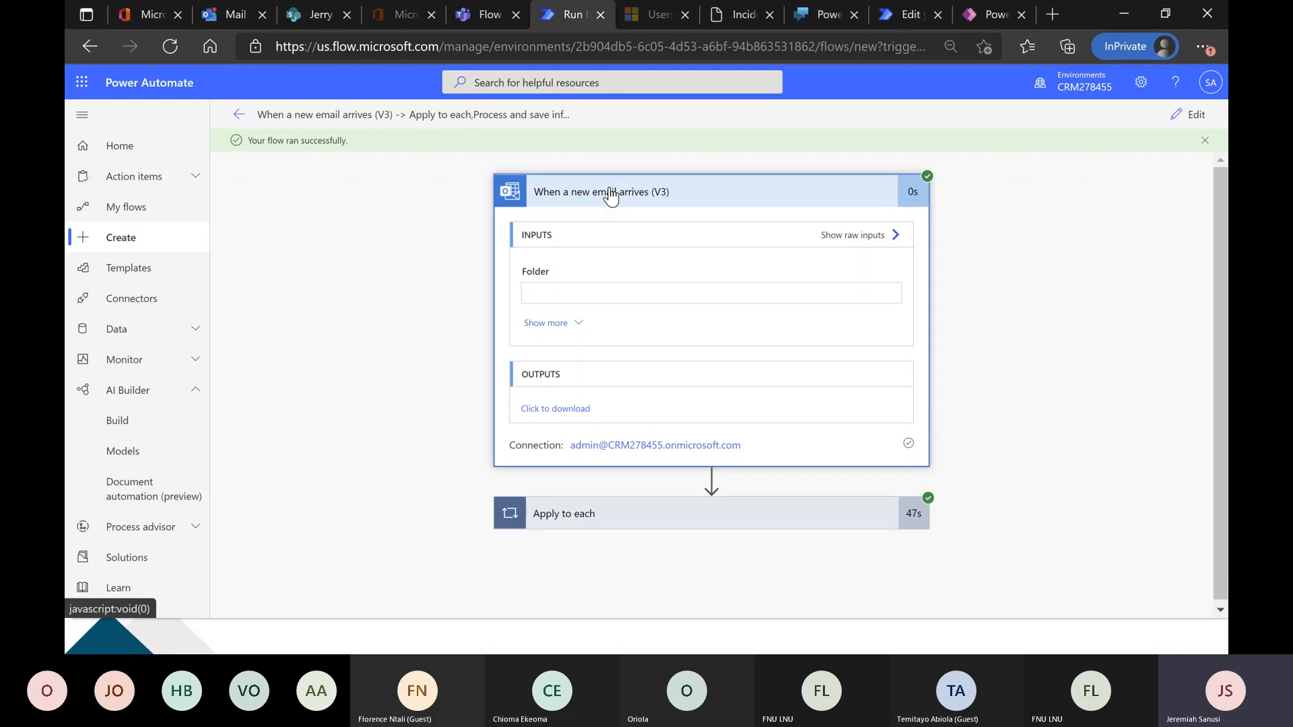
click(1187, 116)
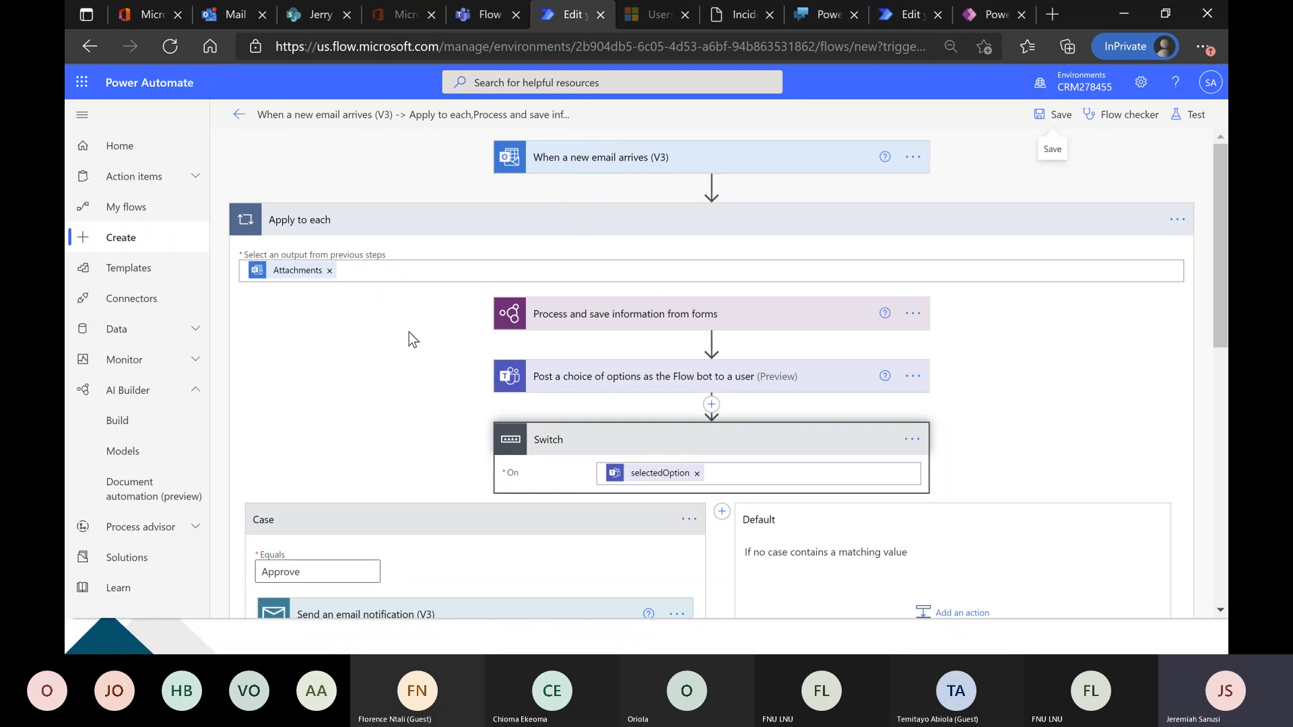
Review the email flow's Switch, its Approve case and the Create item field mappings for the Wogepeef Invoice Table list.
scroll(425, 342, down, 1)
scroll(424, 342, down, 1)
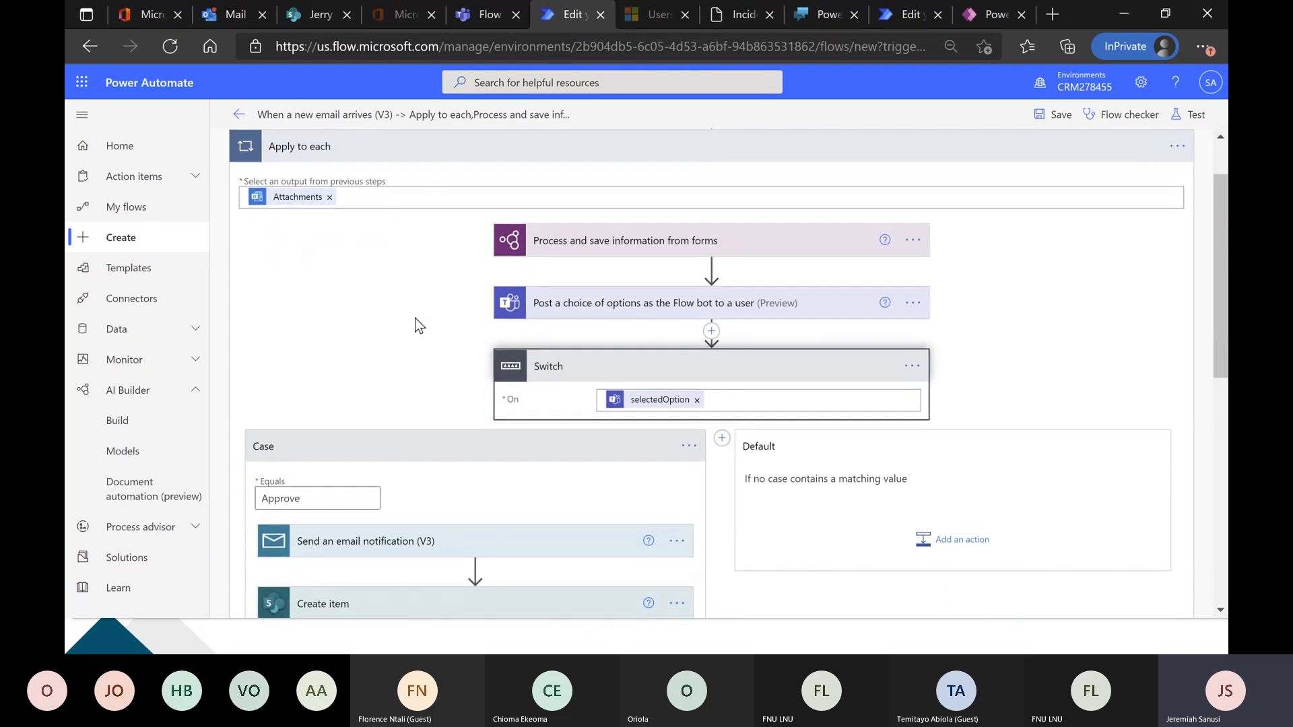
scroll(414, 318, down, 3)
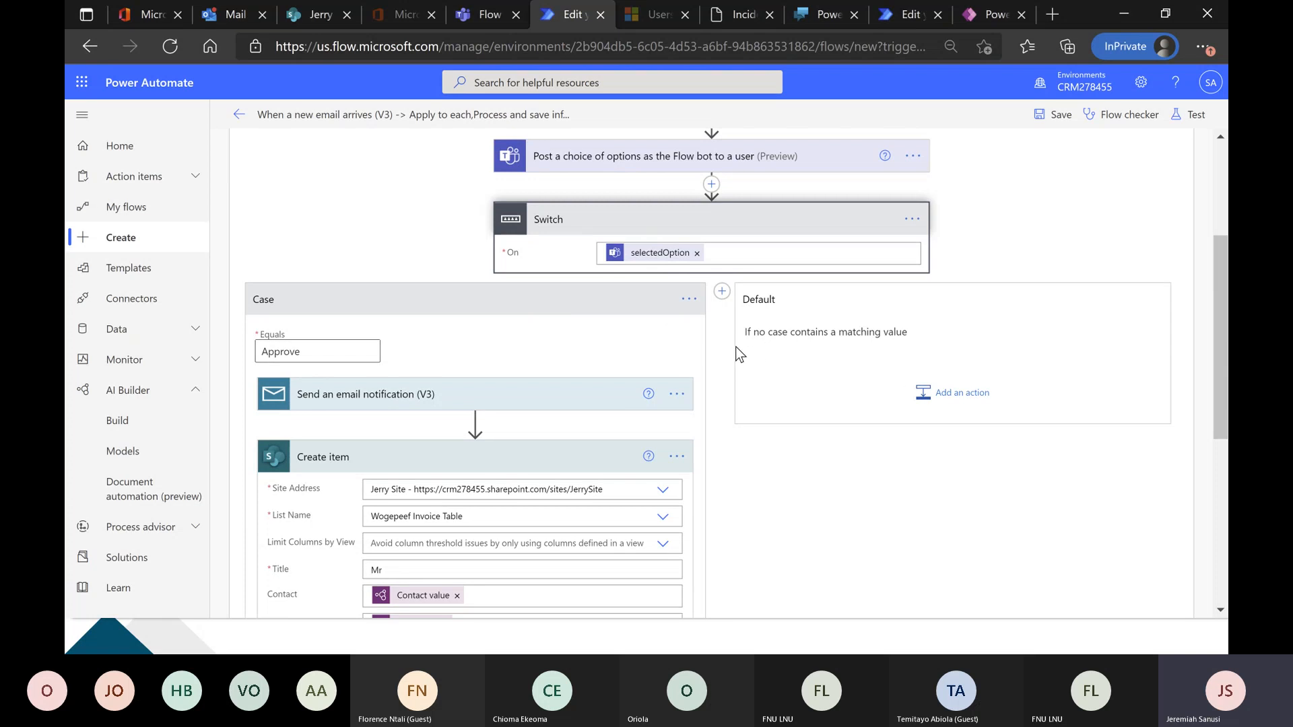
scroll(556, 336, down, 3)
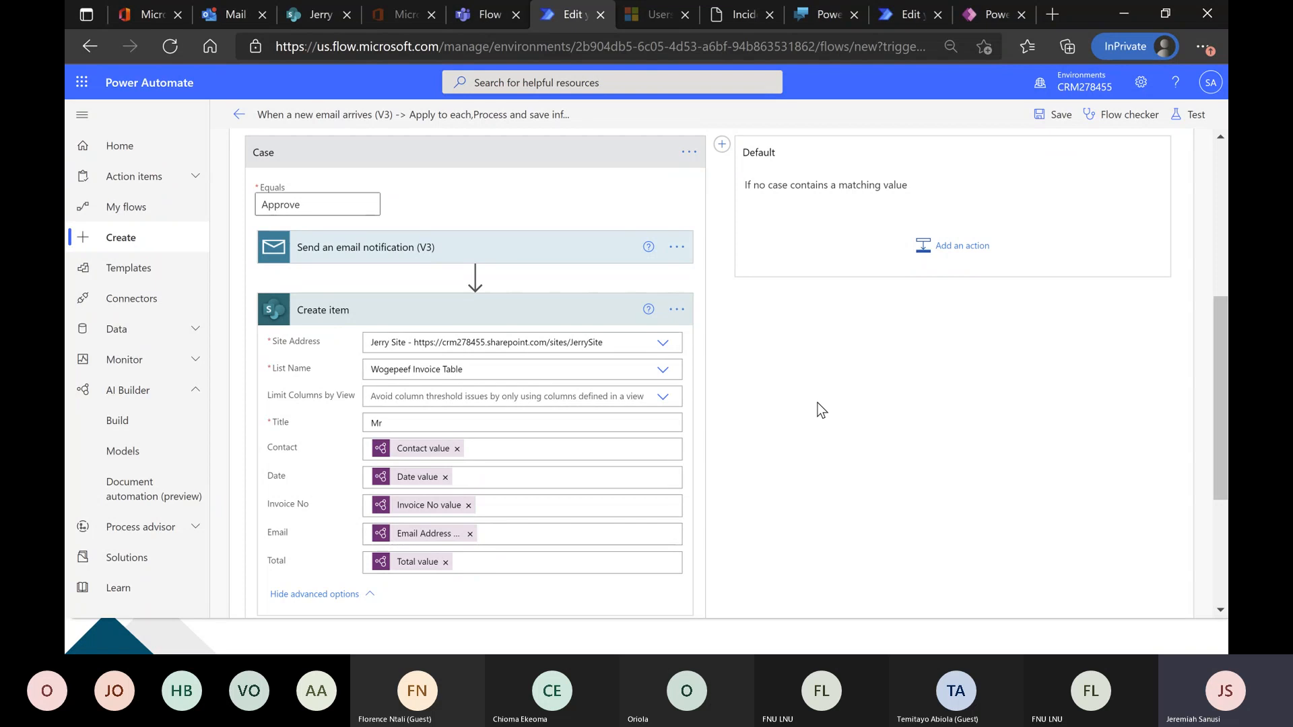
scroll(817, 402, up, 5)
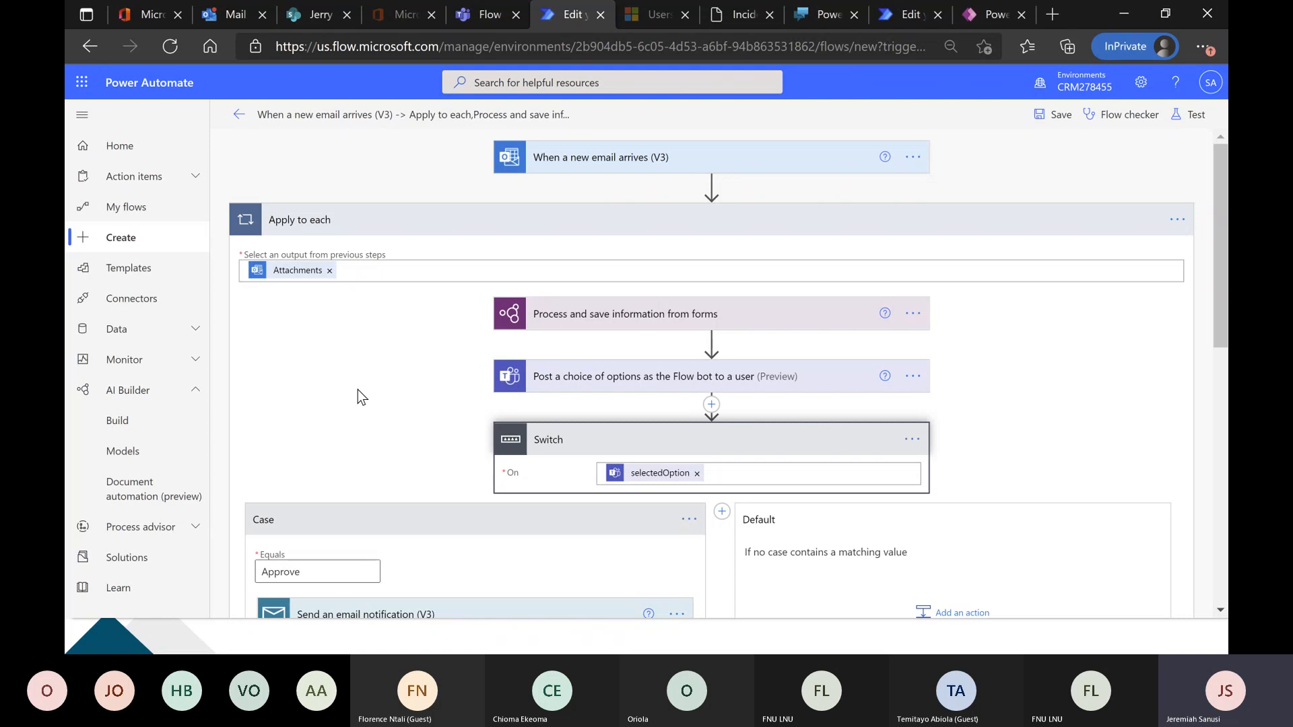
scroll(358, 389, down, 3)
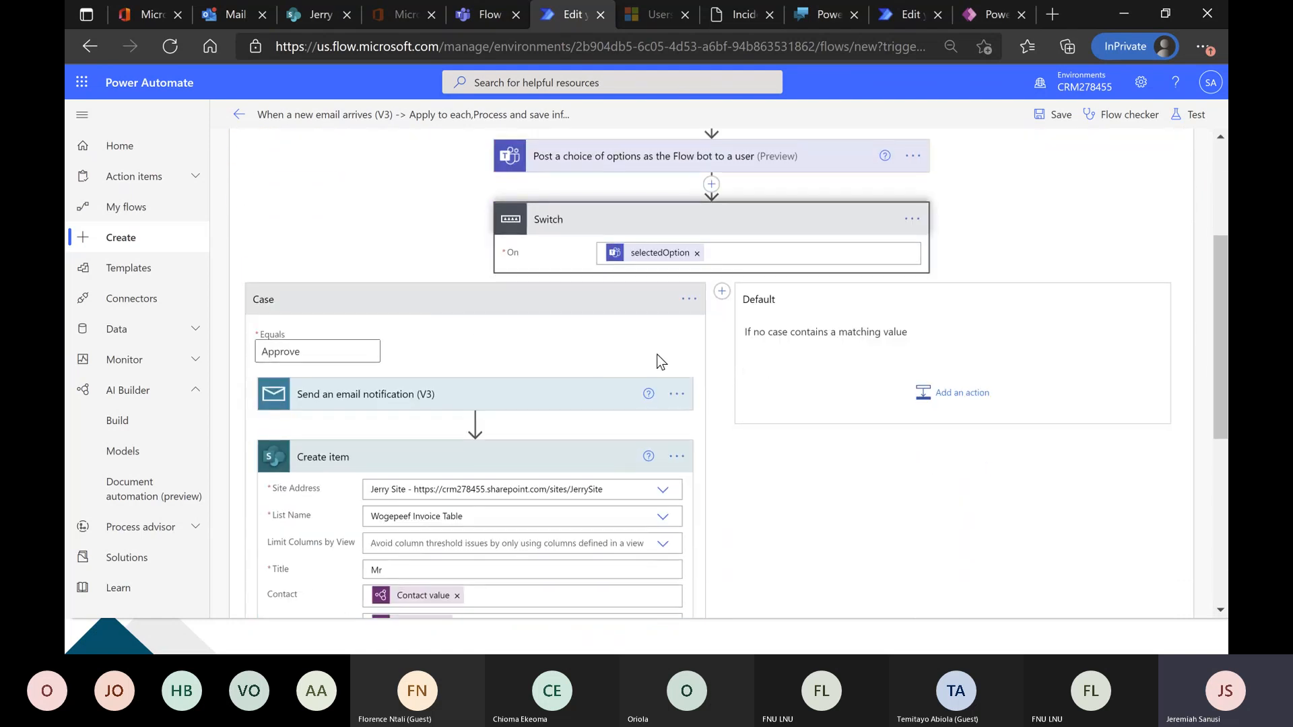
scroll(656, 354, down, 4)
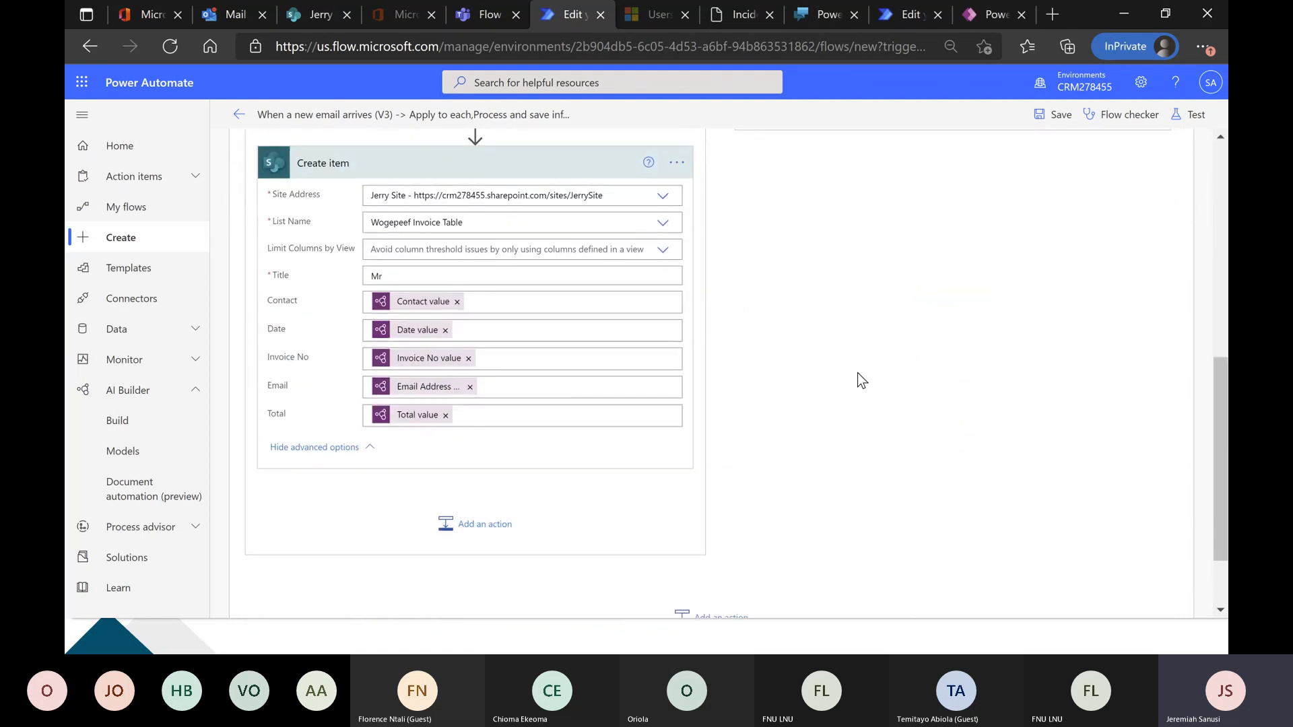
Return to Power Virtual Agents and review the Wogepeef Enquiry Topic from its trigger phrases to the Power Apps, Power Automate and Power Virtual Agent branches.
click(822, 15)
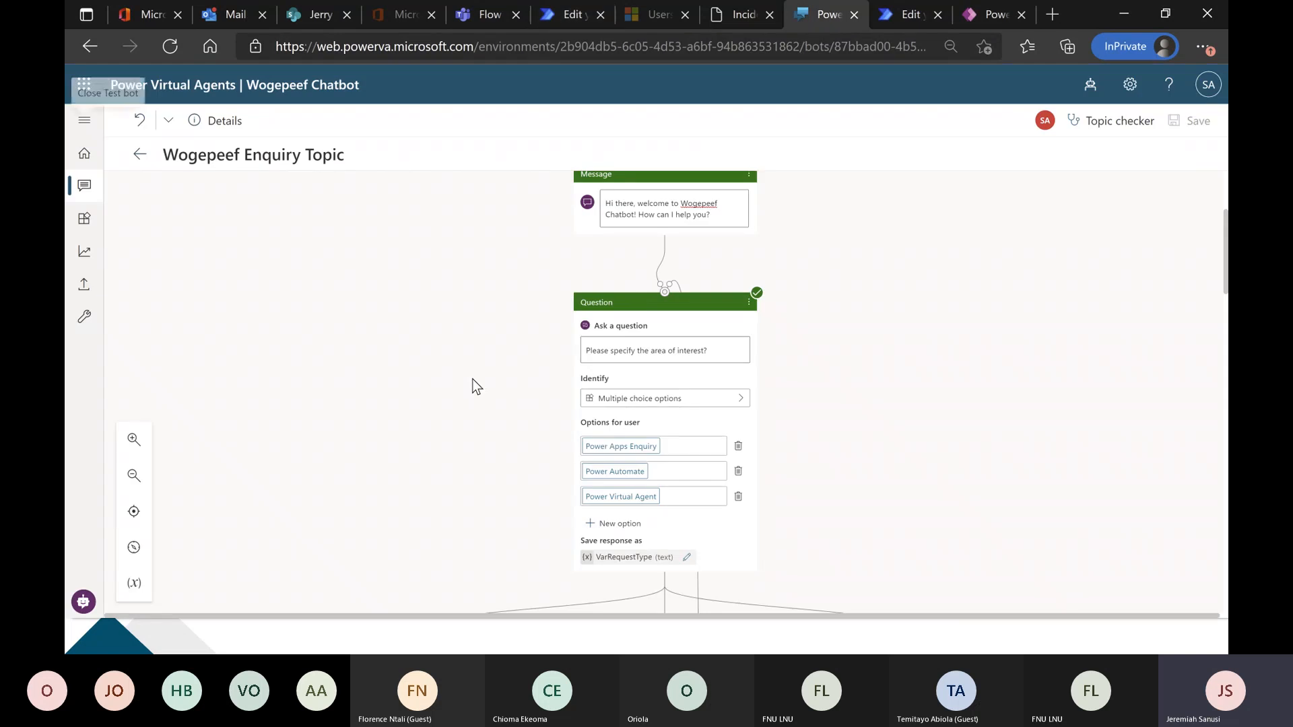
scroll(470, 369, up, 3)
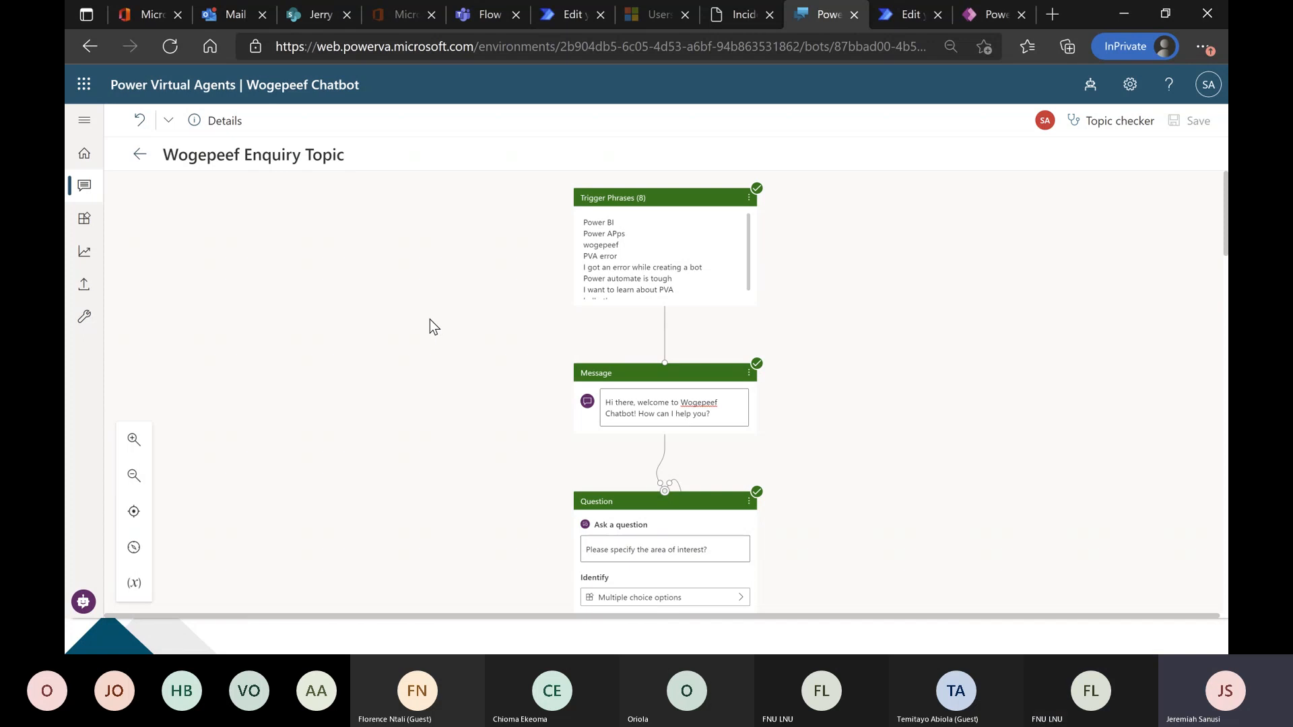
scroll(431, 326, down, 3)
scroll(429, 319, down, 2)
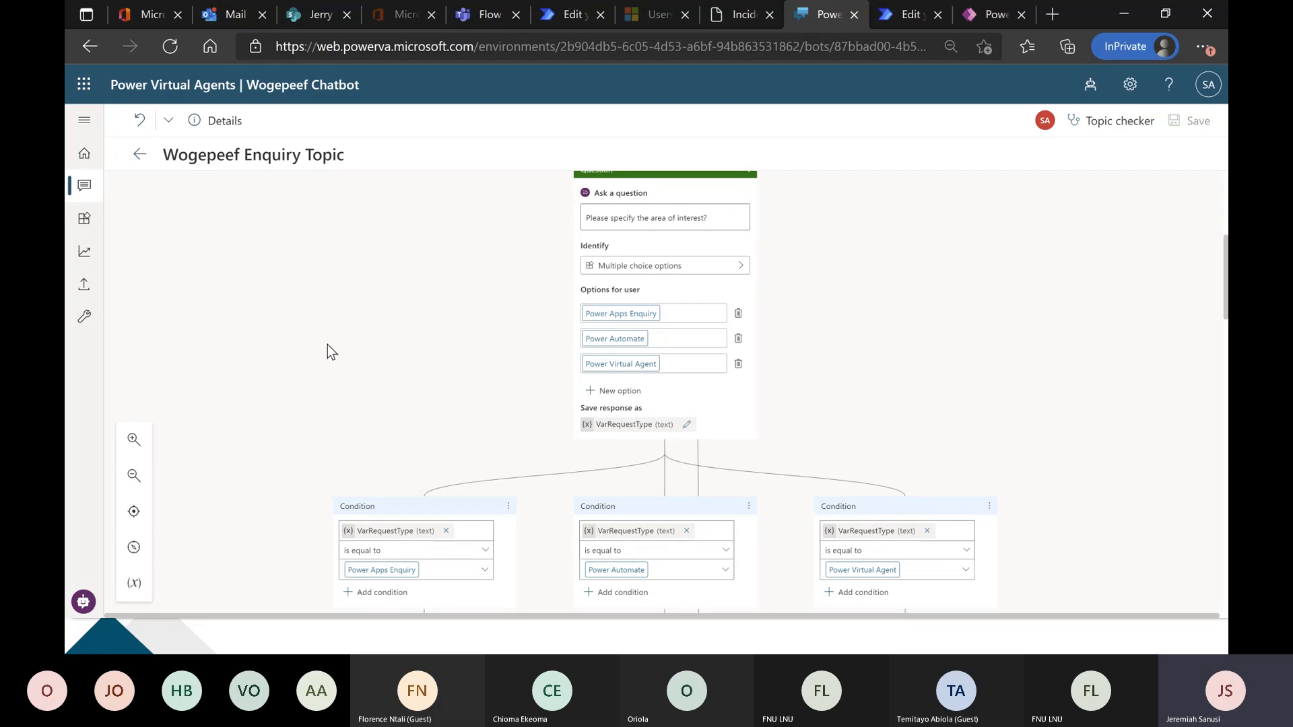
scroll(337, 347, down, 2)
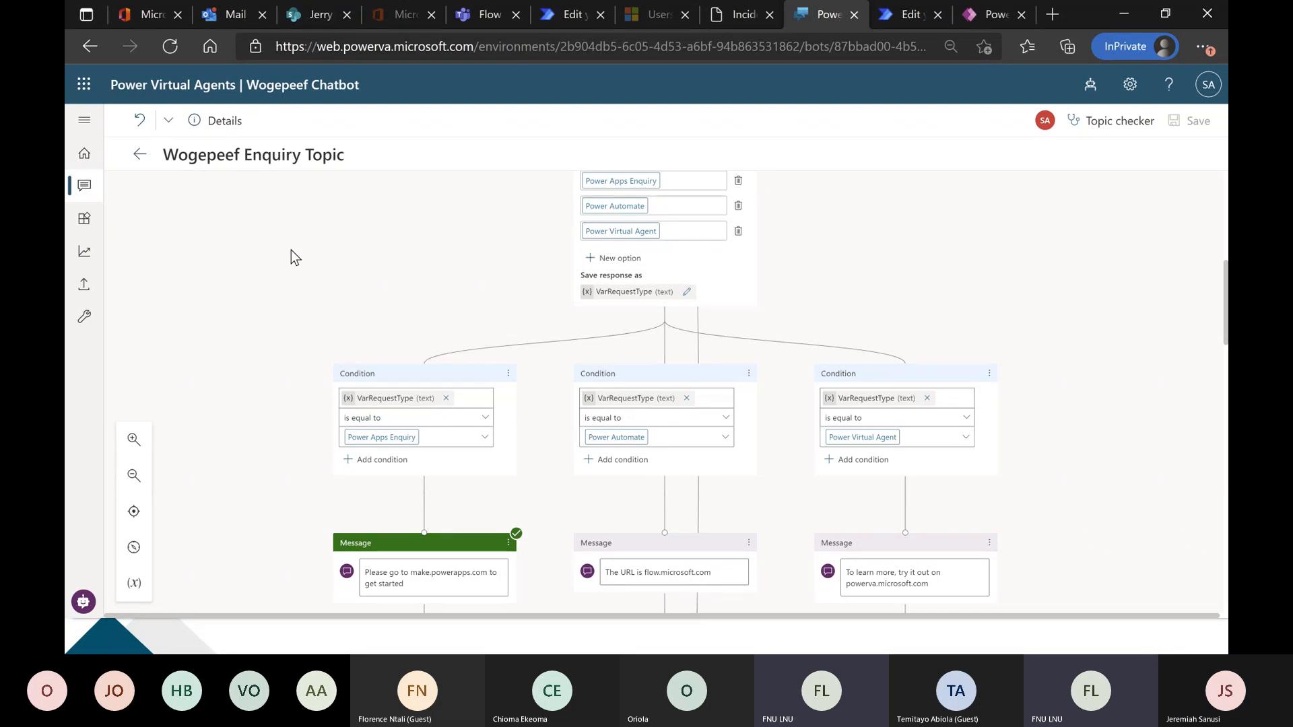
scroll(291, 249, up, 1)
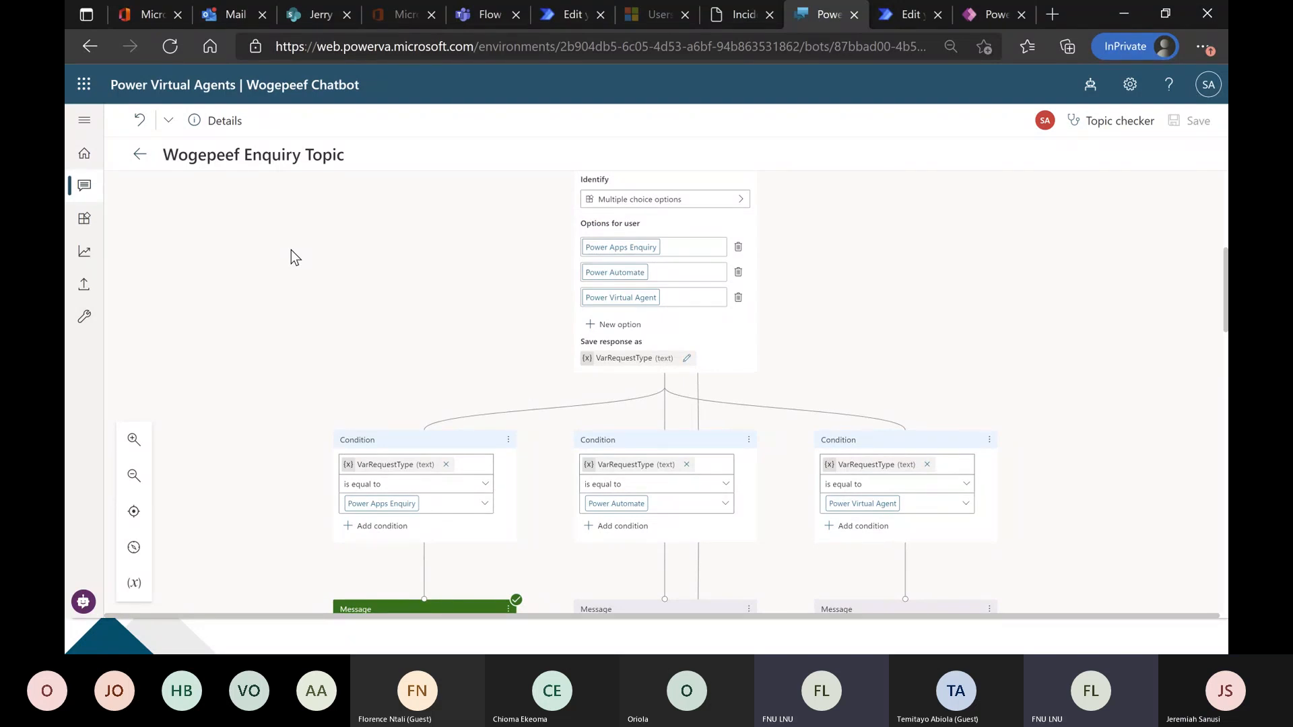
scroll(292, 254, down, 1)
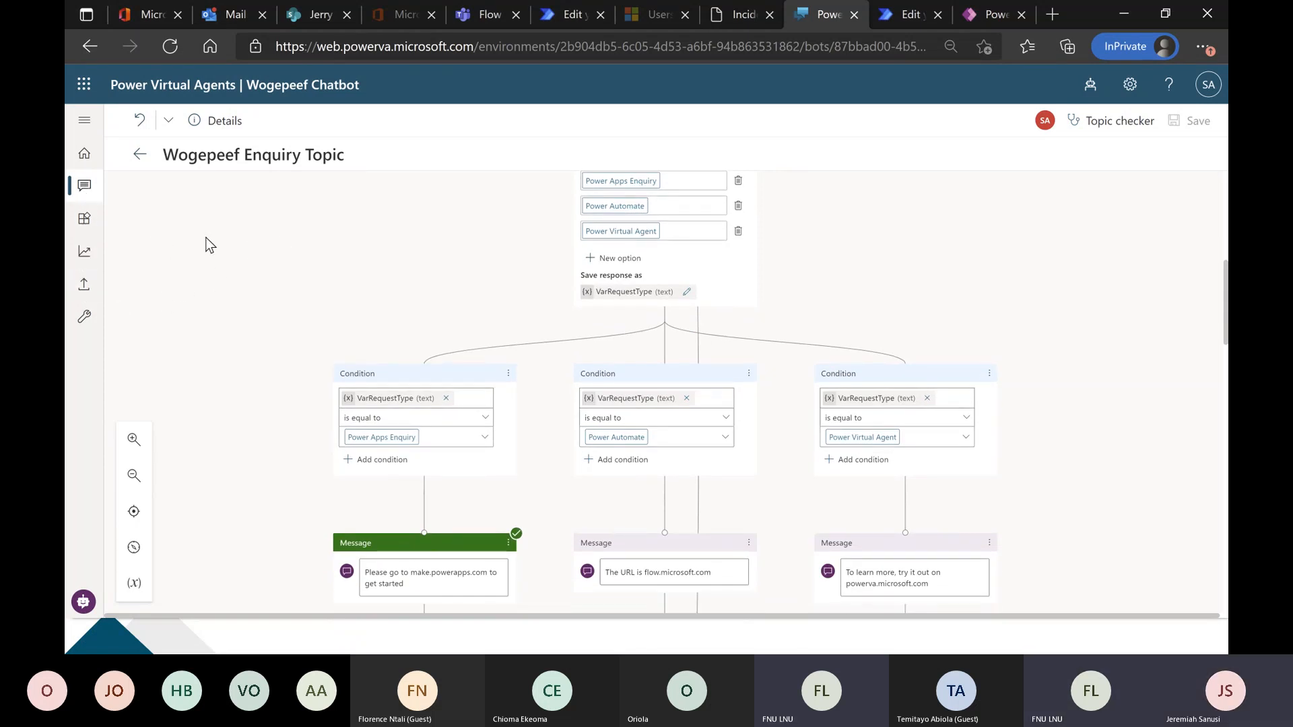
Publish the latest content of the Wogepeef Chatbot and confirm the publishing.
click(85, 155)
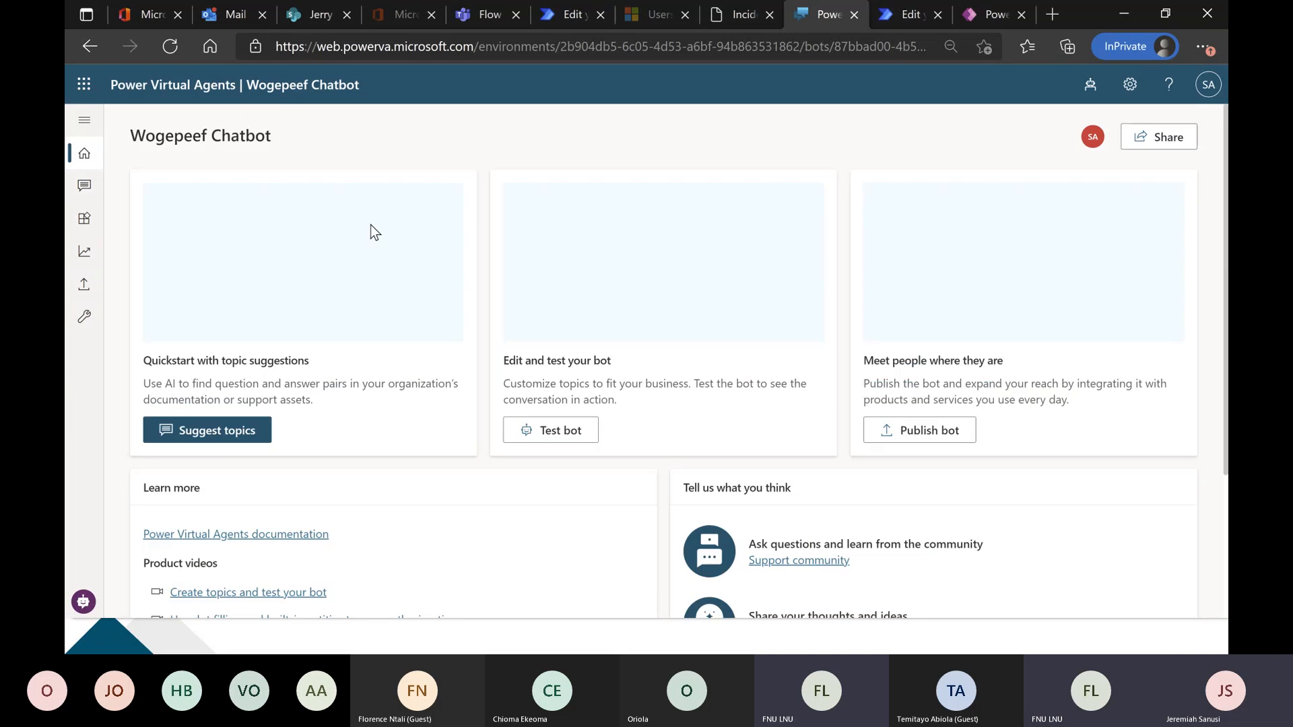
click(82, 287)
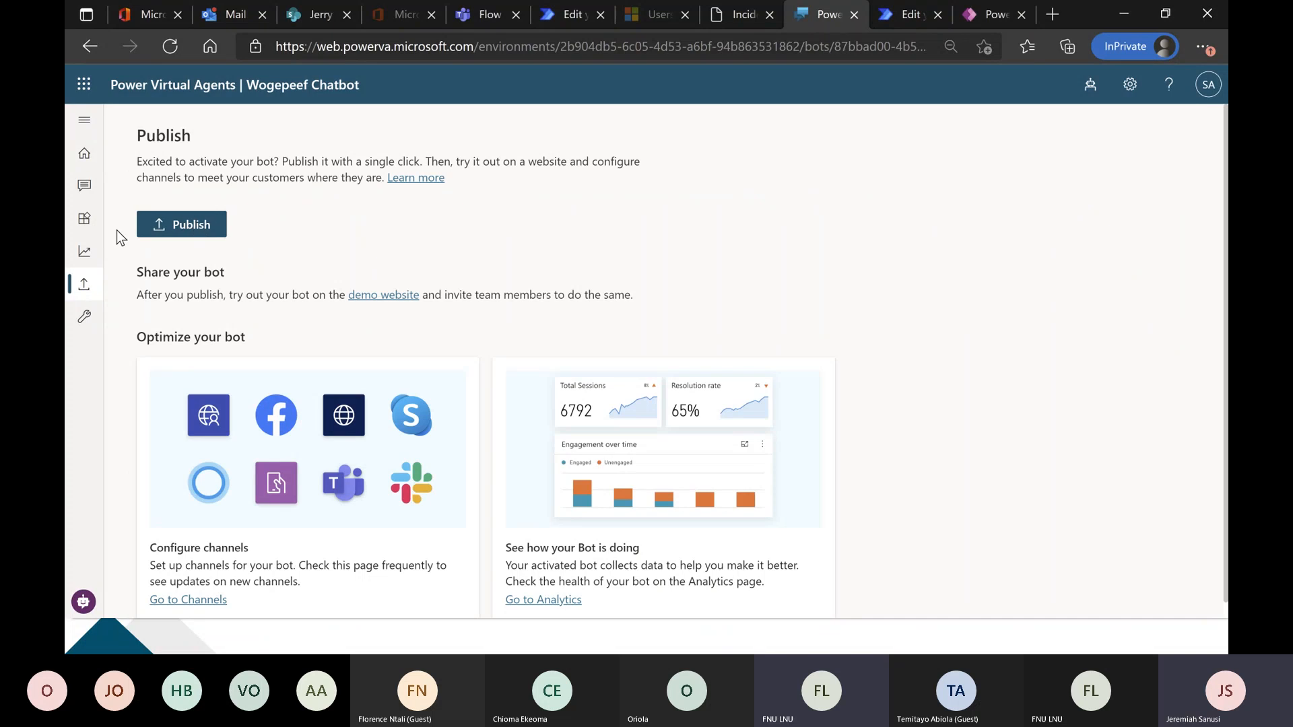
click(187, 232)
click(657, 369)
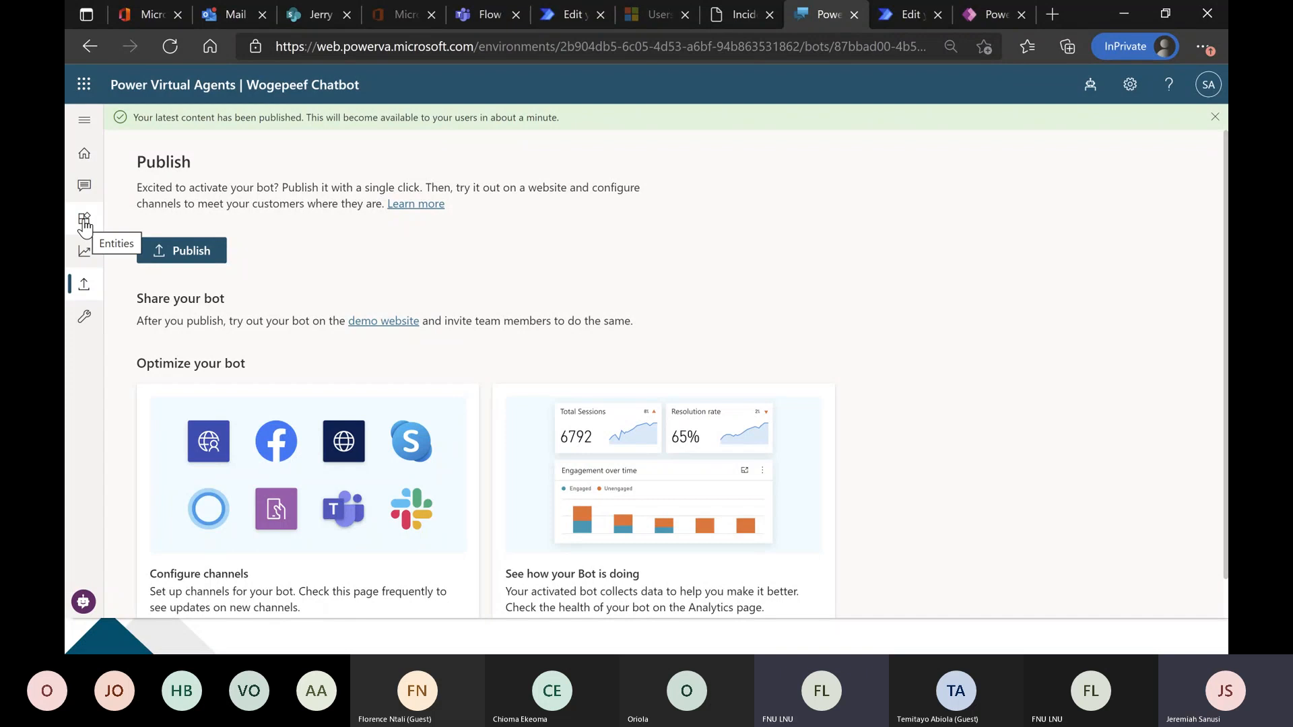
Go to the chatbot's channel settings and turn on the Microsoft Teams channel.
click(84, 152)
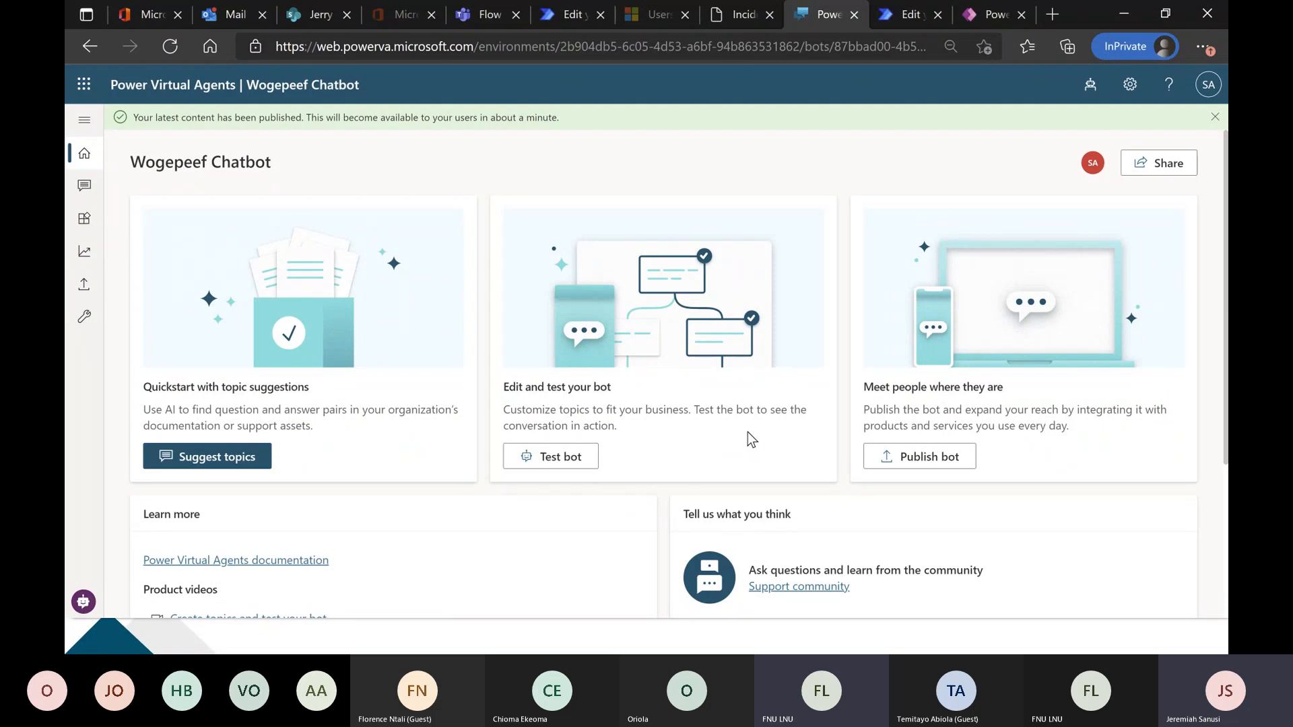
scroll(903, 432, down, 1)
click(943, 387)
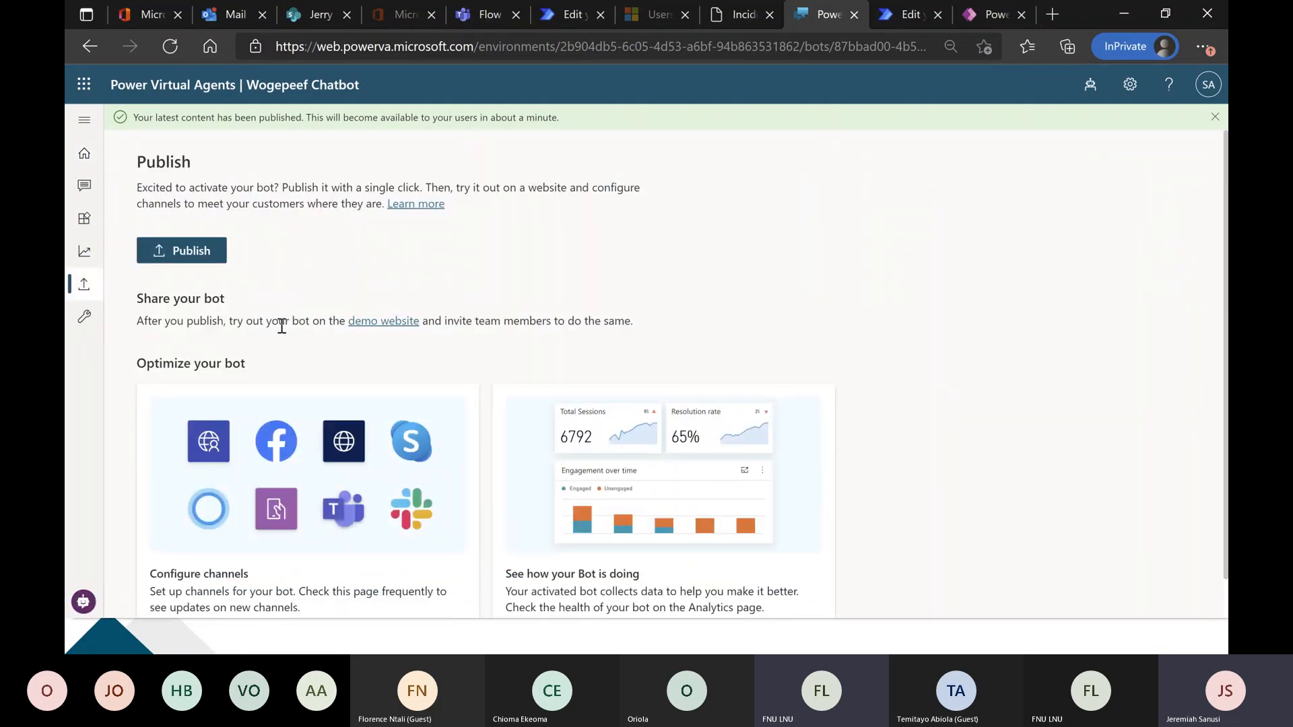
scroll(272, 355, down, 1)
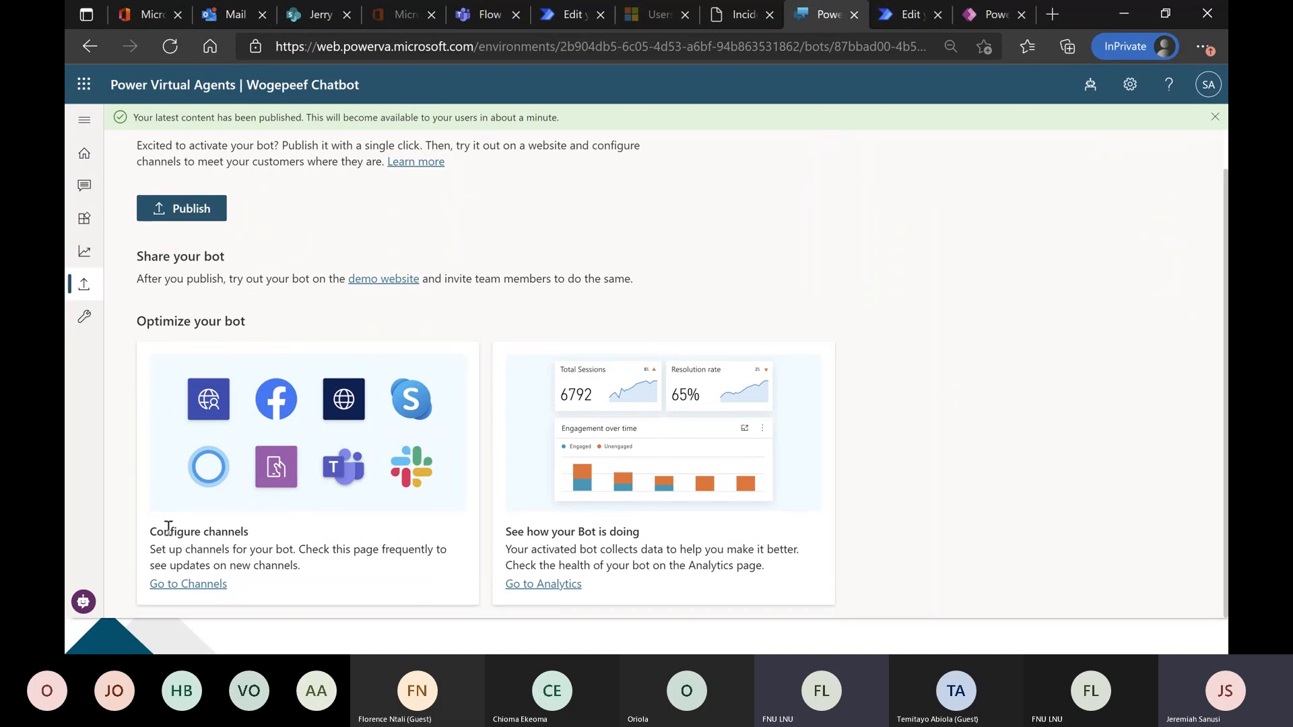
click(219, 583)
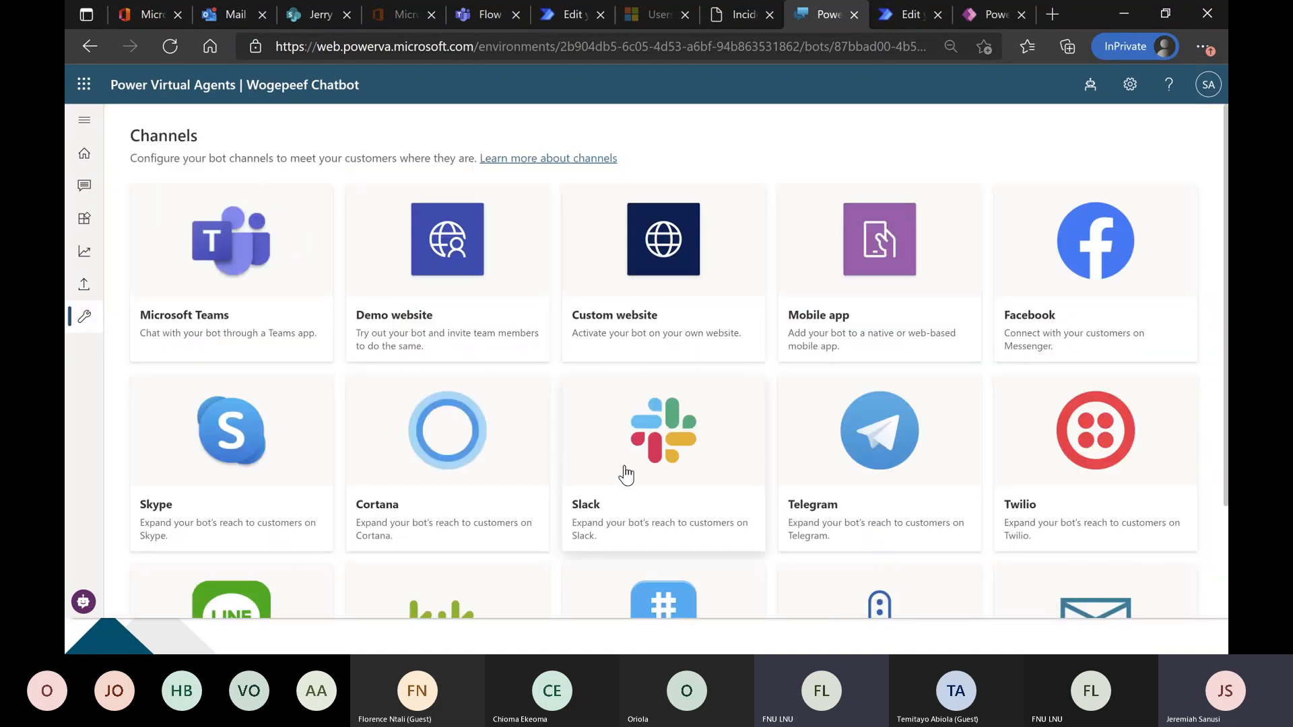
click(256, 327)
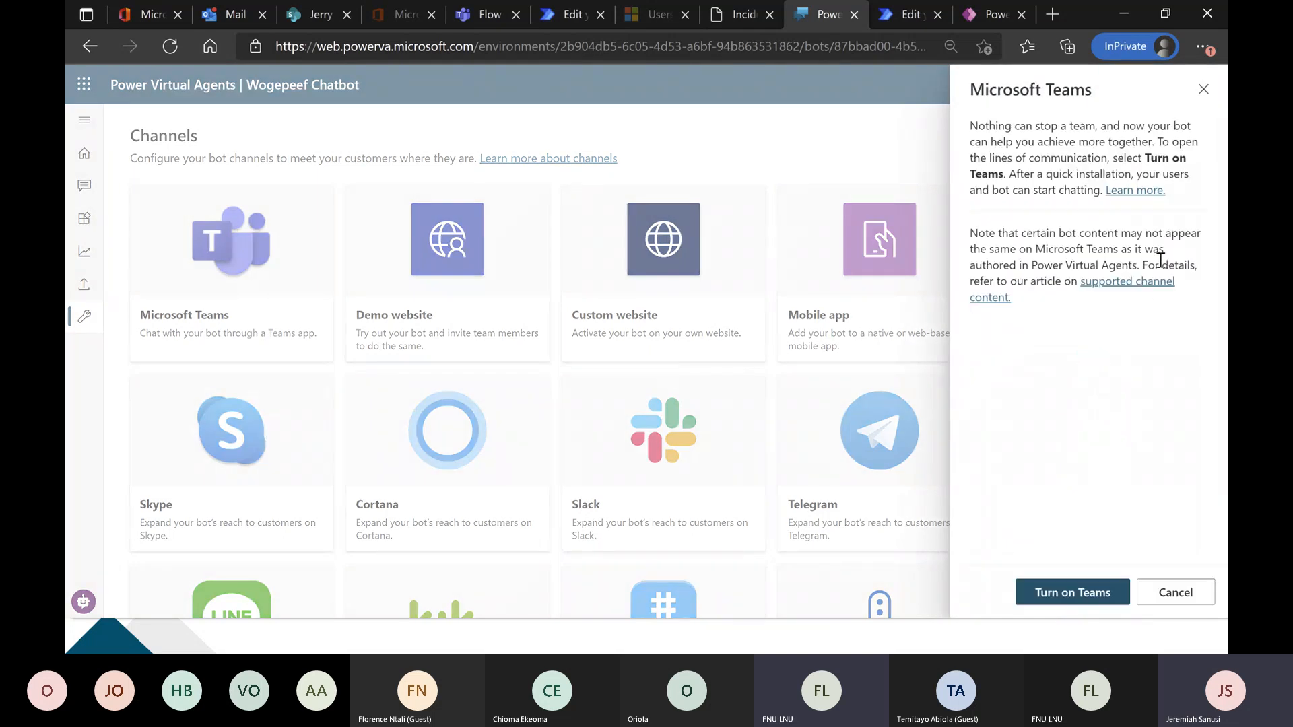
click(1075, 590)
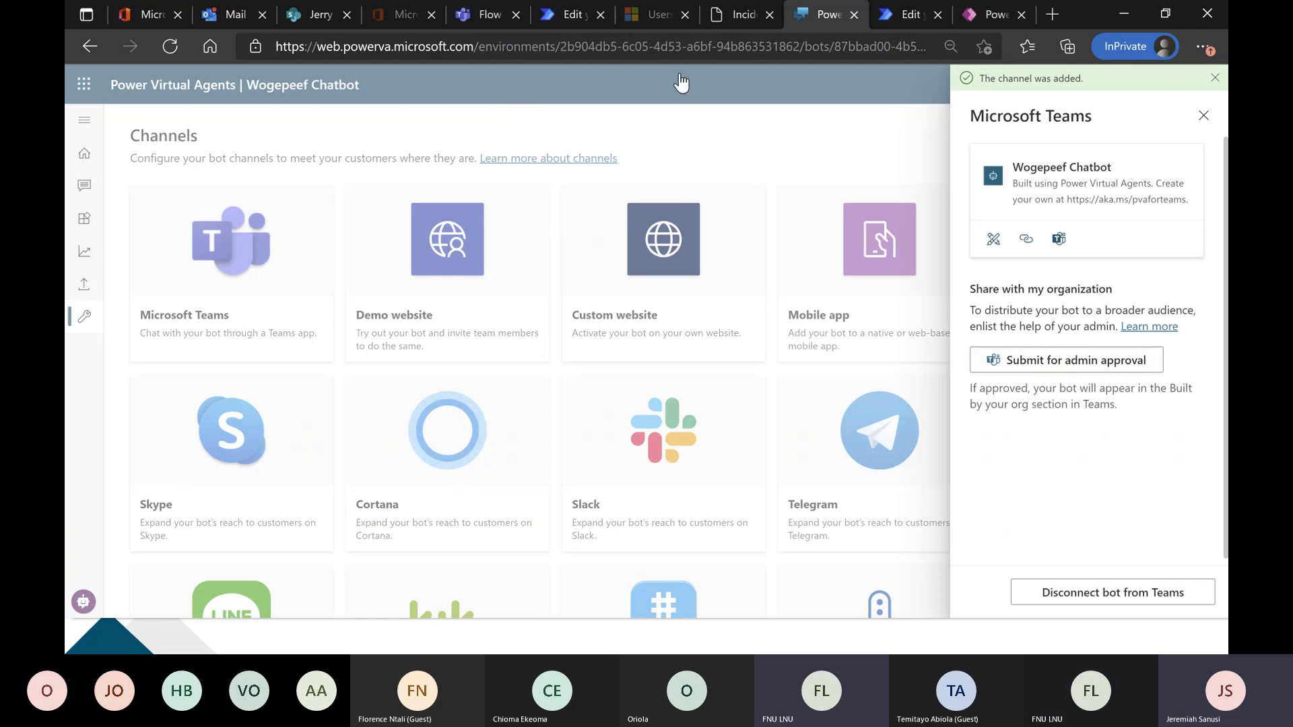
click(484, 14)
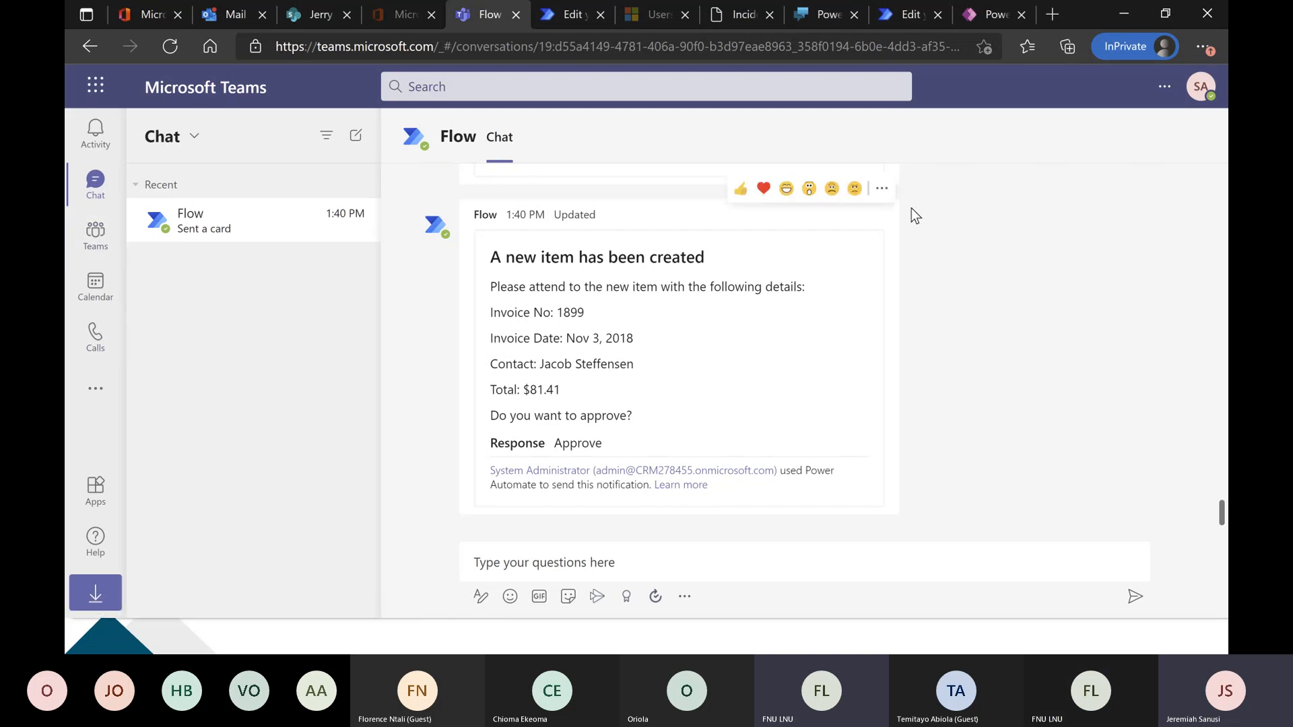
click(824, 14)
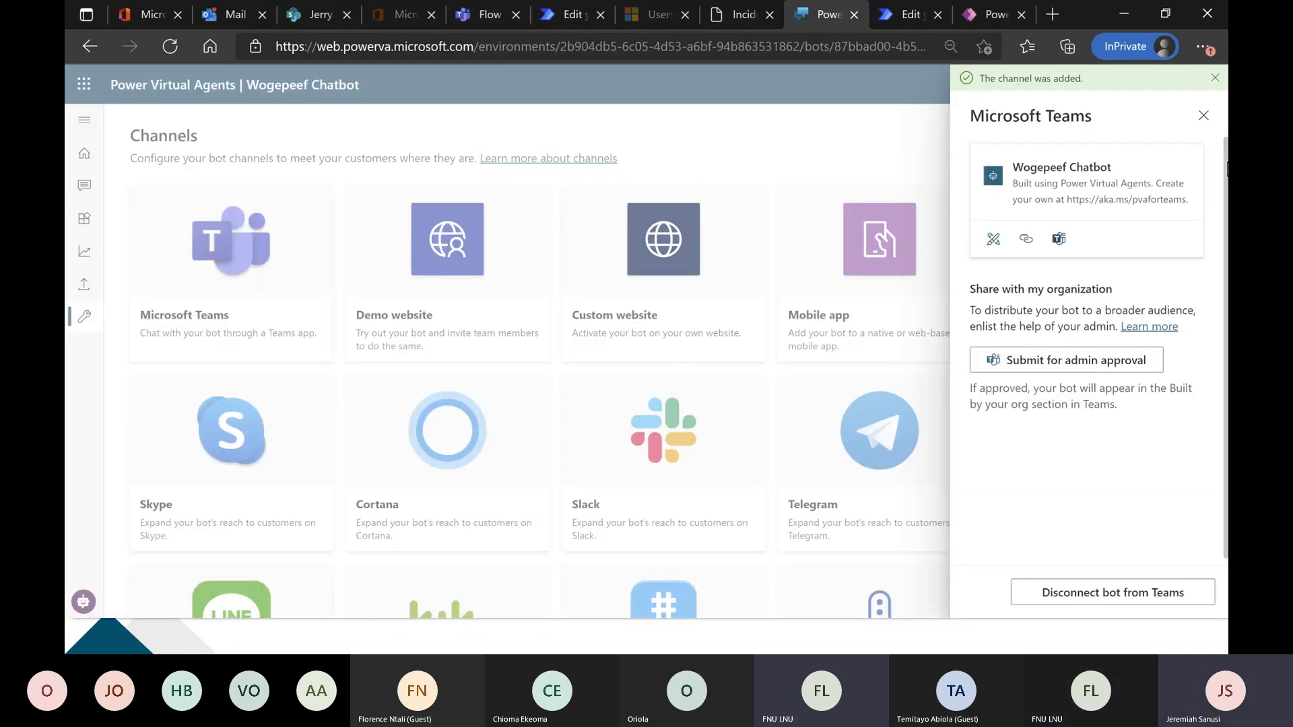
click(1204, 118)
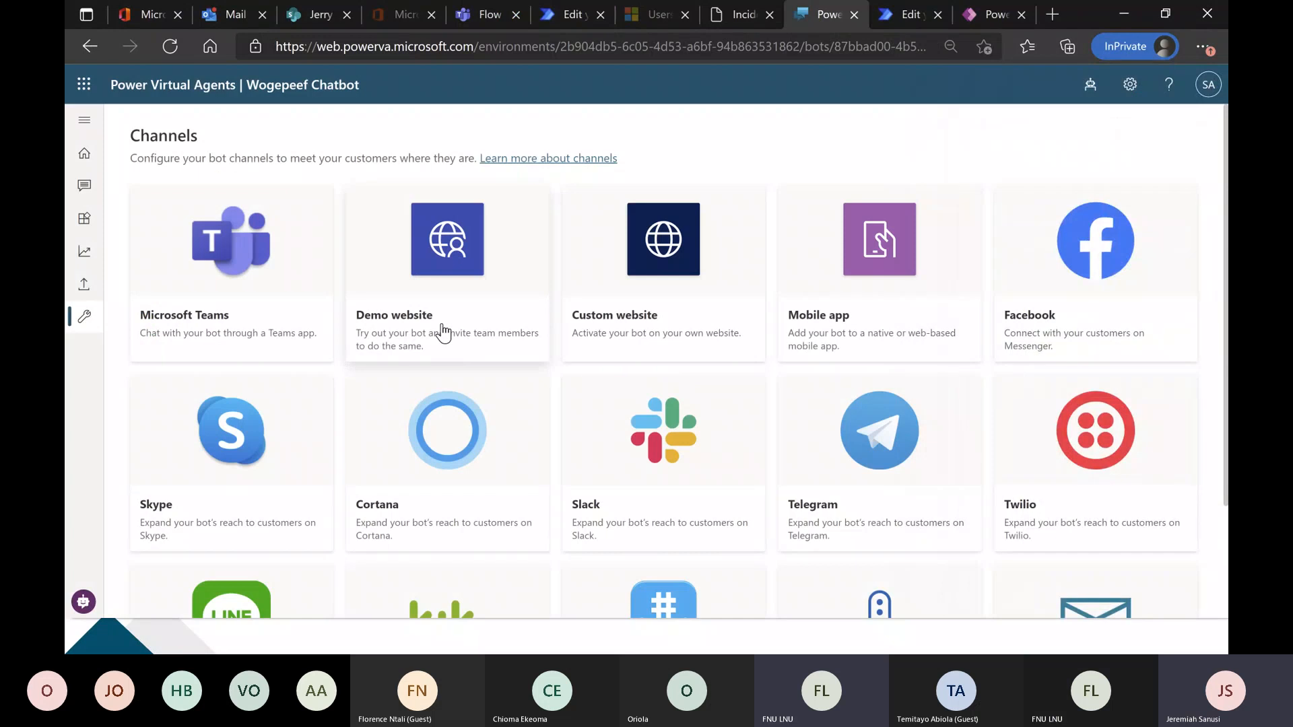
Set the Demo website channel's welcome message to "Wogepeef Chatbot", copy its share link and save the channel.
click(443, 333)
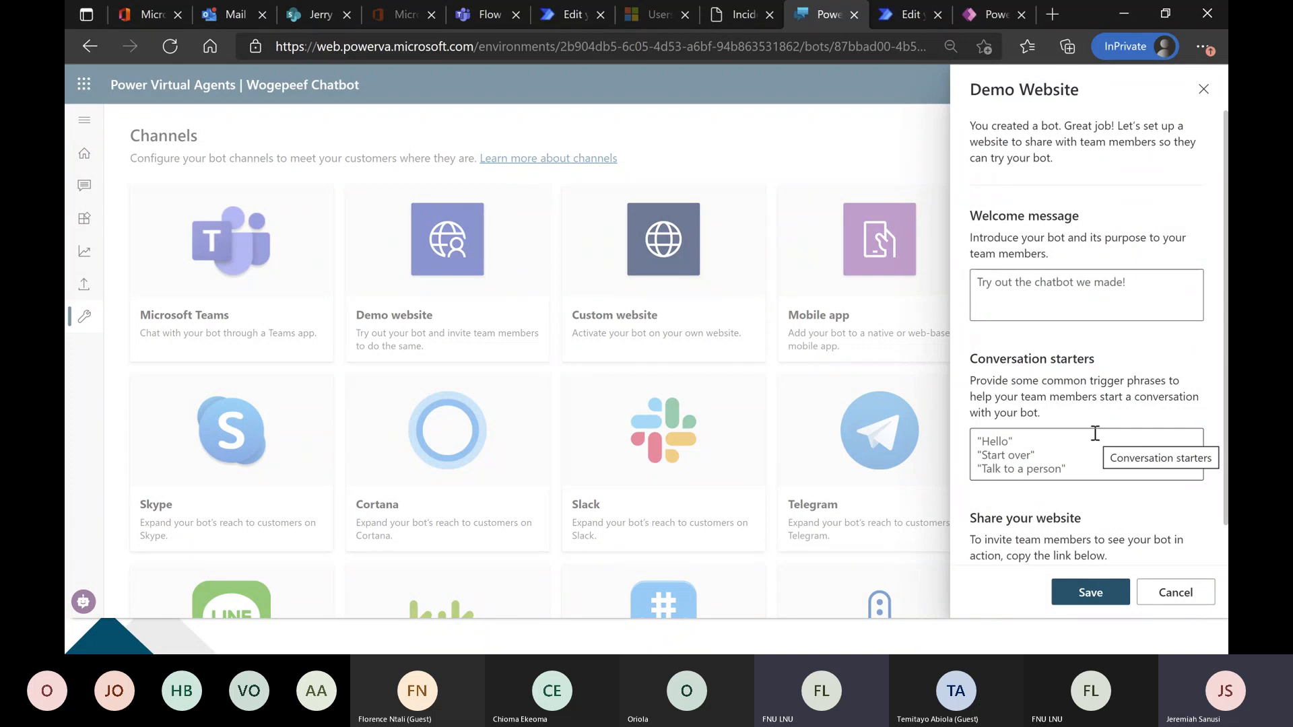
click(1112, 283)
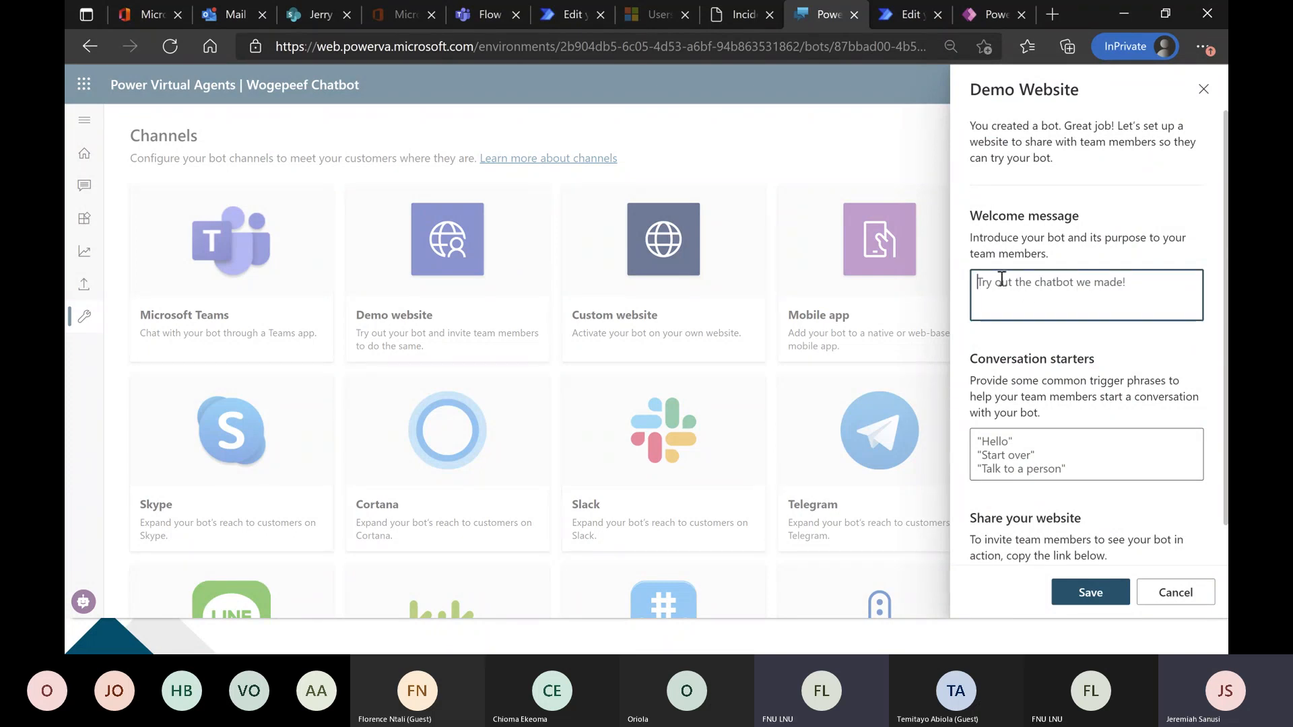
text(Wog)
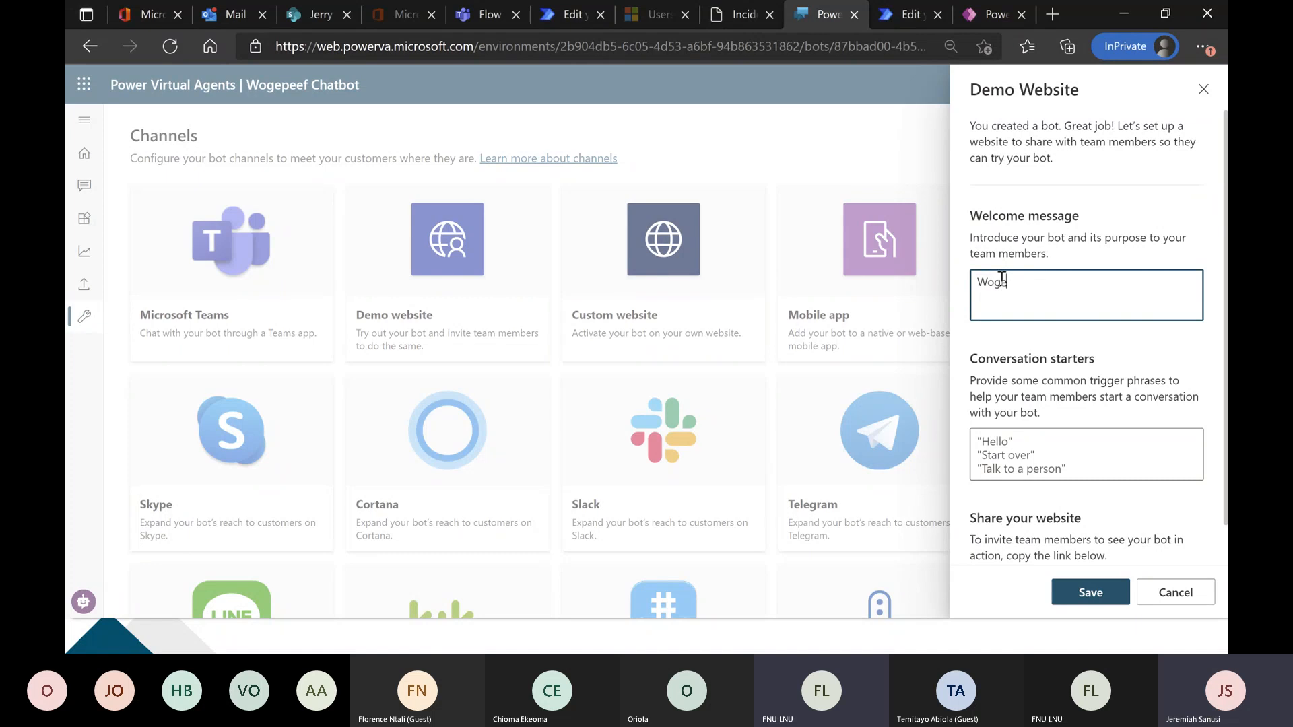
text(epeef Chatbot)
scroll(1068, 444, down, 1)
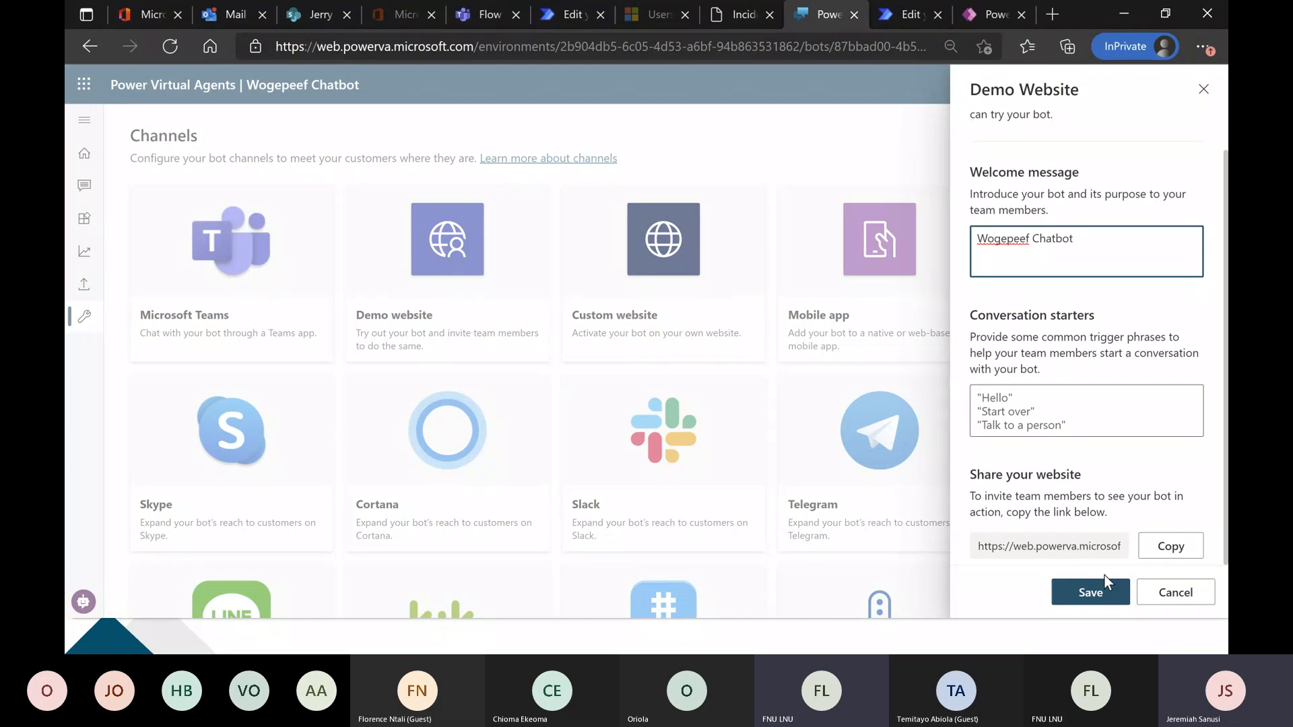
click(1170, 546)
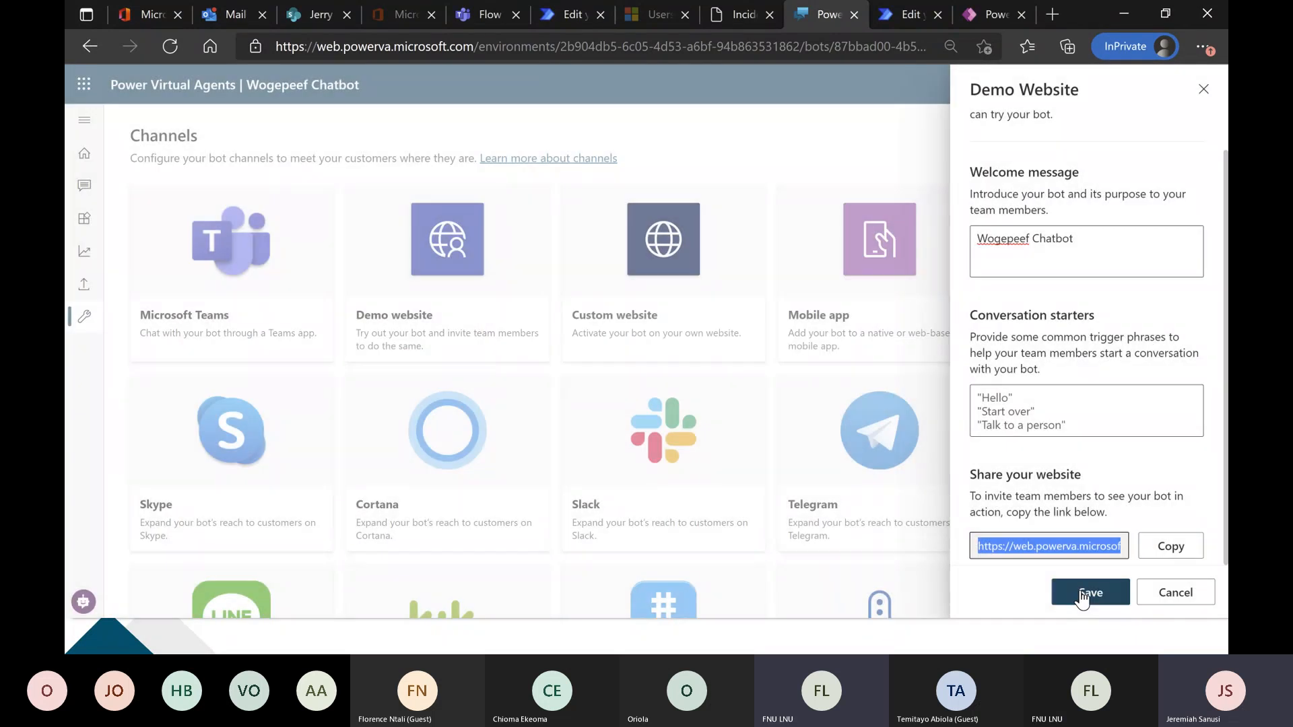
click(1078, 586)
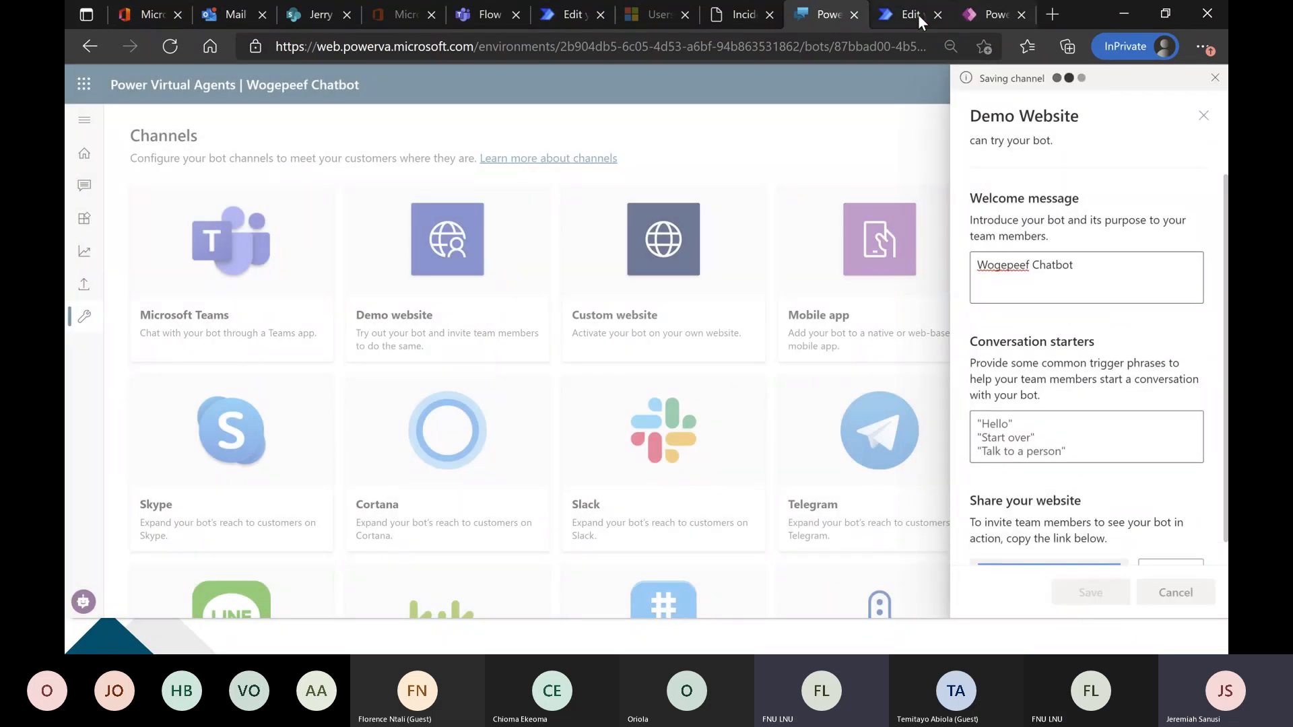
Open the copied demo website link in a new browser tab.
click(1046, 13)
key(ctrl+v)
key(Return)
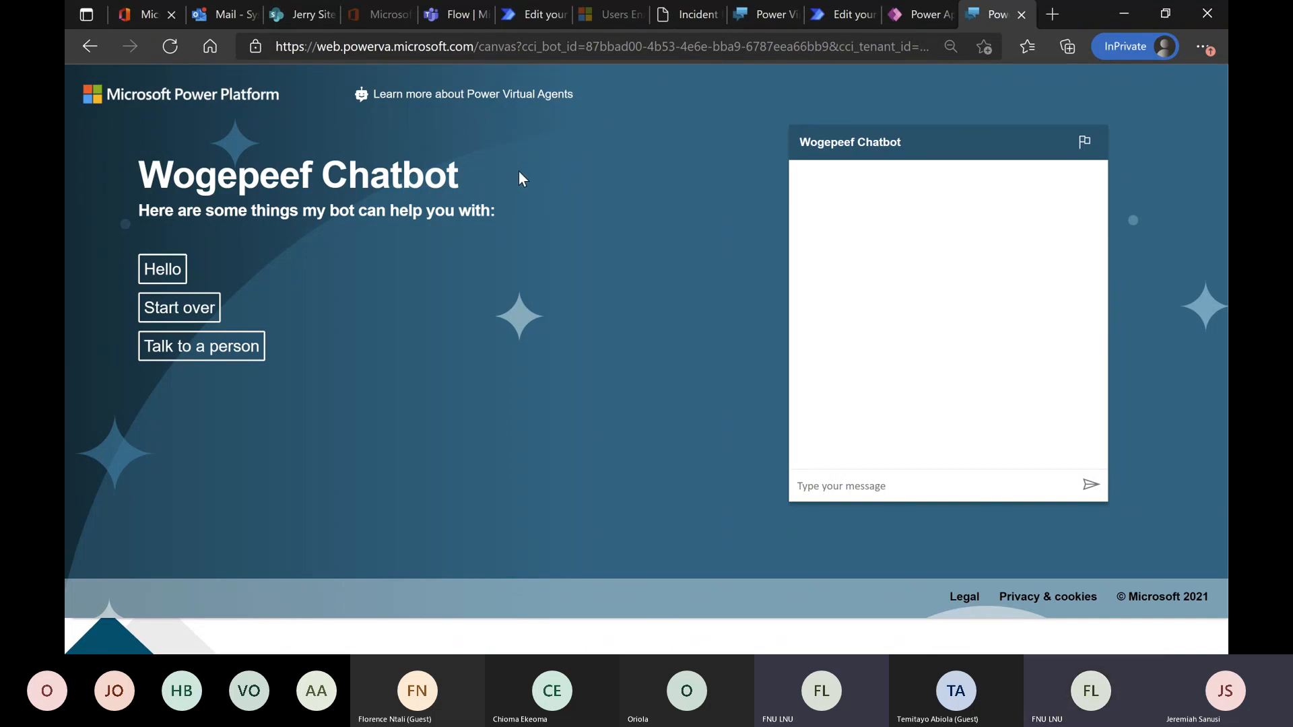
Test the demo chatbot by sending "error", choosing Power Apps Enquiry, answering Yes to "Would that be all?" and entering the requested name.
click(862, 486)
text(error)
key(Return)
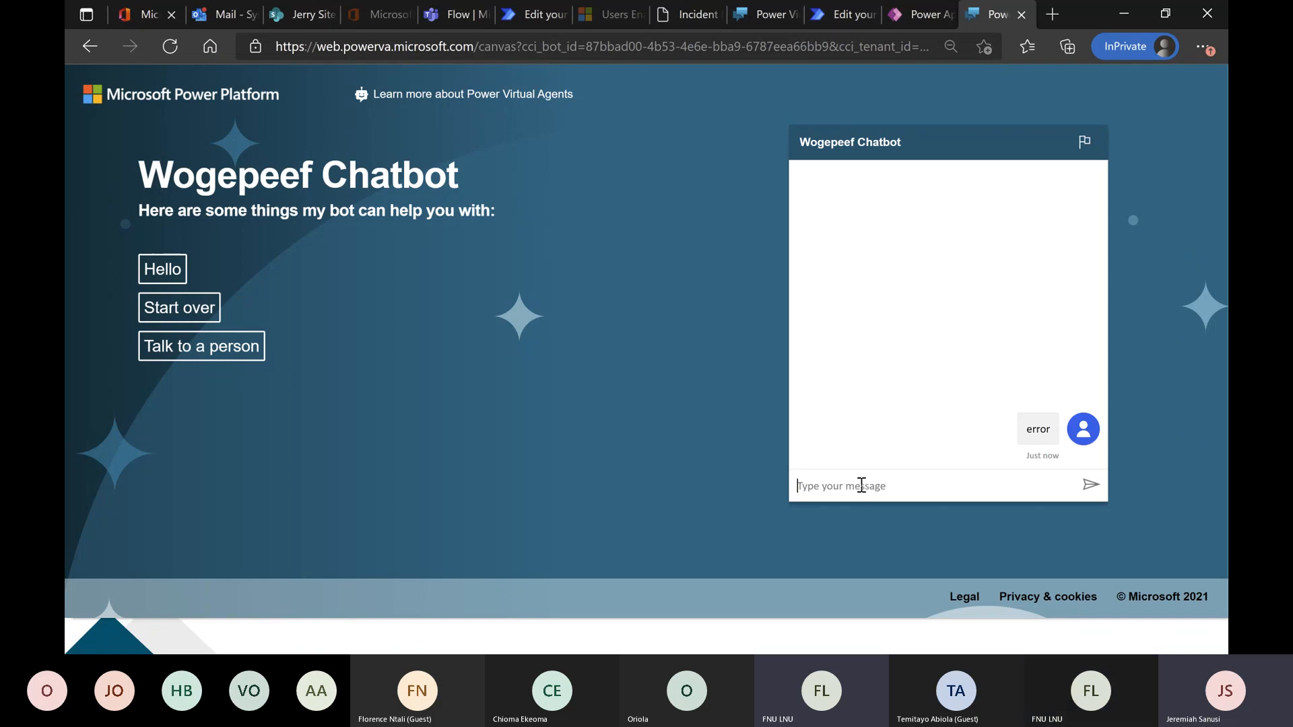
click(882, 450)
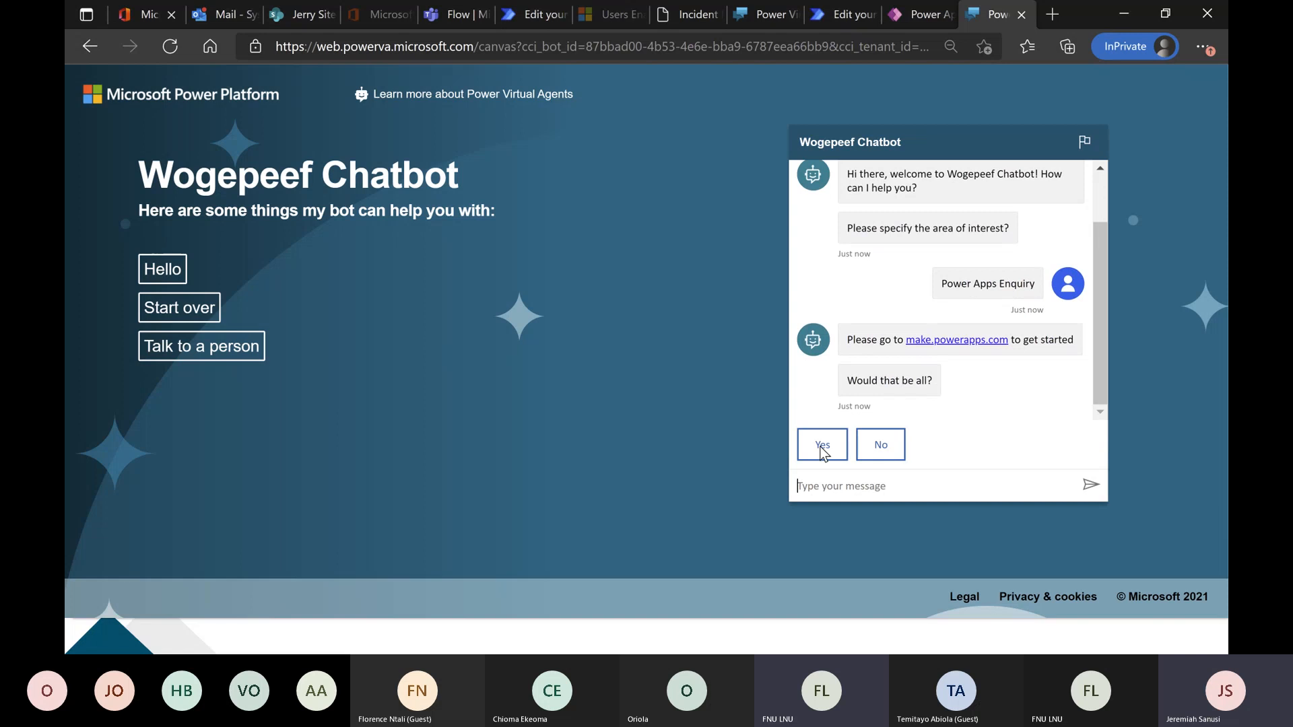
click(821, 444)
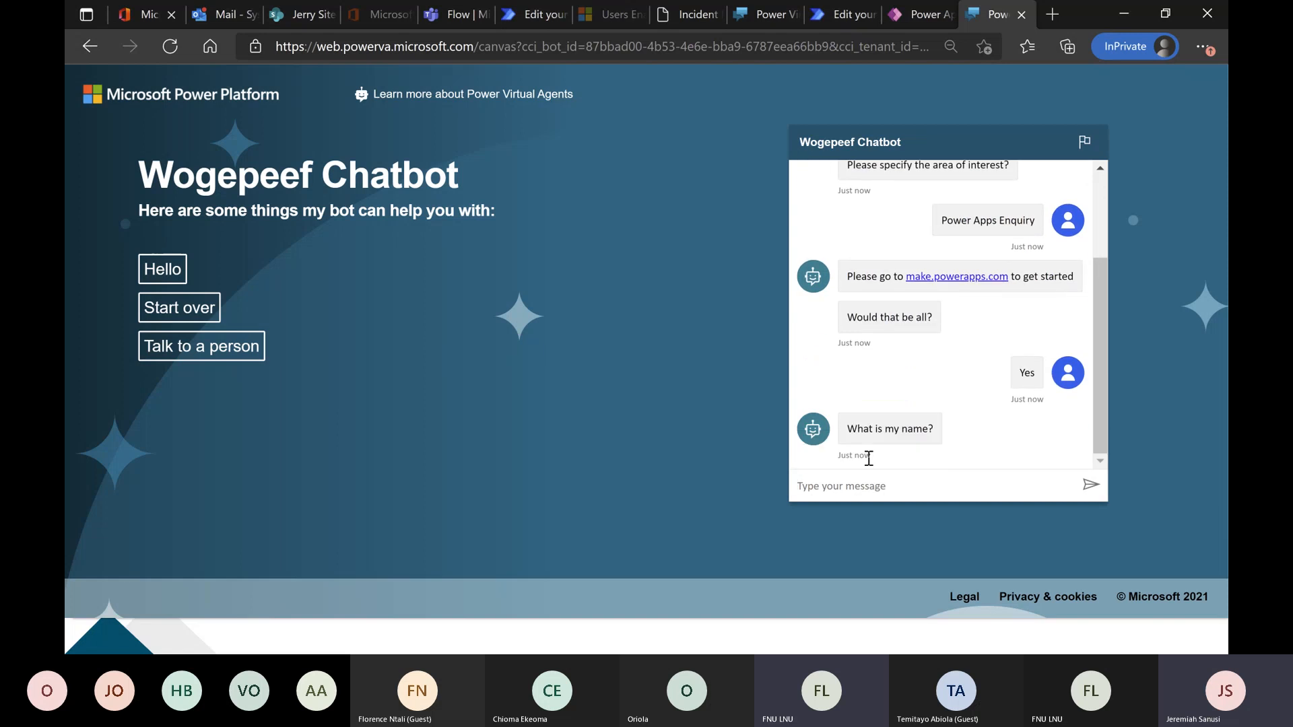
text(Jerry)
key(Return)
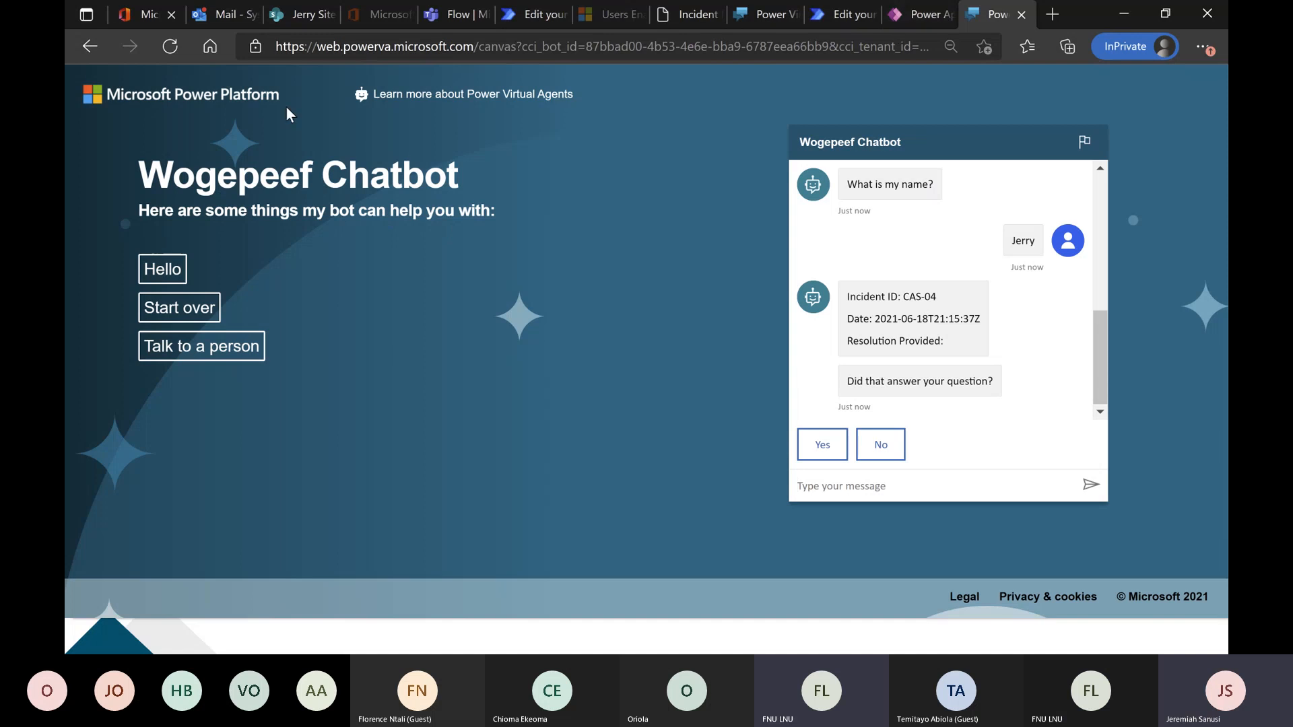
Return to Power Virtual Agents, close the Demo Website settings and review the available channels from Microsoft Teams to Email.
click(745, 15)
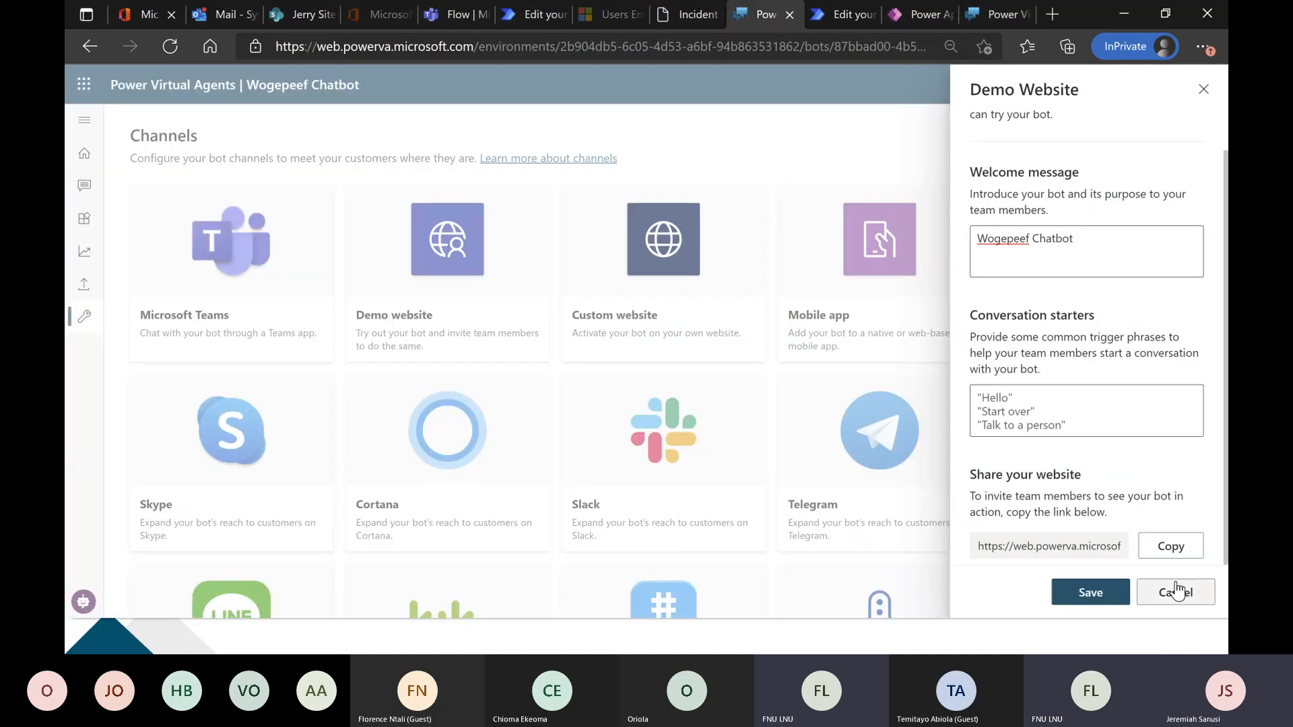
click(1204, 89)
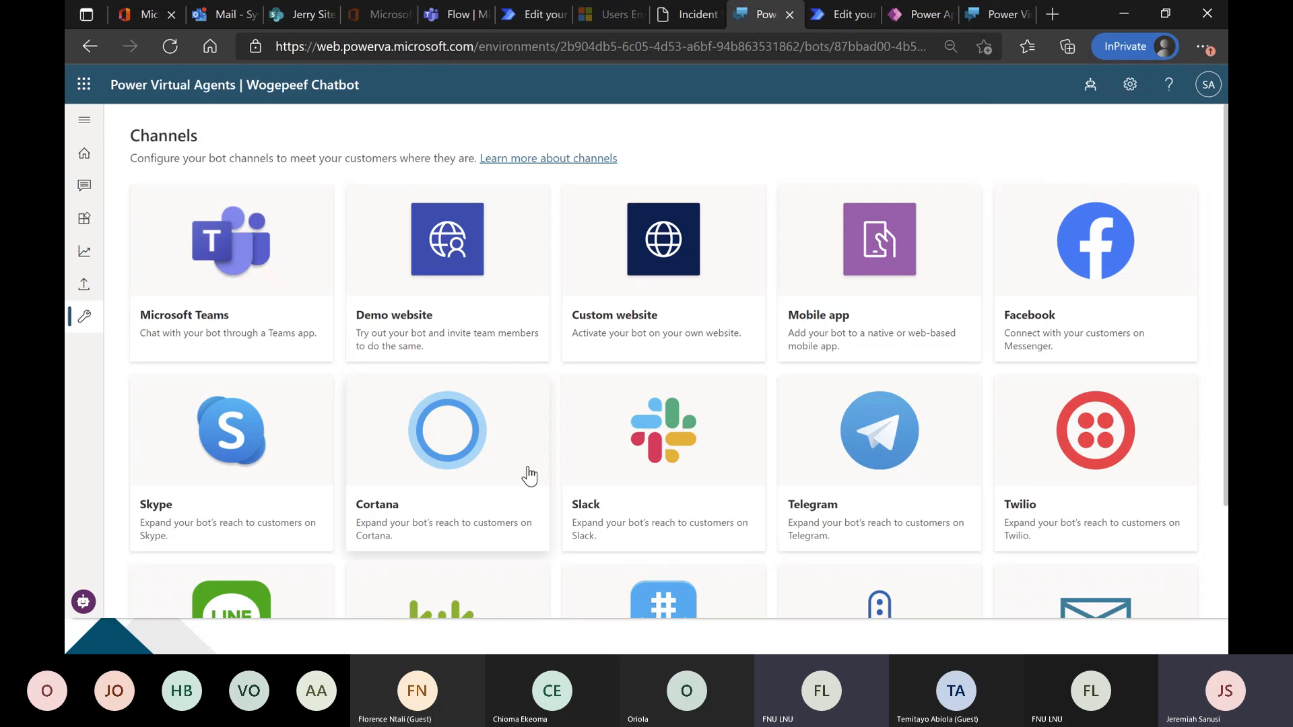
scroll(910, 435, down, 1)
scroll(975, 413, down, 1)
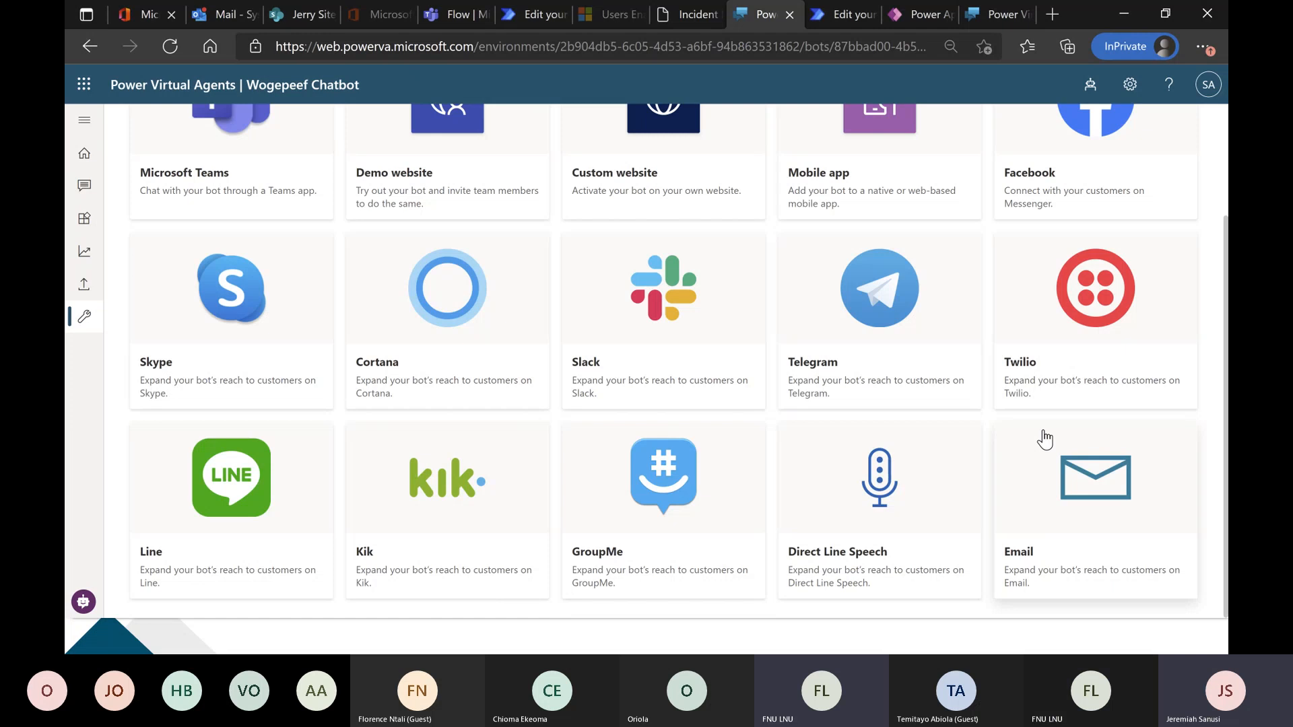
scroll(1044, 439, up, 2)
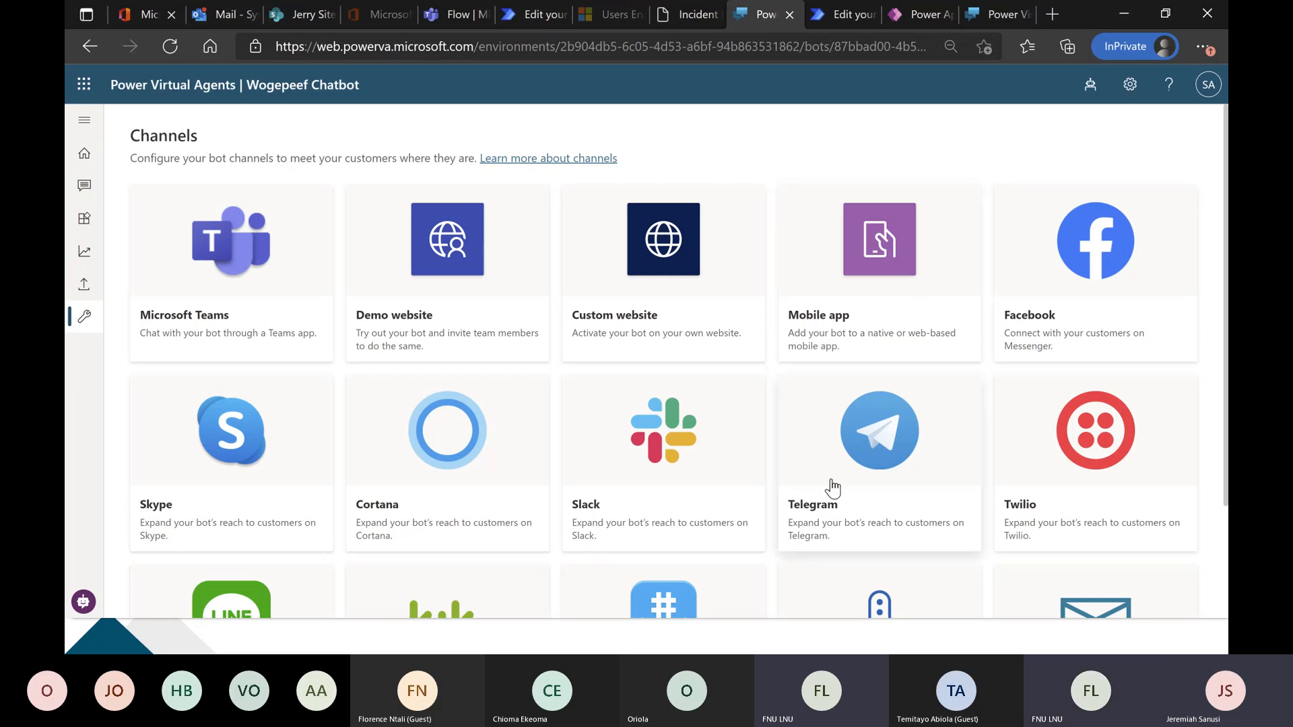
scroll(330, 446, down, 2)
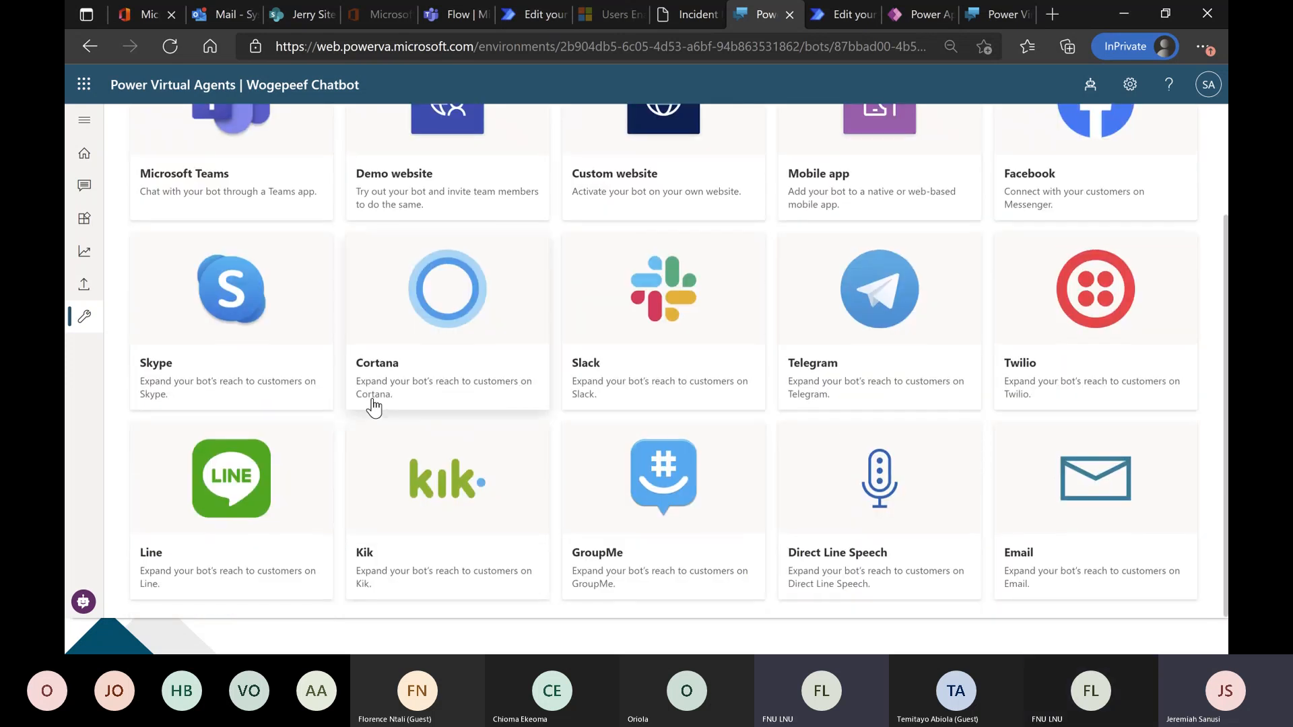
scroll(374, 408, up, 2)
scroll(375, 403, down, 2)
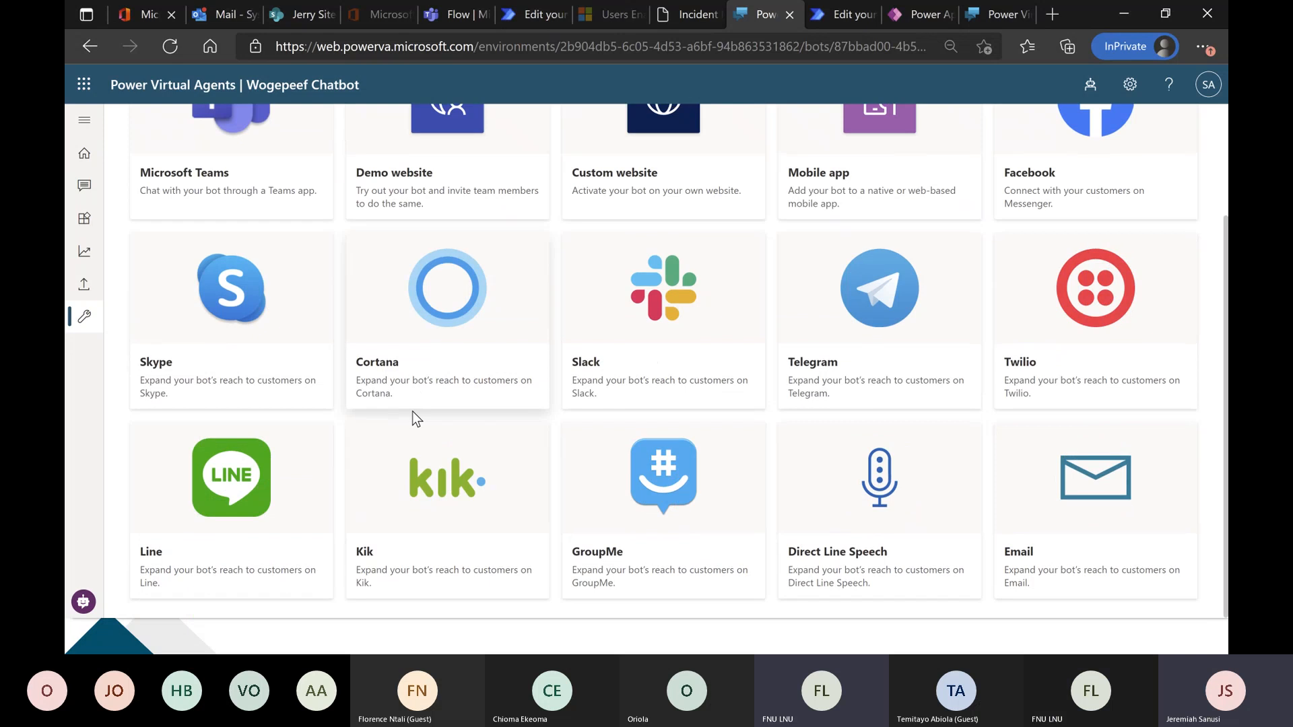
scroll(687, 416, up, 2)
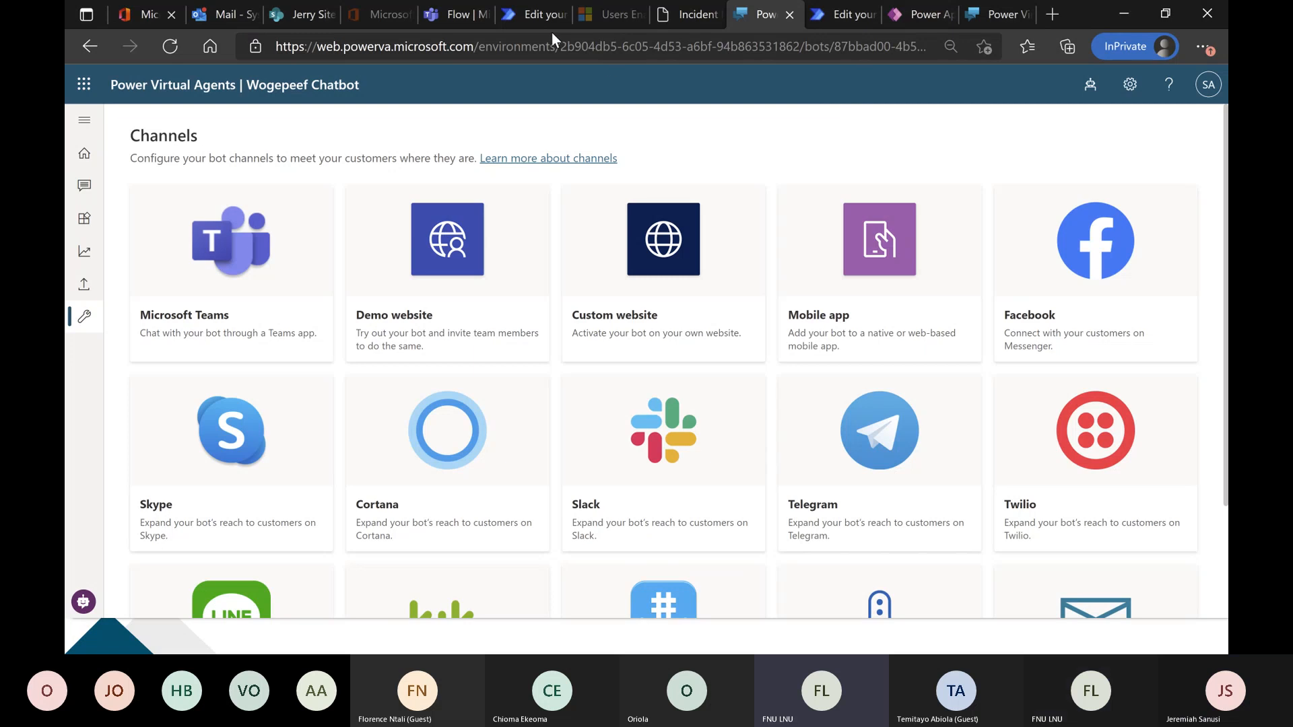
Switch to Power Automate to view the email invoice flow, and stop sharing the screen in the Microsoft Teams meeting.
click(539, 15)
scroll(916, 272, up, 10)
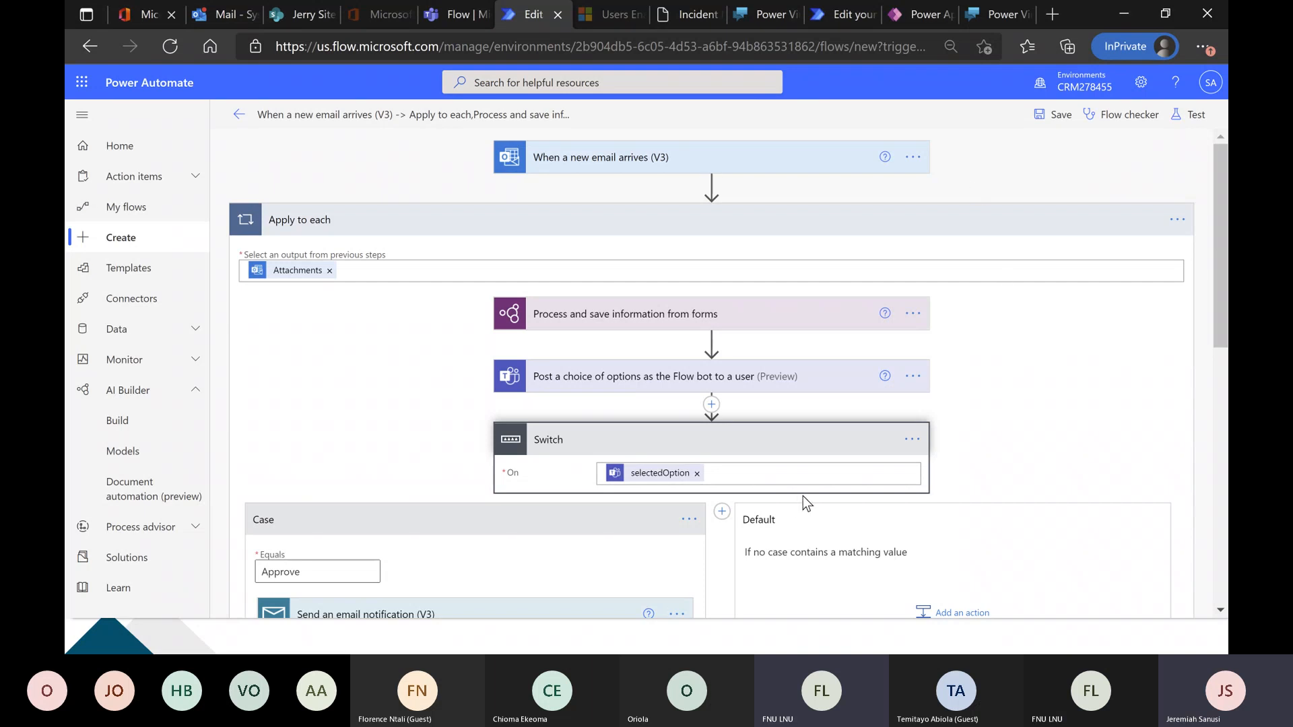
key(alt+Tab)
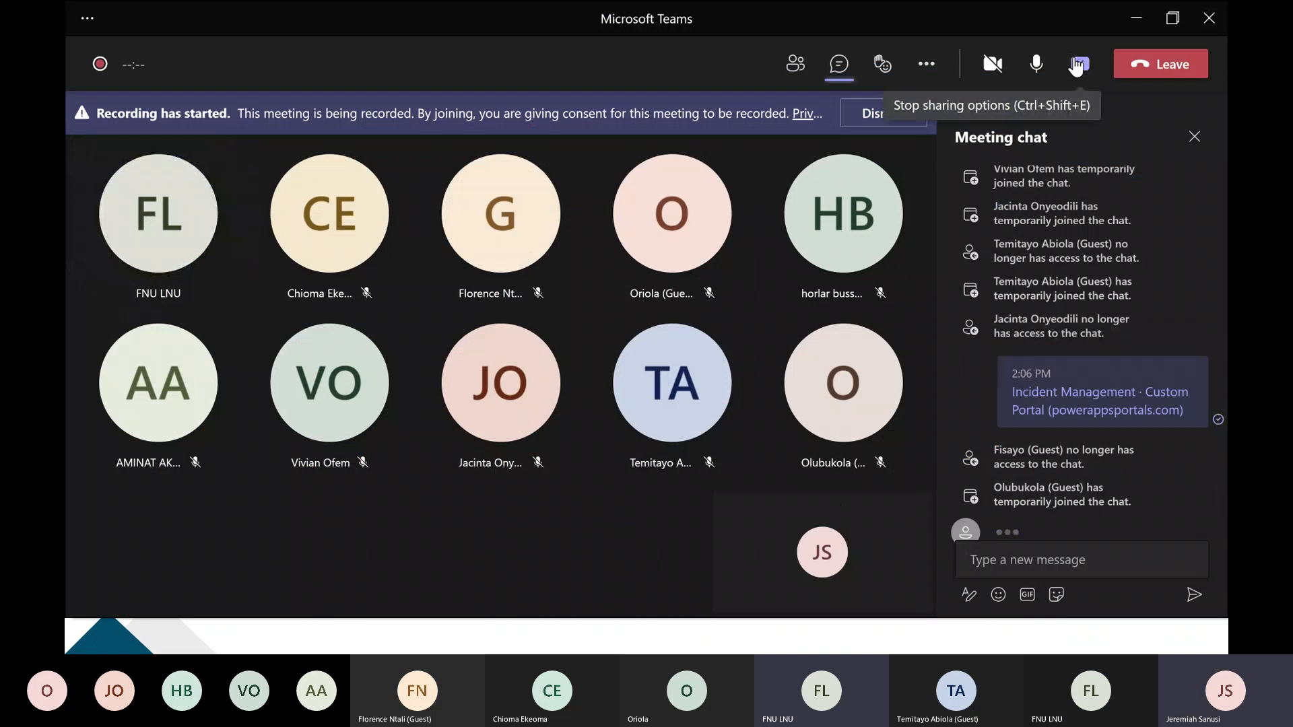
click(1078, 66)
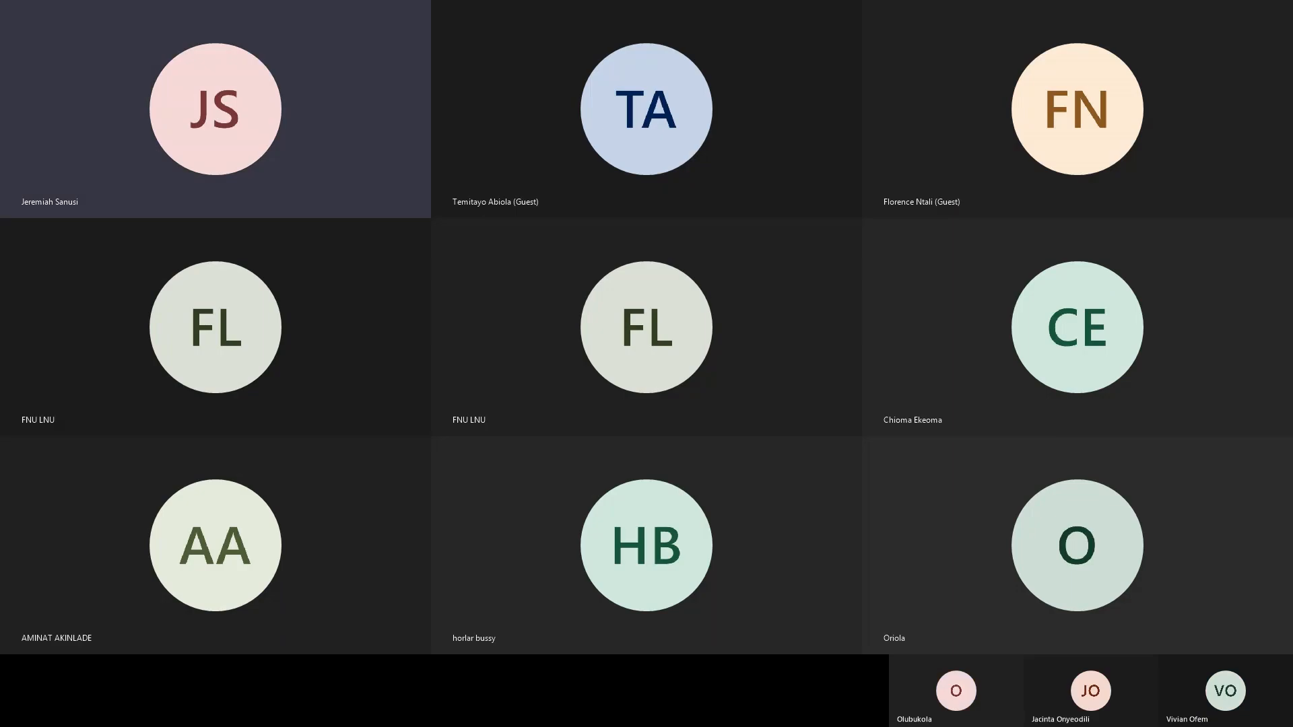